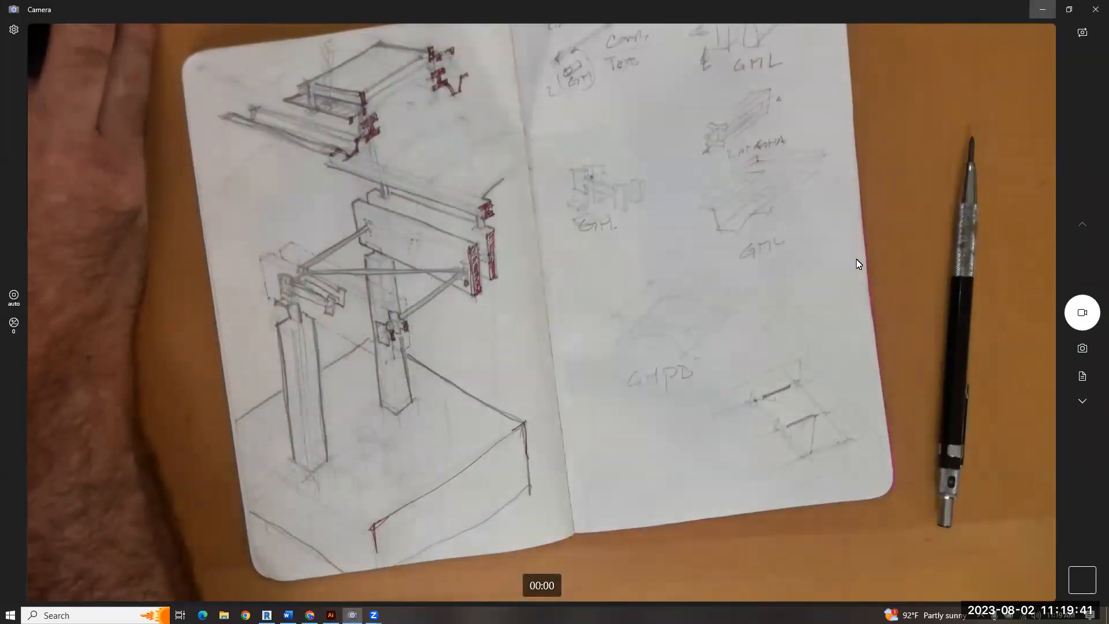
# - Switch to Revit and delete the outermost double beam without slots along the edge of the roof grid
pyautogui.hotkey('alt', 'Tab')
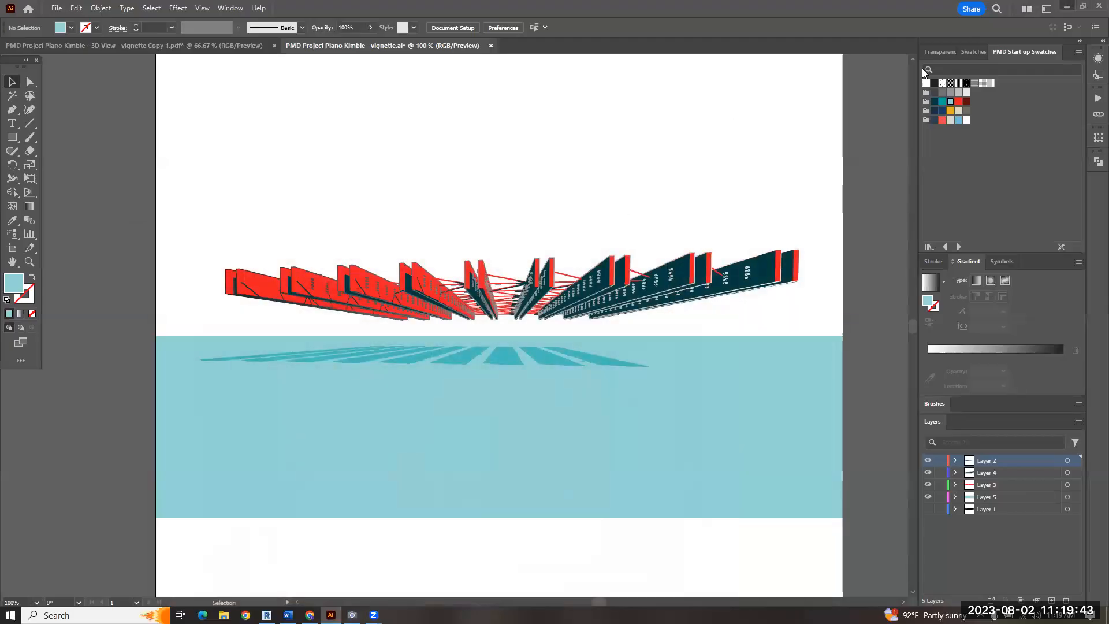
pyautogui.click(1068, 6)
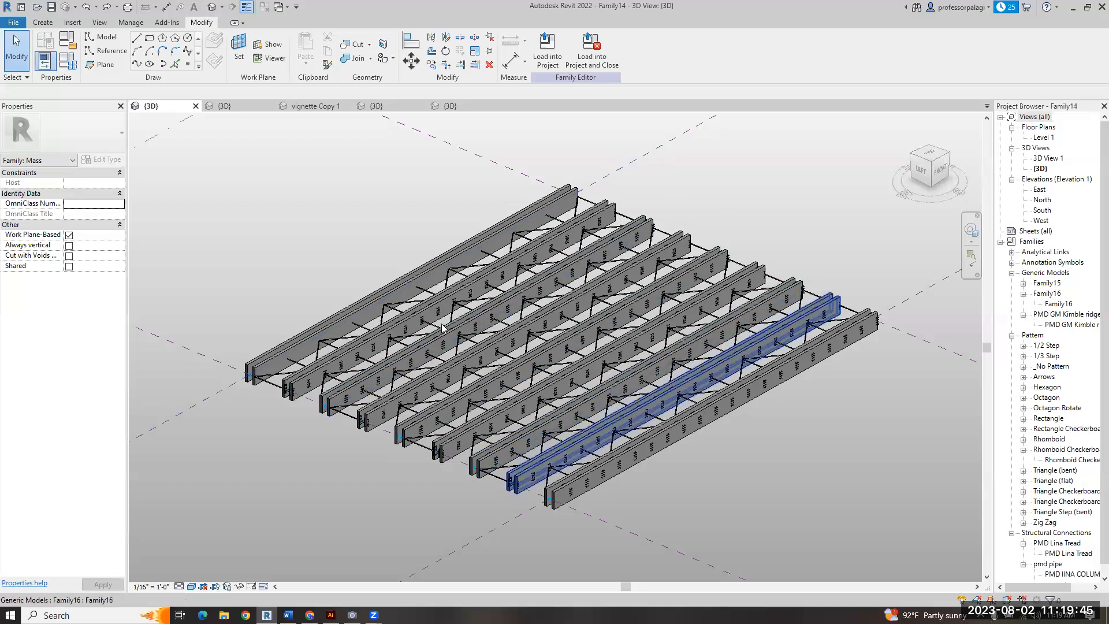
pyautogui.scroll(-3, 413, 412)
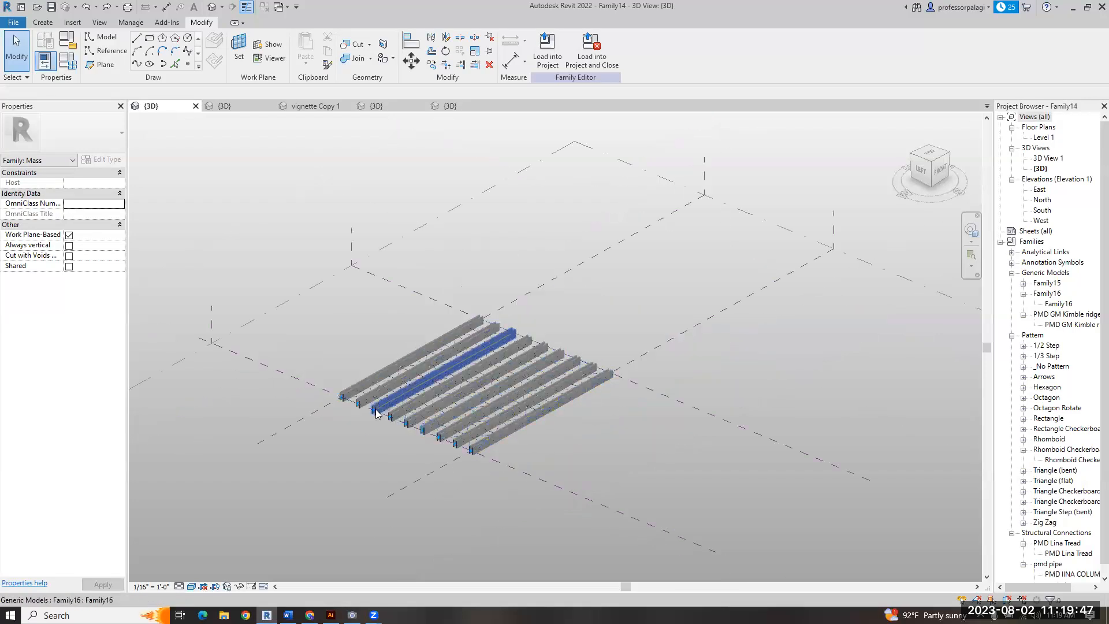
pyautogui.scroll(3, 374, 415)
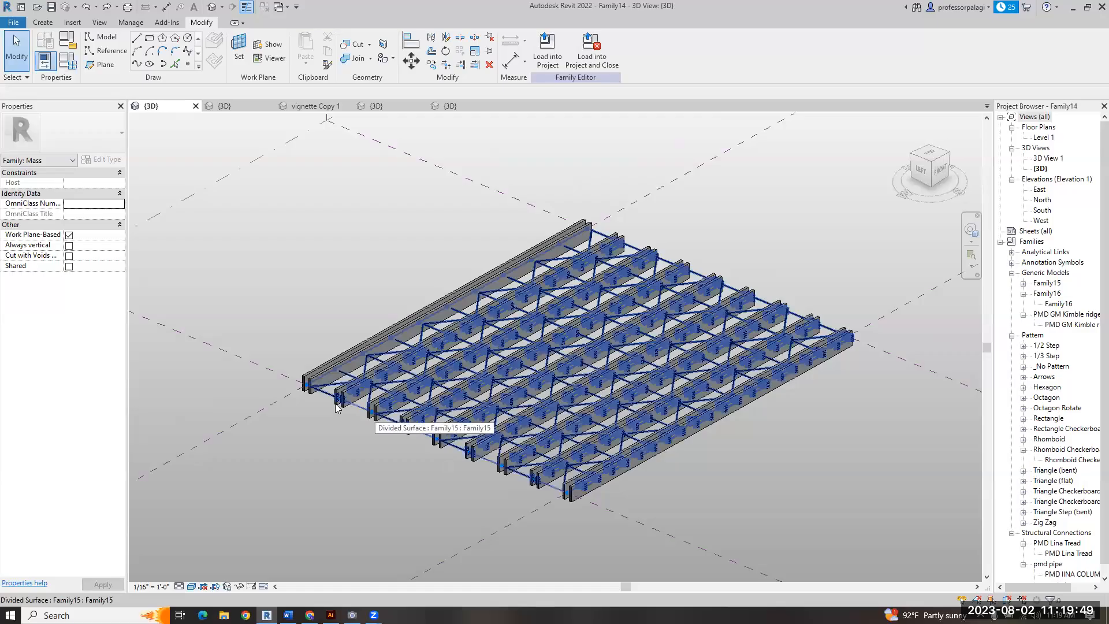
pyautogui.click(306, 382)
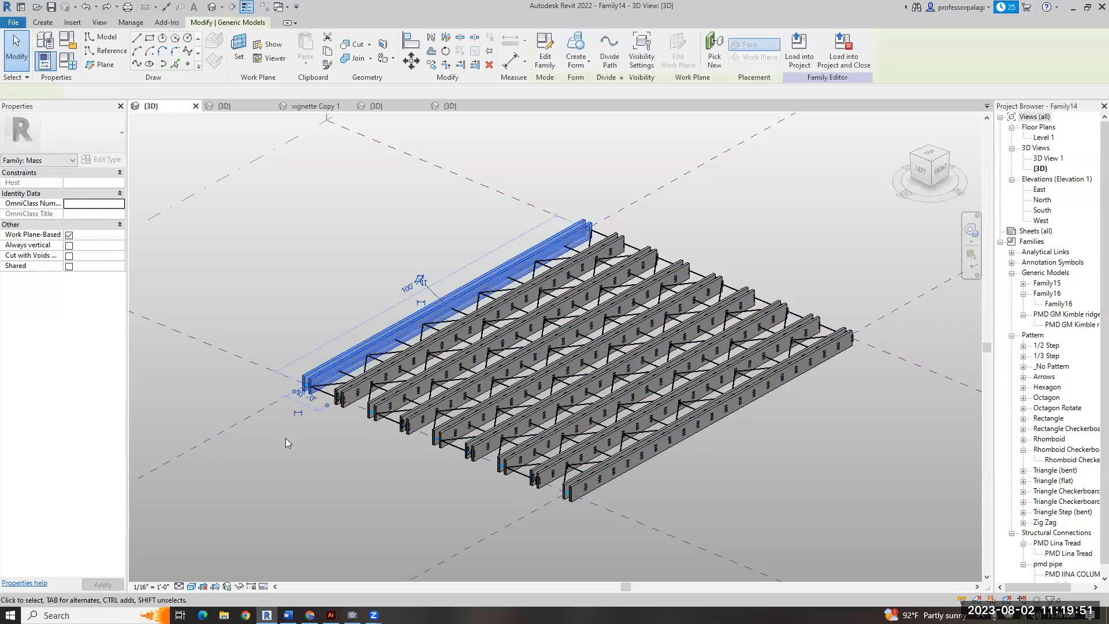
pyautogui.press('Delete')
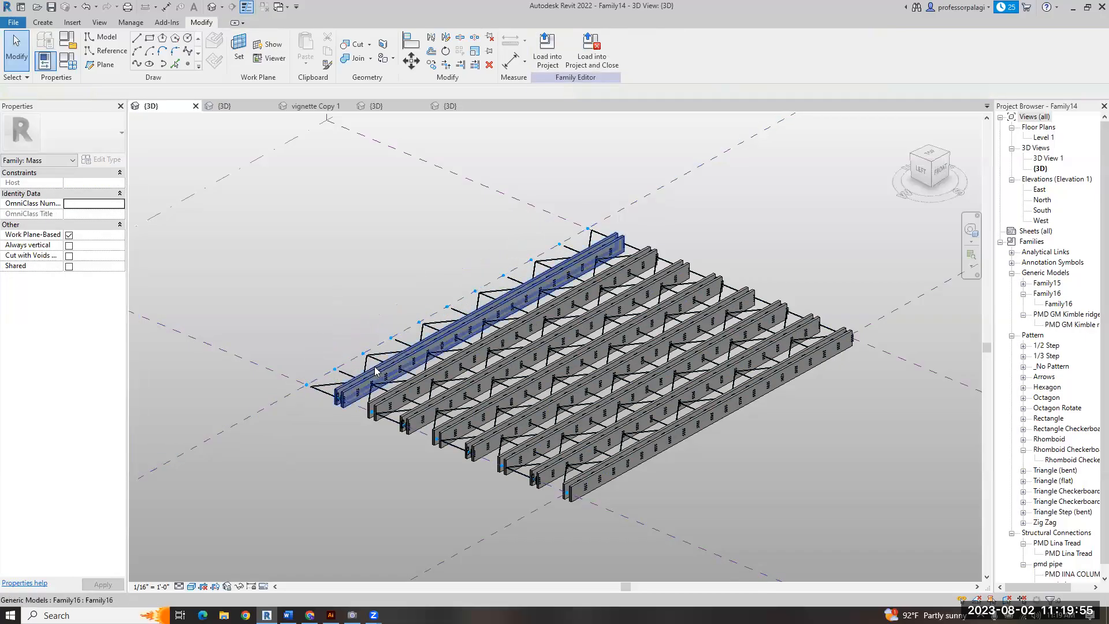
# - Select all remaining Family16 double beam instances on the roof grid and delete them
pyautogui.click(355, 372)
pyautogui.click(276, 481)
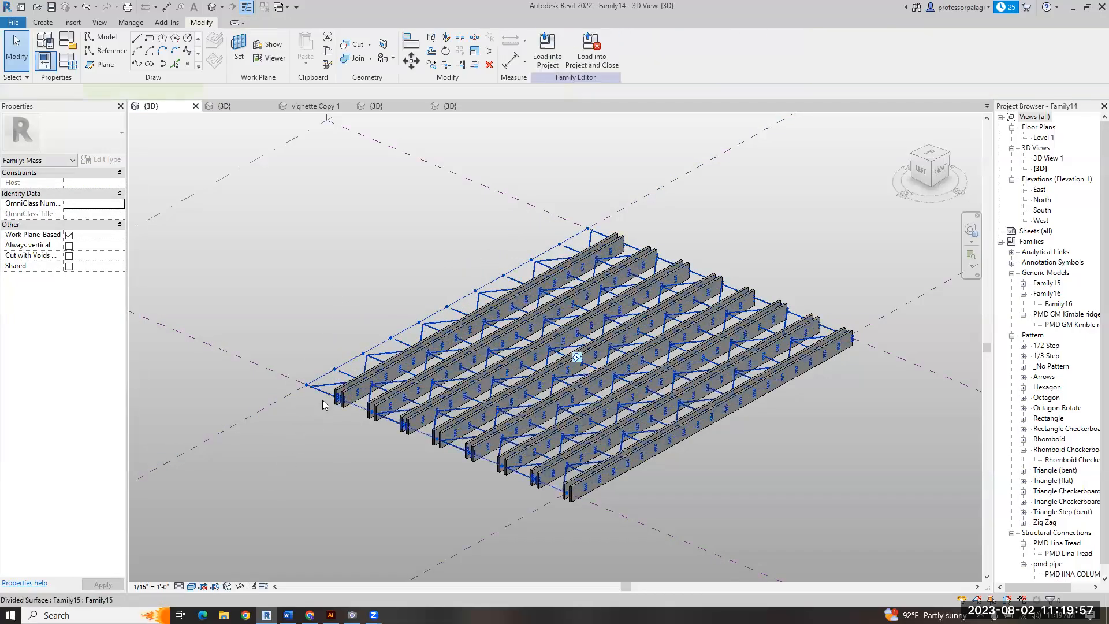
pyautogui.click(338, 403)
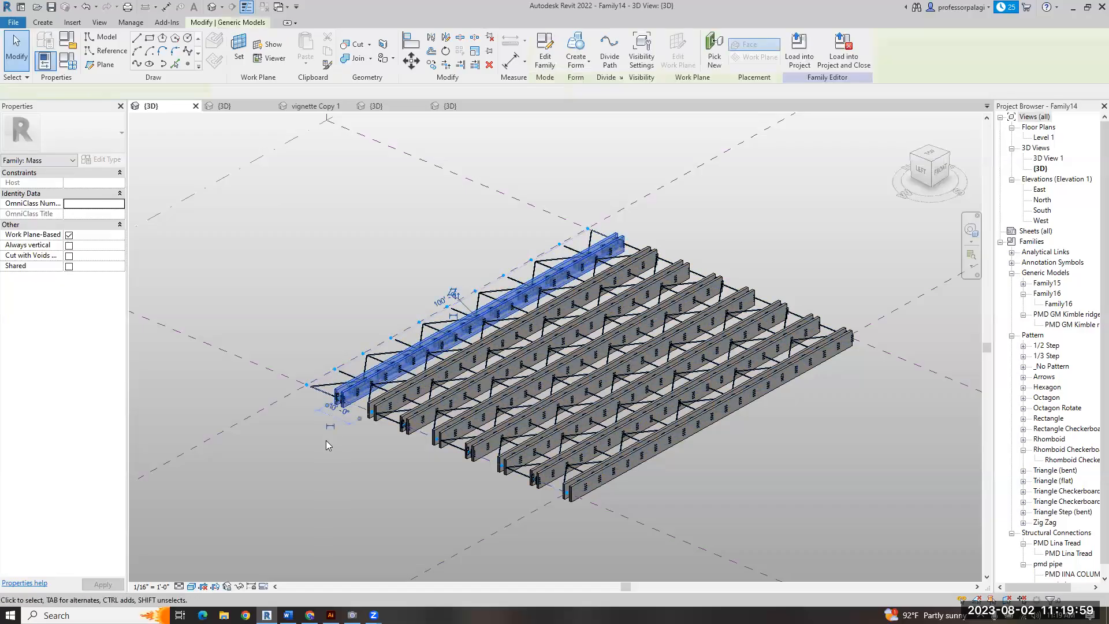
pyautogui.press('s')
pyautogui.press('a')
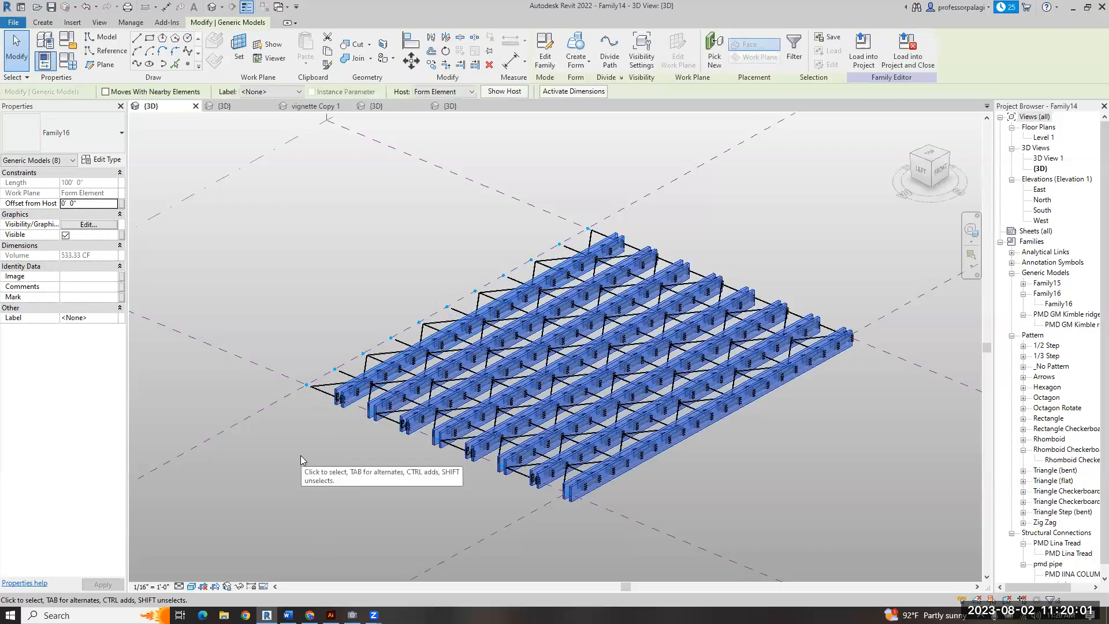
pyautogui.click(300, 459)
# - Select the divided surface and review its available pattern types without changing the current one
pyautogui.scroll(6, 353, 441)
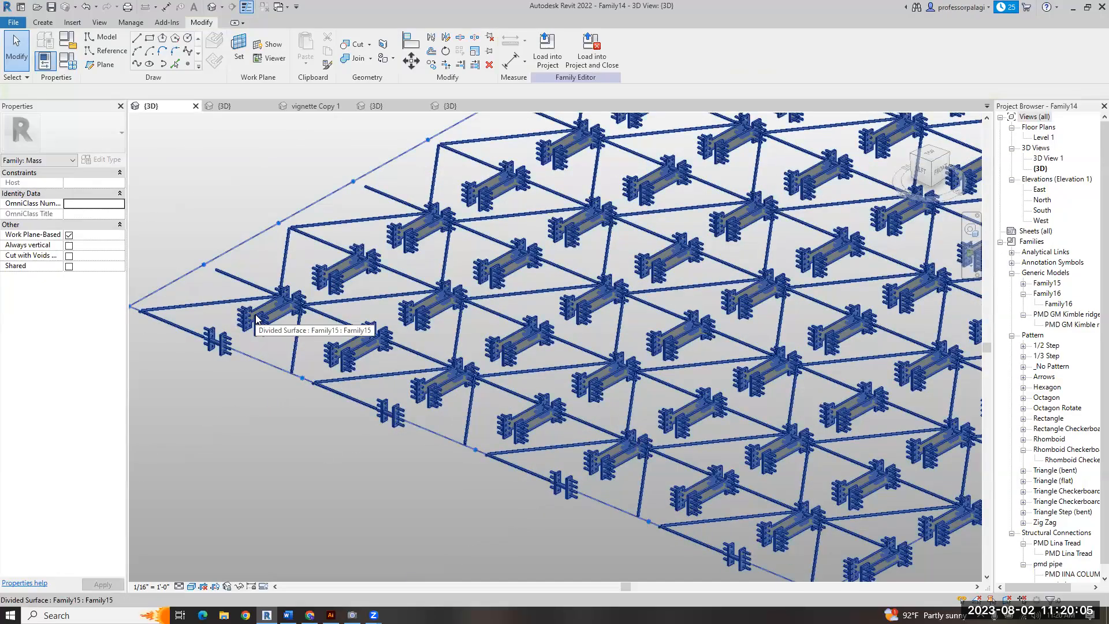
pyautogui.click(309, 440)
pyautogui.scroll(-3, 309, 440)
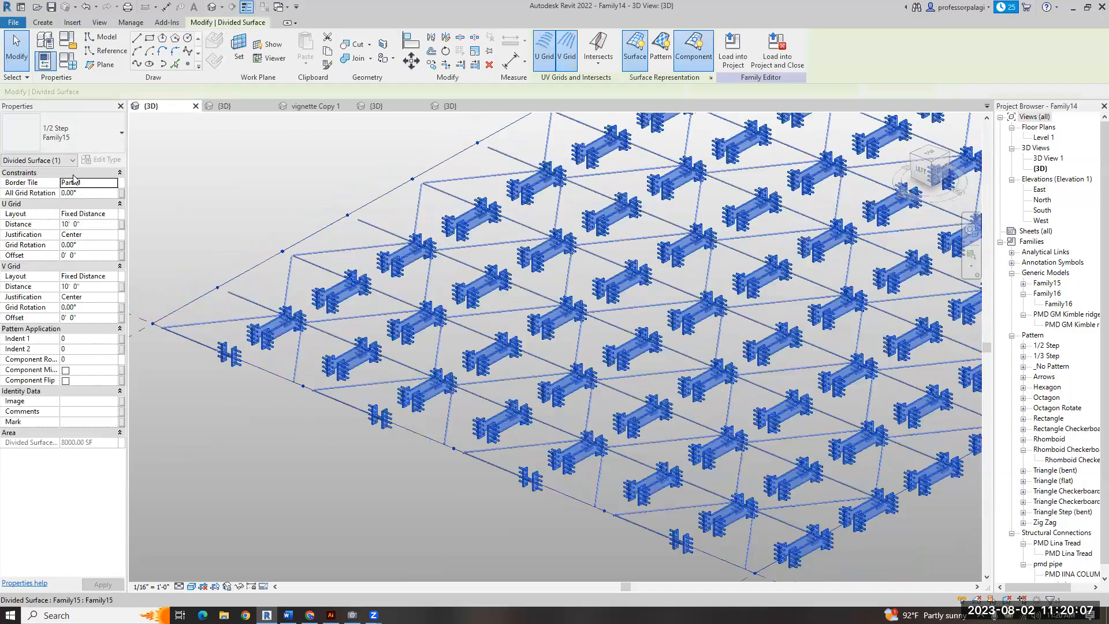
pyautogui.click(99, 130)
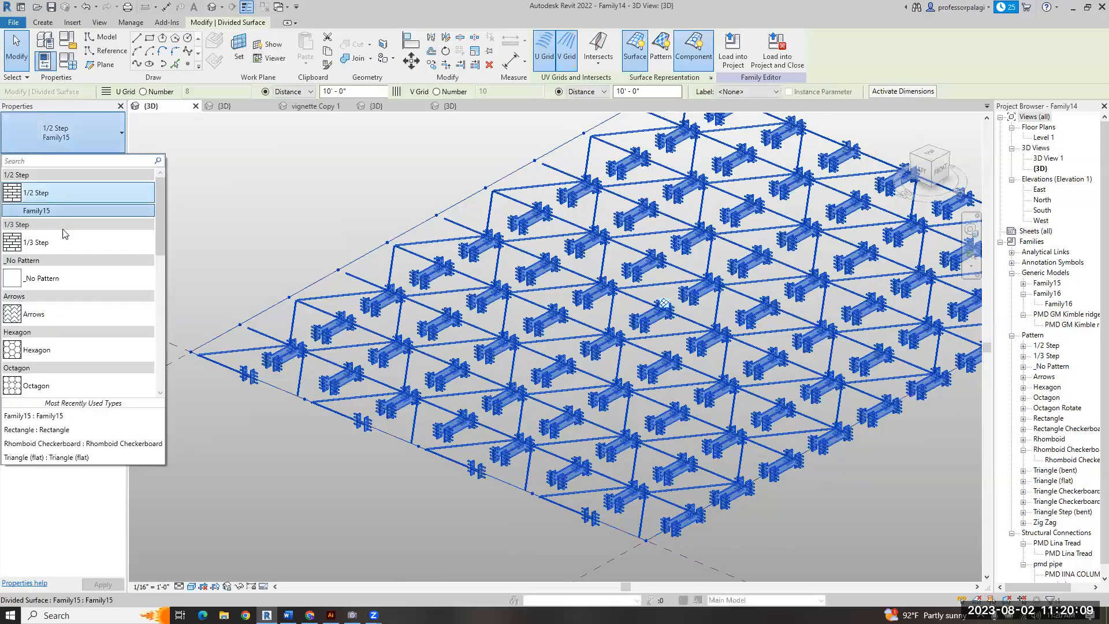
pyautogui.moveTo(64, 195)
pyautogui.click(397, 199)
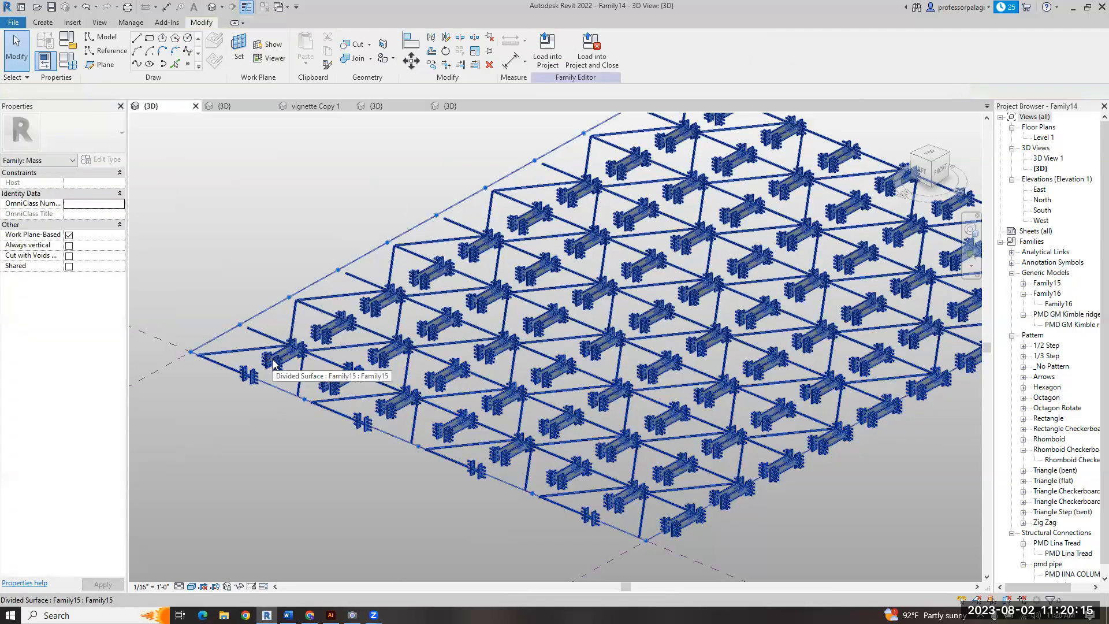
# - Open the divided surface's Family15 component for editing, dismiss the save reminder, and examine its pipes and adaptive points in 3D
pyautogui.doubleClick(274, 362)
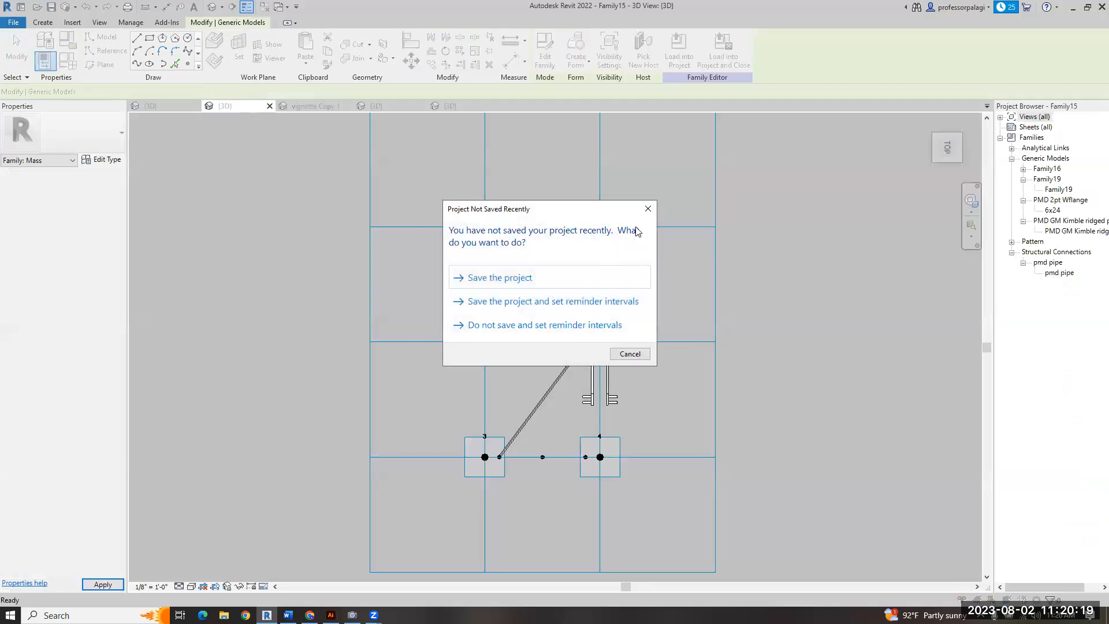
pyautogui.click(648, 209)
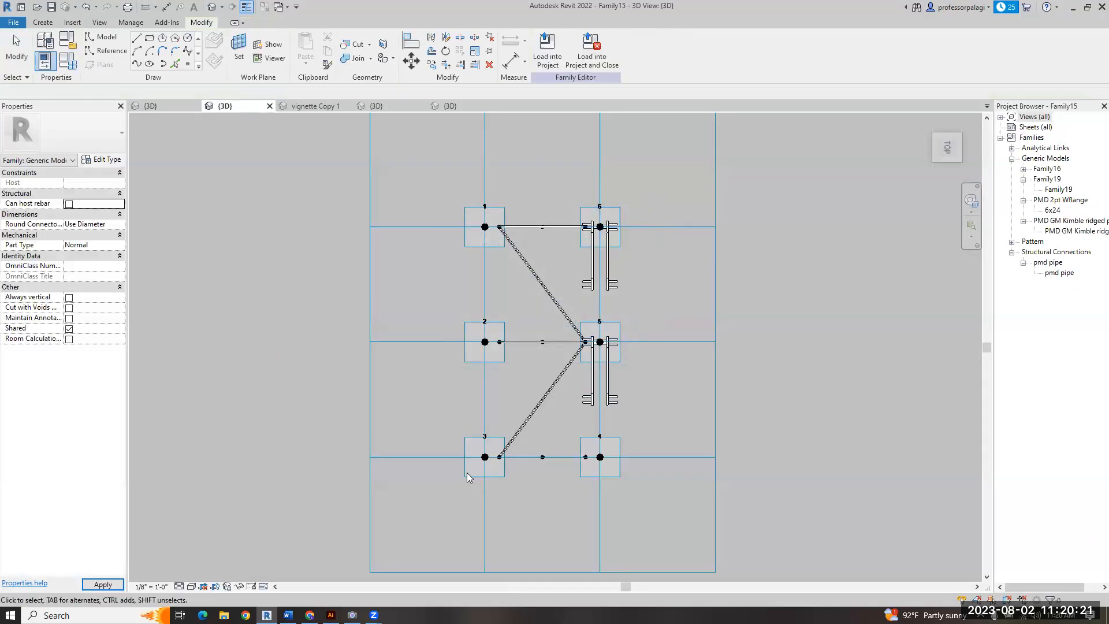
pyautogui.keyDown('shift'); pyautogui.moveTo(583, 317); pyautogui.dragTo(698, 138, button='middle'); pyautogui.keyUp('shift')
pyautogui.scroll(5, 590, 326)
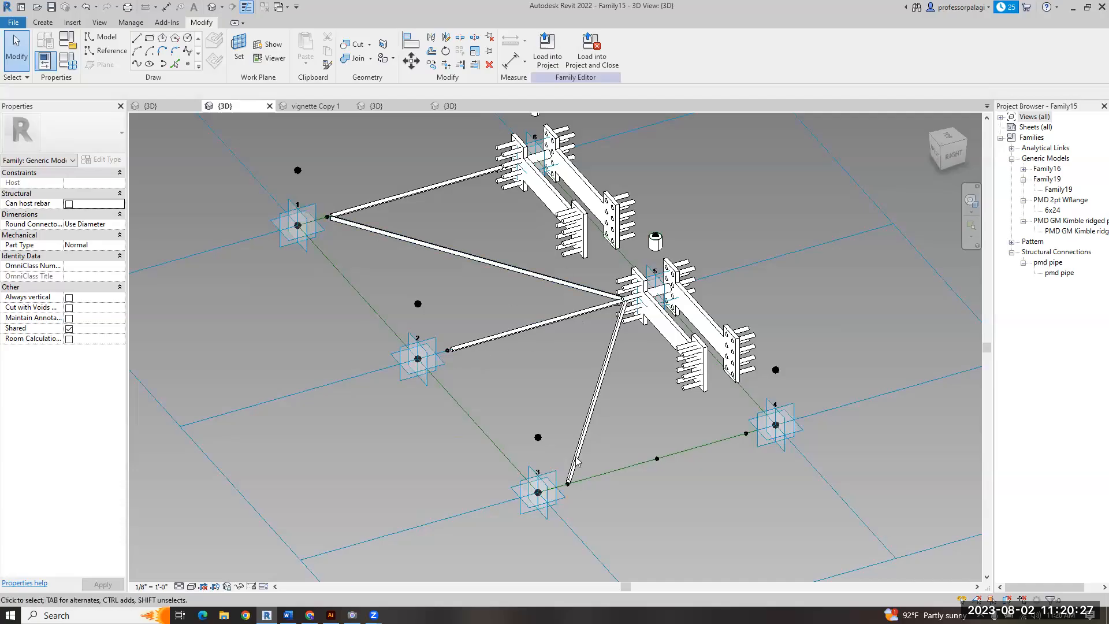
pyautogui.scroll(-1, 583, 309)
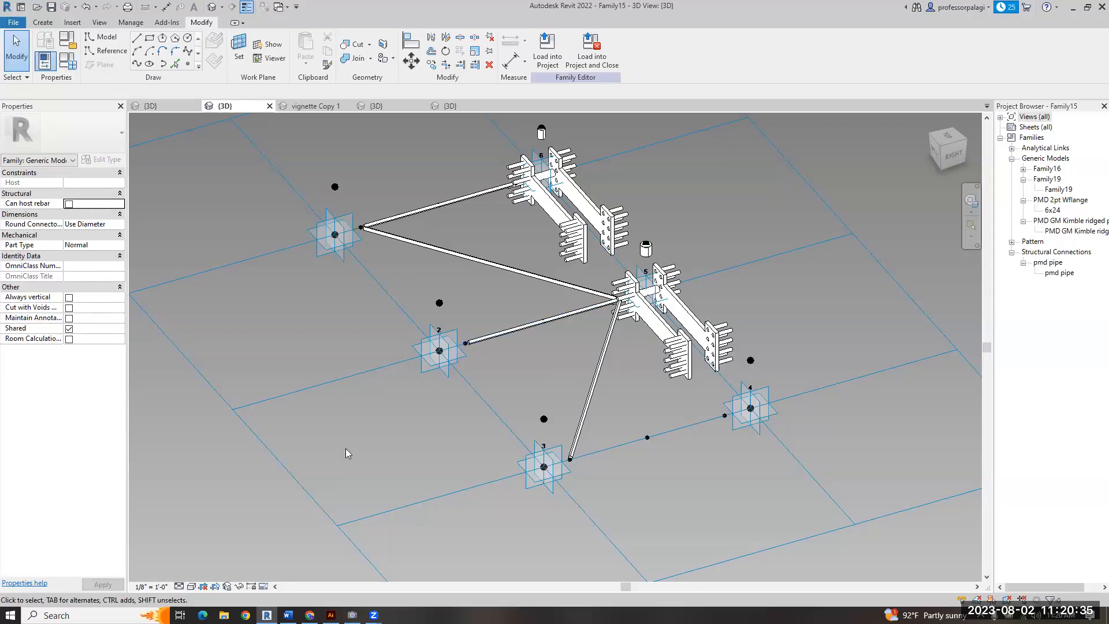
pyautogui.scroll(-1, 351, 441)
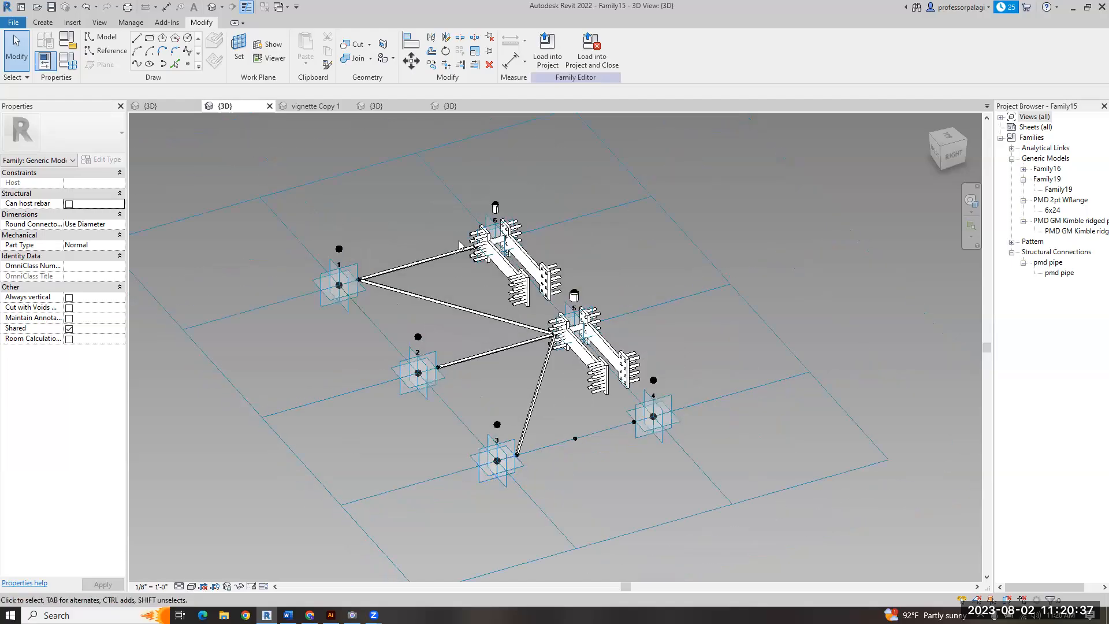
pyautogui.click(539, 383)
pyautogui.click(795, 254)
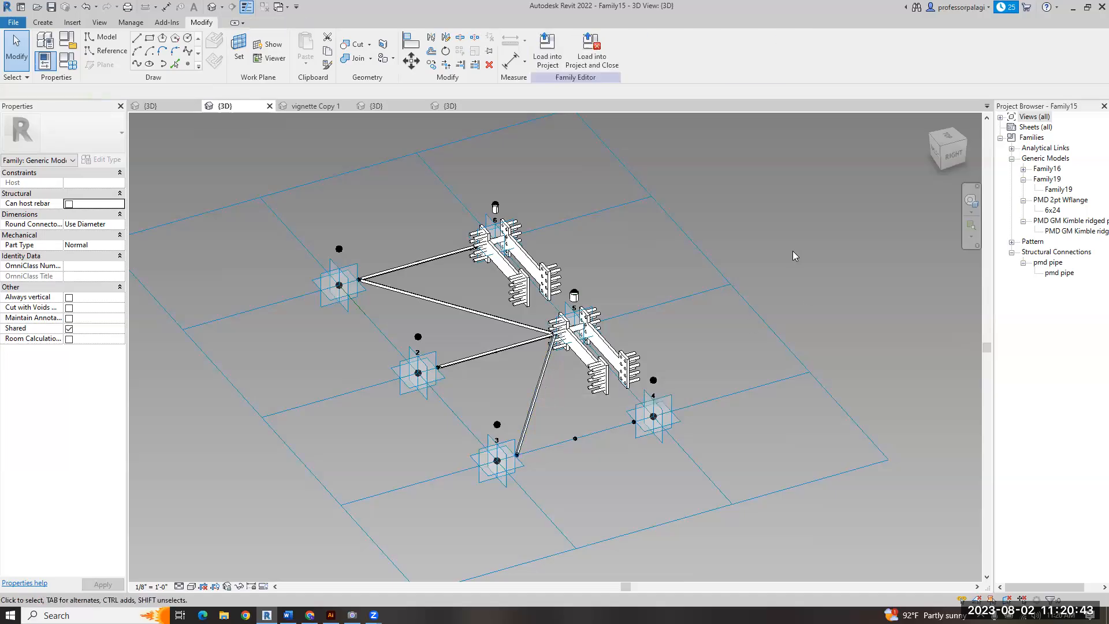
# - Open the existing "pmd pipe" family file from the English-Imperial folder
pyautogui.click(9, 22)
pyautogui.moveTo(74, 98)
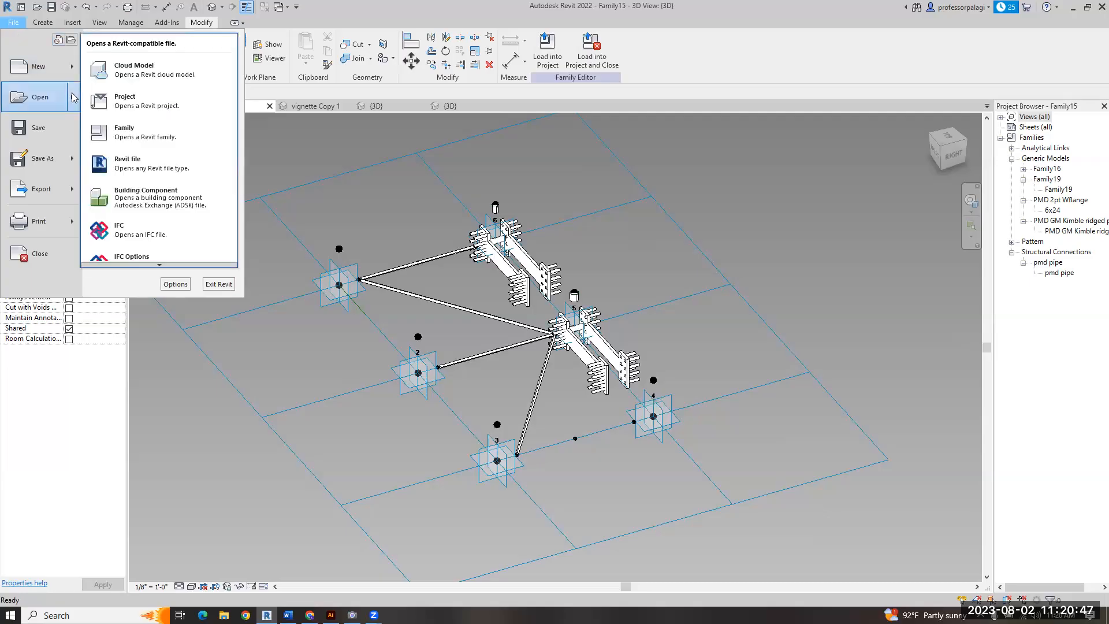
pyautogui.click(125, 132)
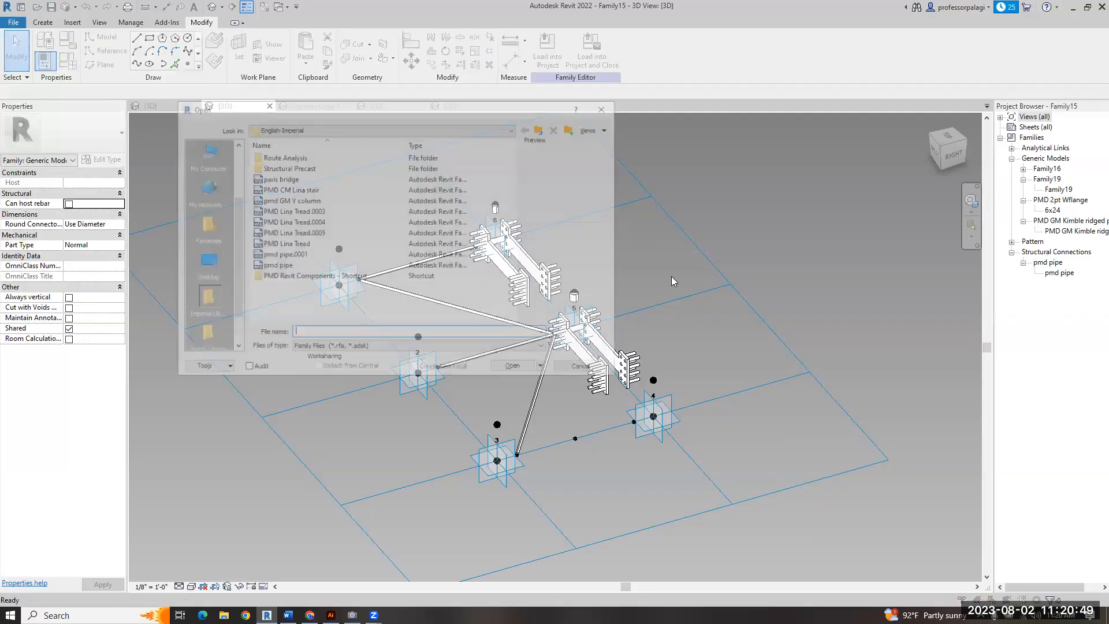
pyautogui.click(404, 267)
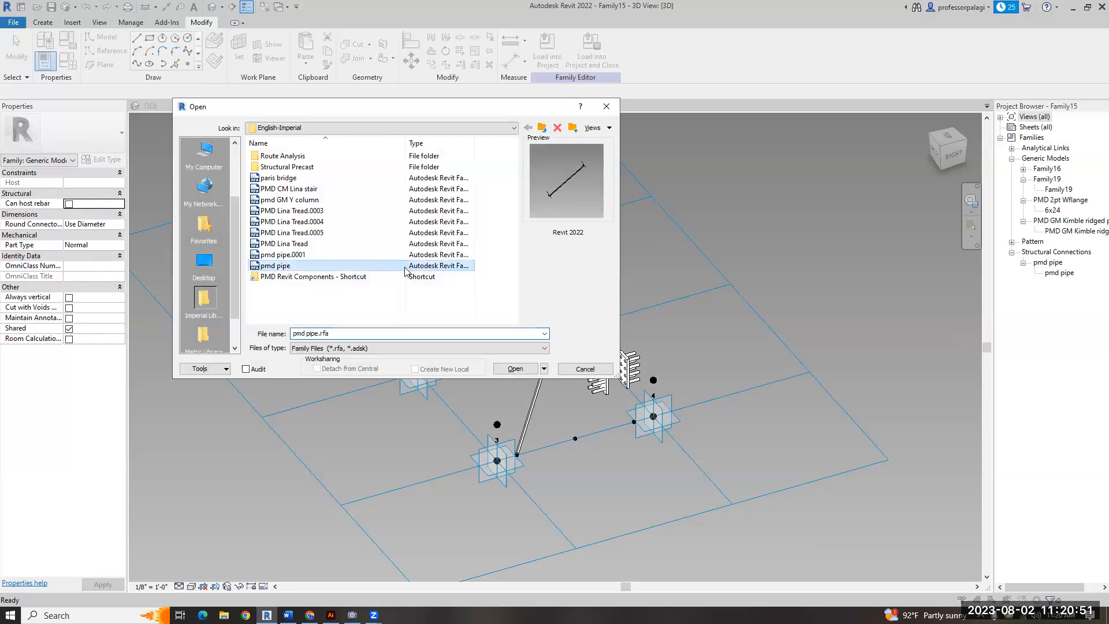
pyautogui.click(516, 369)
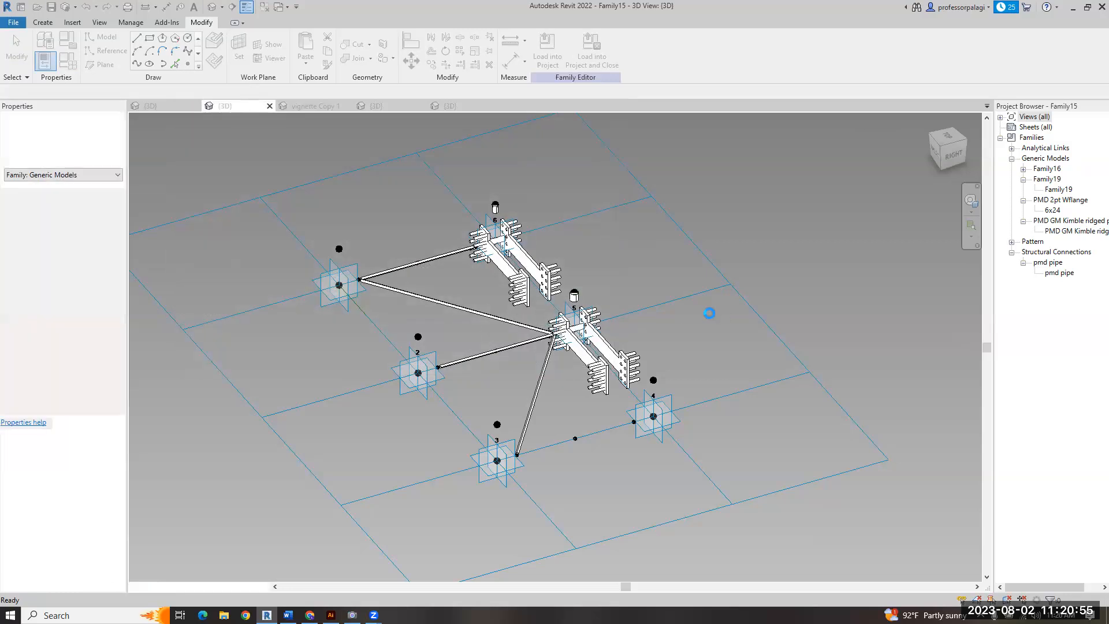
# - Set the pipe family's offset parameter to 6", apply the change, and inspect the pipe ends
pyautogui.scroll(6, 536, 381)
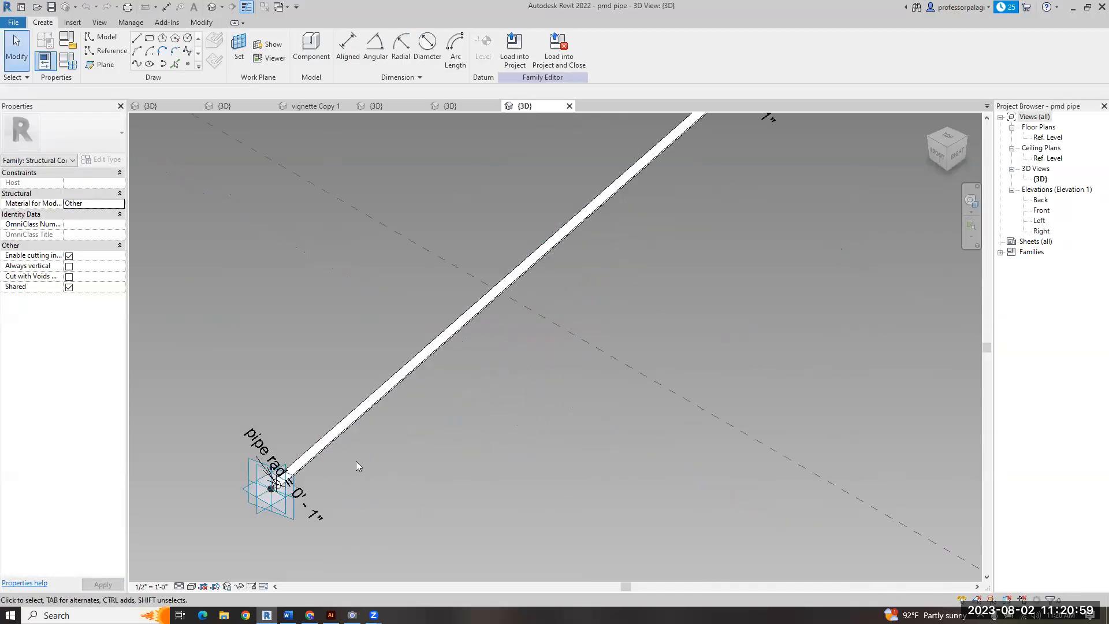
pyautogui.scroll(-3, 661, 378)
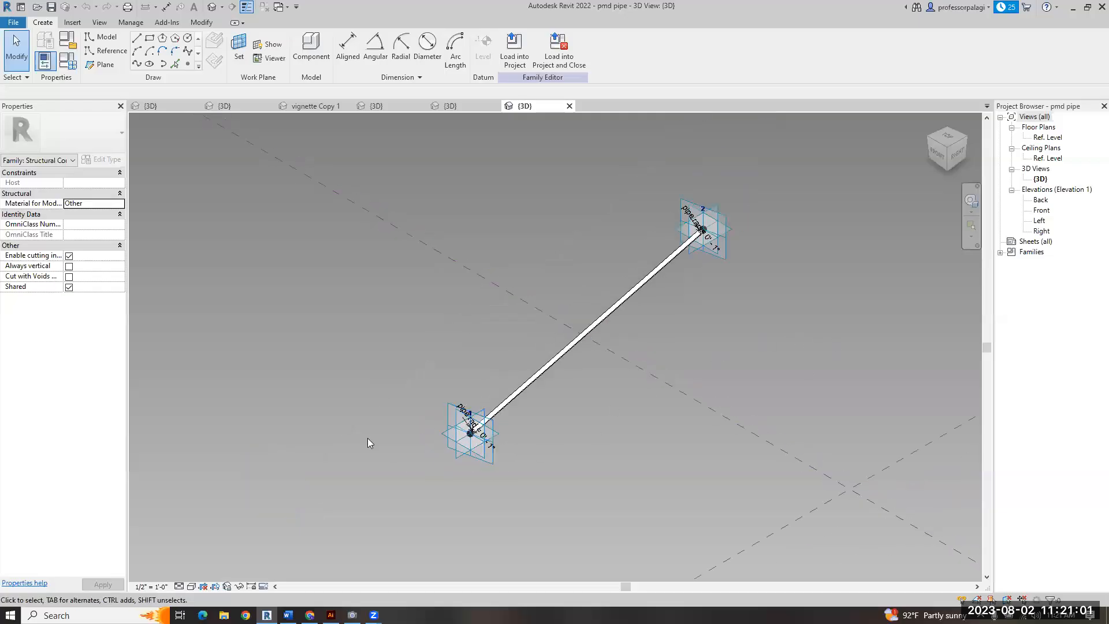
pyautogui.click(70, 62)
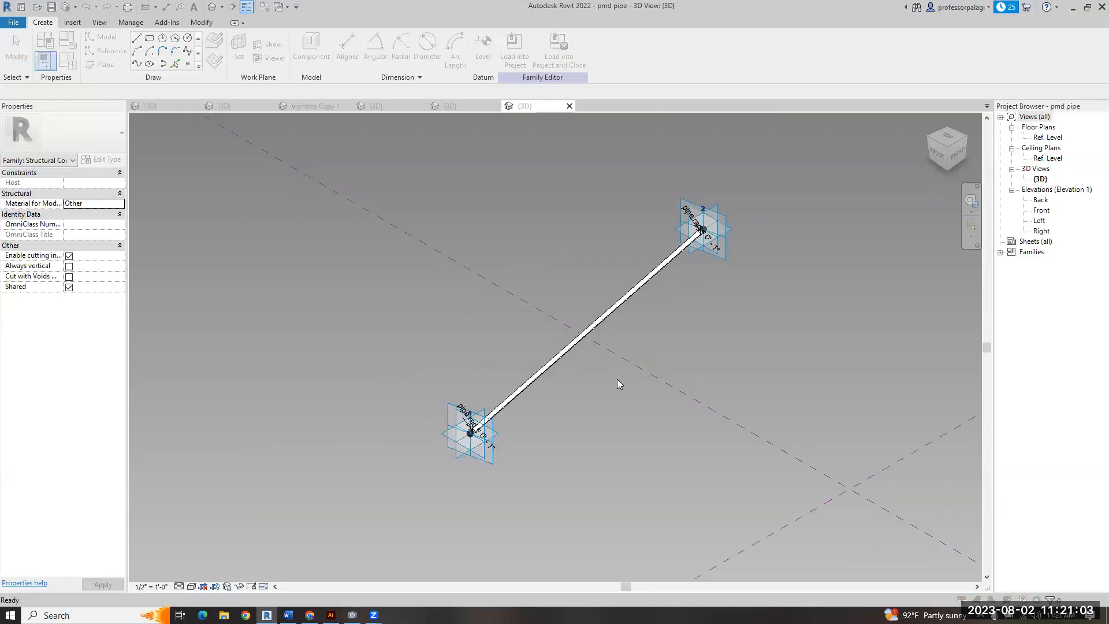
pyautogui.click(217, 200)
pyautogui.write('6"')
pyautogui.press('Tab')
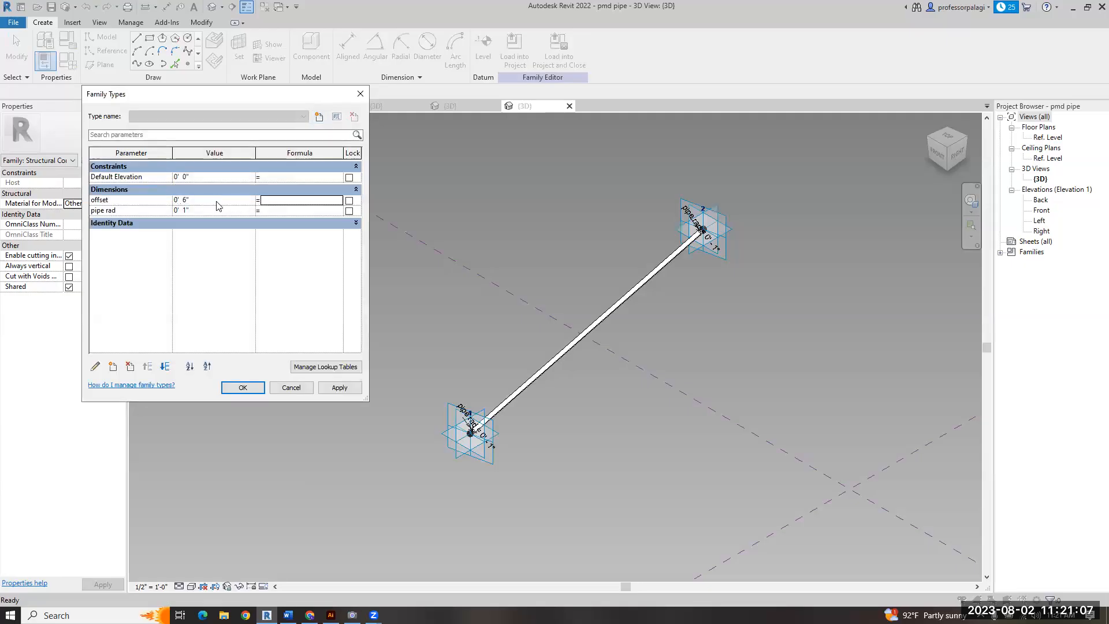
pyautogui.click(333, 386)
pyautogui.press('Return')
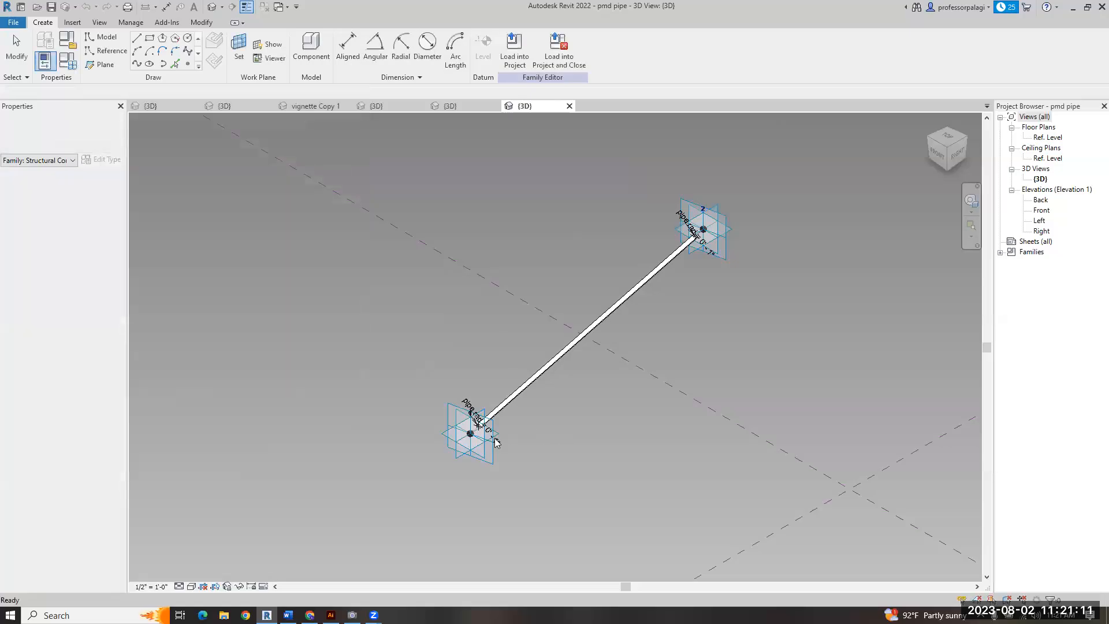
pyautogui.scroll(5, 475, 428)
pyautogui.scroll(-5, 420, 402)
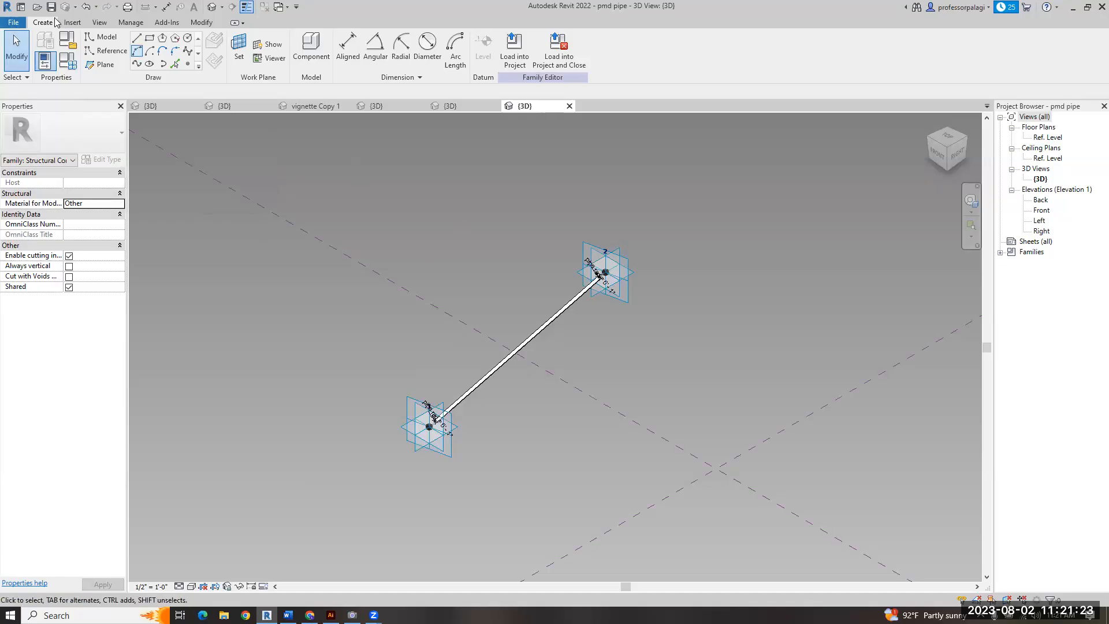
# - Create a new family from the Generic Model.rft template
pyautogui.hotkey('alt', 'f')
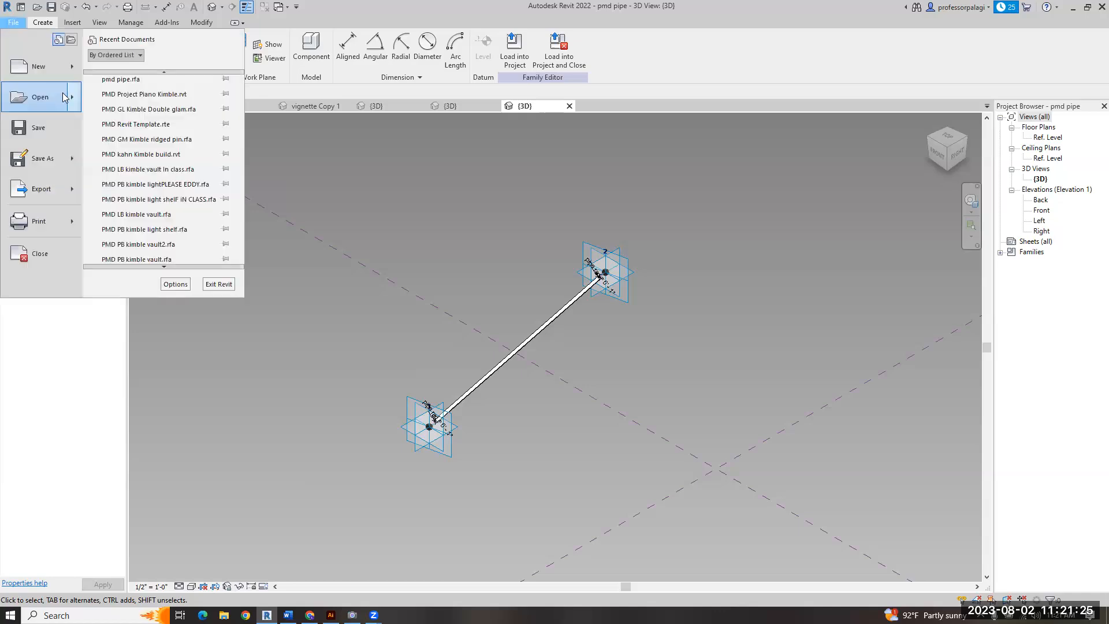
pyautogui.moveTo(74, 67)
pyautogui.click(122, 99)
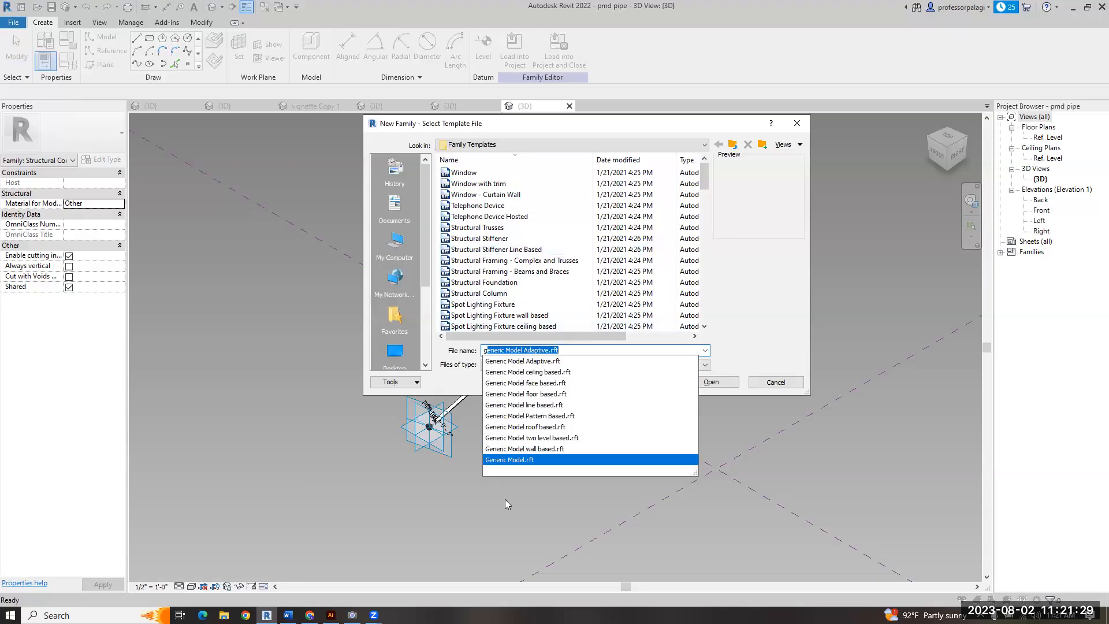
pyautogui.click(506, 460)
pyautogui.click(711, 381)
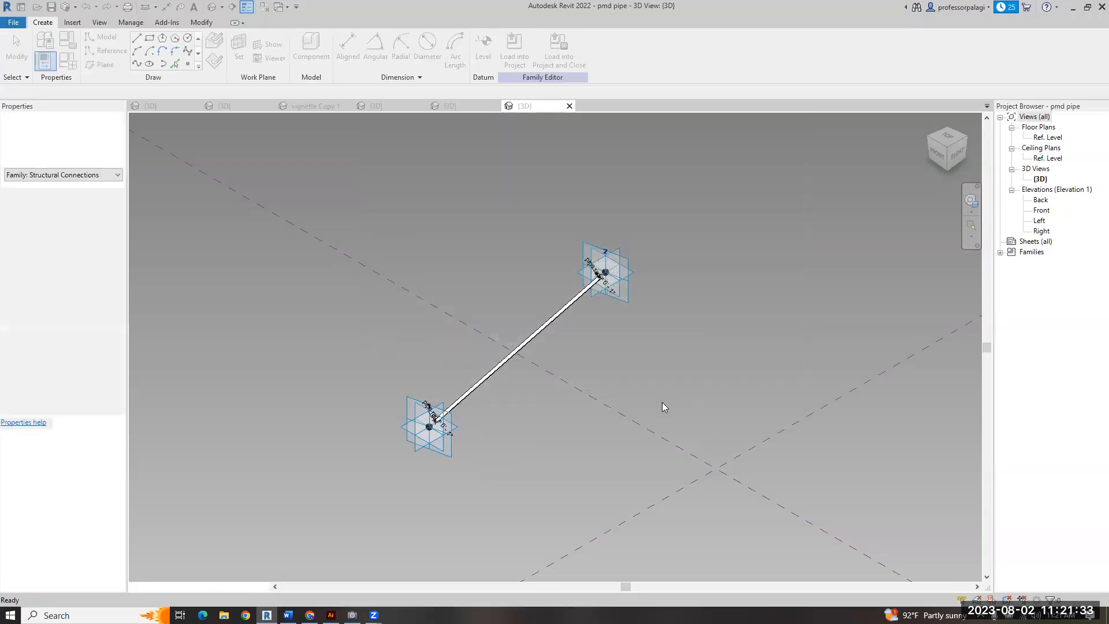
pyautogui.scroll(2, 595, 375)
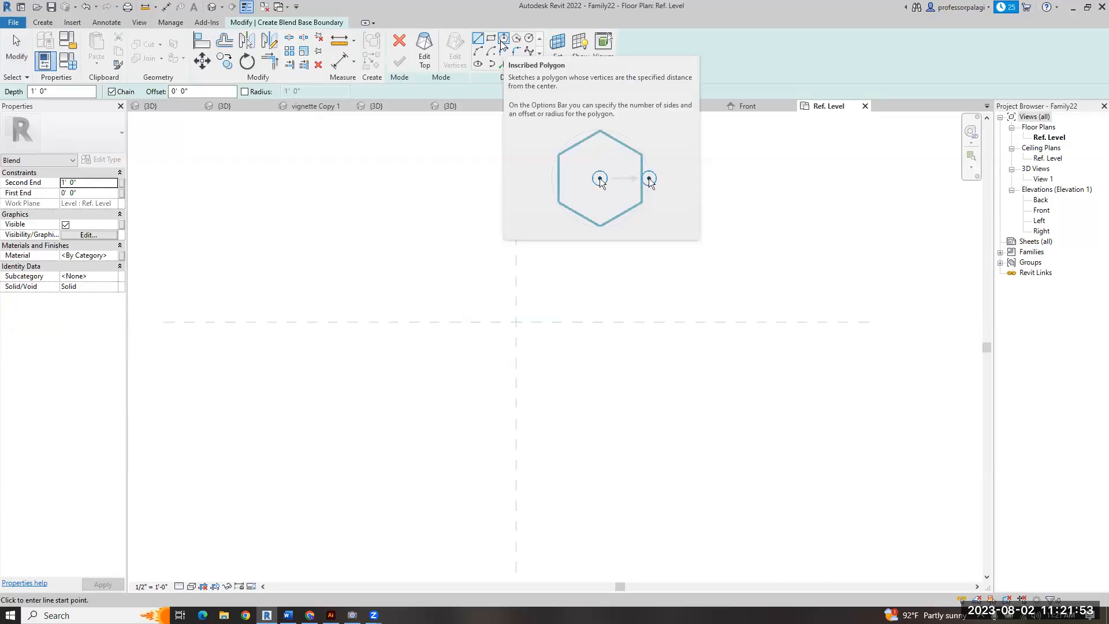
pyautogui.press('Escape')
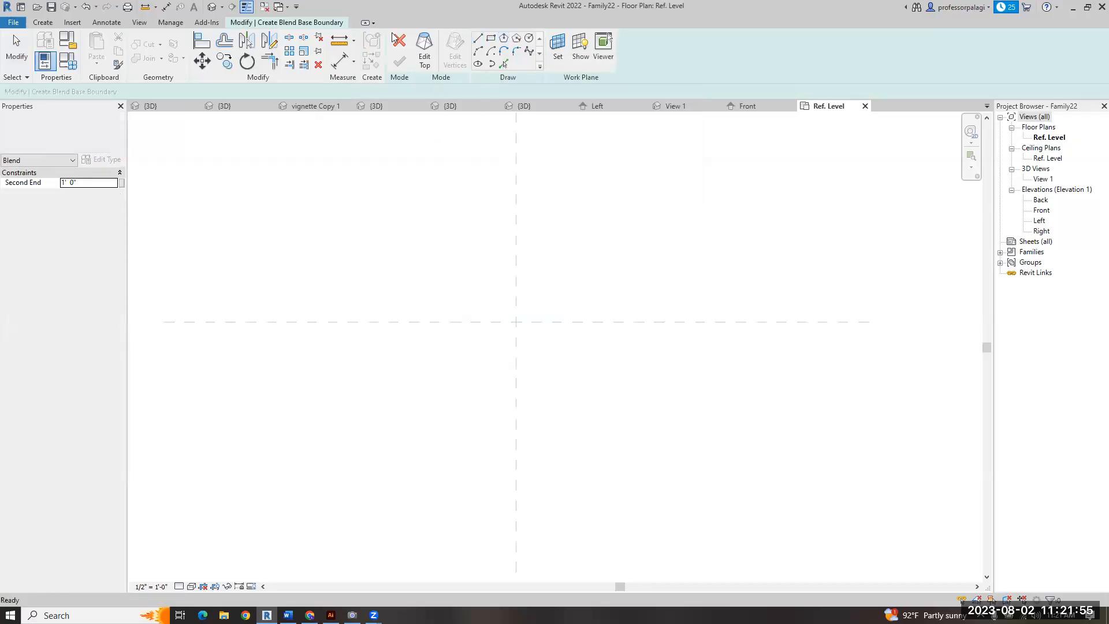
pyautogui.click(398, 43)
pyautogui.click(484, 295)
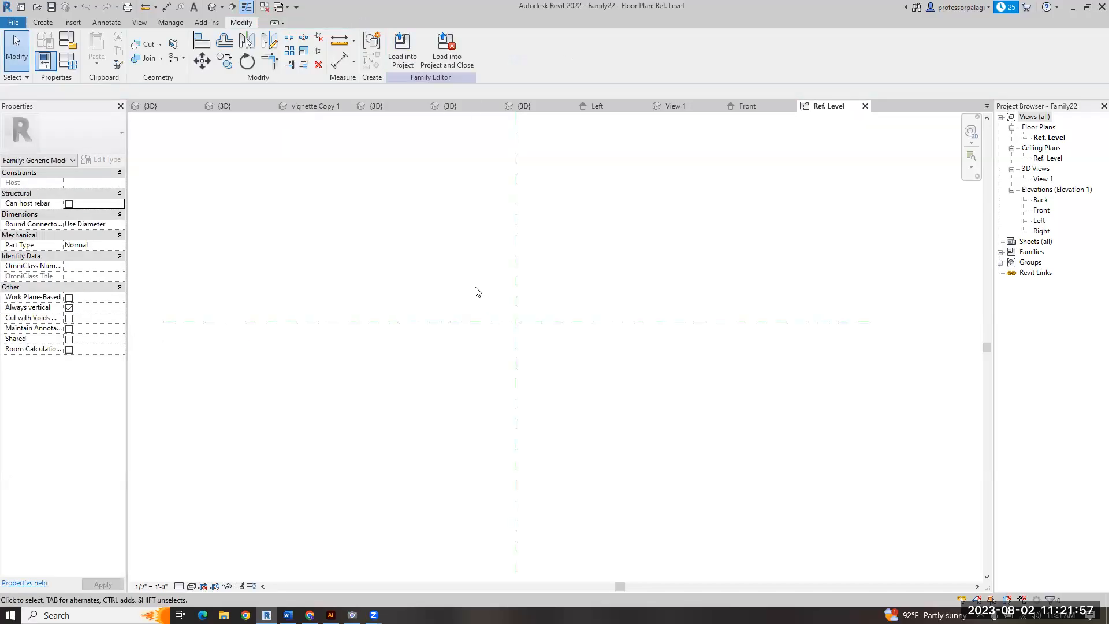
# - Draw four reference planes around the origin: one horizontal on each side and one vertical on each side of the center planes
pyautogui.press('r')
pyautogui.press('p')
pyautogui.click(473, 280)
pyautogui.click(592, 279)
pyautogui.click(557, 241)
pyautogui.click(556, 411)
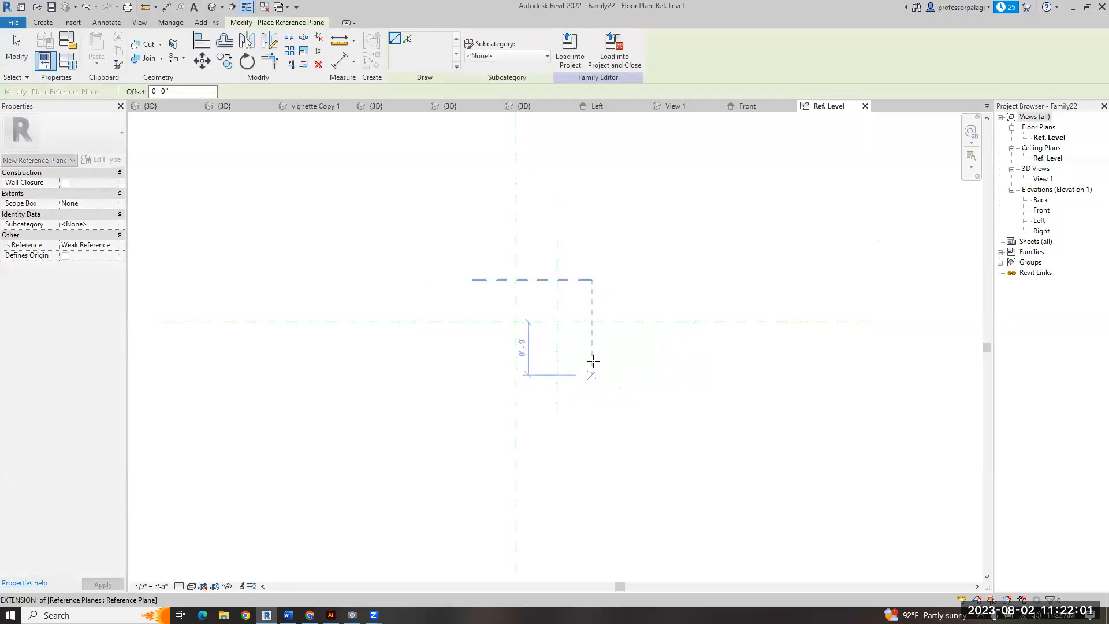
pyautogui.click(456, 356)
pyautogui.click(481, 239)
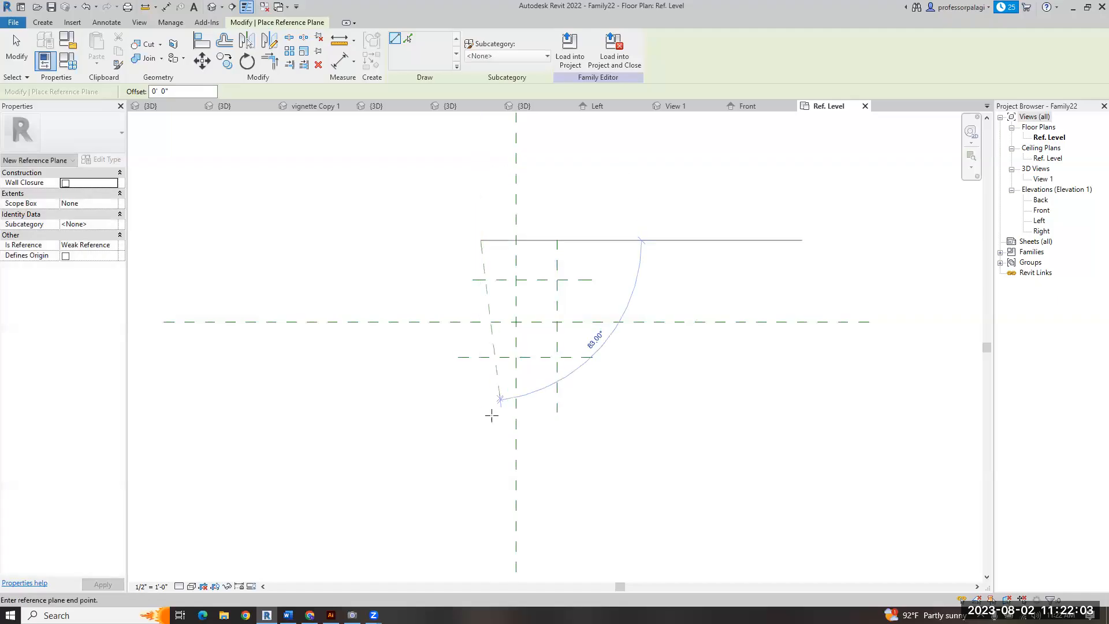
pyautogui.click(478, 420)
pyautogui.press('Escape')
pyautogui.press('Escape')
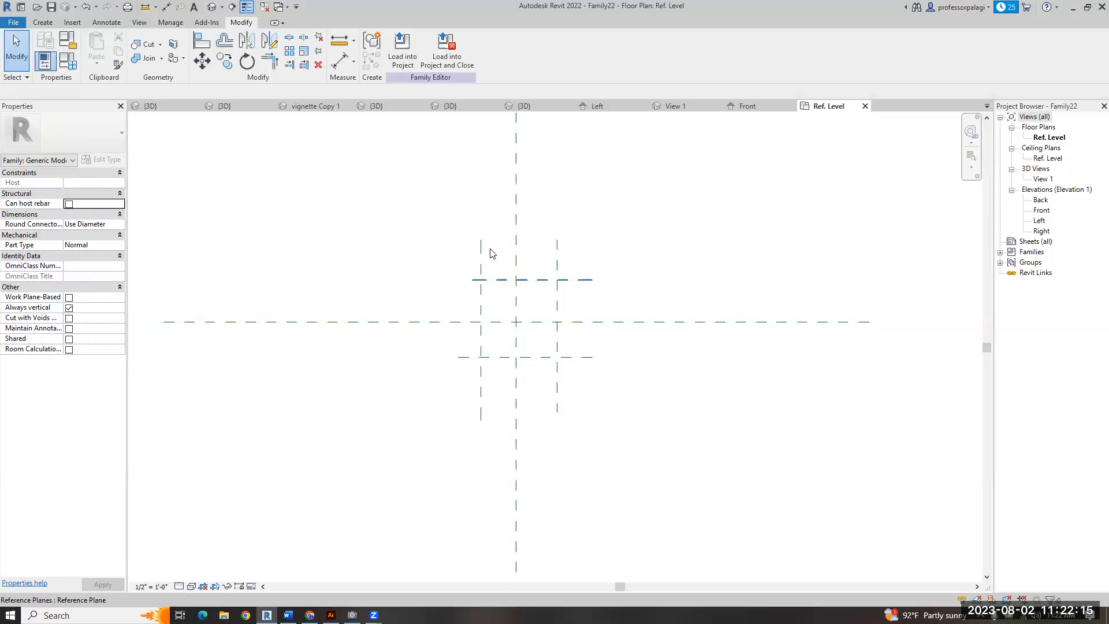
# - Place an aligned dimension across the three vertical reference planes and make its segments equal
pyautogui.click(338, 65)
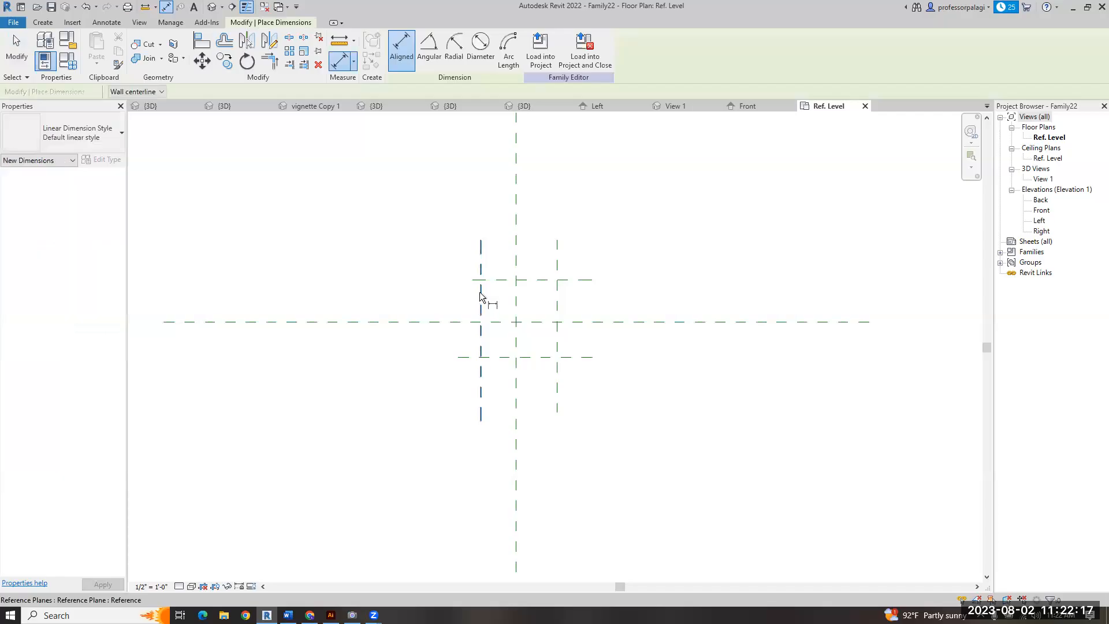
pyautogui.click(481, 292)
pyautogui.click(515, 290)
pyautogui.click(552, 290)
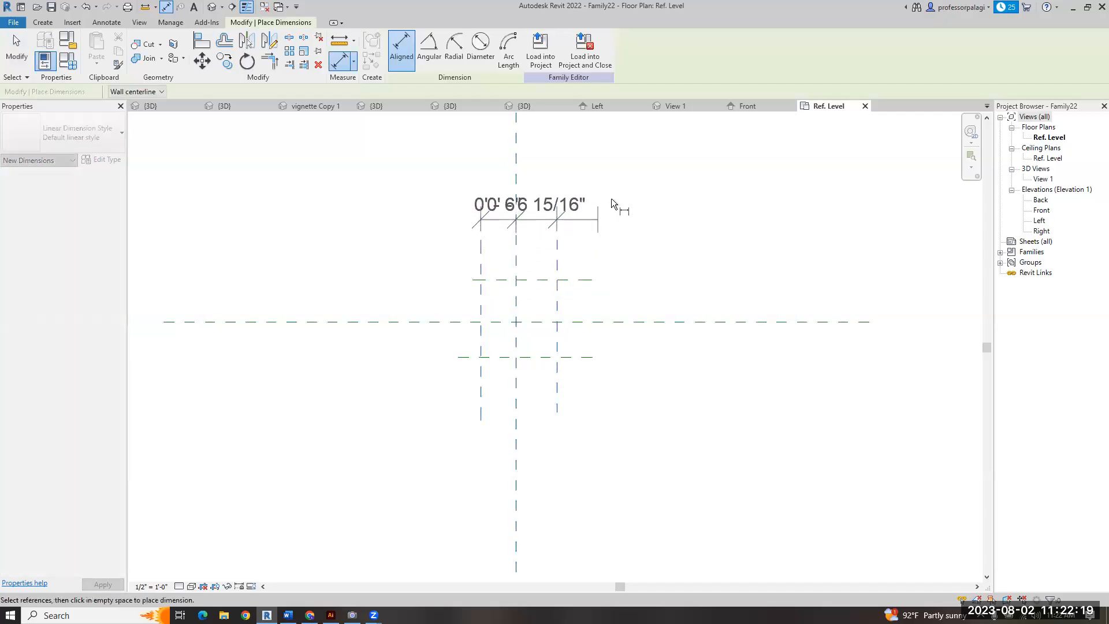
pyautogui.click(611, 199)
pyautogui.click(526, 127)
# - Place an aligned dimension across the three horizontal reference planes and make its segments equal
pyautogui.click(575, 280)
pyautogui.click(578, 321)
pyautogui.click(584, 357)
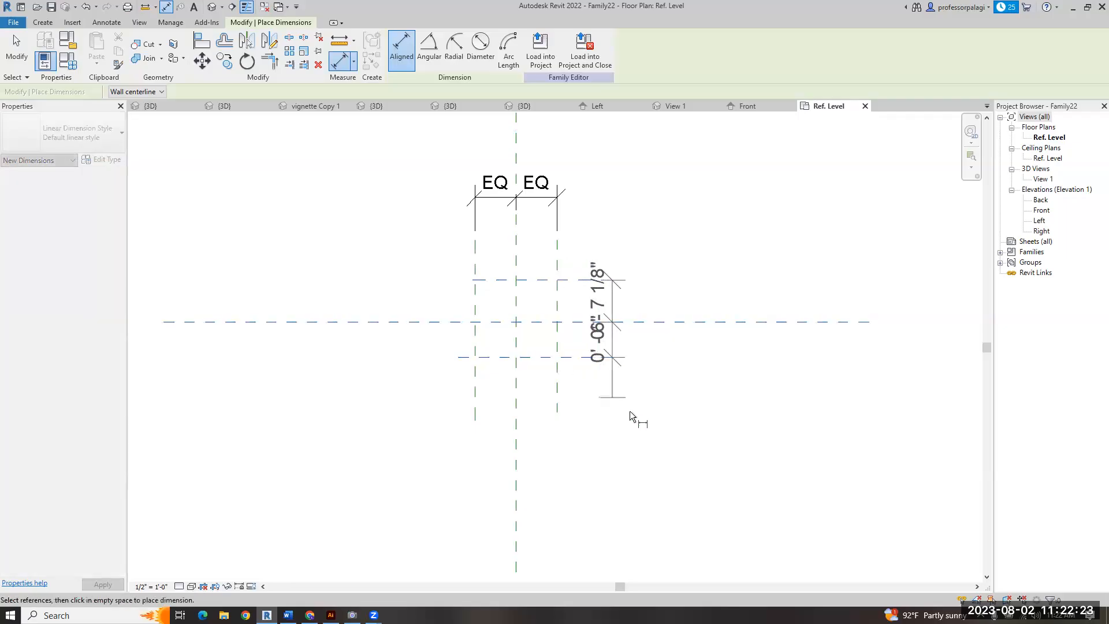
pyautogui.click(644, 399)
pyautogui.click(710, 320)
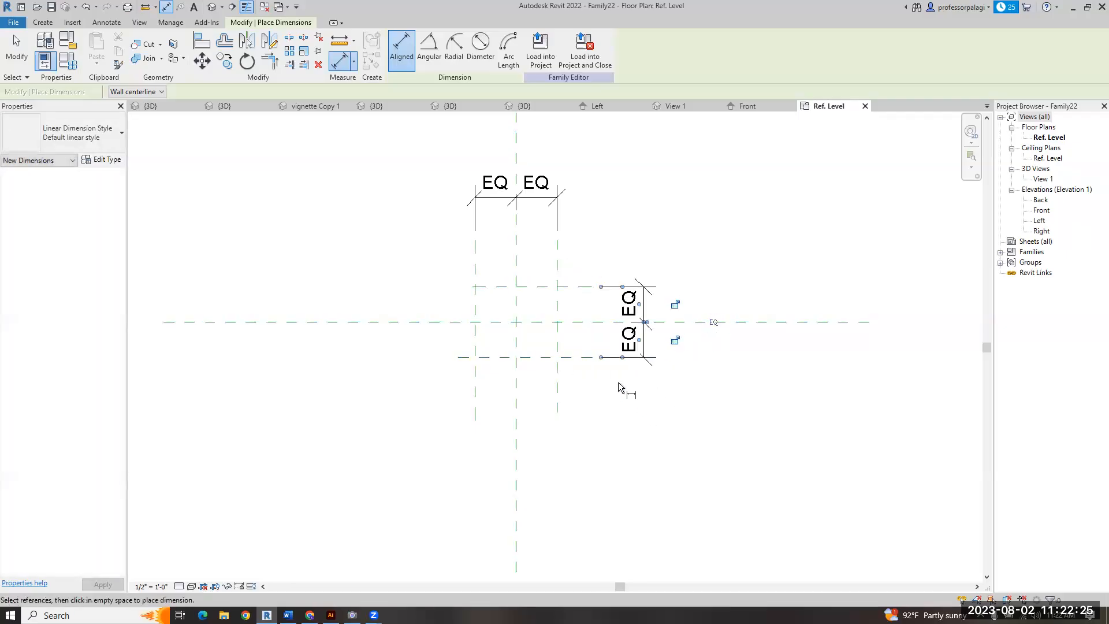
pyautogui.press('Escape')
pyautogui.press('Escape')
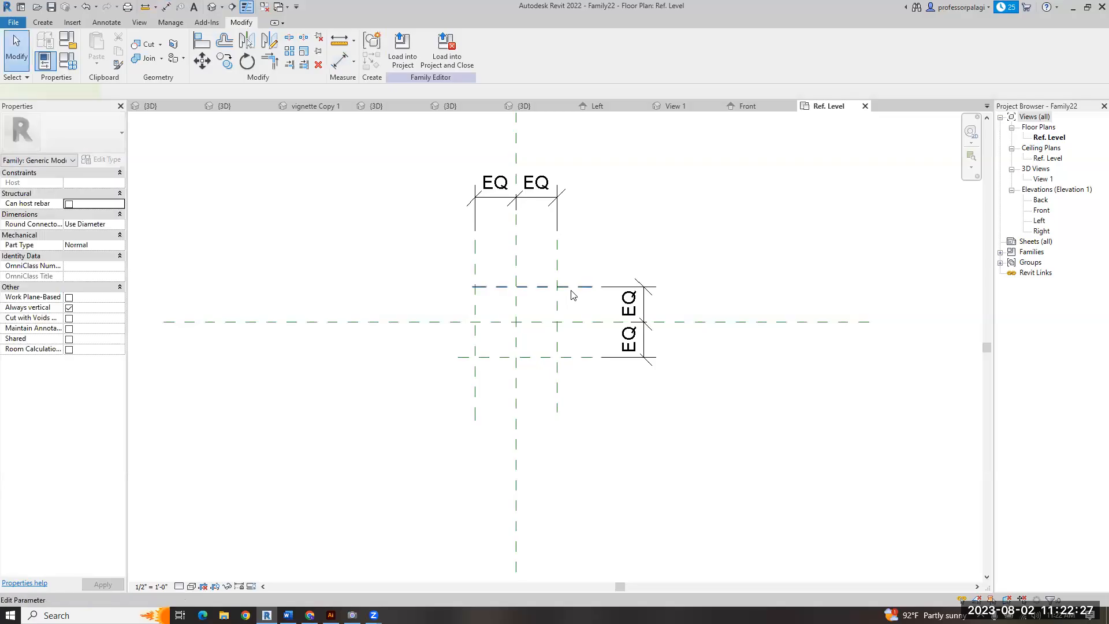
# - Set the upper horizontal reference plane's distance from the center plane to 2"
pyautogui.click(574, 288)
pyautogui.click(491, 300)
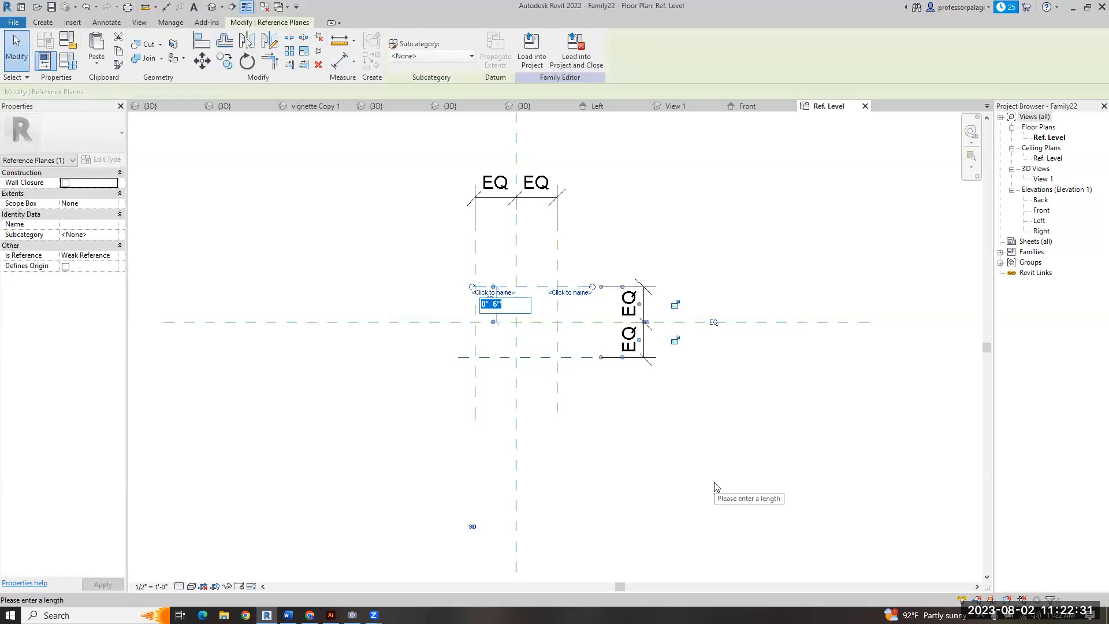
pyautogui.write('0 2')
pyautogui.press('Return')
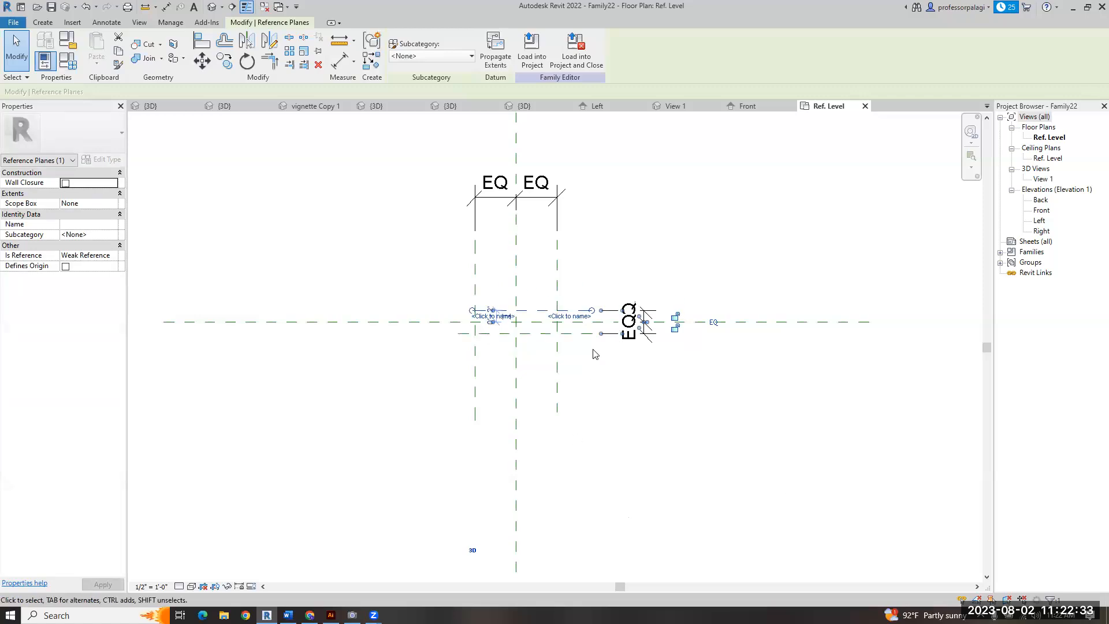
pyautogui.scroll(4, 595, 353)
pyautogui.click(495, 206)
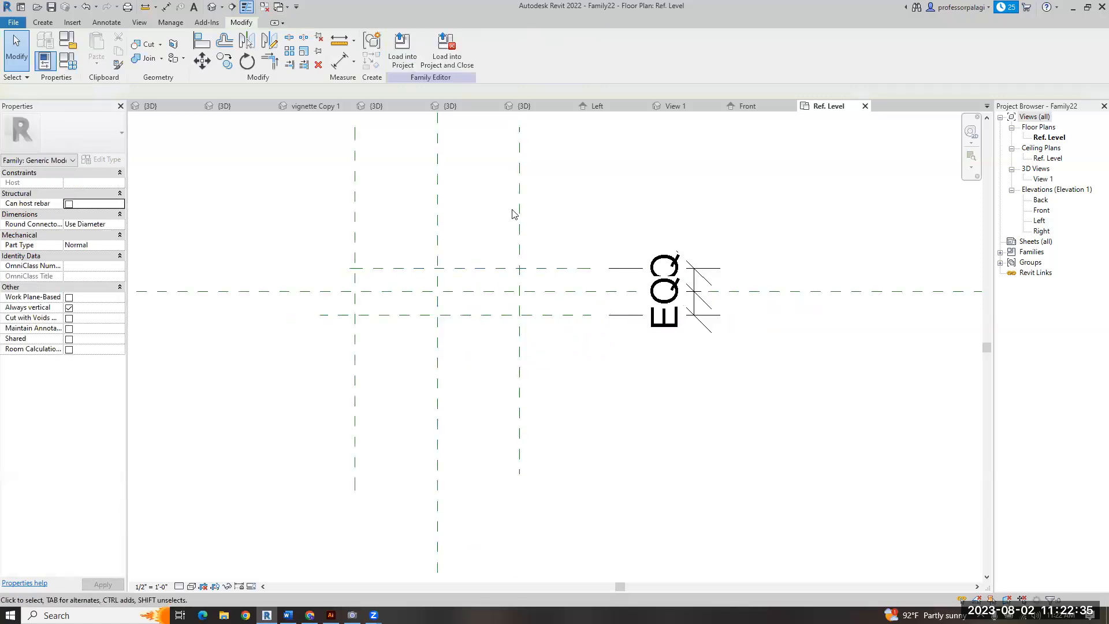
# - Set the right vertical reference plane's distance from the center plane to 2"
pyautogui.click(519, 211)
pyautogui.click(477, 191)
pyautogui.write('0 2')
pyautogui.press('Return')
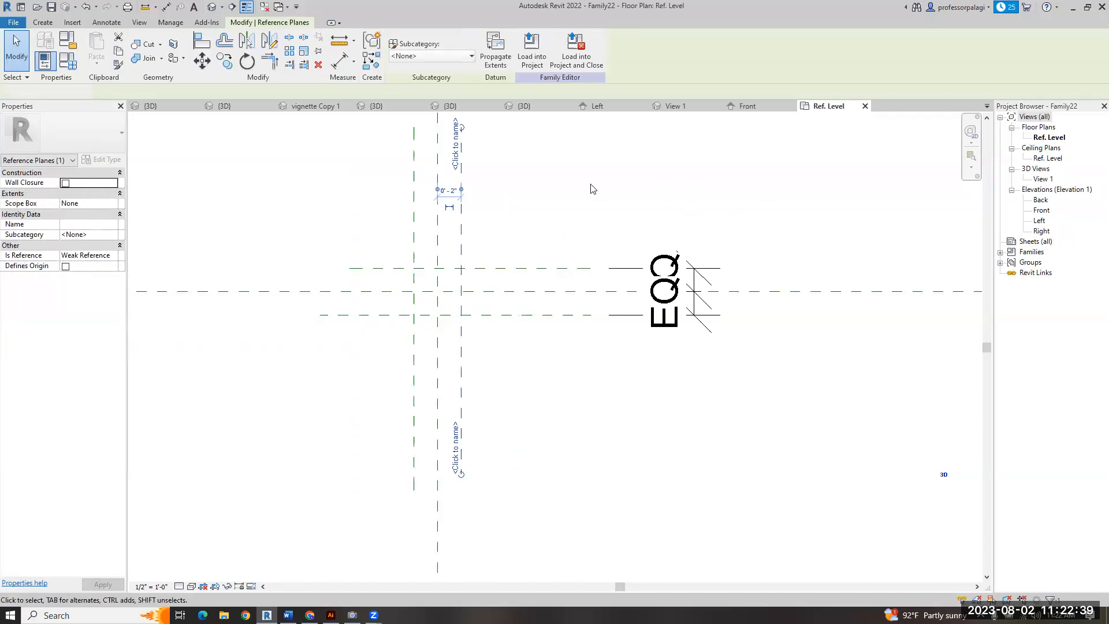
pyautogui.click(590, 188)
pyautogui.scroll(-2, 540, 434)
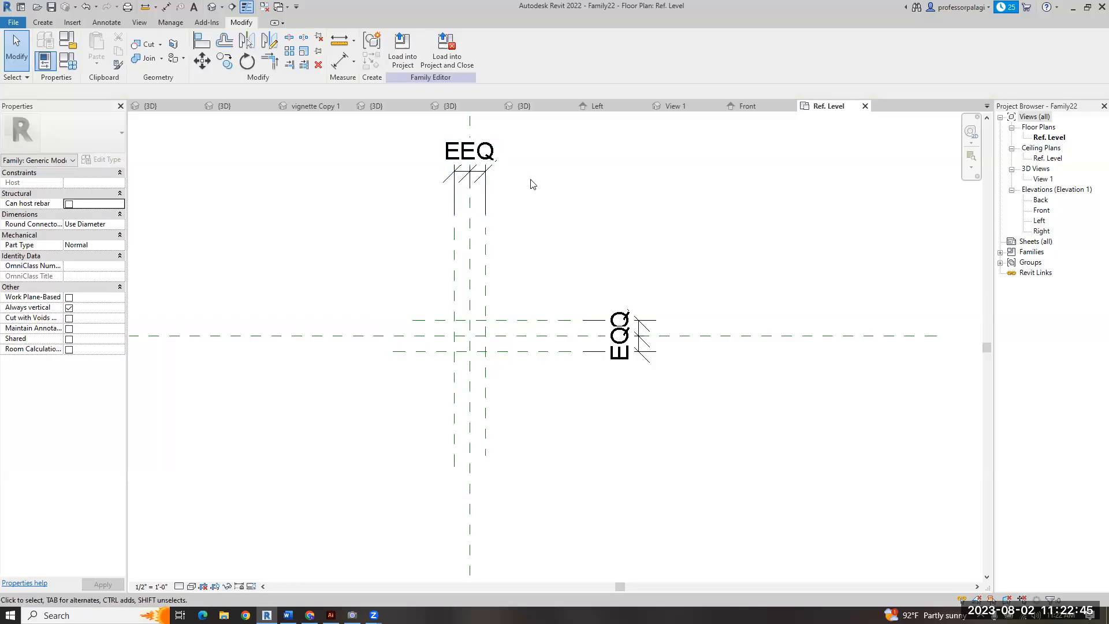
# - Dimension the overall distance between the two outer horizontal reference planes, outside the equality dimension
pyautogui.click(341, 61)
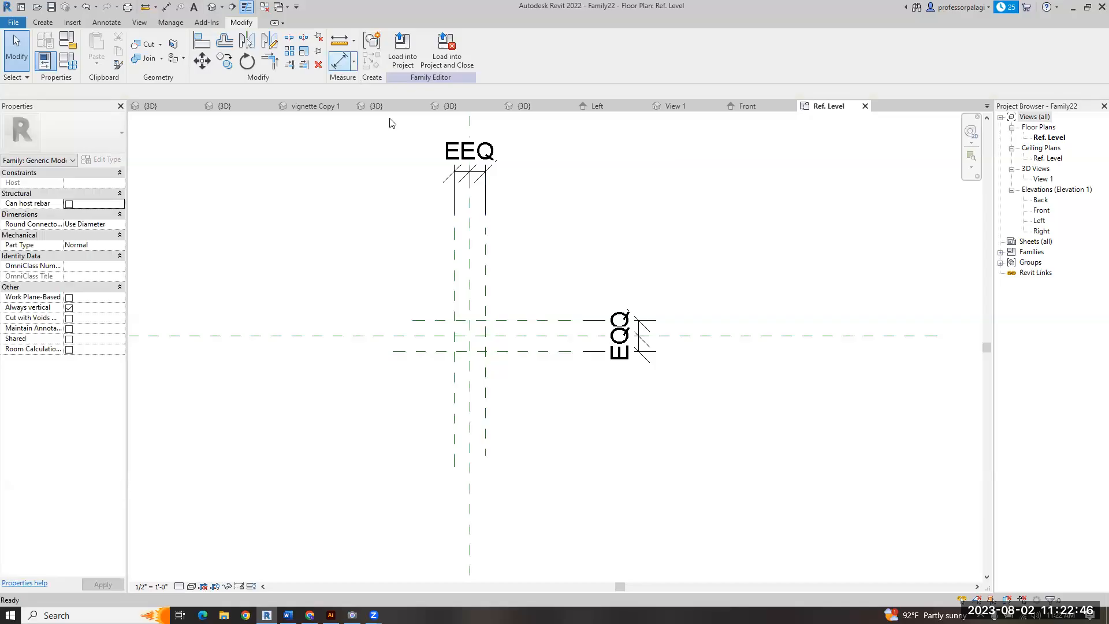
pyautogui.click(553, 351)
pyautogui.click(563, 319)
pyautogui.click(721, 289)
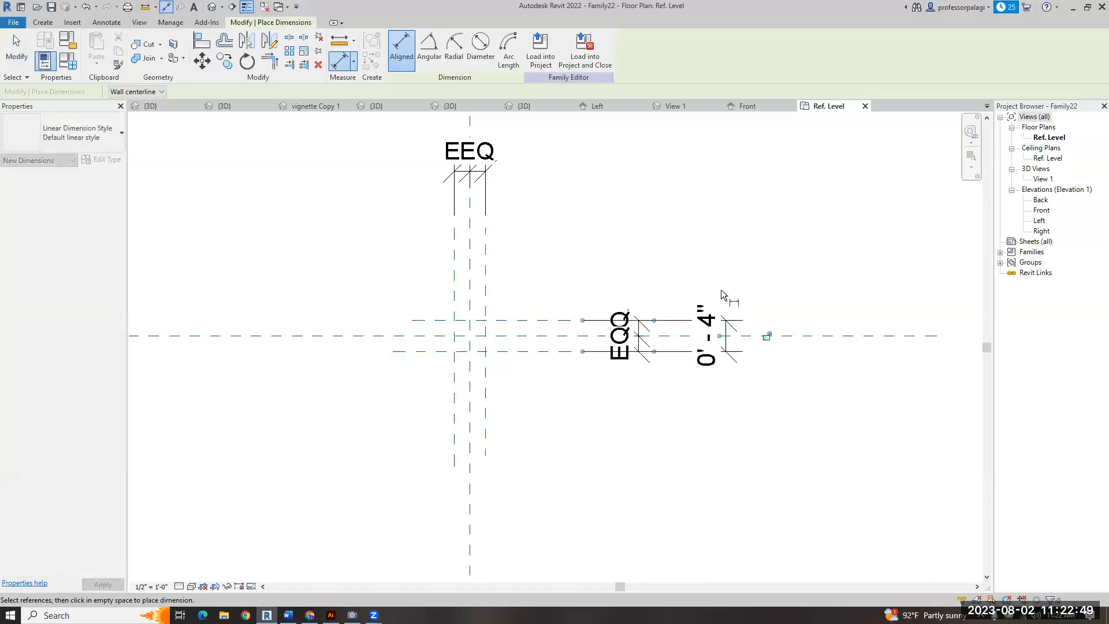
pyautogui.press('Escape')
pyautogui.press('Escape')
# - Label the overall dimension between the horizontal planes with a new family type parameter named base
pyautogui.click(675, 320)
pyautogui.click(512, 49)
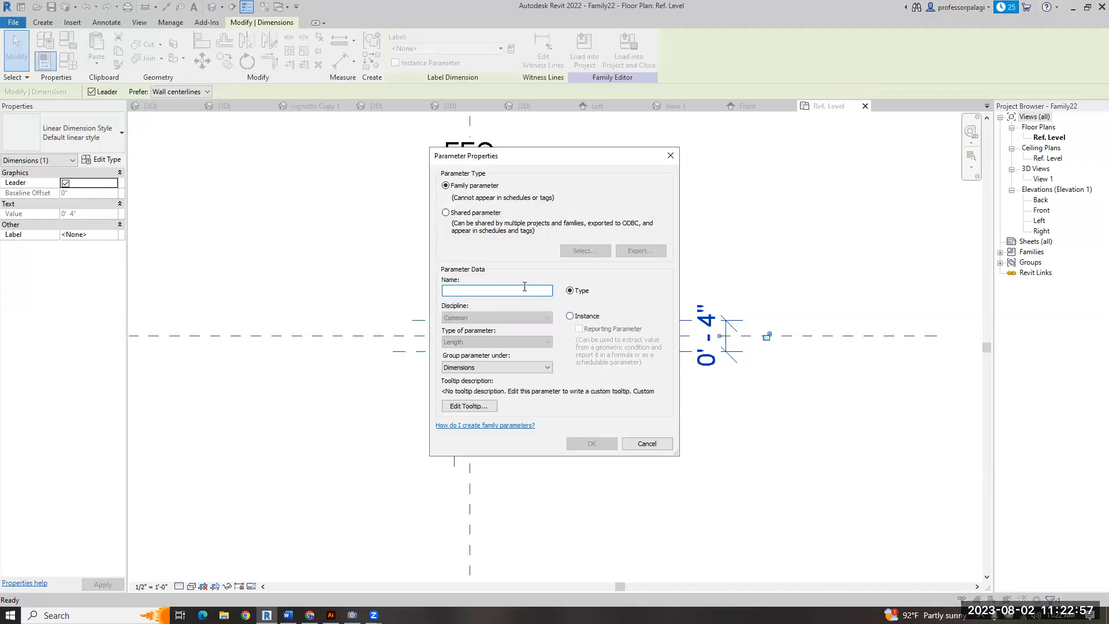
pyautogui.write('base')
pyautogui.click(604, 443)
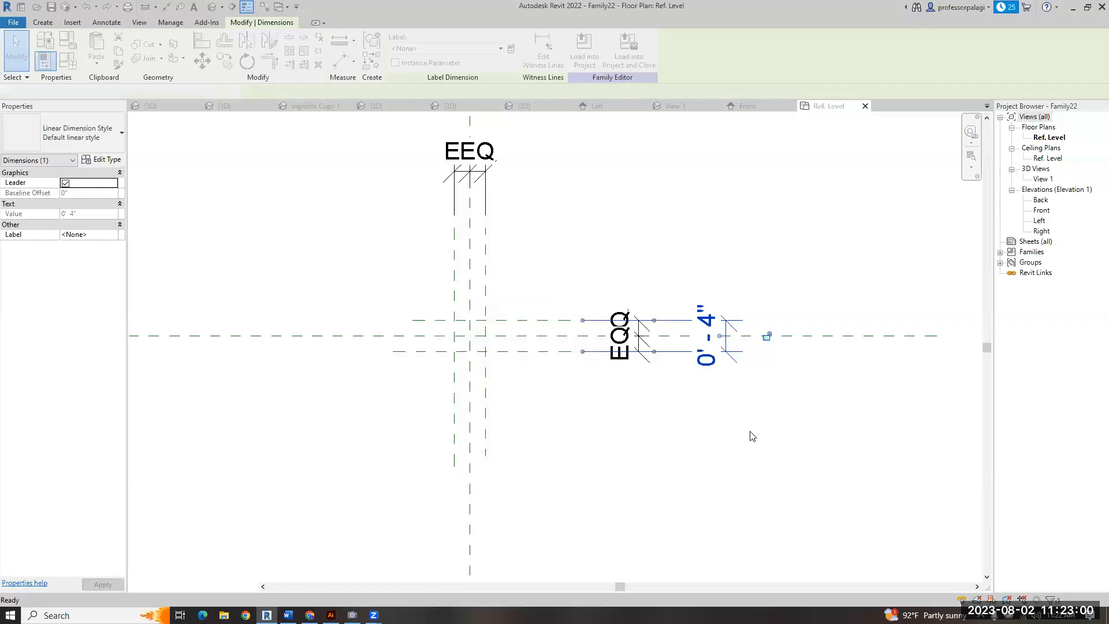
pyautogui.click(586, 197)
# - Set the base parameter to 6" in the family types and apply the change
pyautogui.scroll(-4, 545, 279)
pyautogui.scroll(3, 545, 279)
pyautogui.press('d')
pyautogui.press('i')
pyautogui.press('Escape')
pyautogui.click(202, 200)
pyautogui.press('Tab')
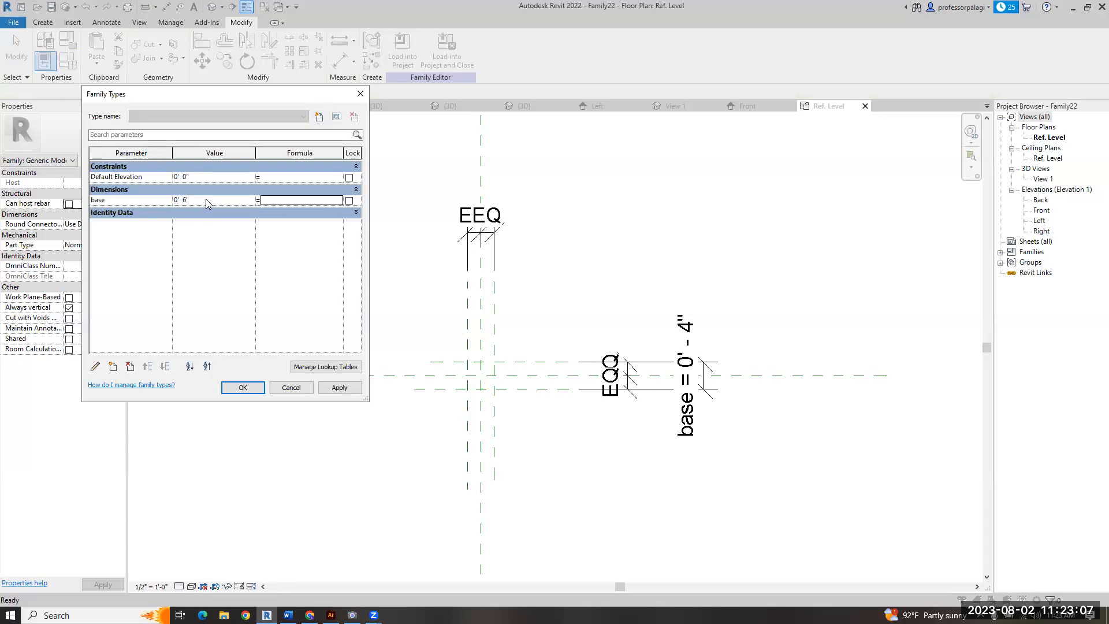
pyautogui.click(339, 388)
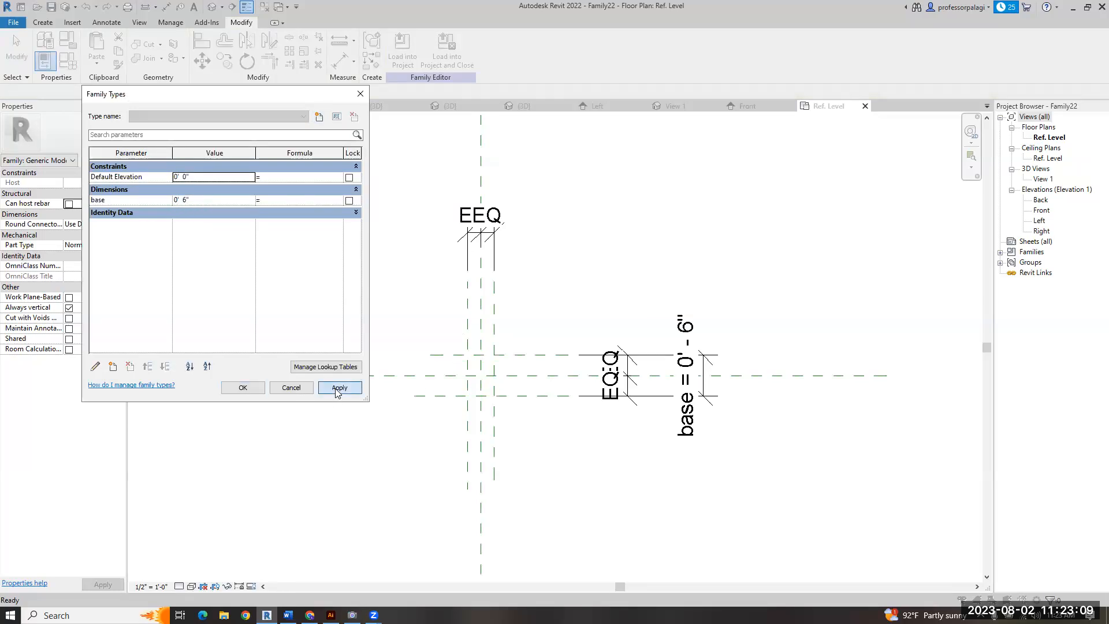
pyautogui.click(243, 387)
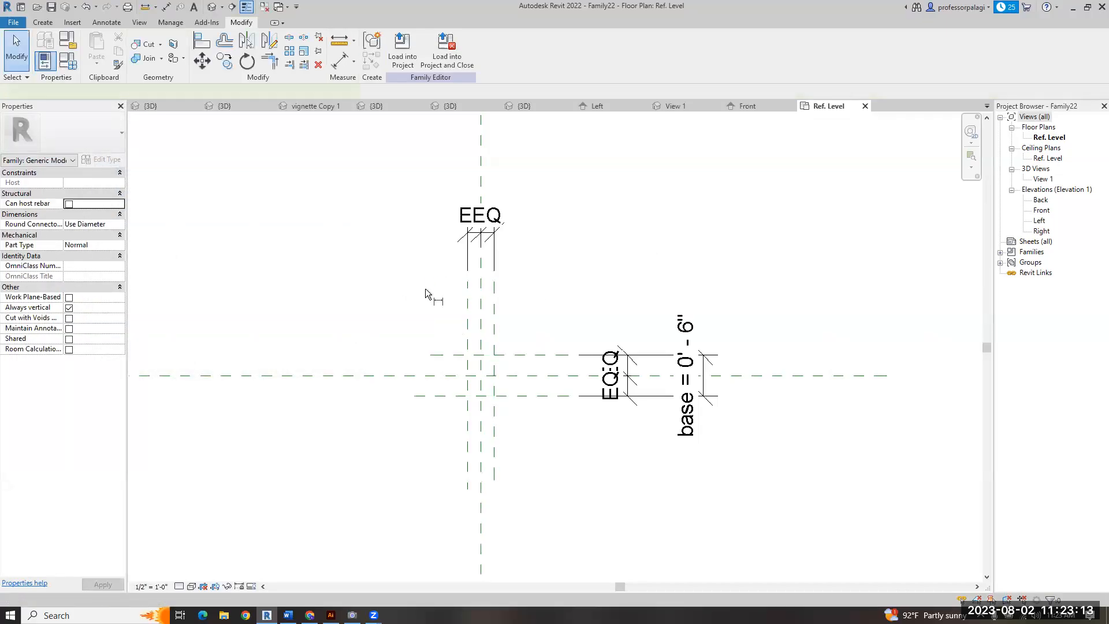
# - Dimension the overall distance between the two outer vertical reference planes, above the equality dimension
pyautogui.press('d')
pyautogui.press('i')
pyautogui.click(468, 288)
pyautogui.click(496, 290)
pyautogui.click(555, 187)
pyautogui.press('Escape')
pyautogui.press('Escape')
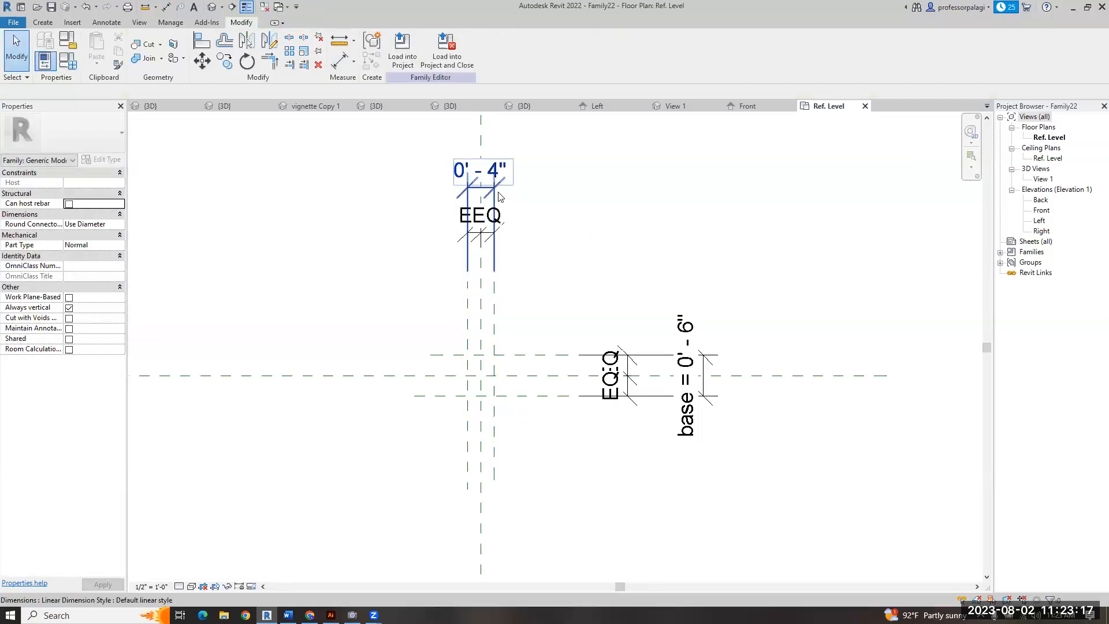
# - Label the overall dimension between the vertical planes with the existing base parameter
pyautogui.click(498, 191)
pyautogui.click(501, 48)
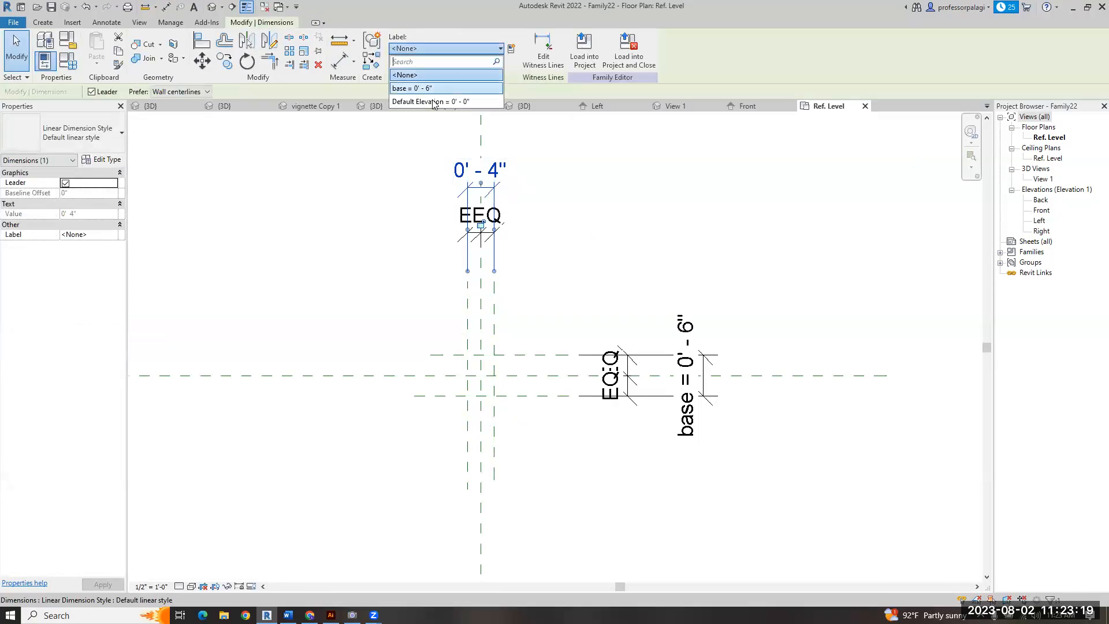
pyautogui.click(420, 93)
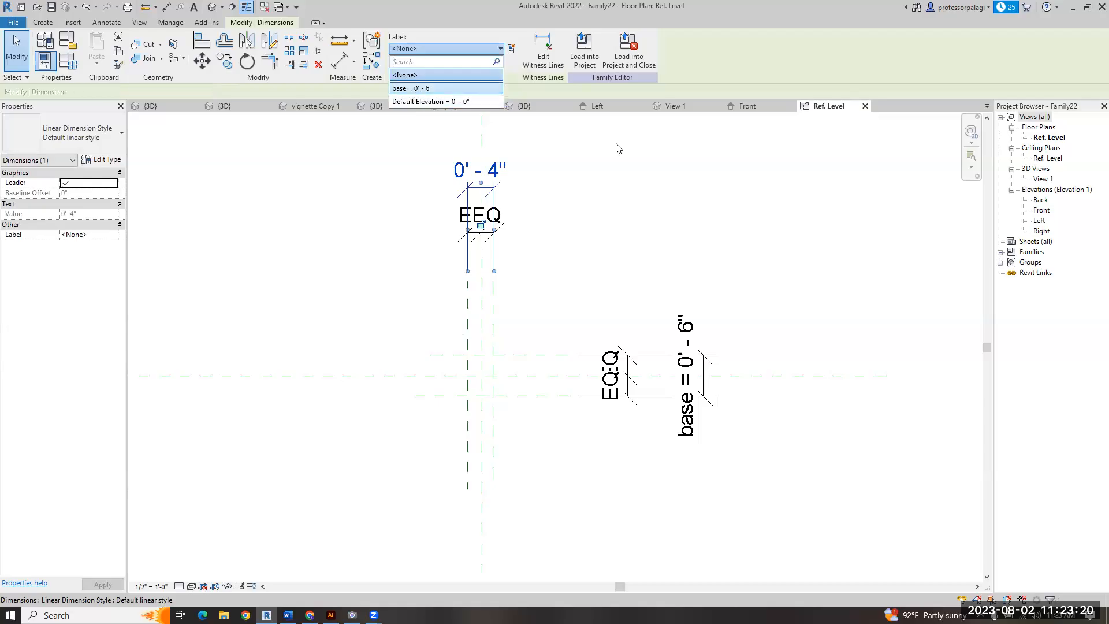
pyautogui.click(599, 215)
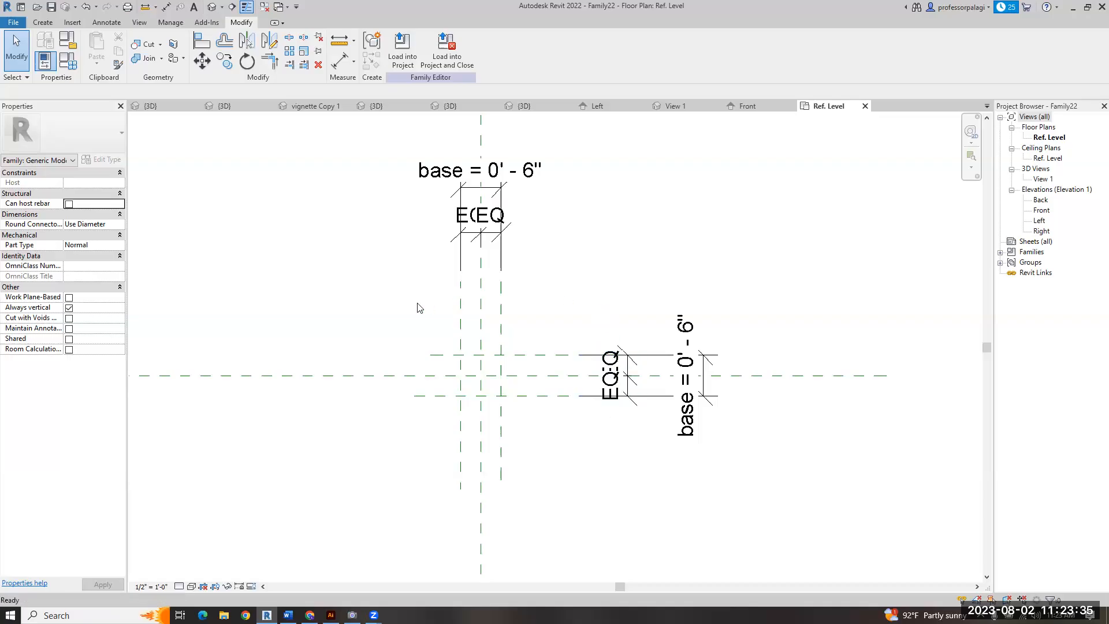
# - Start a blend and sketch its base boundary as a circle of 3" radius centered on the center planes' intersection
pyautogui.click(42, 22)
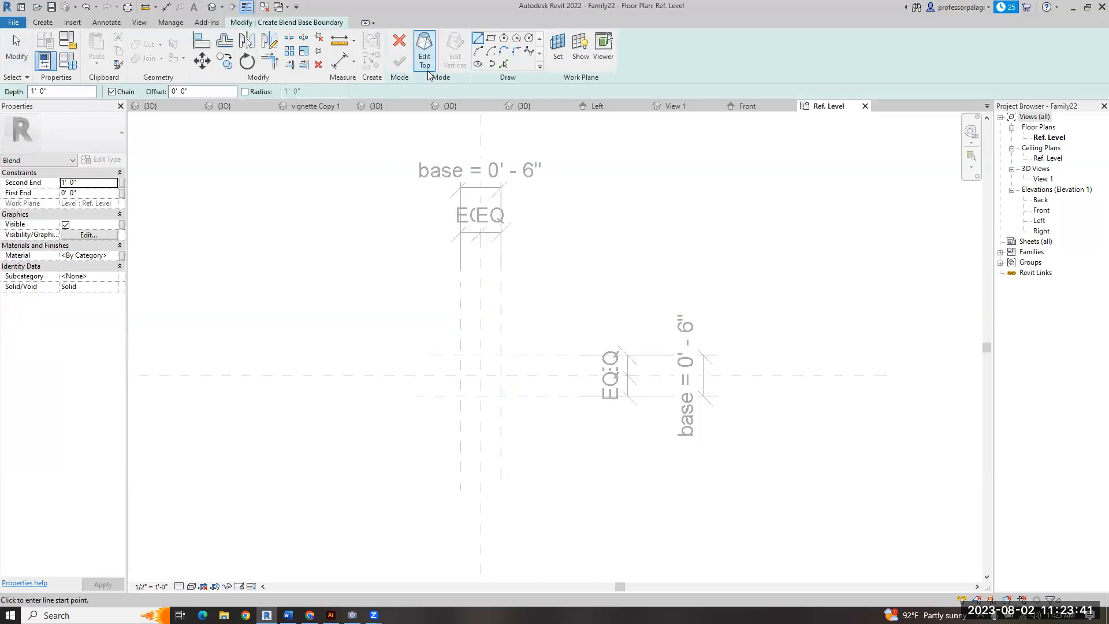
pyautogui.click(424, 51)
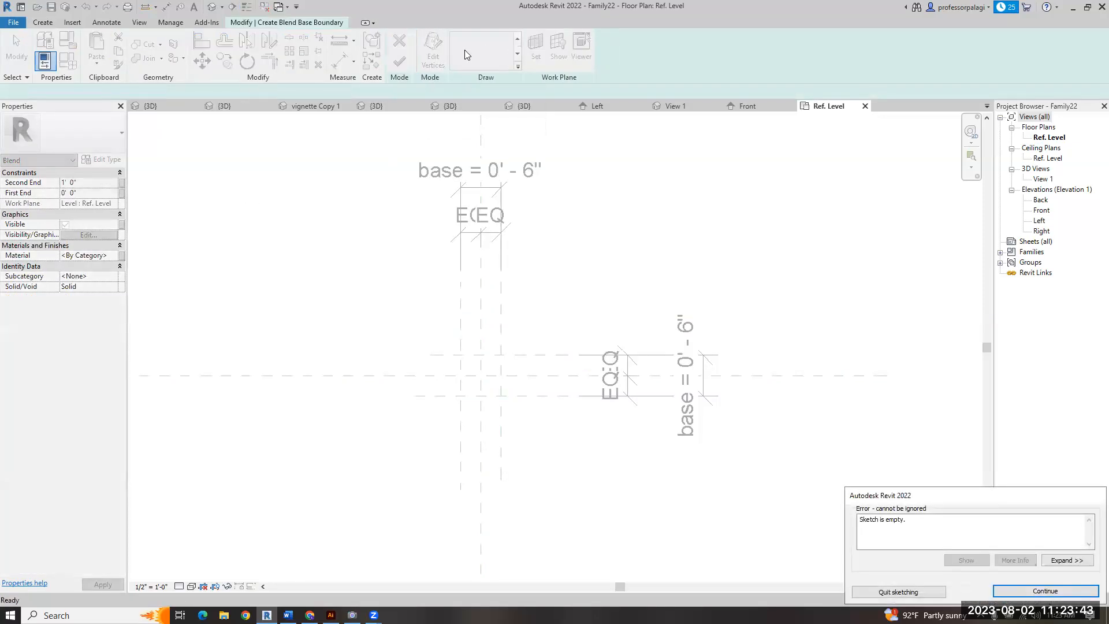
pyautogui.press('Return')
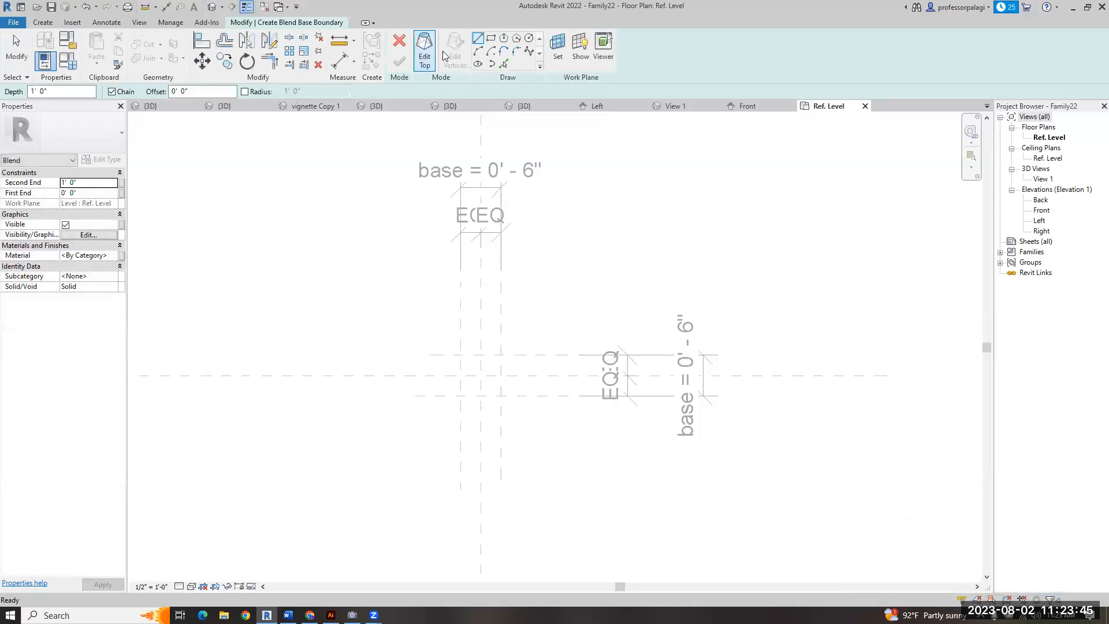
pyautogui.click(529, 39)
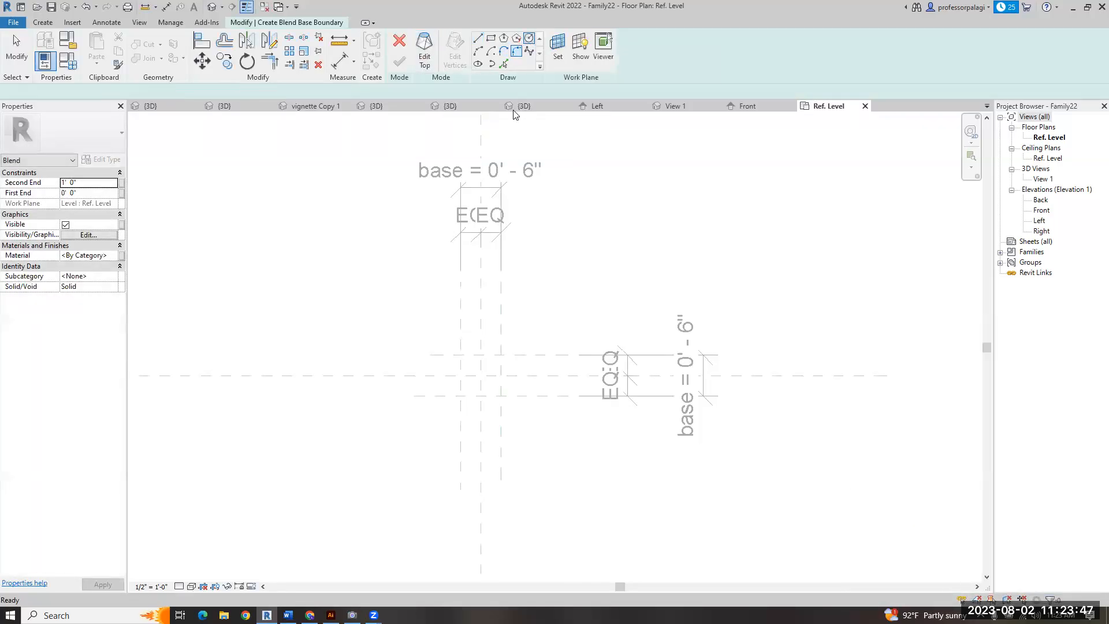
pyautogui.click(480, 375)
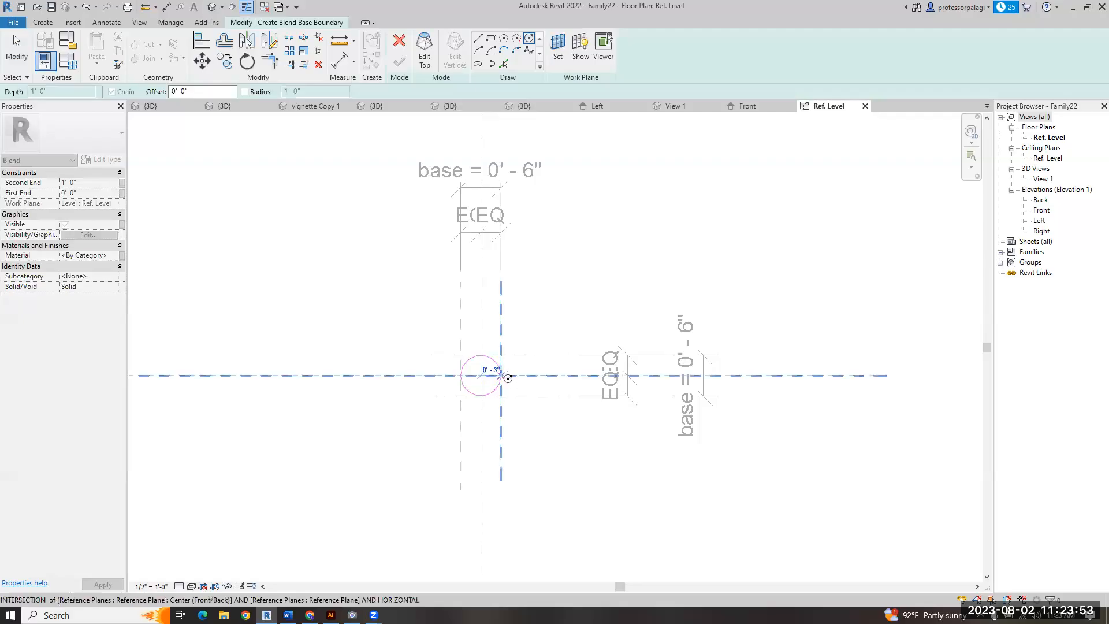
pyautogui.click(501, 376)
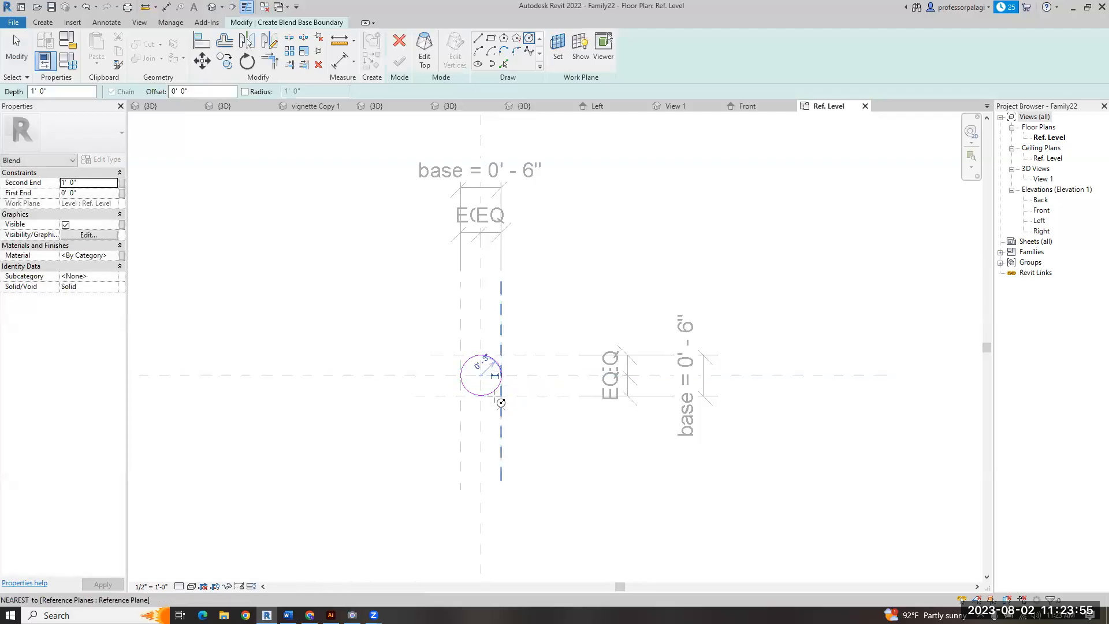
pyautogui.scroll(3, 489, 371)
pyautogui.press('Escape')
pyautogui.press('Escape')
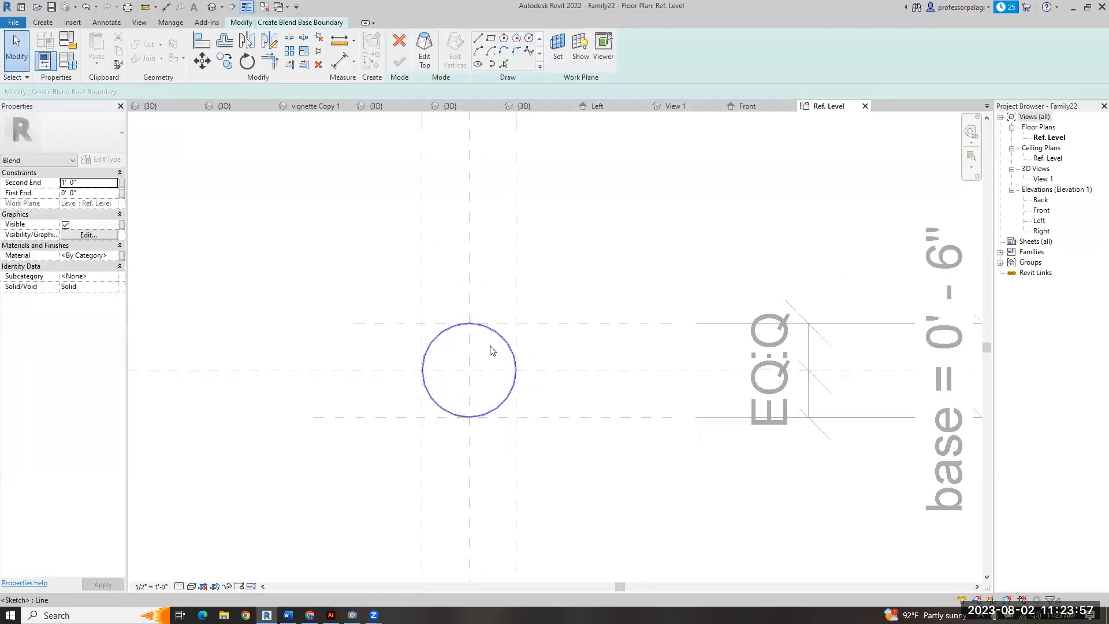
# - Make the base circle's radius dimension permanent and label it with a new family parameter named top
pyautogui.click(495, 355)
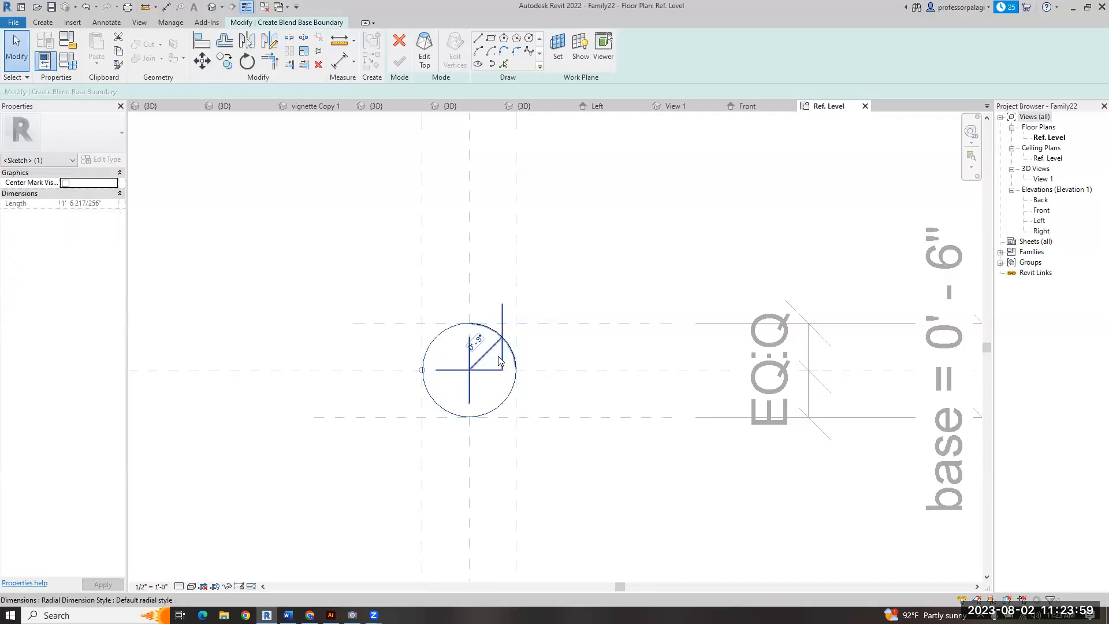
pyautogui.click(494, 352)
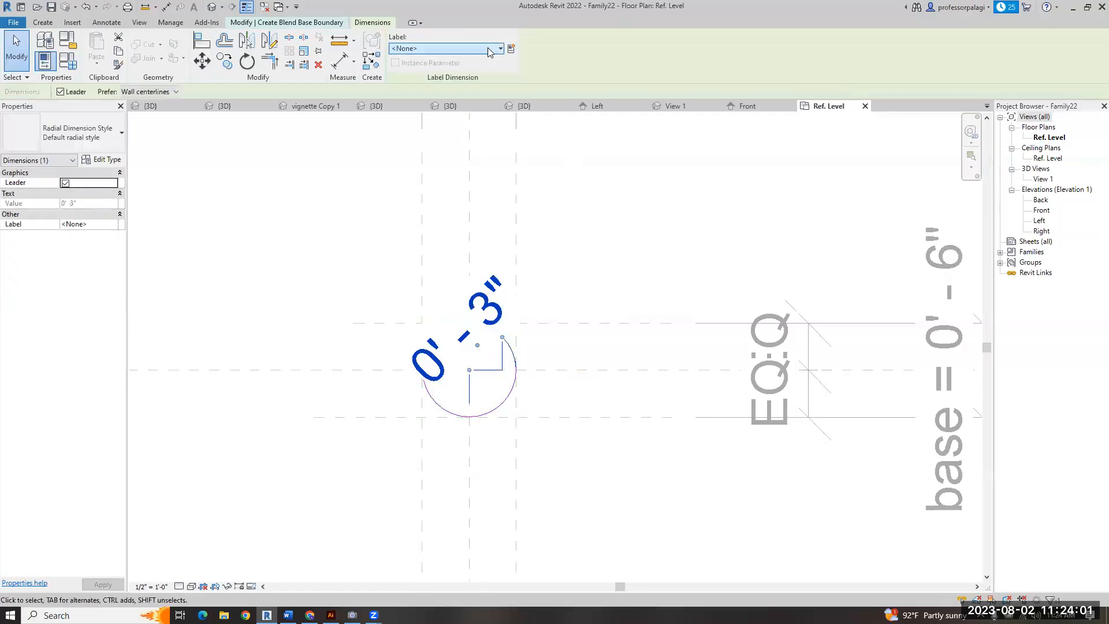
pyautogui.click(511, 48)
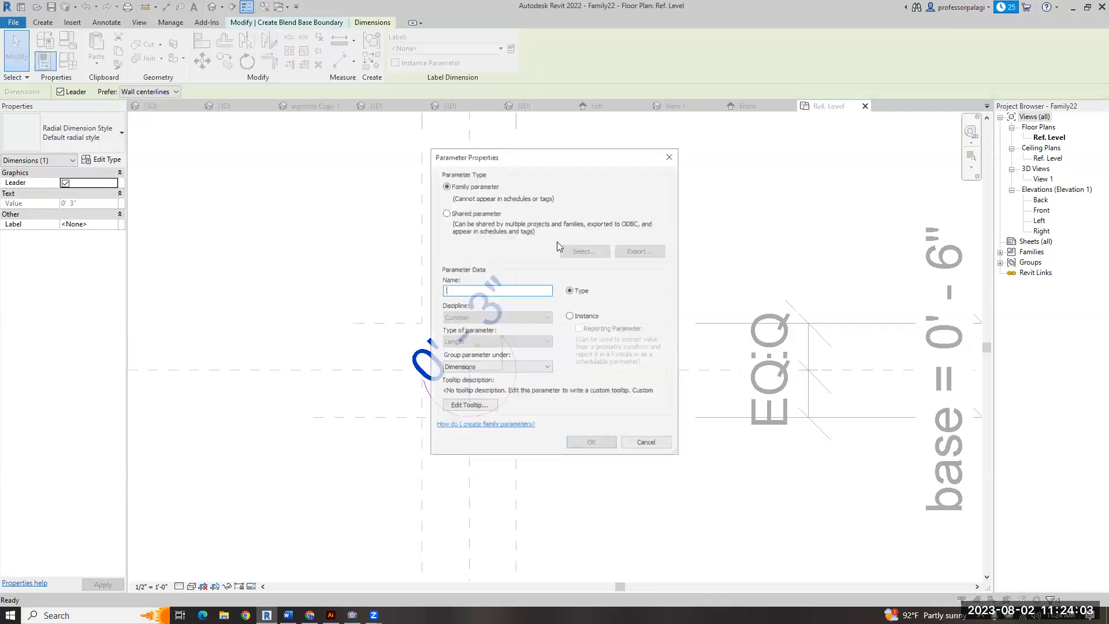
pyautogui.write('diam')
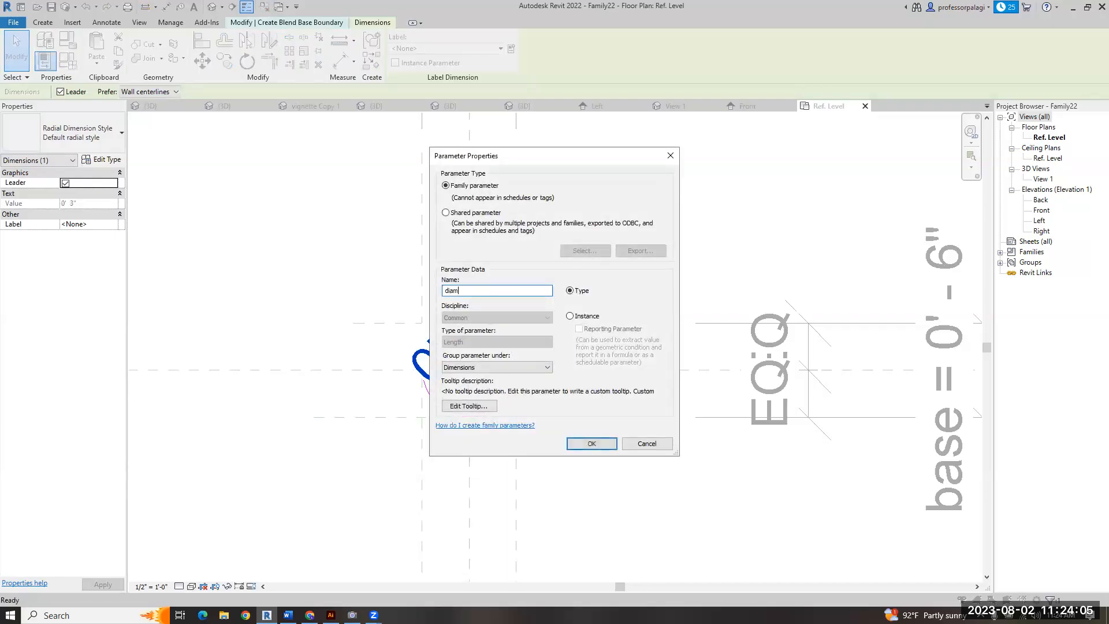
pyautogui.press('BackSpace')
pyautogui.write('tp')
pyautogui.press('Return')
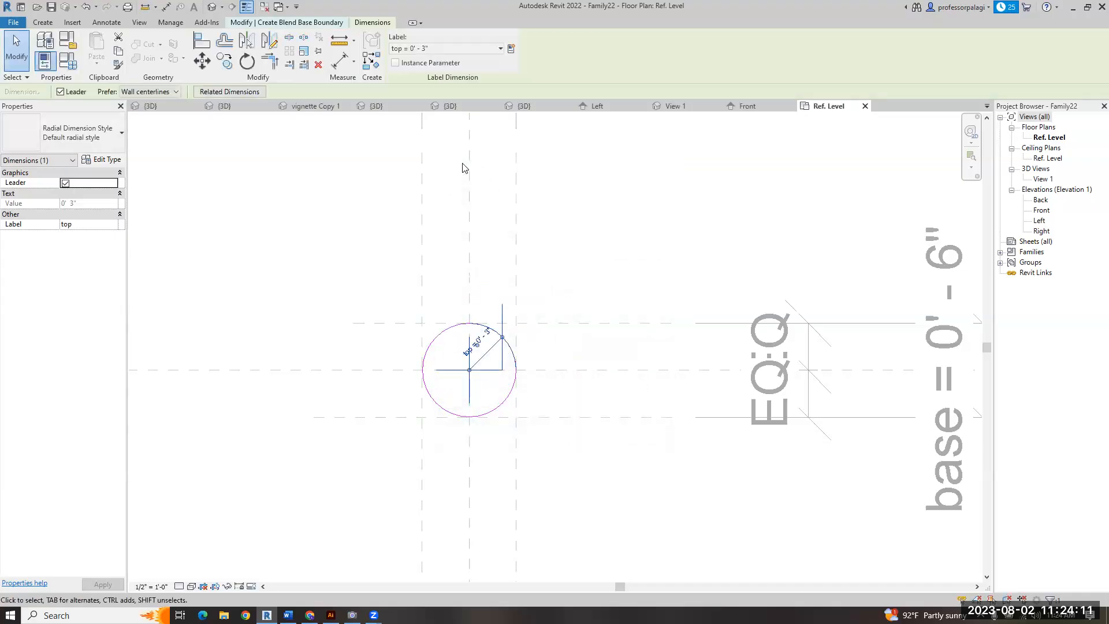
pyautogui.click(598, 247)
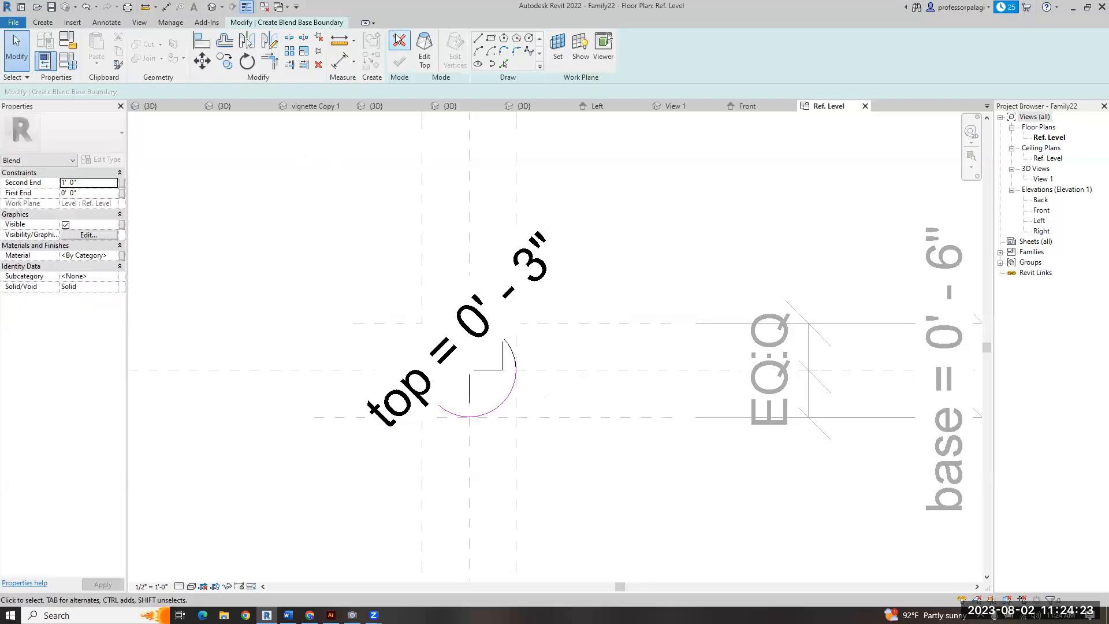
# - Start the blend's top boundary and sketch it as a rectangle about 1'-0" tall around the base circle
pyautogui.click(420, 65)
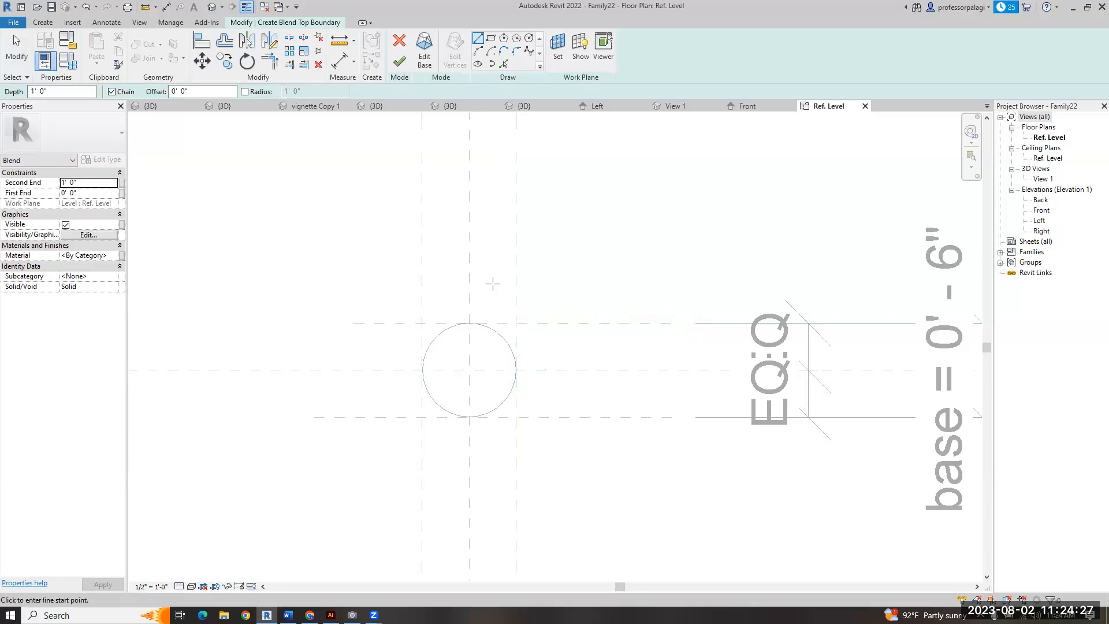
pyautogui.click(495, 38)
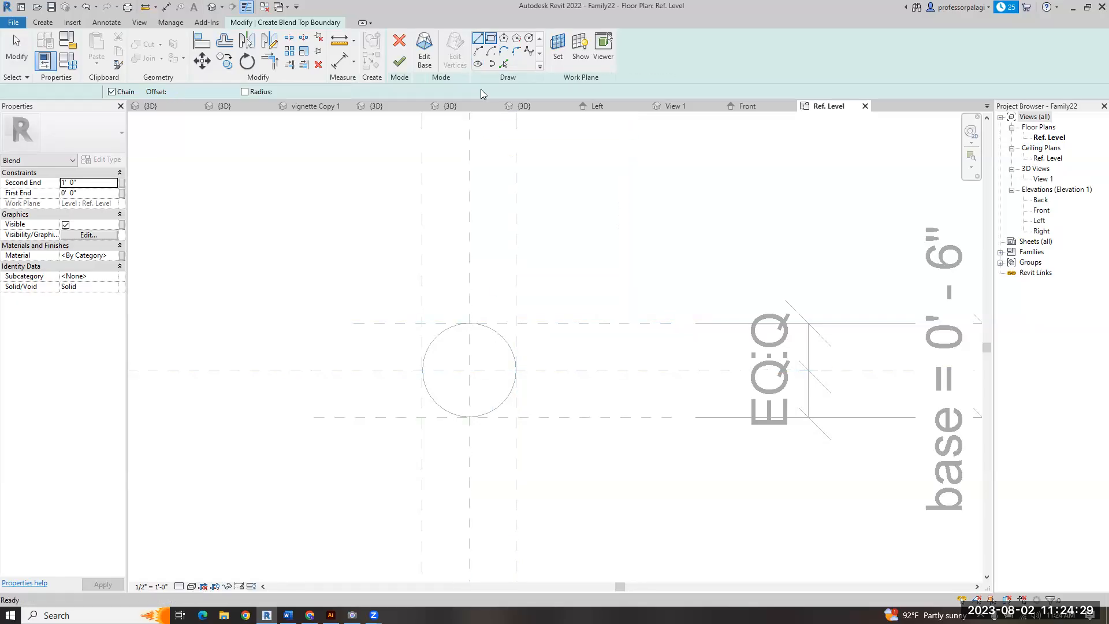
pyautogui.click(384, 284)
pyautogui.click(568, 471)
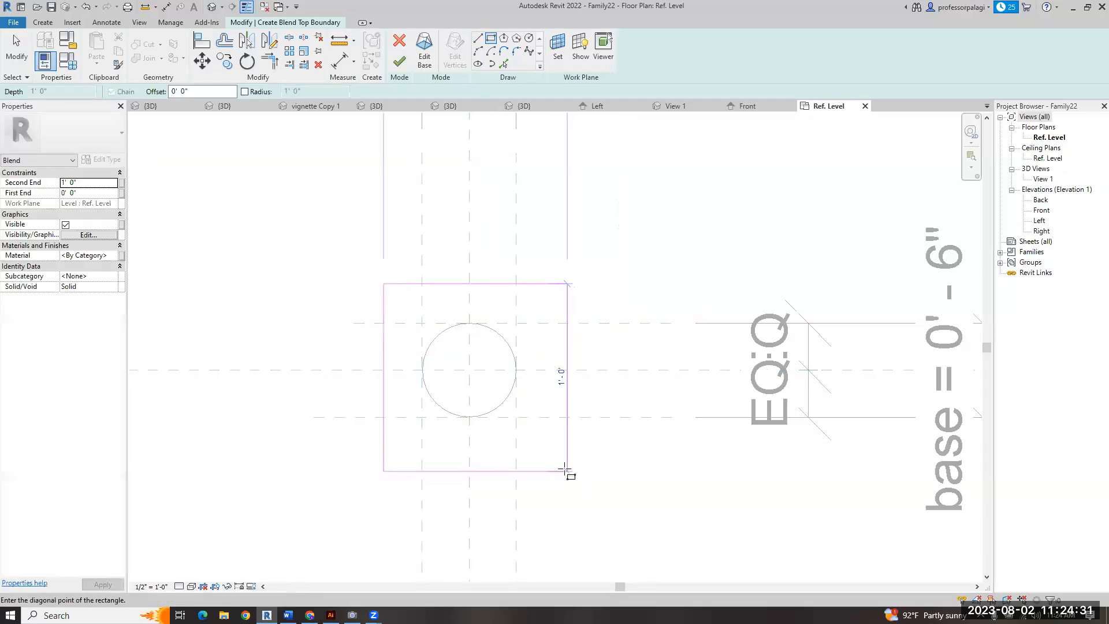
pyautogui.press('Escape')
# - Align the four sides of the top rectangle with the outer reference planes and lock them
pyautogui.press('a')
pyautogui.press('l')
pyautogui.click(563, 453)
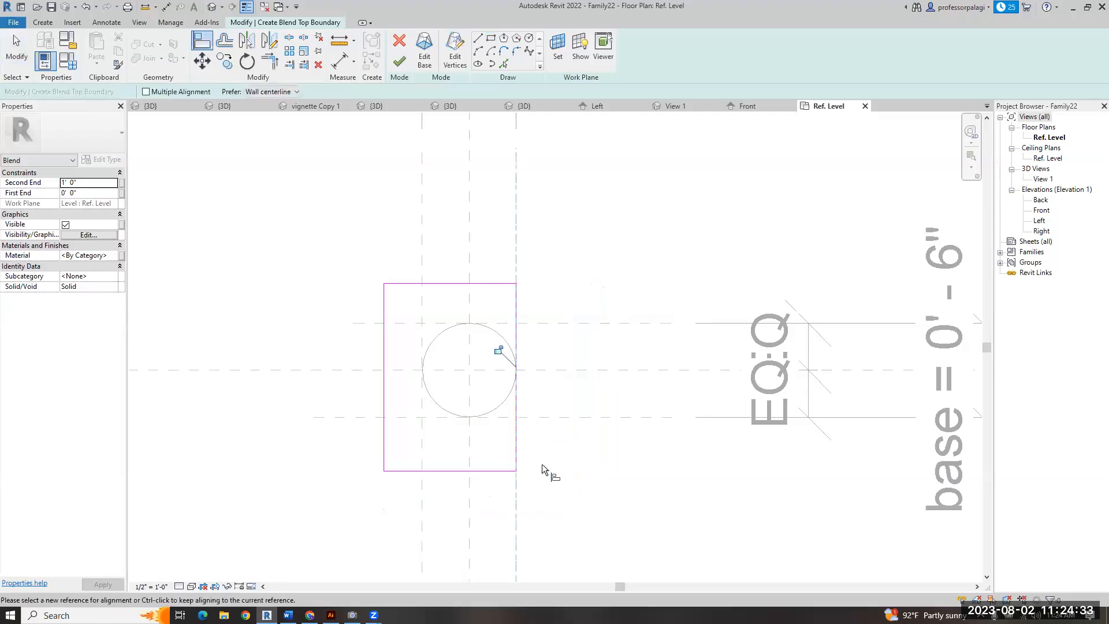
pyautogui.click(524, 331)
pyautogui.click(497, 283)
pyautogui.click(421, 340)
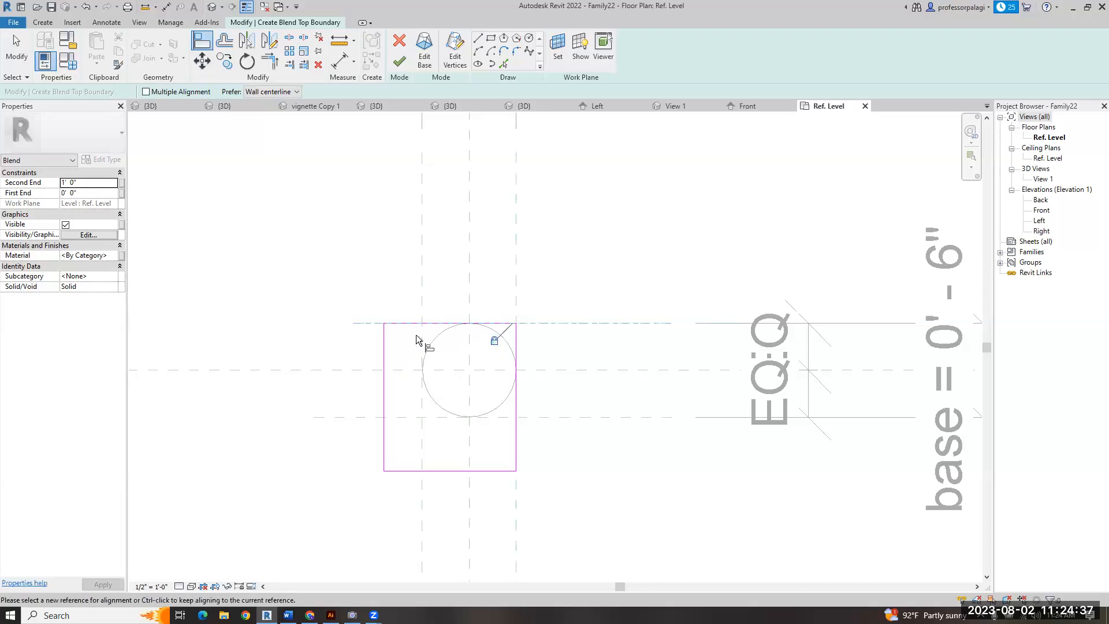
pyautogui.click(386, 341)
pyautogui.click(401, 416)
pyautogui.click(454, 470)
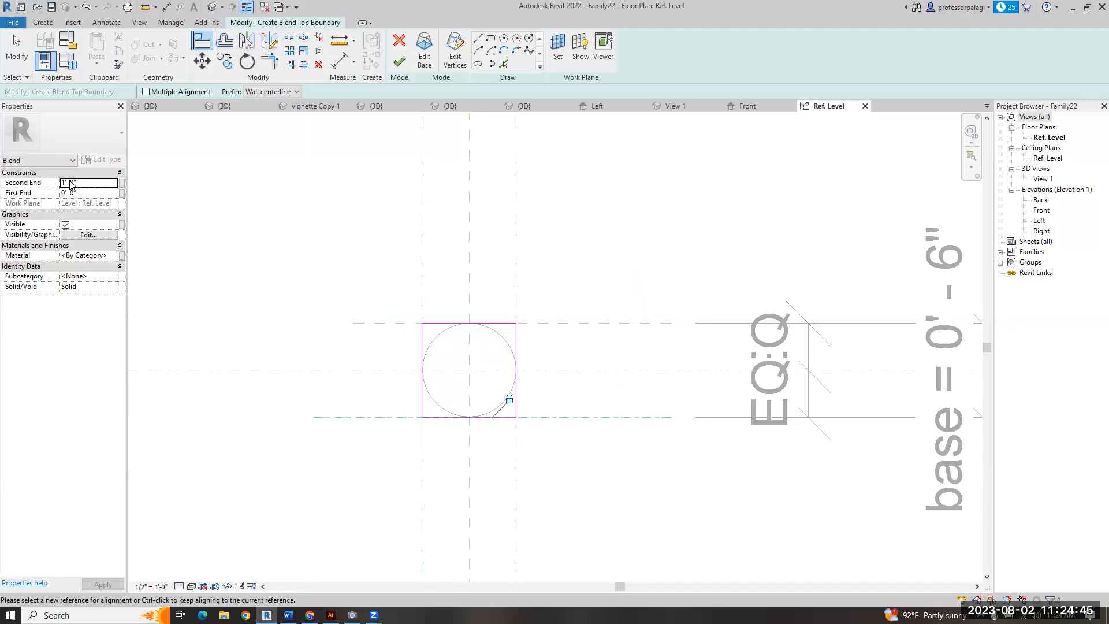
# - Finish the blend and show it in the default 3D view
pyautogui.click(399, 62)
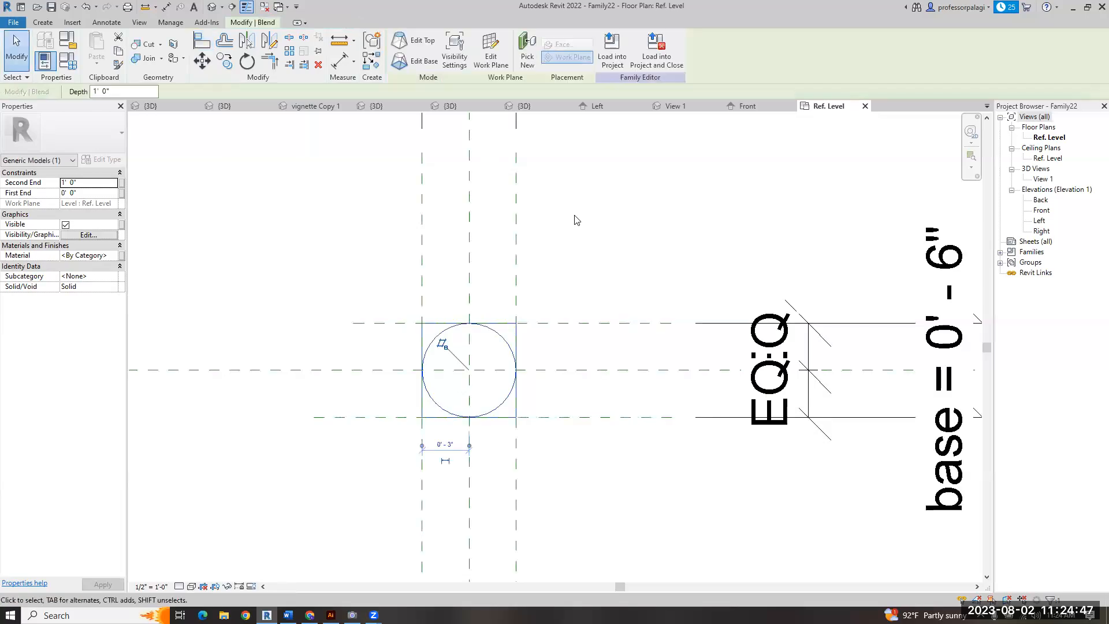
pyautogui.click(571, 240)
pyautogui.press('3')
pyautogui.press('d')
pyautogui.scroll(-2, 607, 317)
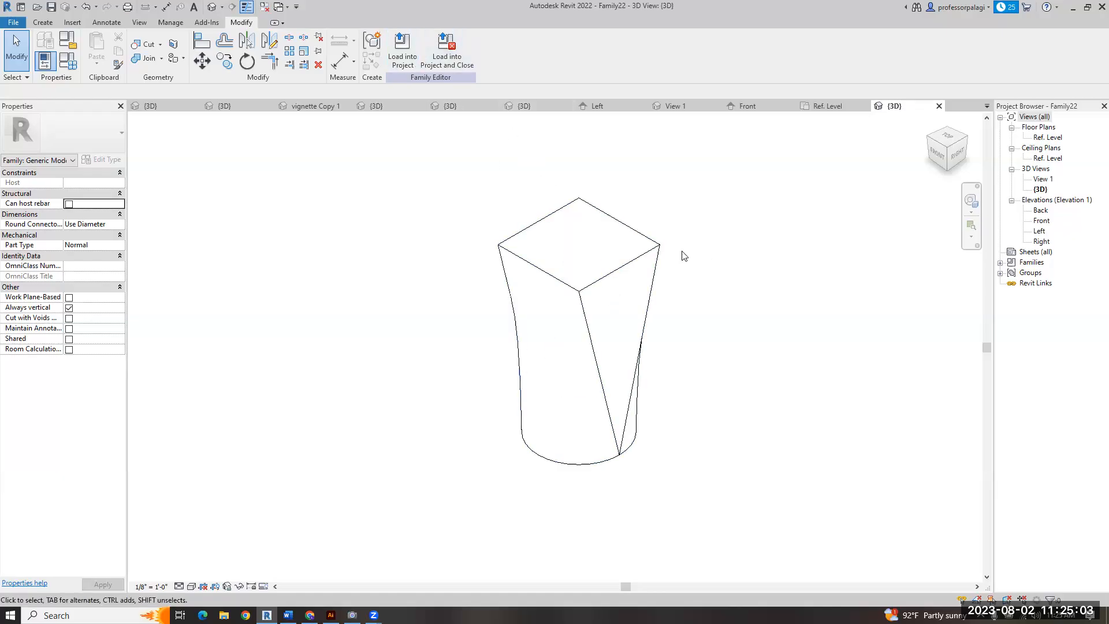
pyautogui.click(635, 253)
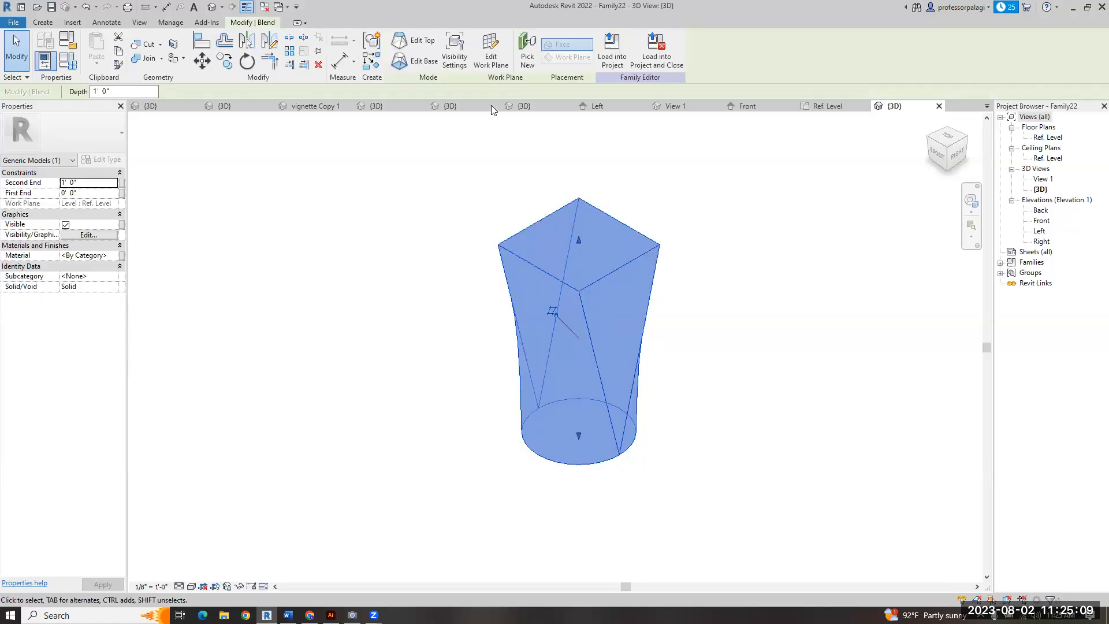
pyautogui.click(420, 62)
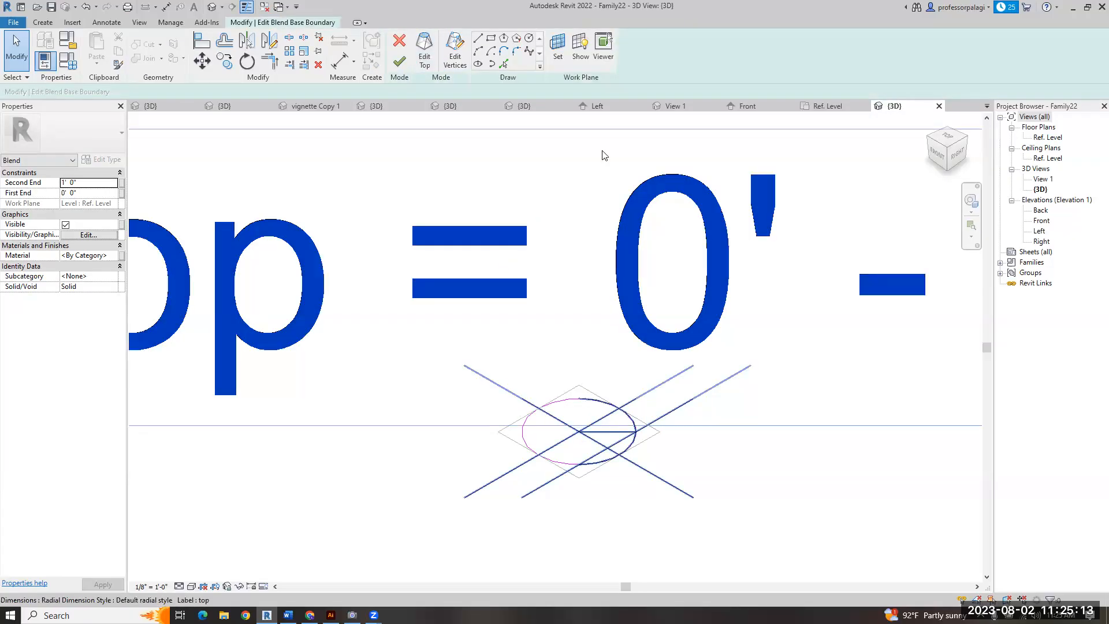
pyautogui.click(503, 64)
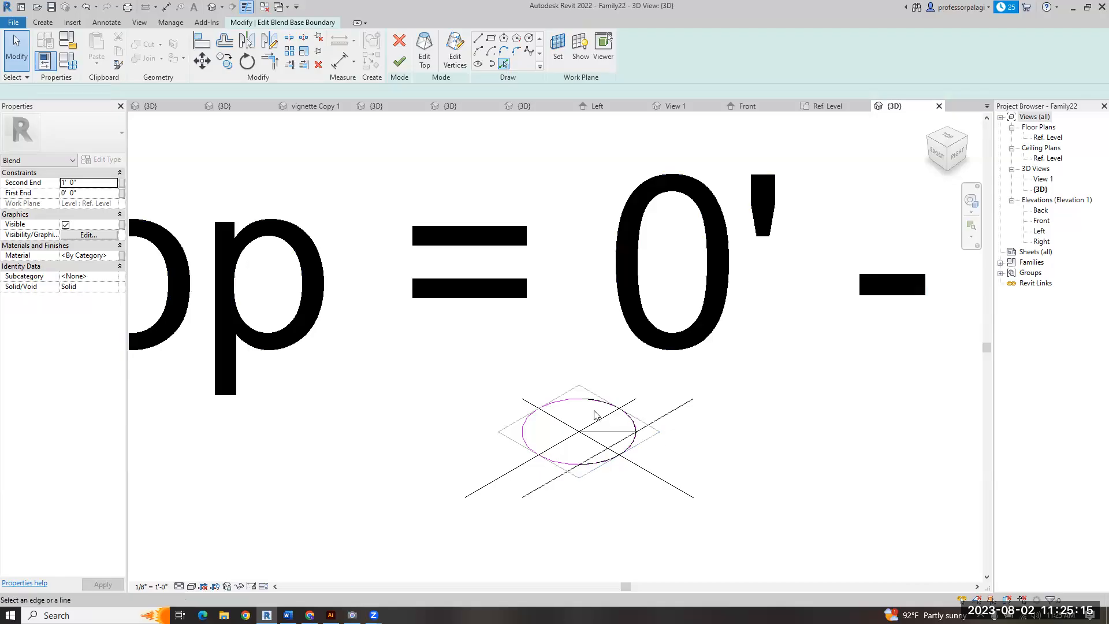
pyautogui.click(577, 397)
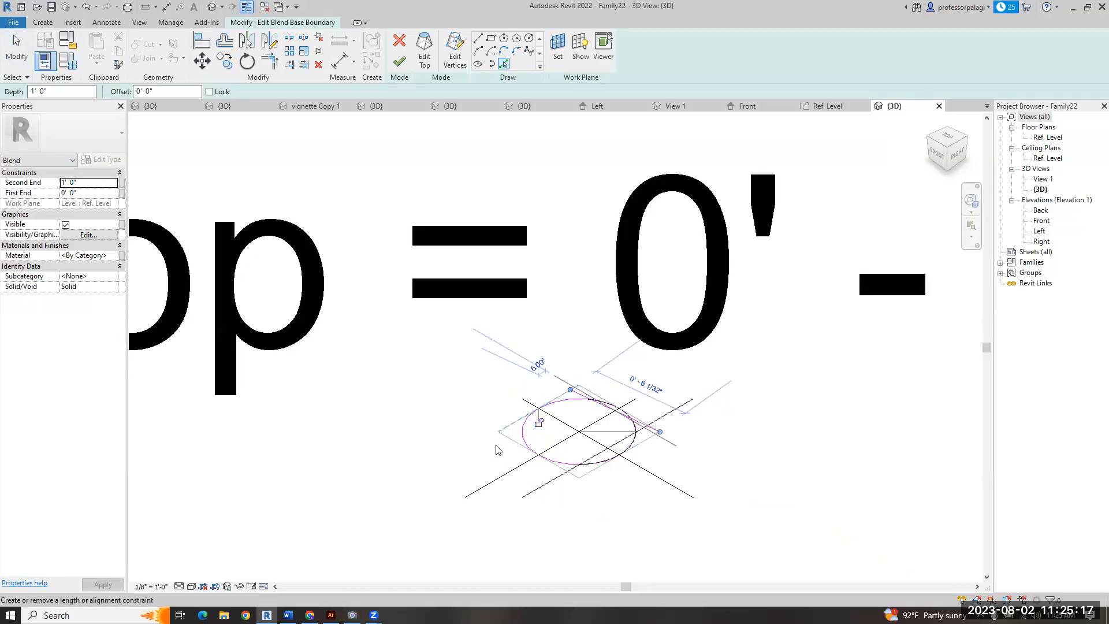
pyautogui.press('Escape')
pyautogui.click(399, 41)
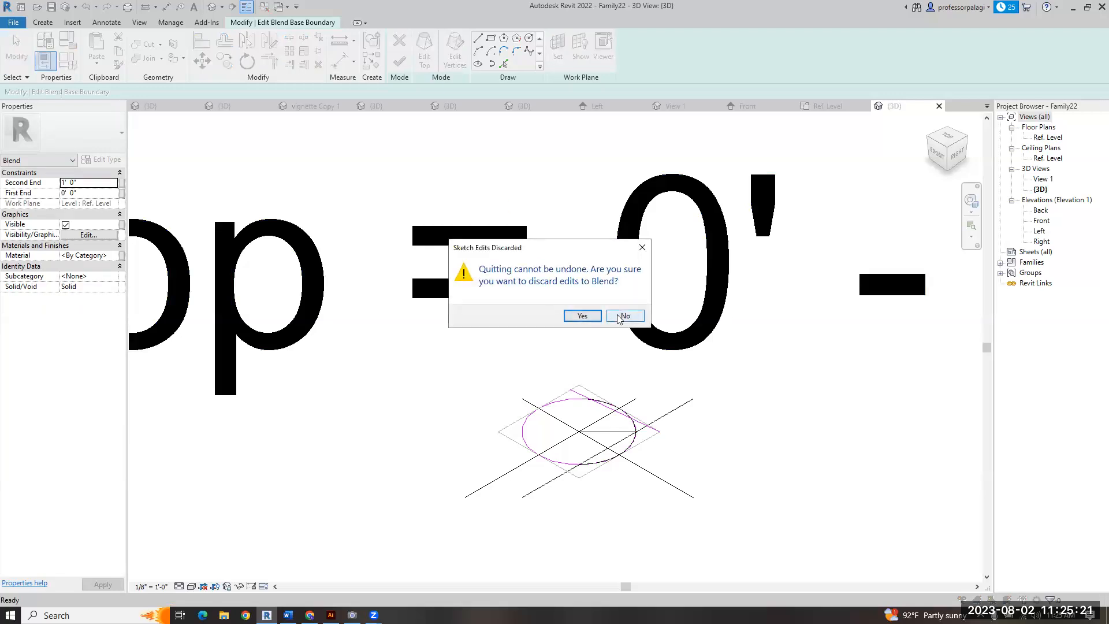
pyautogui.click(620, 316)
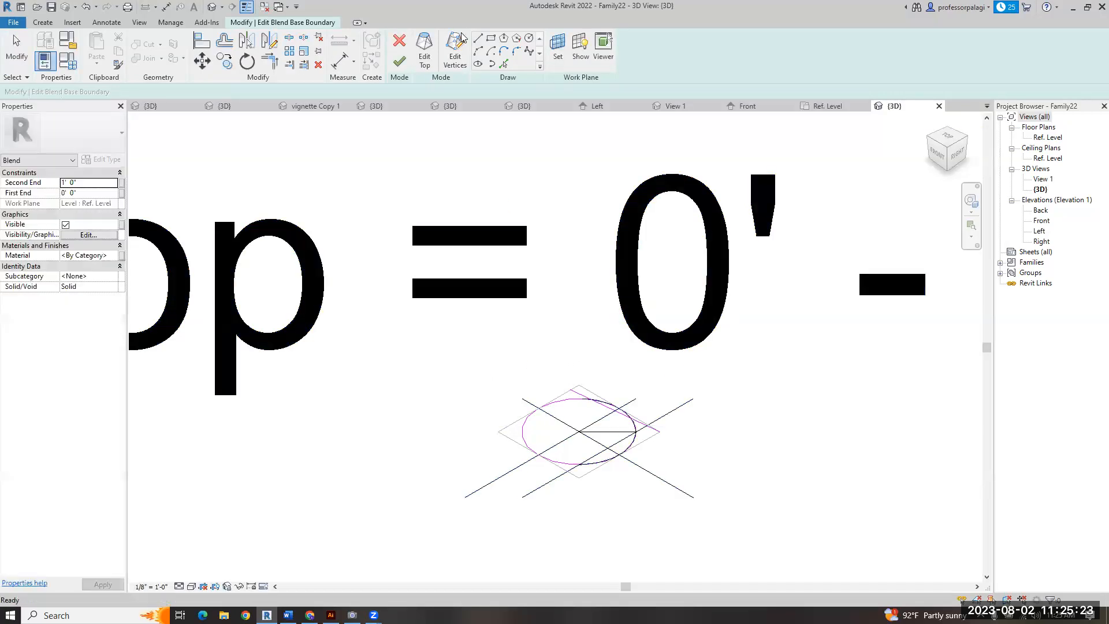
pyautogui.click(399, 42)
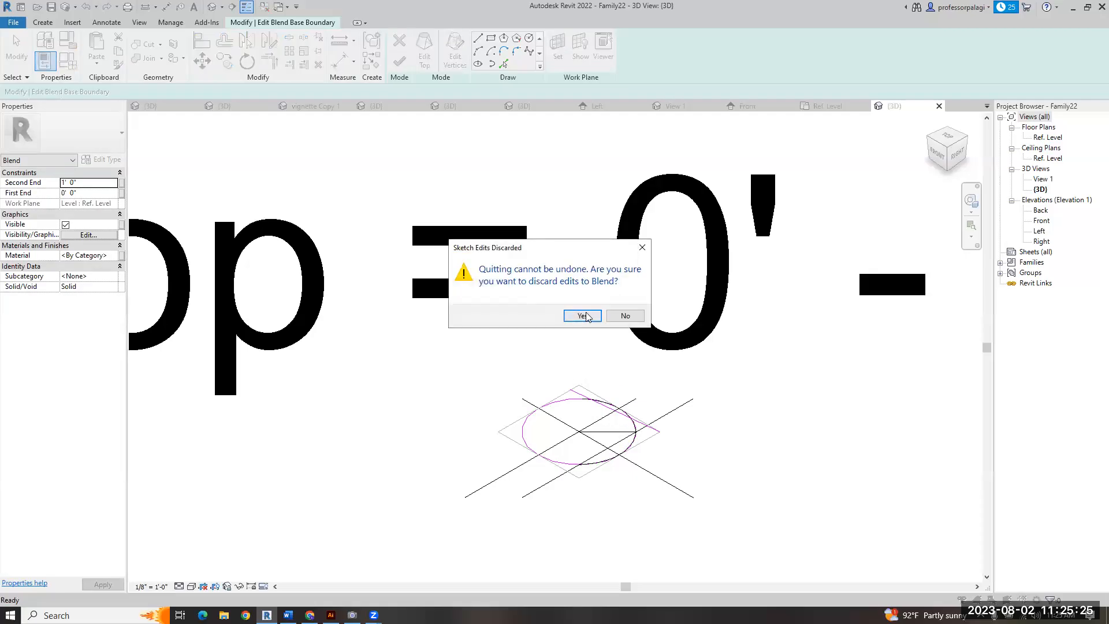
pyautogui.click(580, 316)
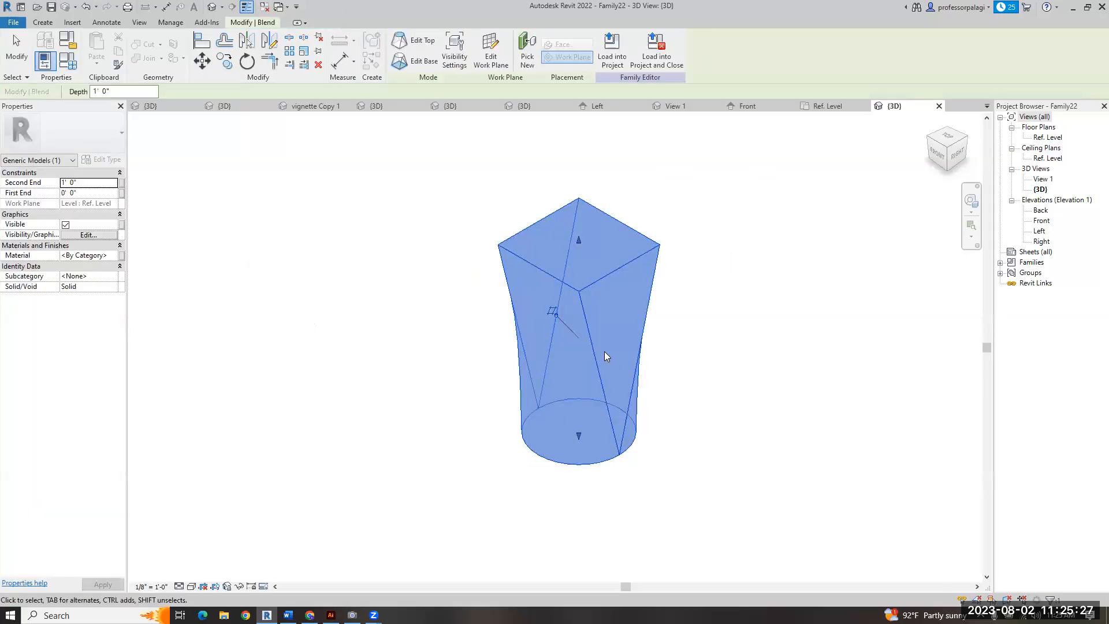
# - Delete the blend with the circular base and square top
pyautogui.press('Escape')
pyautogui.click(599, 363)
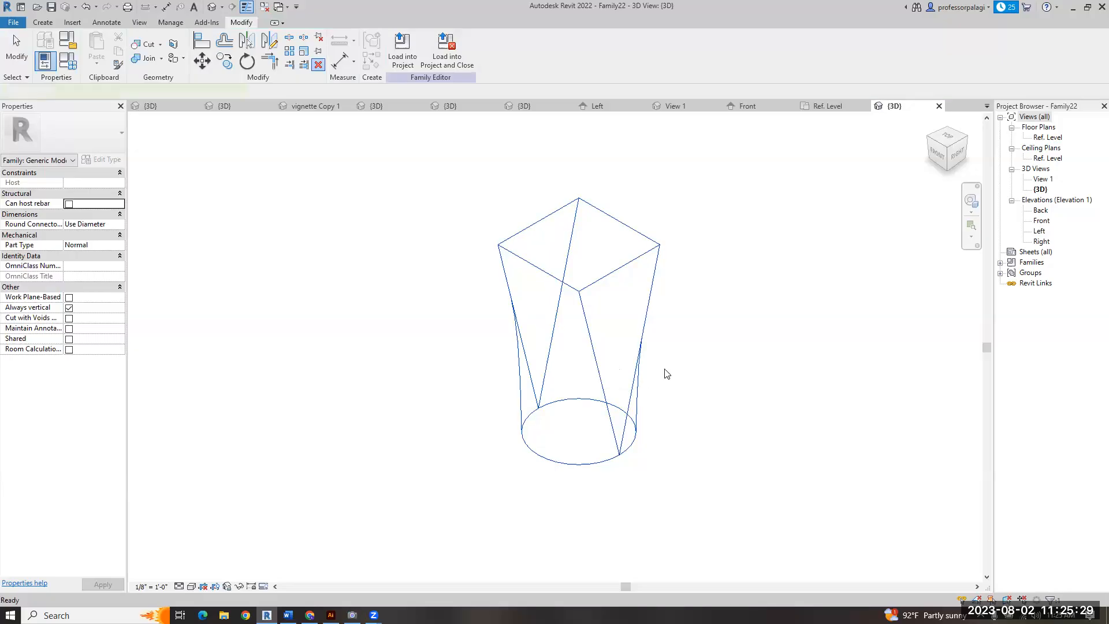
pyautogui.press('Delete')
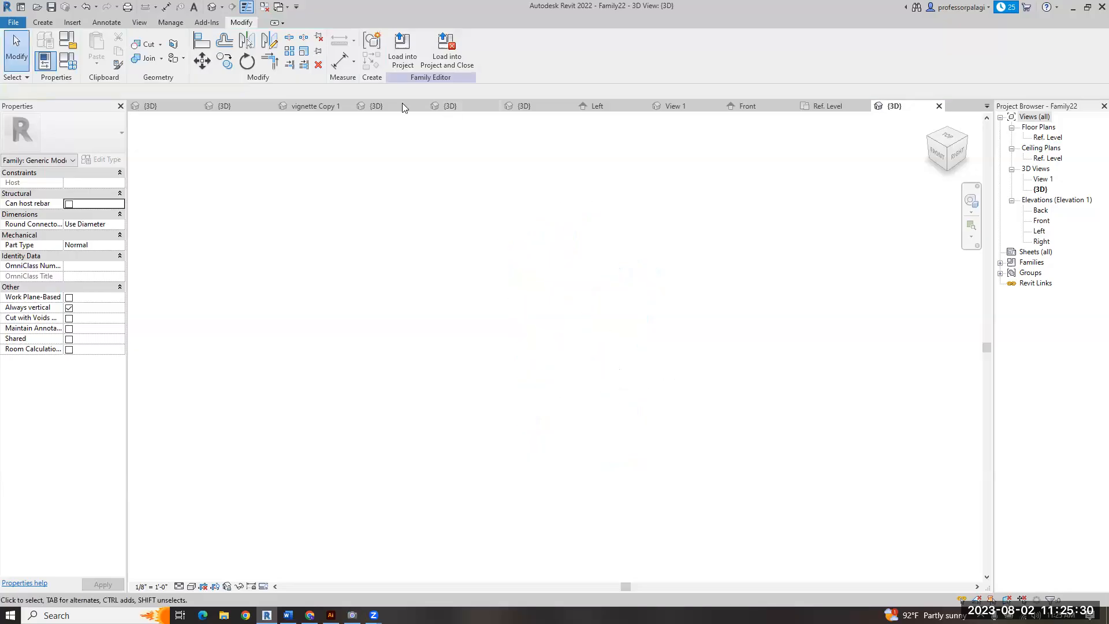
# - Start a new blend in the Ref. Level plan and sketch a 6" square base on the outer reference planes, locking its sides to them
pyautogui.click(43, 22)
pyautogui.click(124, 46)
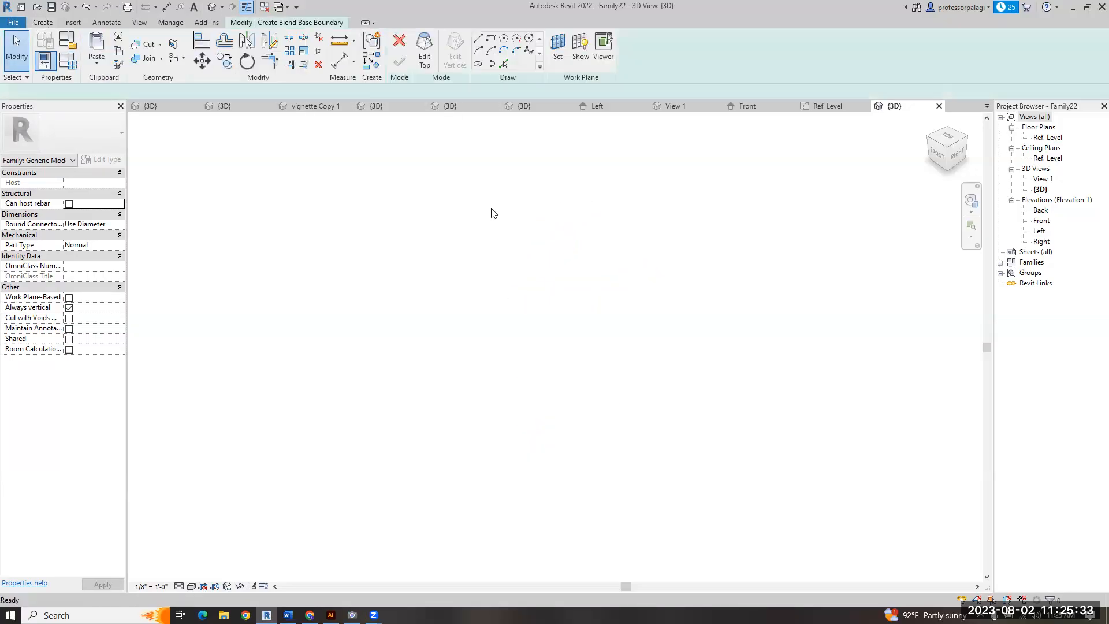
pyautogui.click(819, 107)
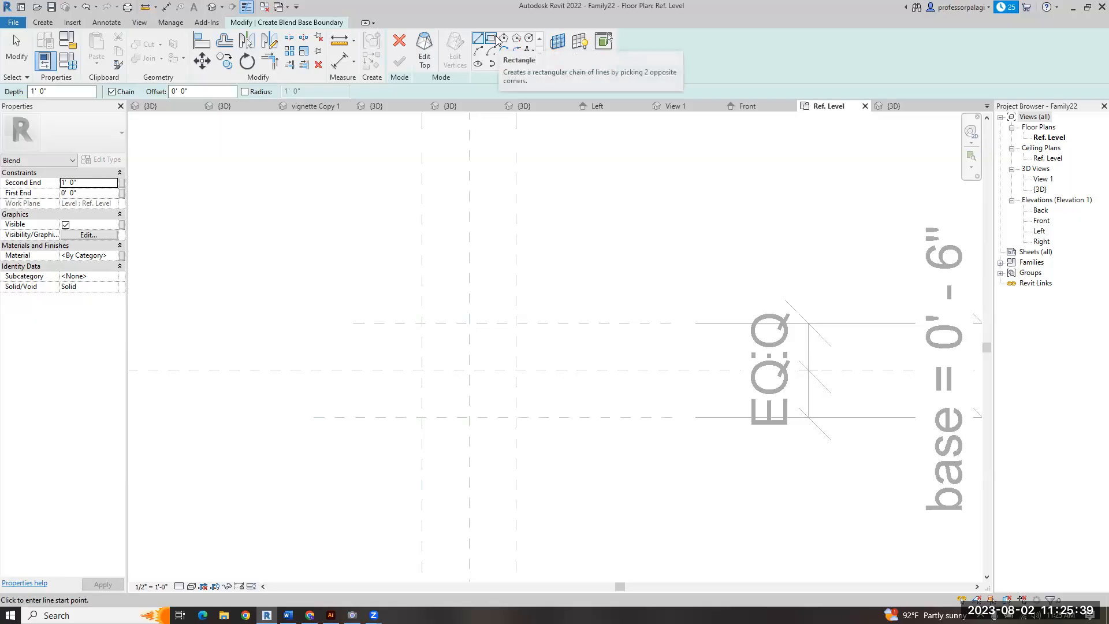
pyautogui.click(491, 38)
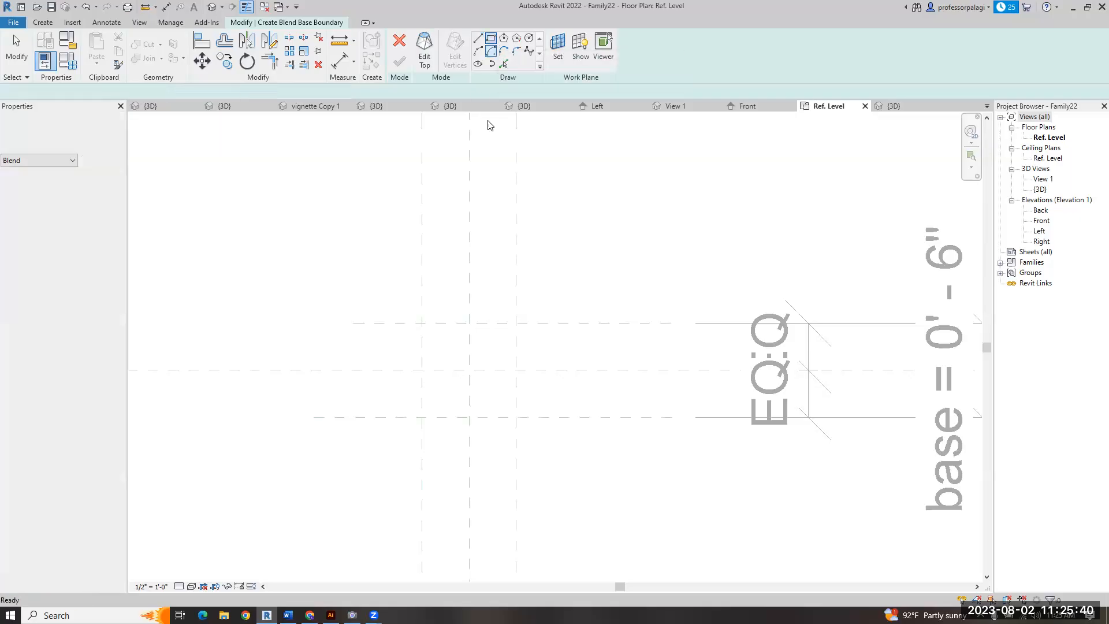
pyautogui.click(422, 323)
pyautogui.click(515, 416)
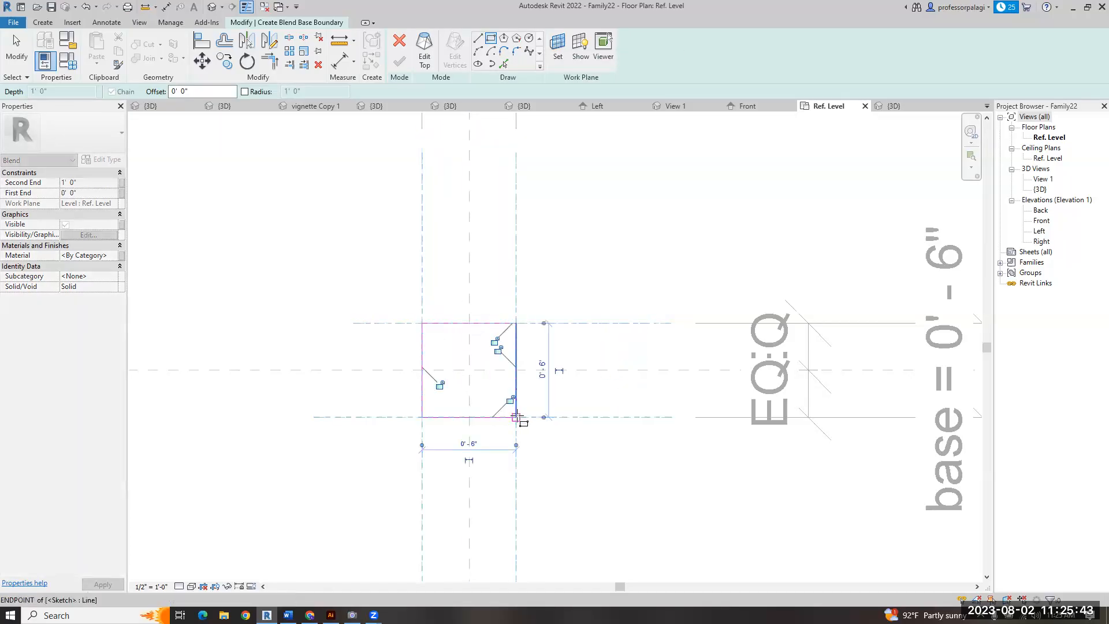
pyautogui.click(511, 398)
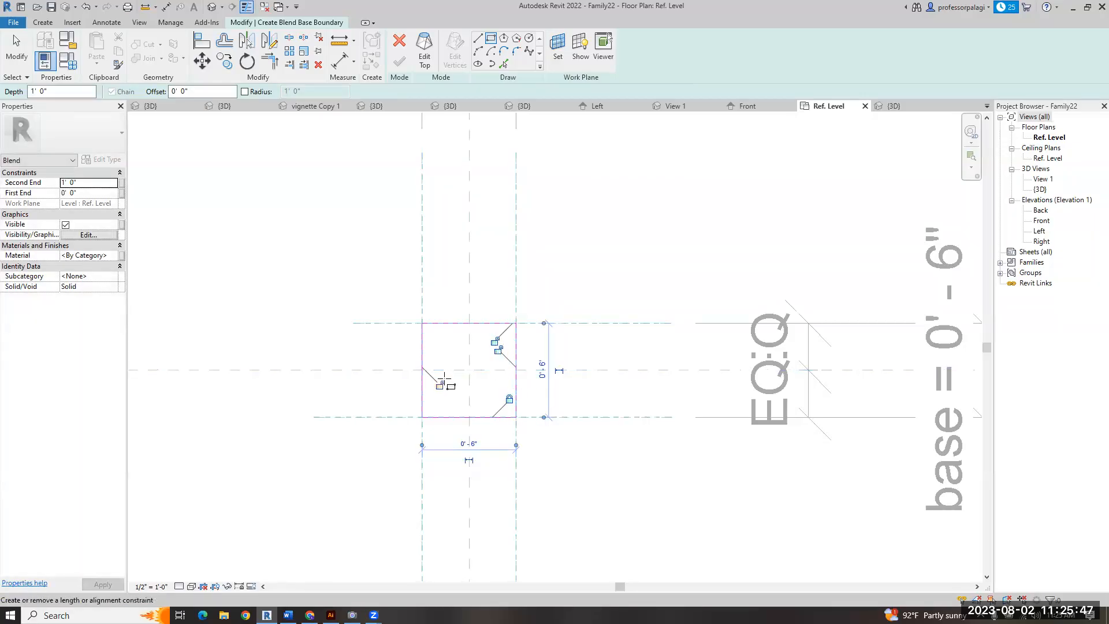
pyautogui.click(495, 341)
pyautogui.click(499, 349)
# - Sketch the blend's top boundary as a circle of about 2 3/4" radius centered on the center planes' intersection
pyautogui.click(423, 60)
pyautogui.click(529, 39)
pyautogui.click(470, 370)
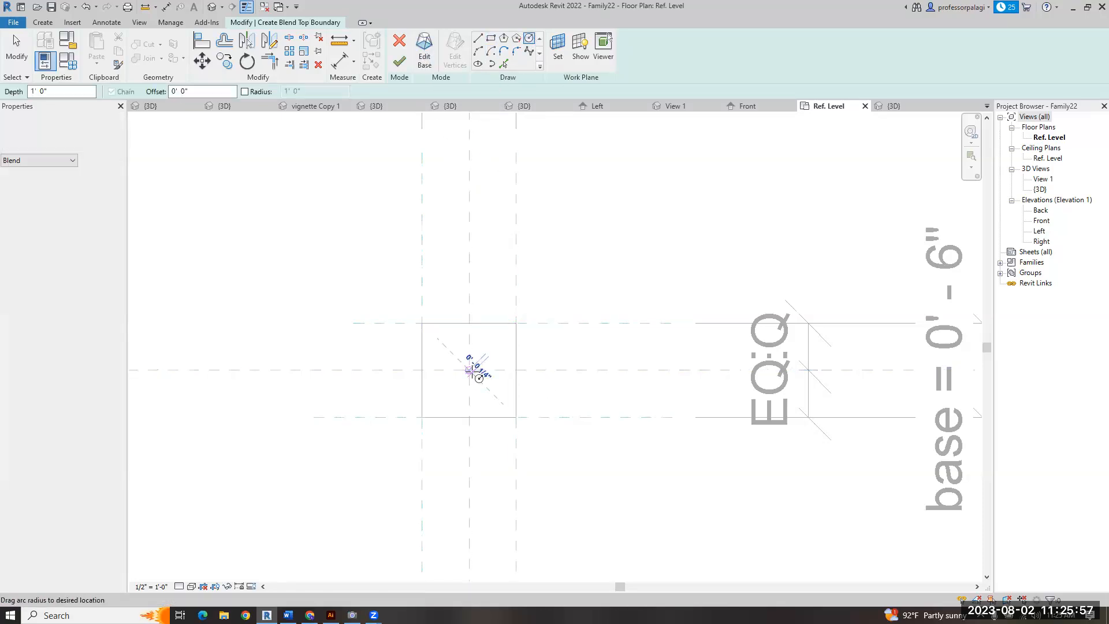
pyautogui.click(499, 340)
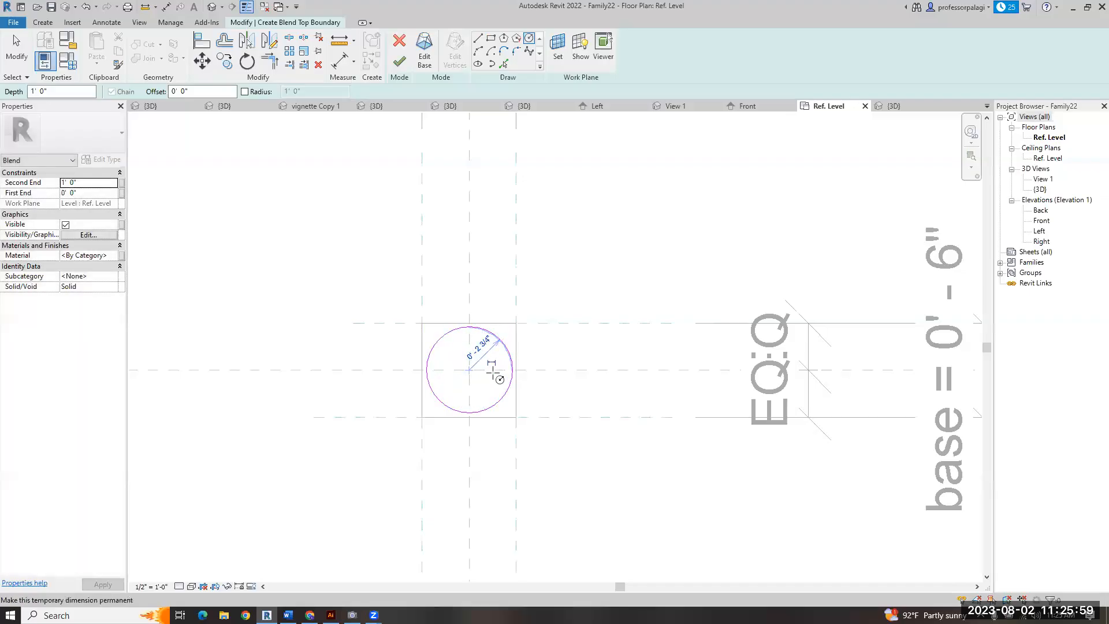
# - Make the top circle's radius dimension permanent and label it with the existing top parameter
pyautogui.click(491, 363)
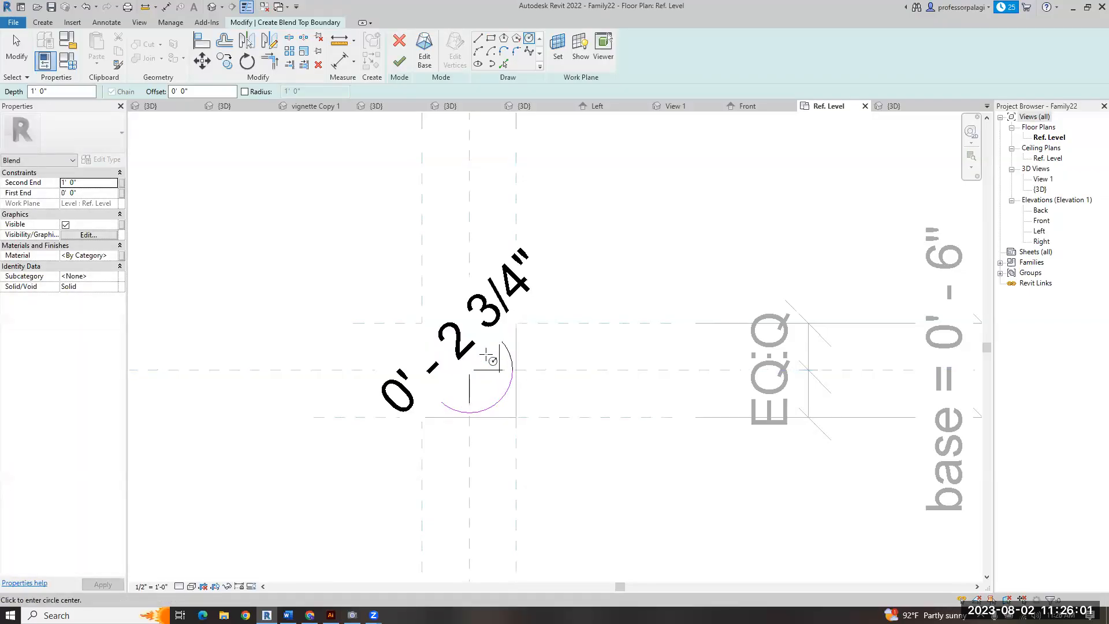
pyautogui.press('Escape')
pyautogui.click(485, 354)
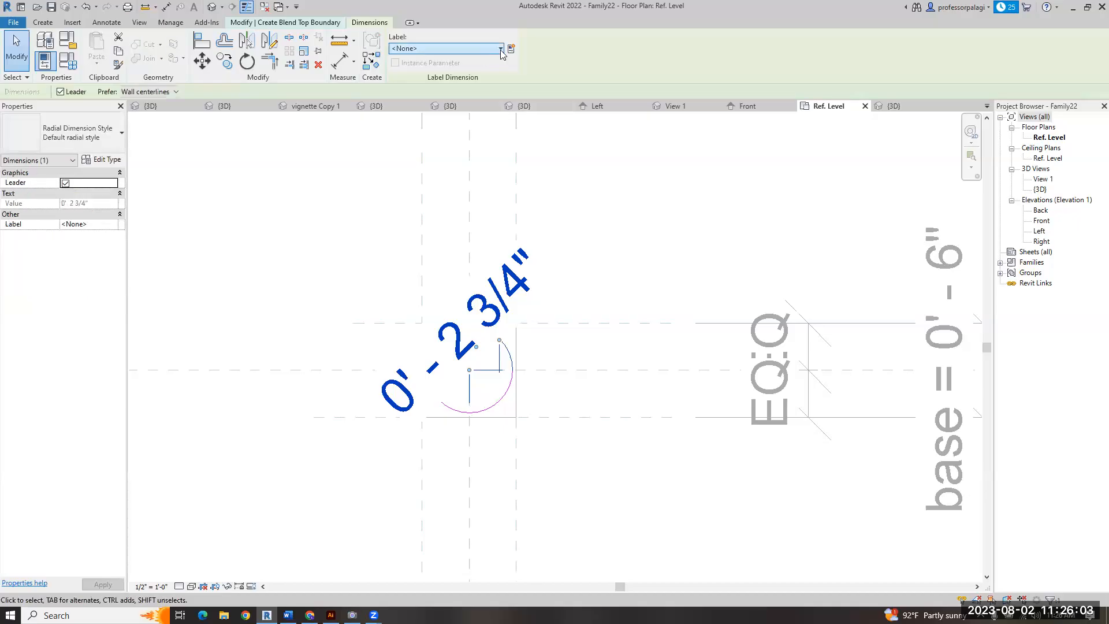
pyautogui.click(461, 49)
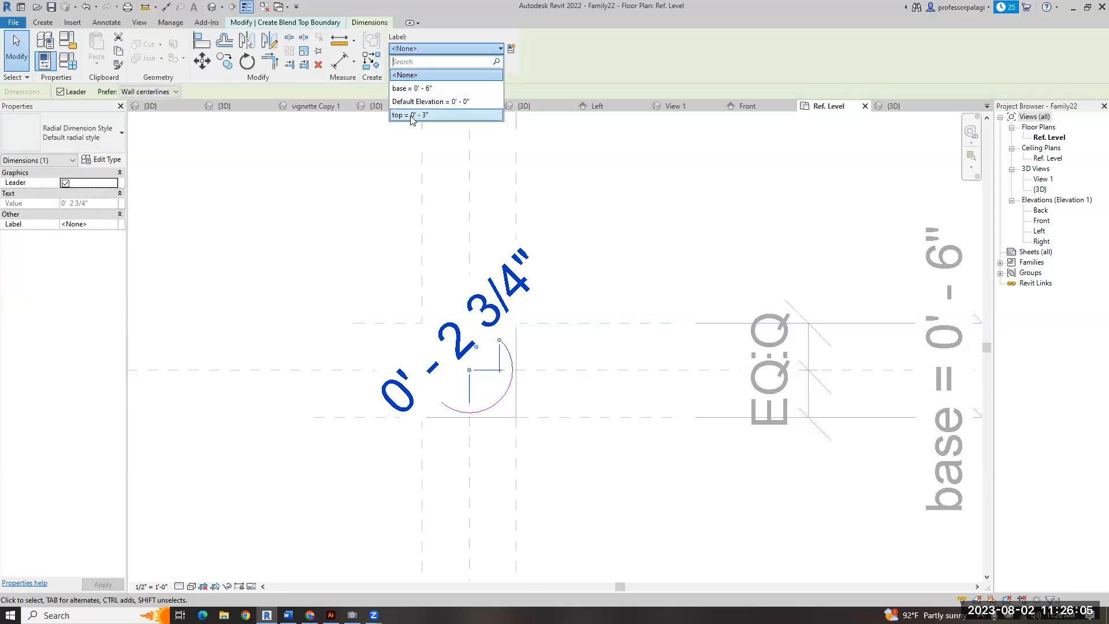
pyautogui.click(412, 115)
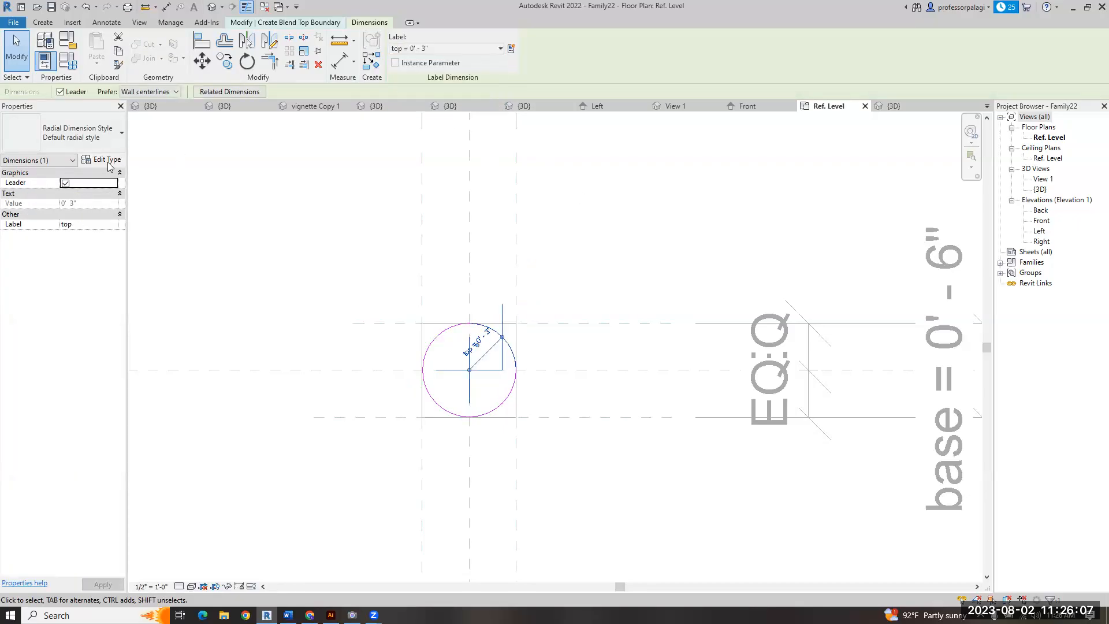
# - Finish the square-to-circle blend with its labelled top boundary and show it in the 3D view
pyautogui.click(592, 208)
pyautogui.click(403, 65)
pyautogui.press('3')
pyautogui.press('d')
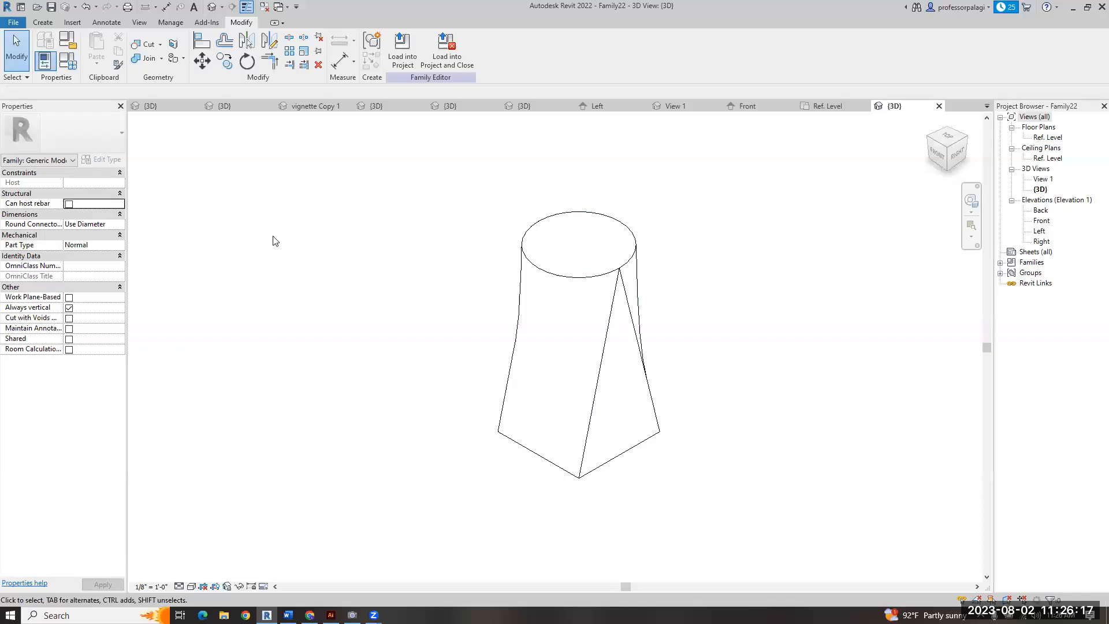
# - Save the family as "PMD GM Kimble cable end.rfa" in the Piano Kimble folder
pyautogui.click(13, 22)
pyautogui.click(43, 130)
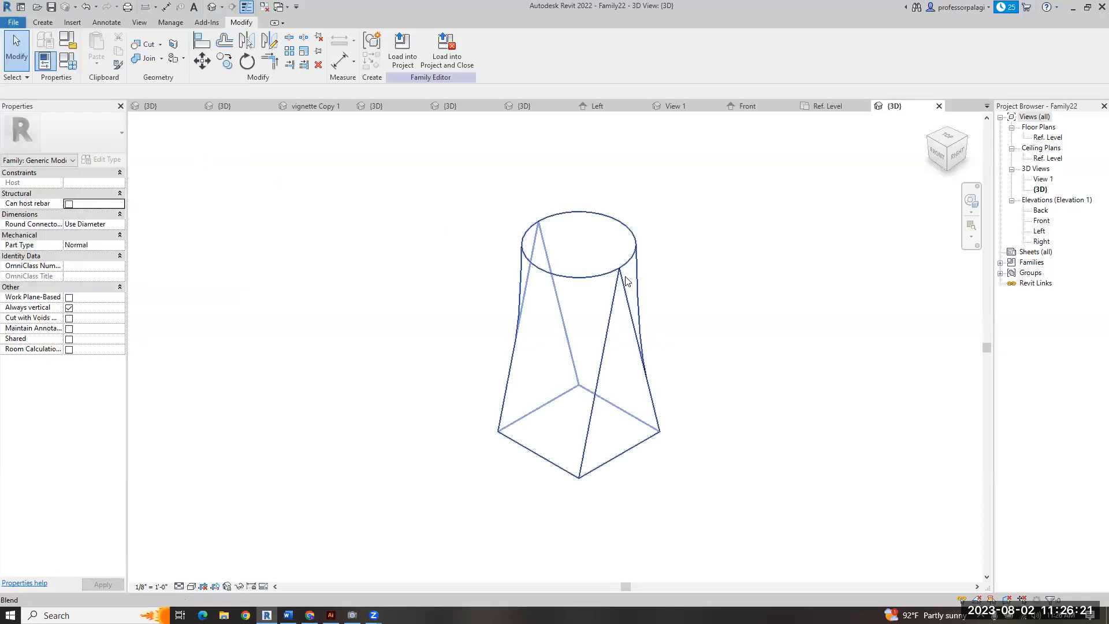
pyautogui.click(444, 249)
pyautogui.click(501, 393)
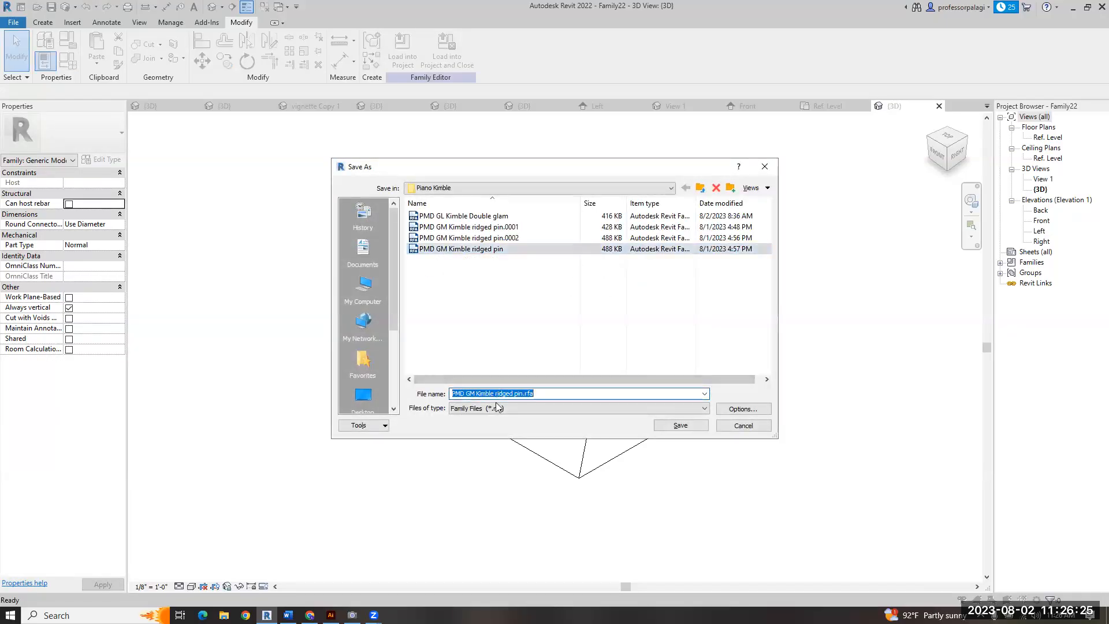
pyautogui.click(474, 394)
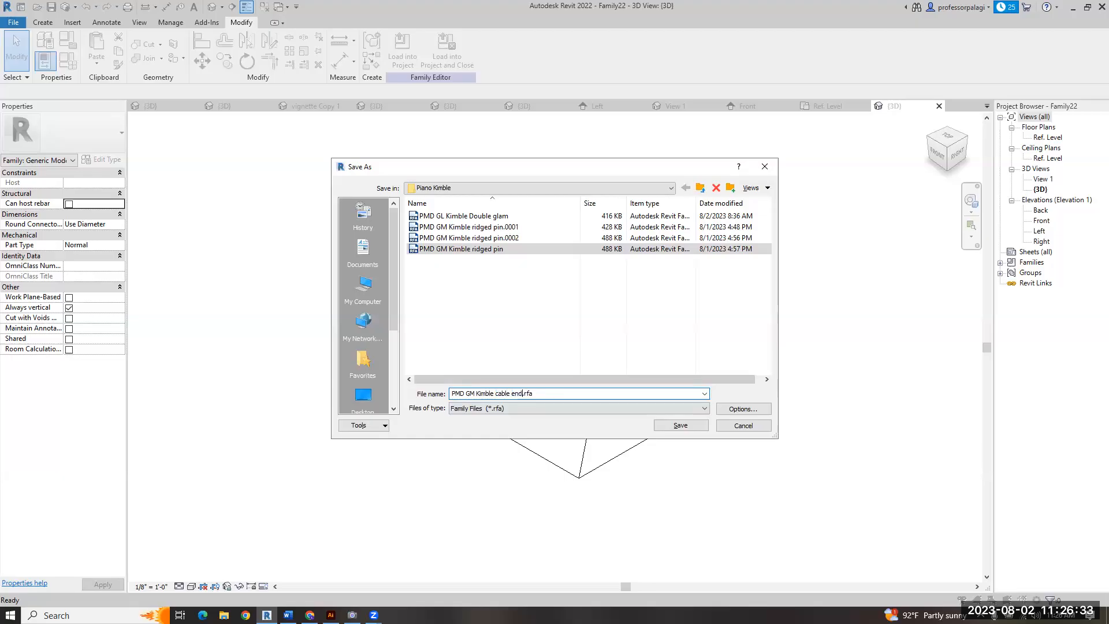
pyautogui.press('Return')
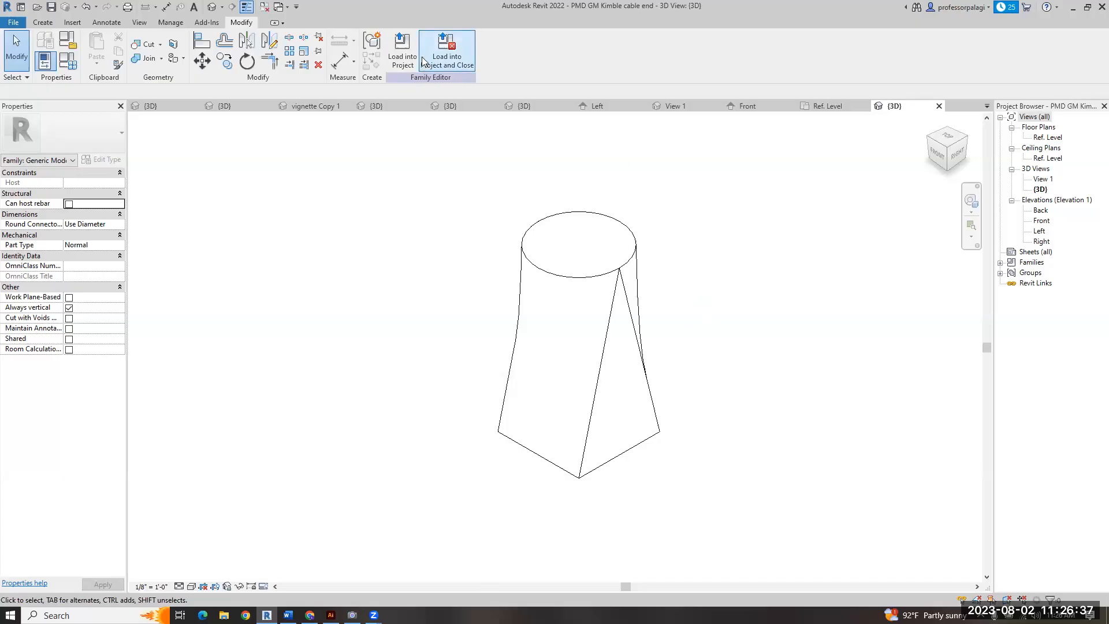
# - Load the cable end family into the open pmd pipe.rfa family
pyautogui.click(407, 47)
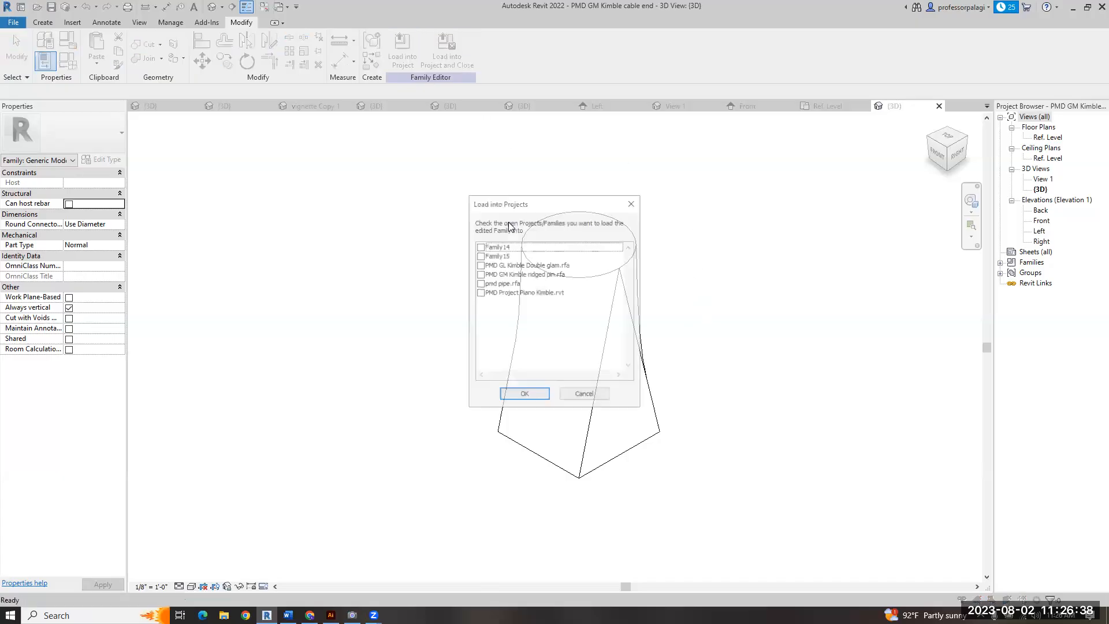
pyautogui.click(479, 283)
pyautogui.click(523, 395)
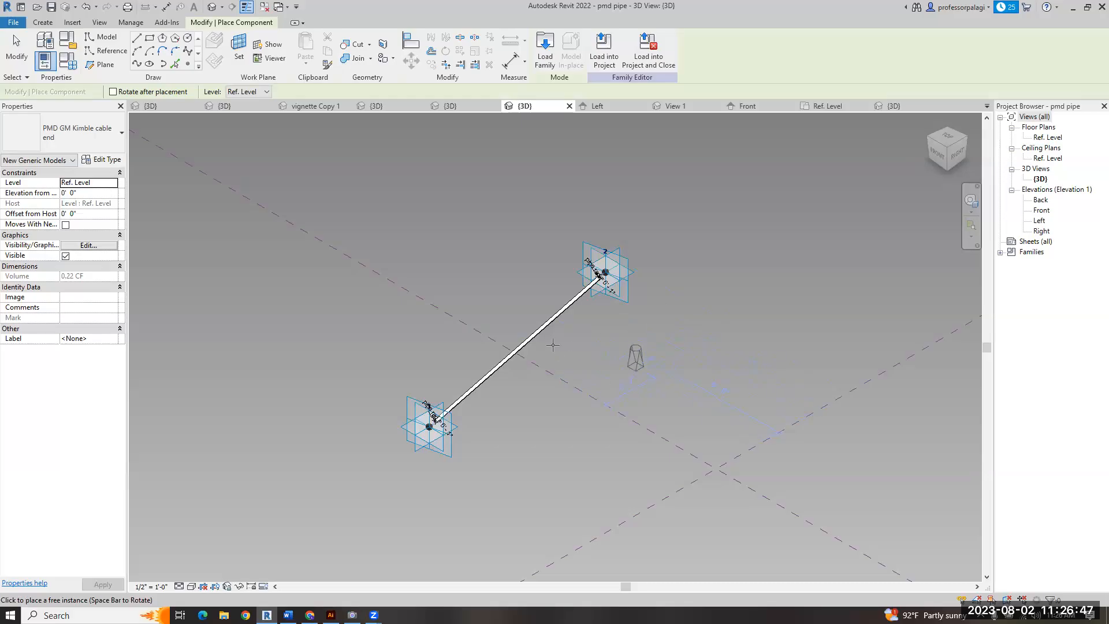
# - Place one cable end in open space beside the pipe and another at adaptive point 2
pyautogui.click(635, 356)
pyautogui.press('Escape')
pyautogui.press('Escape')
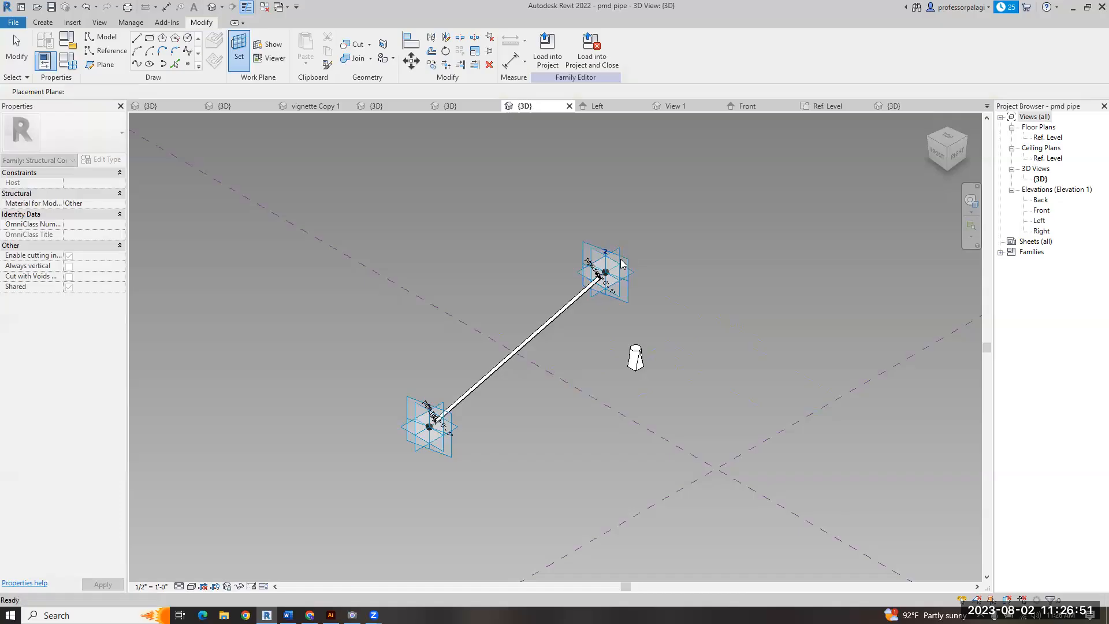
pyautogui.press('Return')
pyautogui.click(605, 273)
pyautogui.press('Escape')
pyautogui.press('Escape')
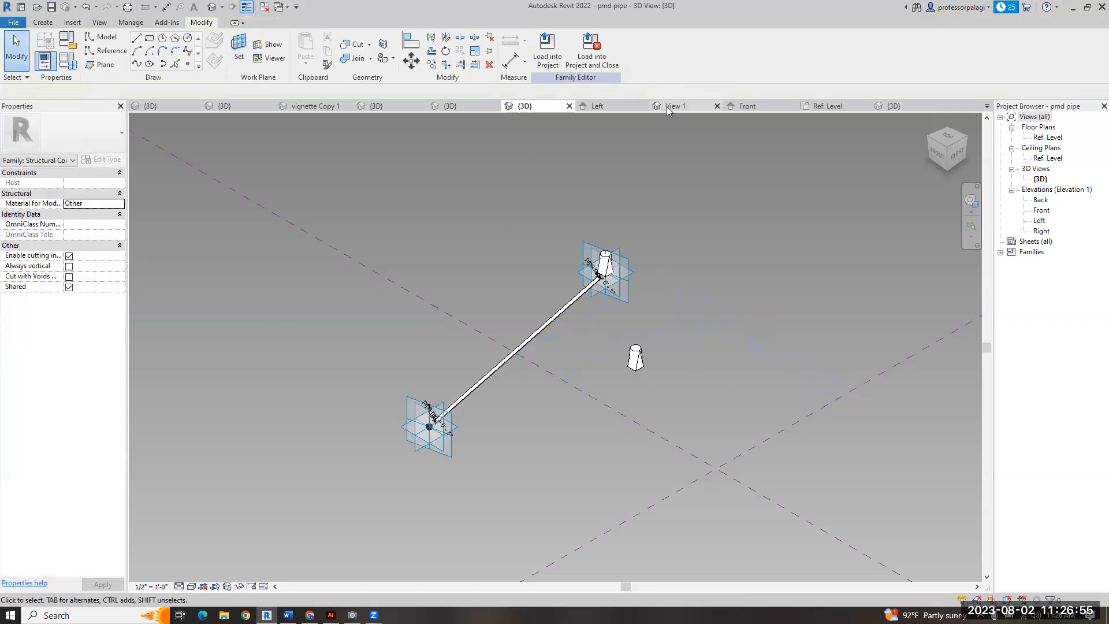
# - Make the cable end family Work Plane-Based instead of Always vertical, and reload it into pmd pipe.rfa, overwriting the existing version
pyautogui.click(670, 106)
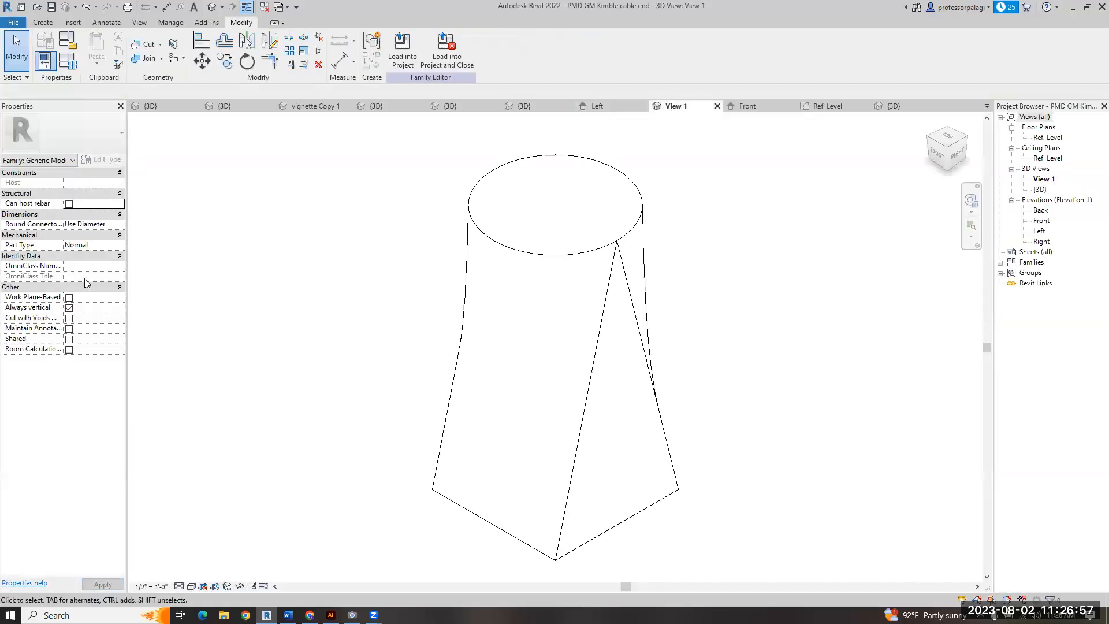
pyautogui.click(69, 308)
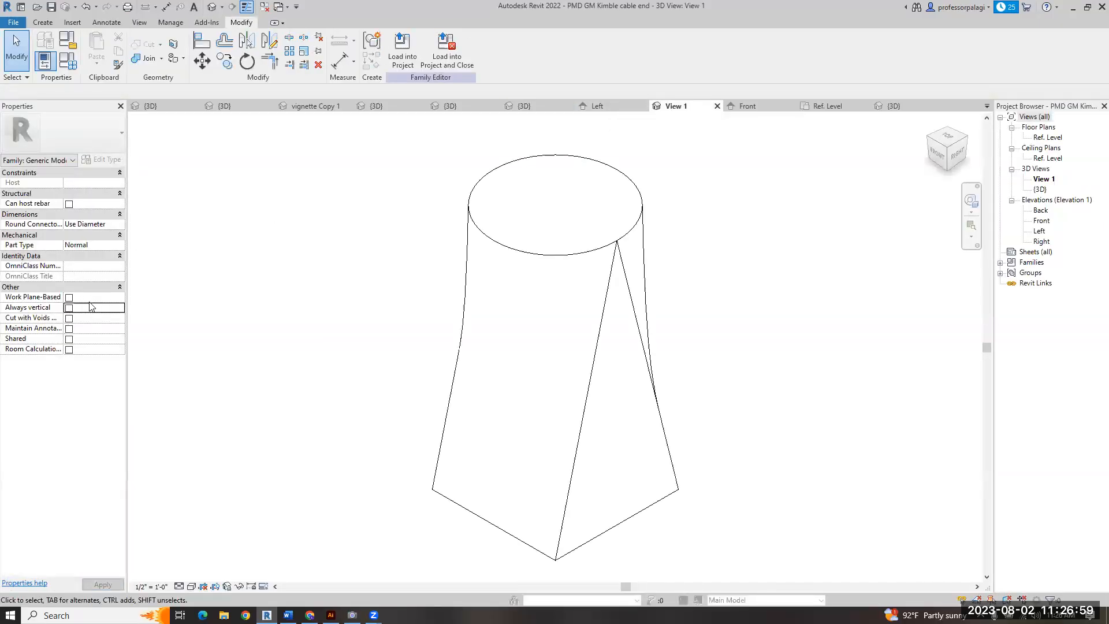
pyautogui.click(69, 297)
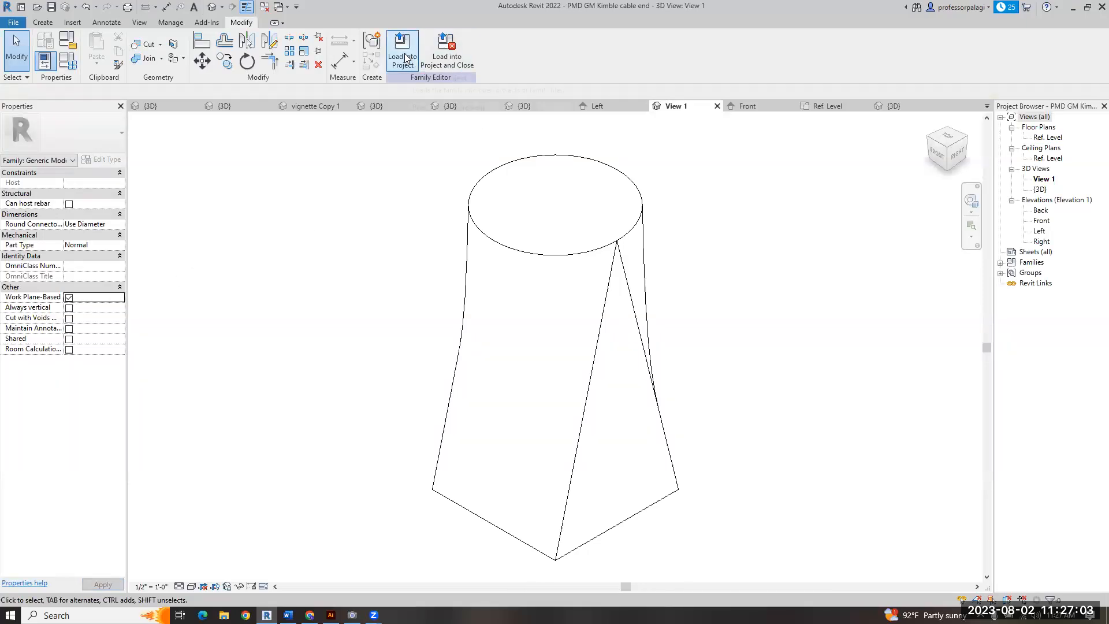
pyautogui.click(446, 62)
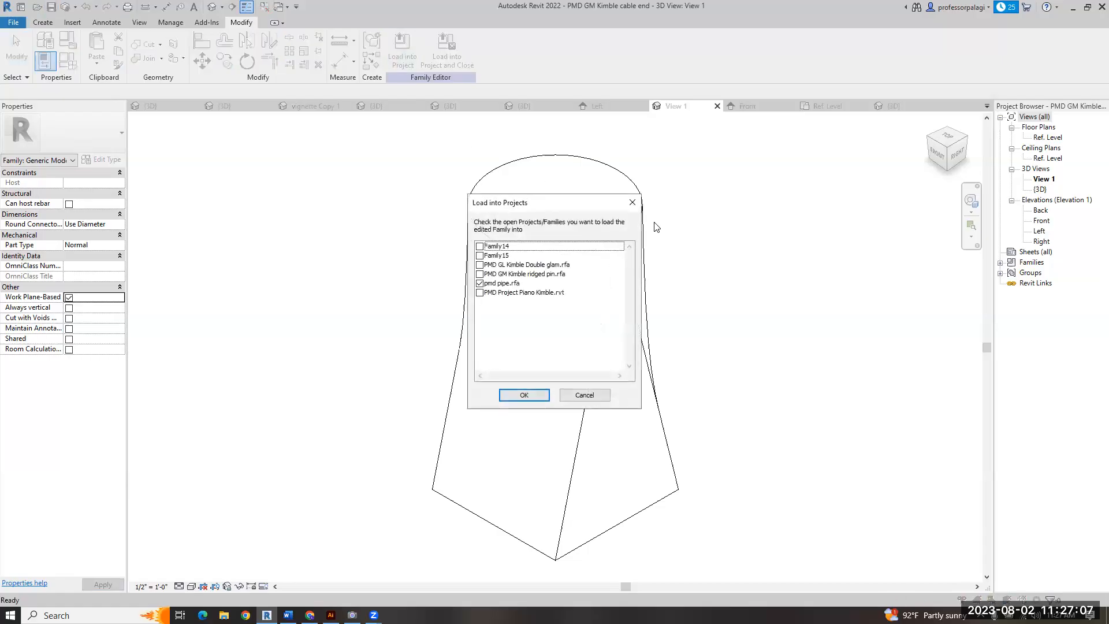
pyautogui.click(513, 391)
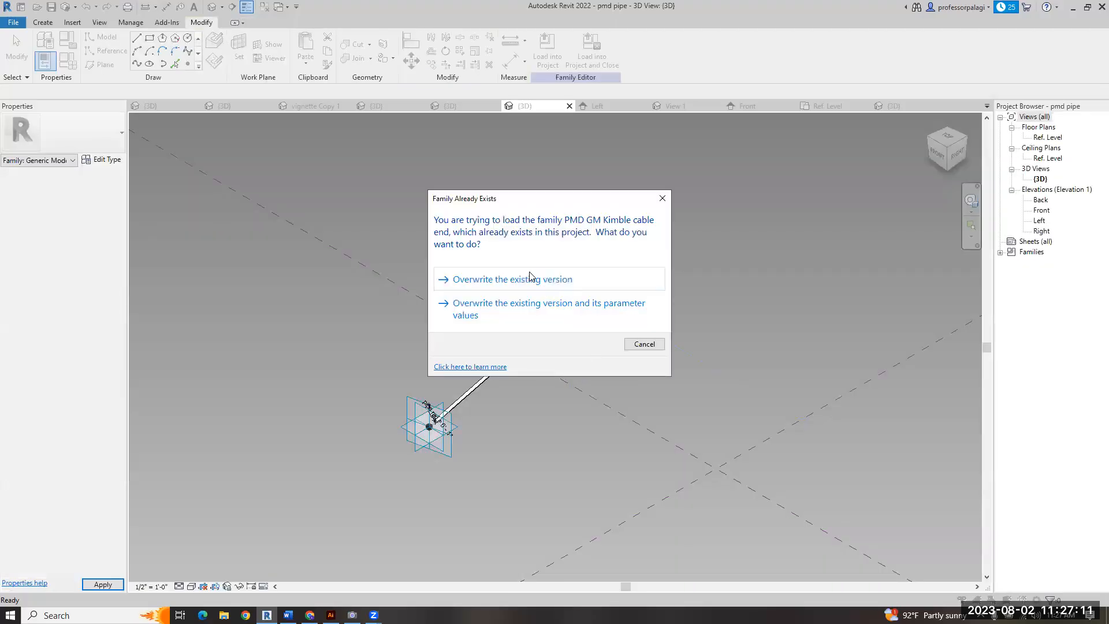
pyautogui.click(531, 278)
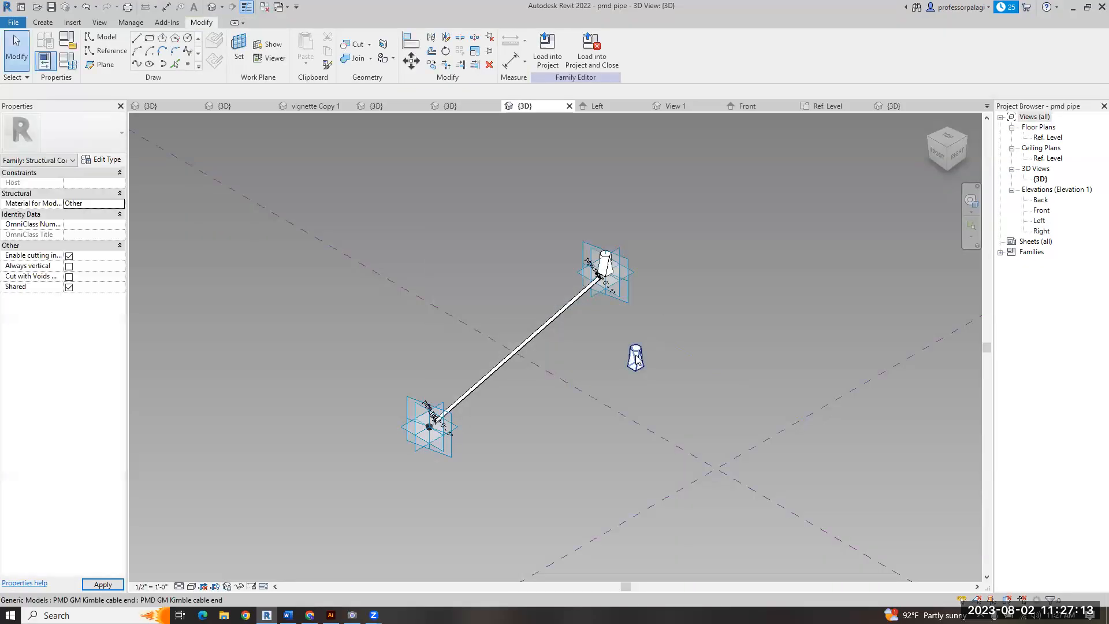
# - Delete the cable end instances placed beside the pipe and at adaptive point 2
pyautogui.press('Escape')
pyautogui.click(606, 255)
pyautogui.click(718, 271)
pyautogui.scroll(4, 609, 268)
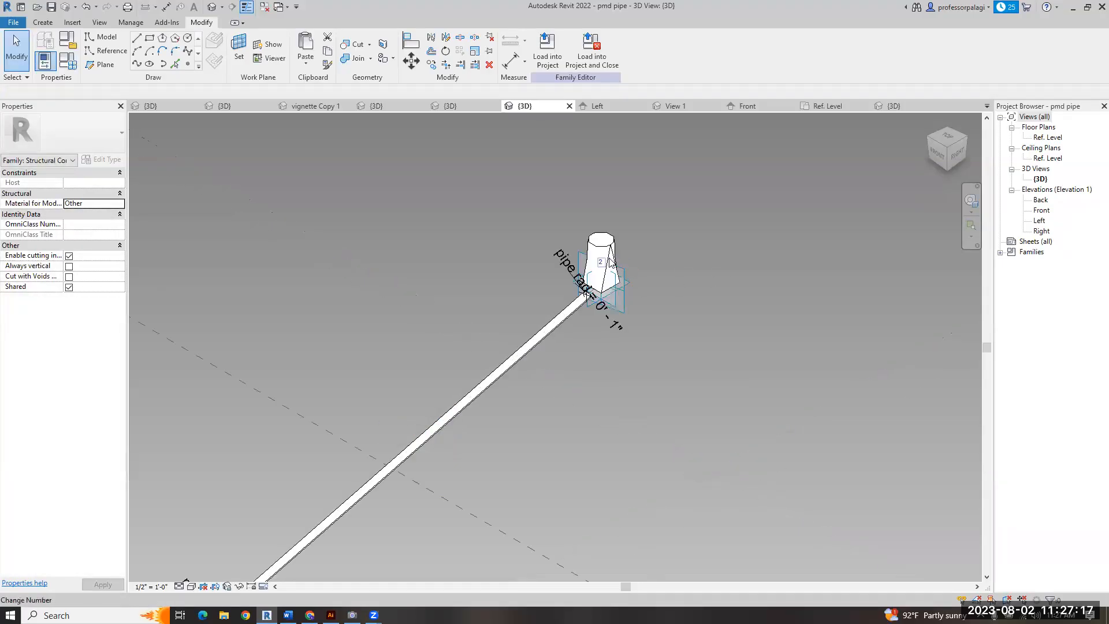
pyautogui.press('Delete')
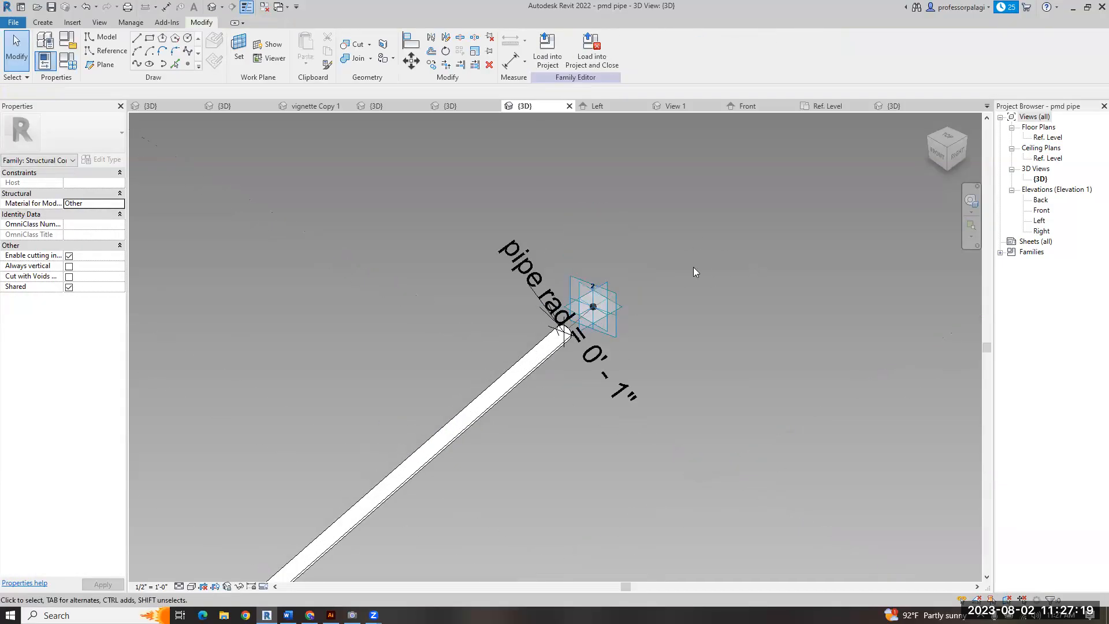
# - Set the pipe family's offset parameter to 1' 0" and apply it to the model
pyautogui.click(502, 398)
pyautogui.click(68, 61)
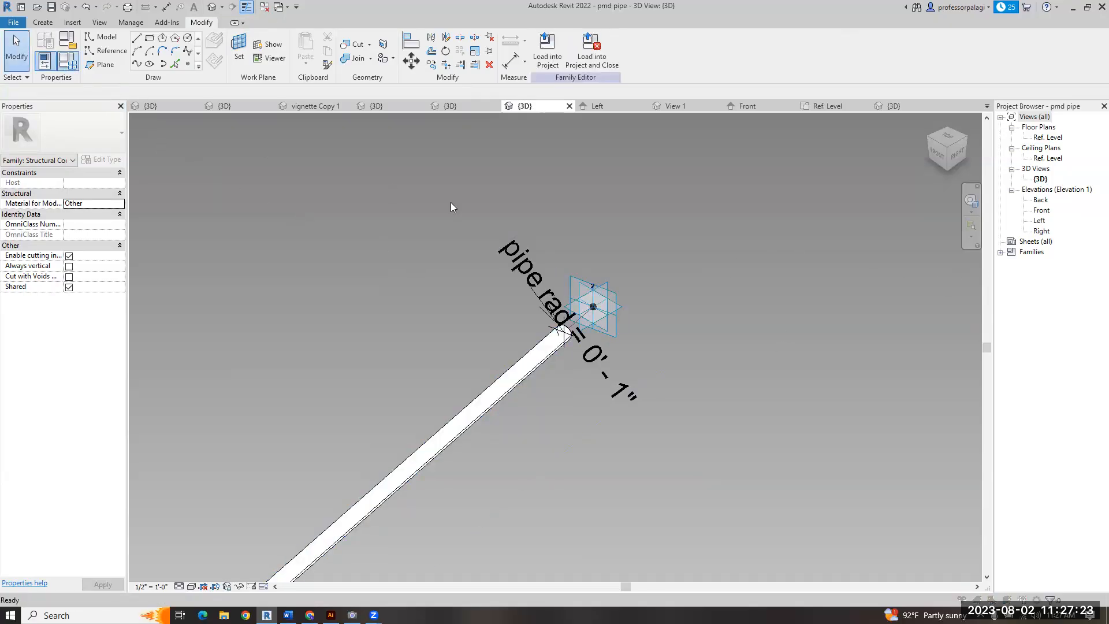
pyautogui.click(203, 199)
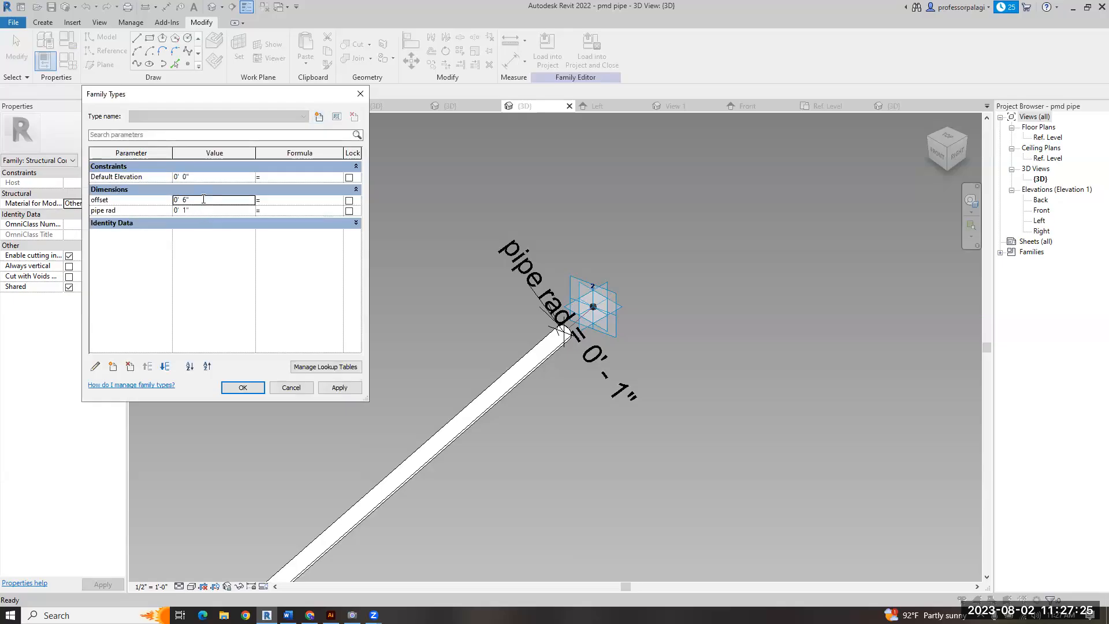
pyautogui.write('1')
pyautogui.press('Tab')
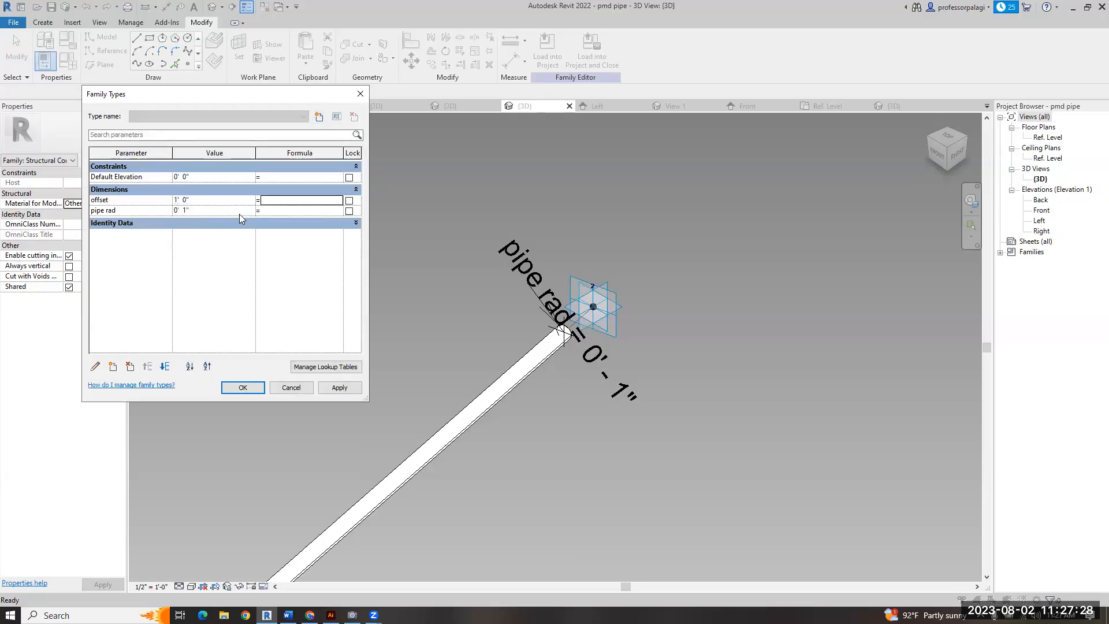
pyautogui.click(339, 387)
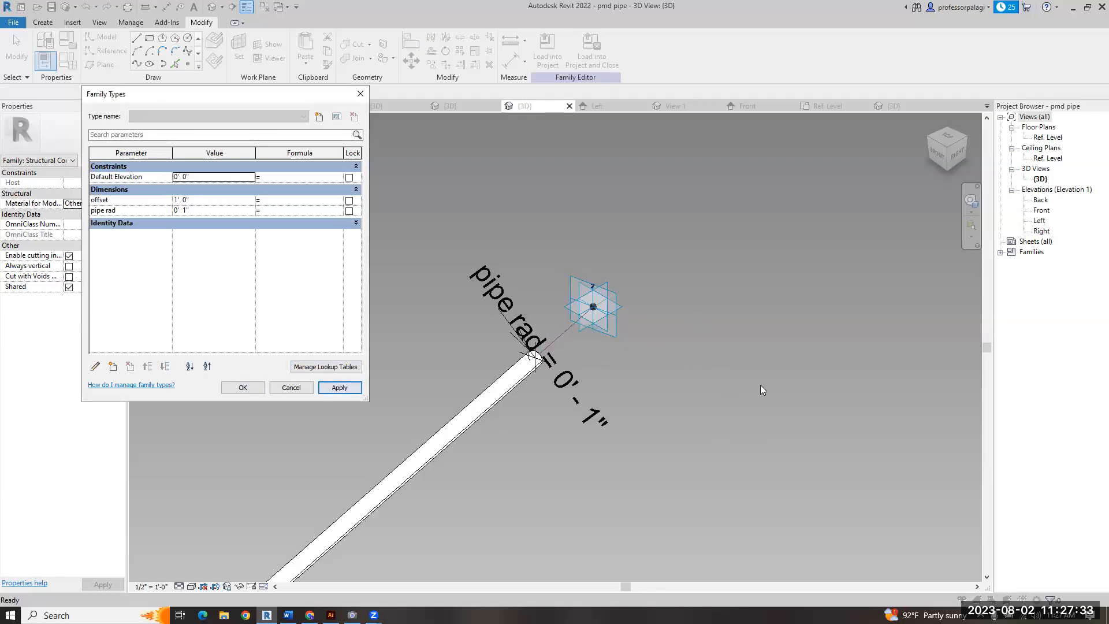
pyautogui.click(360, 93)
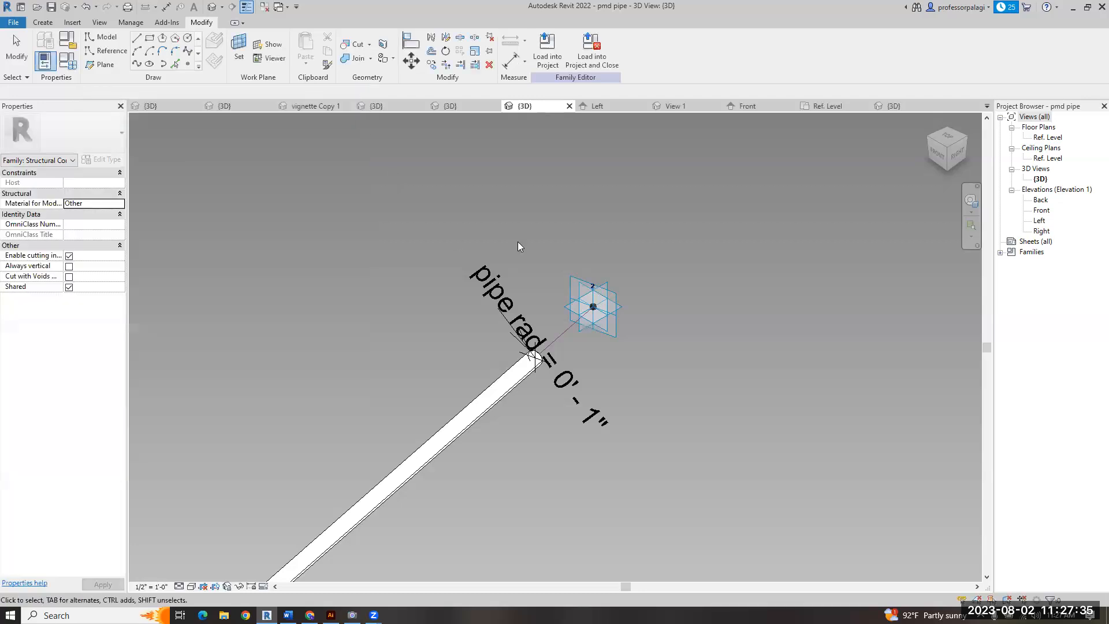
# - Move adaptive point 1 vertically upward so that the pipe slopes the other way
pyautogui.scroll(-3, 628, 327)
pyautogui.keyDown('shift'); pyautogui.moveTo(603, 425); pyautogui.dragTo(520, 267, button='middle'); pyautogui.keyUp('shift')
pyautogui.scroll(-5, 528, 357)
pyautogui.scroll(3, 542, 364)
pyautogui.keyDown('shift'); pyautogui.moveTo(542, 373); pyautogui.dragTo(499, 462, button='middle'); pyautogui.keyUp('shift')
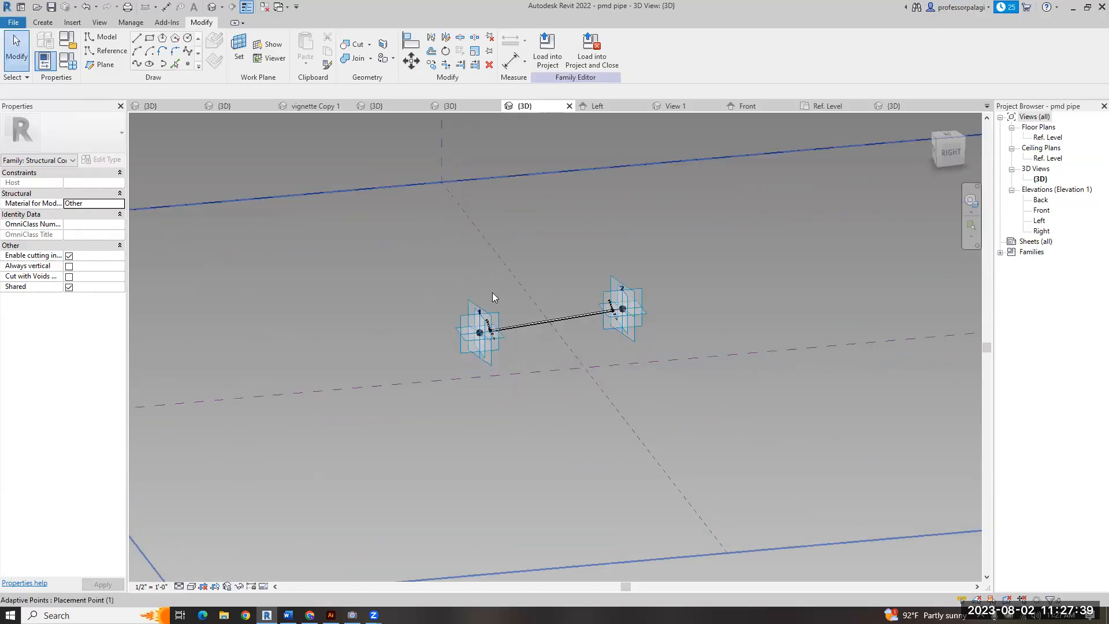
pyautogui.scroll(3, 488, 292)
pyautogui.moveTo(488, 292); pyautogui.dragTo(473, 340, button='middle')
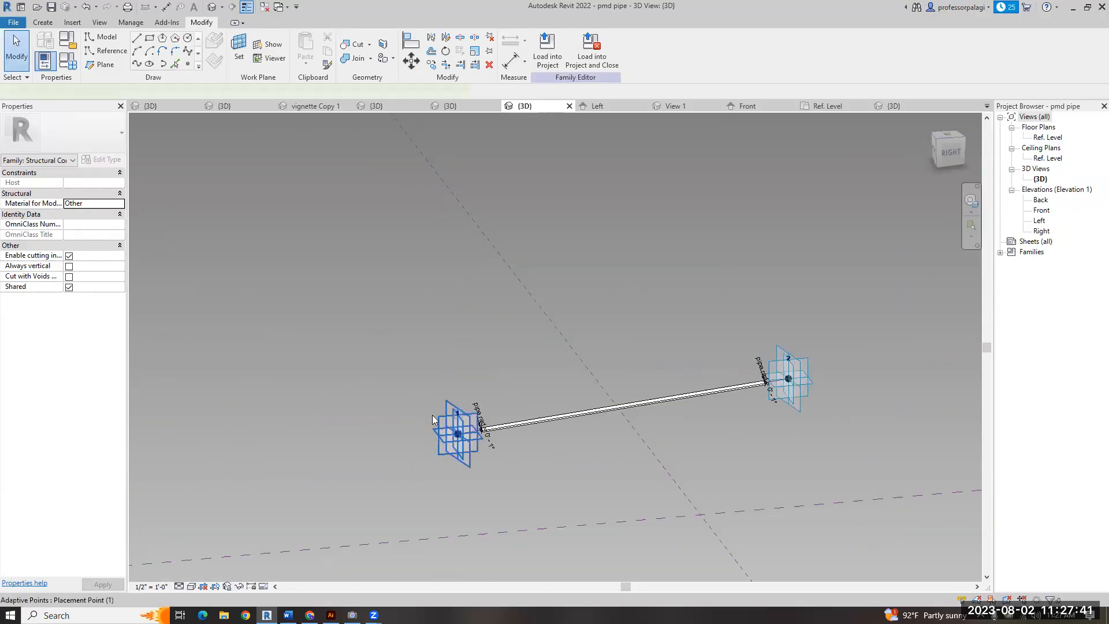
pyautogui.click(456, 402)
pyautogui.moveTo(456, 404); pyautogui.dragTo(458, 325)
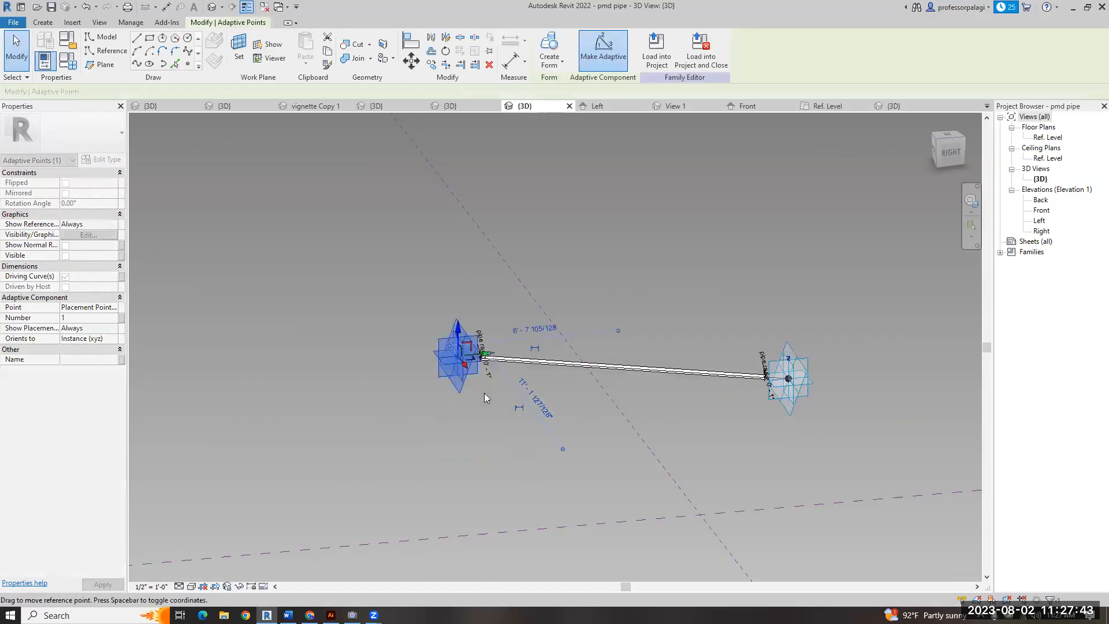
# - Examine the reference planes of adaptive point 1 and the offset pipe end beside it
pyautogui.scroll(3, 506, 428)
pyautogui.keyDown('shift'); pyautogui.moveTo(398, 283); pyautogui.dragTo(358, 323, button='middle'); pyautogui.keyUp('shift')
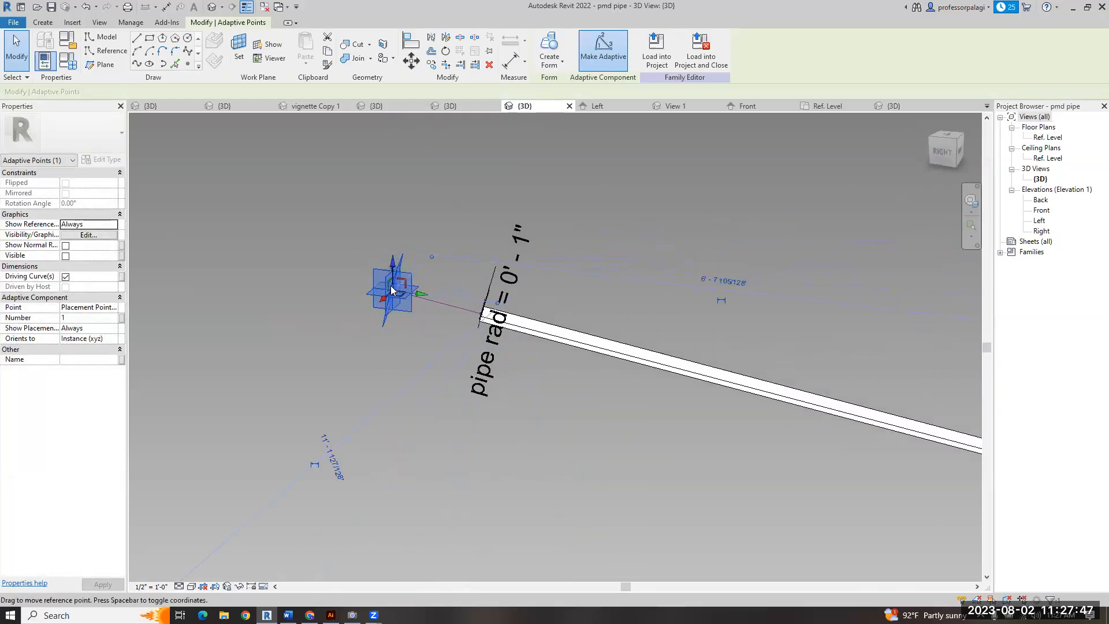
pyautogui.scroll(3, 406, 310)
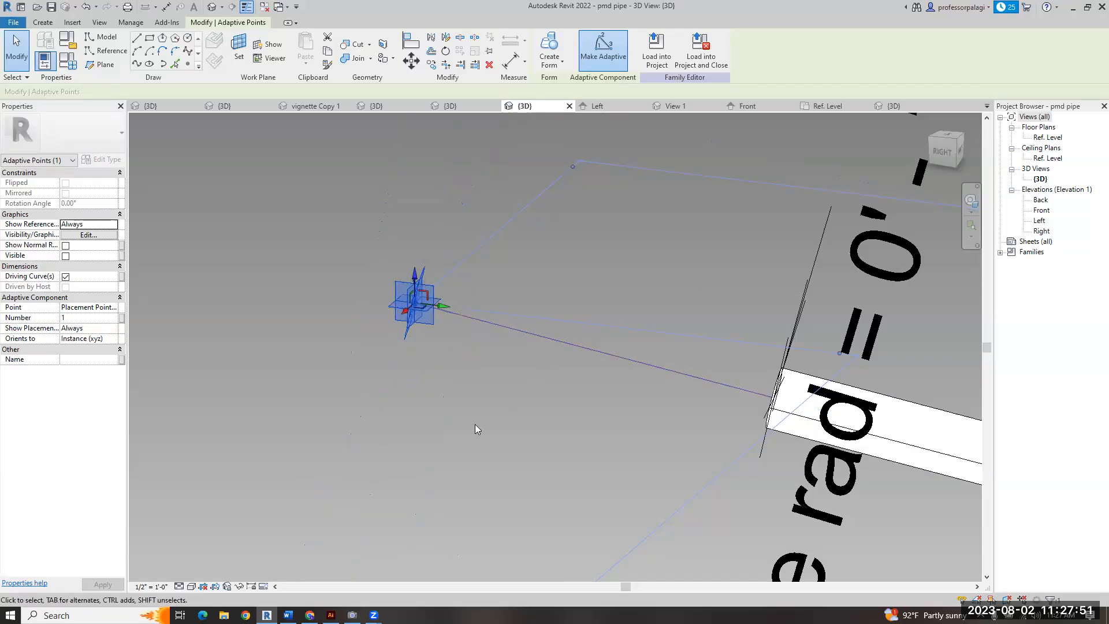
pyautogui.scroll(-3, 450, 430)
pyautogui.keyDown('shift'); pyautogui.moveTo(429, 451); pyautogui.dragTo(579, 408, button='middle'); pyautogui.keyUp('shift')
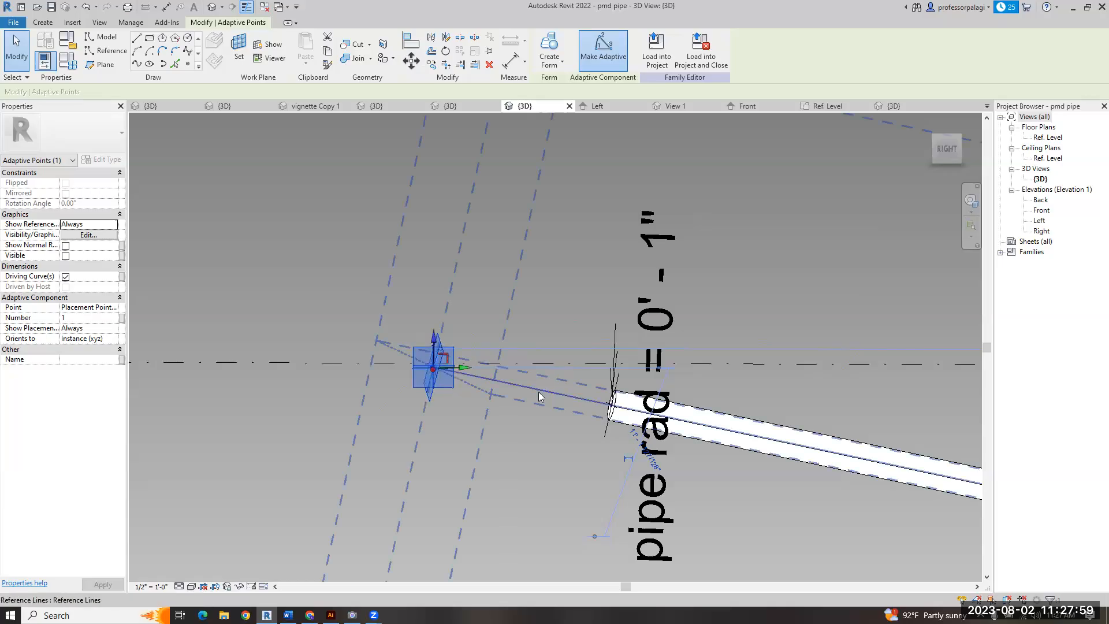
pyautogui.keyDown('shift'); pyautogui.moveTo(524, 438); pyautogui.dragTo(510, 476, button='middle'); pyautogui.keyUp('shift')
pyautogui.click(511, 476)
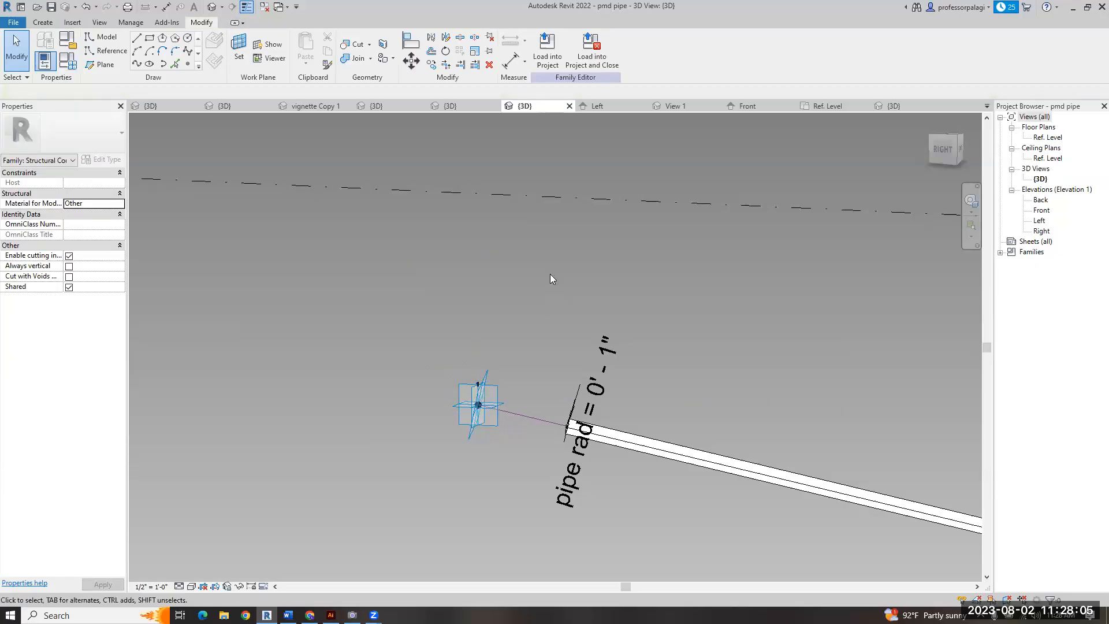
# - Place a PMD GM Kimble cable end at adaptive point 1 on its vertical work plane, facing the pipe
pyautogui.click(1000, 253)
pyautogui.click(1011, 283)
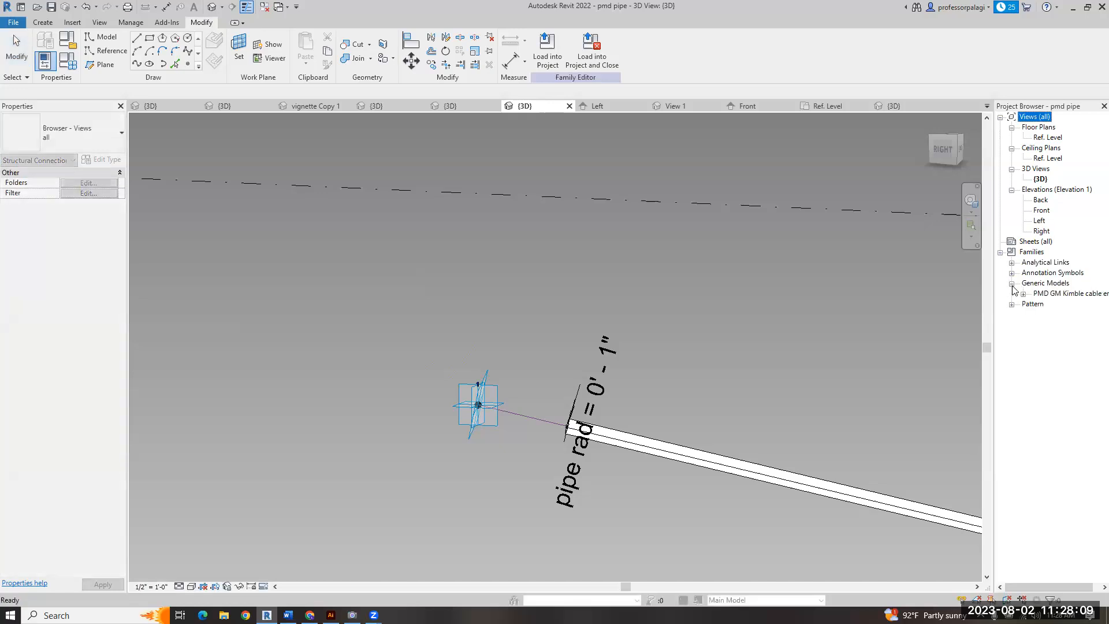
pyautogui.click(1022, 294)
pyautogui.click(1065, 304)
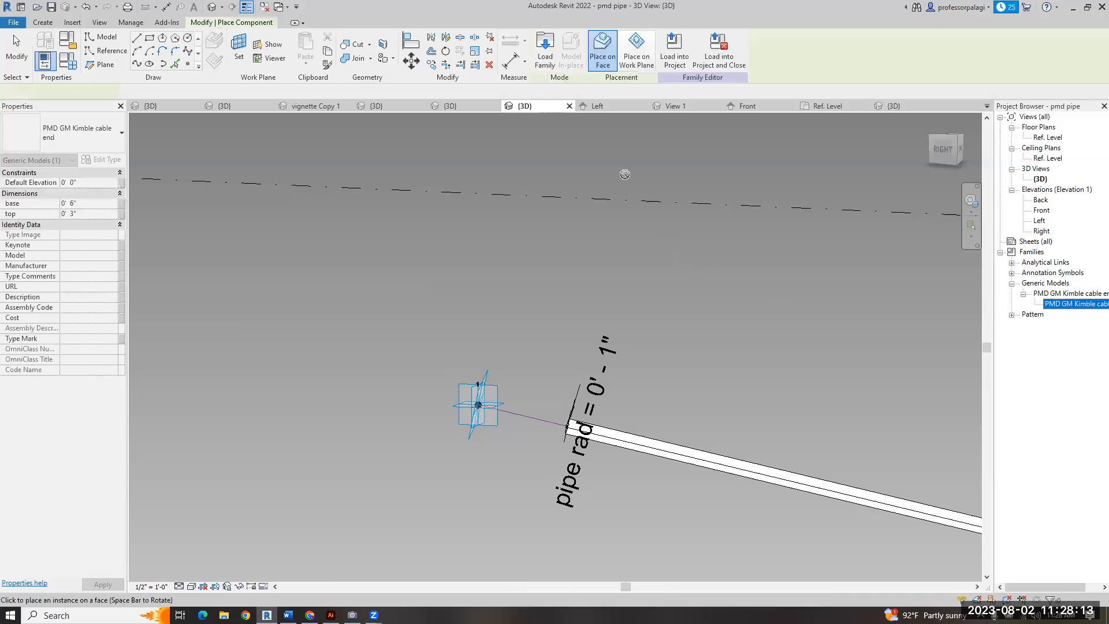
pyautogui.click(637, 65)
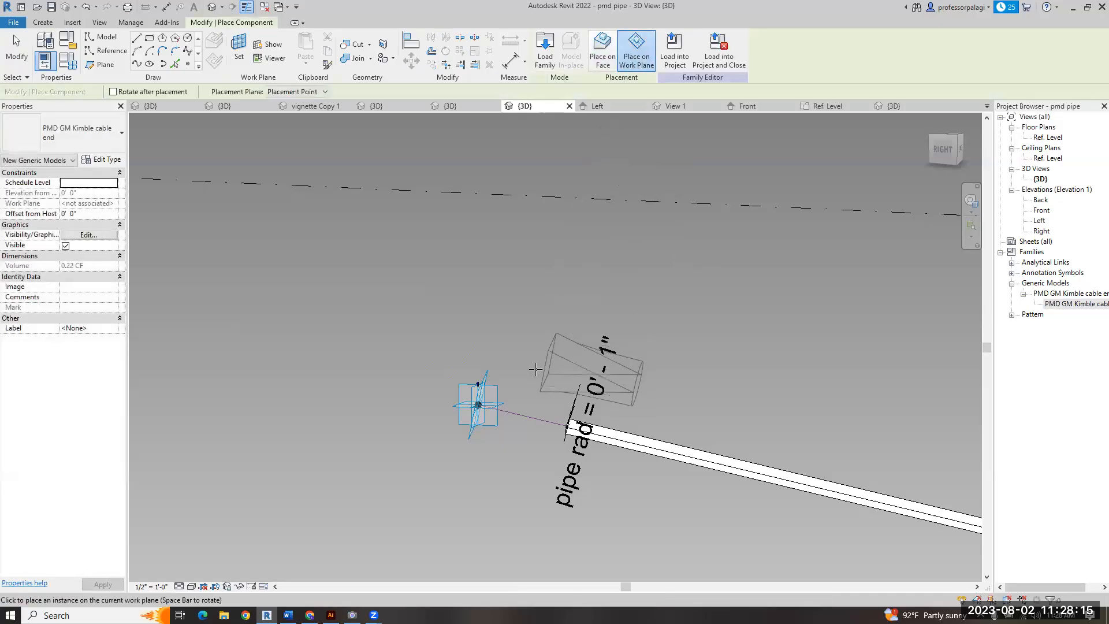
pyautogui.press('s')
pyautogui.press('w')
pyautogui.click(487, 373)
pyautogui.scroll(-2, 584, 307)
pyautogui.keyDown('shift'); pyautogui.moveTo(585, 307); pyautogui.dragTo(502, 324, button='middle'); pyautogui.keyUp('shift')
pyautogui.click(637, 51)
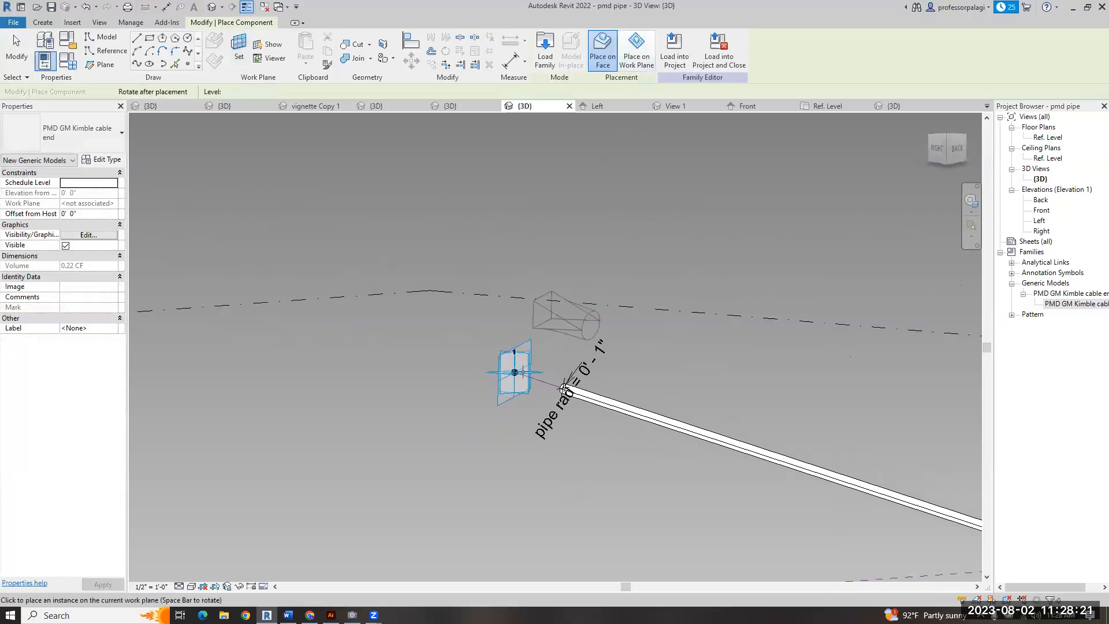
pyautogui.click(515, 372)
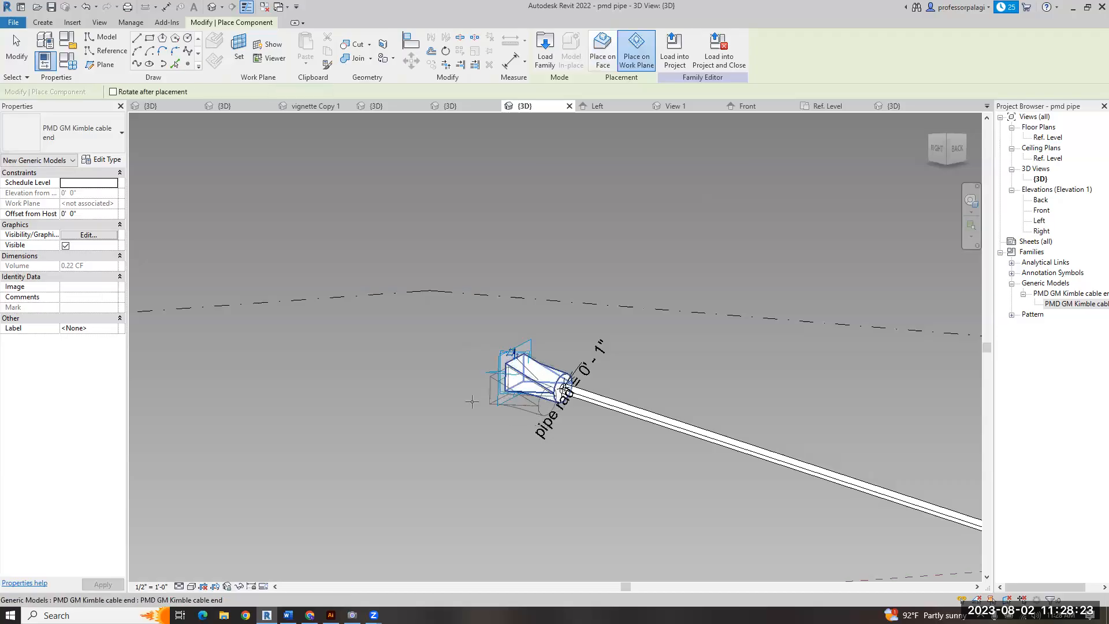
# - Place a second PMD GM Kimble cable end on adaptive point 2, using the point's vertical work plane
pyautogui.scroll(-3, 367, 346)
pyautogui.keyDown('shift'); pyautogui.moveTo(470, 419); pyautogui.dragTo(684, 461, button='middle'); pyautogui.keyUp('shift')
pyautogui.scroll(3, 687, 381)
pyautogui.press('s')
pyautogui.press('w')
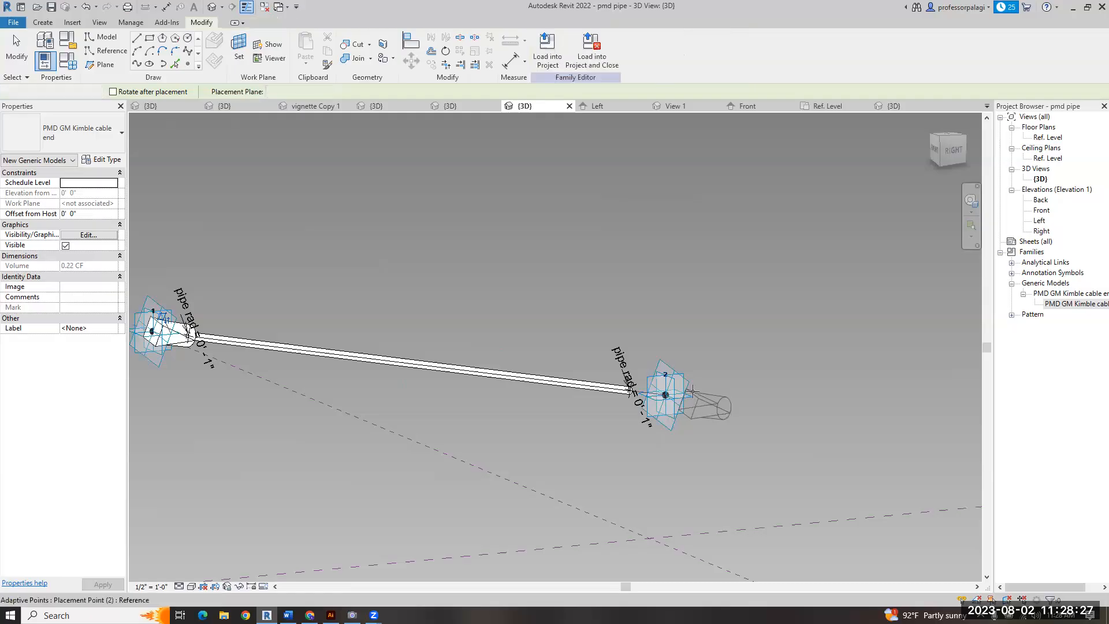
pyautogui.click(677, 402)
pyautogui.click(636, 49)
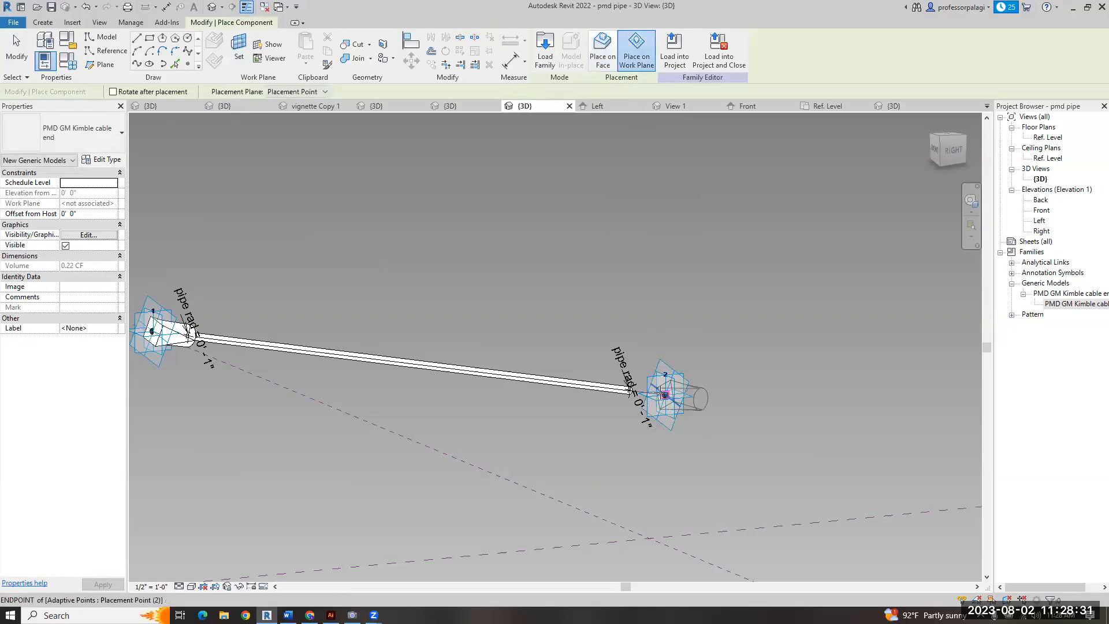
pyautogui.click(664, 395)
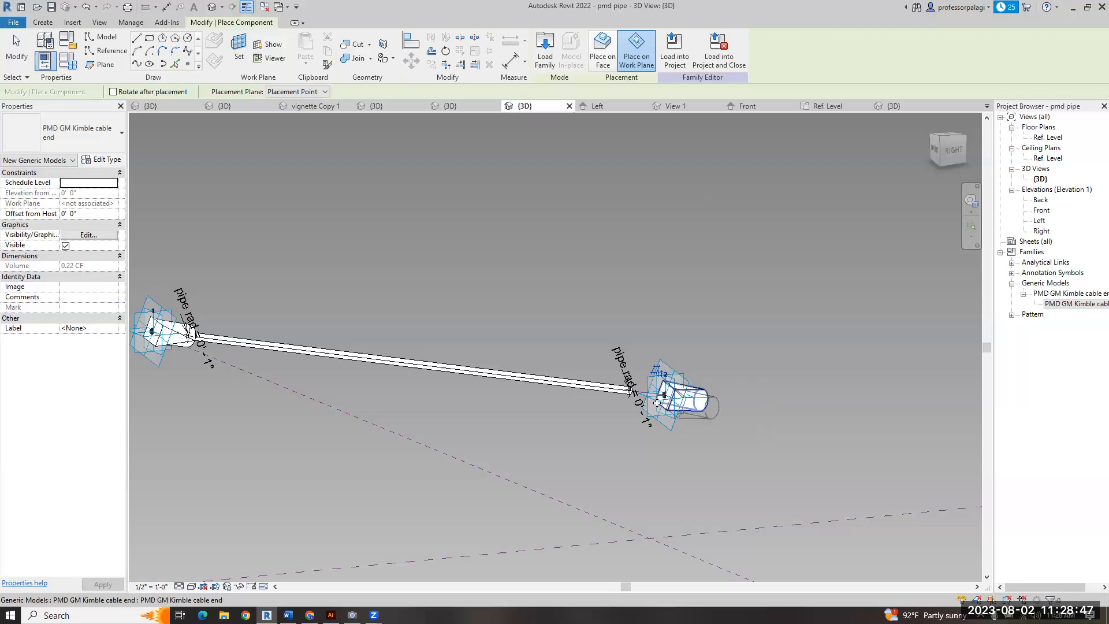
pyautogui.keyDown('shift'); pyautogui.moveTo(698, 391); pyautogui.dragTo(594, 421, button='middle'); pyautogui.keyUp('shift')
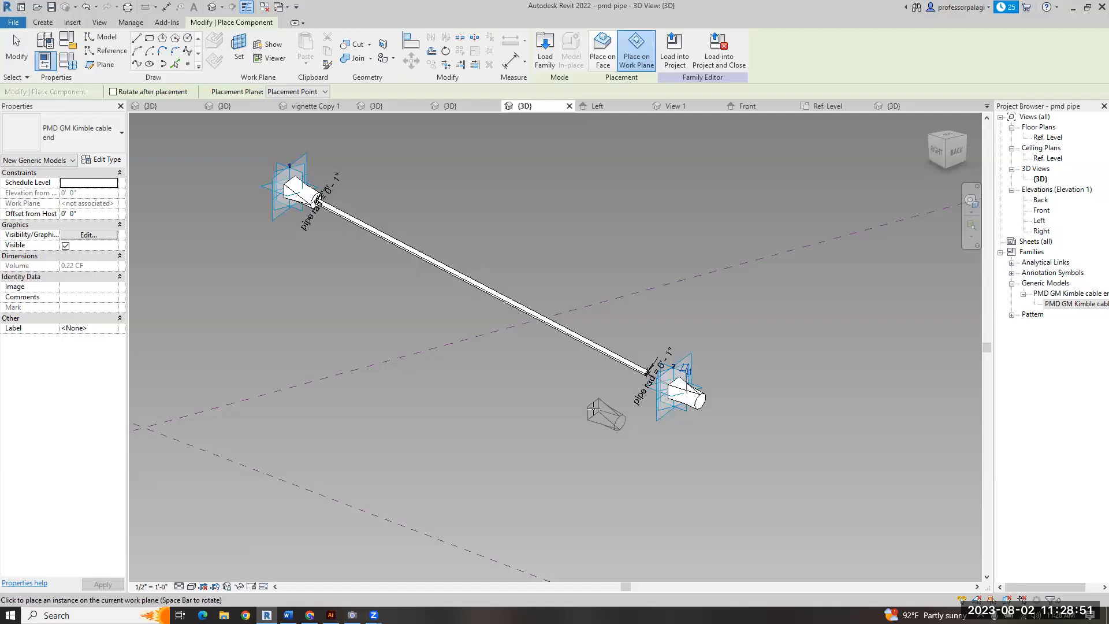
pyautogui.press('Escape')
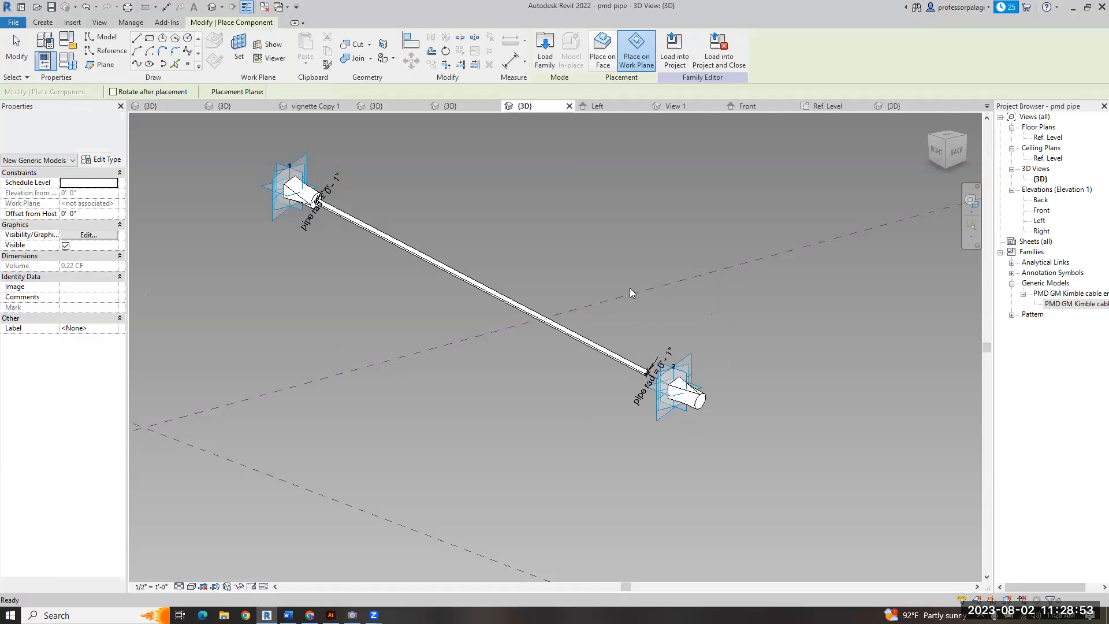
# - Switch to View 1 of the PMD GM Kimble cable end family and select the blend
pyautogui.click(670, 106)
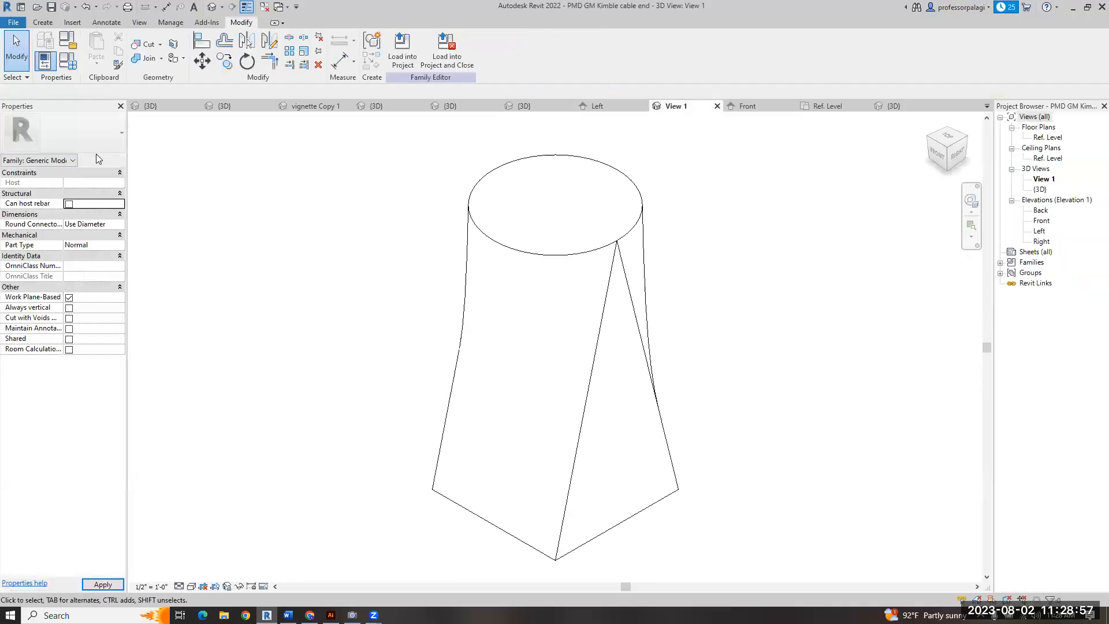
pyautogui.click(477, 185)
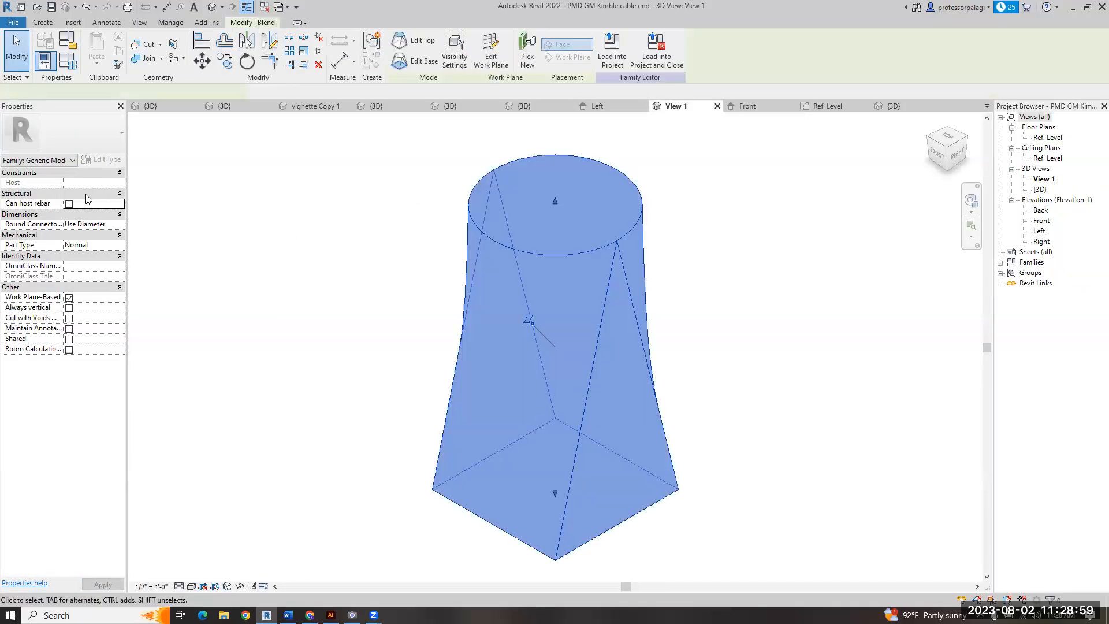
# - Test the blend with its Second End at -1' 0" and restore it to 1' 0"
pyautogui.click(62, 183)
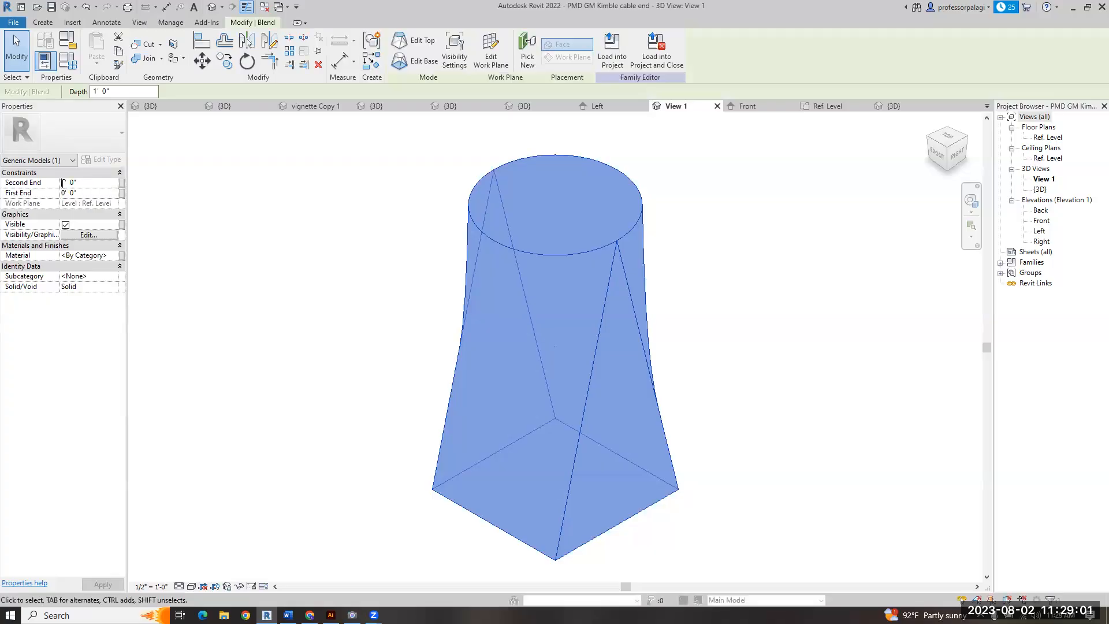
pyautogui.write('-')
pyautogui.press('Return')
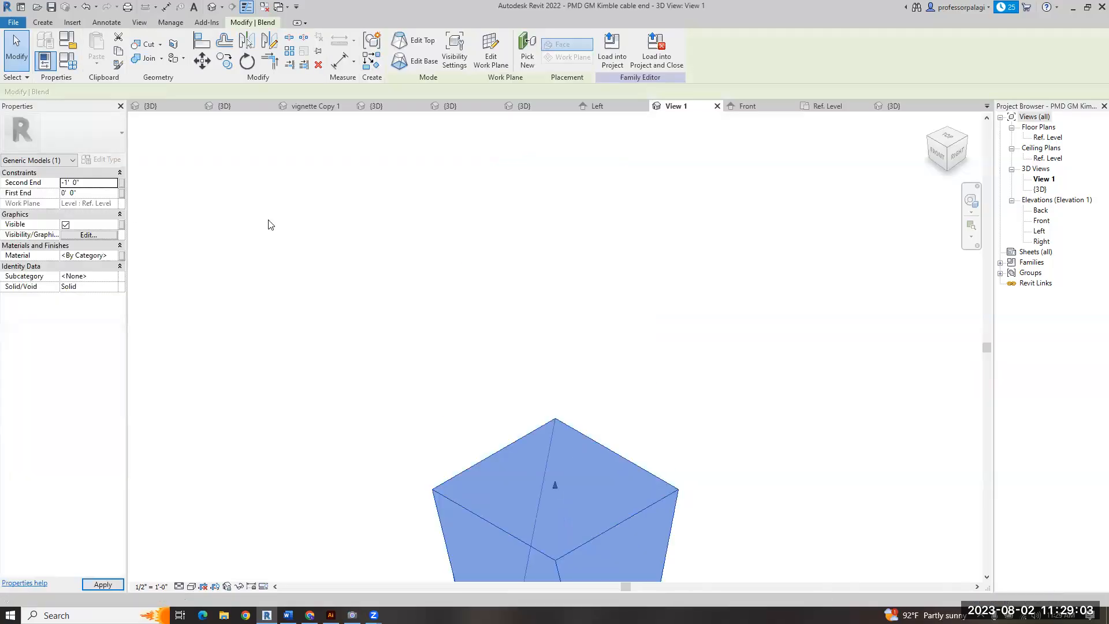
pyautogui.scroll(-3, 381, 237)
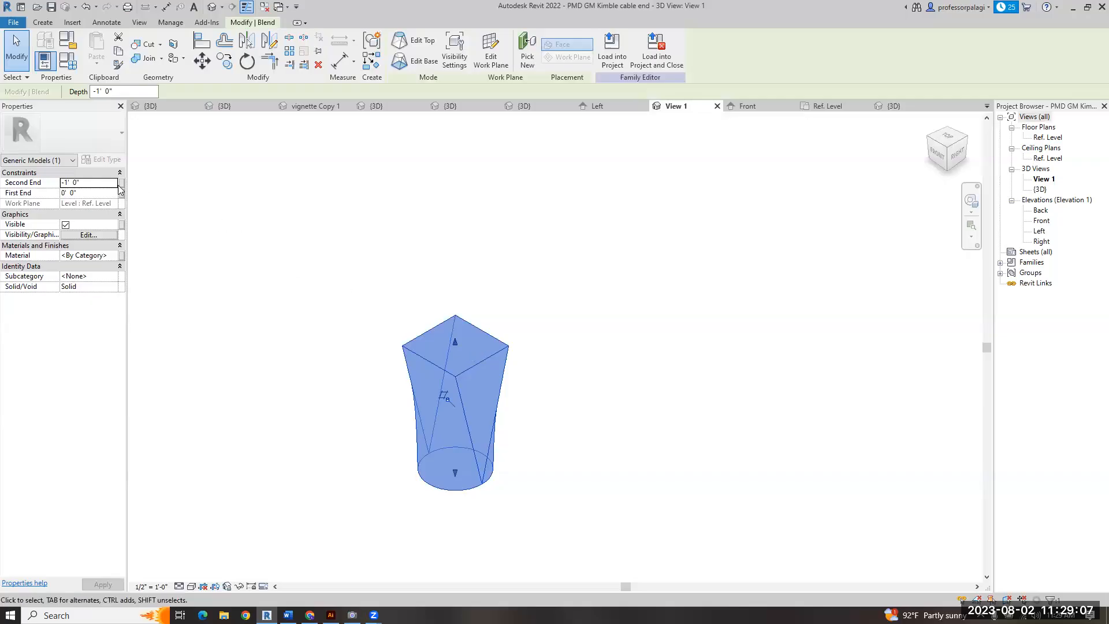
pyautogui.click(101, 183)
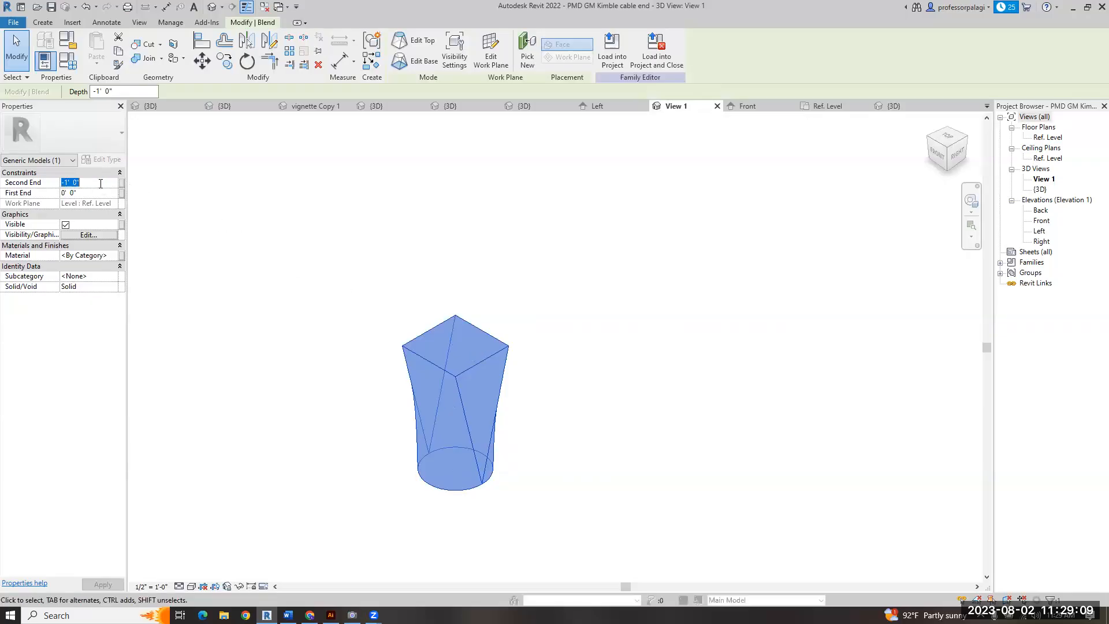
pyautogui.press('Return')
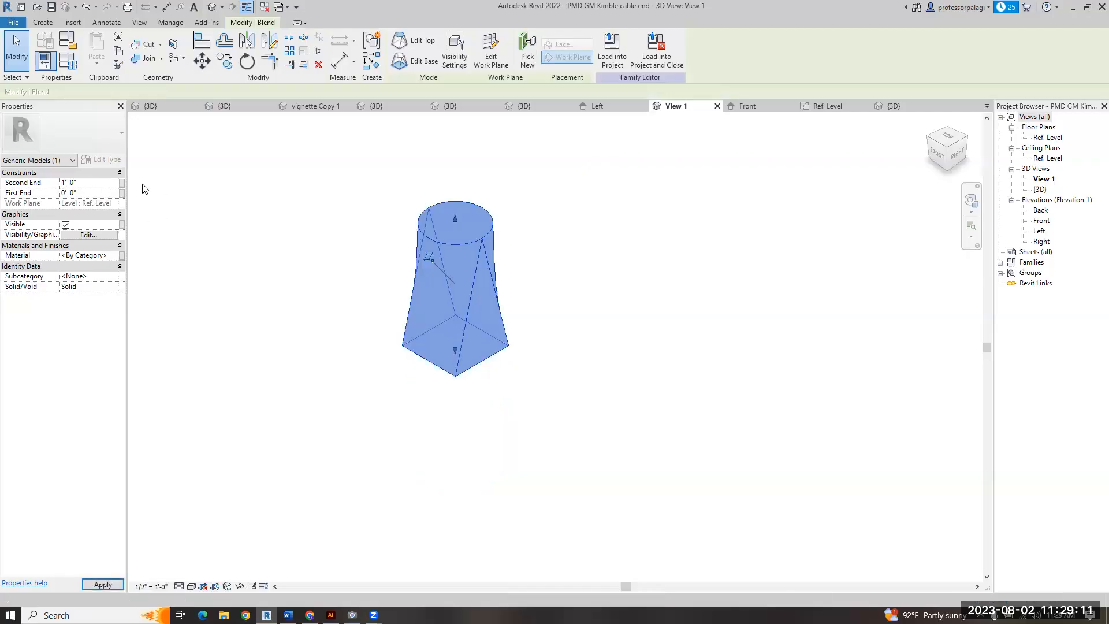
# - Associate the blend's Second End with a new type-based length parameter named opposite
pyautogui.click(121, 182)
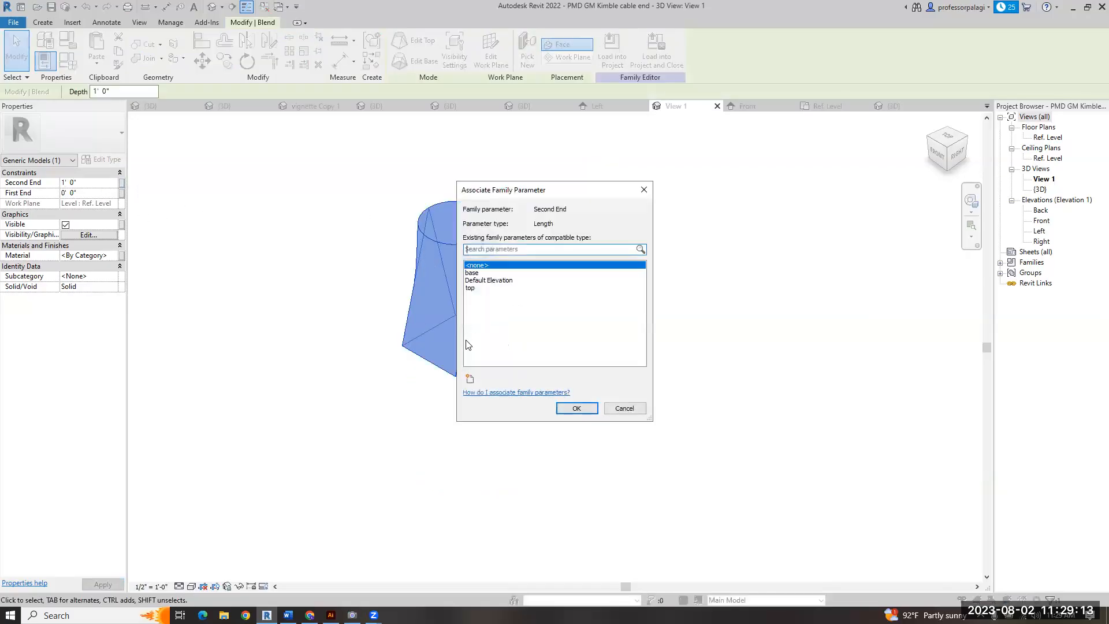
pyautogui.click(468, 380)
pyautogui.write('opposite')
pyautogui.press('Return')
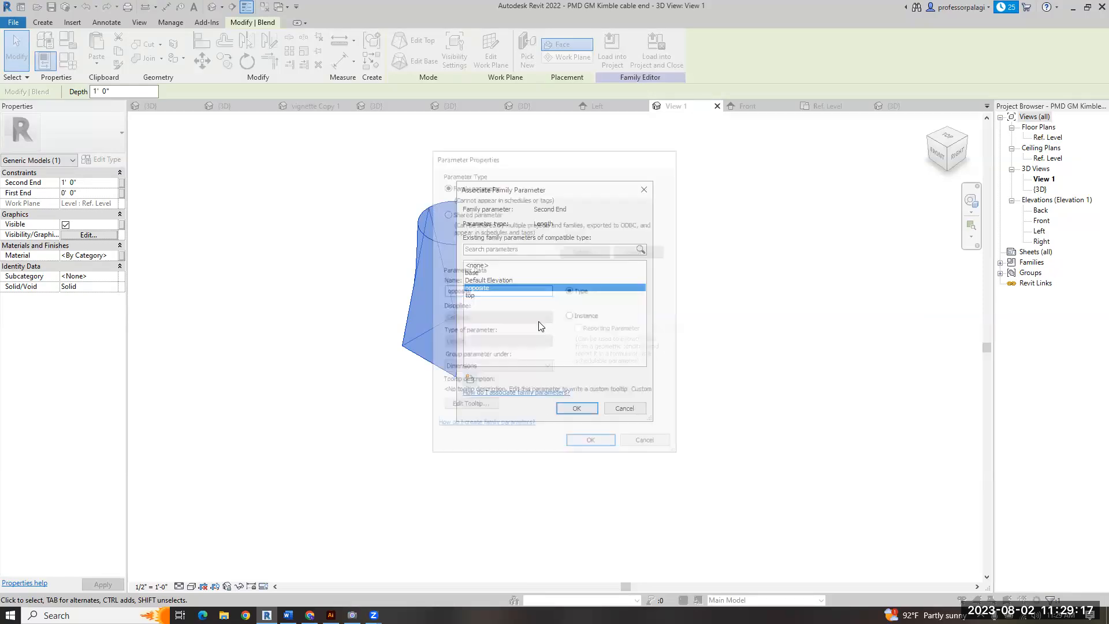
pyautogui.click(575, 408)
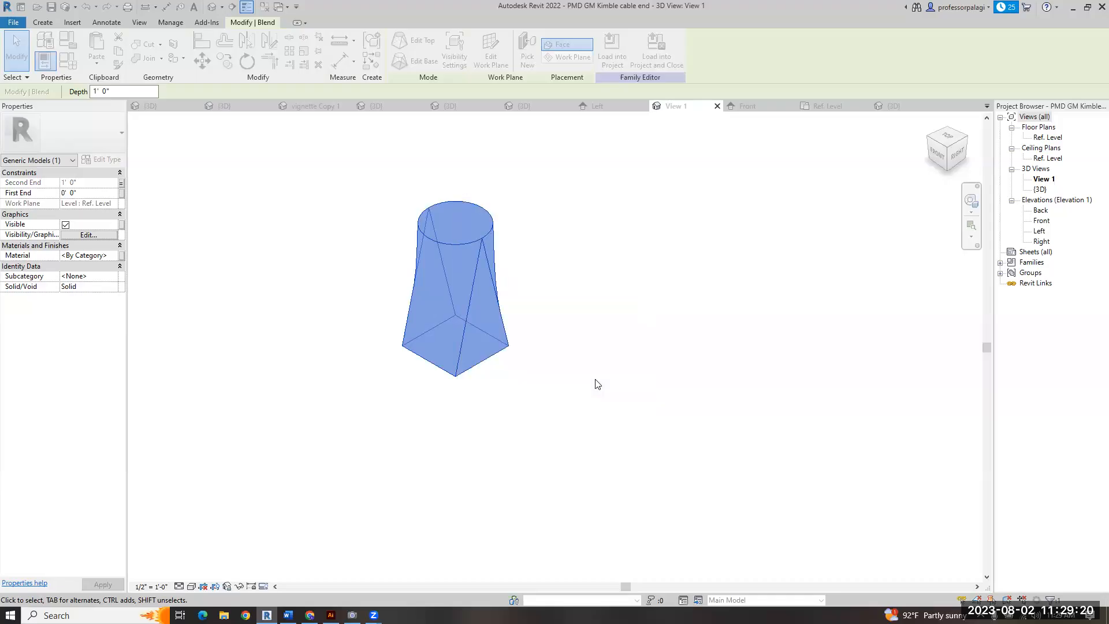
# - Reload the updated cable end family into the pmd pipe family
pyautogui.click(200, 209)
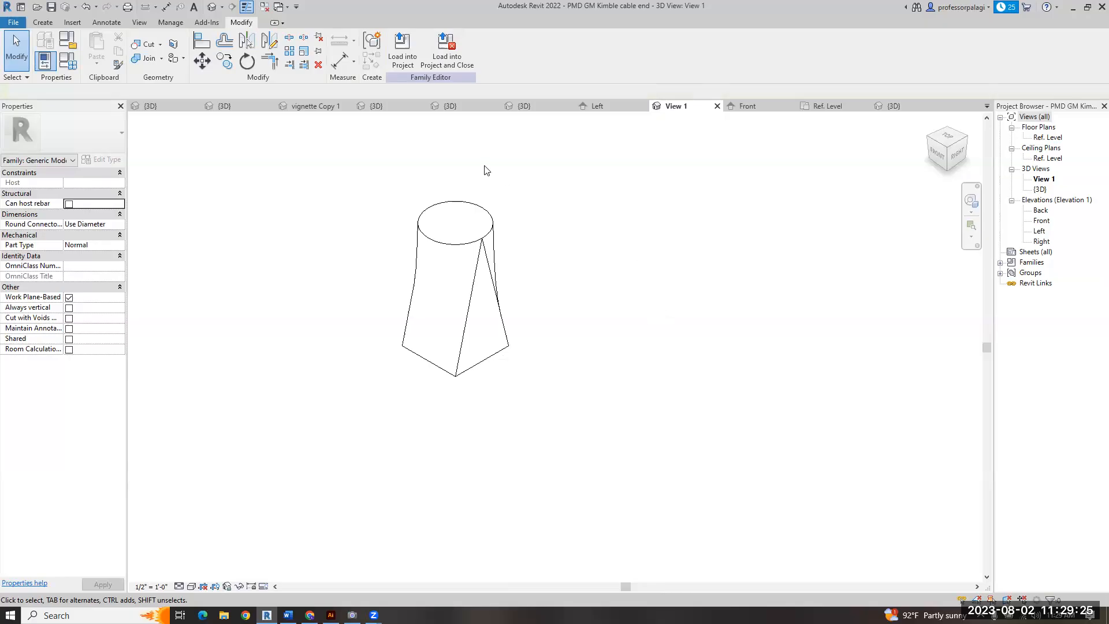
pyautogui.click(402, 50)
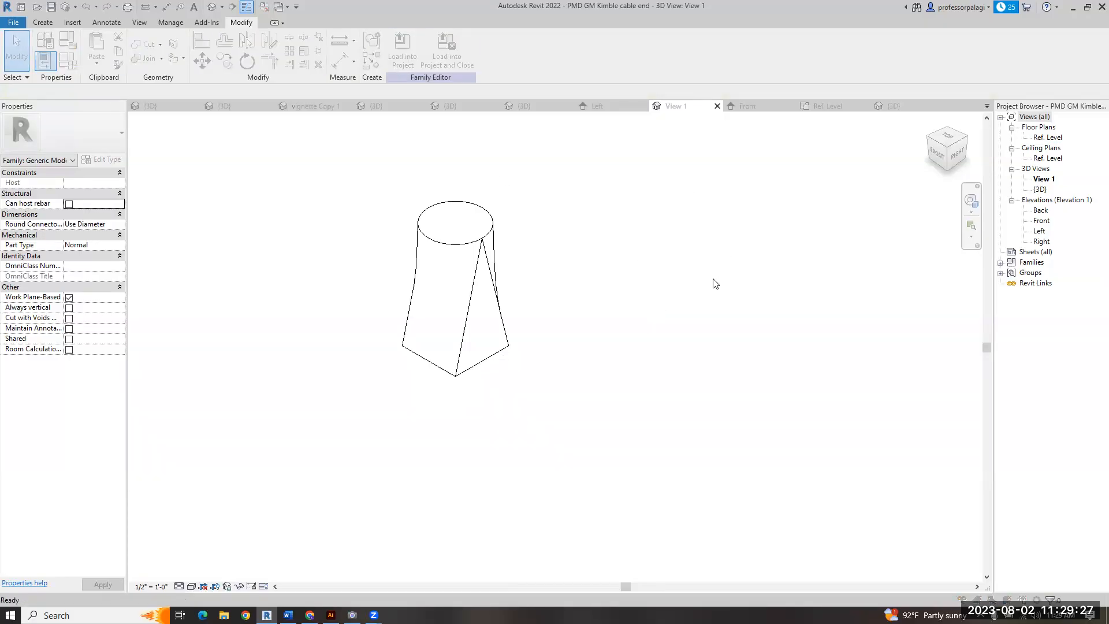
pyautogui.click(518, 399)
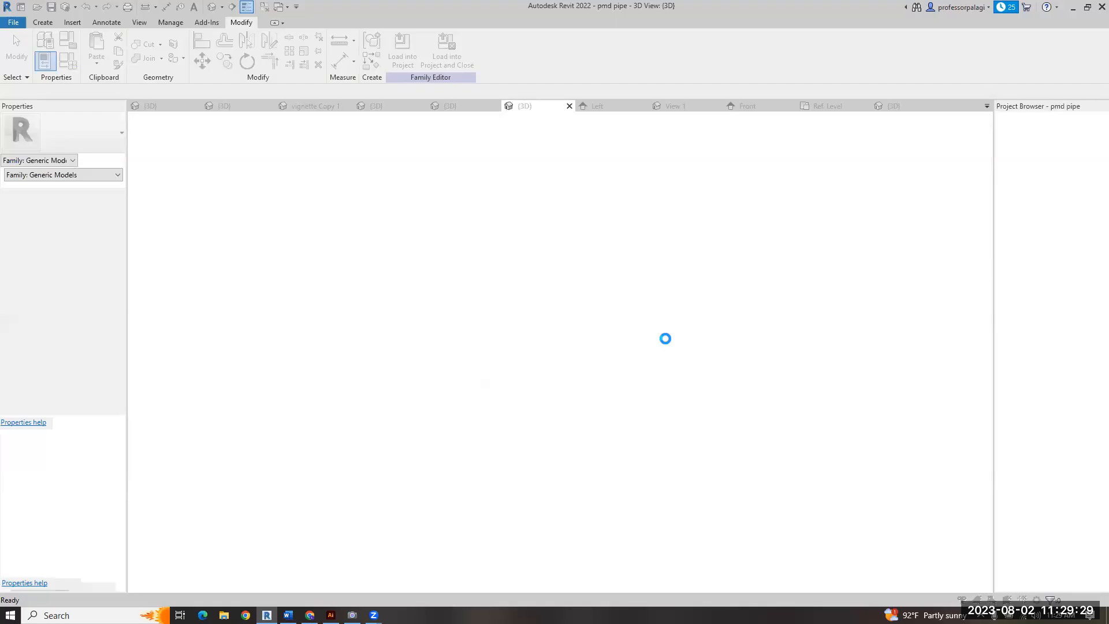
pyautogui.click(563, 279)
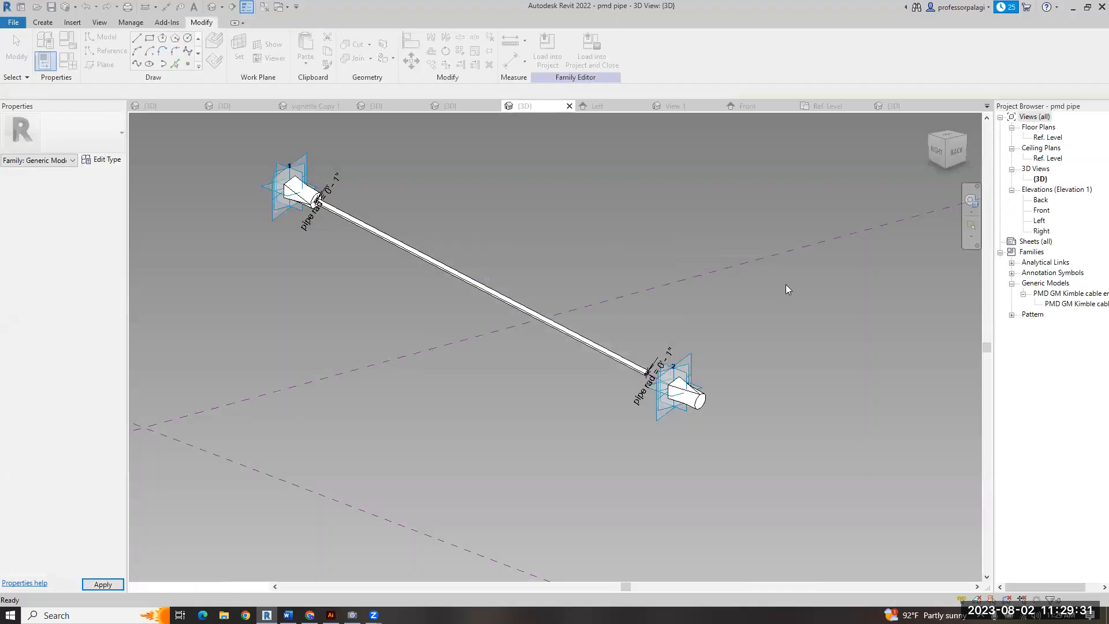
# - Duplicate the PMD GM Kimble cable end type in the pipe family and name the copy oposite
pyautogui.click(697, 396)
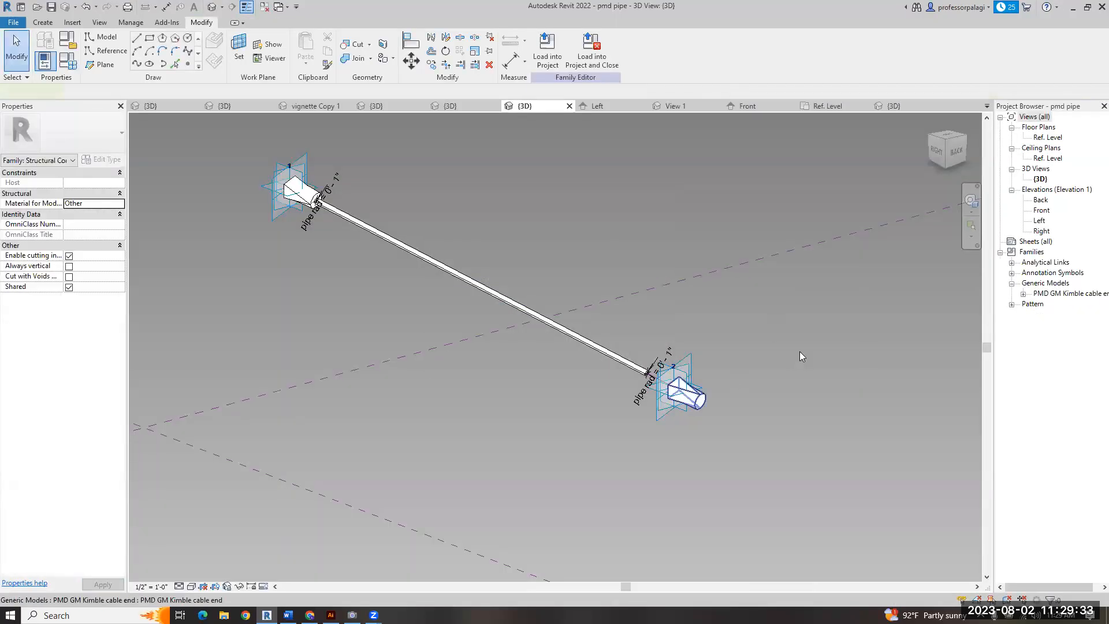
pyautogui.click(1023, 295)
pyautogui.click(1060, 304)
pyautogui.rightClick(1061, 304)
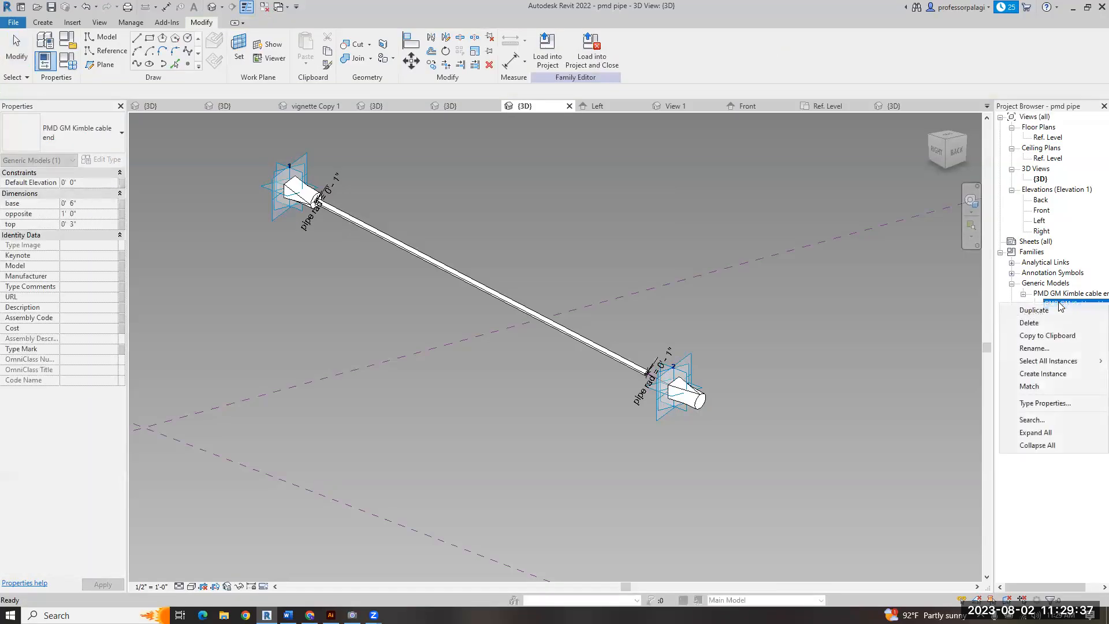
pyautogui.click(1058, 310)
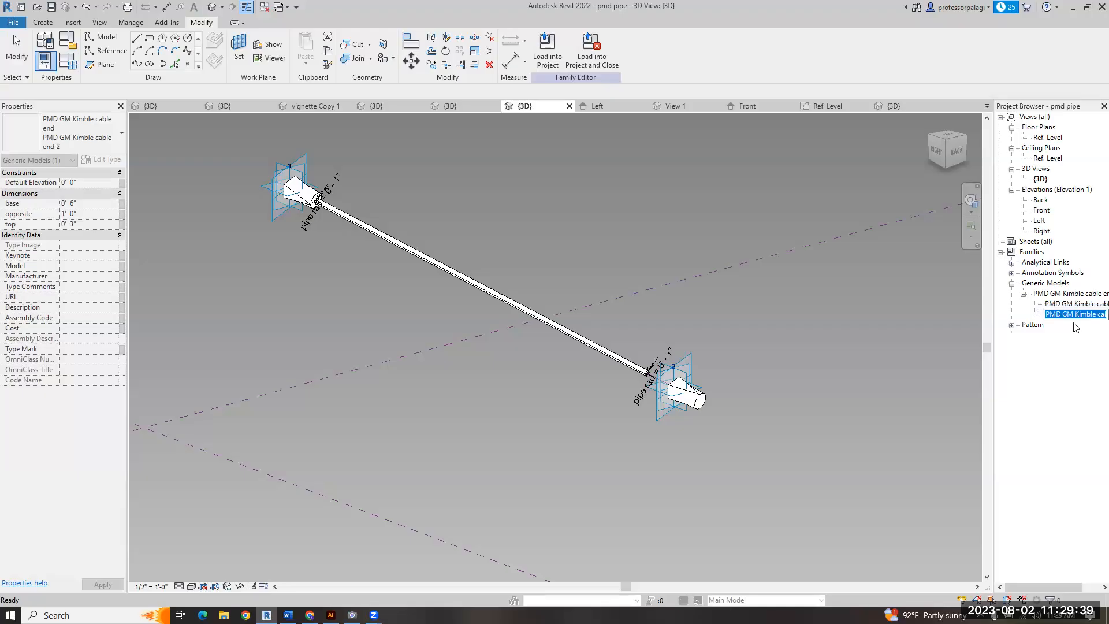
pyautogui.write('oposite')
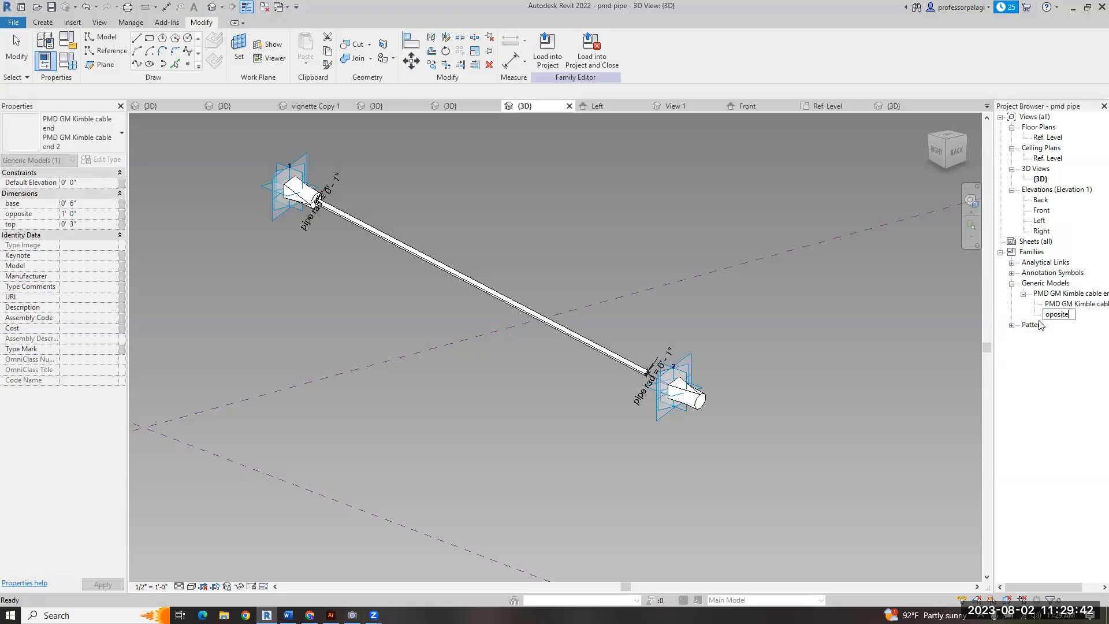
pyautogui.press('Return')
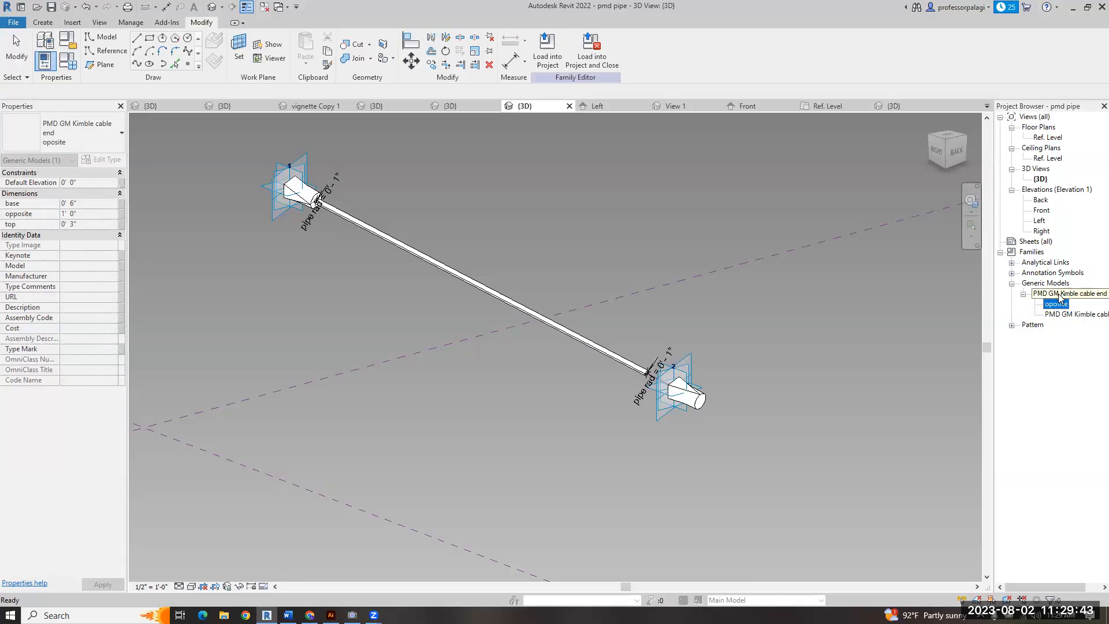
# - Set the oposite type's opposite parameter to -1' 0"
pyautogui.click(828, 315)
pyautogui.click(848, 295)
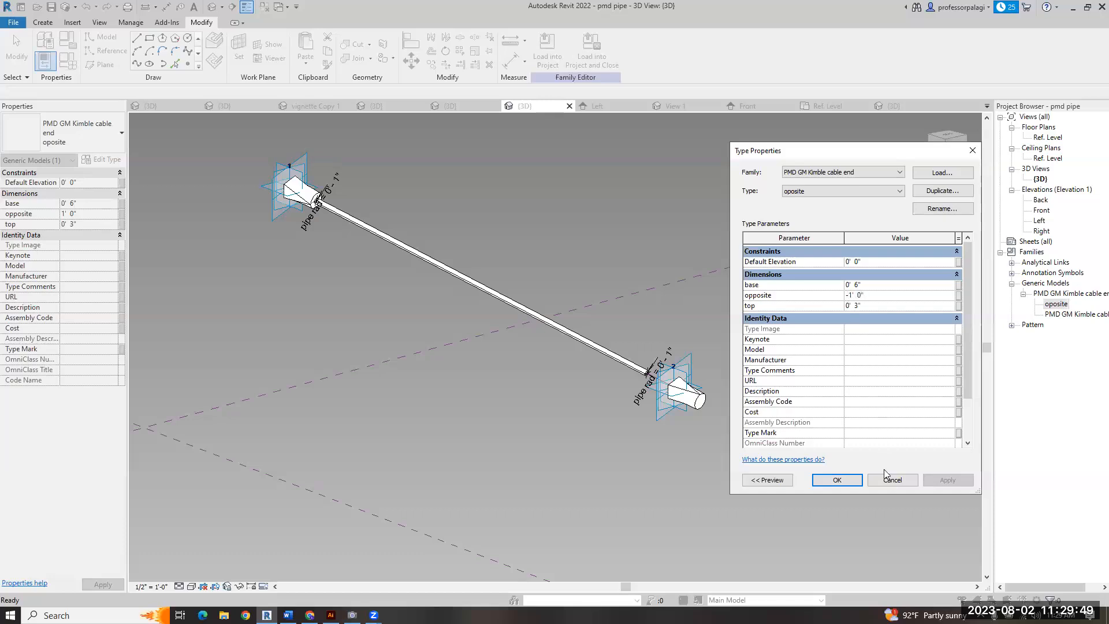
pyautogui.click(837, 480)
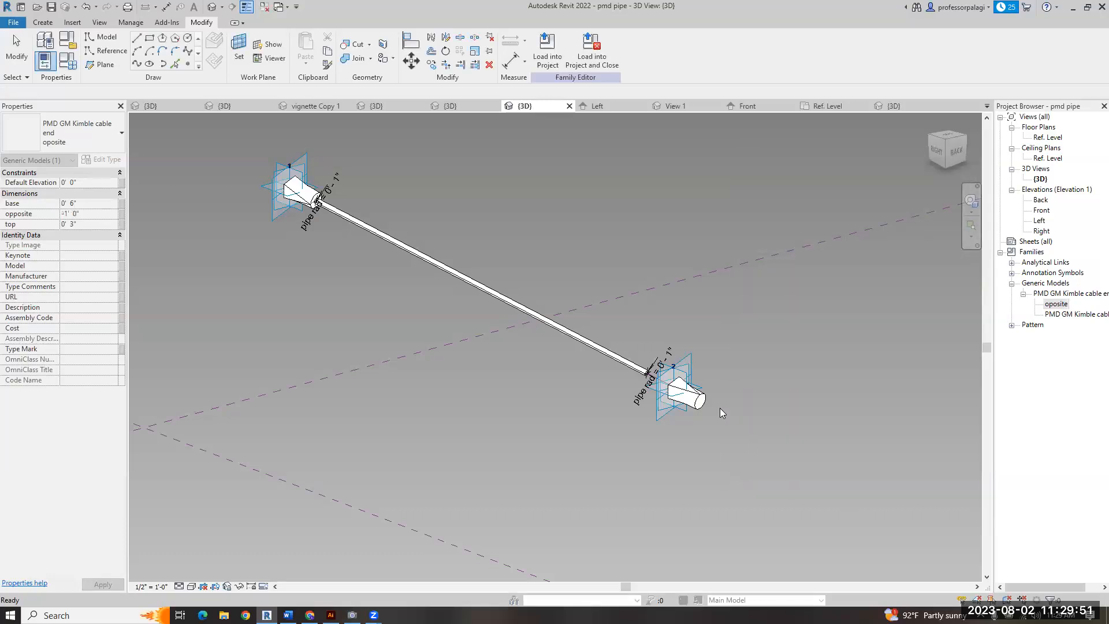
# - Change the cable end at adaptive point 2 to the oposite type and check both pipe ends
pyautogui.click(704, 400)
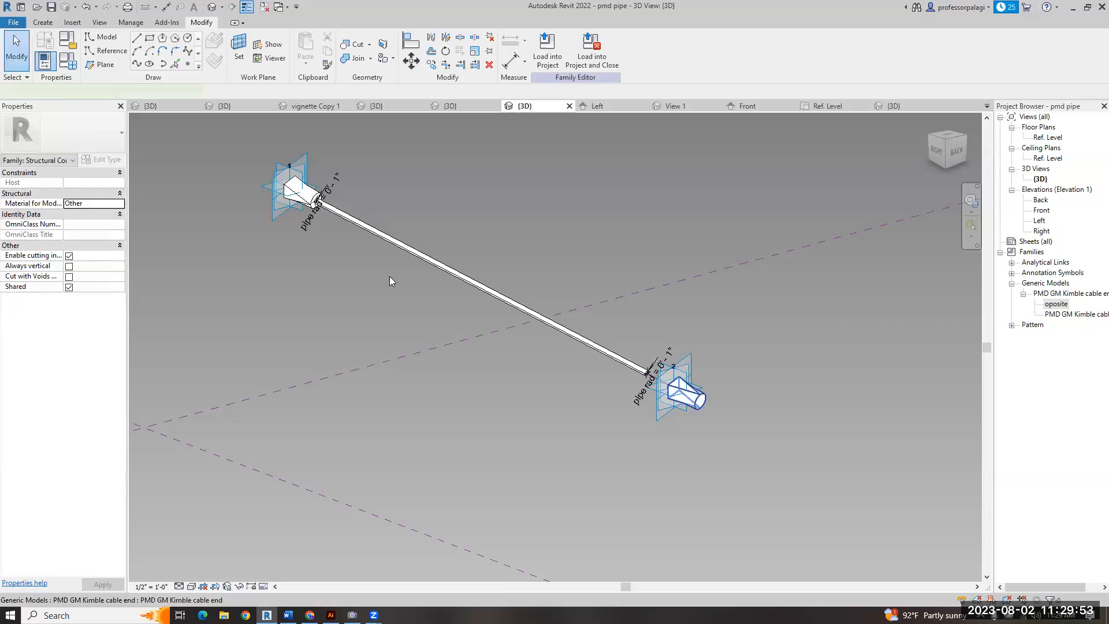
pyautogui.click(85, 138)
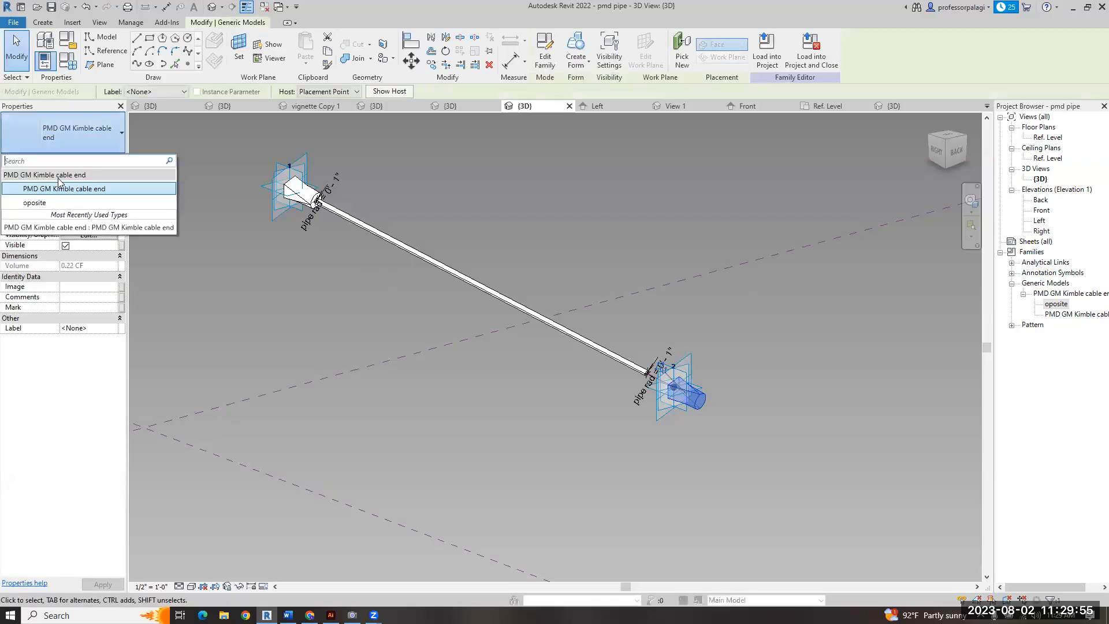
pyautogui.click(42, 203)
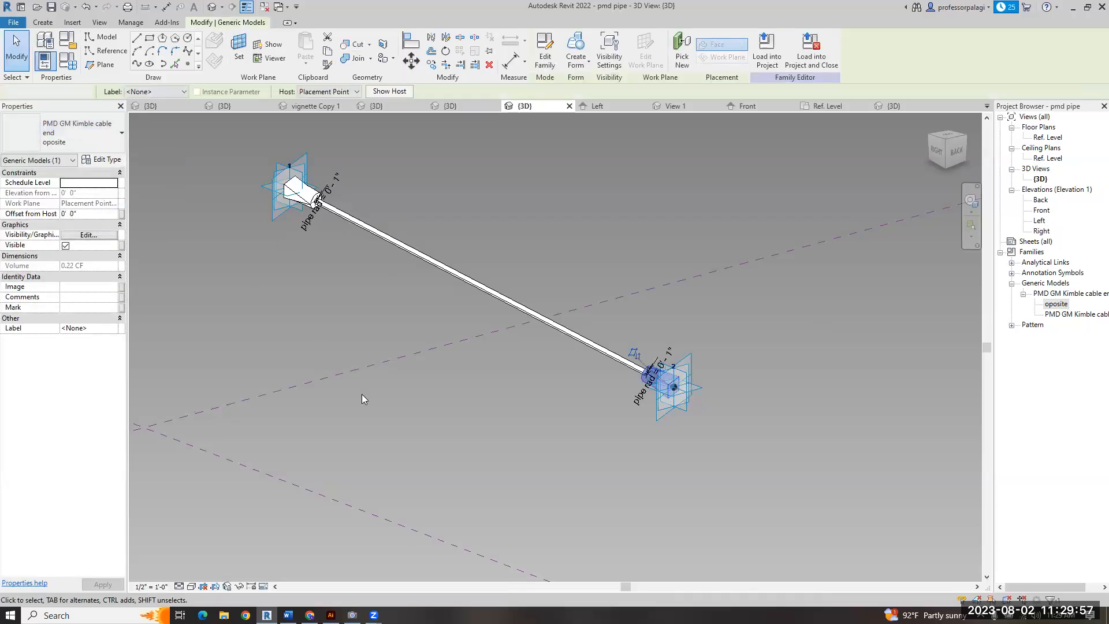
pyautogui.click(361, 396)
pyautogui.keyDown('shift'); pyautogui.moveTo(431, 407); pyautogui.dragTo(531, 478, button='middle'); pyautogui.keyUp('shift')
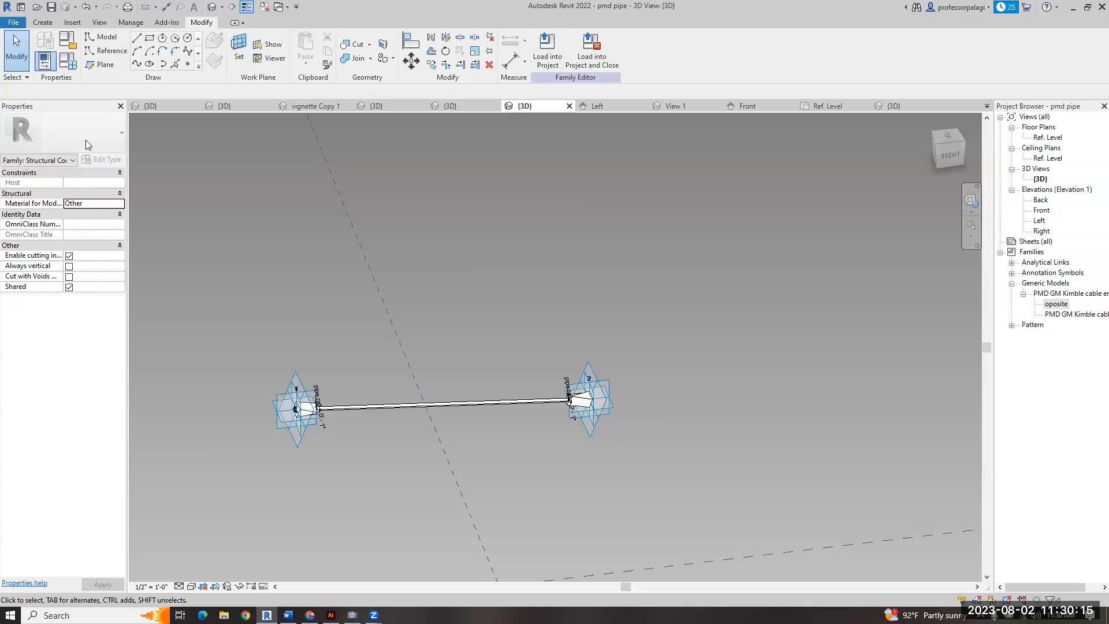
# - Save the pipe family under the new name PMD GM Kimble cable in the Piano Kimble folder within the tutorials folder
pyautogui.click(13, 22)
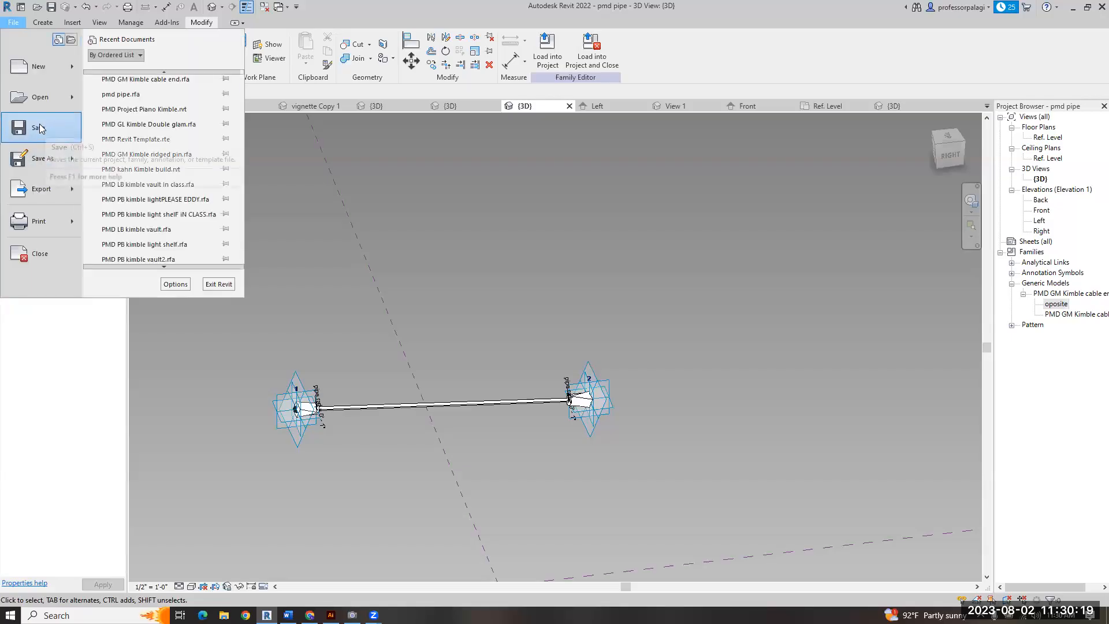
pyautogui.moveTo(75, 160)
pyautogui.click(134, 153)
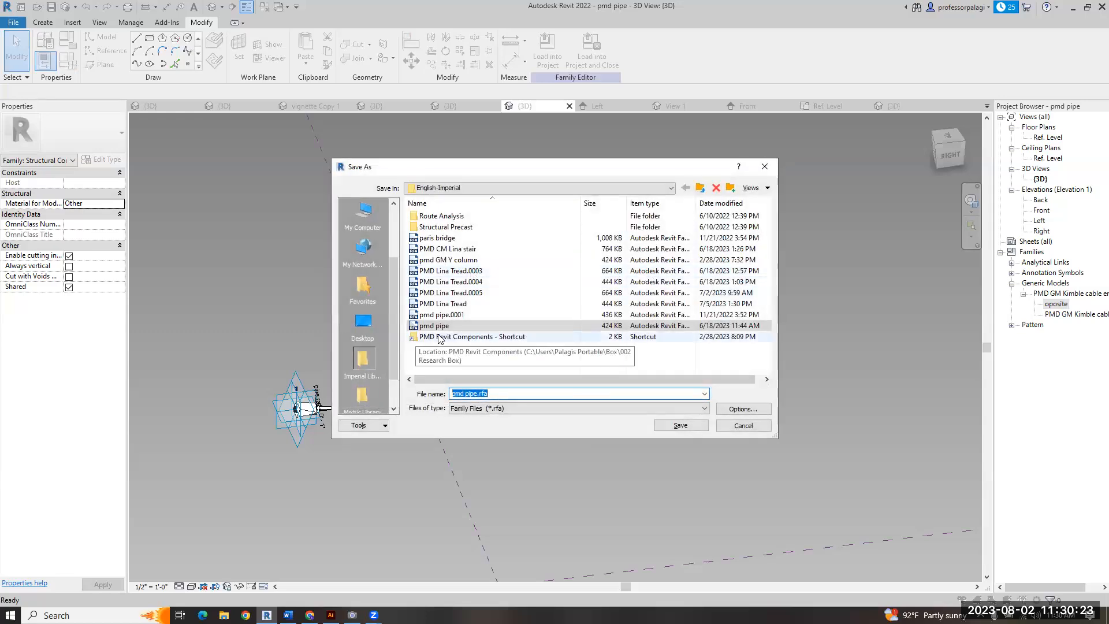
pyautogui.click(440, 337)
pyautogui.doubleClick(441, 337)
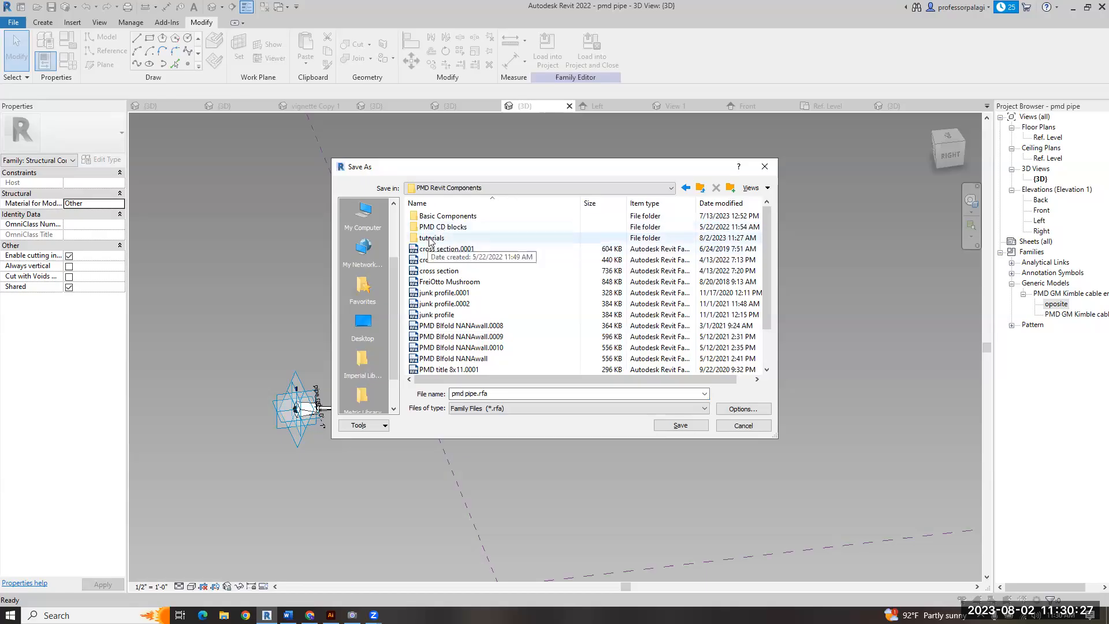
pyautogui.doubleClick(430, 239)
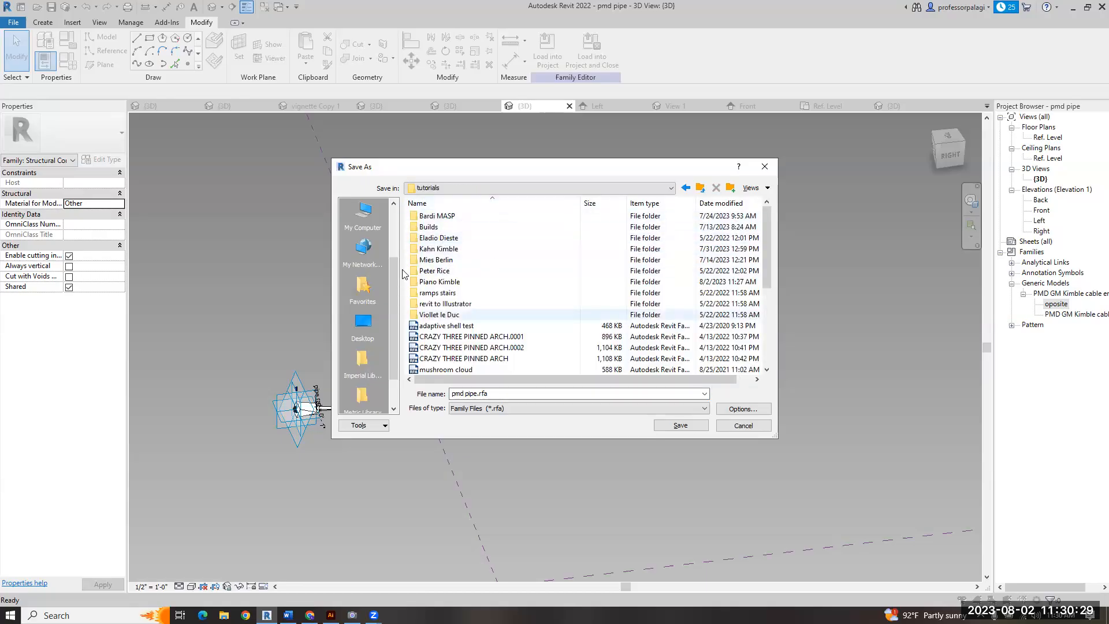
pyautogui.doubleClick(441, 282)
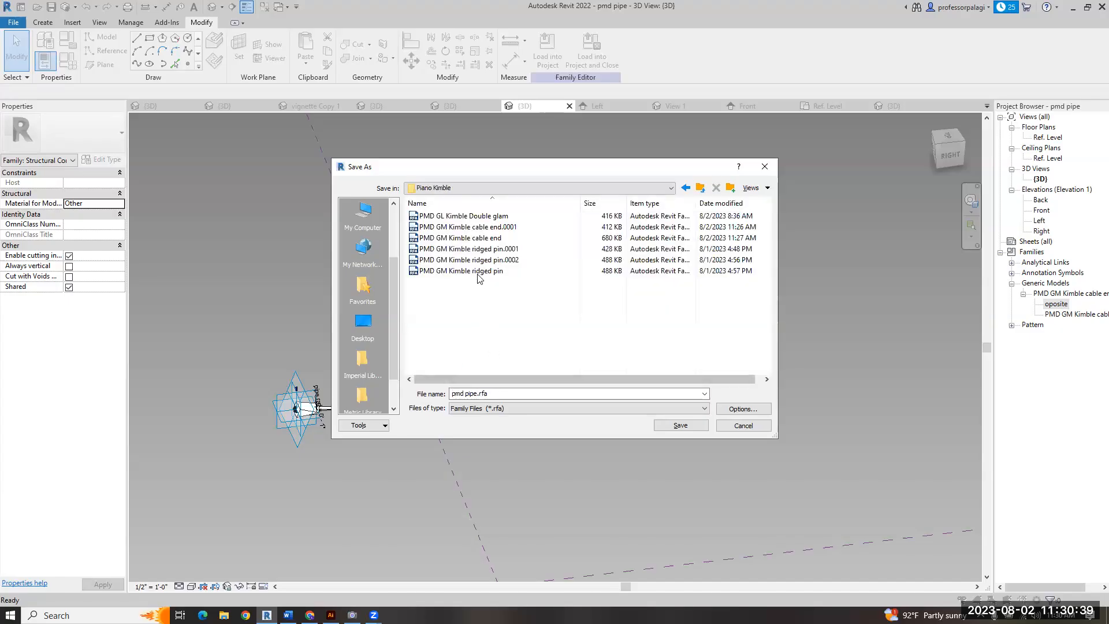
pyautogui.click(478, 238)
pyautogui.click(509, 394)
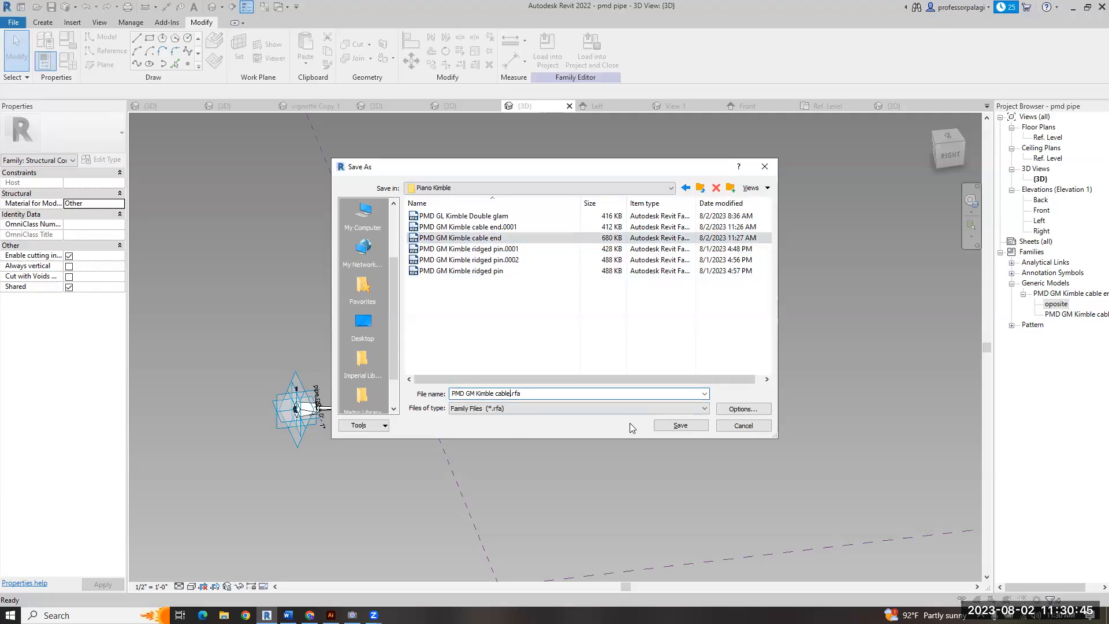
pyautogui.press('Return')
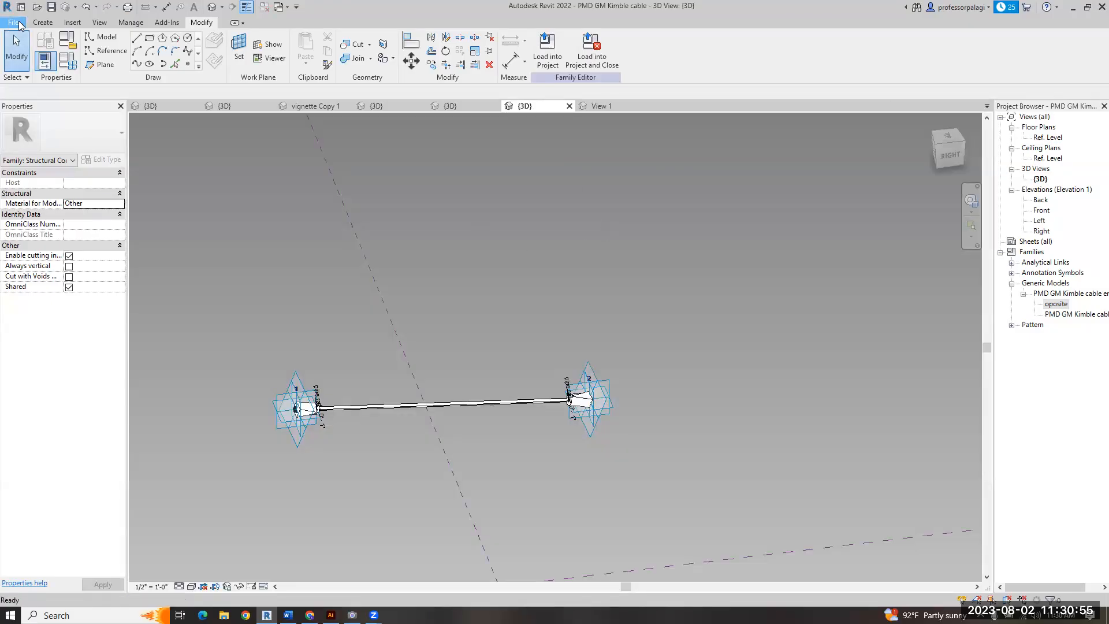
# - Create a new family from the Generic Model Pattern Based template
pyautogui.moveTo(68, 66)
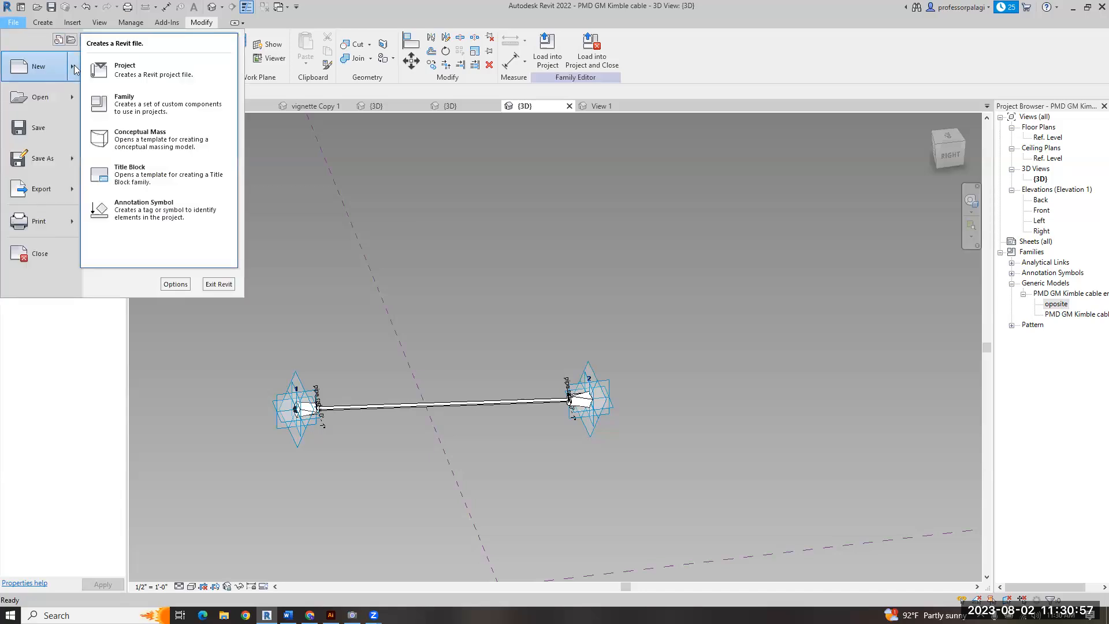
pyautogui.click(143, 108)
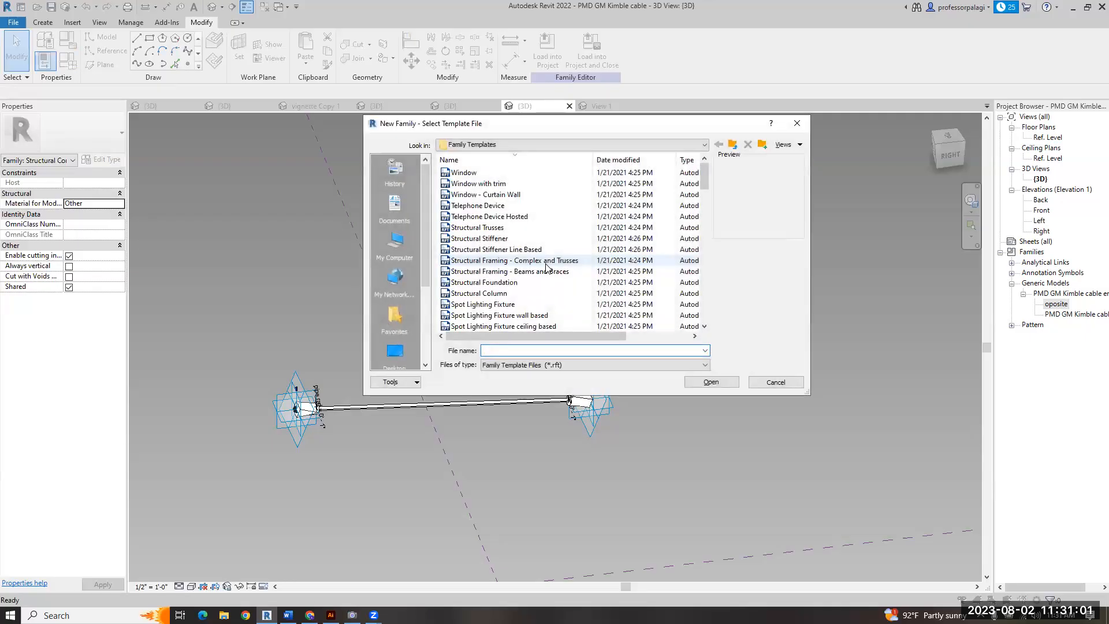
pyautogui.write('generic Model Adaptive.rft')
pyautogui.click(544, 418)
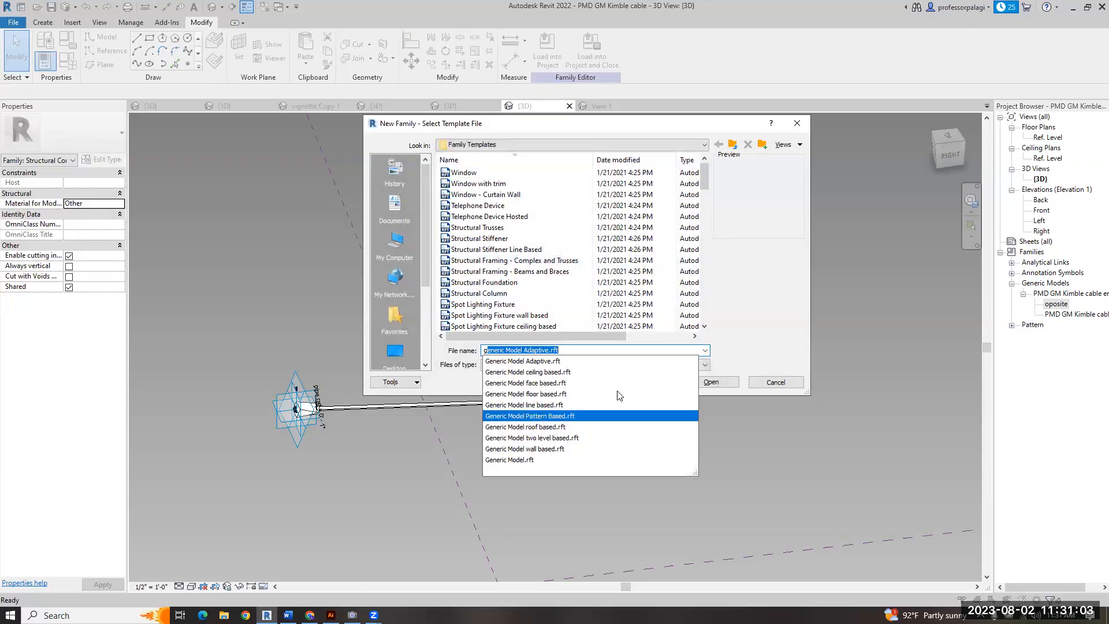
pyautogui.click(706, 383)
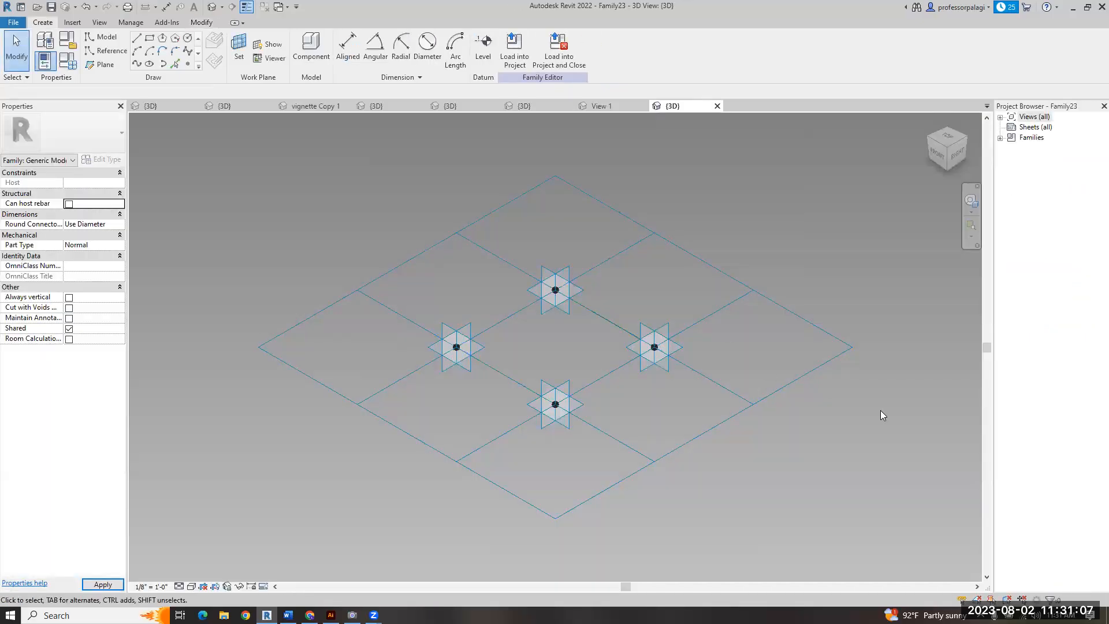
# - Change the tile pattern grid from Rectangle to the 1/2 Step pattern
pyautogui.click(815, 312)
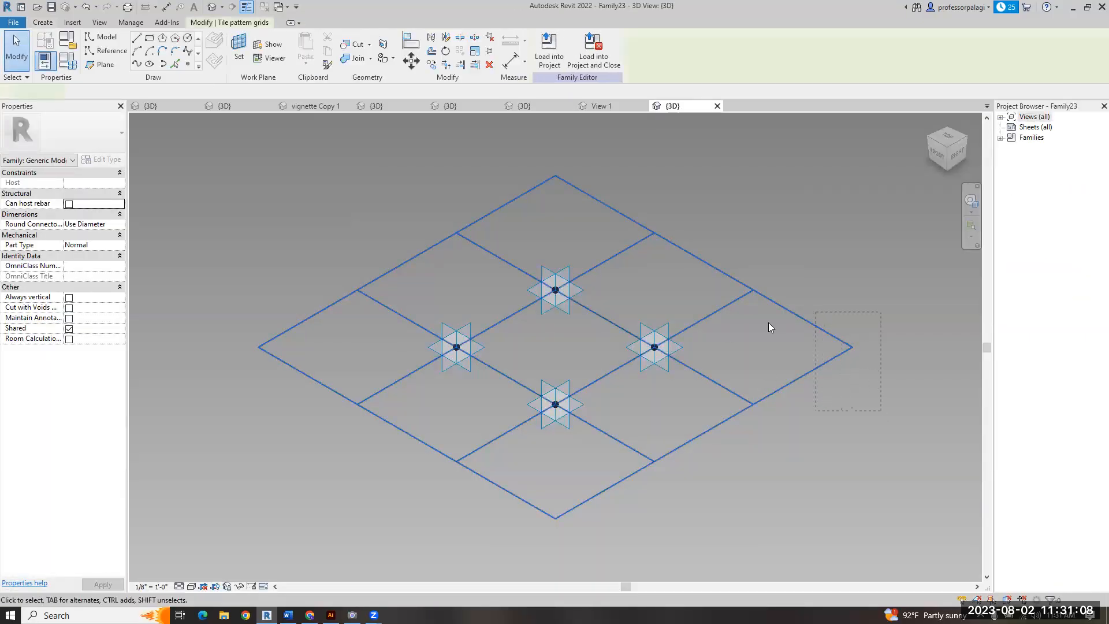
pyautogui.click(88, 138)
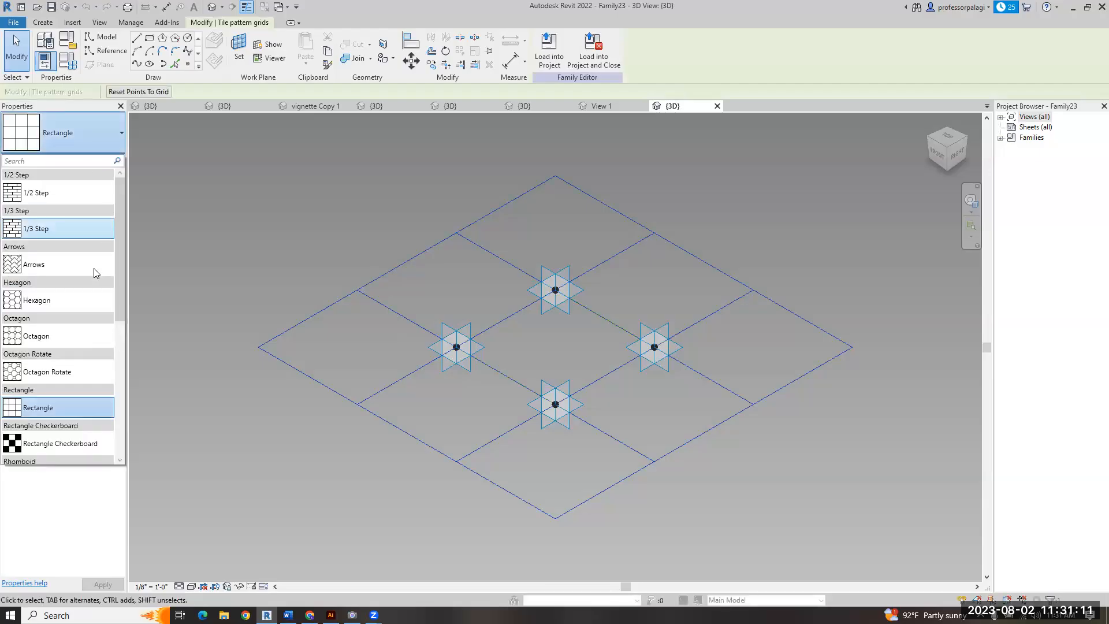
pyautogui.click(55, 197)
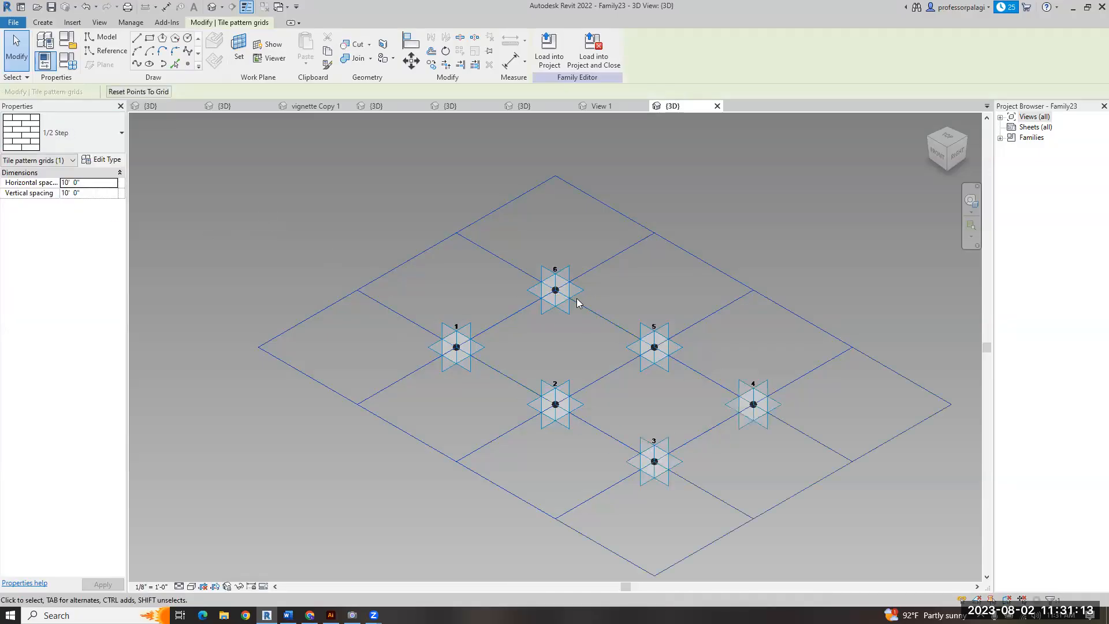
pyautogui.scroll(-2, 417, 321)
pyautogui.scroll(2, 601, 393)
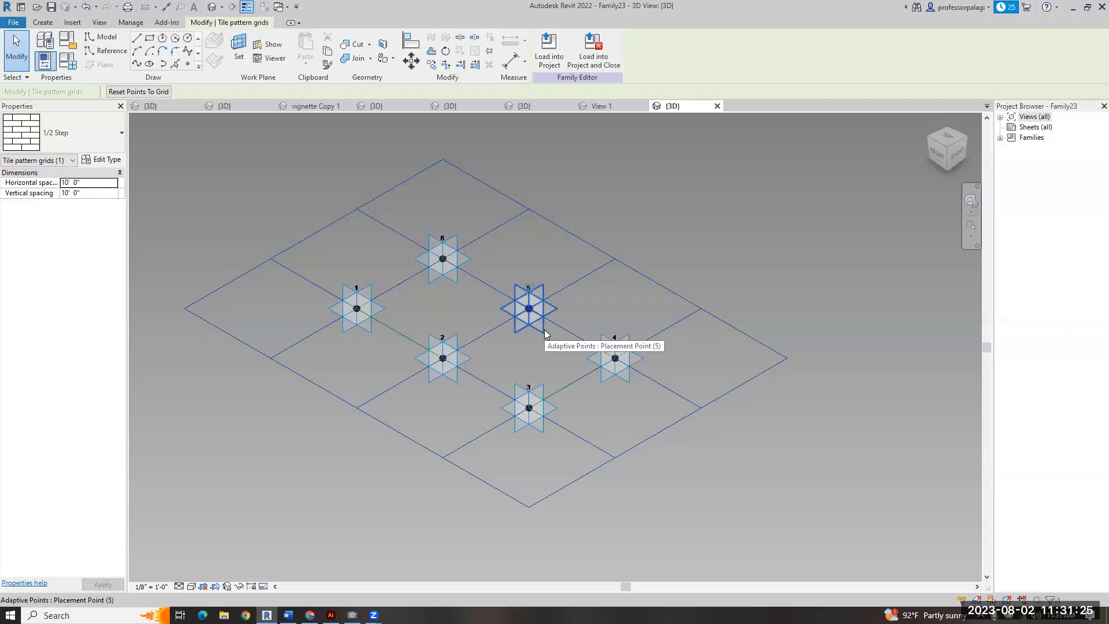
pyautogui.click(659, 225)
# - Draw a reference line with 3D snapping between adaptive points 2 and 5
pyautogui.scroll(4, 528, 283)
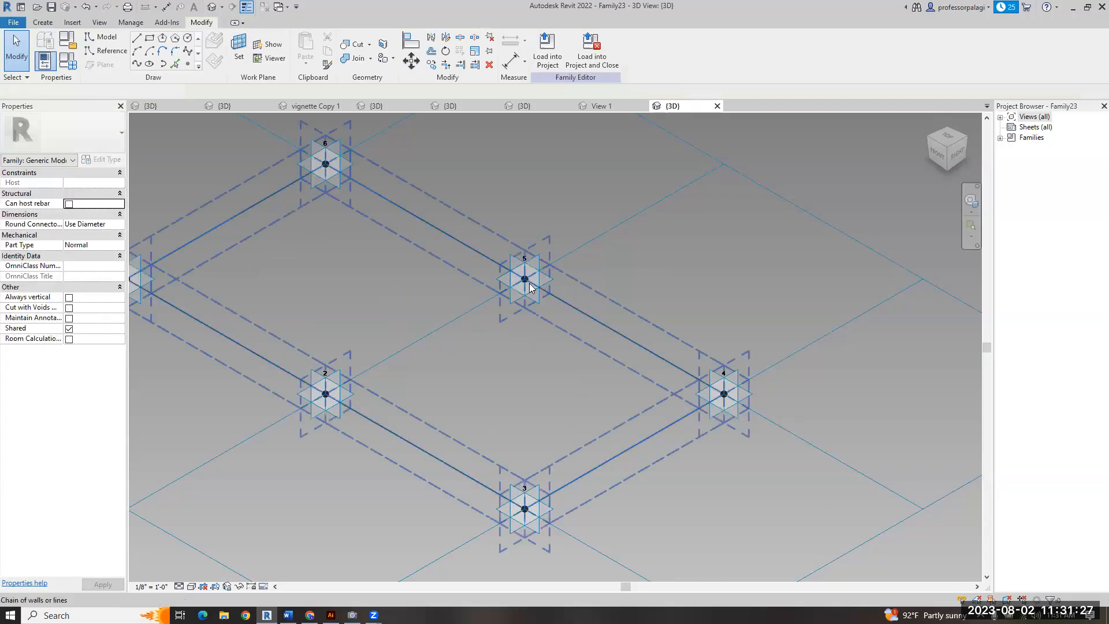
pyautogui.scroll(-1, 505, 373)
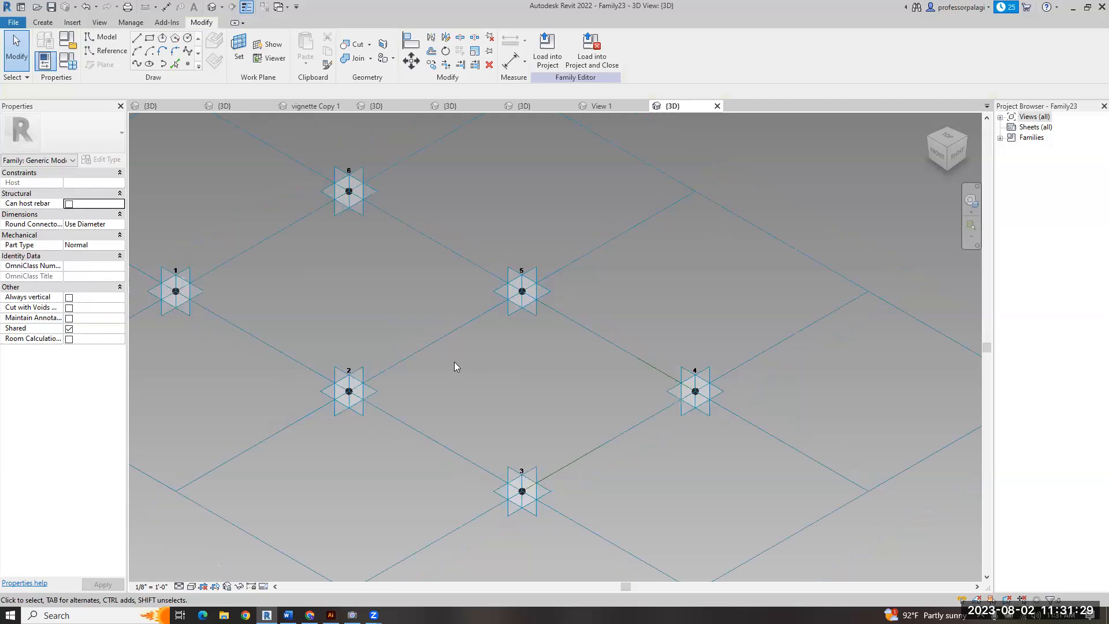
pyautogui.press('Tab')
pyautogui.click(106, 50)
pyautogui.click(137, 38)
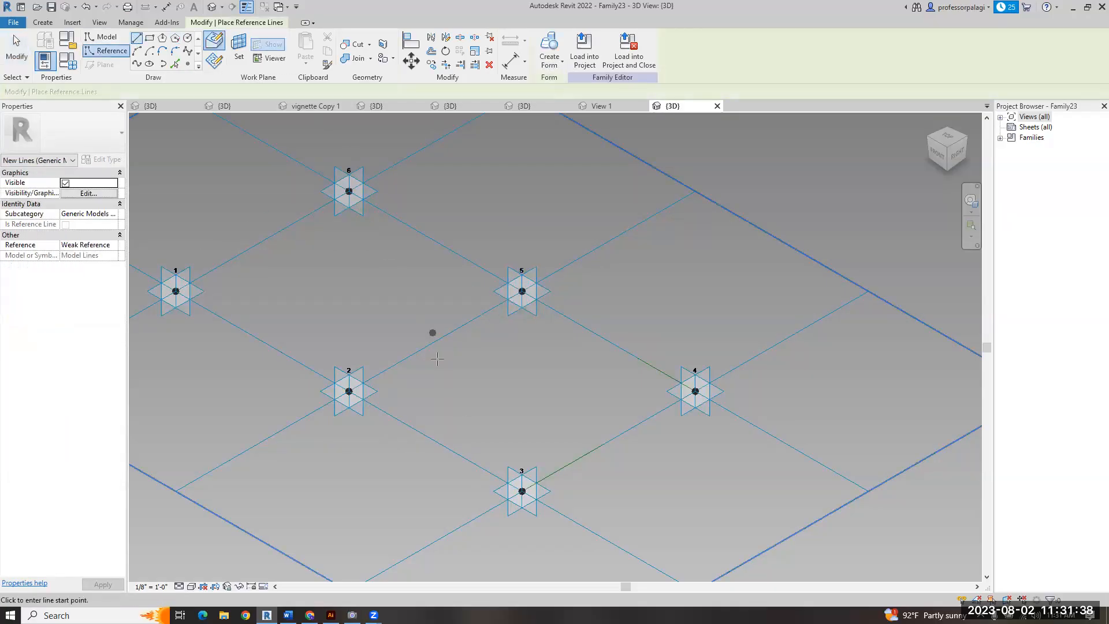
pyautogui.click(349, 391)
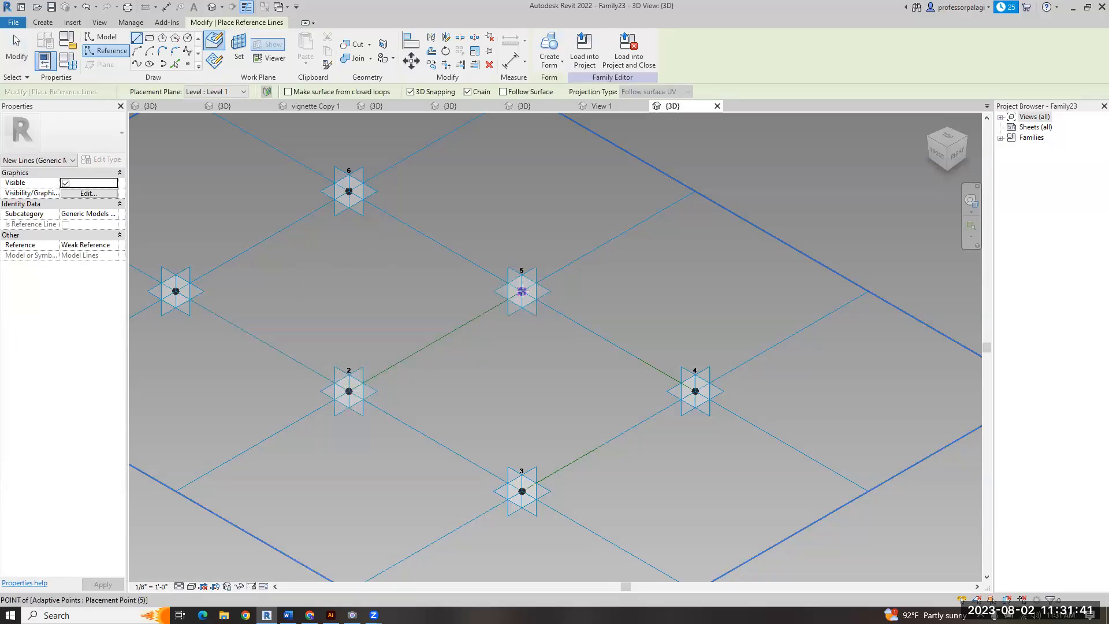
pyautogui.click(522, 291)
pyautogui.press('Escape')
pyautogui.press('Escape')
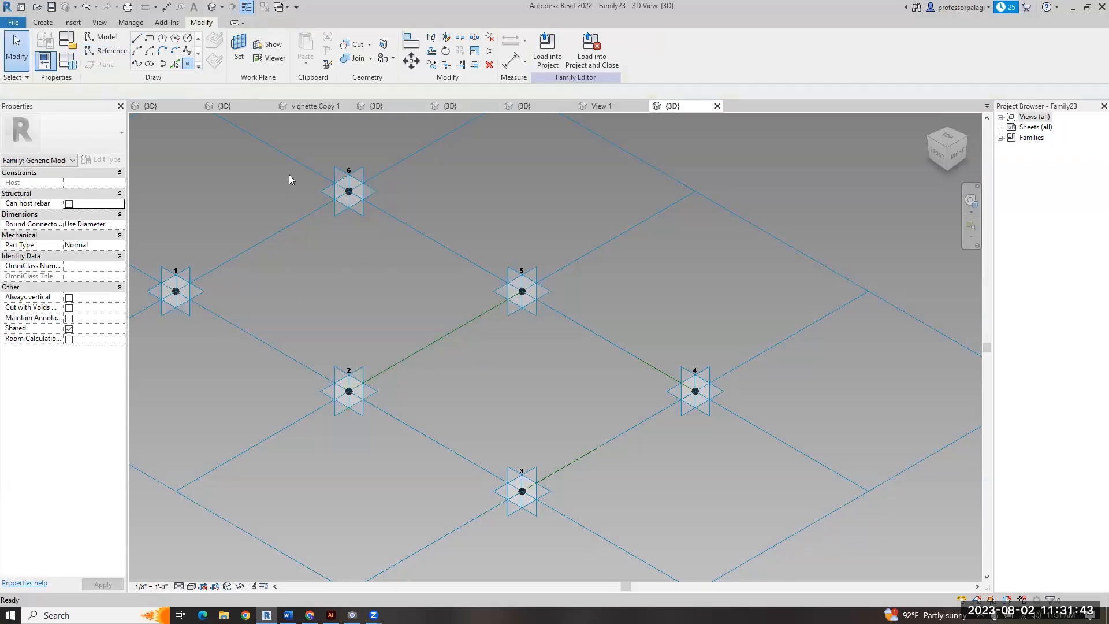
# - Place two reference points, one near each end, on the reference lines joining adaptive points 1–6, 2–5 and 3–4
pyautogui.click(323, 205)
pyautogui.click(491, 309)
pyautogui.click(564, 465)
pyautogui.click(389, 367)
pyautogui.click(212, 270)
pyautogui.press('Escape')
pyautogui.press('Escape')
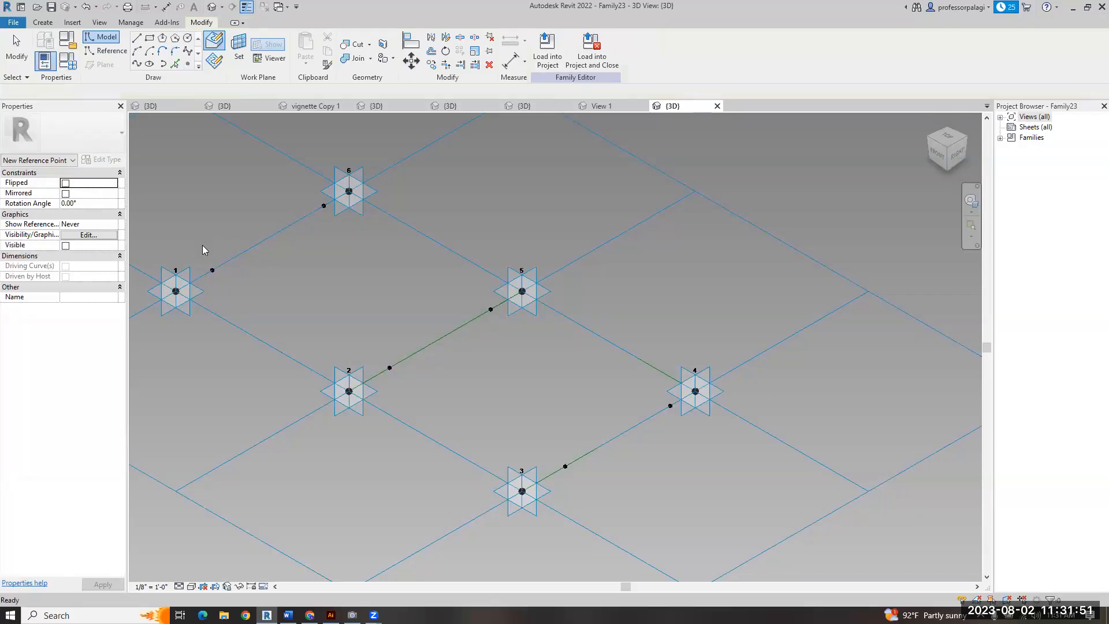
# - Check each of the six reference points and flip its measure-from end where needed so it measures from the nearest adaptive point
pyautogui.moveTo(131, 224); pyautogui.dragTo(234, 292)
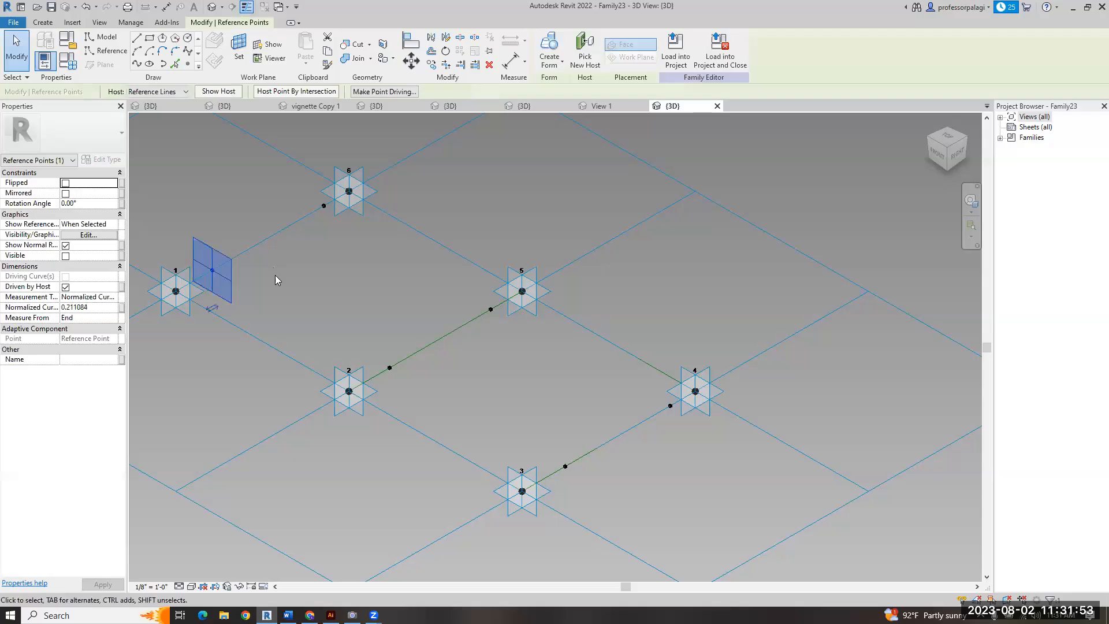
pyautogui.moveTo(285, 168); pyautogui.dragTo(342, 242)
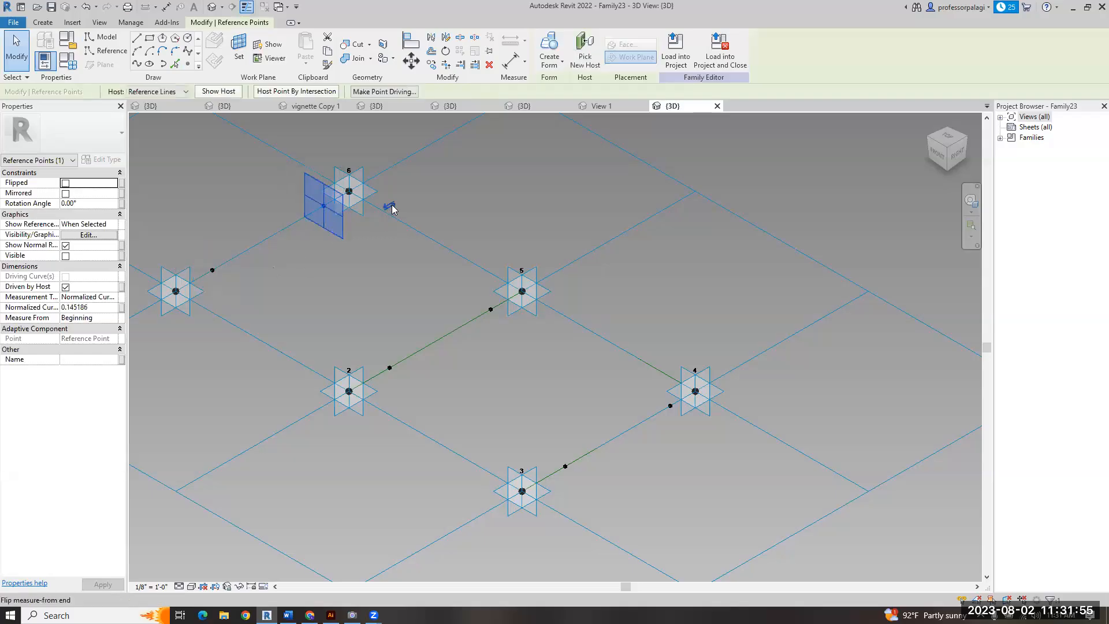
pyautogui.moveTo(468, 286); pyautogui.dragTo(513, 331)
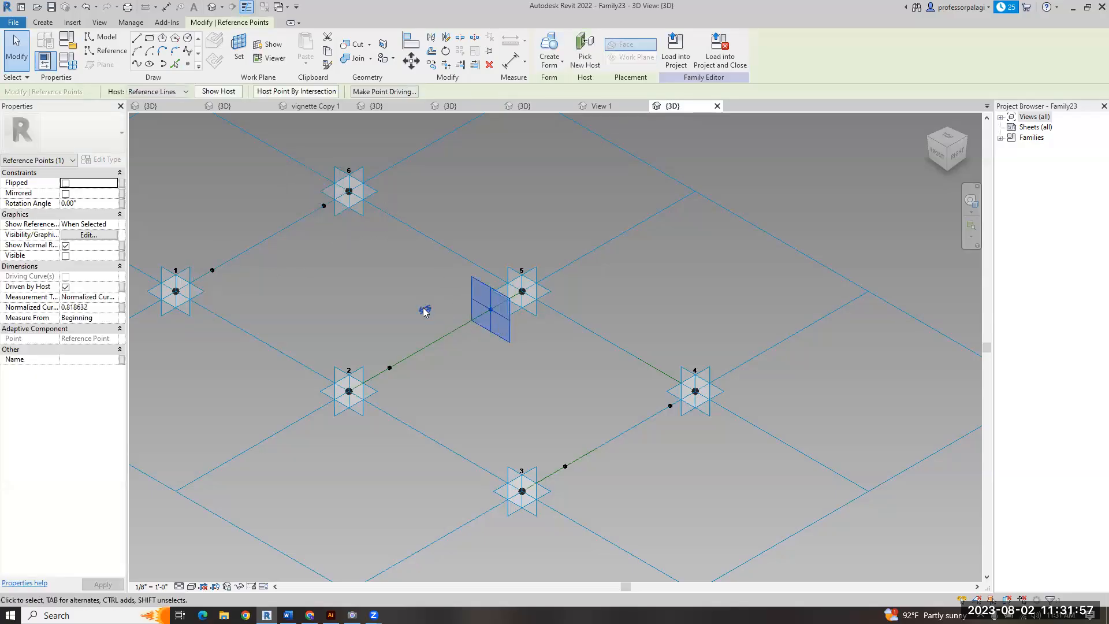
pyautogui.moveTo(355, 328); pyautogui.dragTo(409, 402)
pyautogui.moveTo(543, 431); pyautogui.dragTo(591, 491)
pyautogui.moveTo(619, 389); pyautogui.dragTo(683, 442)
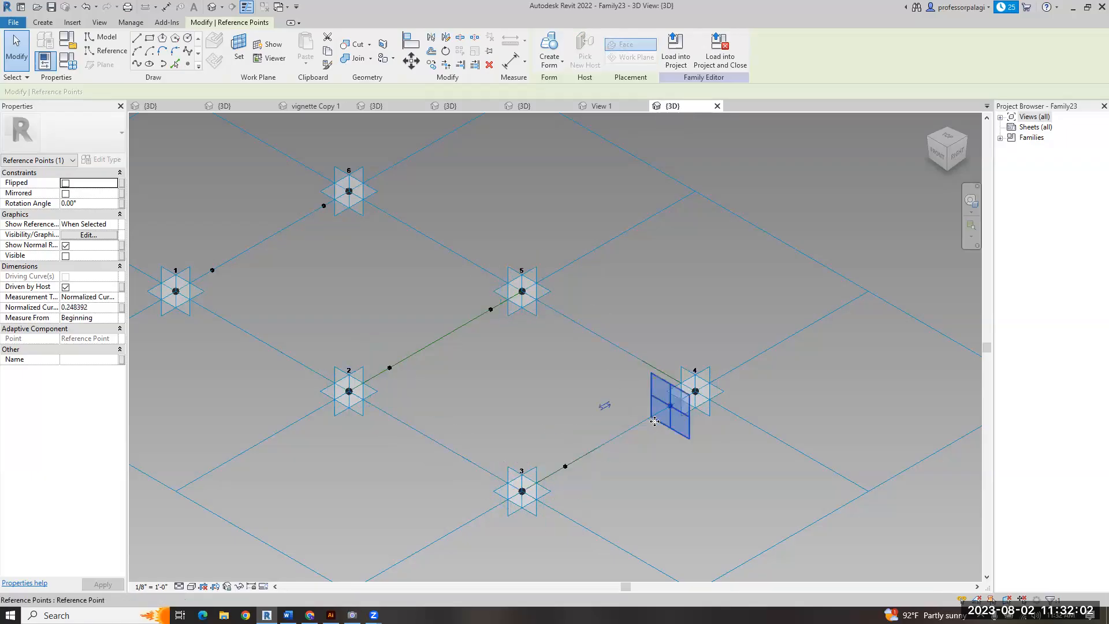
pyautogui.click(569, 409)
# - Filter the selection of the whole pattern to reference points only and set their measurement type to Segment Length
pyautogui.scroll(-3, 569, 402)
pyautogui.moveTo(256, 172); pyautogui.dragTo(725, 503)
pyautogui.click(611, 56)
pyautogui.click(459, 244)
pyautogui.click(452, 233)
pyautogui.click(451, 243)
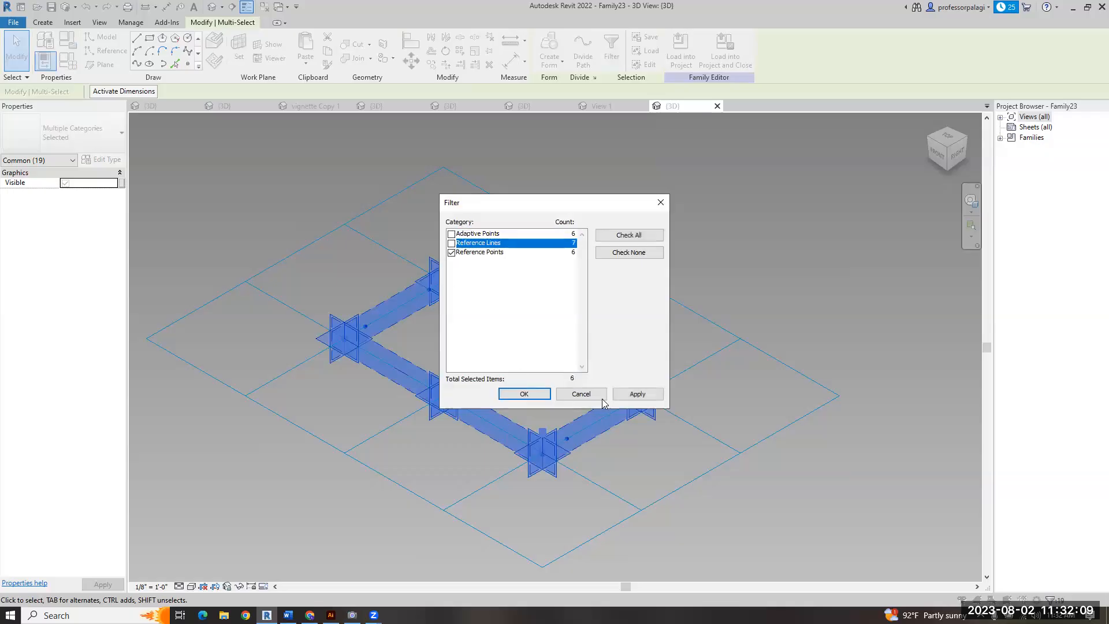
pyautogui.click(635, 393)
pyautogui.click(527, 394)
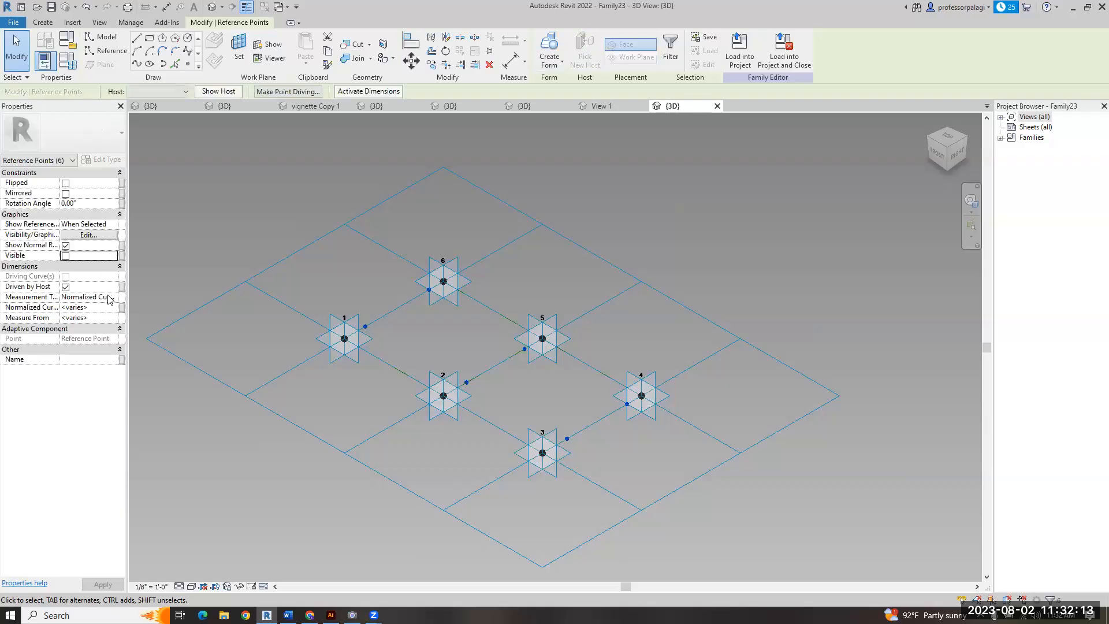
pyautogui.click(112, 296)
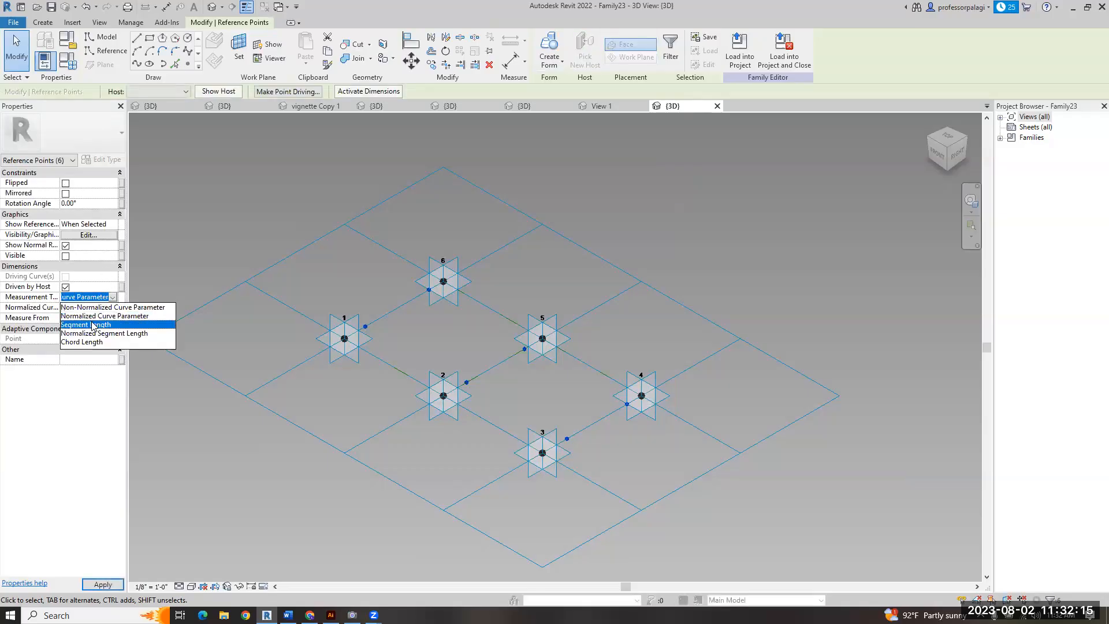
pyautogui.click(96, 318)
pyautogui.click(104, 308)
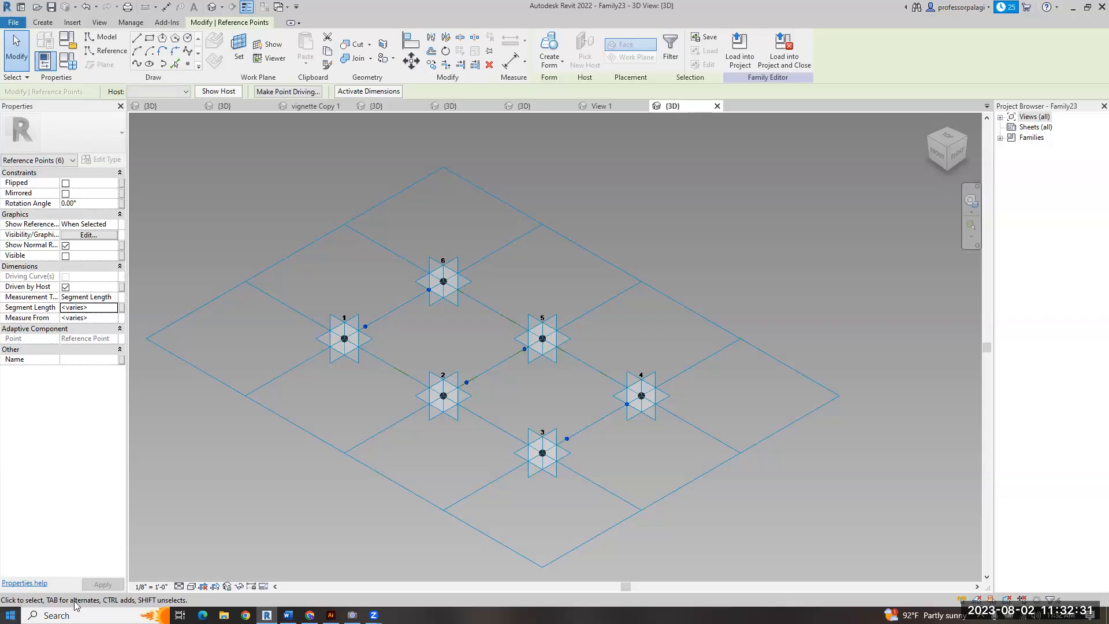
# - Switch to the Camera app to examine the hand-drawn sketch of the column and cable structure, then return to Revit
pyautogui.click(352, 614)
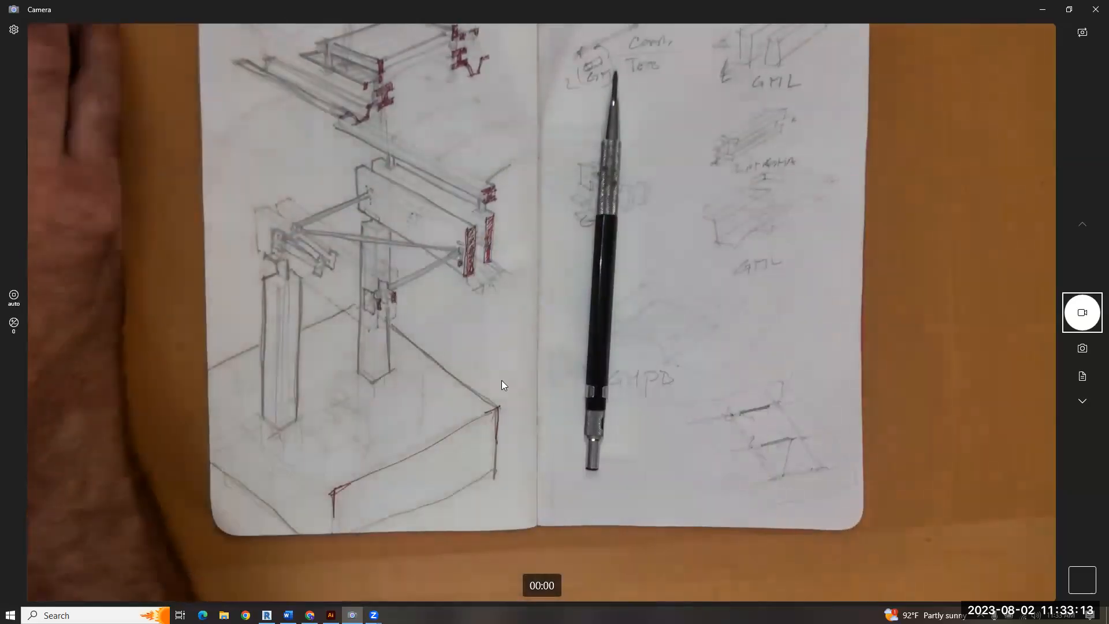
pyautogui.moveTo(310, 615)
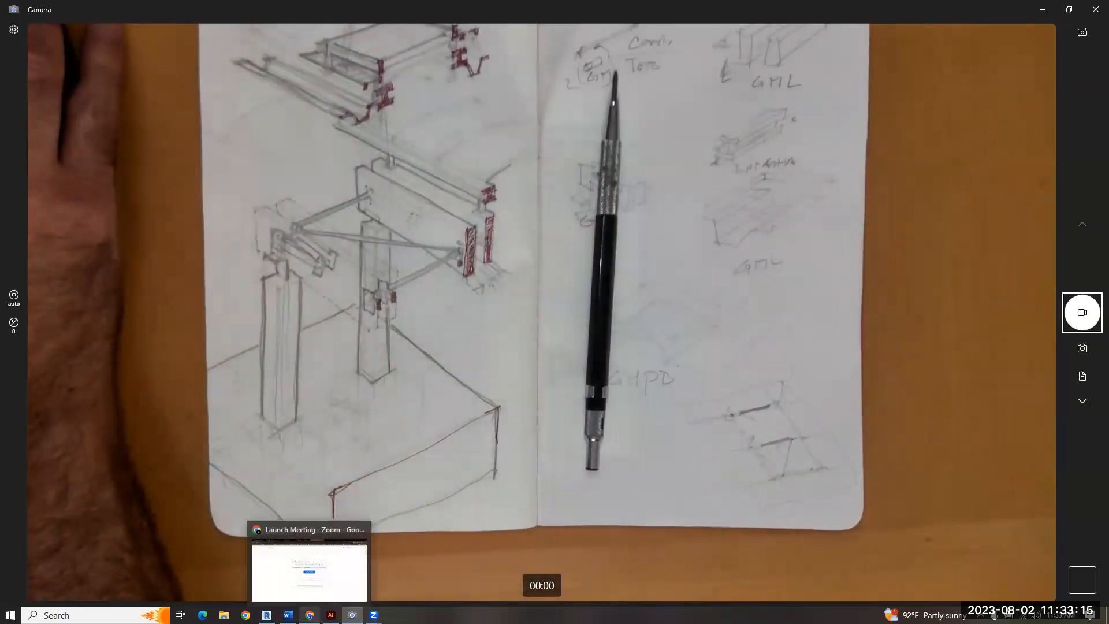
pyautogui.click(267, 615)
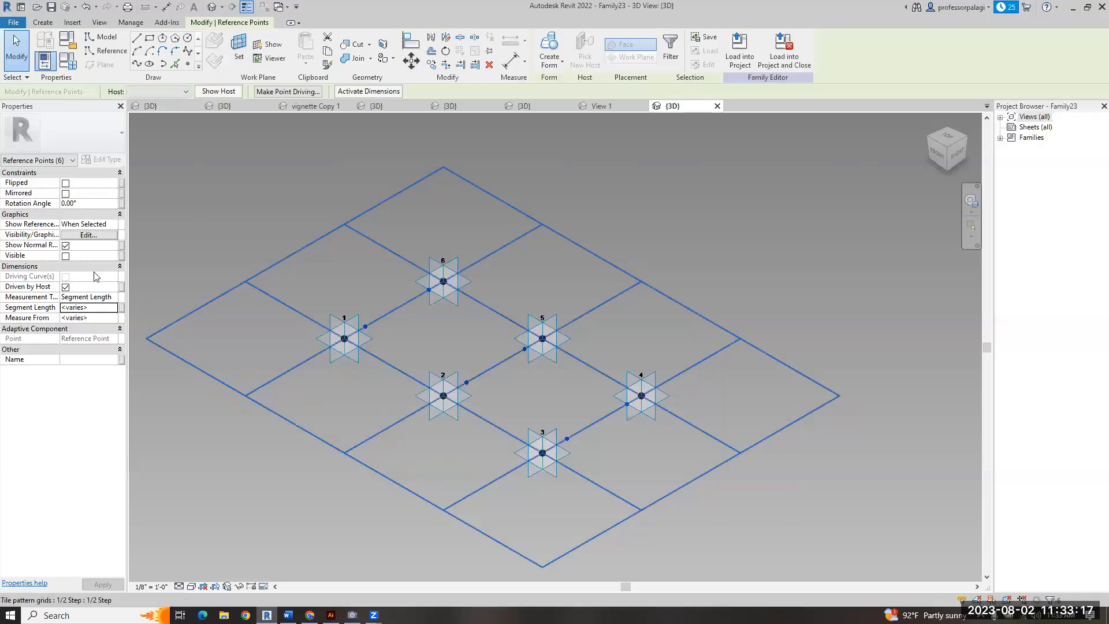
# - Set the segment length of the six selected reference points to 1' 4" and clear the selection
pyautogui.click(92, 307)
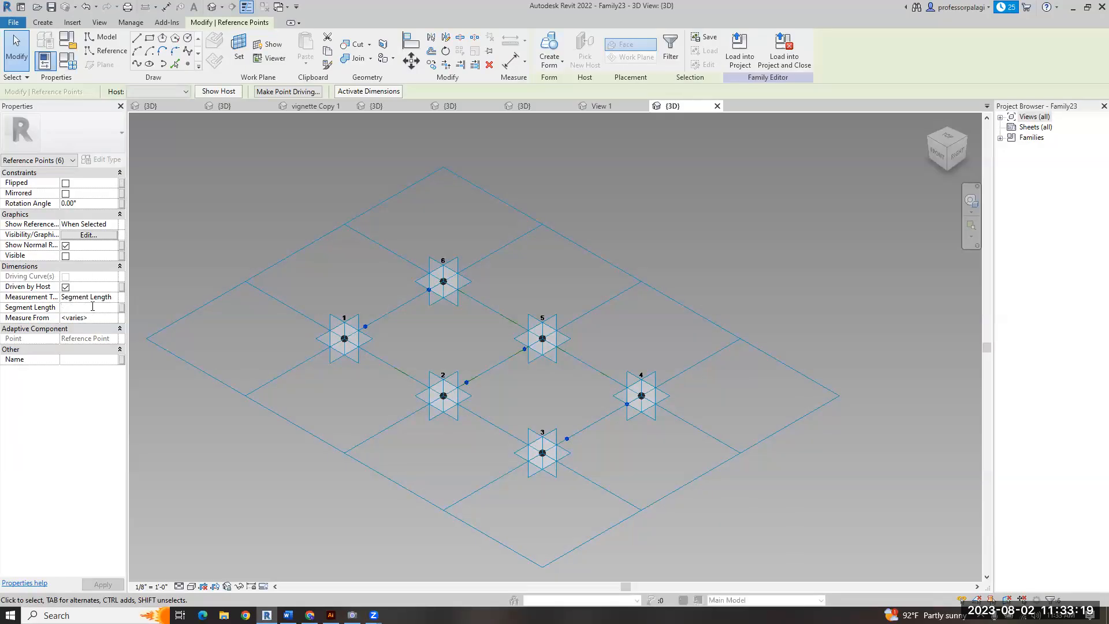
pyautogui.write('16')
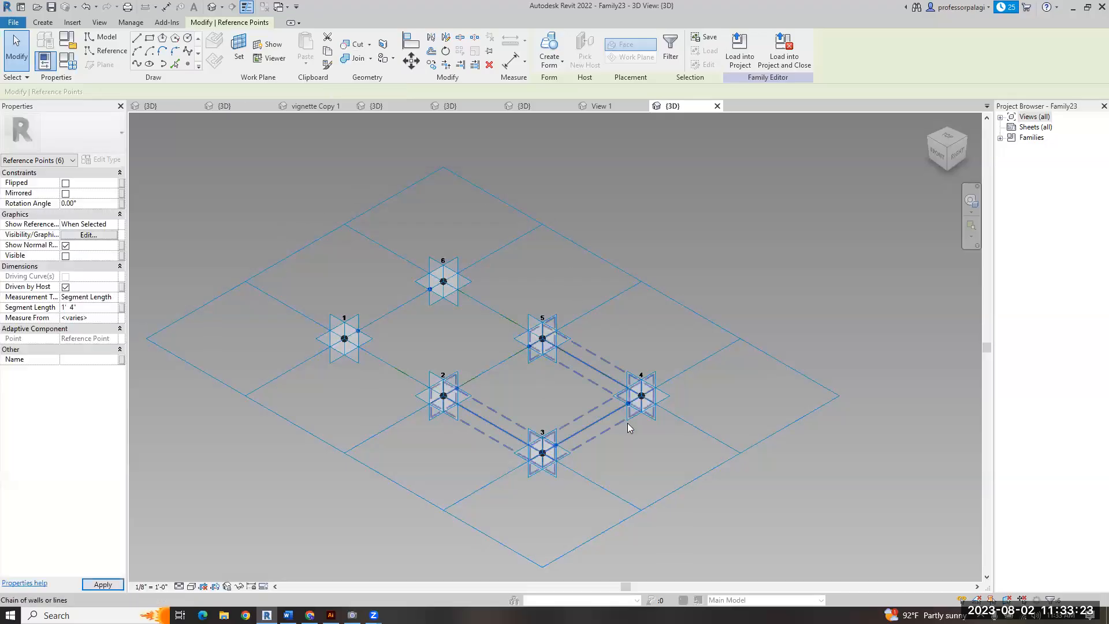
pyautogui.scroll(3, 612, 364)
pyautogui.click(640, 336)
pyautogui.scroll(-2, 640, 336)
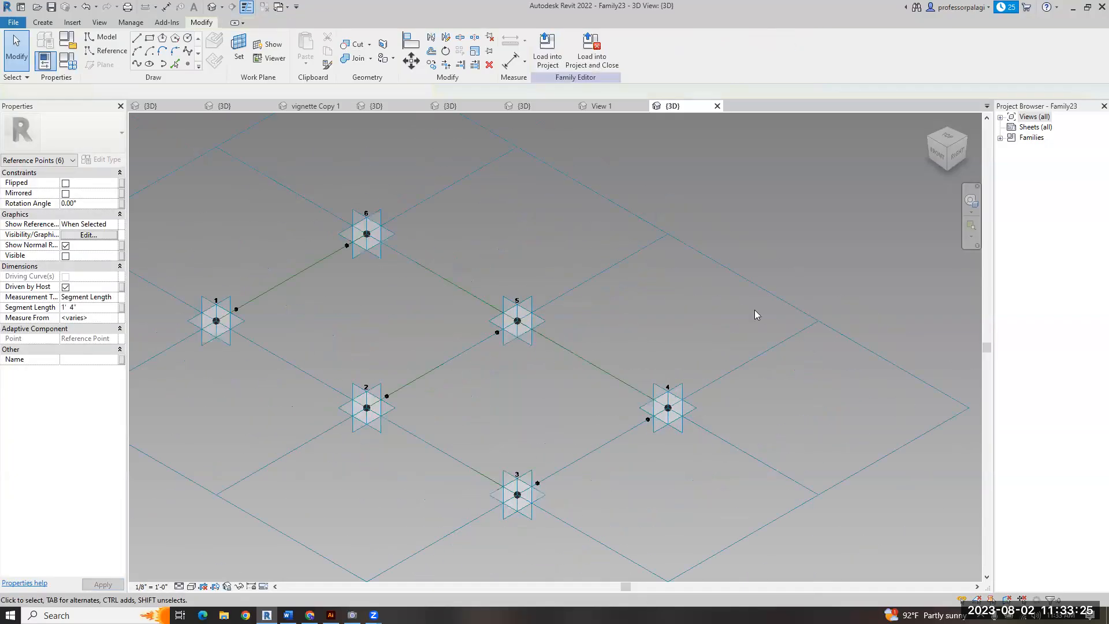
pyautogui.click(617, 105)
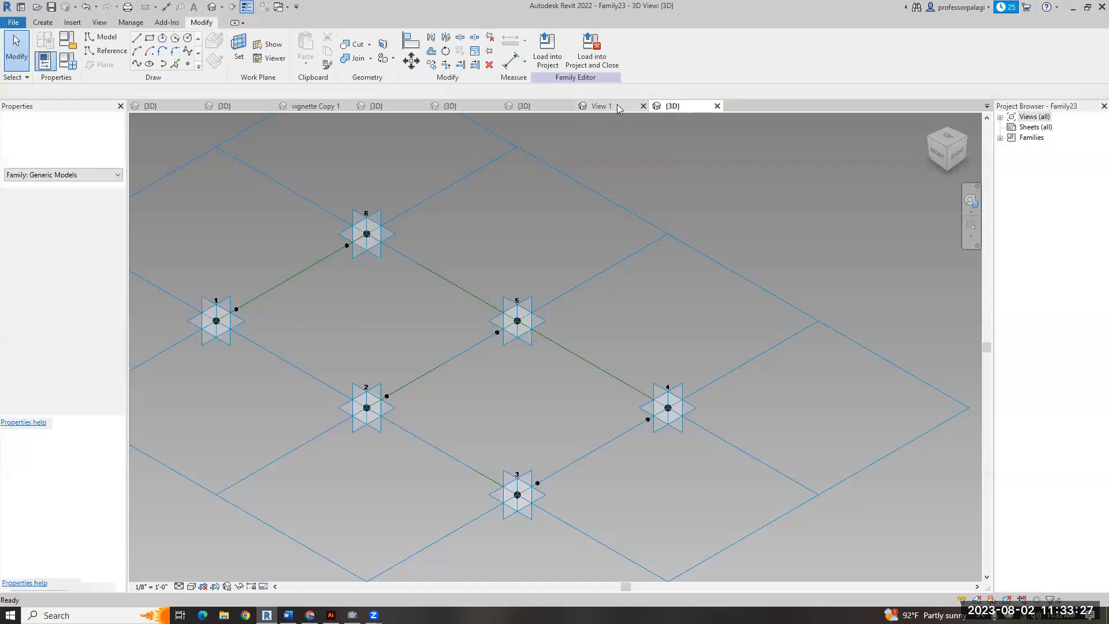
pyautogui.click(526, 106)
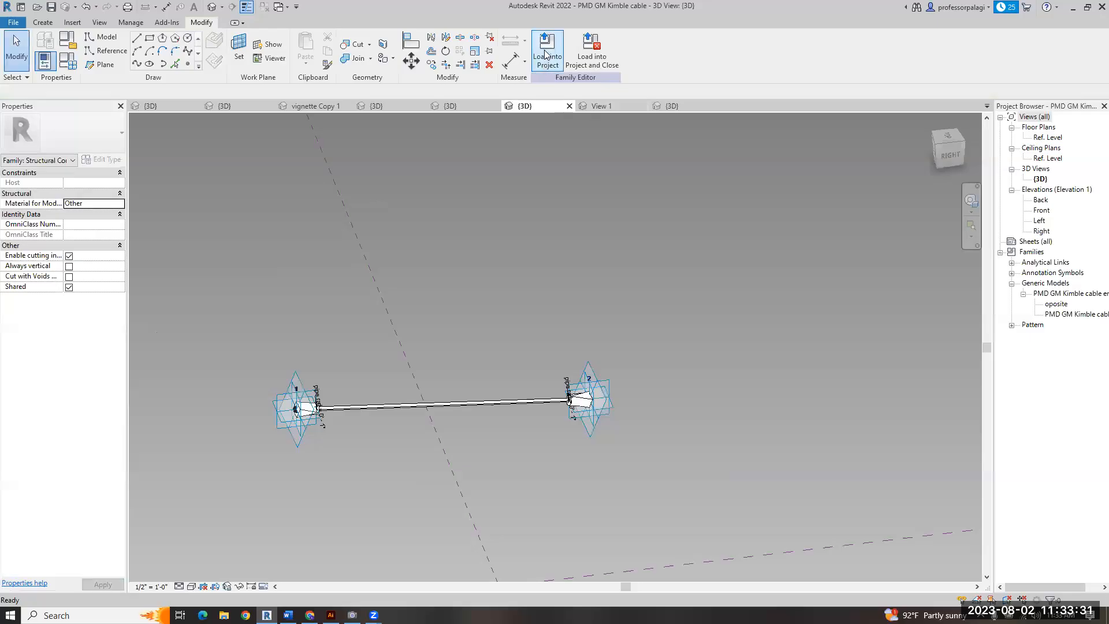
pyautogui.click(673, 106)
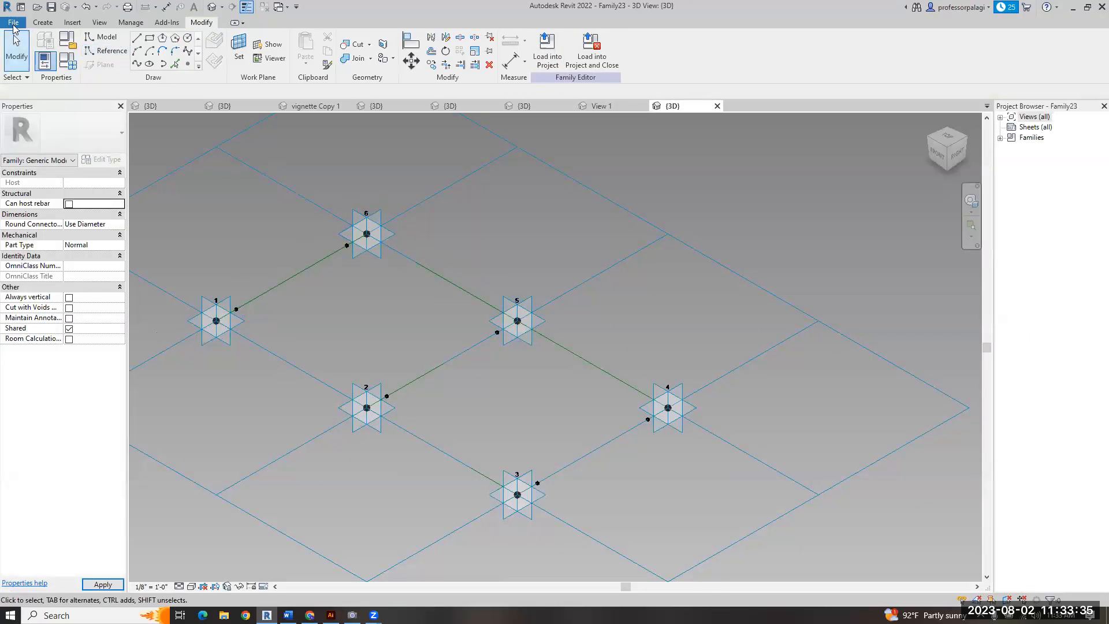
# - Save the pattern-based family in the Piano Kimble folder as PMD PB Kimble roof xbrace
pyautogui.hotkey('alt', 'f')
pyautogui.moveTo(45, 165)
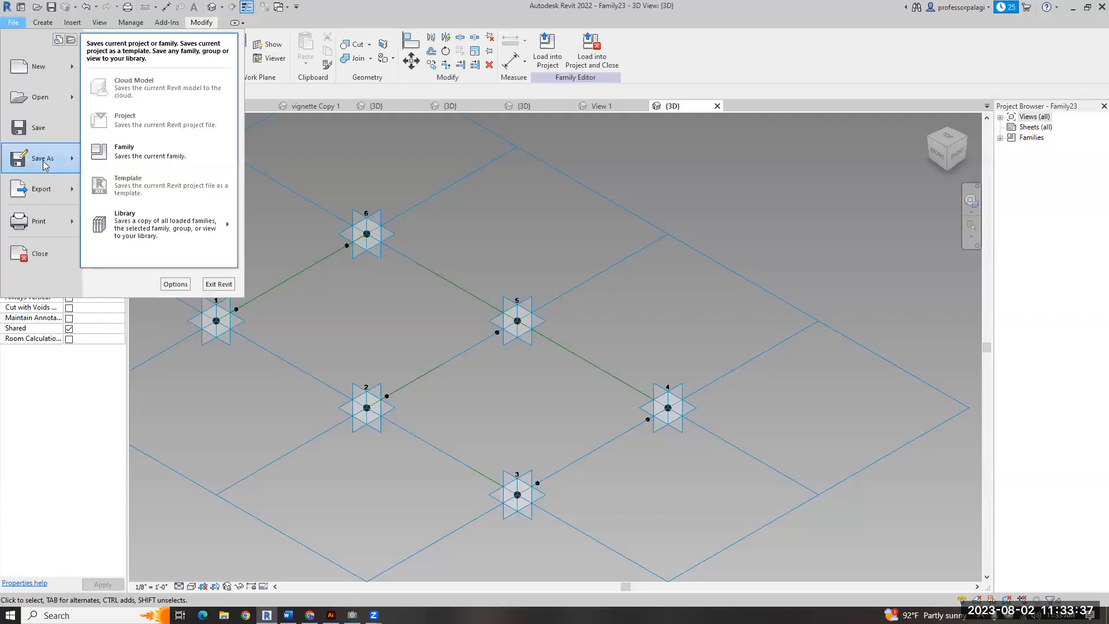
pyautogui.click(147, 154)
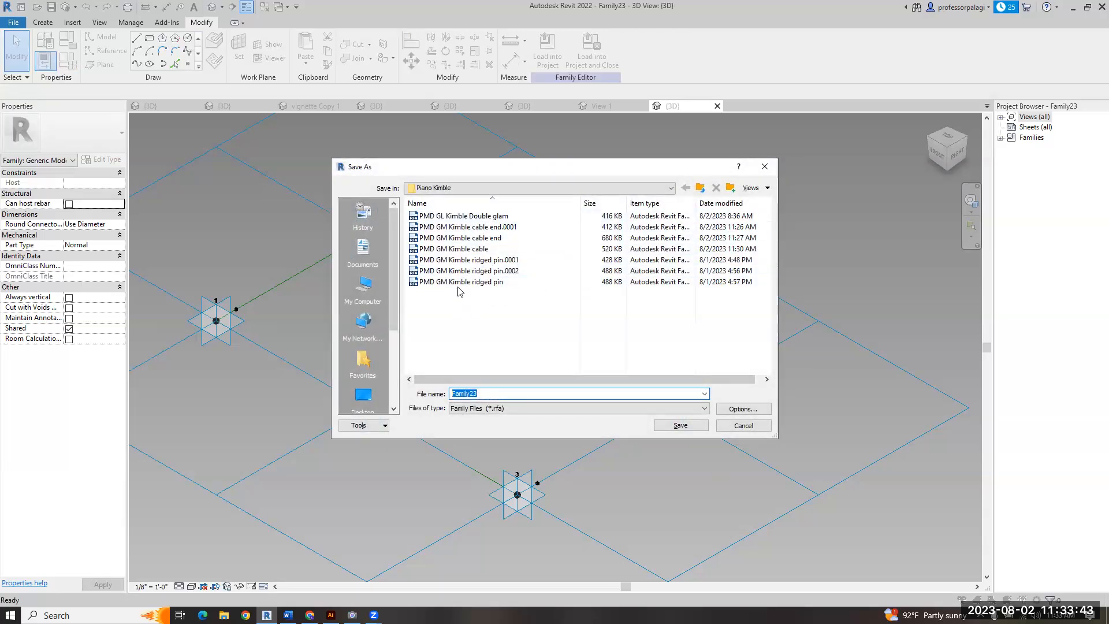
pyautogui.click(459, 282)
pyautogui.click(474, 394)
pyautogui.click(472, 394)
pyautogui.press('BackSpace')
pyautogui.write('pB Kimble ridged pin.rfa')
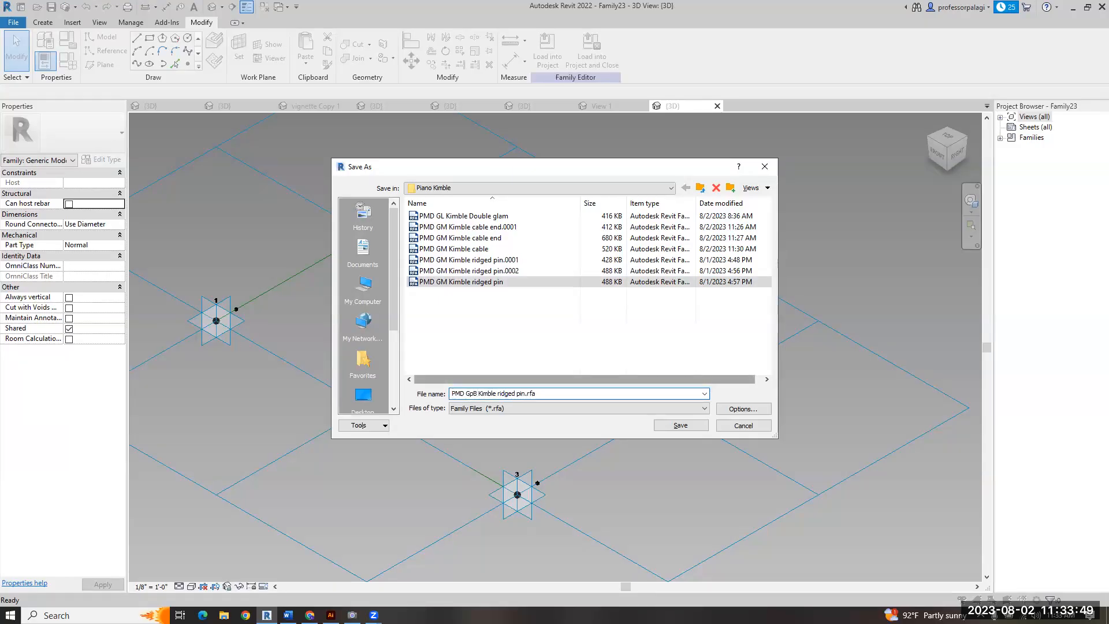
pyautogui.press('BackSpace')
pyautogui.press('BackSpace')
pyautogui.press('BackSpace')
pyautogui.write('P')
pyautogui.click(465, 393)
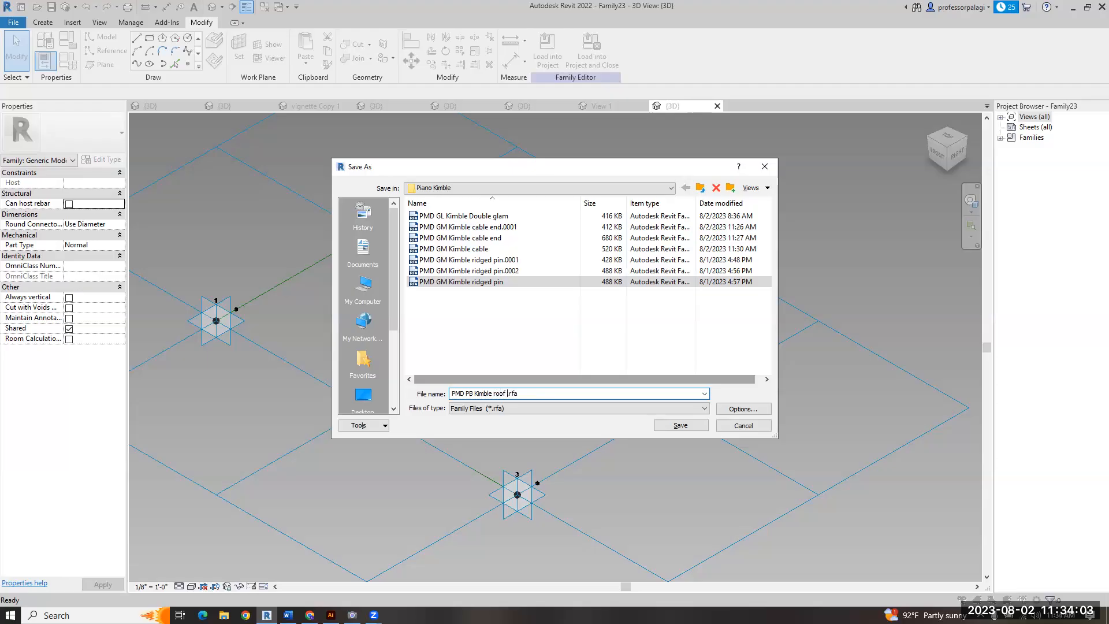
pyautogui.write('e')
pyautogui.press('Return')
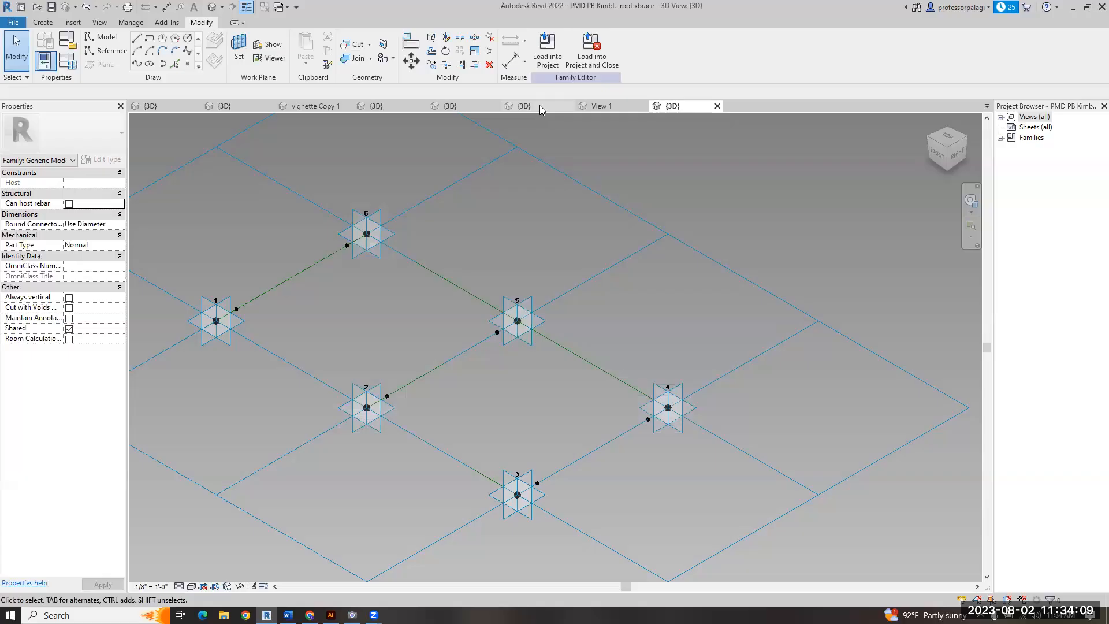
# - Load the PMD GM Kimble cable family into PMD PB Kimble roof xbrace.rfa
pyautogui.click(541, 109)
pyautogui.click(547, 52)
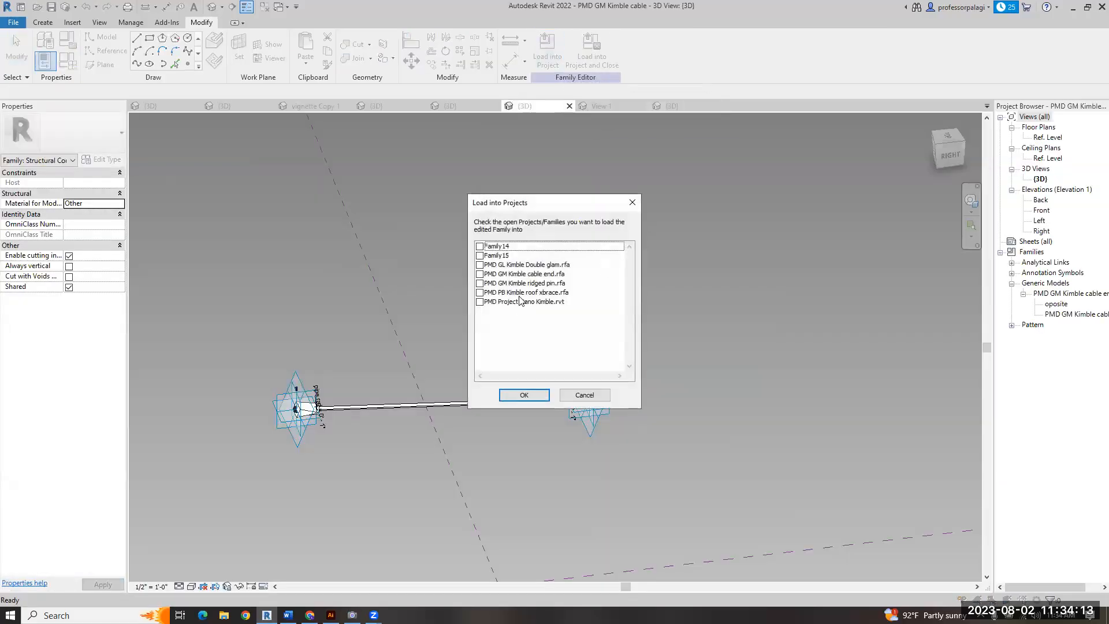
pyautogui.click(480, 293)
pyautogui.click(521, 395)
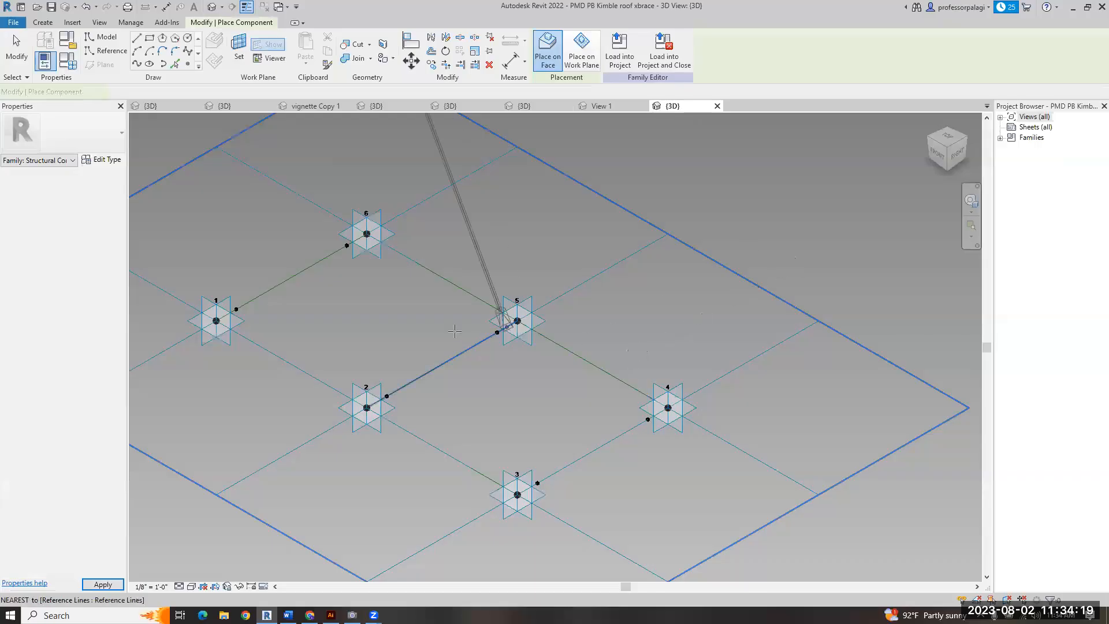
# - Place cables between the offset points beside adaptive points 1 and 6, 1 and 5, and 5 and 3
pyautogui.click(232, 302)
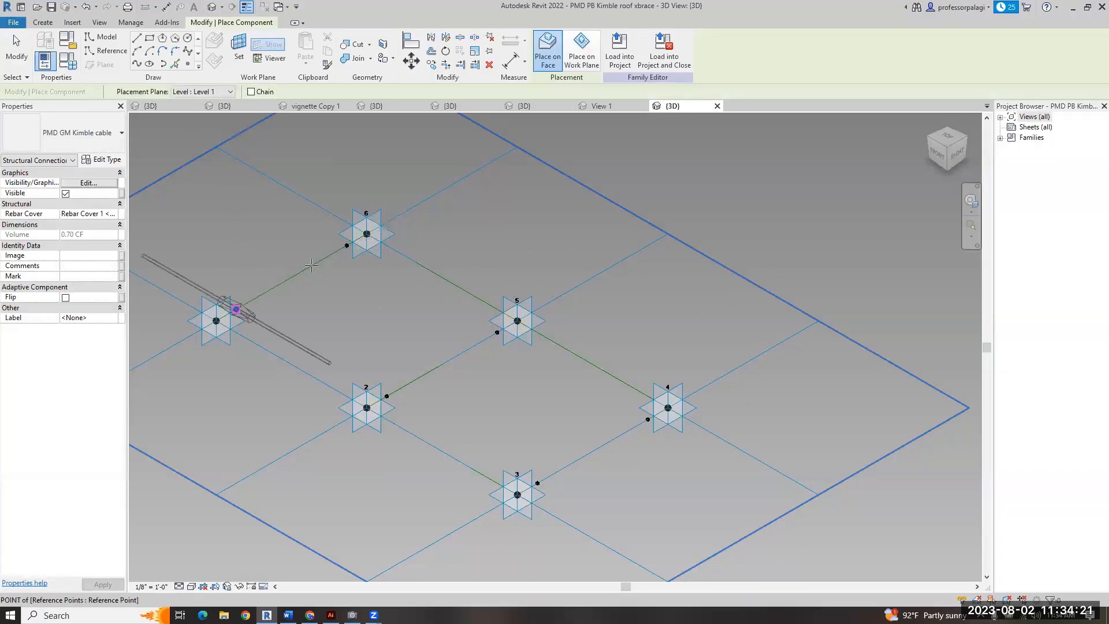
pyautogui.click(347, 245)
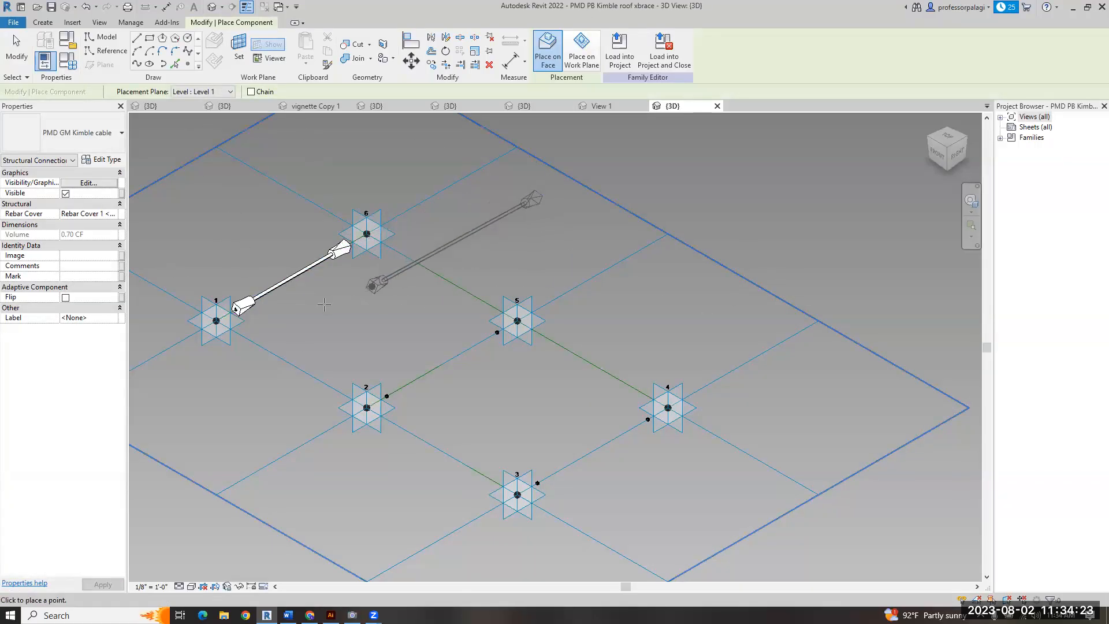
pyautogui.scroll(3, 234, 311)
pyautogui.click(231, 287)
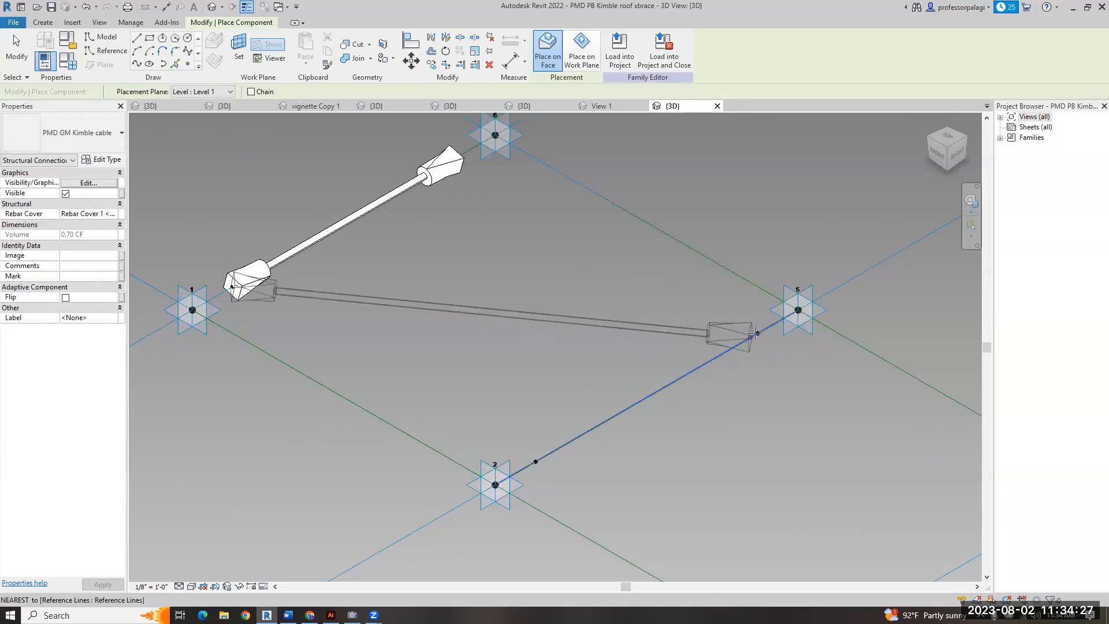
pyautogui.click(757, 334)
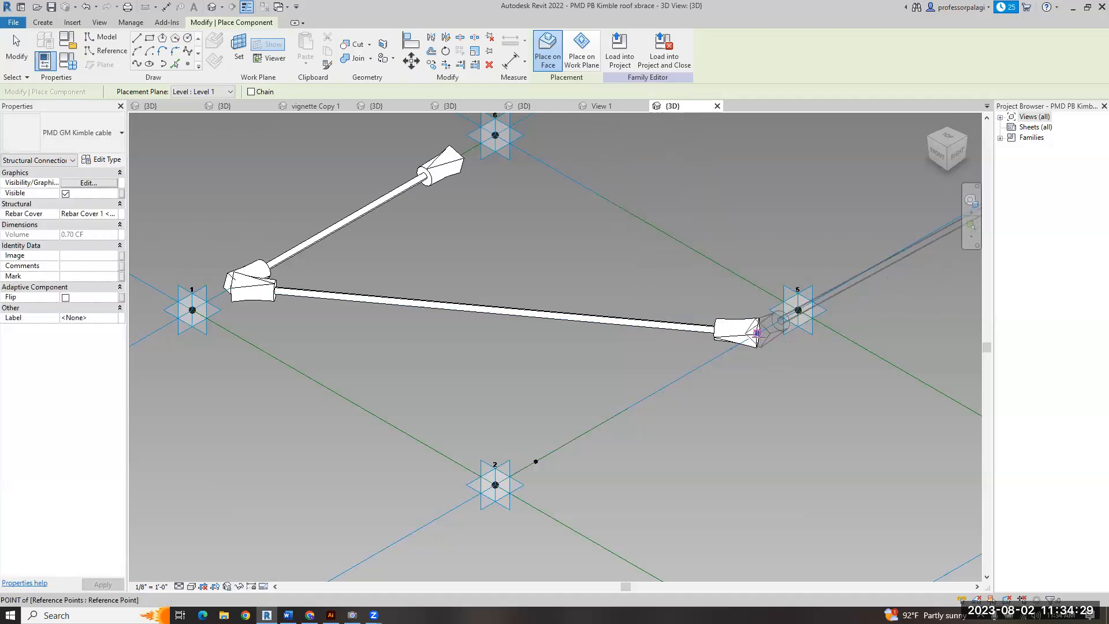
pyautogui.scroll(-1, 737, 395)
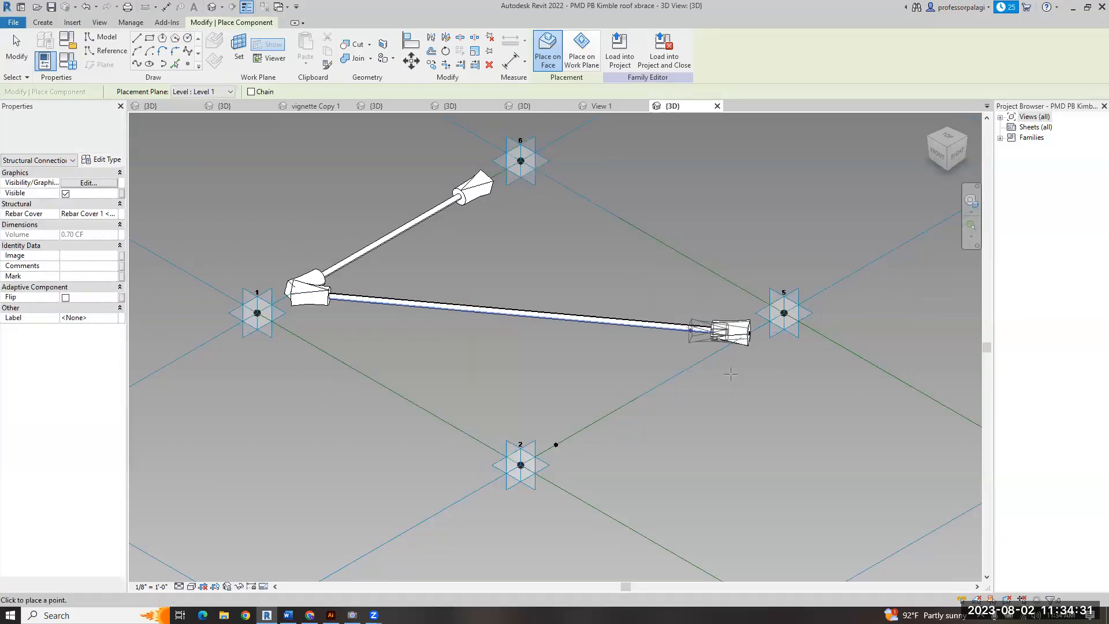
pyautogui.scroll(-3, 729, 374)
pyautogui.click(753, 455)
pyautogui.scroll(4, 737, 392)
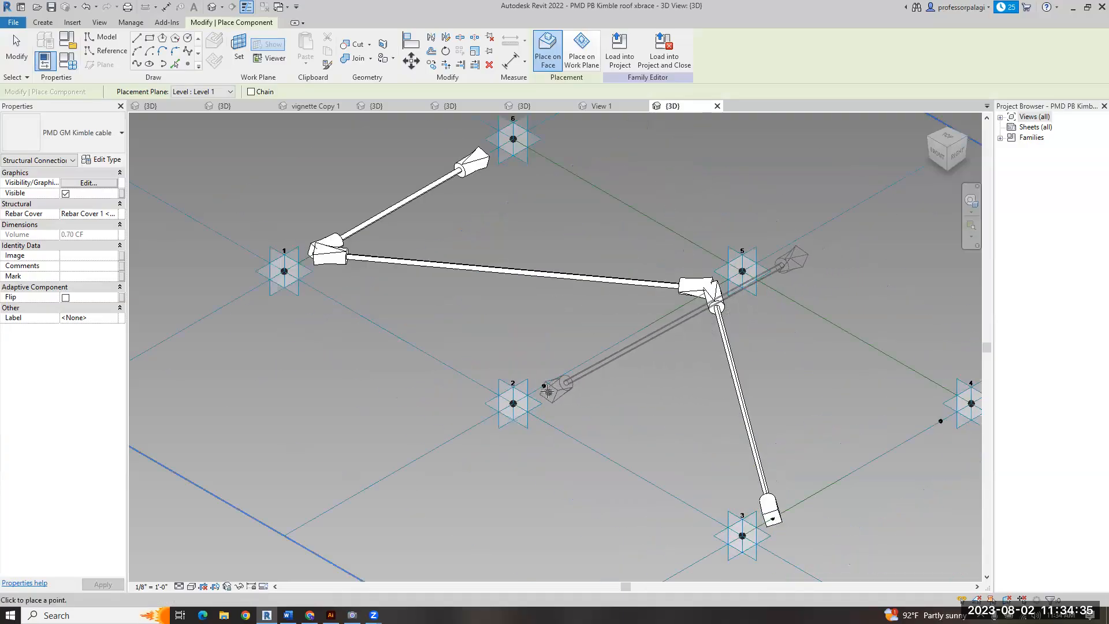
# - Try to place a cable between the offset points beside adaptive points 2 and 5
pyautogui.click(544, 385)
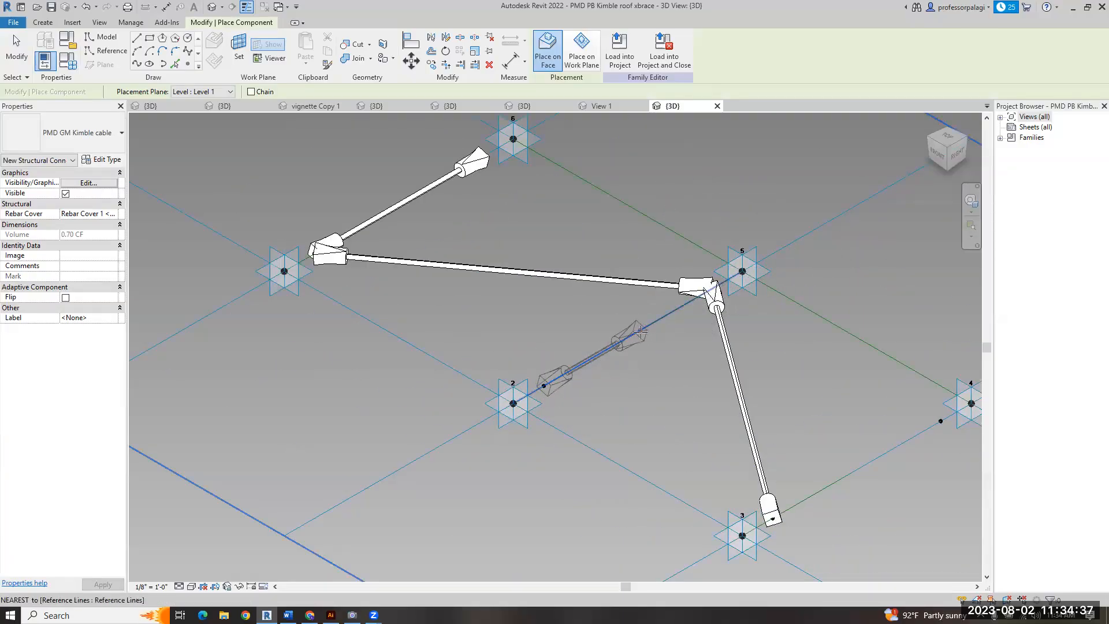
pyautogui.press('Escape')
pyautogui.press('Escape')
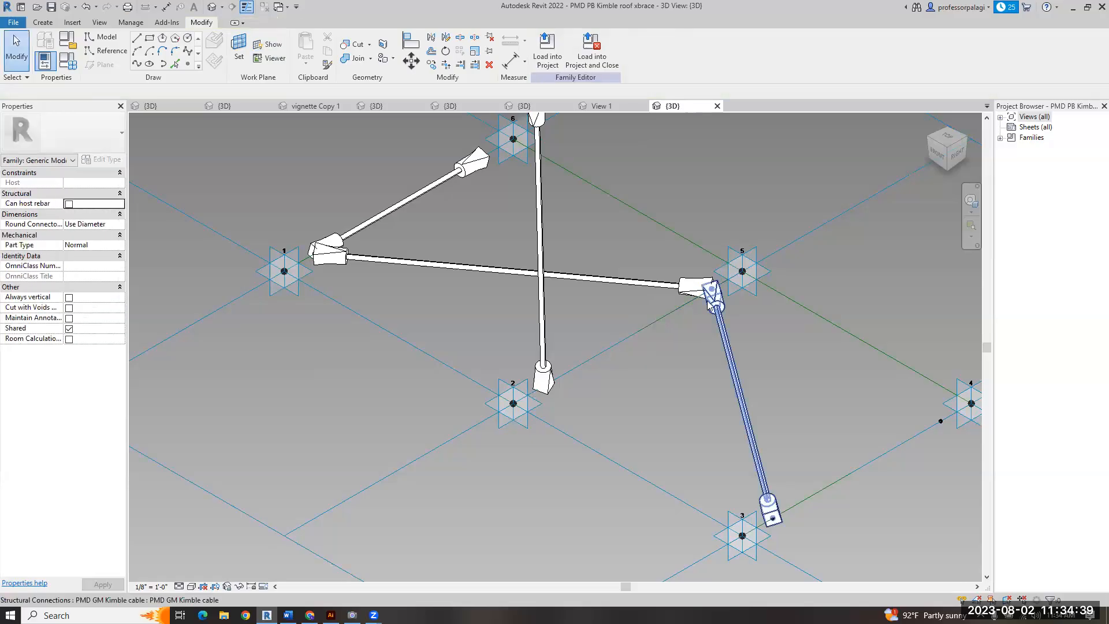
# - Temporarily hide the two diagonal cables and delete the misplaced cable that starts beside adaptive point 2
pyautogui.click(670, 285)
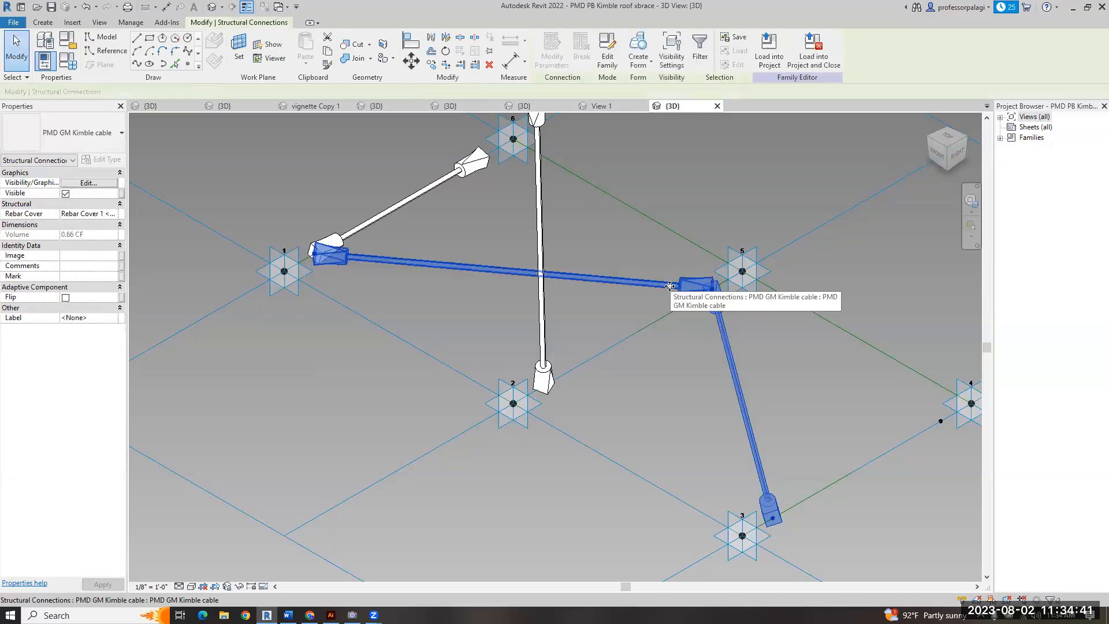
pyautogui.press('h')
pyautogui.press('h')
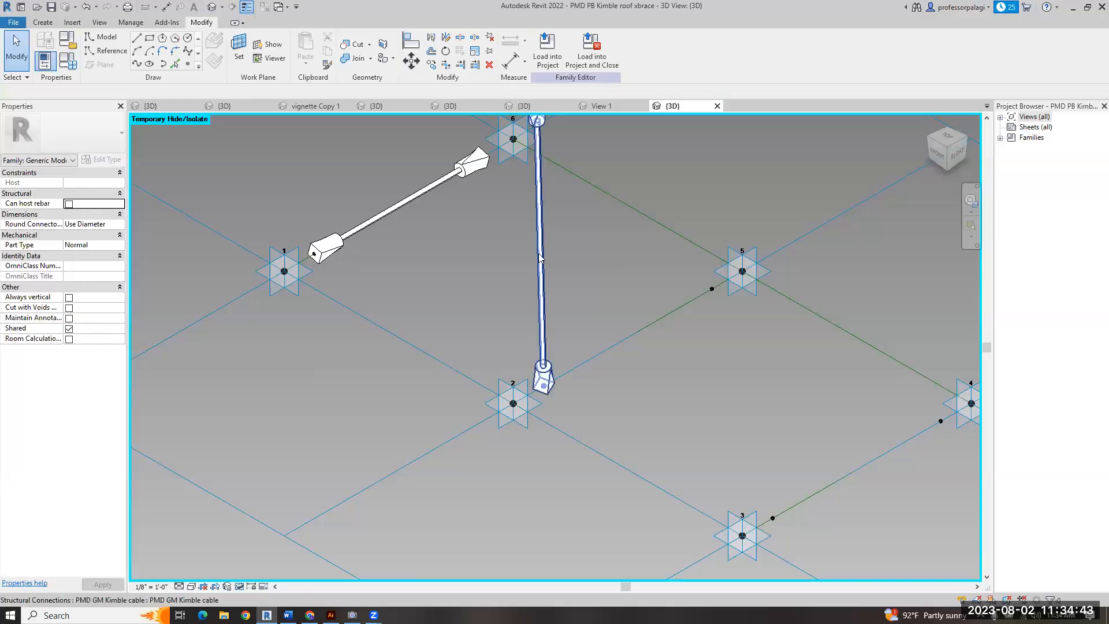
# - Place a PMD GM Kimble cable between the offset points beside adaptive points 2 and 5, and restore the hidden cables
pyautogui.click(999, 137)
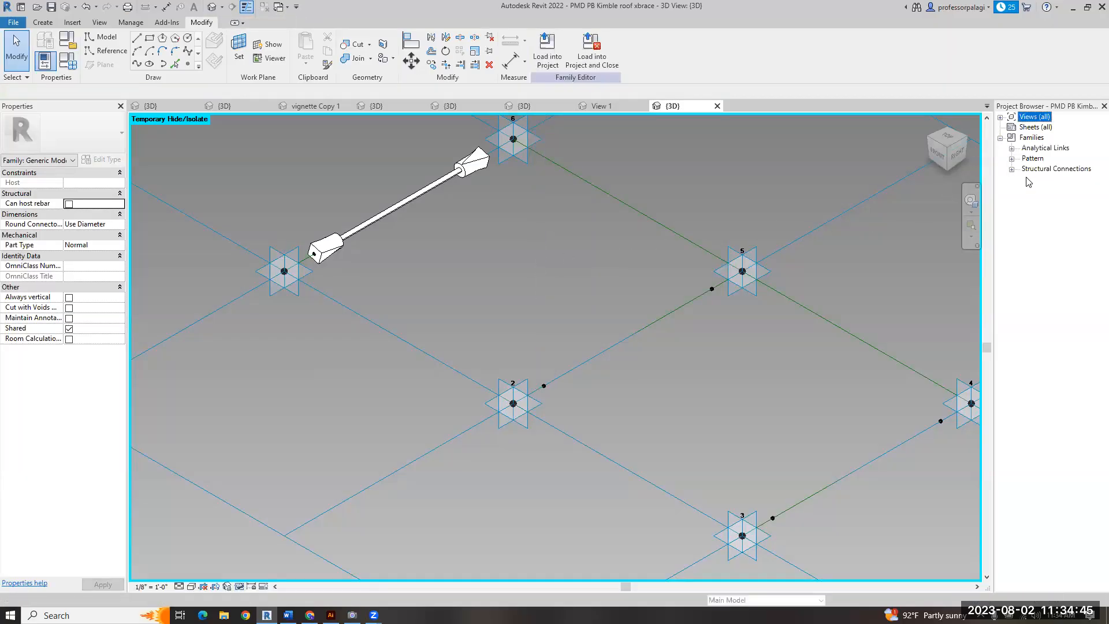
pyautogui.click(1011, 169)
pyautogui.click(1023, 179)
pyautogui.click(1074, 190)
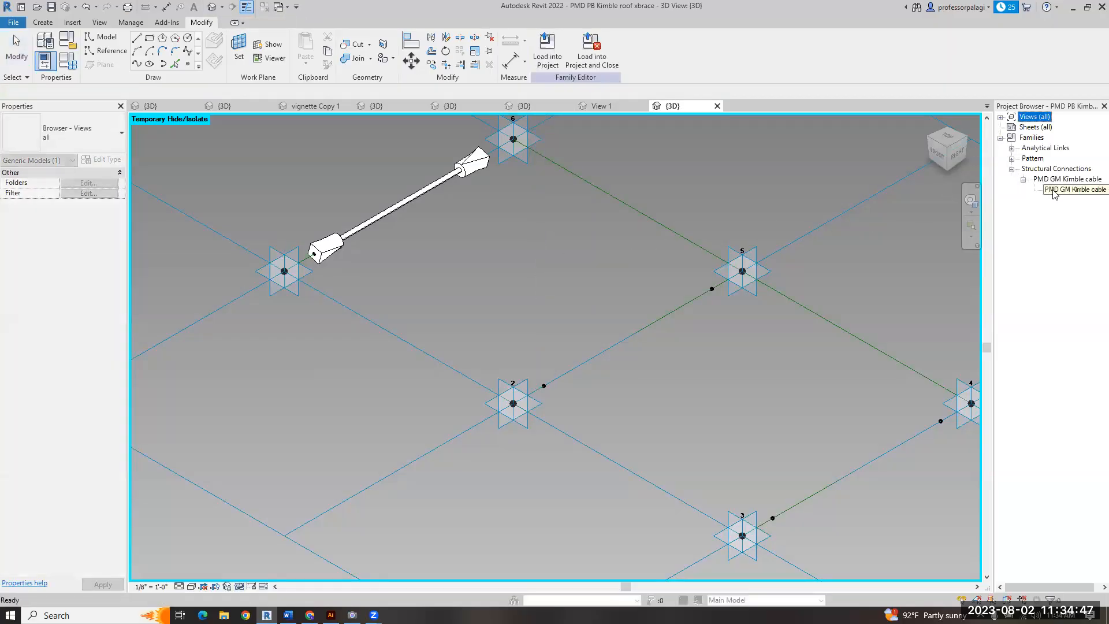
pyautogui.moveTo(553, 393); pyautogui.dragTo(545, 387)
pyautogui.click(543, 386)
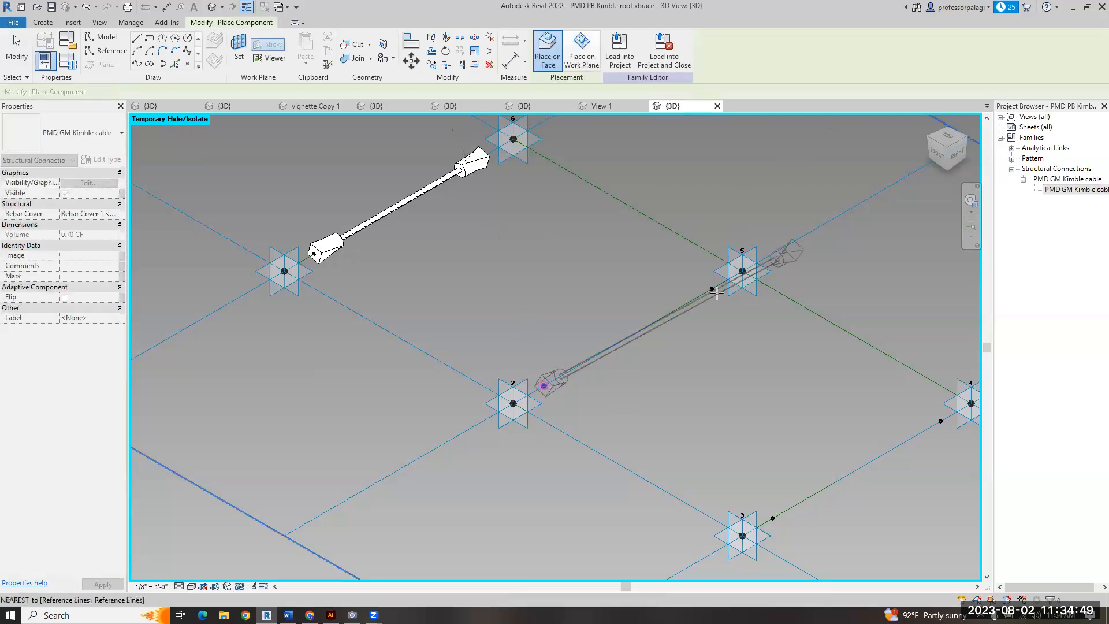
pyautogui.click(712, 288)
pyautogui.press('Escape')
pyautogui.press('Escape')
pyautogui.press('r')
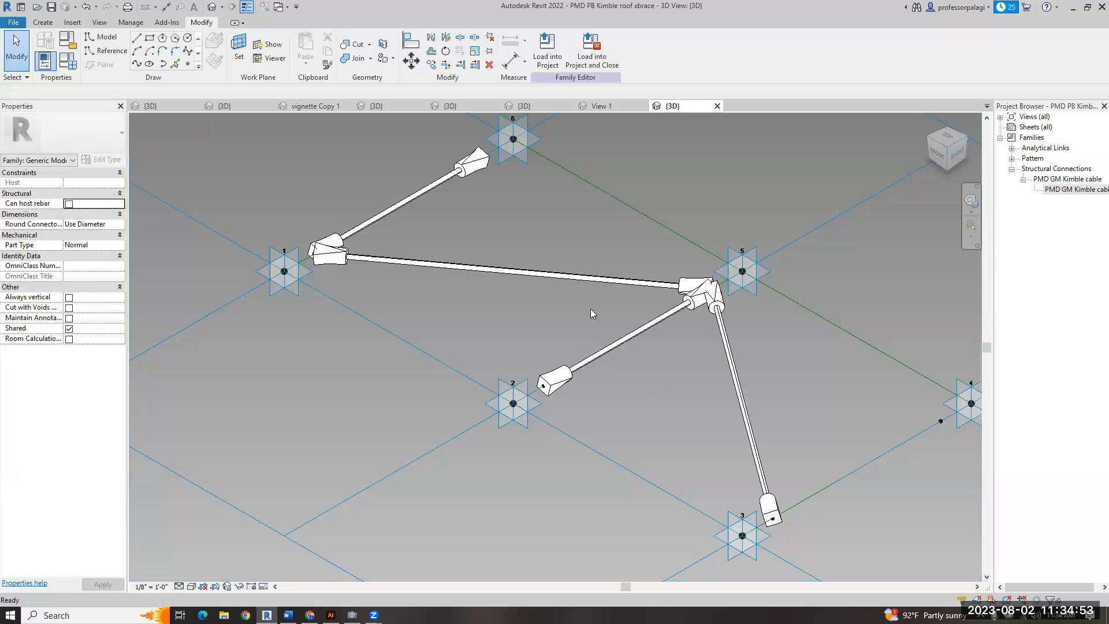
# - Set the pipe rad parameter of the PMD GM Kimble cable type to 2" and apply it
pyautogui.keyDown('shift'); pyautogui.moveTo(620, 396); pyautogui.dragTo(650, 343, button='middle'); pyautogui.keyUp('shift')
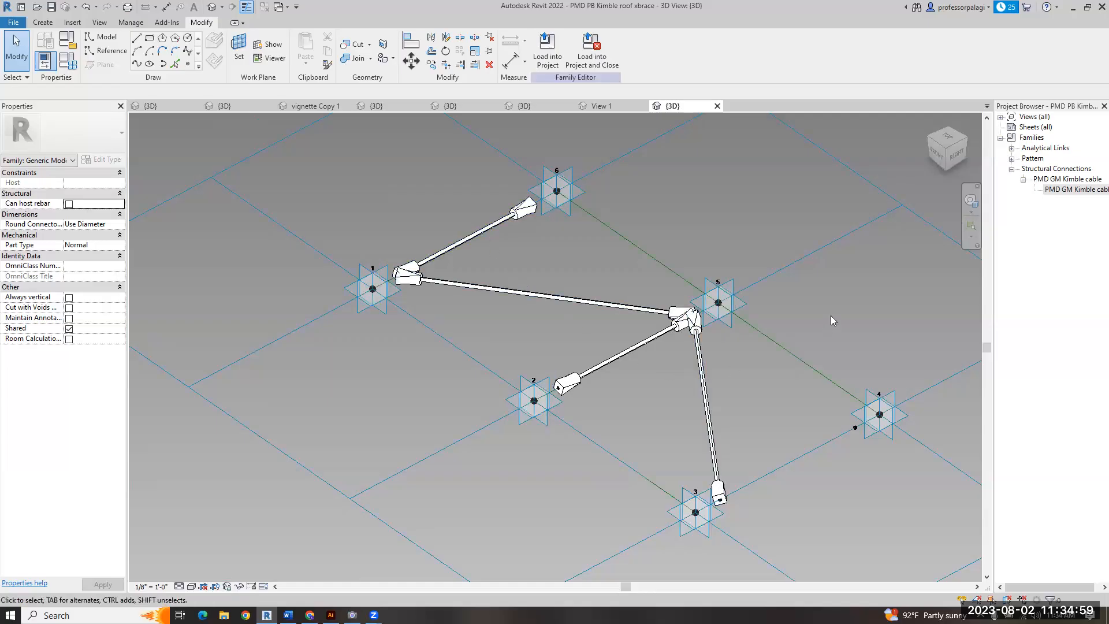
pyautogui.click(1065, 191)
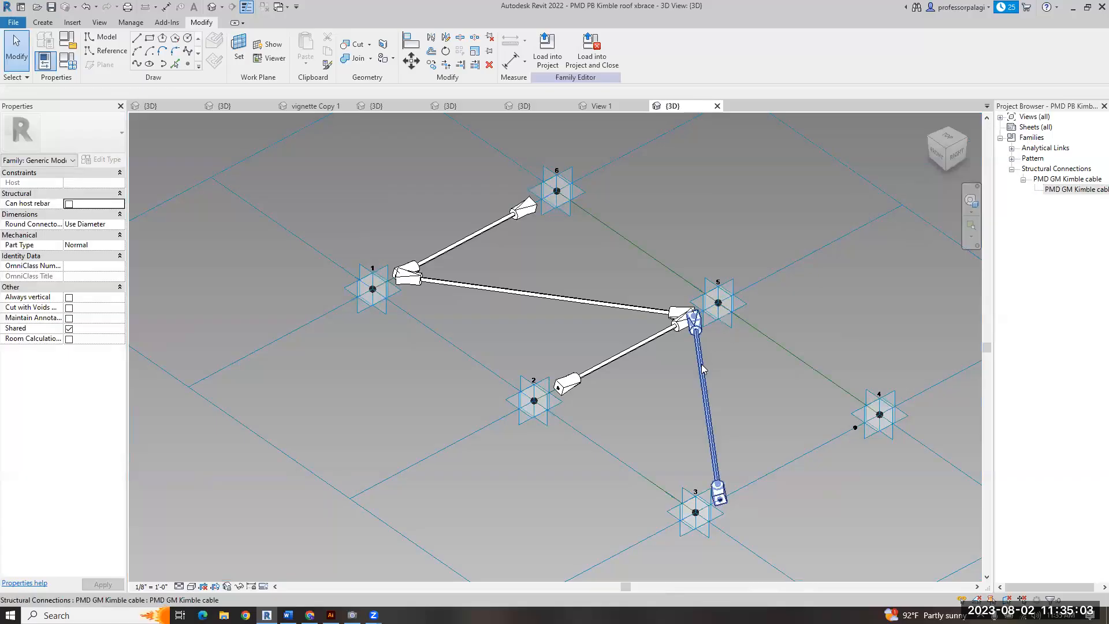
pyautogui.doubleClick(1071, 190)
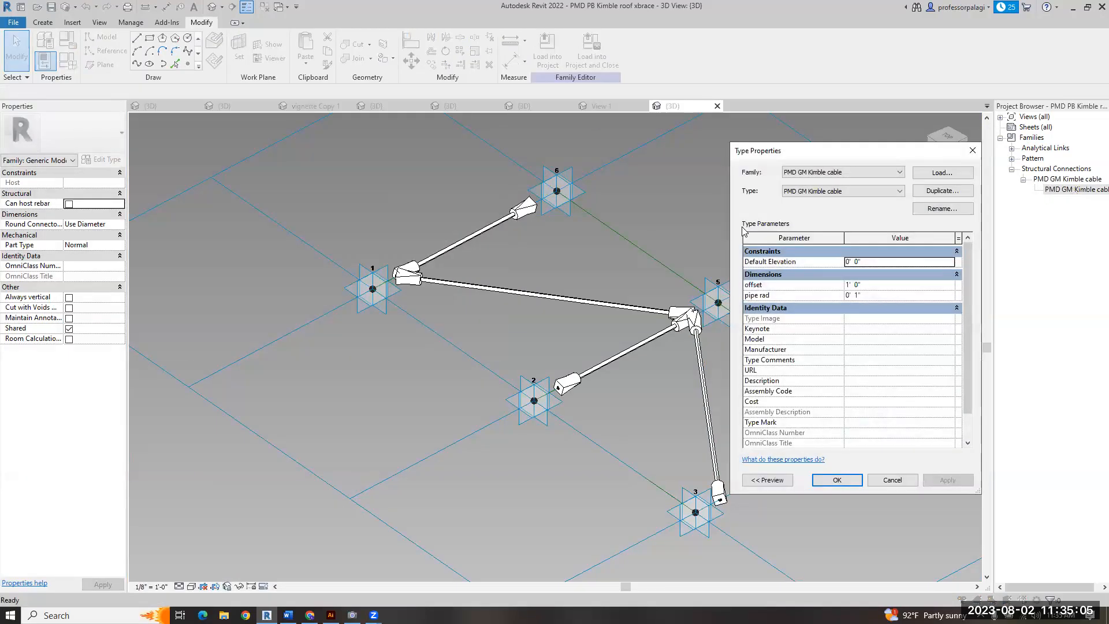
pyautogui.click(870, 295)
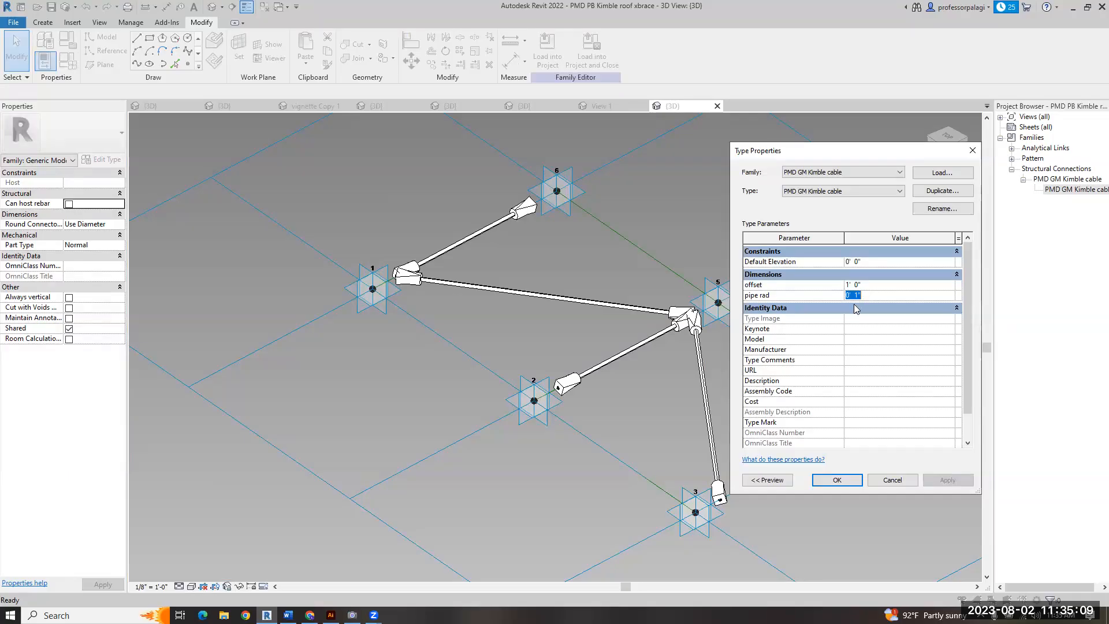
pyautogui.press('Return')
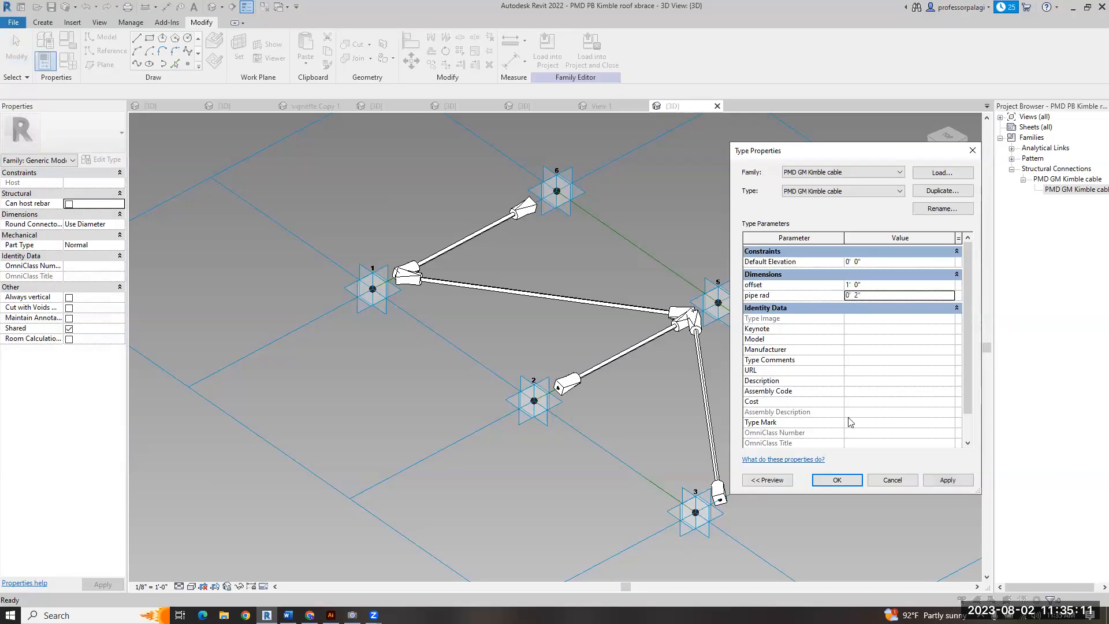
pyautogui.click(947, 479)
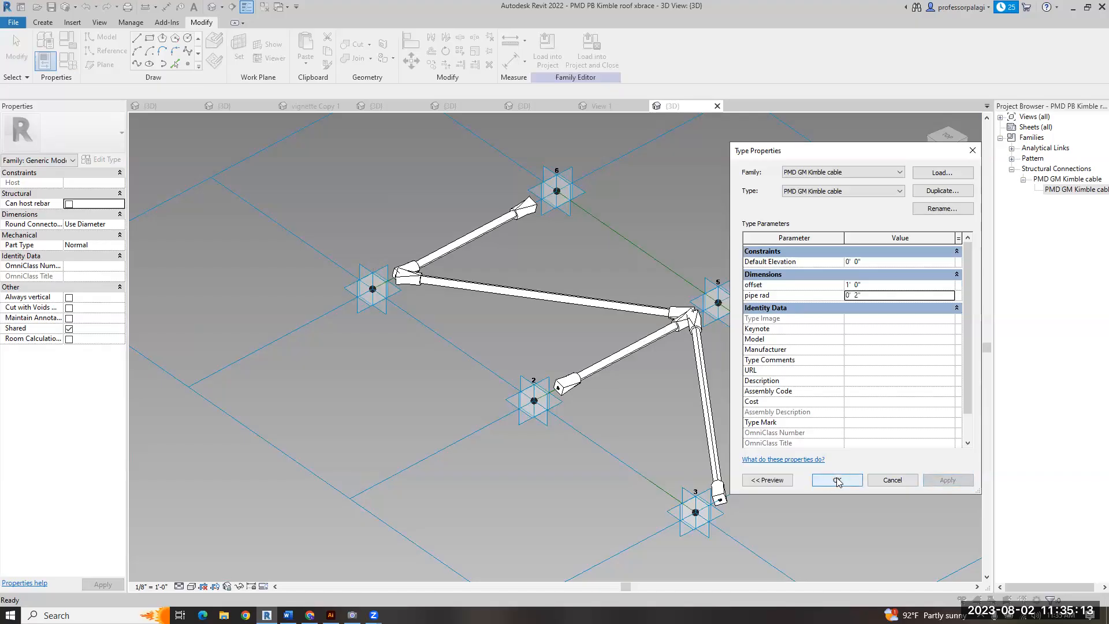
pyautogui.click(837, 480)
# - Rename the PMD GM Kimble cable type as compression
pyautogui.click(1066, 189)
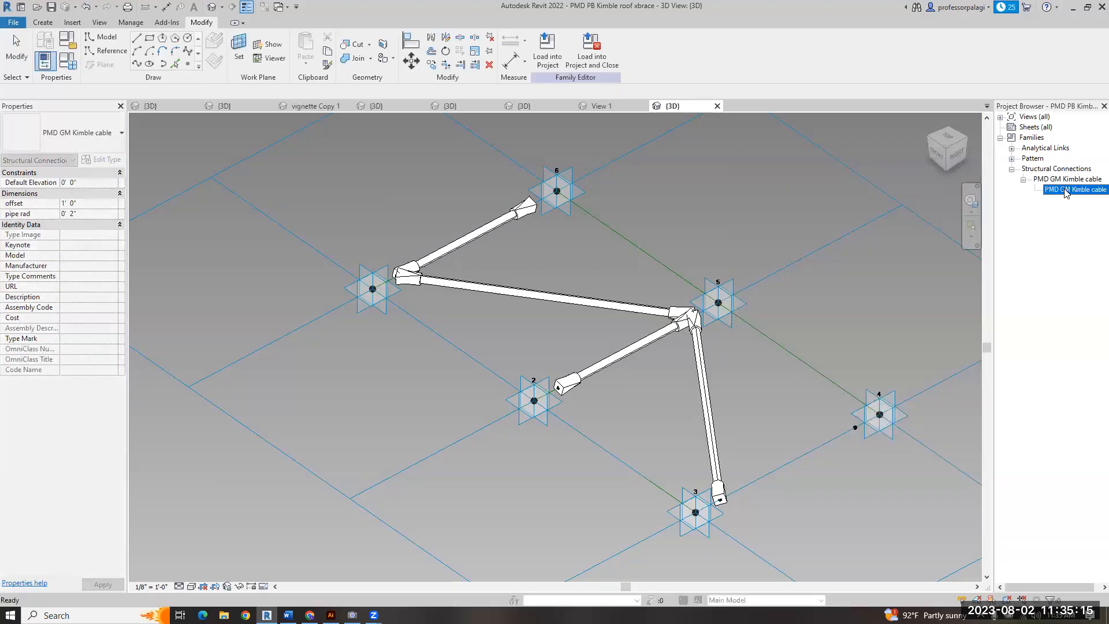
pyautogui.rightClick(1065, 189)
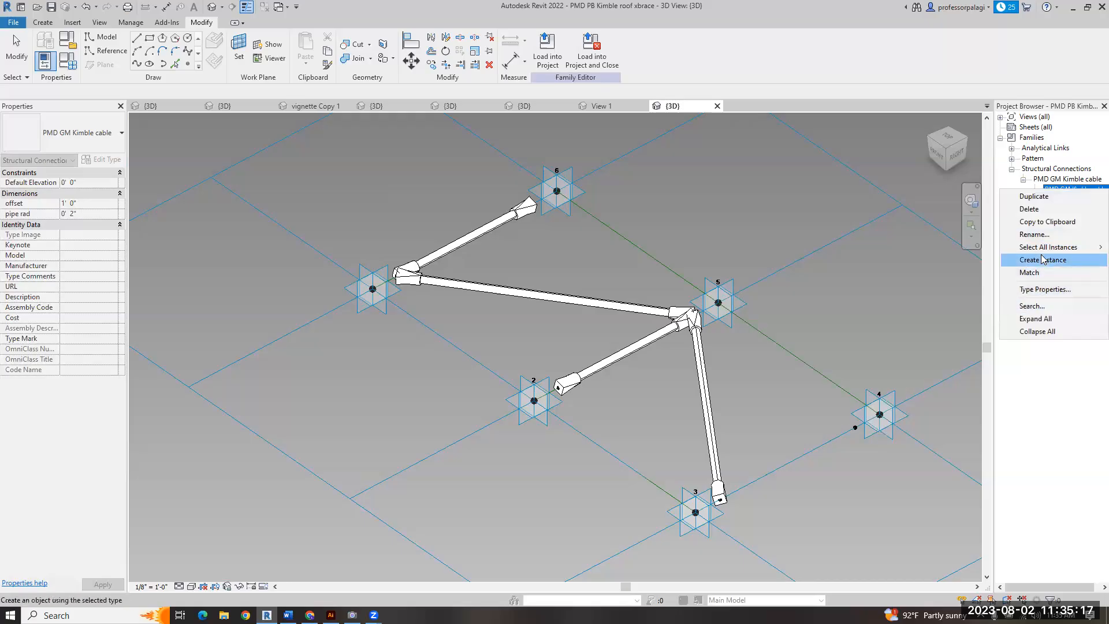
pyautogui.click(1036, 234)
pyautogui.write('compression')
pyautogui.press('Return')
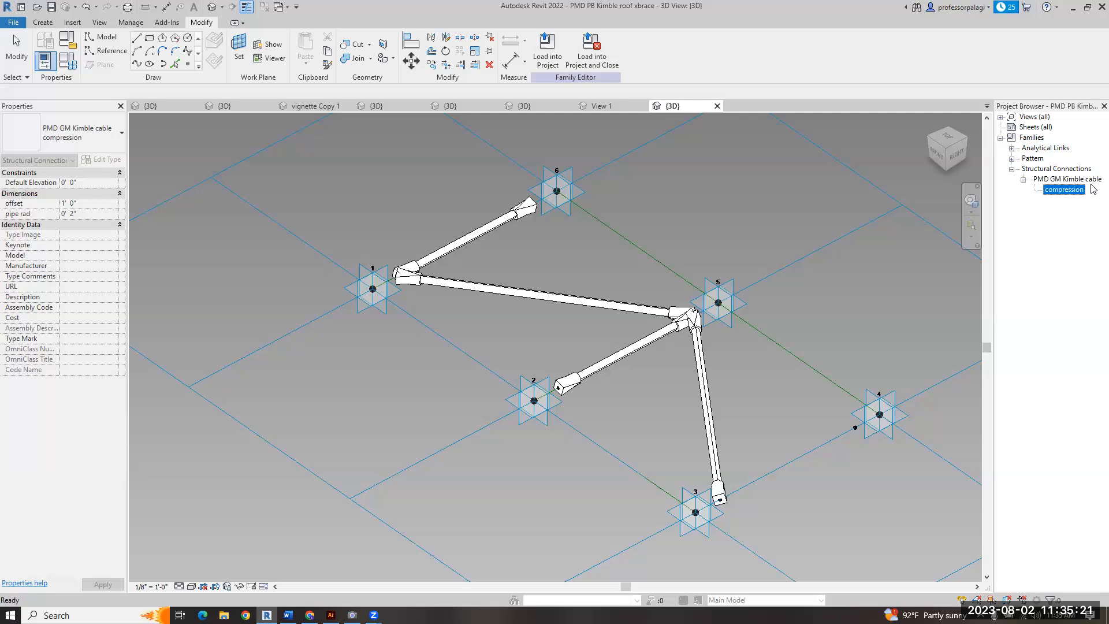
# - Duplicate the compression type of the PMD GM Kimble cable family and name the copy tension
pyautogui.rightClick(1066, 191)
pyautogui.click(1069, 201)
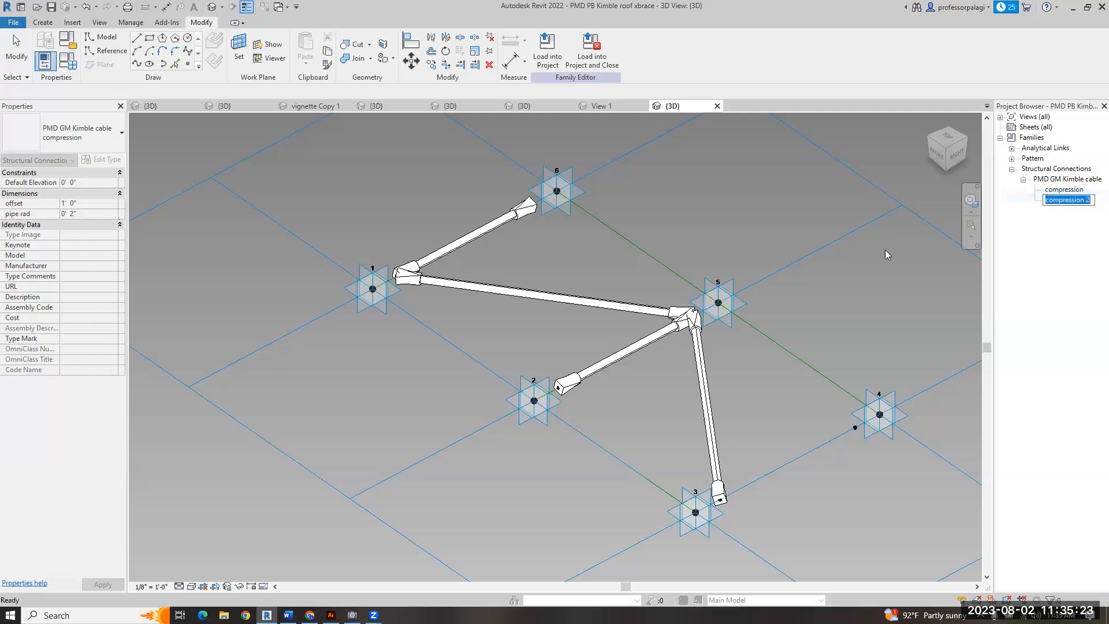
pyautogui.click(866, 224)
pyautogui.rightClick(1066, 199)
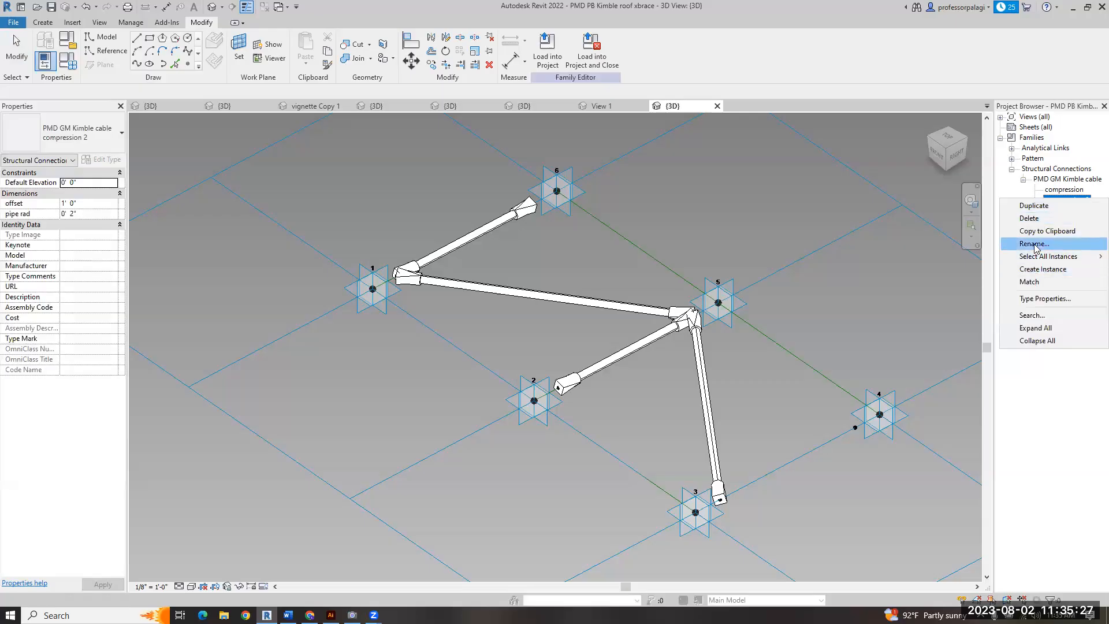
pyautogui.click(1036, 244)
pyautogui.write('tension')
pyautogui.press('Return')
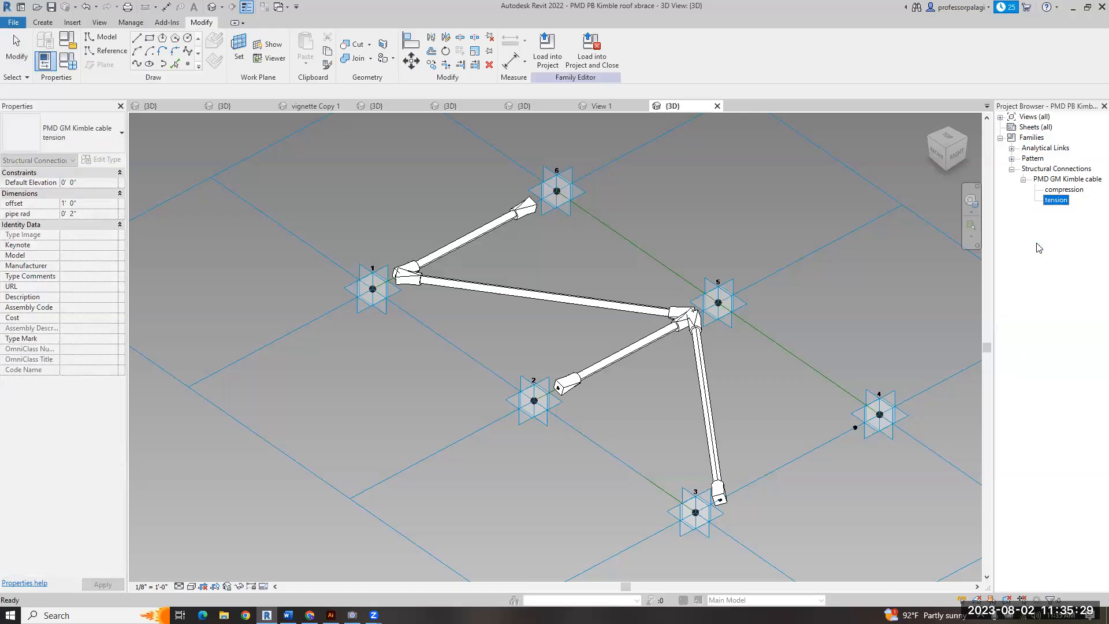
# - Set the pipe rad parameter of the tension cable type to 1/2"
pyautogui.doubleClick(1056, 200)
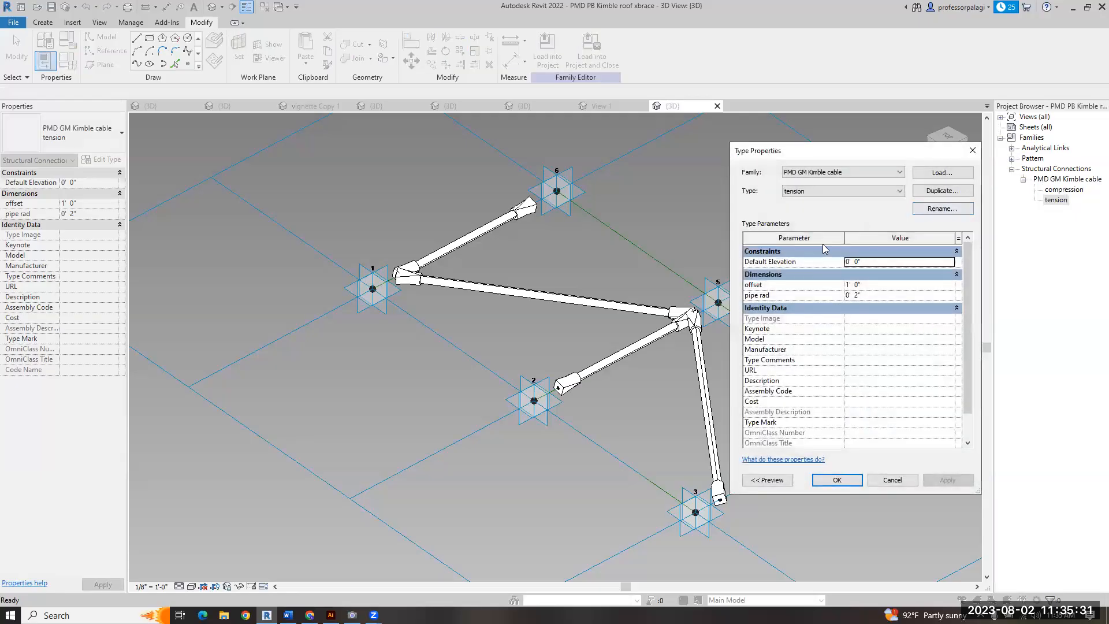
pyautogui.click(868, 294)
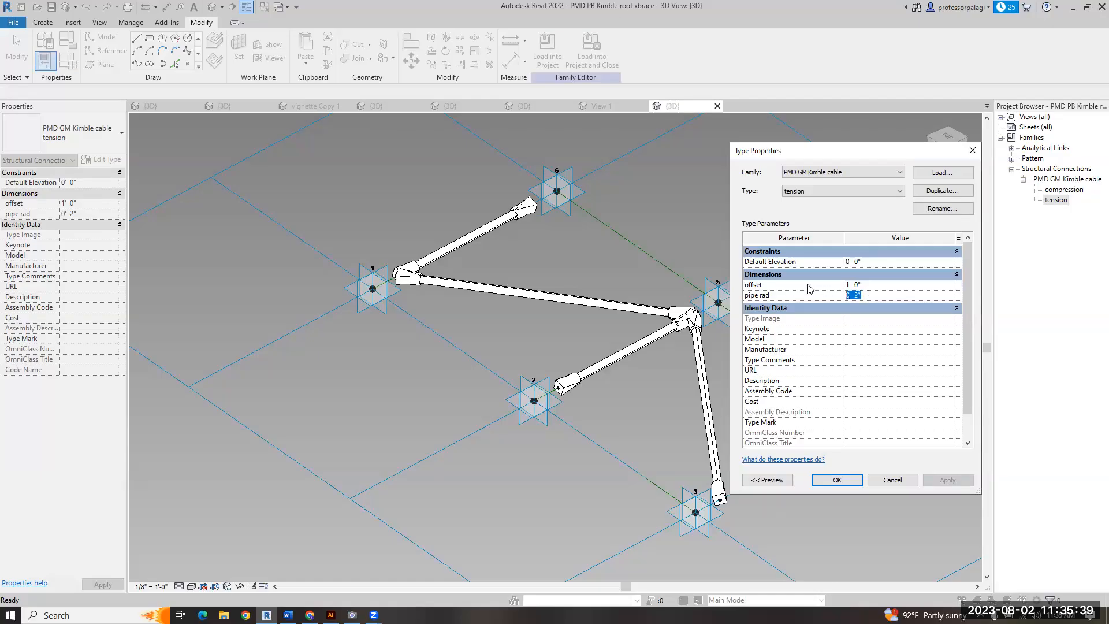
pyautogui.press('Return')
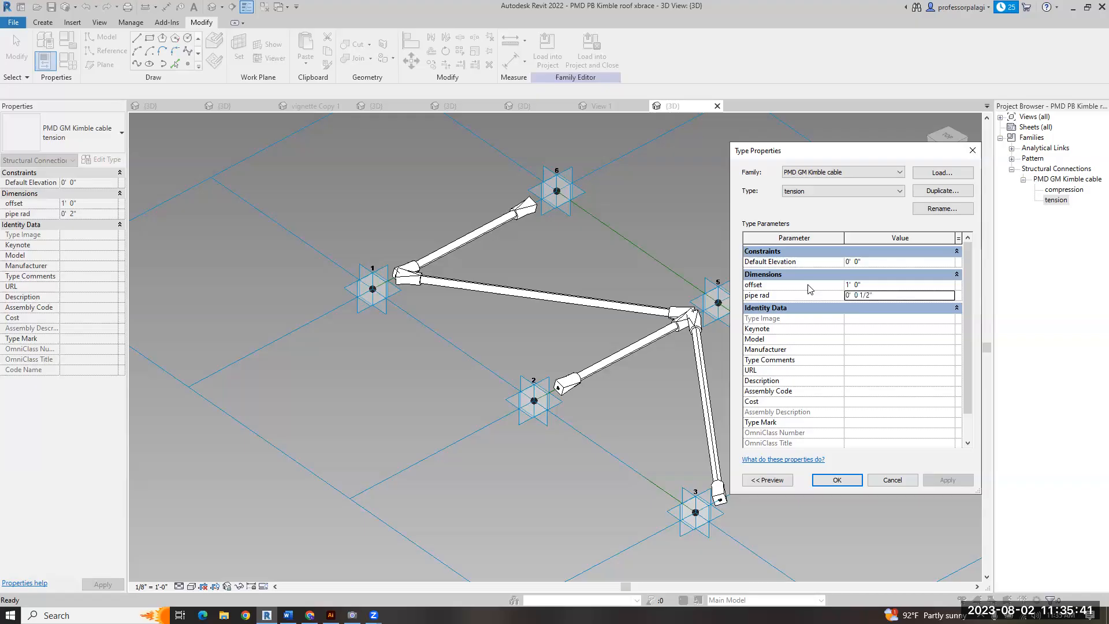
pyautogui.click(837, 479)
# - Change the two diagonal cables that meet beside adaptive point 5 to the tension type
pyautogui.click(701, 372)
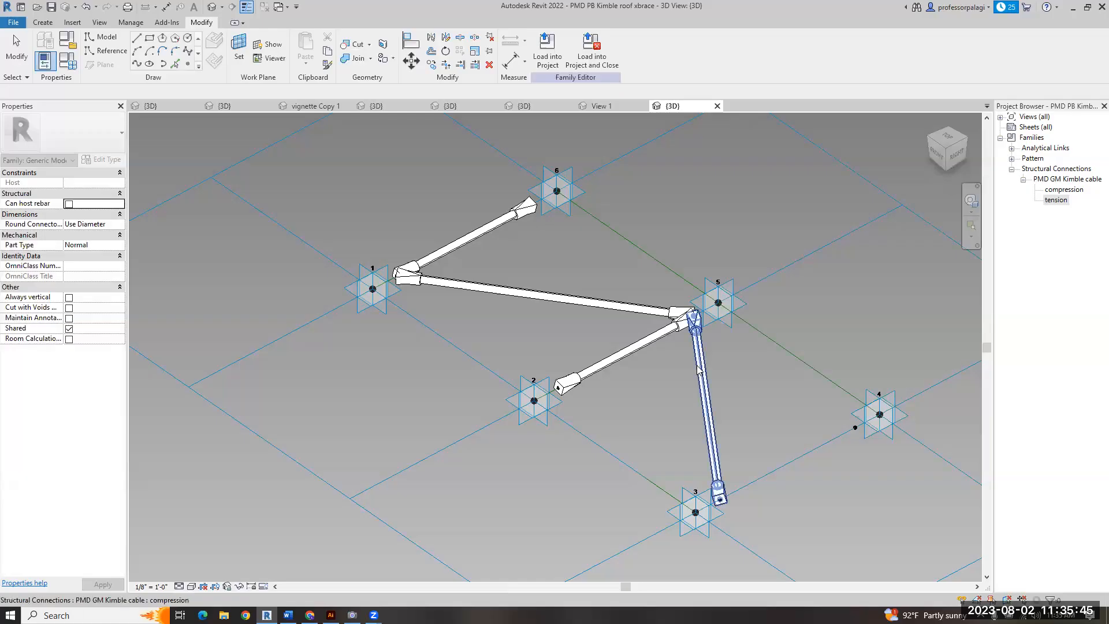
pyautogui.keyDown('ctrl'); pyautogui.click(604, 307); pyautogui.keyUp('ctrl')
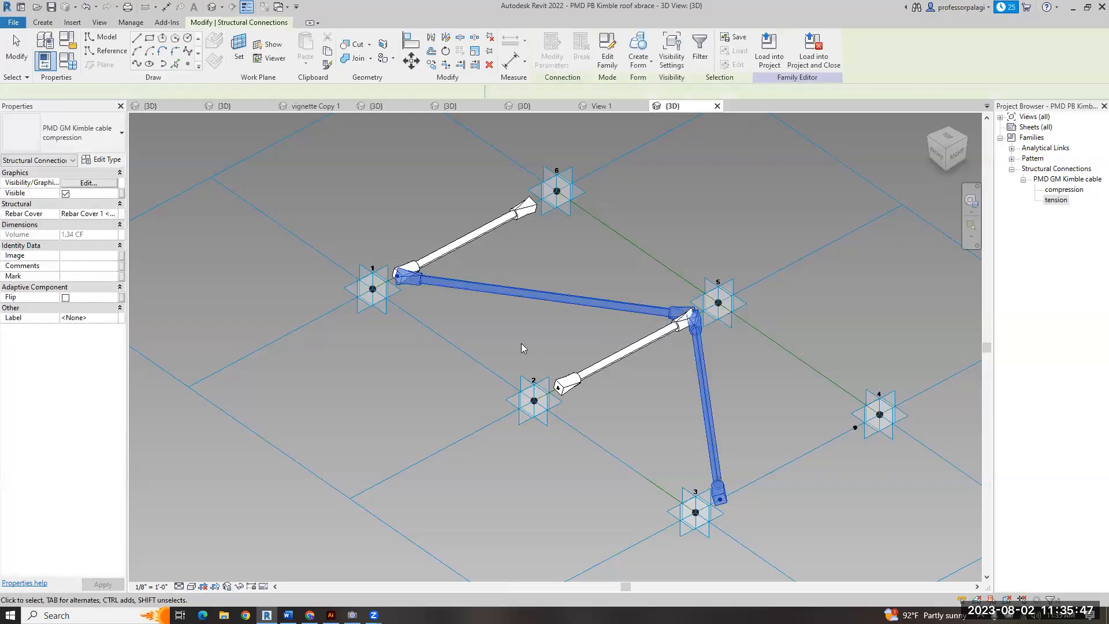
pyautogui.click(103, 135)
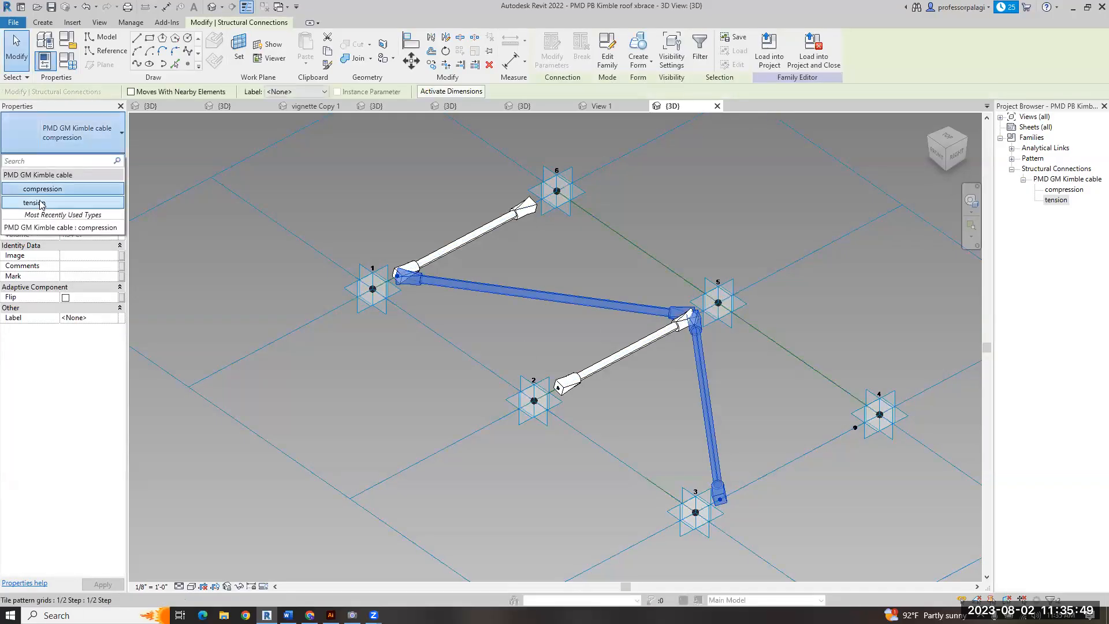
pyautogui.click(26, 199)
pyautogui.click(782, 199)
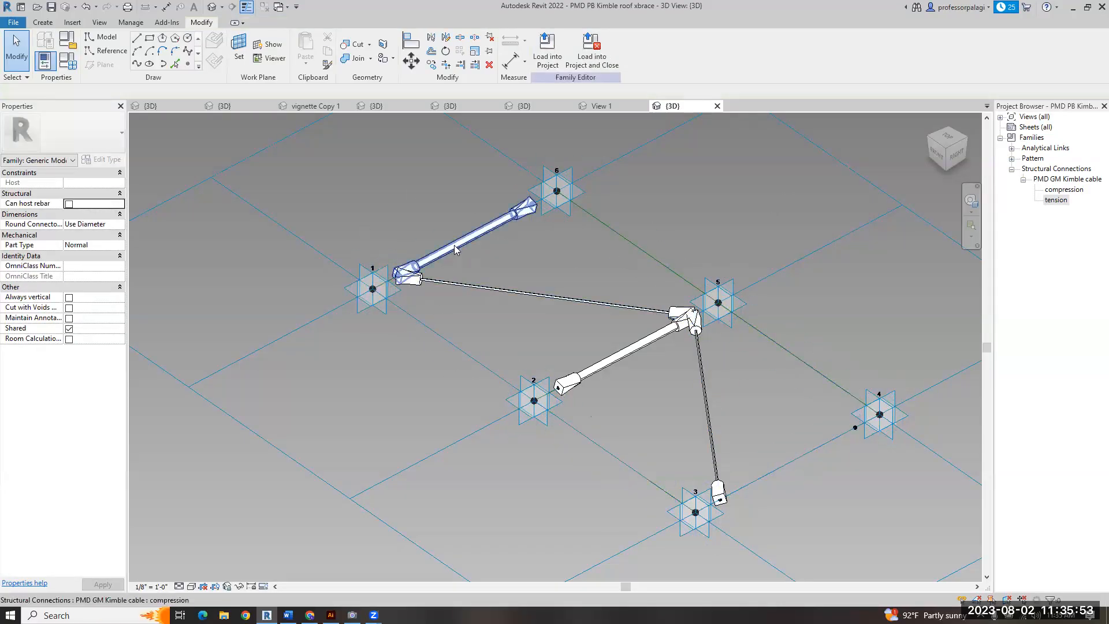
# - Examine the diagonal tension cable's ends, then switch to the PMD GM Kimble cable family and review its end piece and family parameters
pyautogui.click(415, 279)
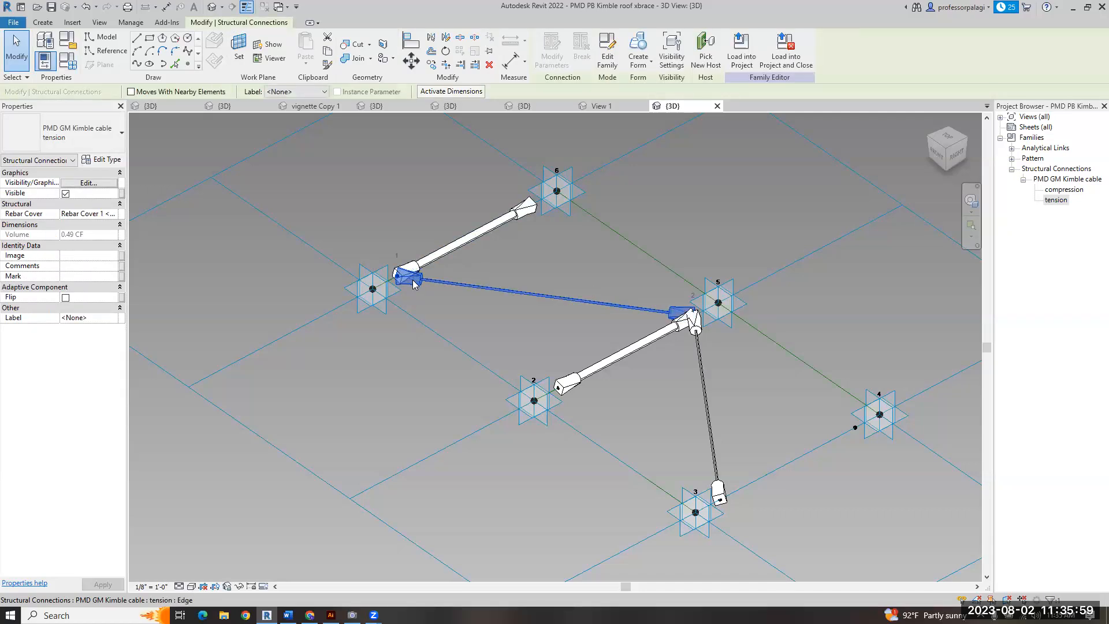
pyautogui.click(412, 294)
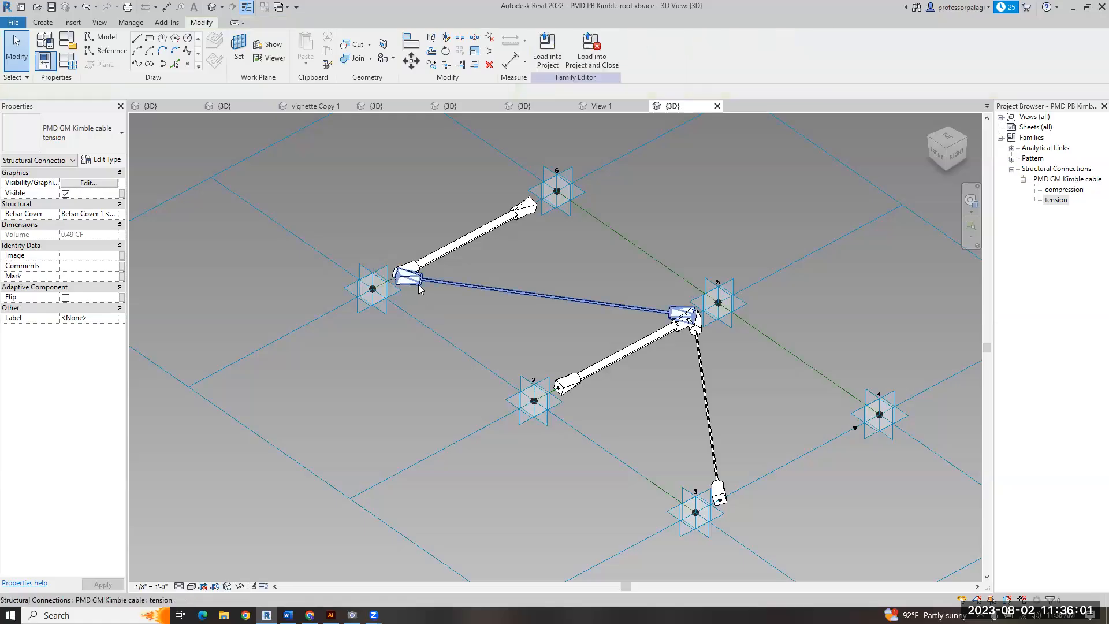
pyautogui.click(459, 284)
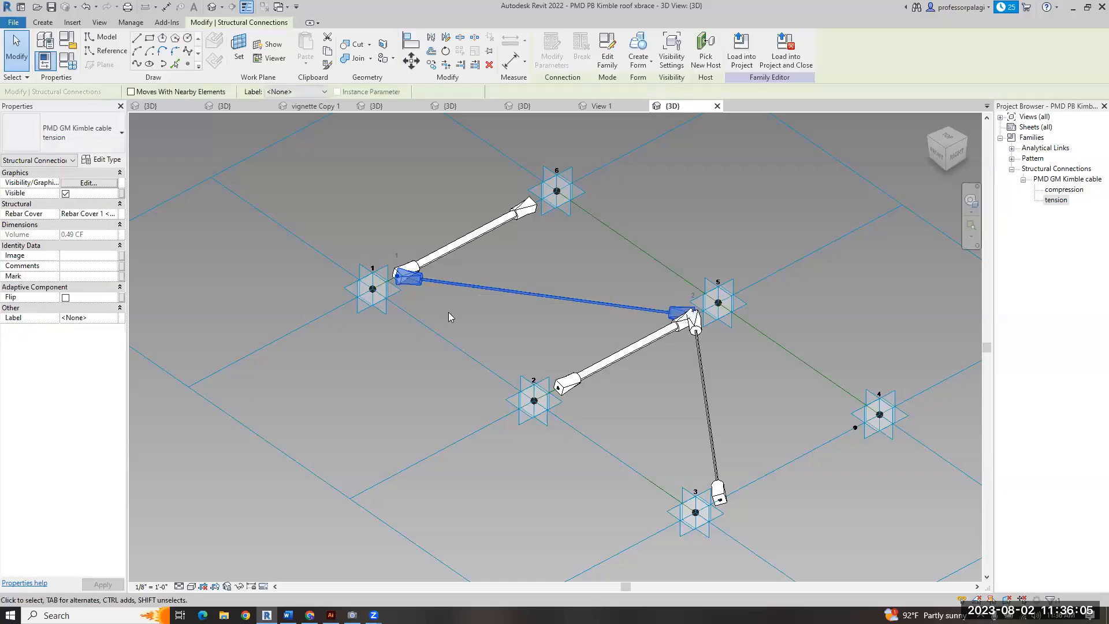
pyautogui.click(449, 313)
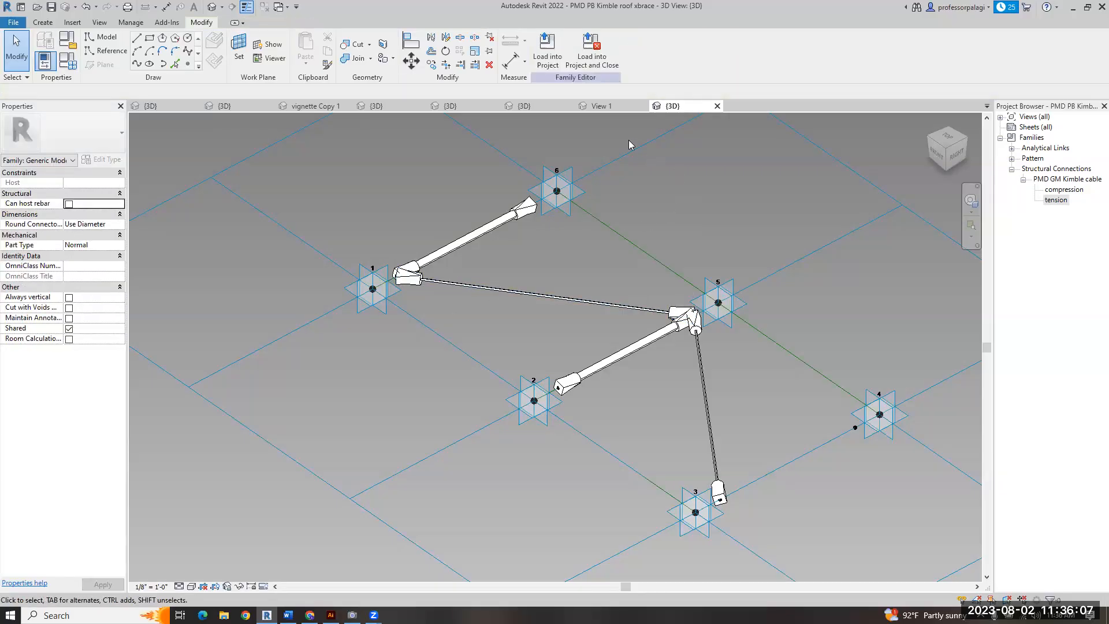
pyautogui.click(524, 106)
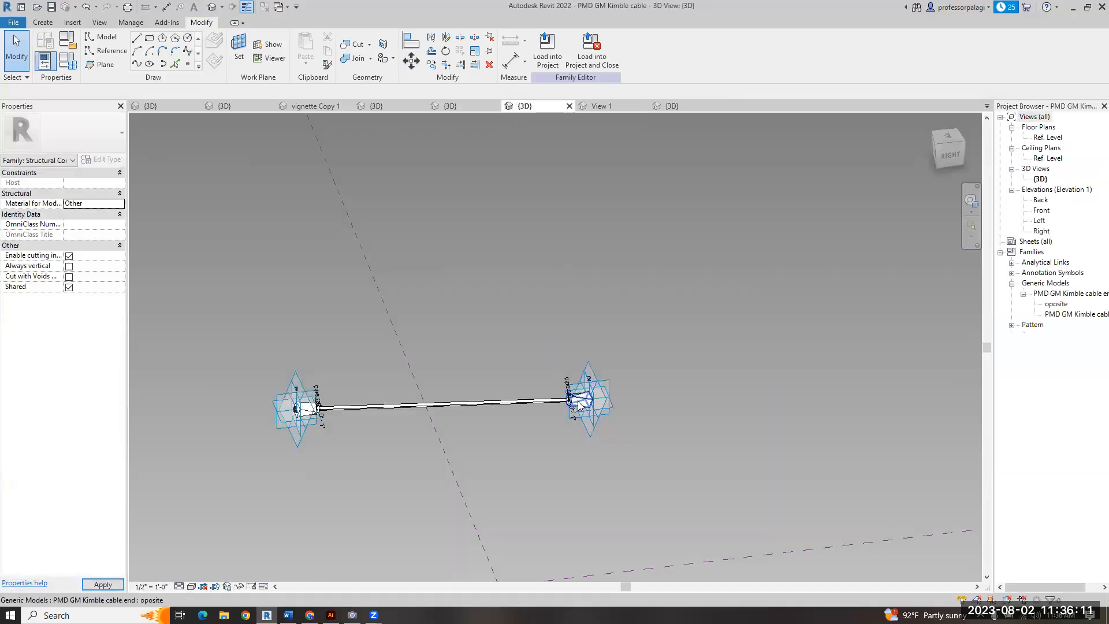
pyautogui.click(664, 330)
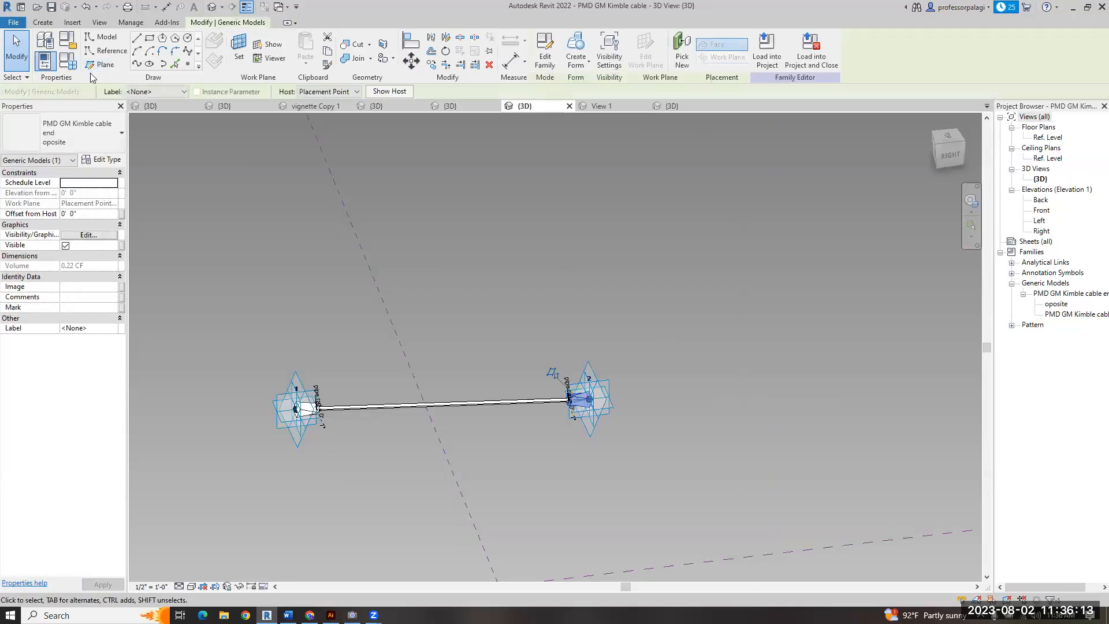
pyautogui.click(68, 61)
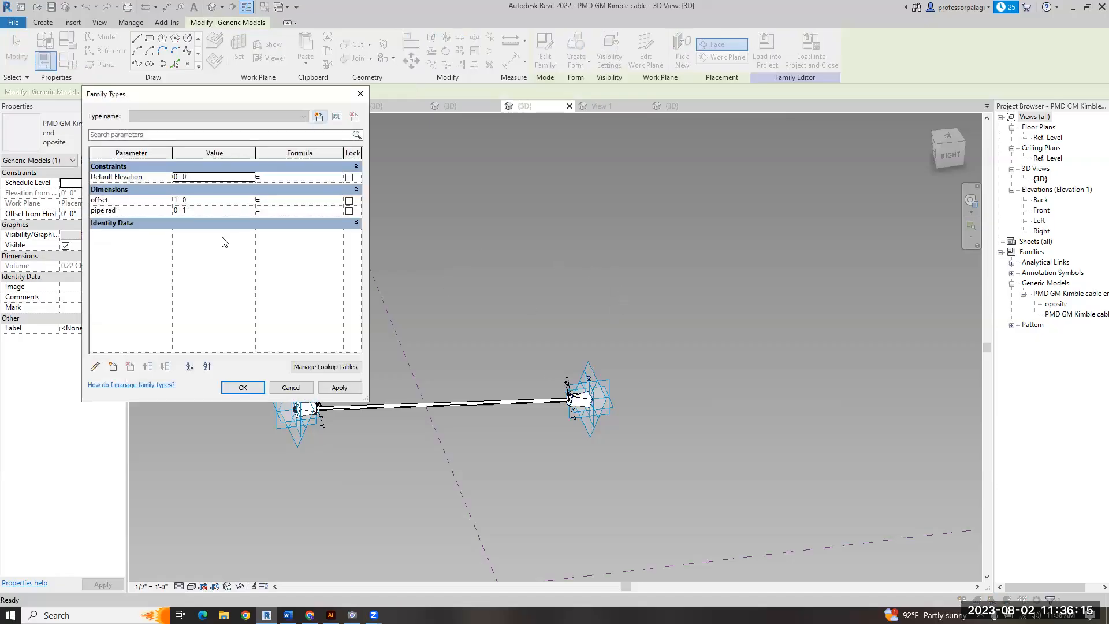
pyautogui.press('Escape')
pyautogui.press('Escape')
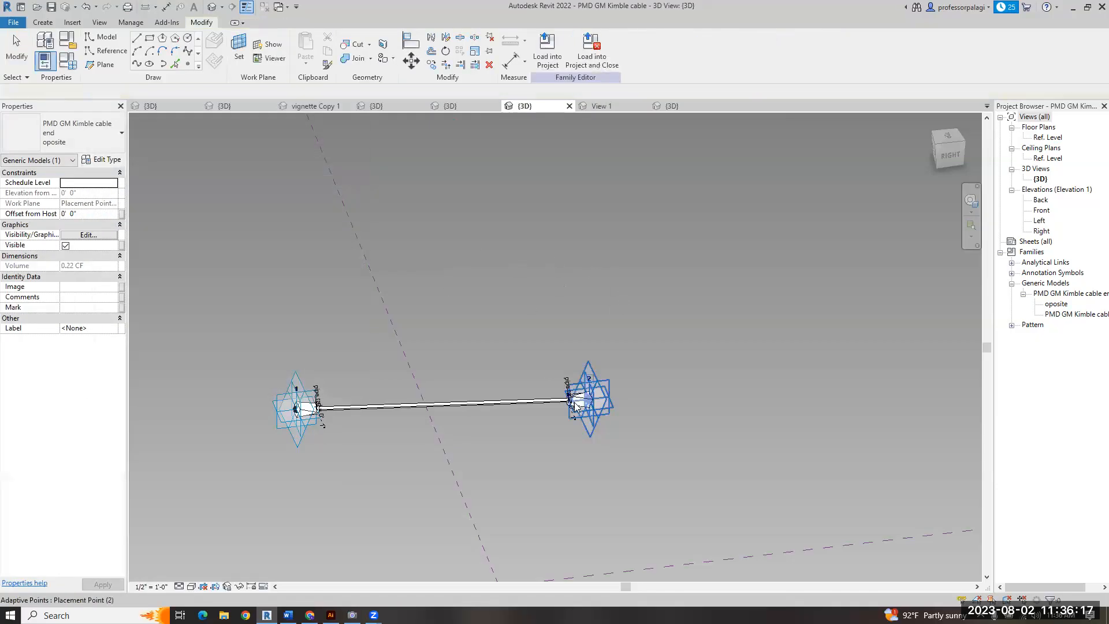
pyautogui.press('Escape')
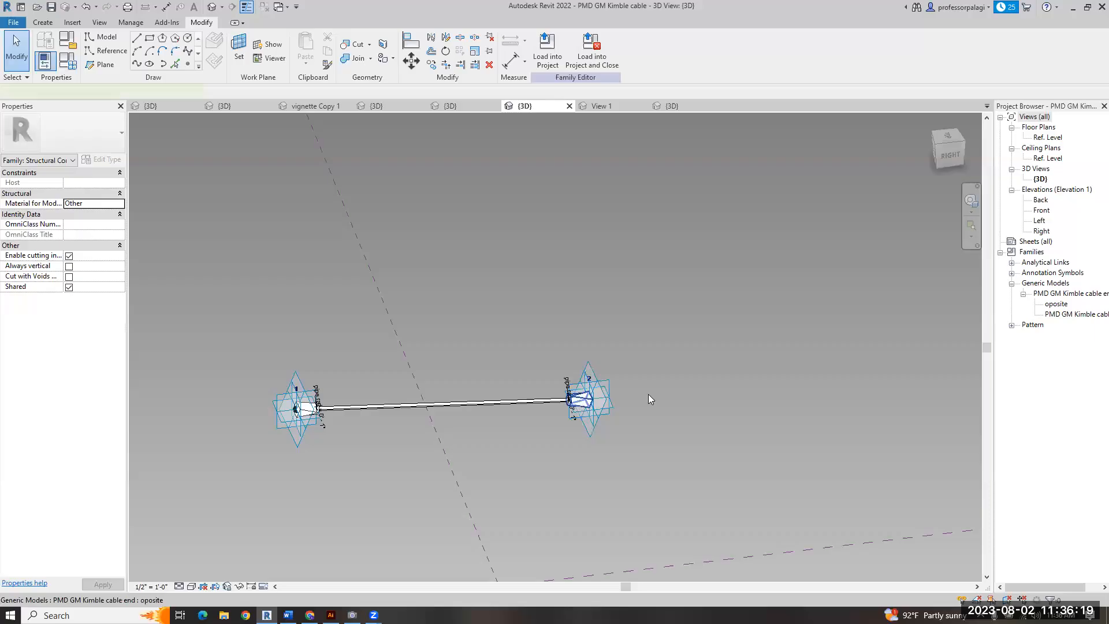
# - Review the dimension parameters of the cable end family's oposite type
pyautogui.click(586, 399)
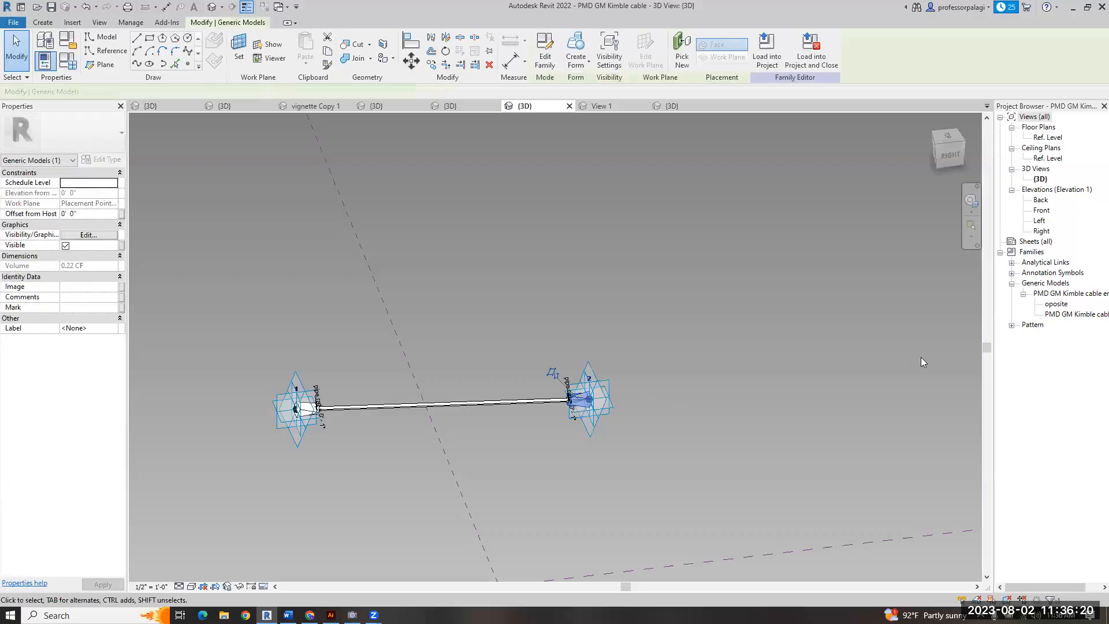
pyautogui.doubleClick(1054, 305)
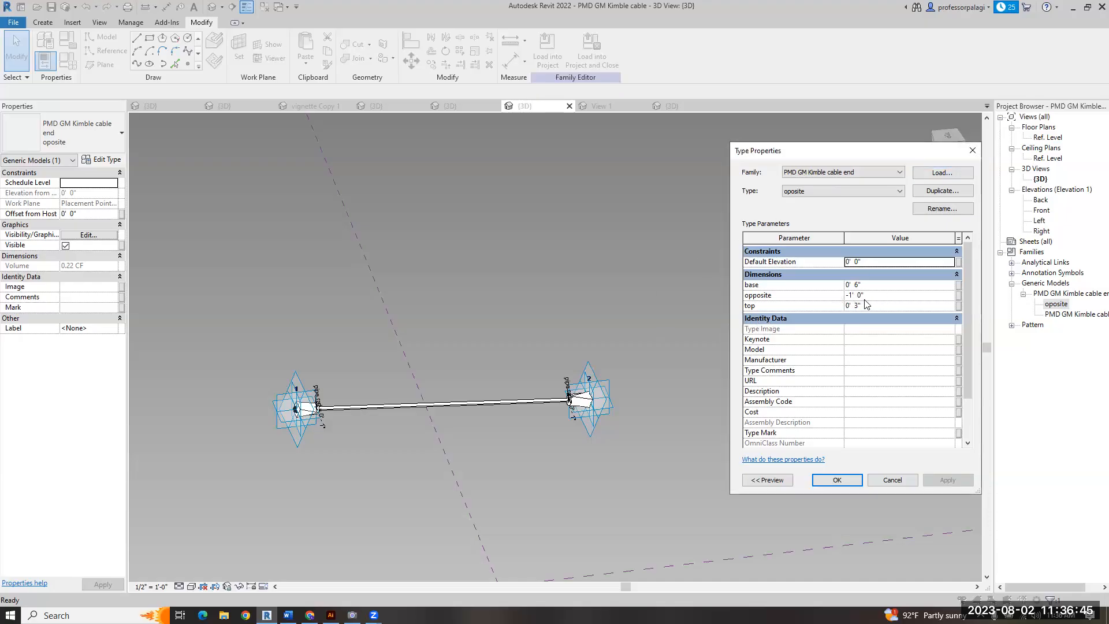
pyautogui.click(871, 286)
pyautogui.click(972, 150)
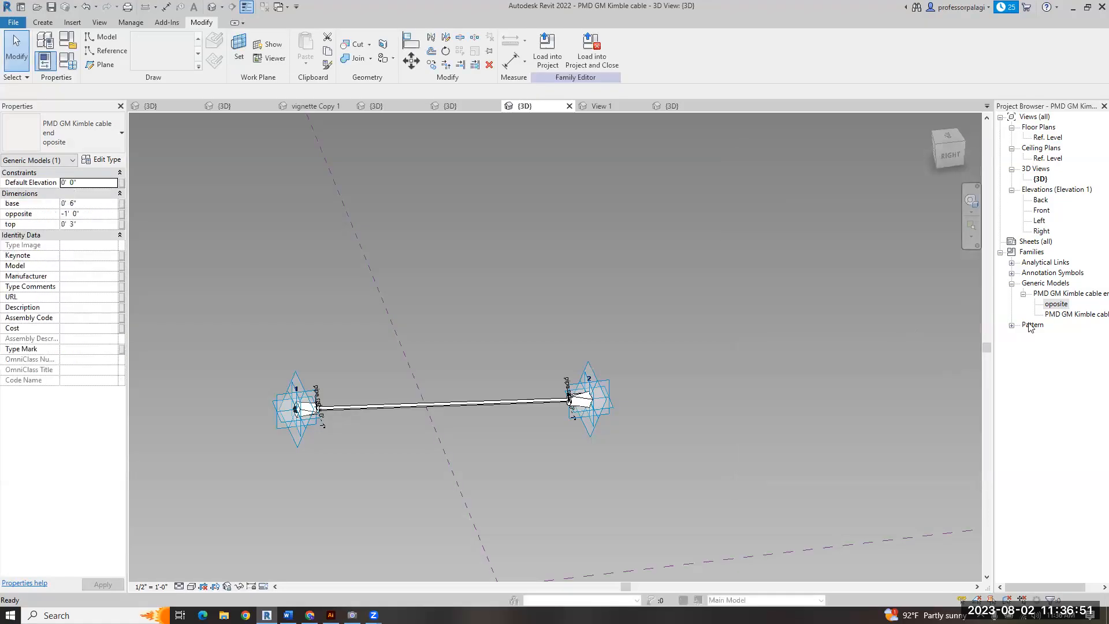
# - Duplicate the oposite type of the PMD GM Kimble cable end family and name the copy oposite sm
pyautogui.rightClick(1052, 305)
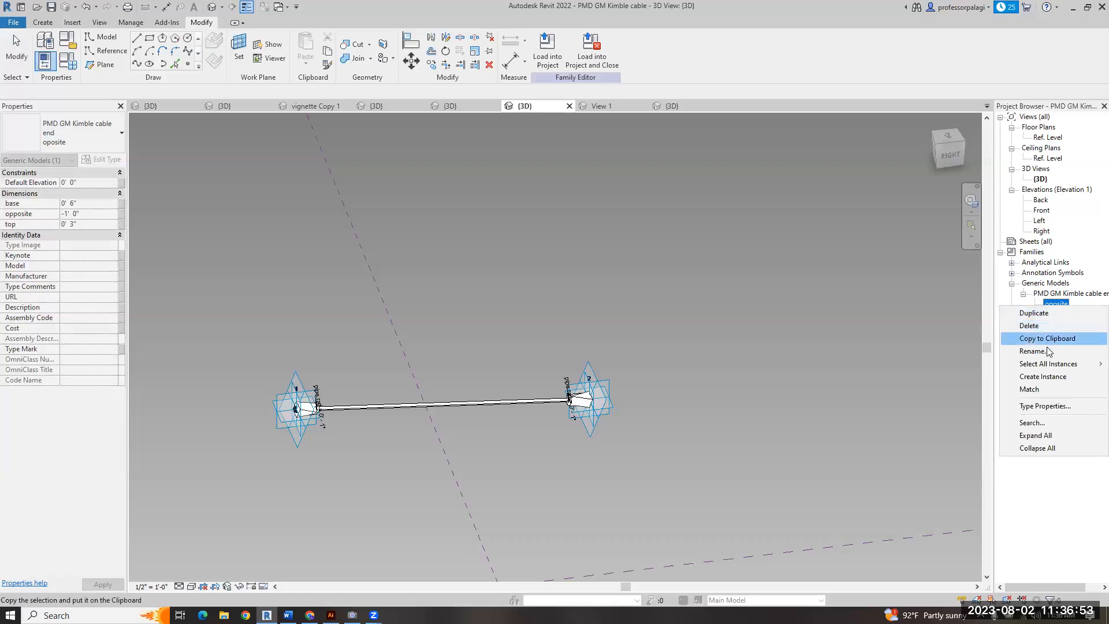
pyautogui.click(1034, 313)
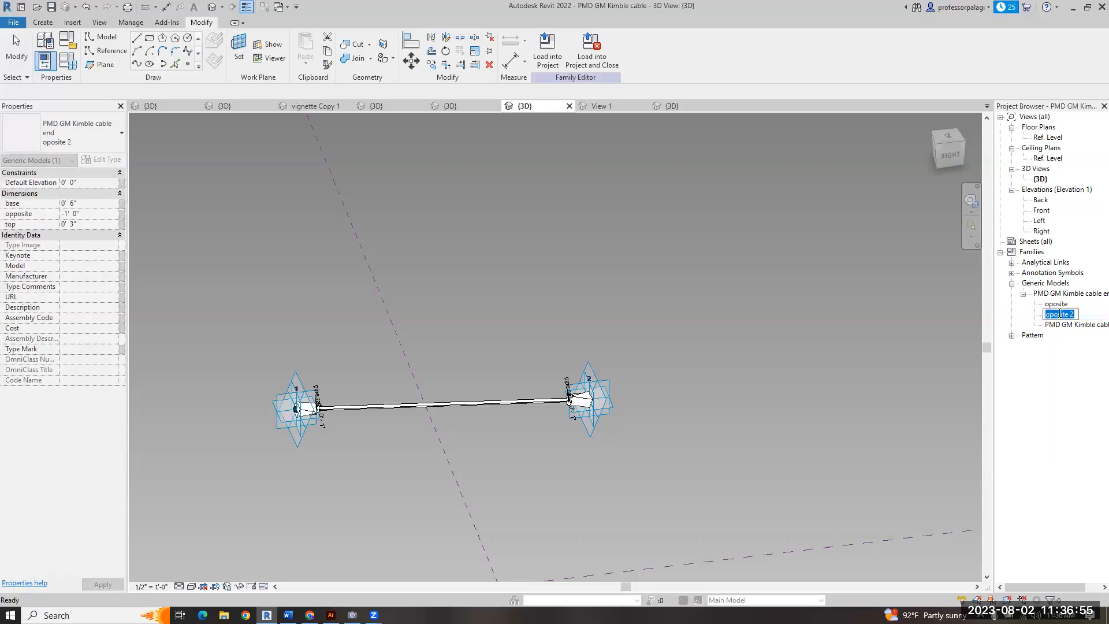
pyautogui.press('End')
pyautogui.press('BackSpace')
pyautogui.press('BackSpace')
pyautogui.press('Return')
# - Duplicate the PMD GM Kimble cable end type and name the copy PMD GM Kimble sm
pyautogui.click(1067, 324)
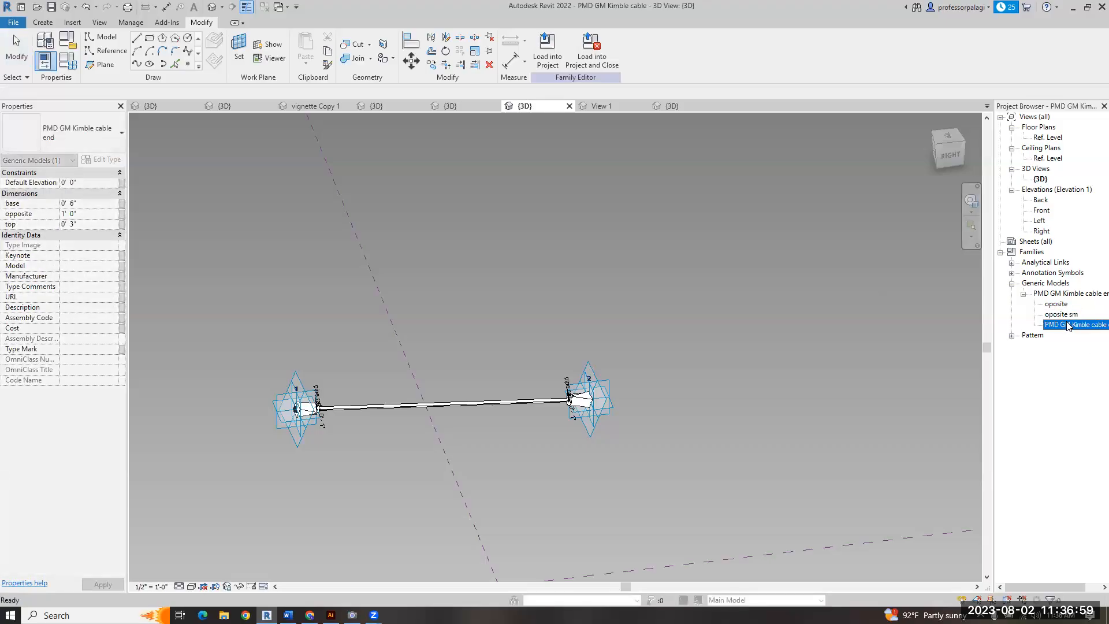
pyautogui.rightClick(1068, 324)
pyautogui.click(1035, 329)
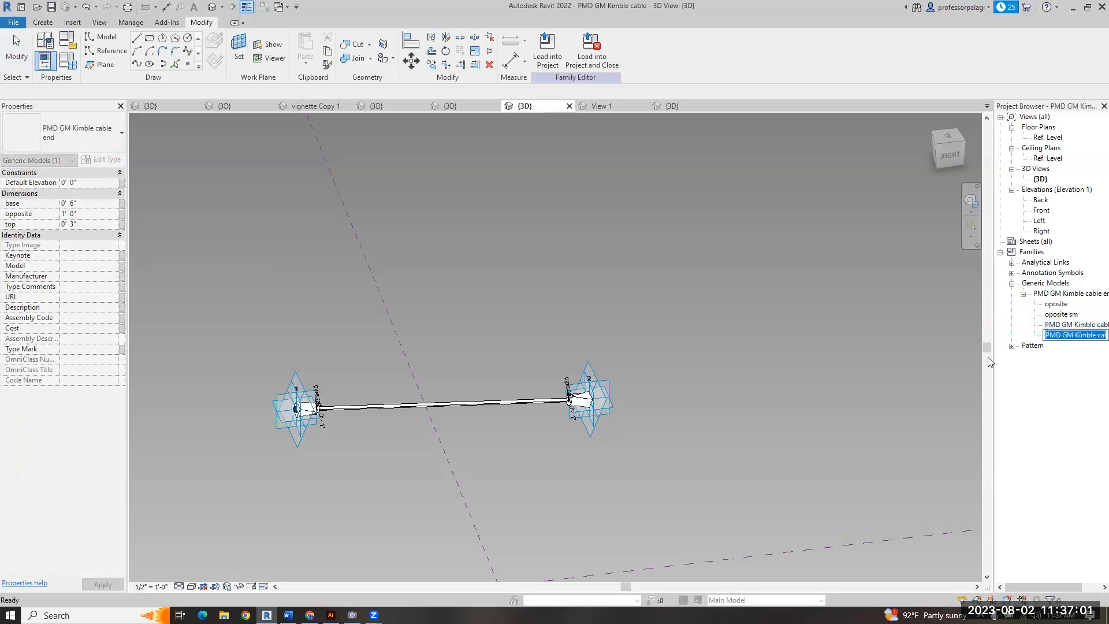
pyautogui.click(1096, 336)
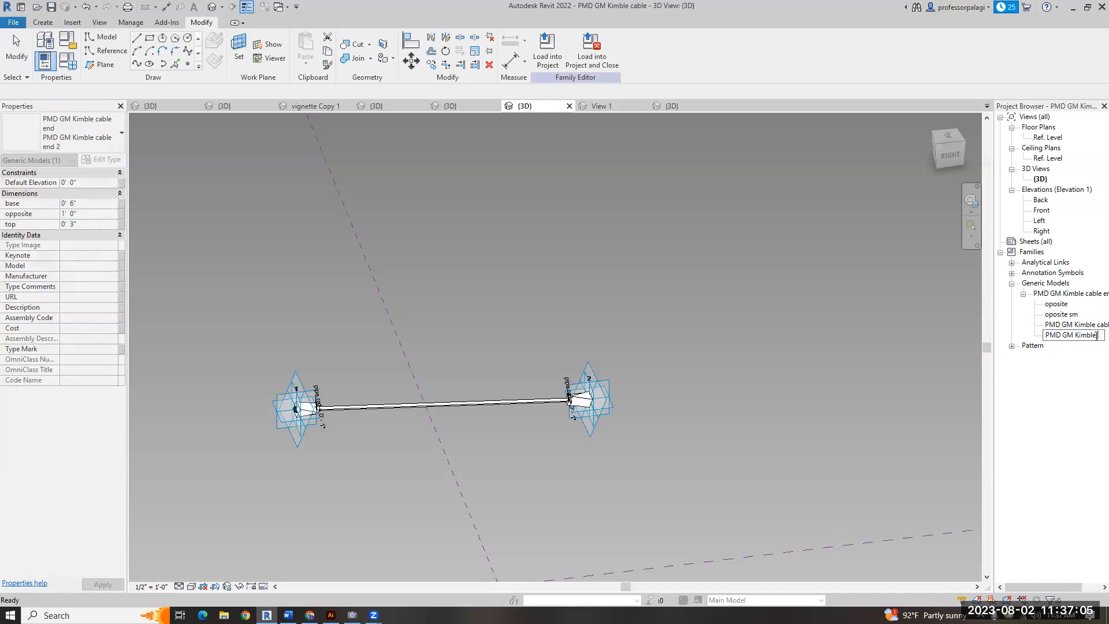
pyautogui.write('sm')
pyautogui.press('Return')
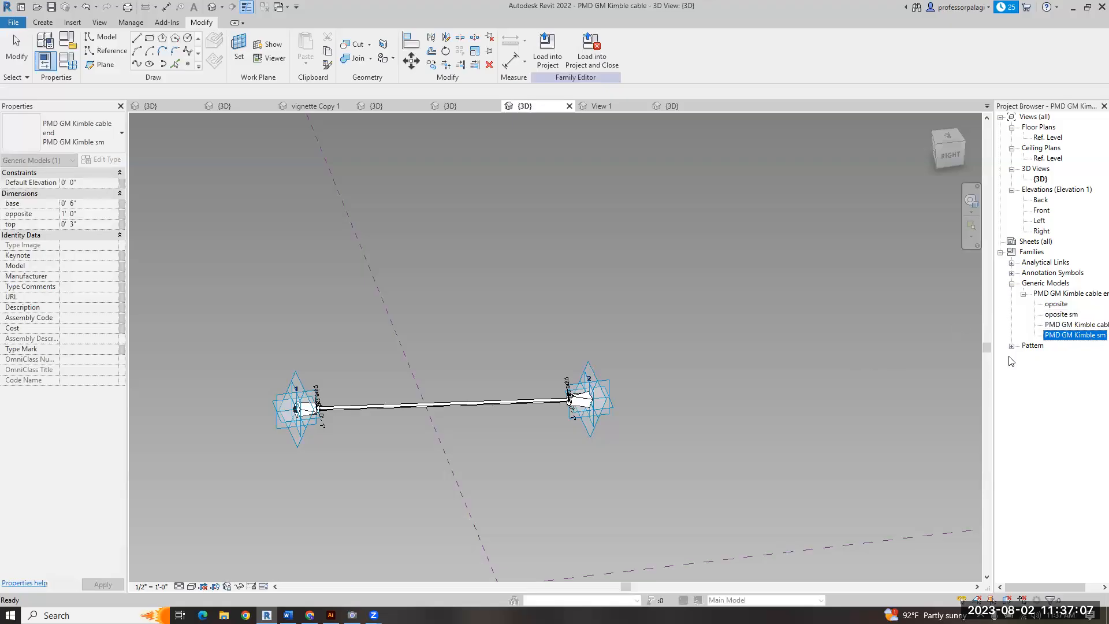
# - Set the oposite sm type's top dimension to 1" and its base dimension to 2"
pyautogui.doubleClick(1061, 314)
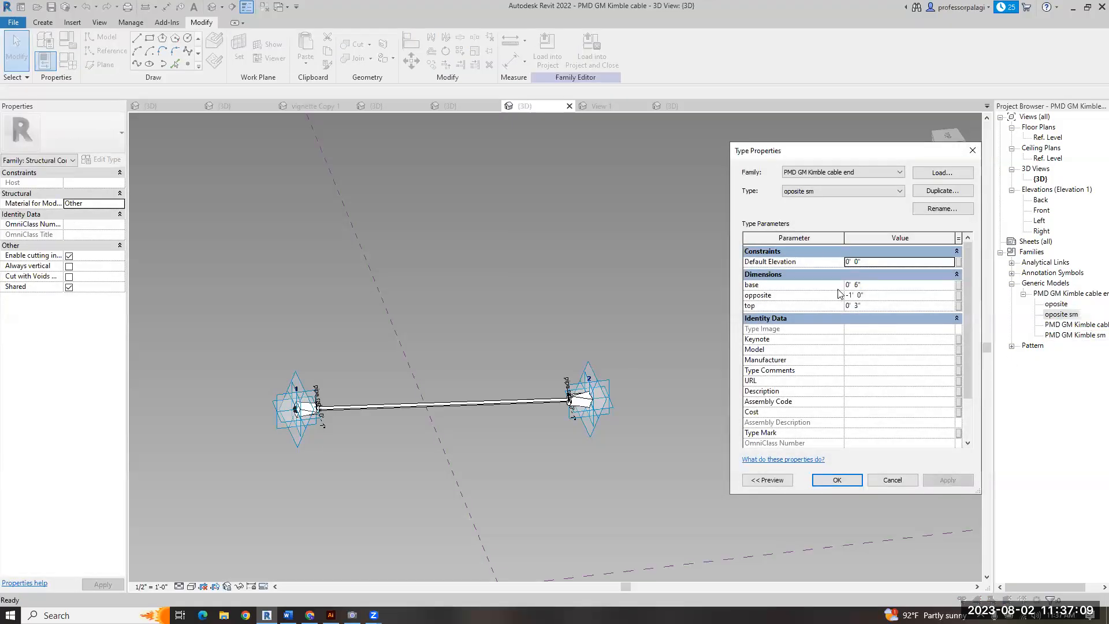
pyautogui.click(866, 305)
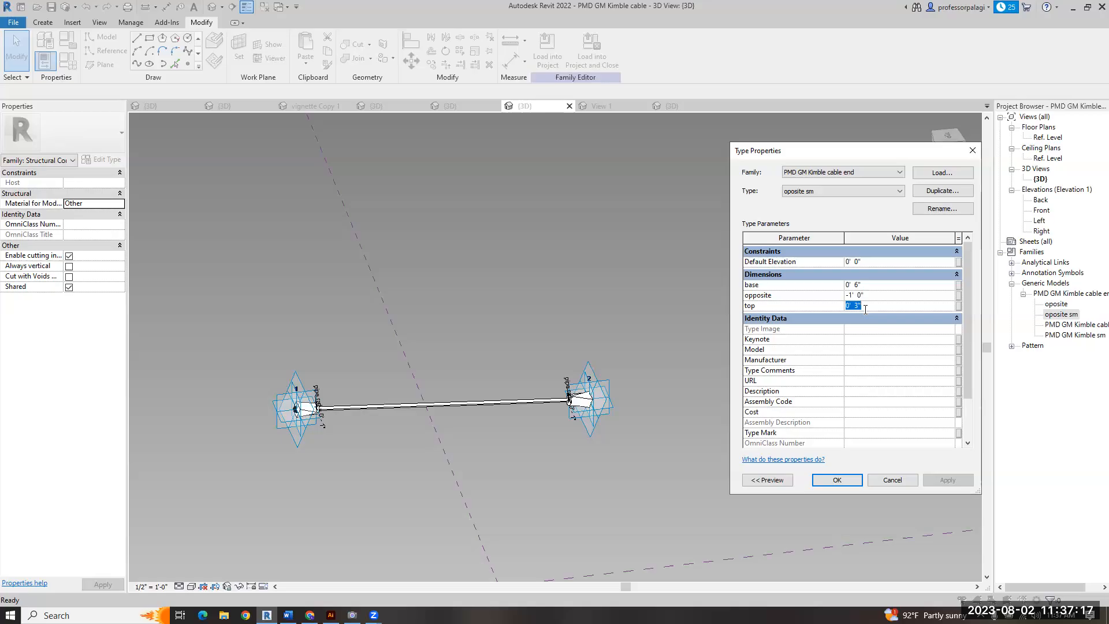
pyautogui.write('1')
pyautogui.click(871, 285)
pyautogui.write('2')
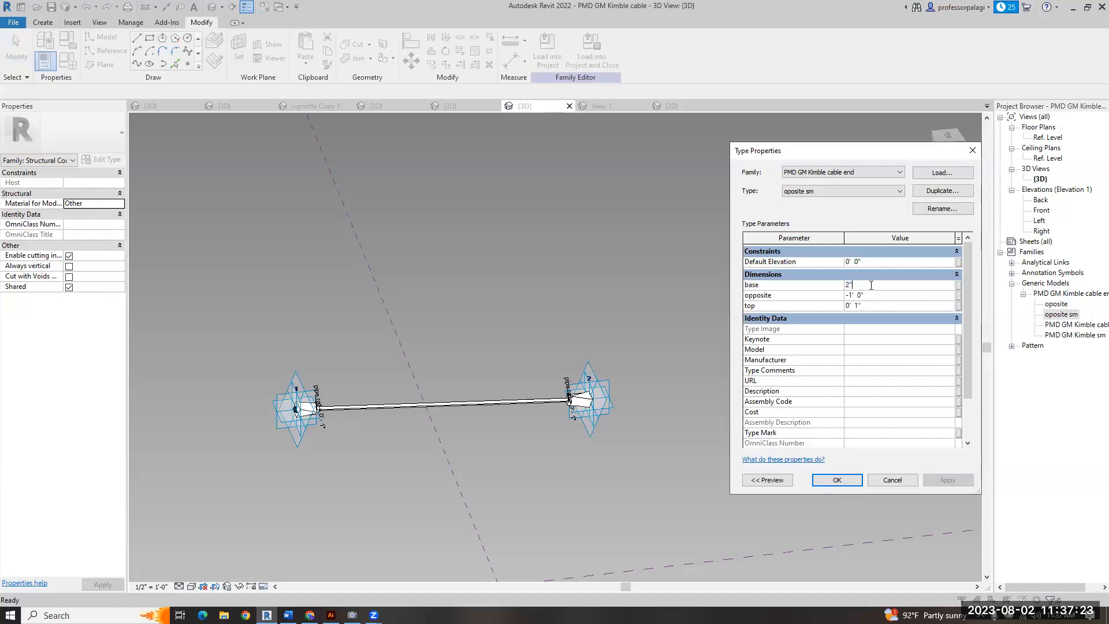
pyautogui.click(845, 479)
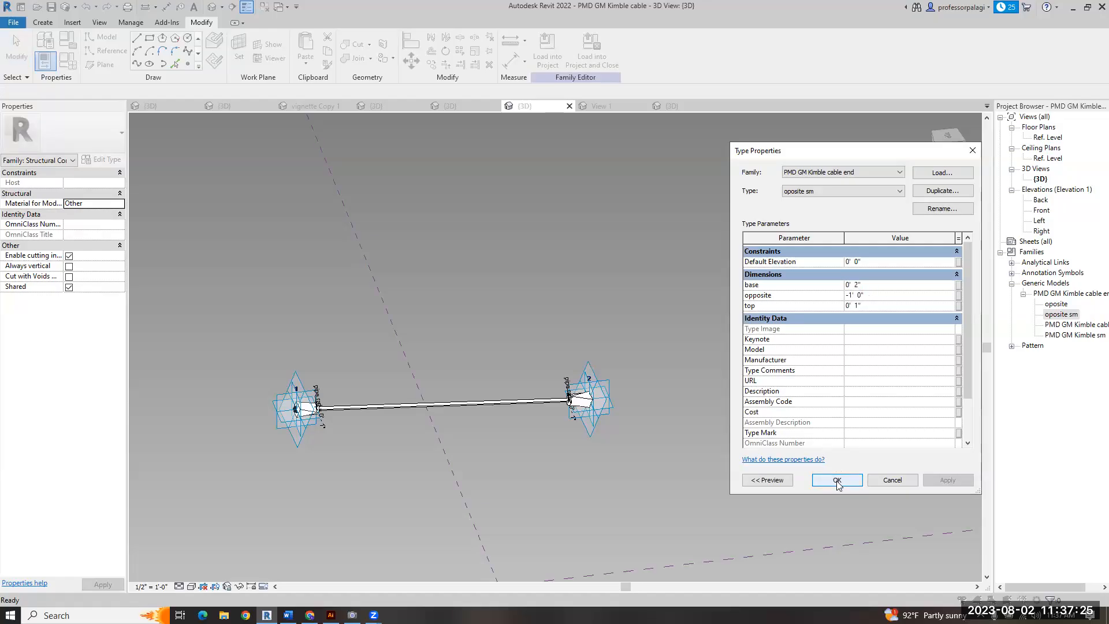
# - Set the PMD GM Kimble sm type's base dimension to 2" and its top dimension to 1"
pyautogui.doubleClick(1069, 335)
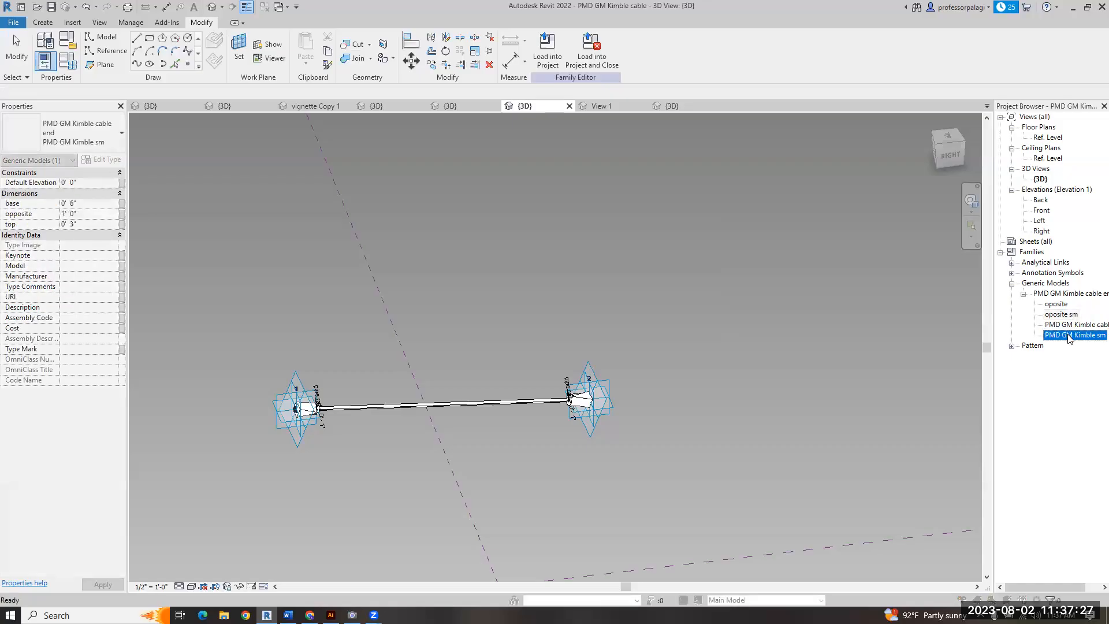
pyautogui.click(882, 285)
pyautogui.write("2'")
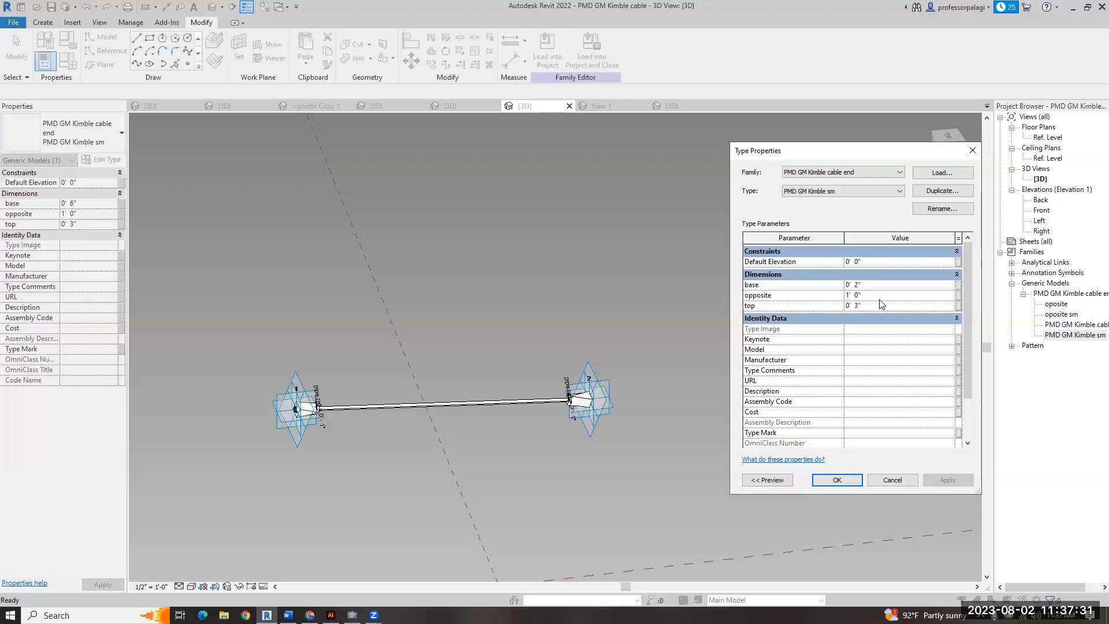
pyautogui.click(881, 306)
pyautogui.write('1"')
pyautogui.click(837, 480)
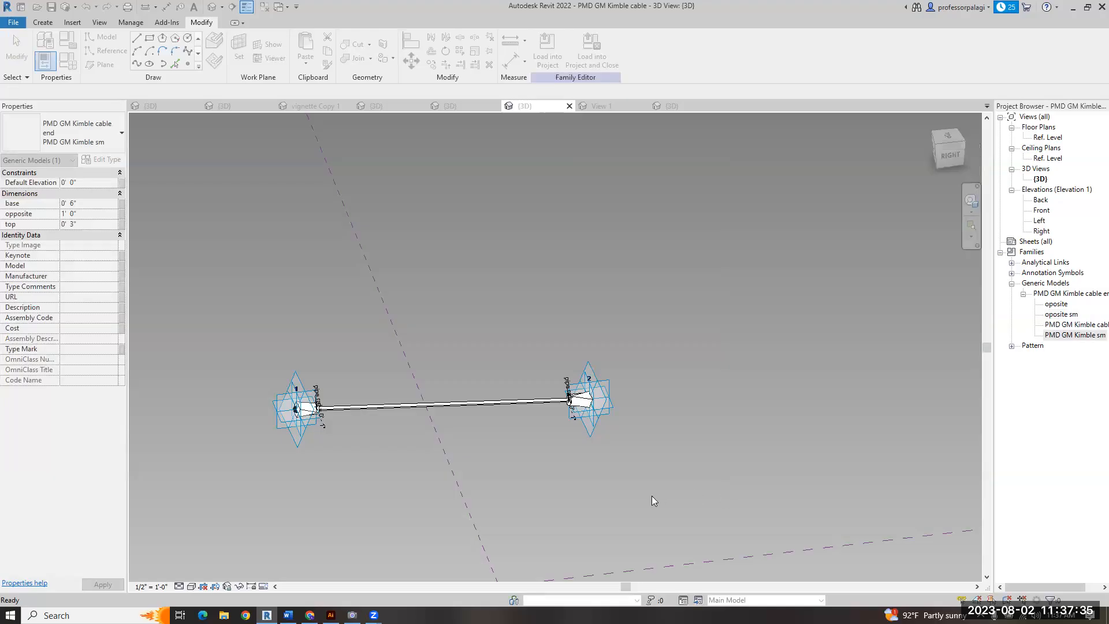
# - Temporarily hide the two large end pieces at both ends of the cable
pyautogui.scroll(2, 480, 473)
pyautogui.press('Escape')
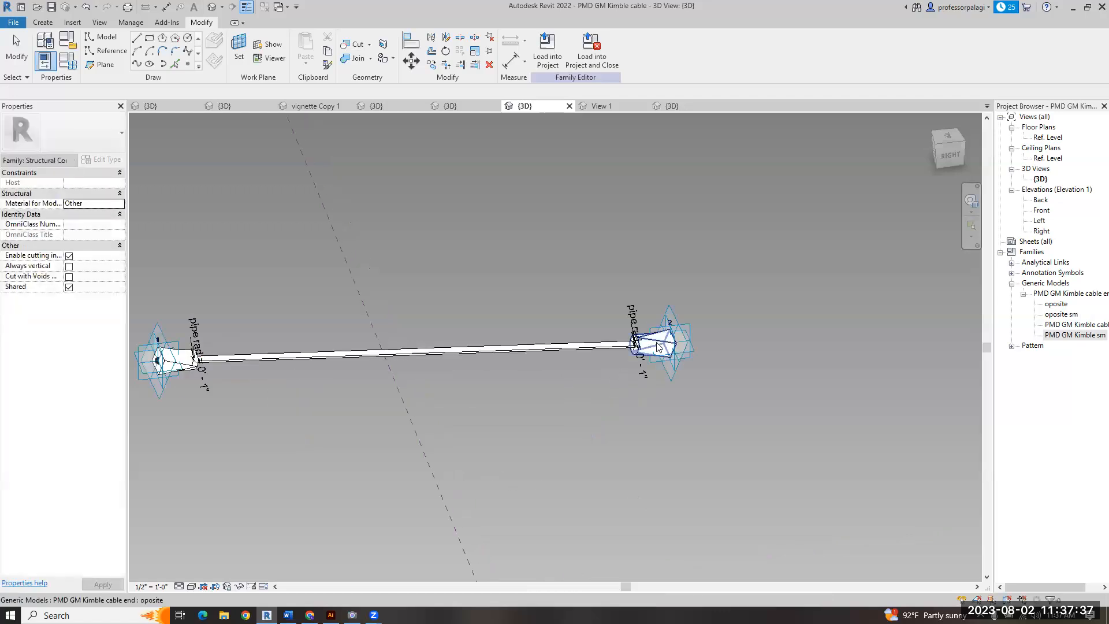
pyautogui.click(183, 384)
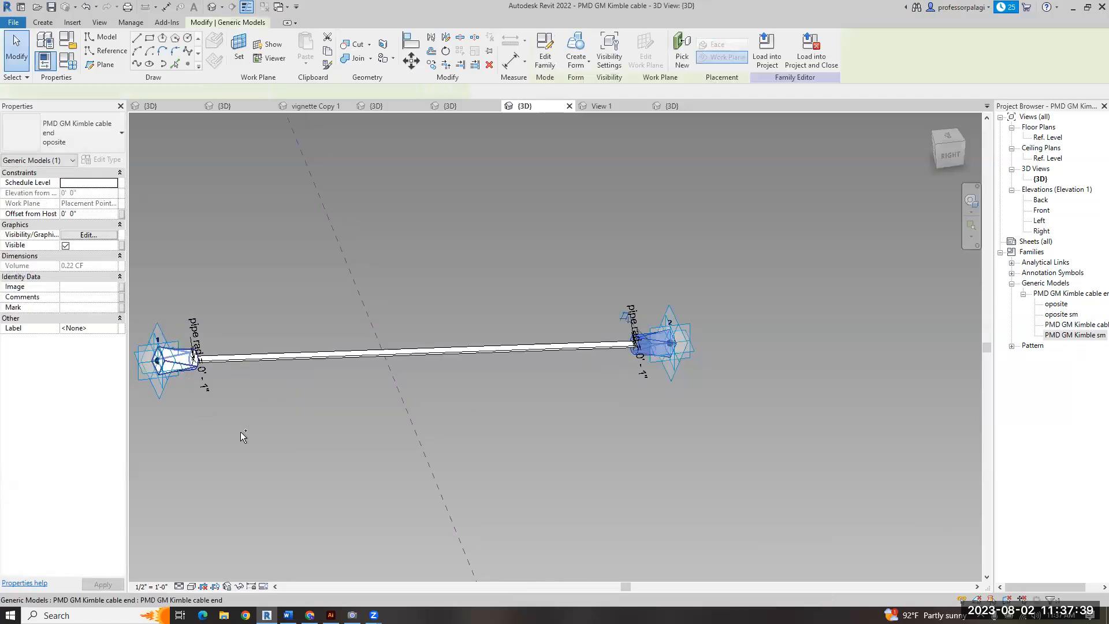
pyautogui.press('h')
pyautogui.press('i')
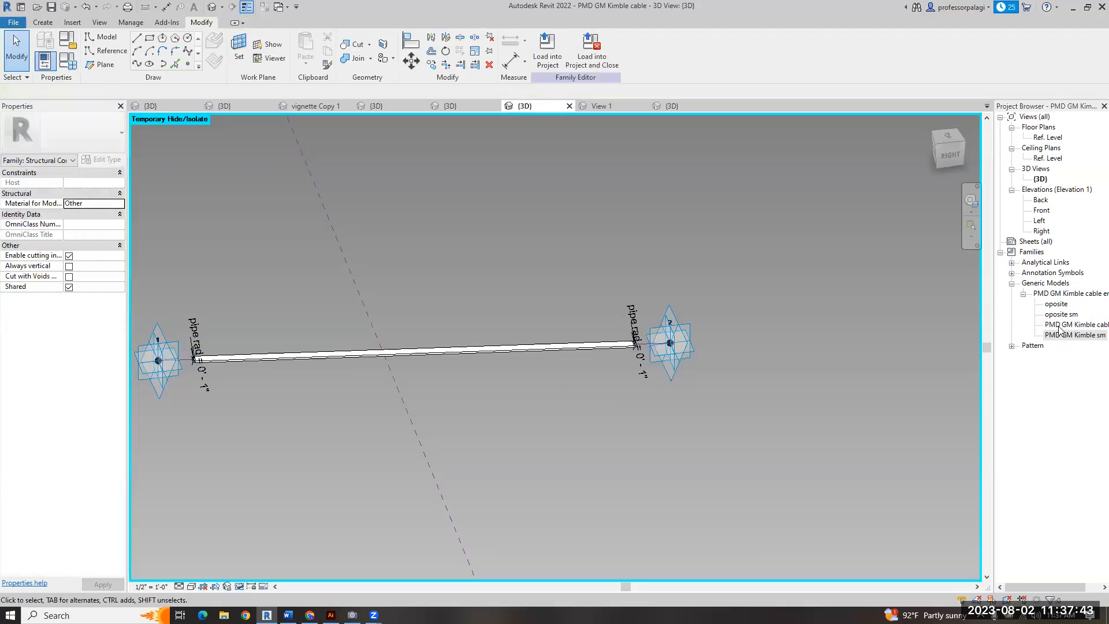
# - Place an oposite sm cable end on the work plane of adaptive point 2
pyautogui.moveTo(1060, 314); pyautogui.dragTo(671, 351)
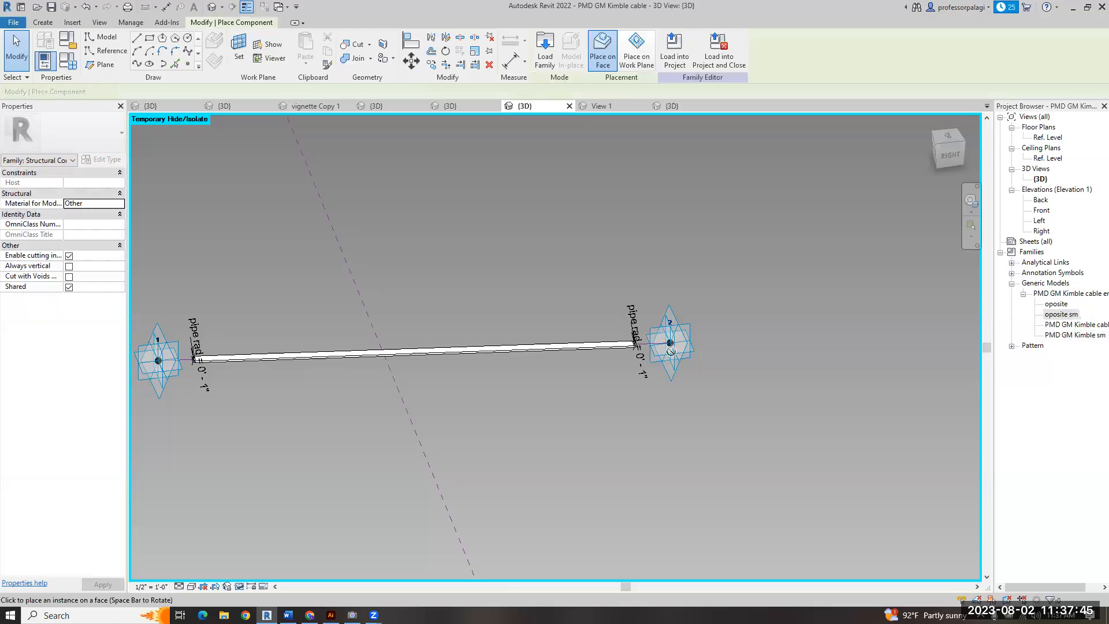
pyautogui.click(636, 51)
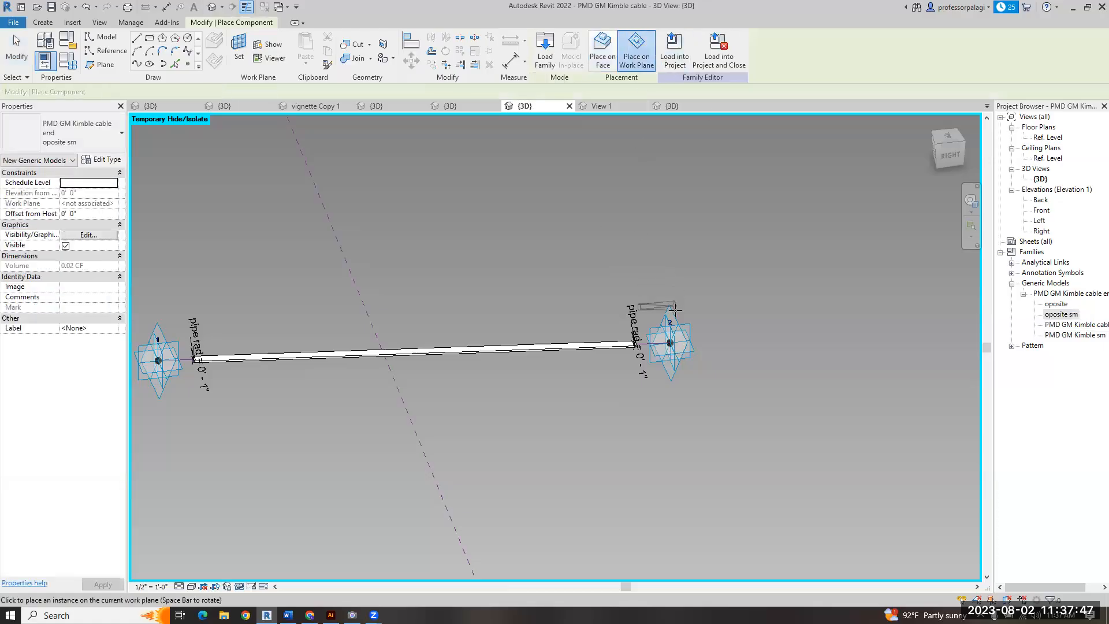
pyautogui.click(670, 343)
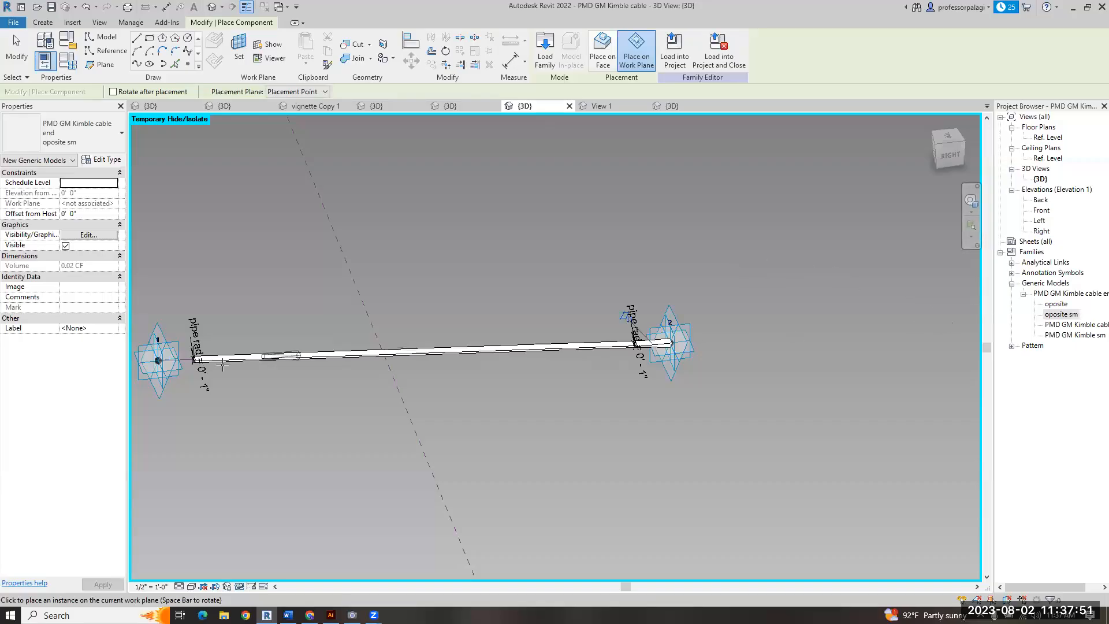
# - Place another small cable end on the work plane of adaptive point 1 and change its type to PMD GM Kimble sm
pyautogui.click(643, 51)
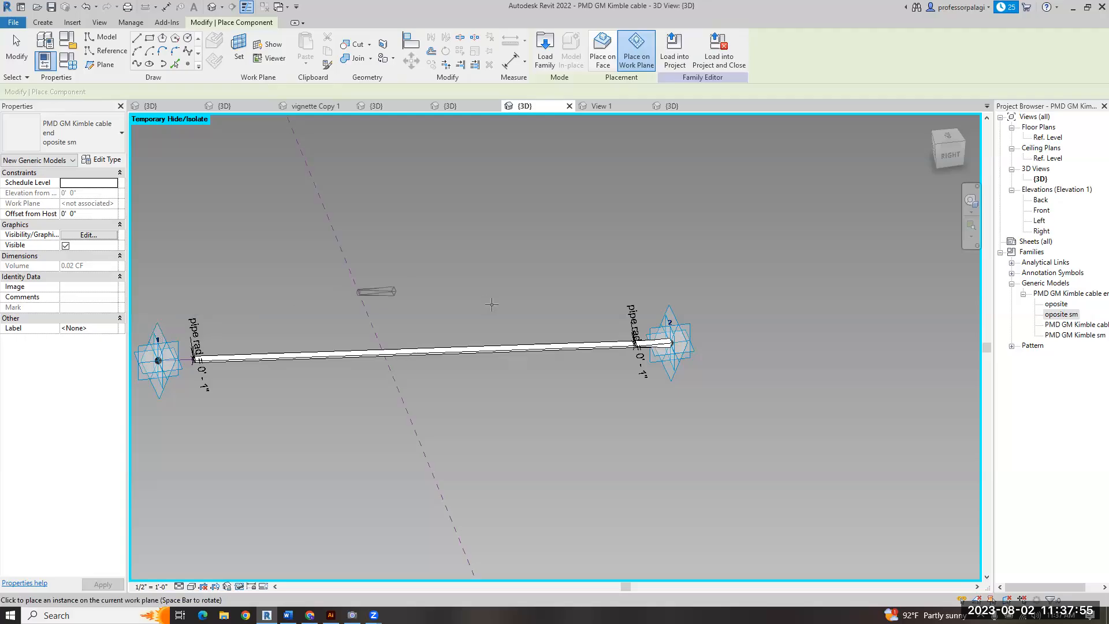
pyautogui.scroll(-4, 549, 333)
pyautogui.scroll(6, 172, 400)
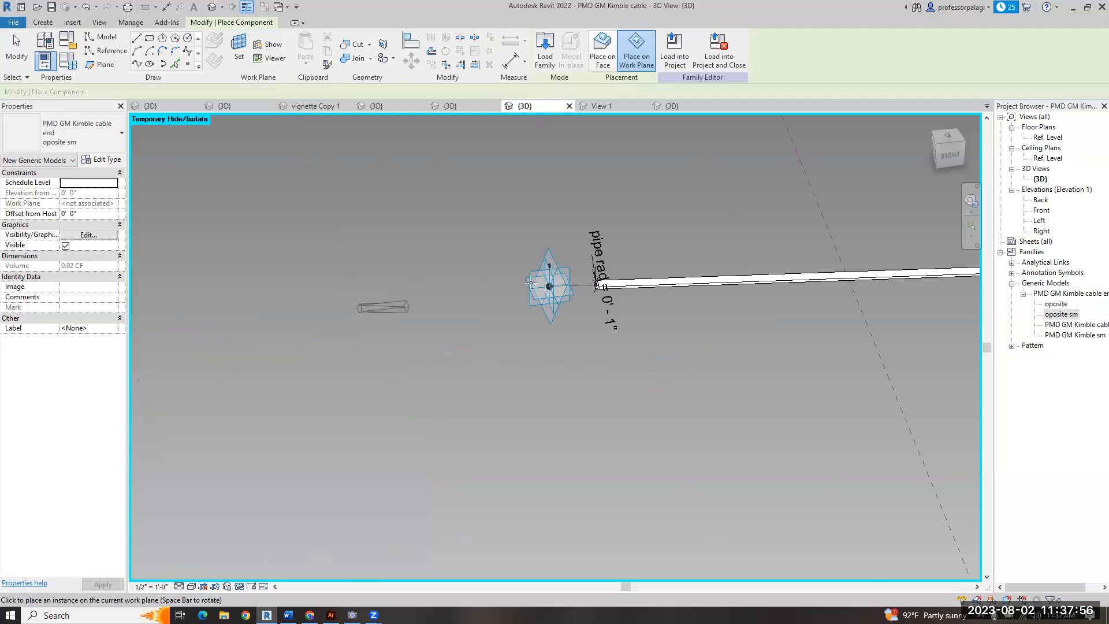
pyautogui.click(561, 241)
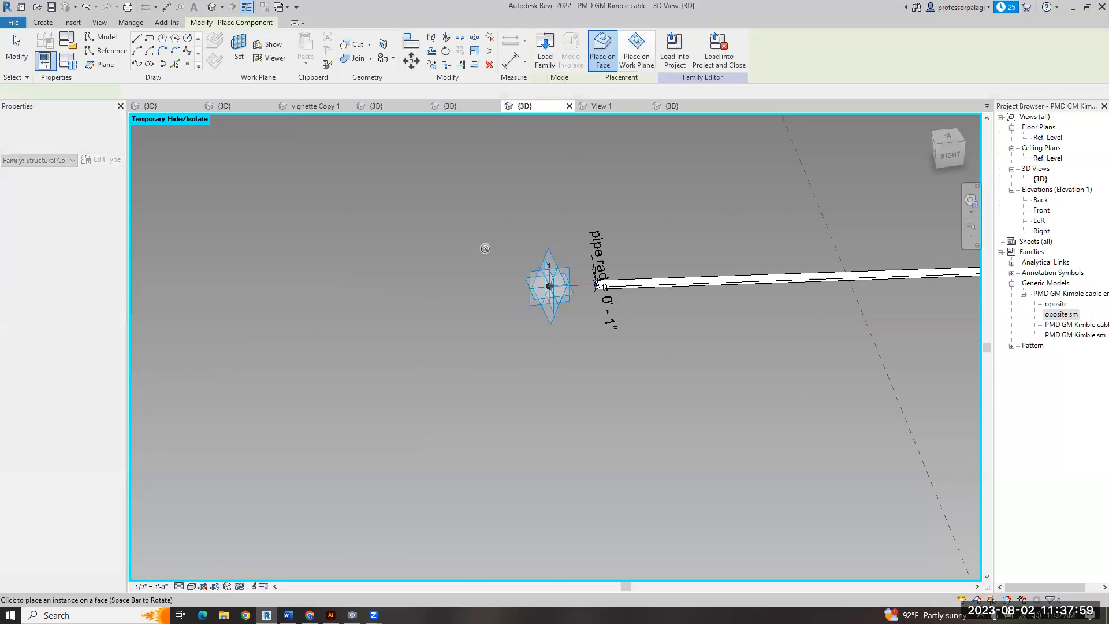
pyautogui.click(636, 51)
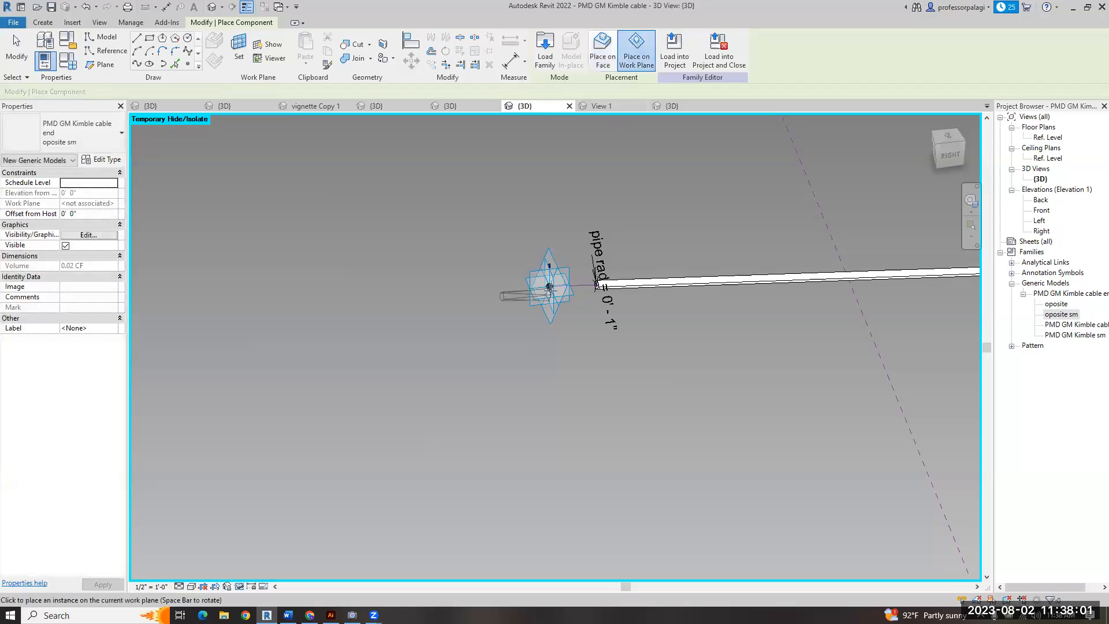
pyautogui.click(550, 287)
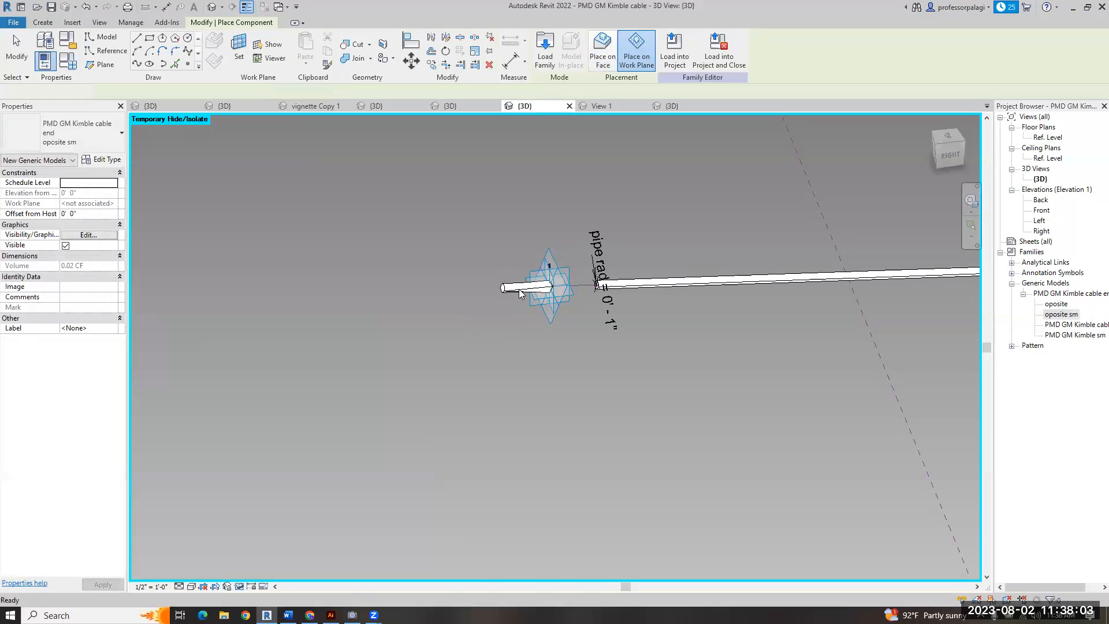
pyautogui.press('Escape')
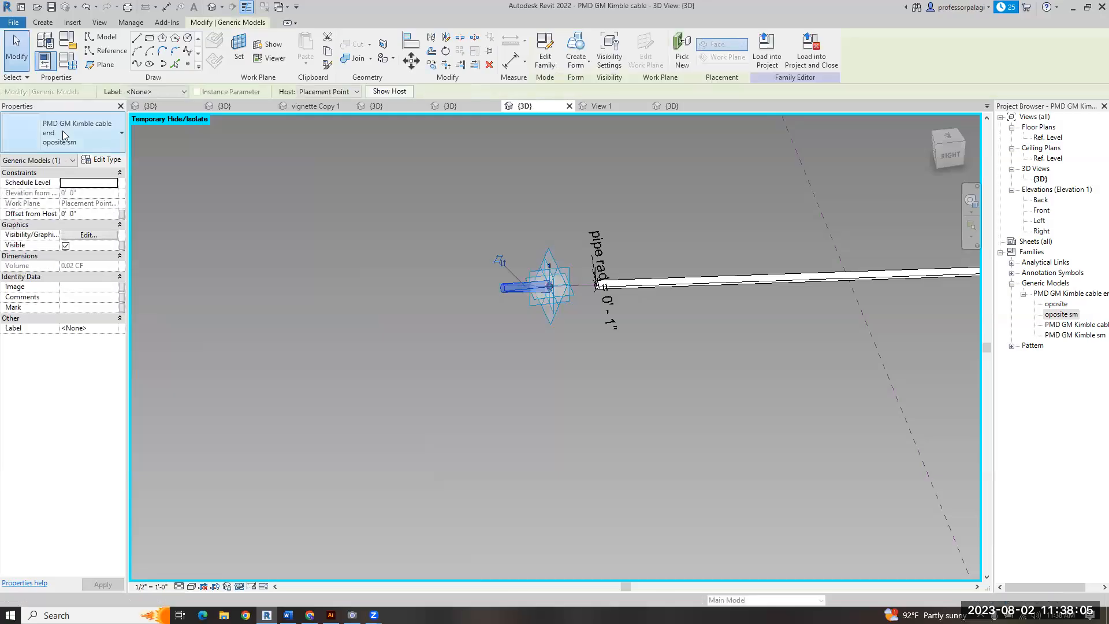
pyautogui.click(63, 131)
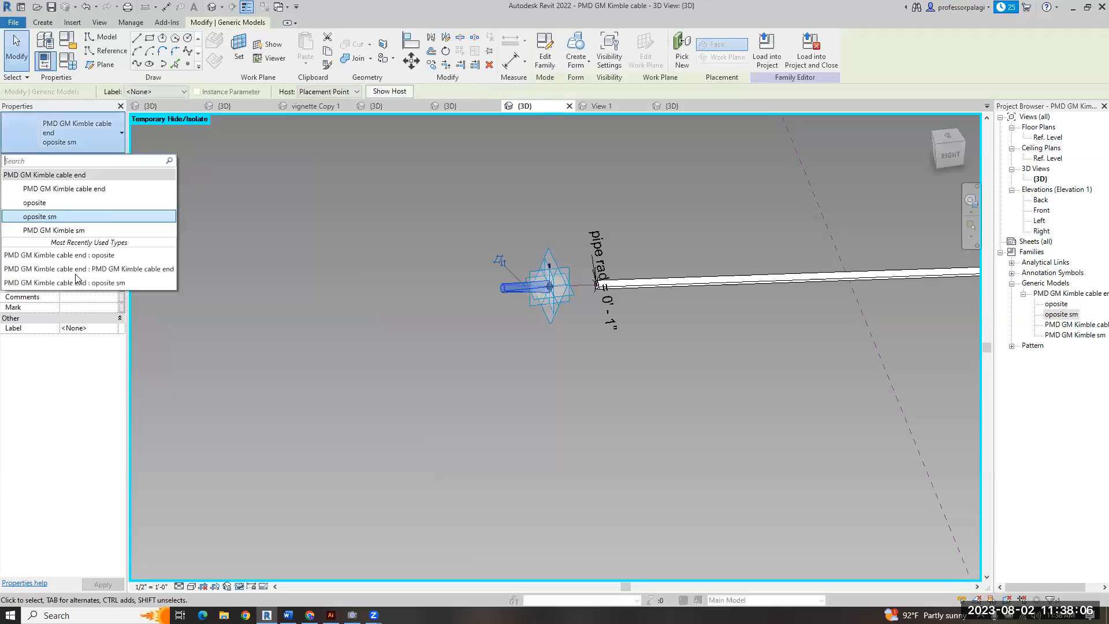
pyautogui.click(60, 231)
pyautogui.click(537, 399)
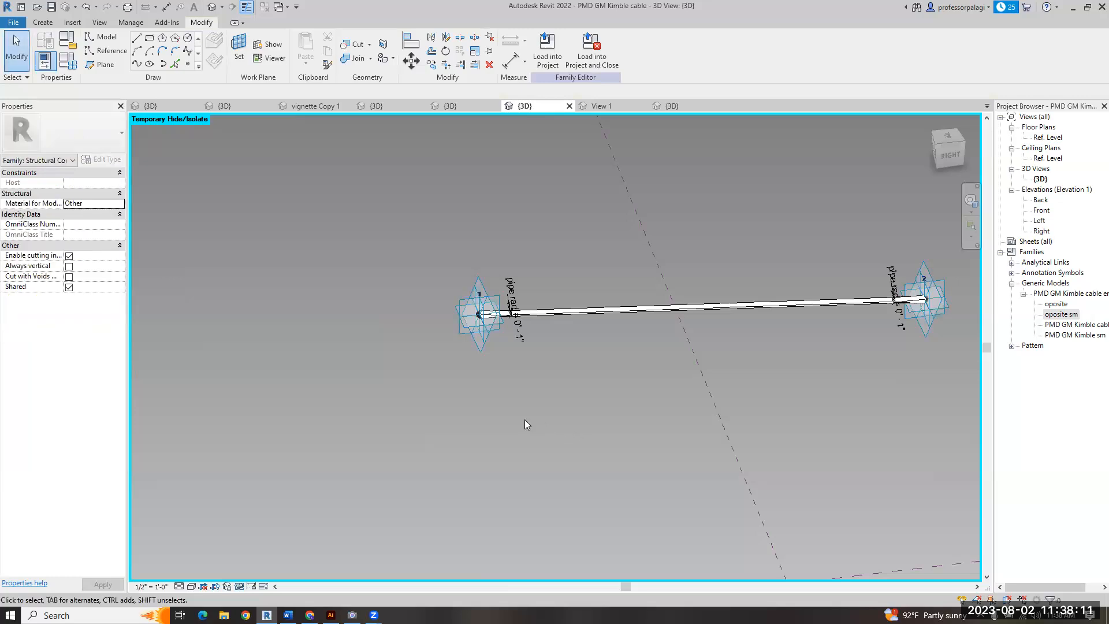
# - Unhide the two large end pieces and associate their visibility with a new type parameter named toggle little
pyautogui.press('h')
pyautogui.press('r')
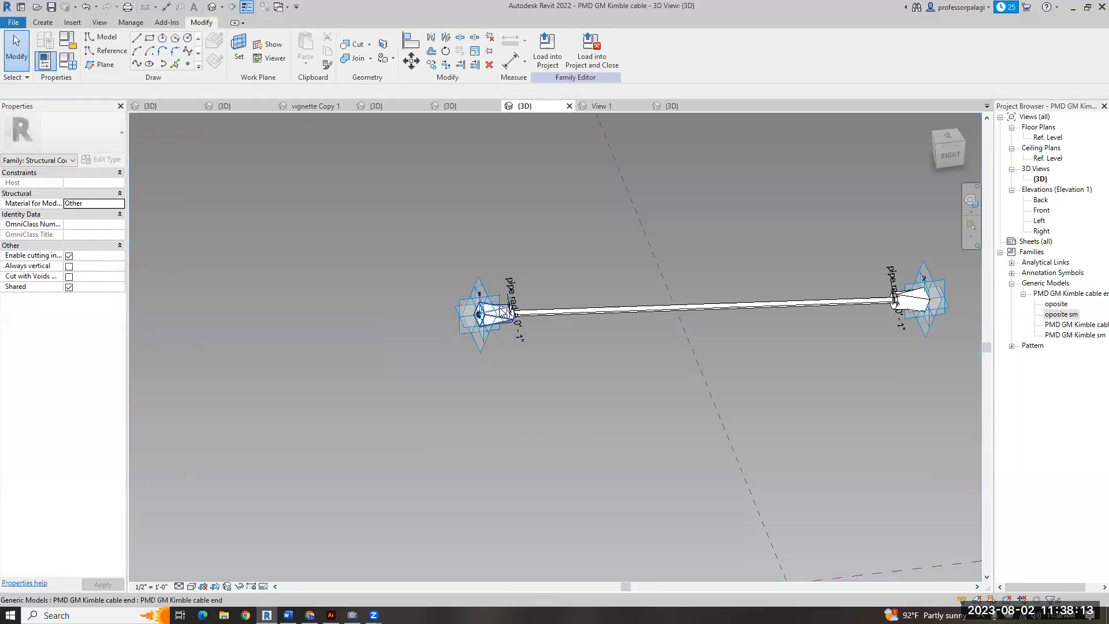
pyautogui.click(875, 281)
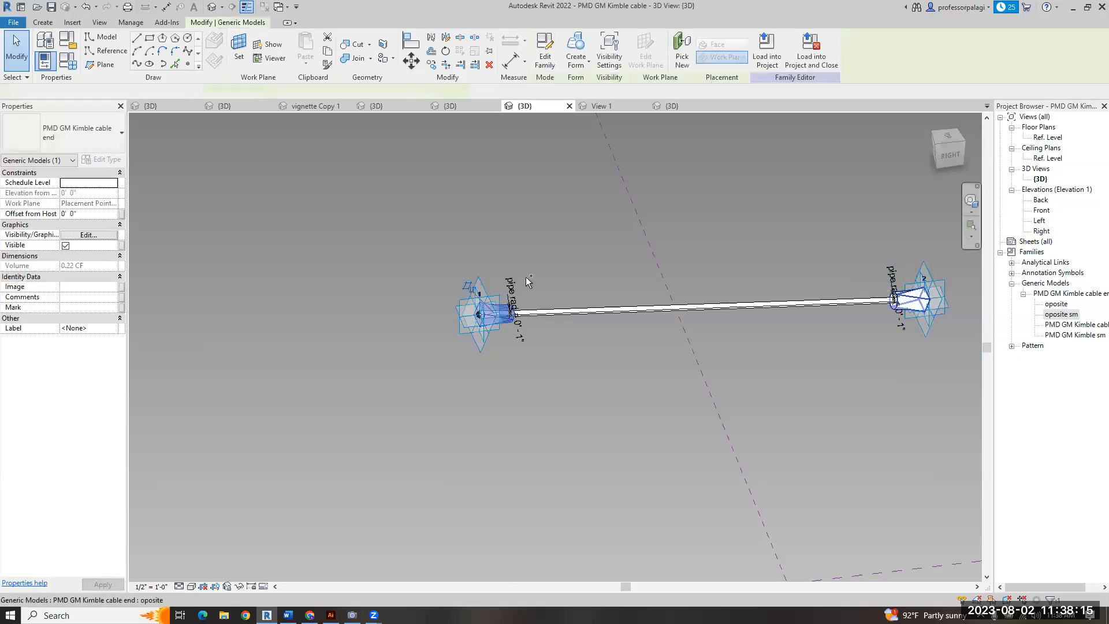
pyautogui.click(122, 245)
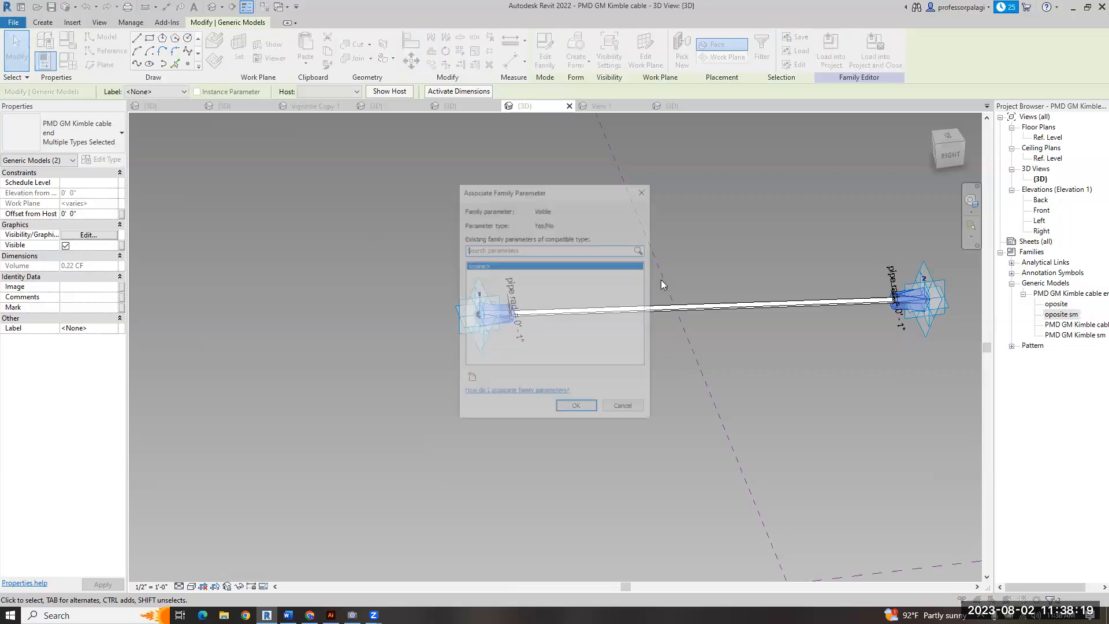
pyautogui.click(470, 378)
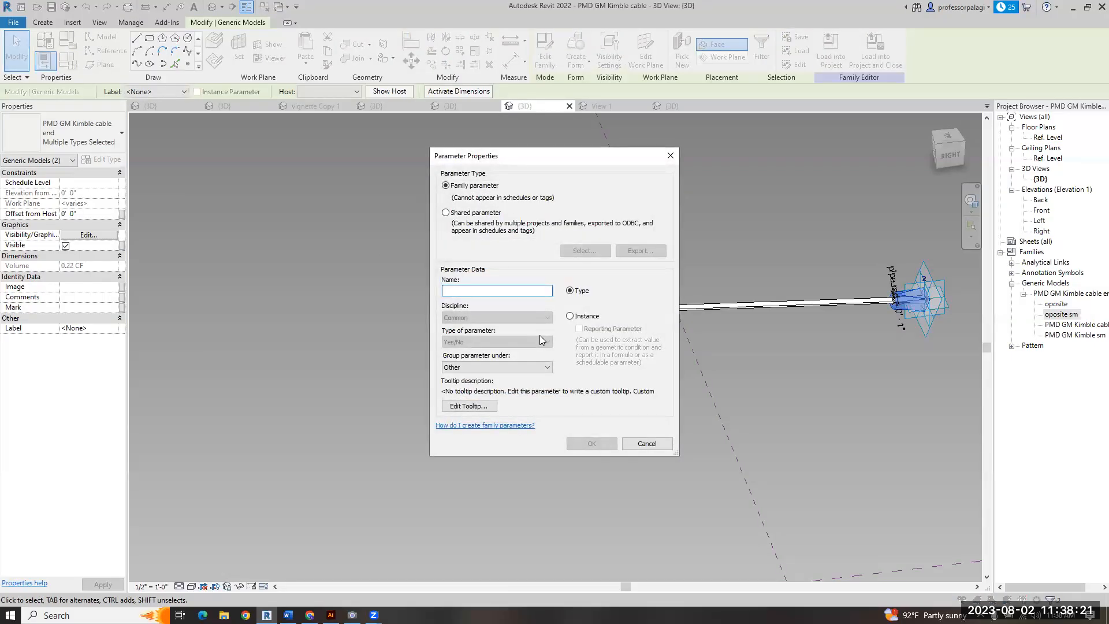
pyautogui.write('off')
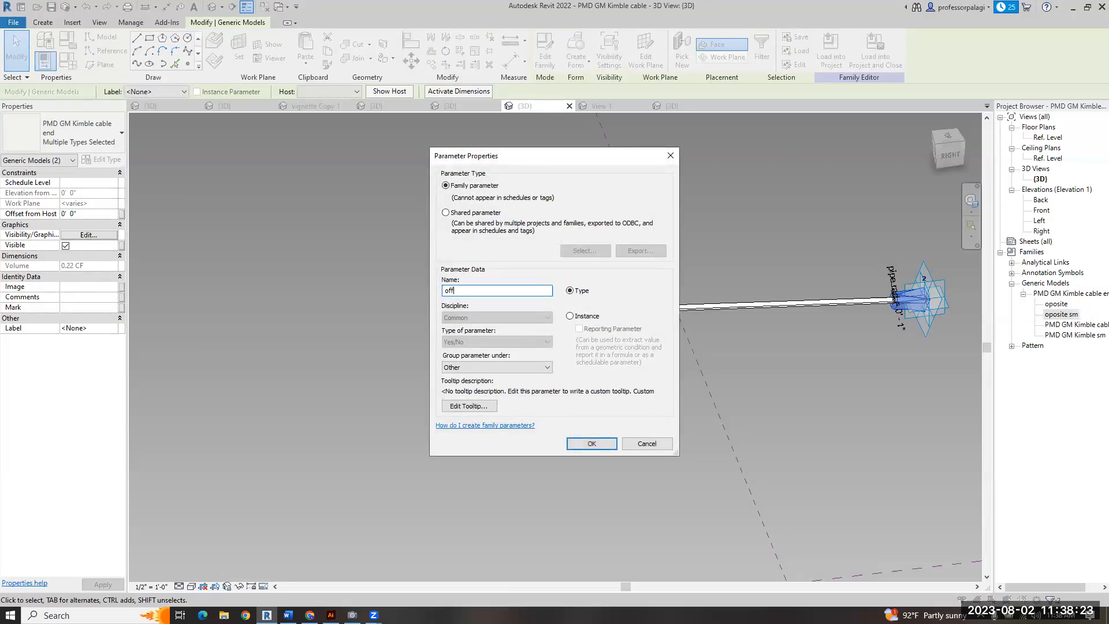
pyautogui.press('BackSpace')
pyautogui.press('BackSpace')
pyautogui.press('BackSpace')
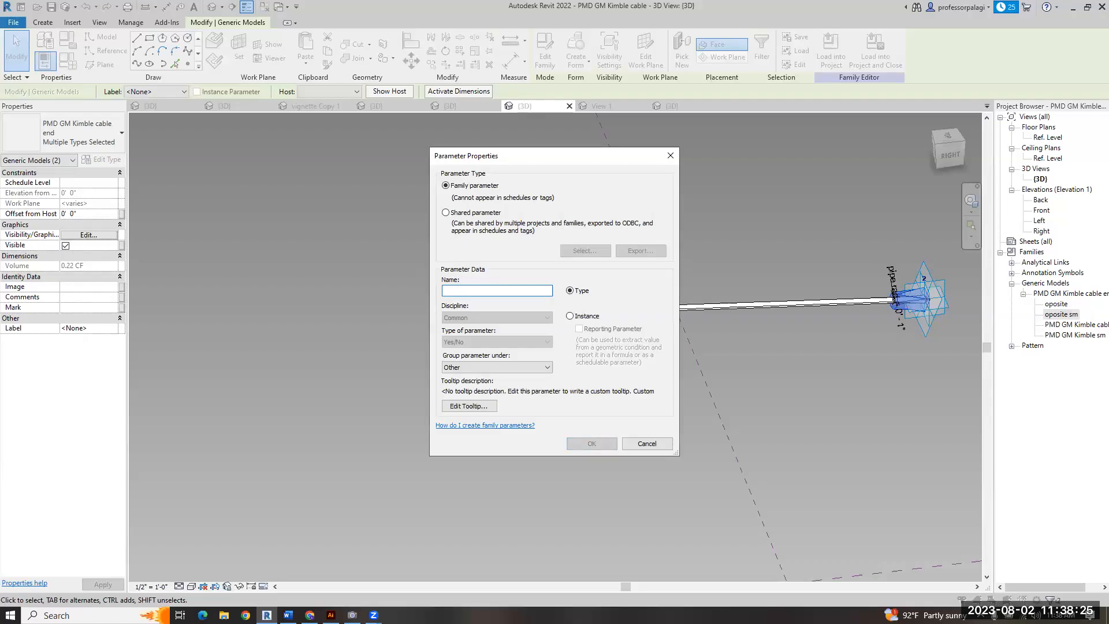
pyautogui.write('toggle little')
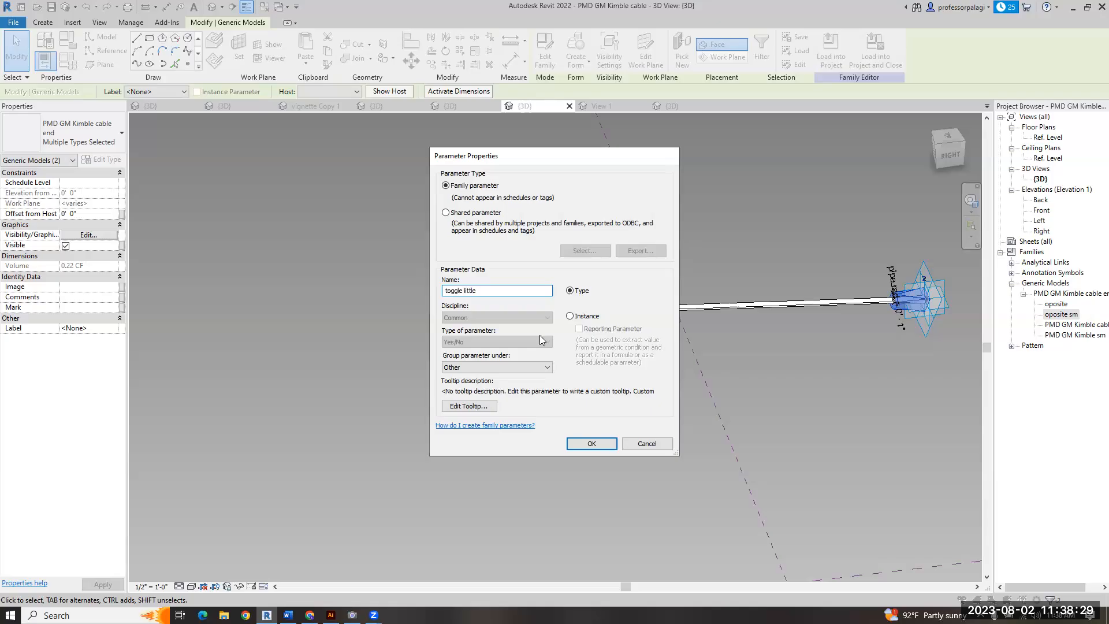
pyautogui.press('Return')
pyautogui.click(588, 409)
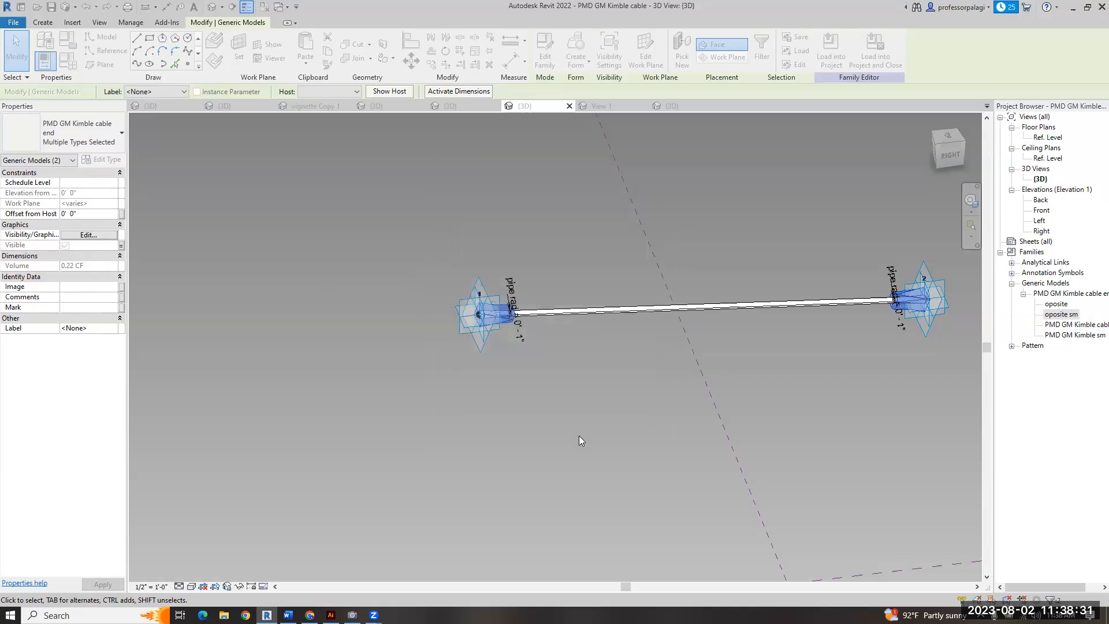
# - Load the cable family into PMD PB Kimble roof xbrace, overwriting the existing version
pyautogui.click(597, 242)
pyautogui.click(546, 53)
pyautogui.click(517, 395)
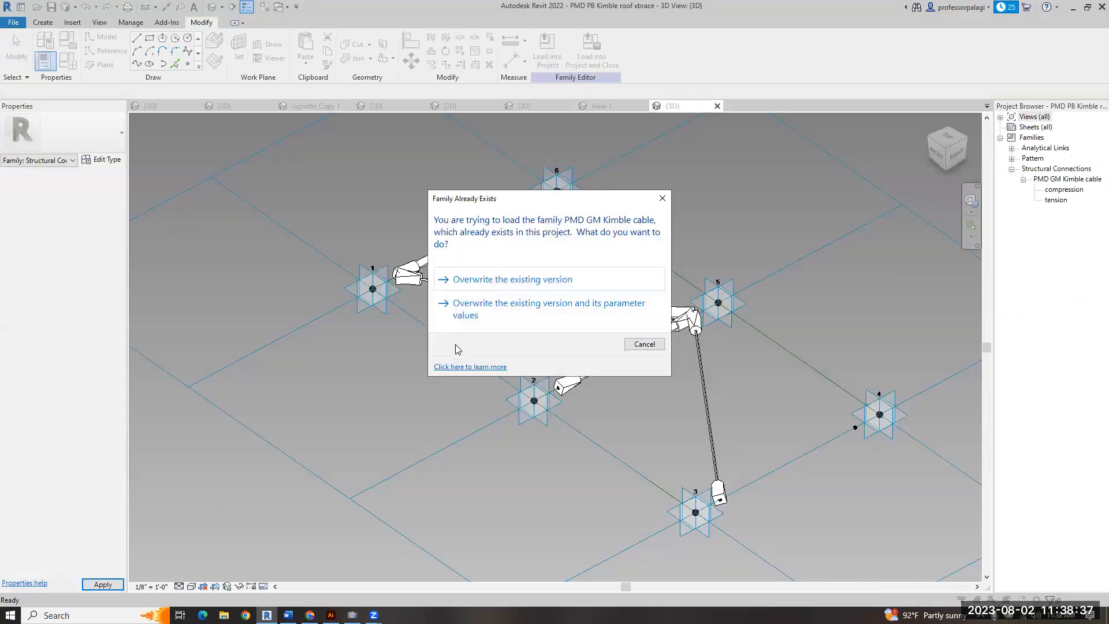
pyautogui.click(476, 281)
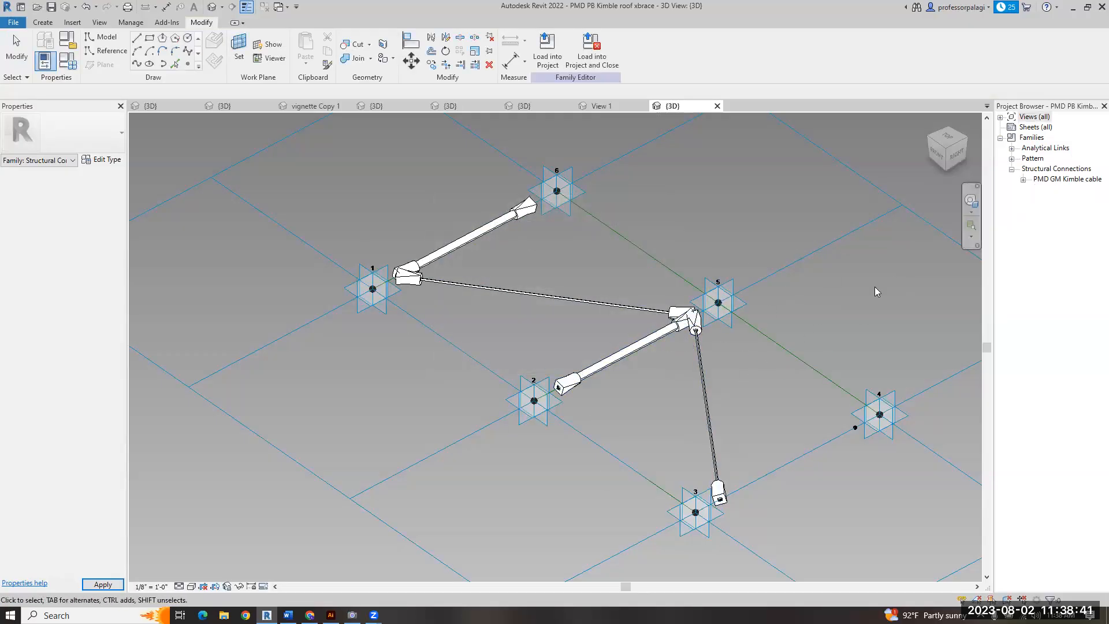
# - Turn off toggle little in the tension type of the PMD GM Kimble cable family
pyautogui.click(1023, 179)
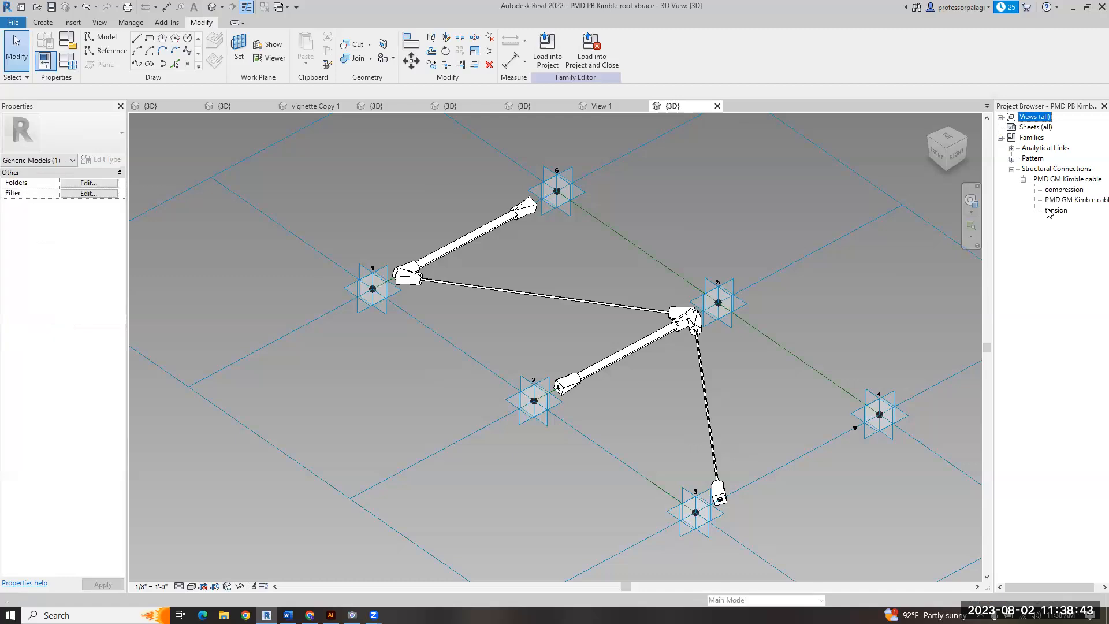
pyautogui.click(1057, 211)
pyautogui.doubleClick(1054, 210)
pyautogui.scroll(-2, 842, 397)
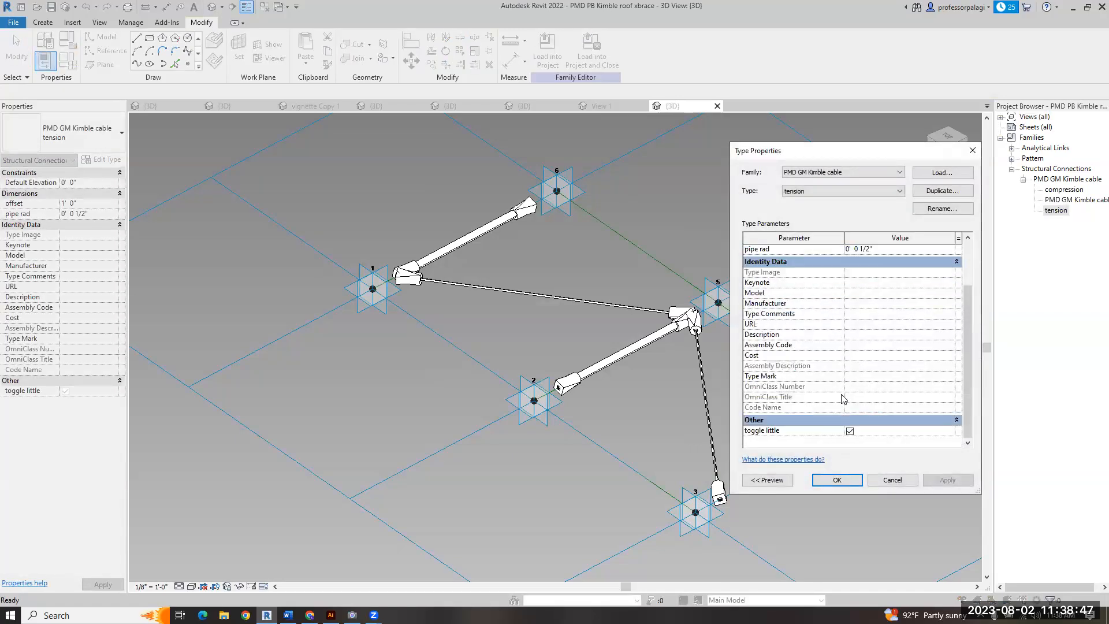
pyautogui.click(849, 430)
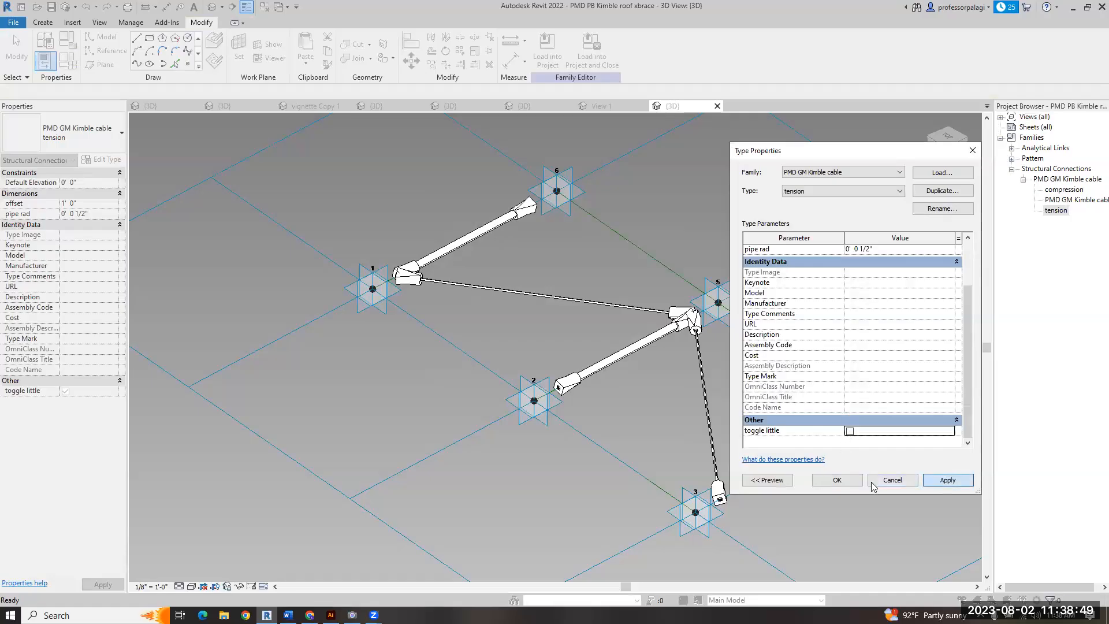
pyautogui.click(947, 480)
pyautogui.click(835, 480)
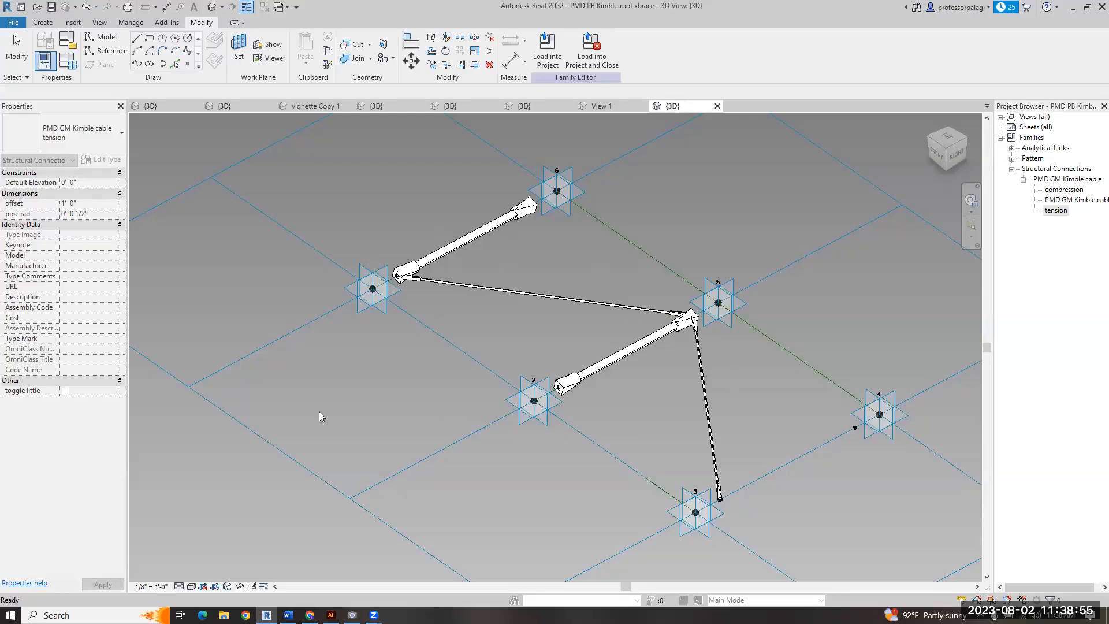
pyautogui.click(383, 392)
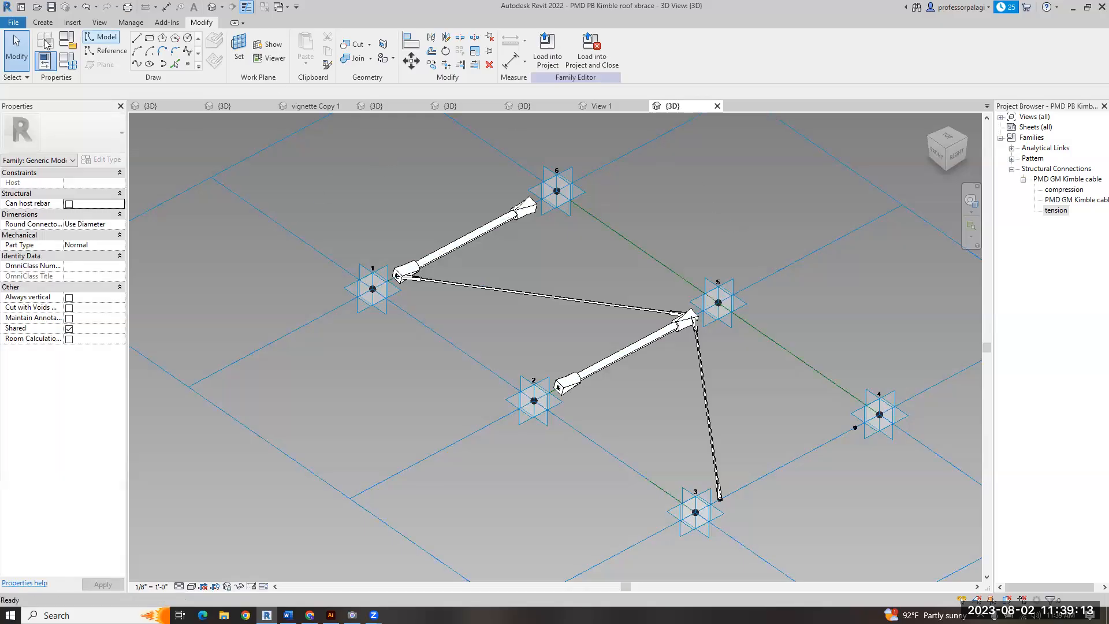
# - Go through the open family views to the Family14 3D view, dismissing the save reminder
pyautogui.click(243, 105)
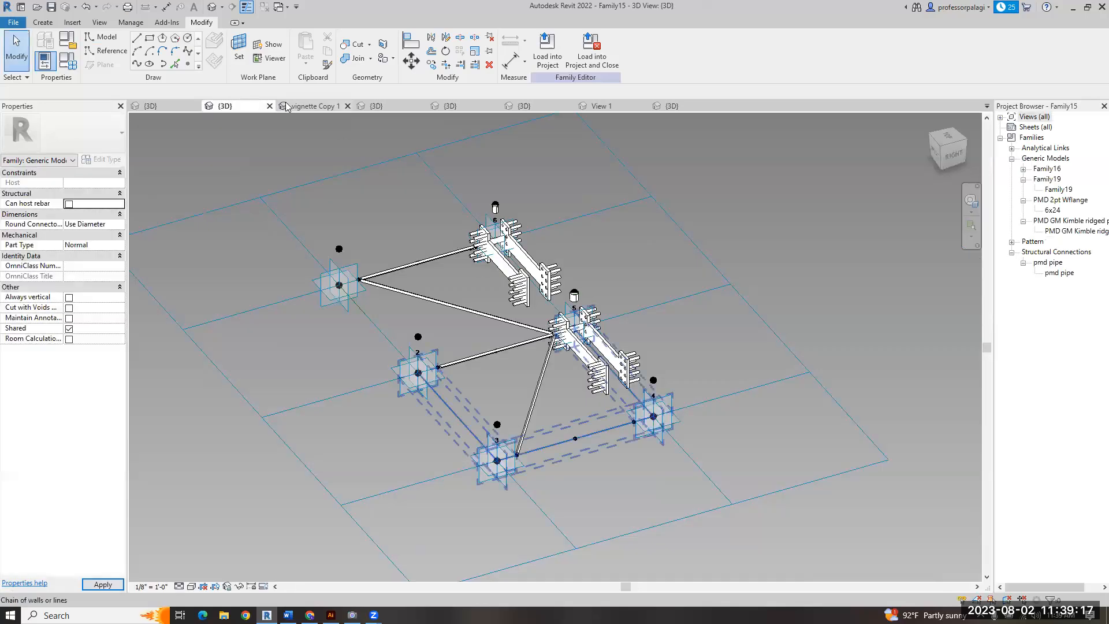
pyautogui.click(314, 105)
pyautogui.click(401, 108)
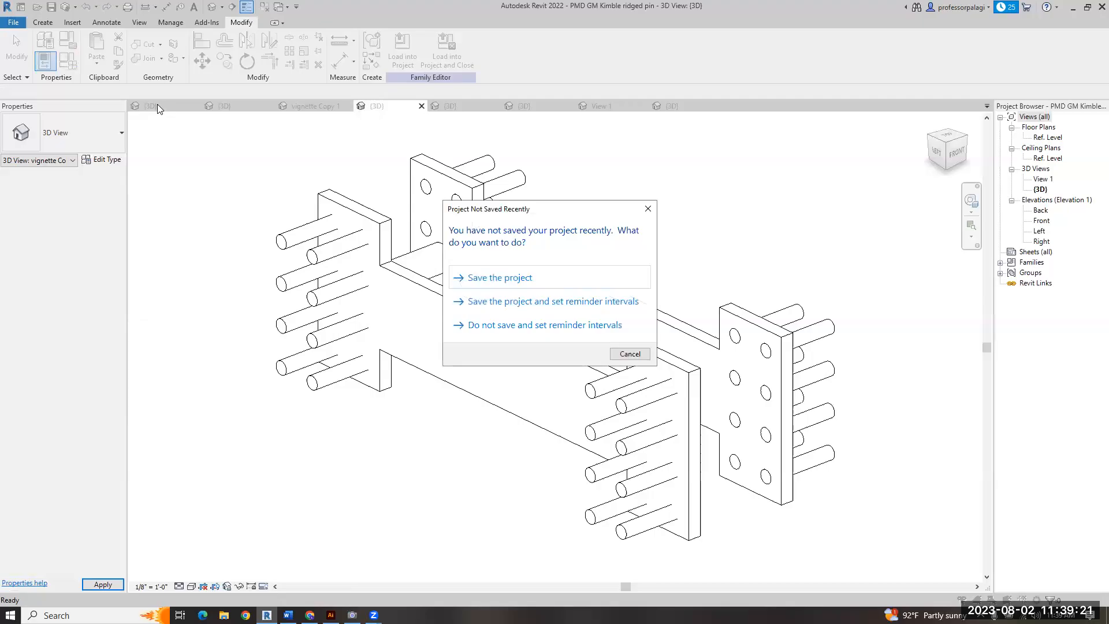
pyautogui.press('Escape')
pyautogui.click(153, 105)
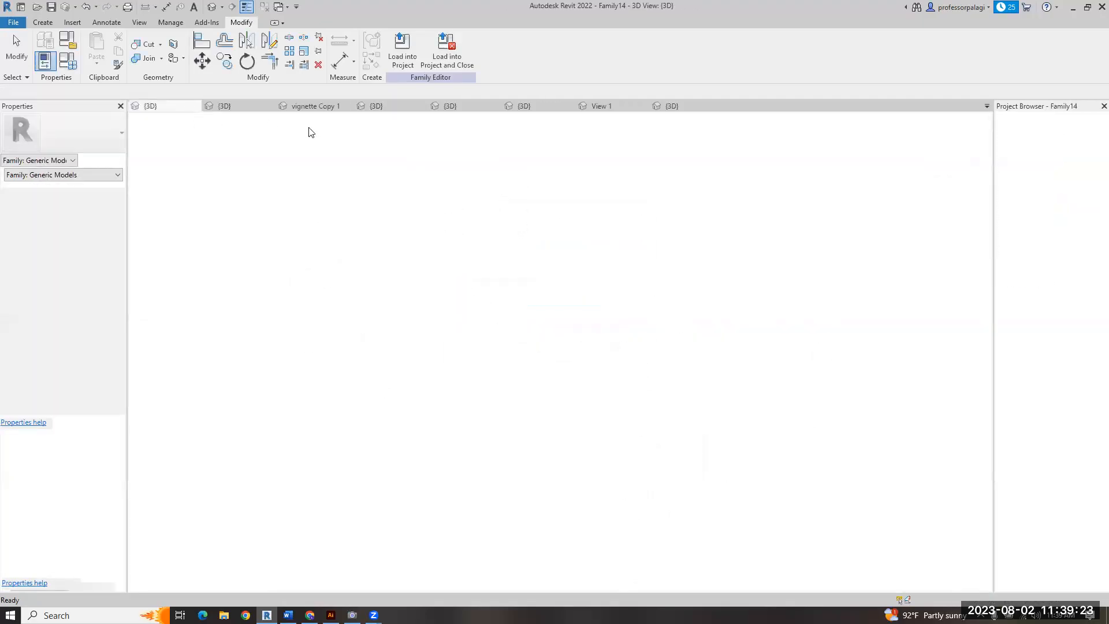
pyautogui.press('Escape')
# - Start a new family from the Generic Model line based template
pyautogui.click(13, 22)
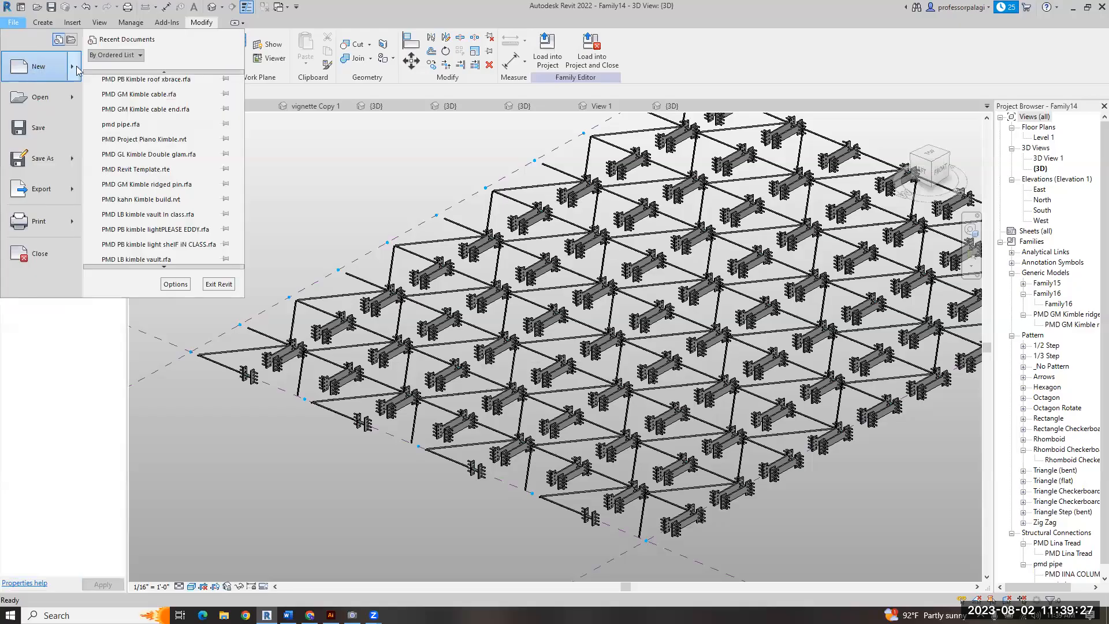
pyautogui.moveTo(77, 68)
pyautogui.click(119, 97)
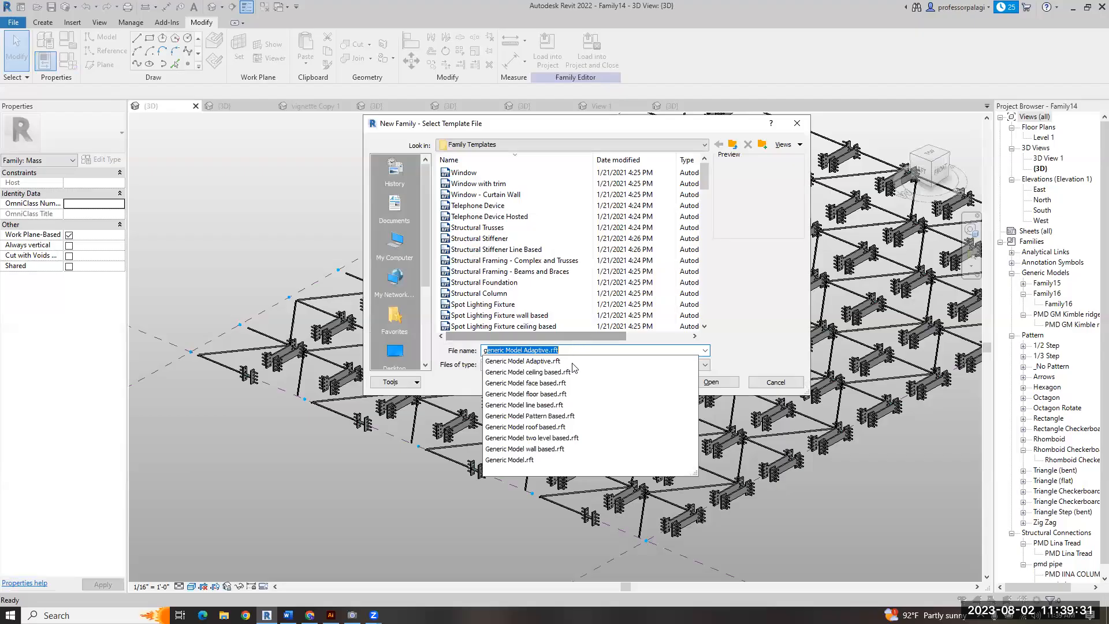
pyautogui.click(715, 396)
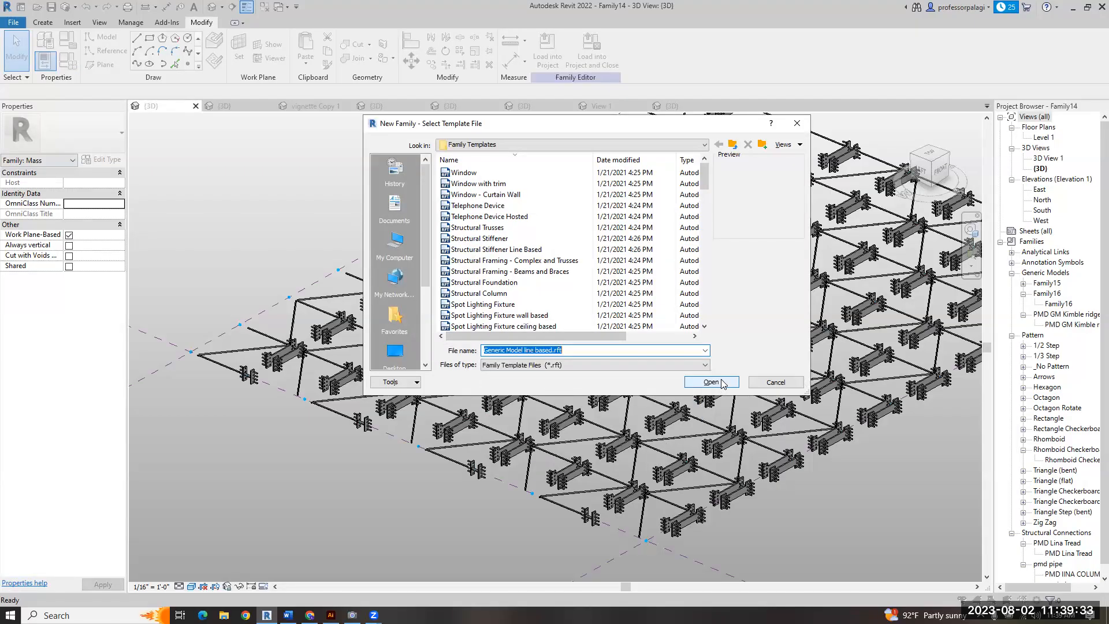
# - Create the family from the Generic Model line based template and open its Left elevation
pyautogui.click(722, 383)
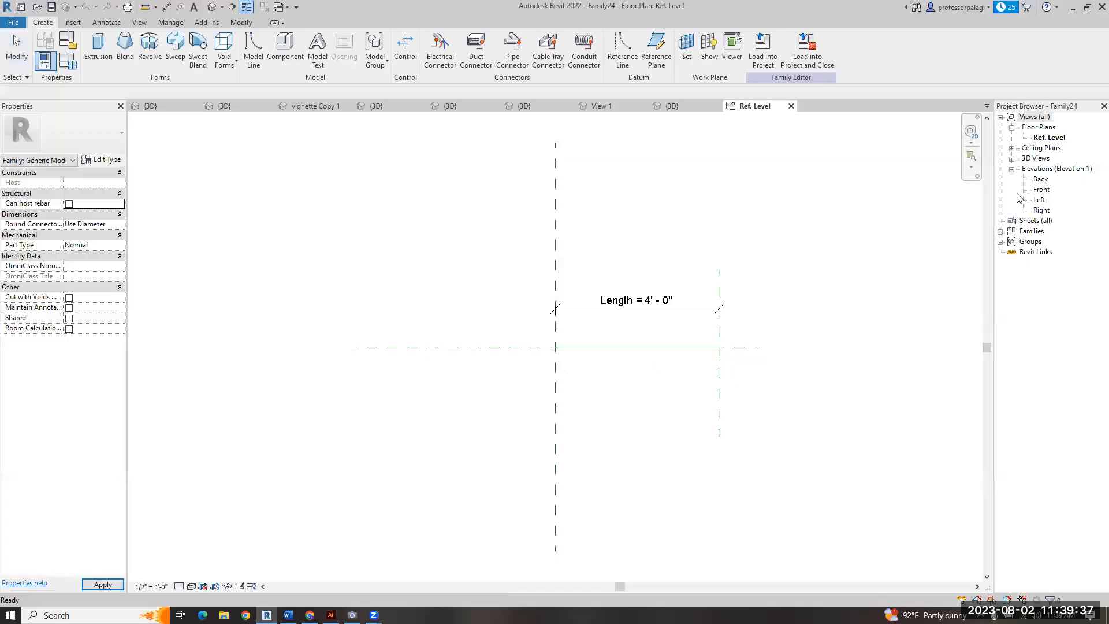
pyautogui.doubleClick(1037, 199)
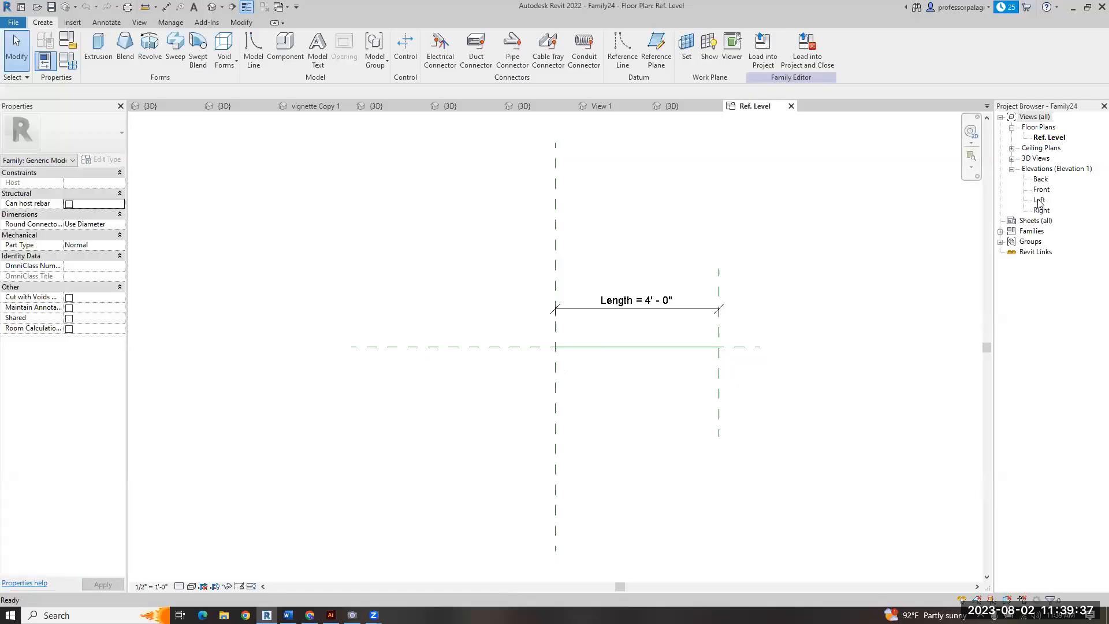
pyautogui.scroll(-2, 551, 333)
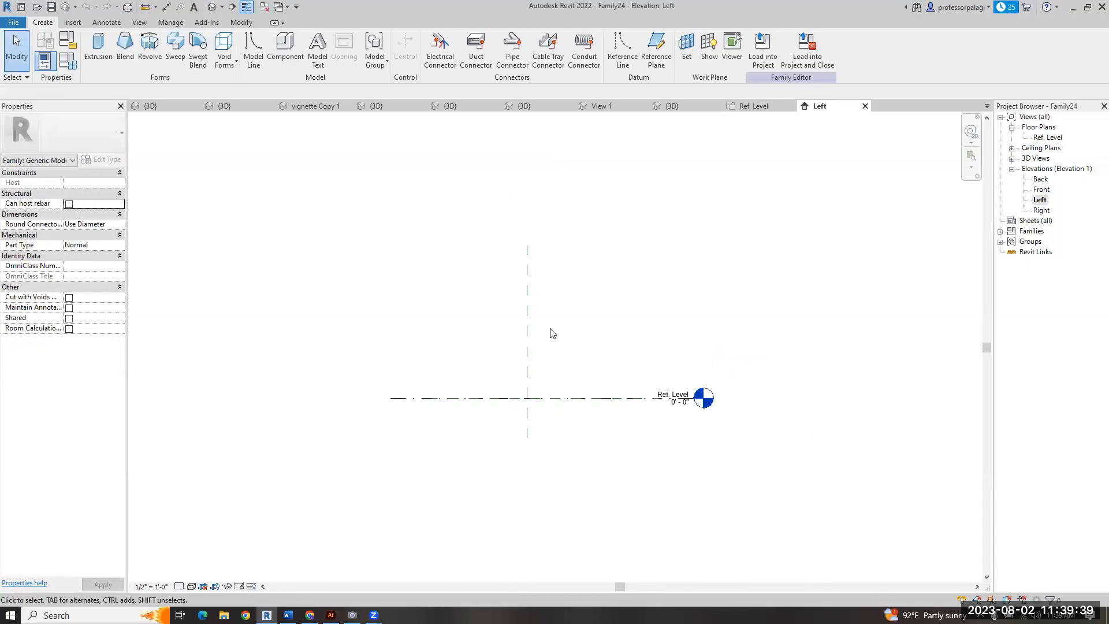
# - Draw two horizontal reference planes in the Left elevation, one above and one below the reference level
pyautogui.press('r')
pyautogui.press('p')
pyautogui.click(477, 338)
pyautogui.click(565, 338)
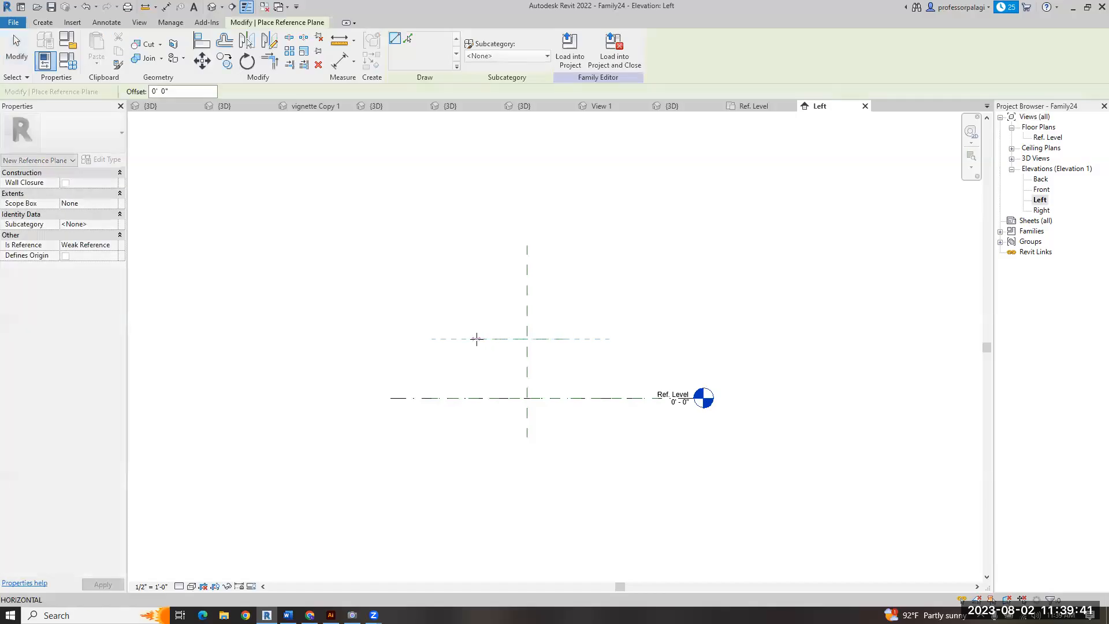
pyautogui.click(591, 465)
pyautogui.click(462, 465)
# - Draw four vertical reference planes across the horizontal ones, two on each side of the center plane
pyautogui.click(555, 337)
pyautogui.click(537, 310)
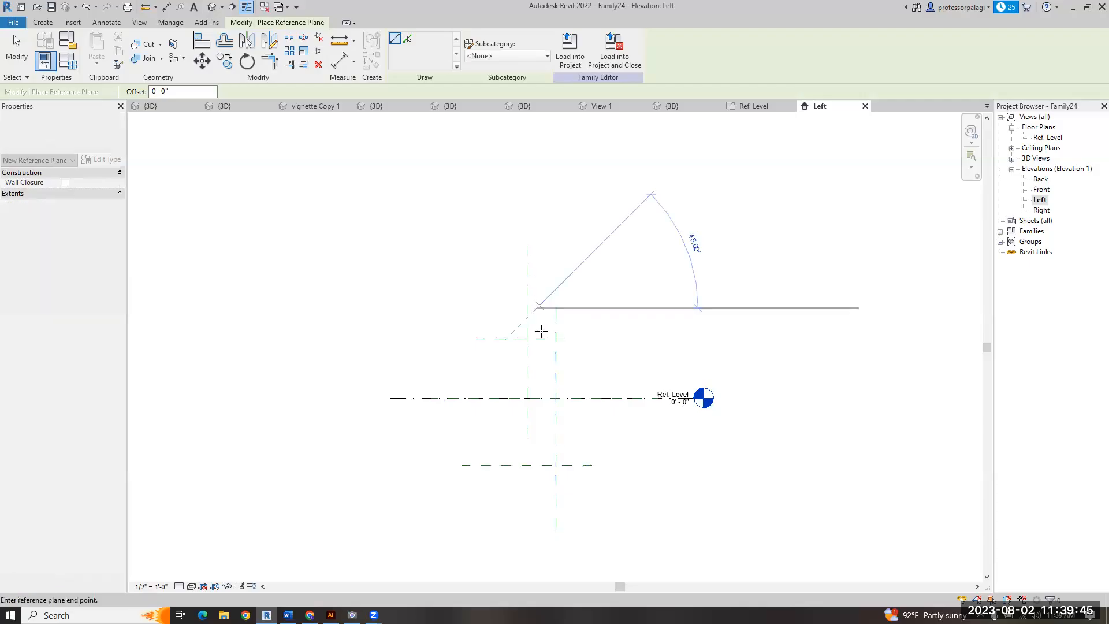
pyautogui.click(536, 519)
pyautogui.click(508, 300)
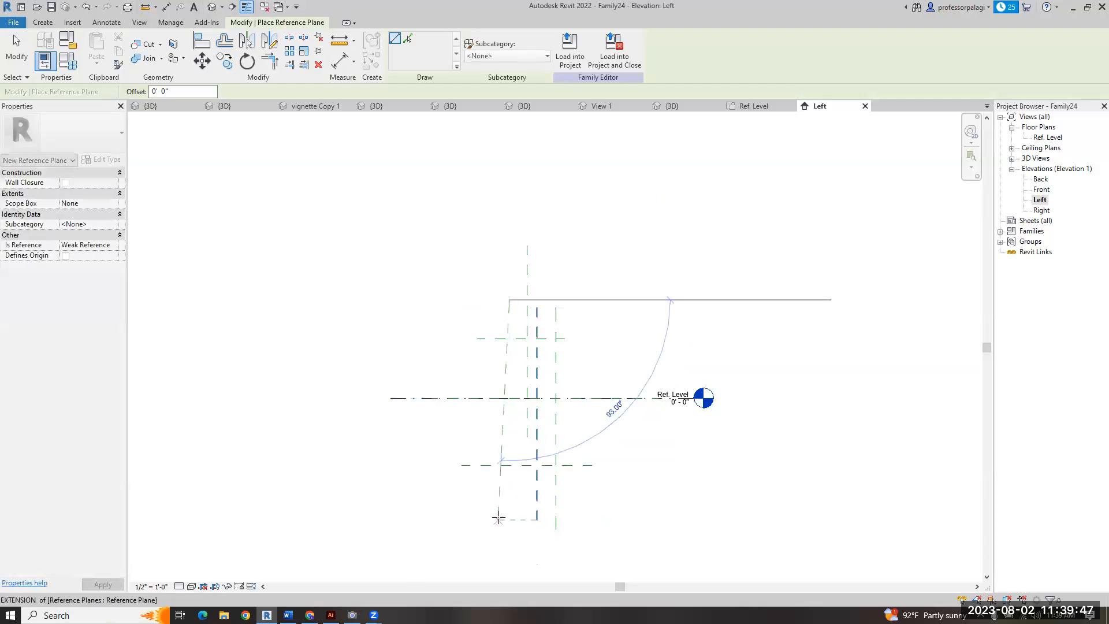
pyautogui.click(503, 527)
pyautogui.click(491, 294)
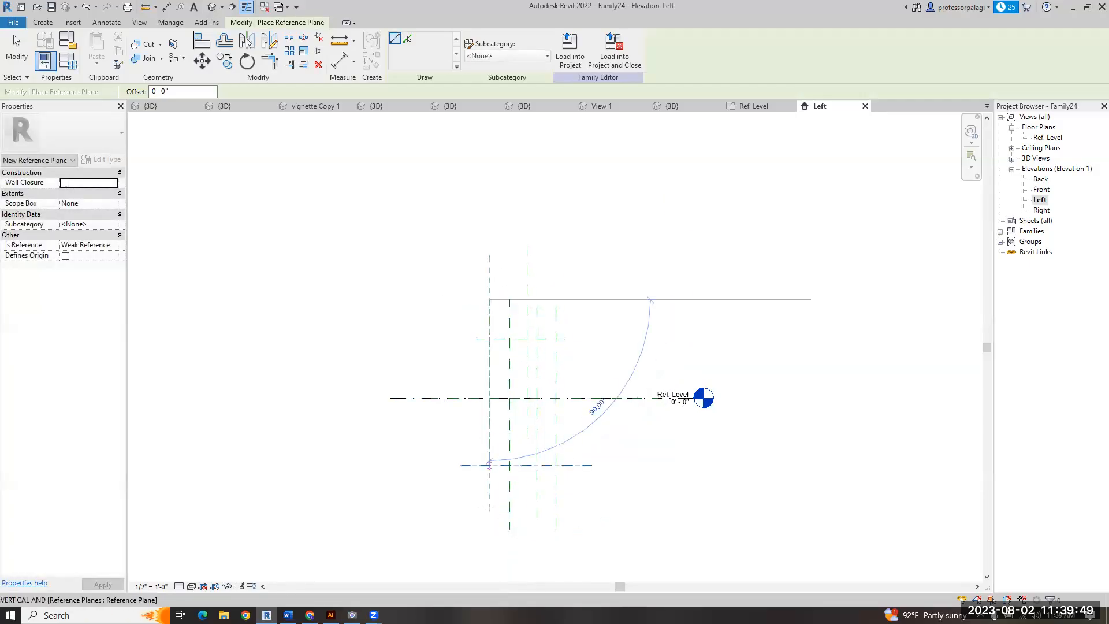
pyautogui.click(487, 517)
pyautogui.scroll(4, 518, 393)
pyautogui.press('Escape')
pyautogui.press('Escape')
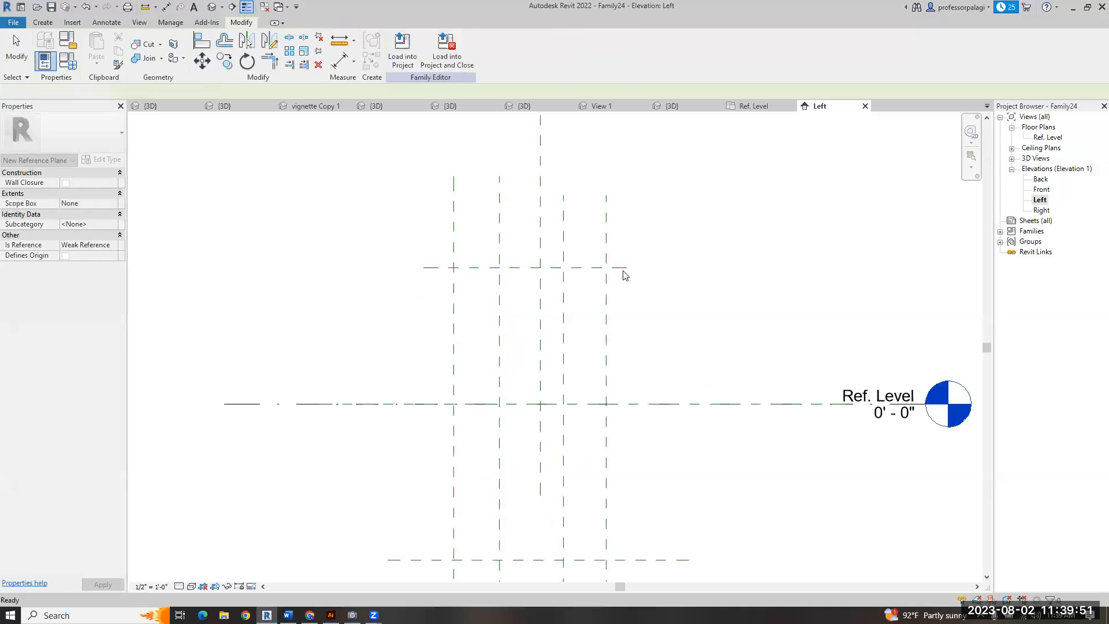
pyautogui.click(541, 341)
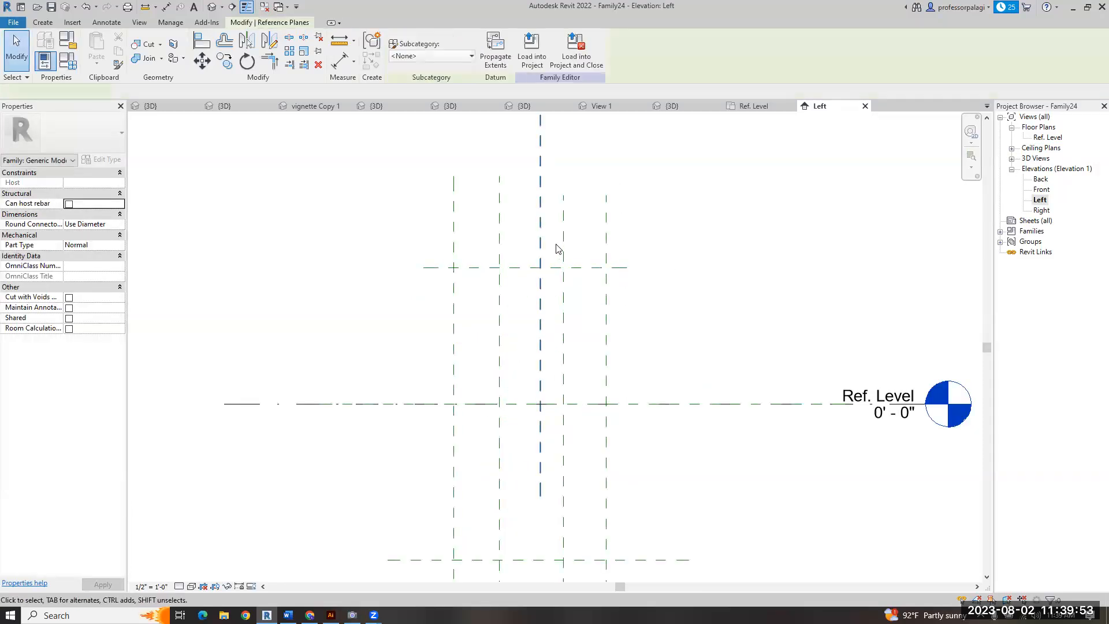
pyautogui.click(680, 227)
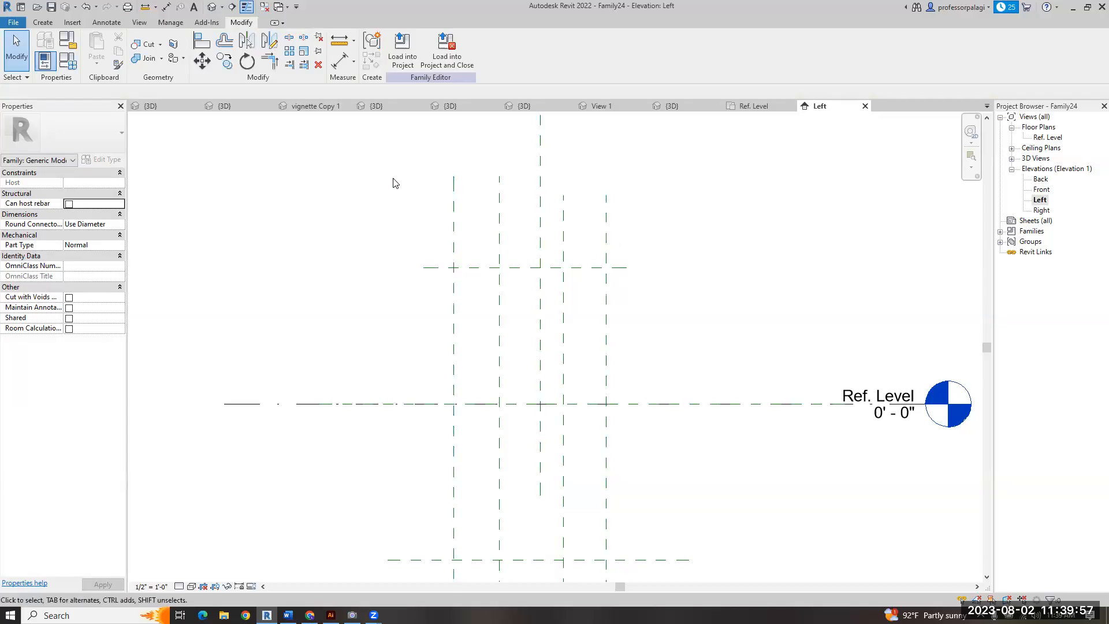
# - Dimension the five vertical reference planes in one continuous string and make their spacing equal
pyautogui.press('d')
pyautogui.press('i')
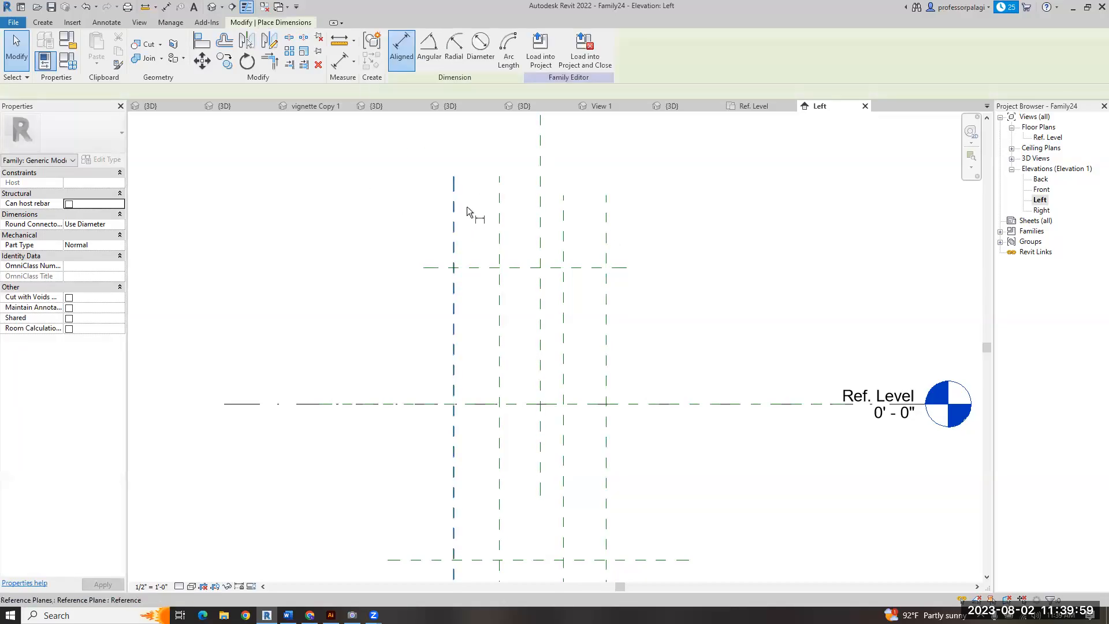
pyautogui.click(454, 193)
pyautogui.click(498, 194)
pyautogui.click(543, 195)
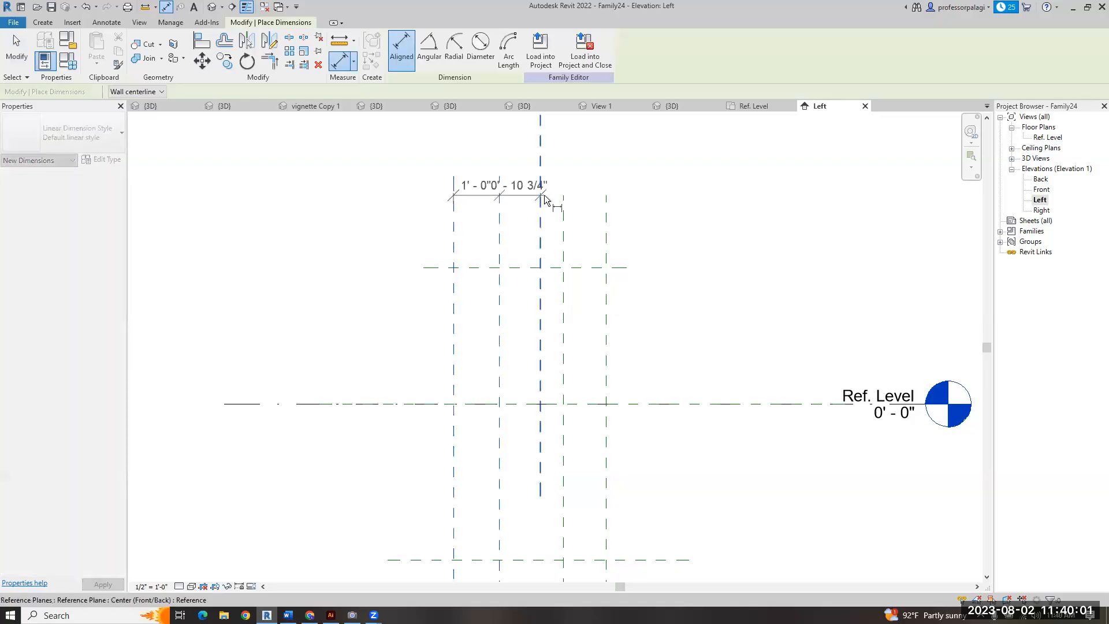
pyautogui.click(564, 211)
pyautogui.click(606, 208)
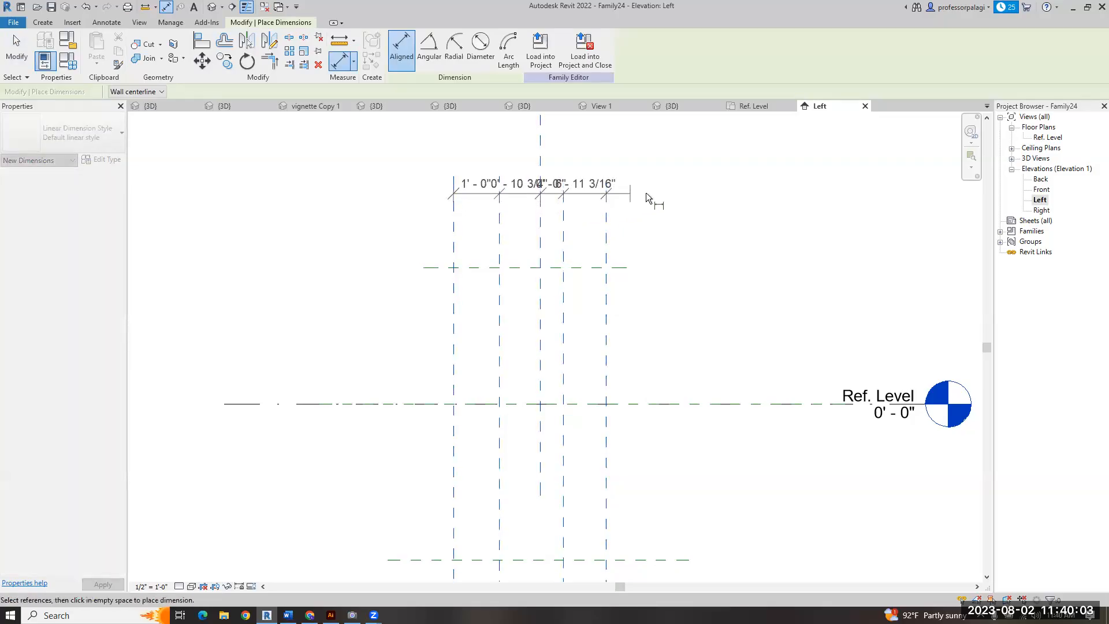
pyautogui.click(736, 206)
pyautogui.click(529, 164)
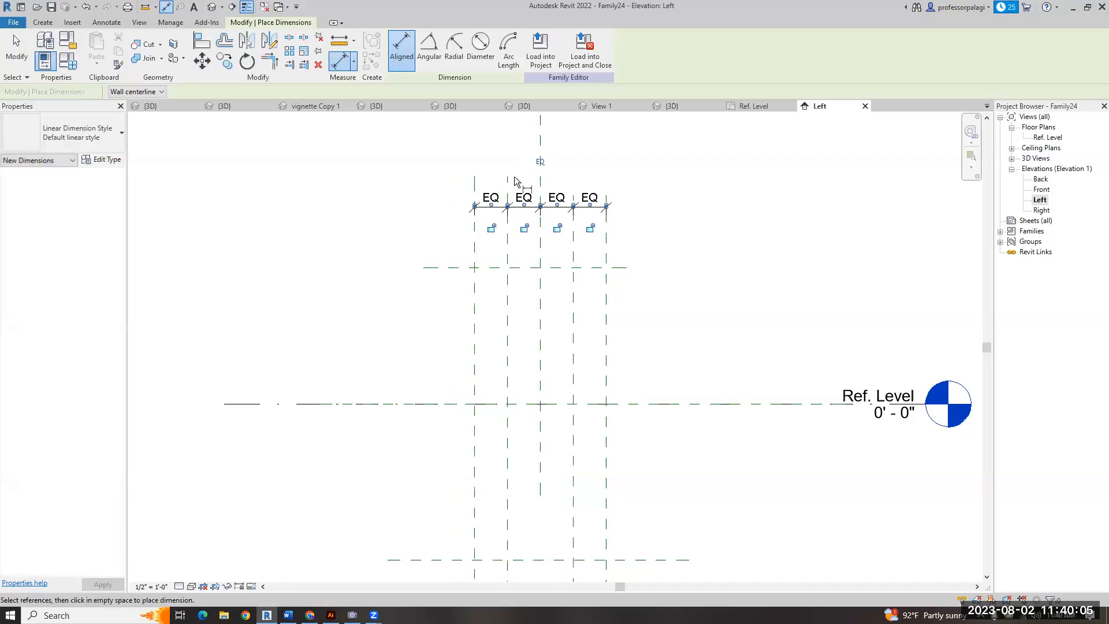
pyautogui.press('Escape')
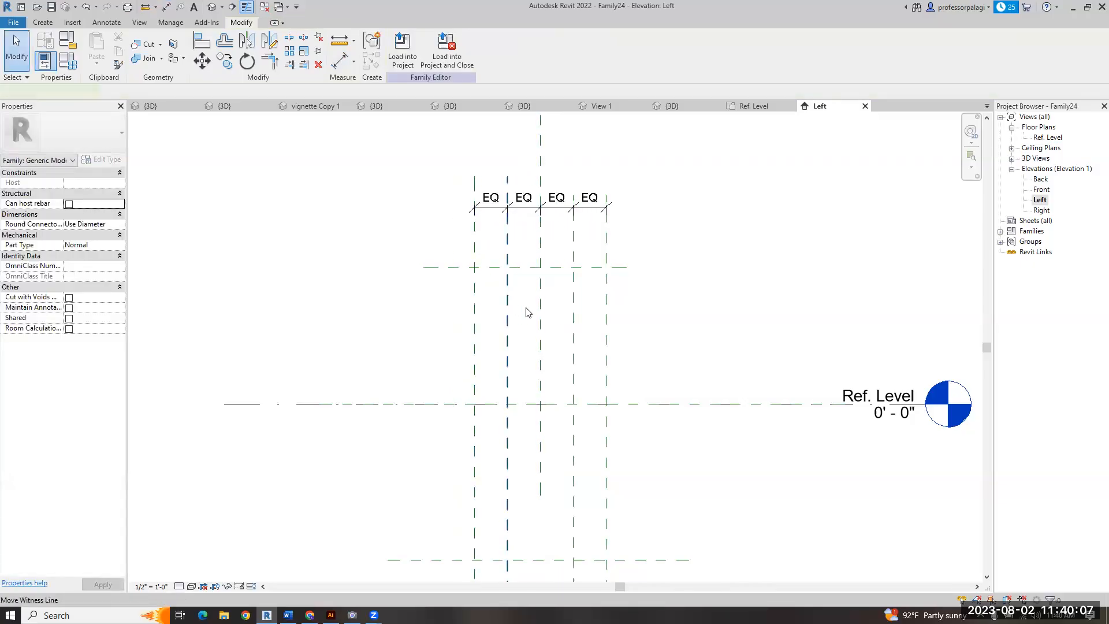
# - Set the distance from the inner vertical reference plane to the center plane to 8 inches
pyautogui.click(508, 298)
pyautogui.click(527, 278)
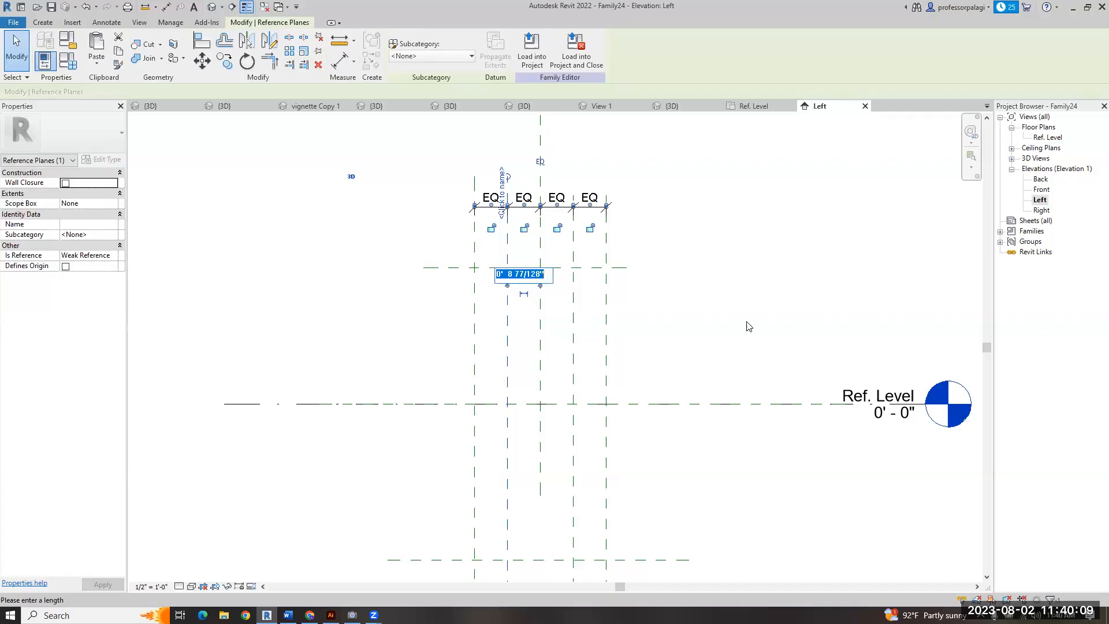
pyautogui.write('8')
pyautogui.press('Return')
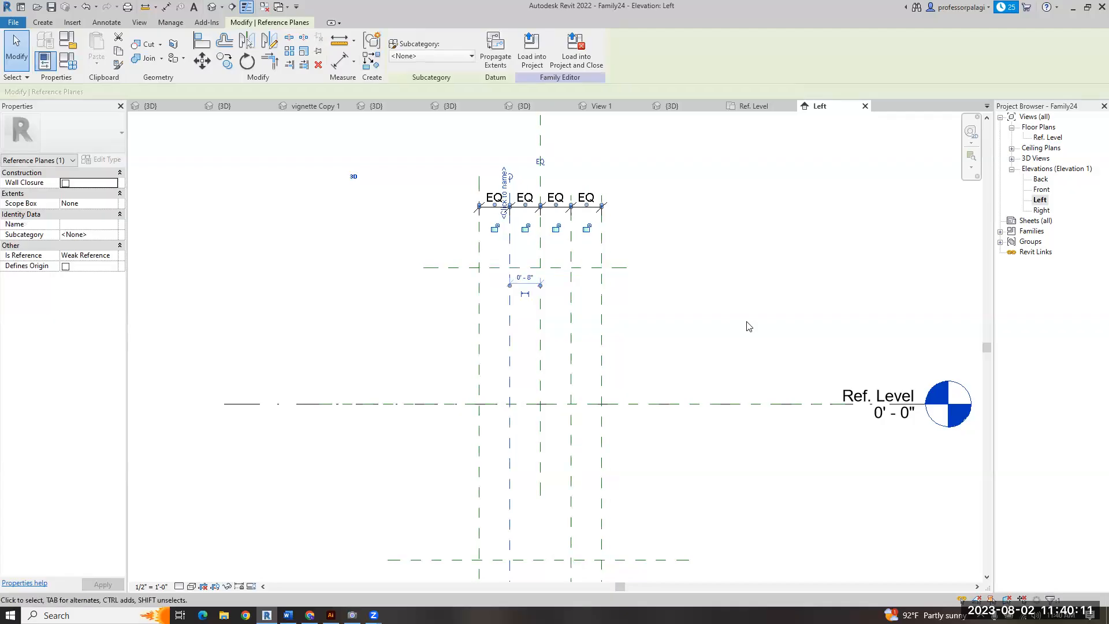
pyautogui.click(748, 326)
# - Dimension the upper plane, reference level and lower plane in one string and make the spacing equal
pyautogui.scroll(-3, 682, 346)
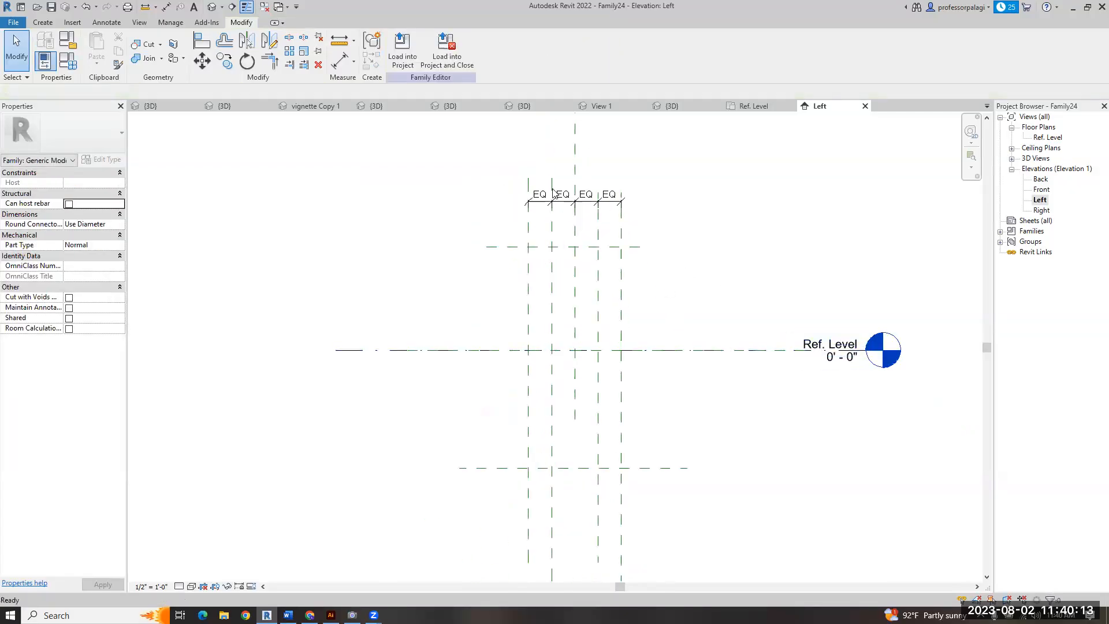
pyautogui.click(349, 65)
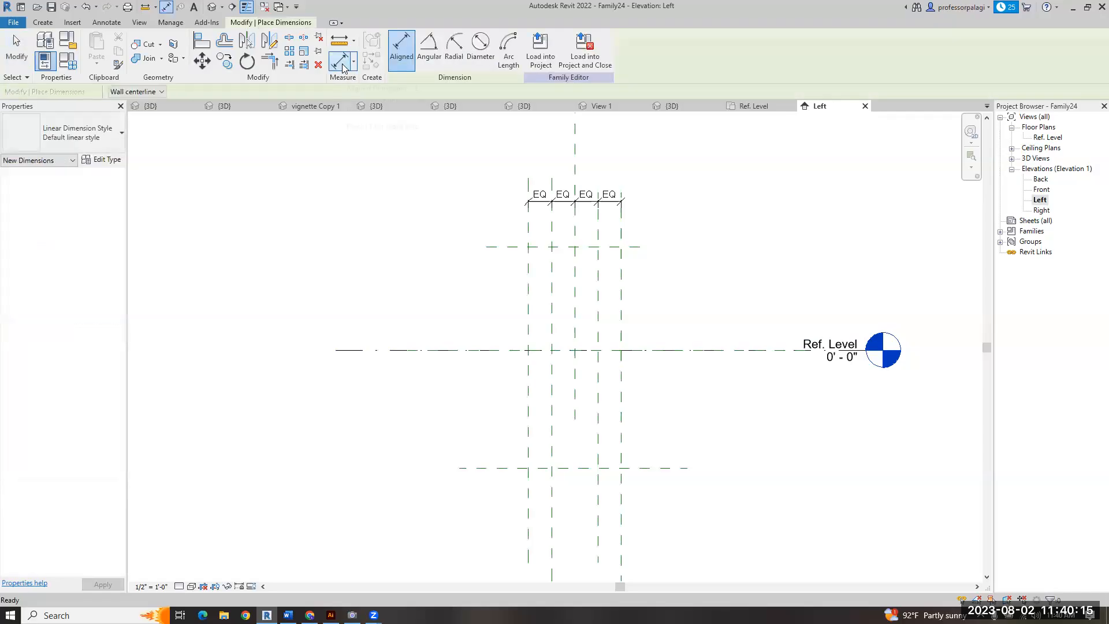
pyautogui.click(640, 247)
pyautogui.click(644, 349)
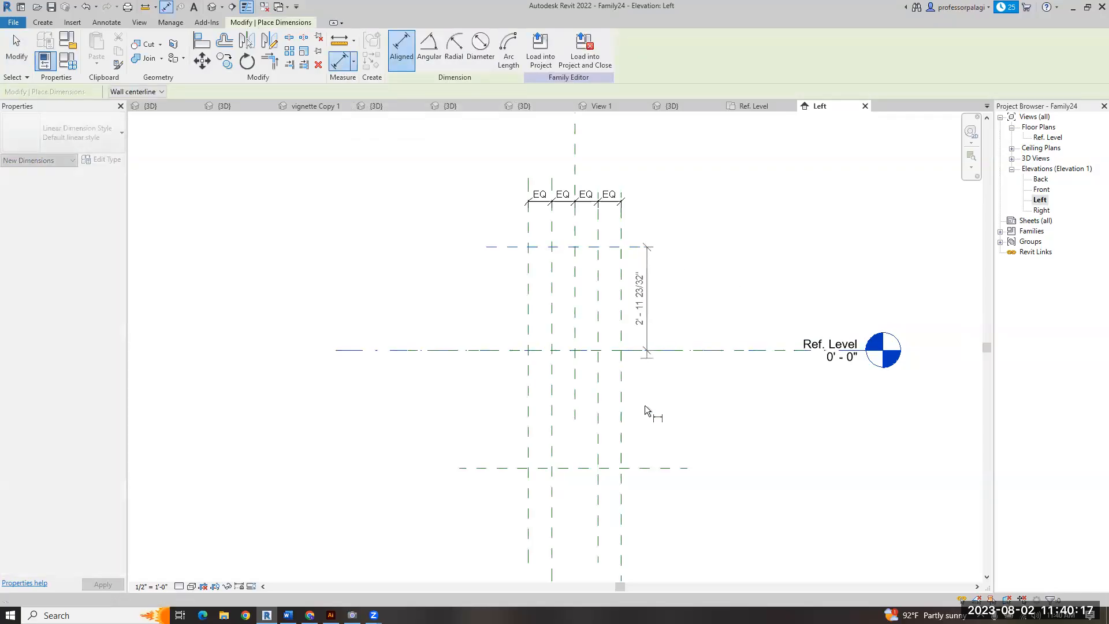
pyautogui.click(642, 468)
pyautogui.click(681, 375)
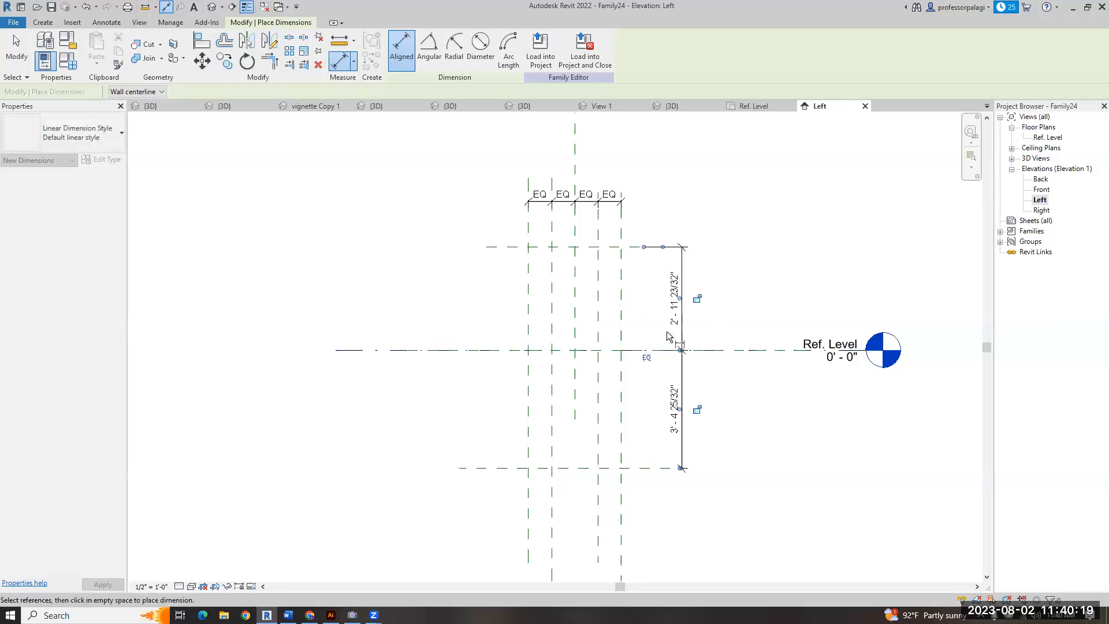
pyautogui.click(646, 350)
pyautogui.press('Escape')
pyautogui.press('Escape')
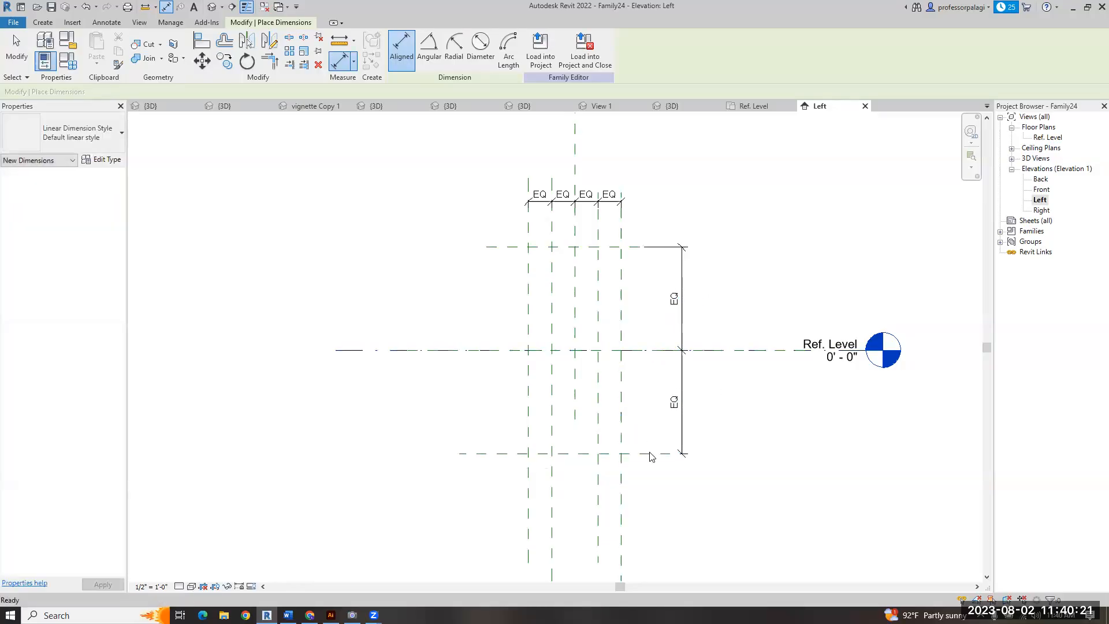
# - Set the lower horizontal reference plane's distance from the reference level to 2 feet
pyautogui.click(640, 453)
pyautogui.click(635, 399)
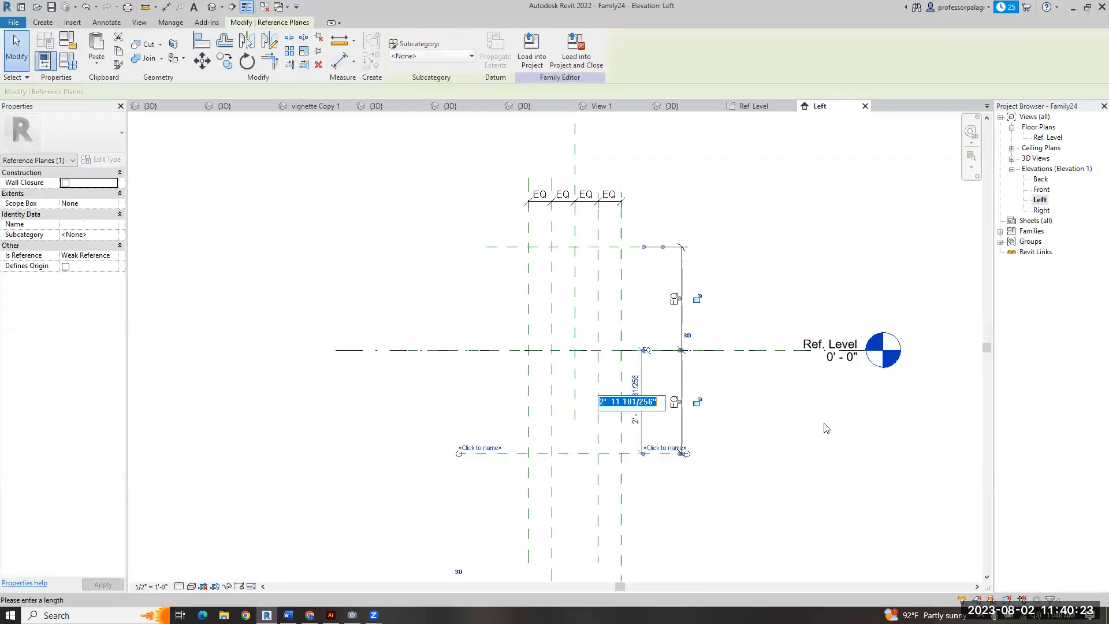
pyautogui.write('2')
pyautogui.press('Return')
pyautogui.press('Escape')
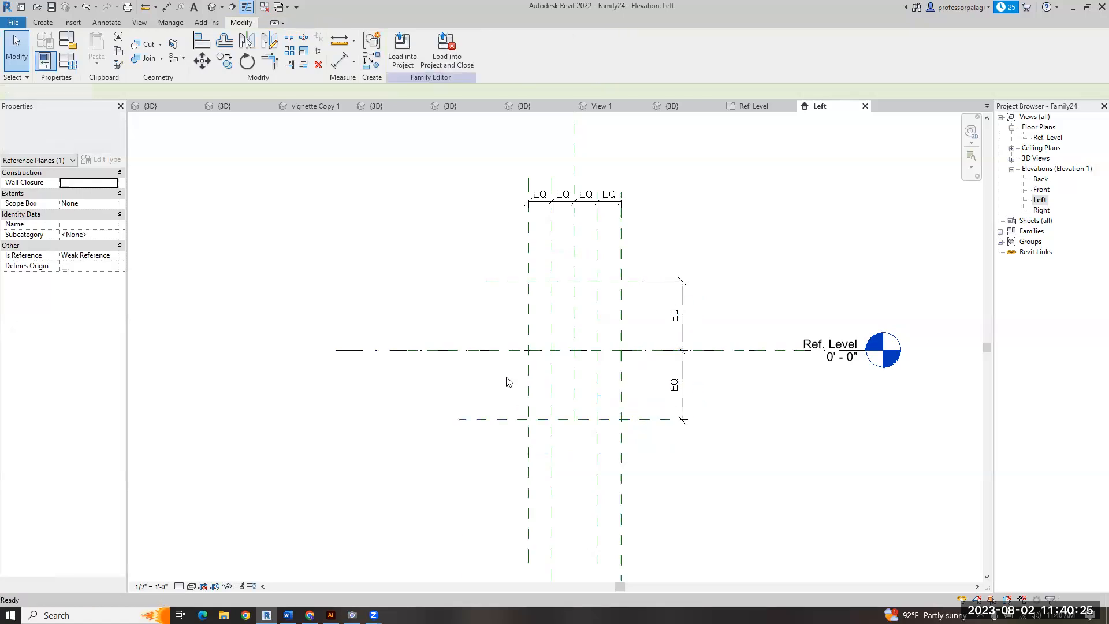
# - Create one extrusion, 1' deep, from two 8" by 4'-0" rectangles between the outer pairs of vertical planes and the horizontal planes
pyautogui.scroll(3, 589, 357)
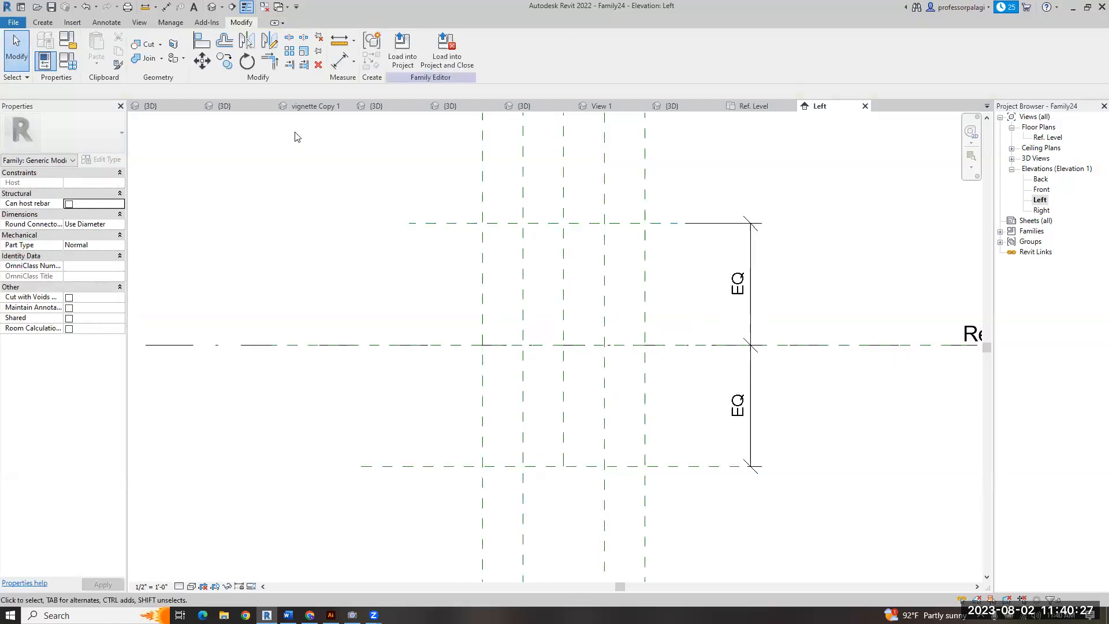
pyautogui.click(44, 23)
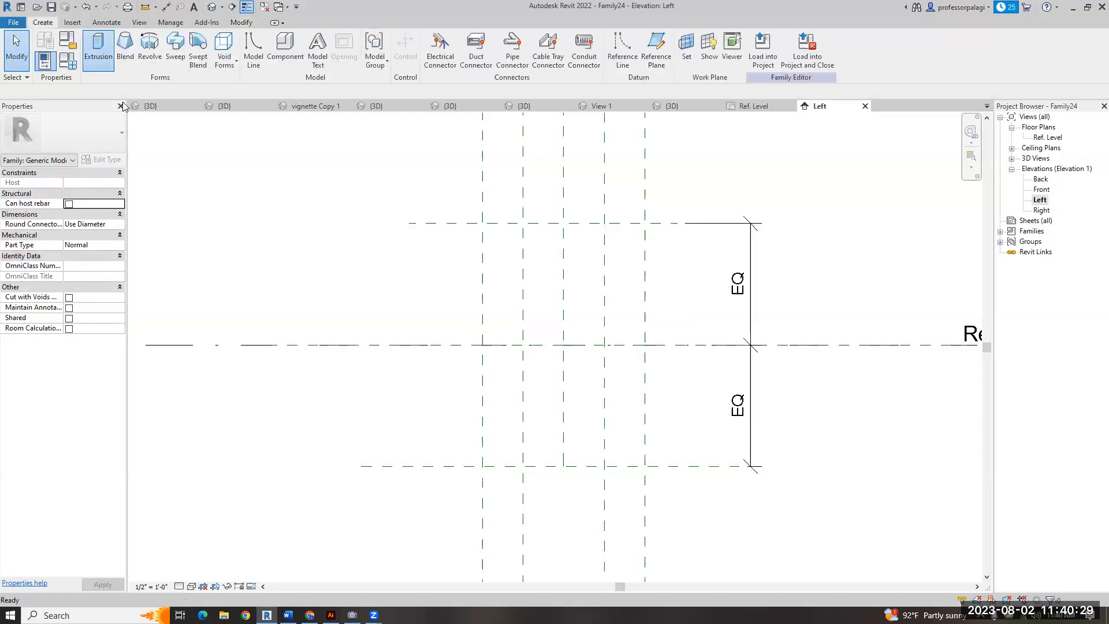
pyautogui.click(97, 51)
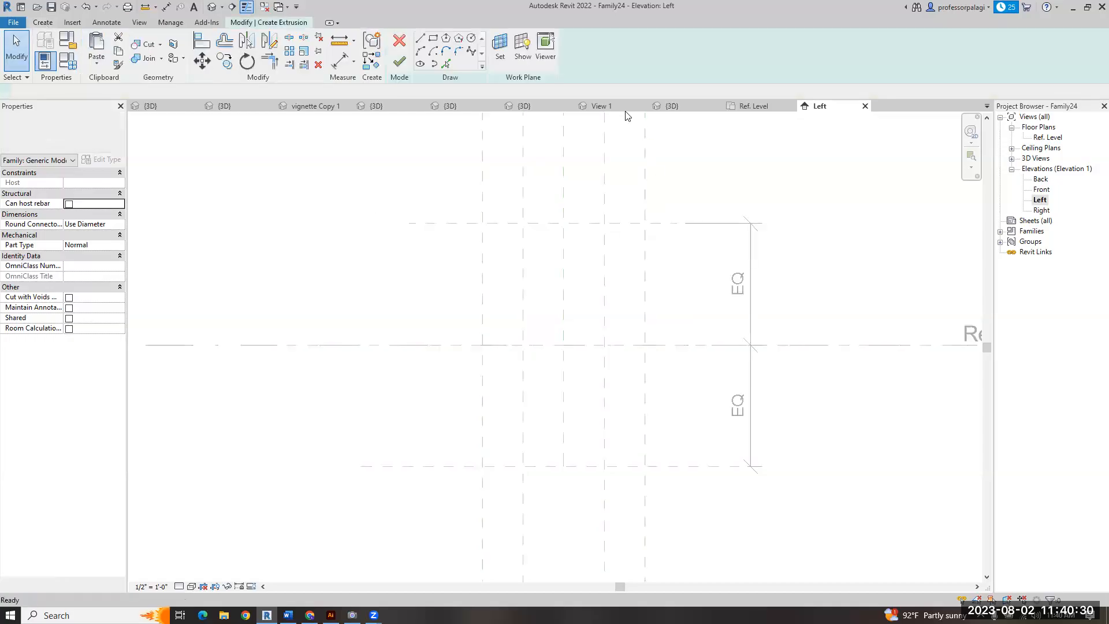
pyautogui.click(433, 38)
pyautogui.click(483, 223)
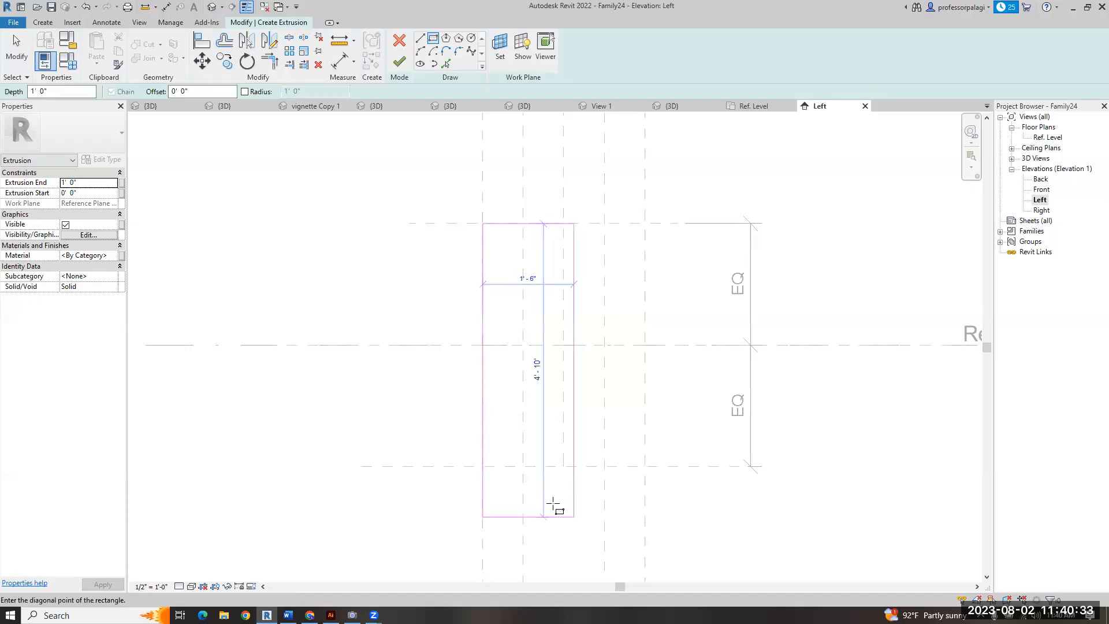
pyautogui.click(522, 466)
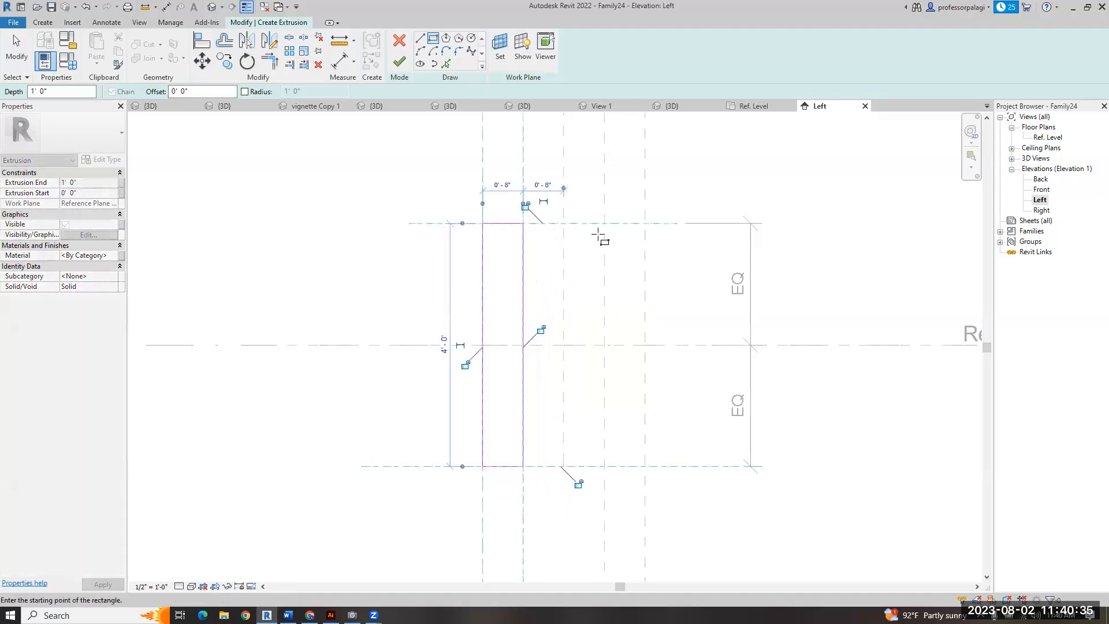
pyautogui.click(604, 223)
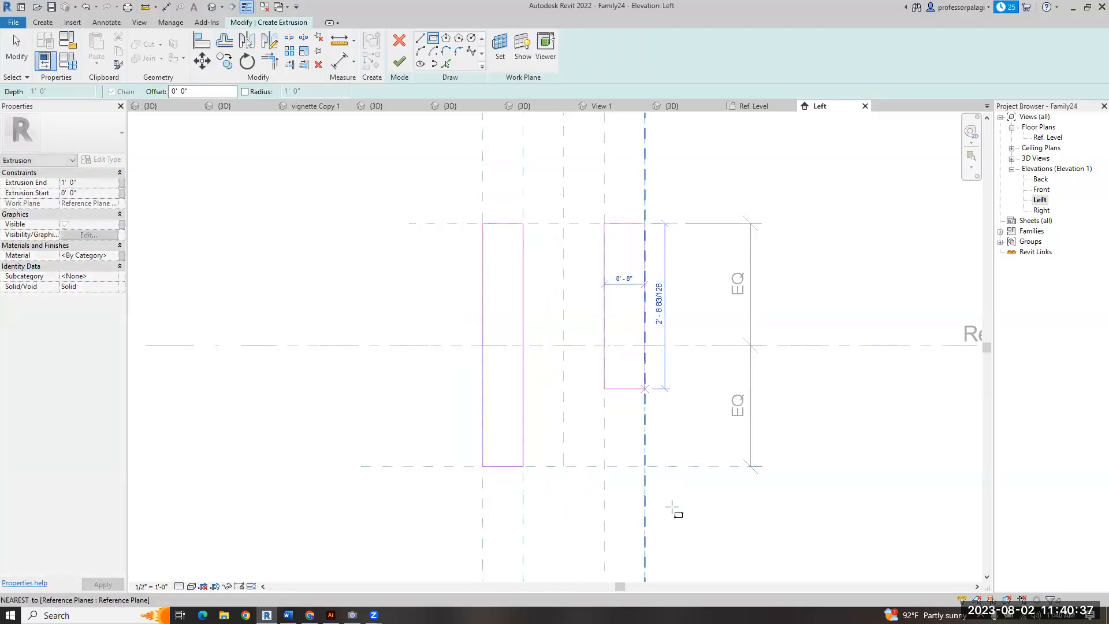
pyautogui.click(645, 466)
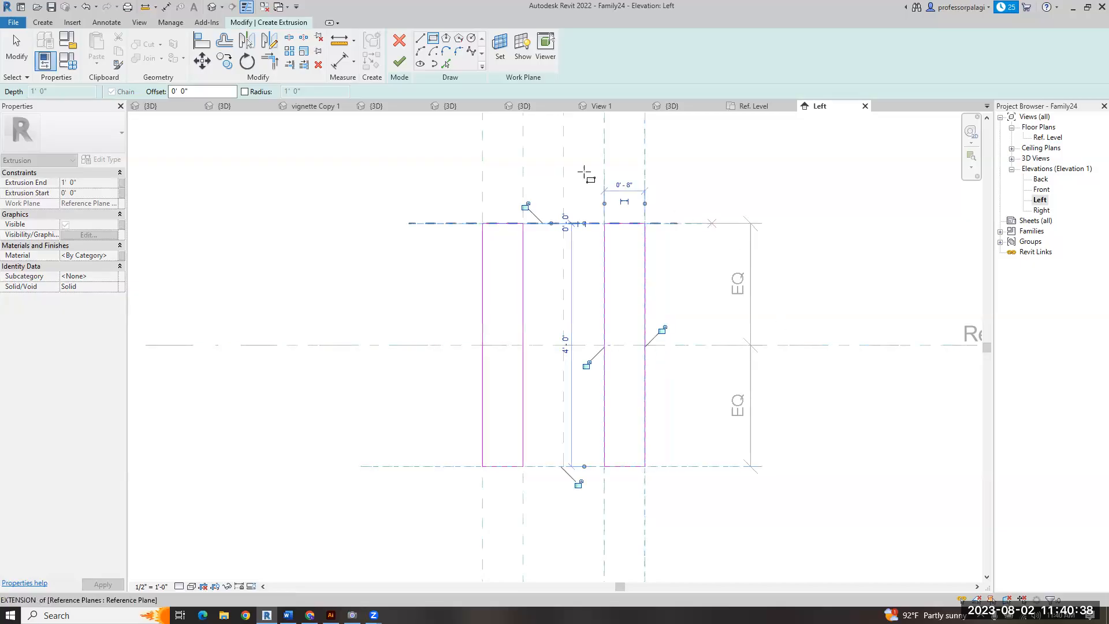
pyautogui.click(399, 65)
pyautogui.click(846, 263)
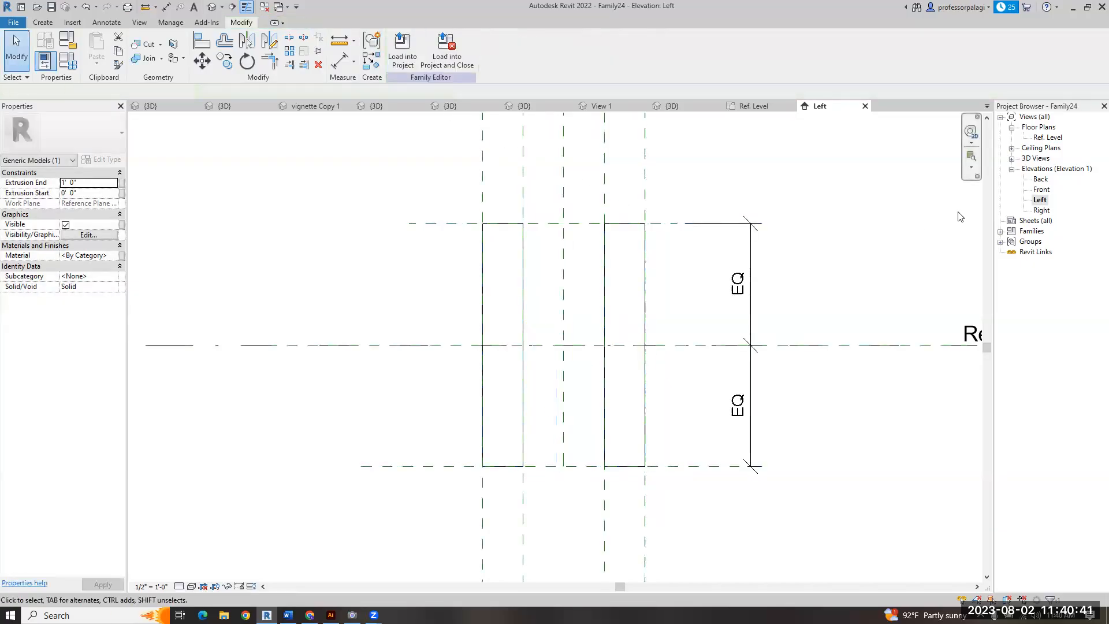
# - In the Front elevation, align the extrusion's free end to the Right reference plane and lock it
pyautogui.doubleClick(1041, 189)
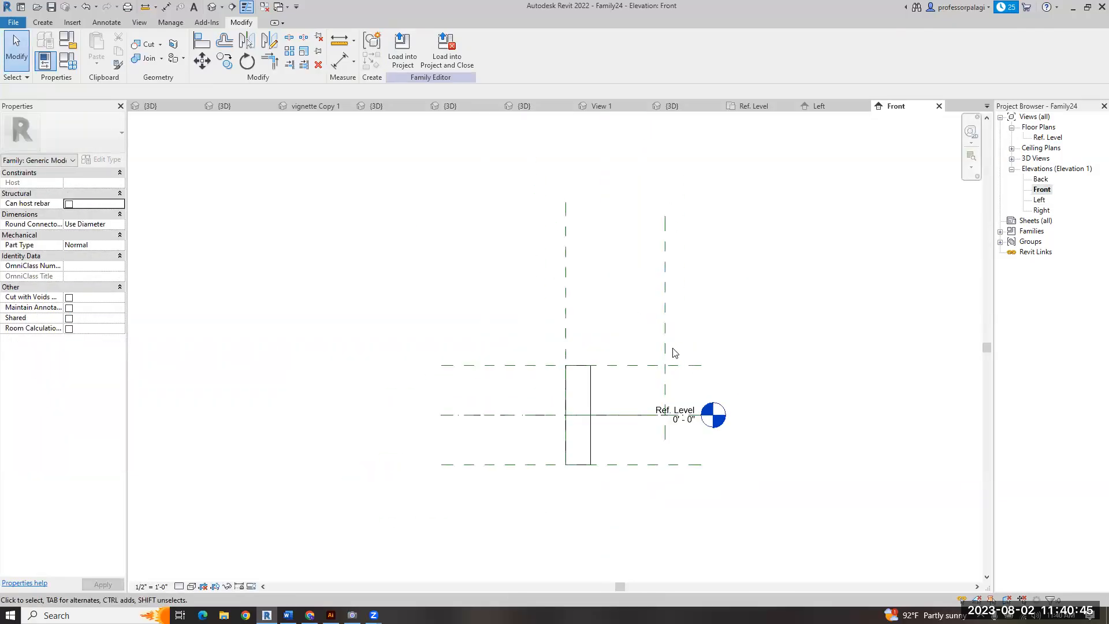
pyautogui.scroll(1, 635, 404)
pyautogui.press('l')
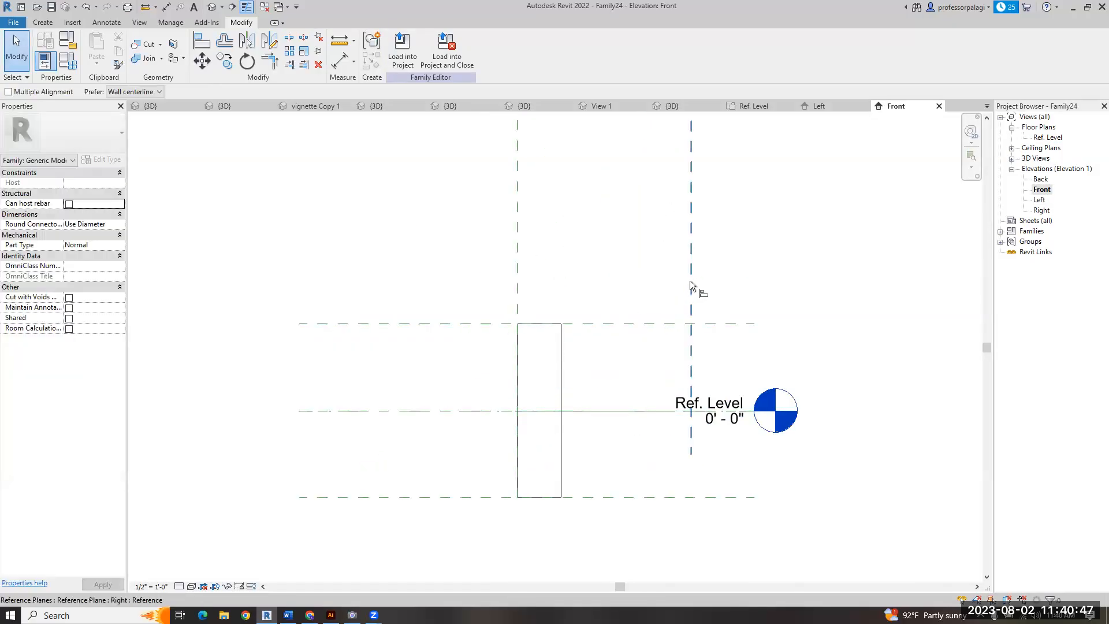
pyautogui.click(691, 280)
pyautogui.click(561, 370)
pyautogui.click(710, 323)
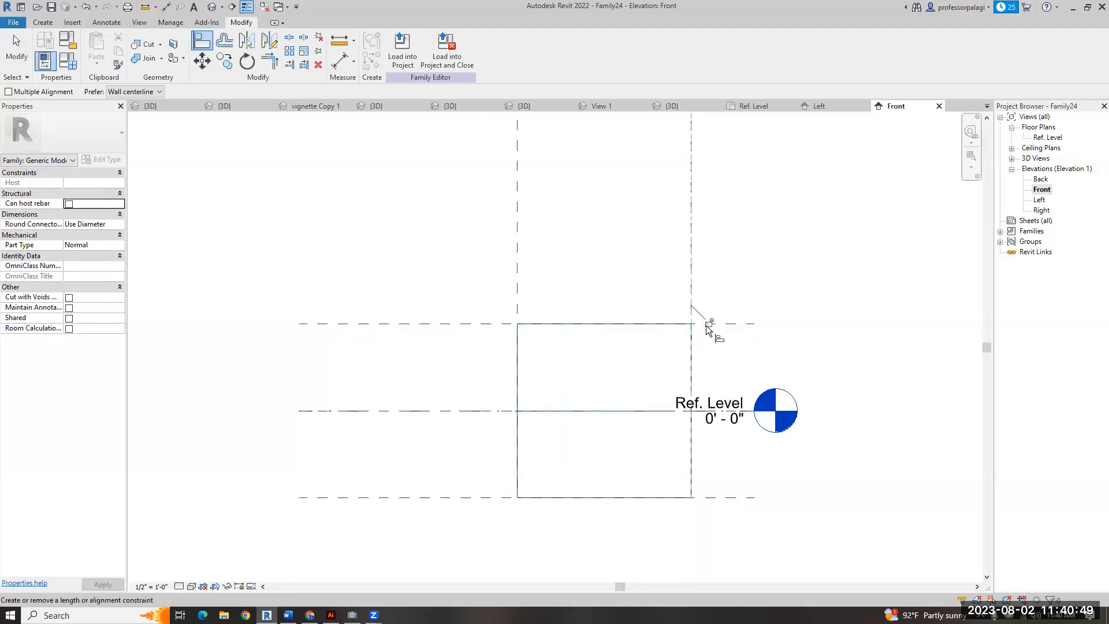
# - Try to save the family over the existing PMD GL Kimble Double glam file in the Piano Kimble folder
pyautogui.press('Escape')
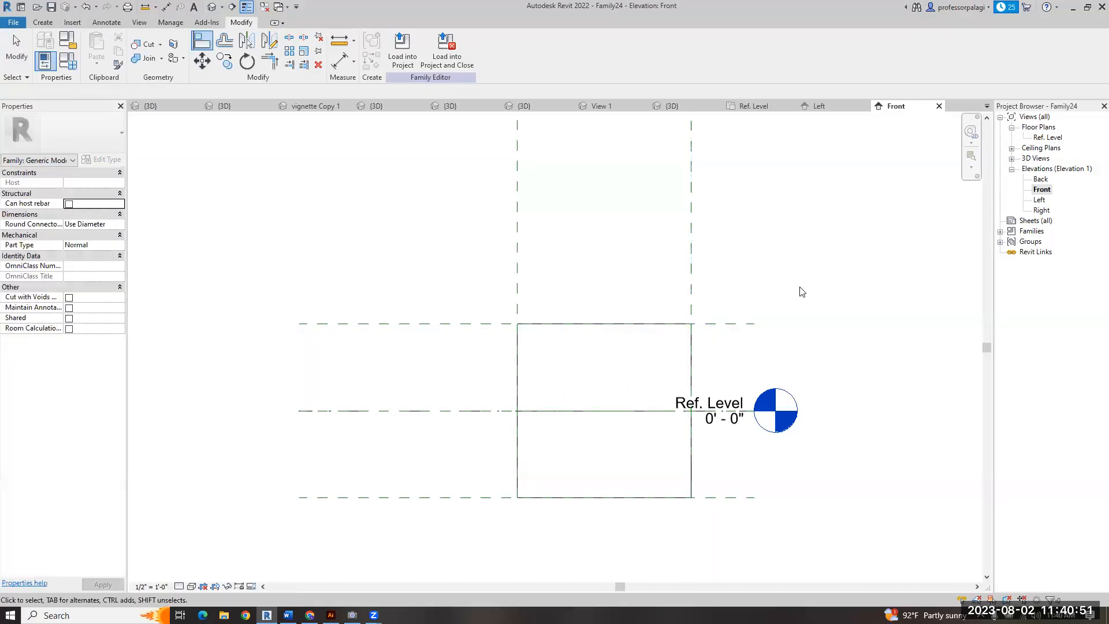
pyautogui.press('Escape')
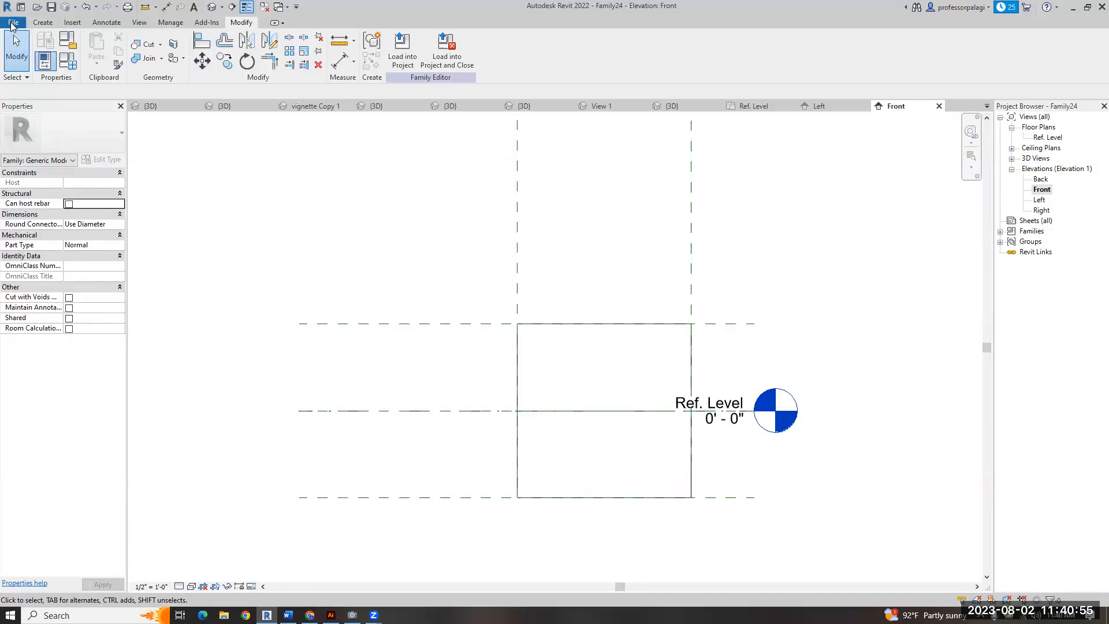
pyautogui.click(13, 22)
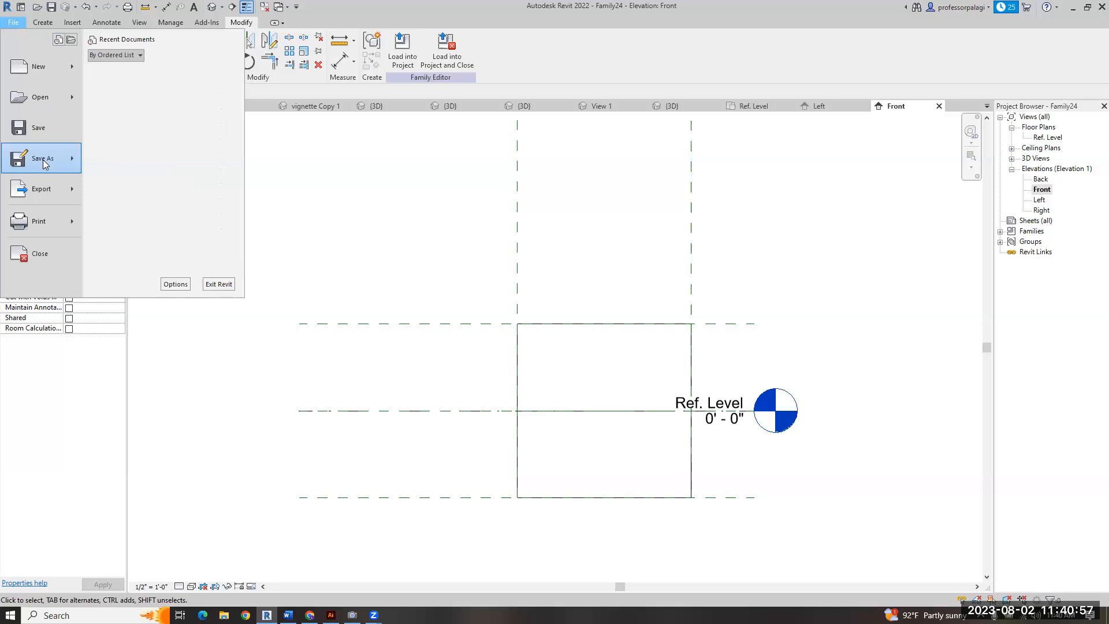
pyautogui.moveTo(44, 162)
pyautogui.click(117, 154)
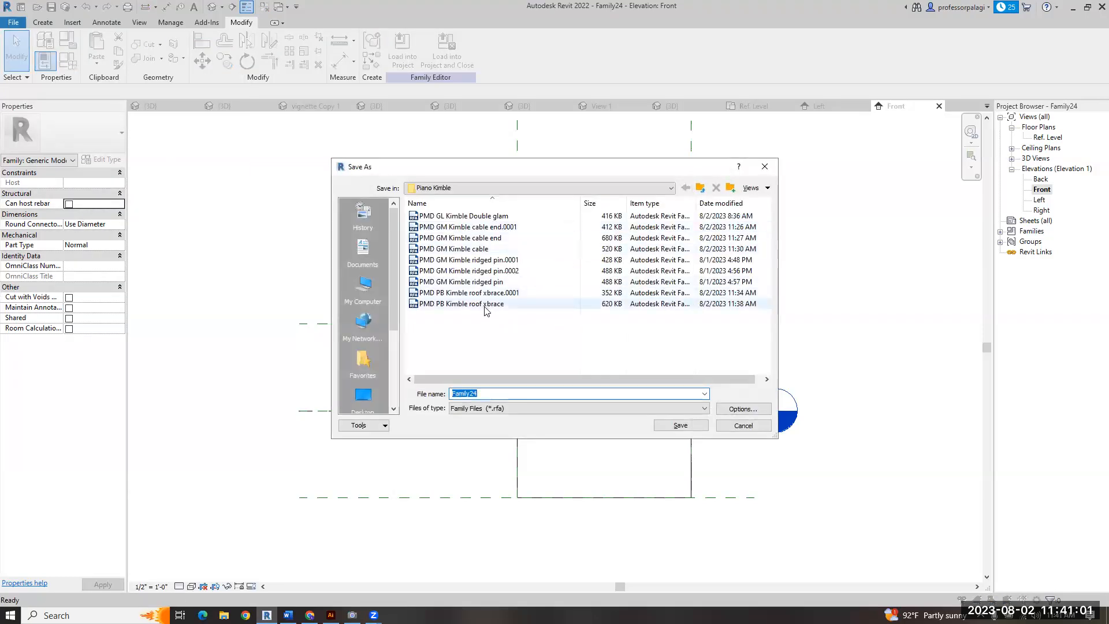
pyautogui.click(496, 216)
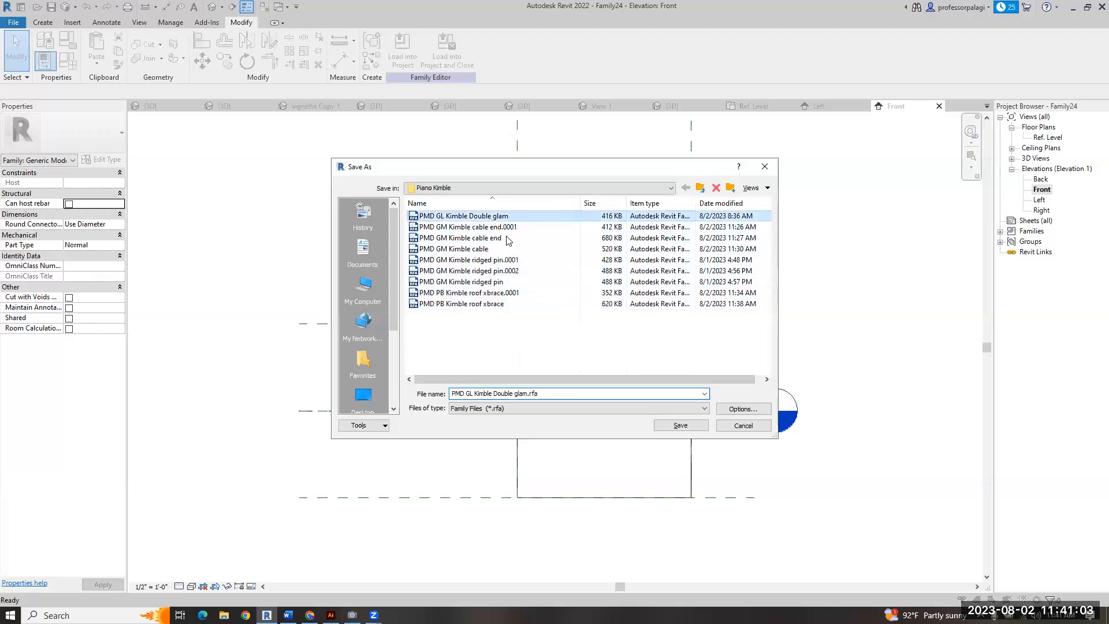
pyautogui.click(699, 424)
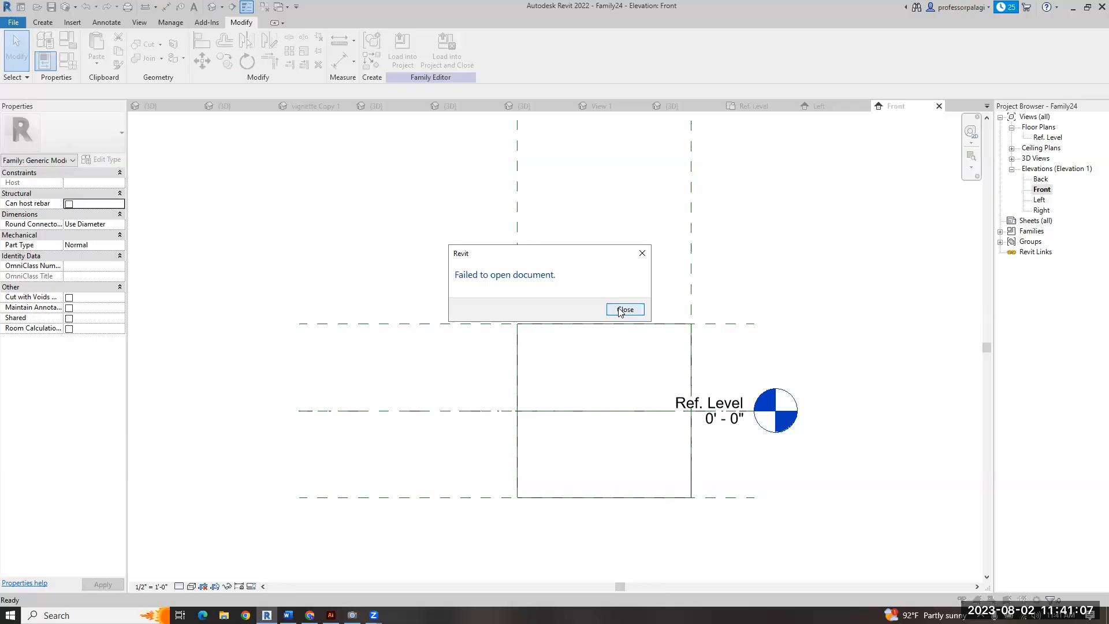
pyautogui.click(620, 310)
pyautogui.click(620, 310)
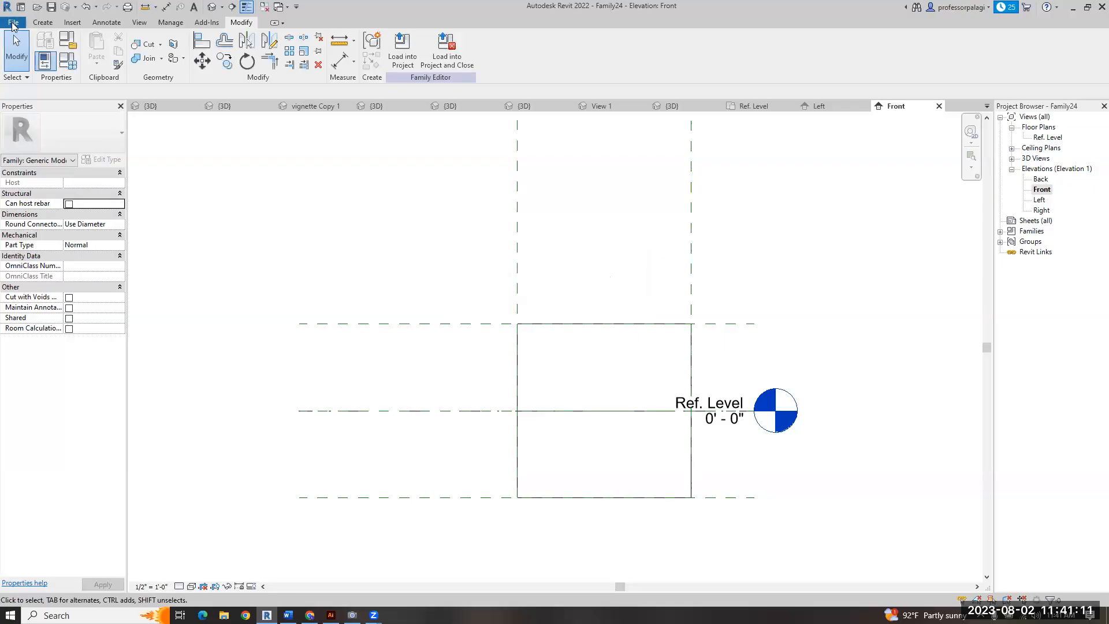
# - Save the family in the Piano Kimble folder as PMD GL Kimble 2x glam
pyautogui.hotkey('alt', 'f')
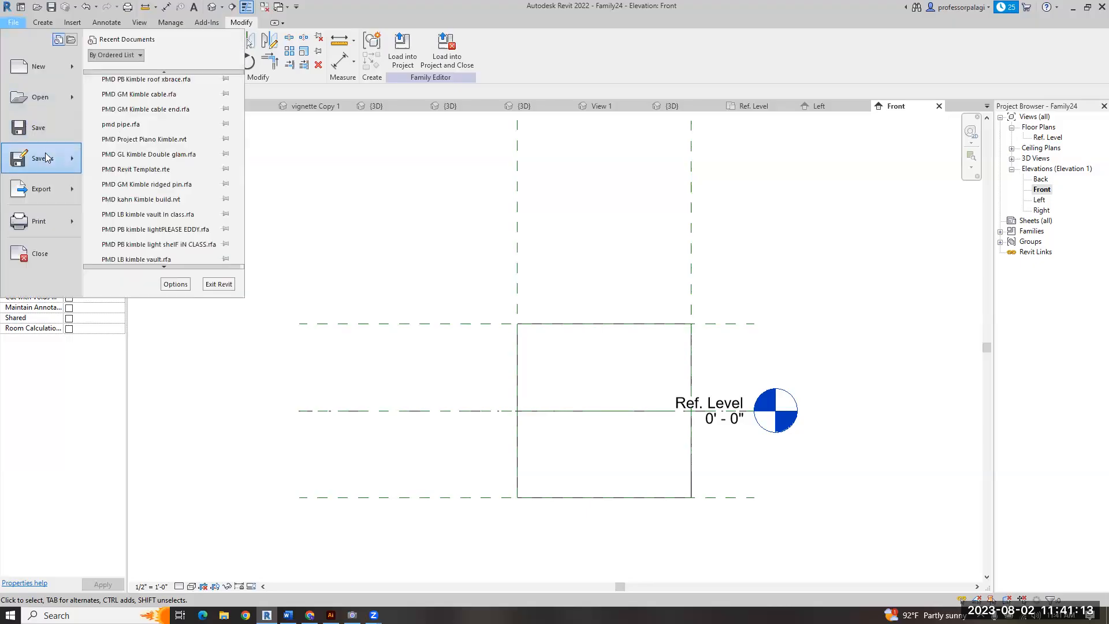
pyautogui.moveTo(40, 157)
pyautogui.click(120, 152)
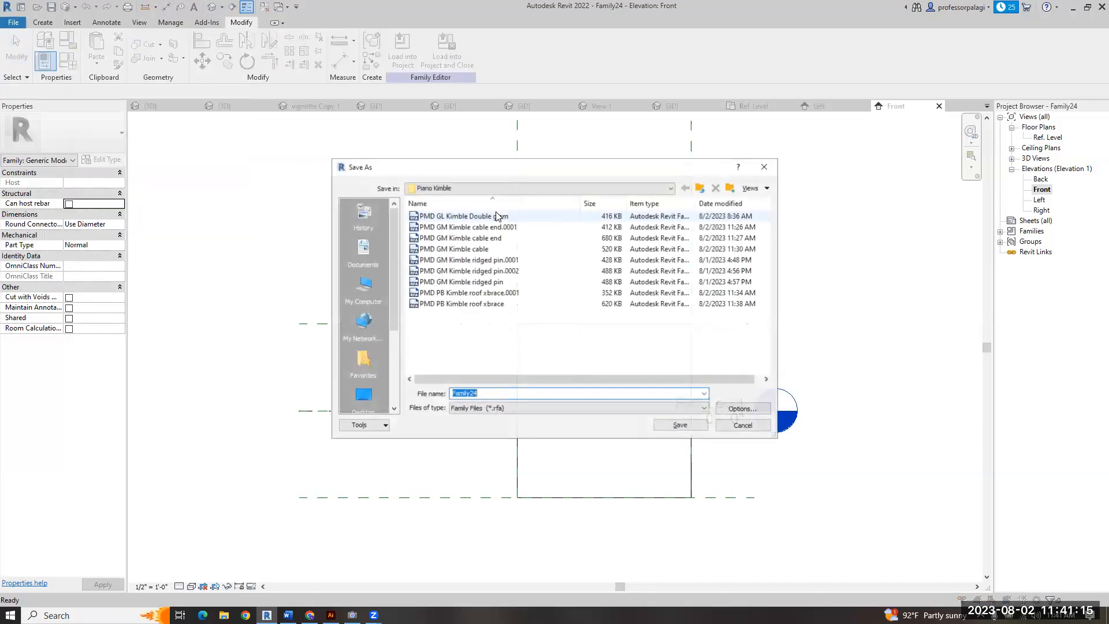
pyautogui.click(482, 216)
pyautogui.click(506, 393)
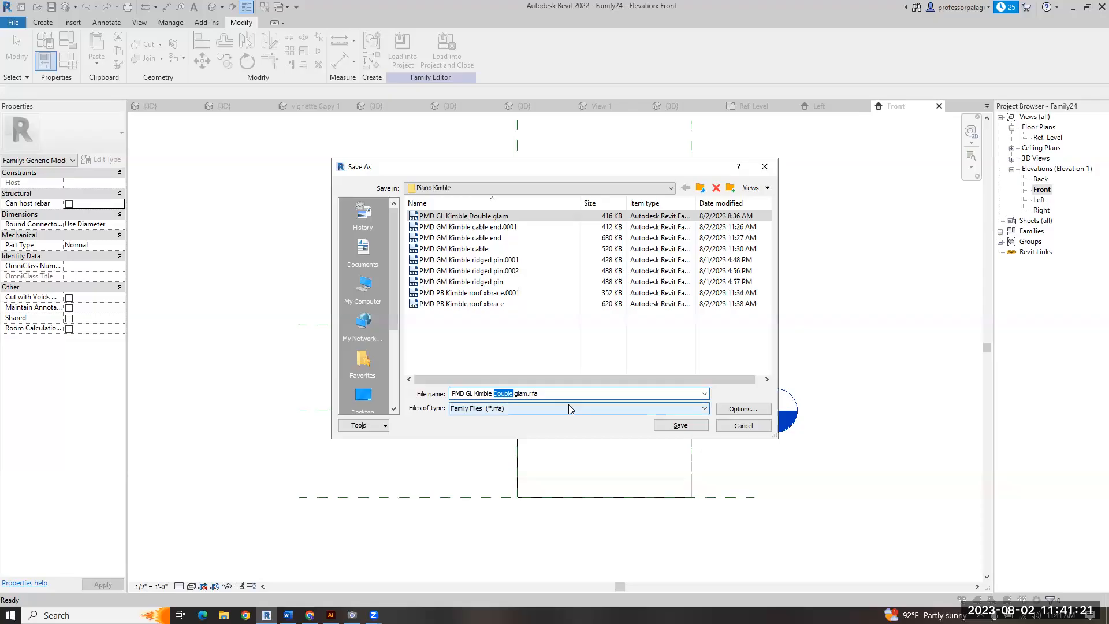
pyautogui.write('2x')
pyautogui.click(681, 425)
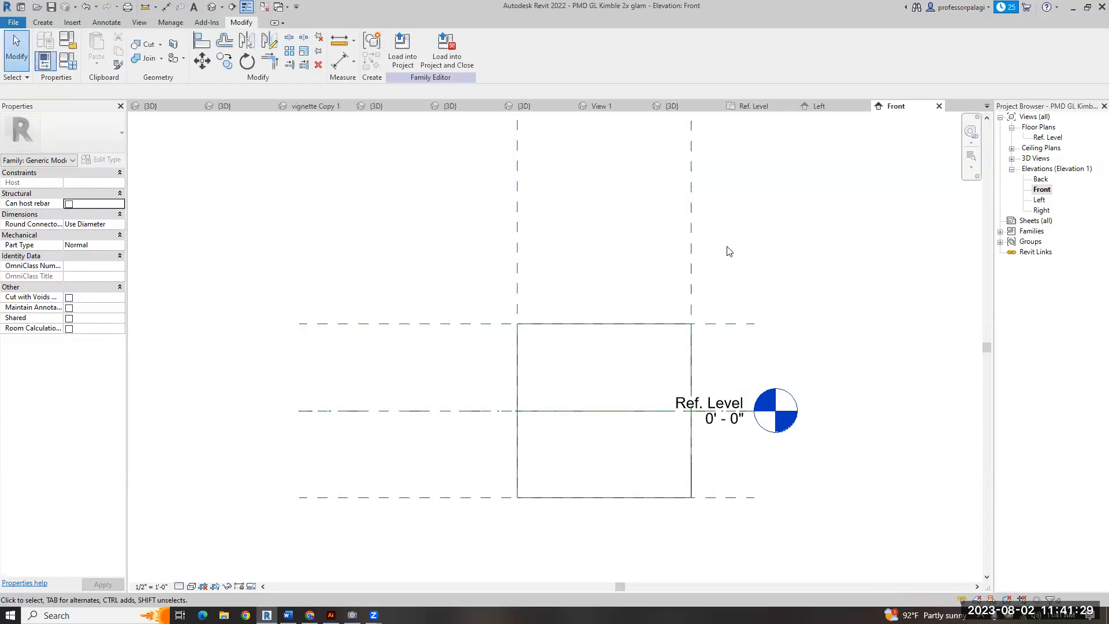
# - In Family14's 3D view, turn off the divided surface's component and surface display and open its Surface Representation settings
pyautogui.click(151, 107)
pyautogui.scroll(-3, 423, 288)
pyautogui.click(481, 315)
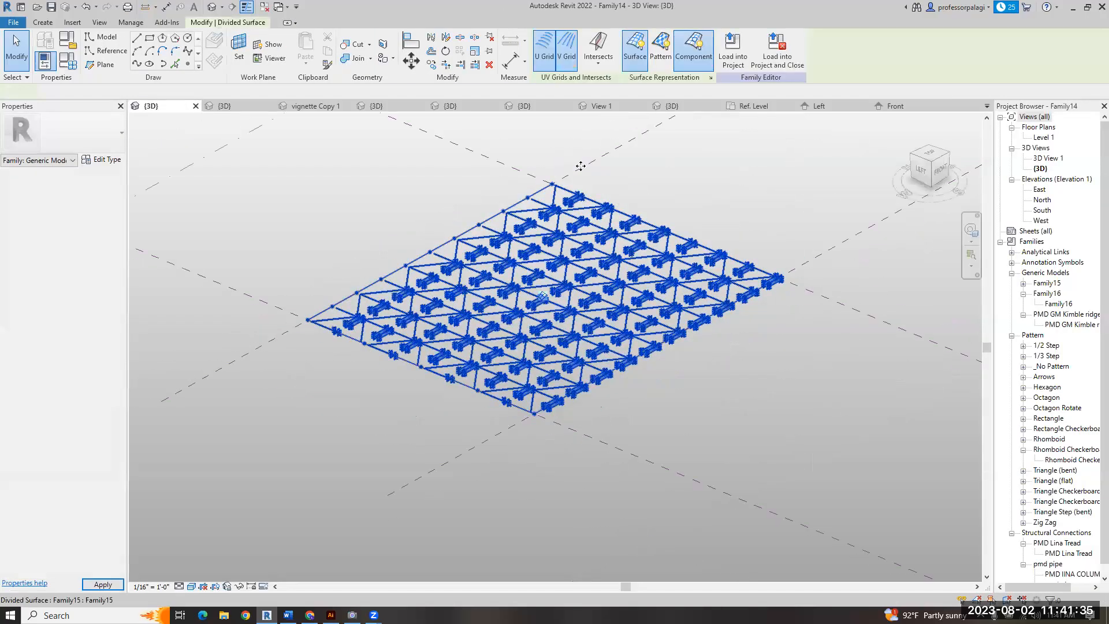
pyautogui.click(696, 46)
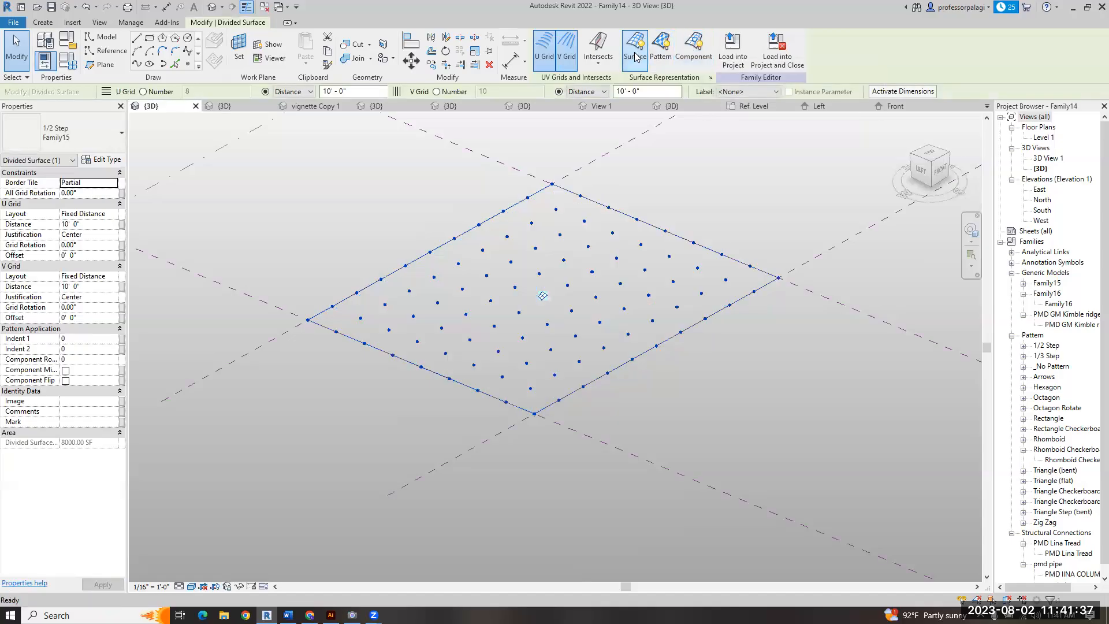
pyautogui.click(635, 46)
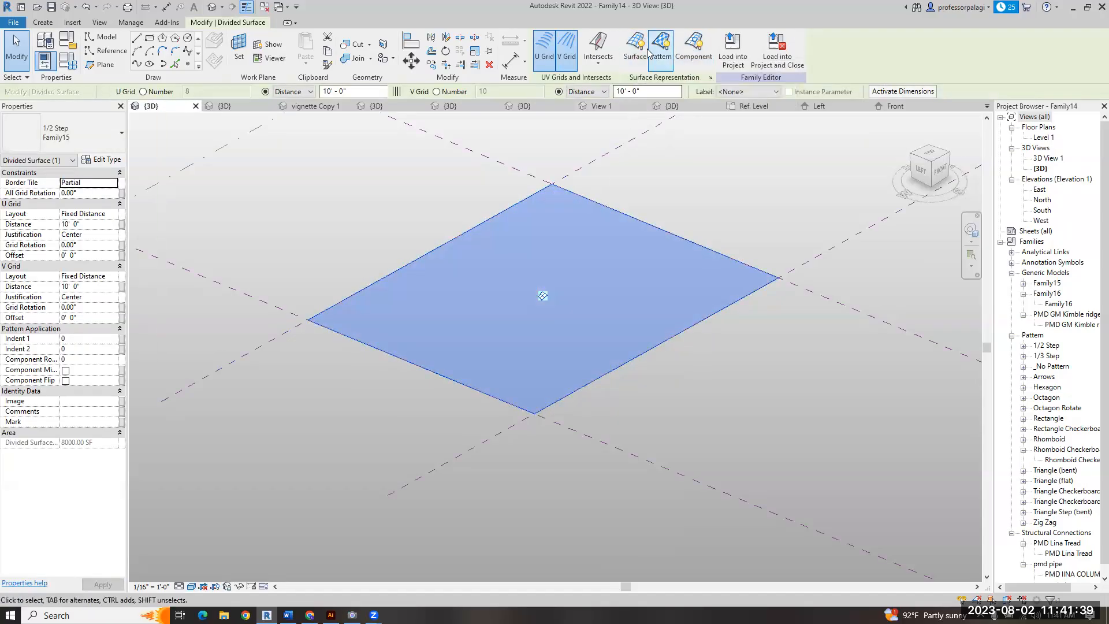
pyautogui.click(711, 78)
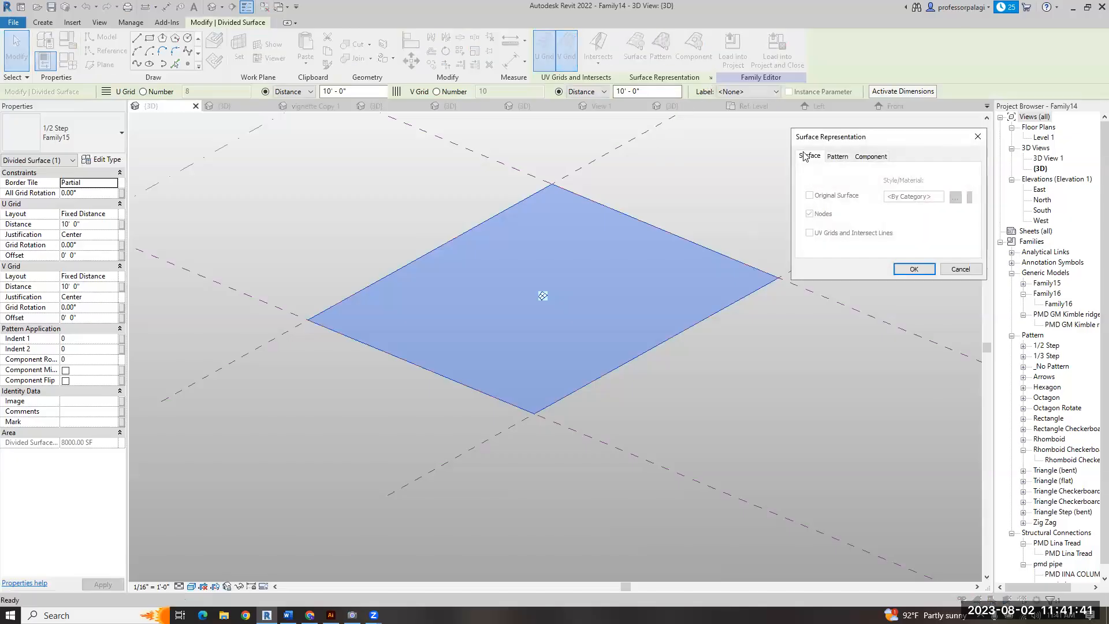
# - Close the surface representation settings and delete the divided surface between the reference planes
pyautogui.click(913, 269)
pyautogui.click(665, 217)
pyautogui.click(582, 228)
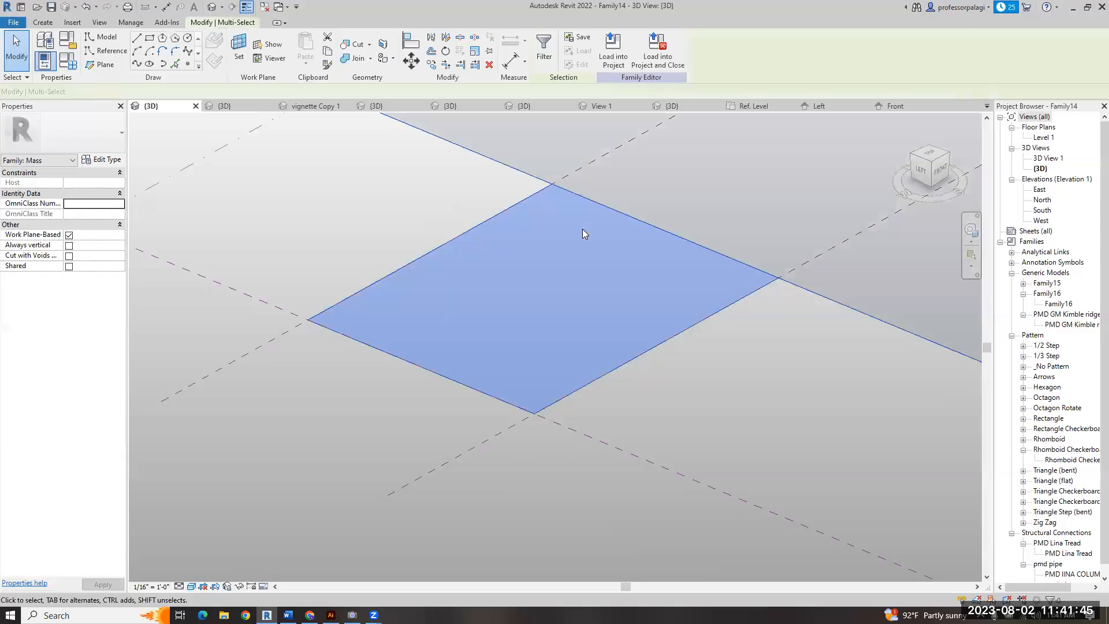
pyautogui.press('Escape')
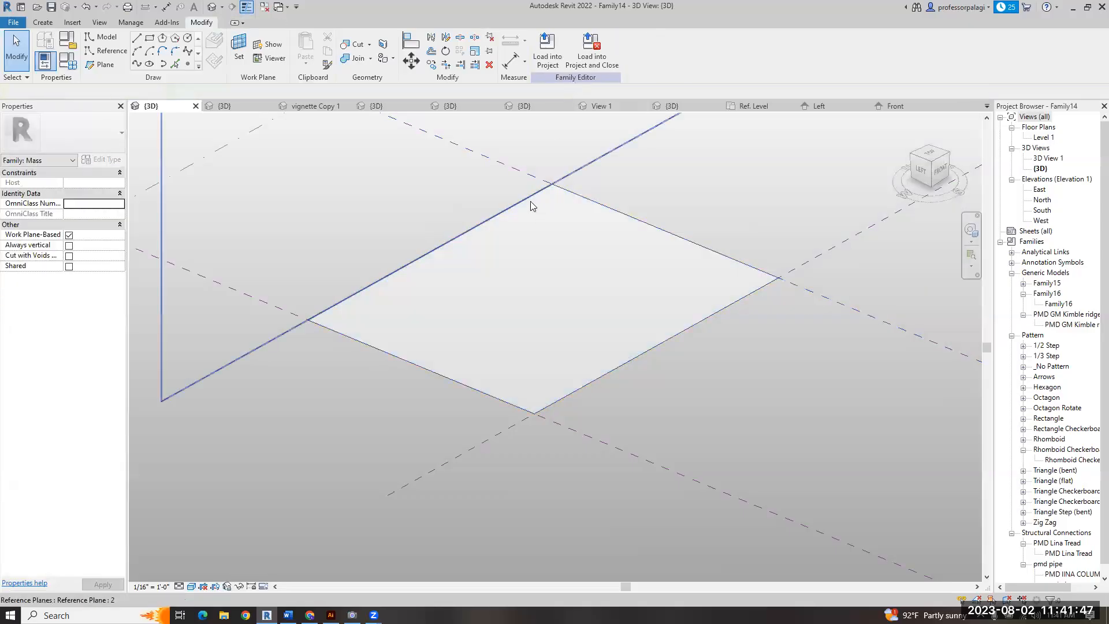
pyautogui.click(558, 195)
pyautogui.press('Escape')
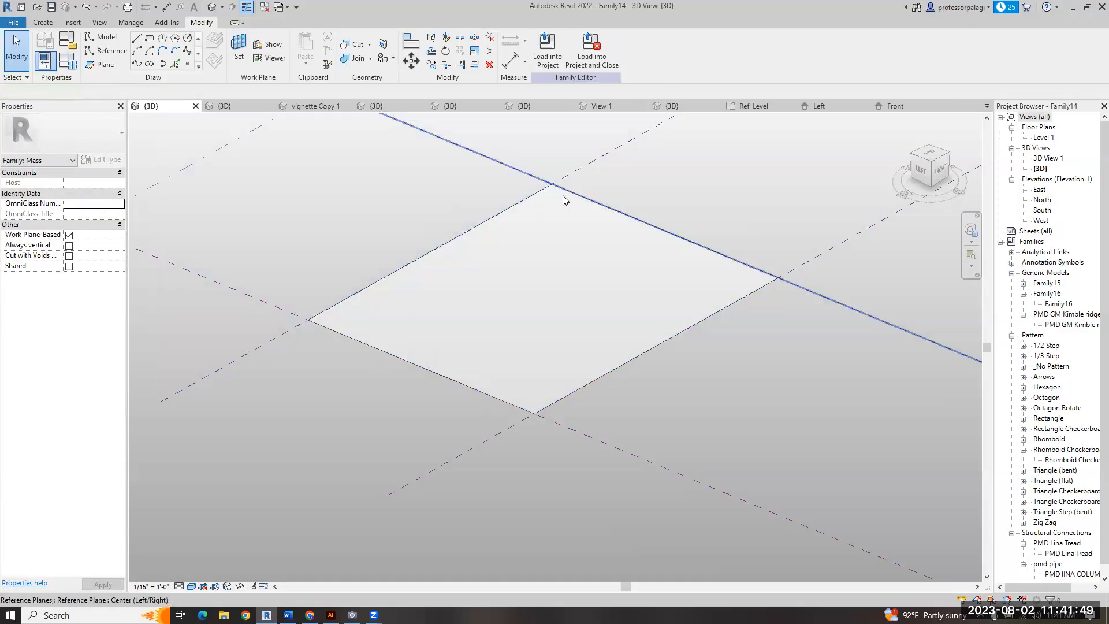
pyautogui.click(658, 353)
pyautogui.moveTo(743, 390); pyautogui.dragTo(634, 295)
pyautogui.press('Delete')
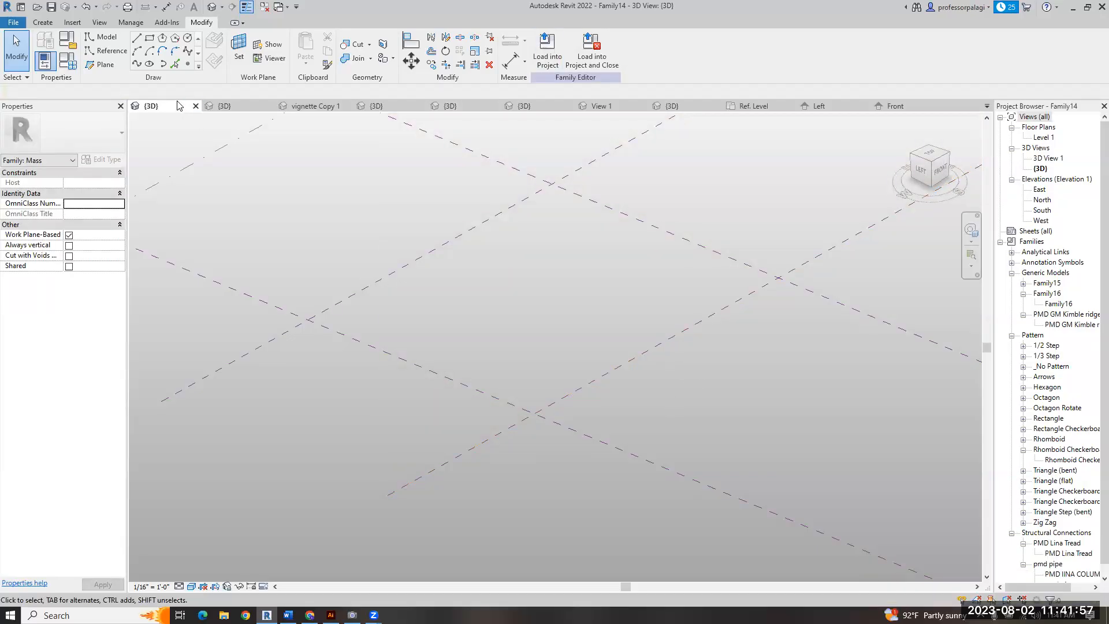
# - Load the PMD GL Kimble 2x glam family into Family14 only, leaving PMD PB Kimble roof xbrace out
pyautogui.click(896, 105)
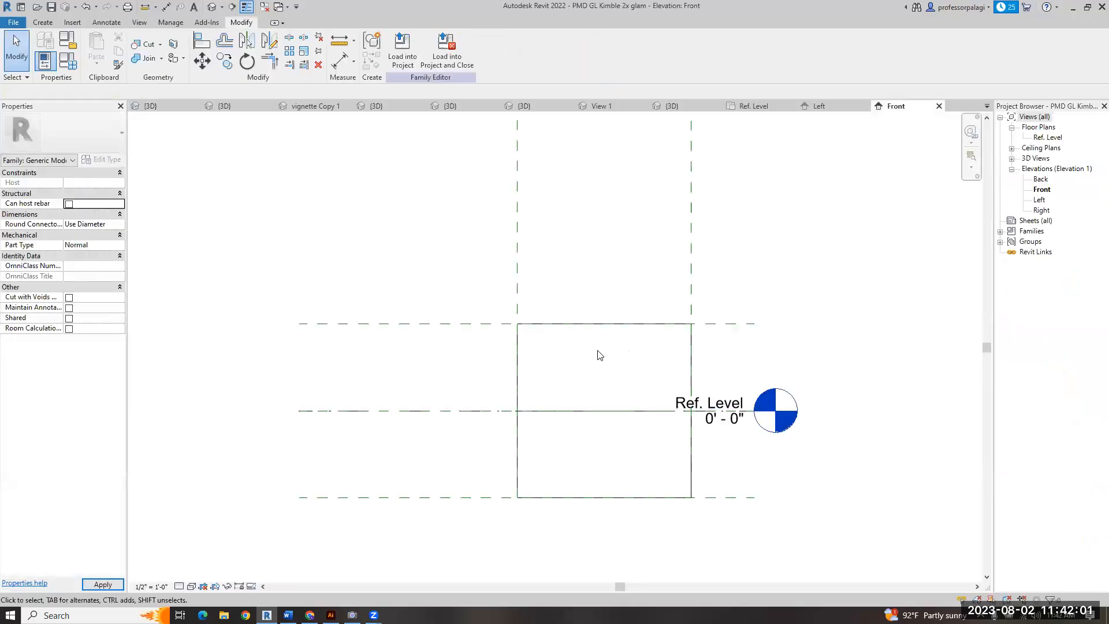
pyautogui.click(416, 63)
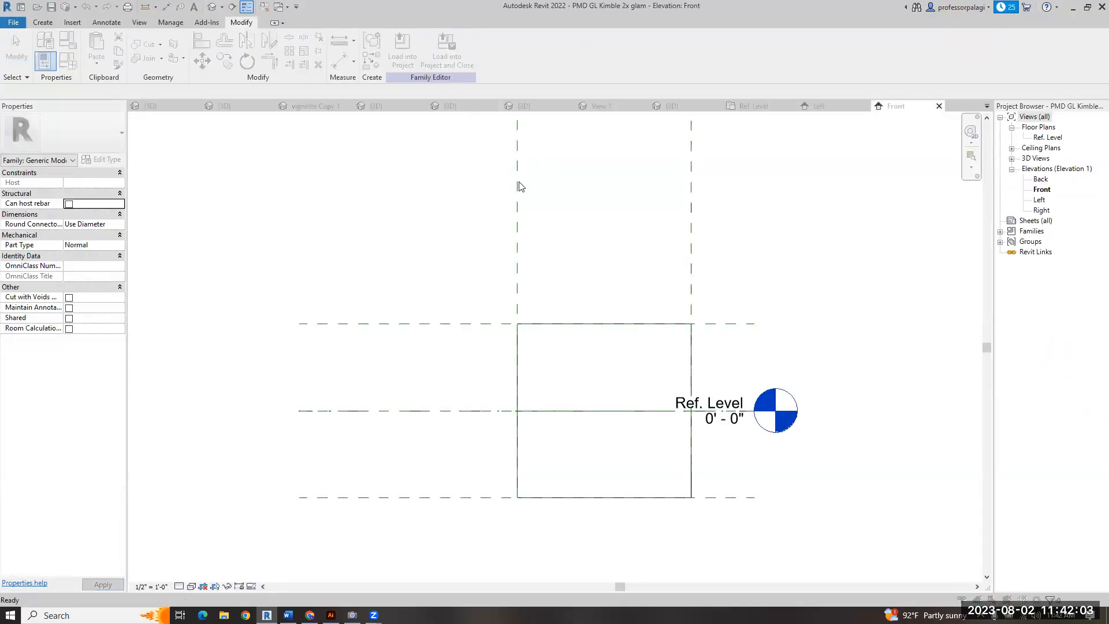
pyautogui.click(479, 247)
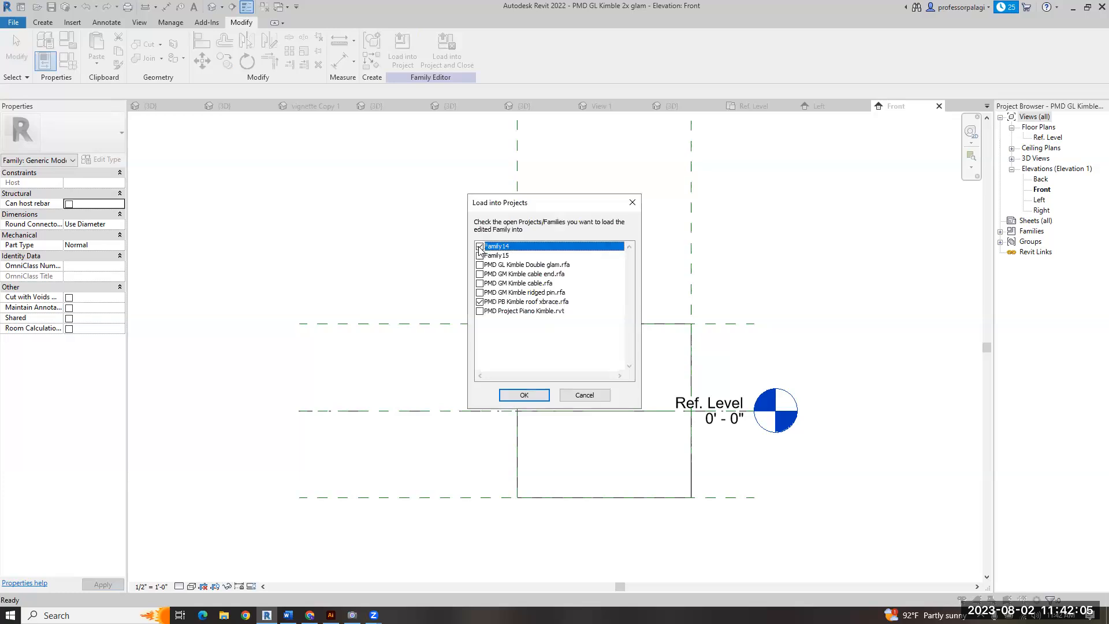
pyautogui.click(479, 302)
pyautogui.click(531, 399)
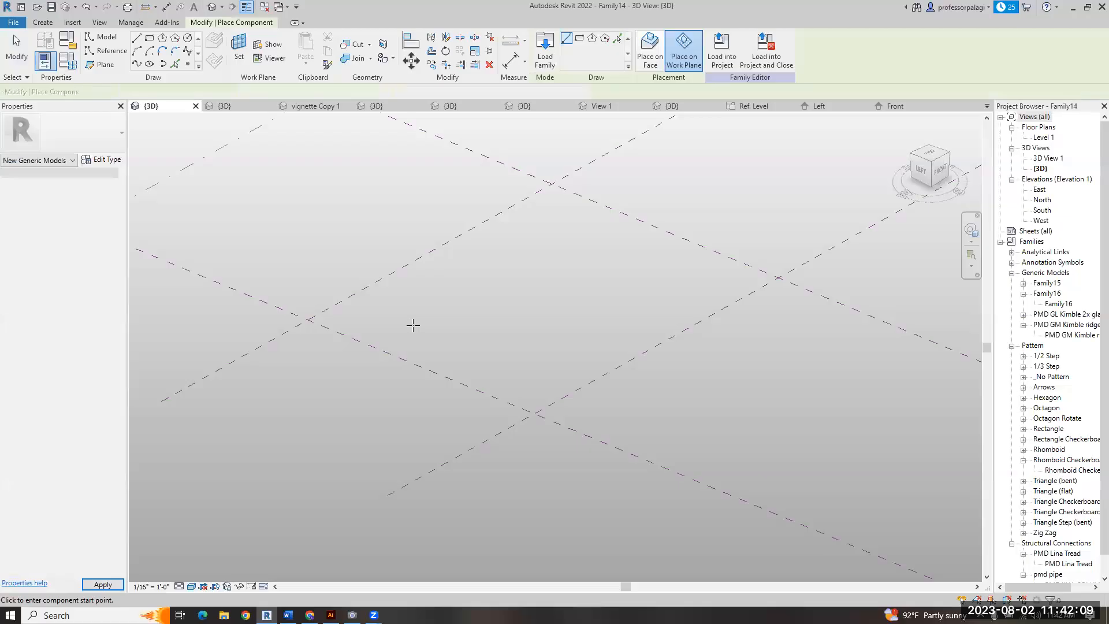
# - Place two PMD GL Kimble 2x glam members in different directions on Level 1
pyautogui.click(408, 325)
pyautogui.click(645, 309)
pyautogui.keyDown('shift'); pyautogui.moveTo(735, 329); pyautogui.dragTo(560, 281, button='middle'); pyautogui.keyUp('shift')
pyautogui.press('Escape')
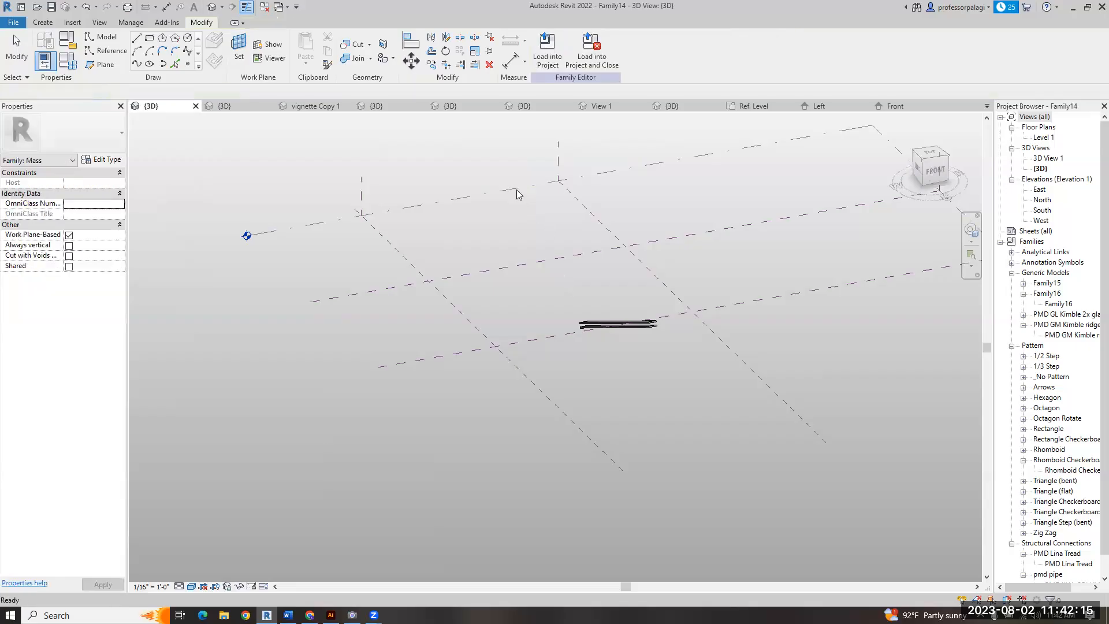
pyautogui.press('Return')
pyautogui.click(516, 187)
pyautogui.click(553, 295)
pyautogui.keyDown('shift'); pyautogui.moveTo(579, 302); pyautogui.dragTo(680, 260, button='middle'); pyautogui.keyUp('shift')
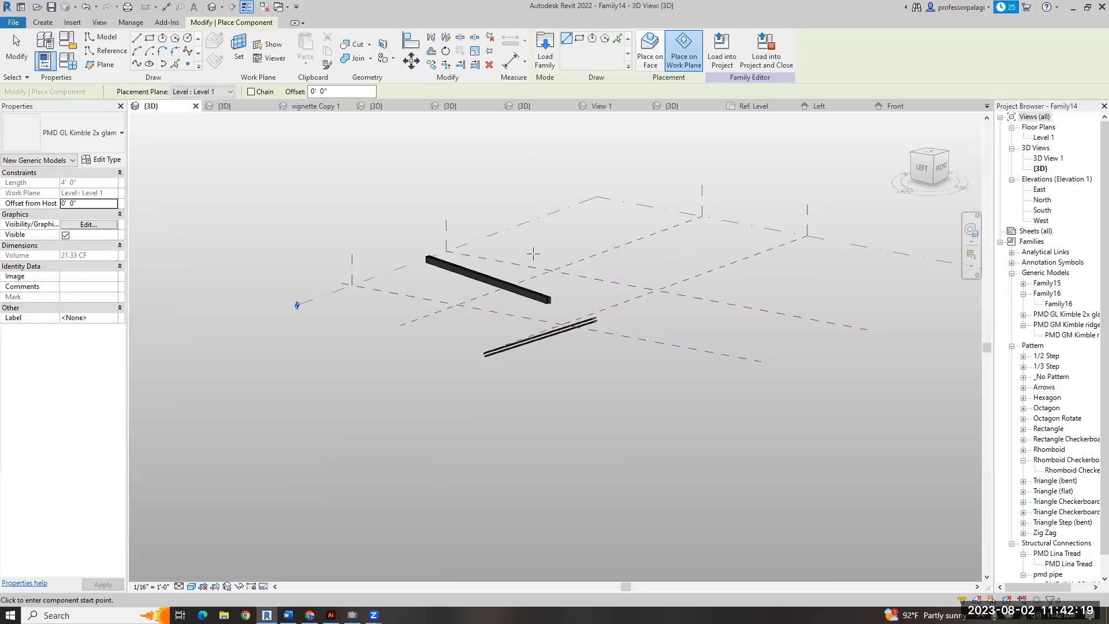
pyautogui.scroll(2, 532, 254)
pyautogui.press('Escape')
pyautogui.press('Escape')
# - Place a third PMD GL Kimble 2x glam member about 100' long on Level 1, parallel to the Center (Left/Right) reference plane
pyautogui.click(512, 210)
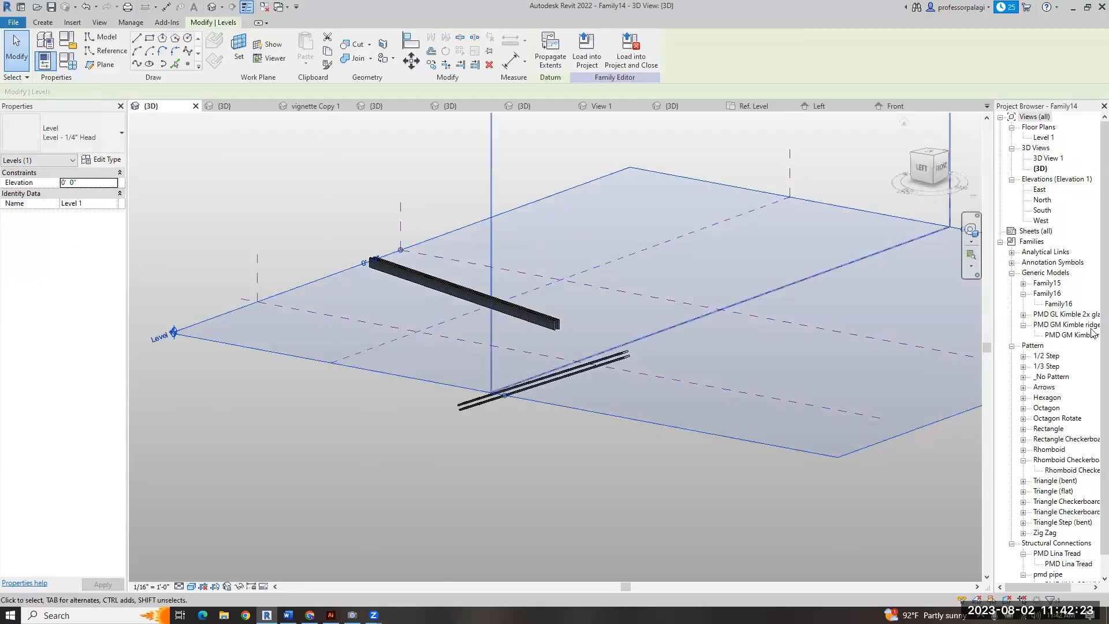
pyautogui.click(1023, 316)
pyautogui.moveTo(1052, 328); pyautogui.dragTo(588, 234)
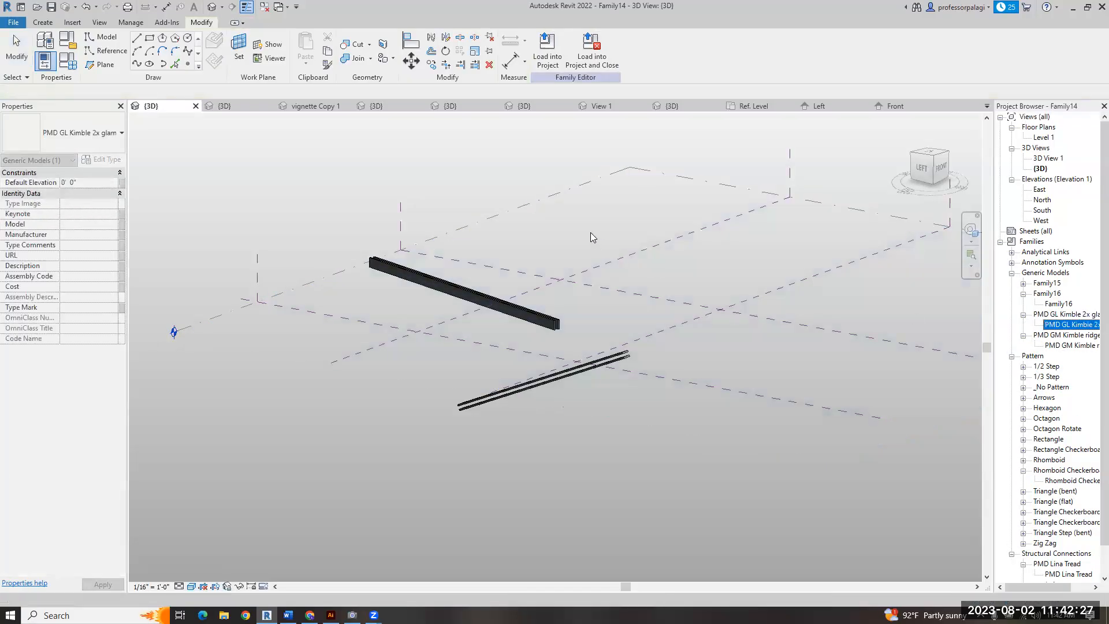
pyautogui.click(586, 233)
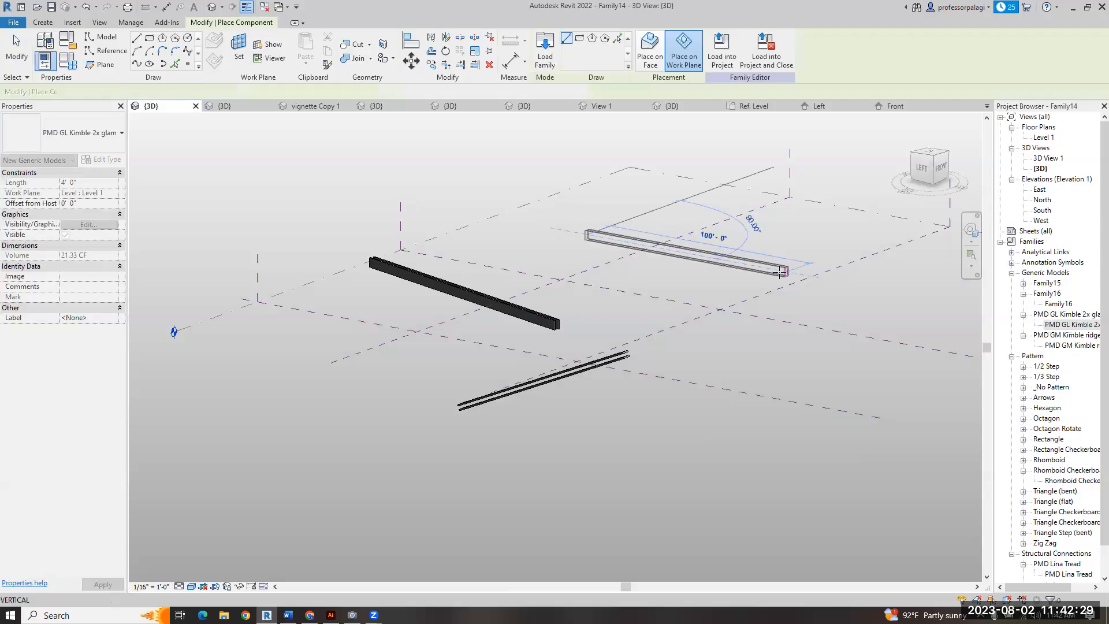
pyautogui.click(783, 271)
pyautogui.press('Escape')
pyautogui.press('Escape')
pyautogui.keyDown('shift'); pyautogui.moveTo(703, 293); pyautogui.dragTo(581, 398, button='middle'); pyautogui.keyUp('shift')
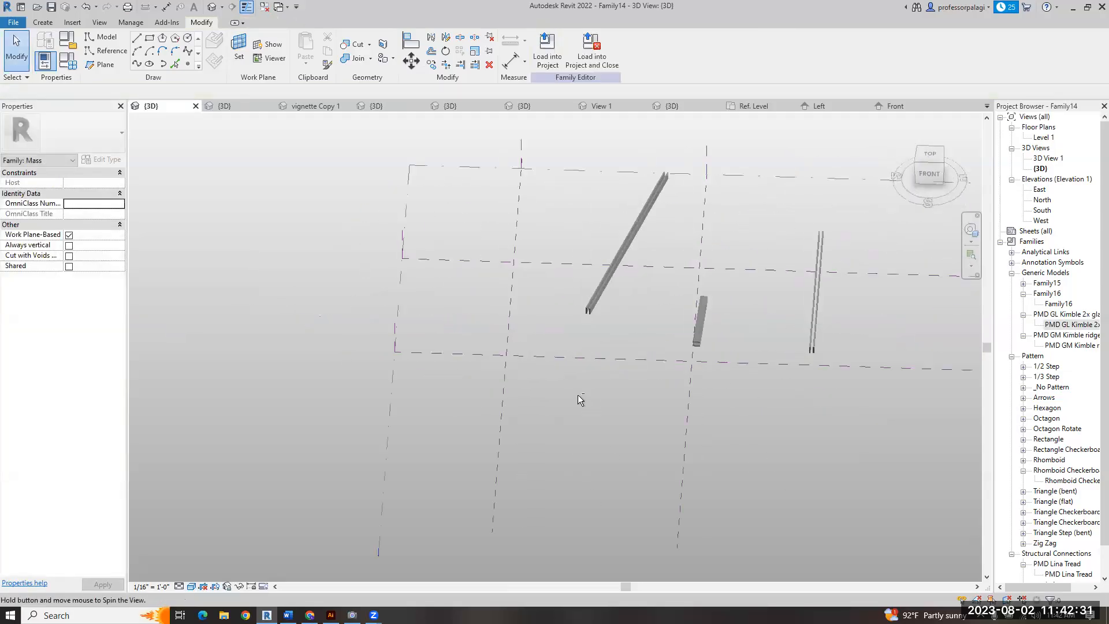
# - Align the third double glulam member to the Center (Left/Right) reference plane
pyautogui.press('a')
pyautogui.press('l')
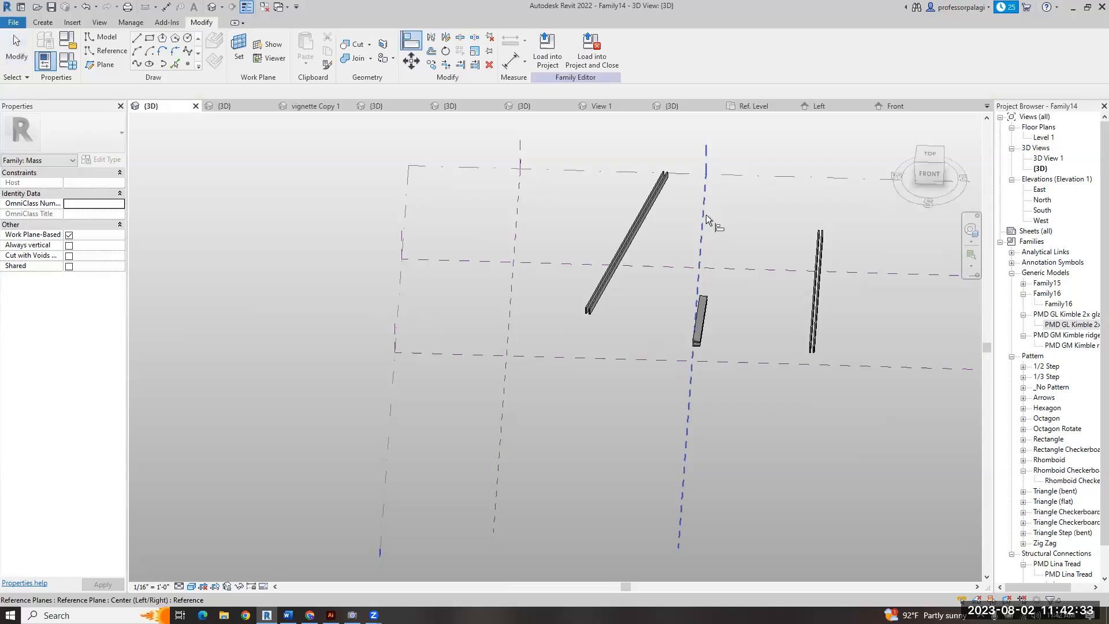
pyautogui.click(705, 214)
pyautogui.click(819, 246)
pyautogui.keyDown('shift'); pyautogui.moveTo(708, 331); pyautogui.dragTo(516, 317, button='middle'); pyautogui.keyUp('shift')
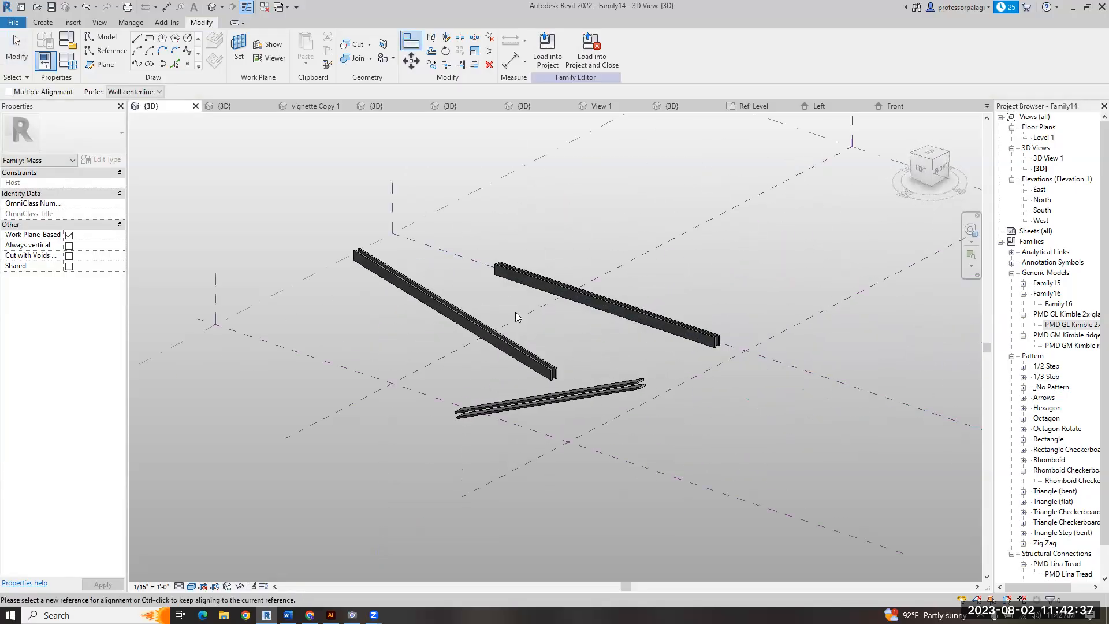
# - Delete the three placed PMD GL Kimble 2x glam members from the mass family
pyautogui.press('Escape')
pyautogui.press('Delete')
pyautogui.click(590, 390)
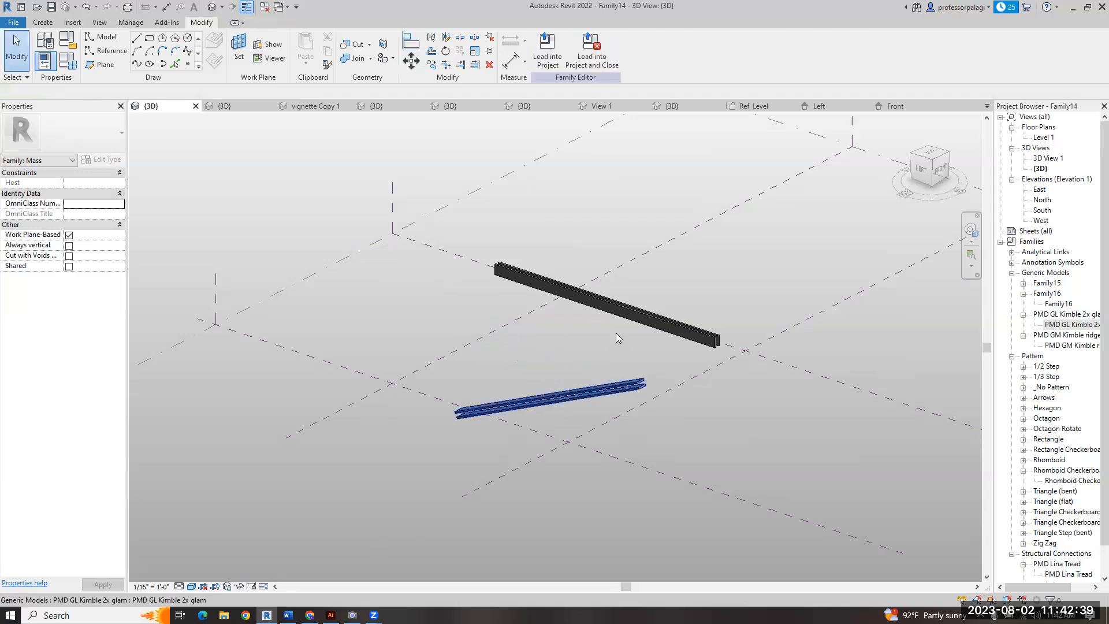
pyautogui.press('Delete')
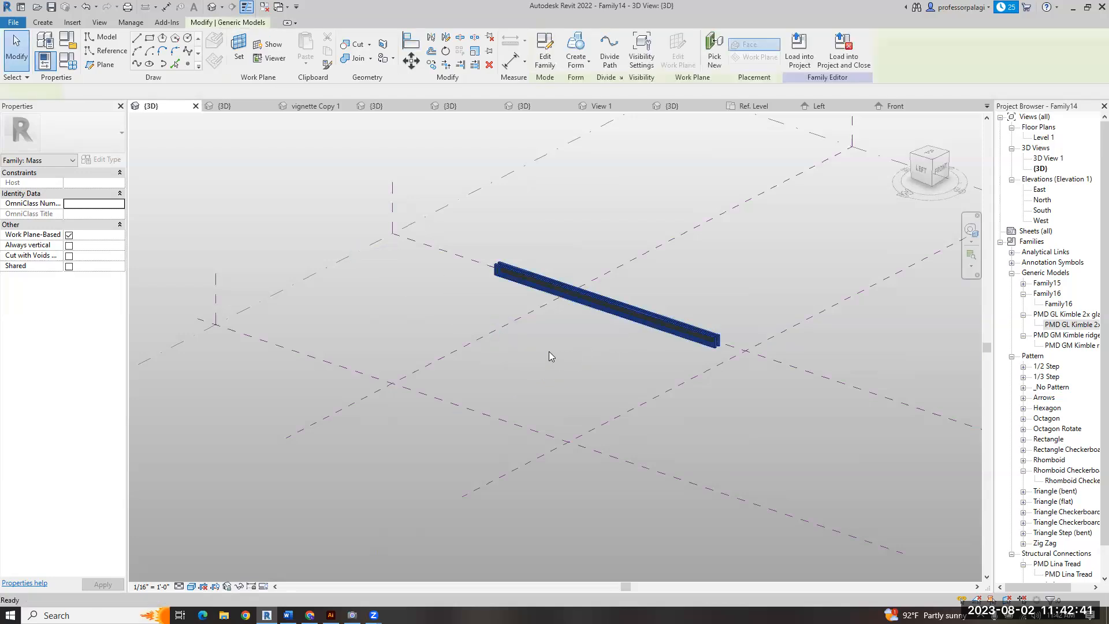
pyautogui.press('Delete')
# - Close all open views of the PMD GL Kimble 2x glam family
pyautogui.click(764, 109)
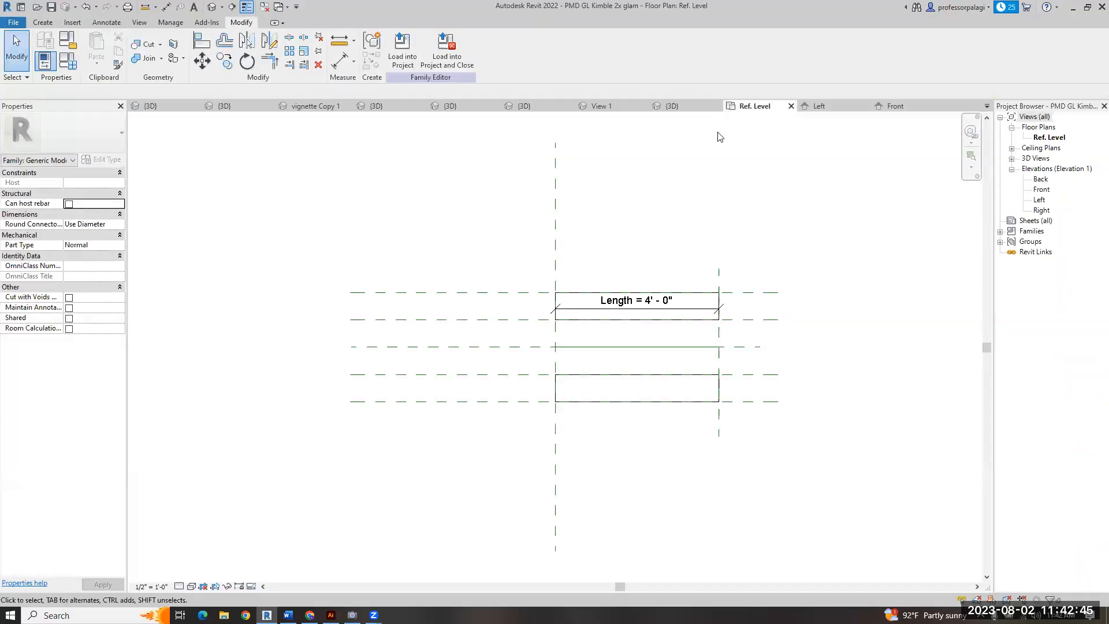
pyautogui.press('c')
pyautogui.press('i')
pyautogui.click(790, 107)
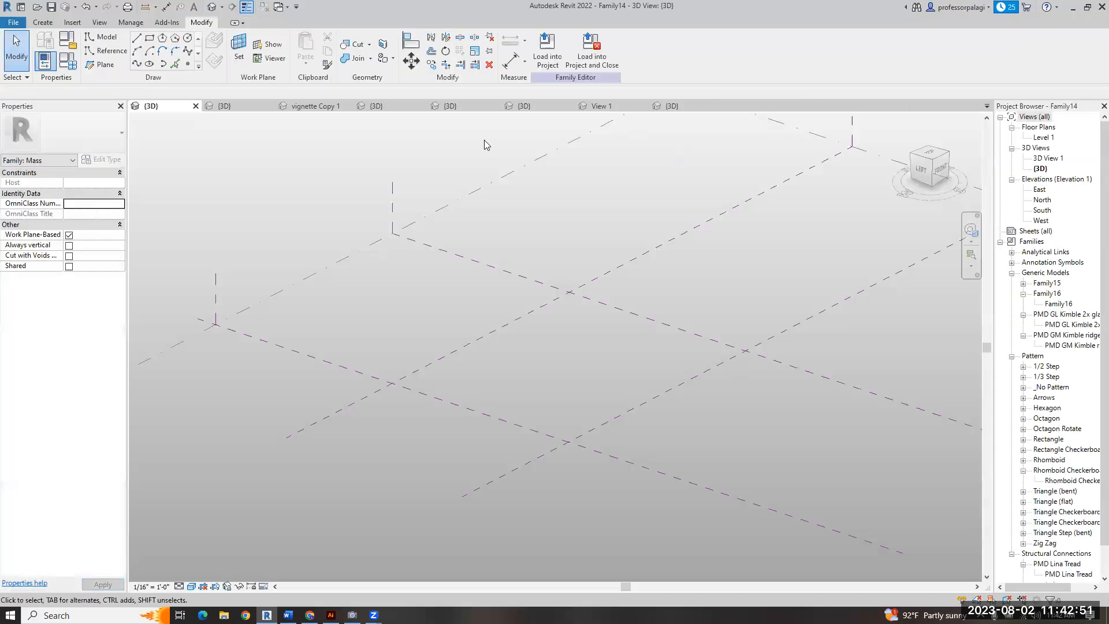
# - Check the Family15 model, and close the PMD GM Kimble cable end family with its changes saved
pyautogui.click(231, 107)
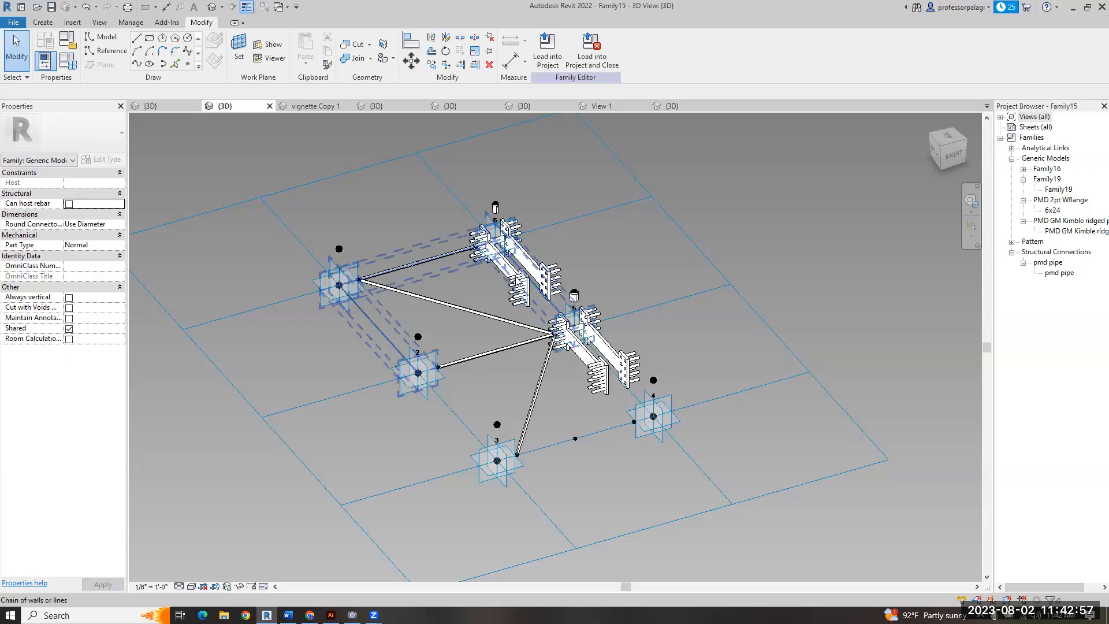
pyautogui.click(620, 105)
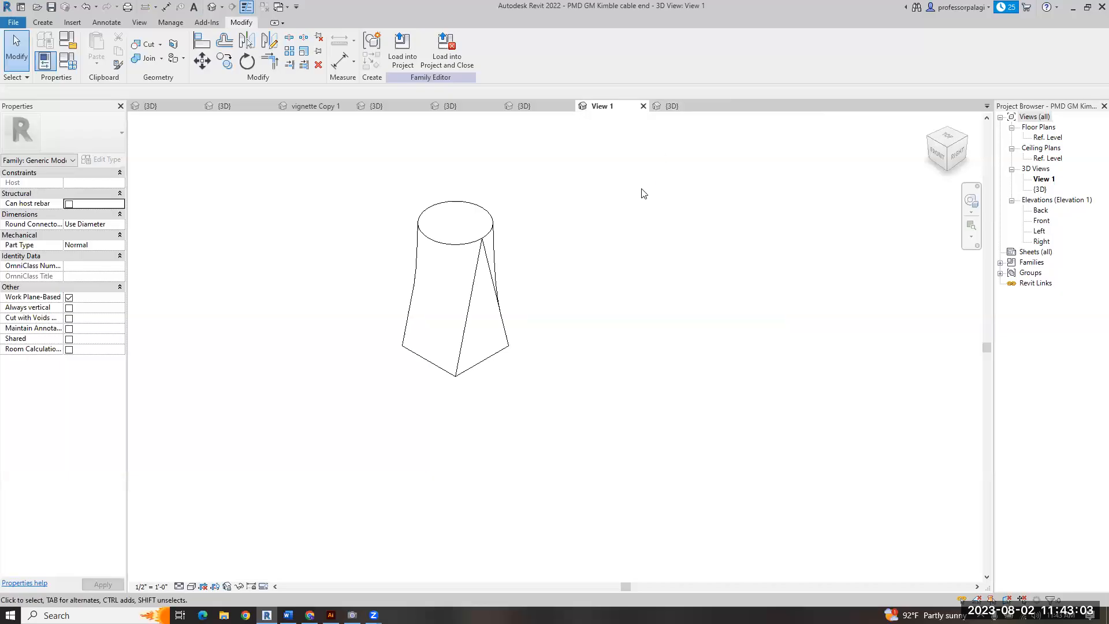
pyautogui.click(643, 106)
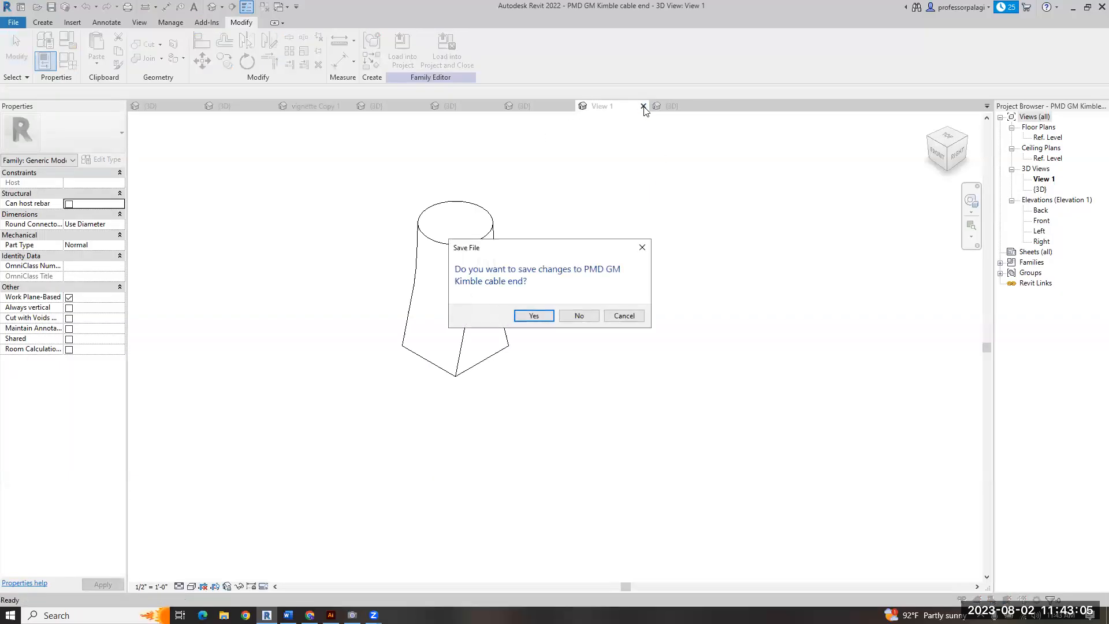
pyautogui.press('Return')
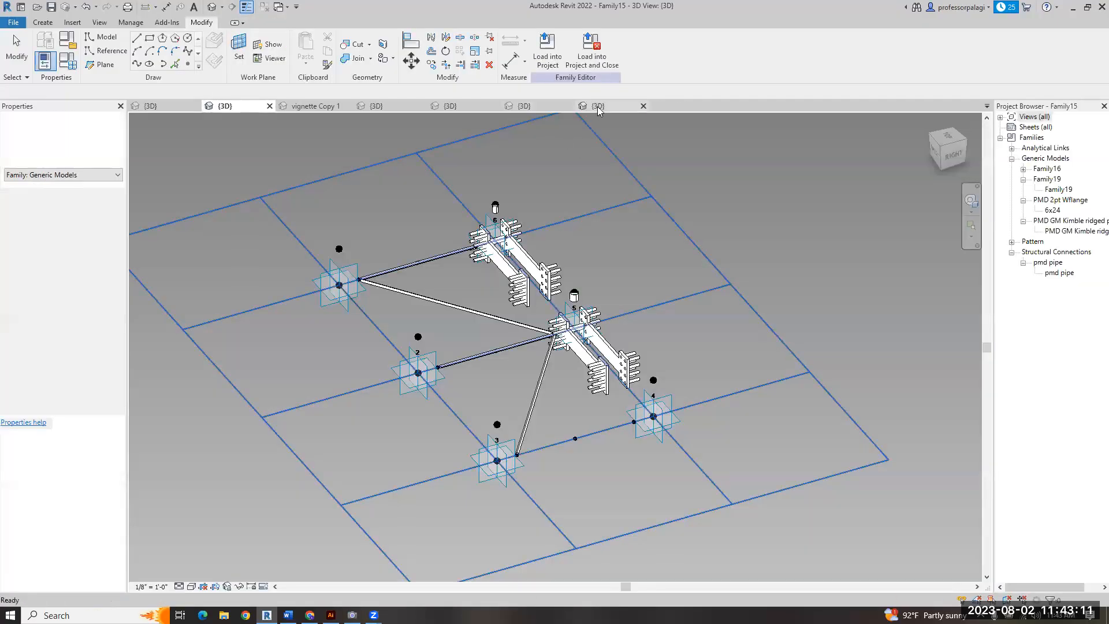
# - Close the PMD GM Kimble cable family and save its changes
pyautogui.click(597, 107)
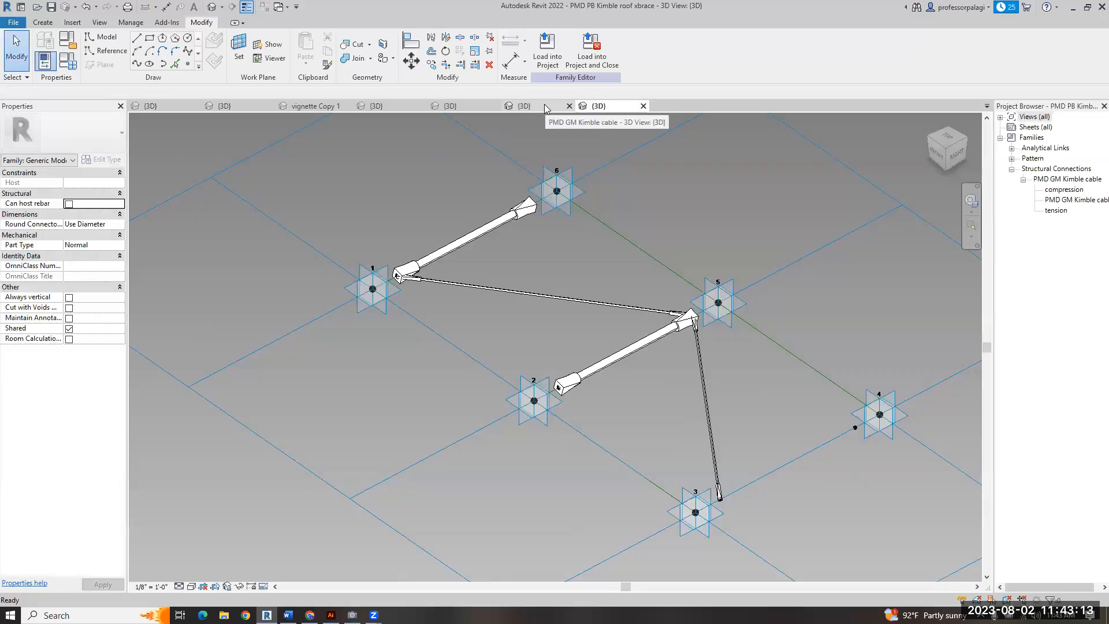
pyautogui.click(544, 106)
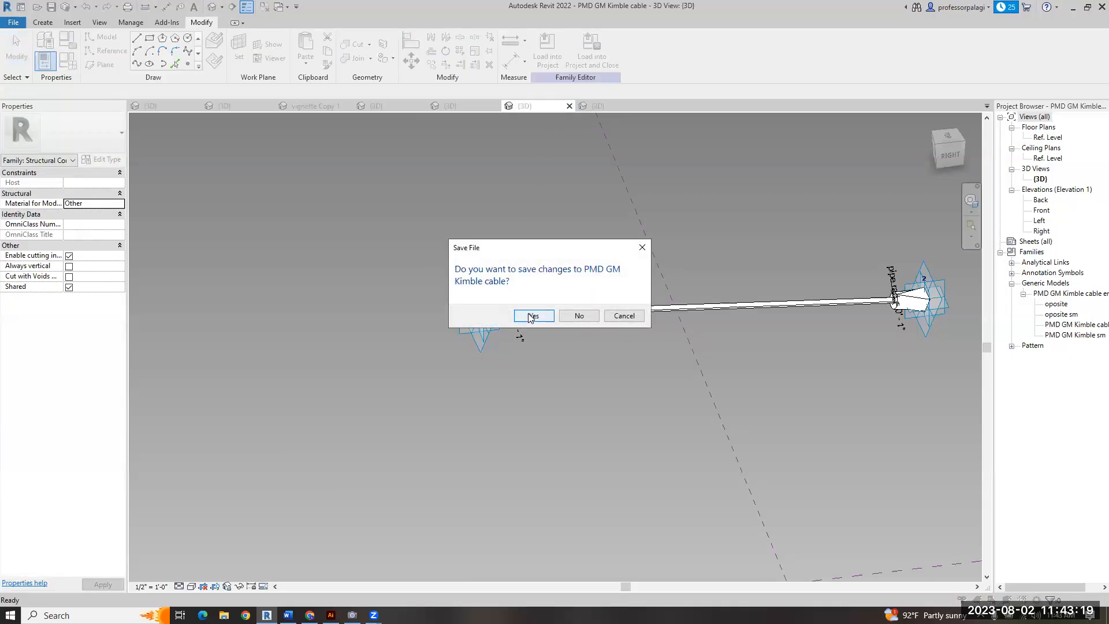
pyautogui.click(531, 316)
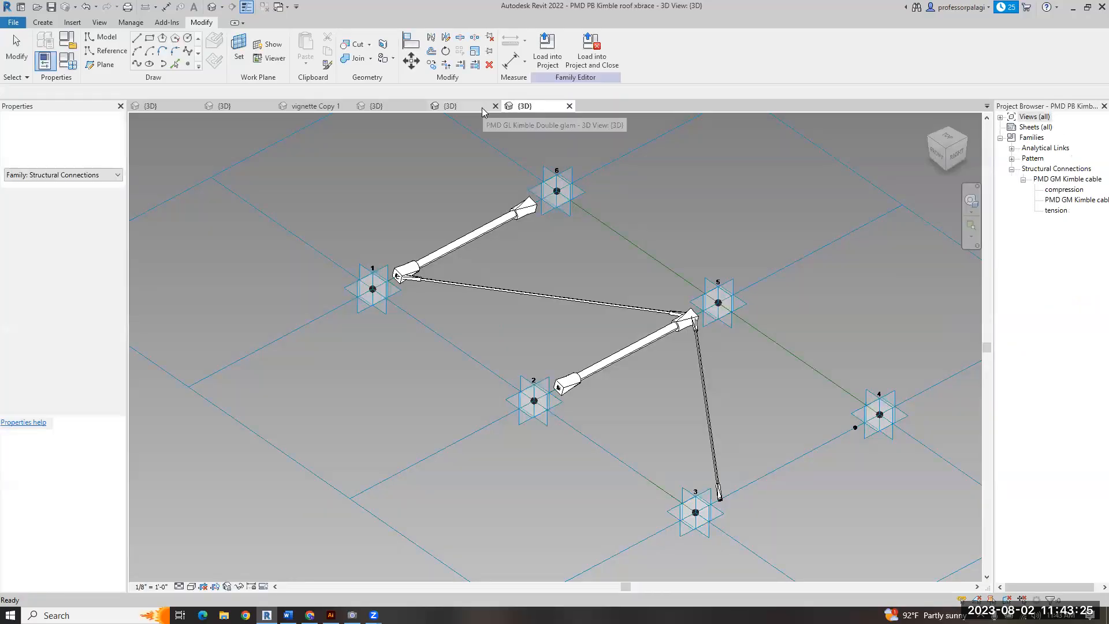
# - Dismiss the save reminder and close the PMD GL Kimble Double glam family without saving
pyautogui.click(488, 107)
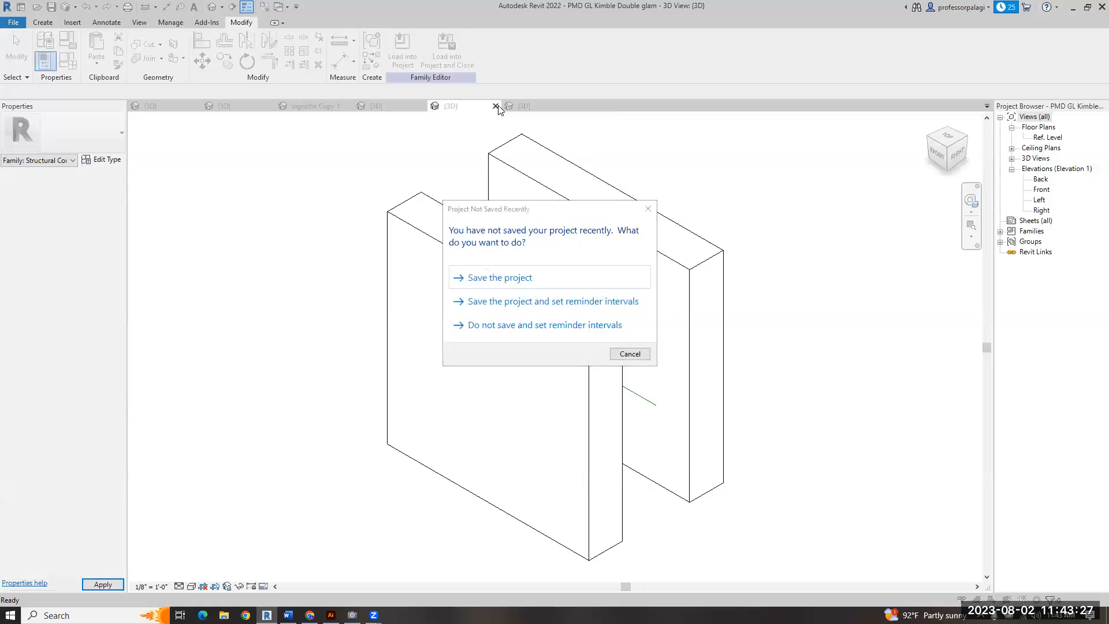
pyautogui.press('Escape')
pyautogui.click(495, 106)
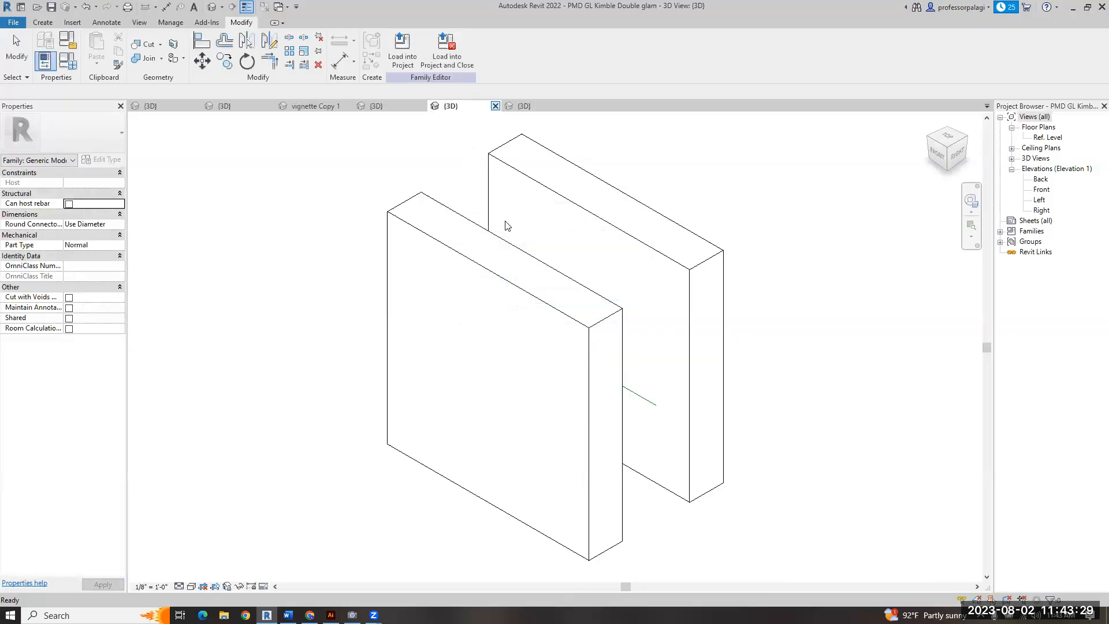
pyautogui.click(584, 314)
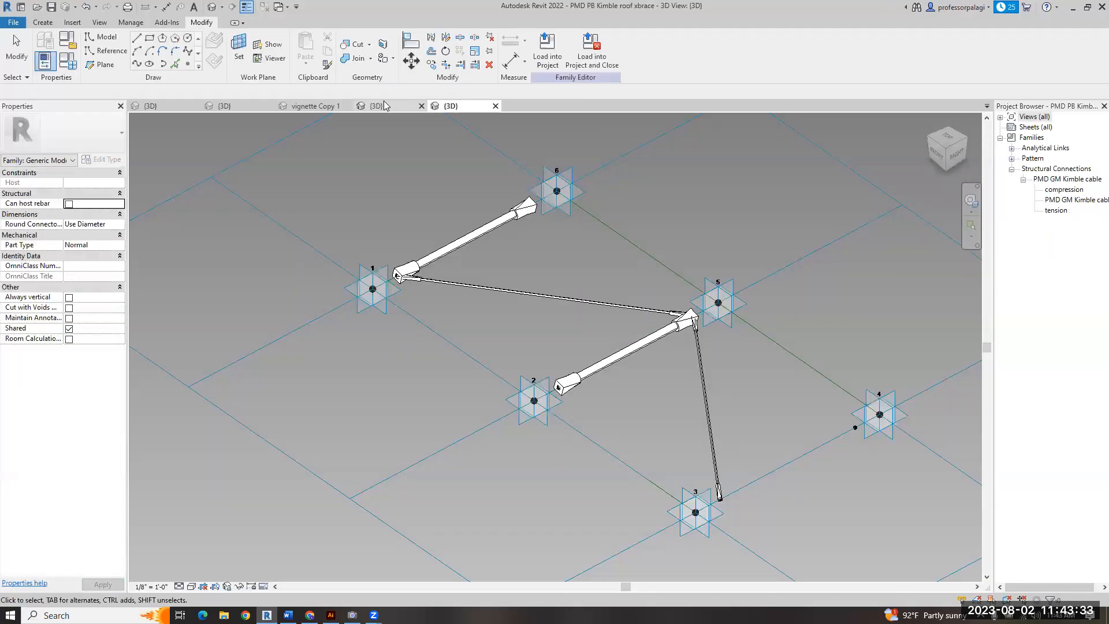
# - Create a new family from the Generic Model.rft template
pyautogui.click(385, 106)
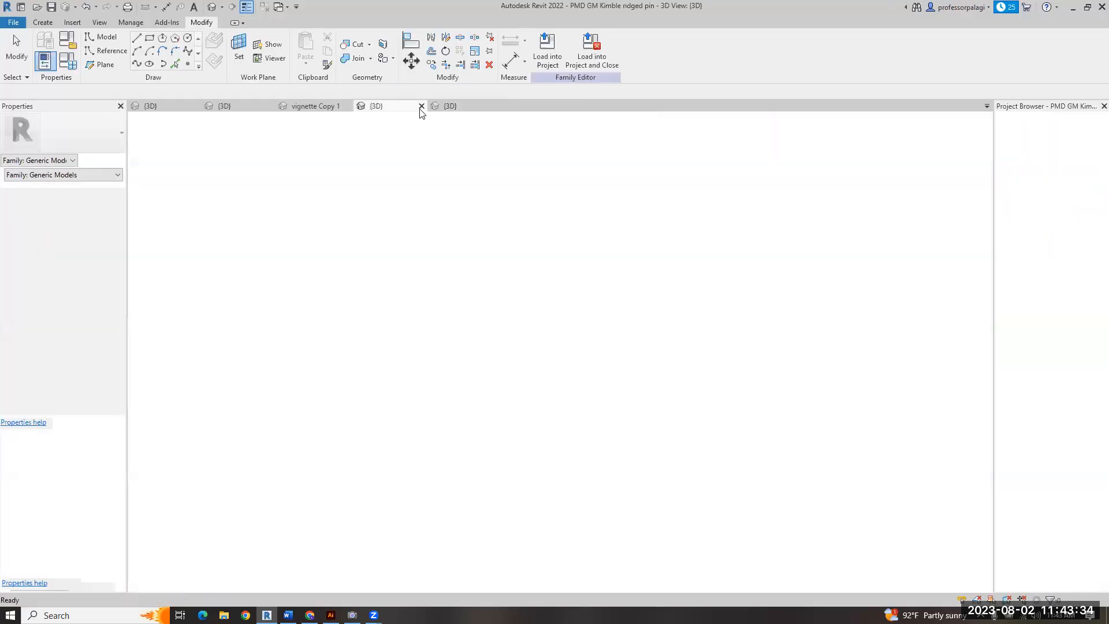
pyautogui.click(450, 107)
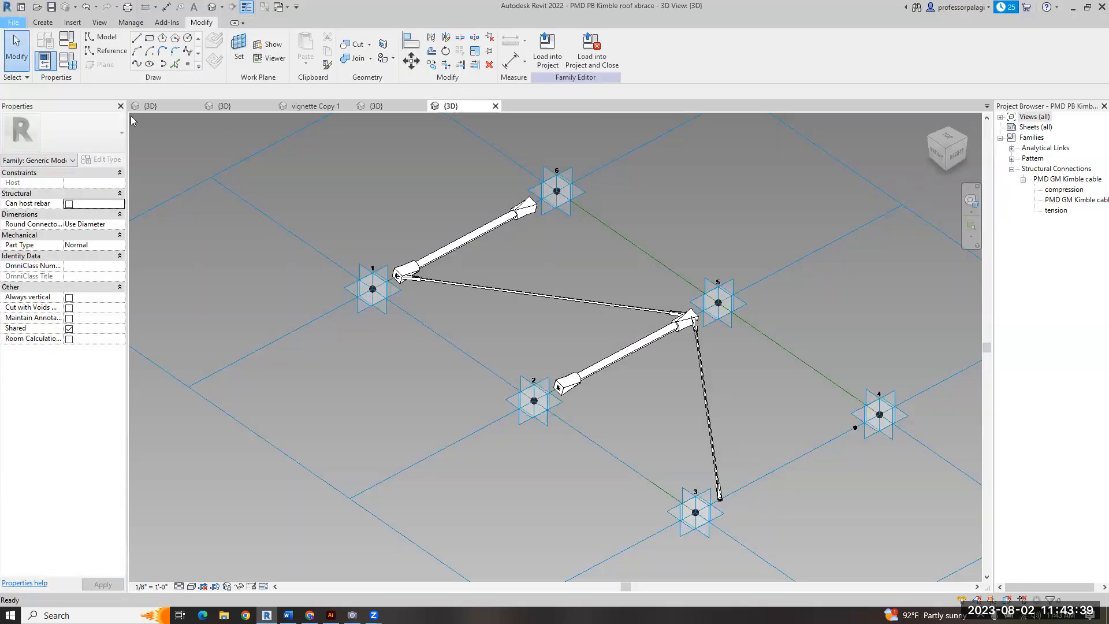
pyautogui.click(12, 22)
pyautogui.moveTo(38, 66)
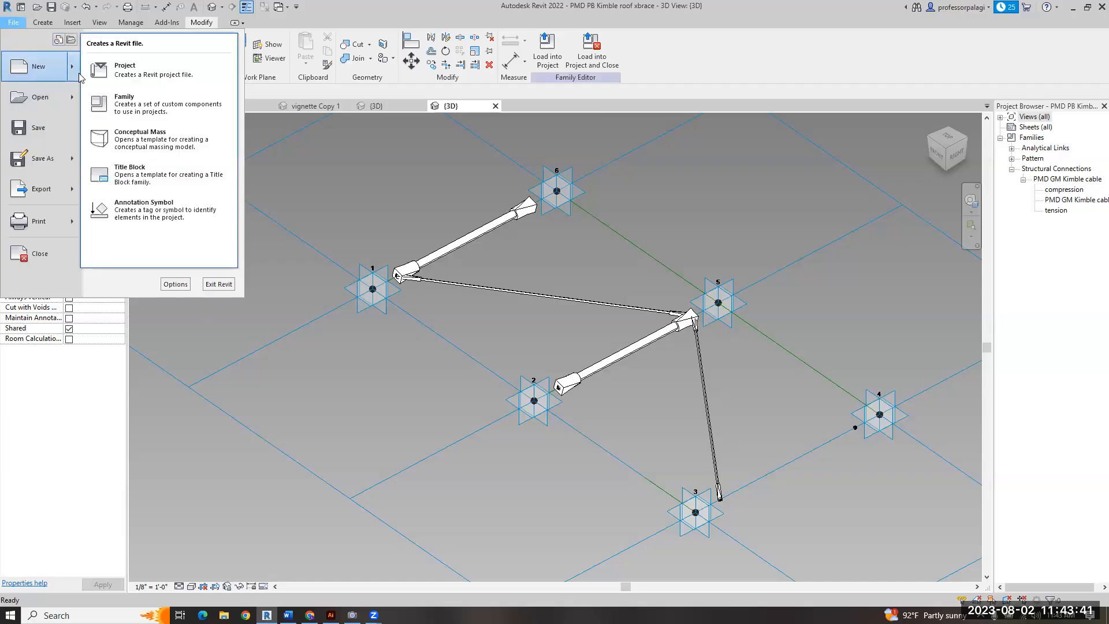
pyautogui.click(150, 116)
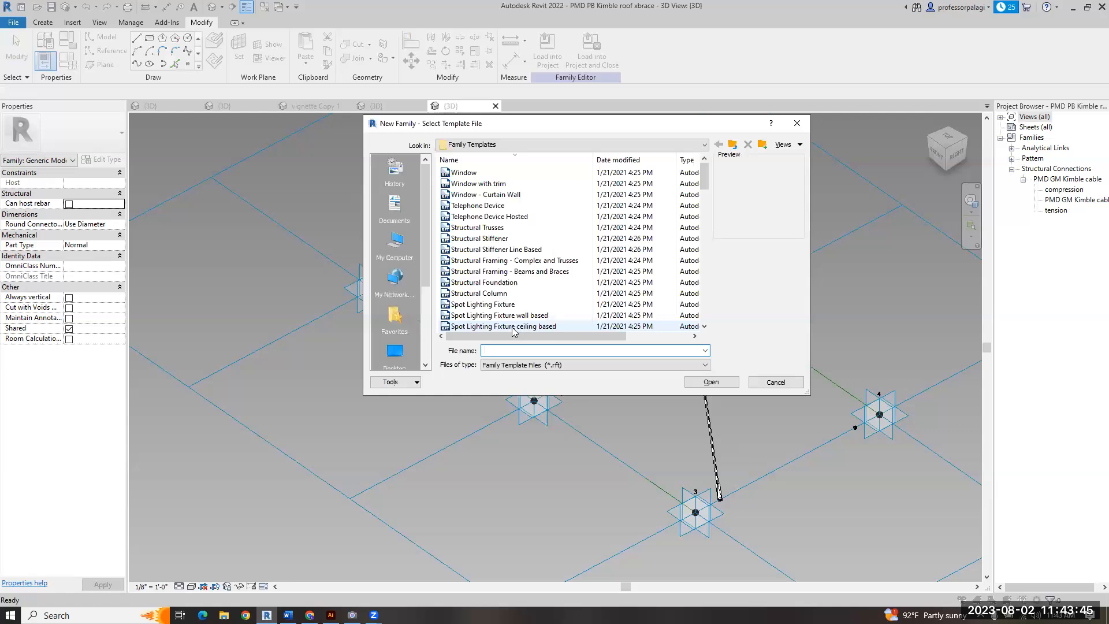
pyautogui.scroll(-10, 515, 283)
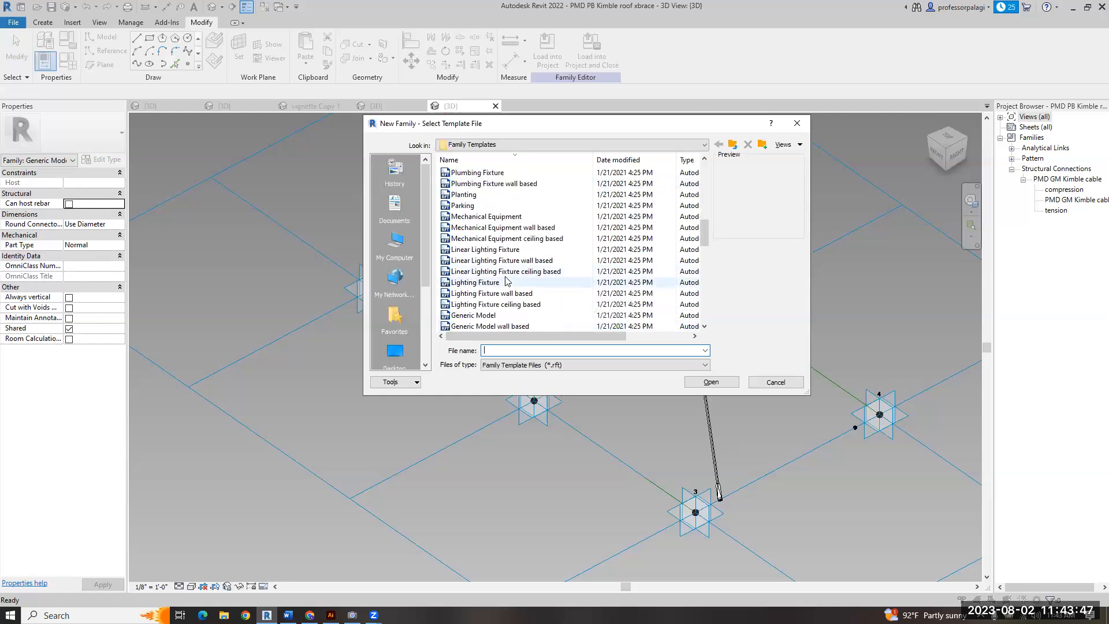
pyautogui.write('generic Model Adaptive.rft')
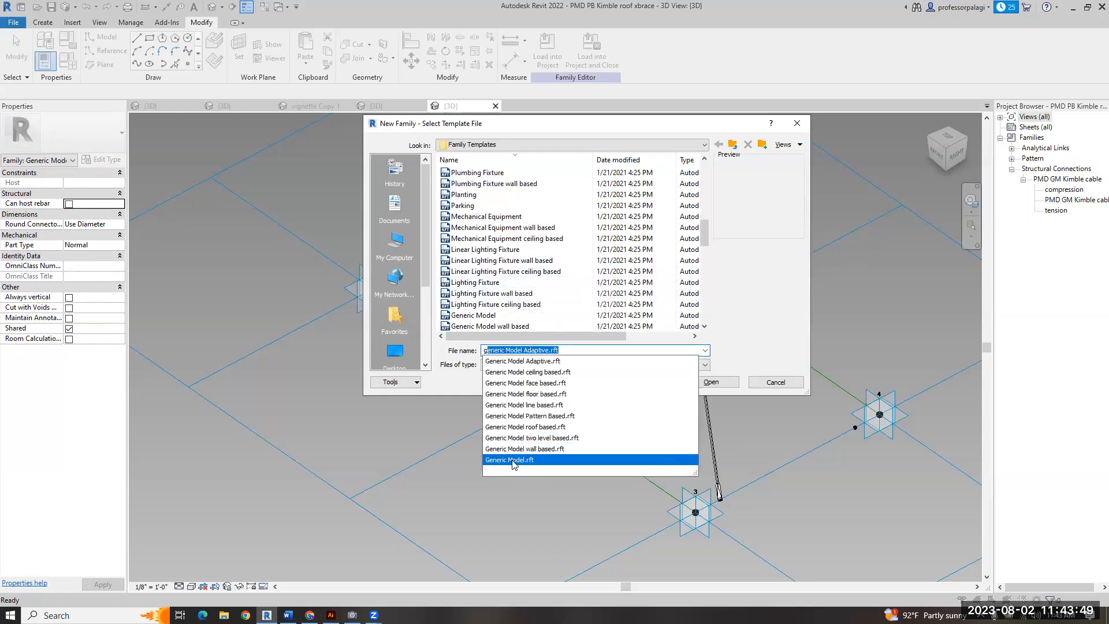
pyautogui.click(645, 459)
pyautogui.click(711, 386)
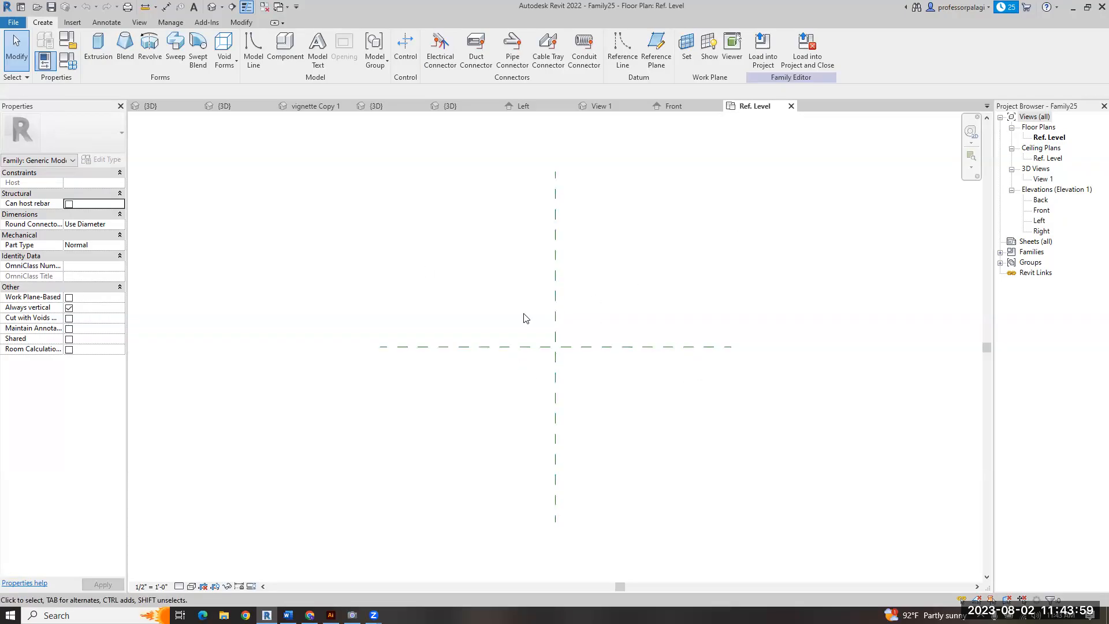
# - Draw two horizontal reference planes, one above the other, above the Center (Front/Back) plane in the Ref. Level plan
pyautogui.press('r')
pyautogui.press('p')
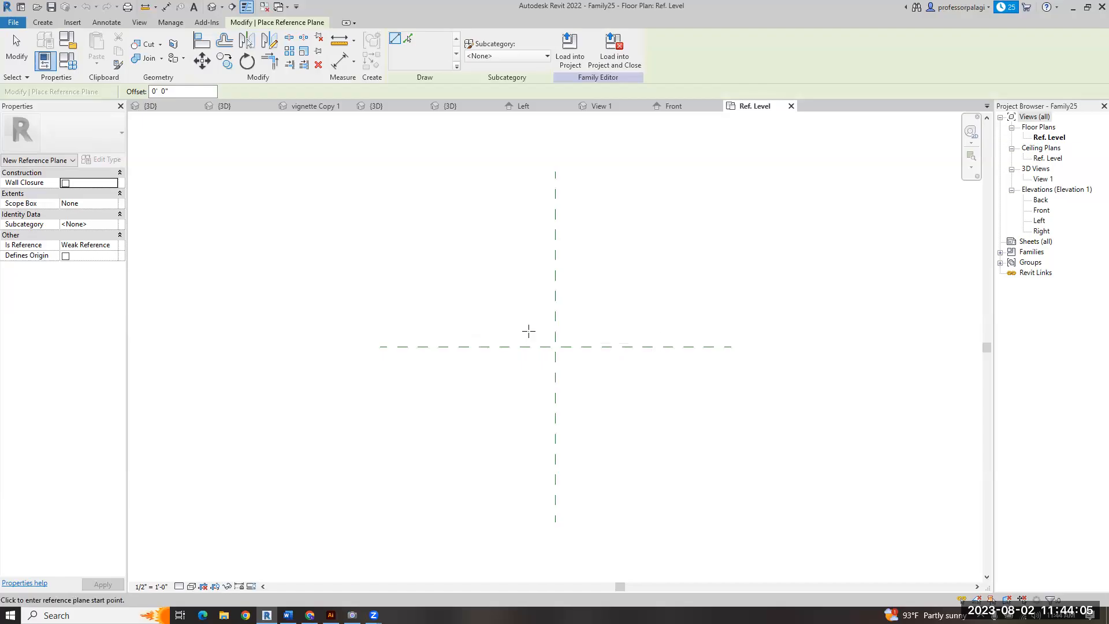
pyautogui.click(498, 331)
pyautogui.click(768, 331)
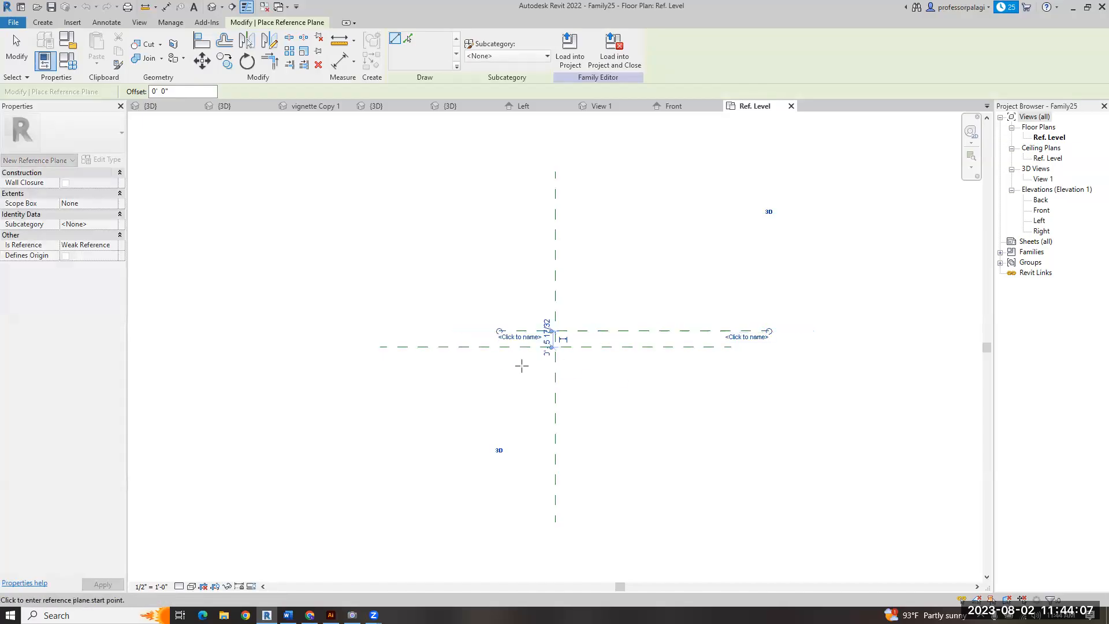
pyautogui.scroll(3, 528, 369)
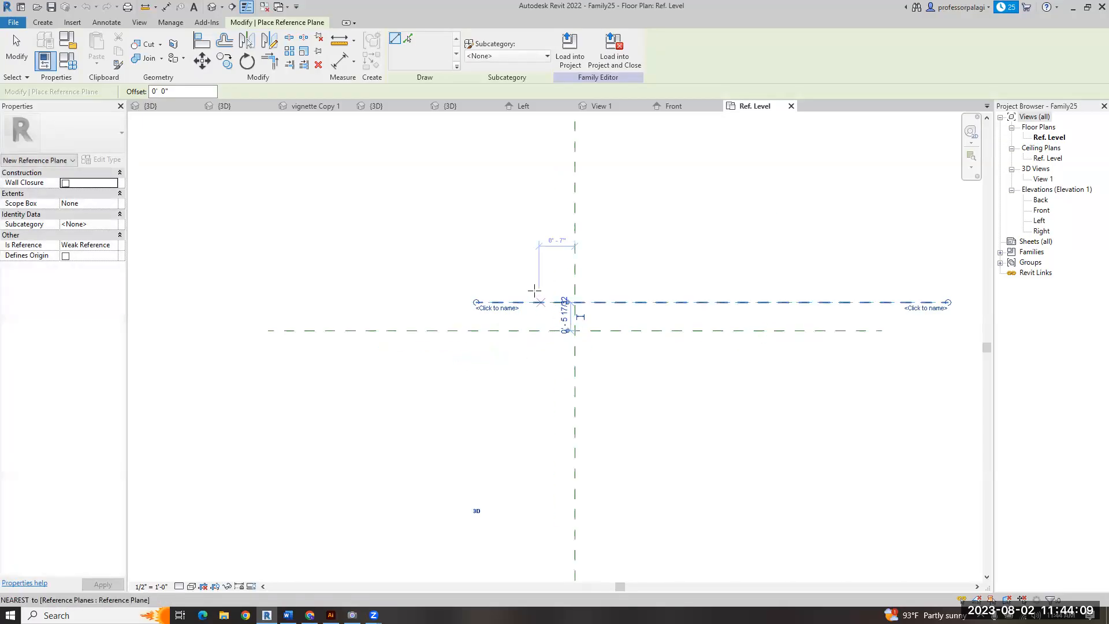
pyautogui.click(483, 287)
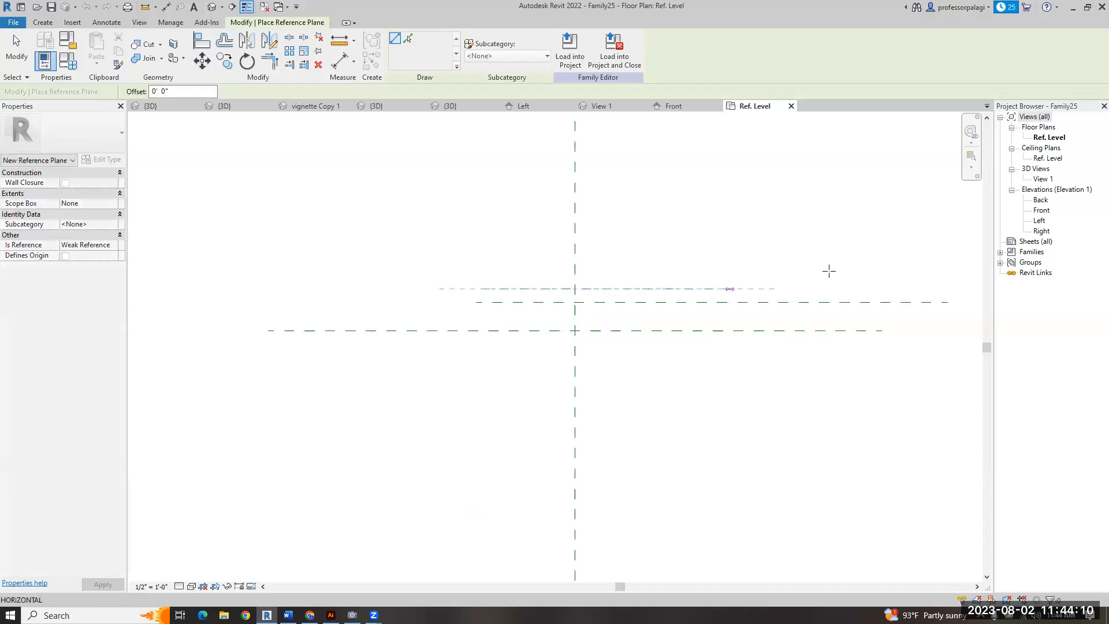
pyautogui.click(947, 287)
# - Draw two horizontal reference planes below the Center (Front/Back) plane, roughly mirroring the upper pair
pyautogui.click(430, 351)
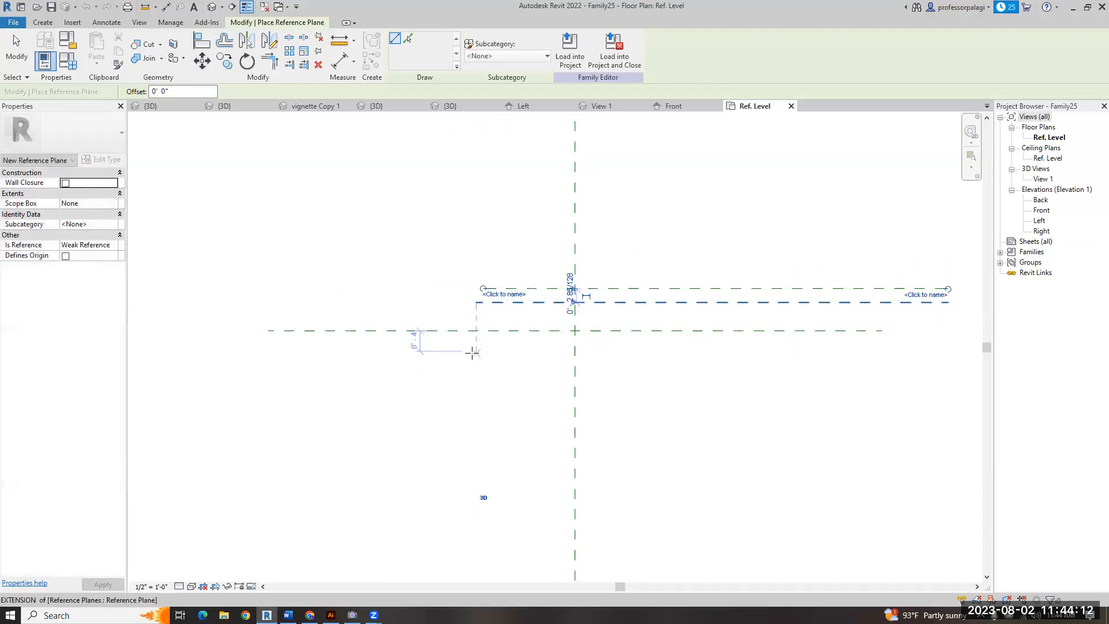
pyautogui.click(950, 359)
pyautogui.click(484, 372)
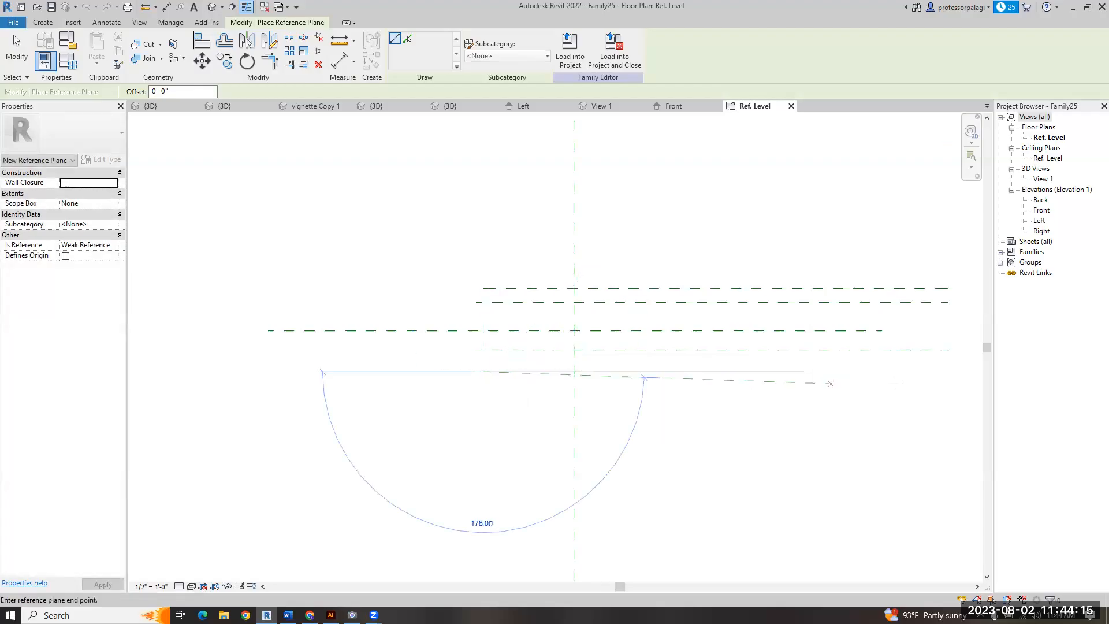
pyautogui.click(947, 371)
pyautogui.press('Escape')
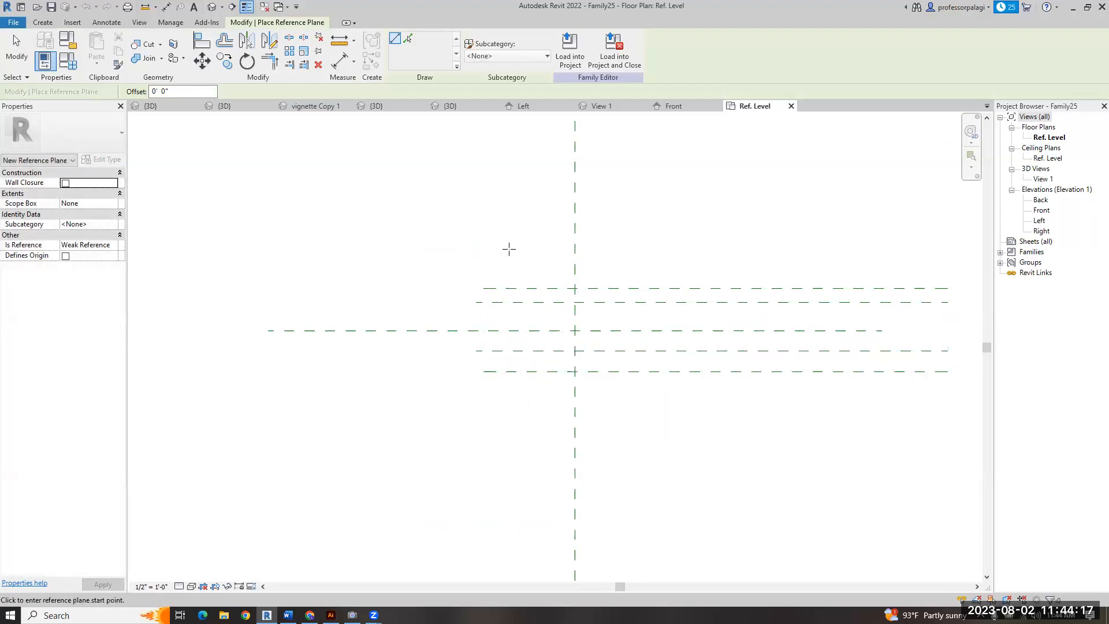
# - Draw two short vertical reference planes, one on each side of the Center (Left/Right) plane
pyautogui.click(523, 240)
pyautogui.click(524, 417)
pyautogui.press('Escape')
pyautogui.click(620, 240)
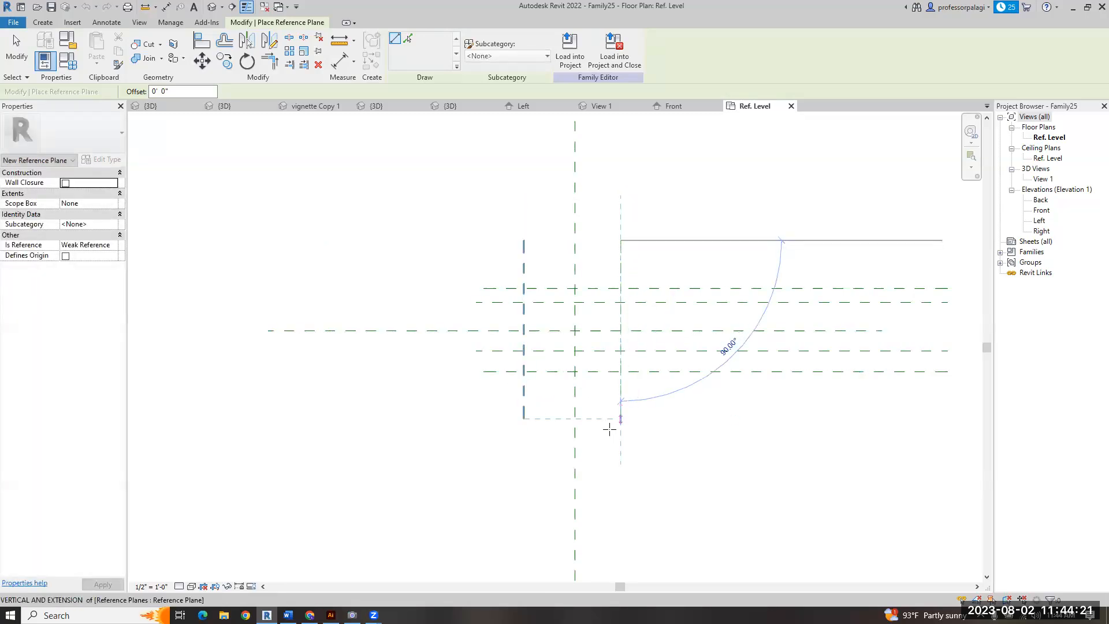
pyautogui.click(621, 446)
# - Draw three vertical reference planes close together around the right end of the horizontal planes
pyautogui.scroll(-2, 488, 422)
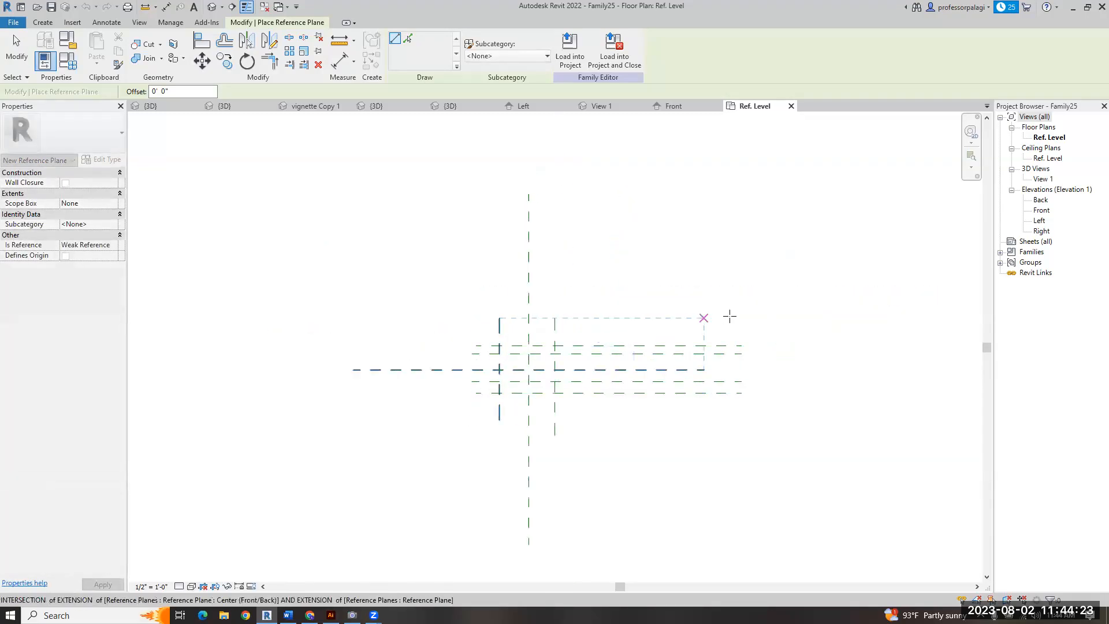
pyautogui.click(754, 306)
pyautogui.click(754, 453)
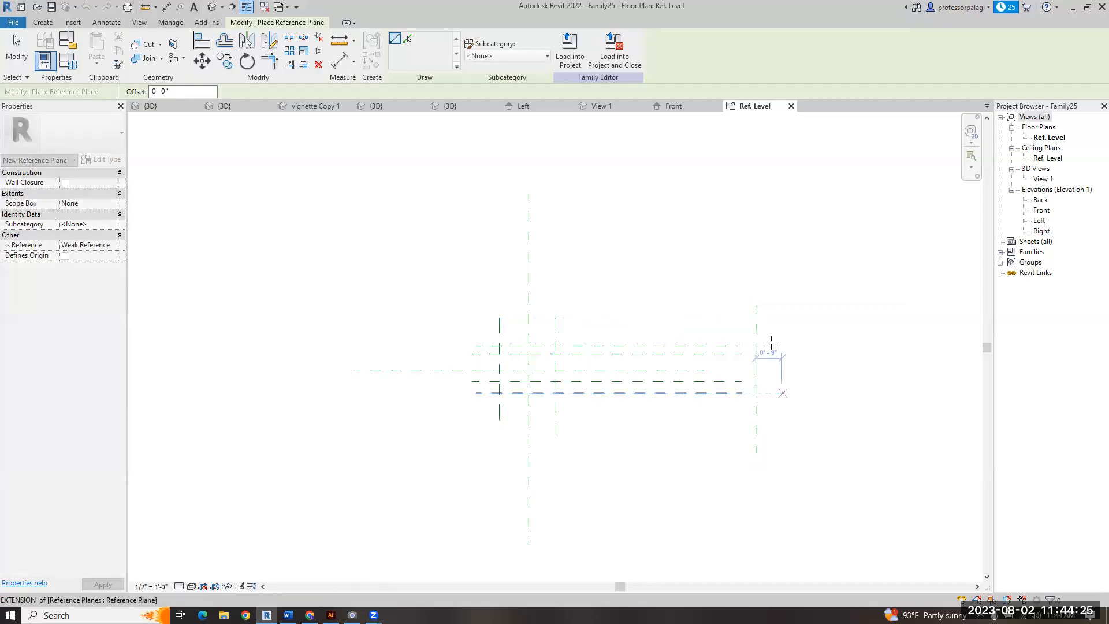
pyautogui.click(775, 318)
pyautogui.click(776, 453)
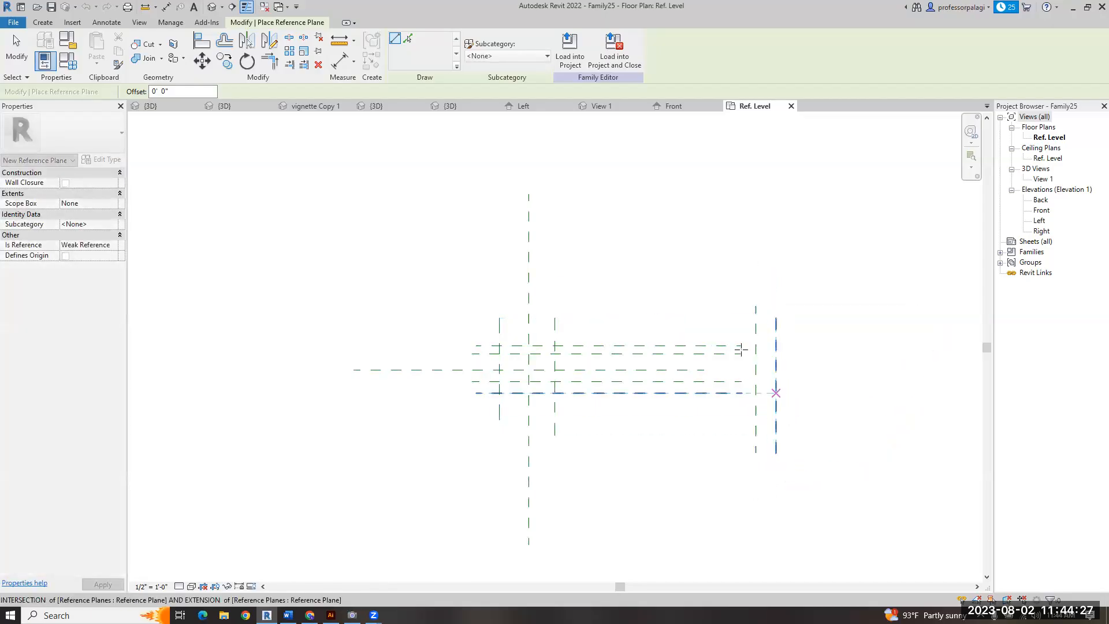
pyautogui.click(726, 317)
pyautogui.click(727, 454)
pyautogui.press('Escape')
pyautogui.press('Escape')
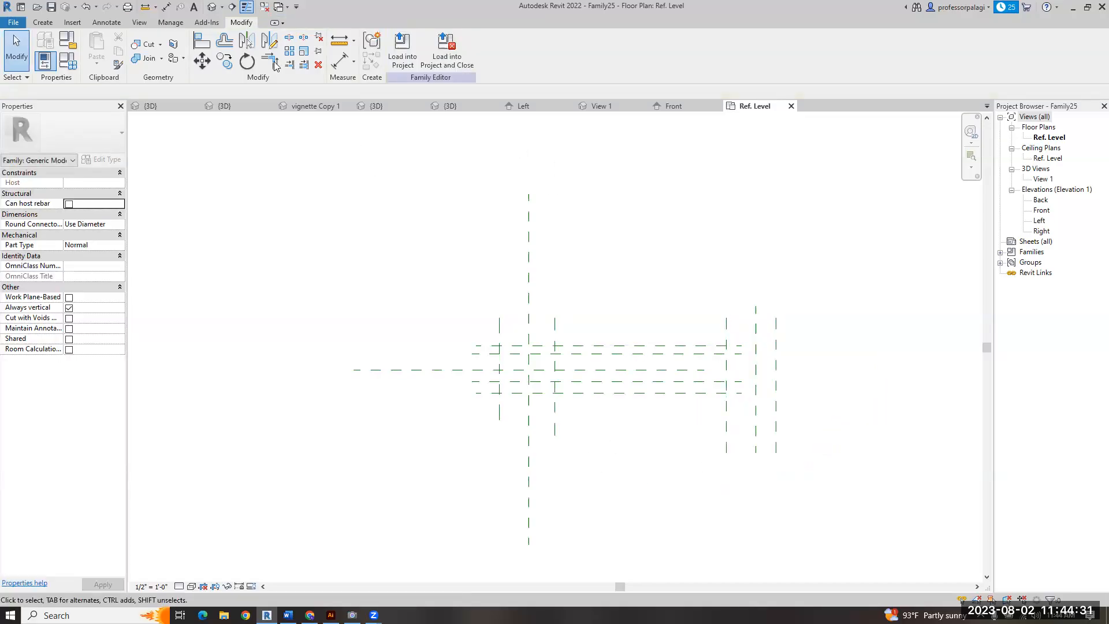
# - Place an aligned dimension from the Center (Left/Right) plane to the middle plane of the right-end group
pyautogui.click(342, 64)
pyautogui.click(529, 263)
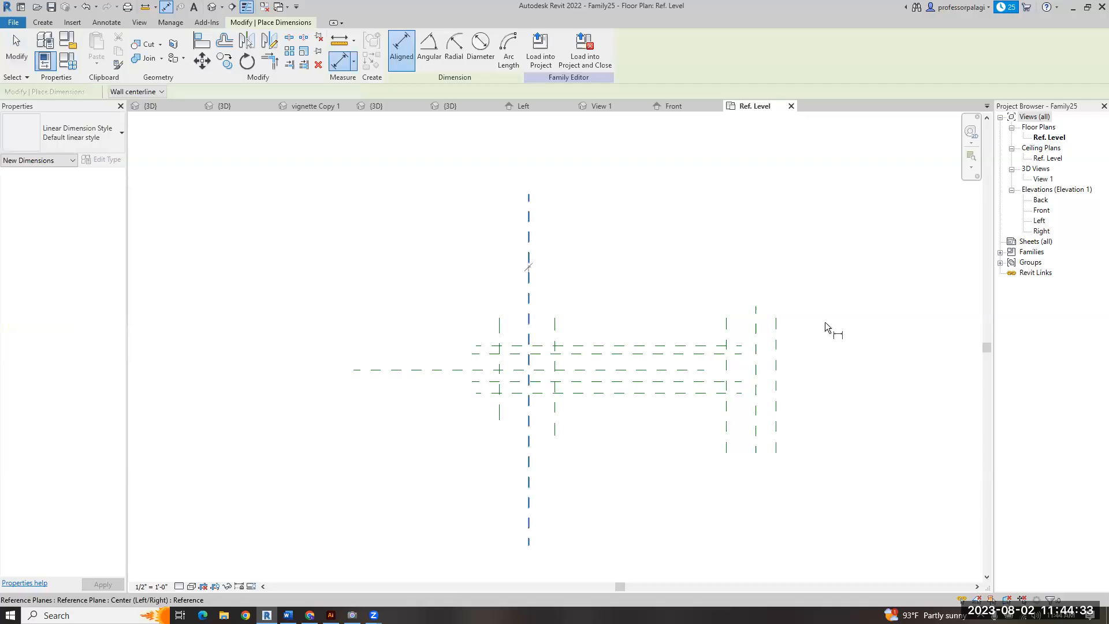
pyautogui.click(755, 327)
pyautogui.click(673, 242)
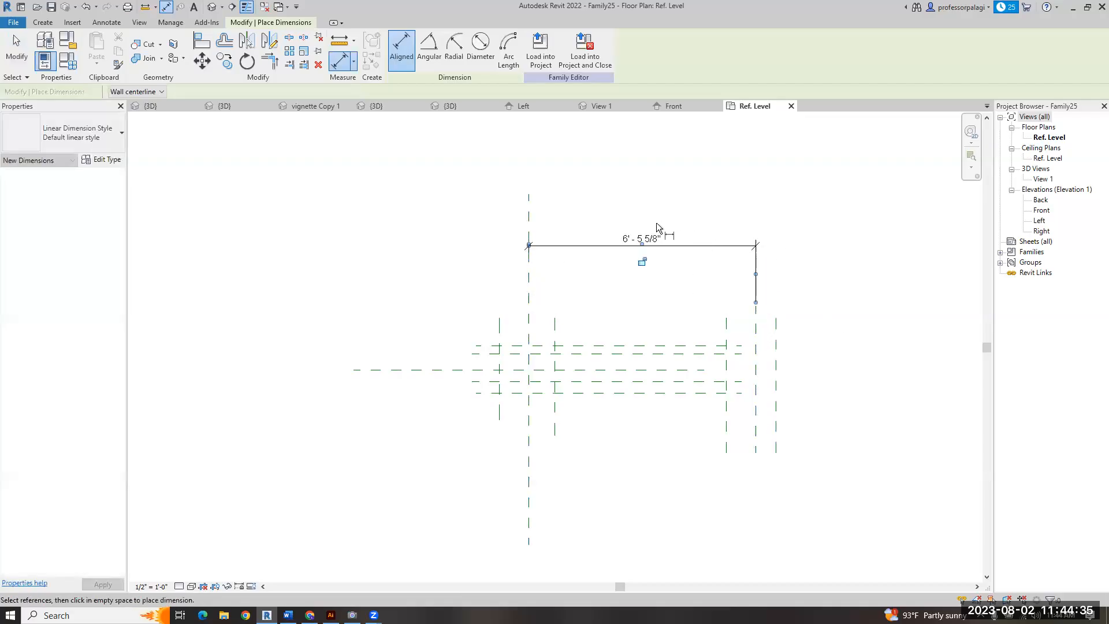
pyautogui.press('Escape')
pyautogui.press('Escape')
# - Set the distance from the Center (Left/Right) plane to the dimensioned right-end plane to 5'
pyautogui.click(756, 323)
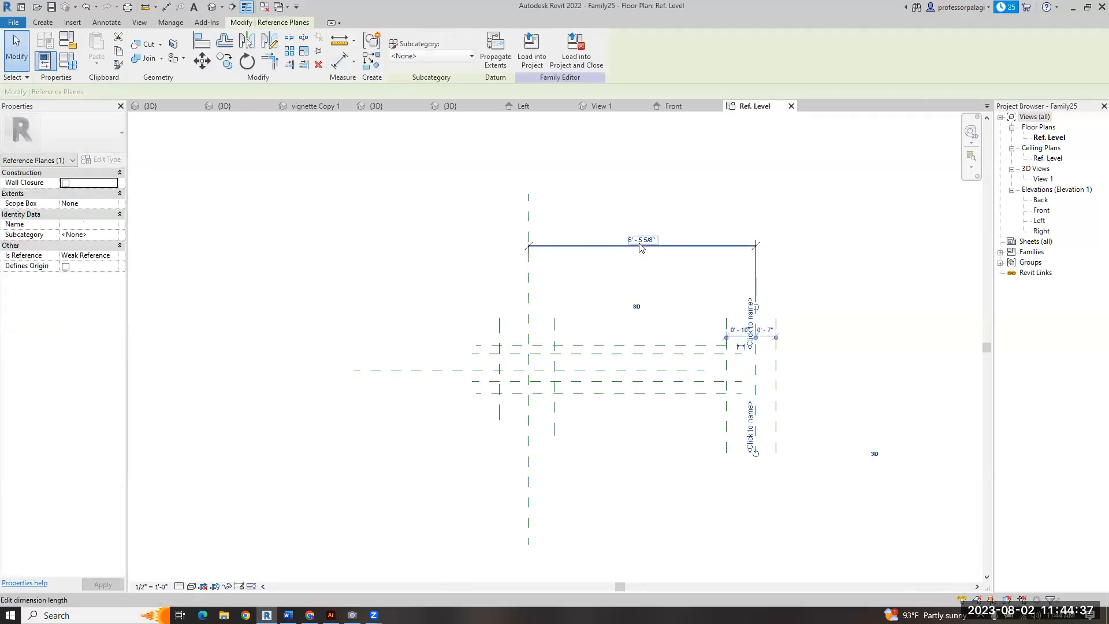
pyautogui.click(640, 239)
pyautogui.write("5'")
pyautogui.press('Return')
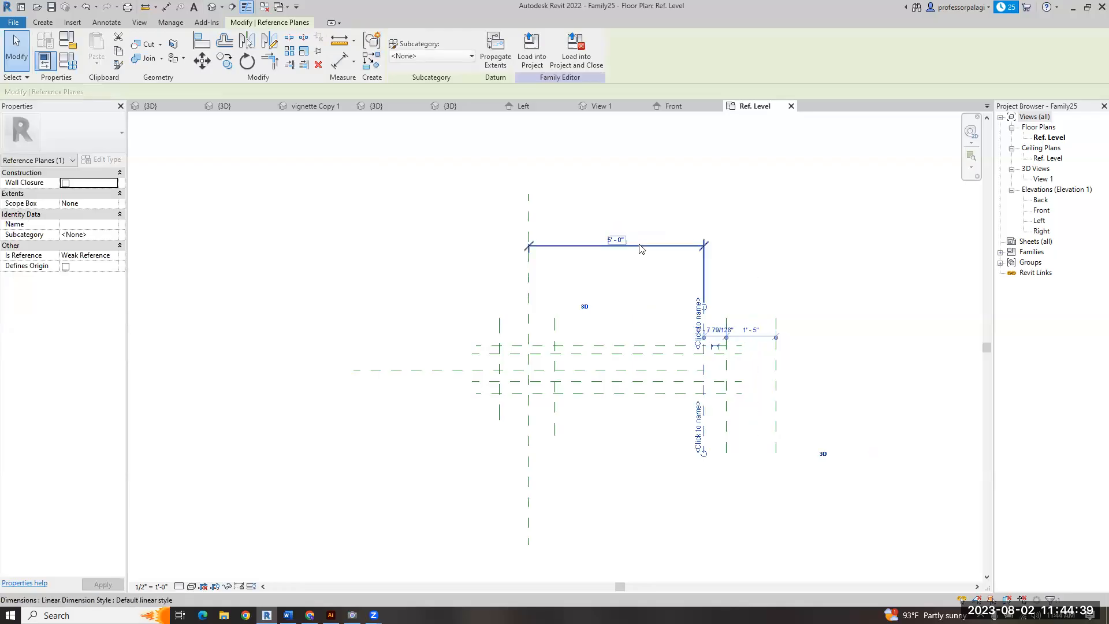
pyautogui.press('Escape')
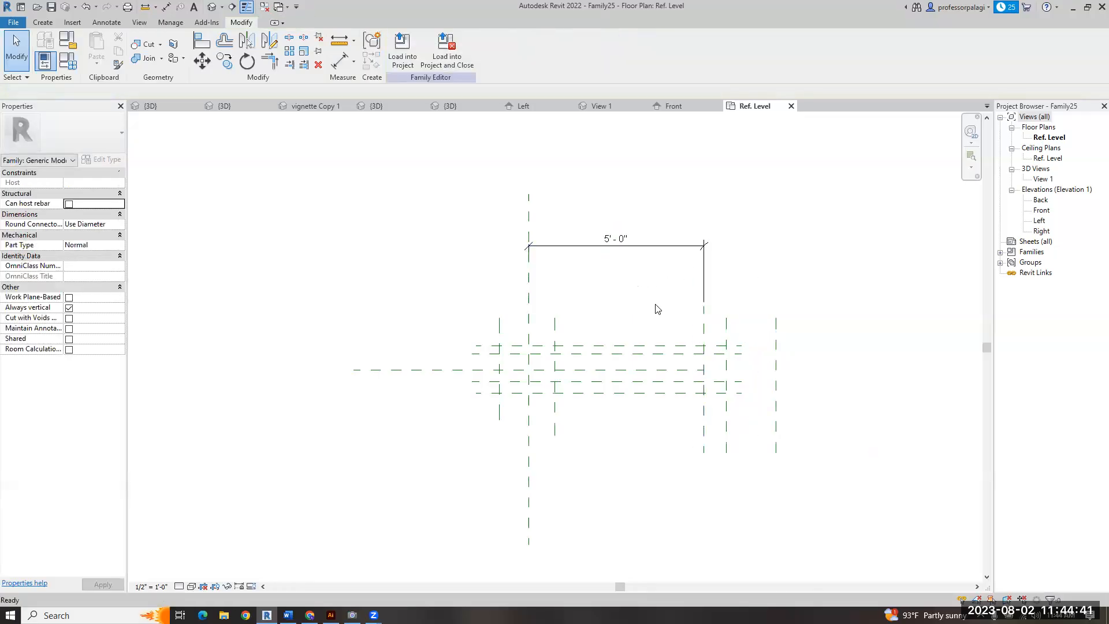
# - Move the nearer outer plane to the inner side of the 5' plane and set its offset from it to 4"
pyautogui.scroll(2, 656, 307)
pyautogui.click(771, 347)
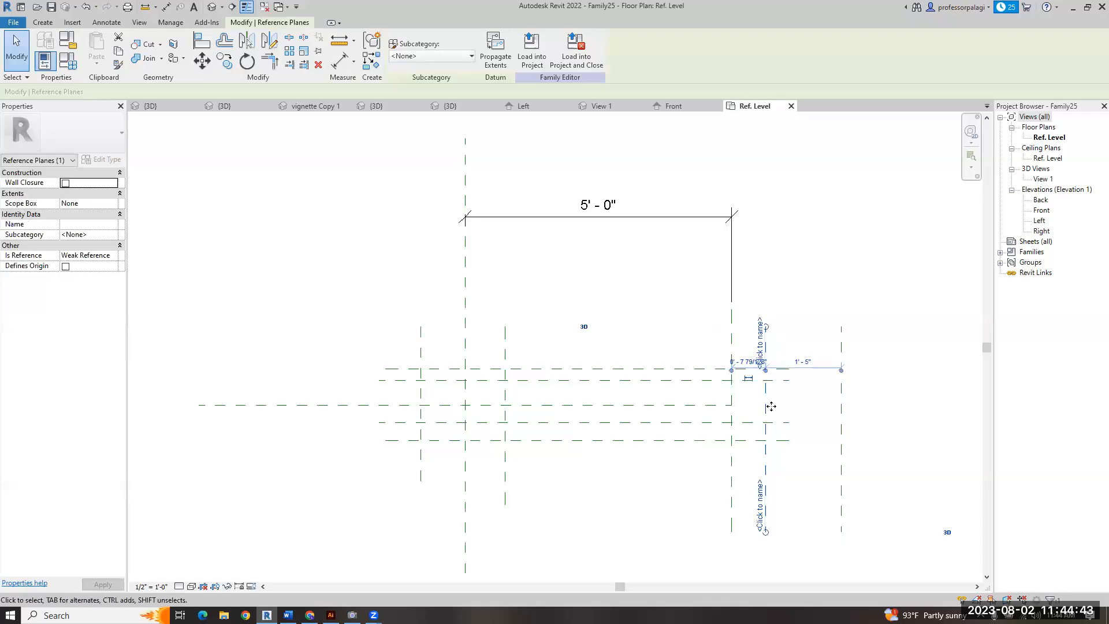
pyautogui.moveTo(765, 404); pyautogui.dragTo(698, 406)
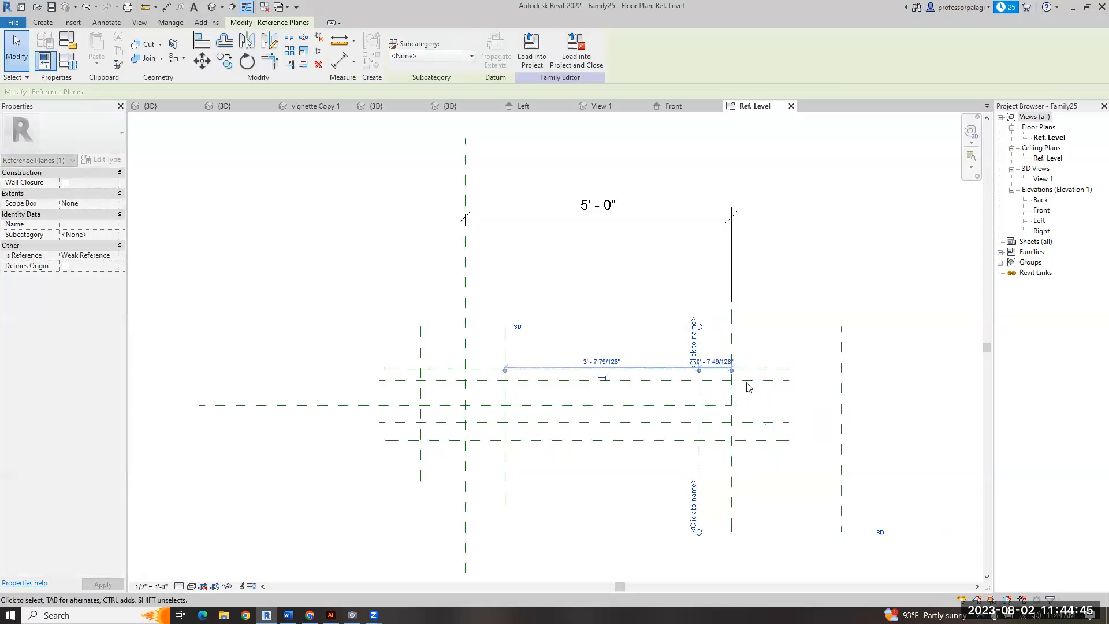
pyautogui.scroll(2, 745, 384)
pyautogui.click(711, 361)
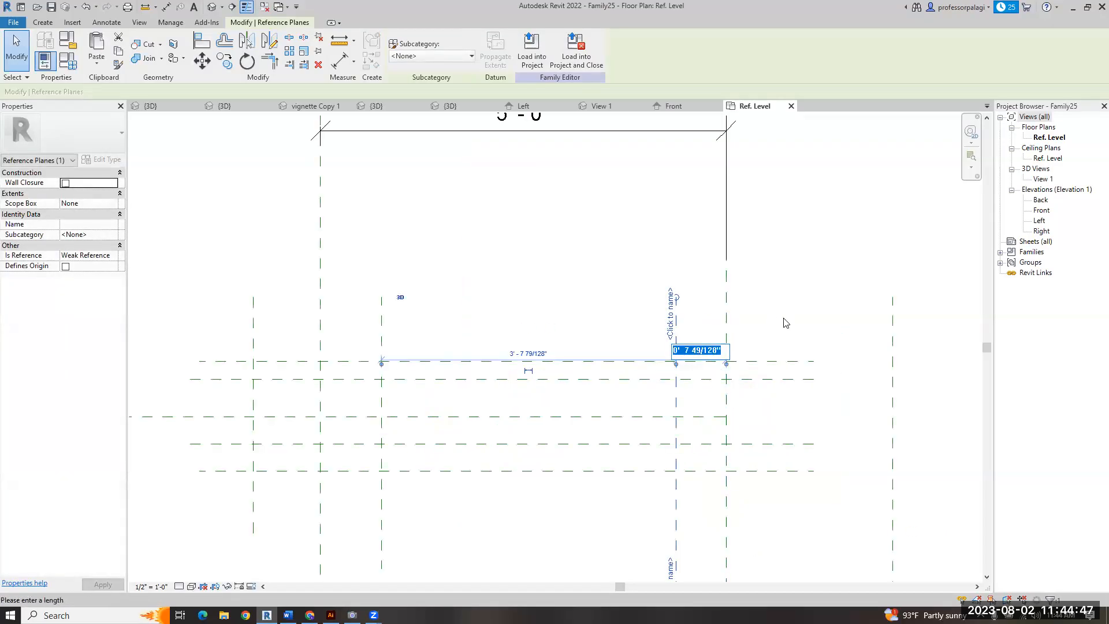
pyautogui.write('4"')
pyautogui.press('Return')
pyautogui.click(823, 333)
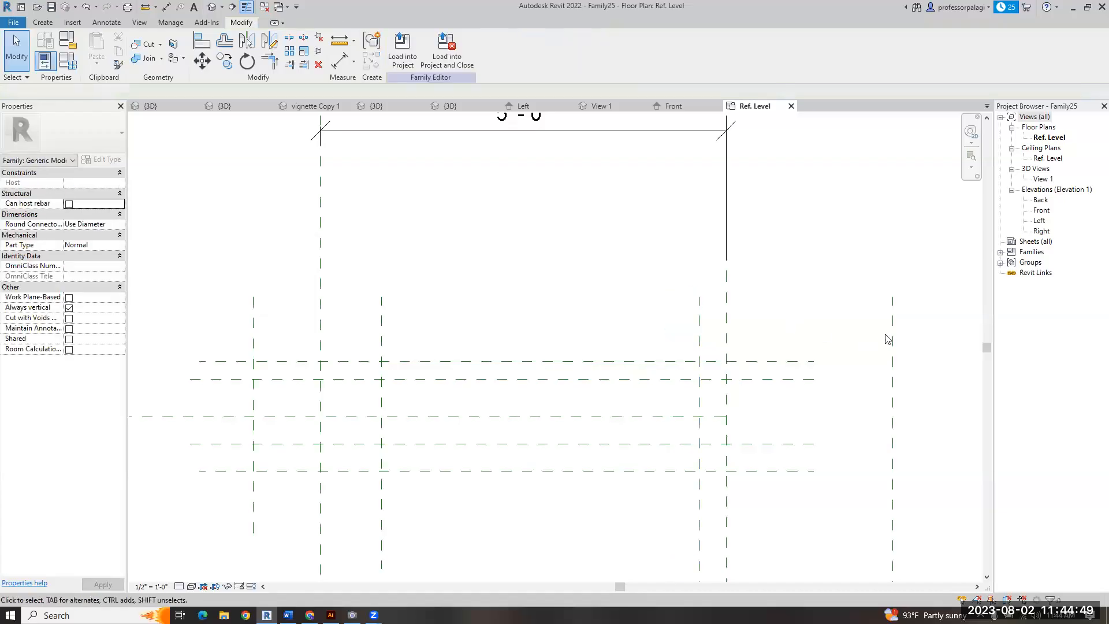
# - Set the outermost right vertical reference plane's offset from the 5' plane to 4"
pyautogui.doubleClick(888, 327)
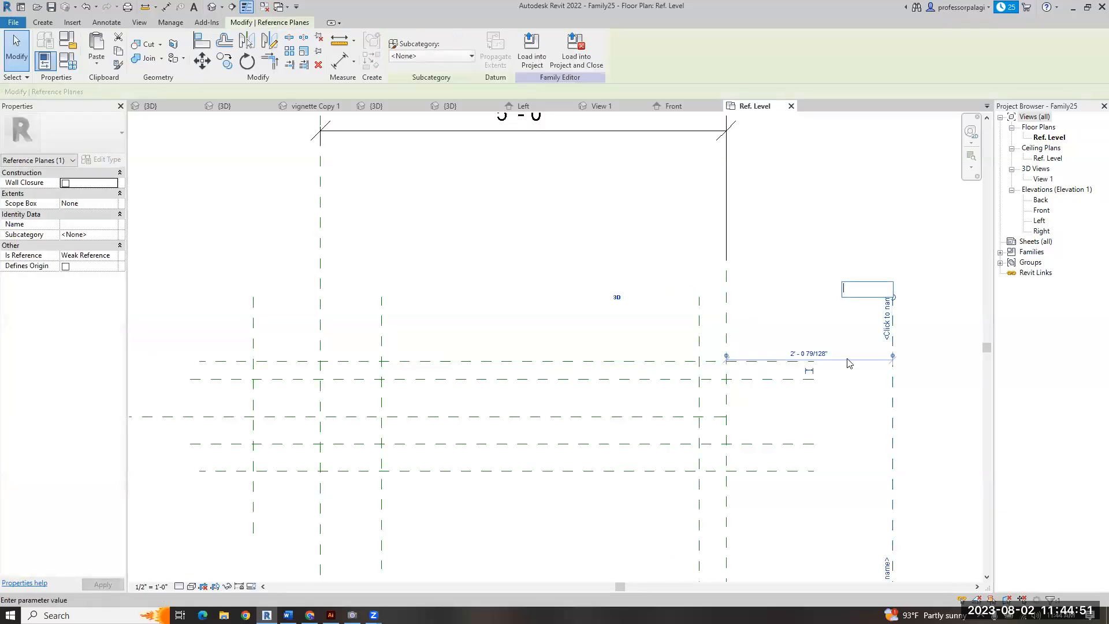
pyautogui.click(810, 354)
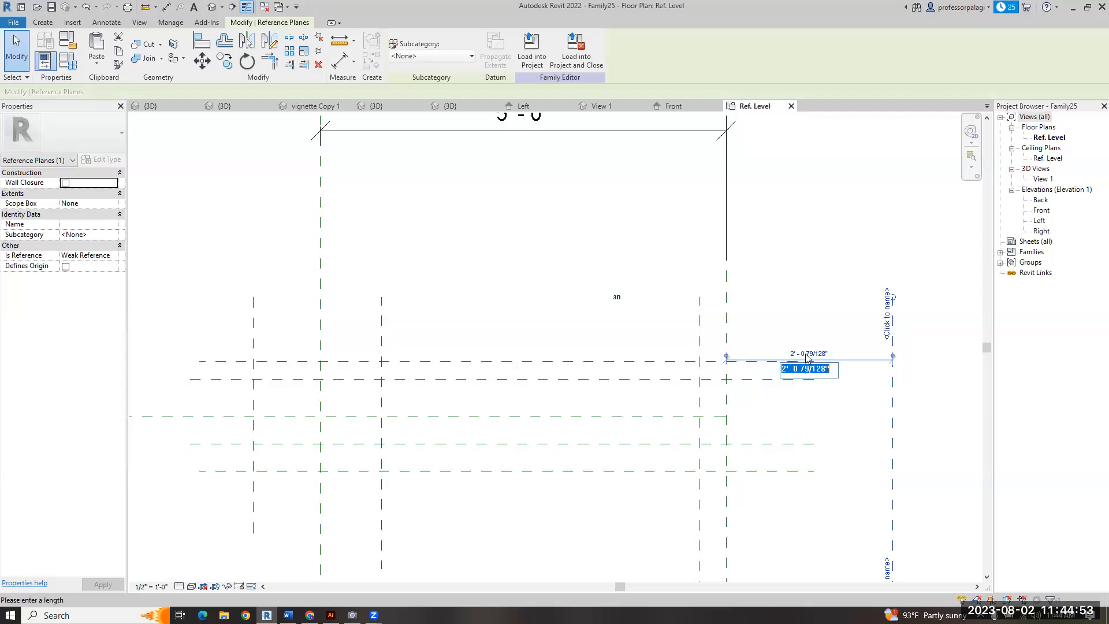
pyautogui.write('4"')
pyautogui.press('Return')
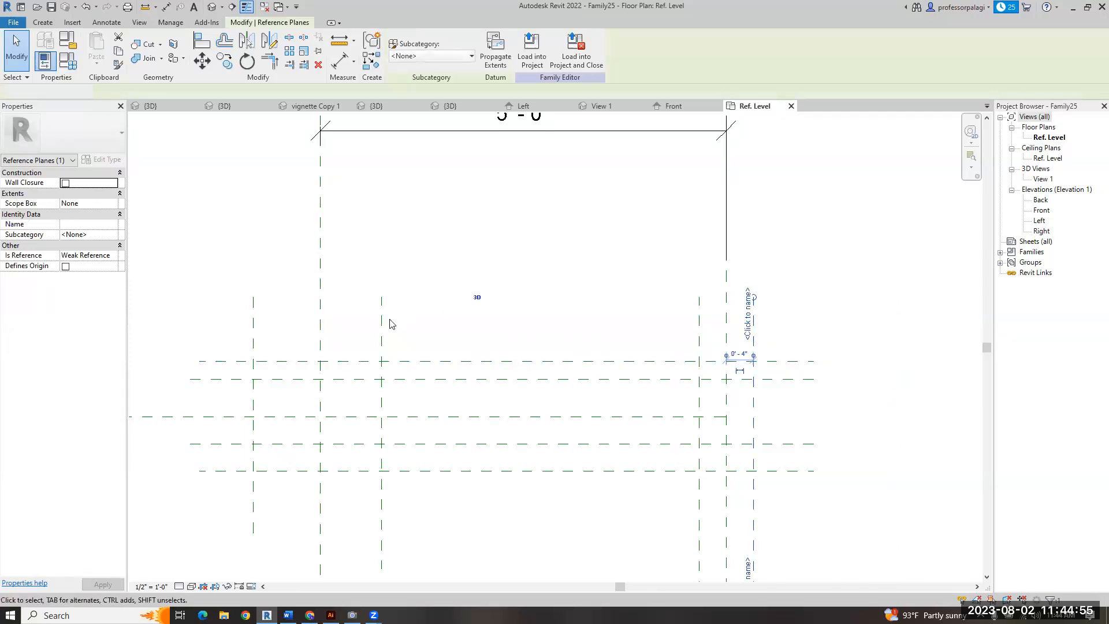
pyautogui.press('Escape')
# - Dimension the two vertical planes flanking the Center (Left/Right) plane through that plane and make the segments equal
pyautogui.press('d')
pyautogui.press('i')
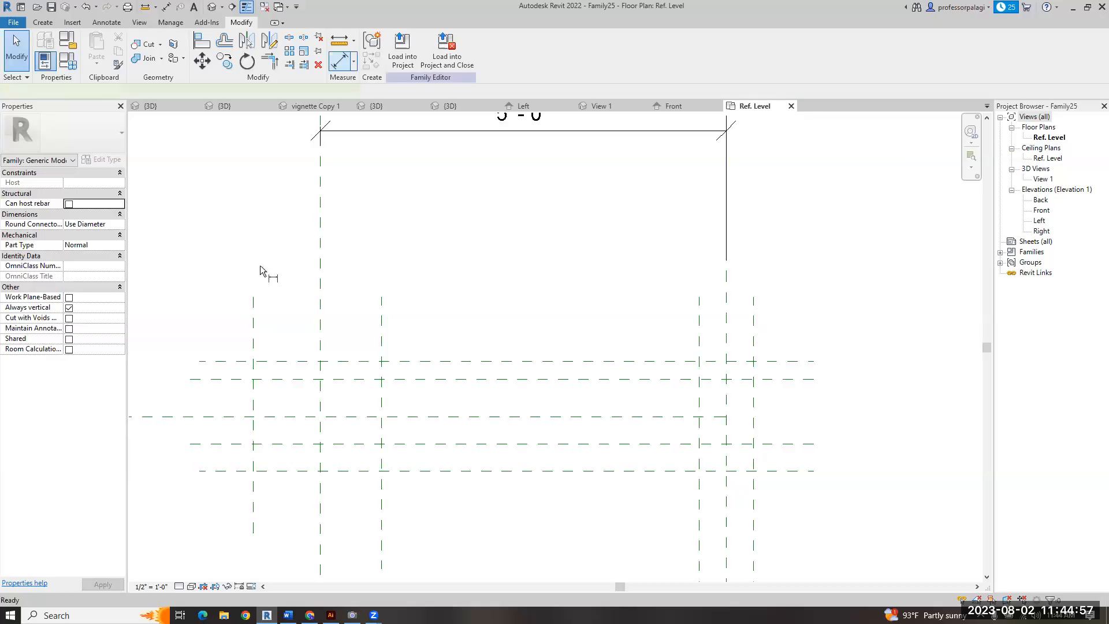
pyautogui.click(253, 318)
pyautogui.click(321, 313)
pyautogui.click(381, 320)
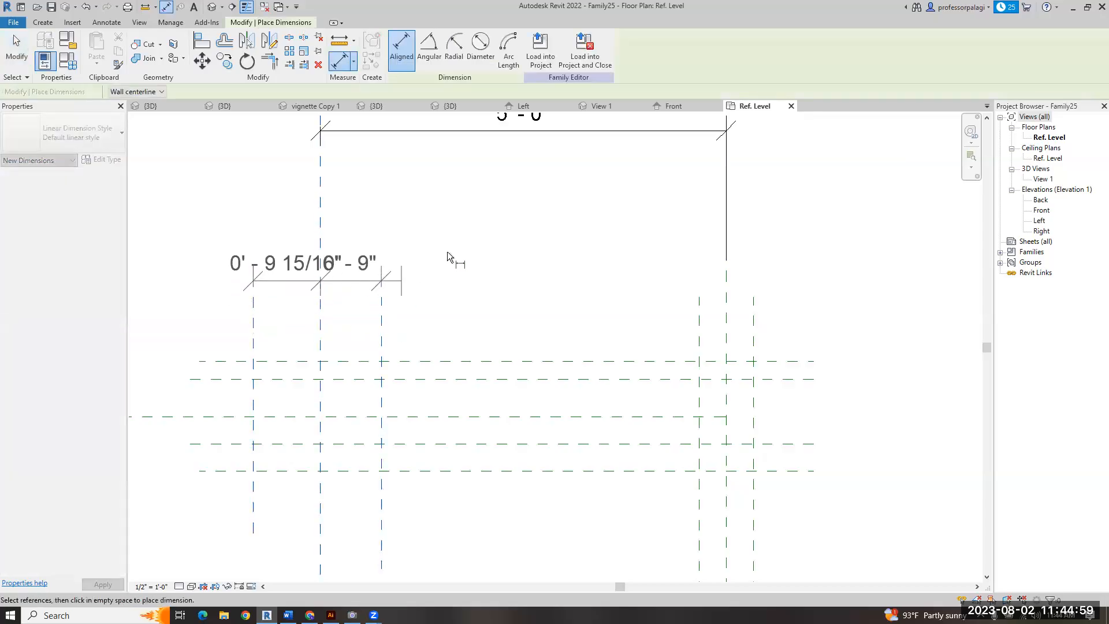
pyautogui.click(447, 250)
pyautogui.click(317, 167)
pyautogui.press('Escape')
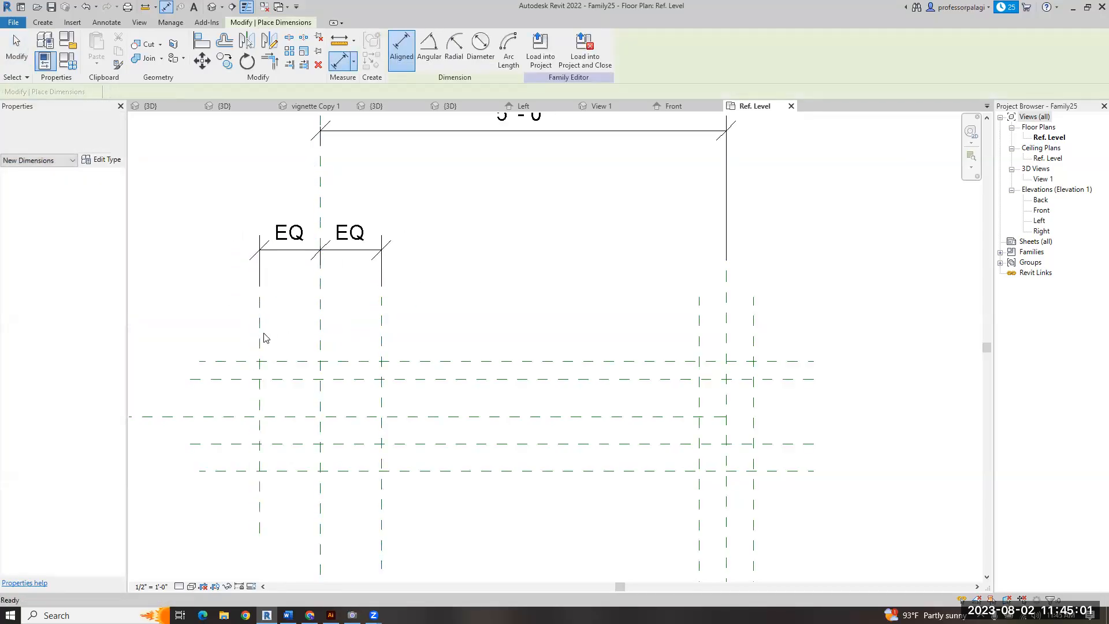
# - Set the offset of the vertical plane left of the Center (Left/Right) plane to 4" from that center plane
pyautogui.click(260, 338)
pyautogui.click(290, 338)
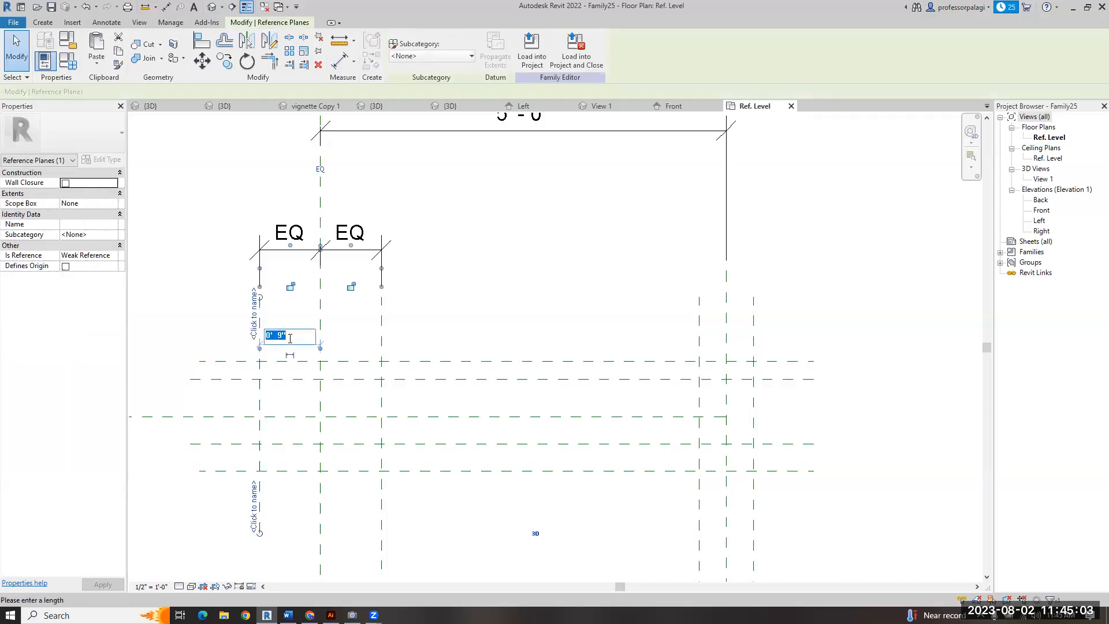
pyautogui.write('4"')
pyautogui.press('Return')
pyautogui.click(445, 308)
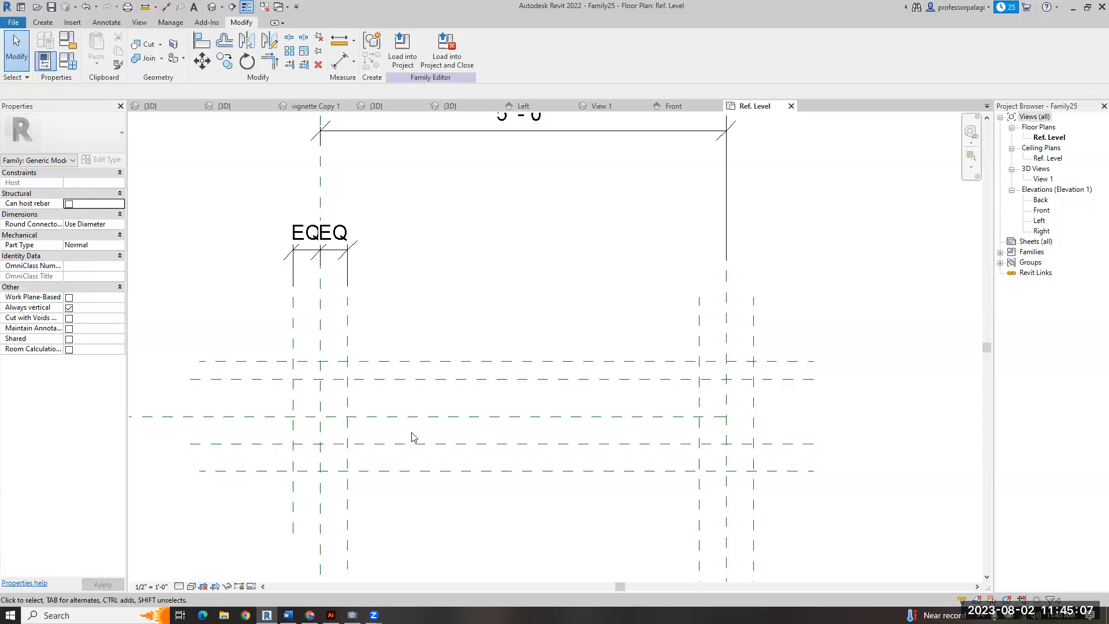
# - Unpin the Center (Front/Back) reference plane and extend its right end past the outermost vertical plane
pyautogui.click(682, 426)
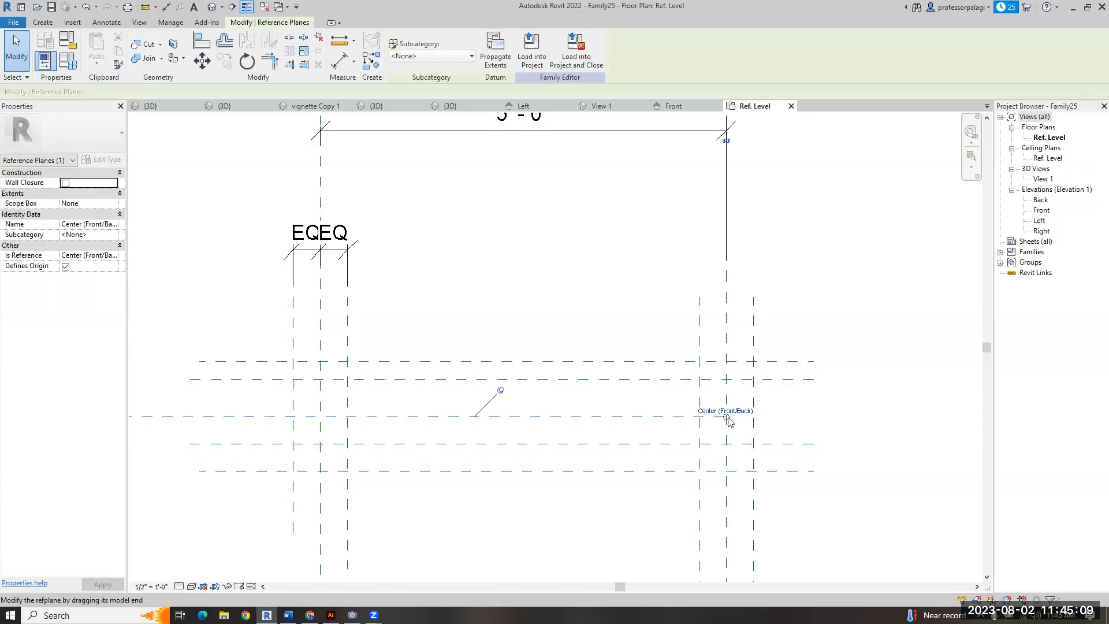
pyautogui.press('Escape')
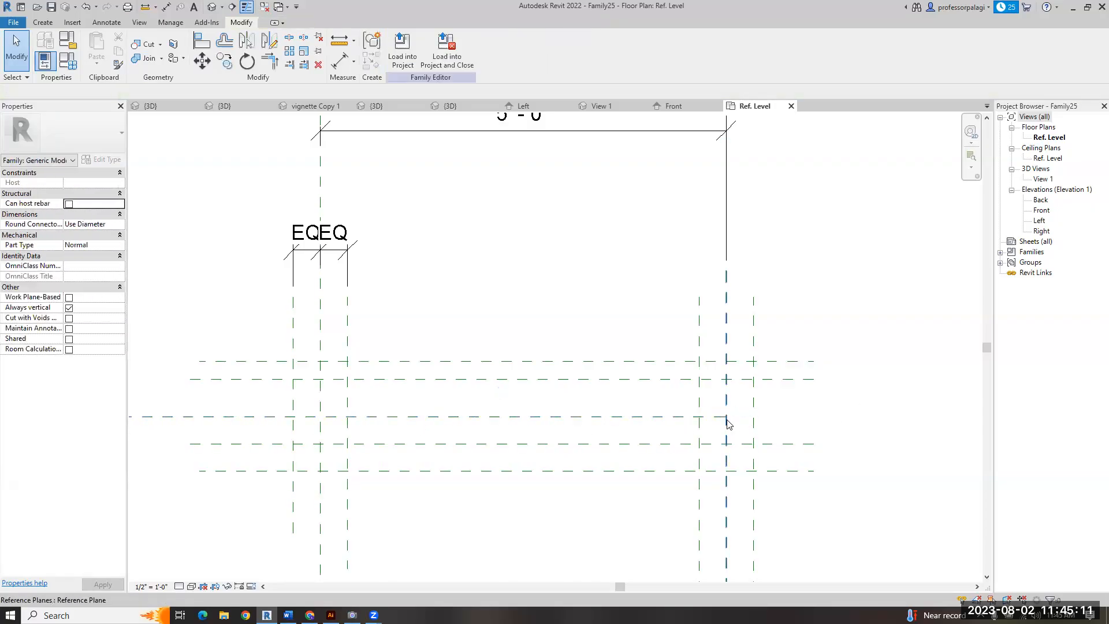
pyautogui.click(714, 415)
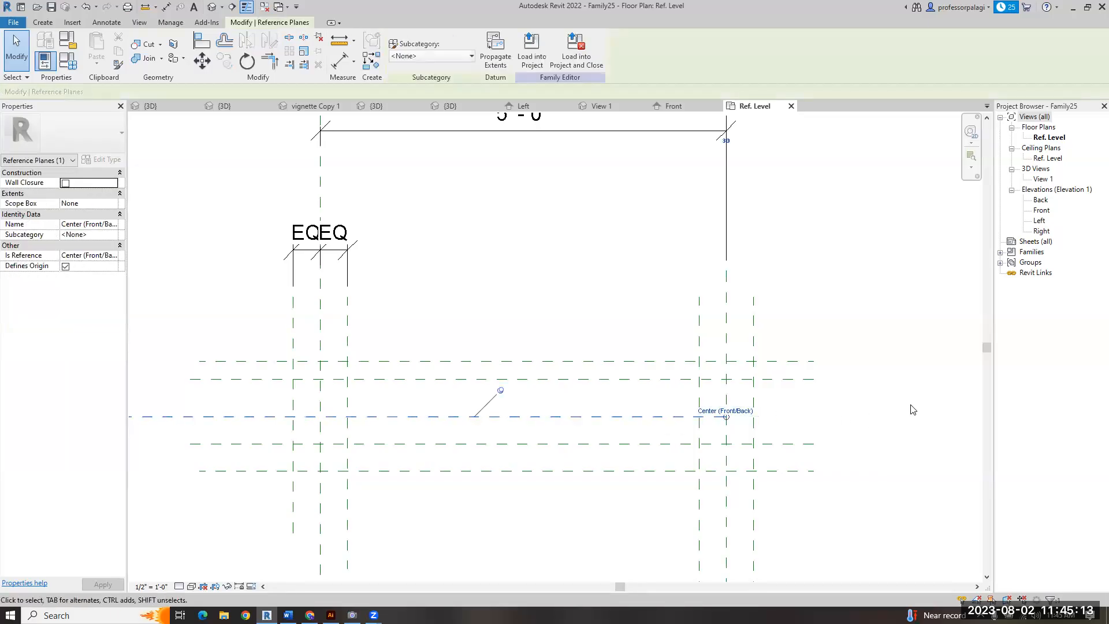
pyautogui.click(500, 391)
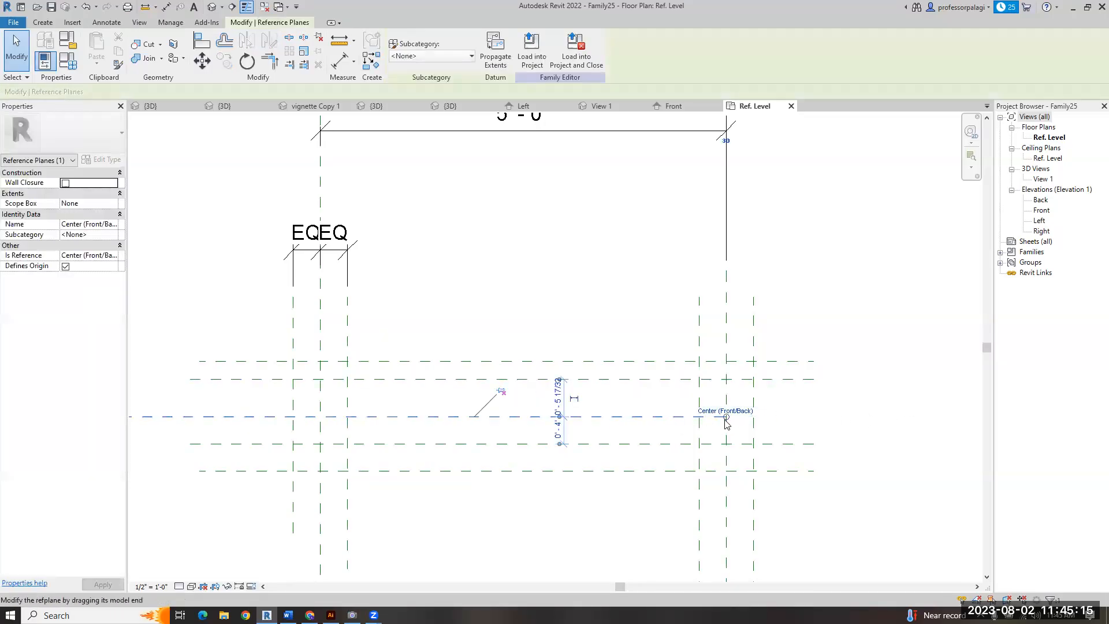
pyautogui.moveTo(727, 417); pyautogui.dragTo(860, 416)
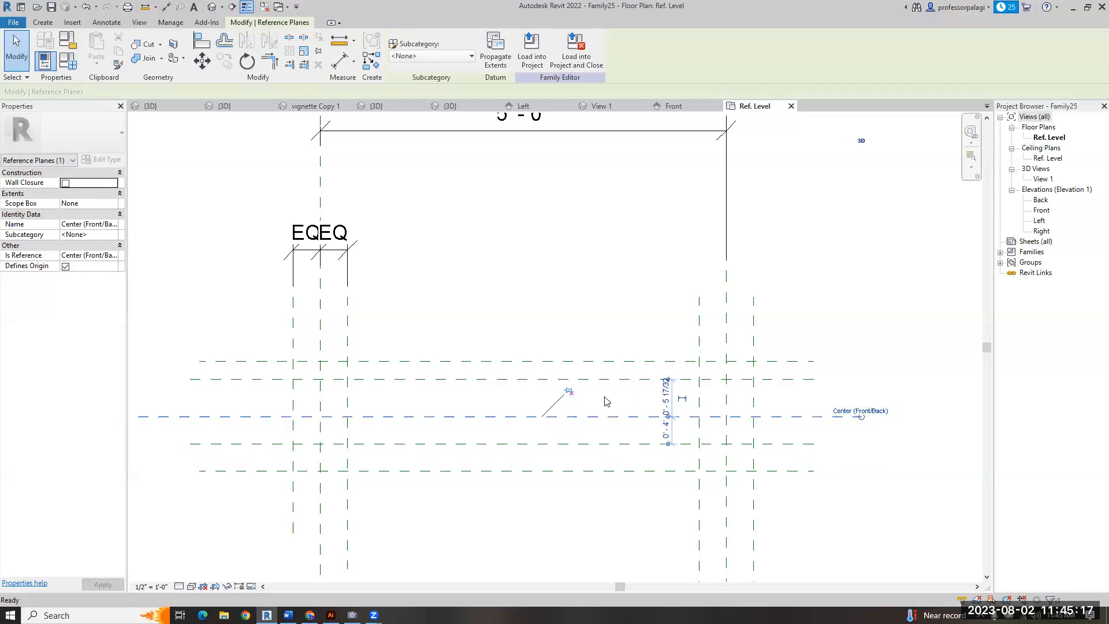
pyautogui.click(472, 407)
pyautogui.click(465, 416)
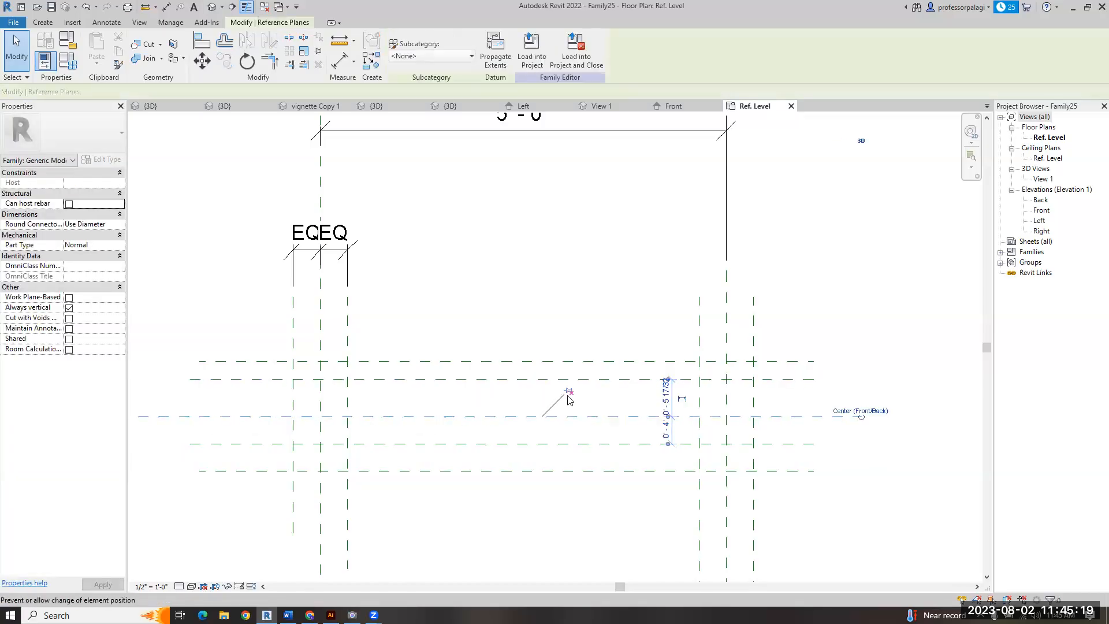
pyautogui.click(590, 294)
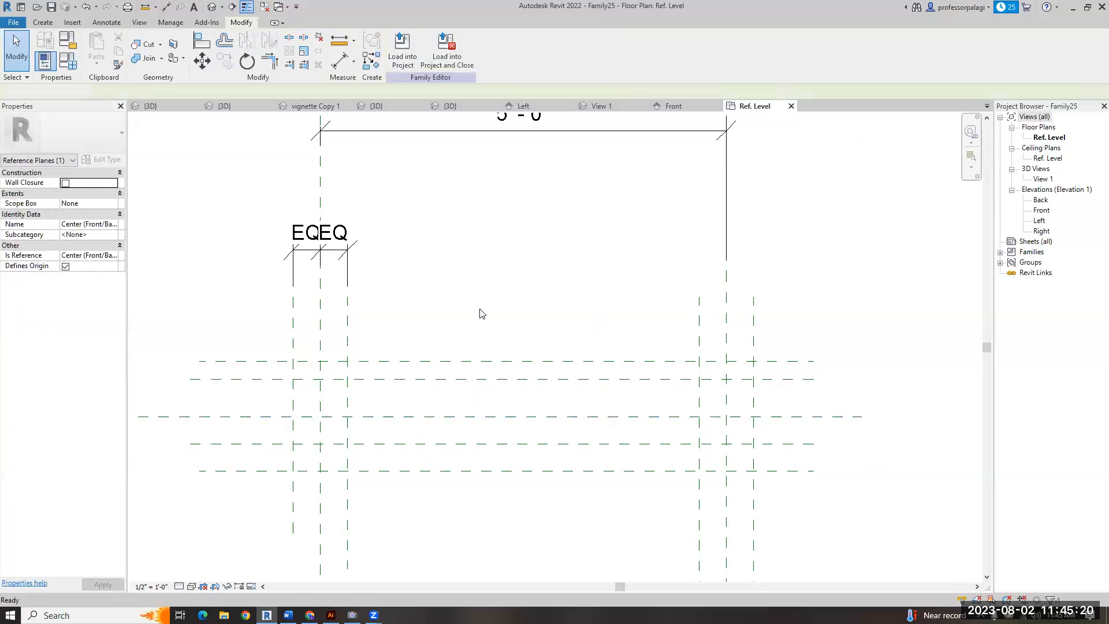
# - Open the Front elevation and extend the Ref. Level line's head end past the right-hand group of vertical planes
pyautogui.doubleClick(1039, 212)
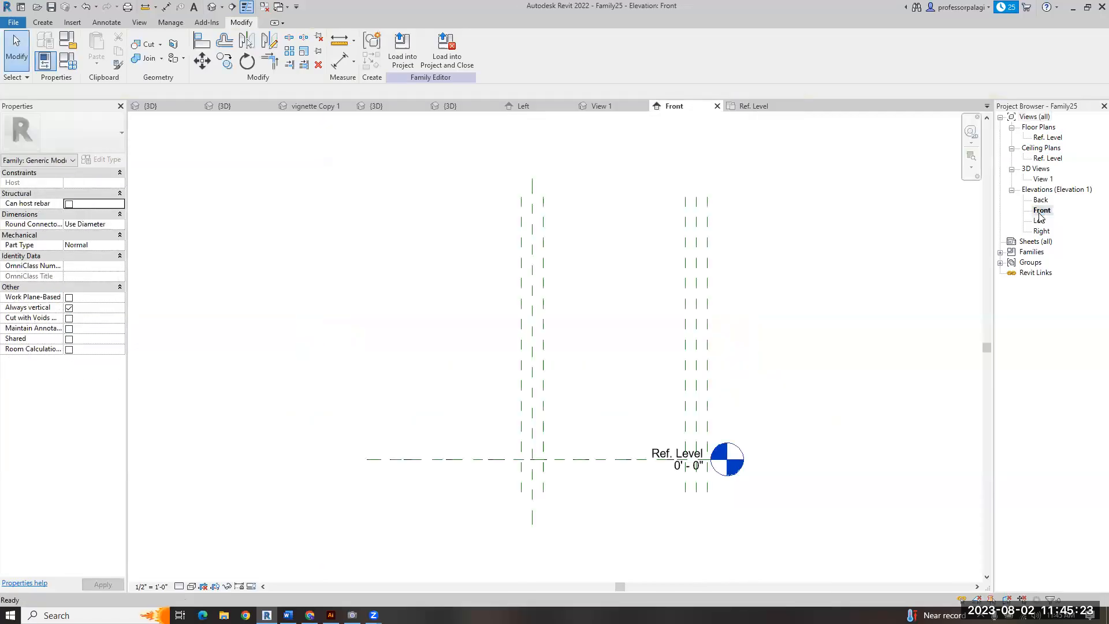
pyautogui.scroll(3, 575, 499)
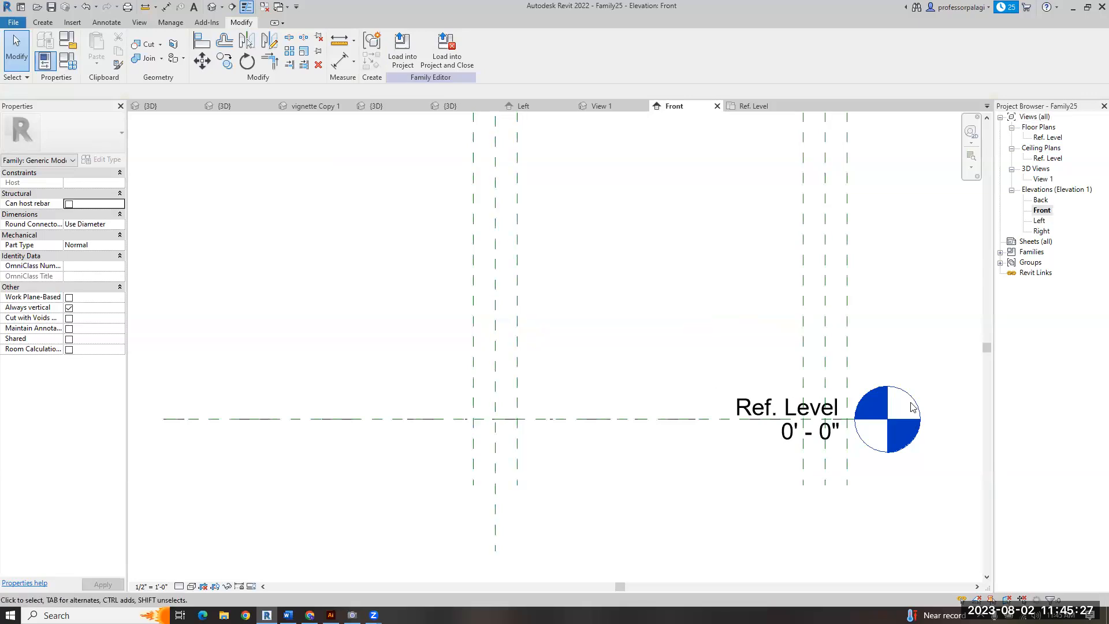
pyautogui.click(686, 419)
pyautogui.scroll(-2, 687, 421)
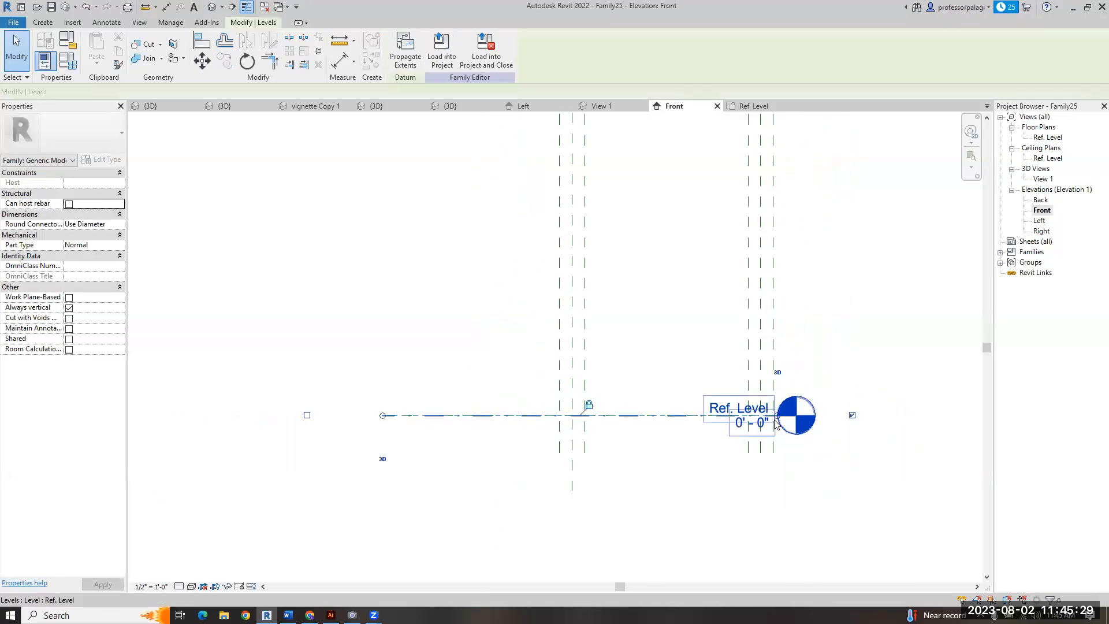
pyautogui.moveTo(778, 420); pyautogui.dragTo(951, 414)
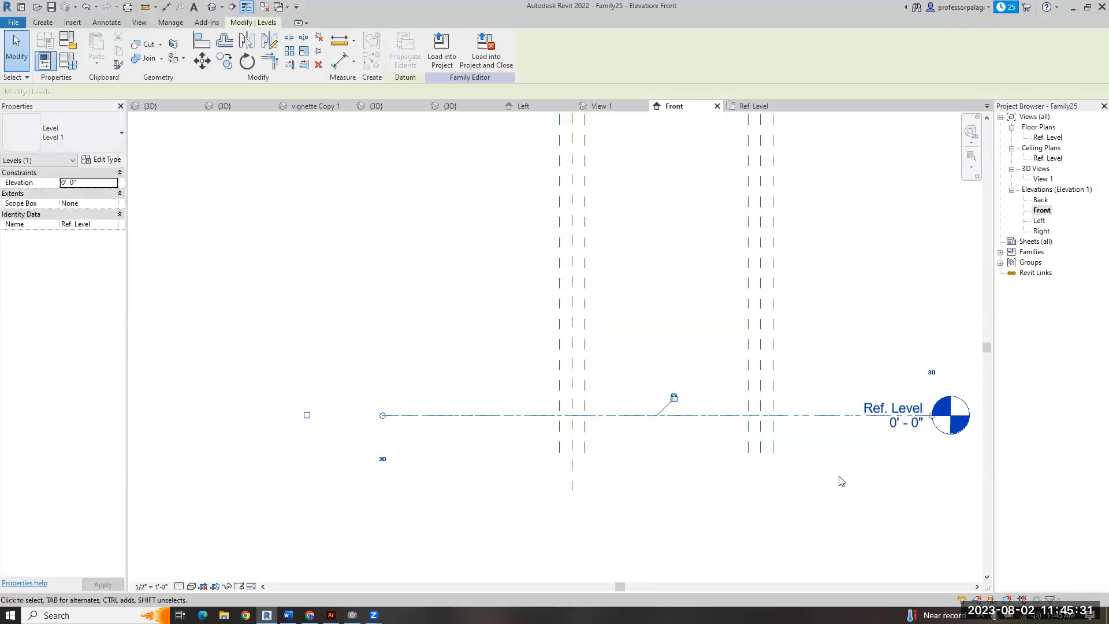
pyautogui.click(760, 460)
# - Draw two horizontal reference planes across all the vertical planes, one above and one below the Ref. Level line
pyautogui.scroll(2, 760, 460)
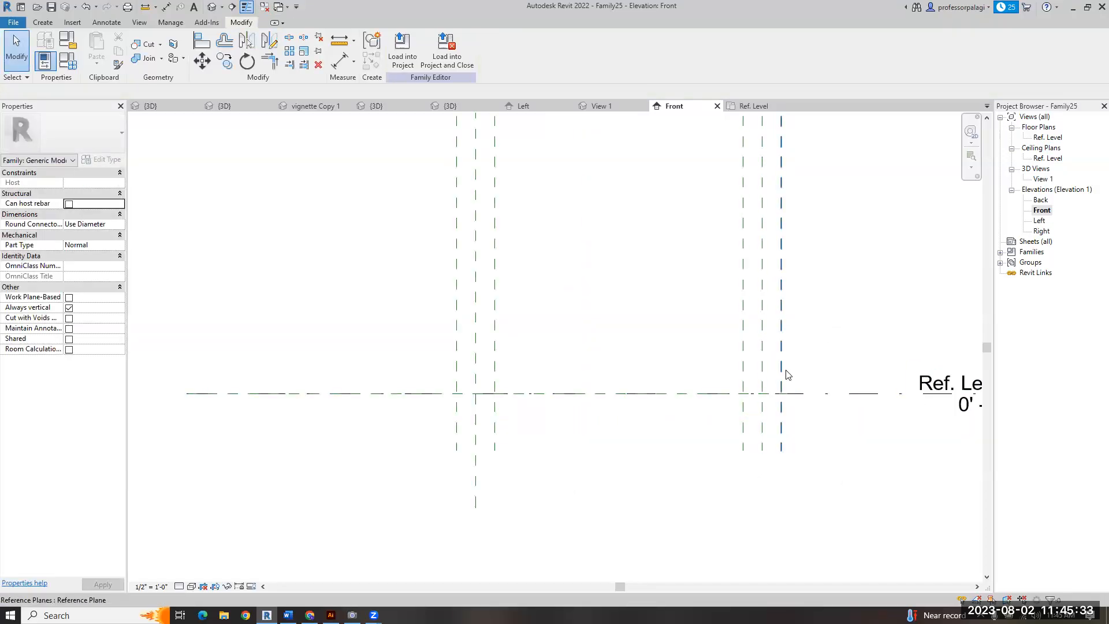
pyautogui.press('r')
pyautogui.press('p')
pyautogui.click(819, 342)
pyautogui.click(337, 342)
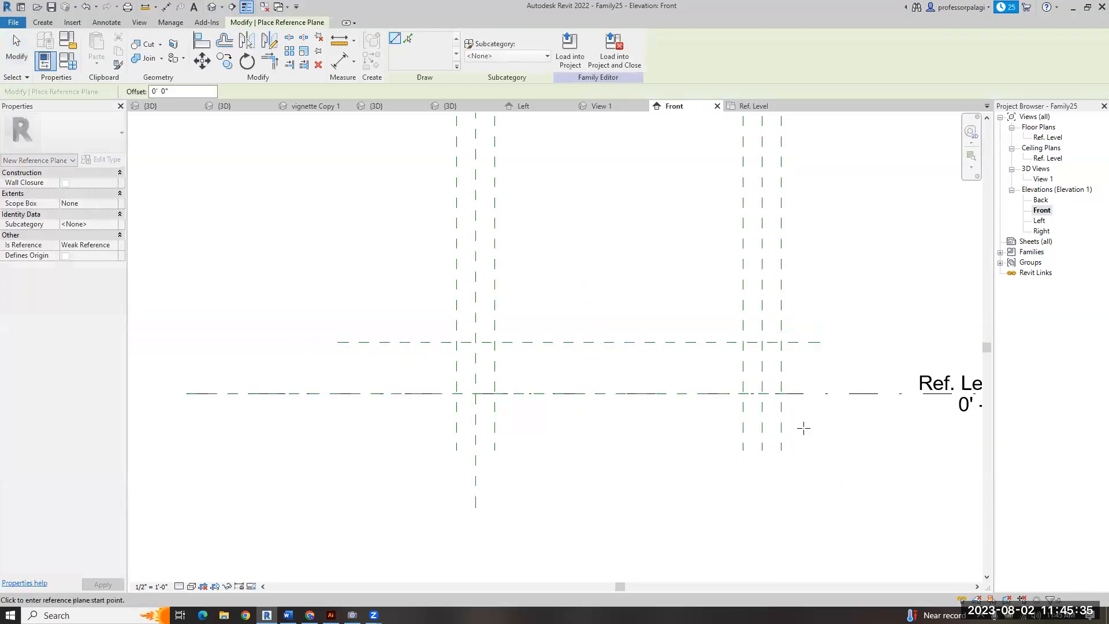
pyautogui.click(852, 450)
pyautogui.click(338, 451)
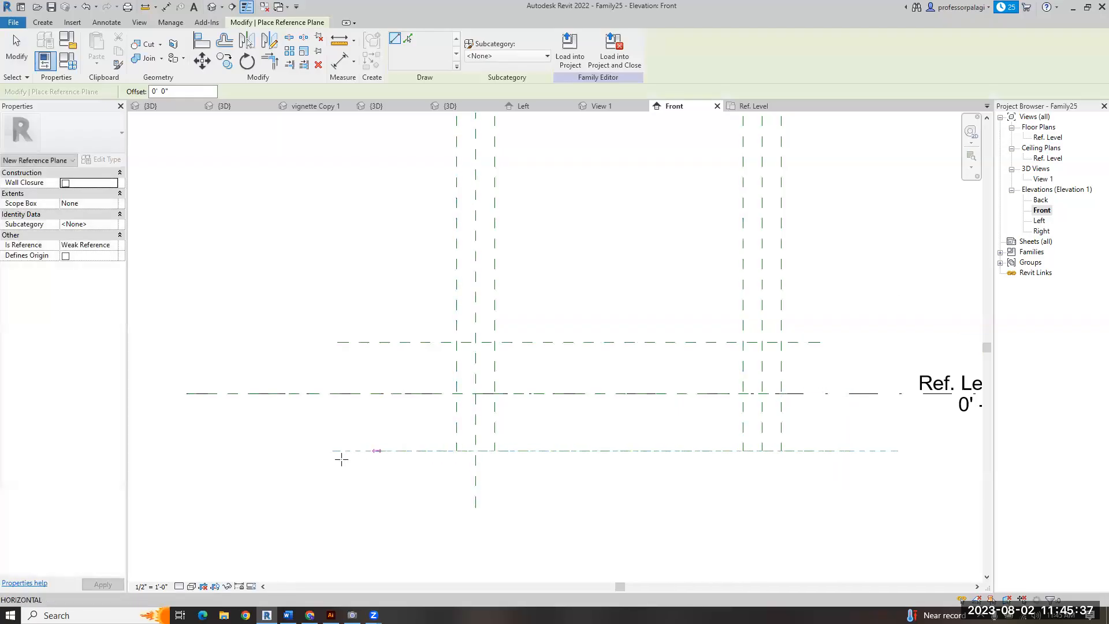
pyautogui.click(719, 414)
pyautogui.press('Escape')
pyautogui.press('Escape')
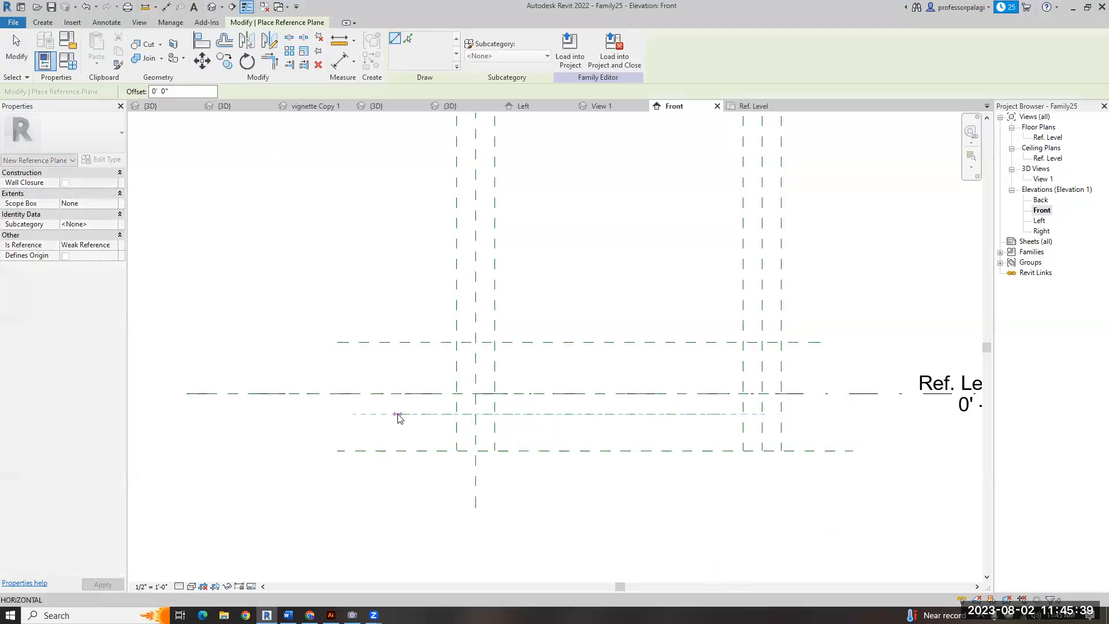
# - Draw two inner horizontal reference planes, one on each side of Ref. Level, between it and the outer horizontal planes
pyautogui.press('r')
pyautogui.press('p')
pyautogui.click(807, 421)
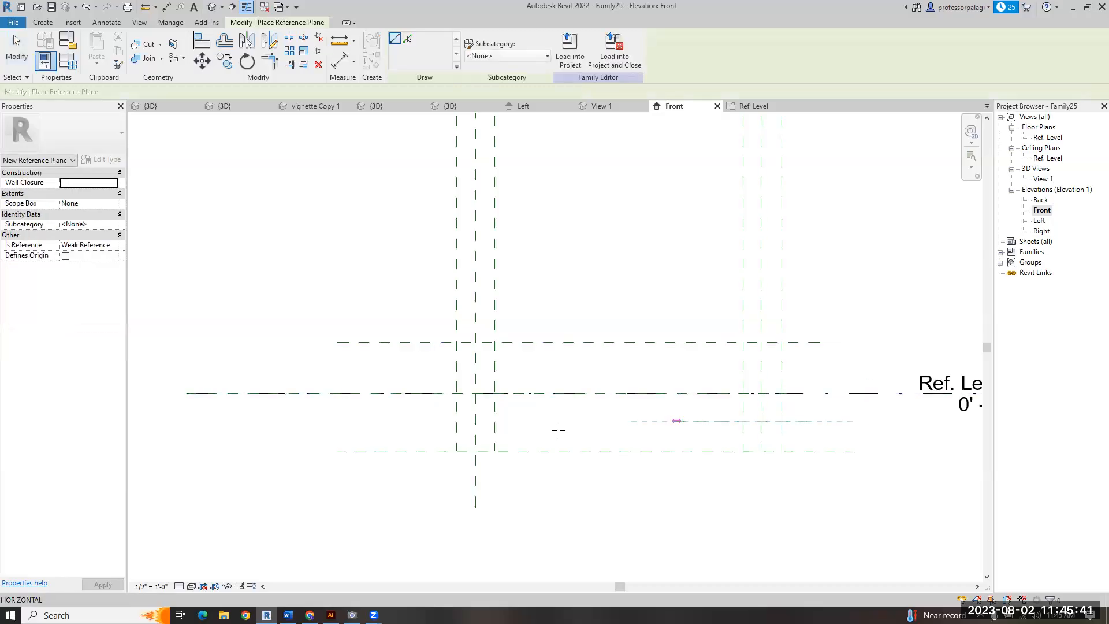
pyautogui.click(383, 420)
pyautogui.click(898, 365)
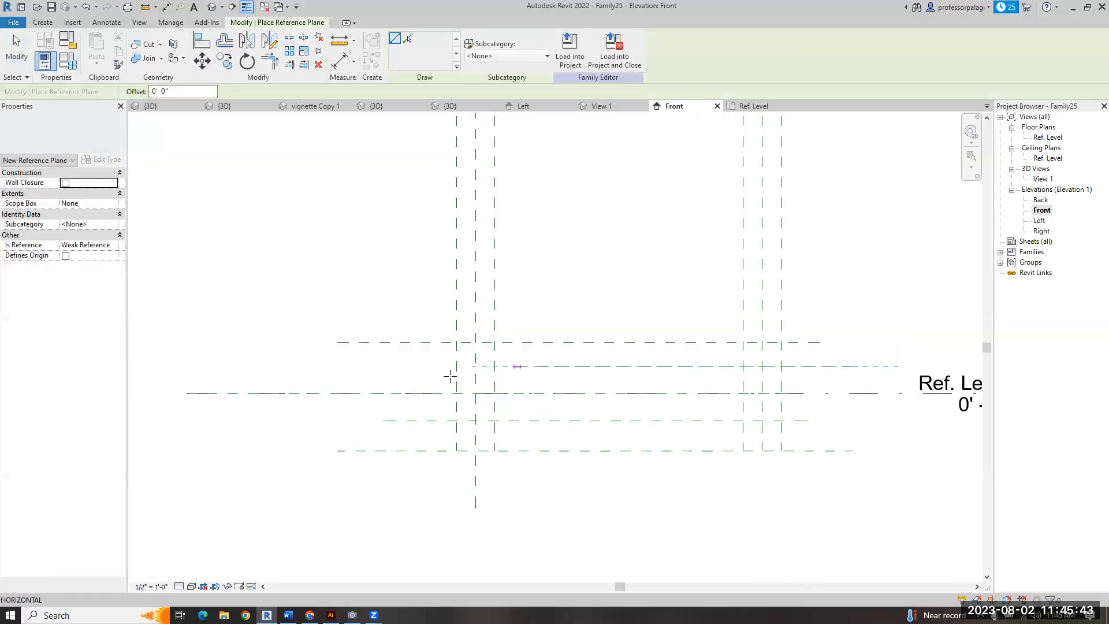
pyautogui.click(387, 371)
pyautogui.press('Escape')
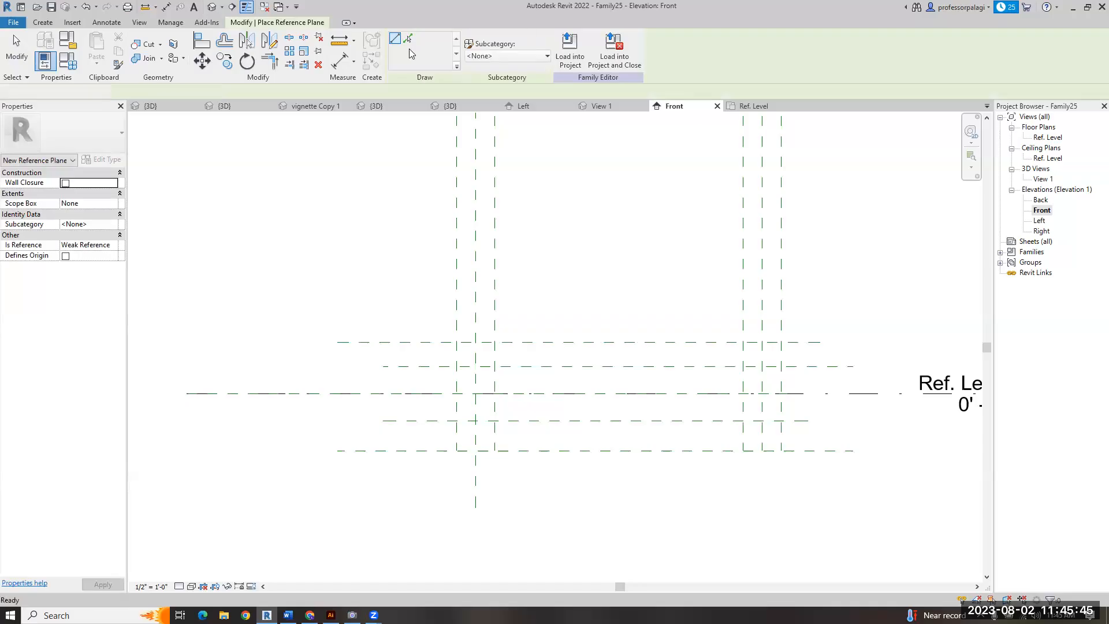
# - Dimension the four horizontal reference planes in one string through Ref. Level and make all the segments equal
pyautogui.press('d')
pyautogui.press('i')
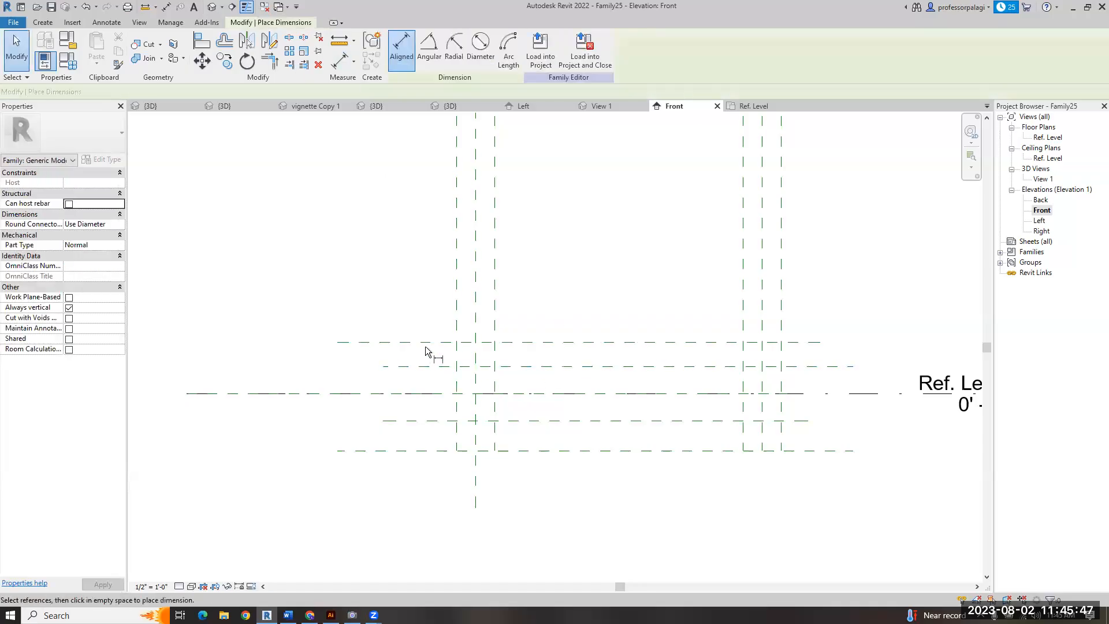
pyautogui.click(425, 343)
pyautogui.click(425, 367)
pyautogui.click(428, 393)
pyautogui.click(427, 420)
pyautogui.click(428, 451)
pyautogui.click(274, 424)
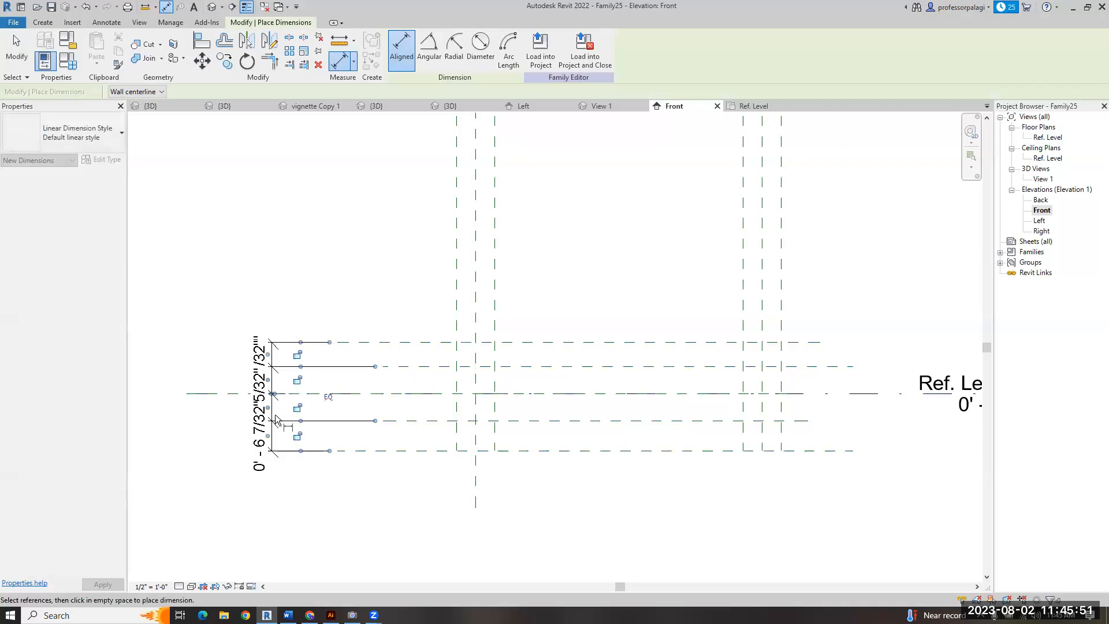
pyautogui.click(328, 396)
pyautogui.scroll(3, 456, 408)
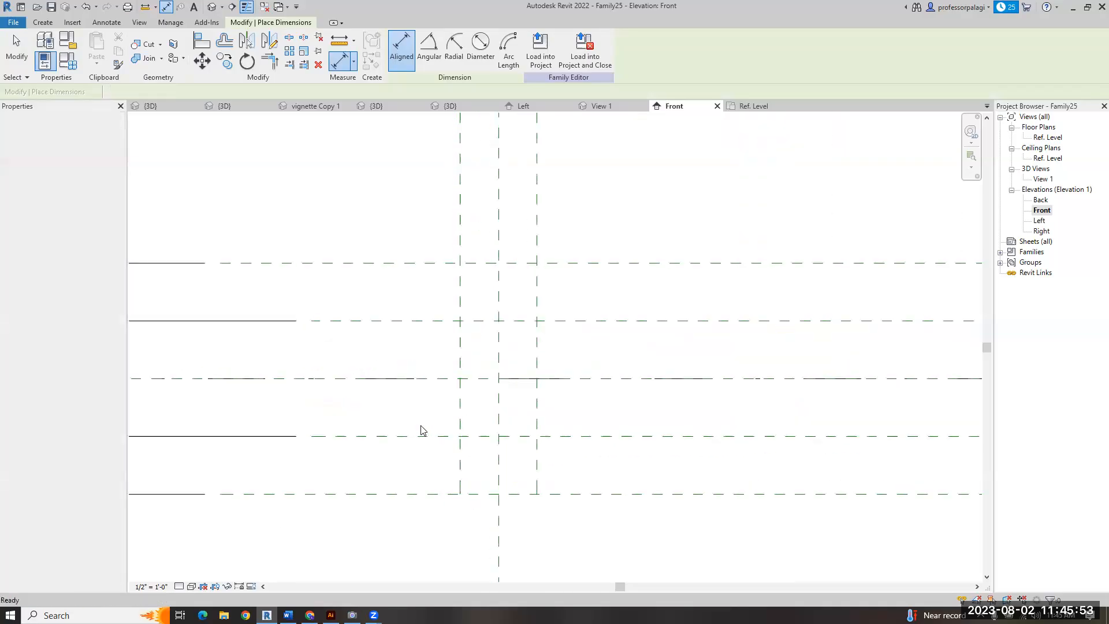
pyautogui.press('Escape')
pyautogui.press('Escape')
# - Set the distance from Ref. Level to the horizontal plane just below it to 8"
pyautogui.click(425, 415)
pyautogui.scroll(-2, 427, 411)
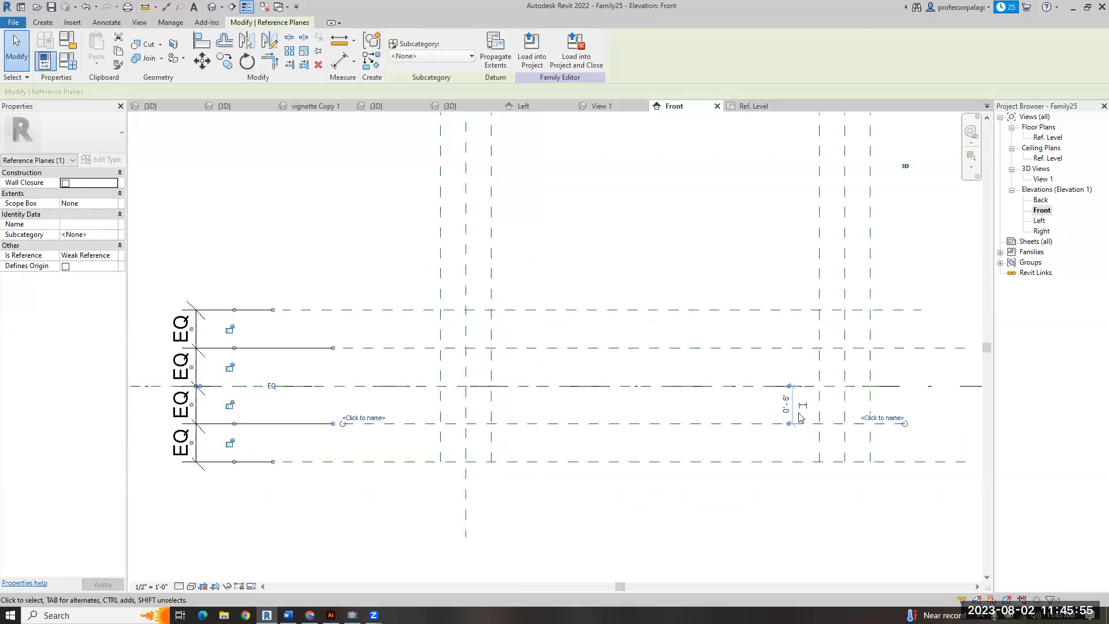
pyautogui.click(780, 411)
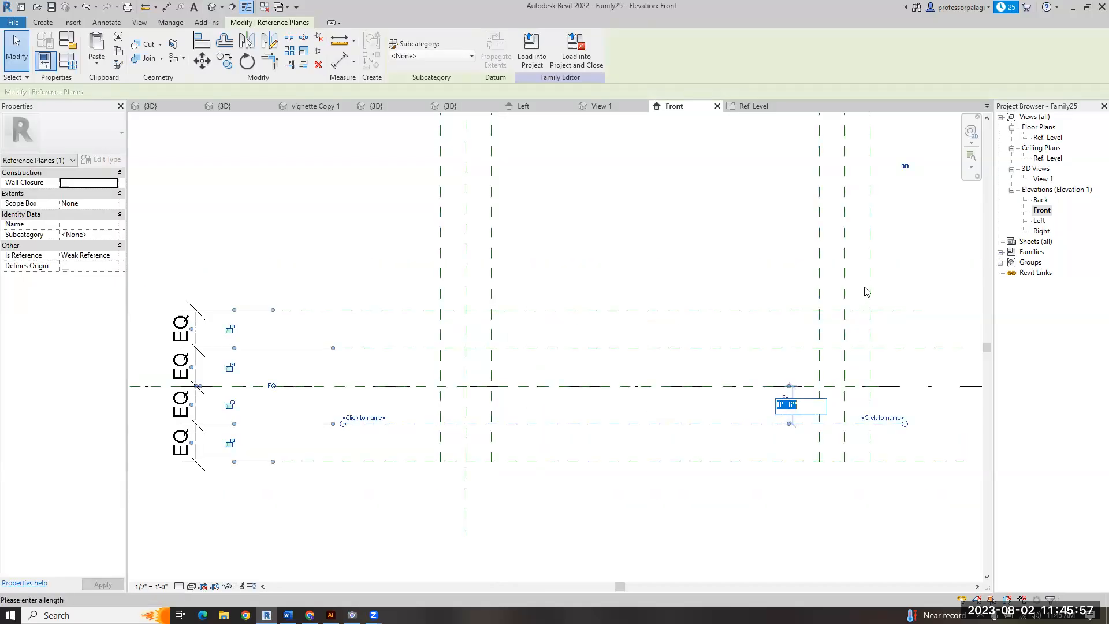
pyautogui.write('8"')
pyautogui.press('Return')
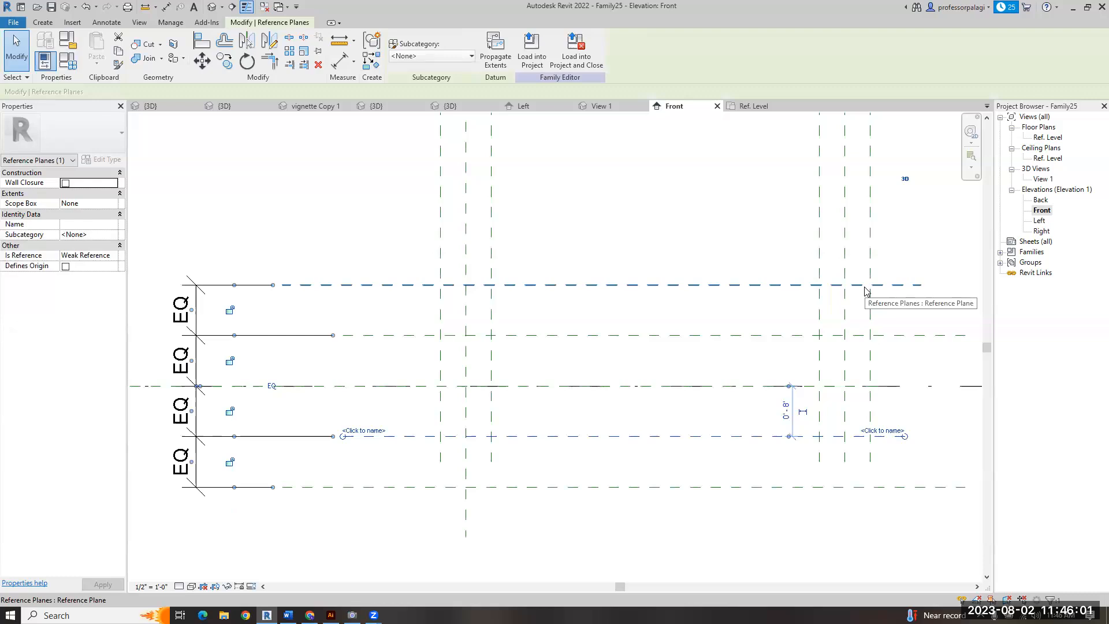
# - Set the distance from Ref. Level to the horizontal plane just below it to 4"
pyautogui.click(780, 412)
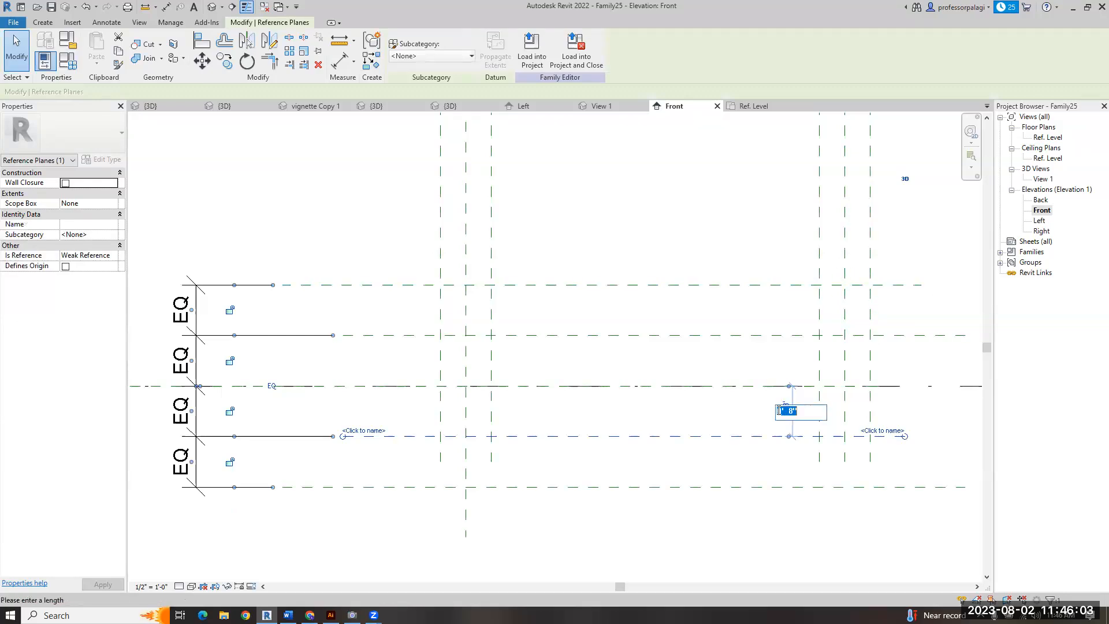
pyautogui.write('4"')
pyautogui.press('Return')
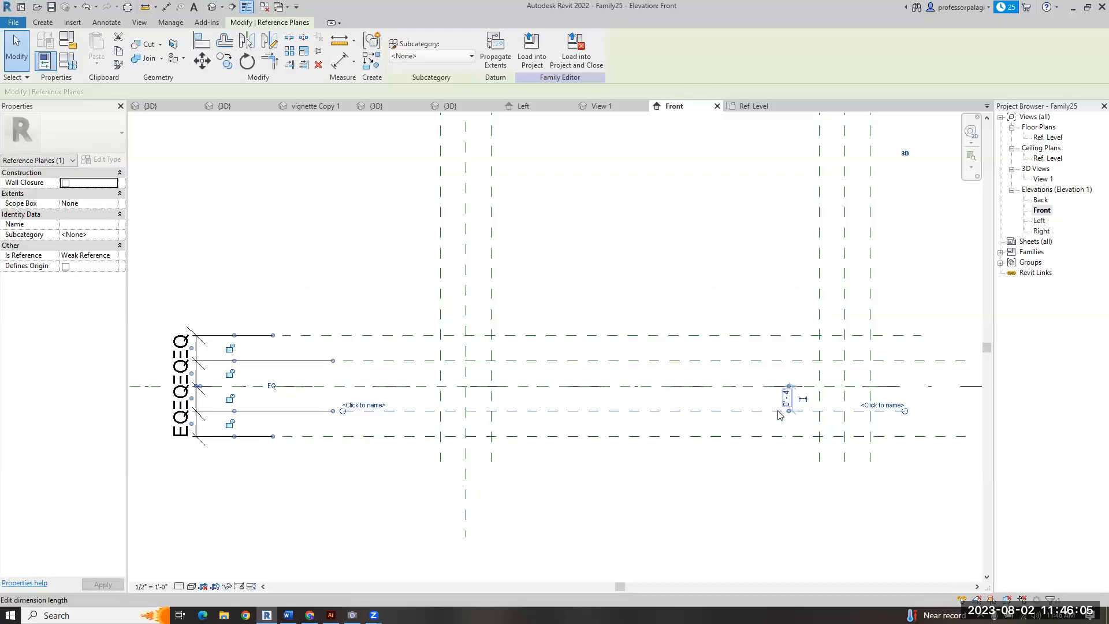
pyautogui.click(700, 511)
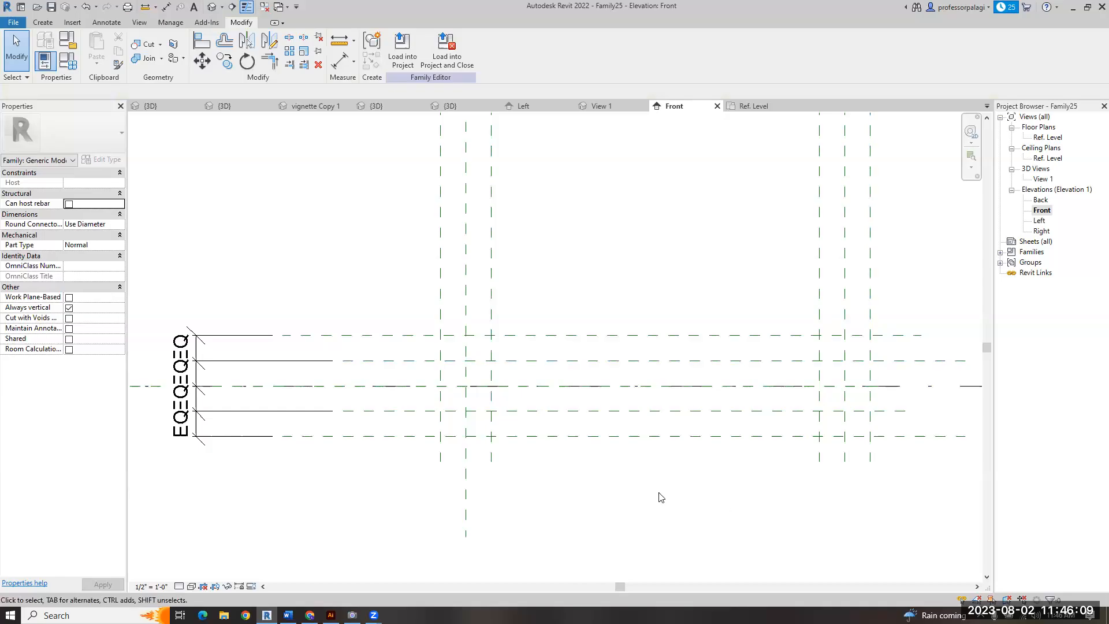
# - Start an extrusion and sketch a rectangle between the planes flanking Center (Left/Right) and the outermost horizontal planes
pyautogui.scroll(-2, 282, 433)
pyautogui.scroll(3, 486, 468)
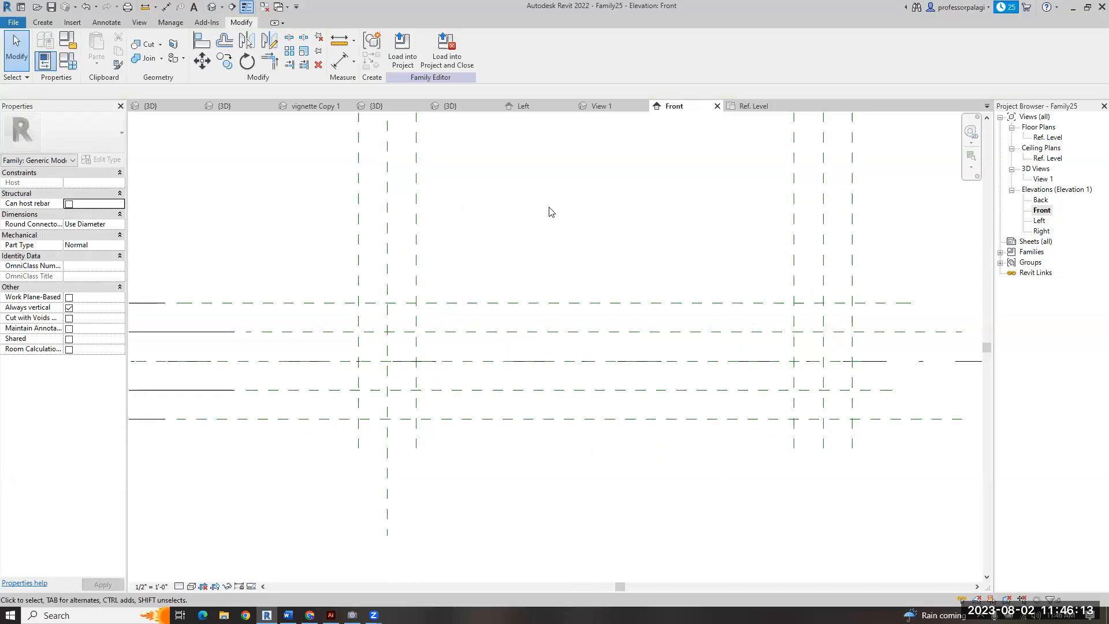
pyautogui.click(43, 23)
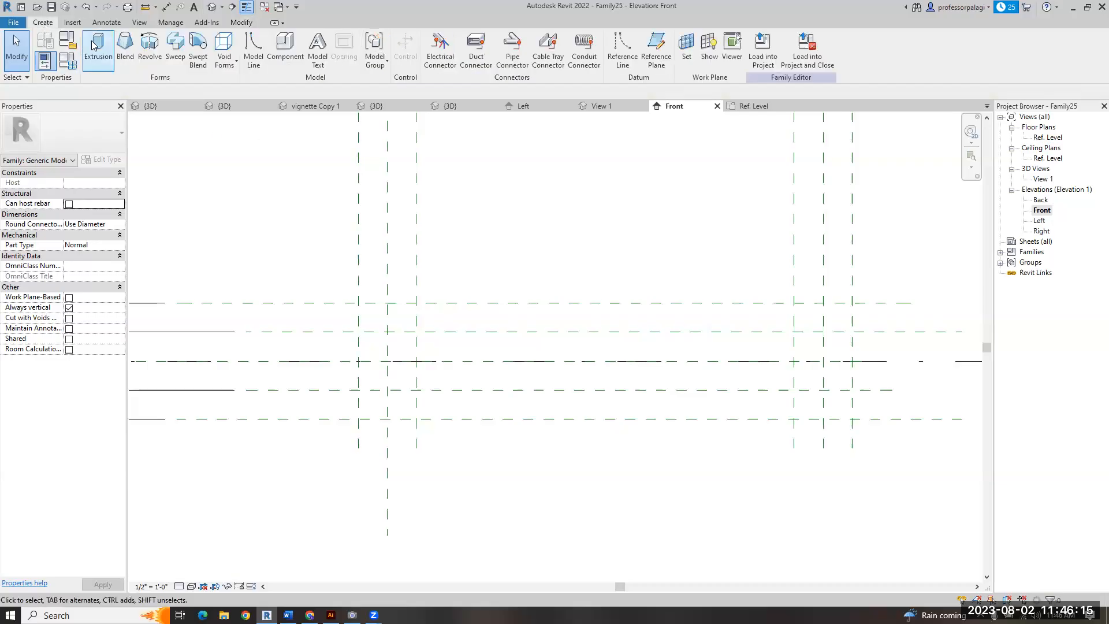
pyautogui.click(97, 49)
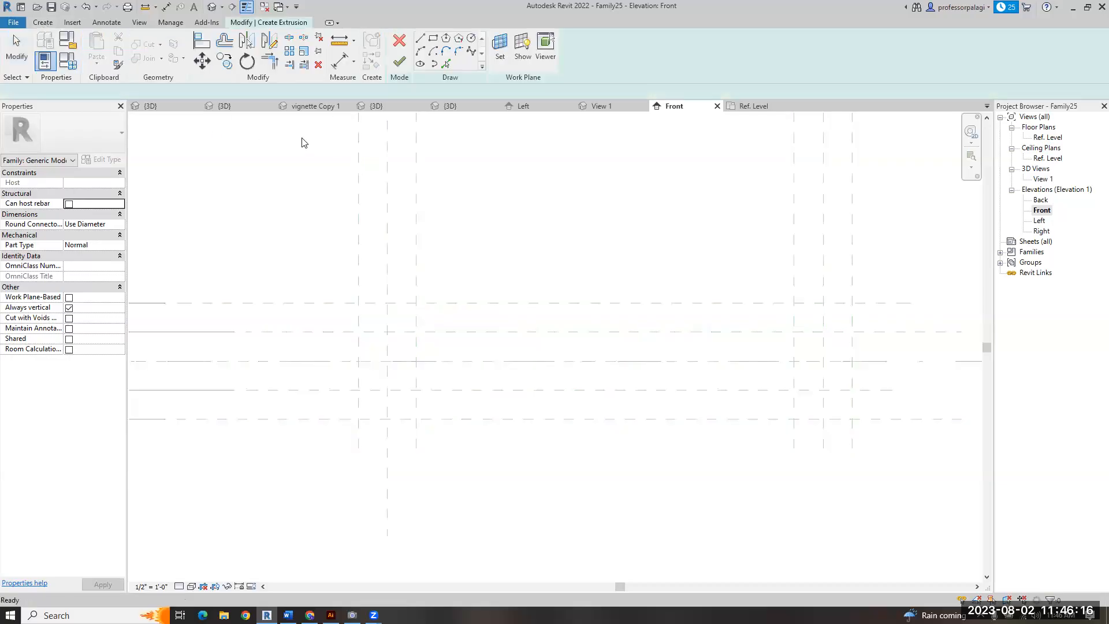
pyautogui.click(435, 42)
pyautogui.click(358, 302)
pyautogui.click(442, 418)
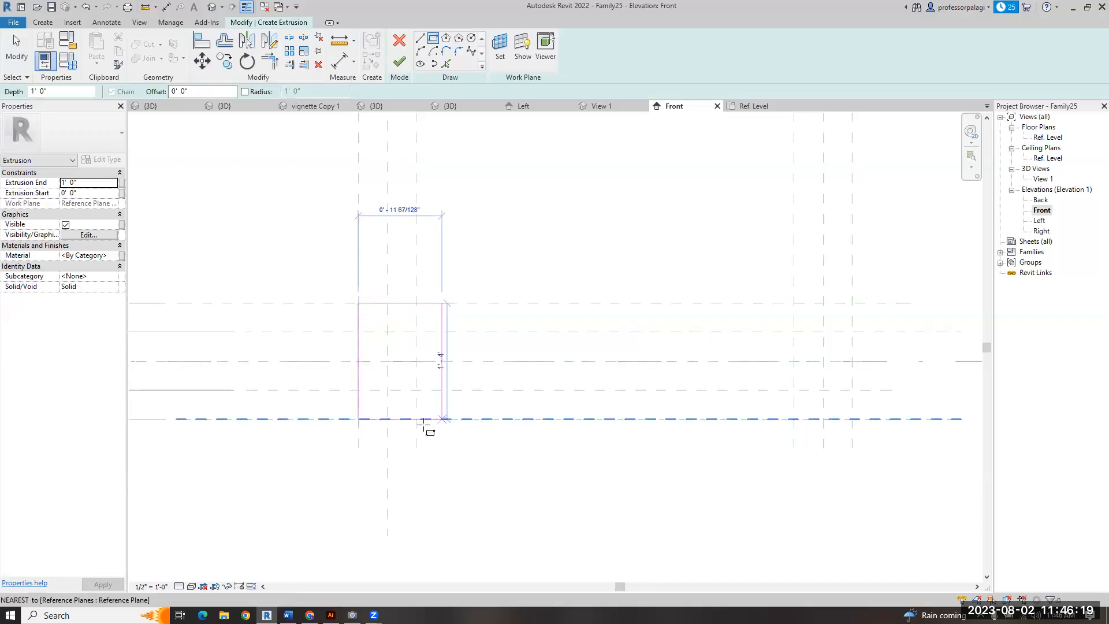
pyautogui.click(417, 419)
pyautogui.press('Escape')
# - Sketch a matching rectangle at the right-end planes and a long one between the inner horizontal planes overlapping both end rectangles
pyautogui.click(399, 332)
pyautogui.click(794, 303)
pyautogui.press('Escape')
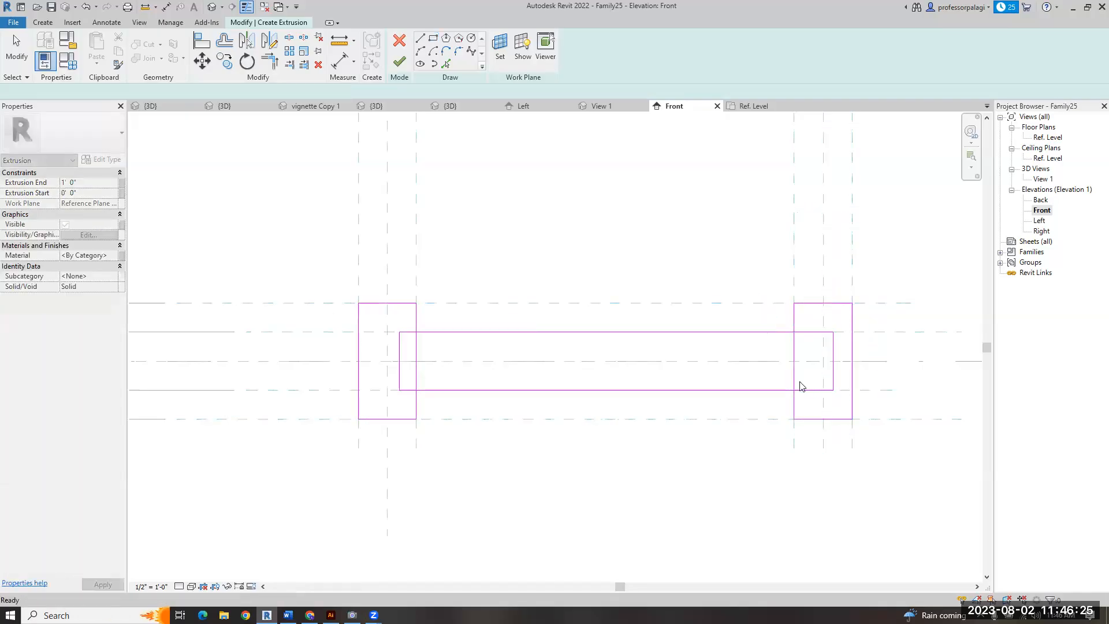
# - Split the inner vertical edges of both end rectangles between the long rectangle's two horizontal edges
pyautogui.press('s')
pyautogui.press('l')
pyautogui.click(793, 347)
pyautogui.click(416, 353)
pyautogui.press('Escape')
# - Trim the long rectangle's horizontal edges to the inner vertical edges of both end rectangles, forming corners of one I-shaped outline
pyautogui.press('t')
pyautogui.press('r')
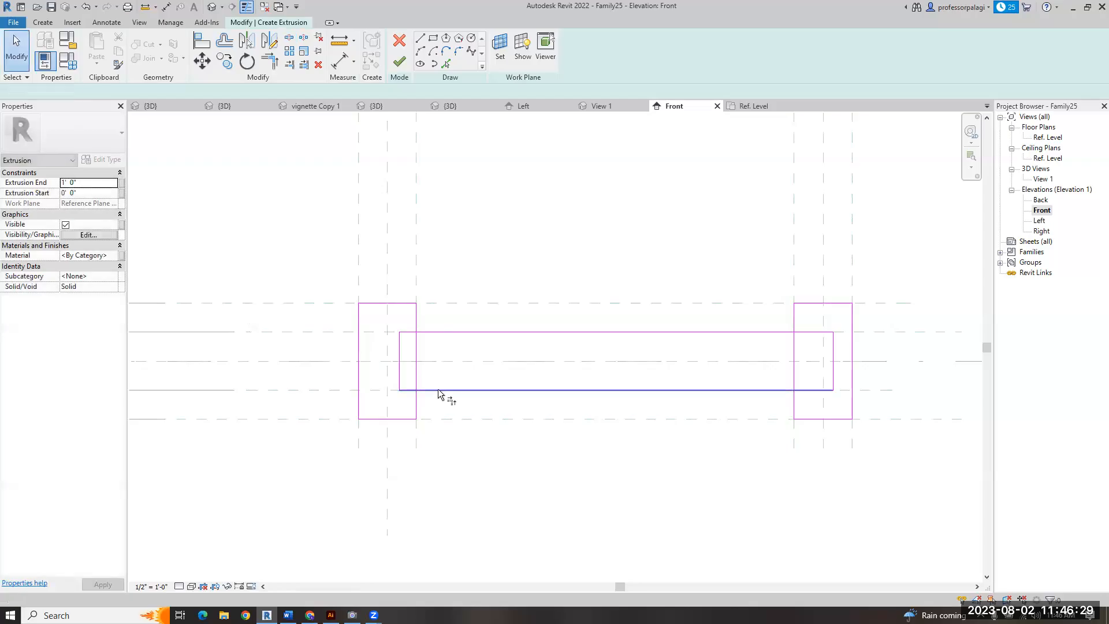
pyautogui.click(438, 389)
pyautogui.click(416, 382)
pyautogui.click(414, 322)
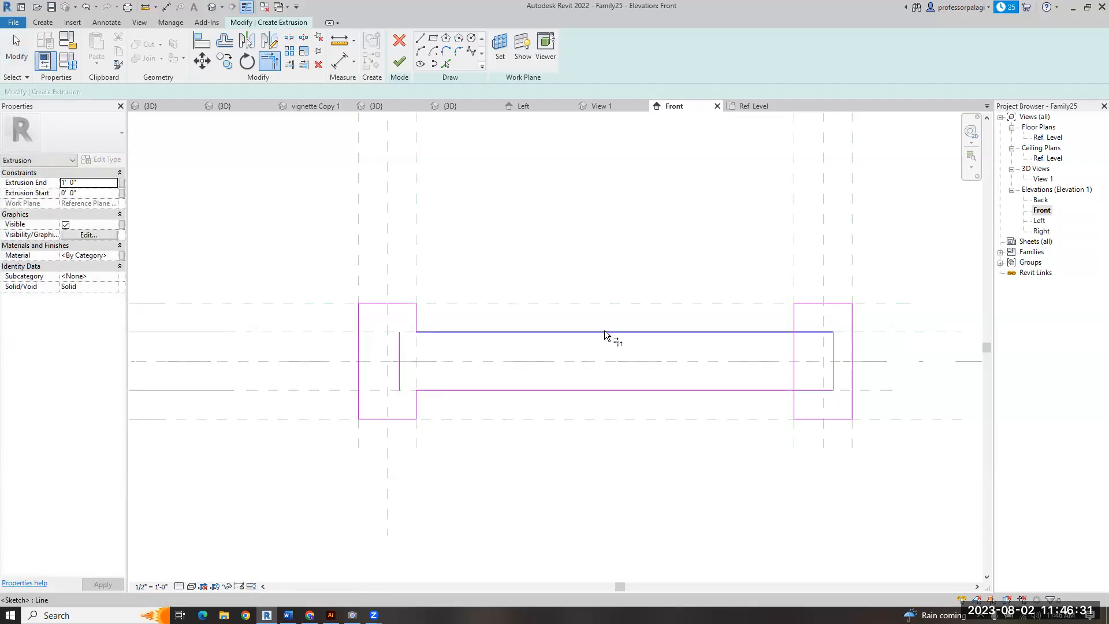
pyautogui.click(790, 331)
pyautogui.click(793, 323)
pyautogui.click(787, 390)
pyautogui.click(795, 404)
pyautogui.press('Escape')
# - Delete the two leftover short vertical lines inside the end rectangles
pyautogui.click(835, 376)
pyautogui.press('Delete')
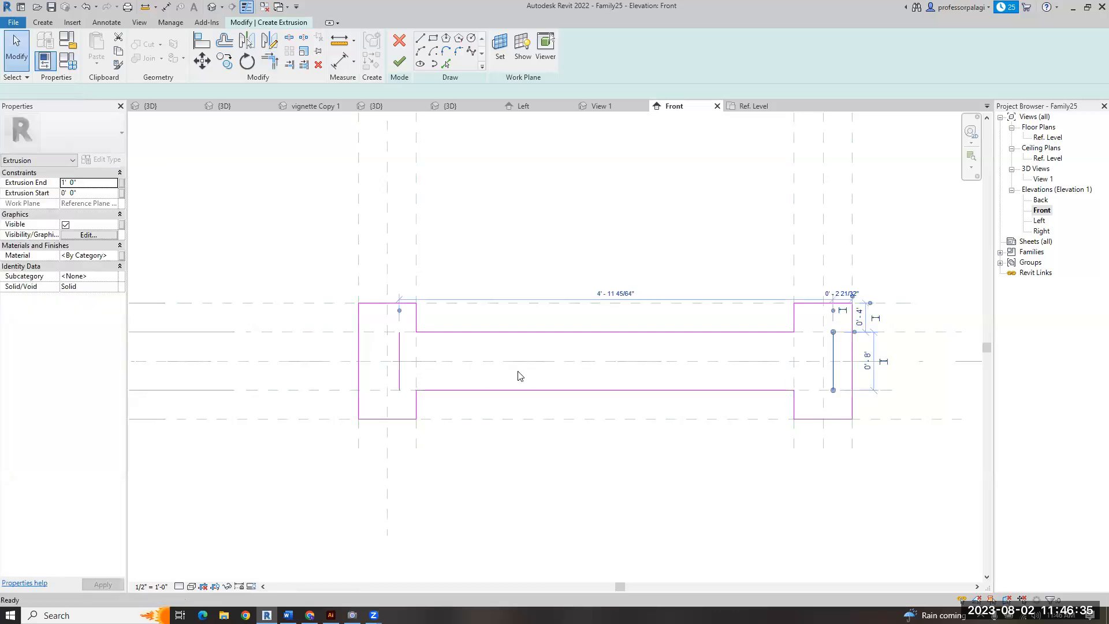
pyautogui.click(401, 347)
pyautogui.press('Delete')
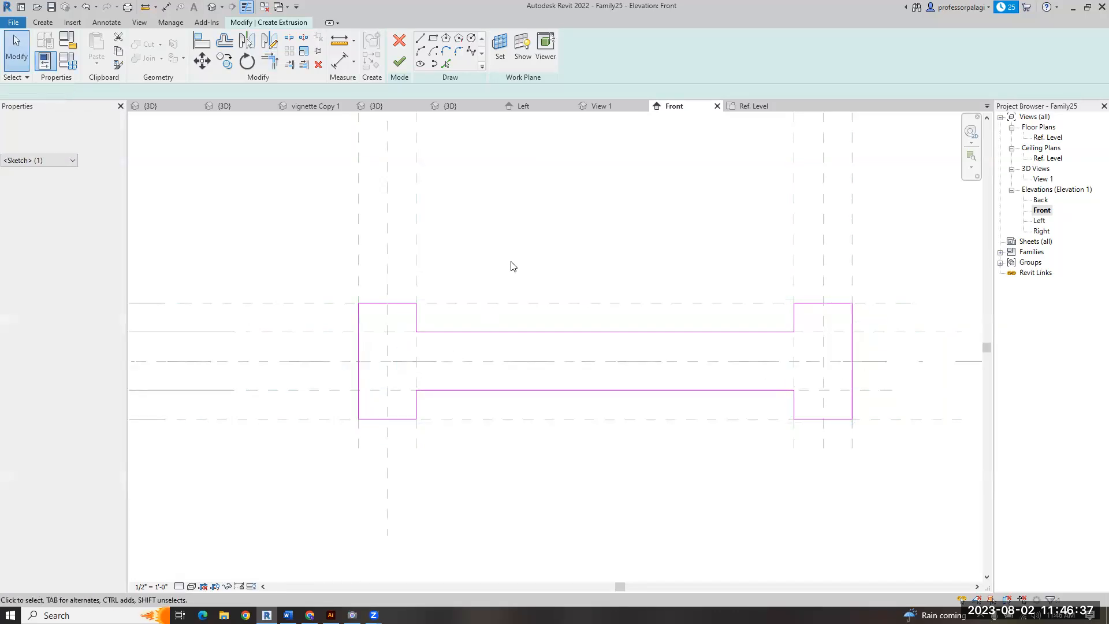
# - Finish the I-shaped extrusion sketch and open the Ref. Level floor plan
pyautogui.click(398, 60)
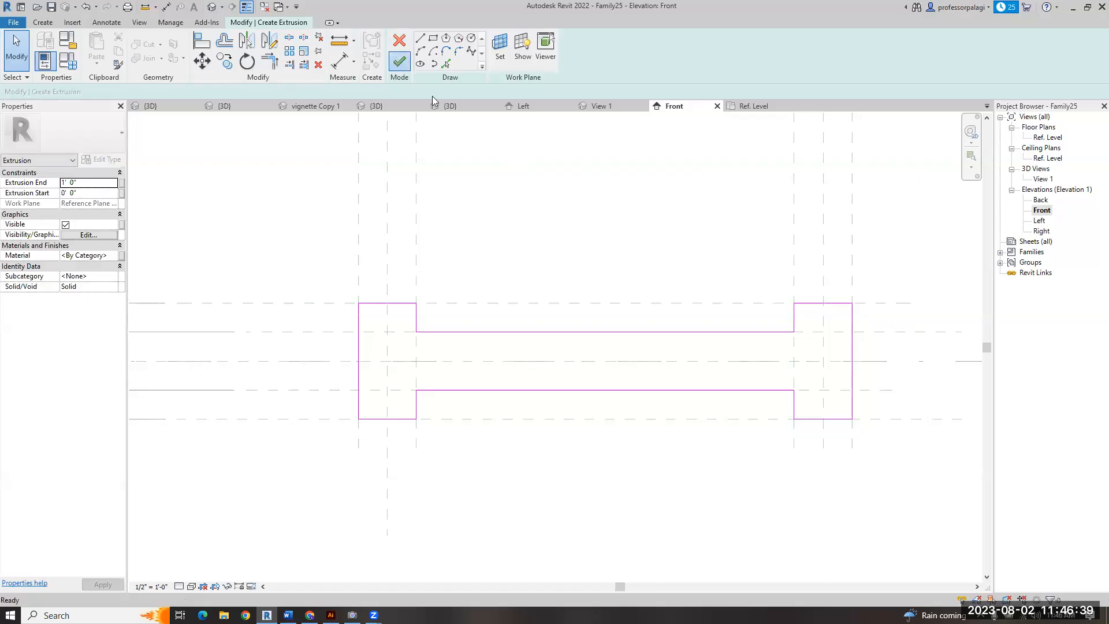
pyautogui.click(522, 197)
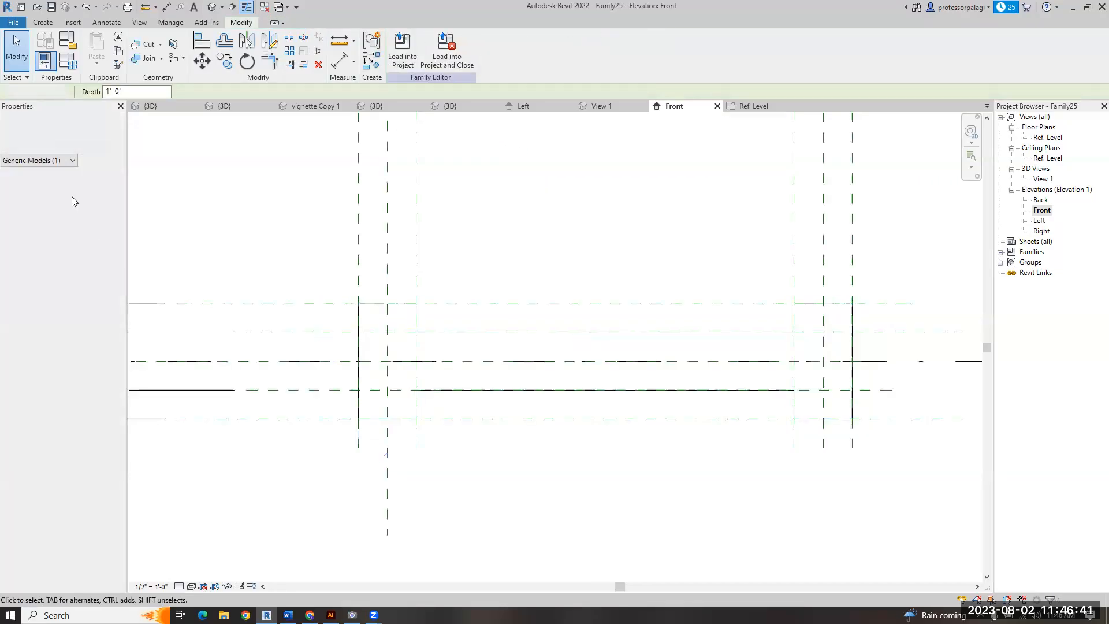
pyautogui.click(1047, 136)
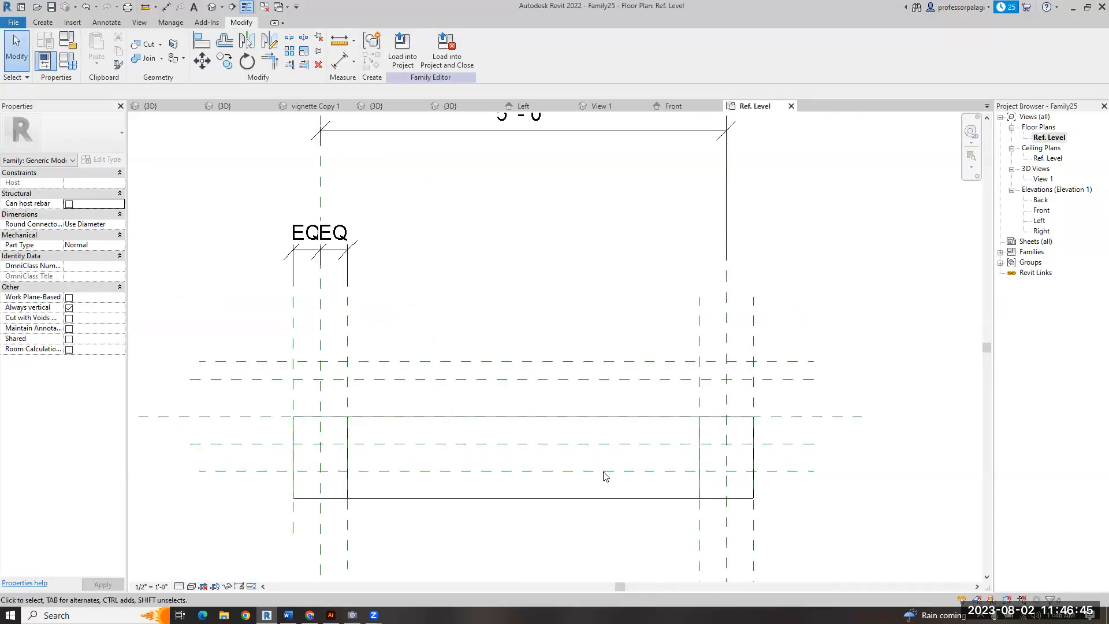
pyautogui.click(729, 472)
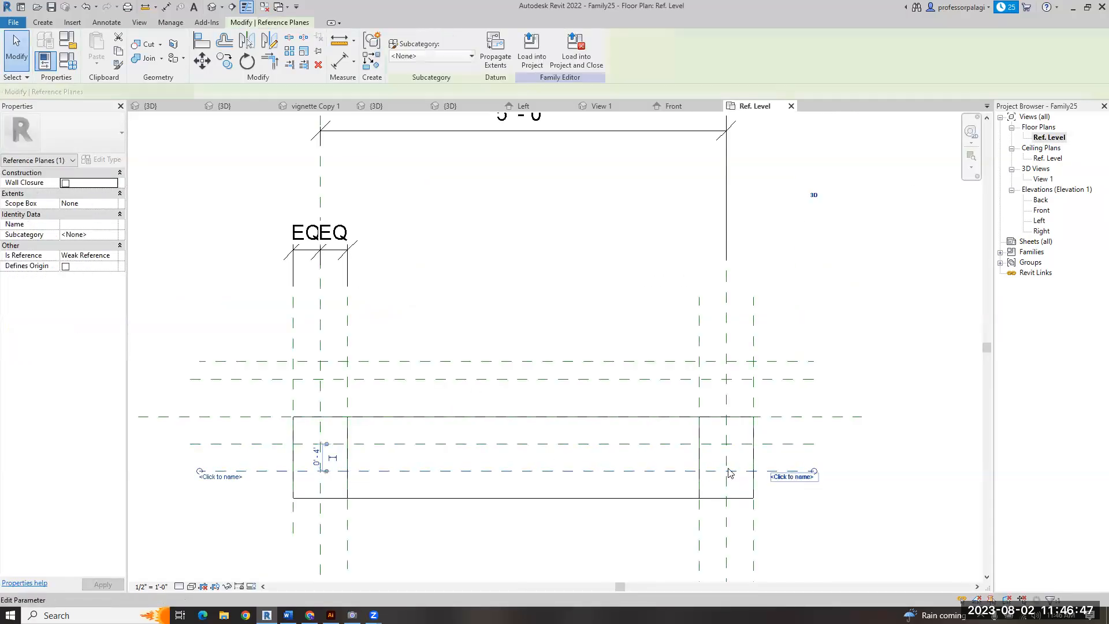
pyautogui.click(317, 455)
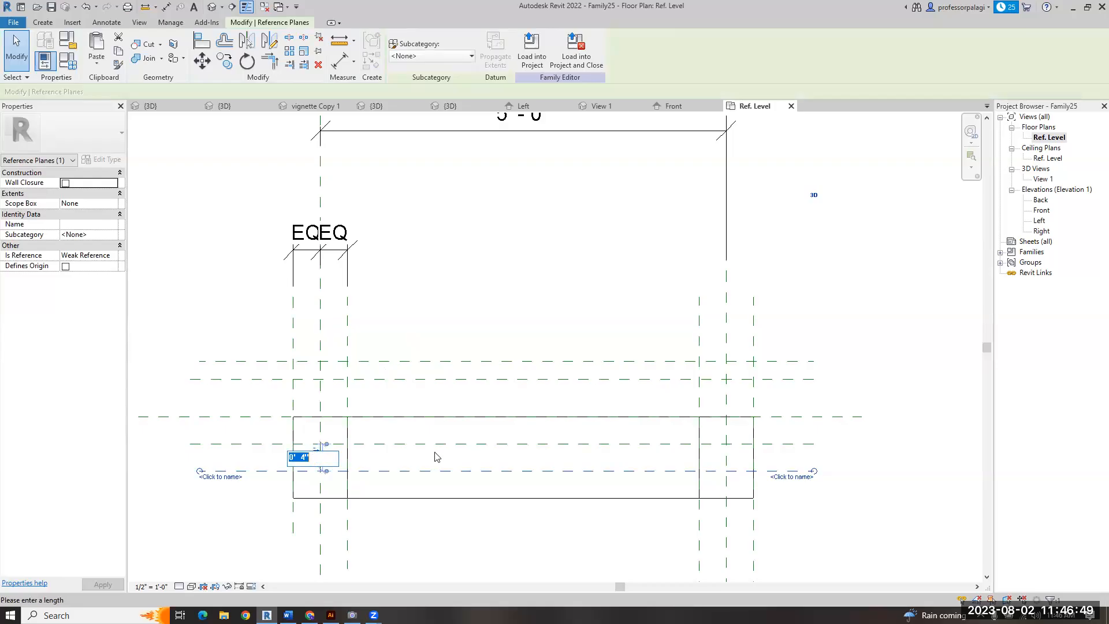
pyautogui.scroll(-1, 614, 355)
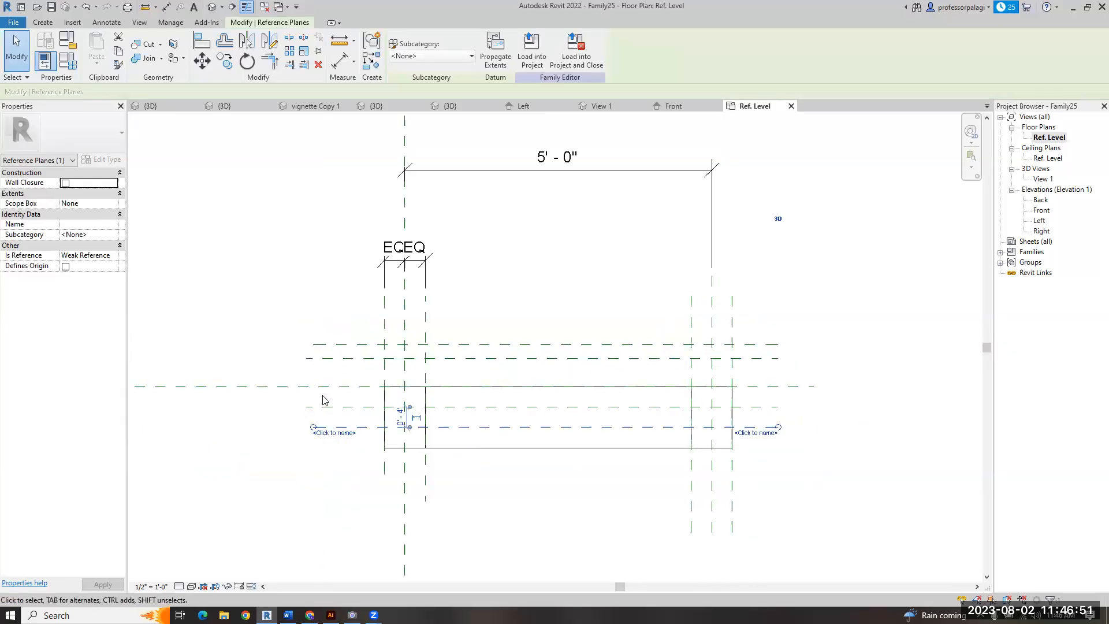
pyautogui.scroll(1, 322, 400)
pyautogui.press('Escape')
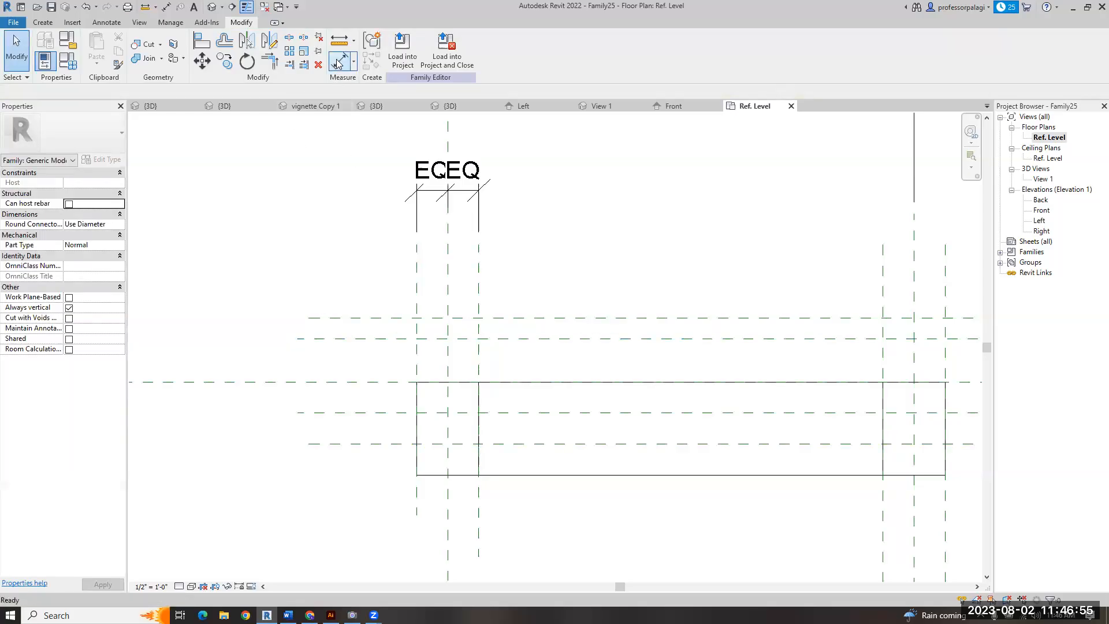
# - Dimension Center (Front/Back) with the nearest horizontal reference planes above and below it, and make the spacing equal (EQ)
pyautogui.press('d')
pyautogui.press('i')
pyautogui.click(359, 339)
pyautogui.click(340, 382)
pyautogui.click(345, 413)
pyautogui.click(252, 490)
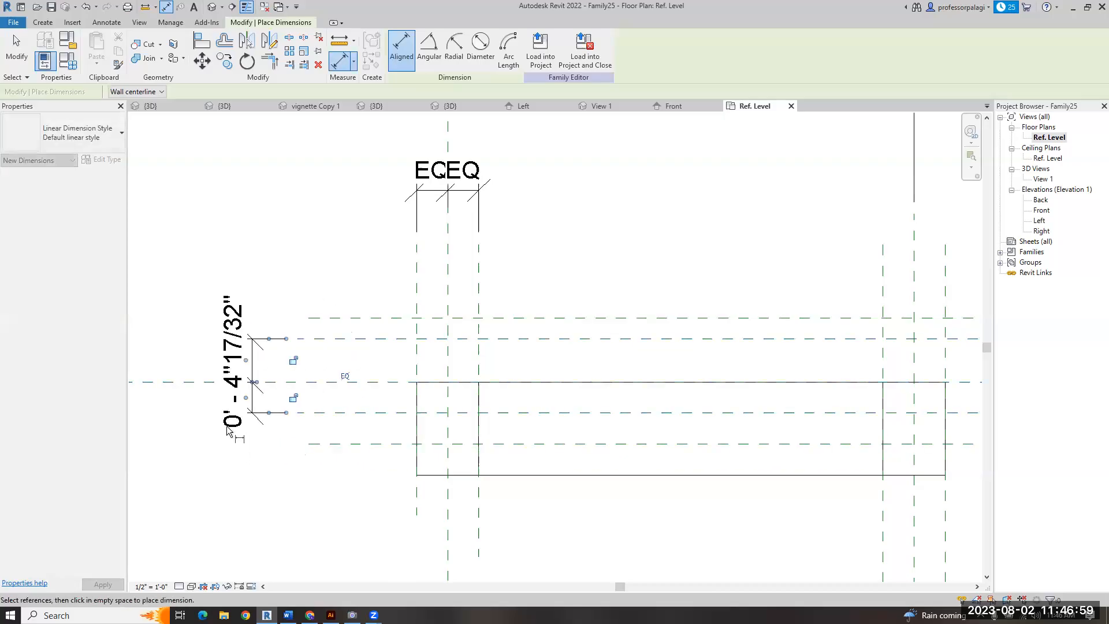
pyautogui.click(345, 376)
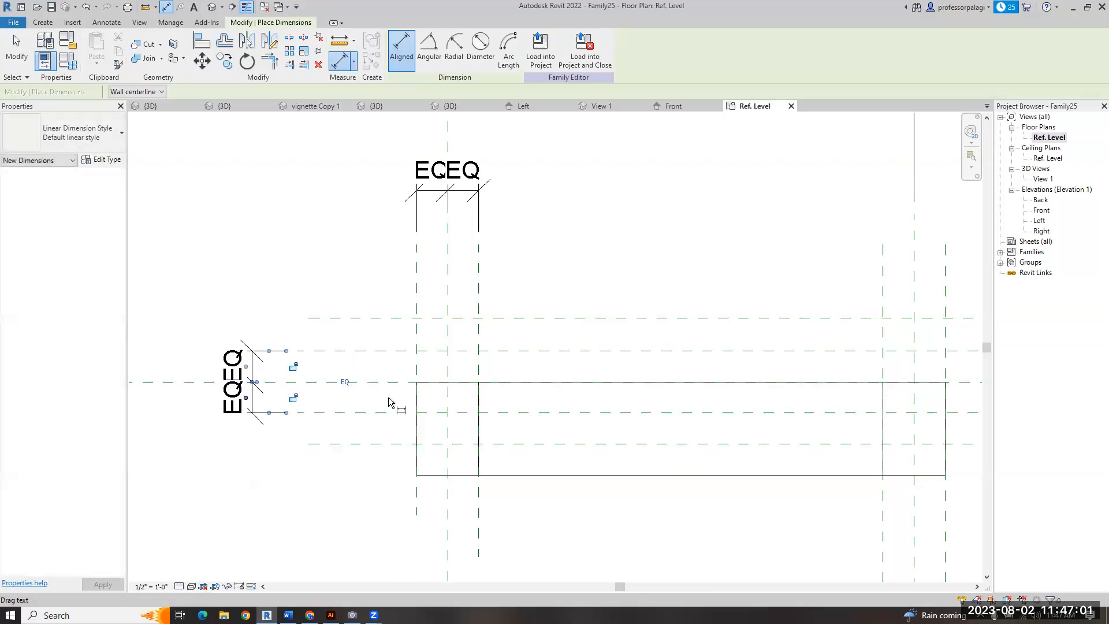
pyautogui.press('Escape')
pyautogui.press('Escape')
# - Set the distance from Center (Front/Back) to the equalized reference plane above it to 8"
pyautogui.click(437, 351)
pyautogui.click(436, 368)
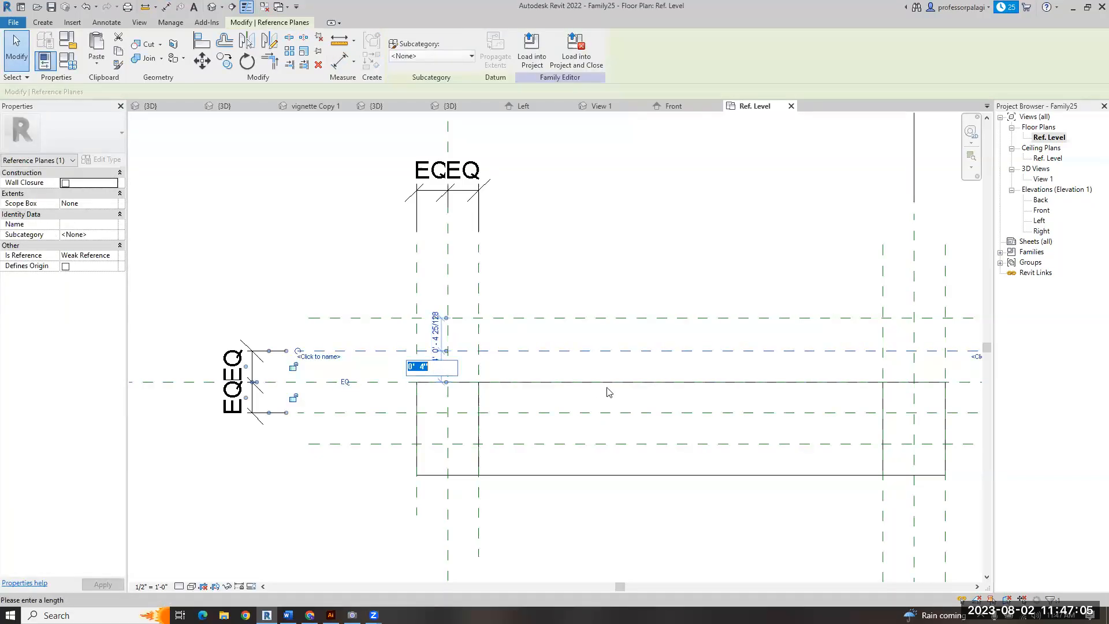
pyautogui.write('8')
pyautogui.press('Return')
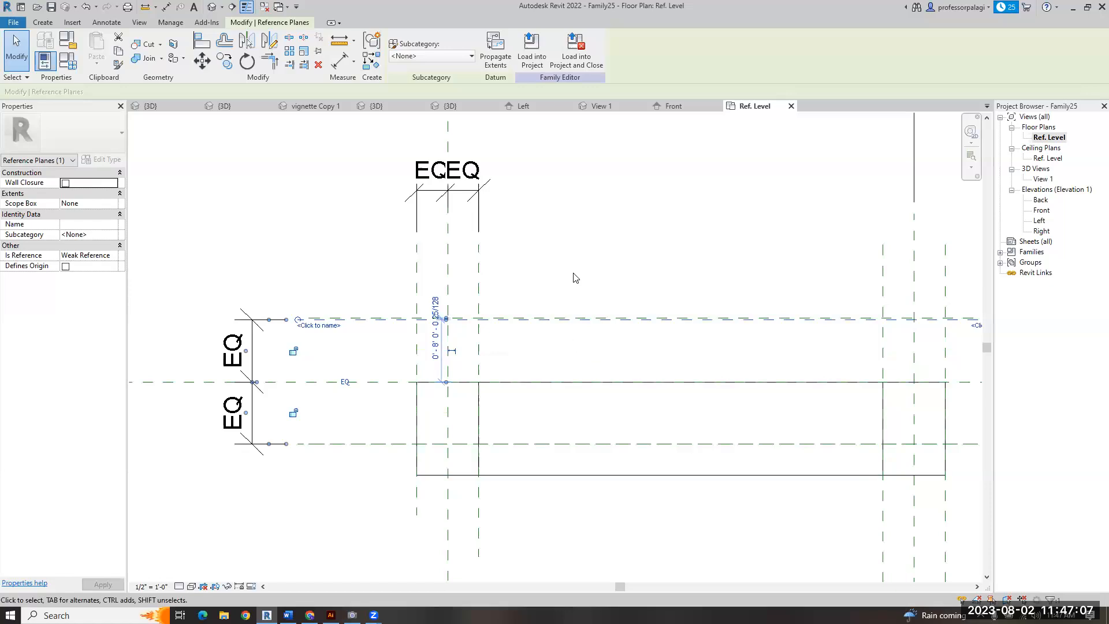
# - Move the nearly coincident uppermost reference plane away from the equalized plane and set the gap between them to 1"
pyautogui.scroll(5, 392, 338)
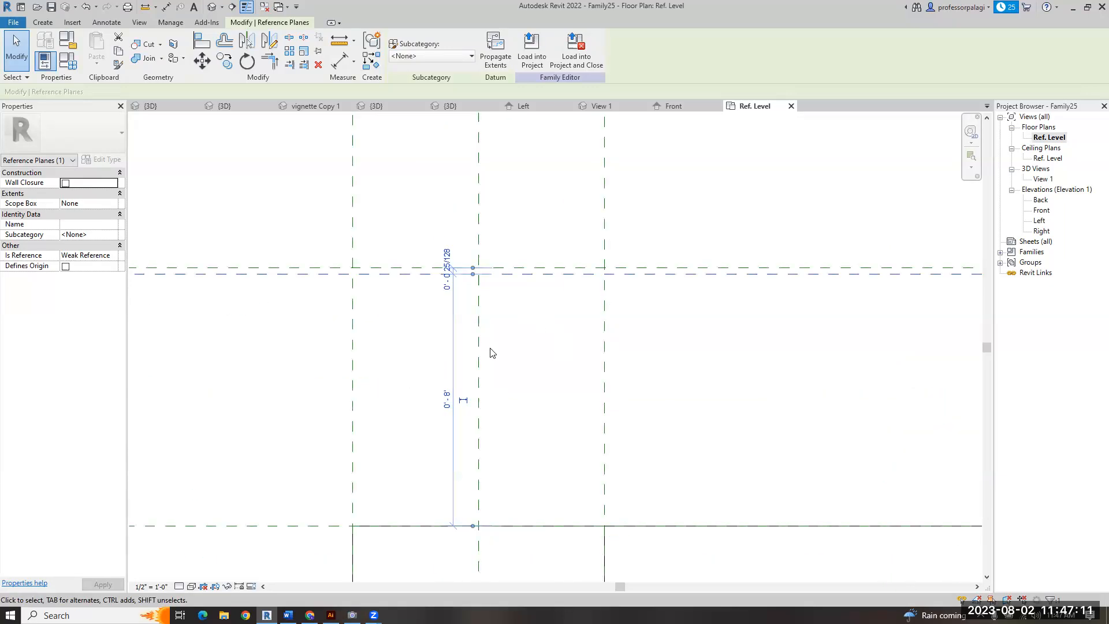
pyautogui.scroll(-2, 490, 348)
pyautogui.click(324, 321)
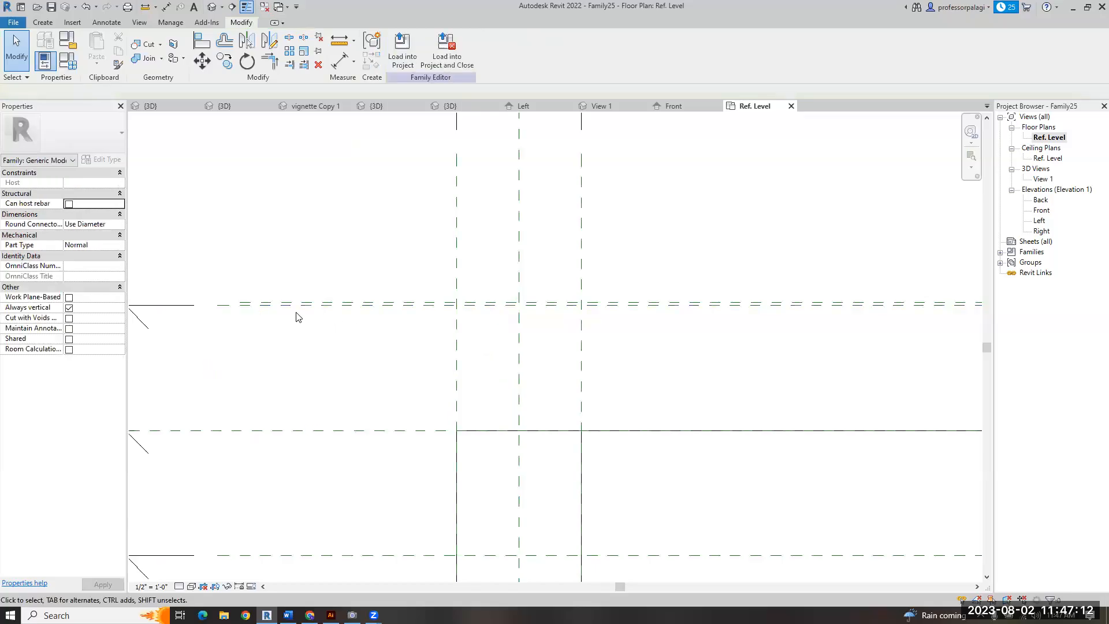
pyautogui.click(249, 302)
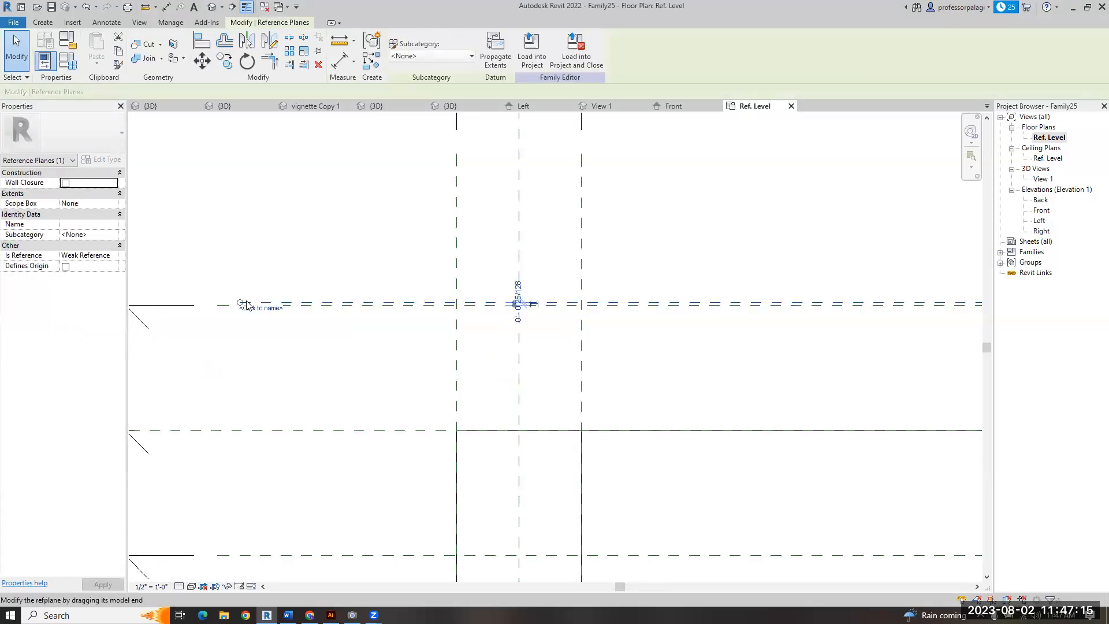
pyautogui.keyDown('ctrl'); pyautogui.moveTo(383, 300); pyautogui.dragTo(384, 240); pyautogui.keyUp('ctrl')
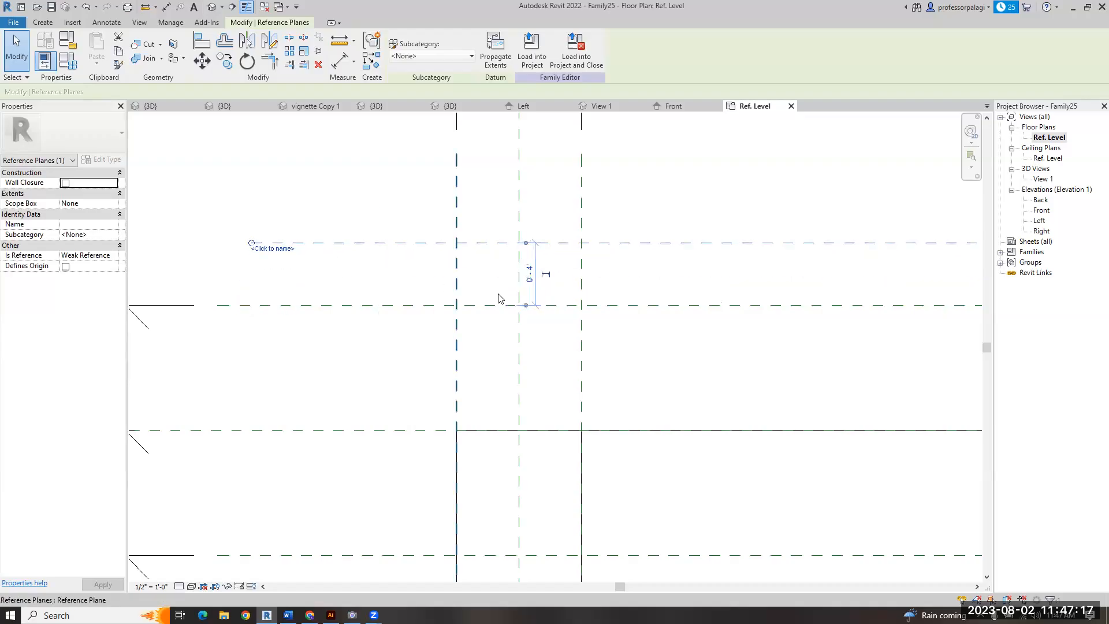
pyautogui.click(530, 275)
pyautogui.write('1"')
pyautogui.press('Return')
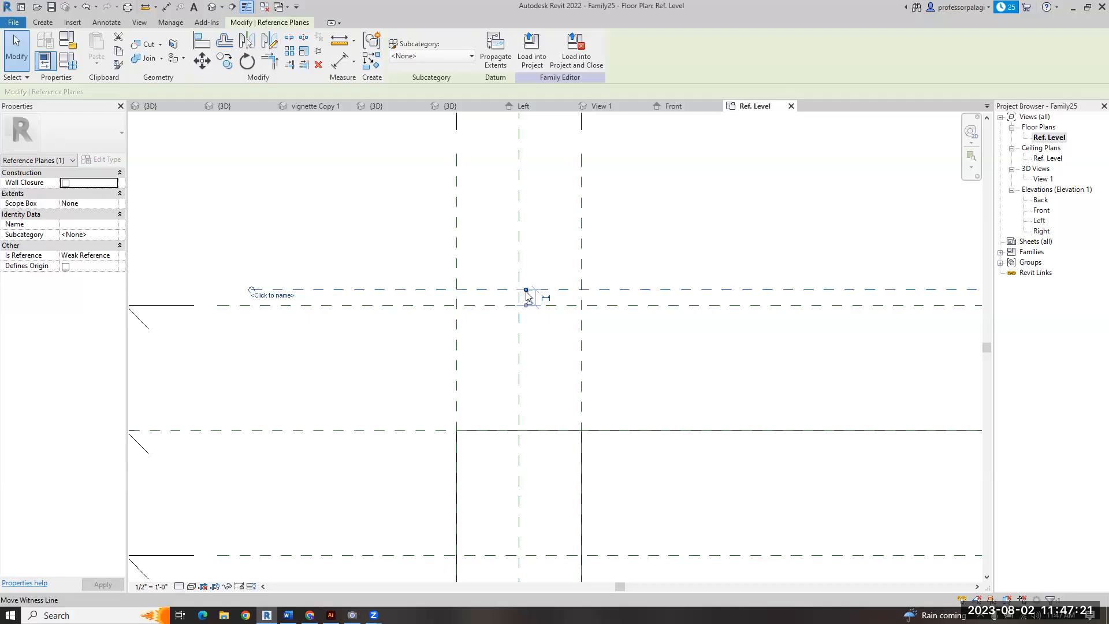
# - Set the spacing between the two uppermost horizontal reference planes to 2"
pyautogui.scroll(5, 543, 301)
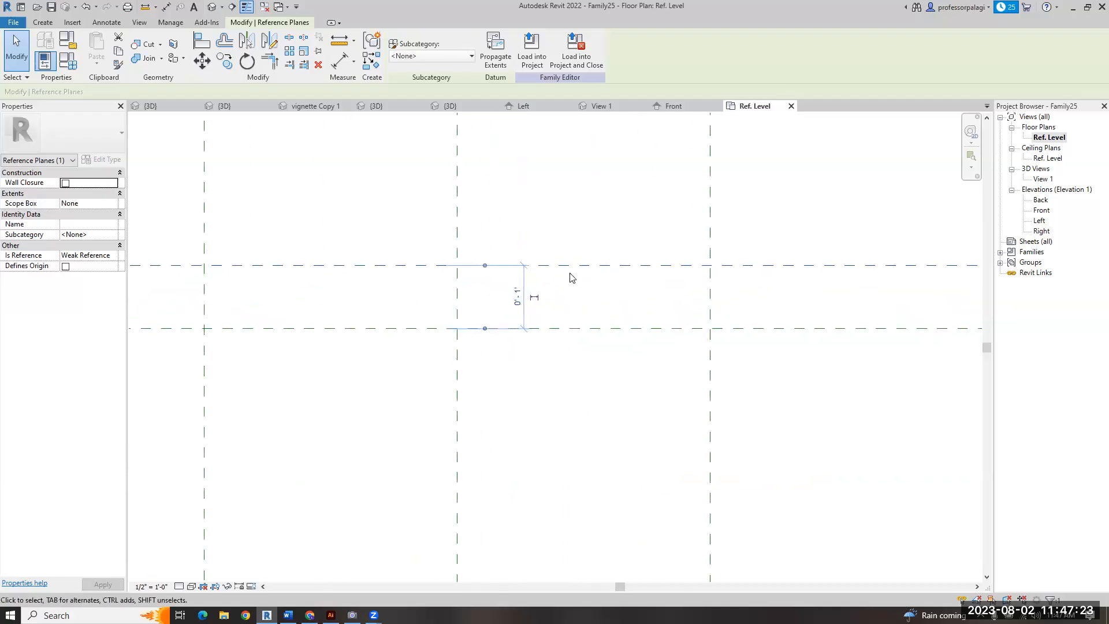
pyautogui.click(515, 295)
pyautogui.write('2')
pyautogui.press('Return')
pyautogui.press('Escape')
pyautogui.scroll(-3, 566, 273)
pyautogui.scroll(-3, 563, 271)
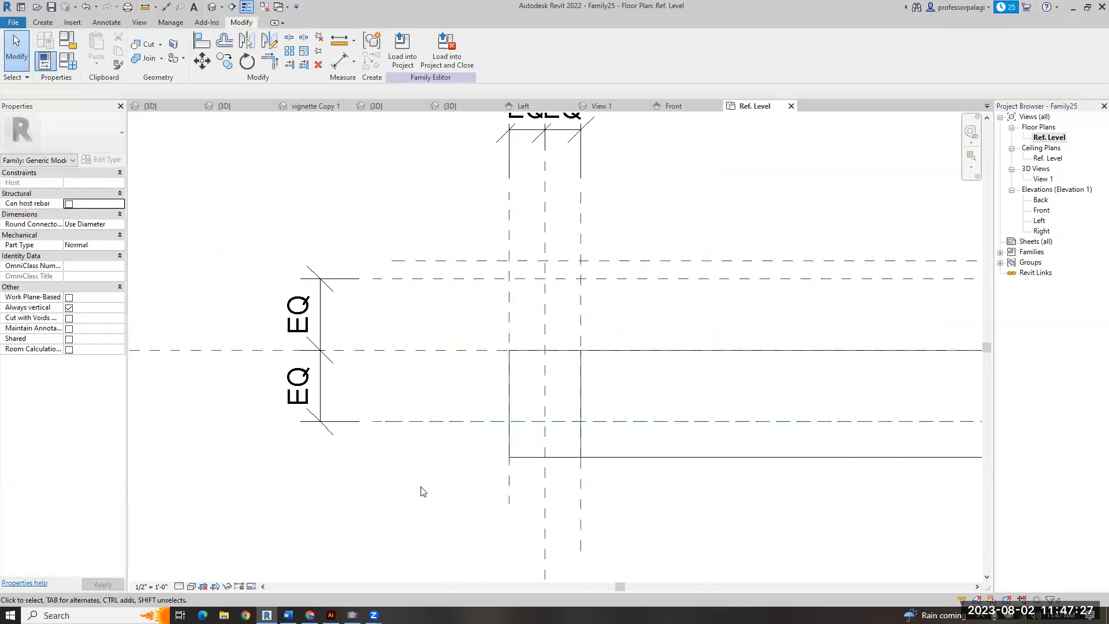
# - Align the extrusion's two long faces with the two uppermost horizontal reference planes
pyautogui.scroll(-1, 411, 477)
pyautogui.scroll(1, 445, 415)
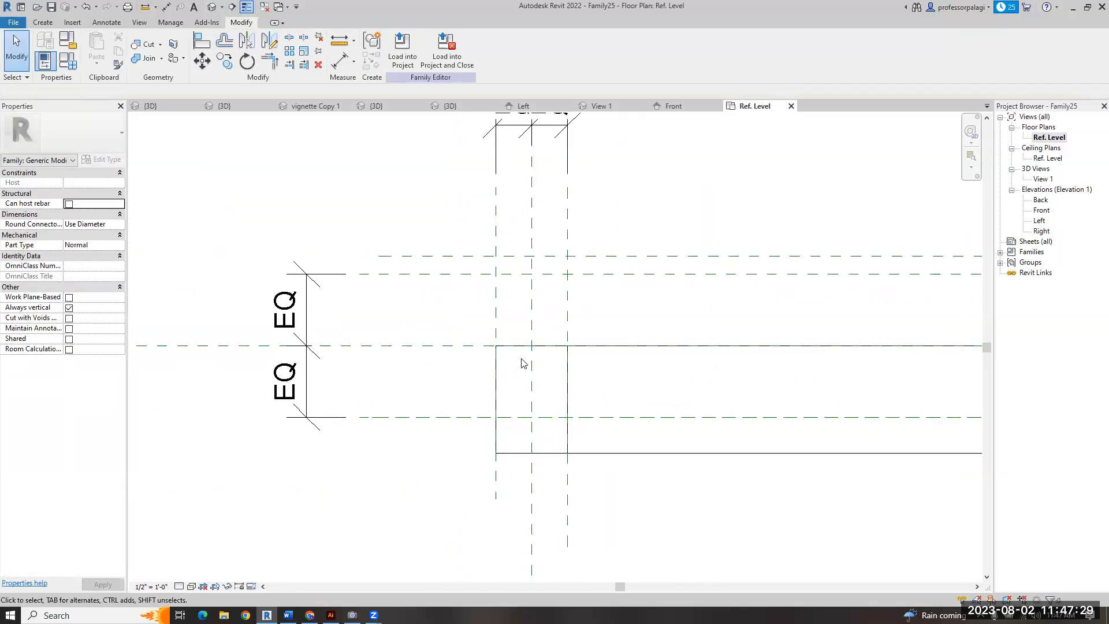
pyautogui.press('a')
pyautogui.press('l')
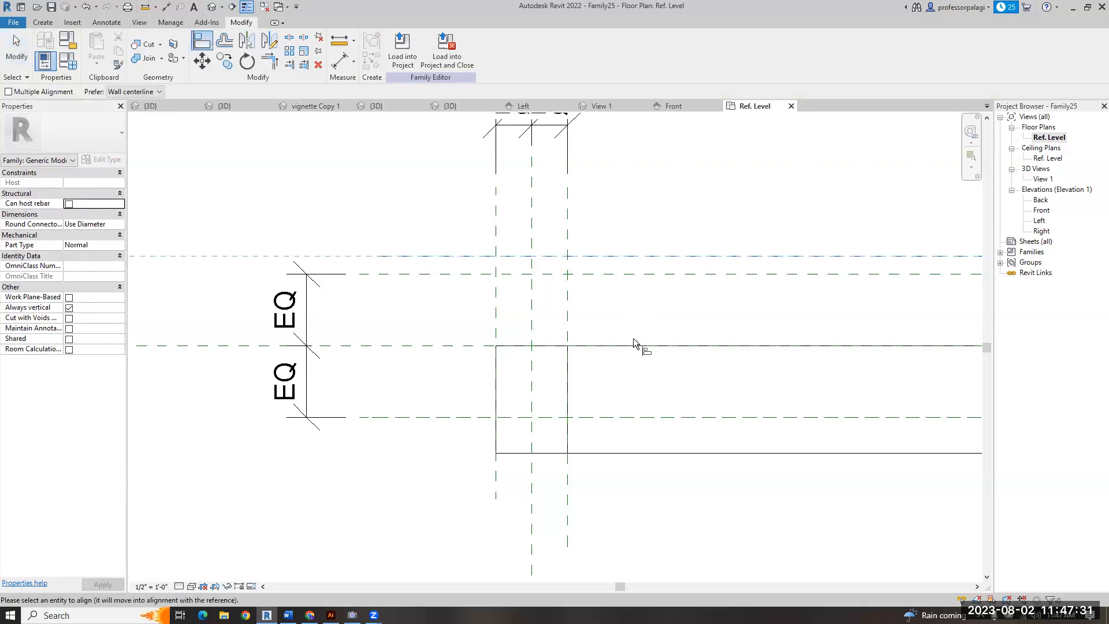
pyautogui.click(700, 236)
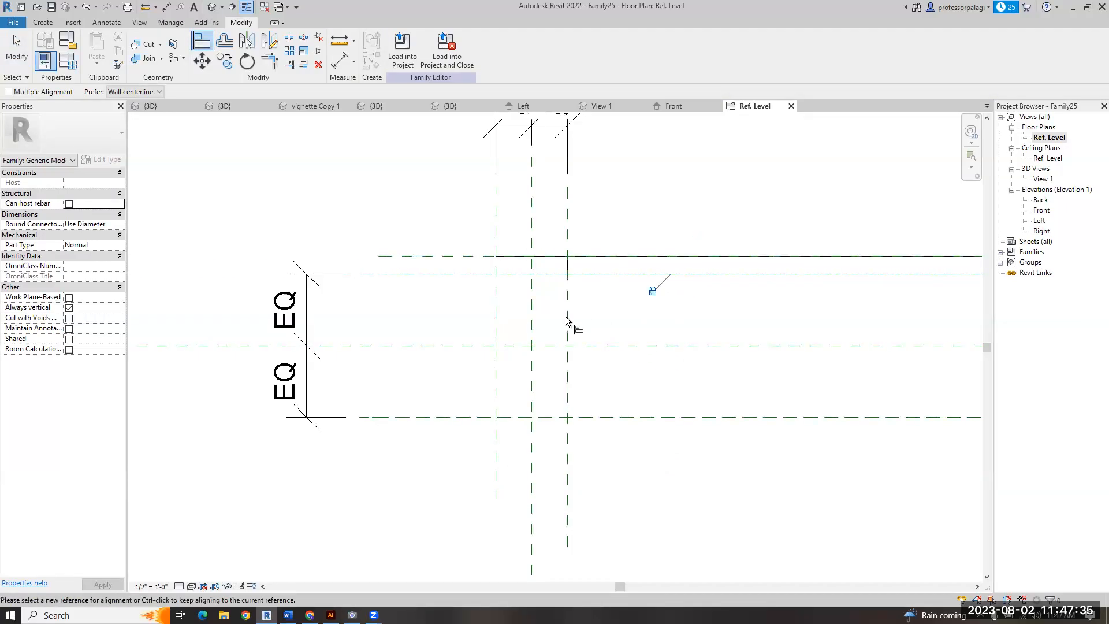
pyautogui.scroll(-2, 407, 327)
pyautogui.scroll(3, 574, 405)
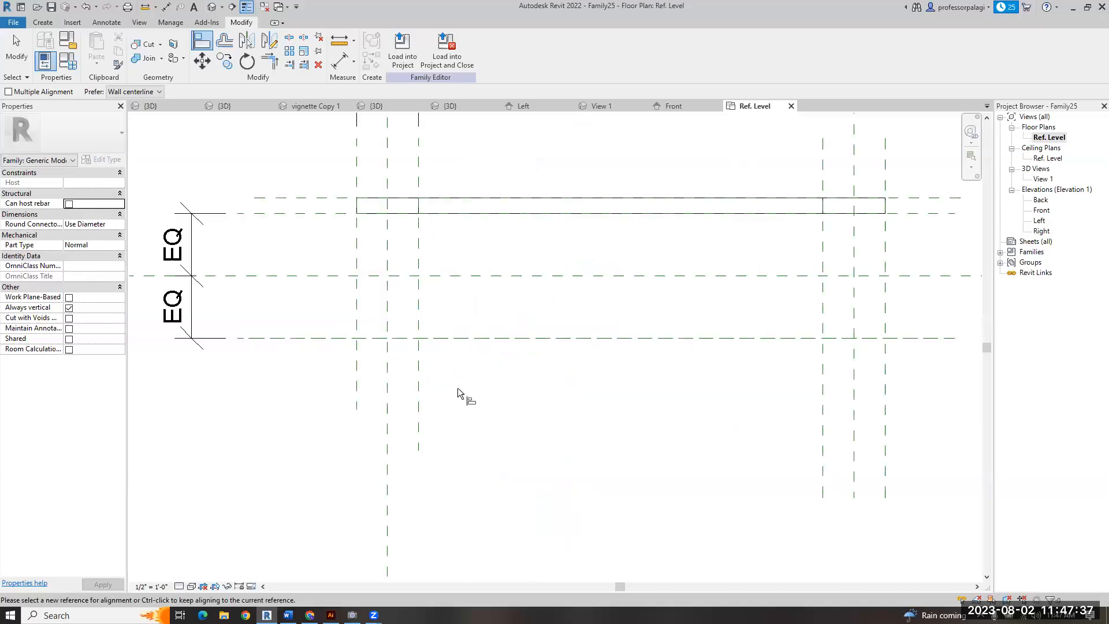
pyautogui.press('Escape')
pyautogui.press('Escape')
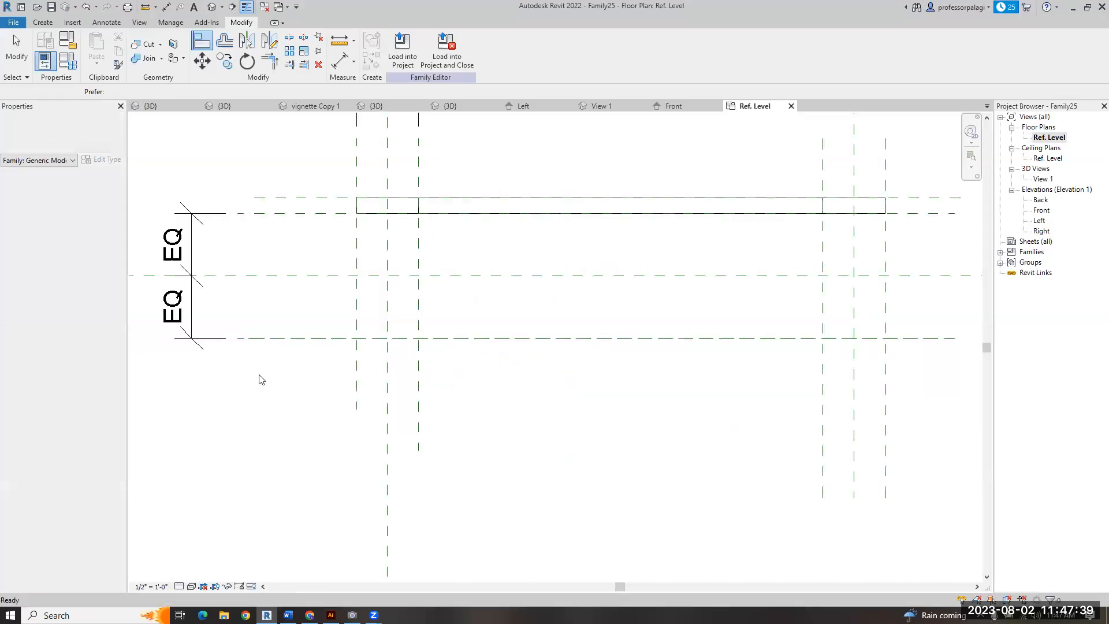
# - Delete the EQ dimension and the horizontal reference planes below Center (Front/Back)
pyautogui.click(200, 344)
pyautogui.press('Delete')
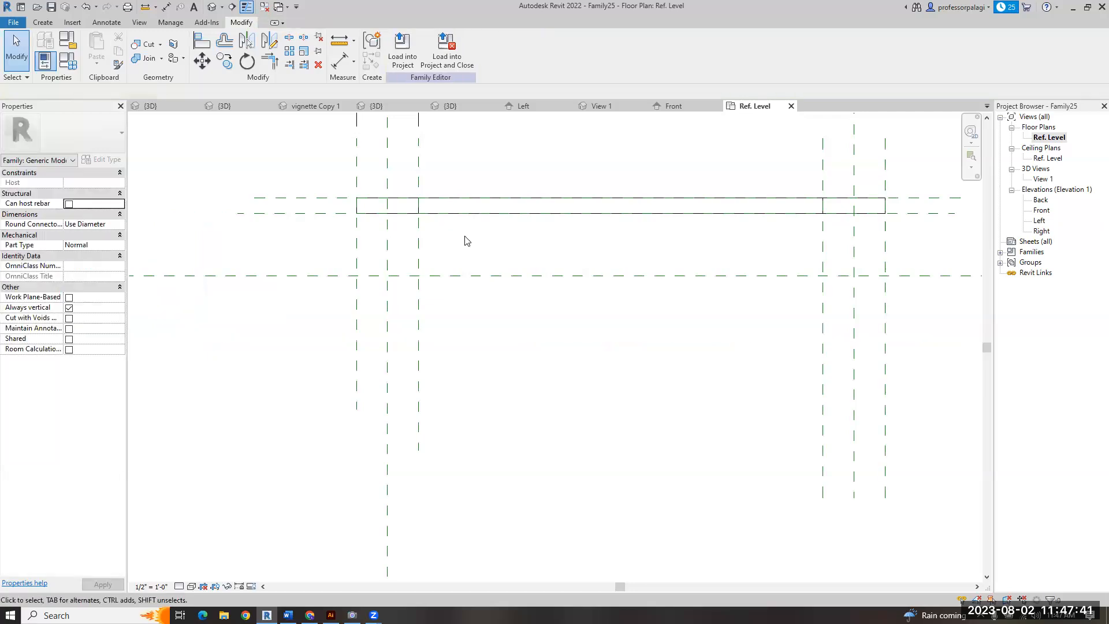
# - Mirror a copy of the I-shaped extrusion about the Center (Front/Back) plane and view both pieces in 3D
pyautogui.click(452, 263)
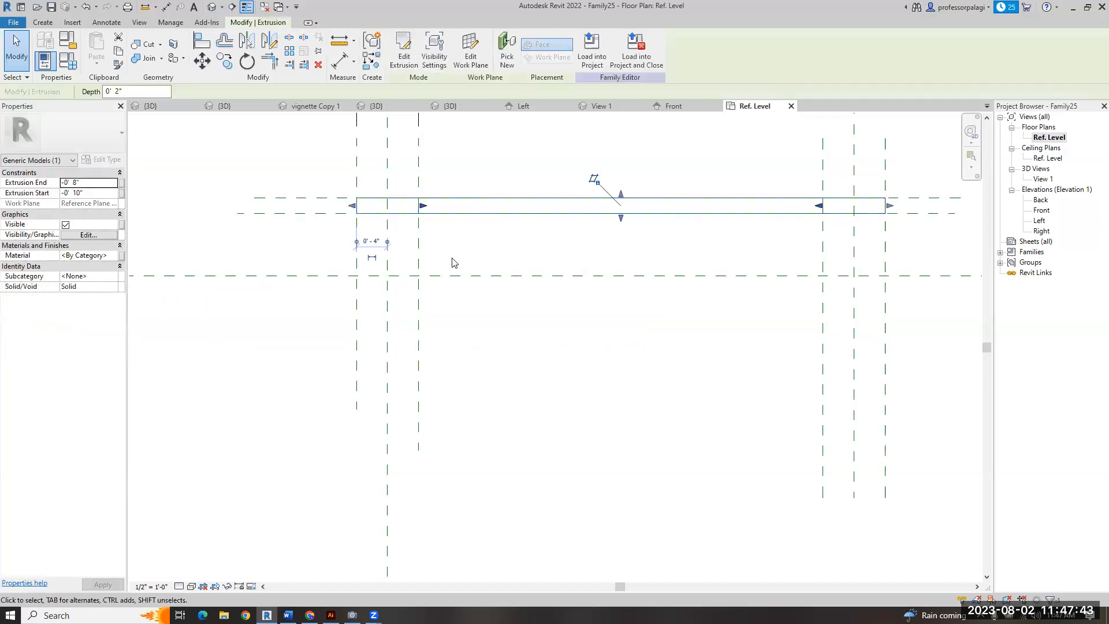
pyautogui.press('m')
pyautogui.press('m')
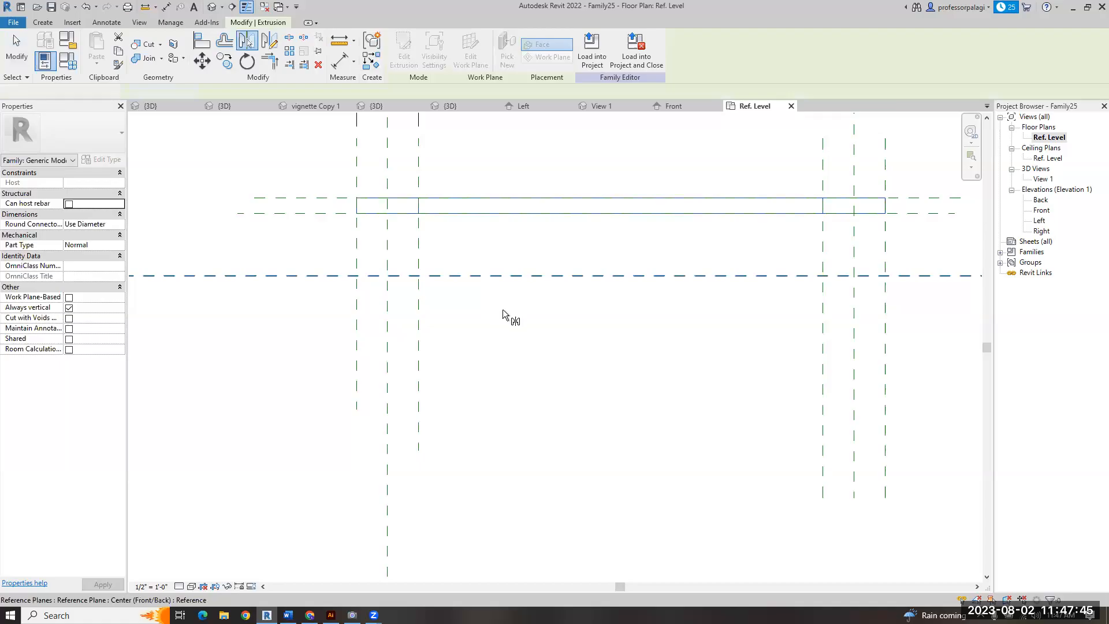
pyautogui.click(502, 314)
pyautogui.click(564, 414)
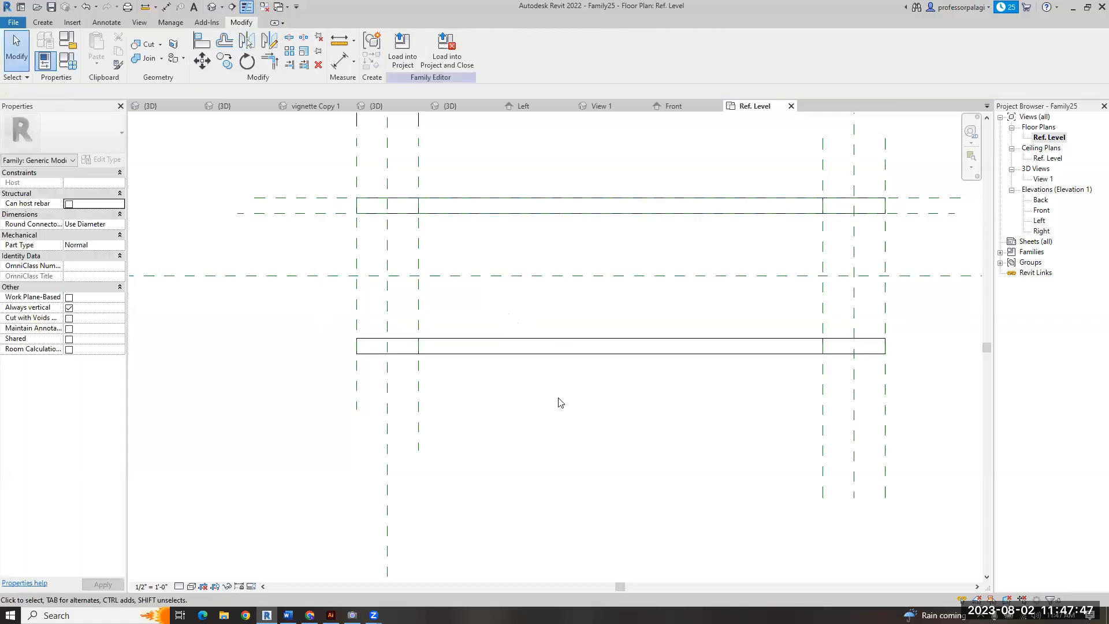
pyautogui.press('3')
pyautogui.press('d')
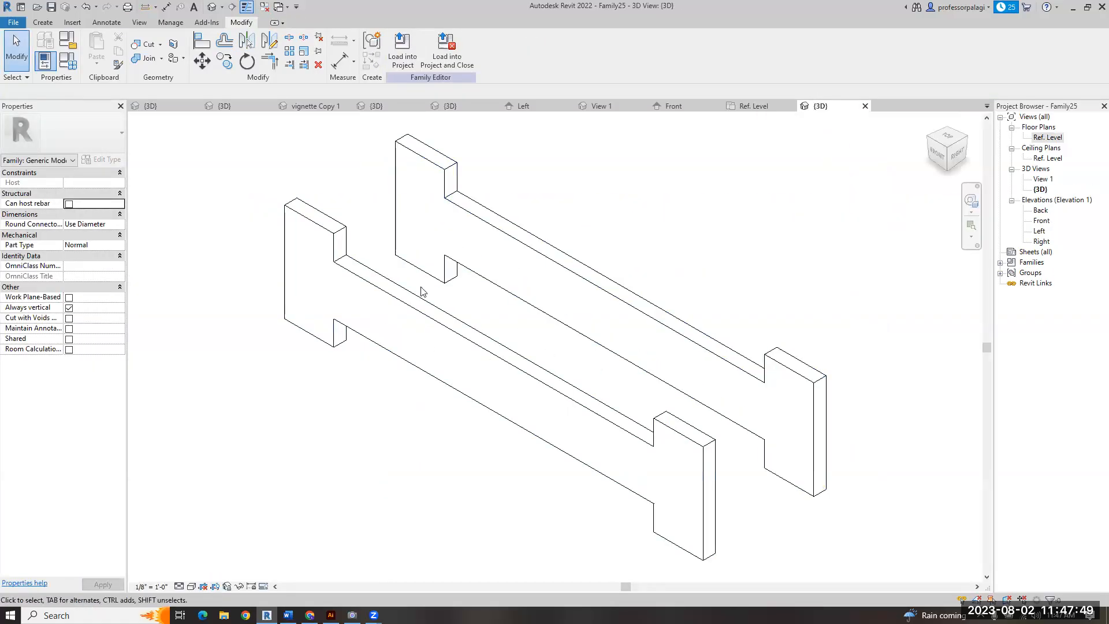
# - Start an extrusion in the Front elevation and sketch a circle about 3" in radius where Ref. Level meets Center (Left/Right)
pyautogui.click(753, 106)
pyautogui.click(674, 107)
pyautogui.scroll(3, 387, 388)
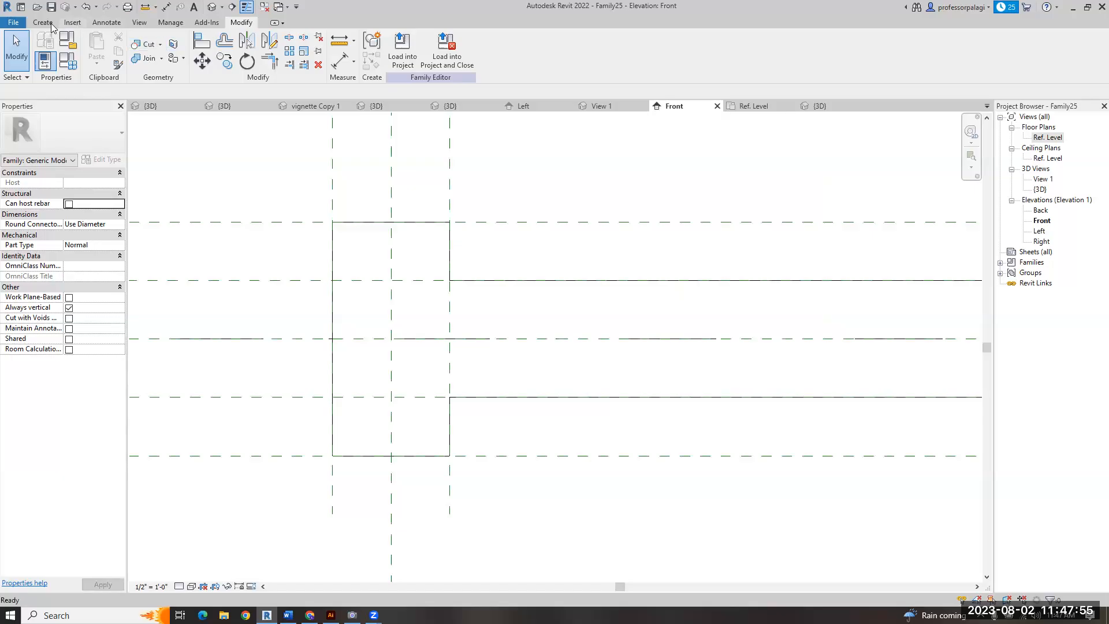
pyautogui.click(45, 24)
pyautogui.click(98, 49)
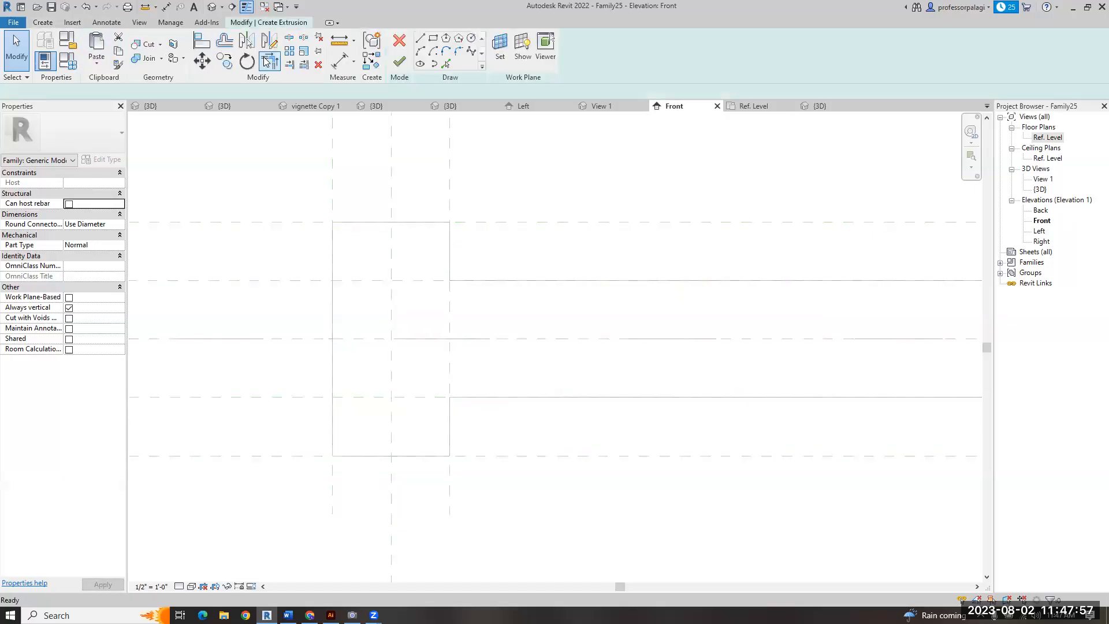
pyautogui.click(471, 38)
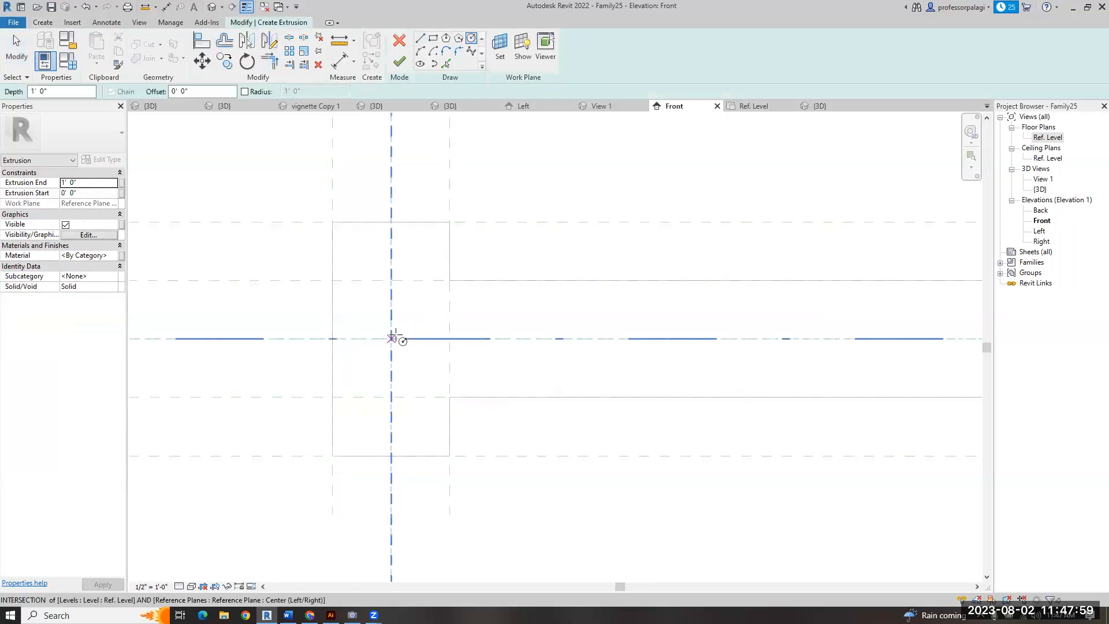
pyautogui.click(391, 339)
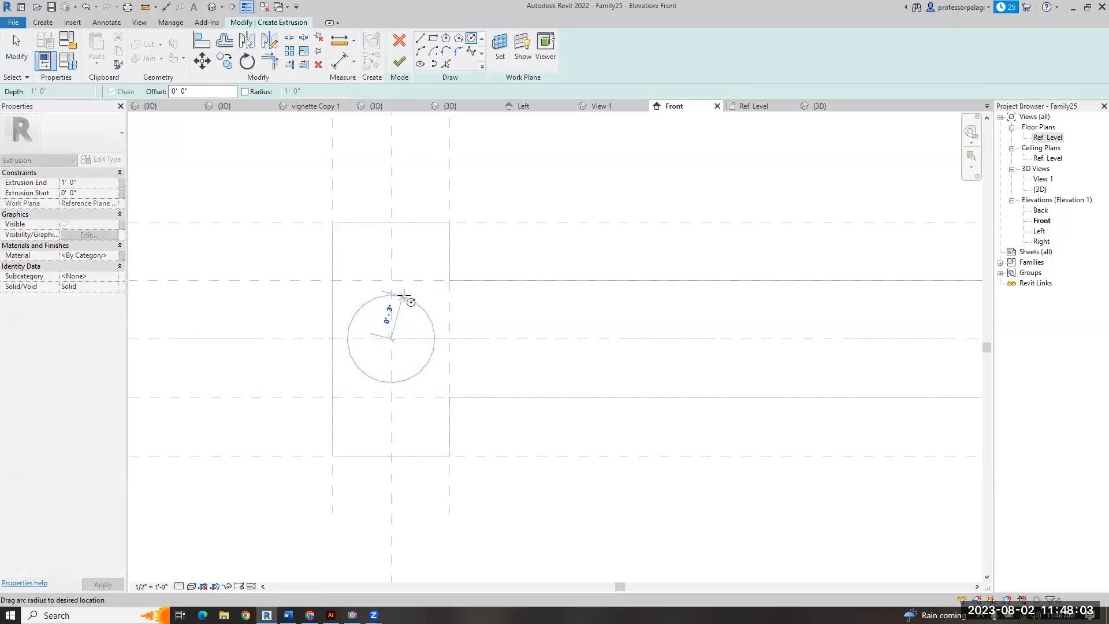
pyautogui.click(403, 297)
# - Set the sketched circle's radius to 3" and finish the extrusion
pyautogui.press('Escape')
pyautogui.press('Escape')
pyautogui.click(397, 296)
pyautogui.click(398, 315)
pyautogui.write('3"')
pyautogui.press('Return')
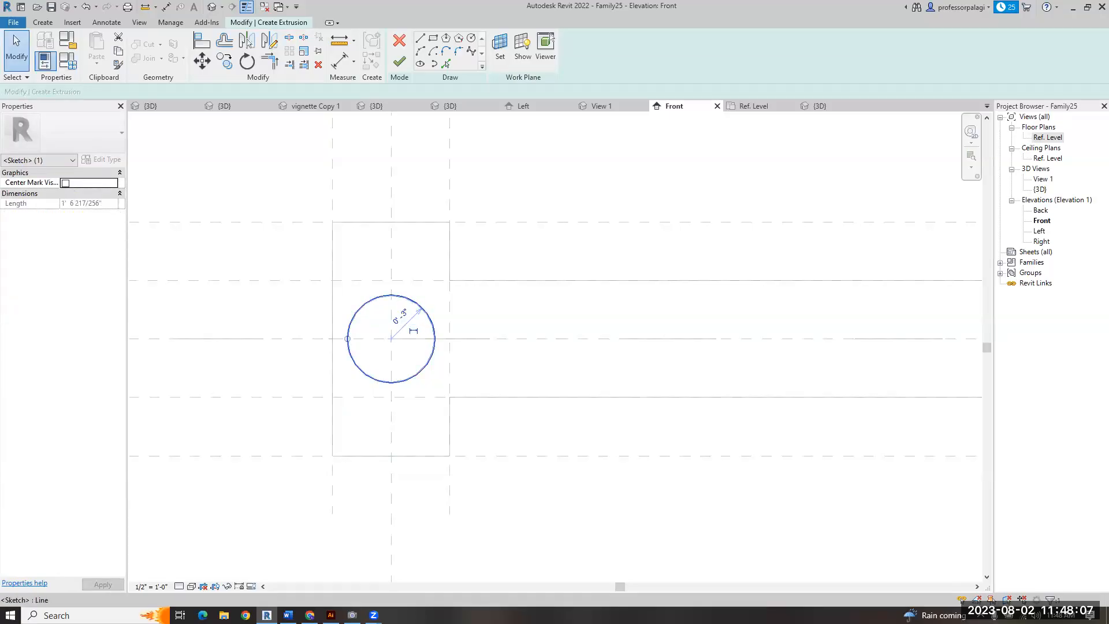
pyautogui.click(398, 67)
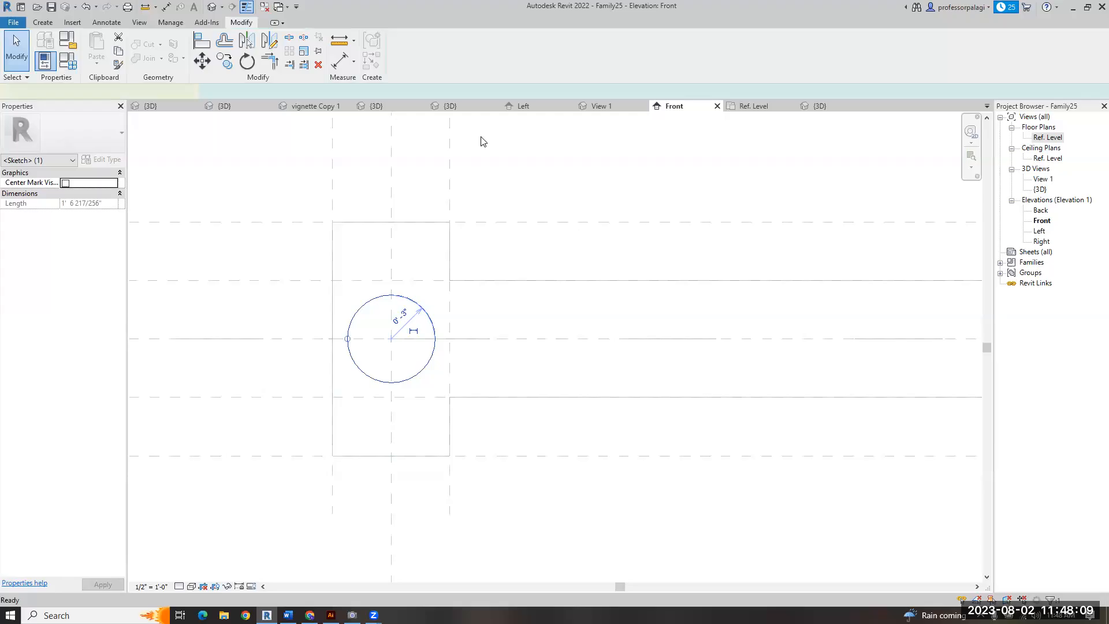
# - In the Ref. Level plan, align both ends of the circular extrusion with the inner faces of the two I-shaped pieces
pyautogui.doubleClick(1047, 136)
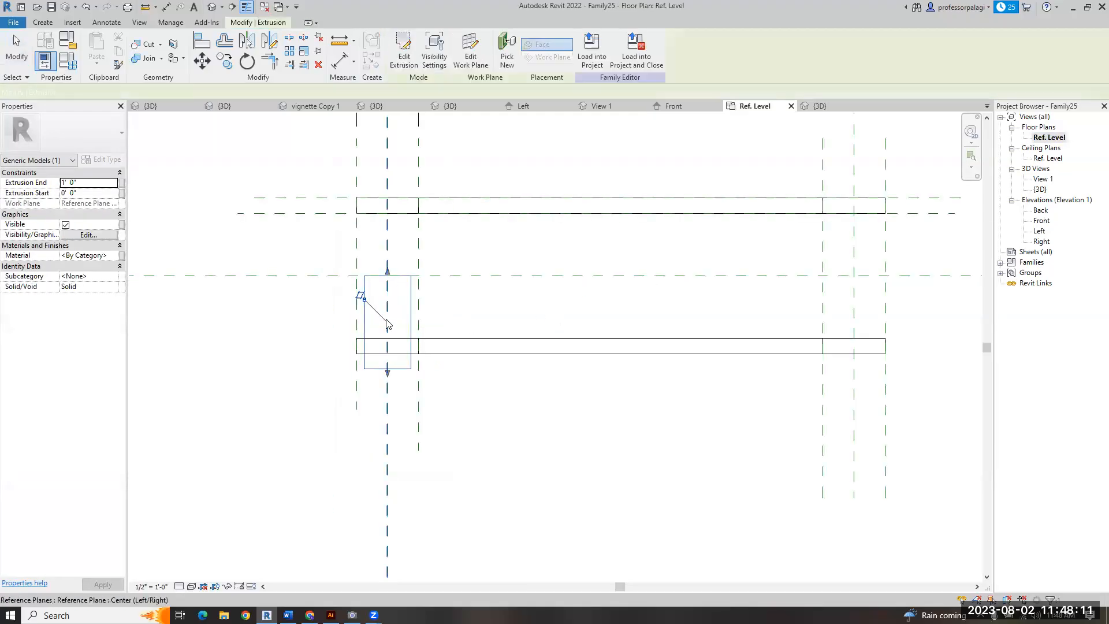
pyautogui.click(427, 238)
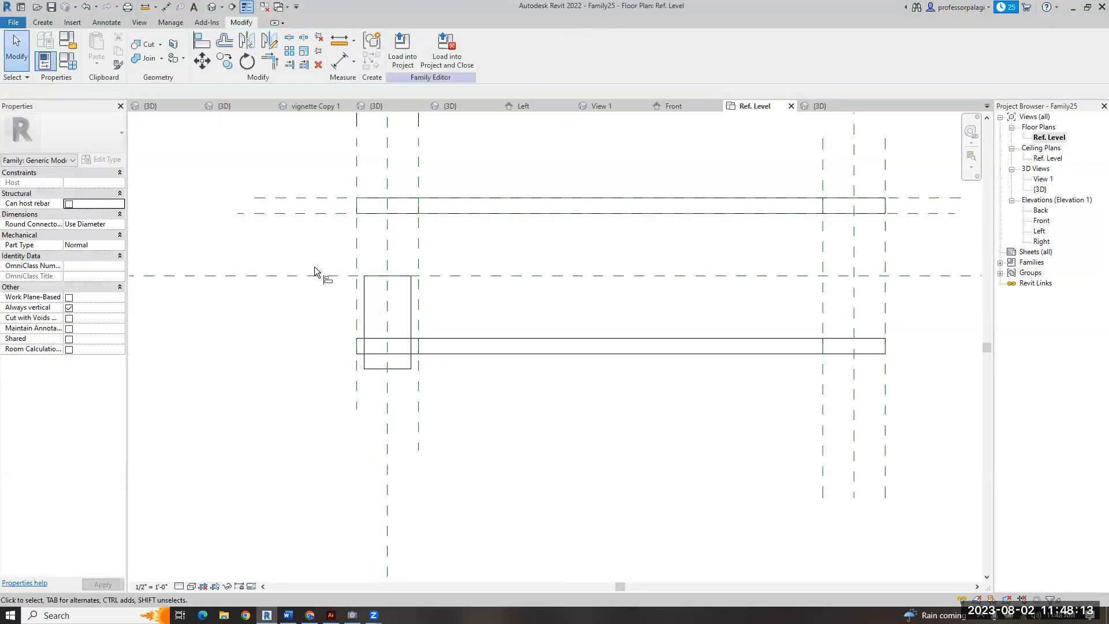
pyautogui.press('a')
pyautogui.press('l')
pyautogui.click(322, 213)
pyautogui.click(383, 276)
pyautogui.click(441, 339)
pyautogui.click(396, 368)
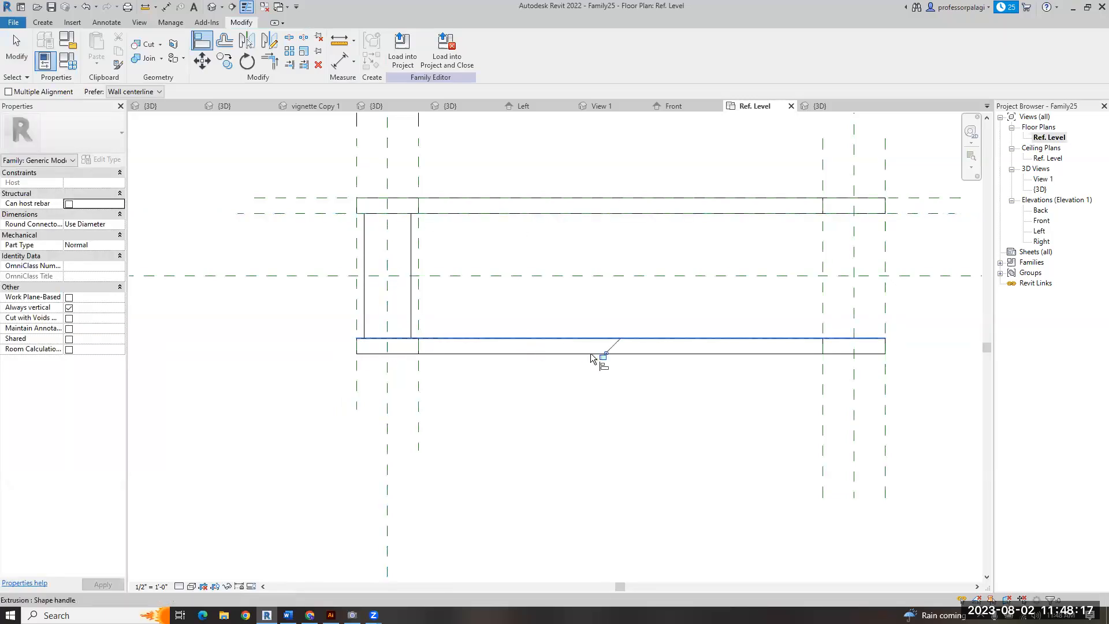
pyautogui.press('Escape')
pyautogui.press('Escape')
# - View the cylinder between the pieces in 3D and examine the pin extrusion in the PMD GM Kimble ridged pin family
pyautogui.hotkey('ctrl', 'Tab')
pyautogui.scroll(-5, 491, 301)
pyautogui.scroll(5, 426, 319)
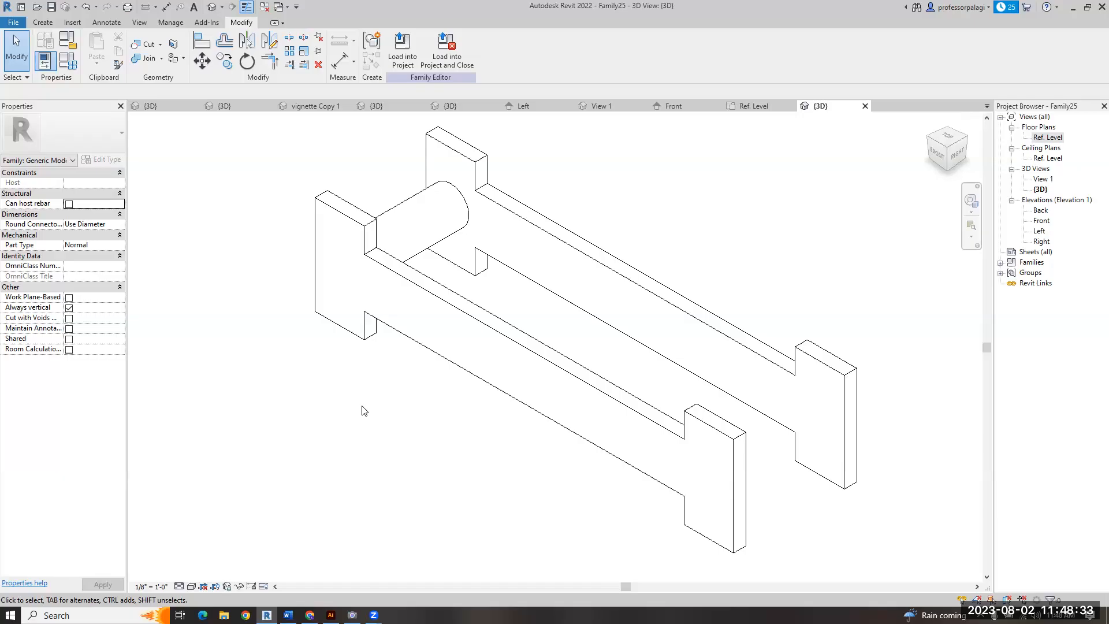
pyautogui.click(390, 105)
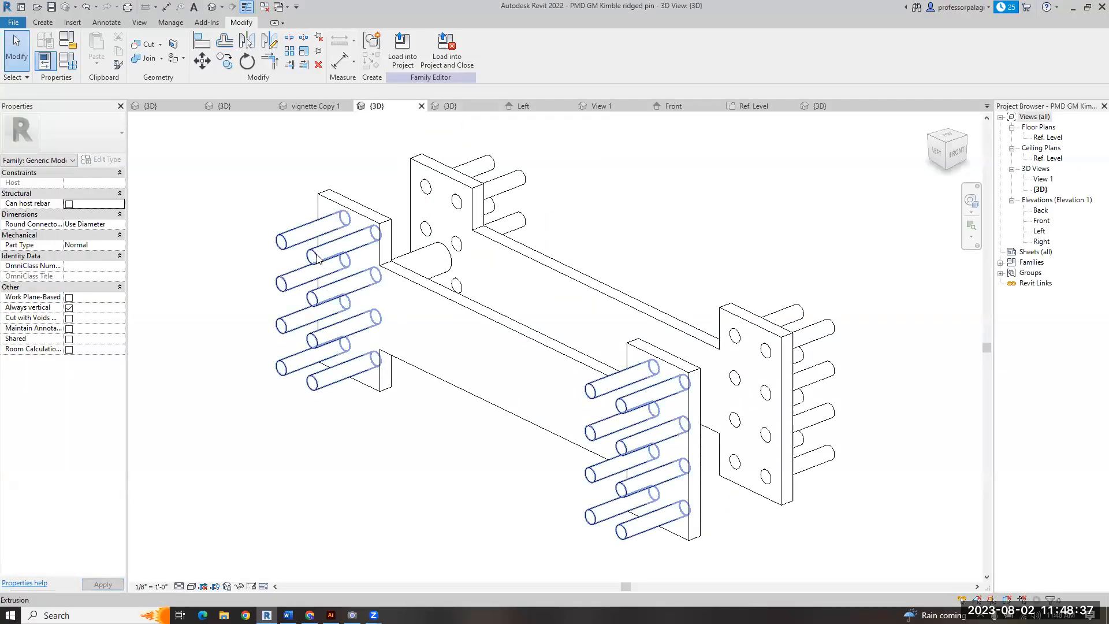
pyautogui.click(318, 260)
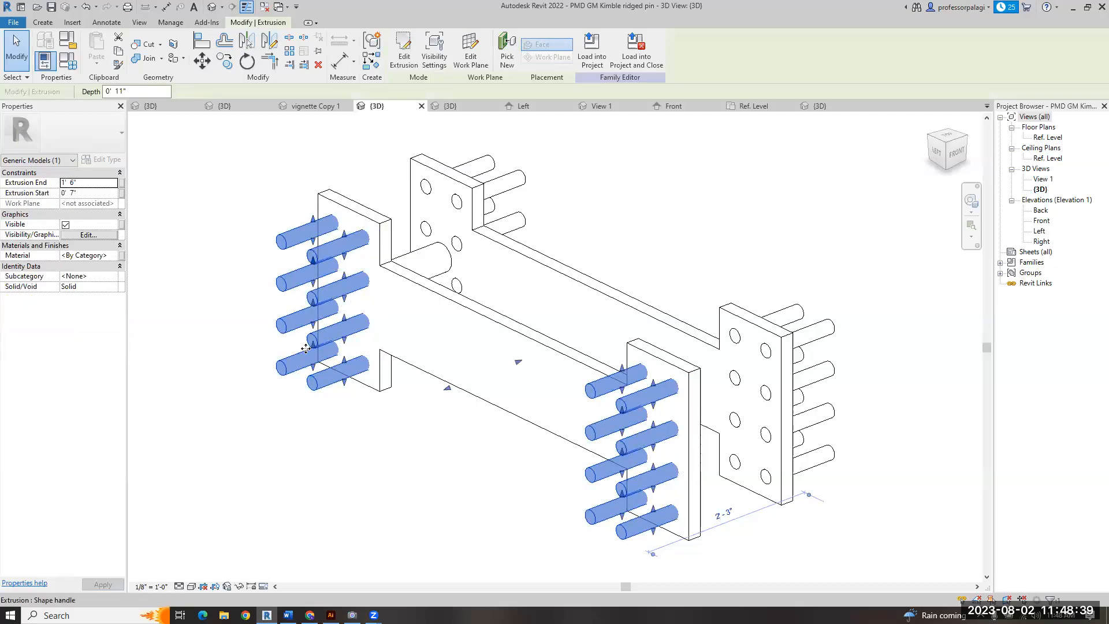
pyautogui.click(650, 197)
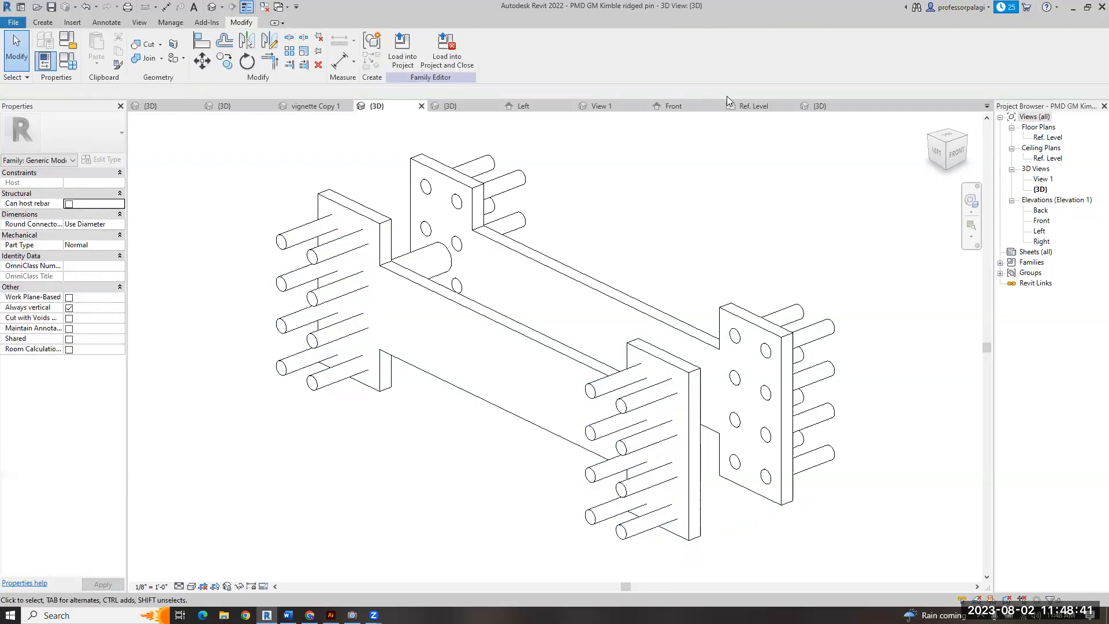
# - In the Front elevation of Family25, draw two vertical reference planes through the end block, one on each side of Center (Left/Right)
pyautogui.click(754, 106)
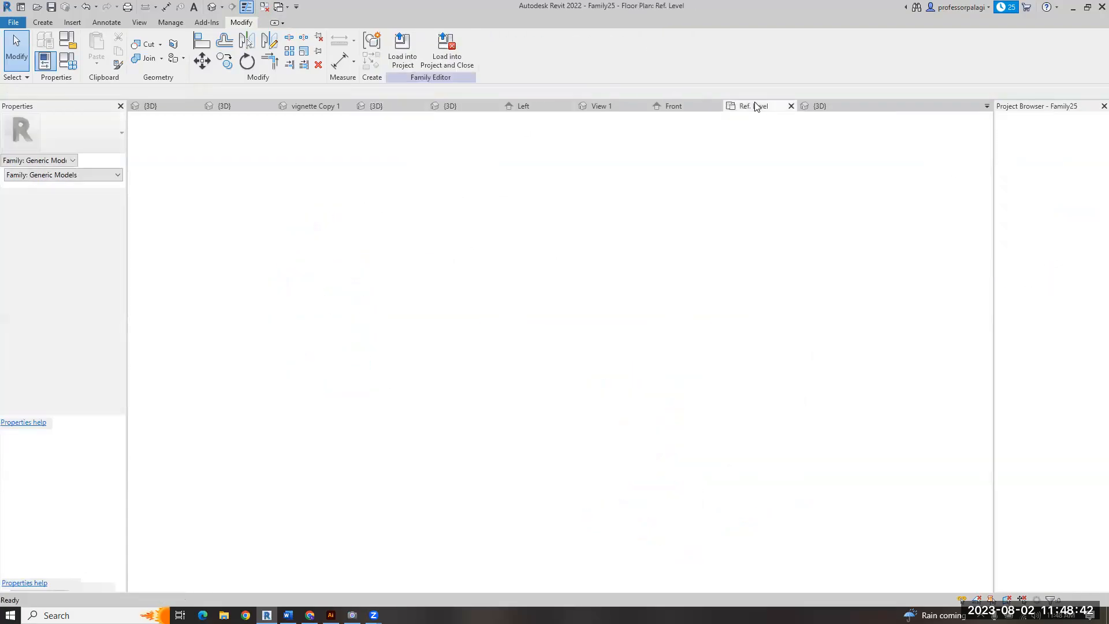
pyautogui.click(676, 107)
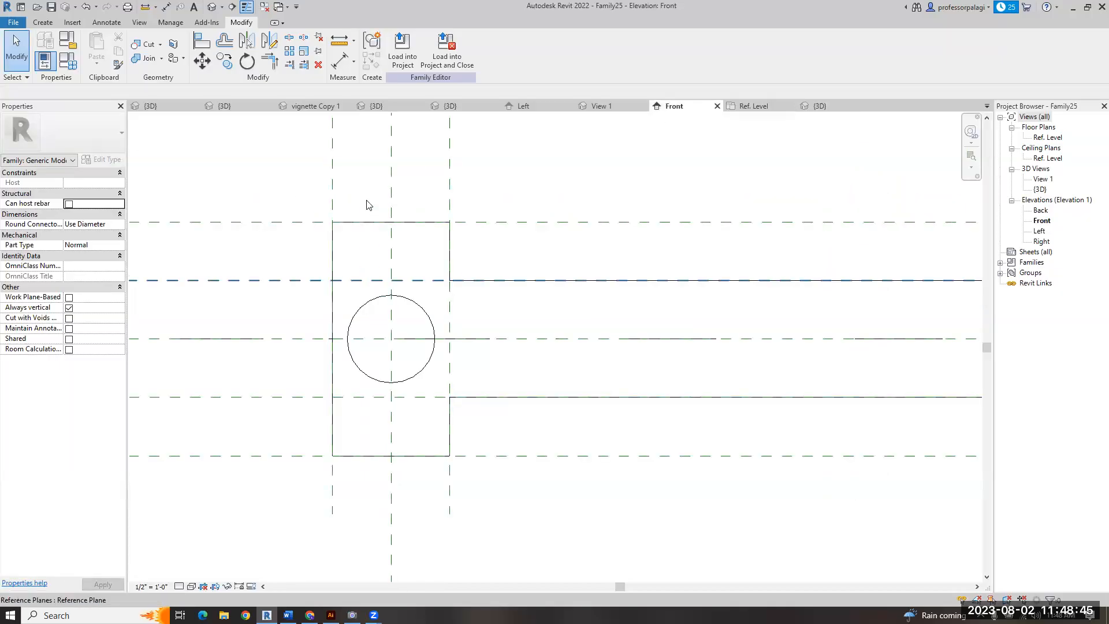
pyautogui.press('r')
pyautogui.press('p')
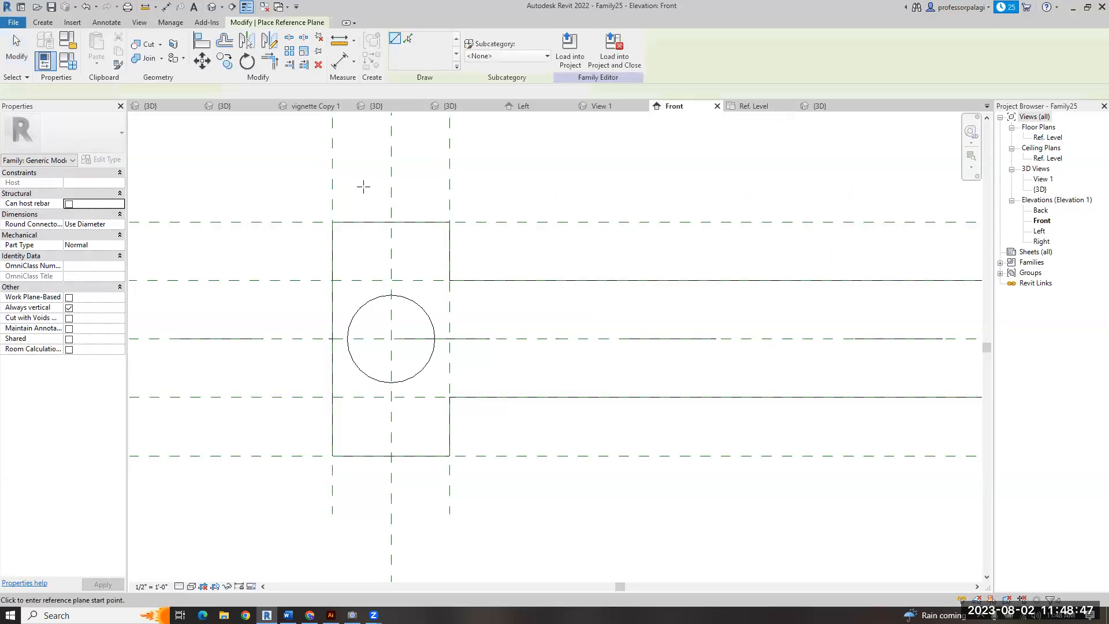
pyautogui.click(364, 186)
pyautogui.click(366, 506)
pyautogui.click(424, 187)
pyautogui.click(423, 507)
# - Draw three horizontal reference planes across the end block: one near its lower edge and one on each side of Ref. Level
pyautogui.click(287, 423)
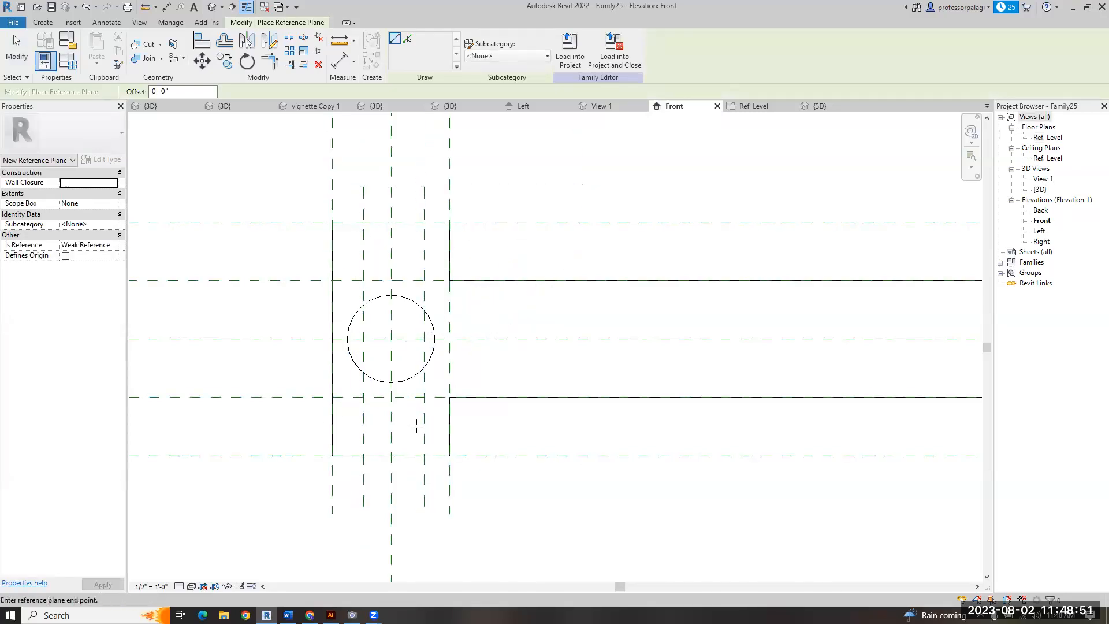
pyautogui.click(512, 423)
pyautogui.click(300, 370)
pyautogui.click(529, 370)
pyautogui.click(287, 301)
pyautogui.click(529, 302)
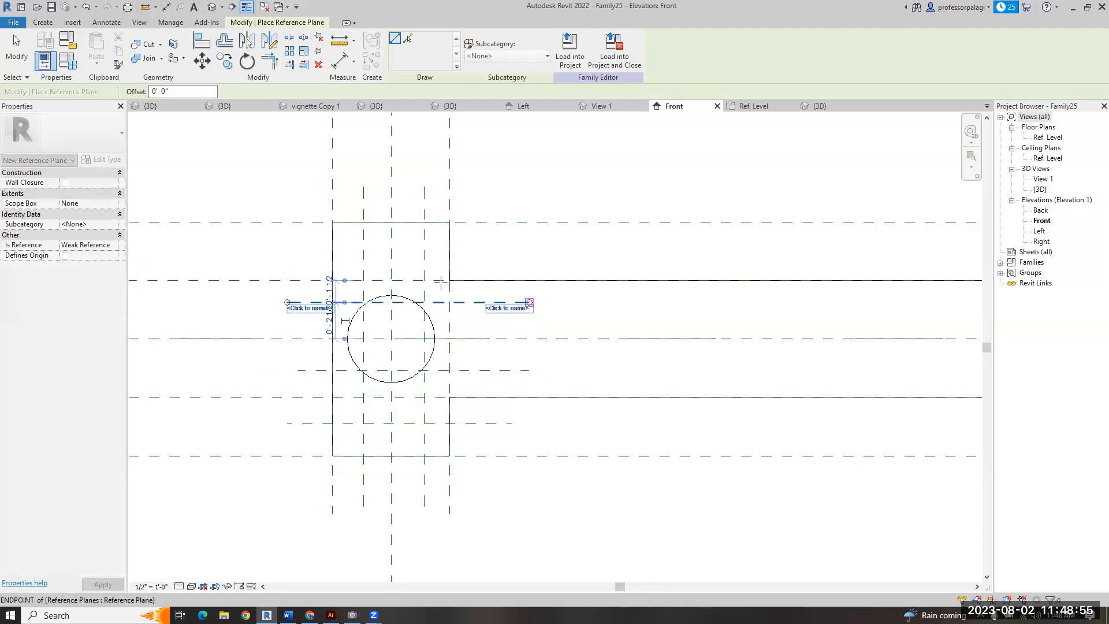
pyautogui.click(298, 251)
pyautogui.click(515, 263)
pyautogui.press('Escape')
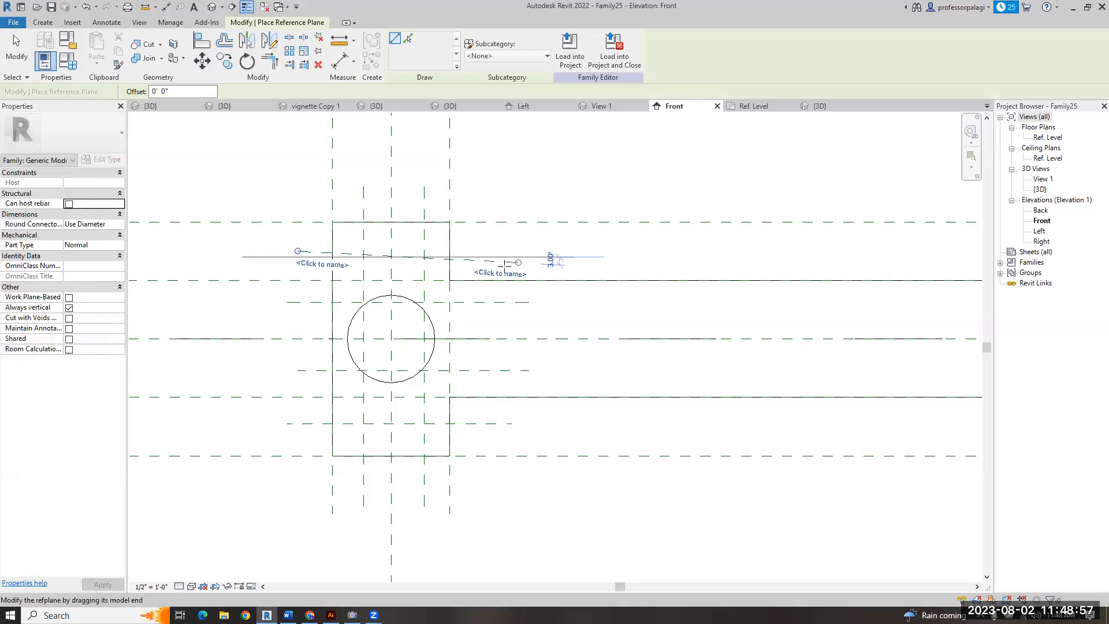
pyautogui.press('Escape')
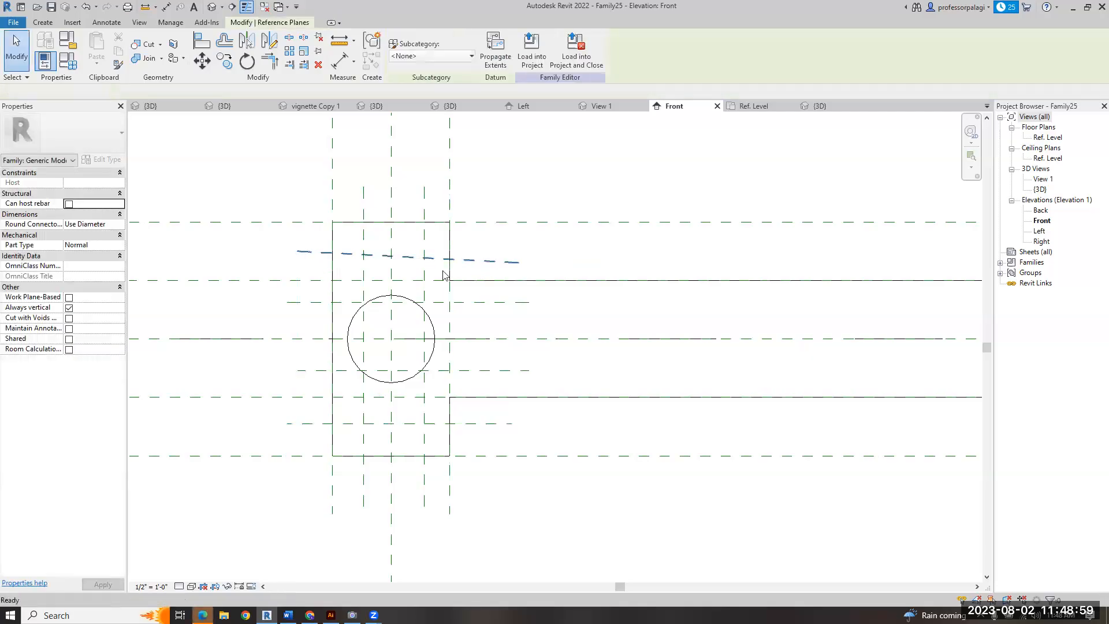
# - Draw a horizontal reference plane across the upper part of the end block and place it 2" from the planes above and below
pyautogui.scroll(2, 268, 256)
pyautogui.press('r')
pyautogui.press('p')
pyautogui.click(327, 249)
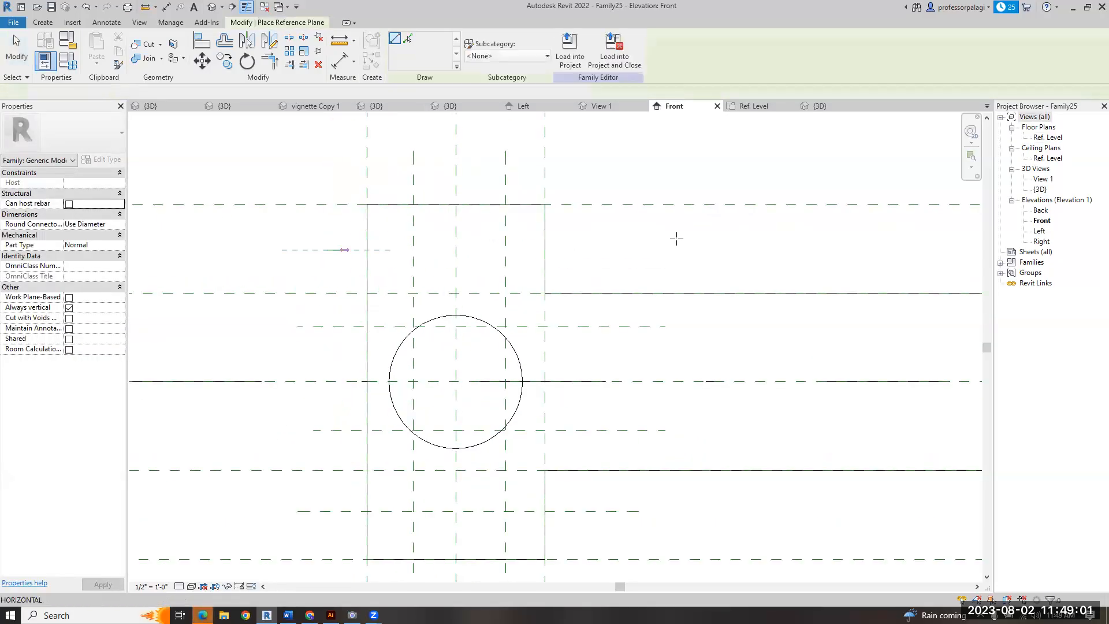
pyautogui.click(646, 250)
pyautogui.press('Escape')
pyautogui.press('Escape')
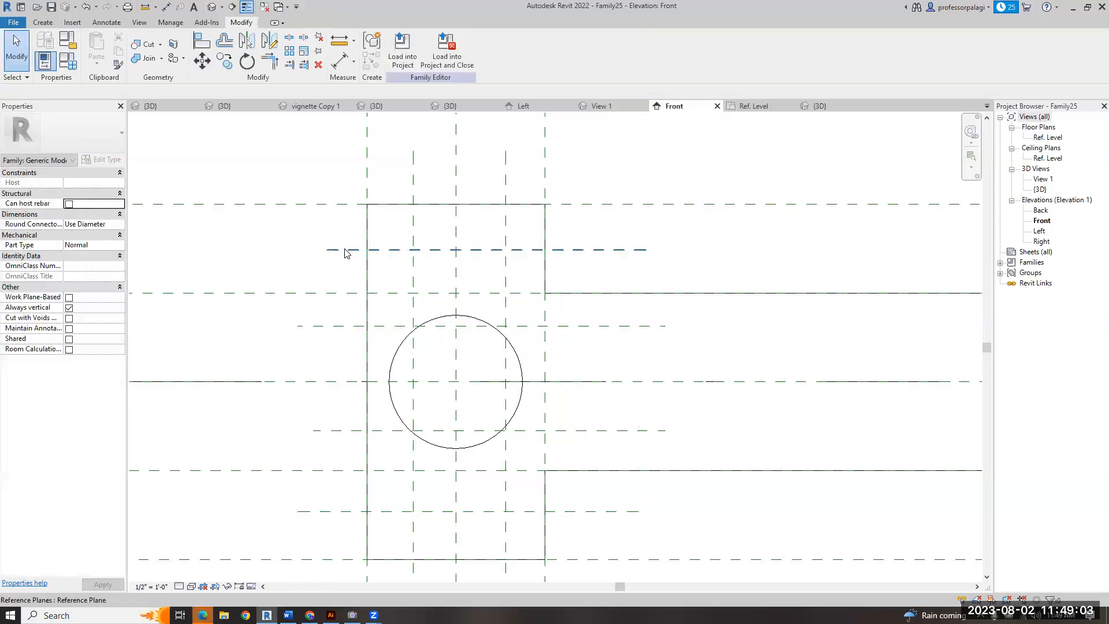
pyautogui.click(449, 249)
pyautogui.moveTo(447, 246)
pyautogui.mouseDown()
pyautogui.moveTo(445, 225)
pyautogui.moveTo(445, 249)
pyautogui.mouseUp()
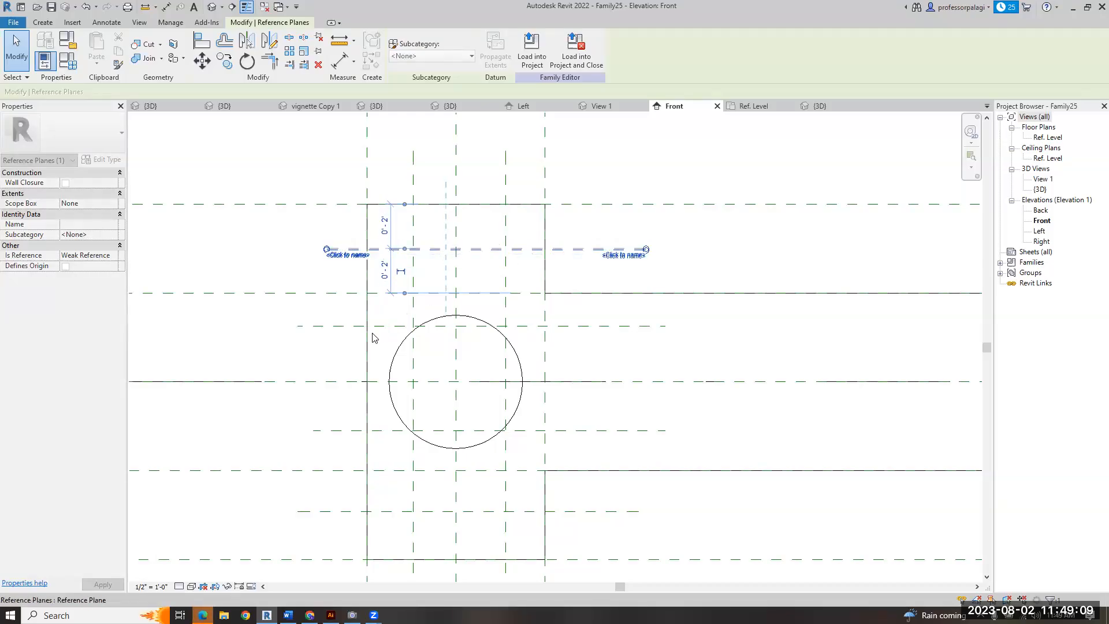
# - Set the new horizontal reference planes directly above and below Ref. Level to 2" spacing from their neighbouring planes
pyautogui.click(380, 327)
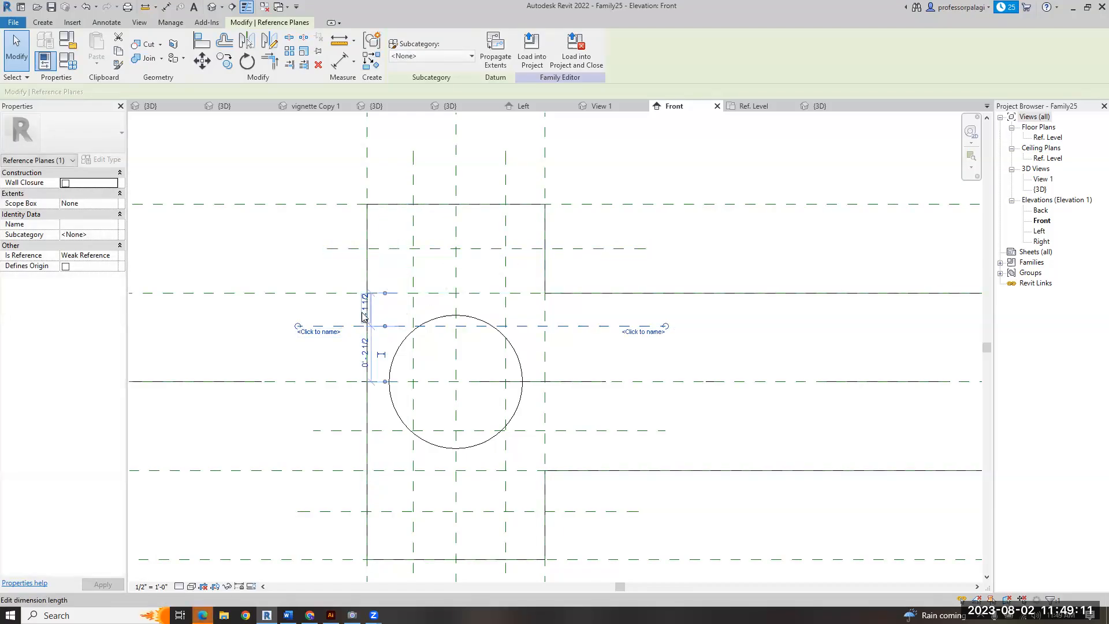
pyautogui.click(364, 315)
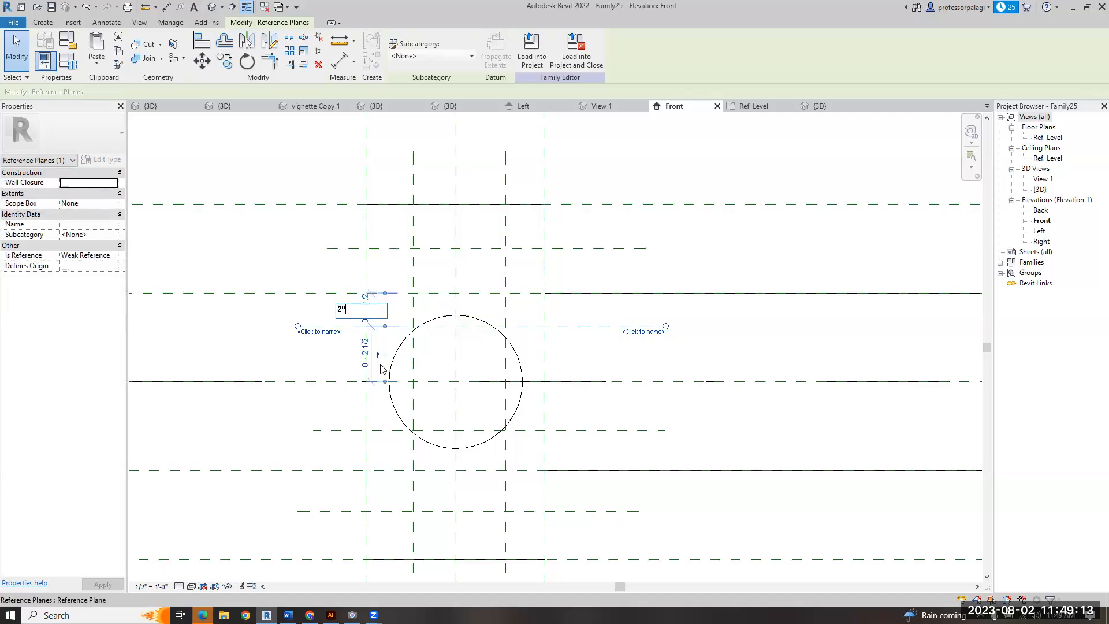
pyautogui.press('Return')
pyautogui.click(338, 431)
pyautogui.click(378, 405)
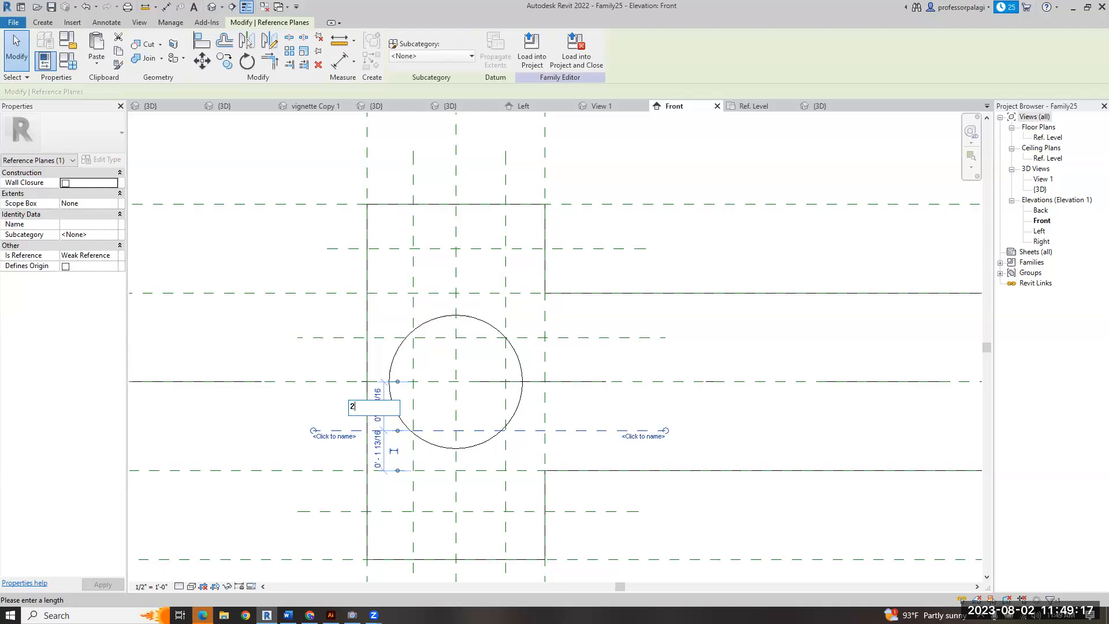
pyautogui.write('2')
pyautogui.press('Return')
# - Set the lowest new horizontal reference plane 2" below the I-shape's lower web edge plane
pyautogui.click(375, 511)
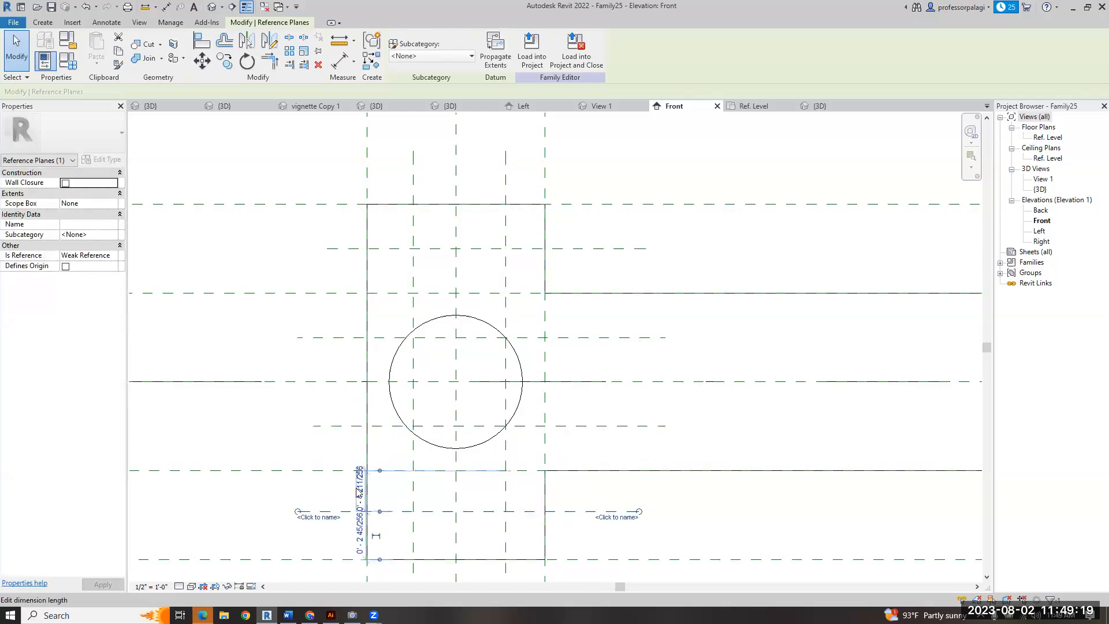
pyautogui.click(358, 491)
pyautogui.write('2')
pyautogui.press('Return')
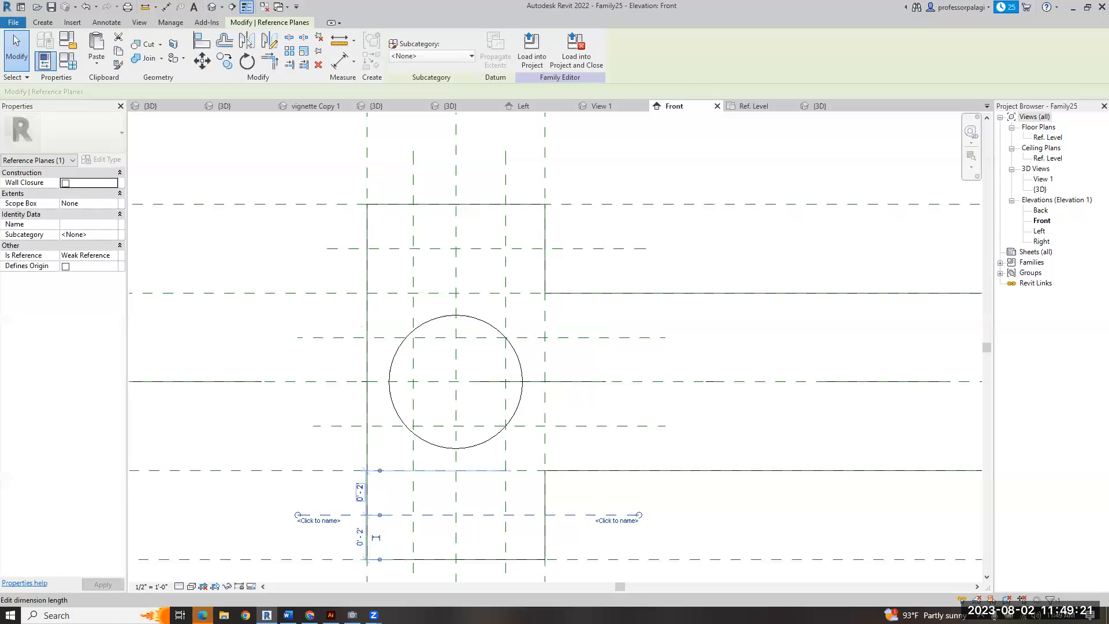
pyautogui.scroll(-2, 286, 403)
pyautogui.click(462, 497)
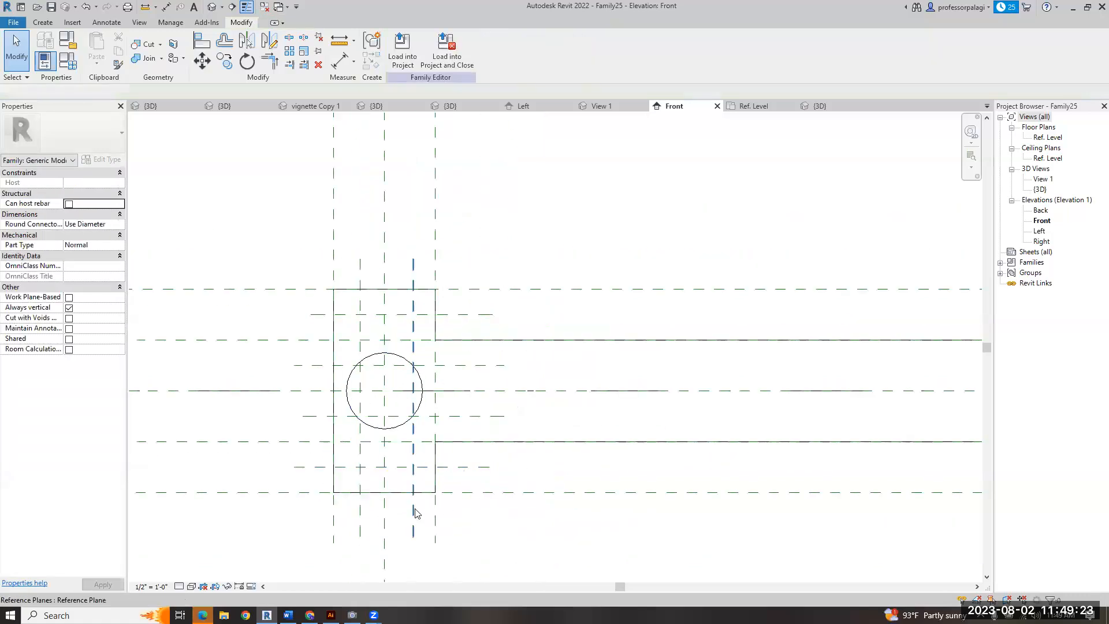
# - Start another extrusion and sketch a circle about 3/4" in radius at the upper-left intersection of the new reference planes
pyautogui.scroll(1, 384, 507)
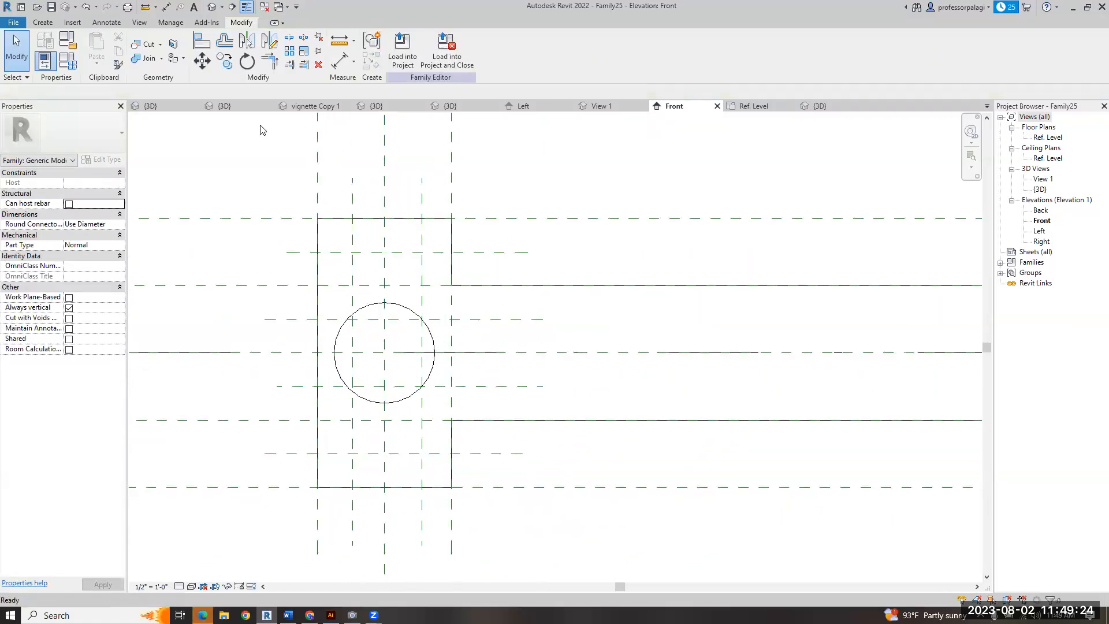
pyautogui.click(45, 23)
pyautogui.click(98, 47)
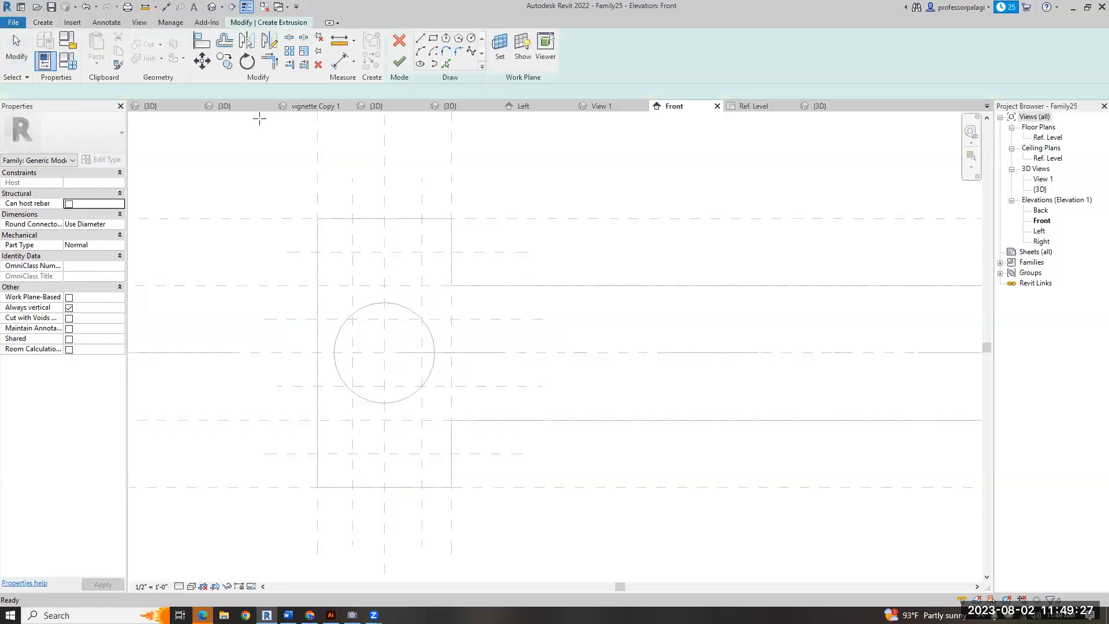
pyautogui.click(471, 38)
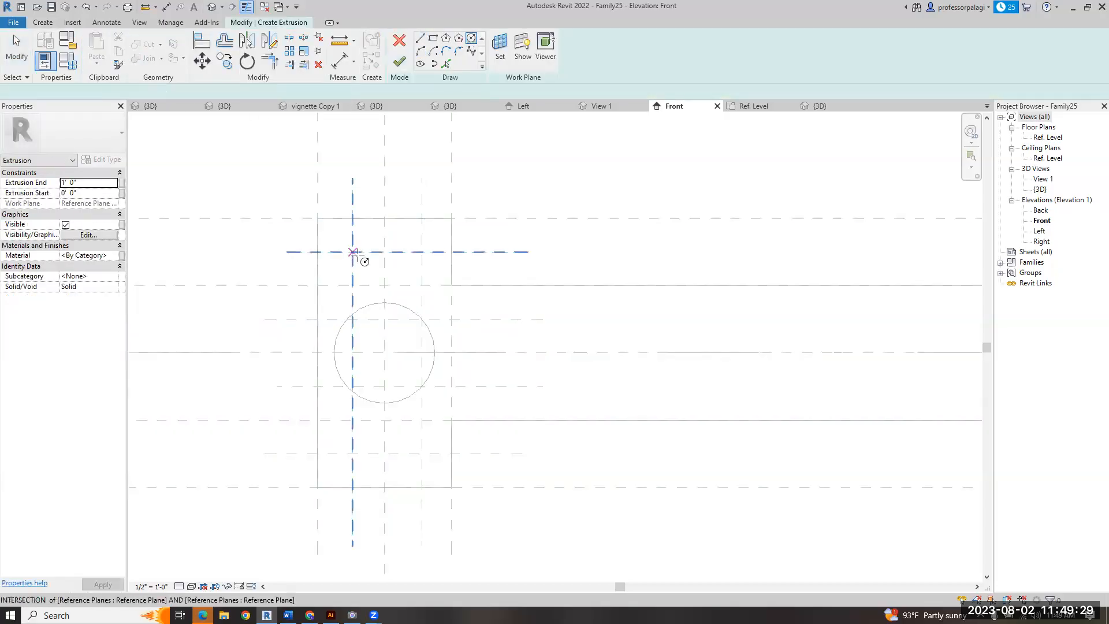
pyautogui.click(352, 251)
pyautogui.scroll(1, 339, 249)
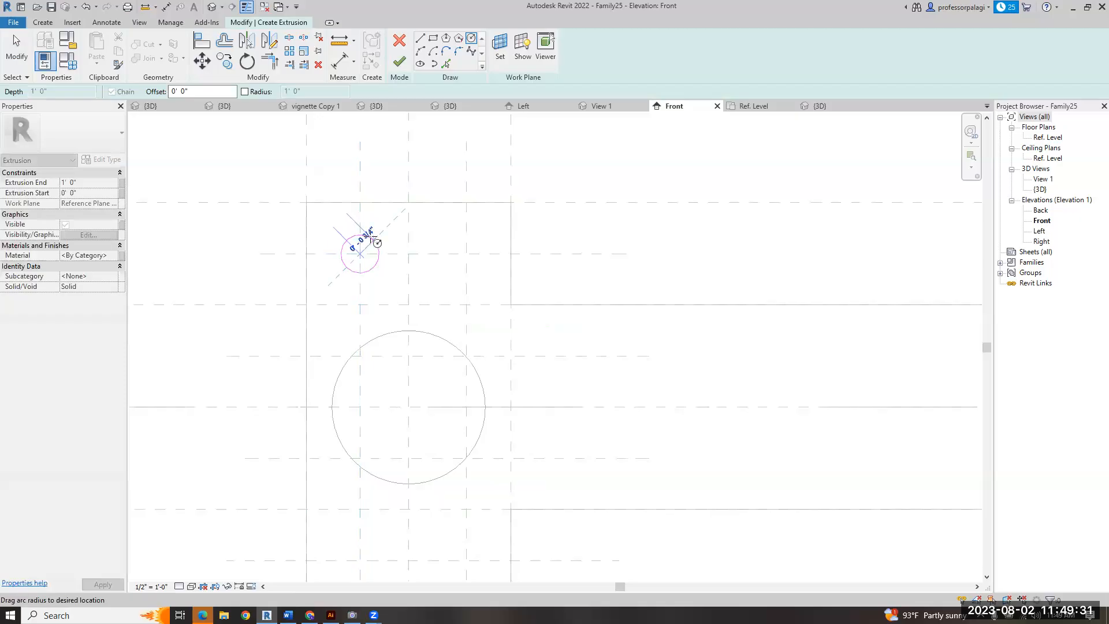
pyautogui.click(377, 242)
pyautogui.press('Escape')
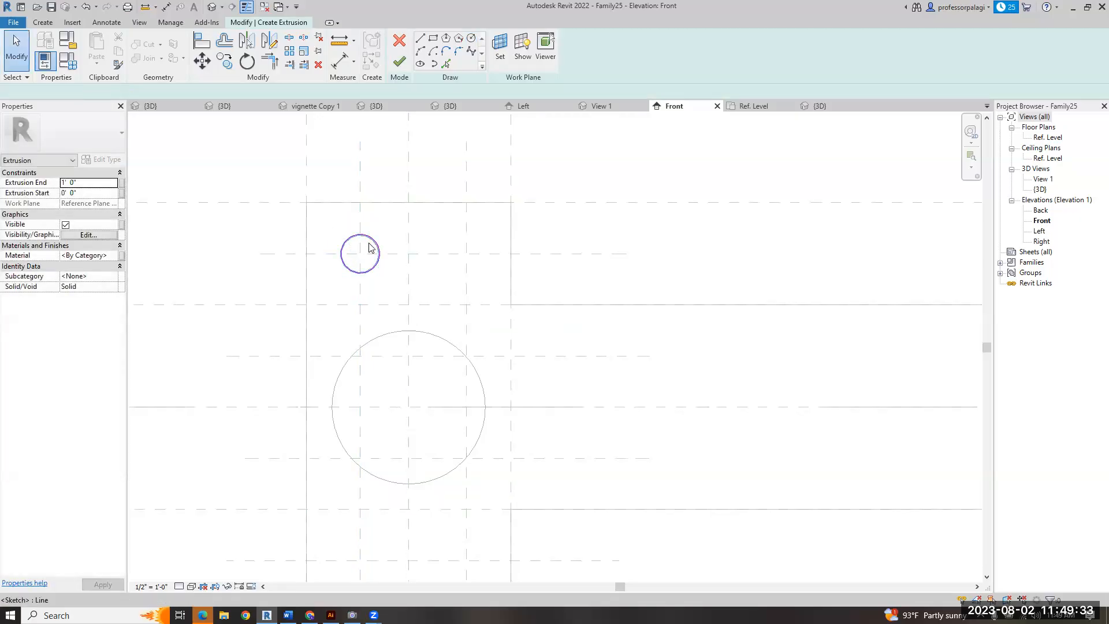
# - Copy the sketched circle to the upper-right plane intersection and to both intersections of the second row in the end block
pyautogui.click(373, 251)
pyautogui.press('c')
pyautogui.press('o')
pyautogui.click(360, 253)
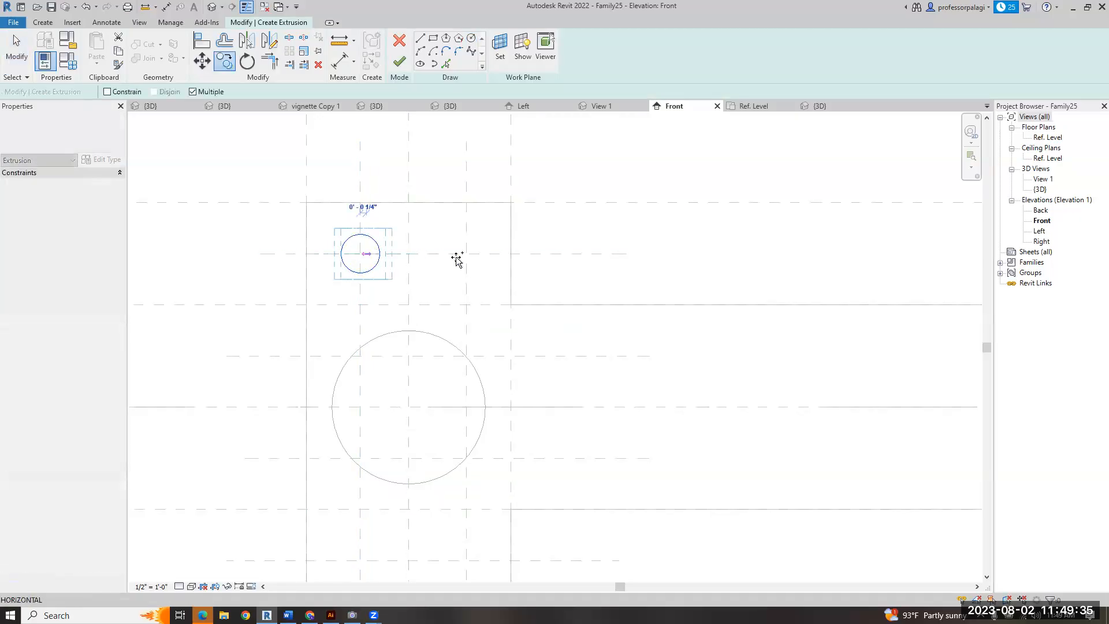
pyautogui.click(466, 253)
pyautogui.click(466, 355)
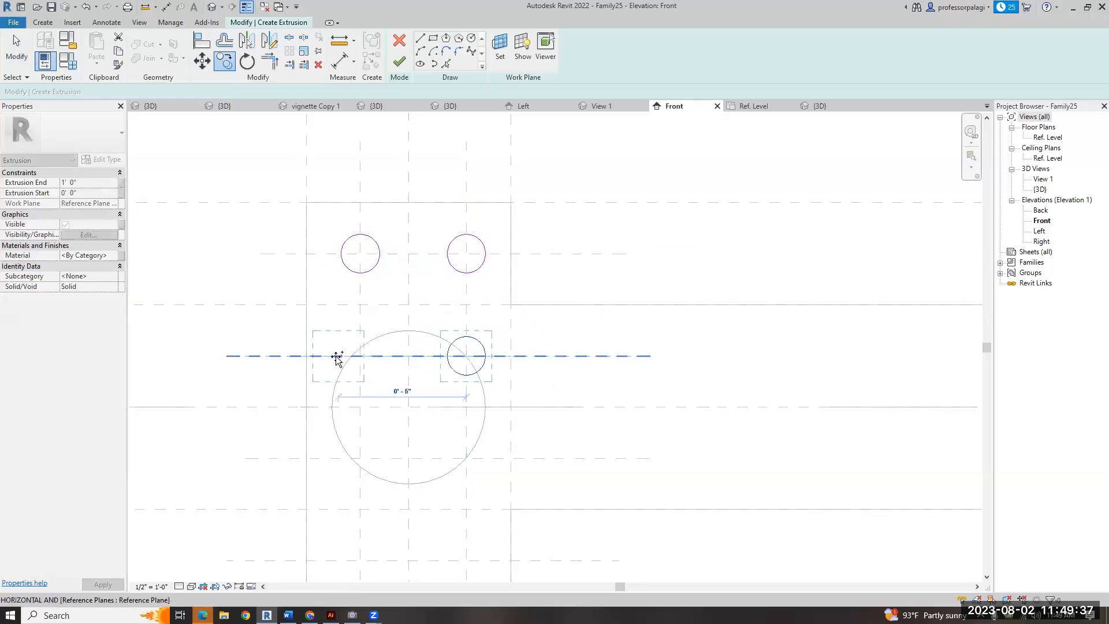
pyautogui.click(361, 355)
# - Place further circle copies at both intersections of the third and fourth rows of the end block
pyautogui.scroll(-5, 354, 283)
pyautogui.scroll(4, 399, 413)
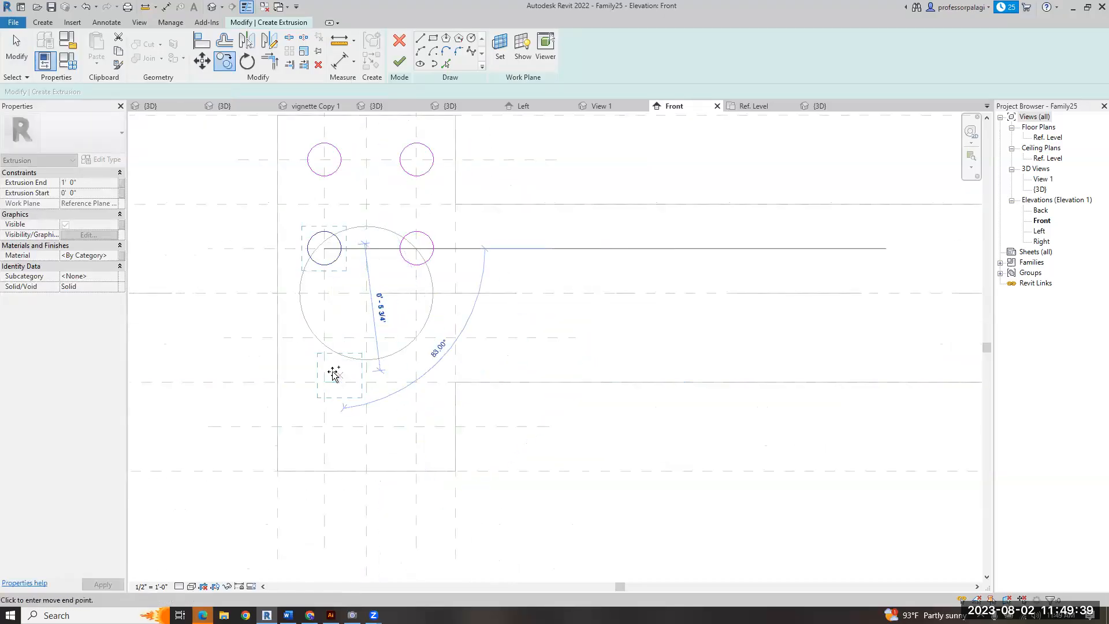
pyautogui.click(322, 341)
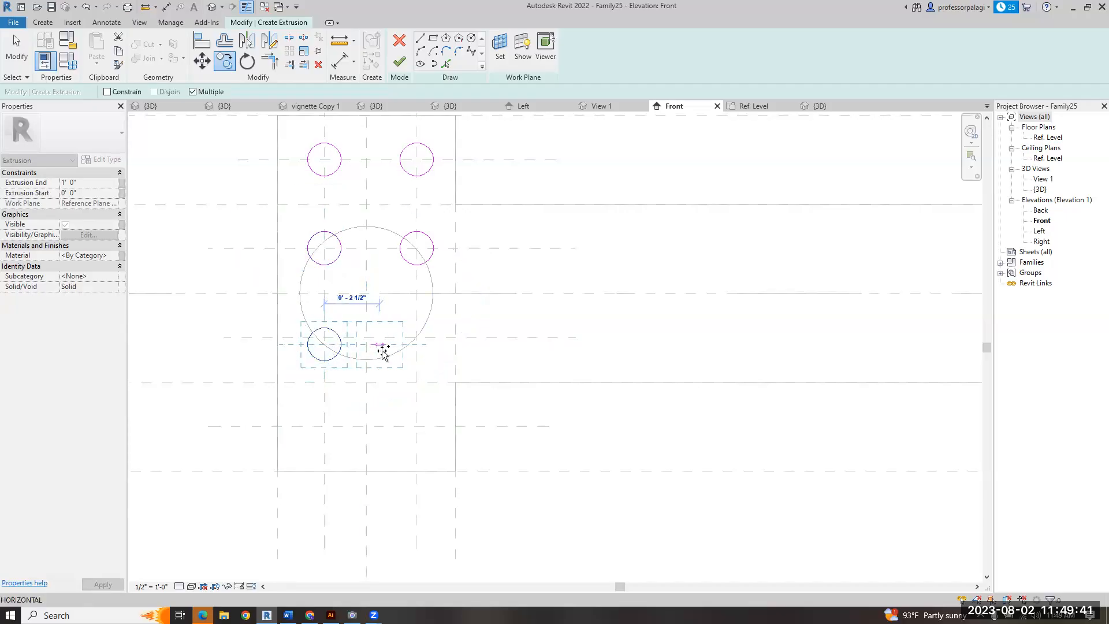
pyautogui.click(416, 337)
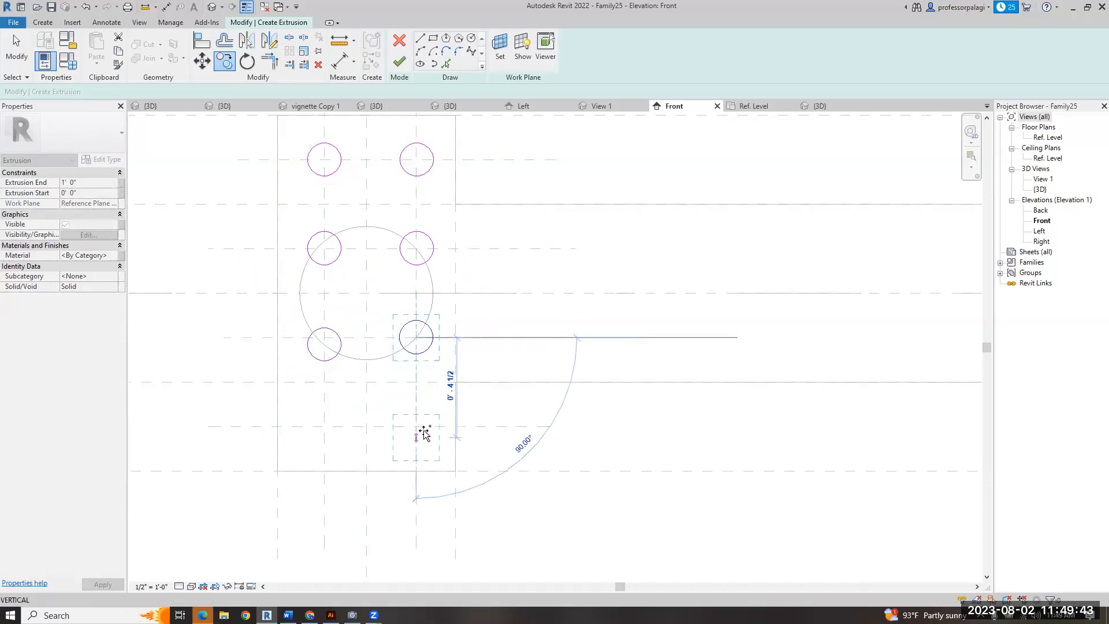
pyautogui.click(416, 427)
pyautogui.click(319, 427)
pyautogui.scroll(-3, 358, 426)
pyautogui.press('Escape')
# - Copy all eight circles from the end block's lower-right corner to the opposite block's matching corner and finish the extrusion
pyautogui.moveTo(453, 446); pyautogui.dragTo(453, 445)
pyautogui.press('c')
pyautogui.press('o')
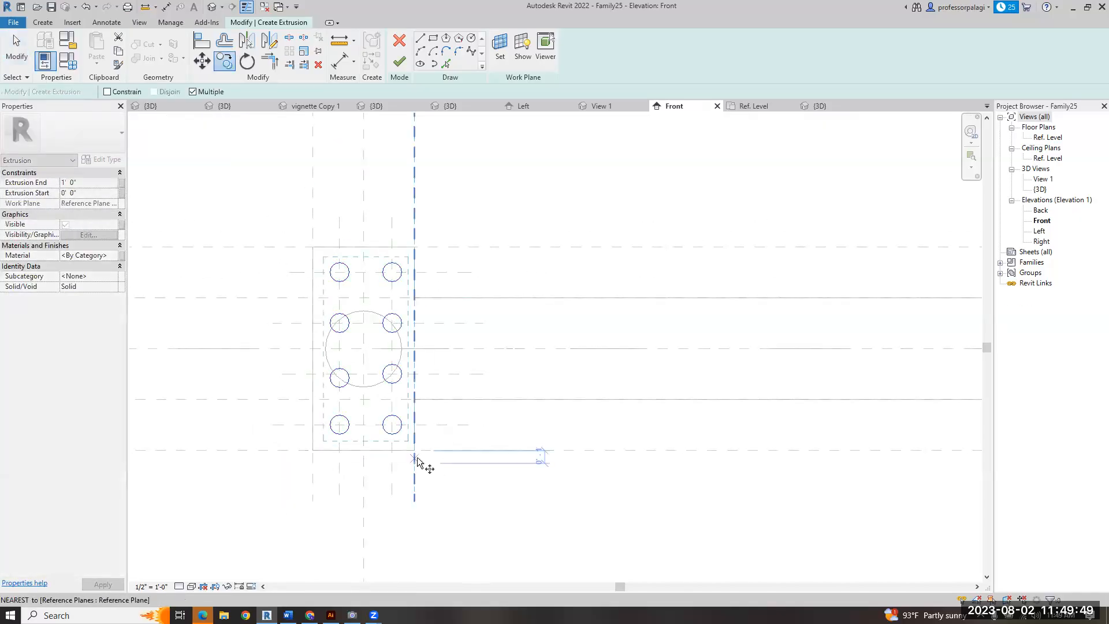
pyautogui.click(451, 448)
pyautogui.scroll(-3, 314, 445)
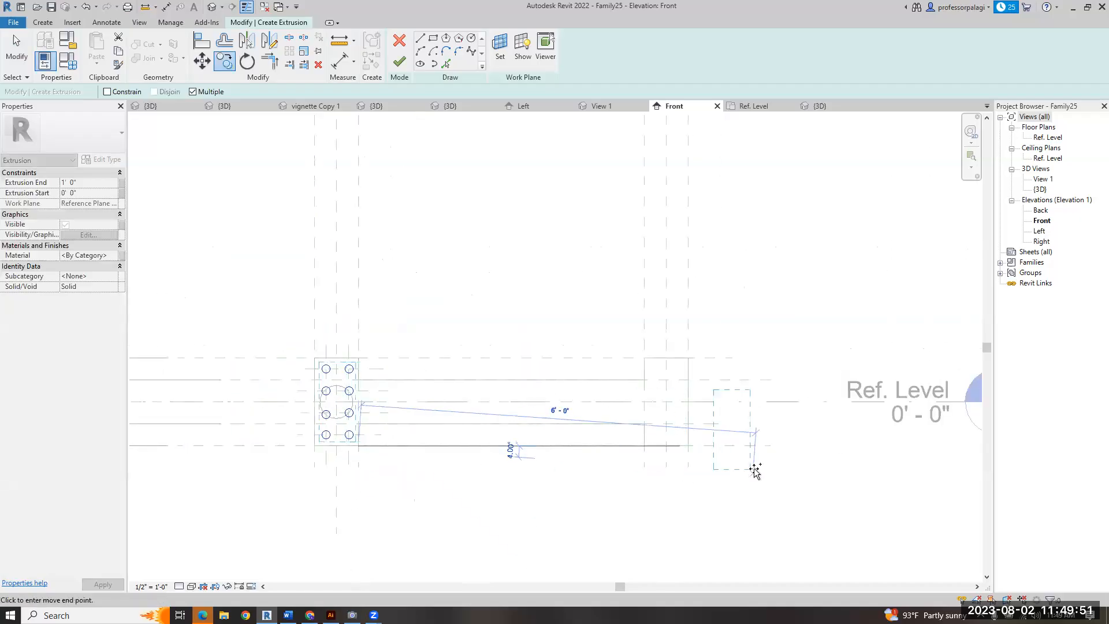
pyautogui.click(688, 445)
pyautogui.click(399, 62)
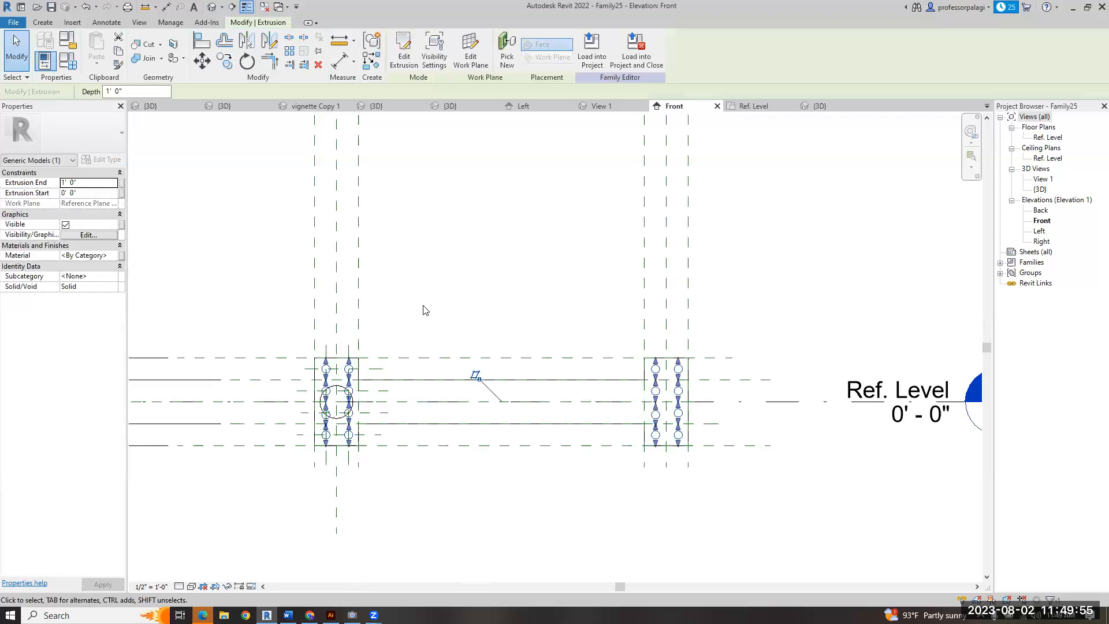
# - In the Ref. Level plan, draw a horizontal reference plane across the pins, below the front I-shape's outer edge
pyautogui.hotkey('ctrl', 'Tab')
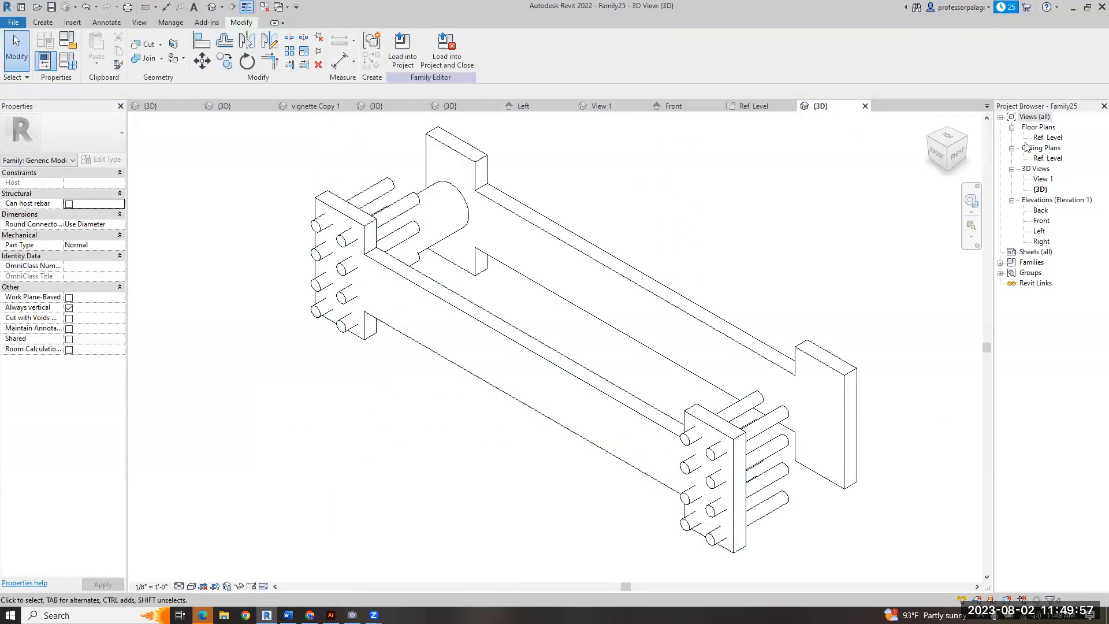
pyautogui.doubleClick(1045, 137)
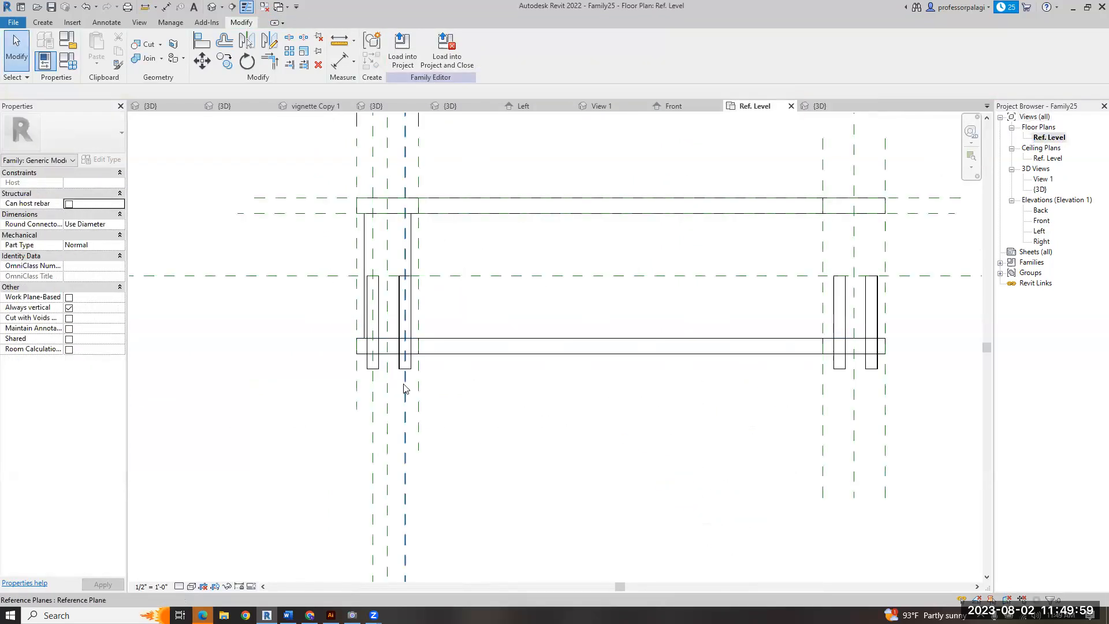
pyautogui.click(349, 369)
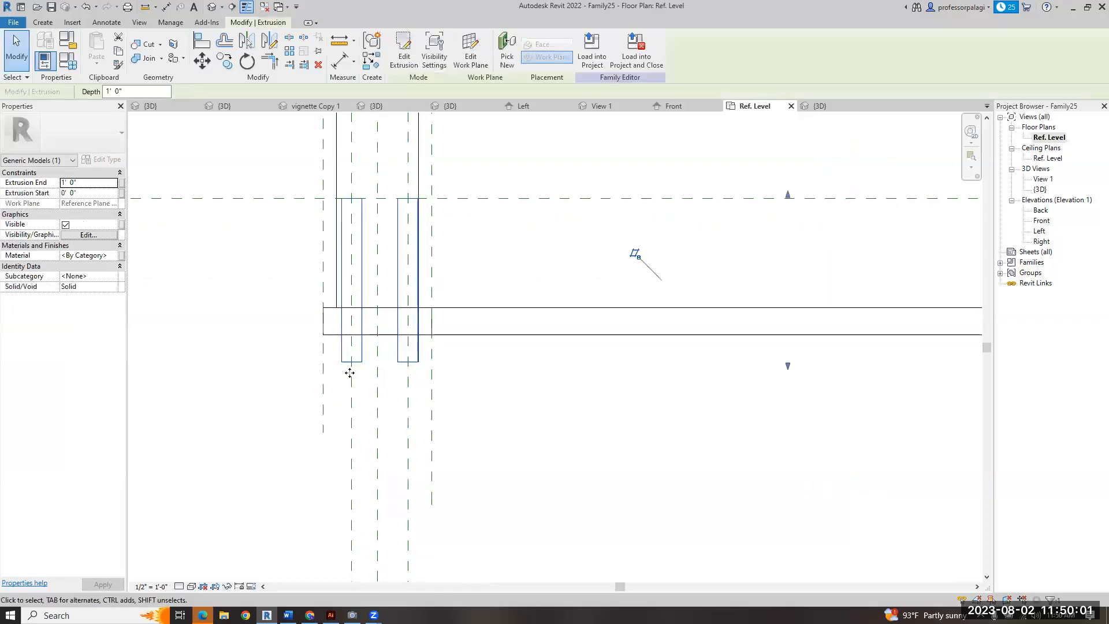
pyautogui.press('r')
pyautogui.press('p')
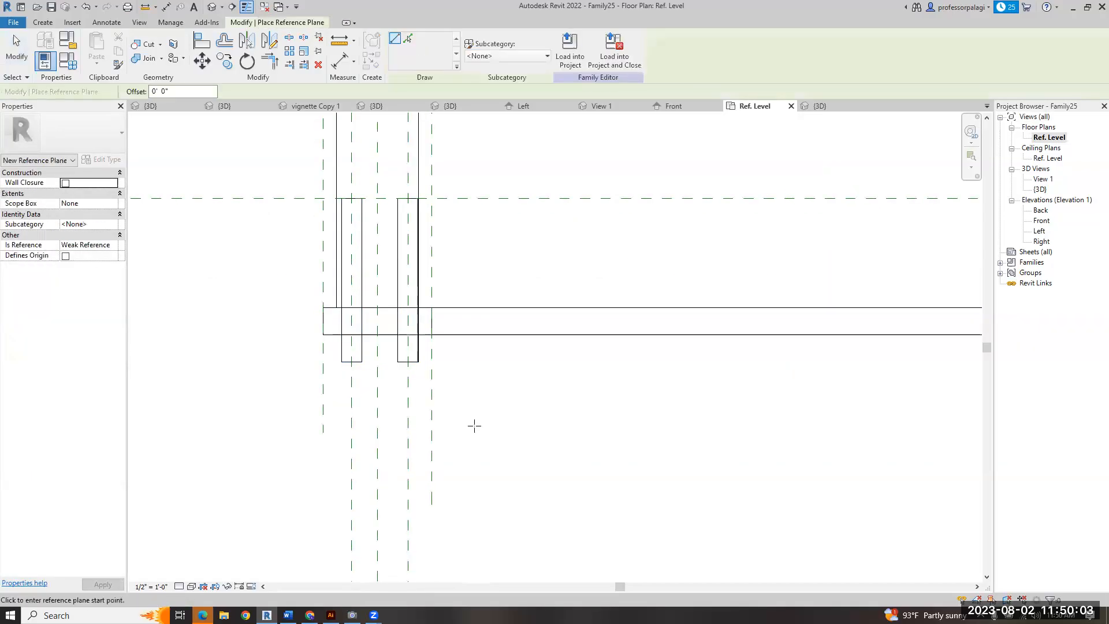
pyautogui.click(484, 432)
pyautogui.click(252, 432)
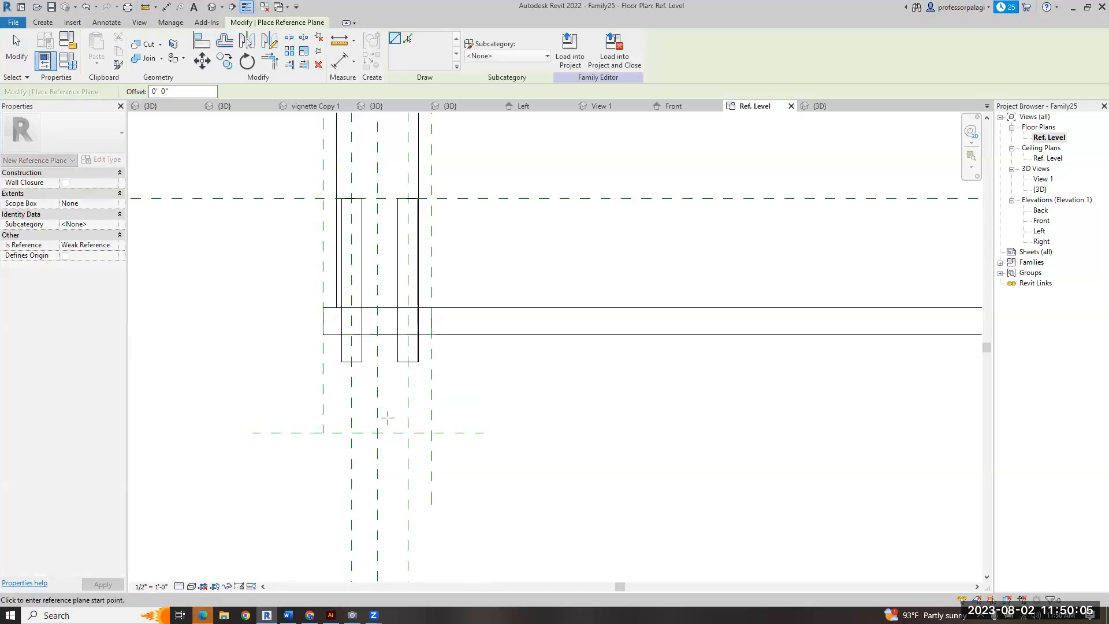
pyautogui.press('Escape')
pyautogui.press('Escape')
# - Set the new reference plane 9" from the front I-shape's outer edge
pyautogui.click(404, 433)
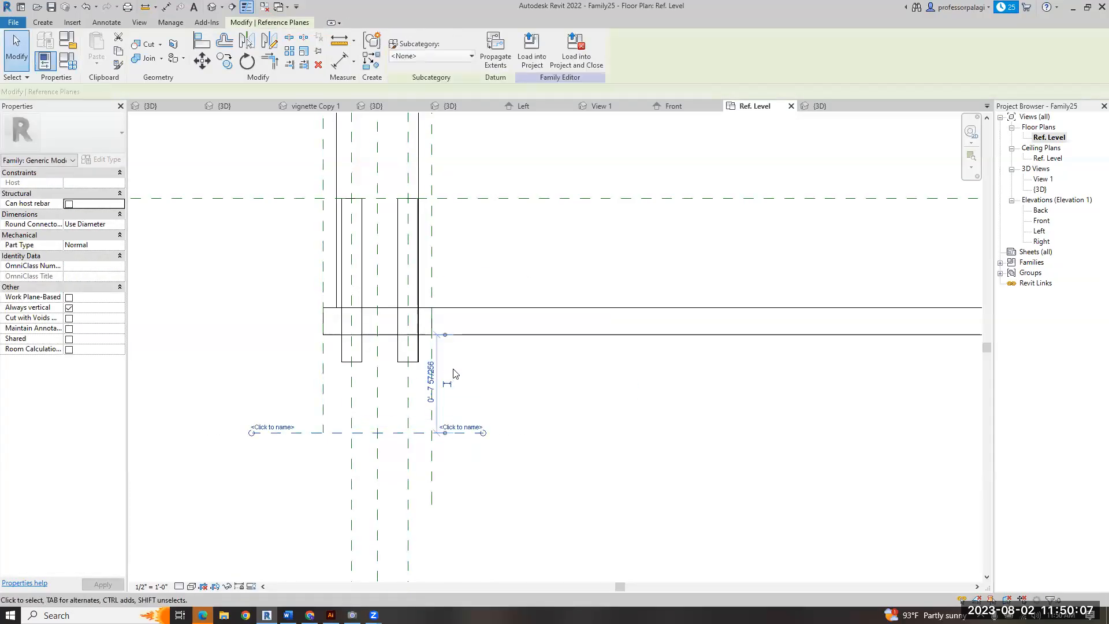
pyautogui.click(430, 381)
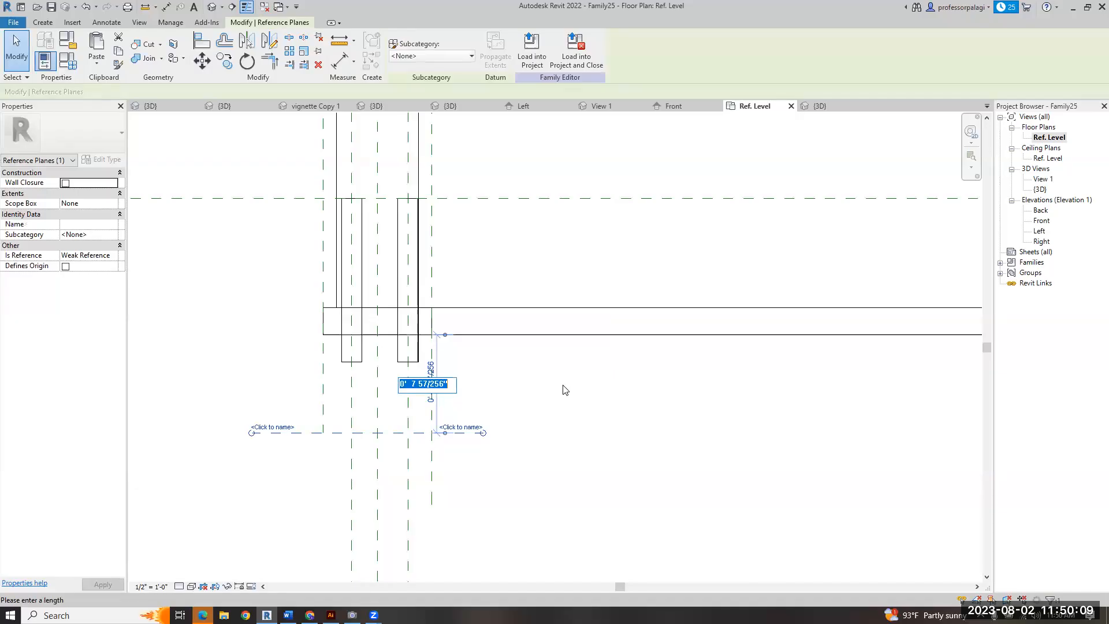
pyautogui.write('9"')
pyautogui.press('Return')
pyautogui.click(549, 408)
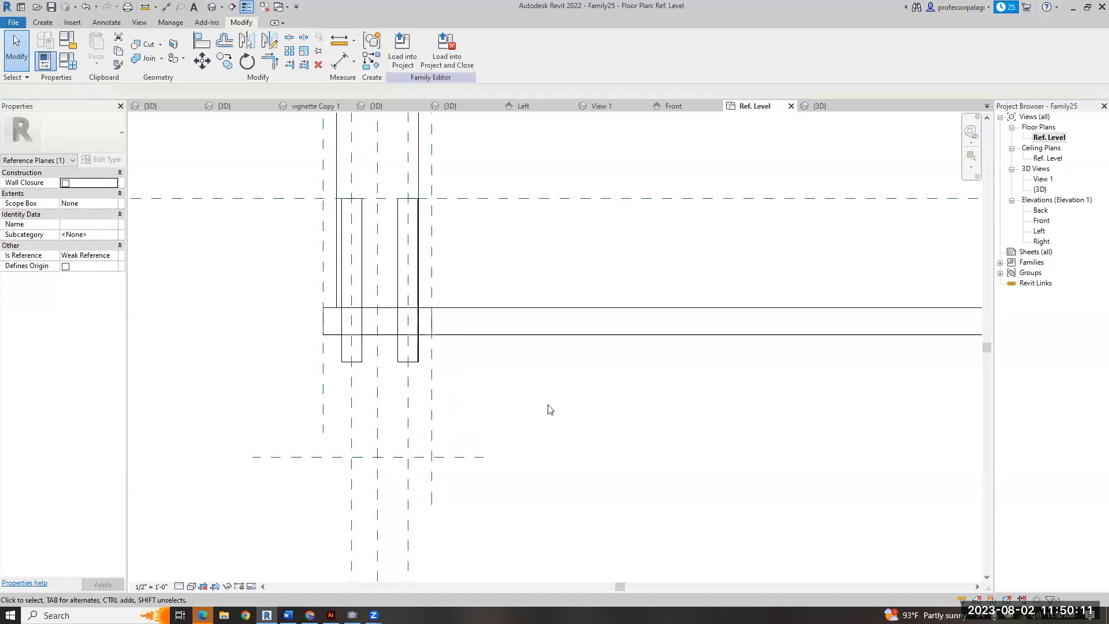
# - Align the pins' outer ends to the new reference plane and their inner ends to the front I-shape's outer face
pyautogui.press('a')
pyautogui.press('l')
pyautogui.click(454, 457)
pyautogui.click(407, 361)
pyautogui.click(473, 335)
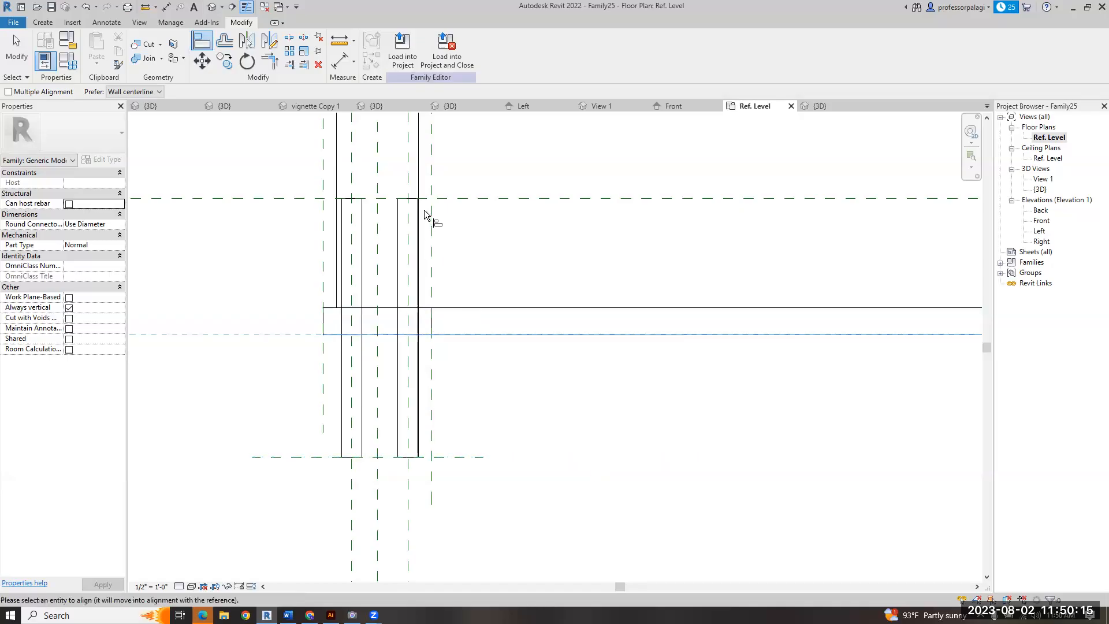
pyautogui.click(407, 198)
pyautogui.press('Escape')
pyautogui.press('Escape')
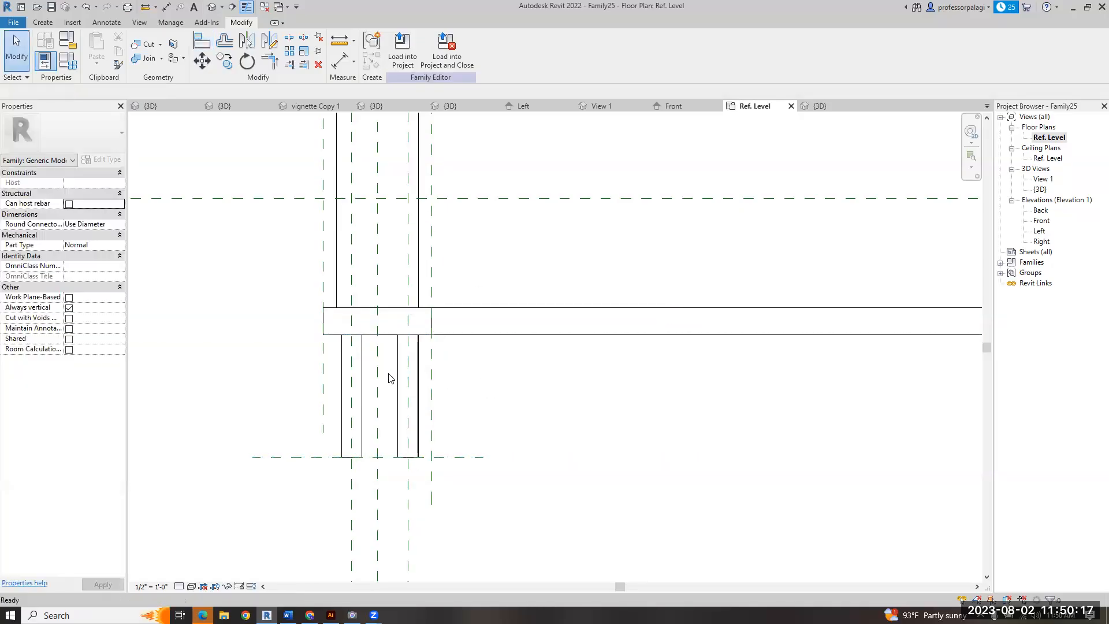
# - Mirror the pin extrusion about the horizontal centre reference plane onto the rear I-shape and check the model in 3D
pyautogui.scroll(-3, 377, 374)
pyautogui.click(673, 386)
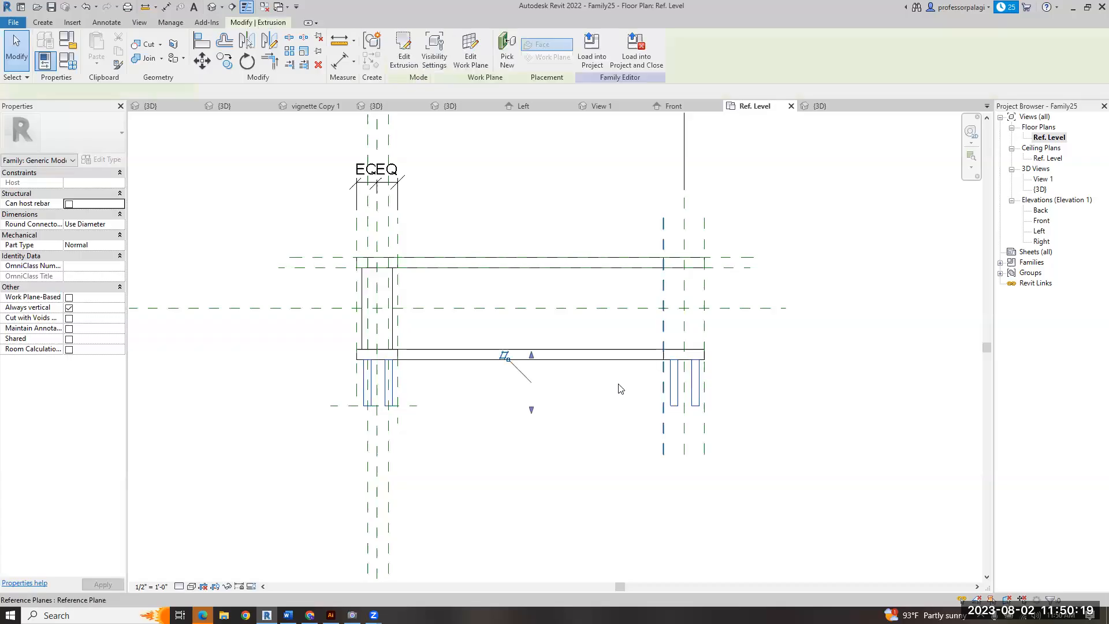
pyautogui.press('m')
pyautogui.press('m')
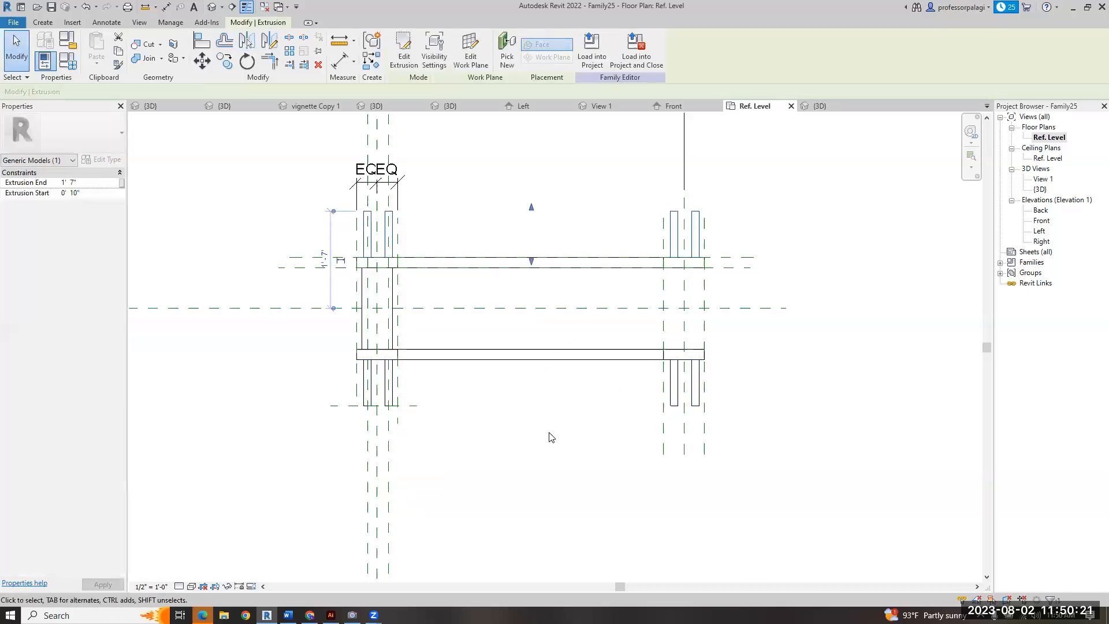
pyautogui.press('Escape')
pyautogui.hotkey('ctrl', 'Tab')
pyautogui.scroll(-2, 426, 355)
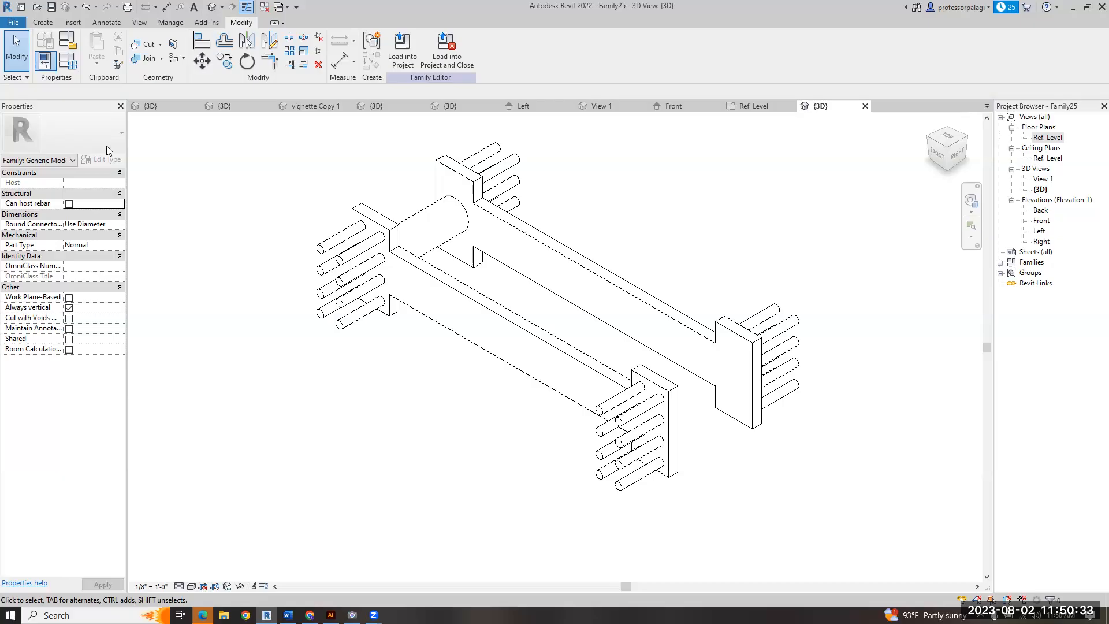
# - Save the family in the Piano Kimble folder as "PMD GM Kimble ridged bracket"
pyautogui.hotkey('alt', 'f')
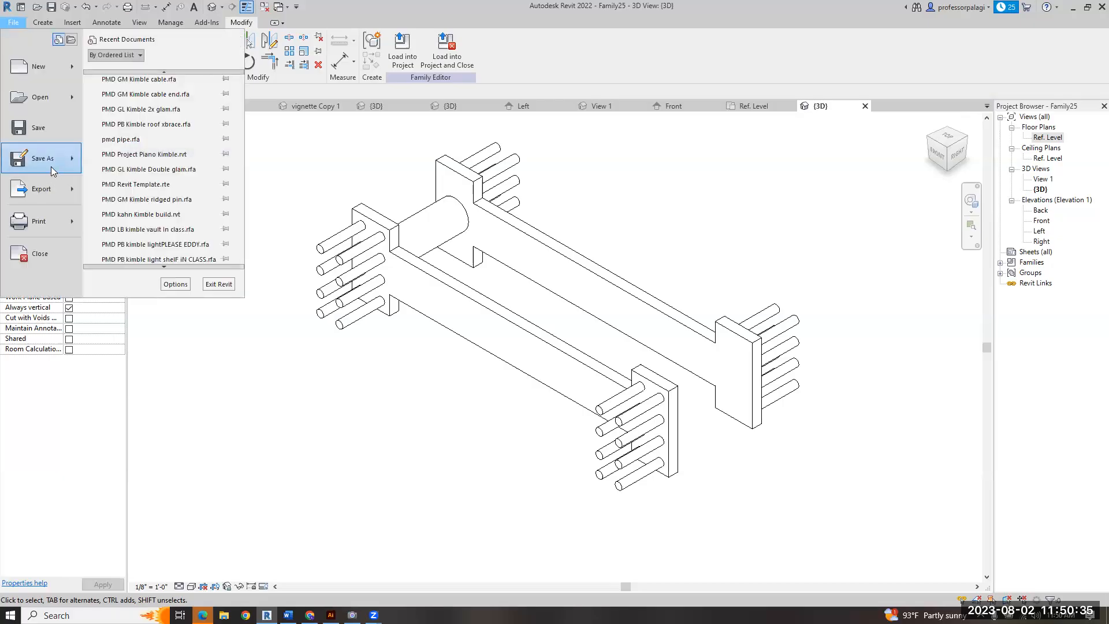
pyautogui.moveTo(51, 167)
pyautogui.click(127, 150)
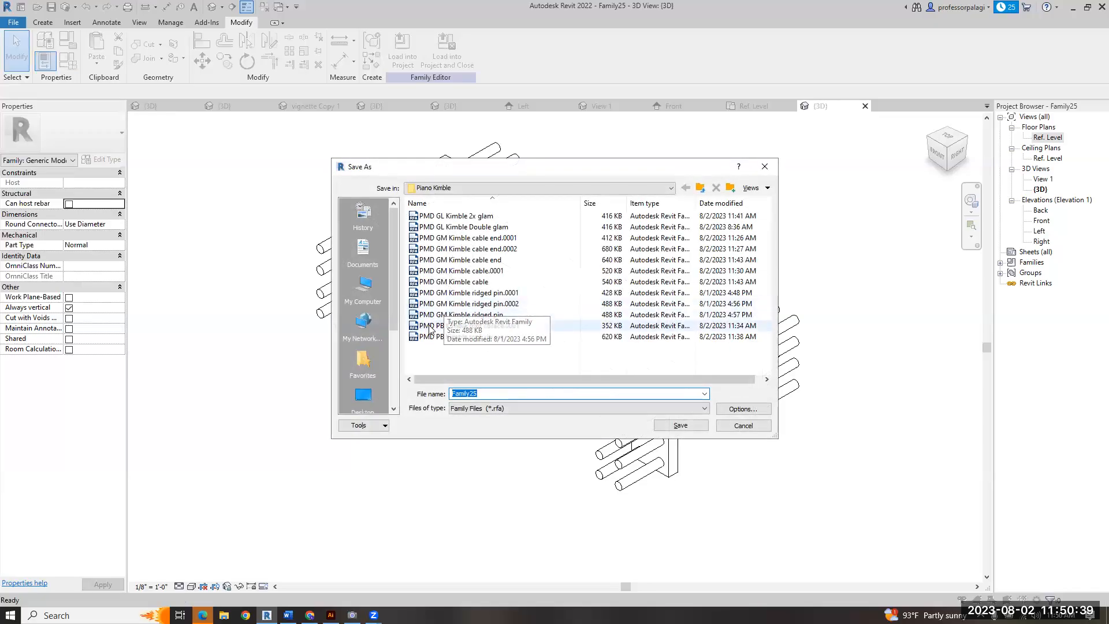
pyautogui.click(461, 316)
pyautogui.doubleClick(519, 393)
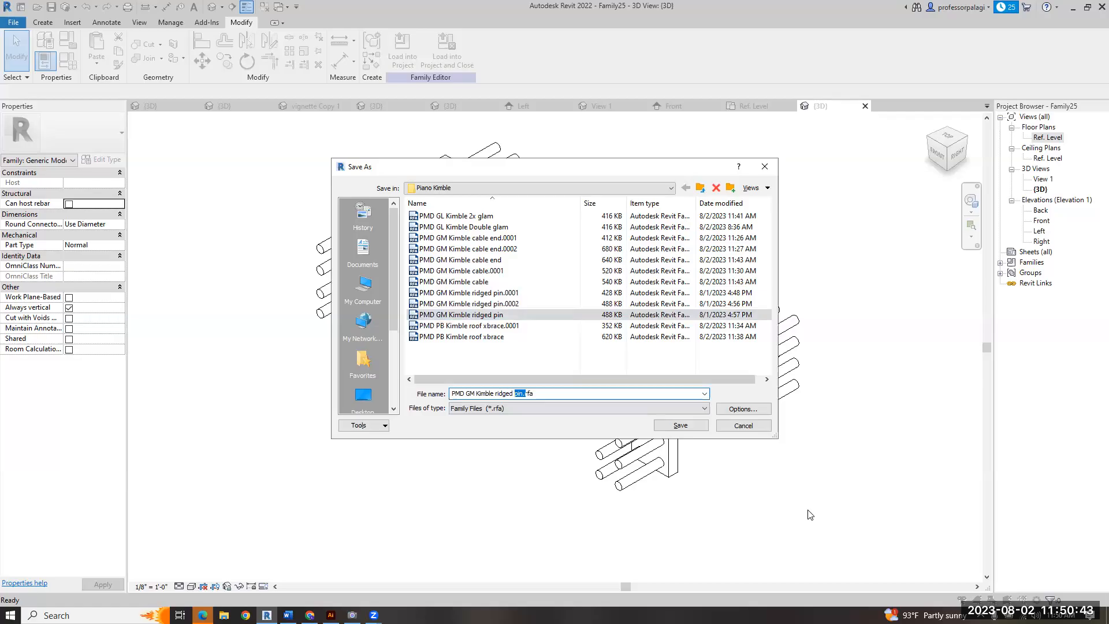
pyautogui.press('BackSpace')
pyautogui.write('b')
pyautogui.press('Return')
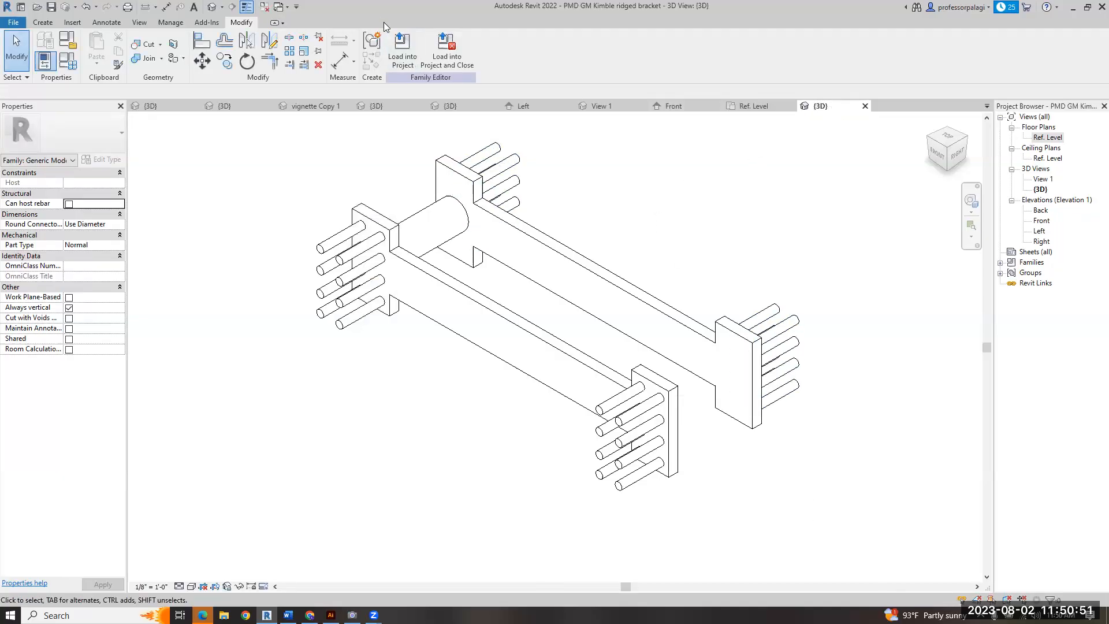
# - Load the bracket family into PMD PB Kimble roof xbrace.rfa only, leaving Family14 out
pyautogui.click(402, 49)
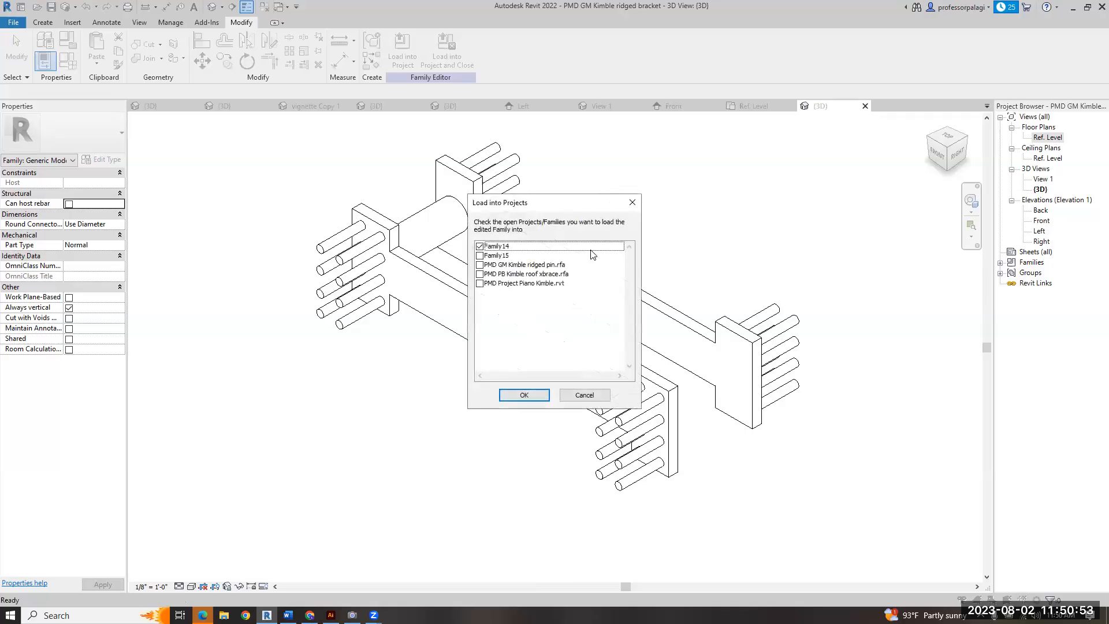
pyautogui.click(513, 275)
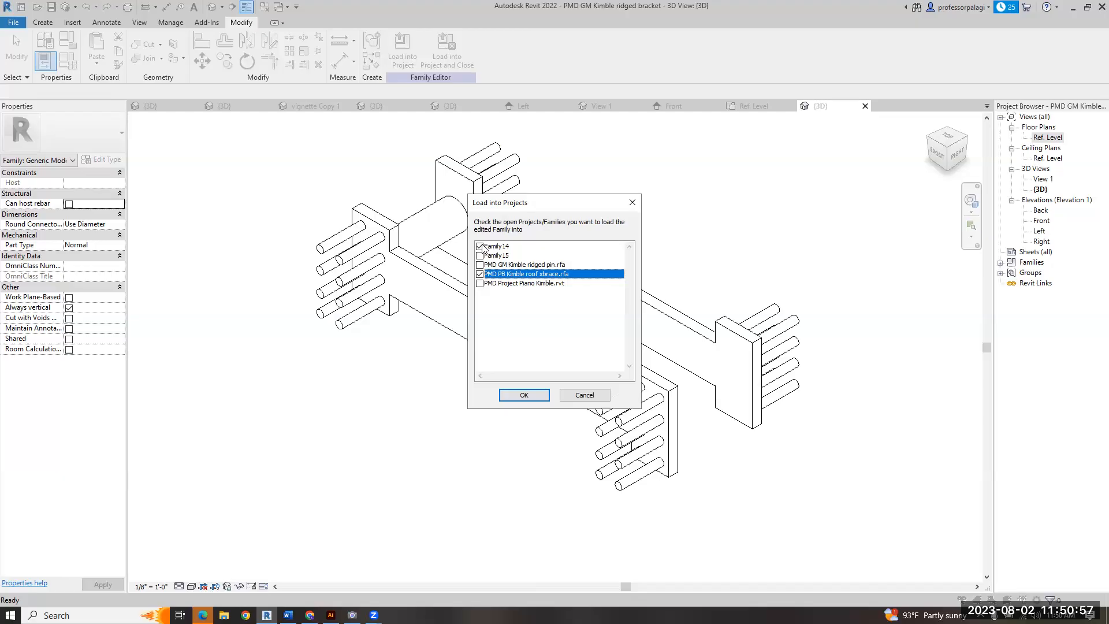
pyautogui.click(481, 246)
pyautogui.click(522, 393)
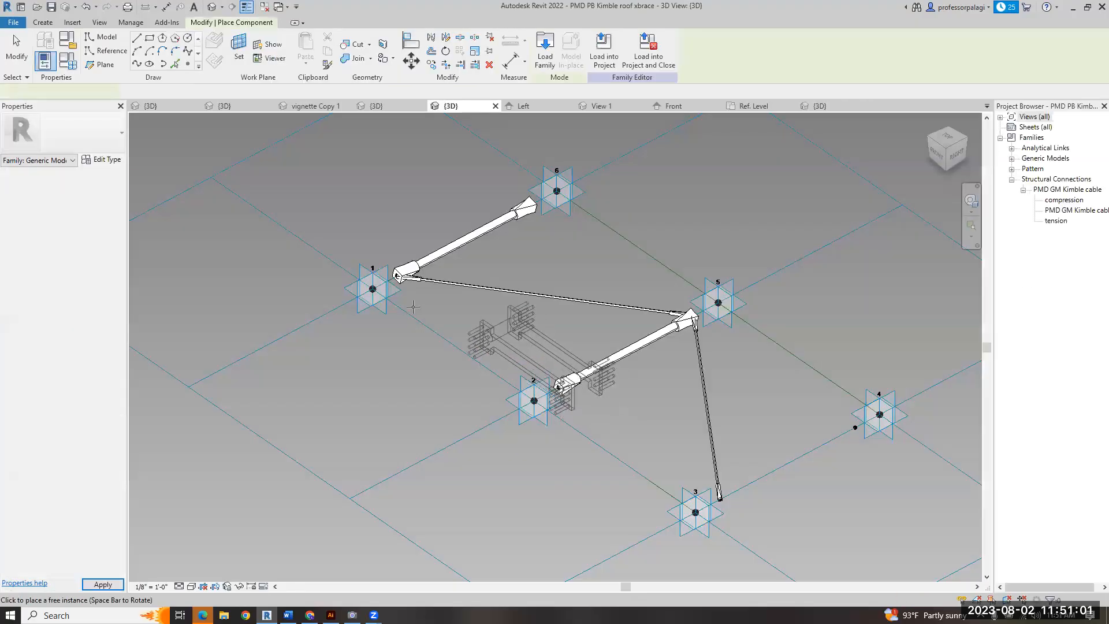
# - Place one ridged bracket instance at adaptive point 1 and another at adaptive point 2 of the roof xbrace
pyautogui.click(371, 287)
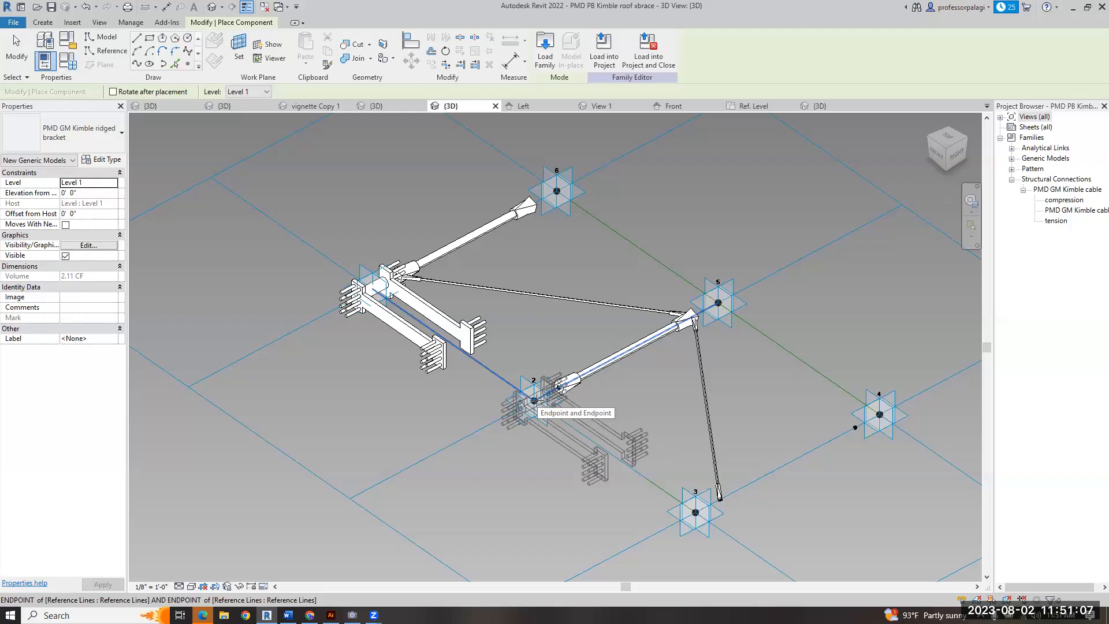
pyautogui.scroll(4, 534, 400)
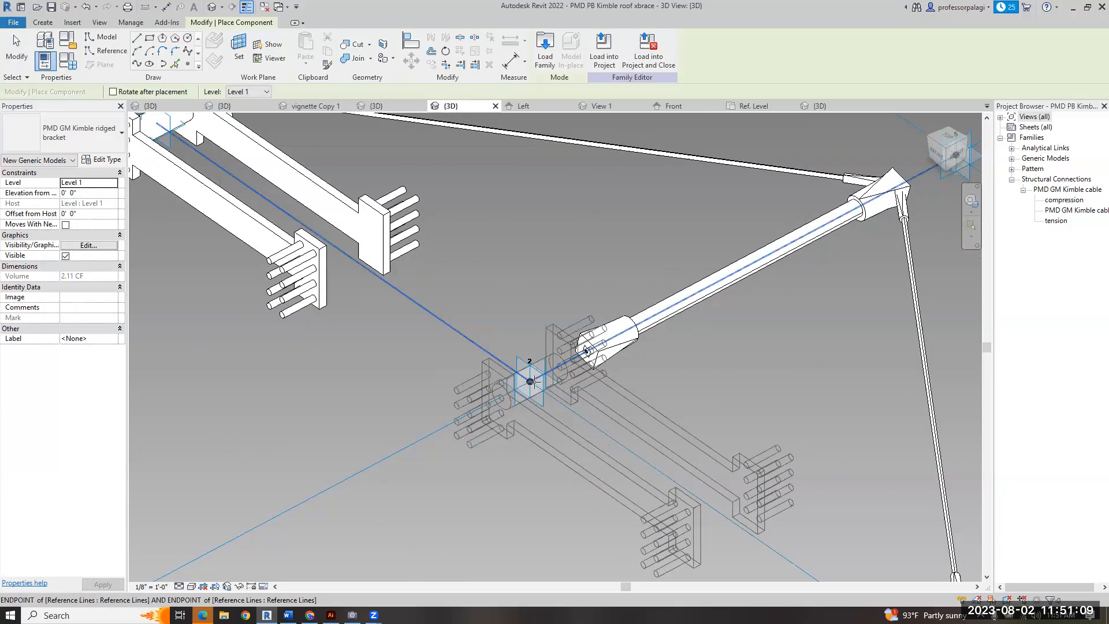
pyautogui.click(530, 381)
pyautogui.scroll(-5, 548, 347)
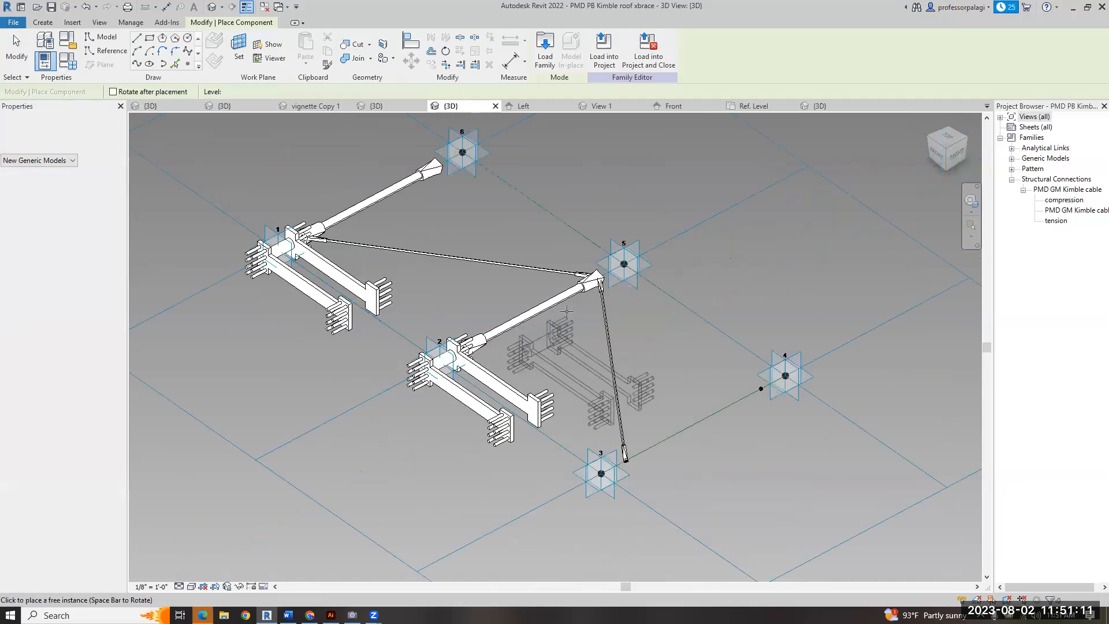
pyautogui.scroll(-2, 537, 320)
pyautogui.press('Escape')
pyautogui.press('Escape')
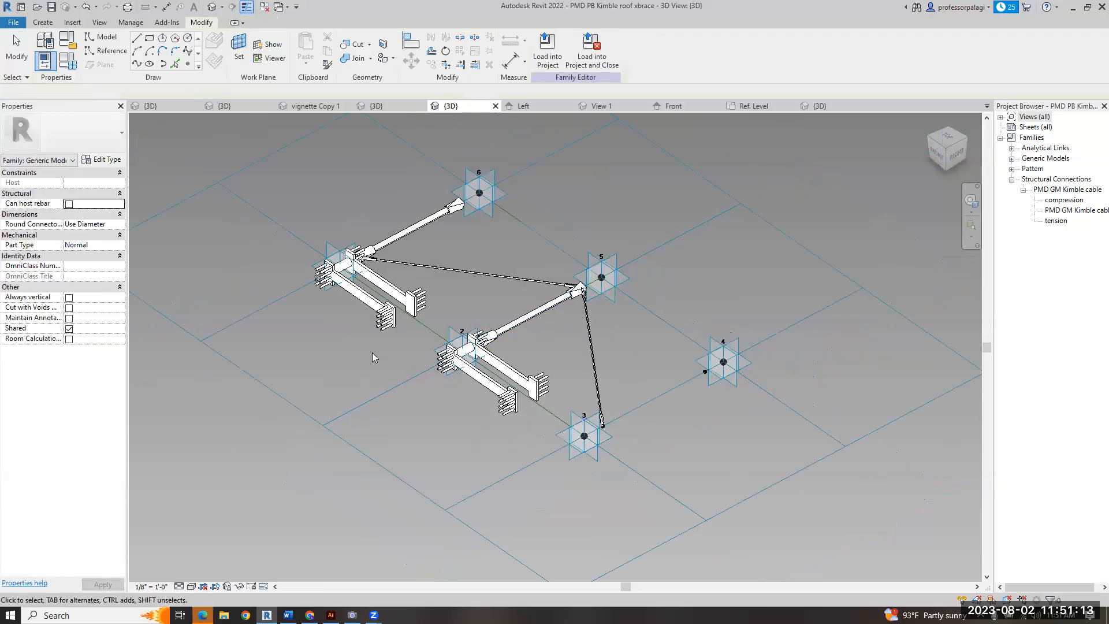
# - Load the updated roof xbrace family into Family14
pyautogui.scroll(-2, 379, 420)
pyautogui.keyDown('shift'); pyautogui.moveTo(491, 424); pyautogui.dragTo(625, 442, button='middle'); pyautogui.keyUp('shift')
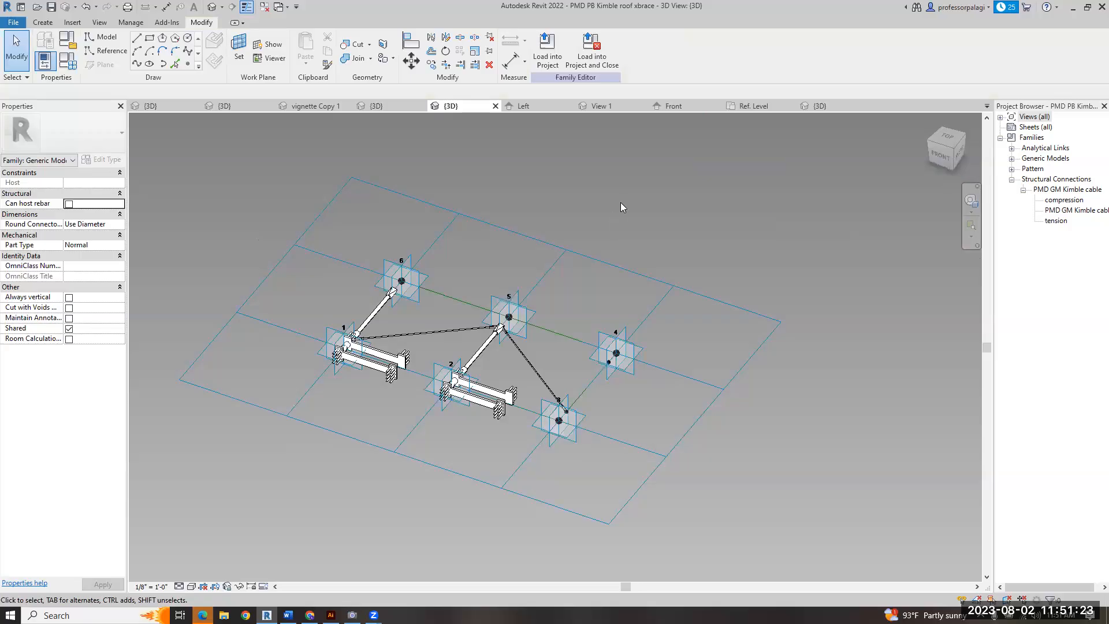
pyautogui.click(547, 49)
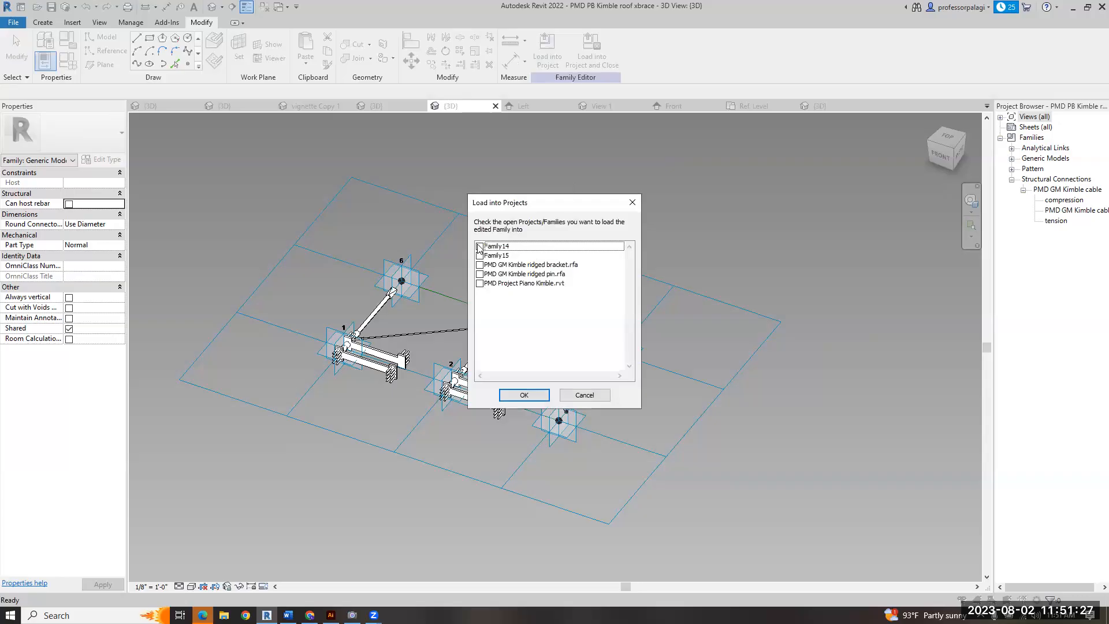
pyautogui.click(480, 246)
pyautogui.click(523, 394)
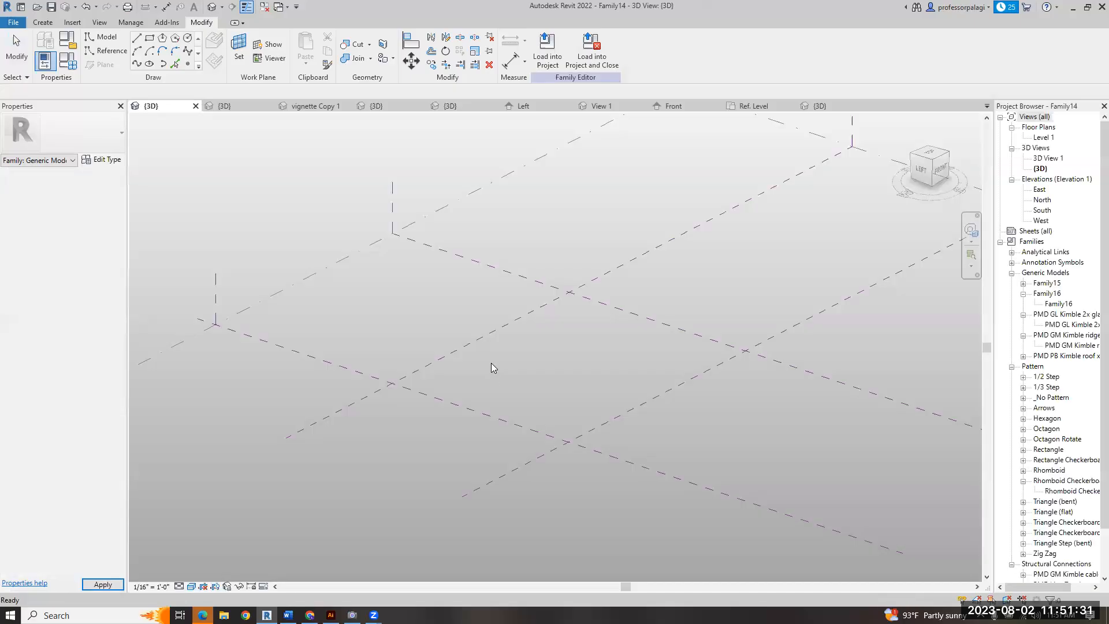
# - Sketch a rectangle about 65 by 51 feet on Level 1 between the four reference planes and create a flat surface form from it
pyautogui.click(151, 39)
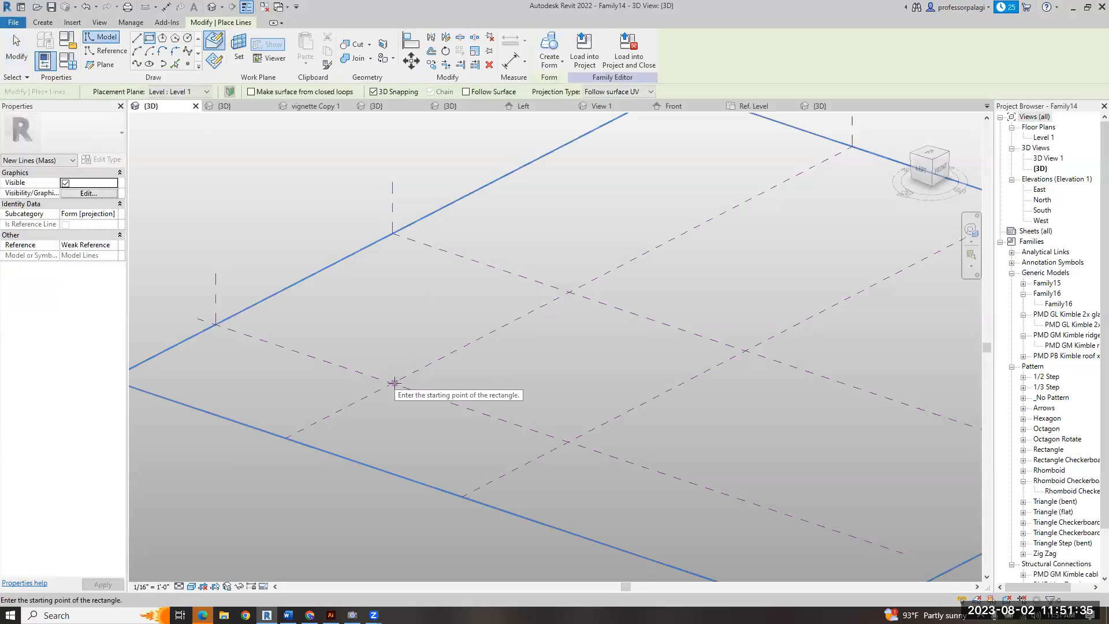
pyautogui.click(462, 368)
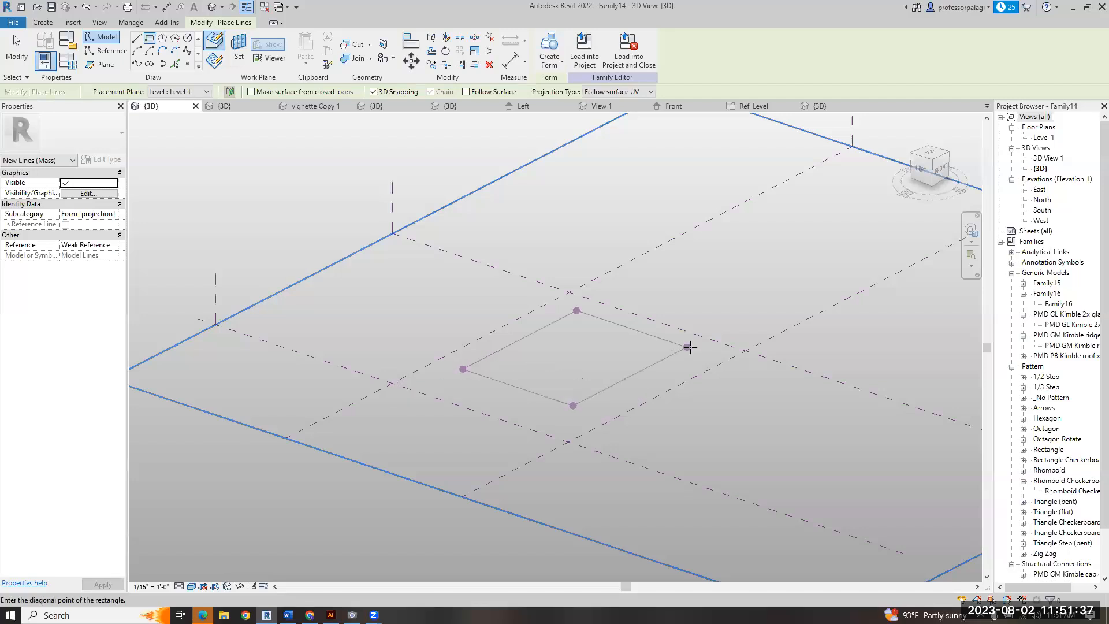
pyautogui.click(638, 384)
pyautogui.press('Escape')
pyautogui.press('Escape')
pyautogui.keyDown('shift'); pyautogui.moveTo(531, 424); pyautogui.dragTo(651, 311, button='middle'); pyautogui.keyUp('shift')
pyautogui.click(548, 46)
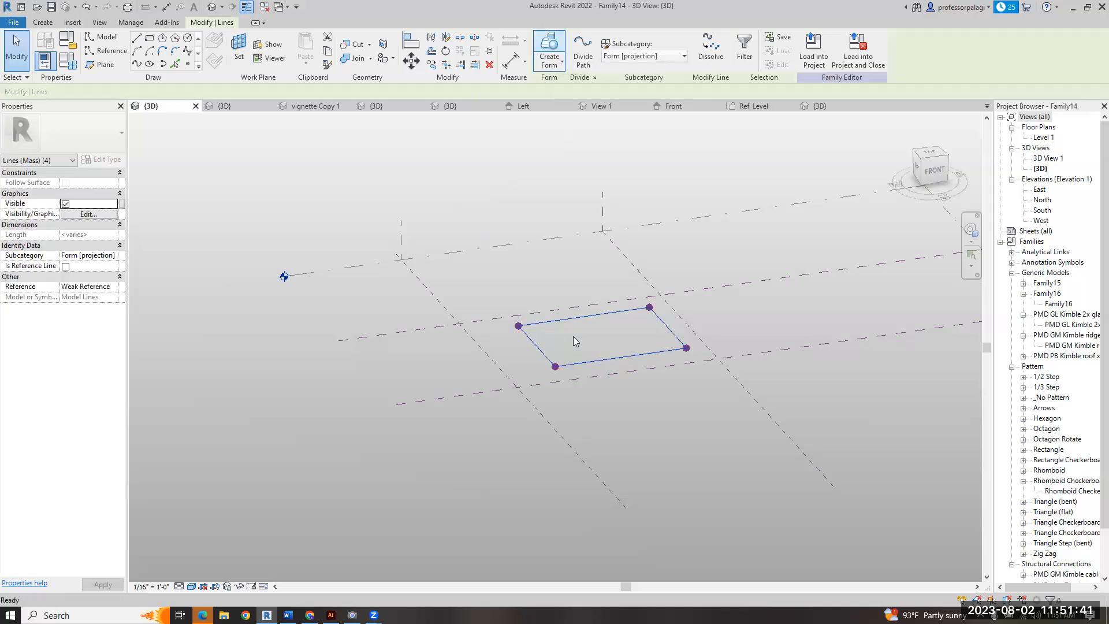
pyautogui.click(599, 390)
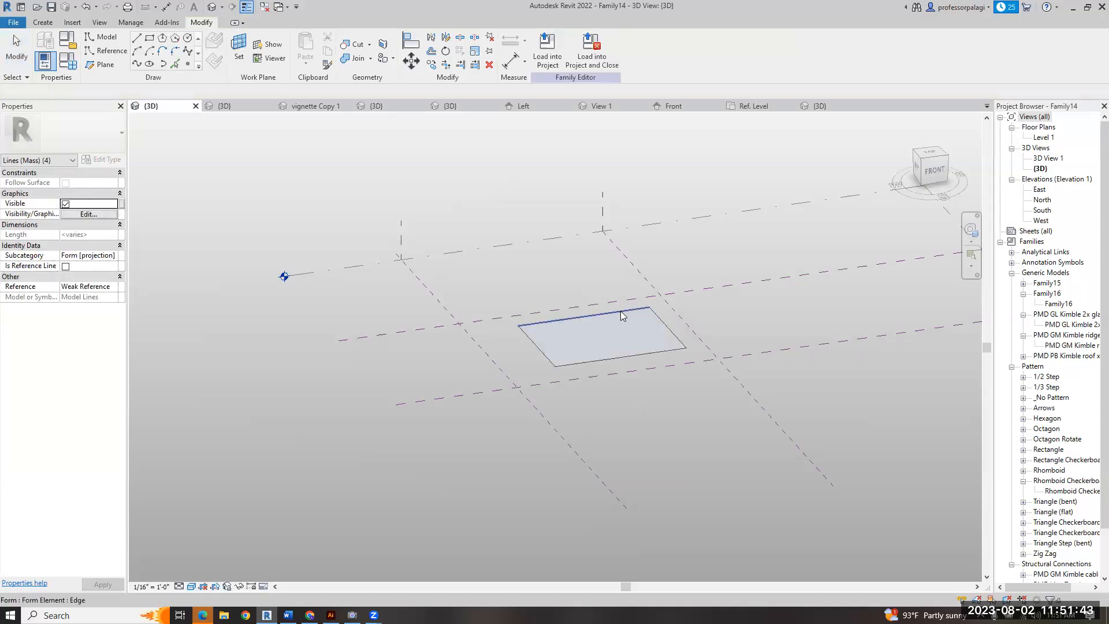
# - Divide the rectangular surface and set both the U and V grids to a fixed distance of 10'
pyautogui.click(601, 335)
pyautogui.click(606, 50)
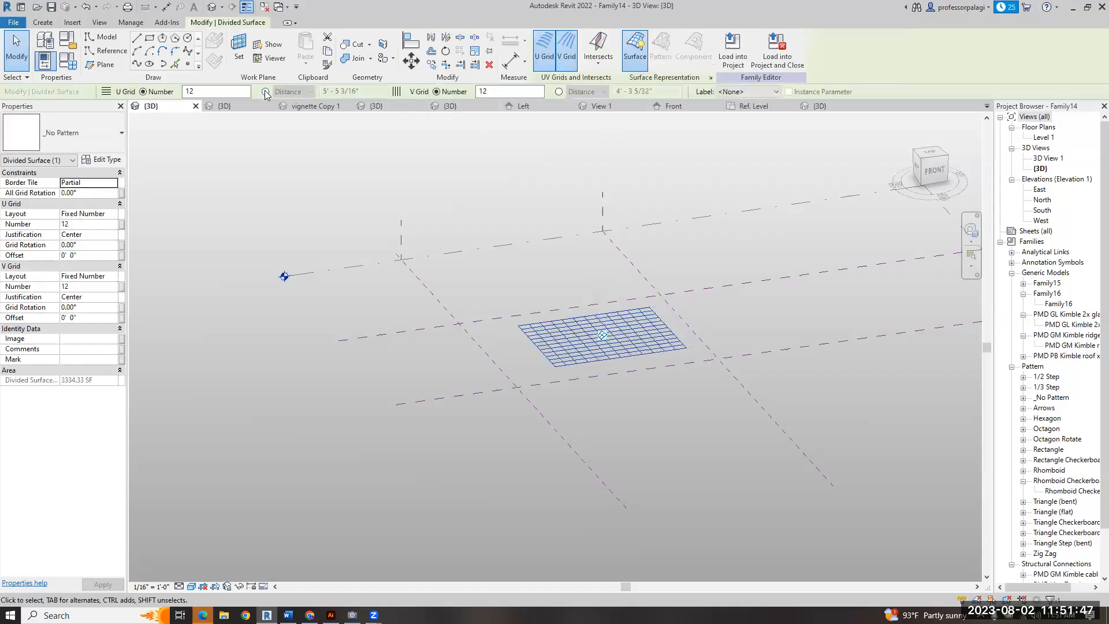
pyautogui.click(266, 91)
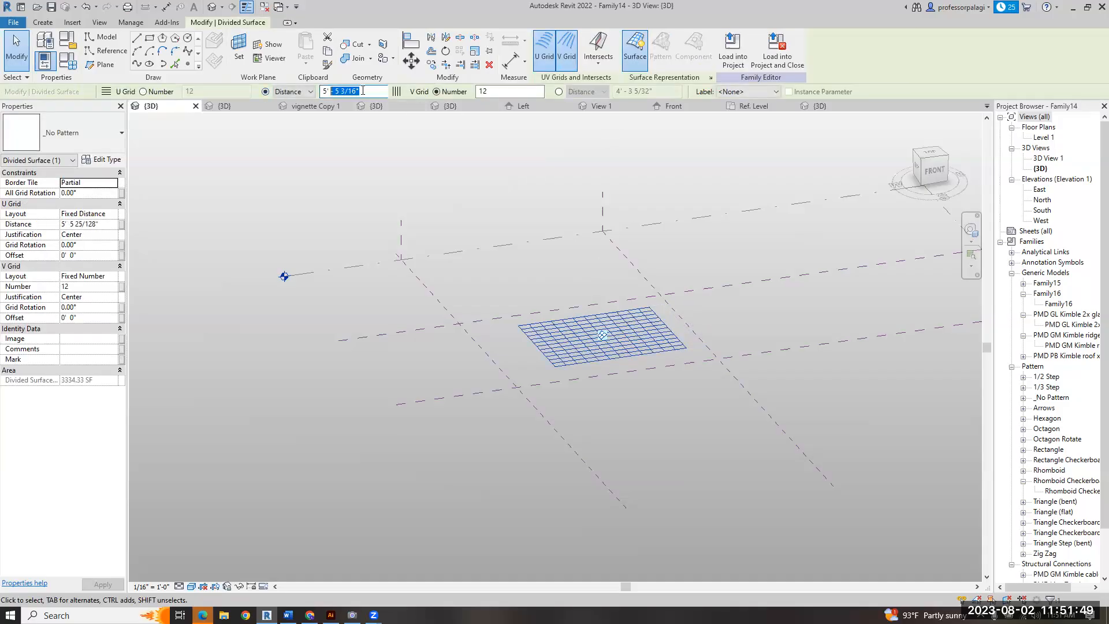
pyautogui.write('10')
pyautogui.press('Return')
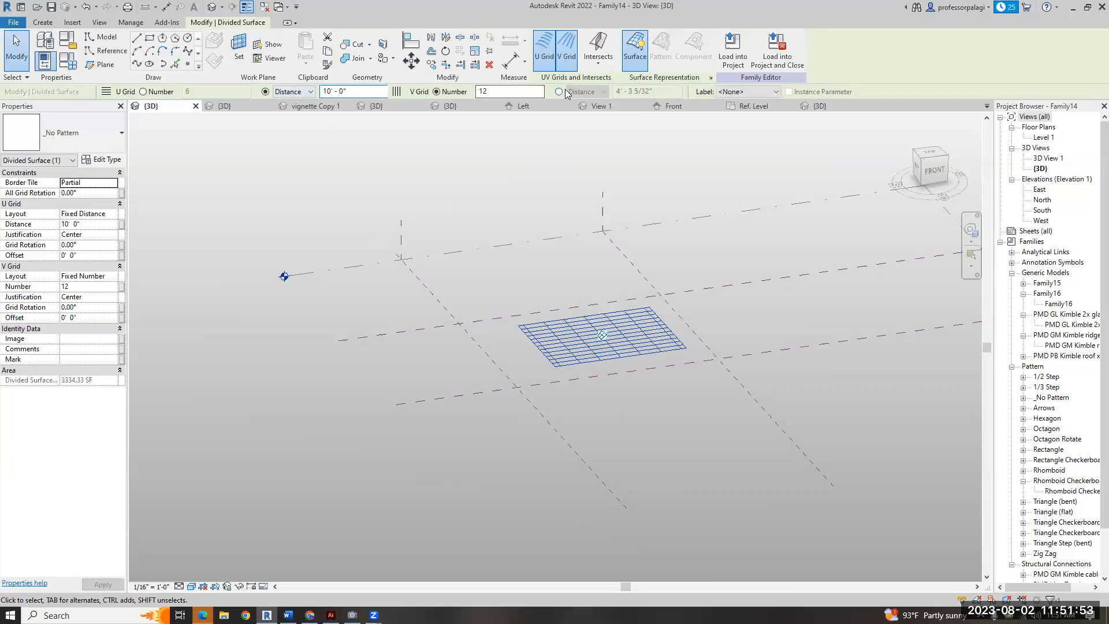
pyautogui.click(558, 91)
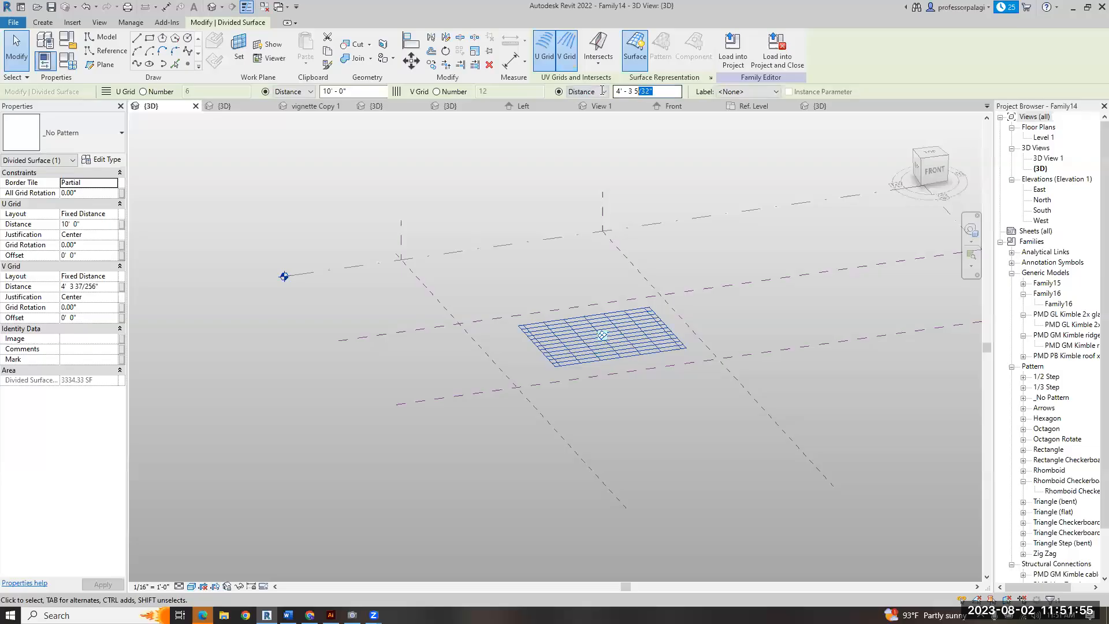
pyautogui.write('10')
pyautogui.press('Return')
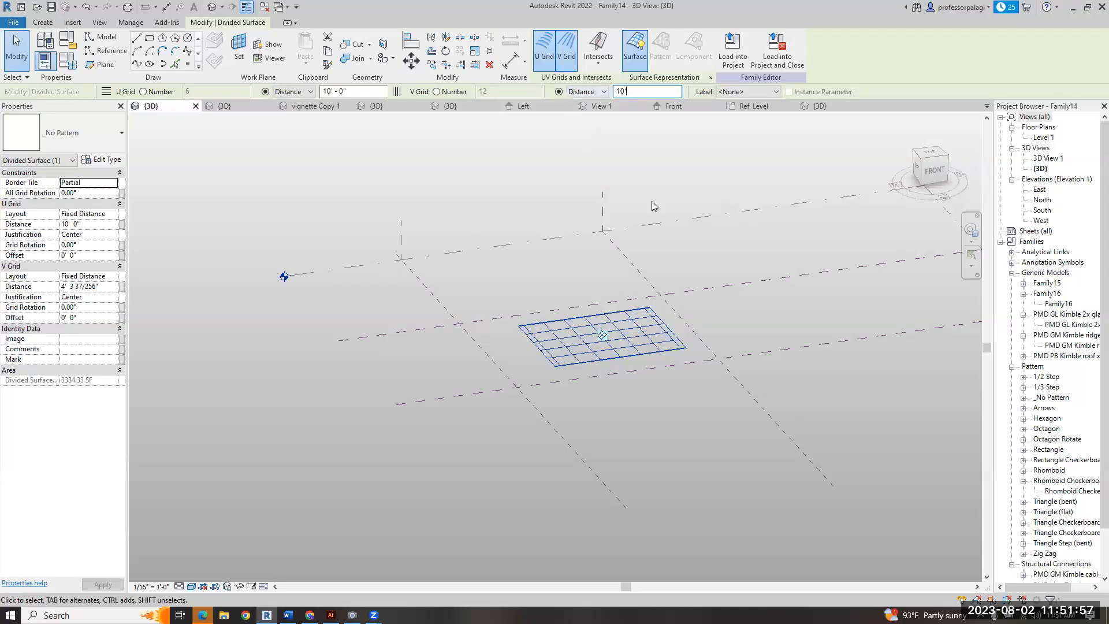
pyautogui.scroll(2, 667, 321)
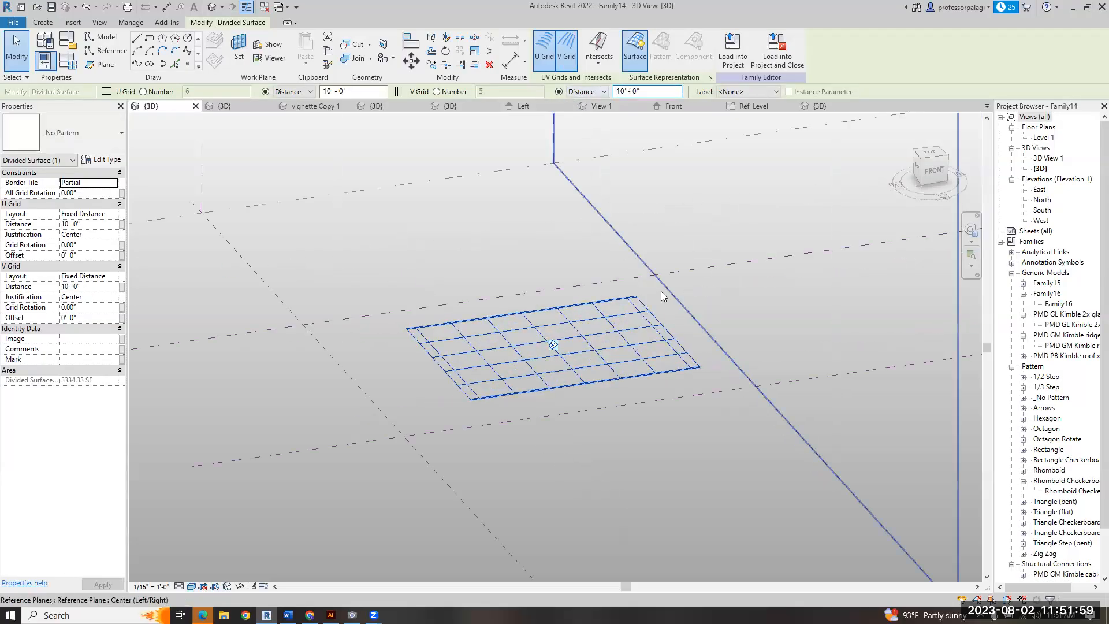
# - In the Level 1 floor plan, stretch all four edges of the divided surface out to the surrounding reference planes
pyautogui.doubleClick(1045, 138)
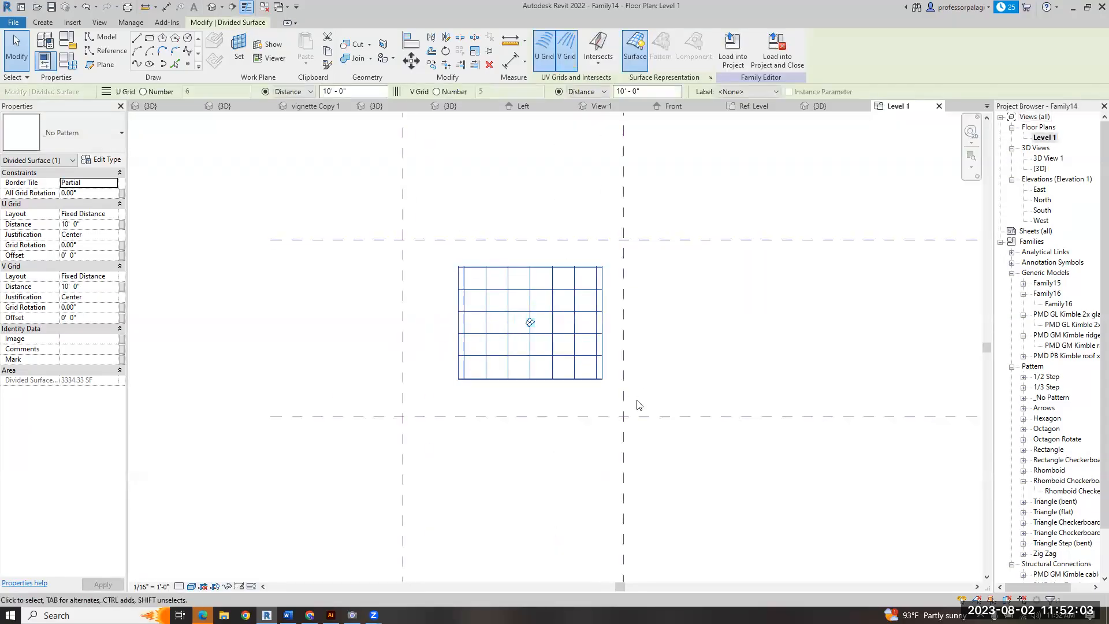
pyautogui.press('Escape')
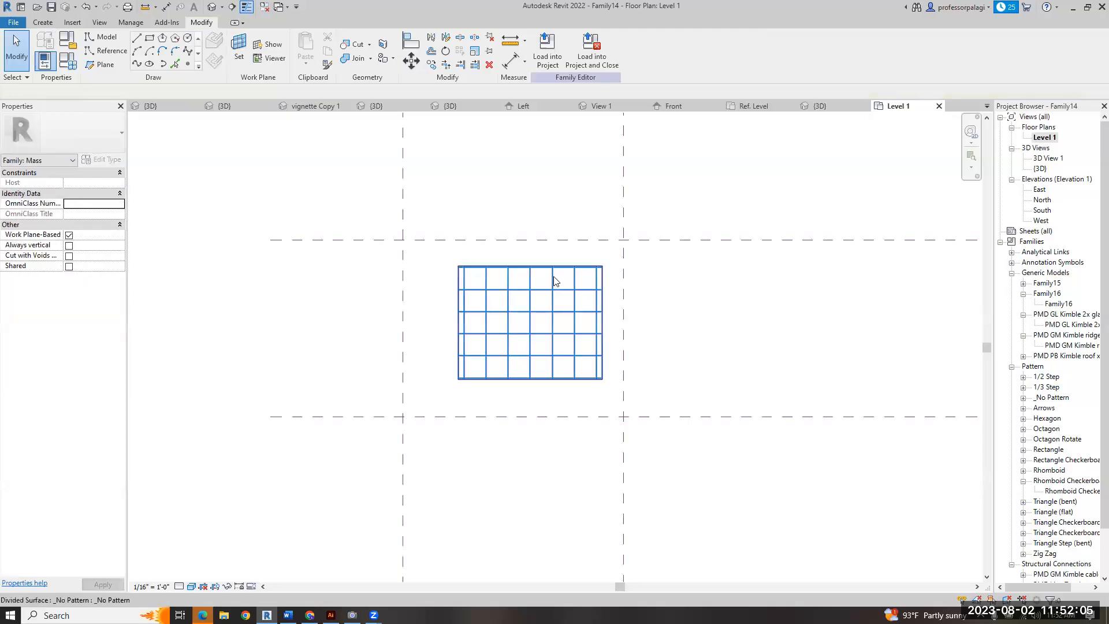
pyautogui.click(564, 266)
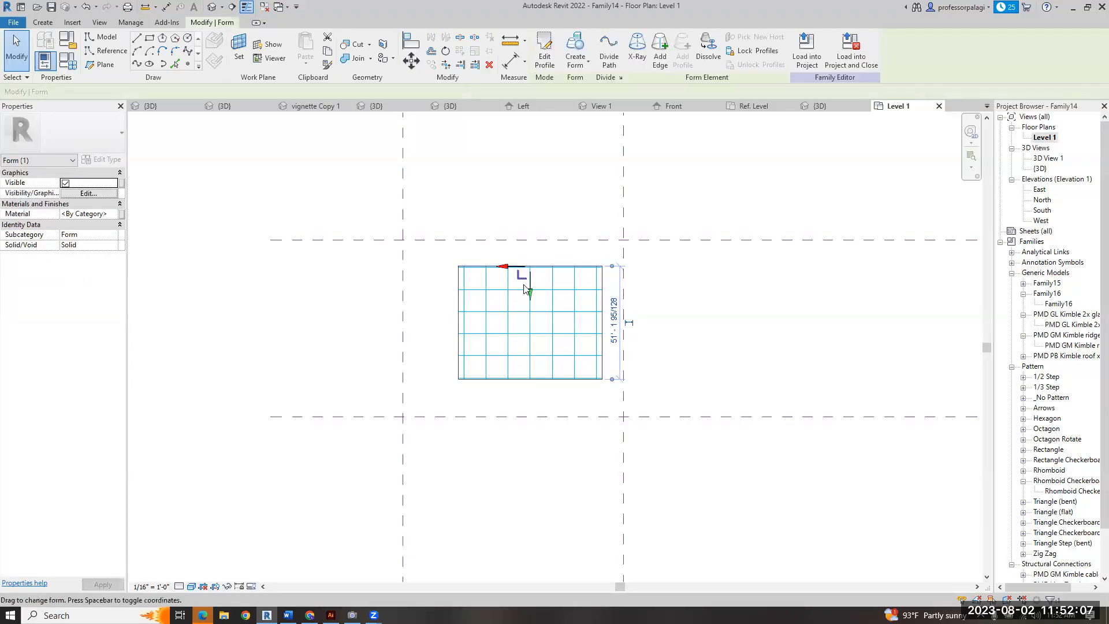
pyautogui.moveTo(527, 266); pyautogui.dragTo(526, 240)
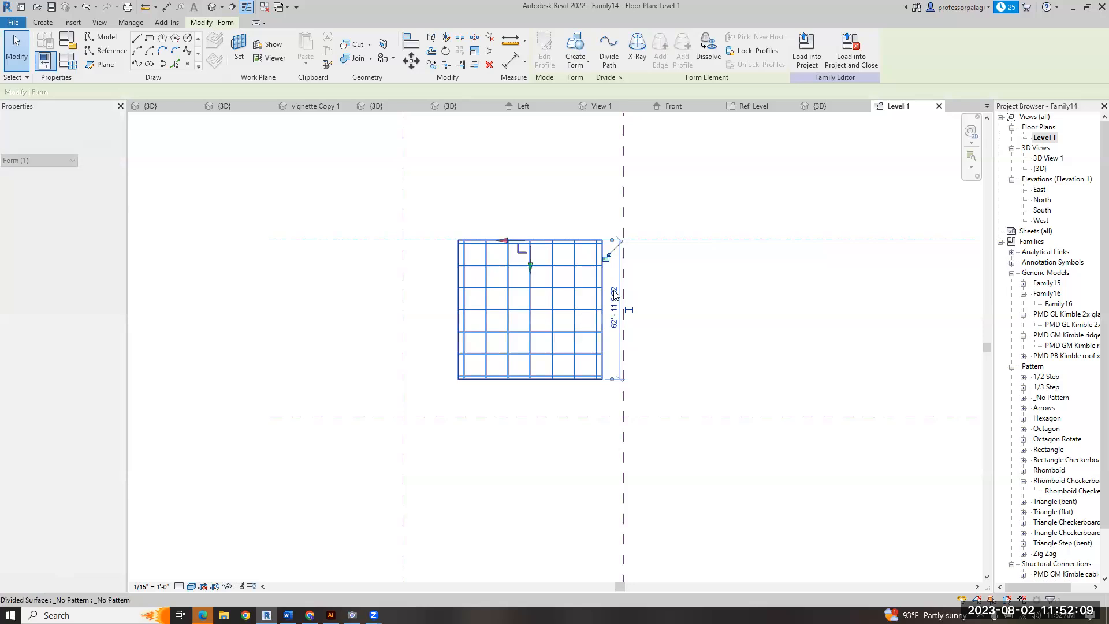
pyautogui.click(603, 322)
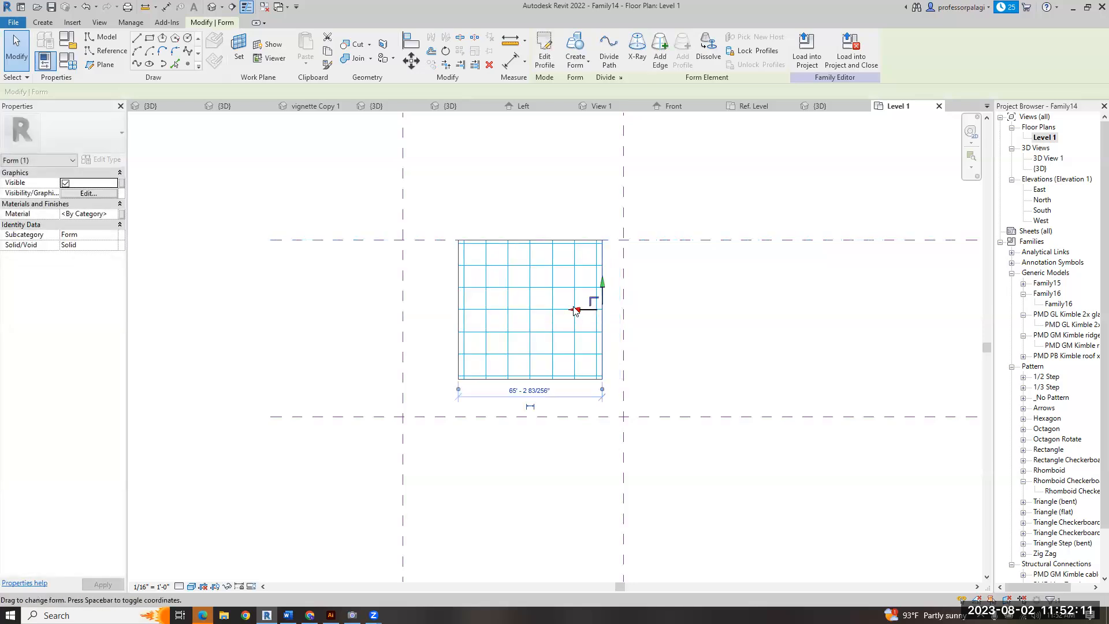
pyautogui.moveTo(577, 309); pyautogui.dragTo(598, 309)
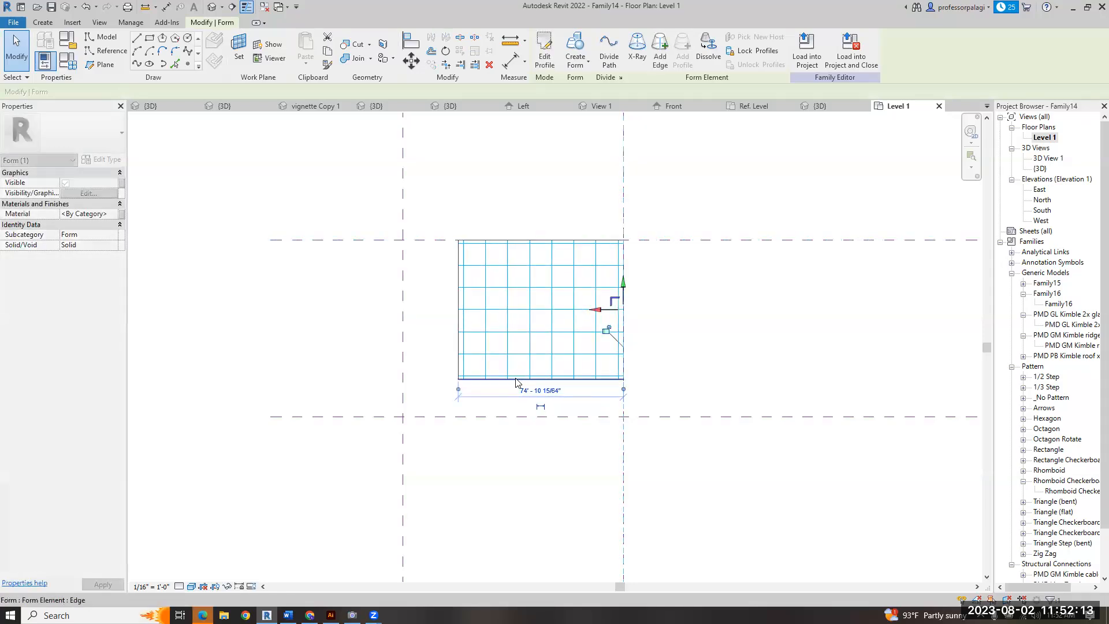
pyautogui.click(543, 379)
pyautogui.moveTo(543, 380); pyautogui.dragTo(542, 416)
pyautogui.click(466, 355)
pyautogui.click(459, 348)
pyautogui.moveTo(478, 329); pyautogui.dragTo(424, 329)
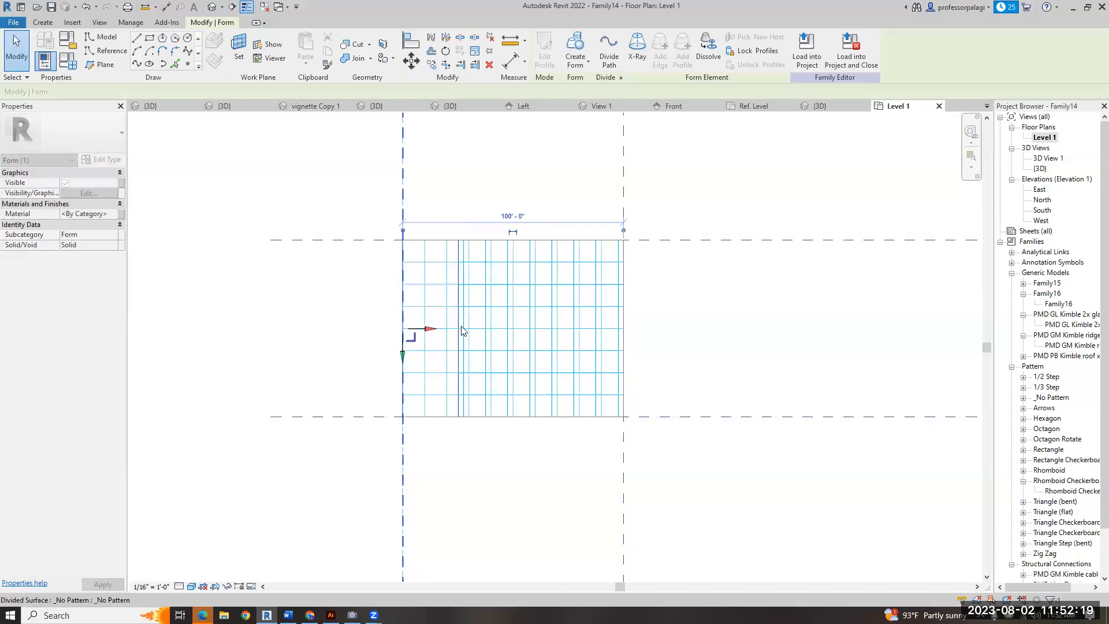
pyautogui.press('Escape')
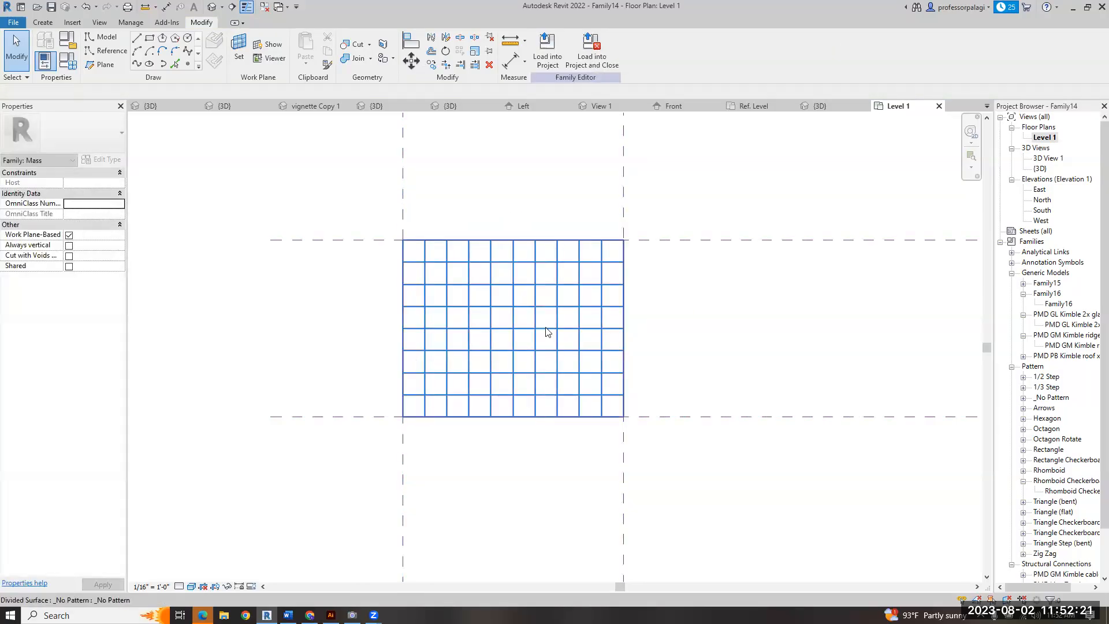
# - Apply the 1/2 Step PMD PB Kimble roof xbrace component to the divided surface and view it in 3D
pyautogui.click(615, 265)
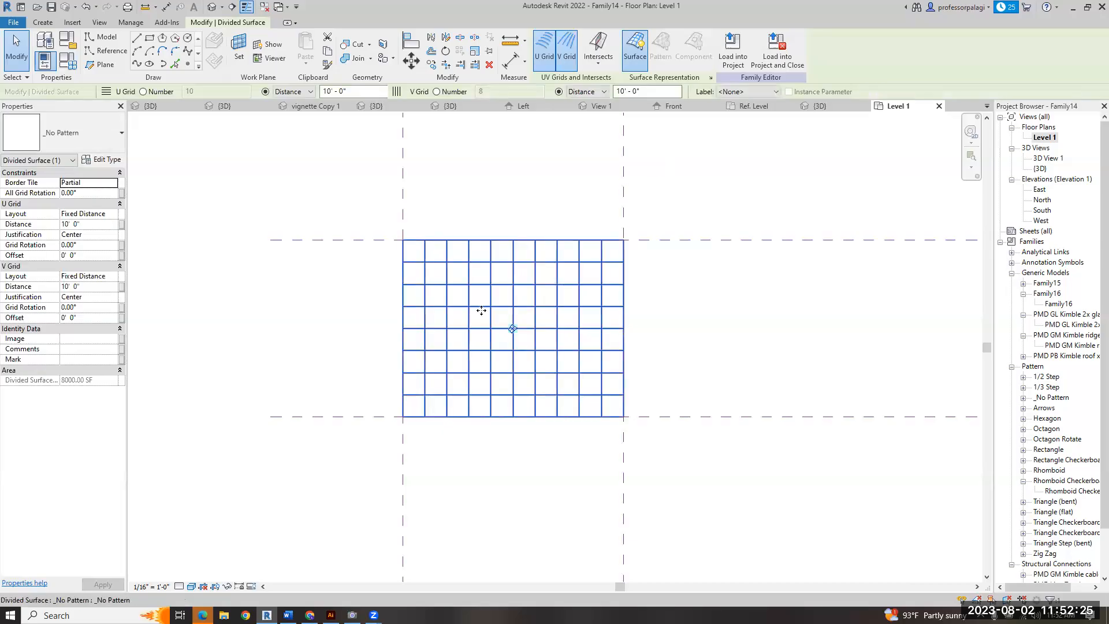
pyautogui.click(91, 128)
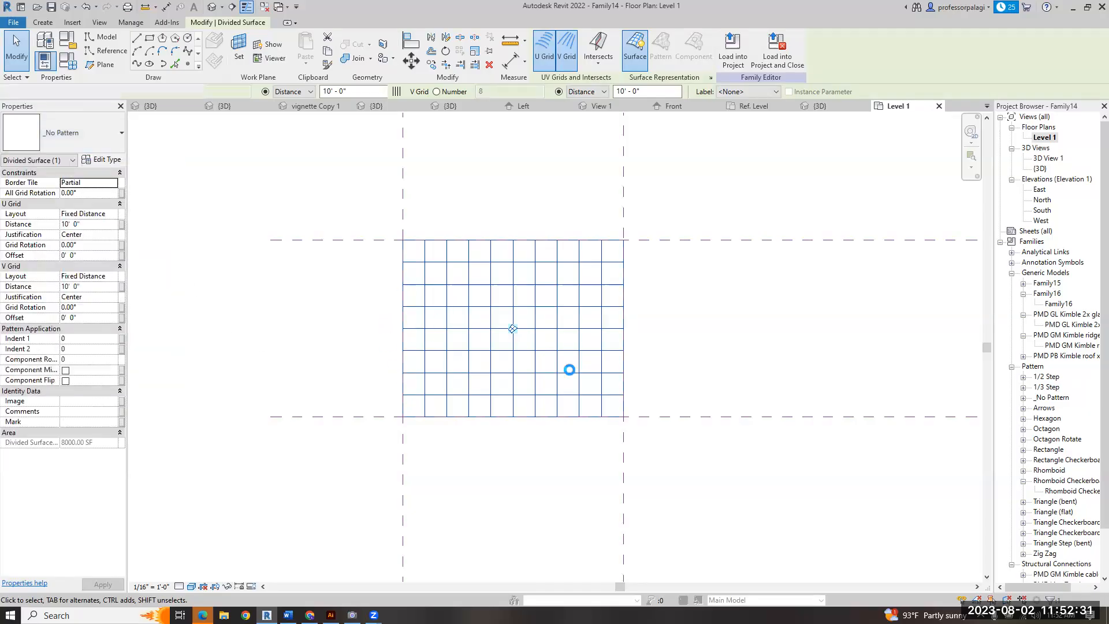
pyautogui.hotkey('ctrl', 'Tab')
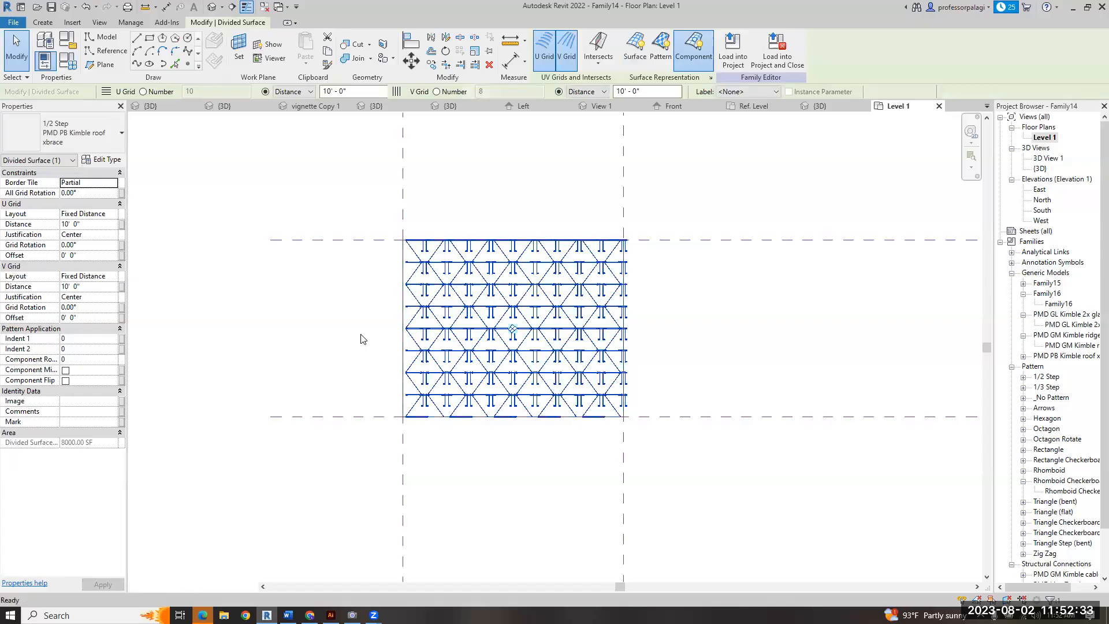
pyautogui.scroll(5, 502, 384)
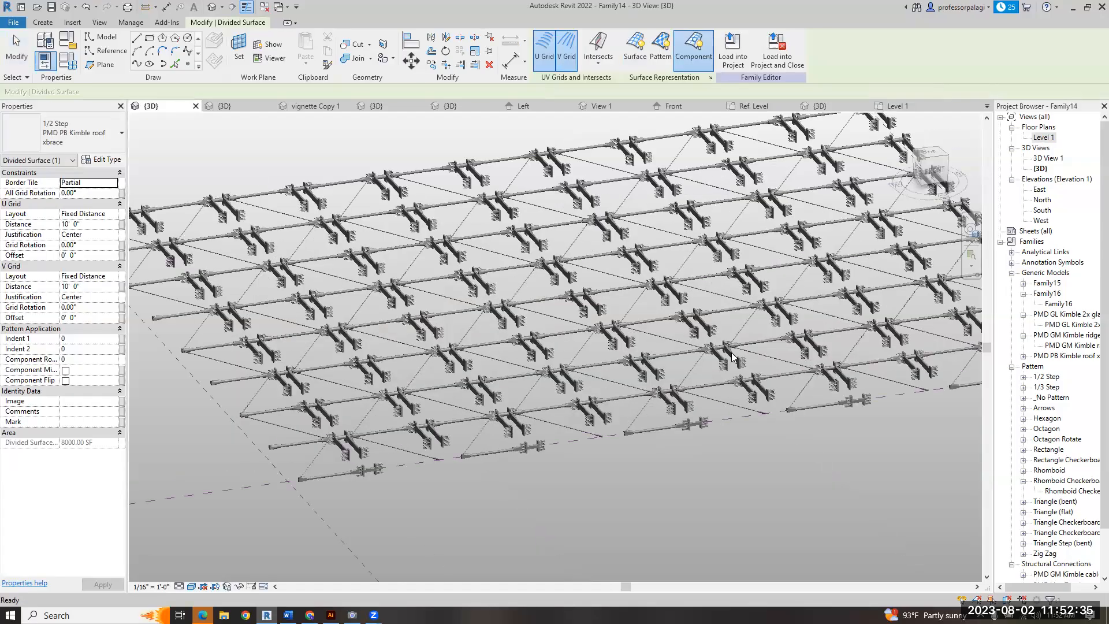
pyautogui.press('Escape')
pyautogui.scroll(-5, 511, 458)
pyautogui.keyDown('shift'); pyautogui.moveTo(511, 457); pyautogui.dragTo(500, 502, button='middle'); pyautogui.keyUp('shift')
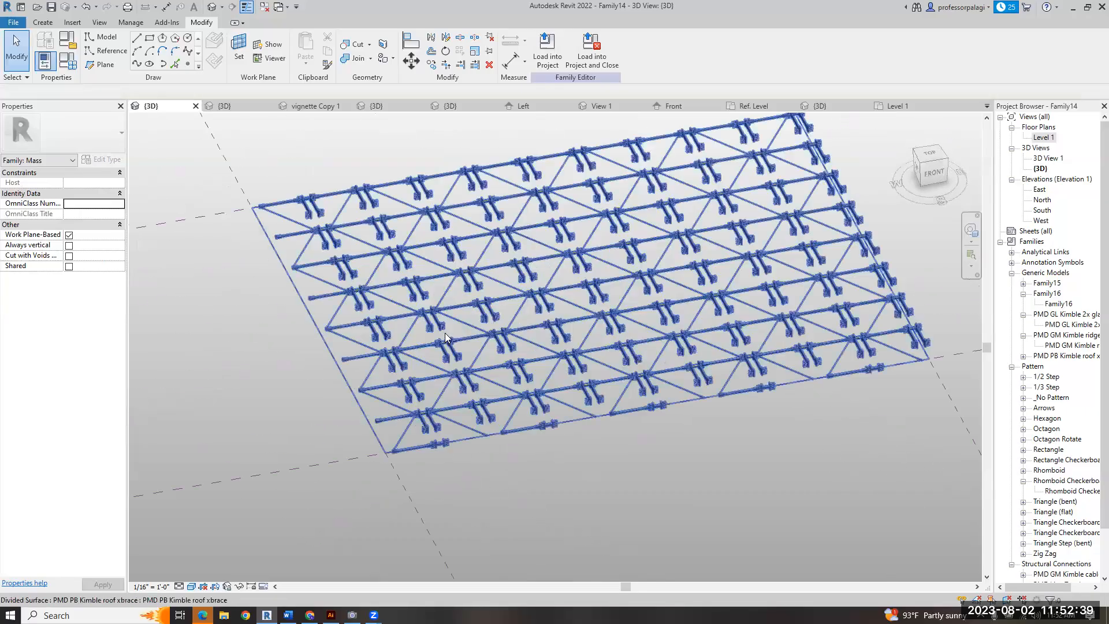
pyautogui.scroll(2, 445, 337)
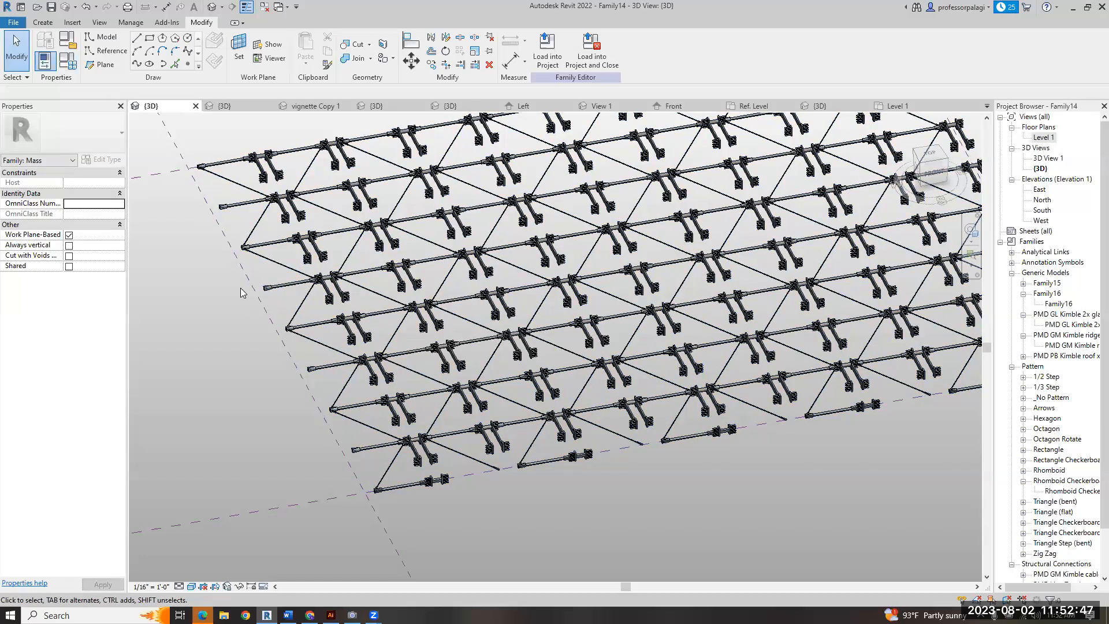
# - Set the All Grid Rotation of the divided roof xbrace surface to 90°
pyautogui.click(244, 200)
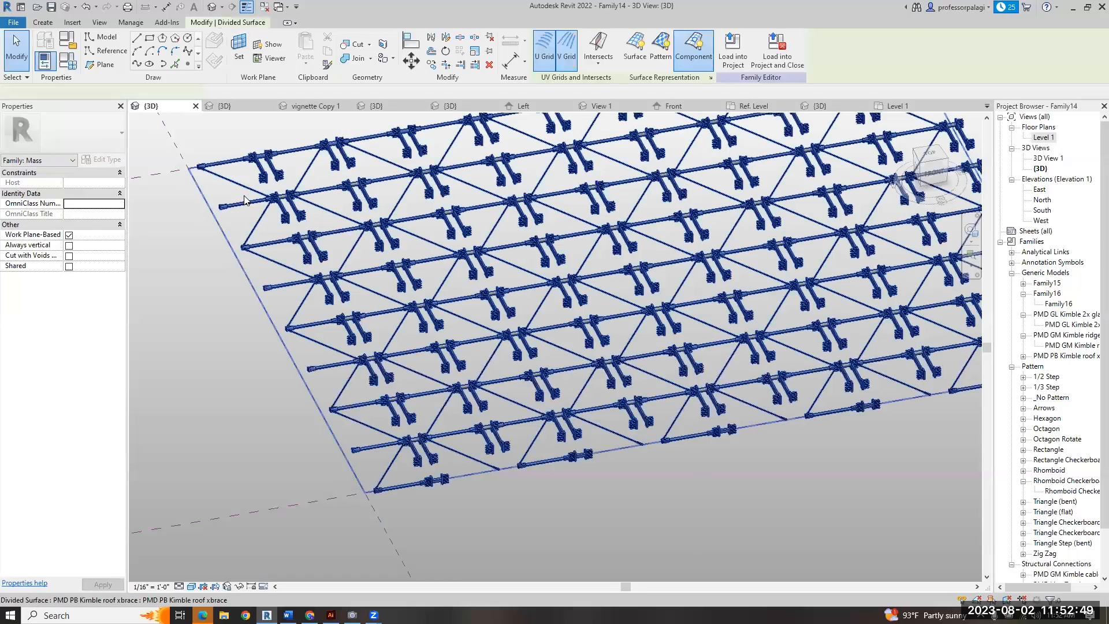
pyautogui.click(99, 192)
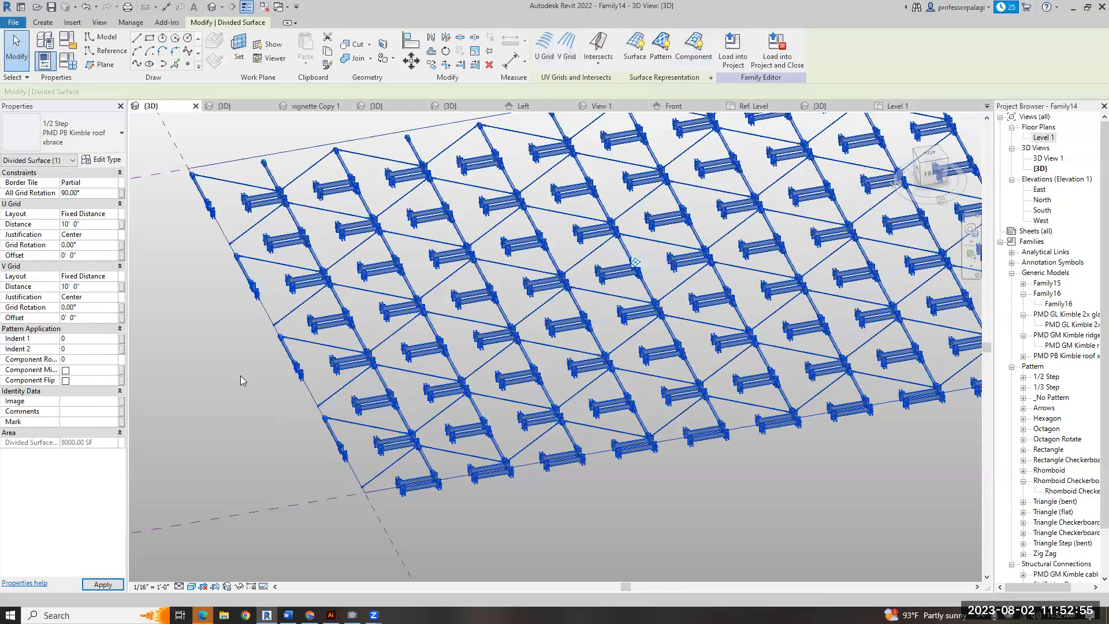
pyautogui.scroll(-3, 240, 376)
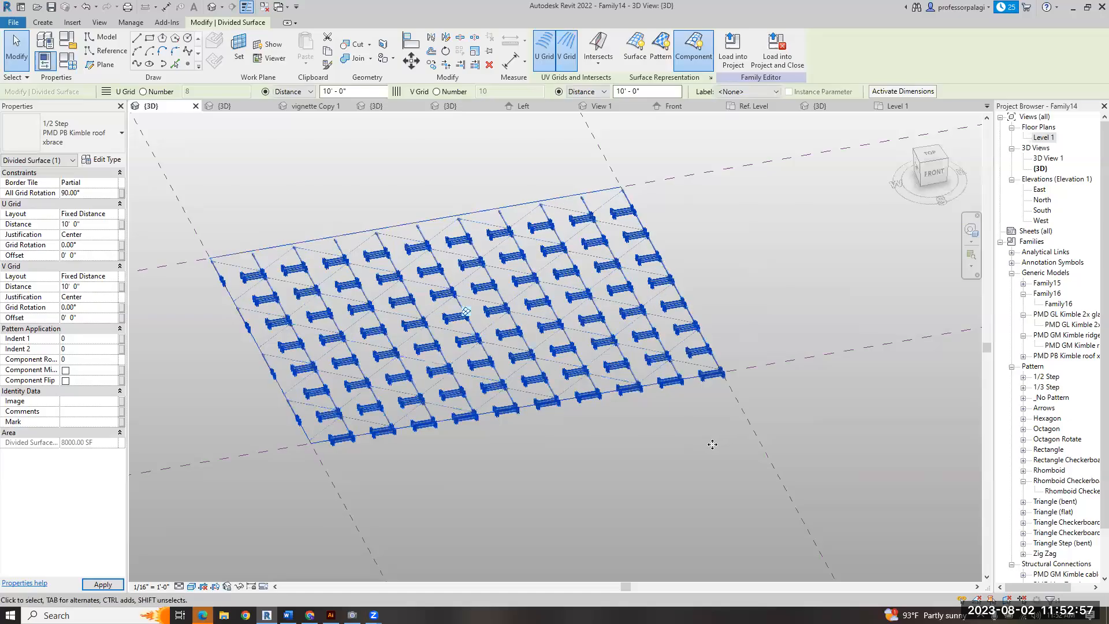
pyautogui.press('Escape')
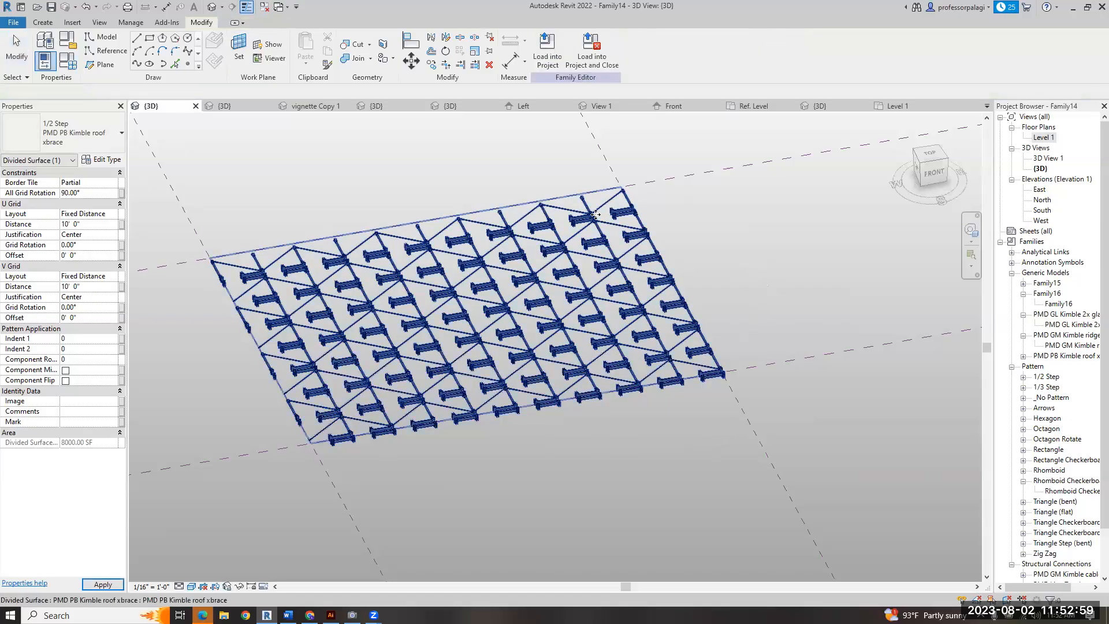
pyautogui.scroll(2, 588, 216)
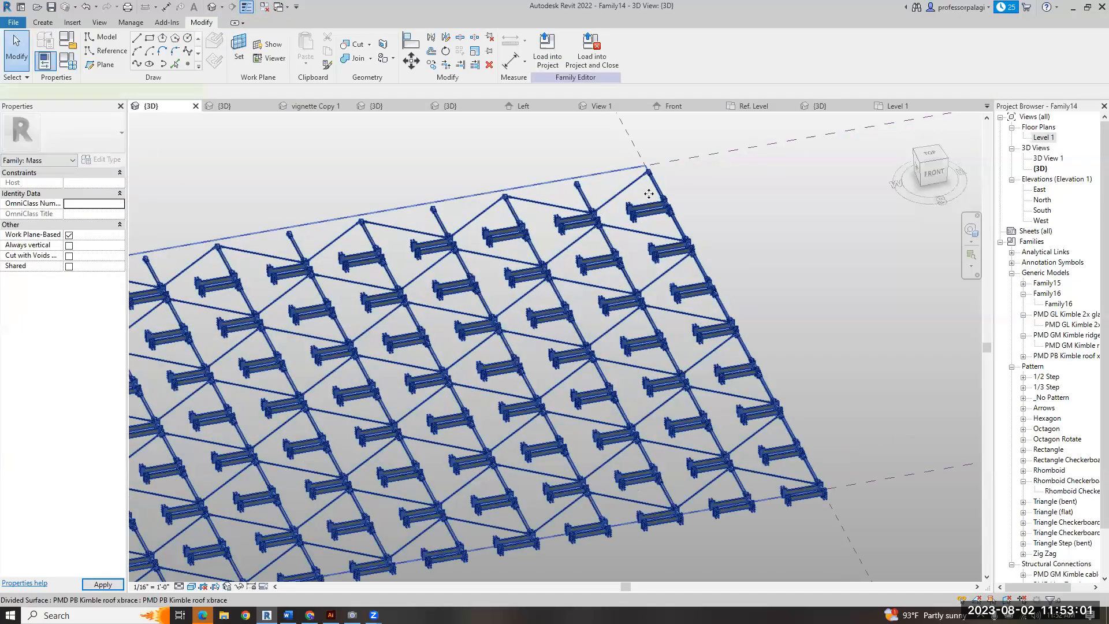
# - Hide the xbrace components on the divided surface and display its UV grid with nodes instead
pyautogui.click(649, 193)
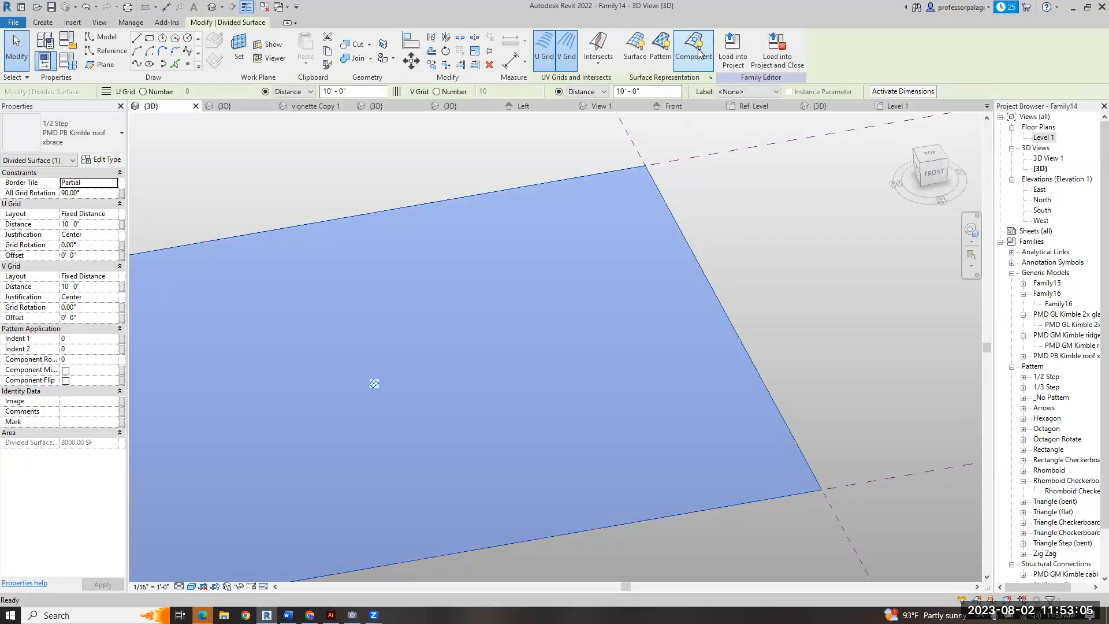
pyautogui.click(635, 49)
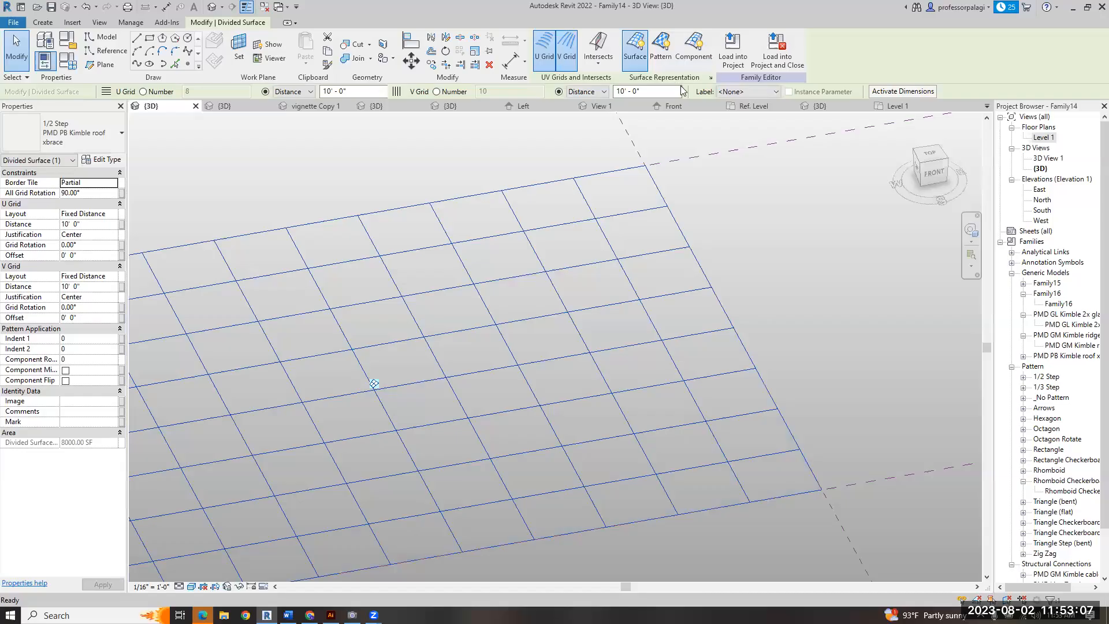
pyautogui.click(710, 77)
pyautogui.click(809, 214)
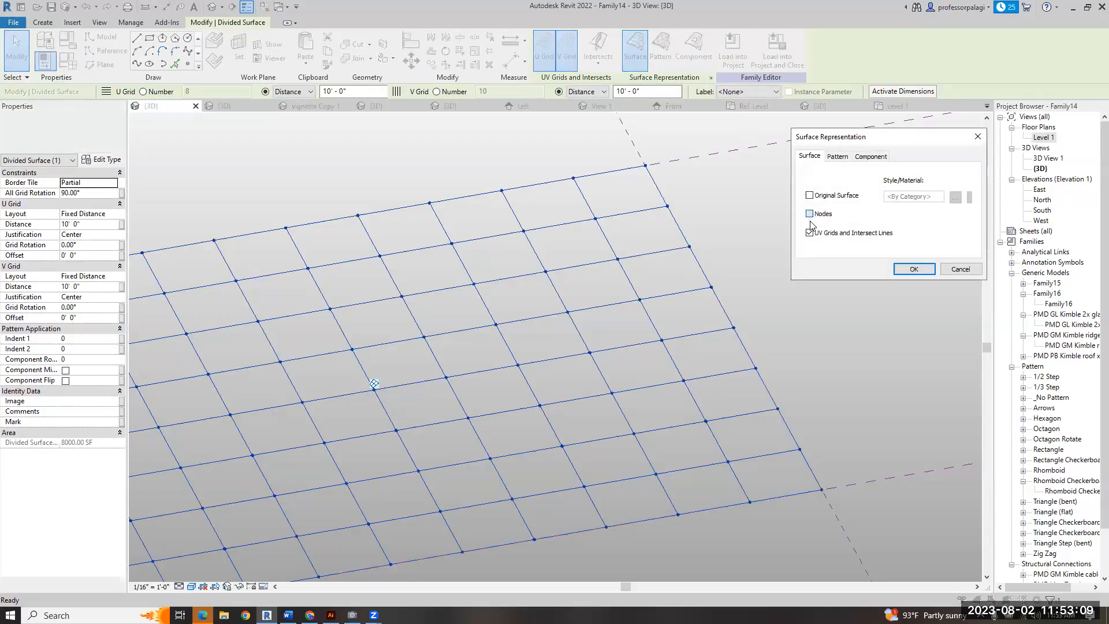
pyautogui.click(912, 269)
pyautogui.scroll(-1, 783, 207)
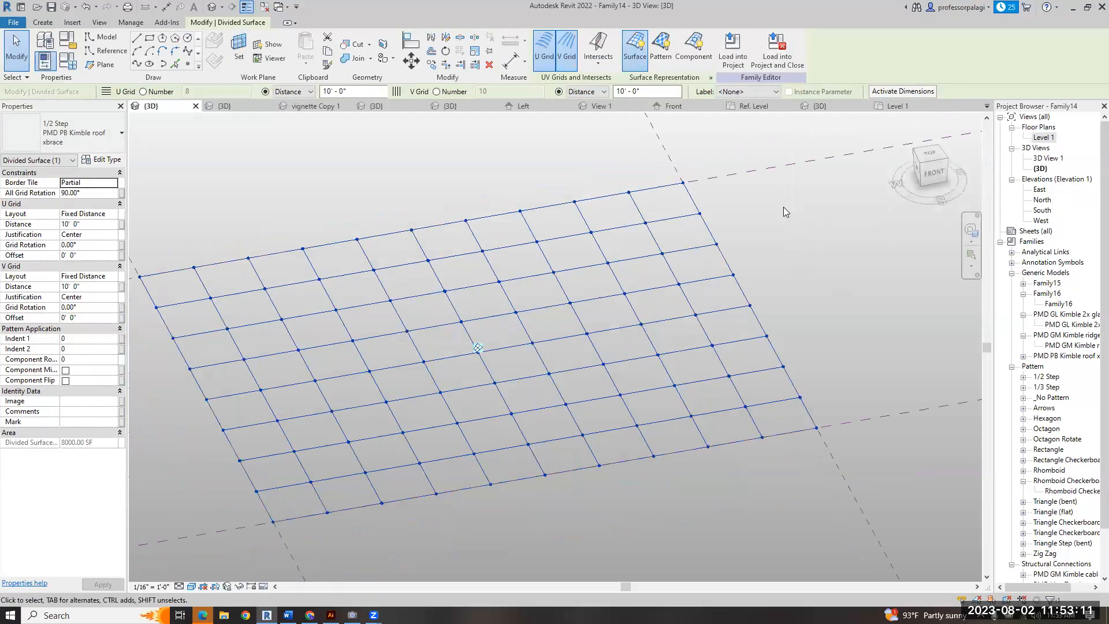
pyautogui.click(696, 51)
pyautogui.click(699, 54)
# - Load the PMD GL Kimble 2x glam family from the Piano Kimble folder into Family14
pyautogui.click(539, 166)
pyautogui.press('l')
pyautogui.press('f')
pyautogui.scroll(-15, 456, 277)
pyautogui.scroll(10, 492, 340)
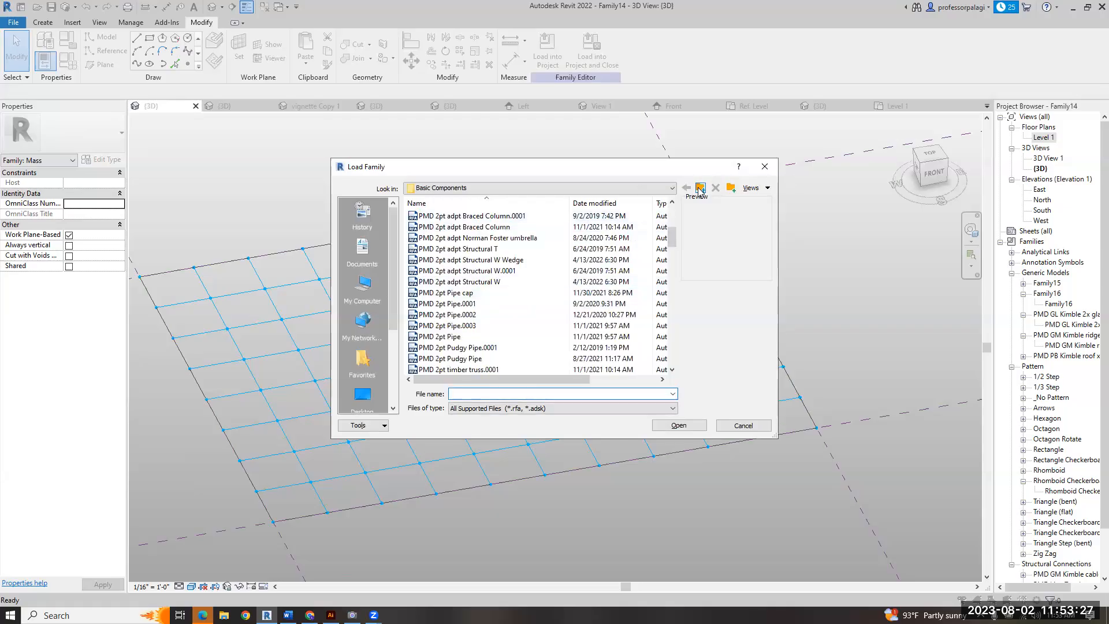
pyautogui.click(699, 188)
pyautogui.doubleClick(450, 239)
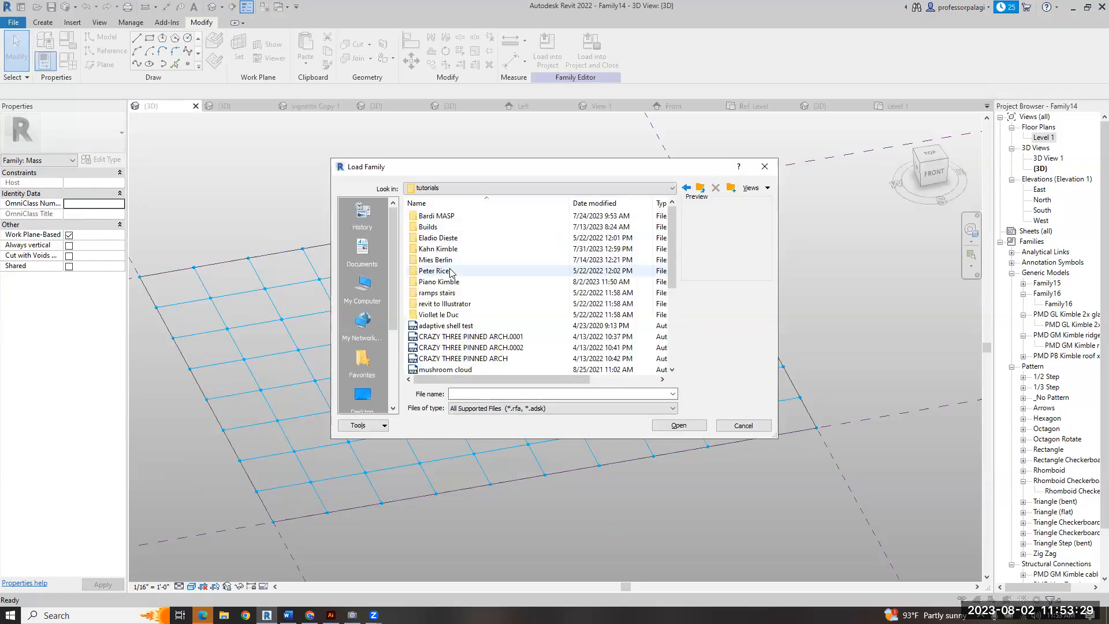
pyautogui.doubleClick(433, 282)
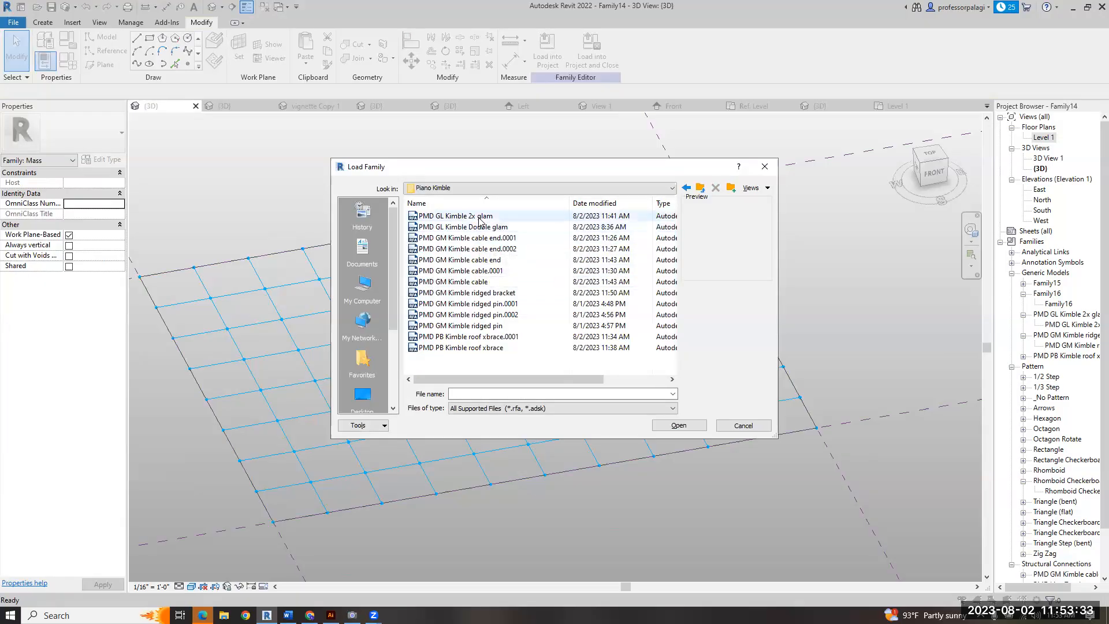
pyautogui.click(456, 216)
pyautogui.click(664, 426)
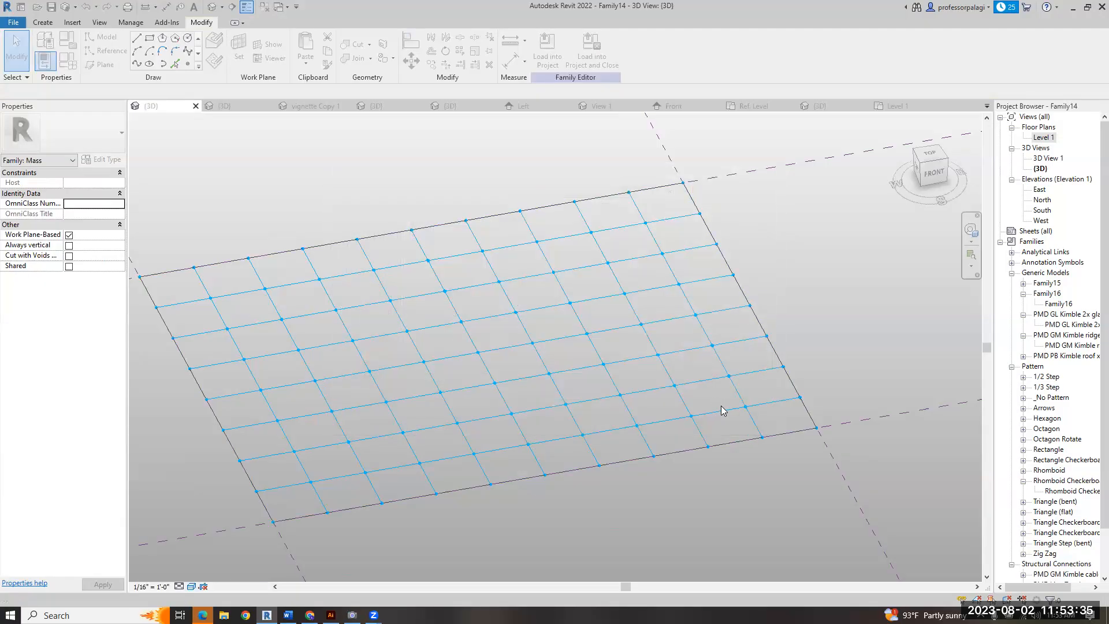
# - Place PMD GL Kimble 2x glam beams node to node across the full divided surface on the third and second grid rows from the front edge
pyautogui.click(1012, 367)
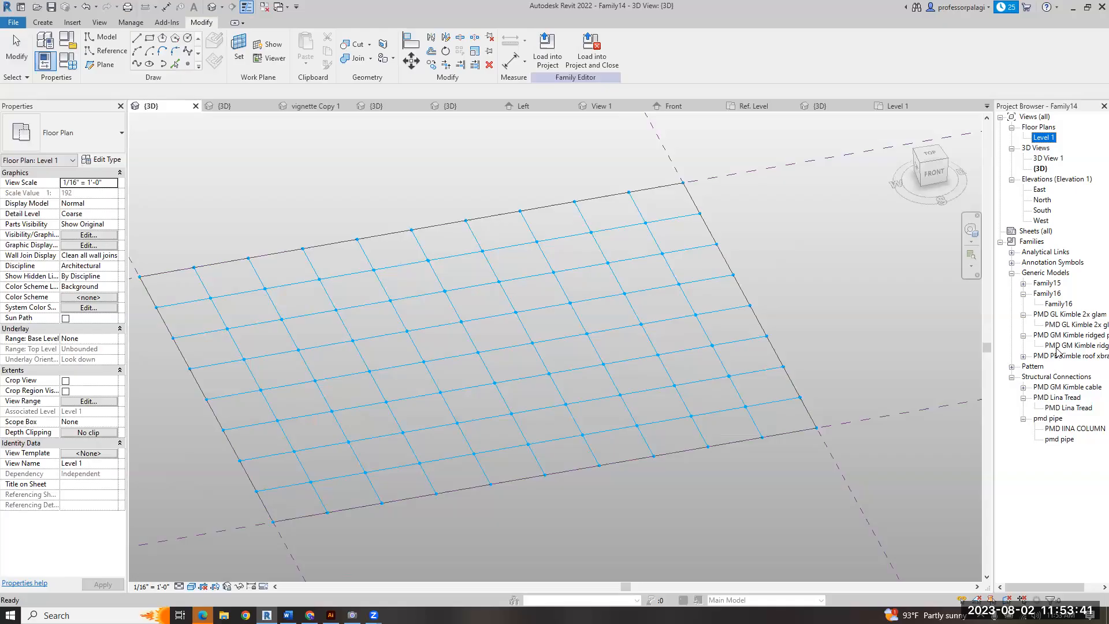
pyautogui.click(1070, 325)
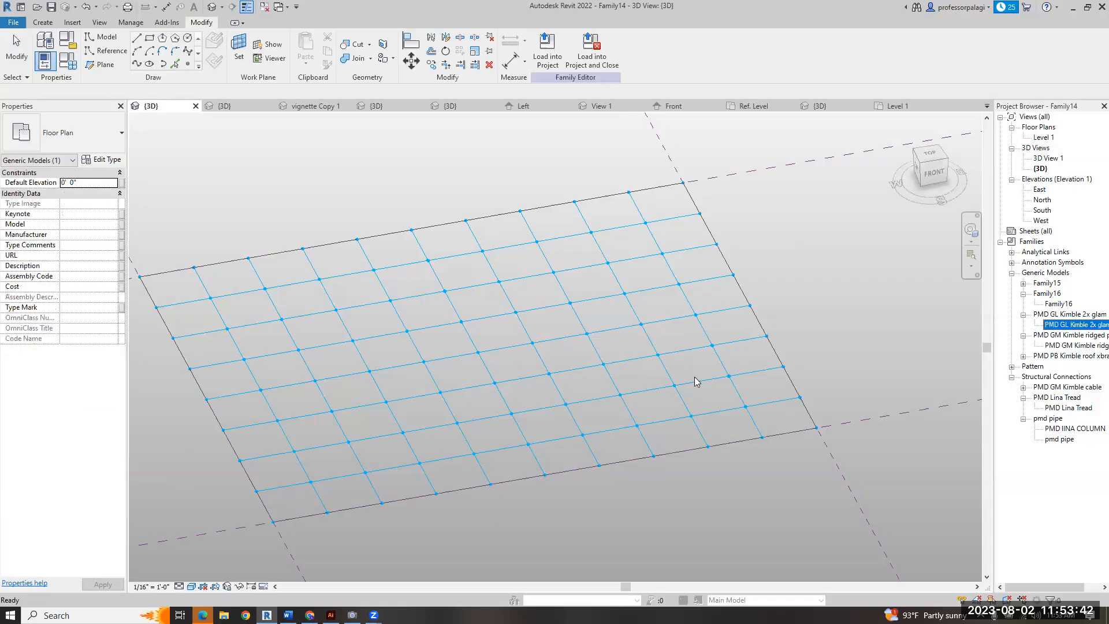
pyautogui.click(784, 368)
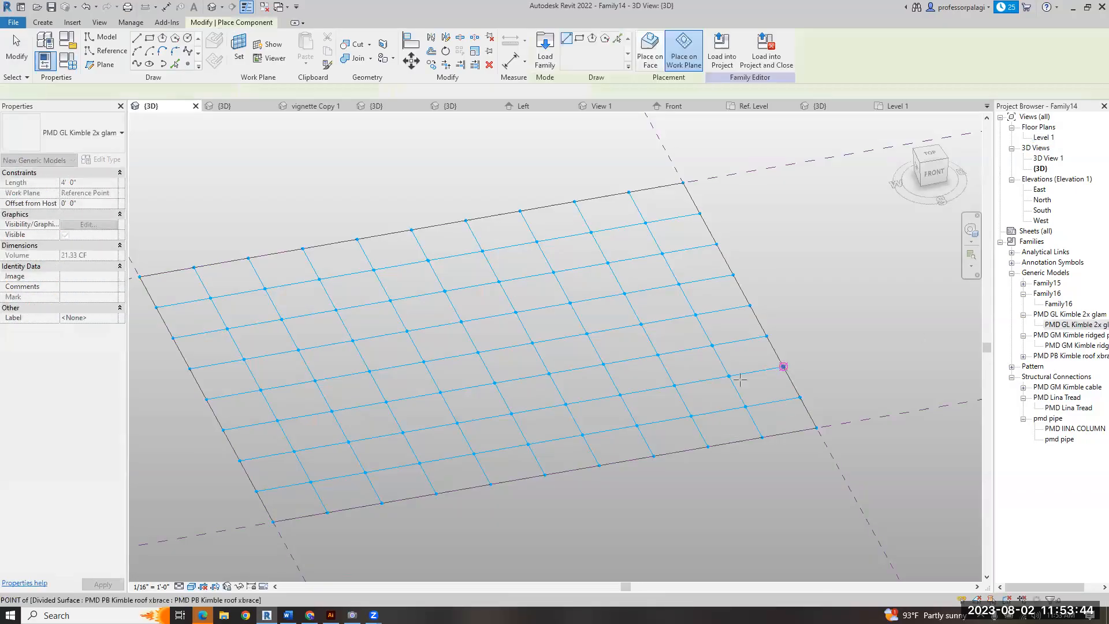
pyautogui.click(240, 462)
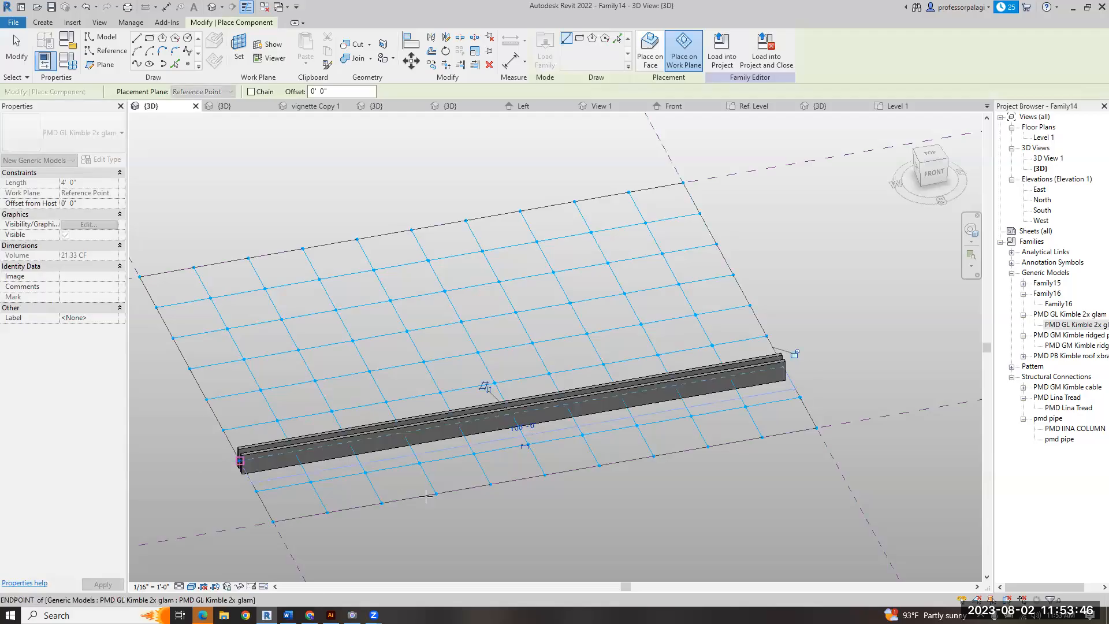
pyautogui.click(800, 398)
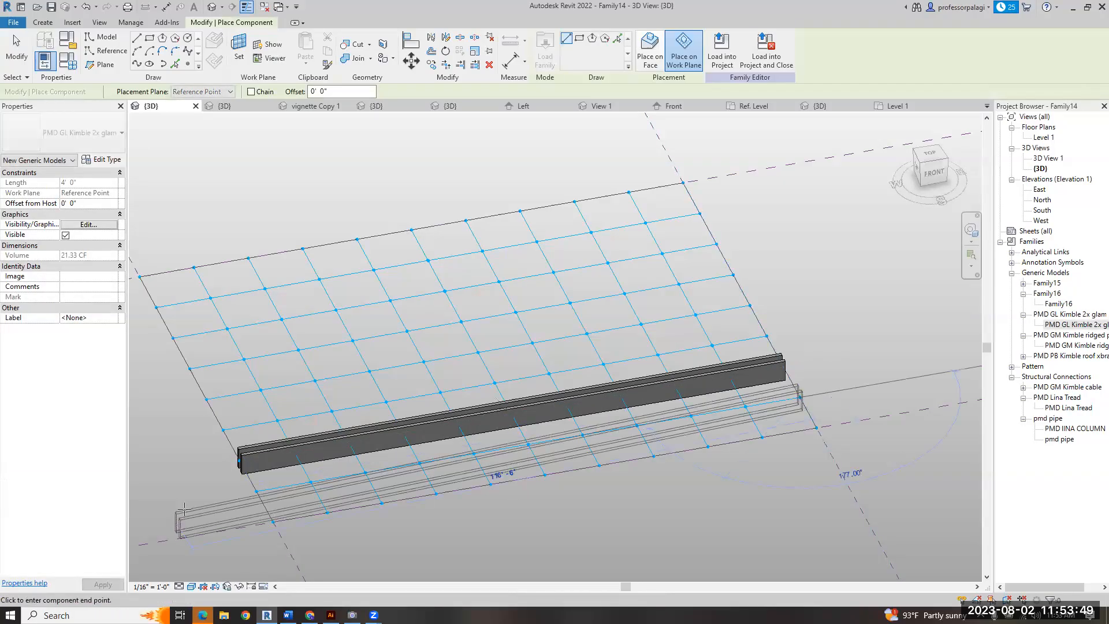
pyautogui.click(254, 490)
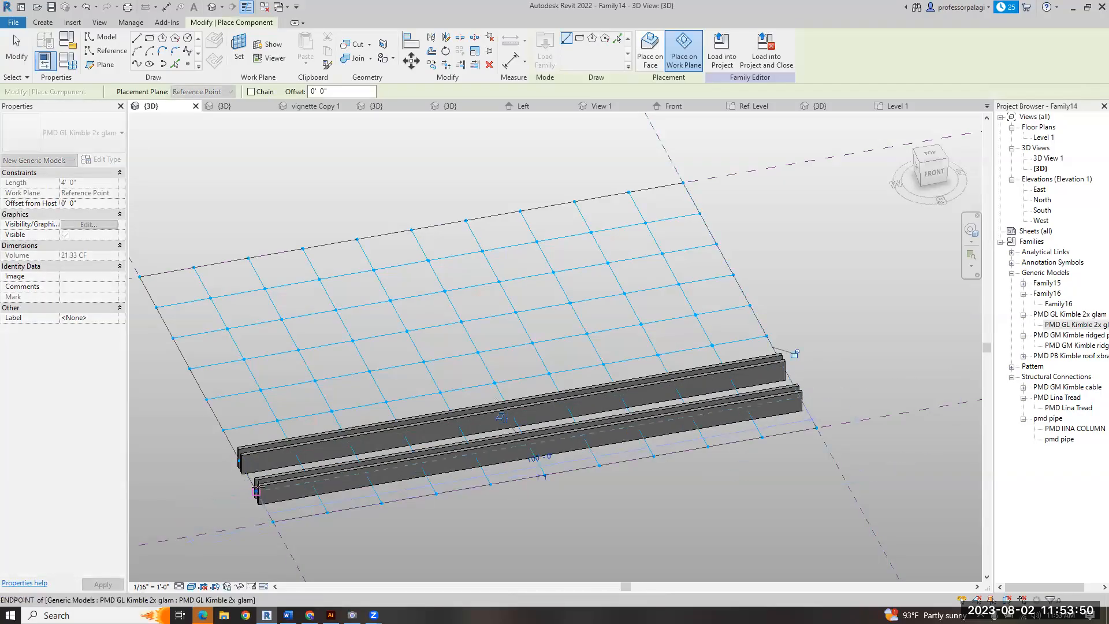
# - Place three more Kimble 2x glam beams across the fourth, fifth and sixth grid rows from the front edge
pyautogui.click(766, 335)
pyautogui.click(223, 428)
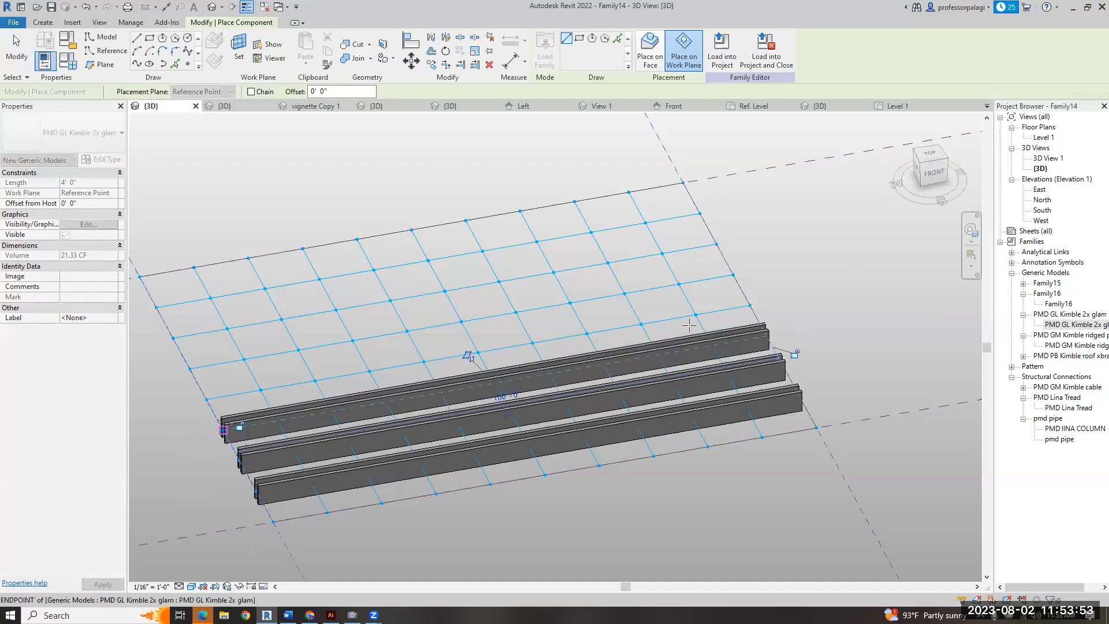
pyautogui.click(750, 303)
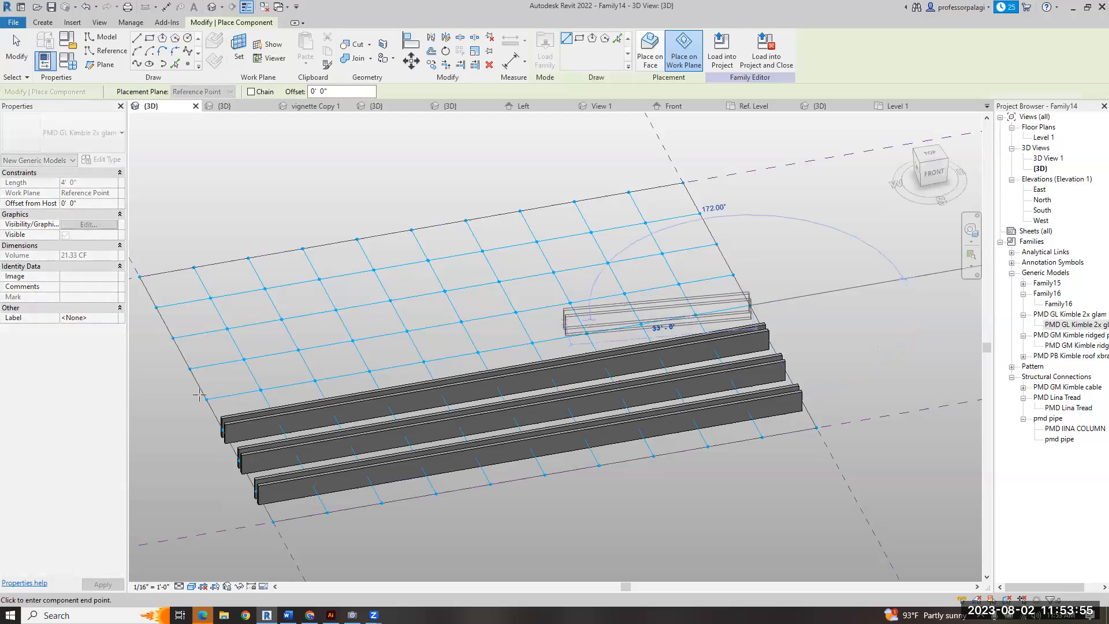
pyautogui.click(206, 398)
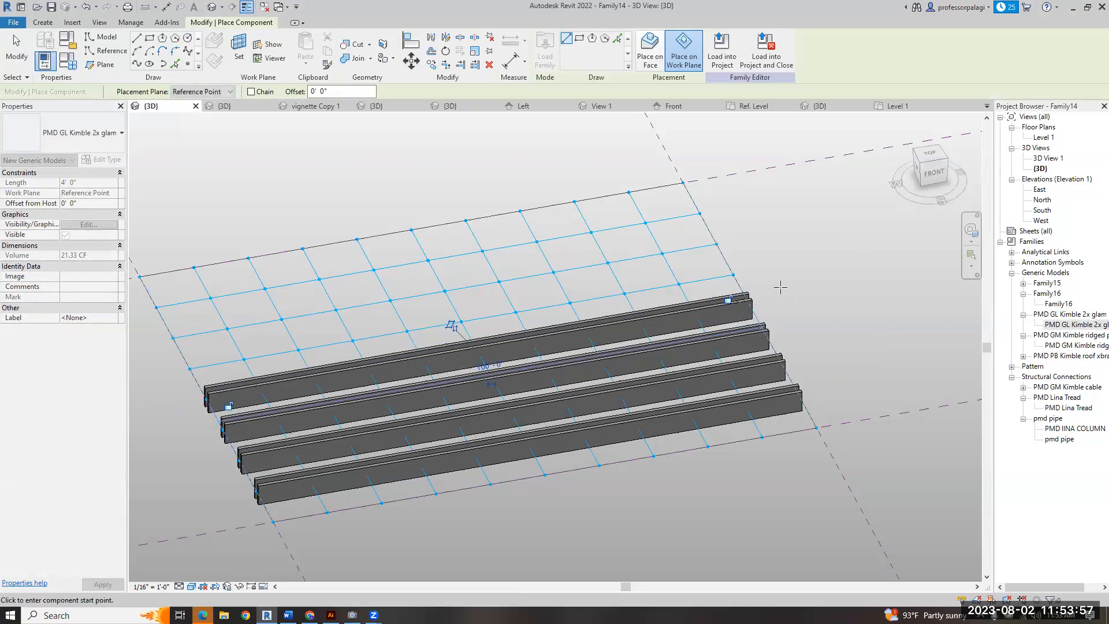
pyautogui.click(732, 274)
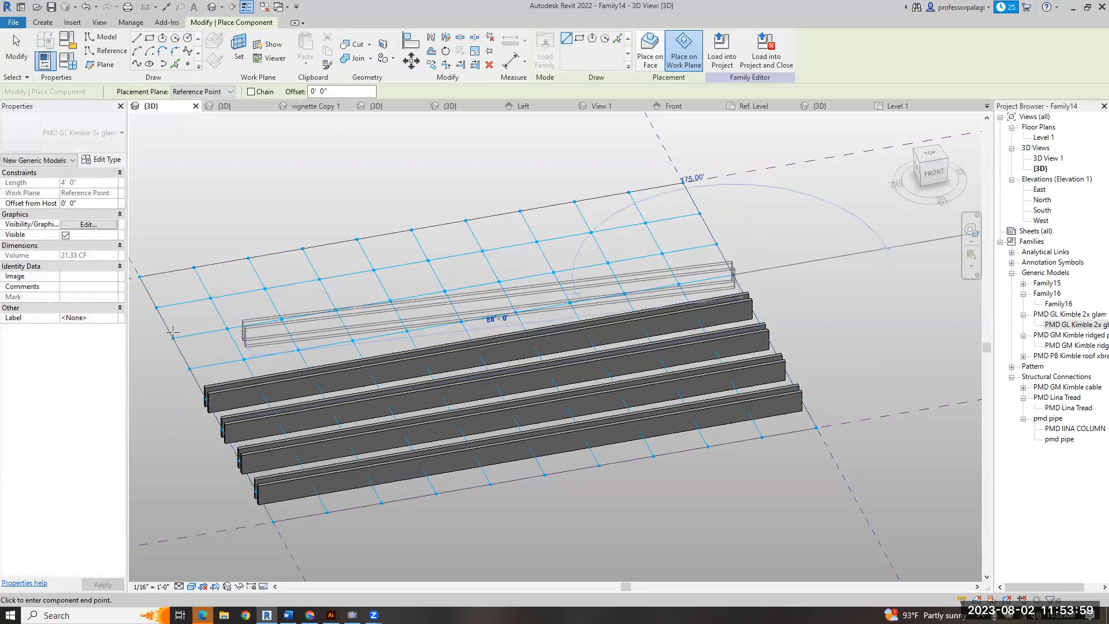
pyautogui.click(191, 366)
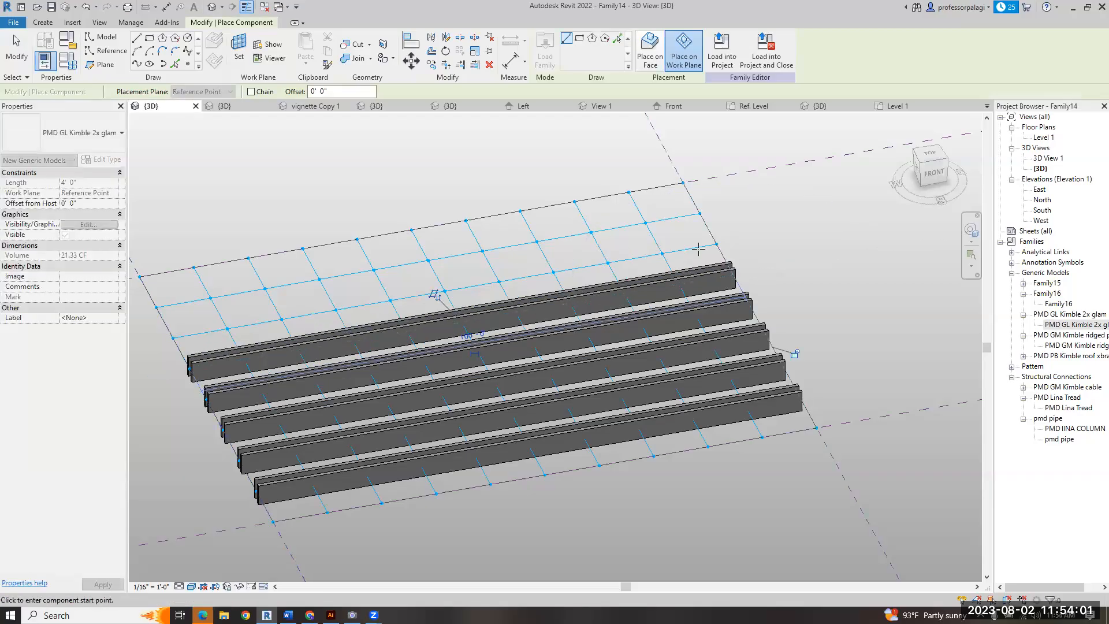
# - Place Kimble 2x glam beams across the remaining two inner grid rows and along the back edge of the divided surface
pyautogui.click(716, 244)
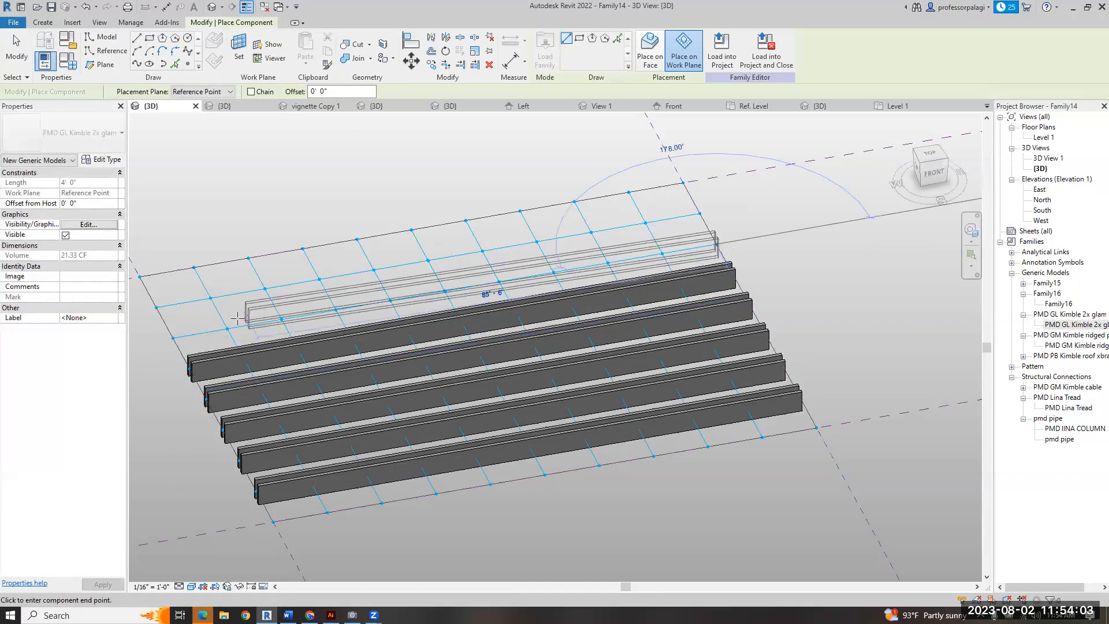
pyautogui.click(174, 336)
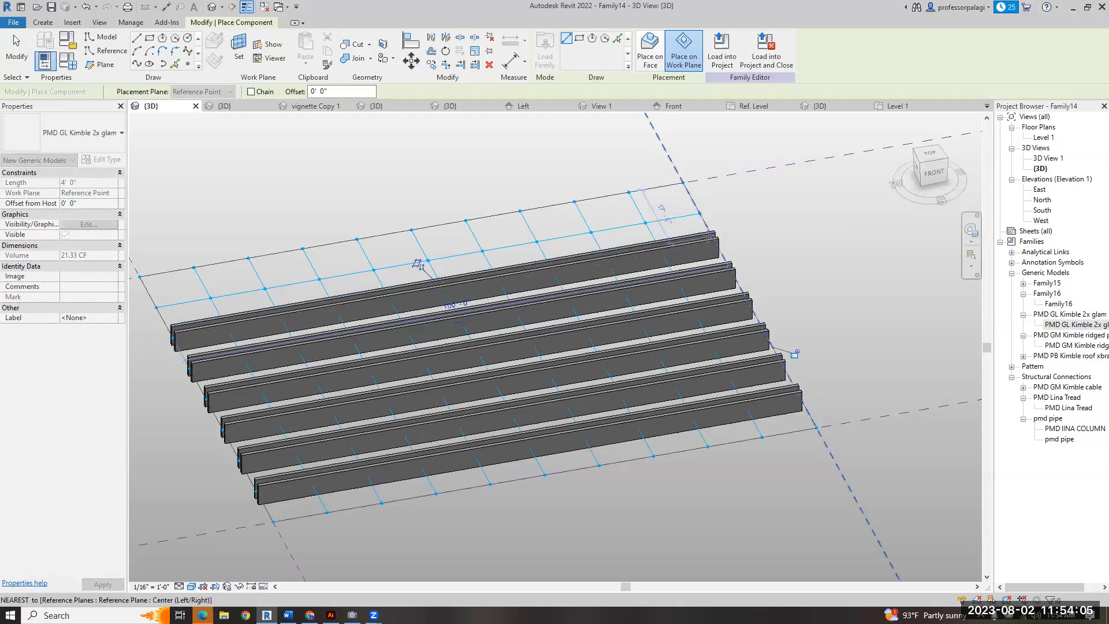
pyautogui.click(699, 214)
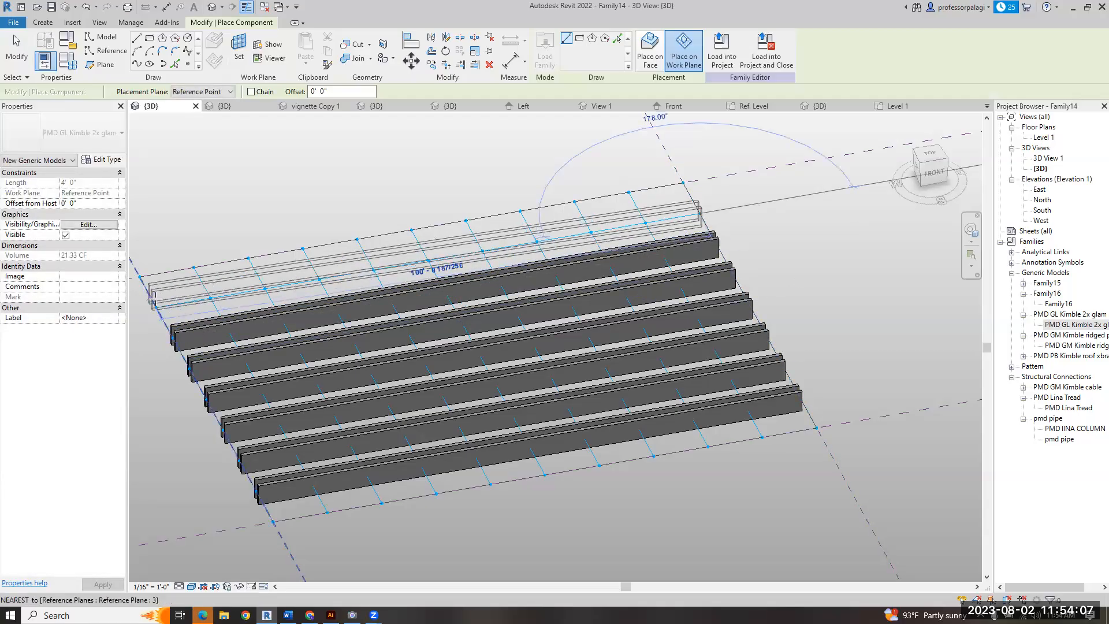
pyautogui.click(155, 297)
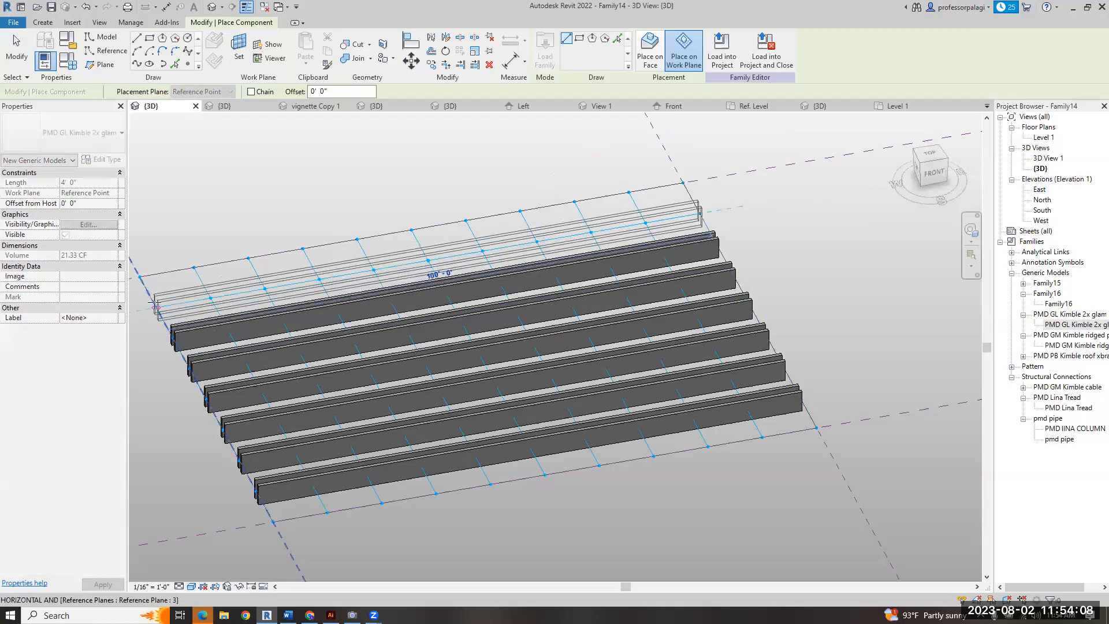
pyautogui.click(683, 183)
pyautogui.scroll(-1, 600, 188)
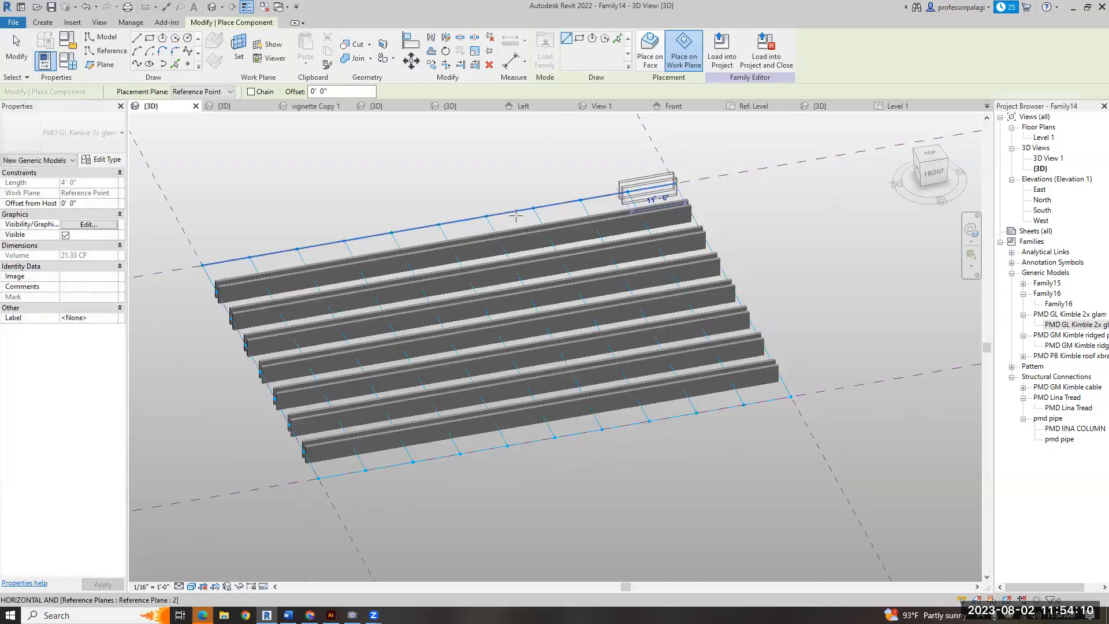
pyautogui.click(203, 261)
pyautogui.scroll(-1, 603, 188)
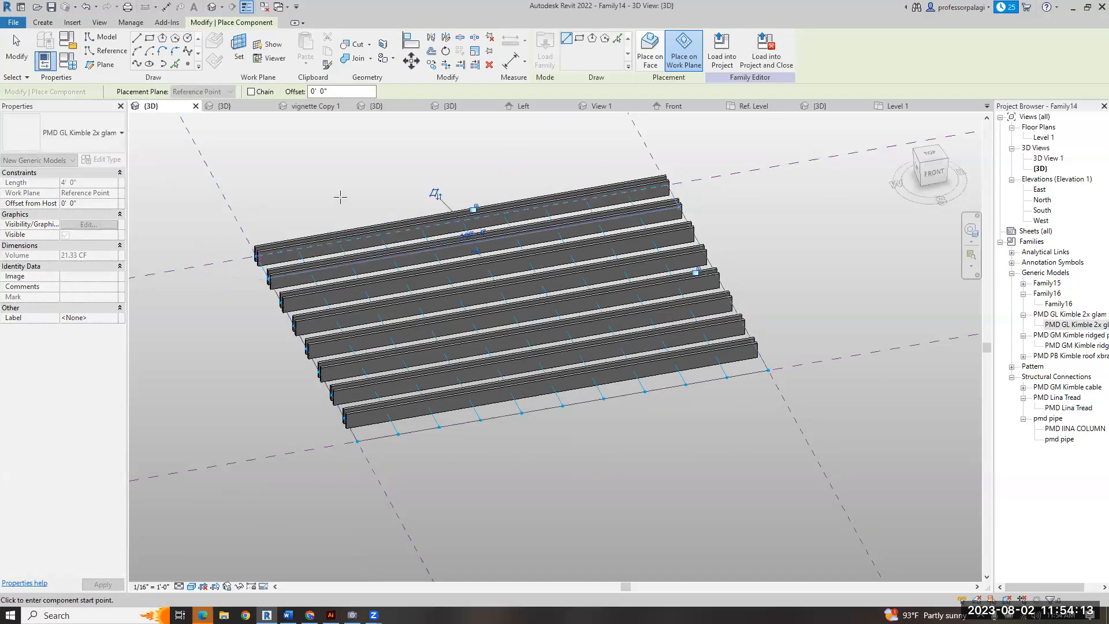
# - Place a Kimble 2x glam beam along the front edge of the divided surface and finish placing components
pyautogui.scroll(2, 472, 290)
pyautogui.press('Escape')
pyautogui.keyDown('shift'); pyautogui.moveTo(503, 377); pyautogui.dragTo(484, 345, button='middle'); pyautogui.keyUp('shift')
pyautogui.moveTo(1069, 325); pyautogui.dragTo(918, 417)
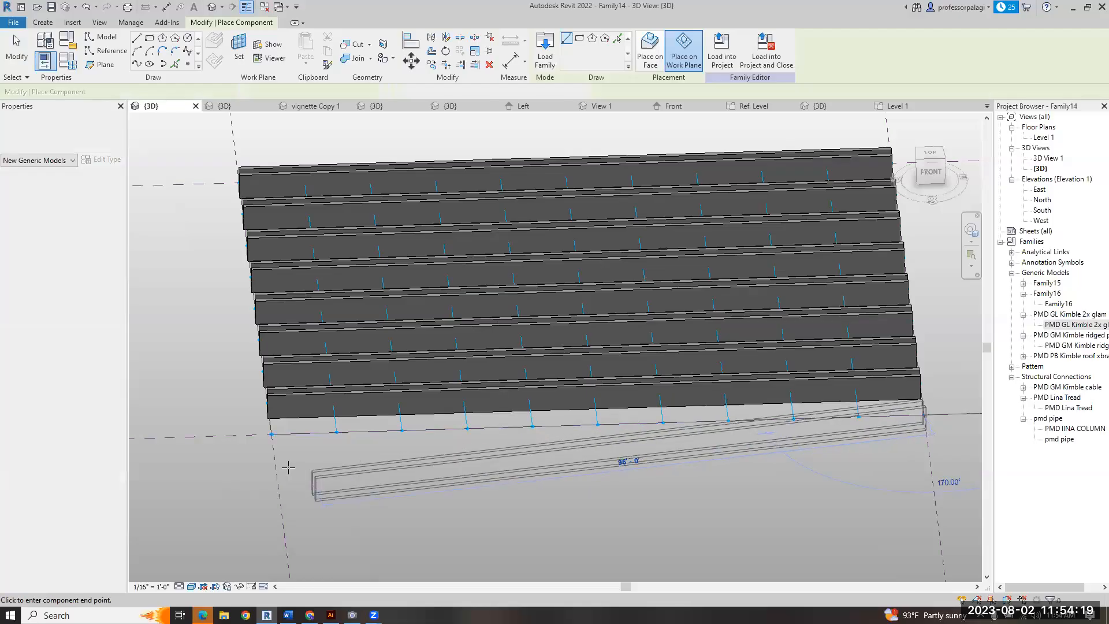
pyautogui.click(263, 432)
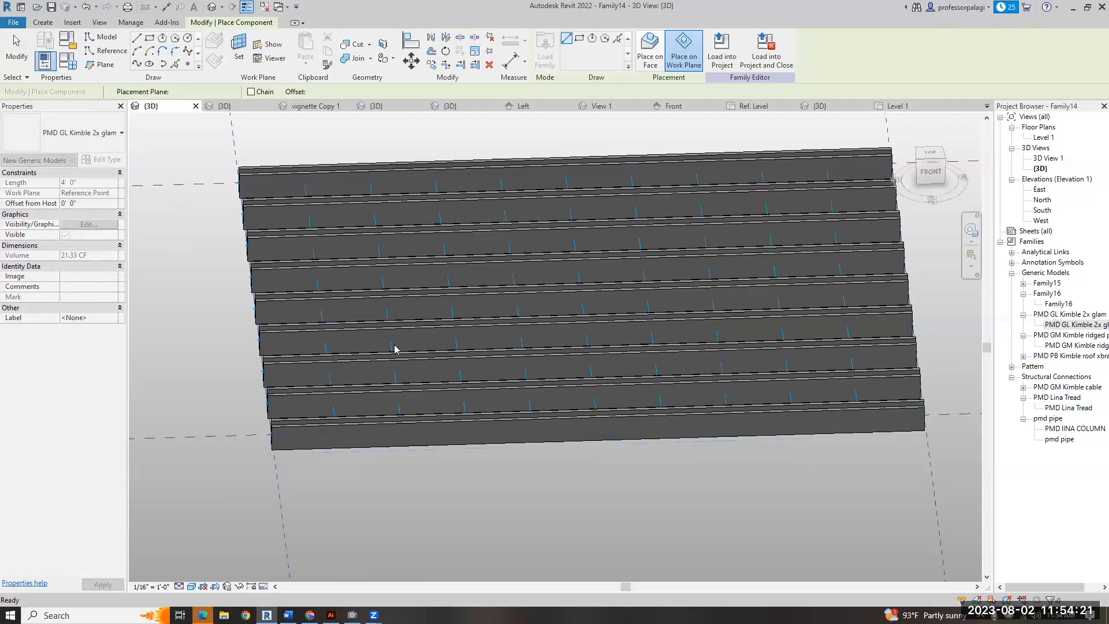
pyautogui.scroll(-2, 424, 430)
pyautogui.press('Escape')
# - Select the divided surface beneath the beams and display its xbrace components instead of the UV grid and nodes
pyautogui.keyDown('shift'); pyautogui.moveTo(424, 431); pyautogui.dragTo(530, 424, button='middle'); pyautogui.keyUp('shift')
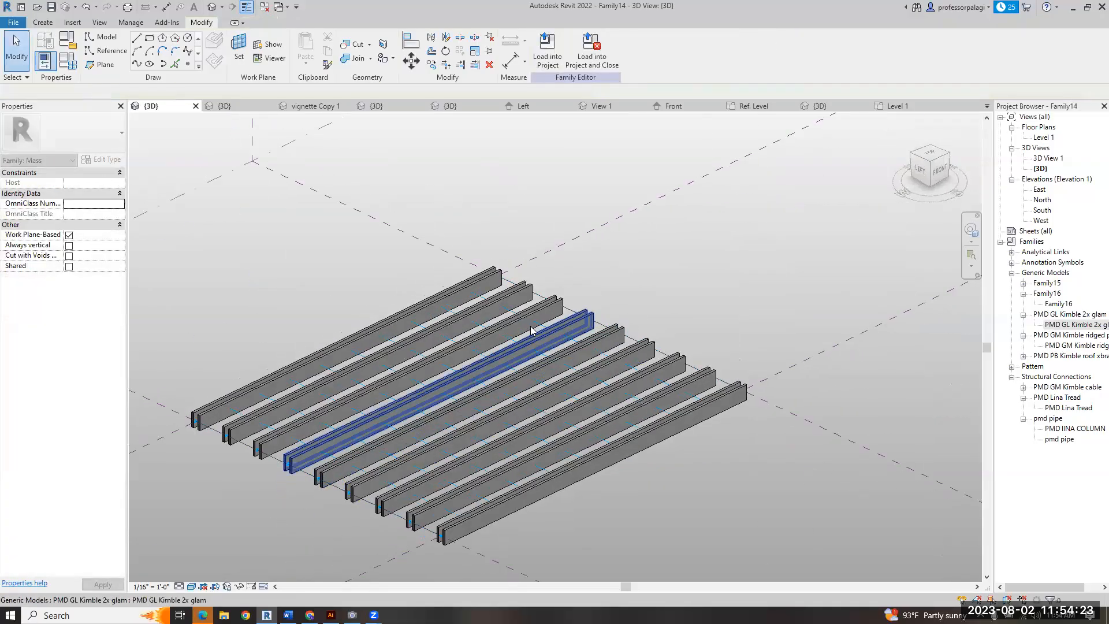
pyautogui.scroll(2, 565, 318)
pyautogui.click(557, 319)
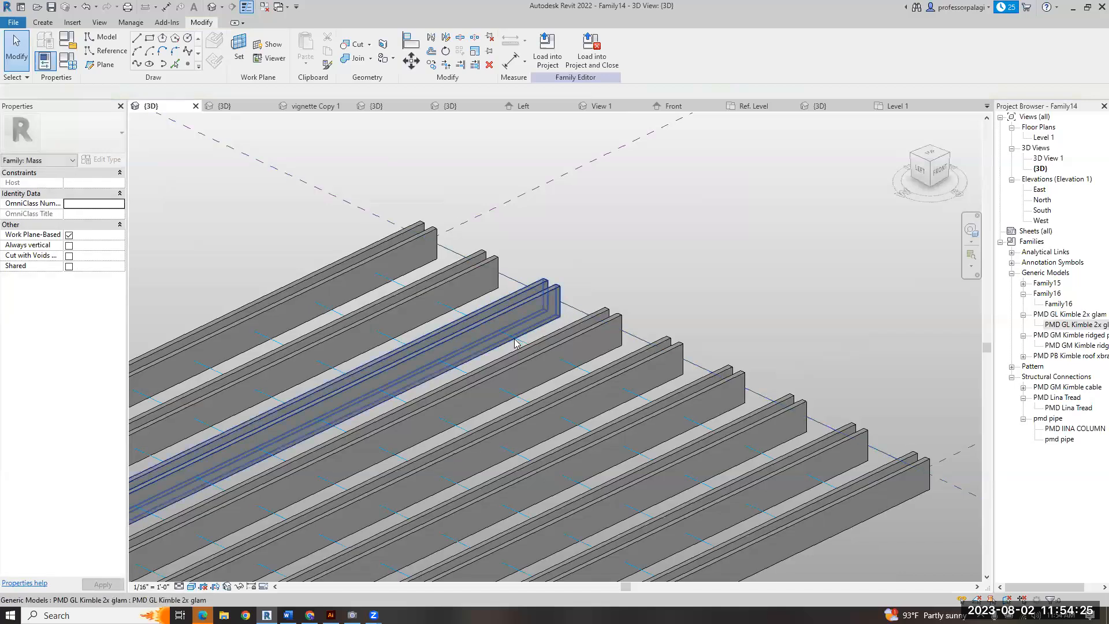
pyautogui.click(635, 346)
pyautogui.scroll(-3, 635, 346)
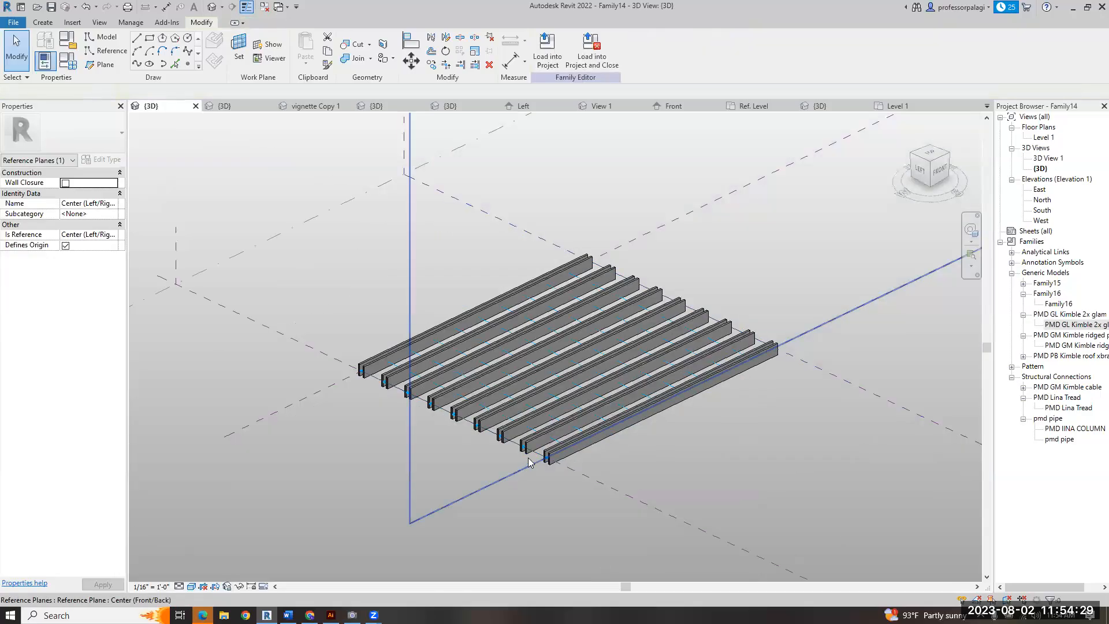
pyautogui.press('Escape')
pyautogui.scroll(5, 528, 462)
pyautogui.click(548, 450)
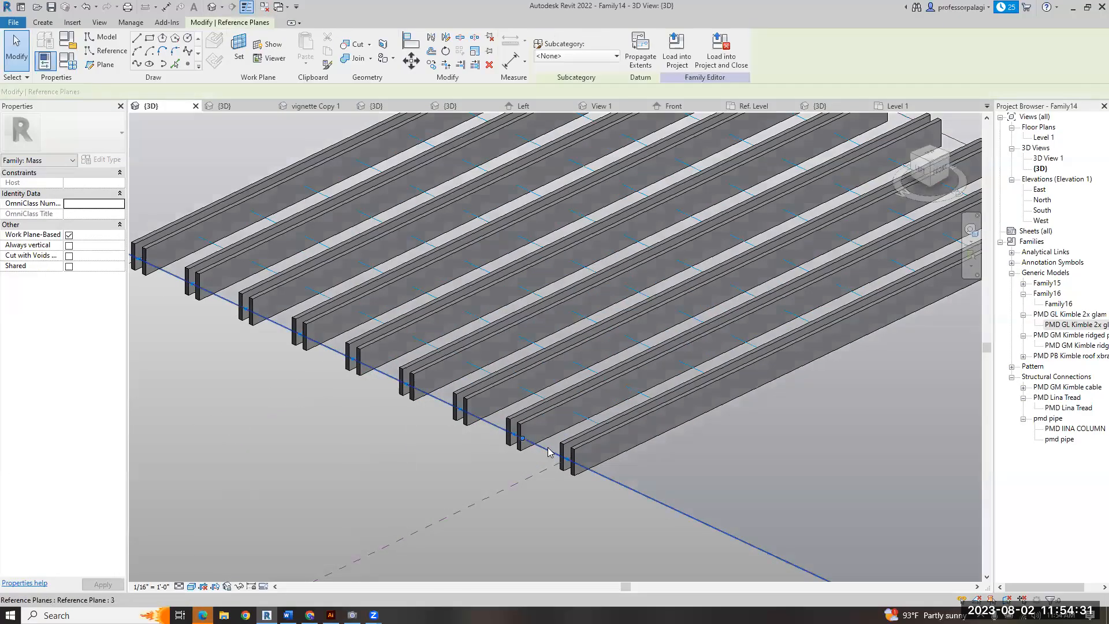
pyautogui.press('Escape')
pyautogui.press('Tab')
pyautogui.click(699, 190)
pyautogui.click(635, 52)
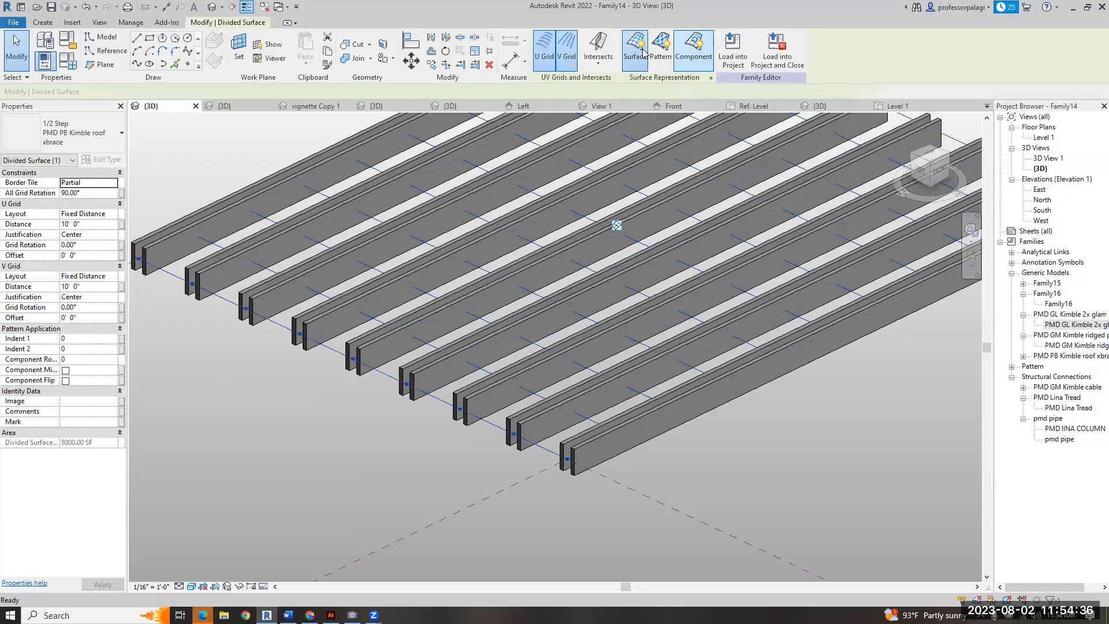
pyautogui.click(796, 432)
# - Examine how the roof xbraces, brackets and cables meet the double glam beams, up close and across the whole roof
pyautogui.scroll(-2, 790, 411)
pyautogui.scroll(5, 631, 404)
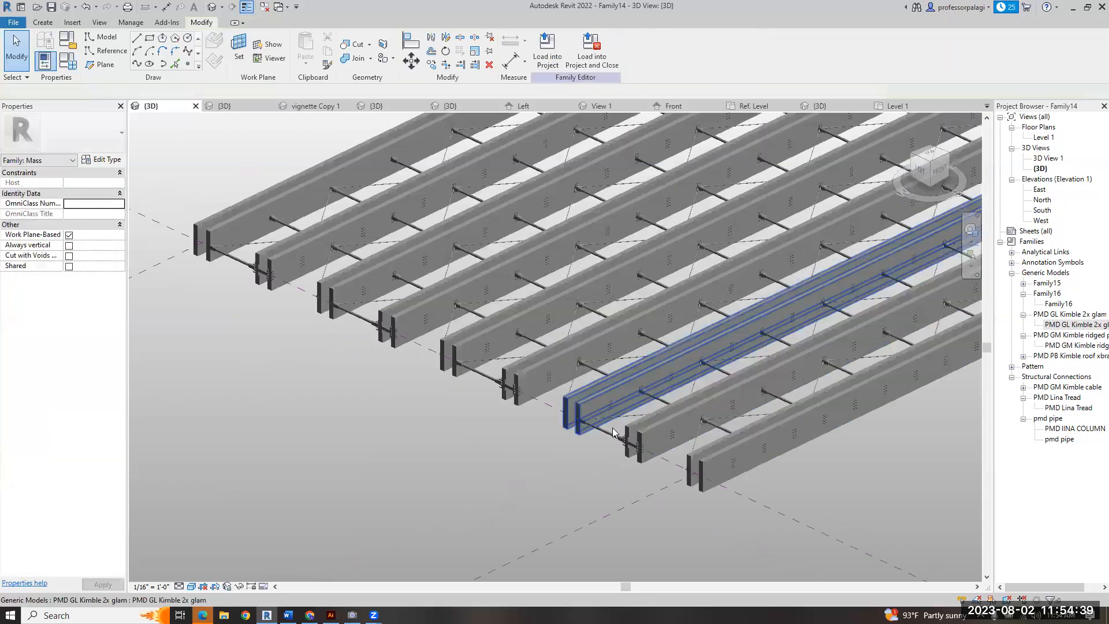
pyautogui.scroll(6, 584, 396)
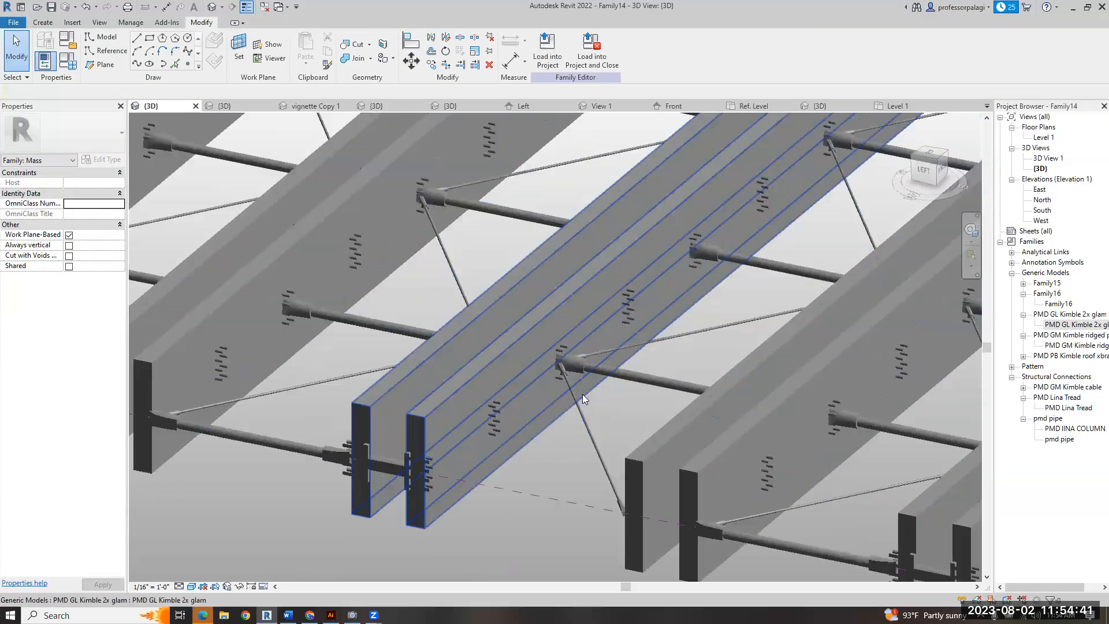
pyautogui.scroll(-6, 484, 397)
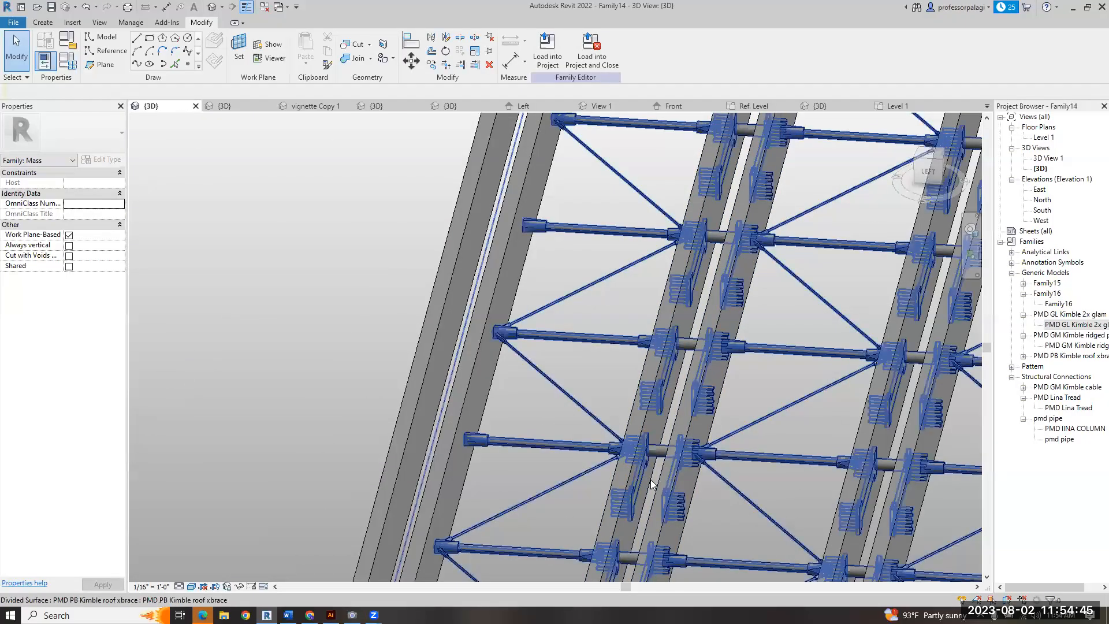
pyautogui.scroll(5, 648, 472)
pyautogui.scroll(-3, 703, 410)
pyautogui.keyDown('shift'); pyautogui.moveTo(740, 438); pyautogui.dragTo(546, 335, button='middle'); pyautogui.keyUp('shift')
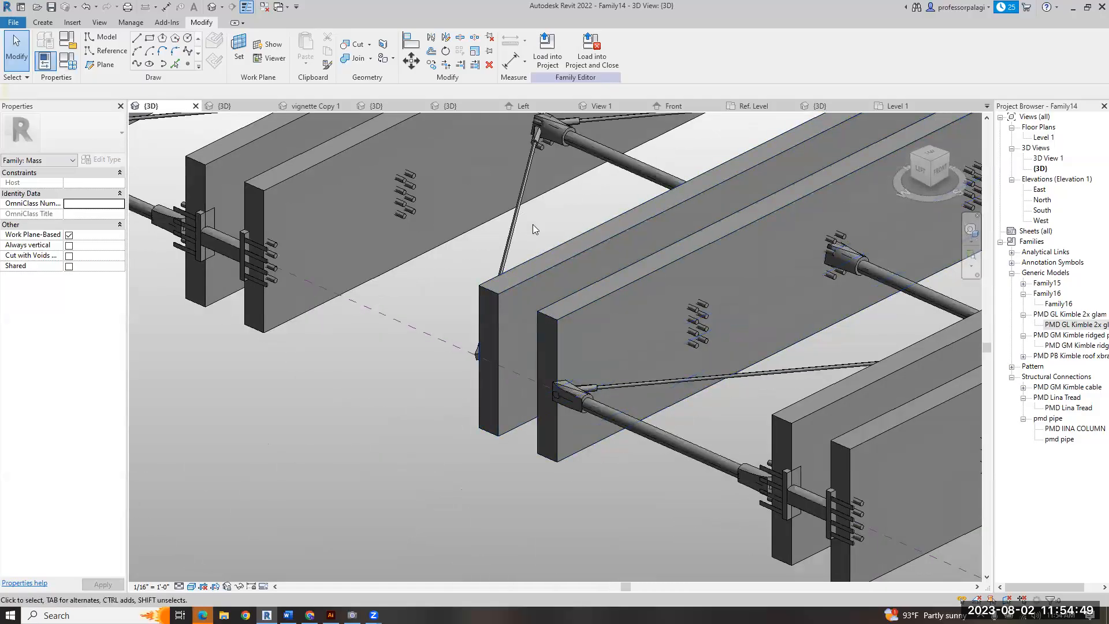
pyautogui.scroll(3, 565, 216)
pyautogui.scroll(-3, 574, 252)
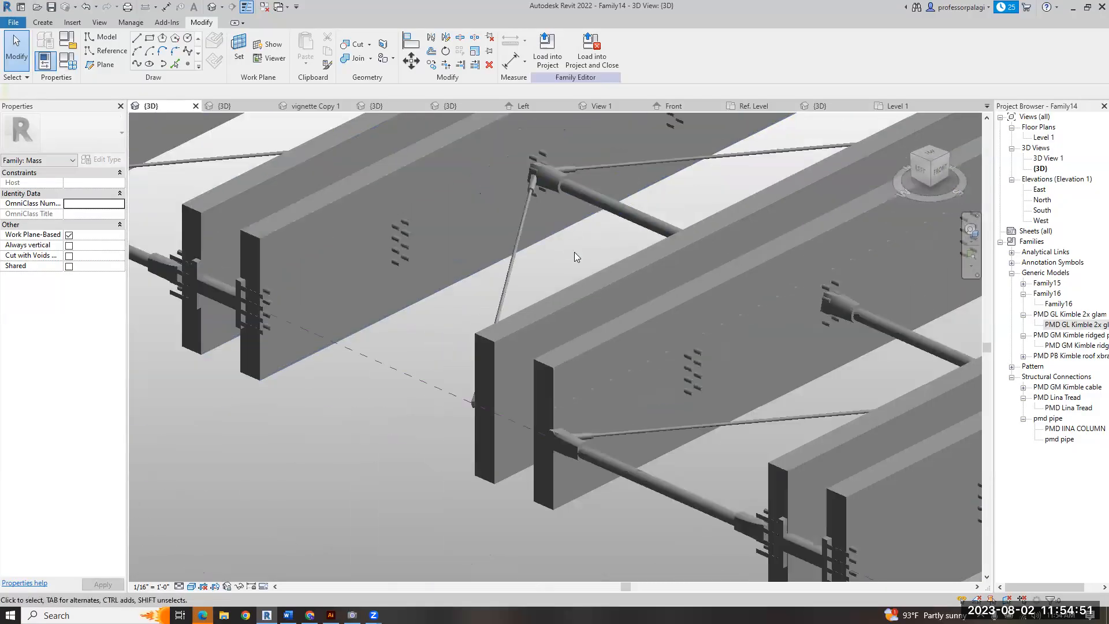
pyautogui.scroll(-4, 563, 293)
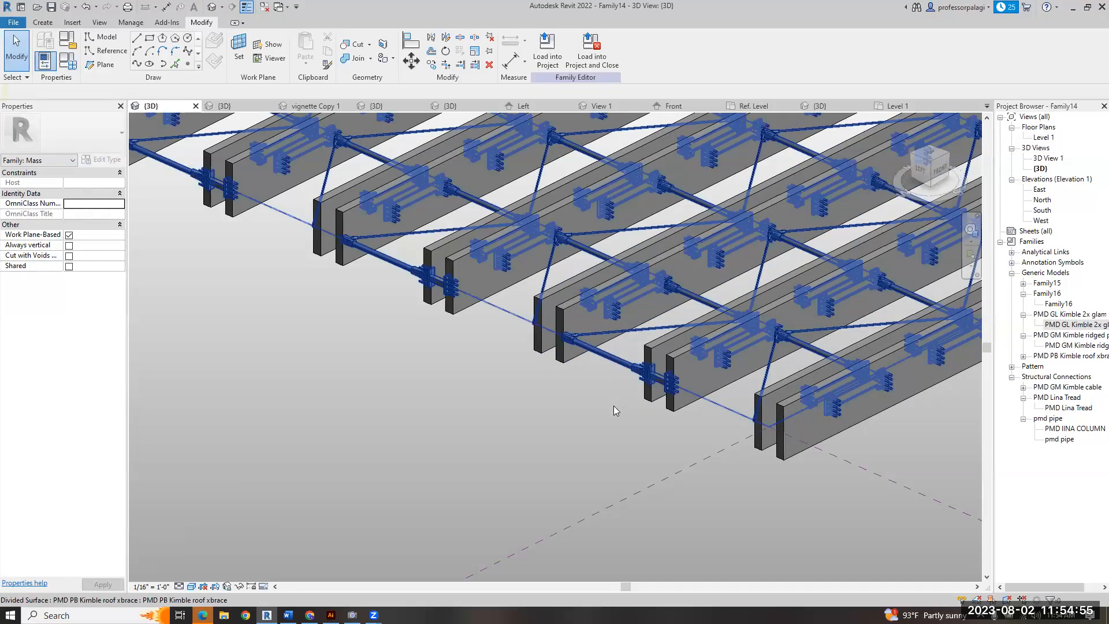
pyautogui.scroll(-6, 572, 438)
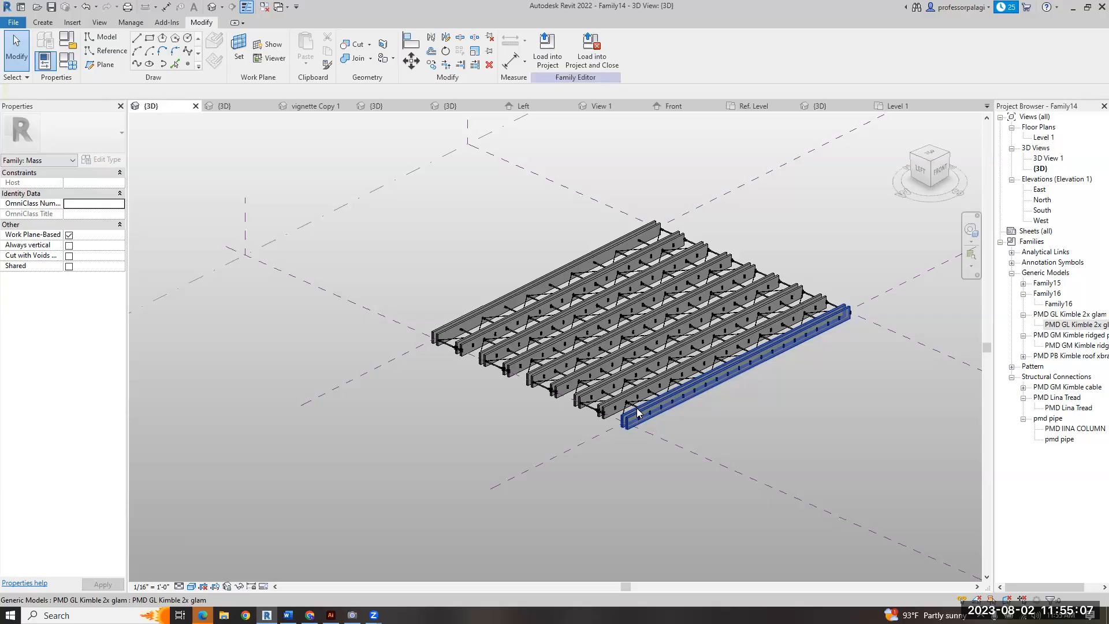
# - Examine the ridged bracket's front, 3D and left views and the tension cable in the Kimble roof xbrace component
pyautogui.click(685, 107)
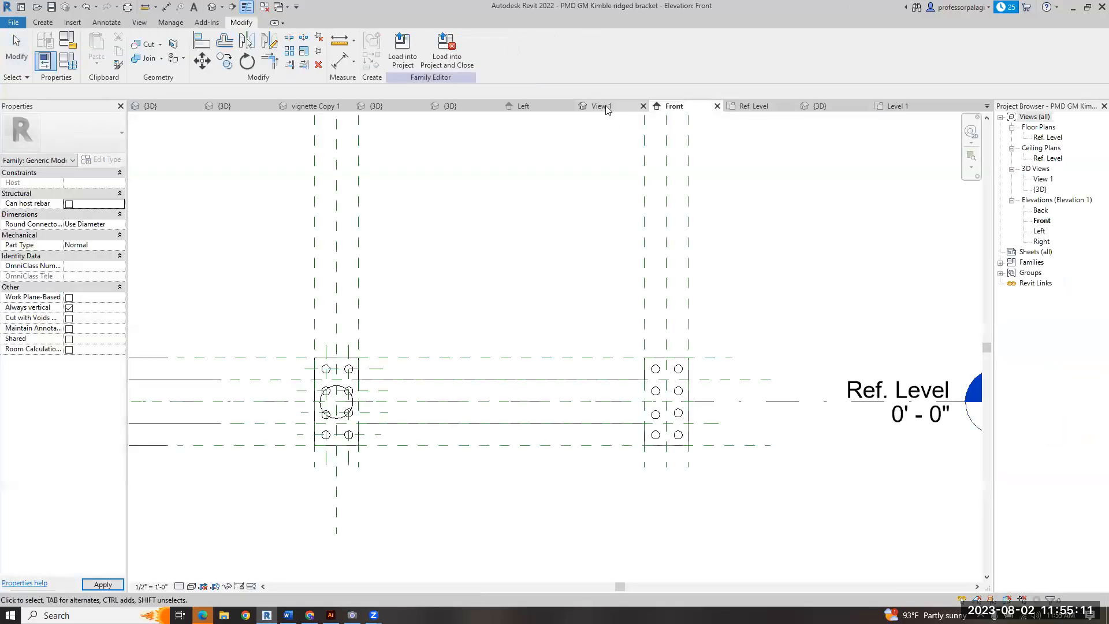
pyautogui.click(604, 107)
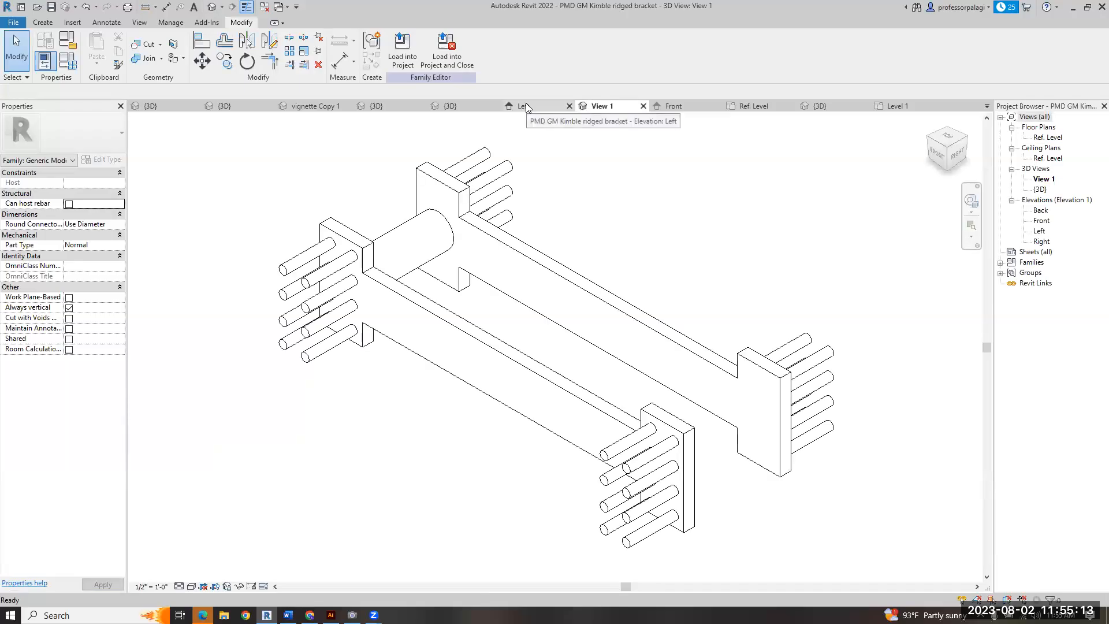
pyautogui.click(526, 105)
pyautogui.click(457, 106)
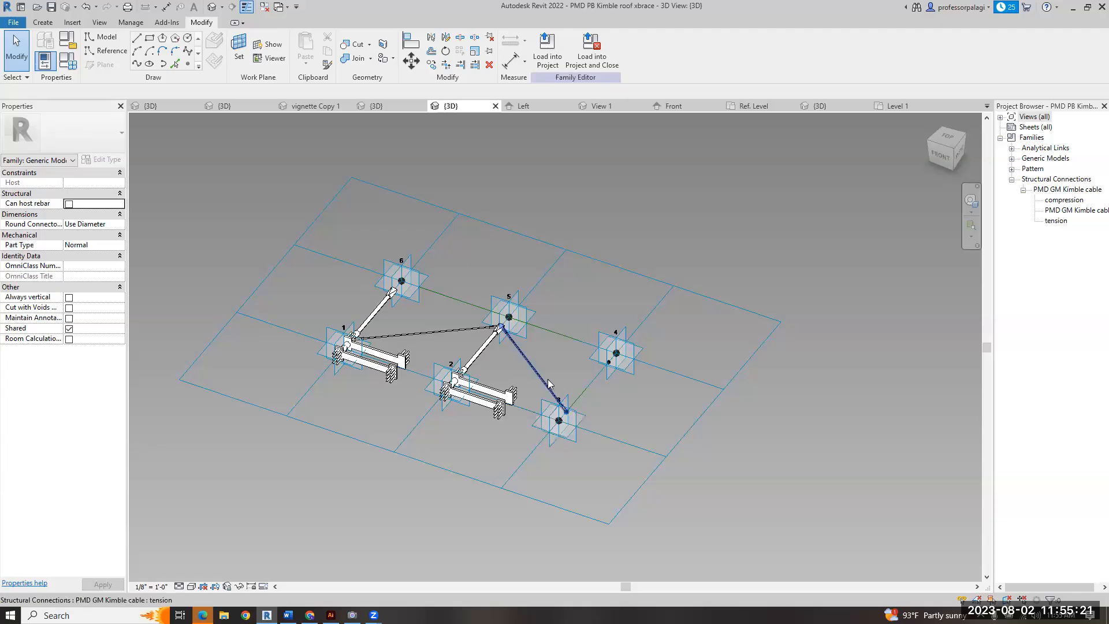
pyautogui.click(533, 369)
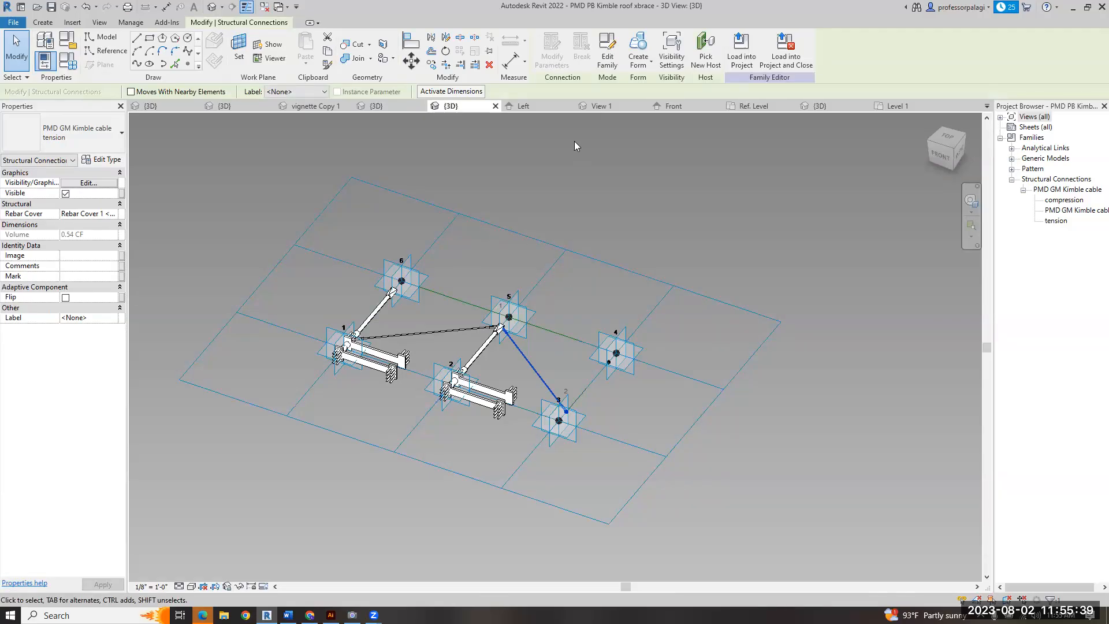
# - Look through the open bracket, Level 1 and Family15 views, then inspect the assembled Family14 roof in 3D without saving
pyautogui.click(528, 106)
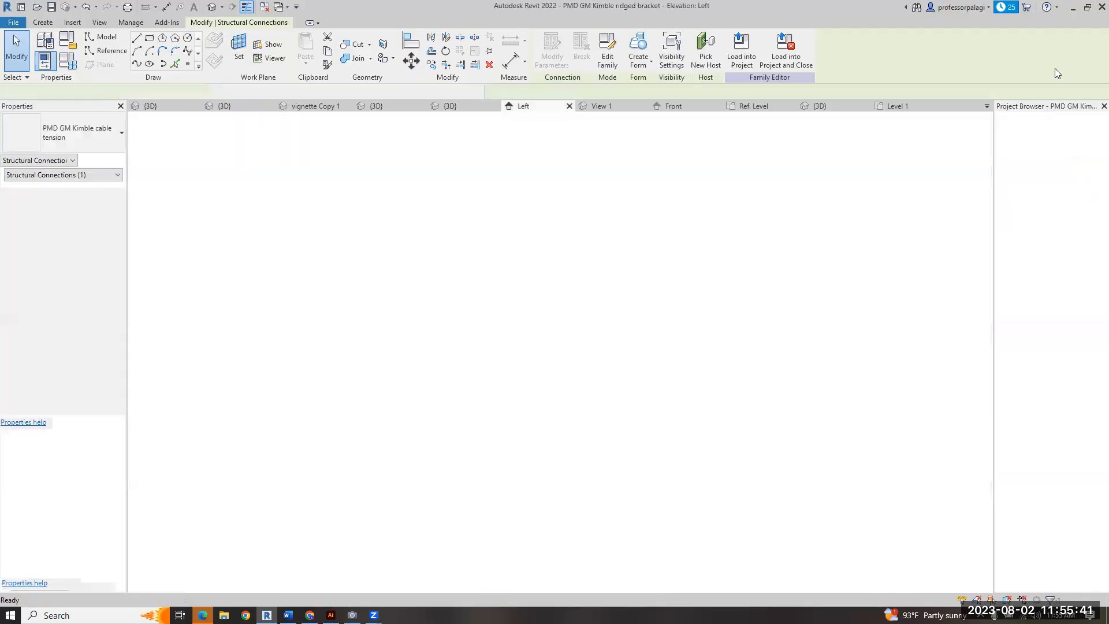
pyautogui.click(904, 105)
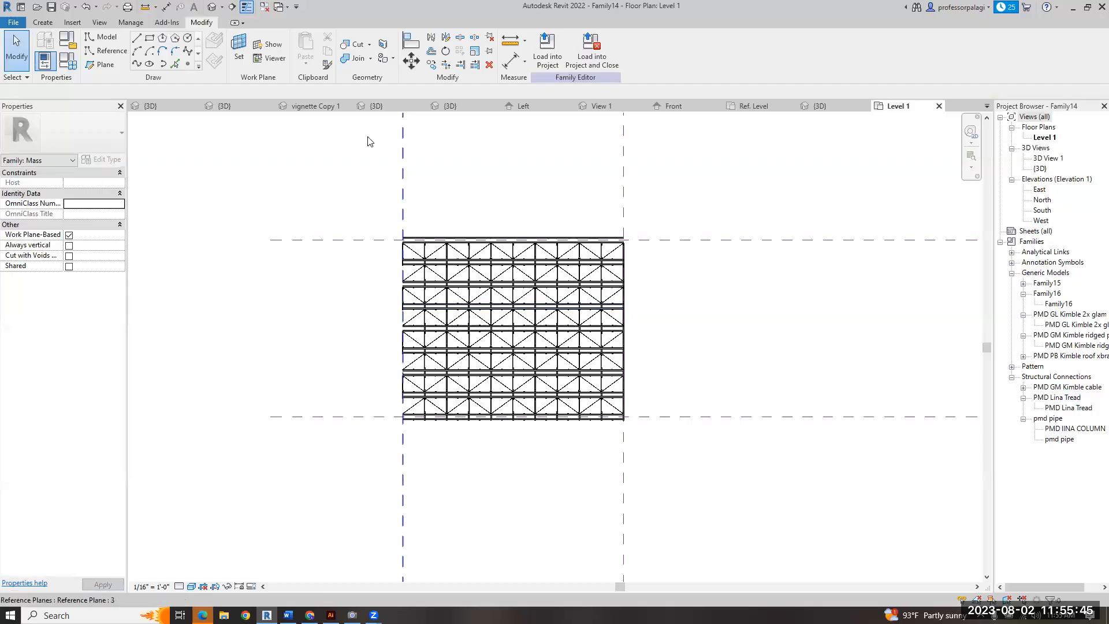
pyautogui.click(228, 104)
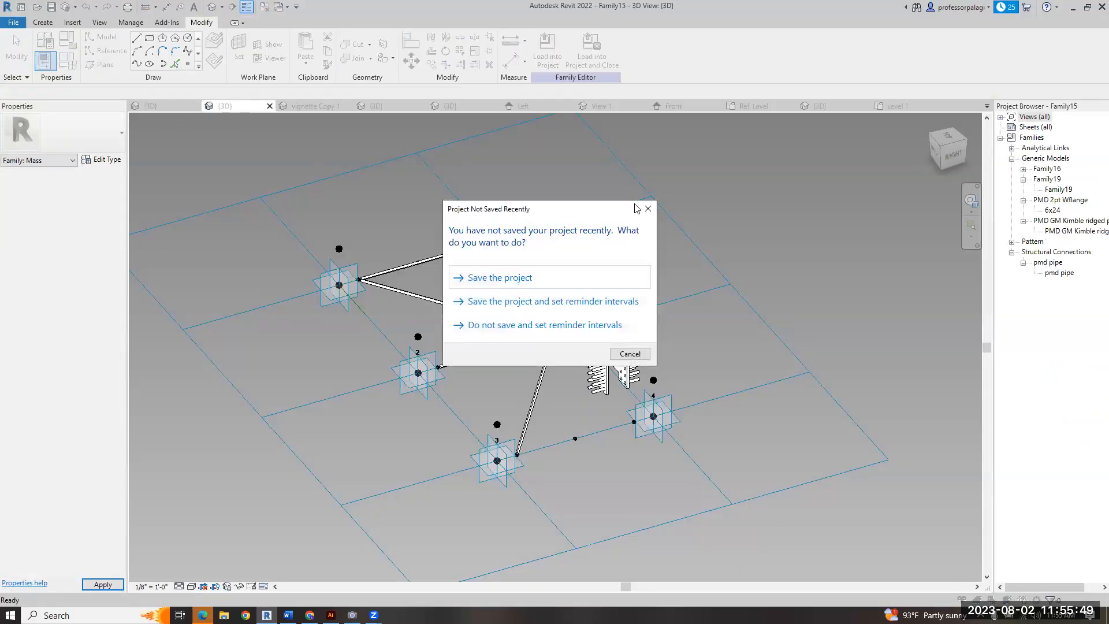
pyautogui.click(648, 209)
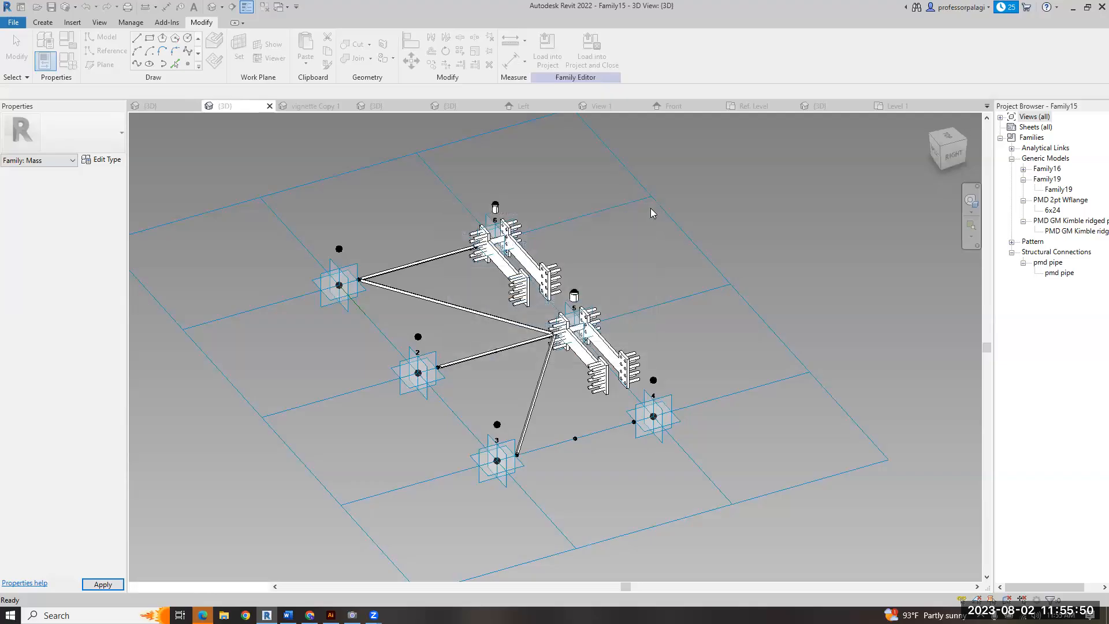
pyautogui.click(151, 105)
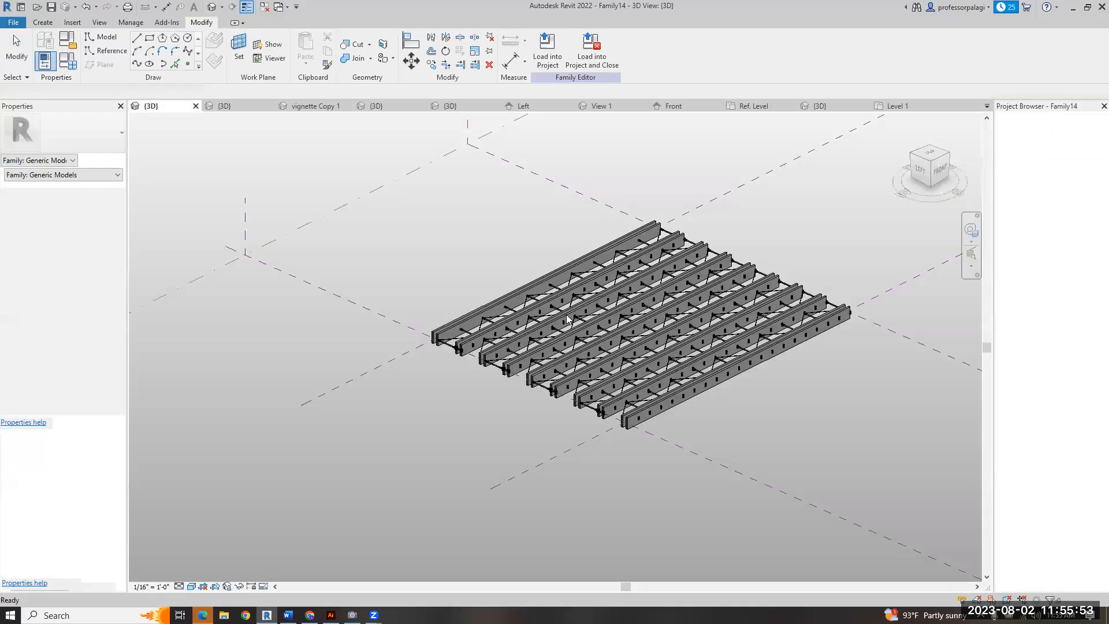
pyautogui.scroll(5, 687, 344)
pyautogui.scroll(-3, 521, 351)
pyautogui.keyDown('shift'); pyautogui.moveTo(569, 442); pyautogui.dragTo(529, 467, button='middle'); pyautogui.keyUp('shift')
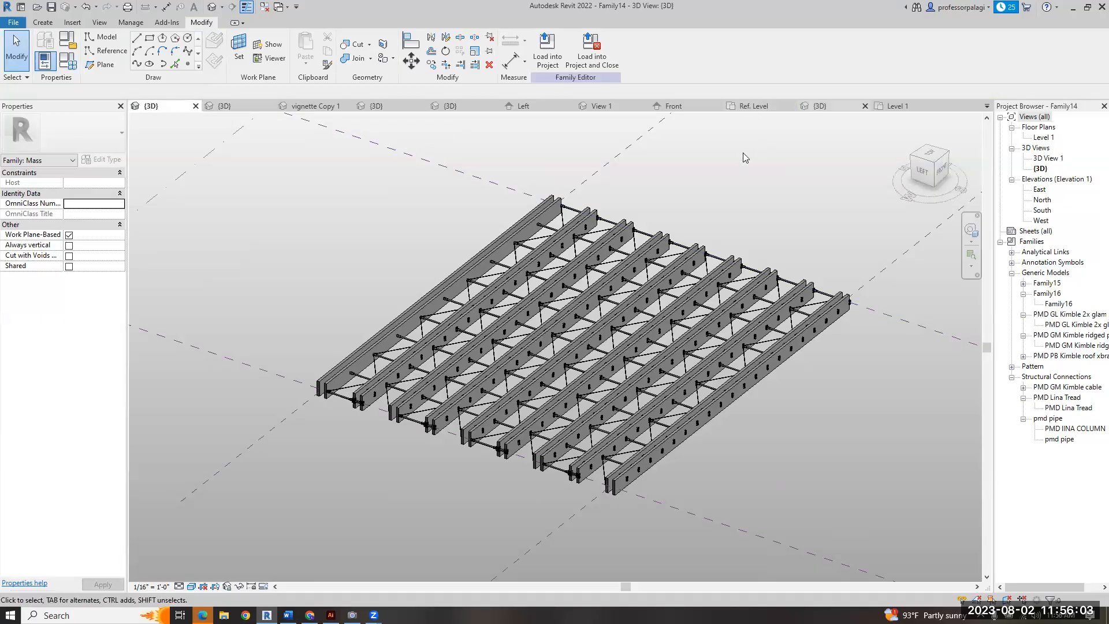
# - Close the inactive views, switch to the PMD Project Piano Kimble project and open its 03 Site Plan floor plan
pyautogui.press('c')
pyautogui.press('i')
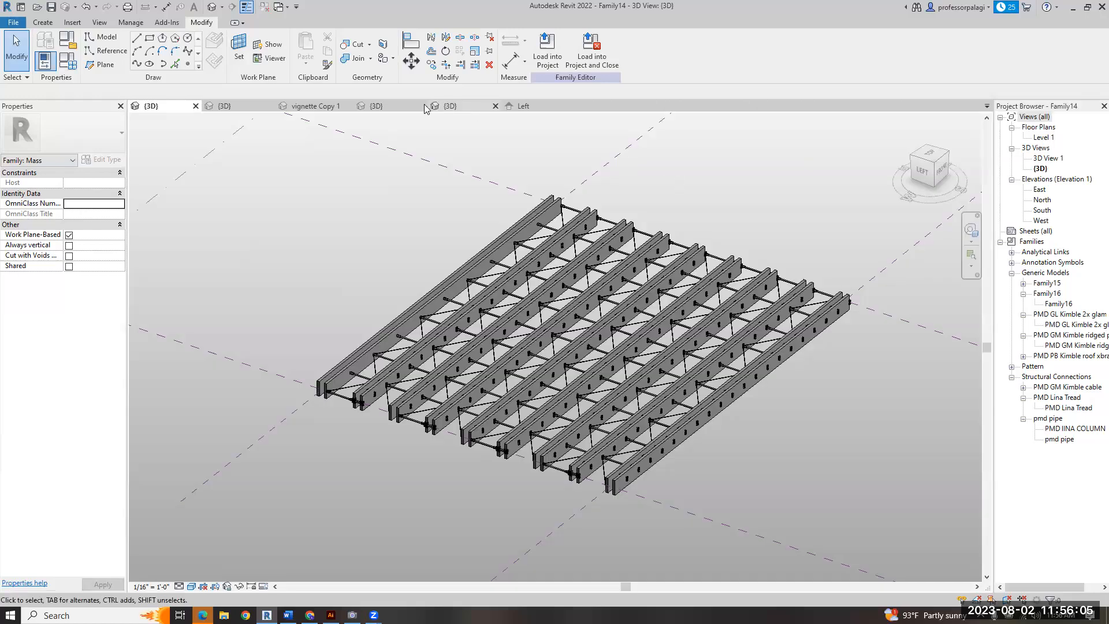
pyautogui.click(289, 7)
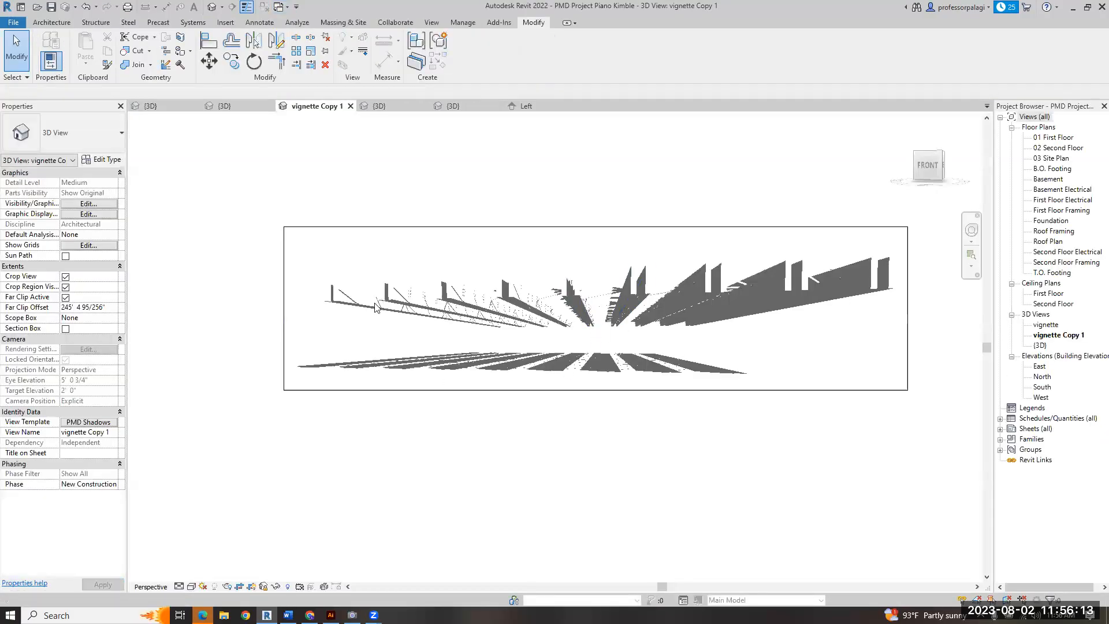
pyautogui.doubleClick(1049, 138)
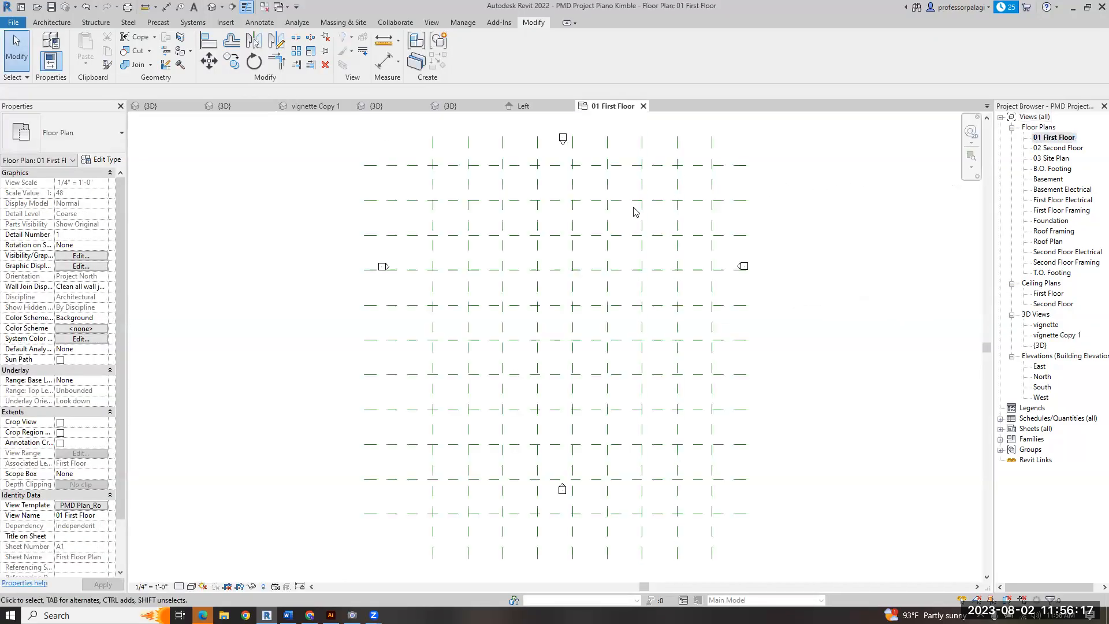
pyautogui.doubleClick(1059, 160)
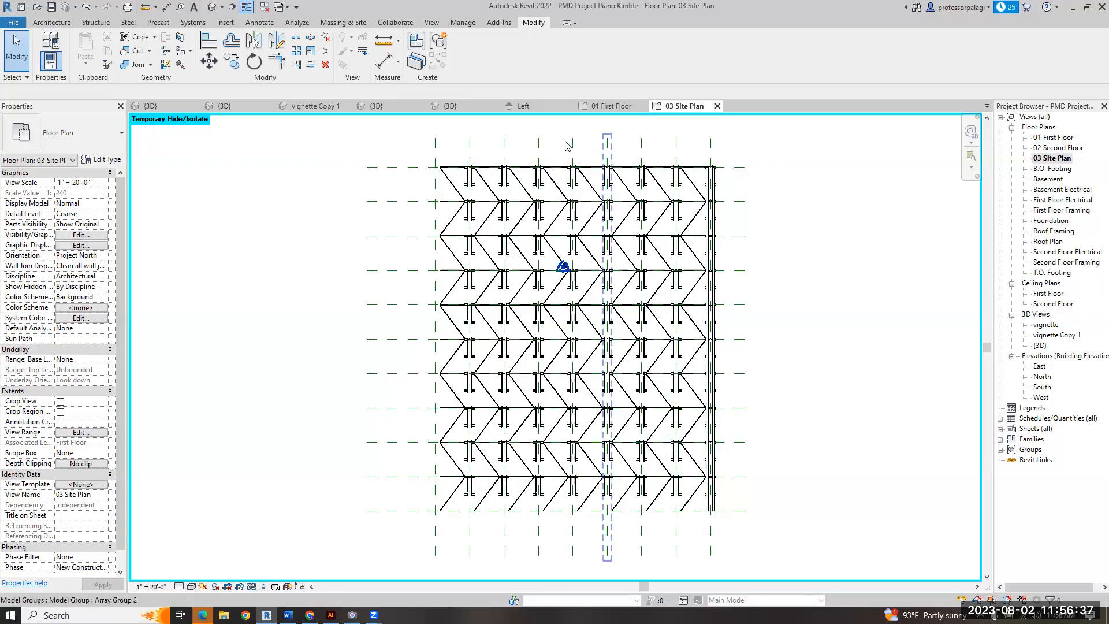
# - Select all Family15 brace component instances on the site plan and delete them
pyautogui.click(462, 225)
pyautogui.scroll(4, 412, 185)
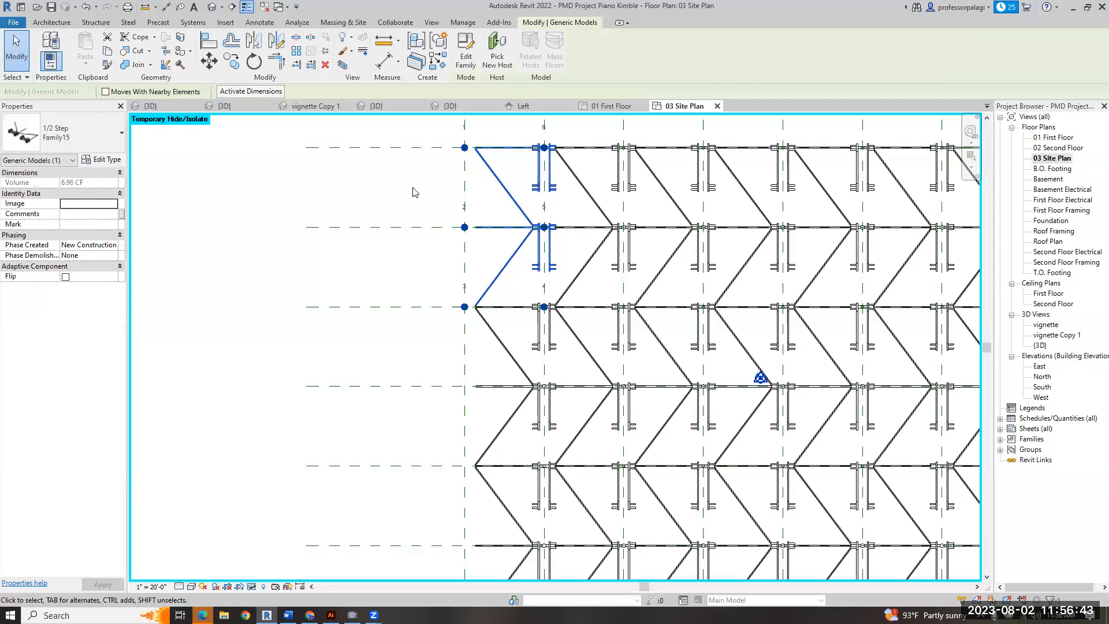
pyautogui.click(413, 192)
pyautogui.scroll(-3, 514, 203)
pyautogui.click(513, 207)
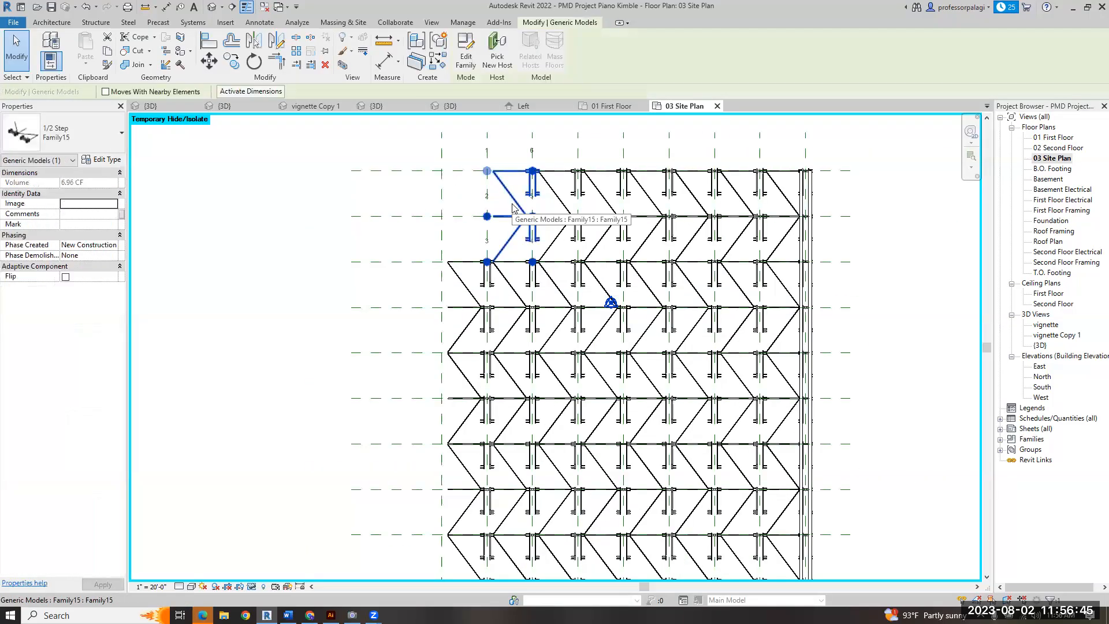
pyautogui.press('s')
pyautogui.press('a')
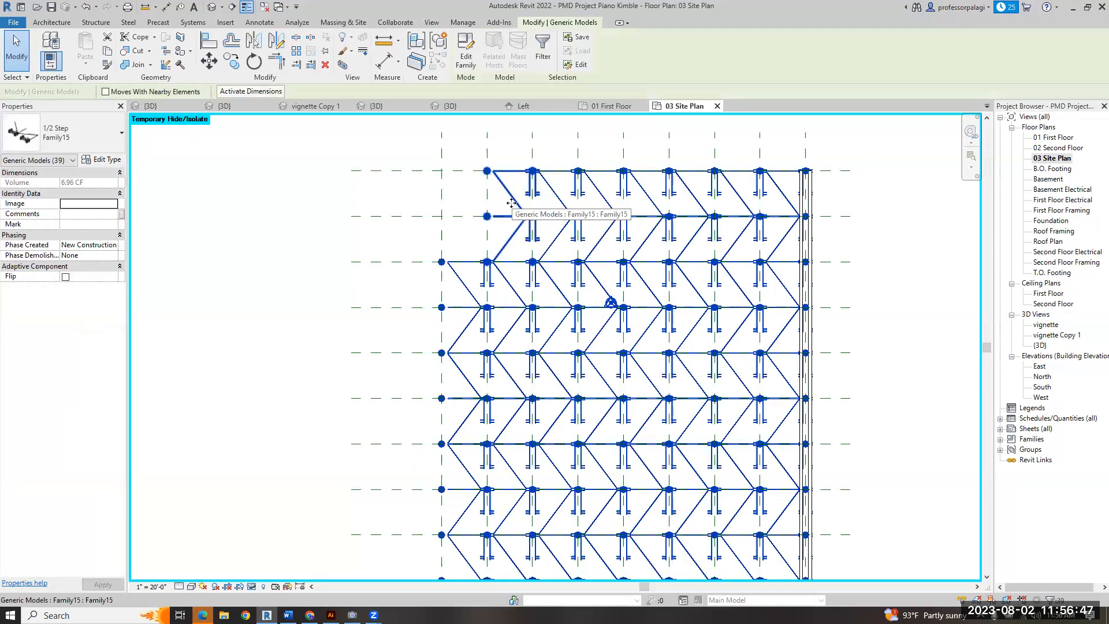
pyautogui.press('Delete')
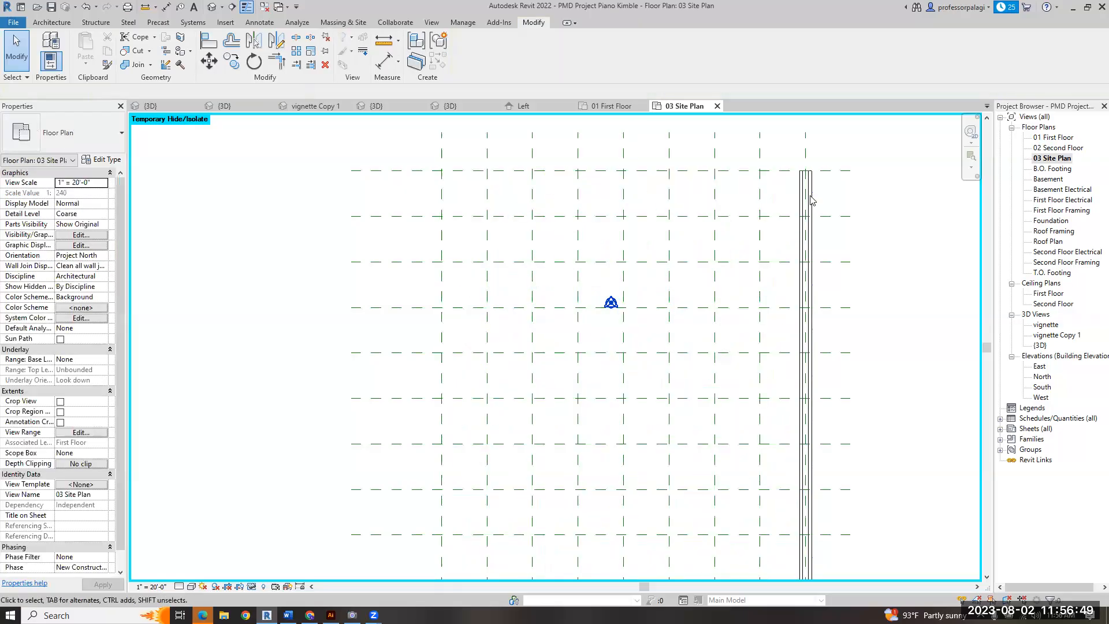
# - Delete the beam along the easternmost grid line and reset the view's temporary hide/isolate
pyautogui.click(805, 197)
pyautogui.press('Delete')
pyautogui.scroll(-2, 803, 220)
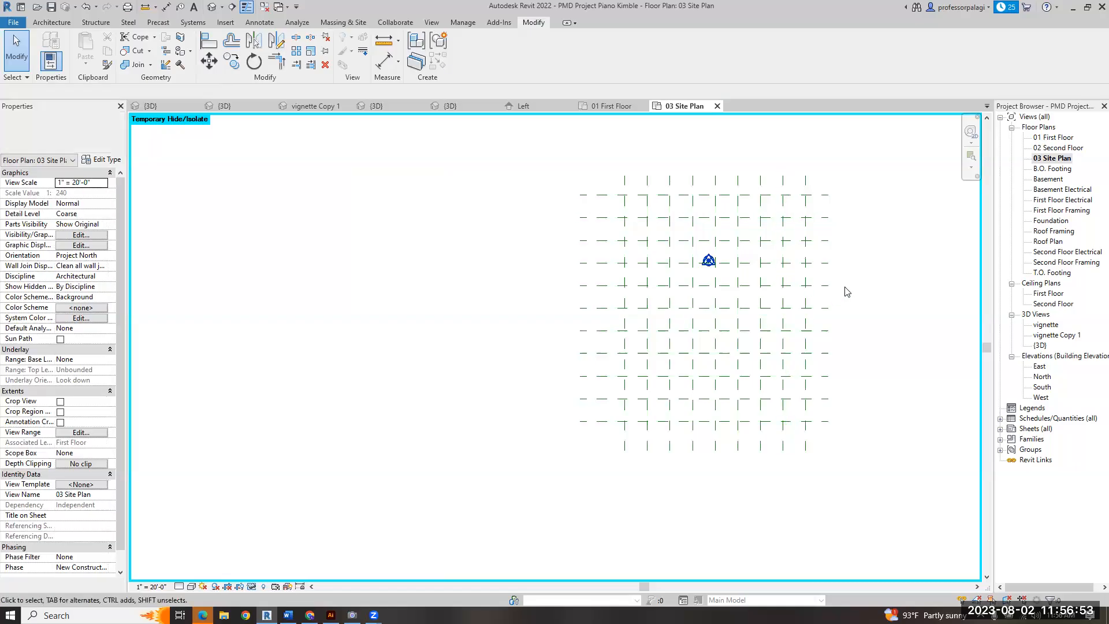
pyautogui.press('h')
pyautogui.press('r')
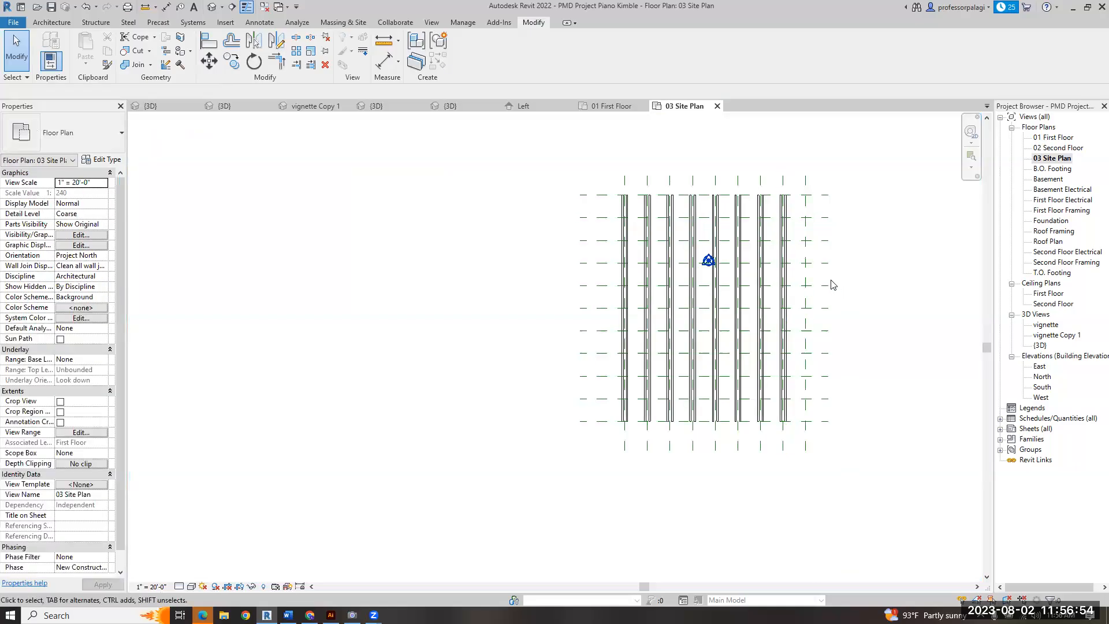
pyautogui.click(774, 216)
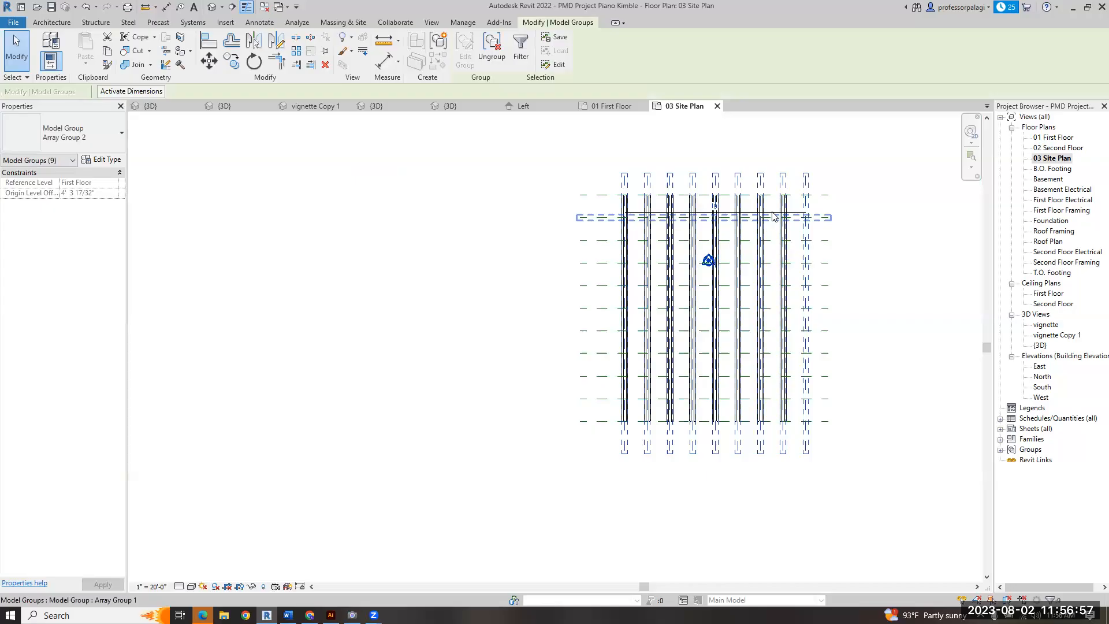
pyautogui.press('Delete')
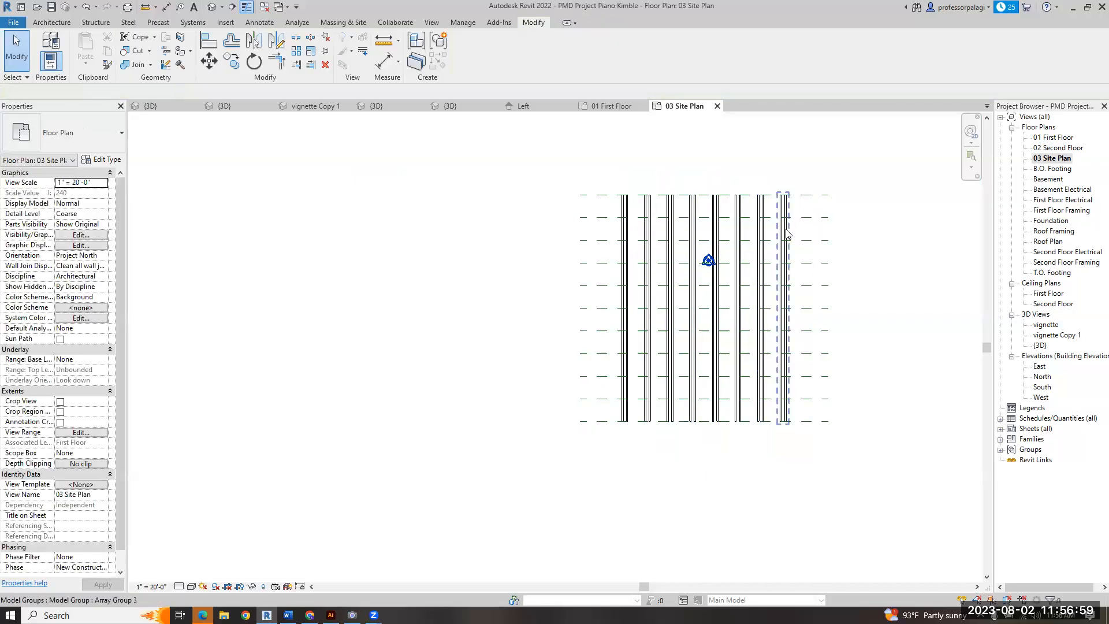
pyautogui.click(786, 233)
pyautogui.click(858, 247)
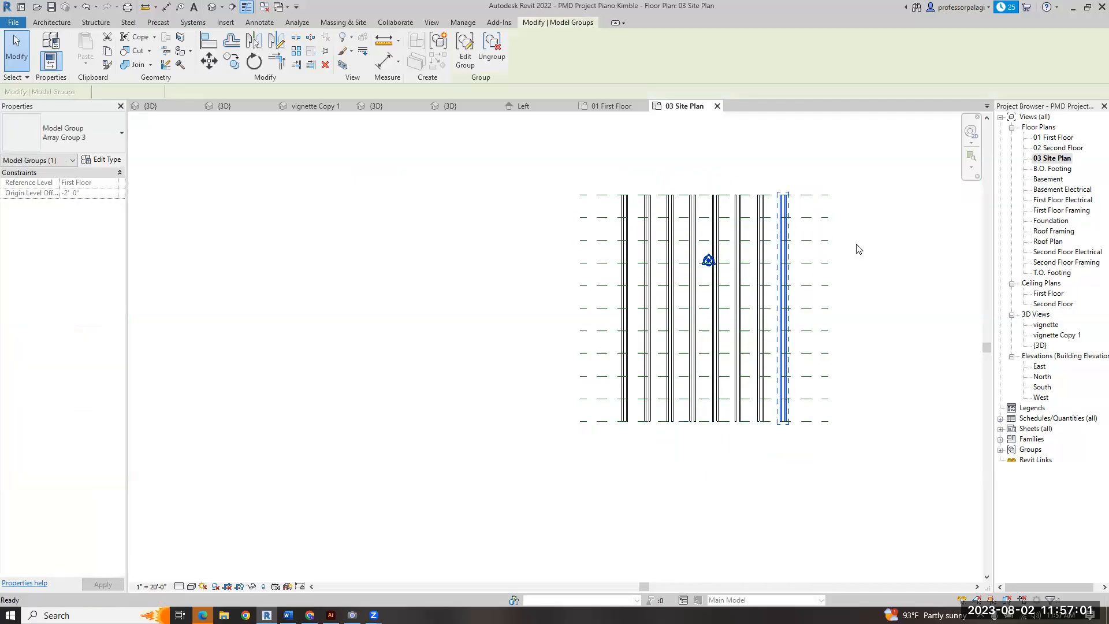
# - Select all Array Group 3 instances holding the double beams and delete them, keeping the reference planes
pyautogui.scroll(3, 790, 212)
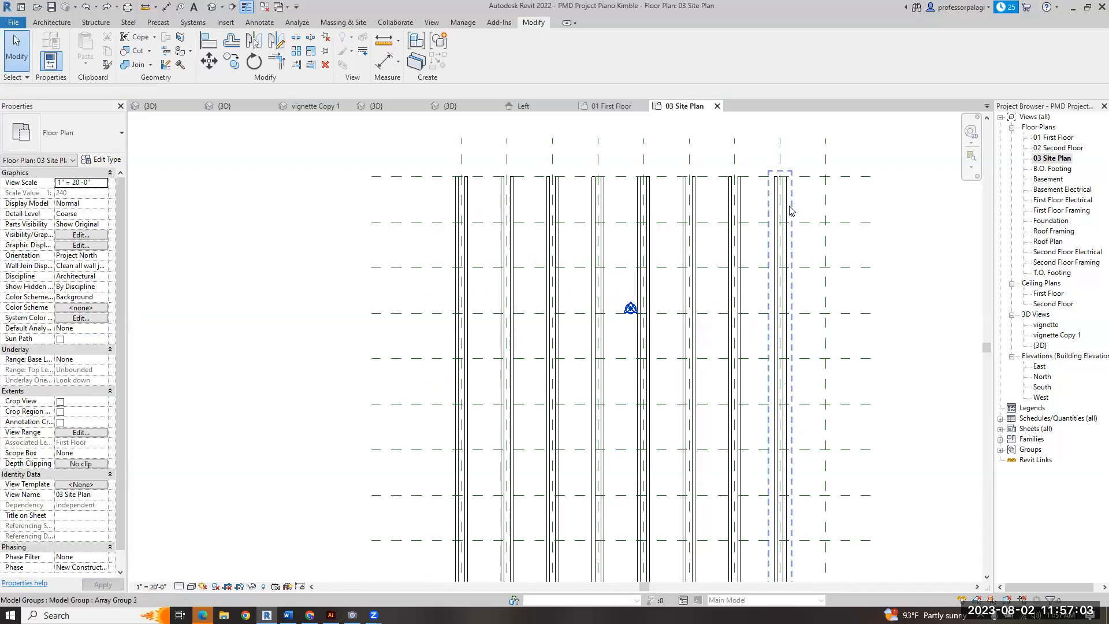
pyautogui.click(790, 208)
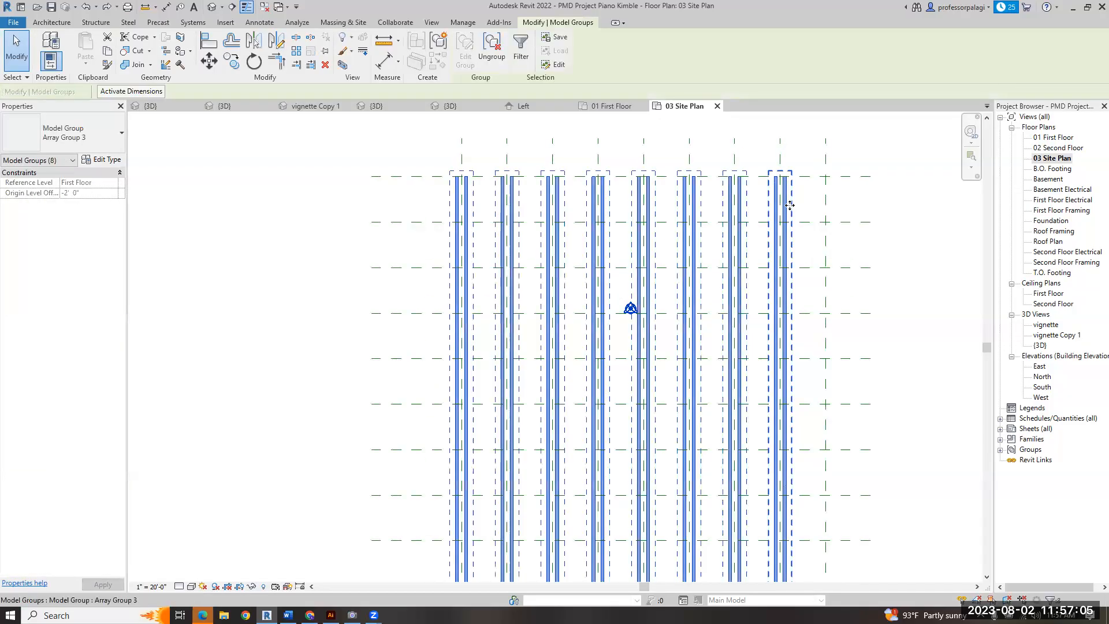
pyautogui.press('Delete')
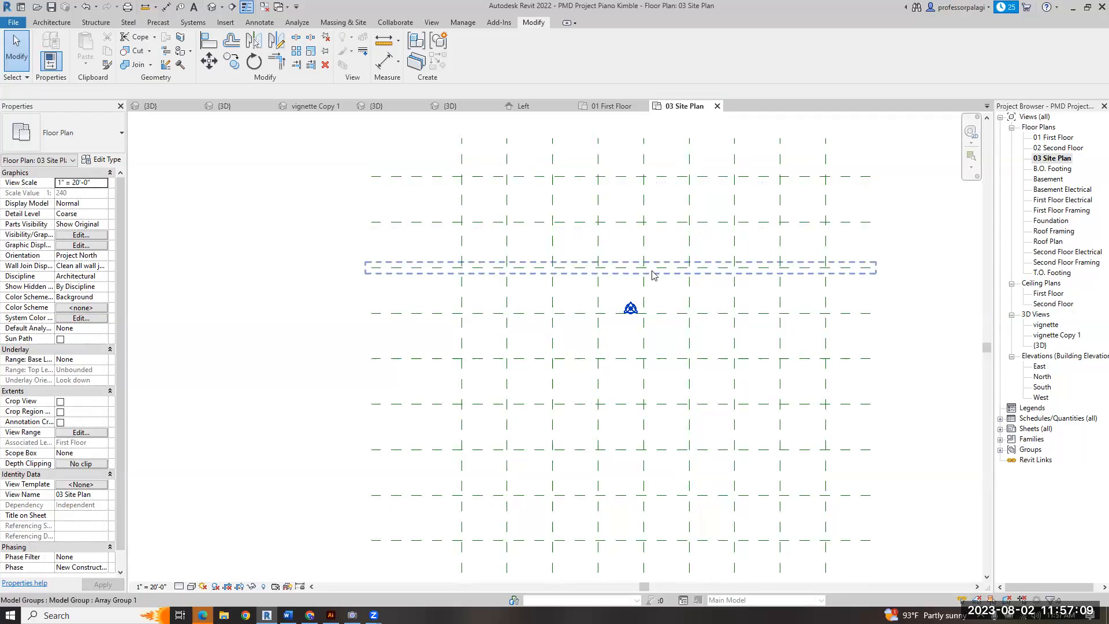
pyautogui.scroll(-1, 656, 267)
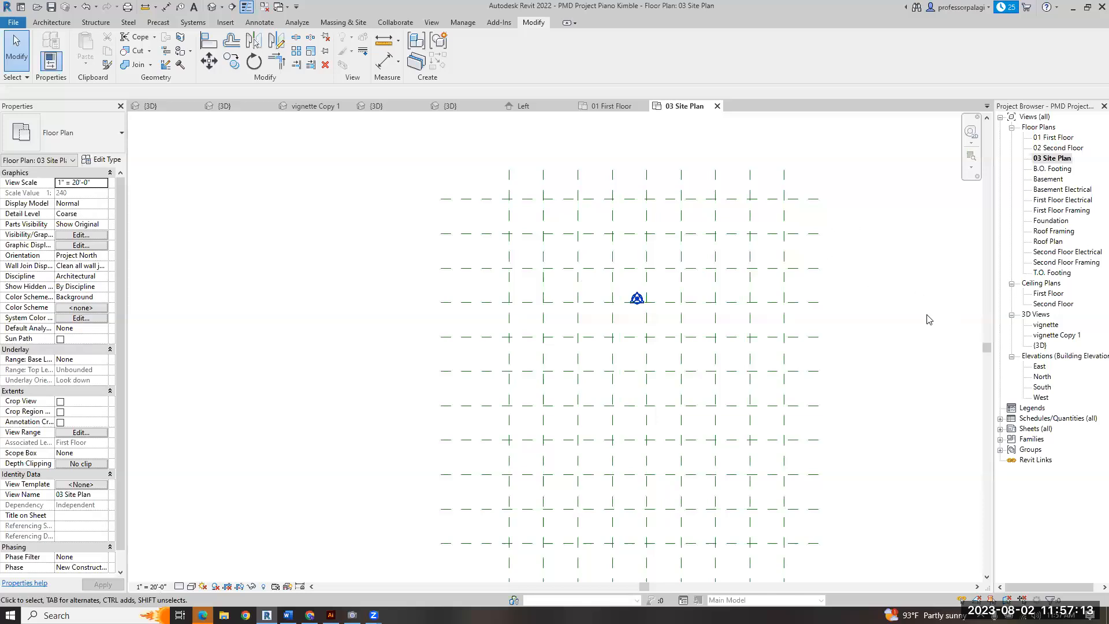
# - Load the PMD PB Kimble roof xbrace.0001 family from the Piano Kimble folder into the project
pyautogui.press('l')
pyautogui.press('f')
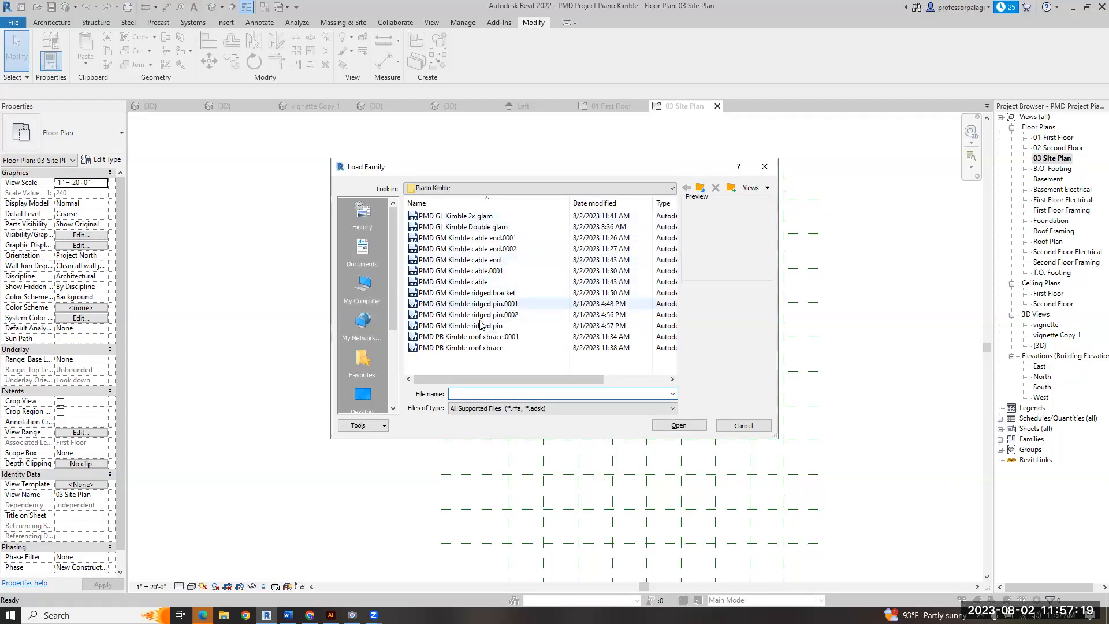
pyautogui.click(468, 336)
pyautogui.click(678, 425)
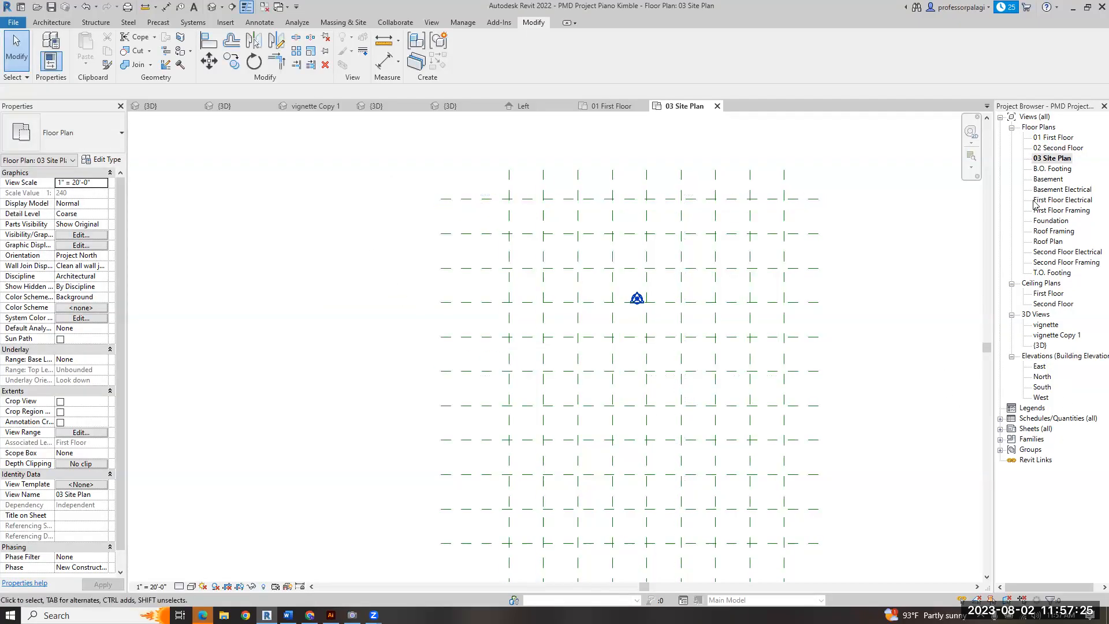
# - Place a PMD PB Kimble roof xbrace.0001 component on the reference plane intersections at the grid's northwest corner
pyautogui.click(1000, 440)
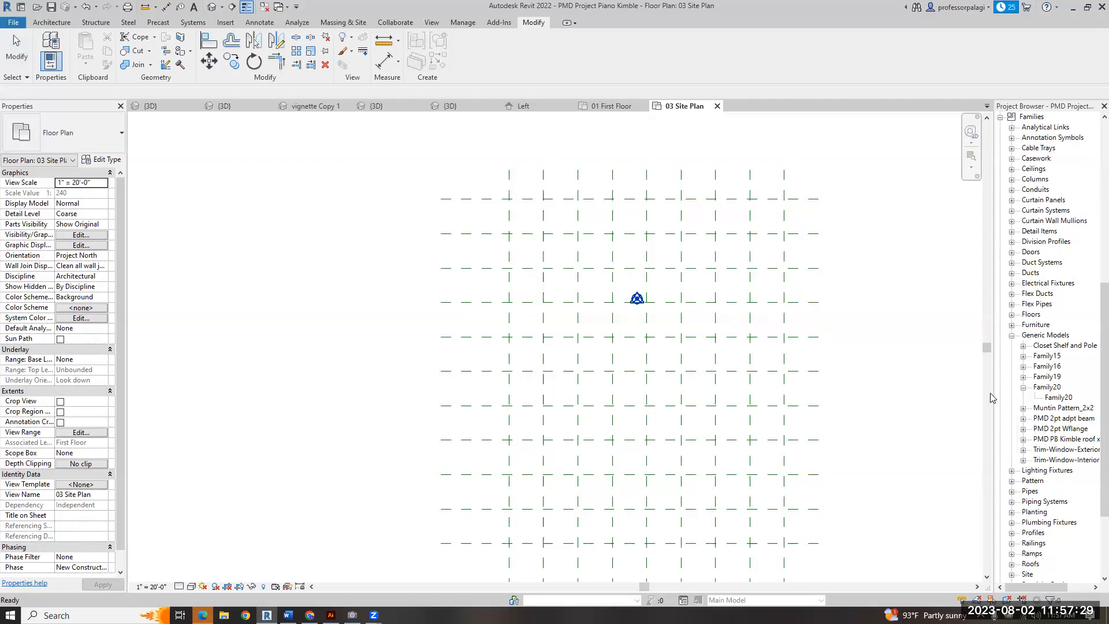
pyautogui.moveTo(990, 378); pyautogui.dragTo(958, 377)
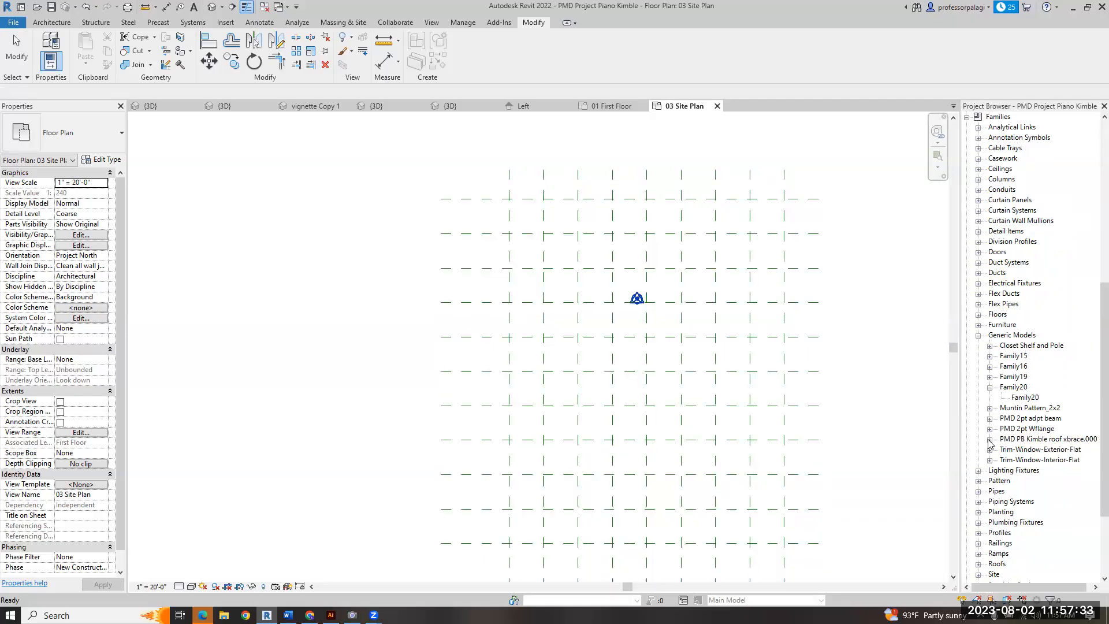
pyautogui.click(989, 440)
pyautogui.moveTo(1026, 456); pyautogui.dragTo(508, 196)
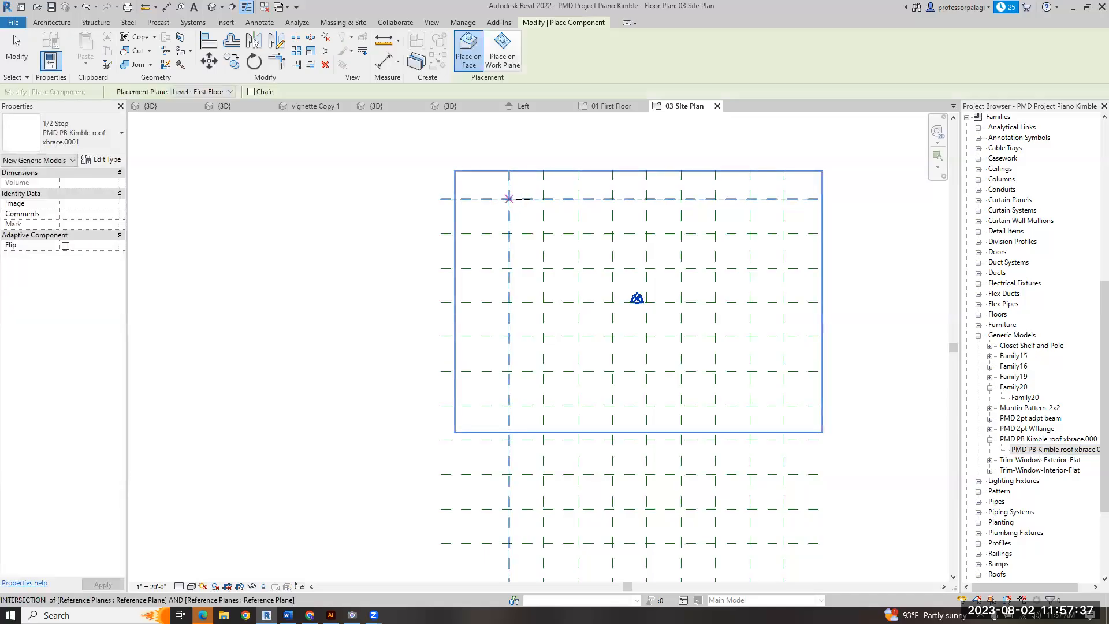
pyautogui.click(509, 233)
pyautogui.click(509, 268)
pyautogui.click(544, 234)
pyautogui.click(544, 199)
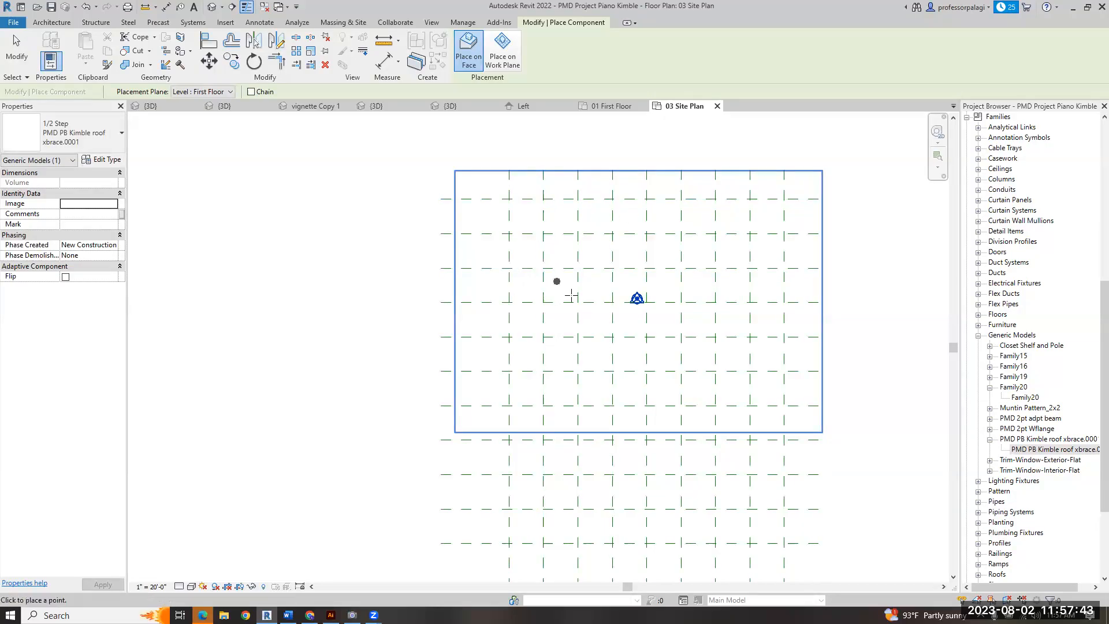
pyautogui.press('Escape')
# - Open the default 3D view and find the PMD PB Kimble roof xbrace.0001 type among the project's generic model families
pyautogui.press('3')
pyautogui.press('d')
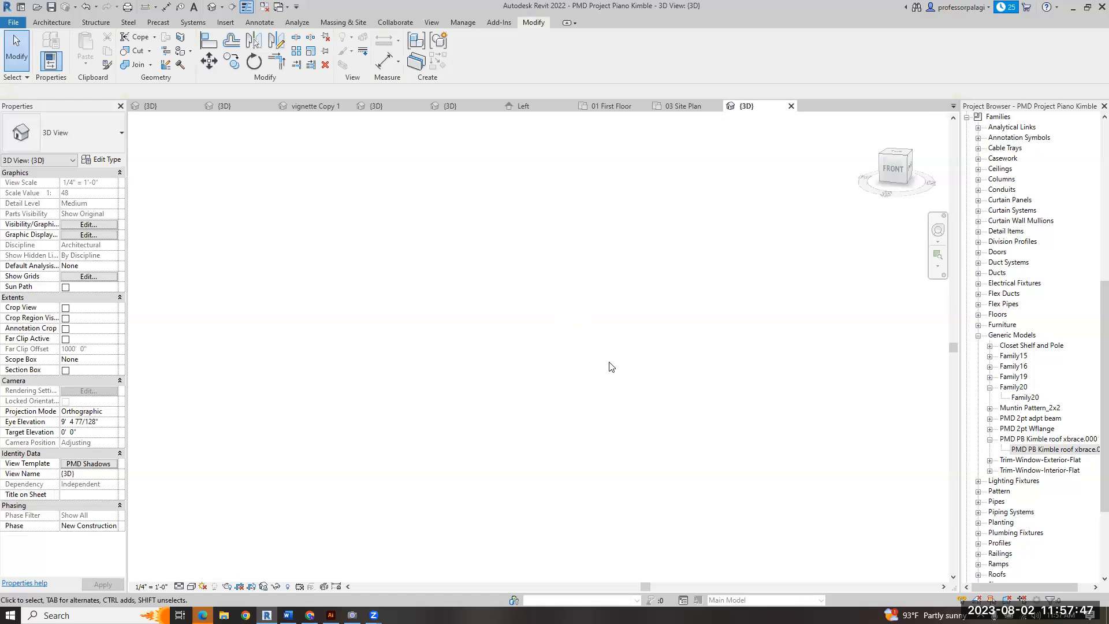
pyautogui.click(1032, 450)
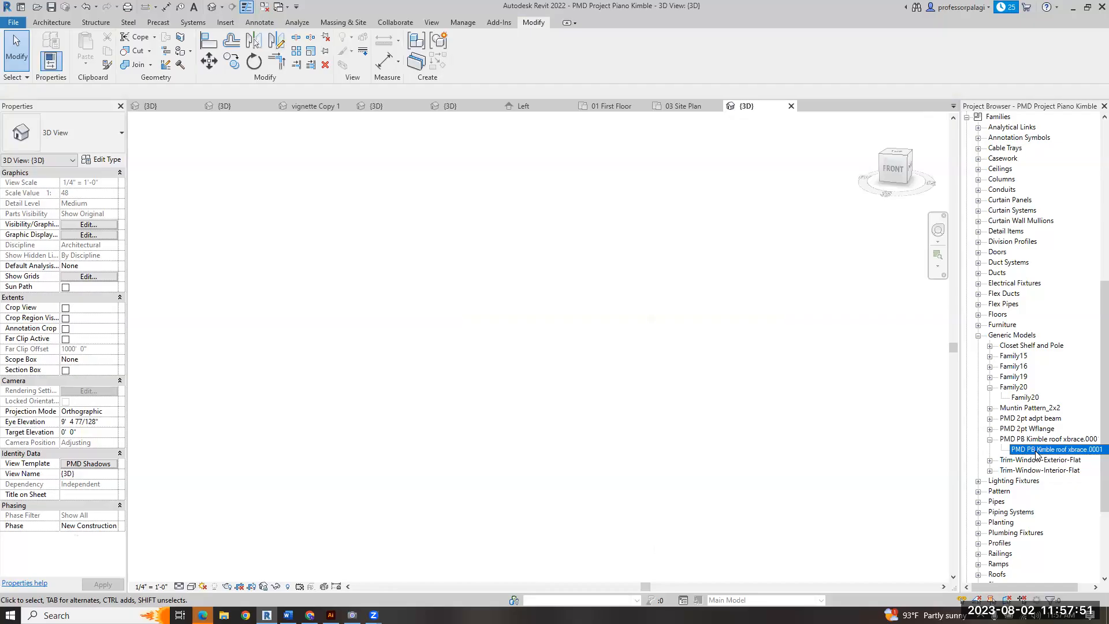
pyautogui.scroll(-2, 1020, 459)
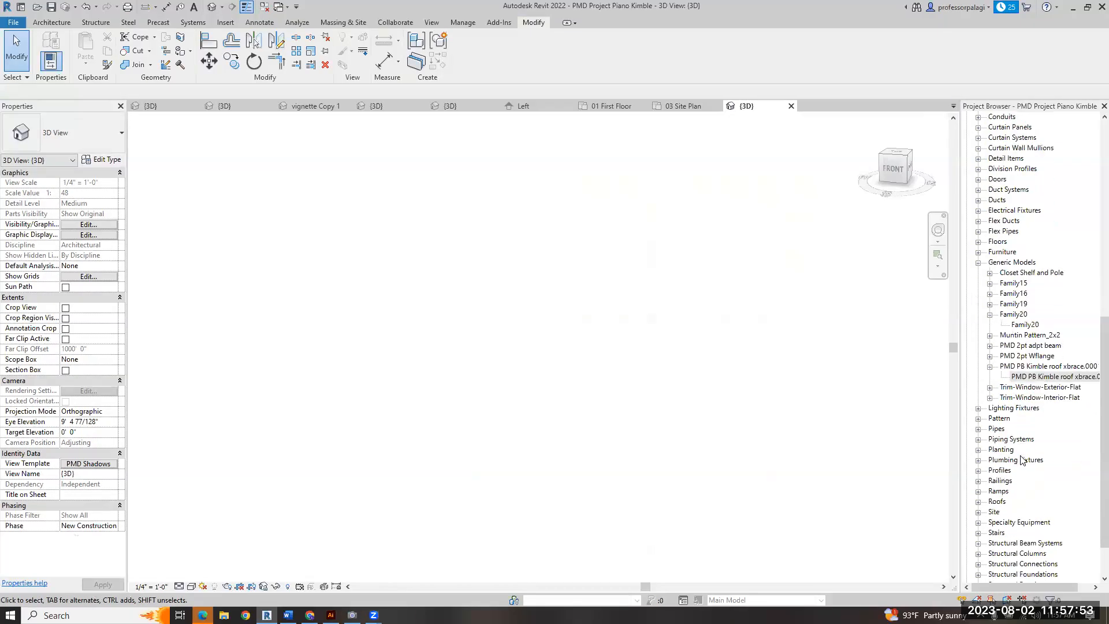
pyautogui.scroll(-2, 1020, 459)
pyautogui.scroll(3, 1020, 459)
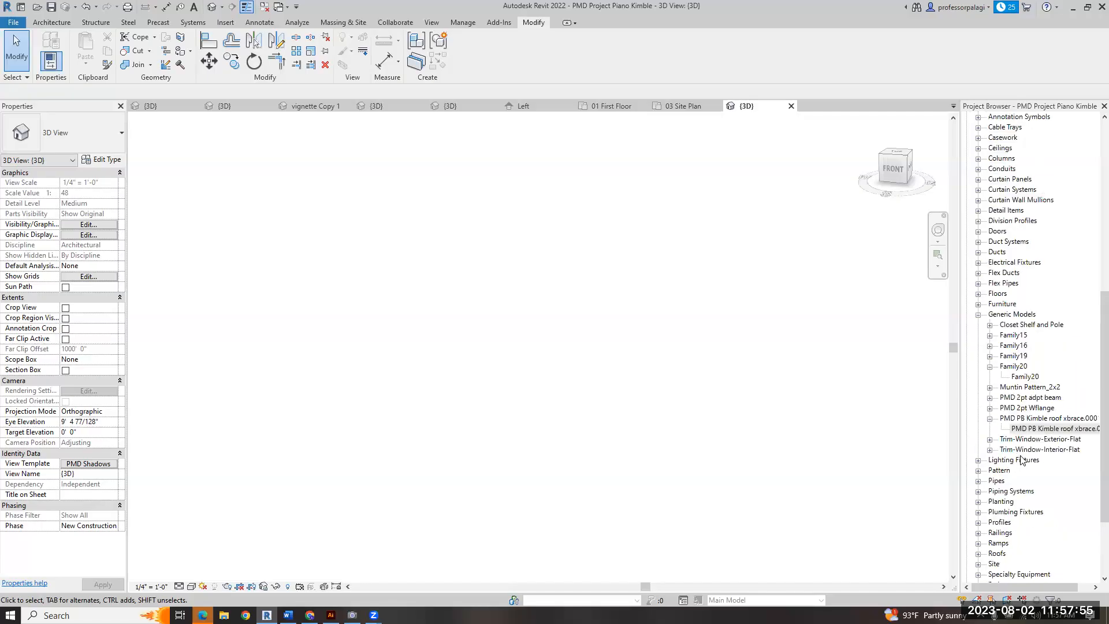
pyautogui.click(1050, 430)
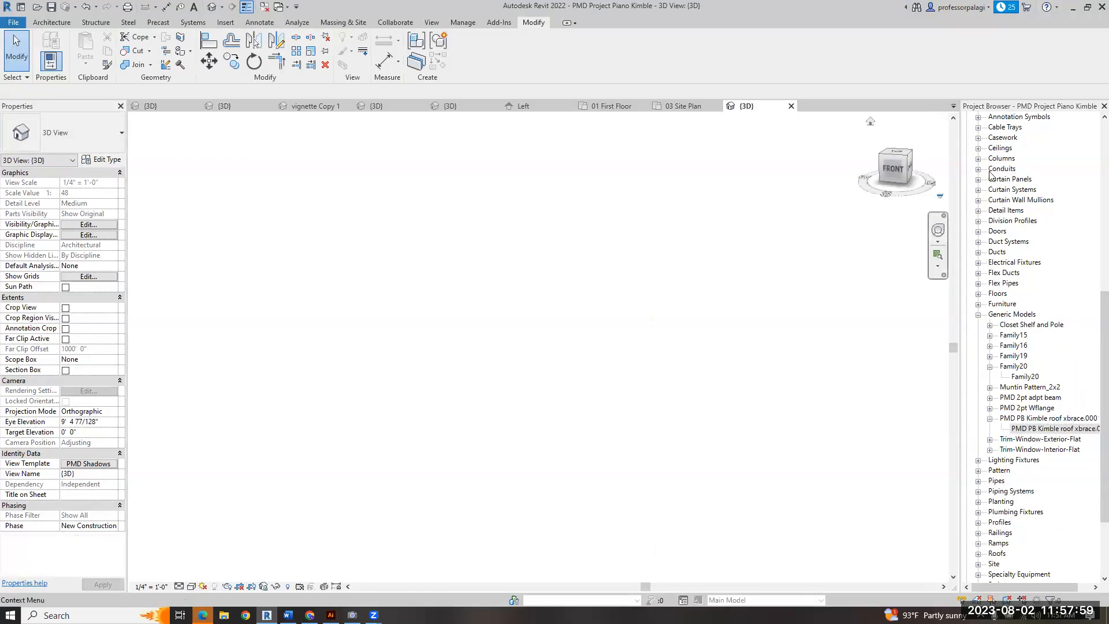
# - Check the 01 First Floor plan, the 03 Site Plan and the 3D view for the placed xbrace component
pyautogui.scroll(9, 1026, 273)
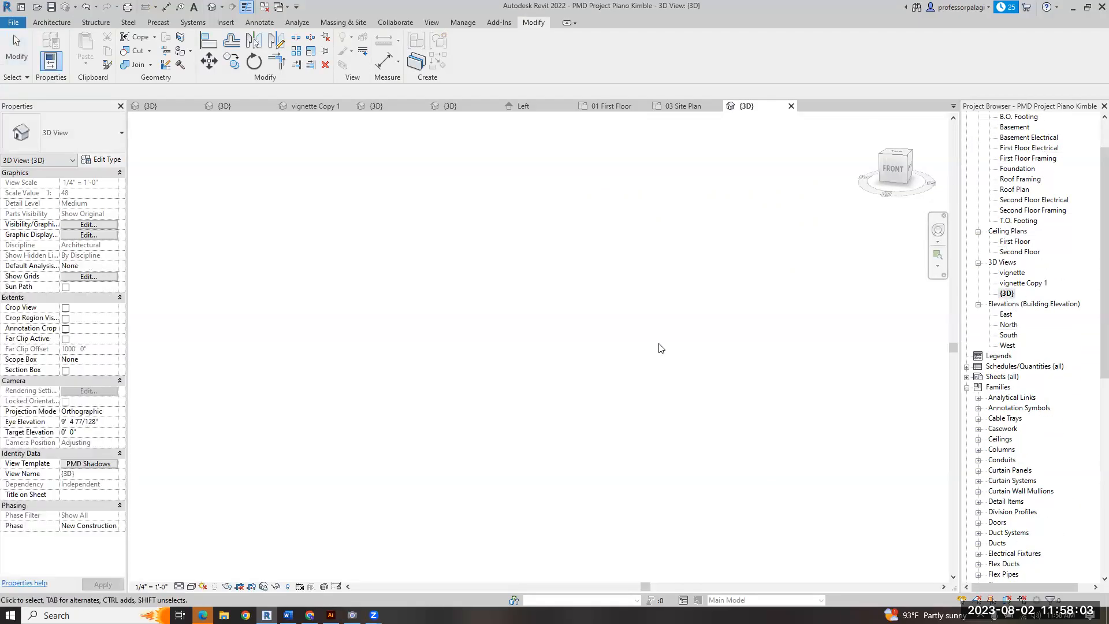
pyautogui.scroll(2, 1022, 171)
pyautogui.doubleClick(1026, 139)
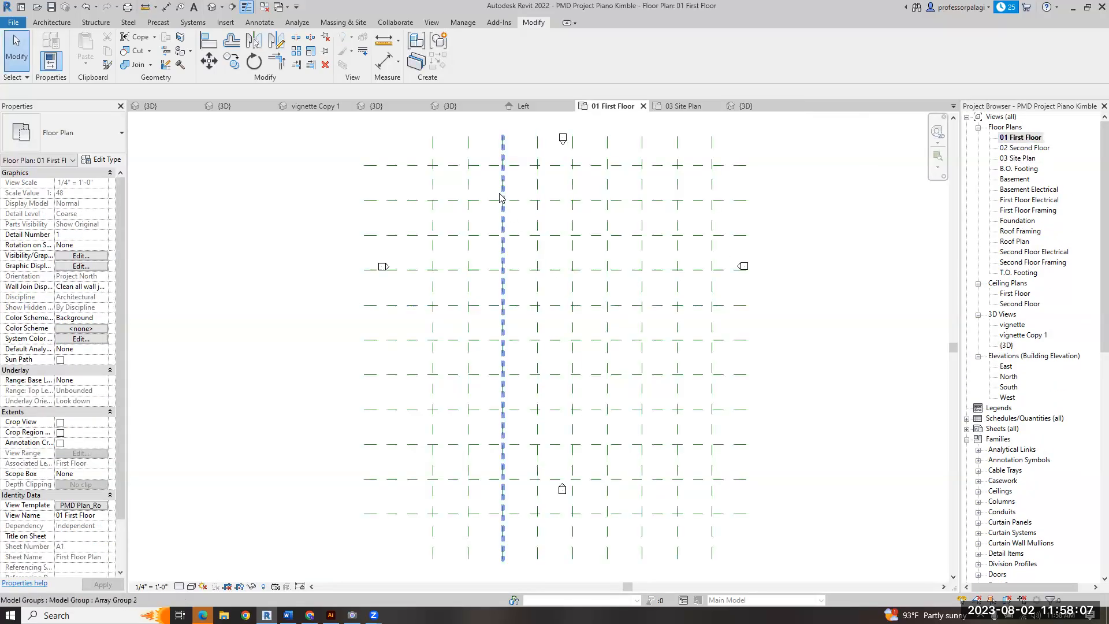
pyautogui.scroll(-5, 1018, 426)
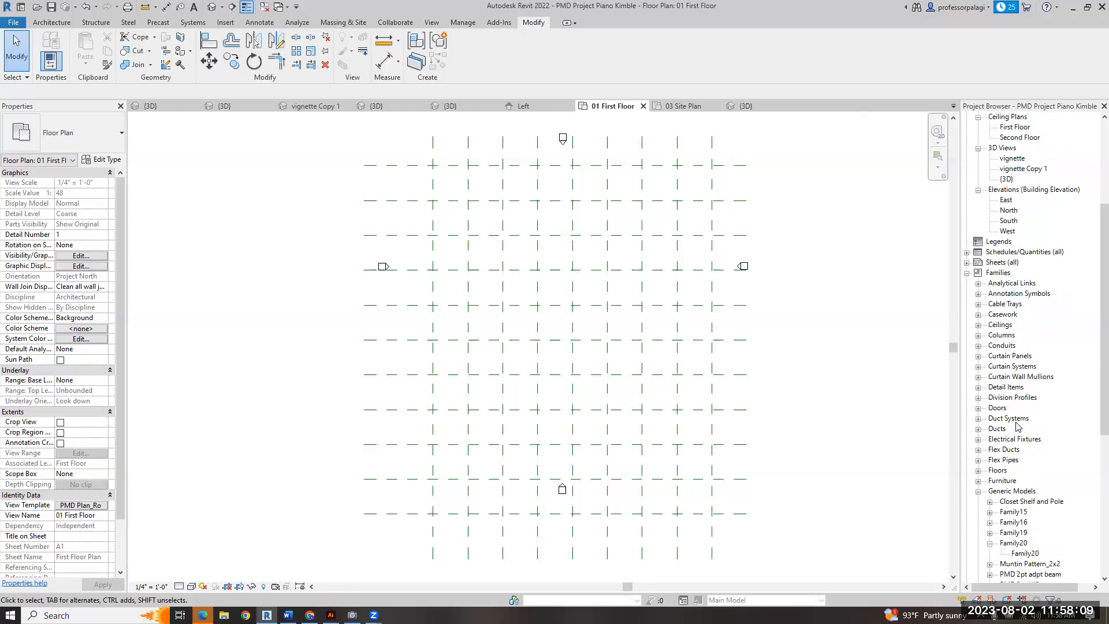
pyautogui.scroll(-5, 1017, 426)
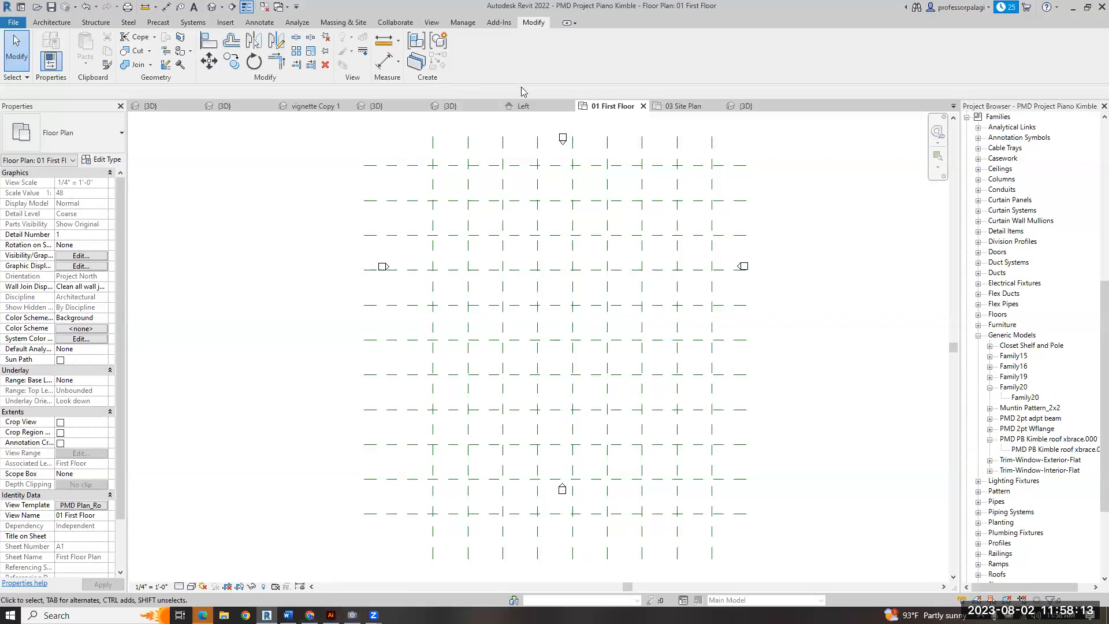
pyautogui.click(523, 106)
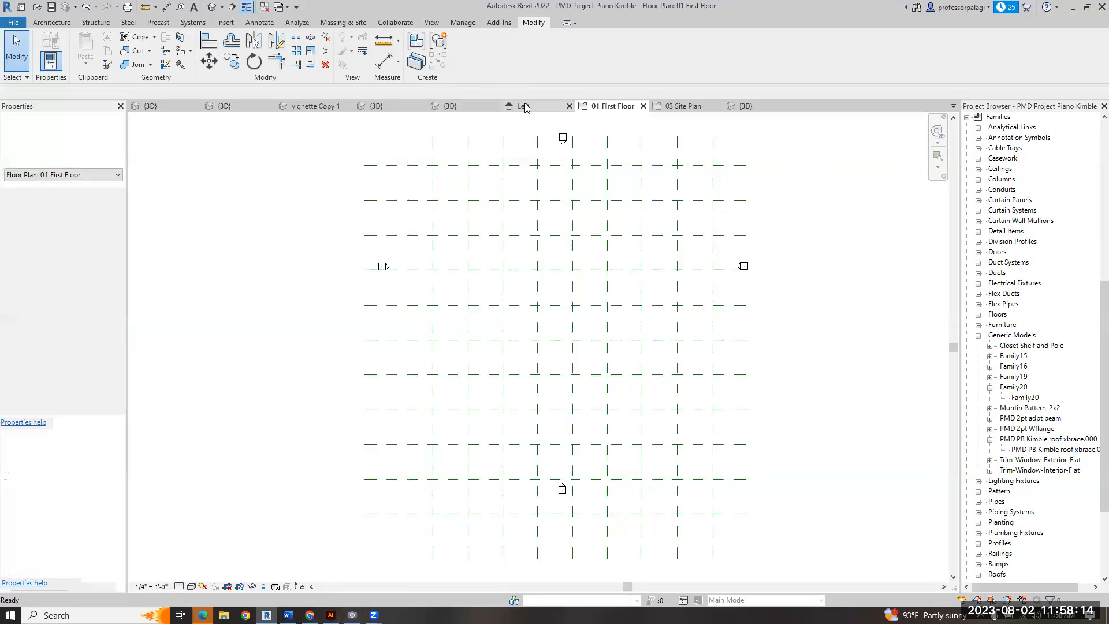
pyautogui.click(681, 107)
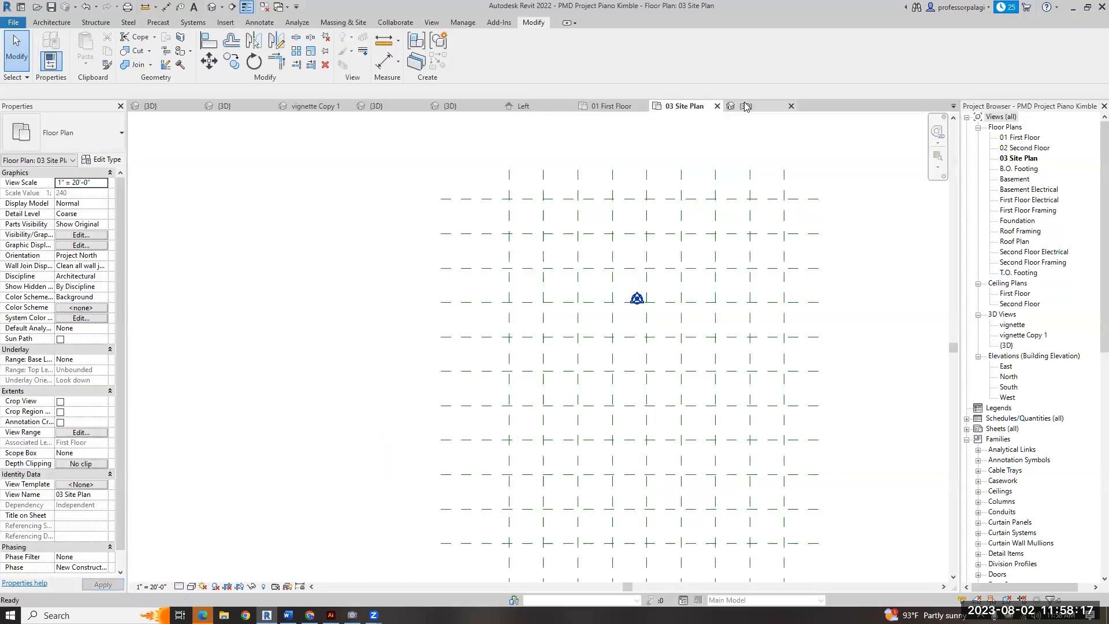
pyautogui.click(745, 106)
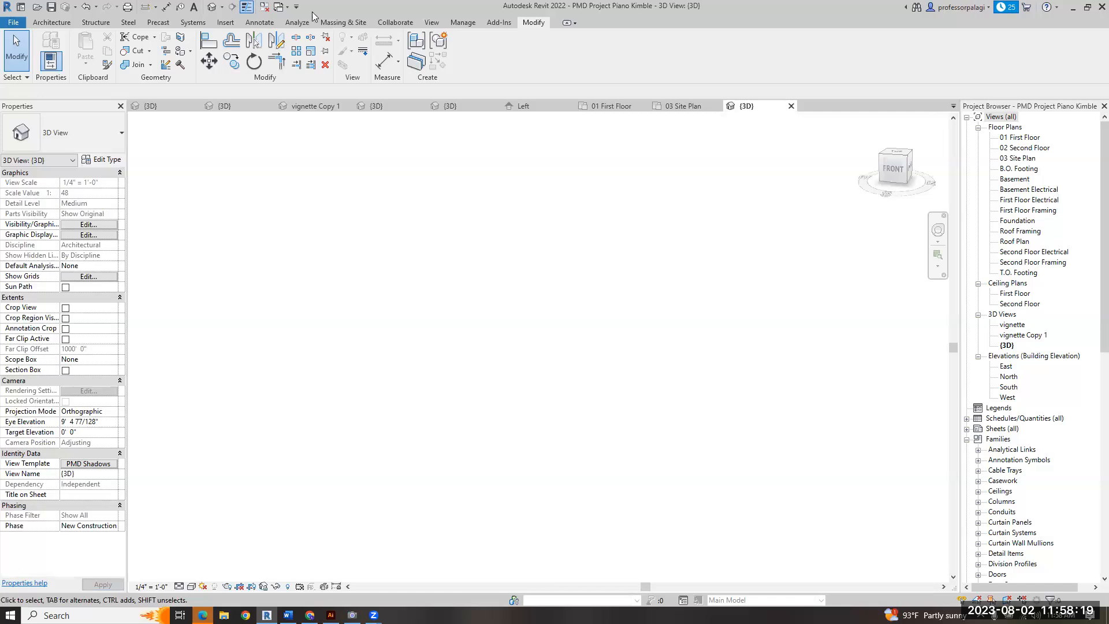
# - Switch to the open PMD PB Kimble roof xbrace family and load it into PMD Project Piano Kimble.rvt only
pyautogui.click(296, 6)
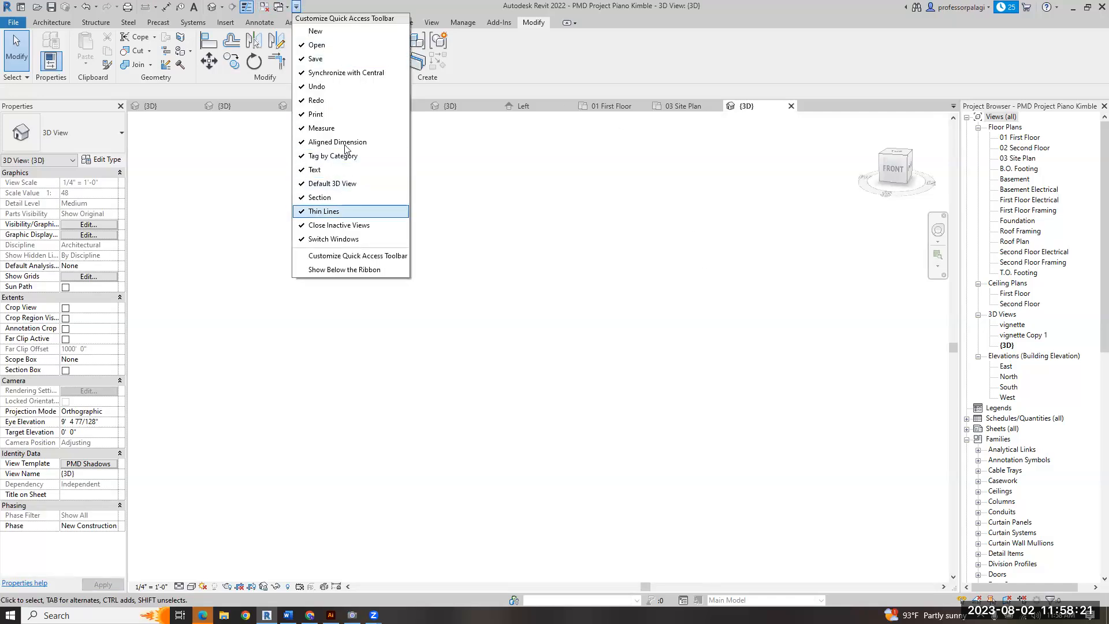
pyautogui.click(296, 6)
pyautogui.click(288, 6)
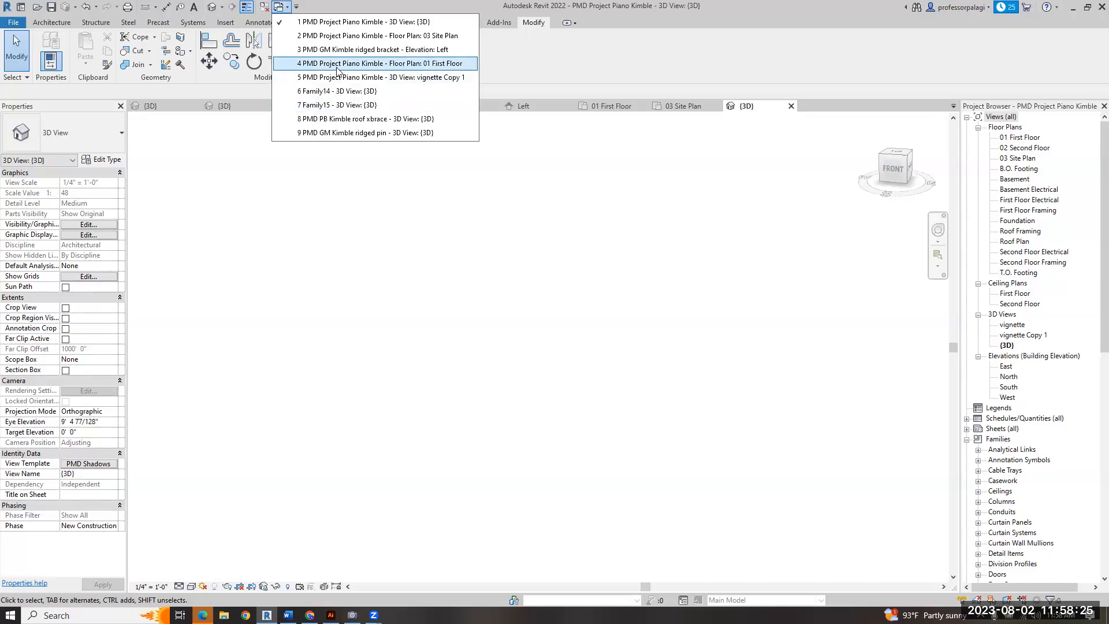
pyautogui.click(347, 118)
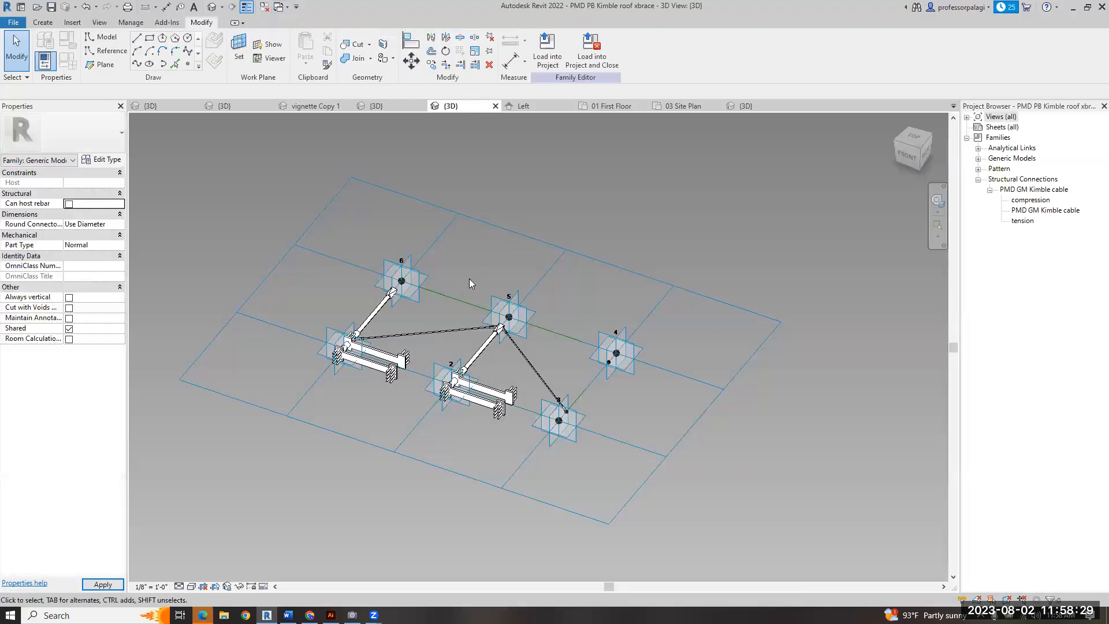
pyautogui.scroll(2, 458, 285)
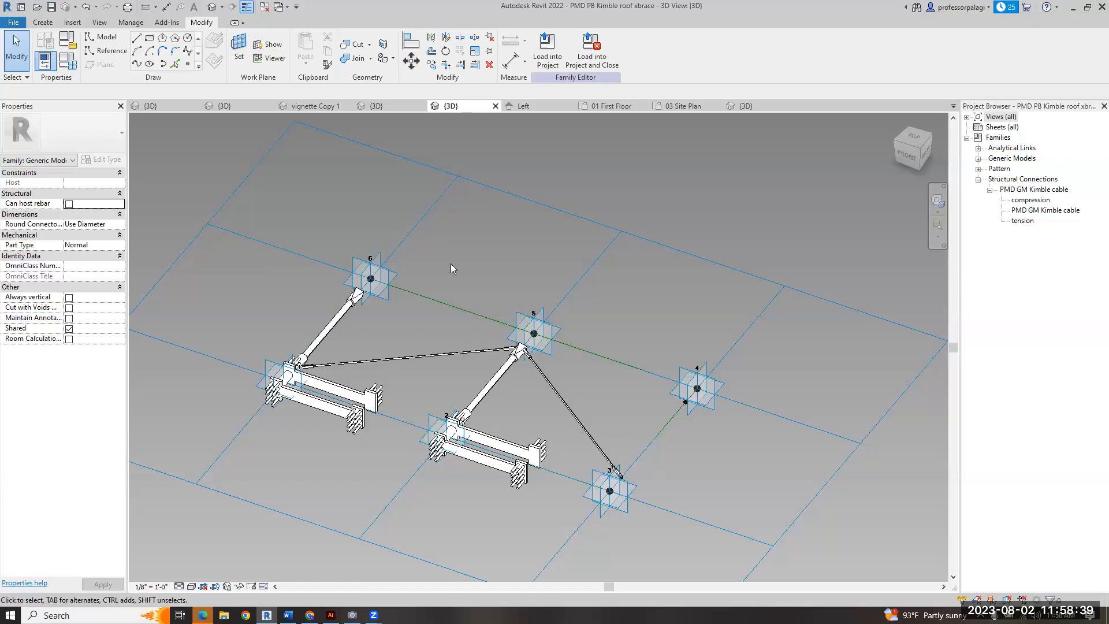
pyautogui.click(543, 47)
pyautogui.click(479, 247)
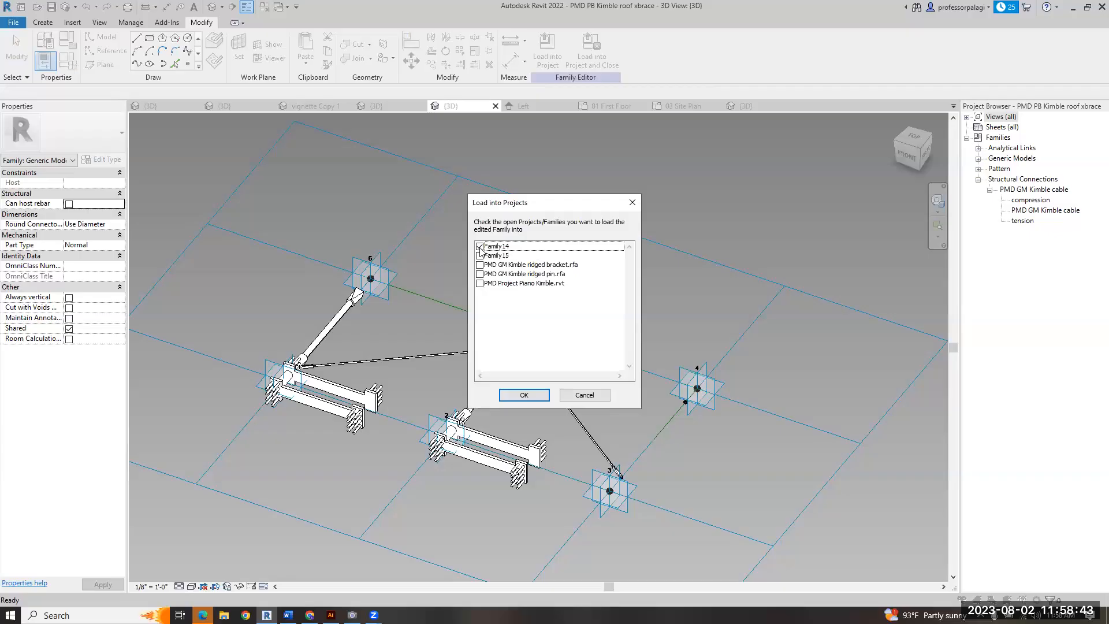
pyautogui.click(479, 247)
pyautogui.click(480, 283)
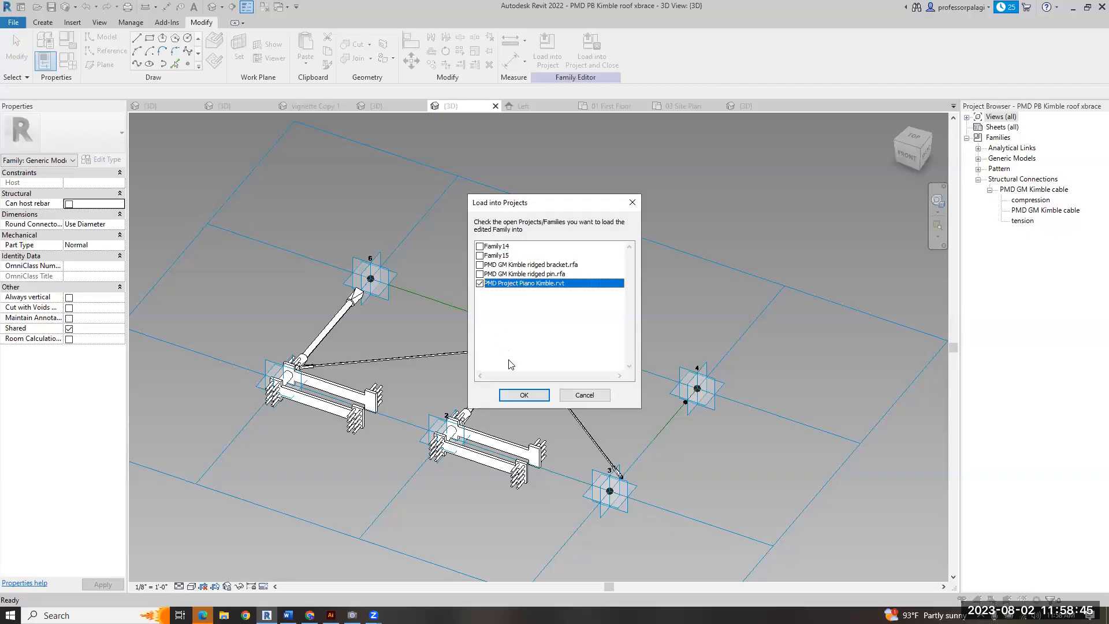
pyautogui.click(524, 397)
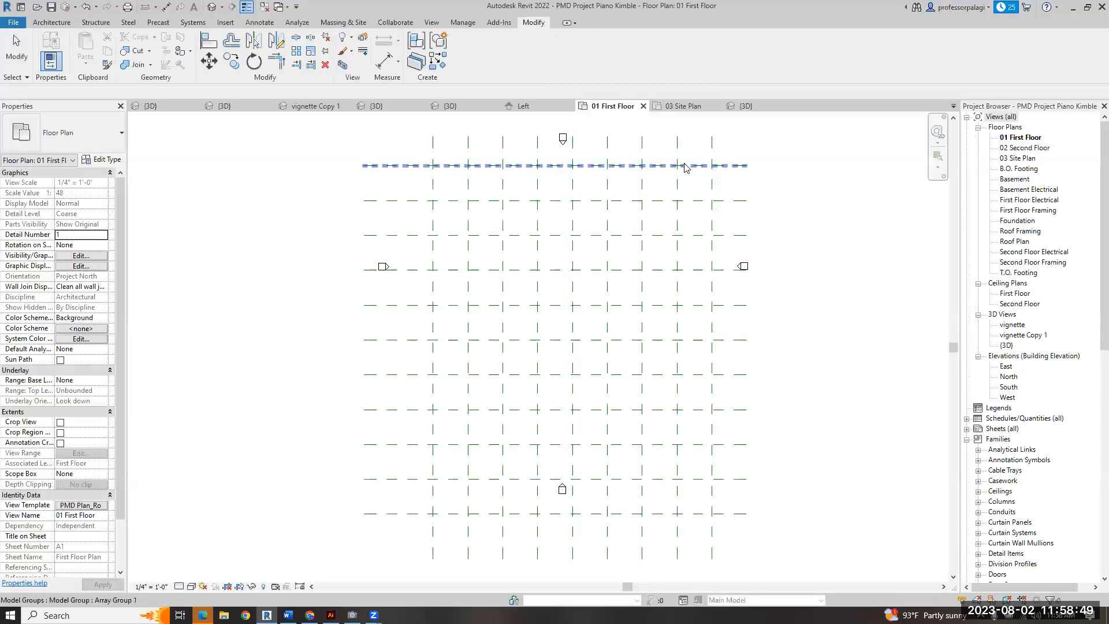
# - Place a PMD PB Kimble roof xbrace.0001 component on six reference plane intersections at the First Floor grid's northwest corner, and check the 3D view
pyautogui.scroll(-11, 1037, 345)
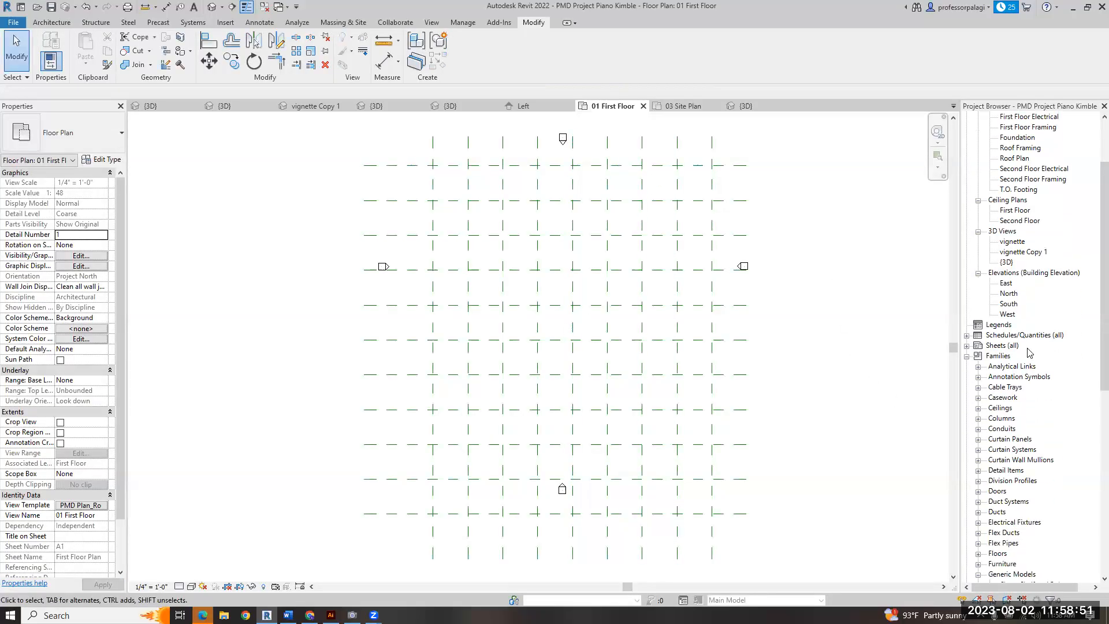
pyautogui.scroll(-1, 1030, 381)
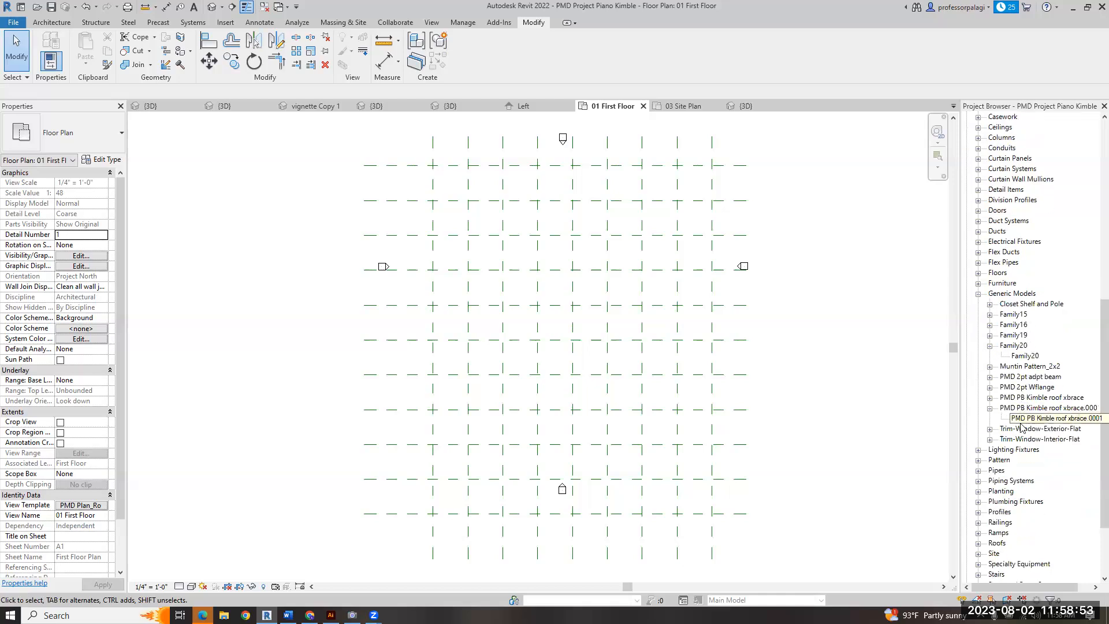
pyautogui.moveTo(1034, 423); pyautogui.dragTo(458, 178)
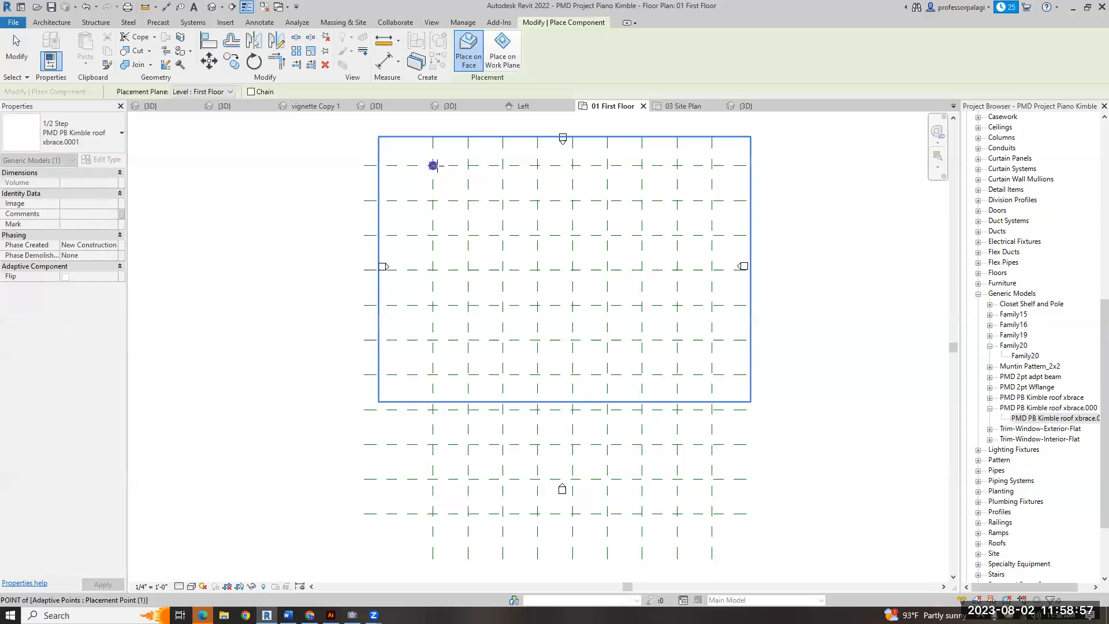
pyautogui.click(433, 165)
pyautogui.click(433, 200)
pyautogui.click(433, 235)
pyautogui.click(467, 235)
pyautogui.click(468, 201)
pyautogui.click(468, 166)
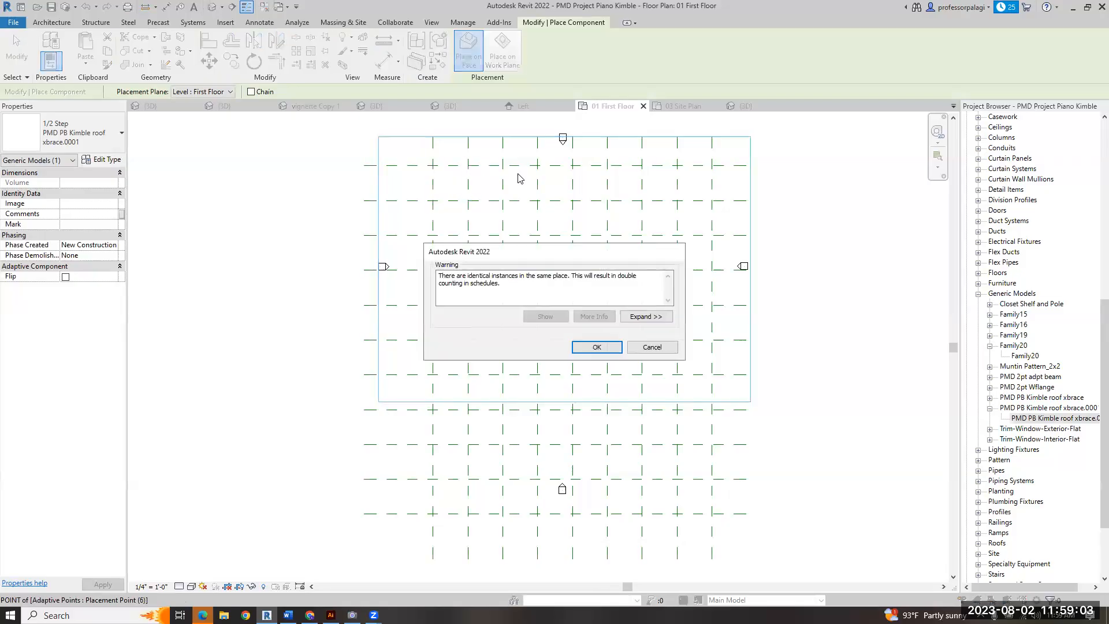
pyautogui.click(588, 349)
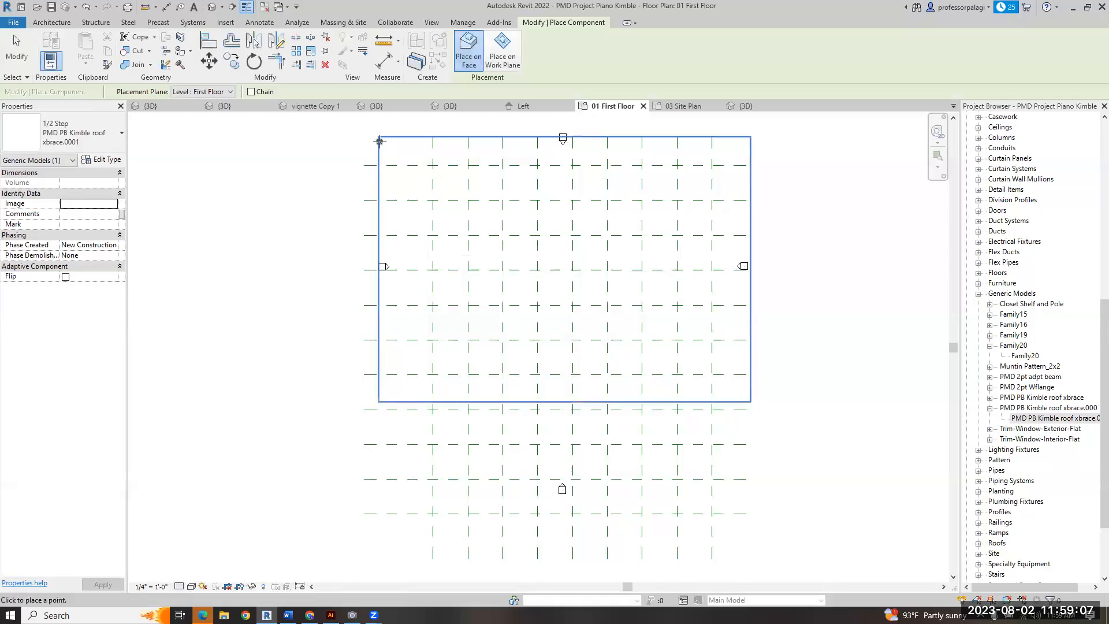
pyautogui.press('Escape')
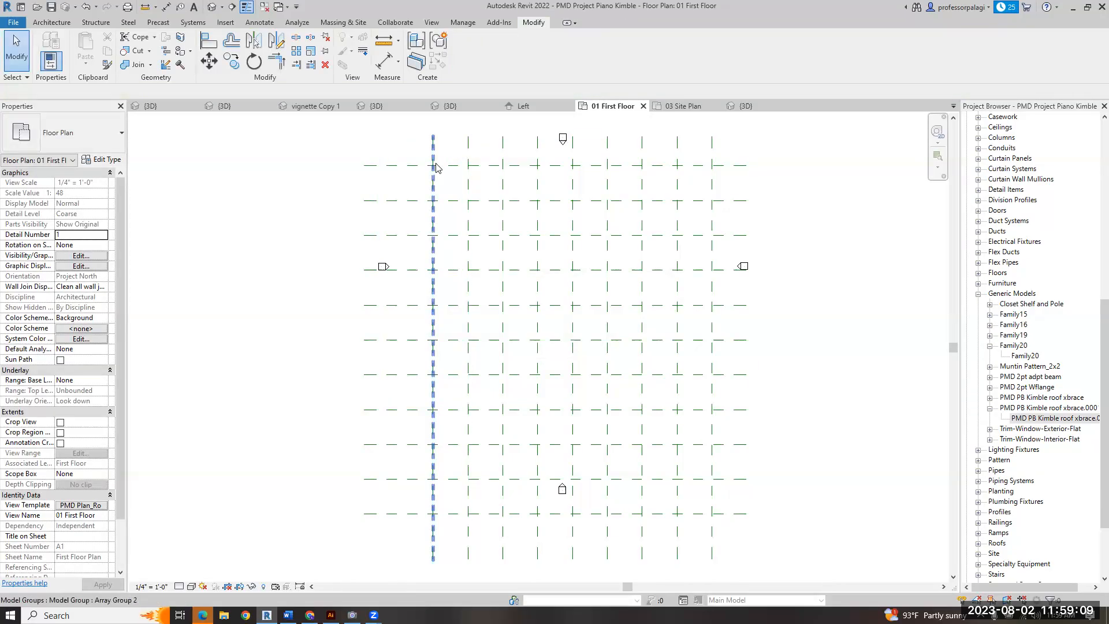
pyautogui.hotkey('ctrl', 'Tab')
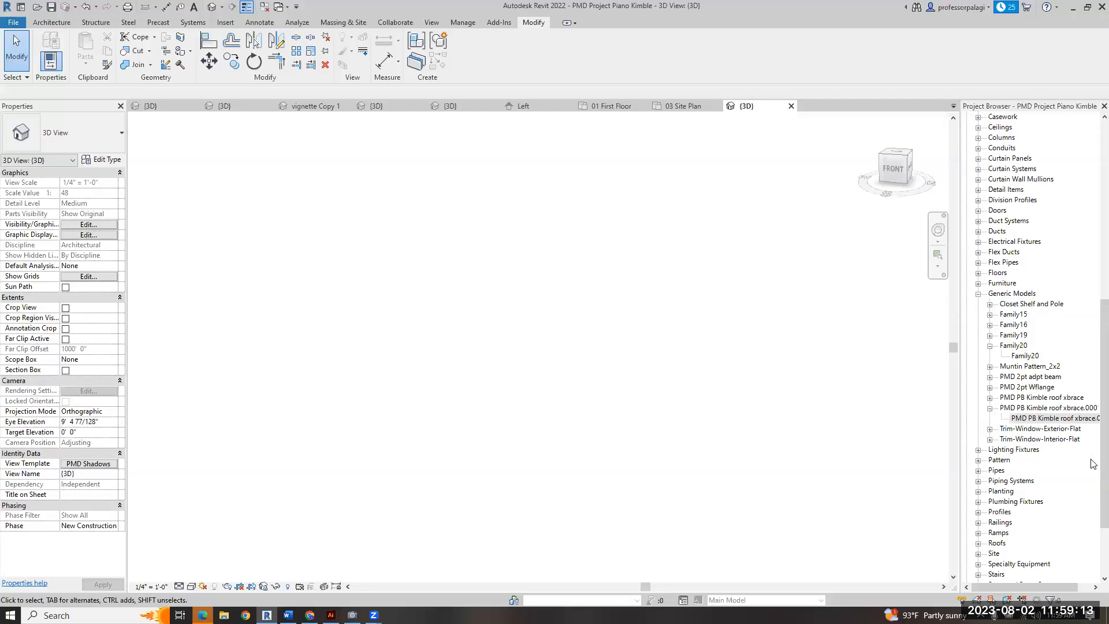
# - In the 03 Site Plan, place an xbrace.0001 component on the B.O. Footing work plane at the grid's northeast corner intersections
pyautogui.click(692, 108)
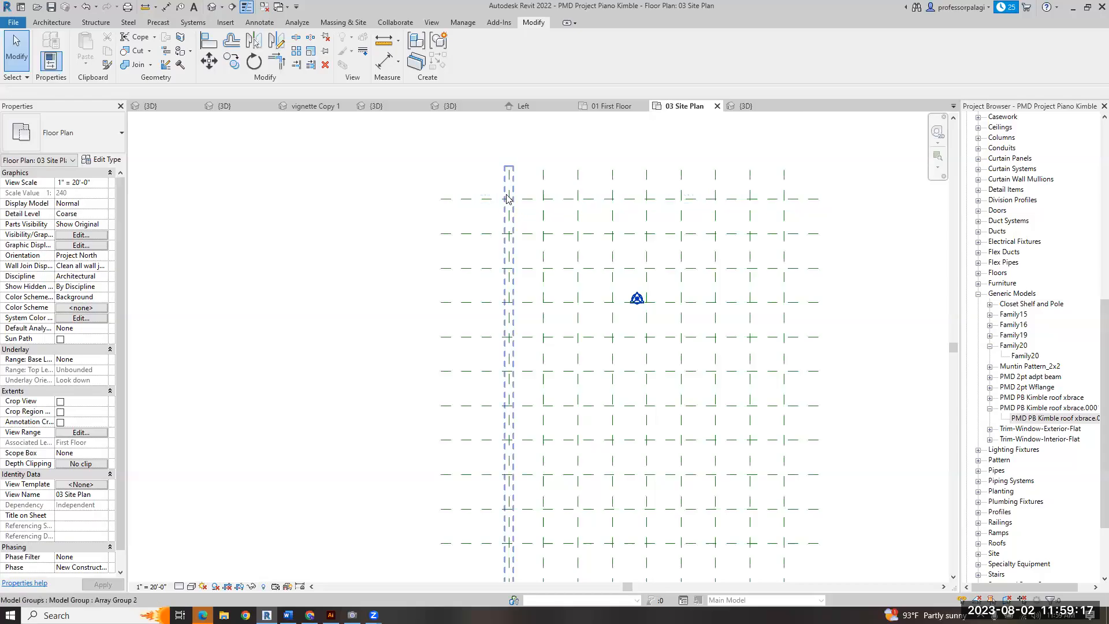
pyautogui.moveTo(1012, 418); pyautogui.dragTo(490, 315)
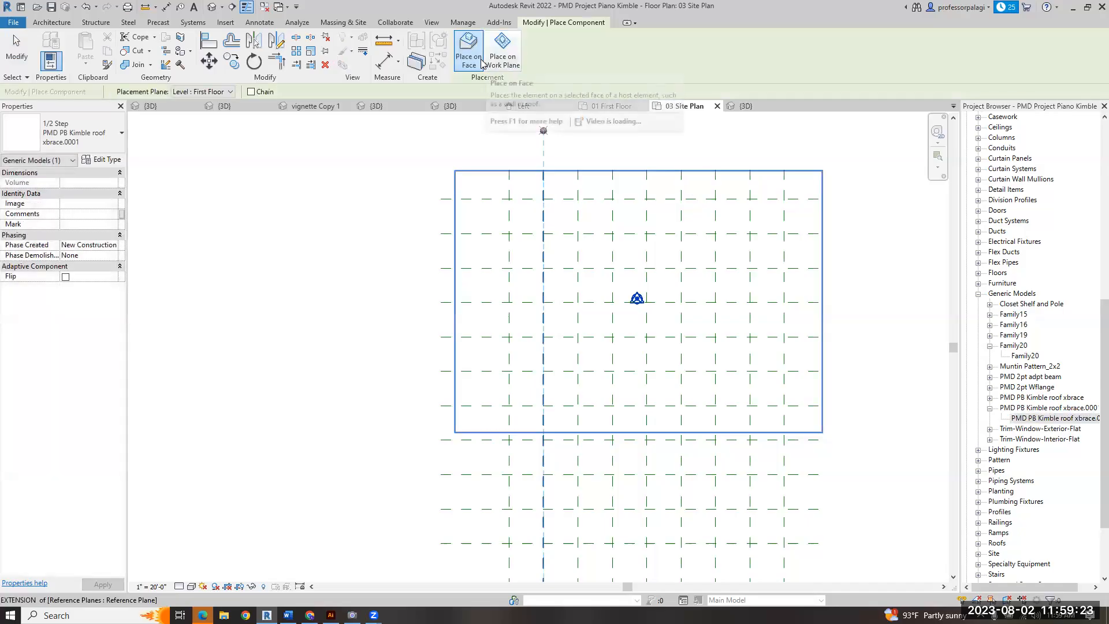
pyautogui.click(501, 53)
pyautogui.click(231, 92)
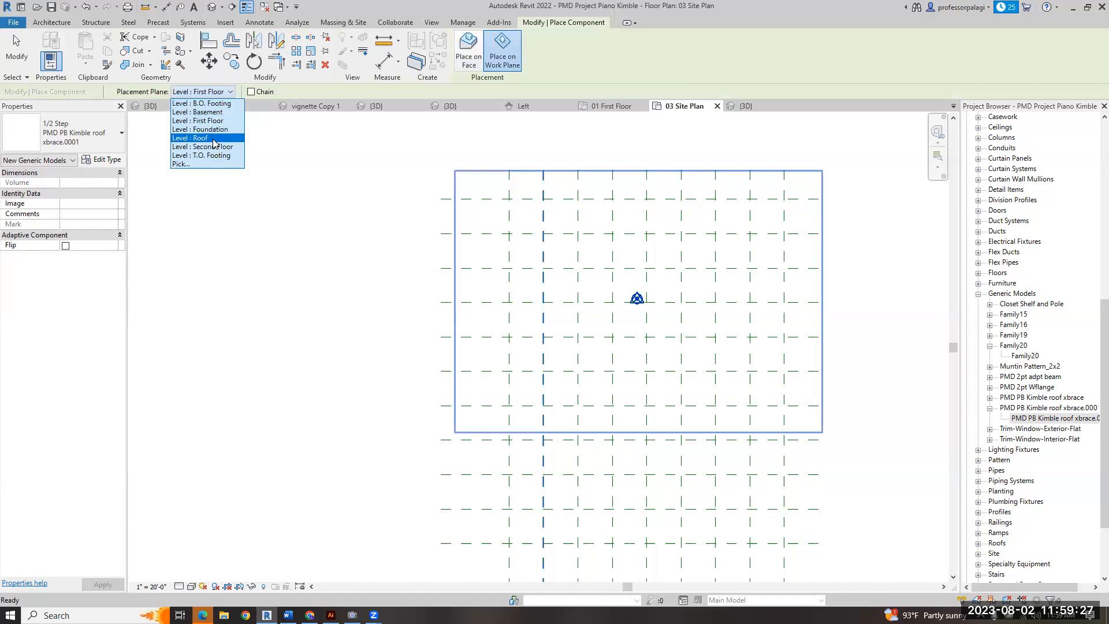
pyautogui.click(219, 105)
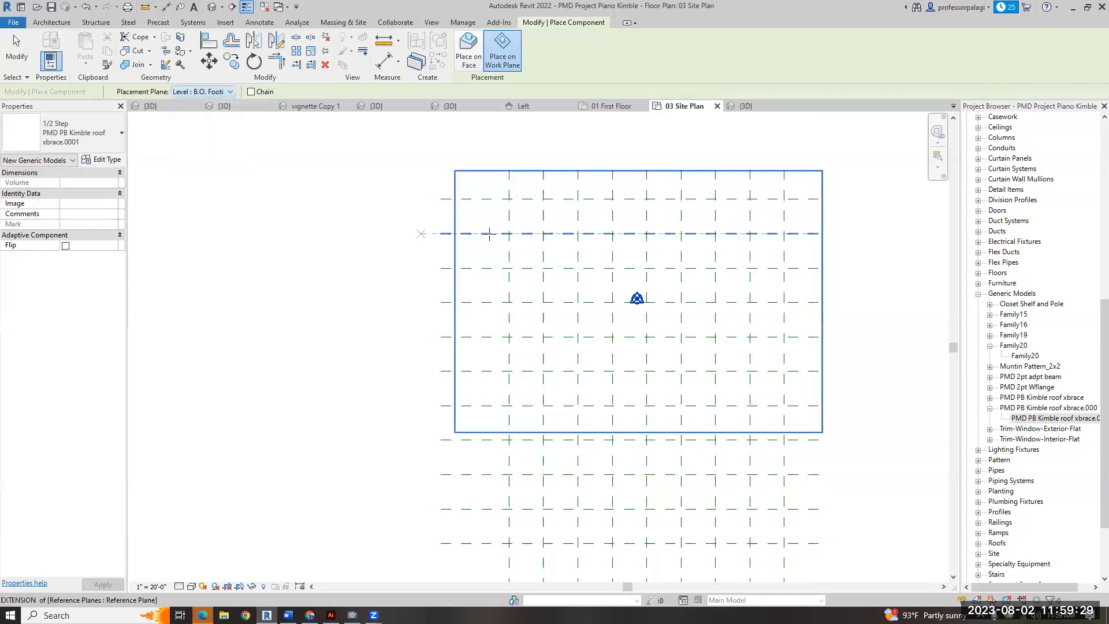
pyautogui.click(750, 199)
pyautogui.click(749, 234)
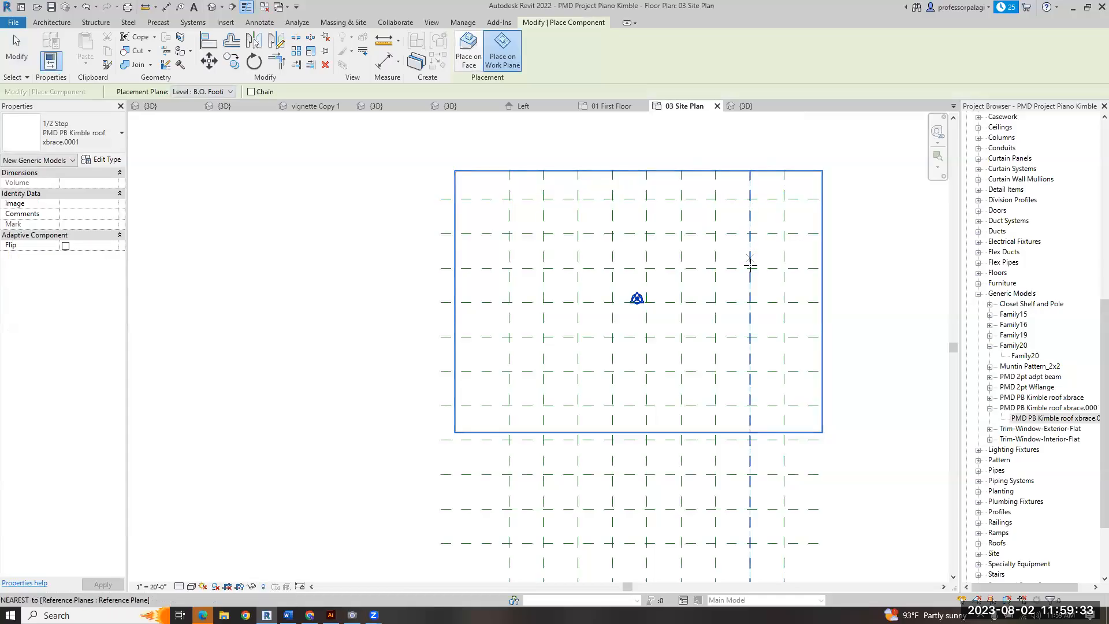
pyautogui.click(784, 268)
pyautogui.click(783, 198)
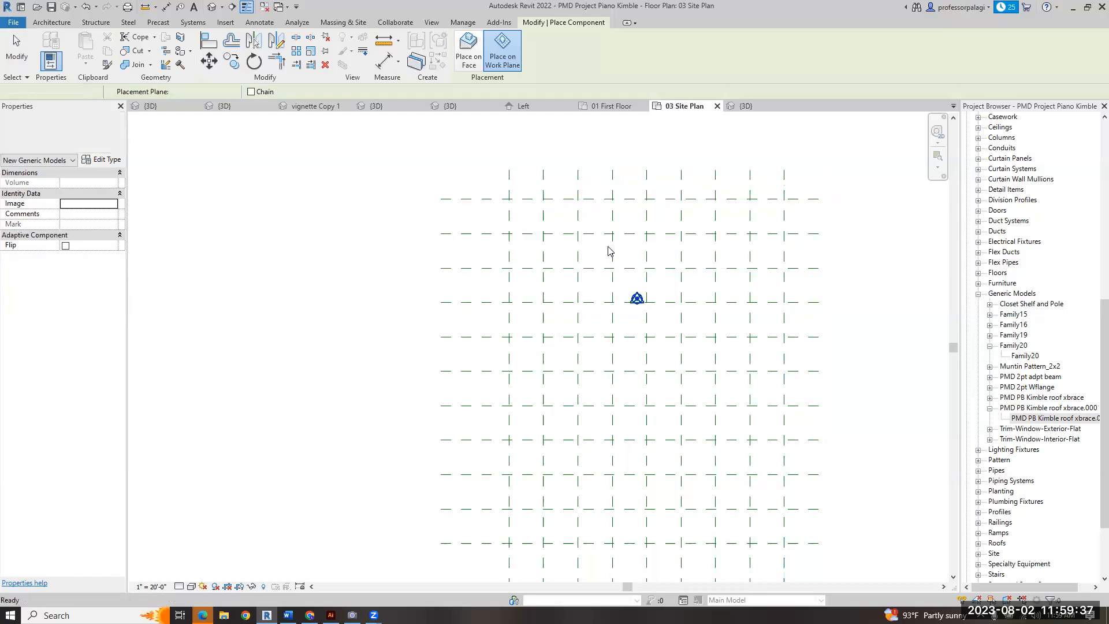
pyautogui.press('Escape')
pyautogui.press('Escape')
pyautogui.hotkey('ctrl', 'Tab')
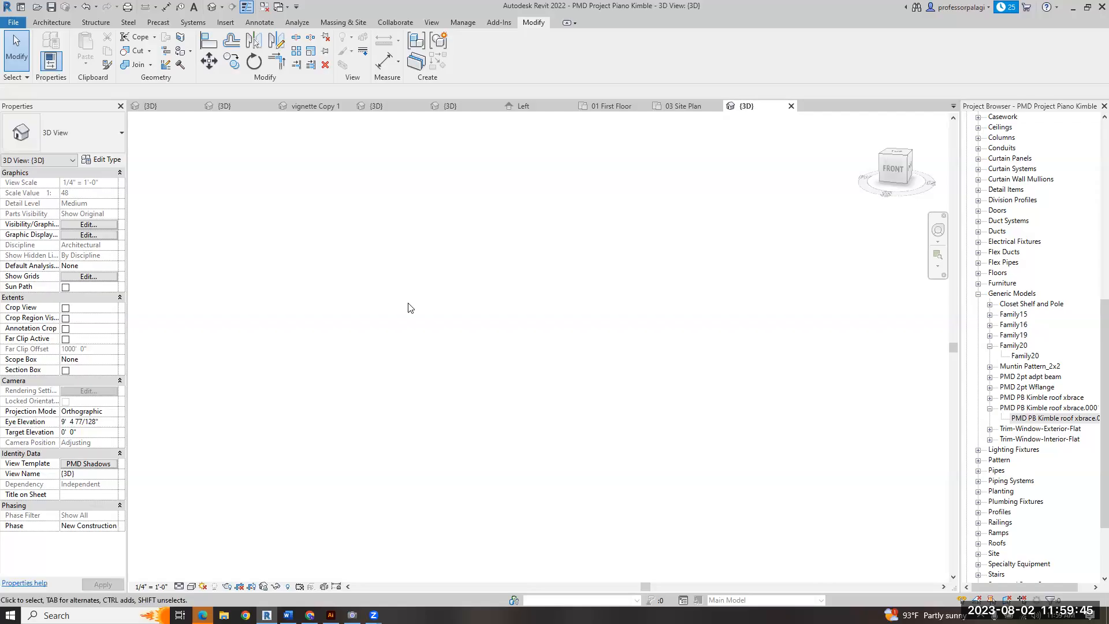
pyautogui.press('d')
pyautogui.press('e')
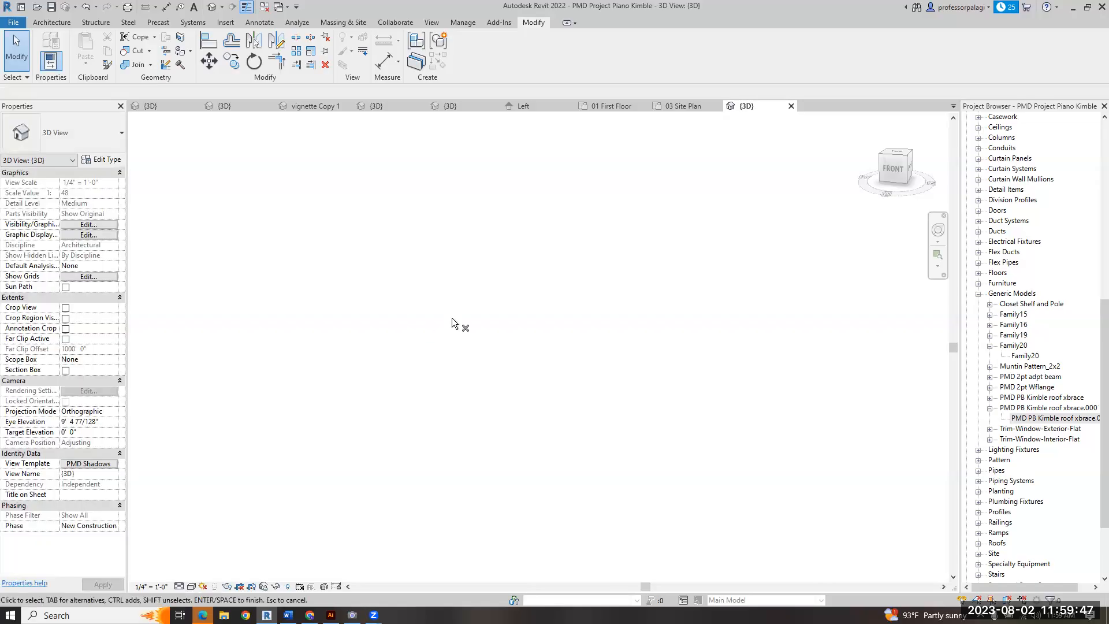
pyautogui.scroll(2, 1050, 325)
pyautogui.click(1052, 480)
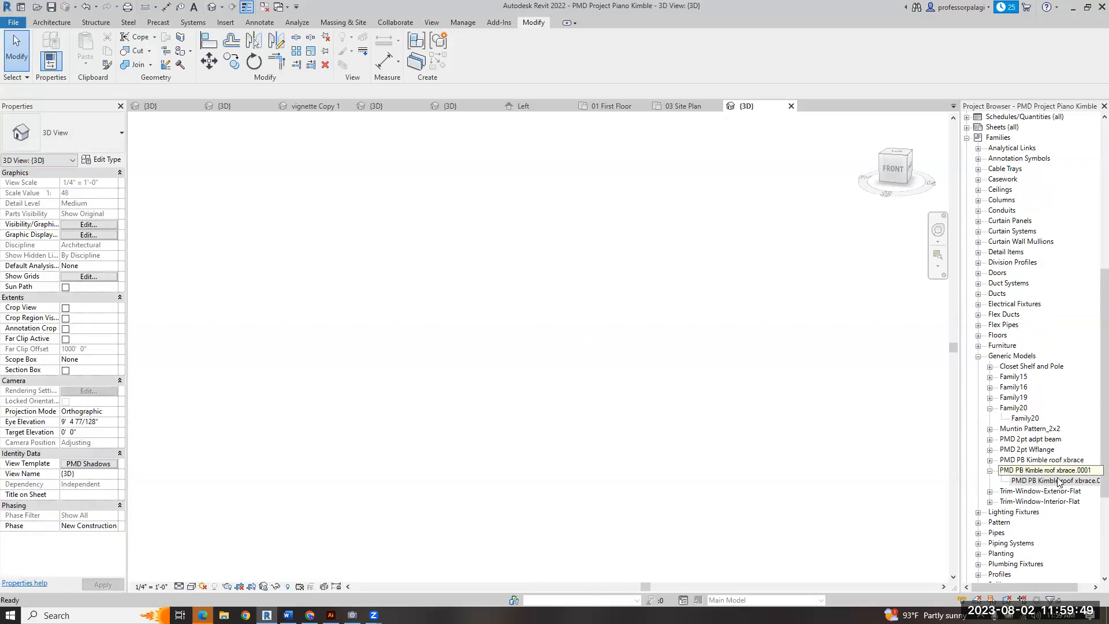
pyautogui.moveTo(504, 335); pyautogui.dragTo(505, 334)
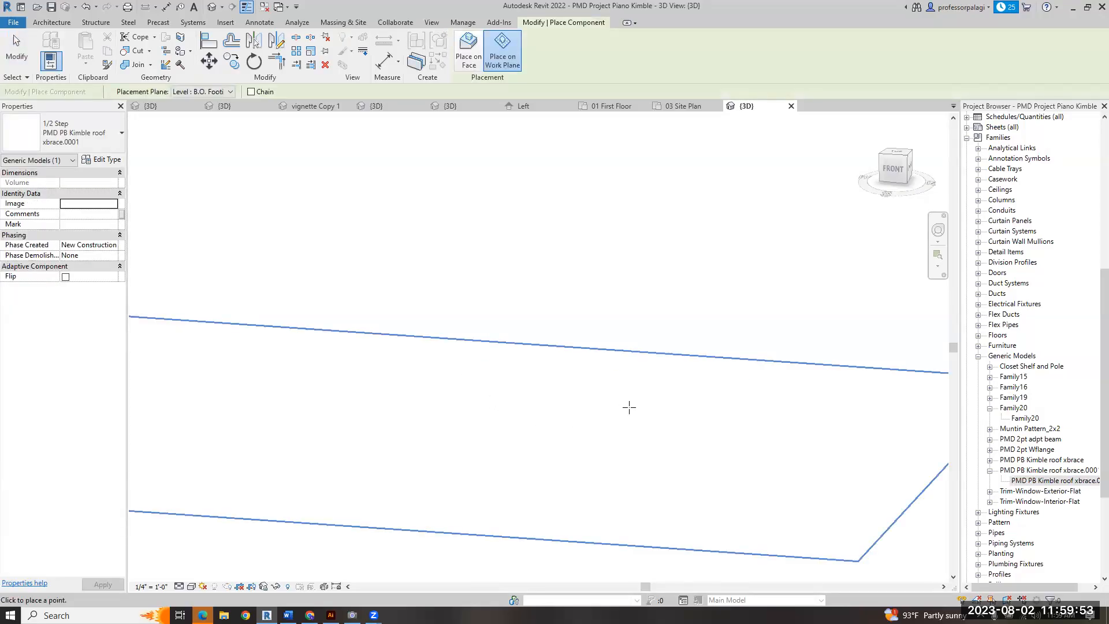
pyautogui.scroll(-5, 573, 378)
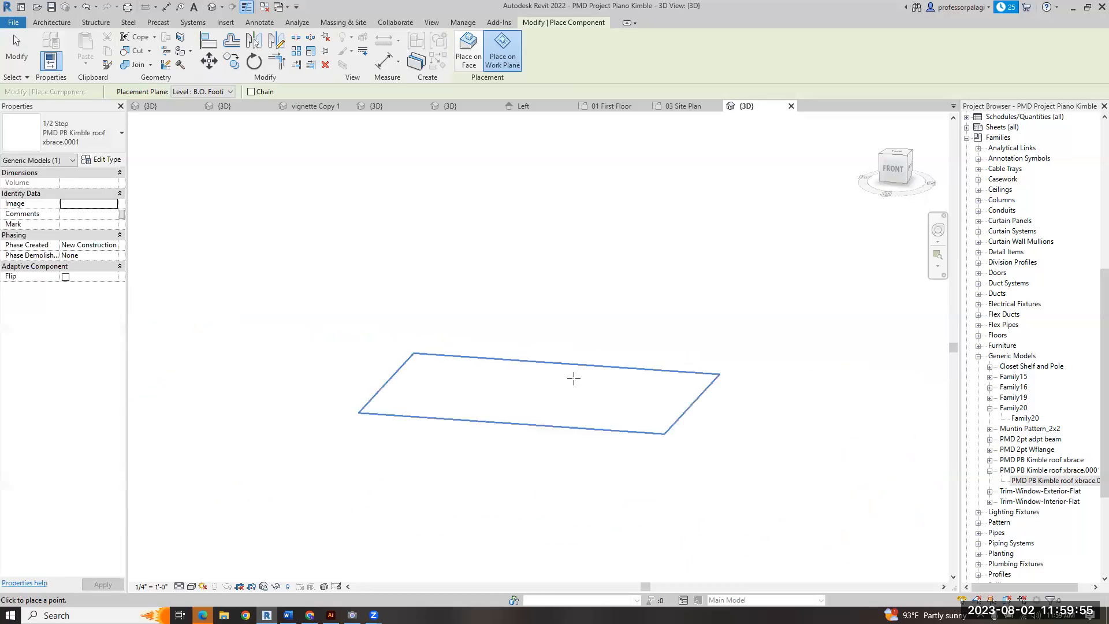
pyautogui.press('Escape')
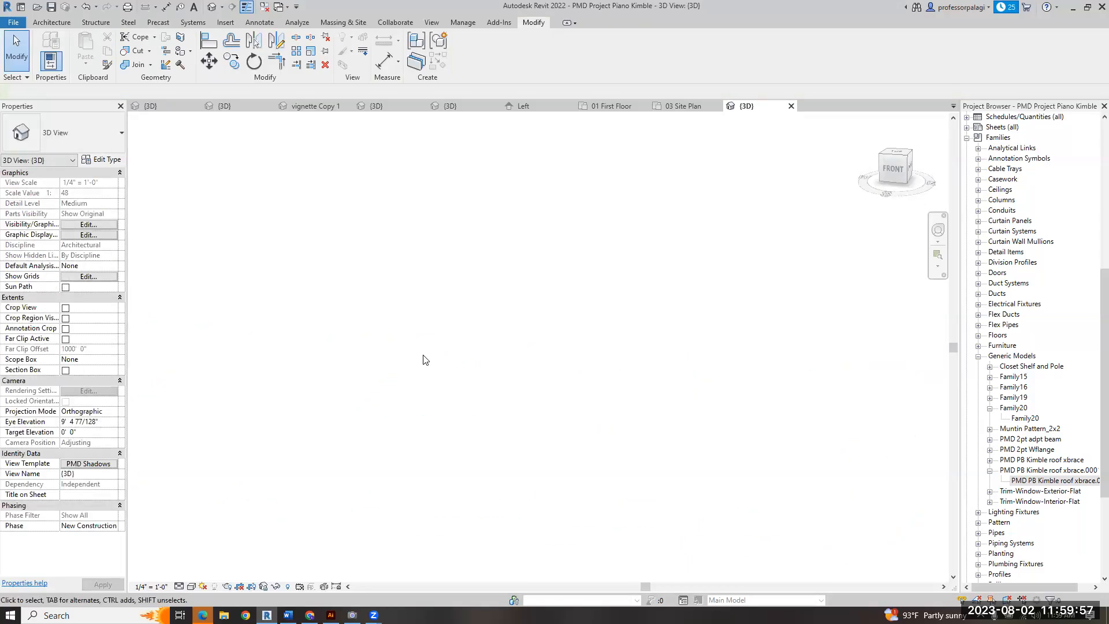
# - Apply the PMD Line Only view template to the 3D view
pyautogui.click(88, 463)
pyautogui.click(233, 133)
pyautogui.click(676, 316)
pyautogui.click(560, 319)
# - In the 03 Site Plan, filter the window-selected reference plane grid down to Model Groups only and delete those array groups
pyautogui.scroll(6, 1035, 232)
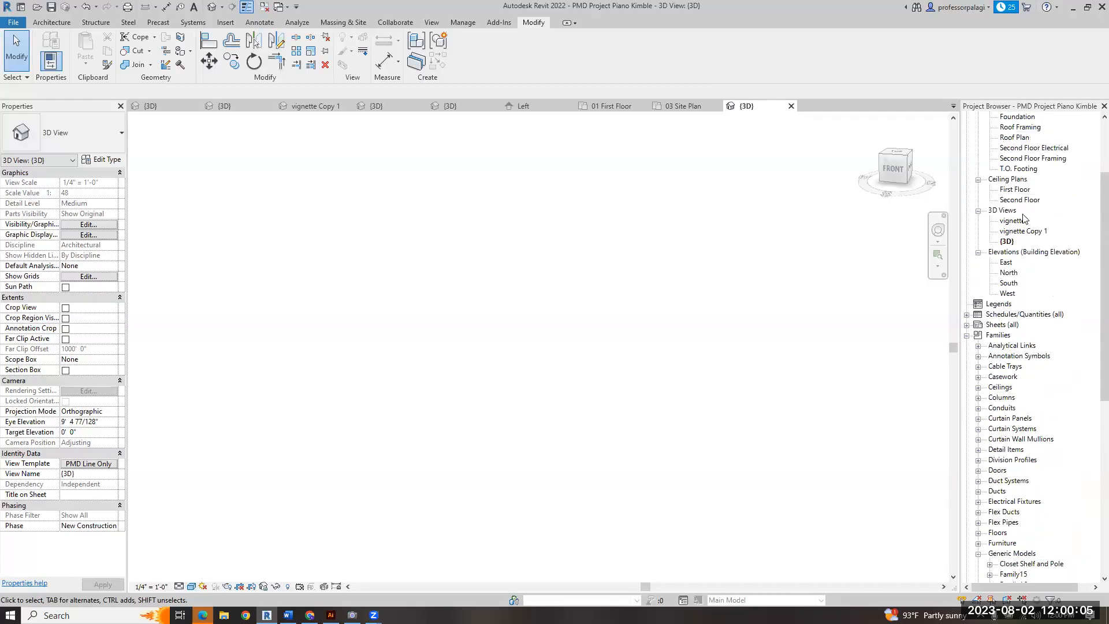
pyautogui.click(966, 336)
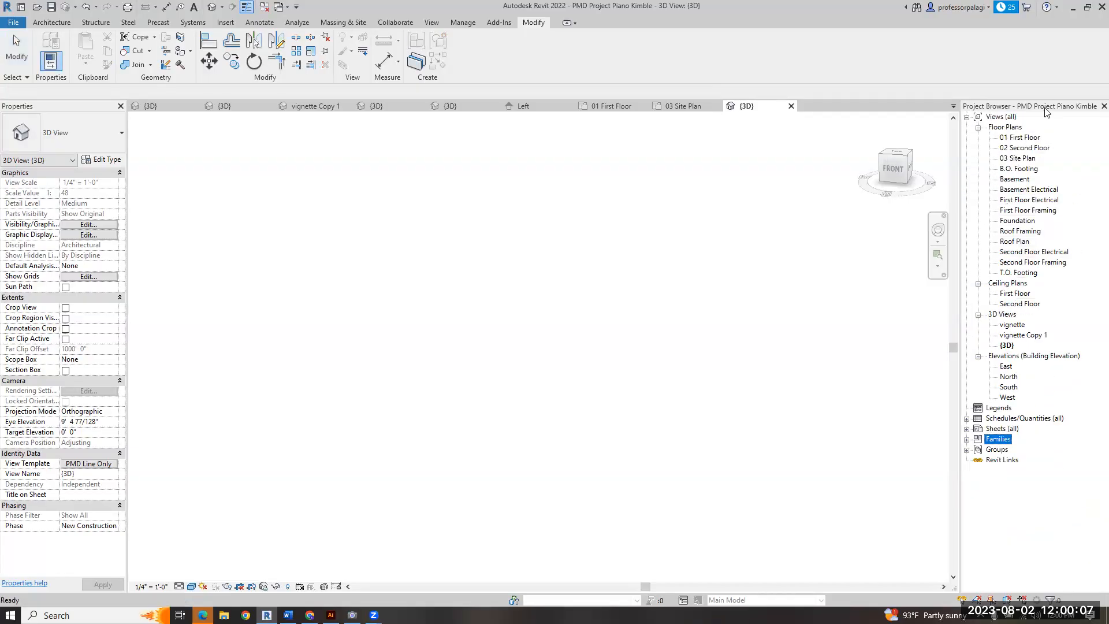
pyautogui.doubleClick(1016, 158)
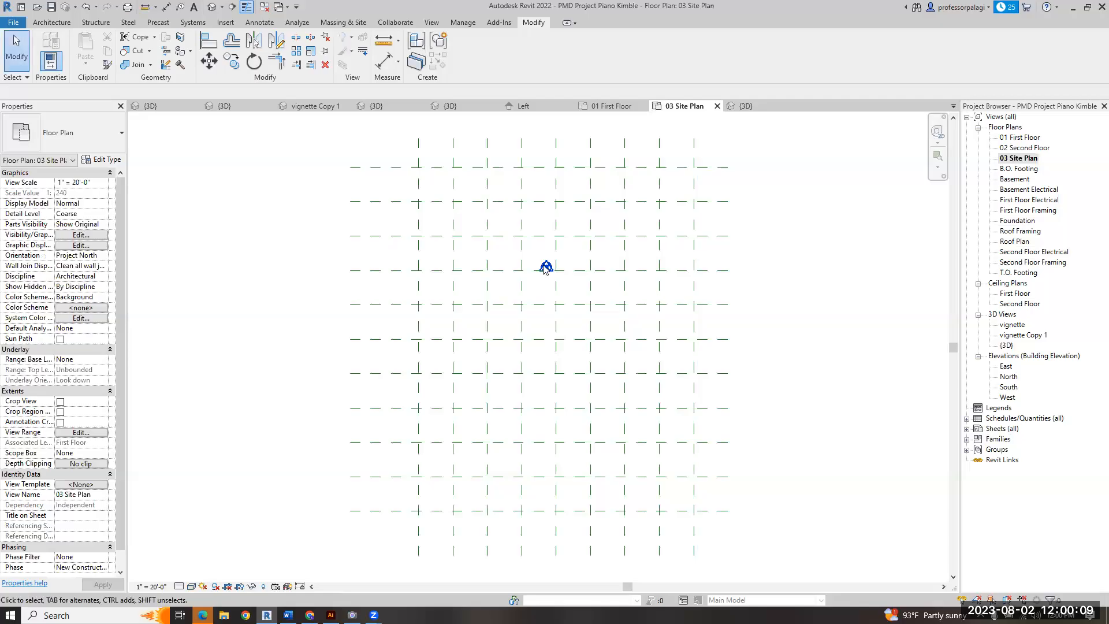
pyautogui.moveTo(817, 469); pyautogui.dragTo(384, 147)
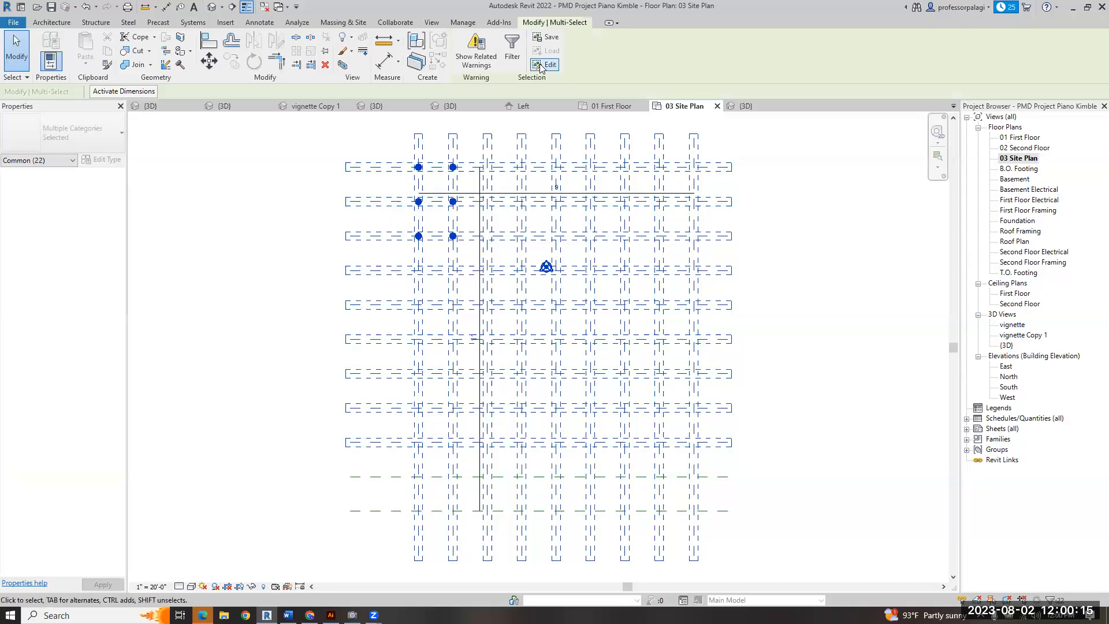
pyautogui.click(512, 52)
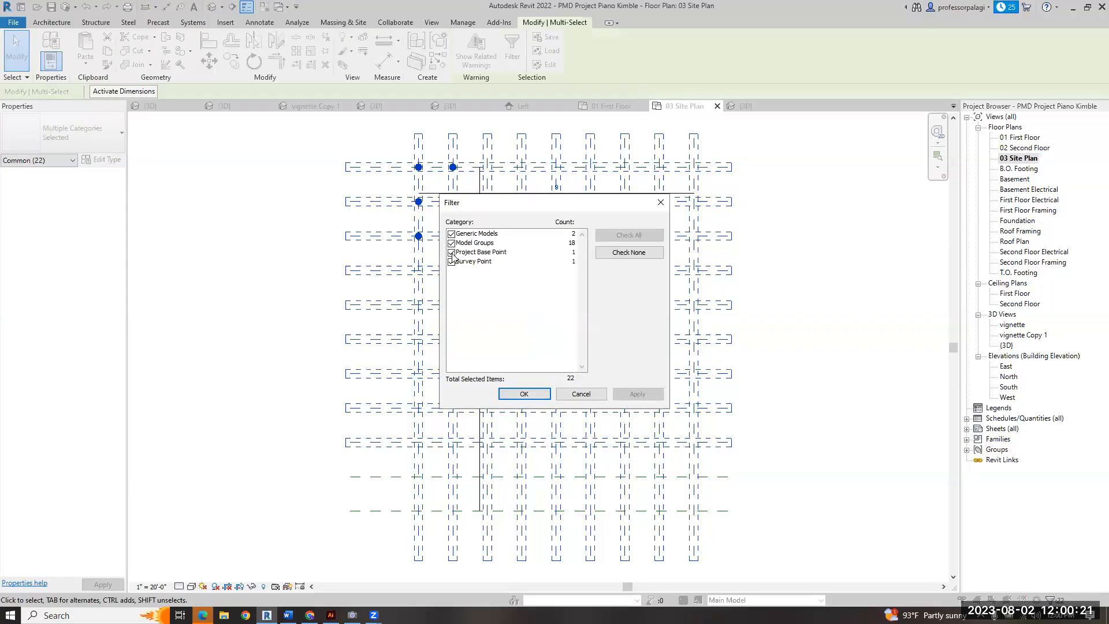
pyautogui.click(452, 252)
pyautogui.click(451, 262)
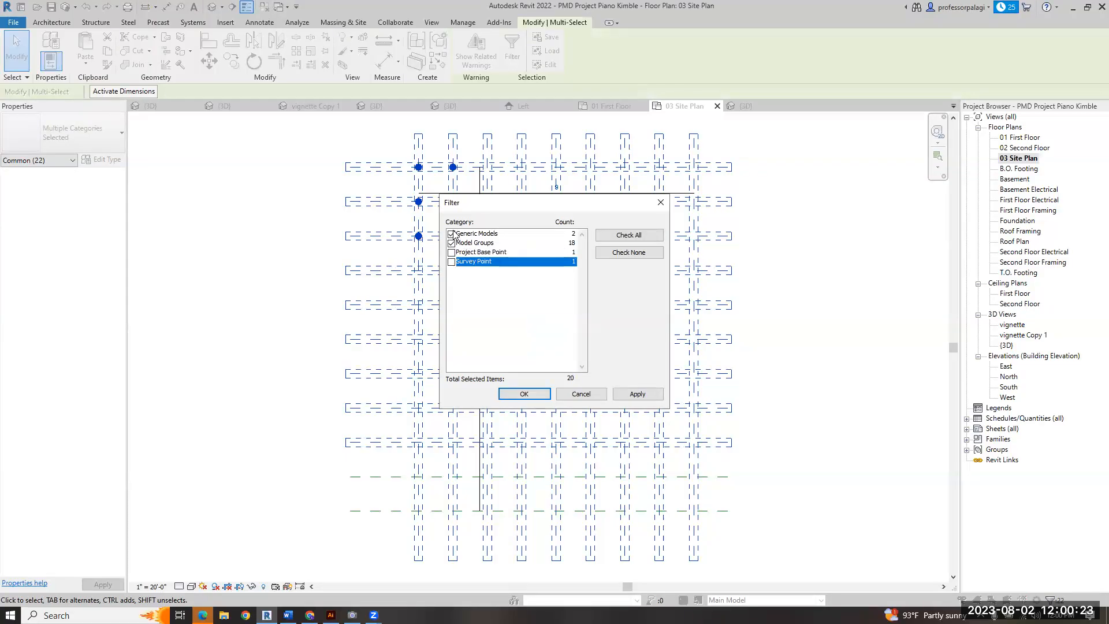
pyautogui.click(452, 234)
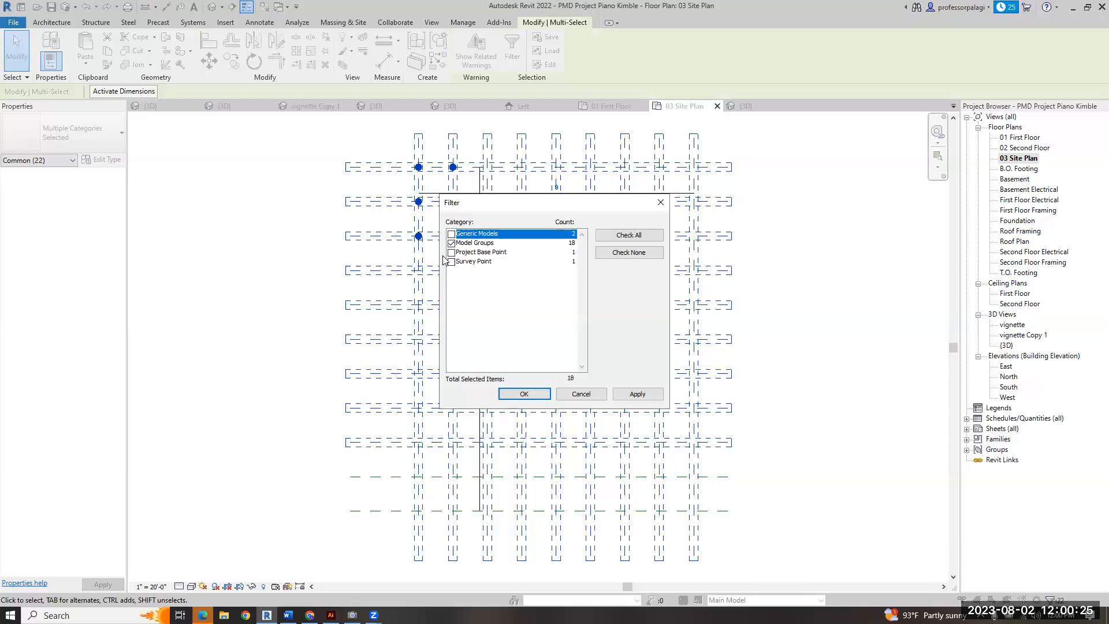
pyautogui.click(642, 393)
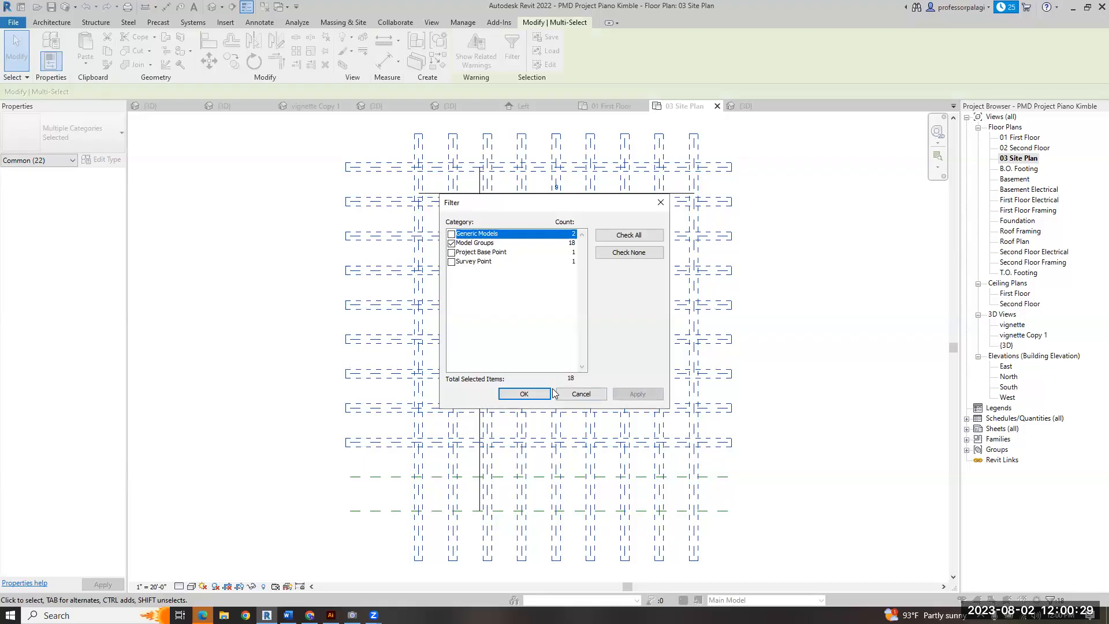
pyautogui.click(530, 393)
pyautogui.press('Delete')
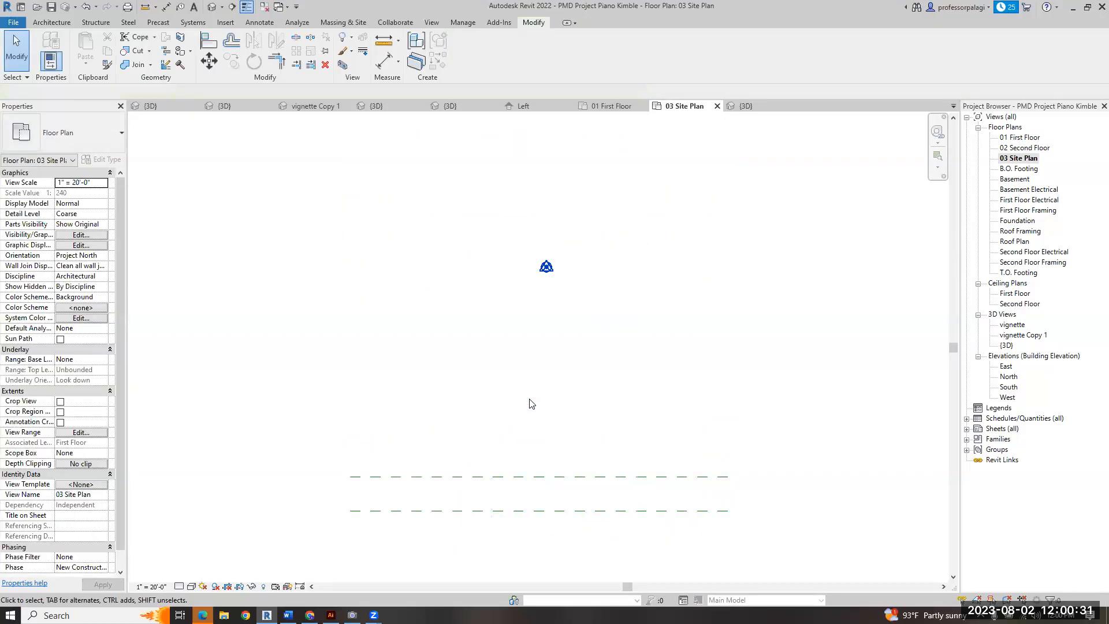
# - Delete the two remaining horizontal reference planes in the 03 Site Plan
pyautogui.moveTo(635, 416); pyautogui.dragTo(588, 513)
pyautogui.press('Delete')
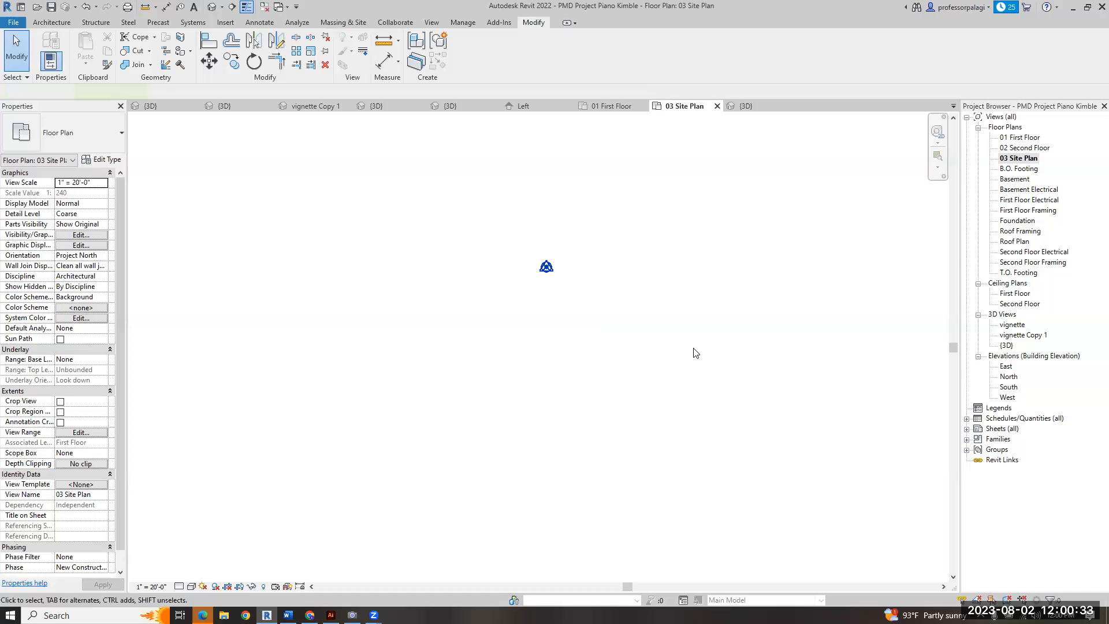
pyautogui.press('d')
pyautogui.press('e')
pyautogui.press('Escape')
pyautogui.scroll(-1, 631, 213)
# - In the 01 First Floor plan, draw a vertical reference plane between the plan's centre and the east elevation marker
pyautogui.doubleClick(1019, 137)
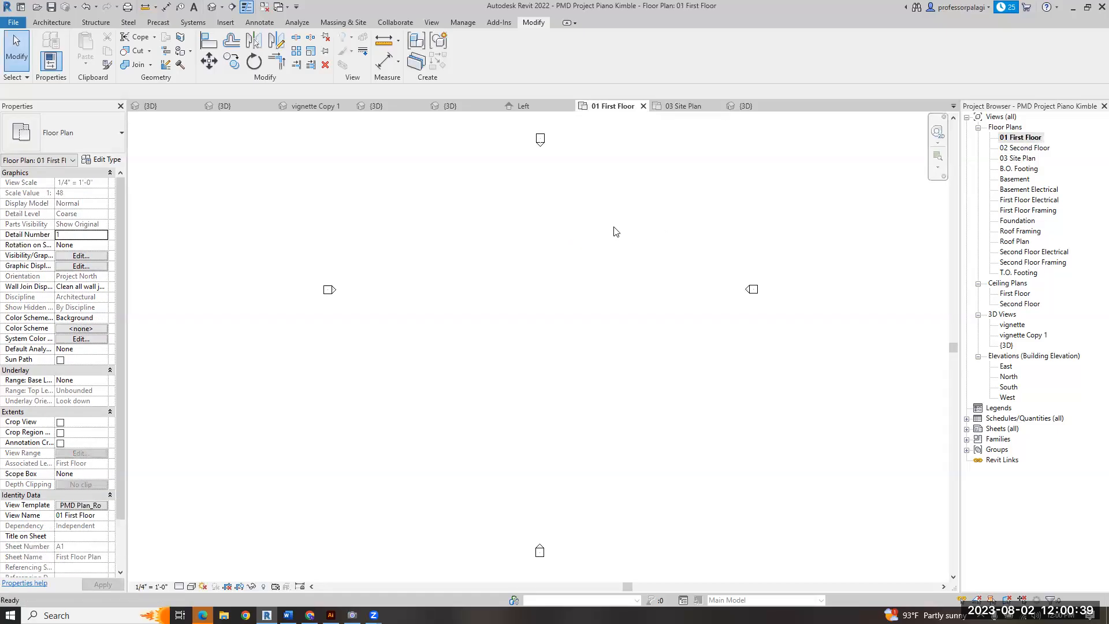
pyautogui.press('r')
pyautogui.press('p')
pyautogui.click(654, 137)
pyautogui.click(663, 497)
pyautogui.press('Escape')
pyautogui.press('Escape')
# - Array the vertical reference plane westward to the west elevation marker, using the Last spacing option and a count of 9
pyautogui.click(654, 198)
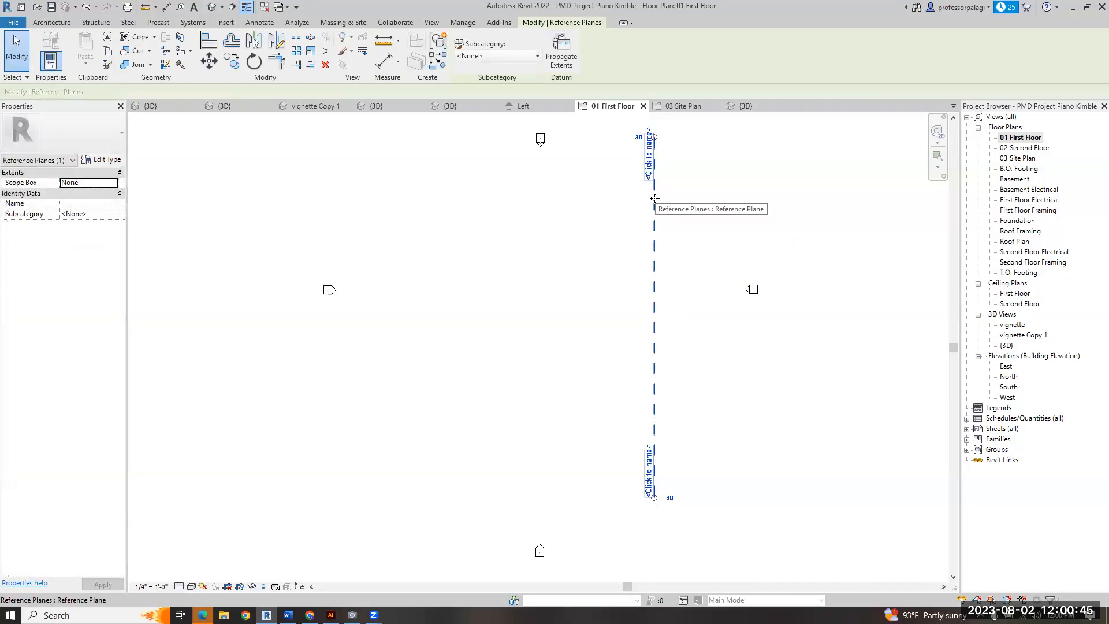
pyautogui.click(296, 50)
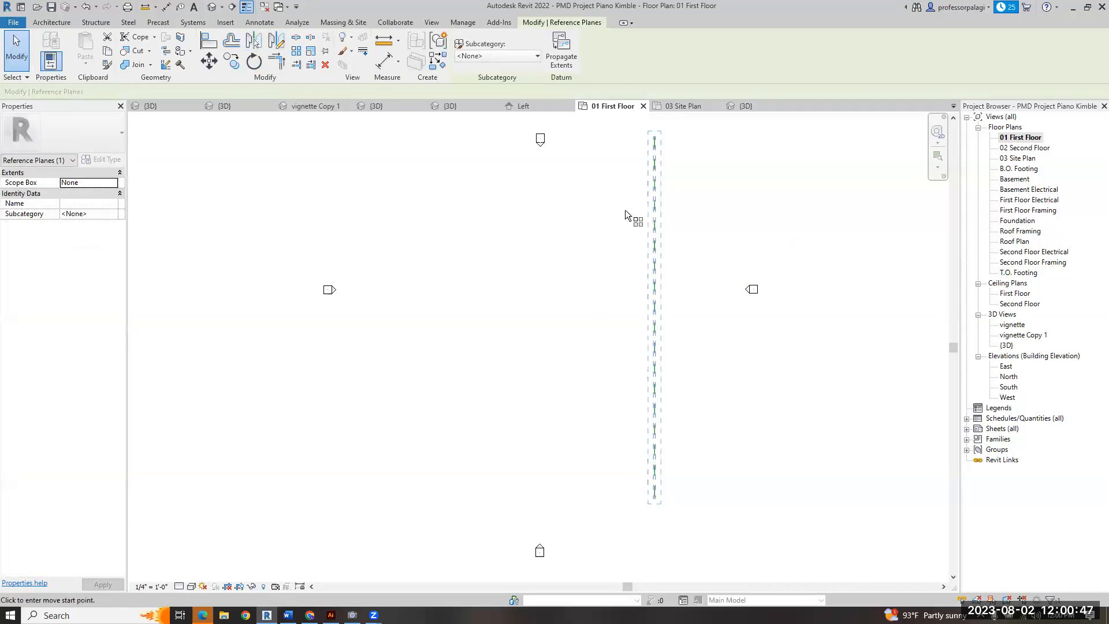
pyautogui.click(644, 198)
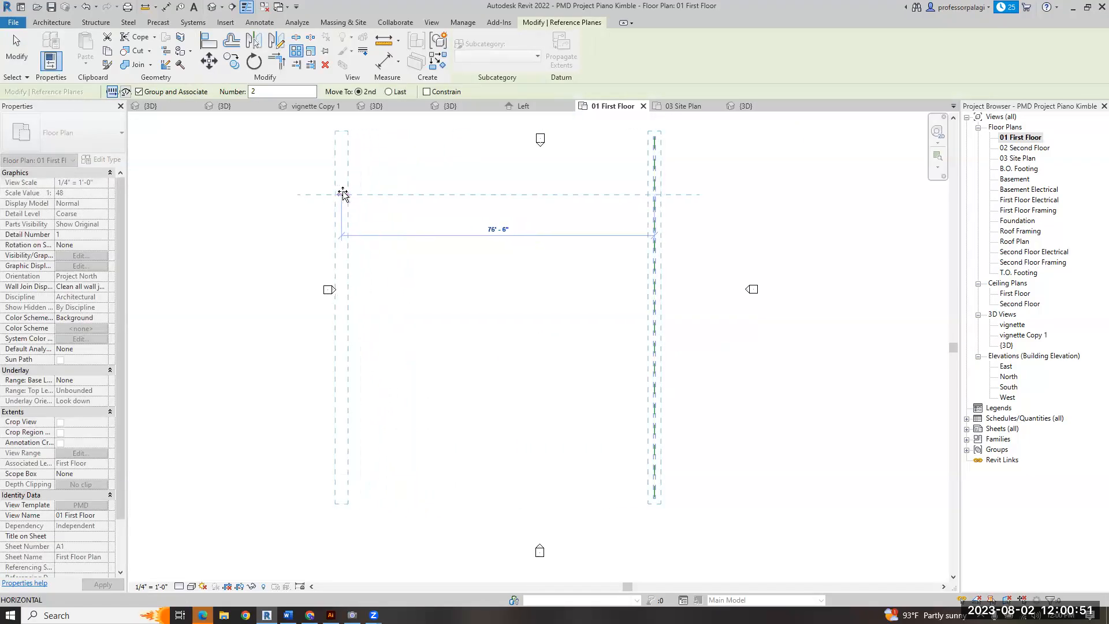
pyautogui.click(388, 92)
pyautogui.click(326, 194)
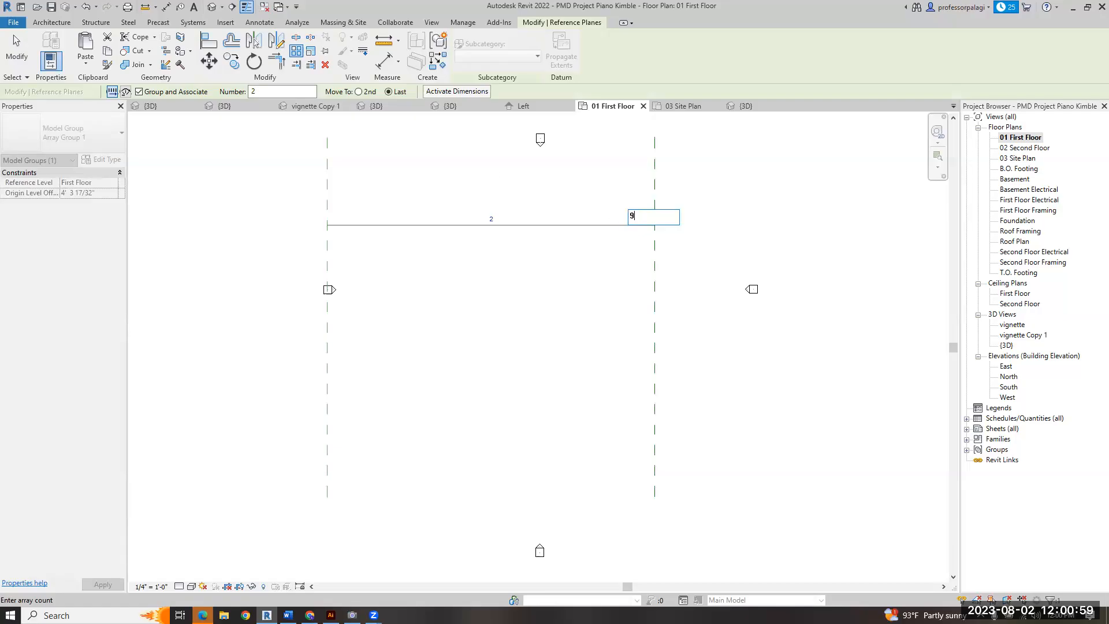
# - Set the vertical reference plane array to a count of 9
pyautogui.press('Return')
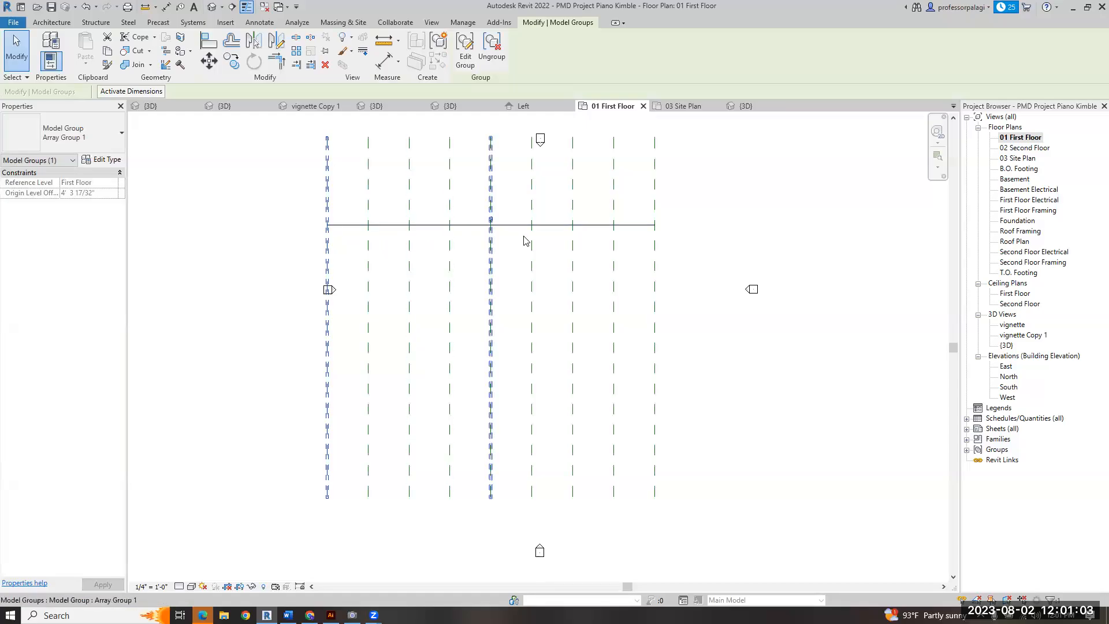
pyautogui.click(708, 249)
pyautogui.scroll(-2, 705, 245)
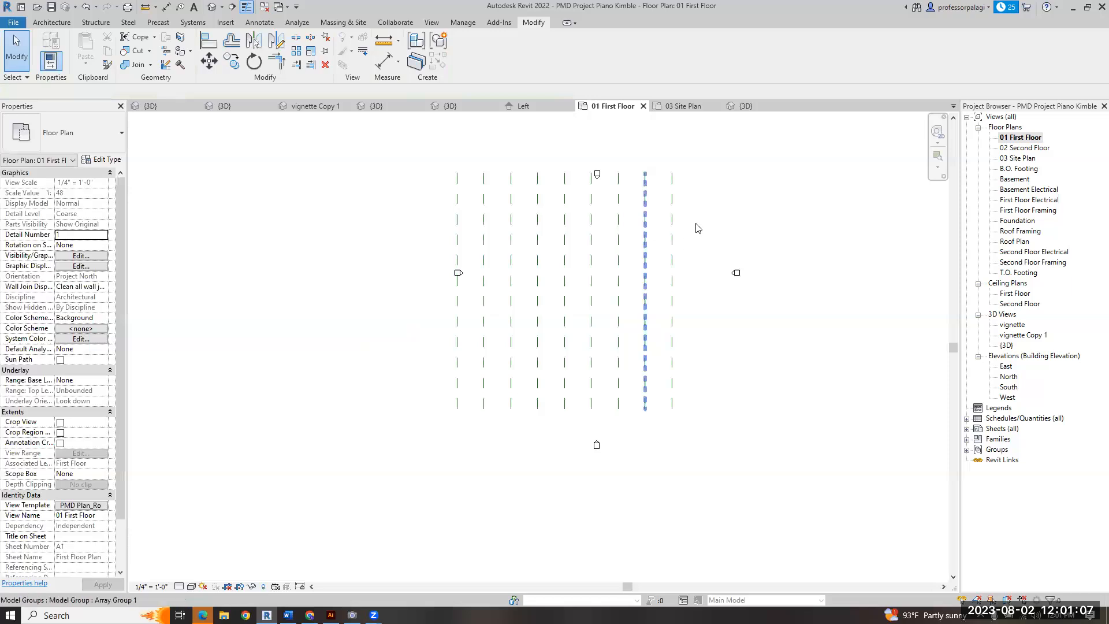
# - Draw a horizontal reference plane across the upper ends of the nine vertical reference planes
pyautogui.press('r')
pyautogui.press('p')
pyautogui.click(356, 184)
pyautogui.click(702, 183)
pyautogui.press('Escape')
pyautogui.press('Escape')
# - Array the horizontal reference plane straight down with the last copy 40'-0" away and a count of 5
pyautogui.click(682, 185)
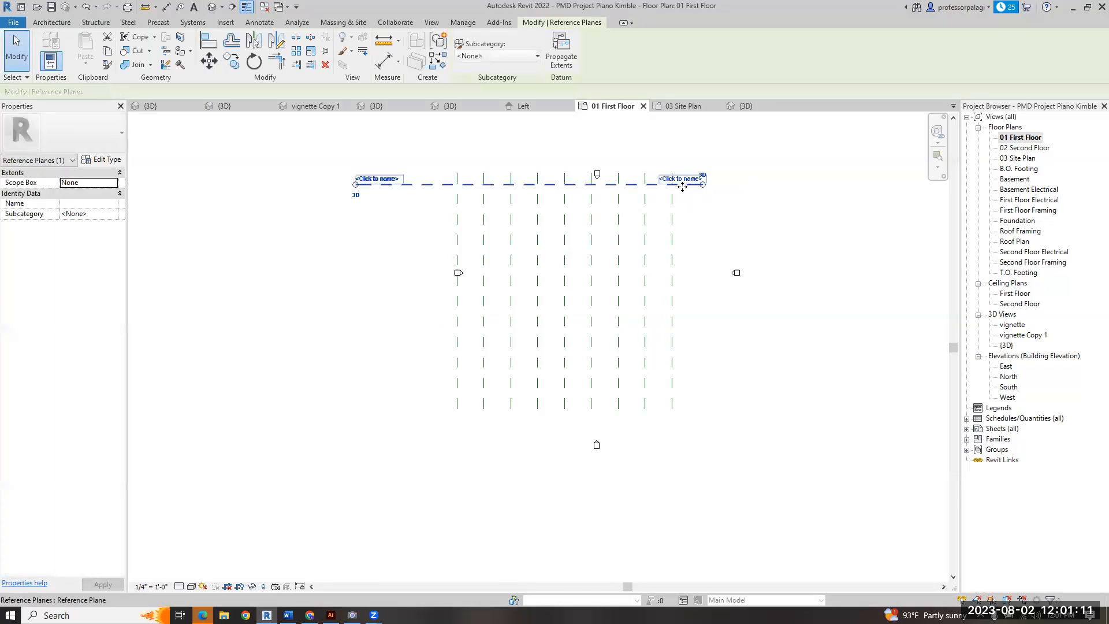
pyautogui.click(297, 51)
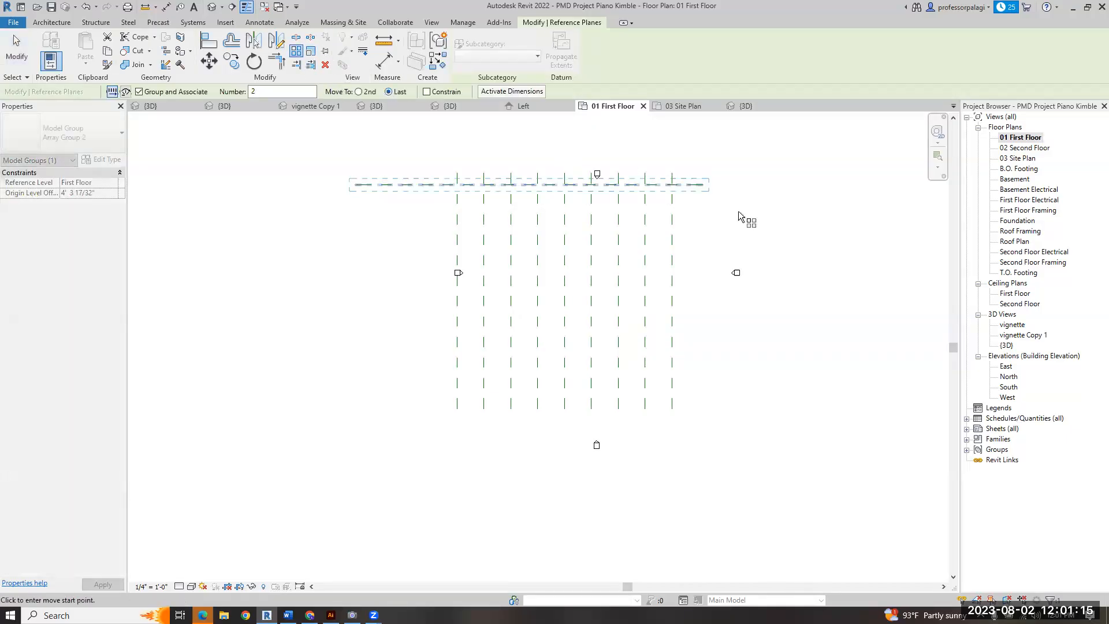
pyautogui.click(693, 191)
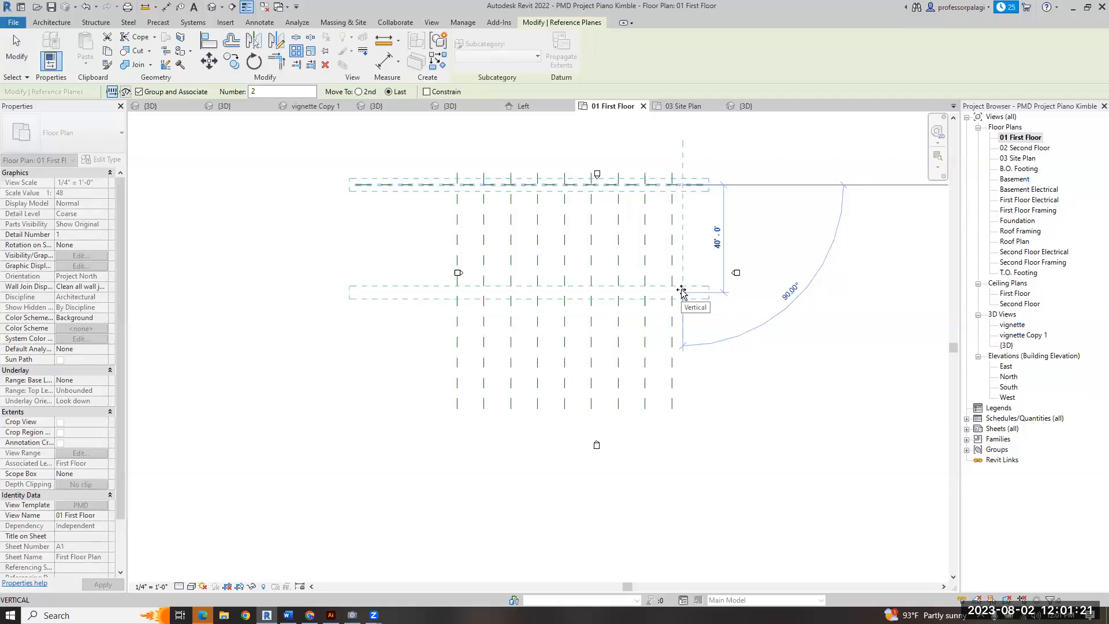
pyautogui.click(681, 291)
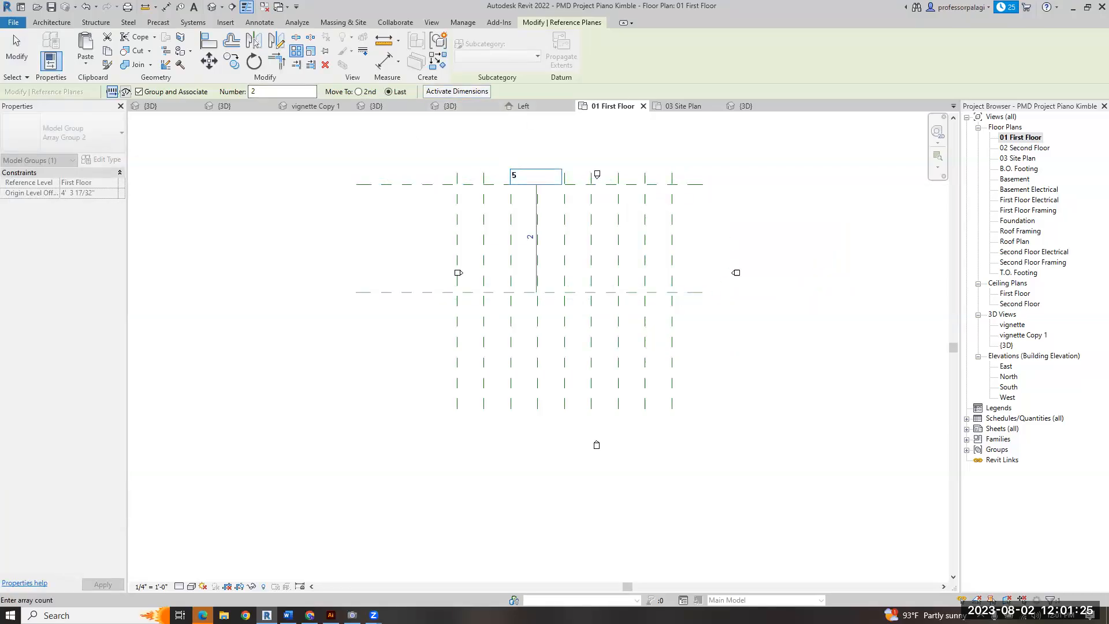
pyautogui.write('5')
pyautogui.press('Return')
pyautogui.scroll(2, 495, 213)
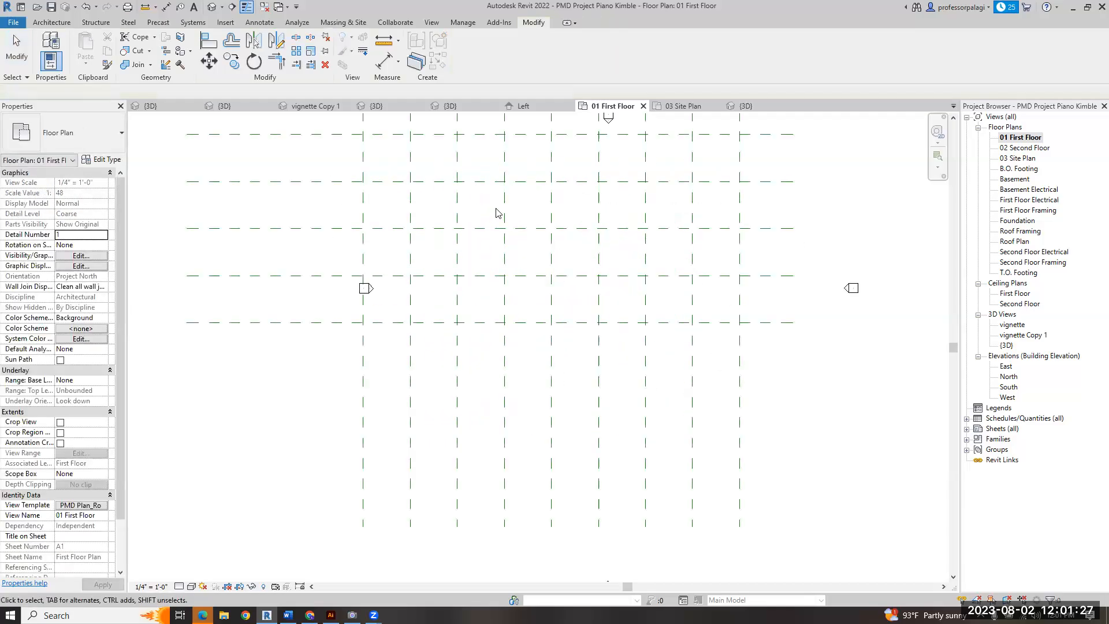
pyautogui.press('Escape')
pyautogui.scroll(-3, 474, 207)
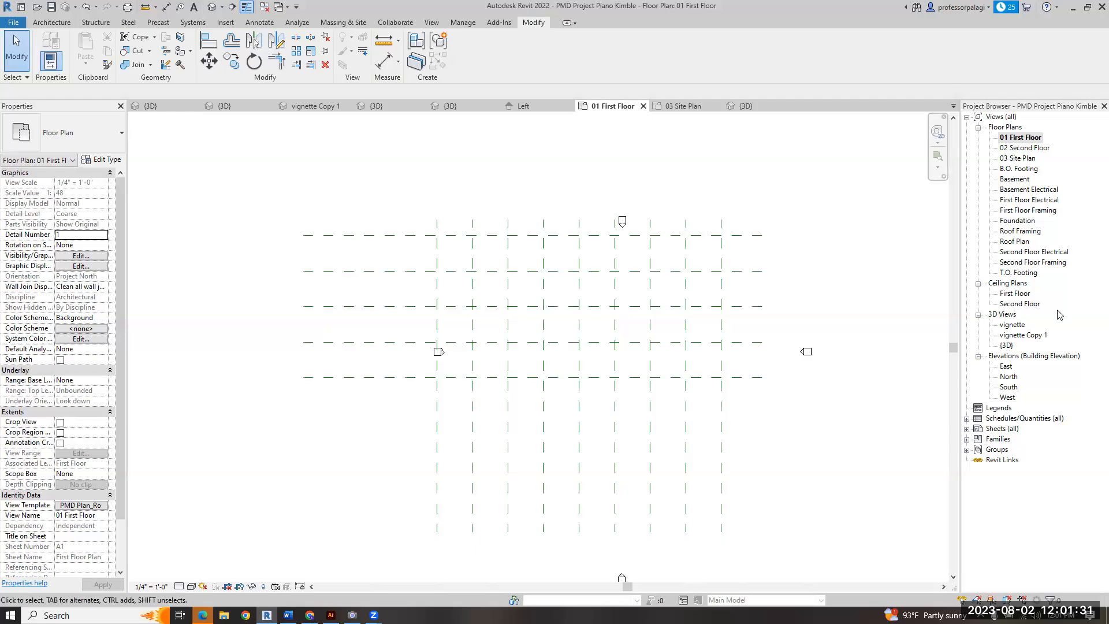
# - Place the PMD PB Kimble roof xbrace family by its six points on the first two vertical and top three horizontal reference planes' intersections
pyautogui.click(966, 440)
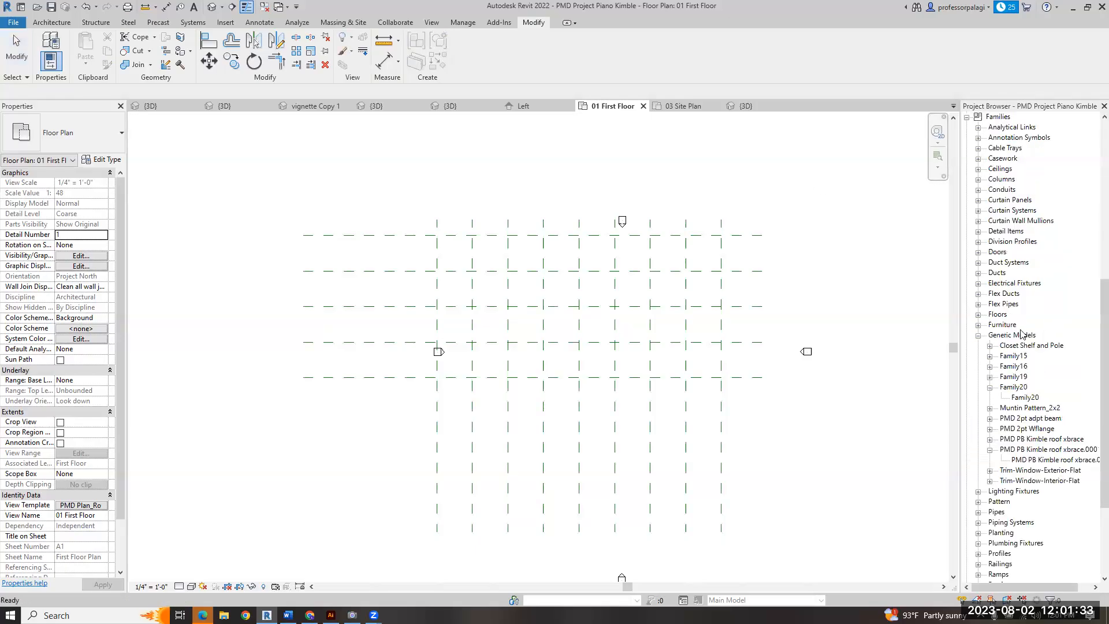
pyautogui.scroll(-1, 1007, 403)
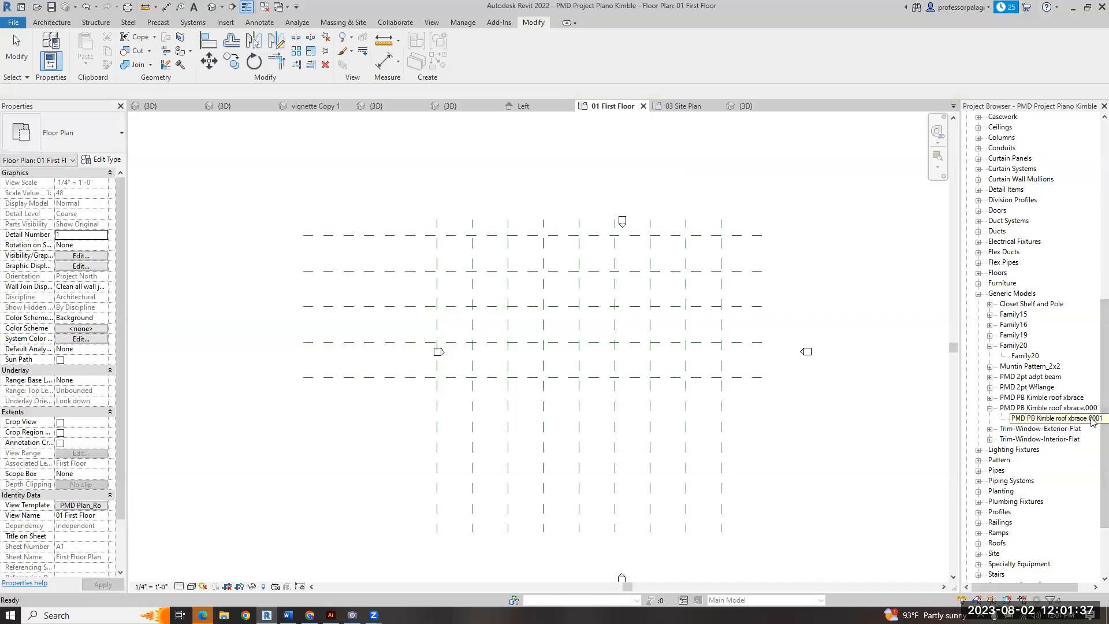
pyautogui.click(989, 399)
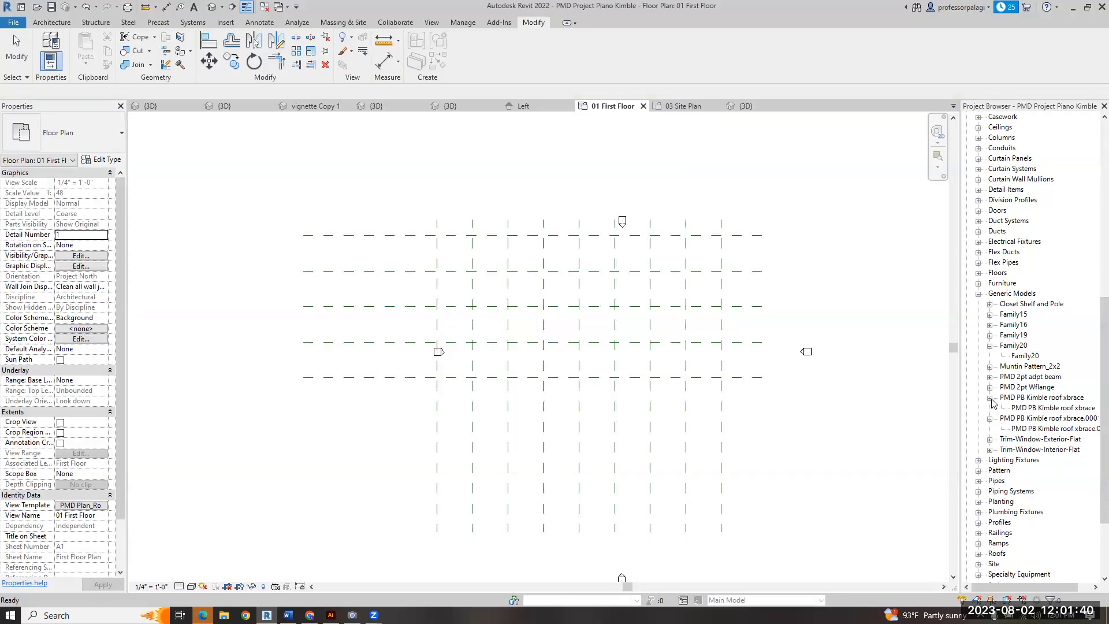
pyautogui.doubleClick(1034, 410)
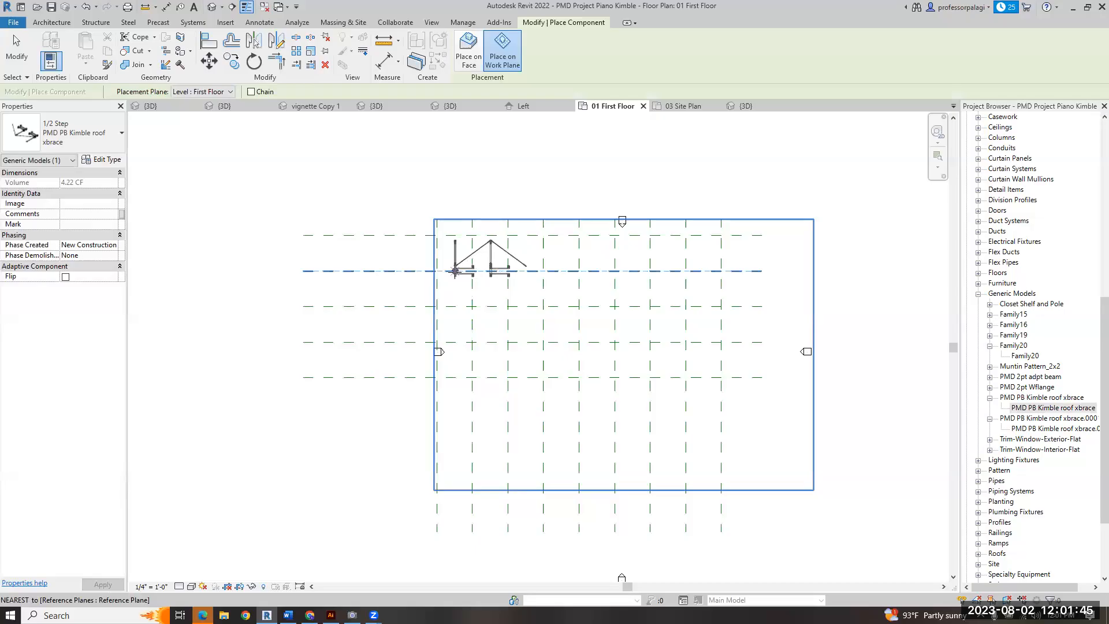
pyautogui.click(440, 237)
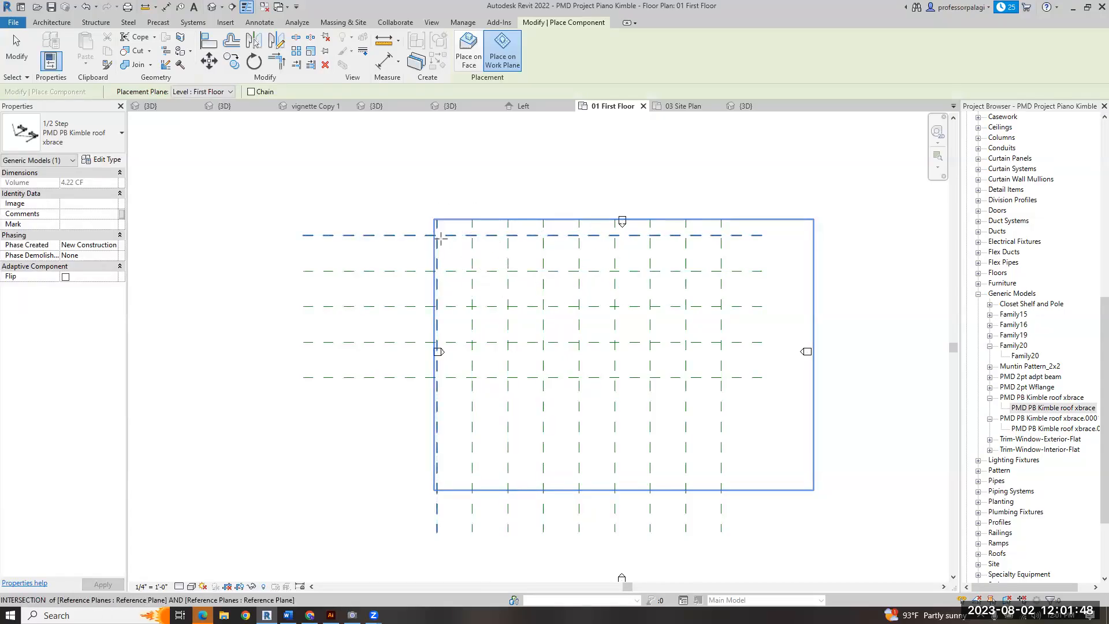
pyautogui.click(437, 271)
pyautogui.click(469, 306)
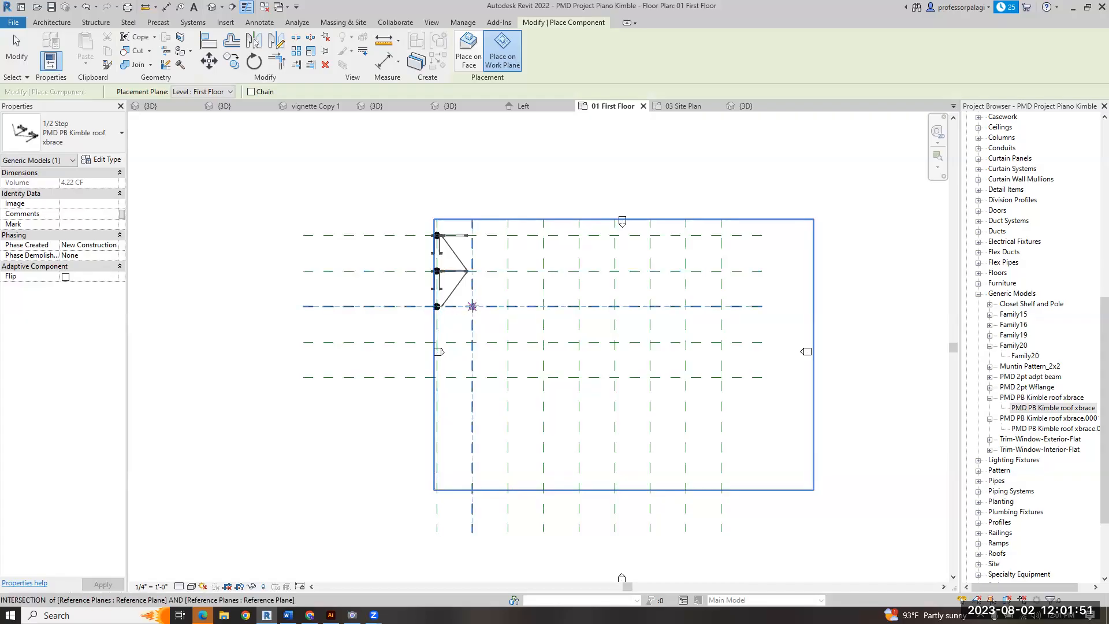
pyautogui.click(471, 306)
pyautogui.click(477, 235)
pyautogui.press('Escape')
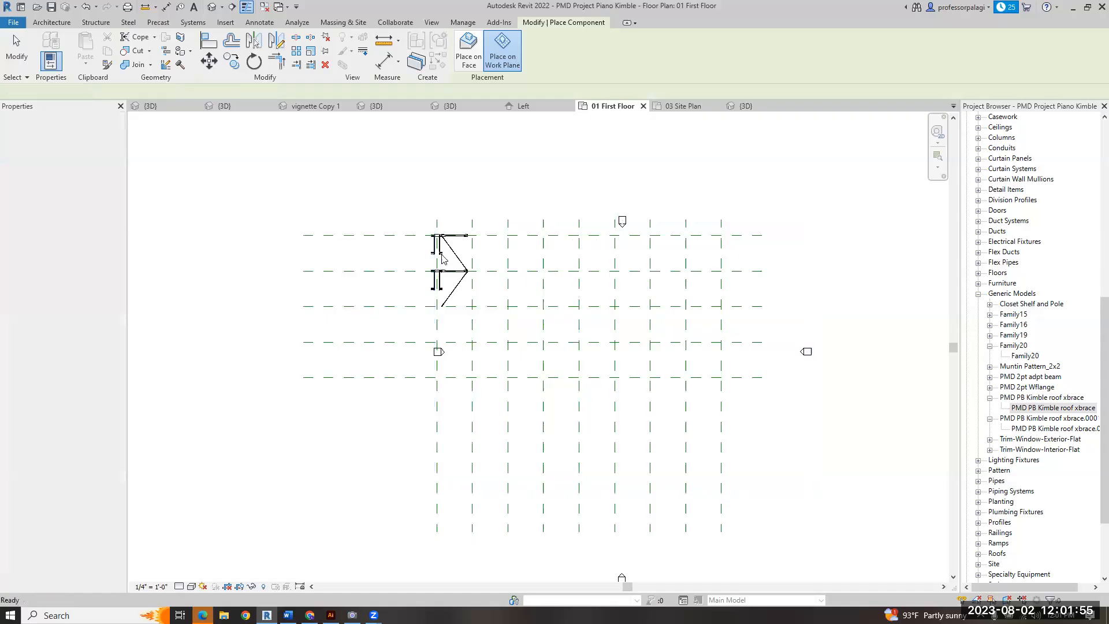
# - Array the roof xbrace horizontally as a group, moving the last copy from the second vertical reference plane to the ninth
pyautogui.click(453, 255)
pyautogui.scroll(2, 502, 265)
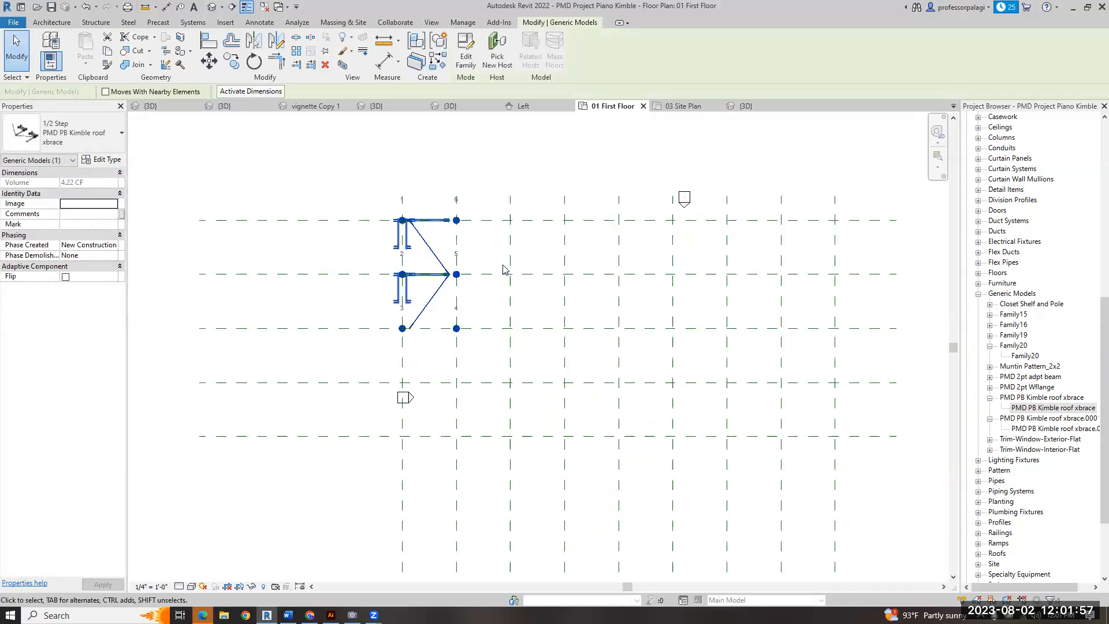
pyautogui.scroll(1, 503, 269)
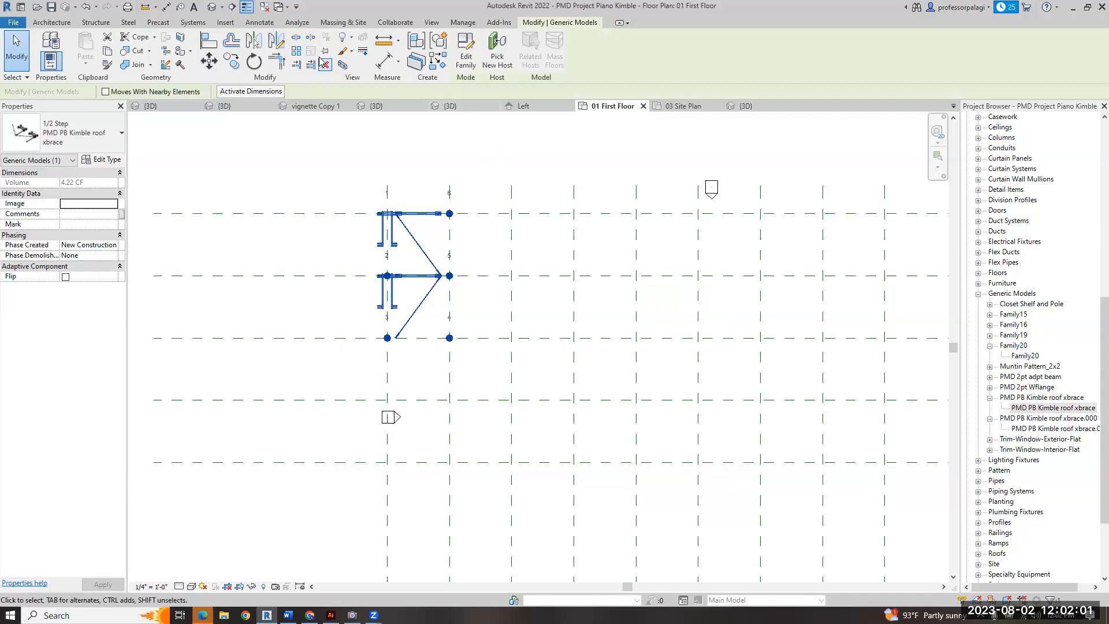
pyautogui.click(296, 51)
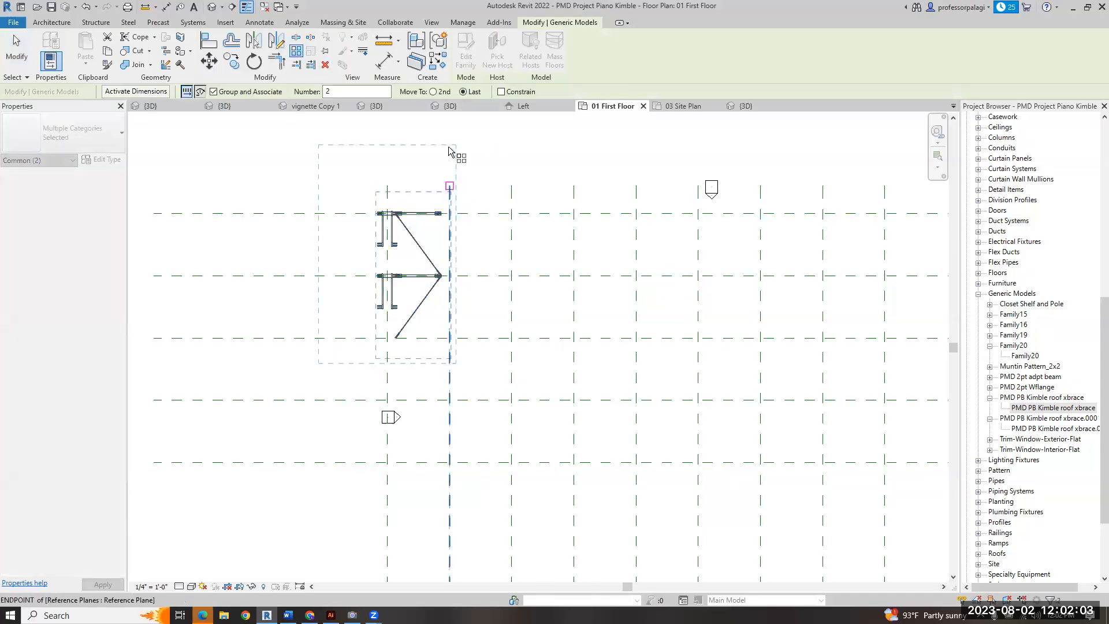
pyautogui.scroll(-2, 435, 196)
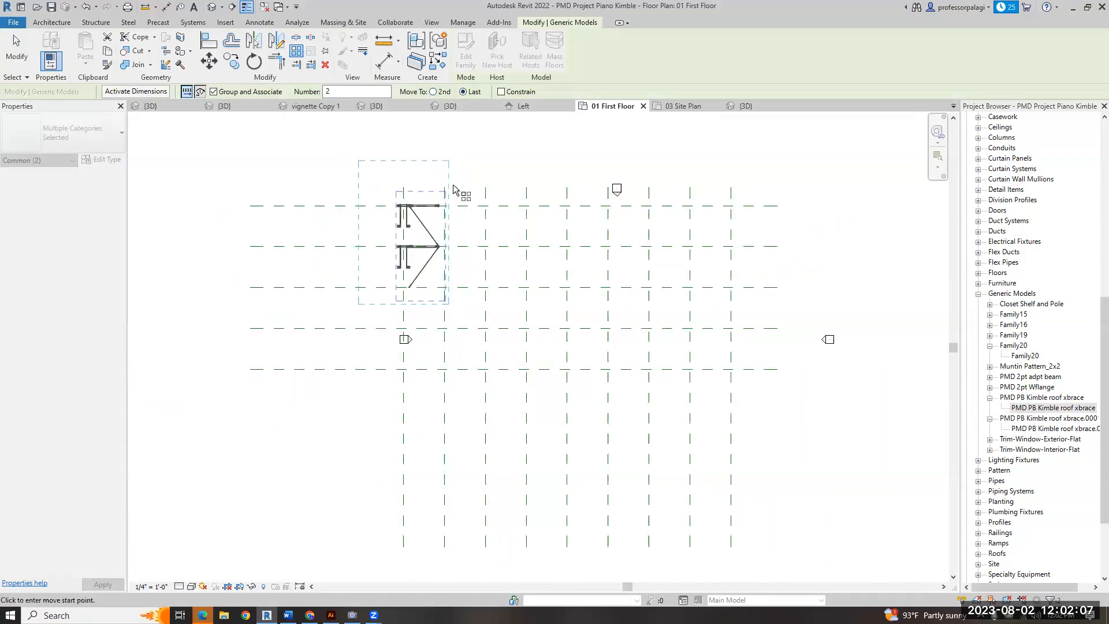
pyautogui.click(447, 186)
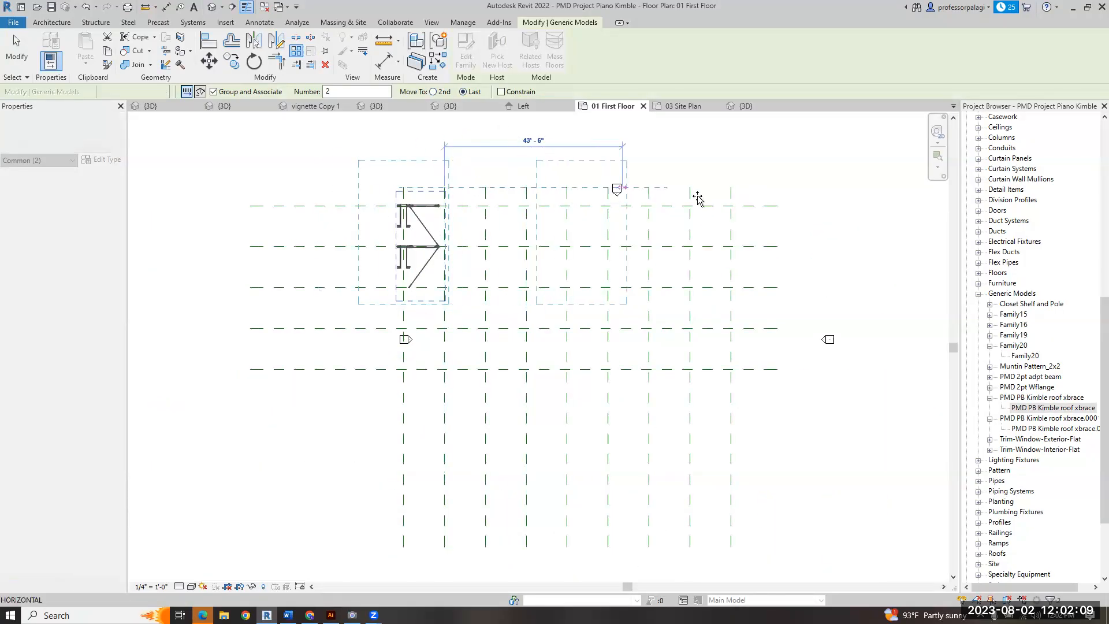
pyautogui.click(732, 189)
pyautogui.press('Return')
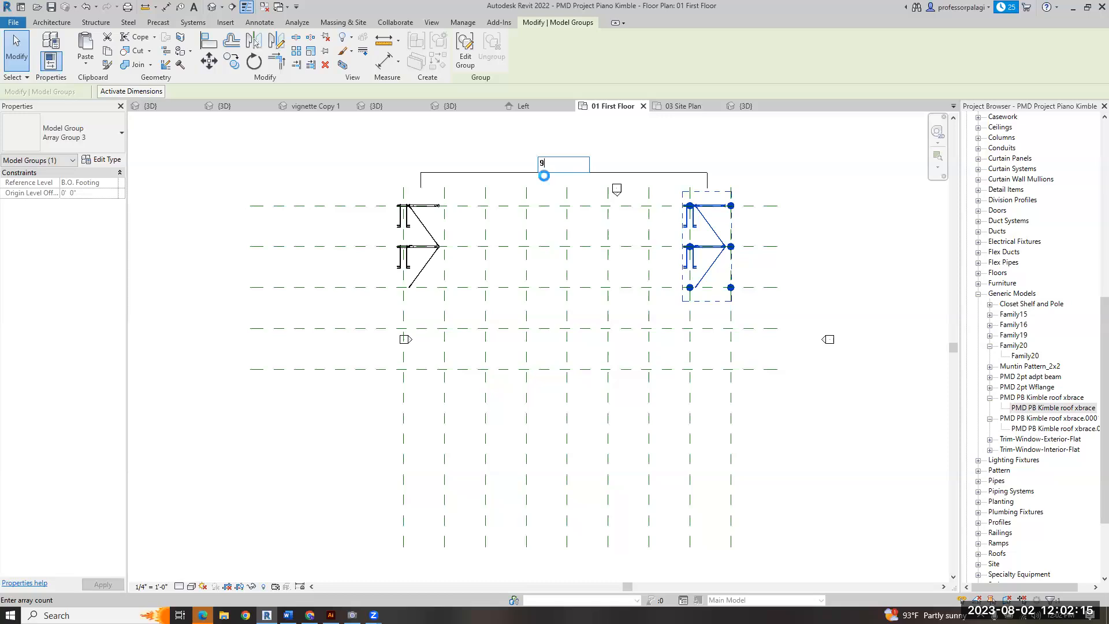
# - Try a count of 9 for the roof xbrace array and undo it
pyautogui.press('Return')
pyautogui.click(849, 279)
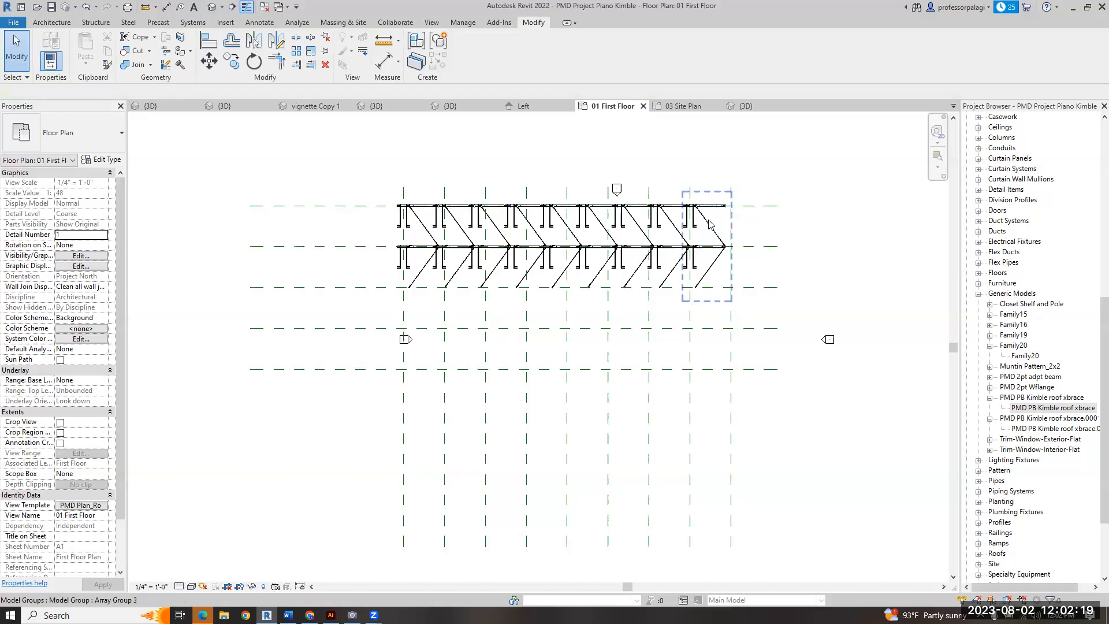
pyautogui.hotkey('ctrl', 'z')
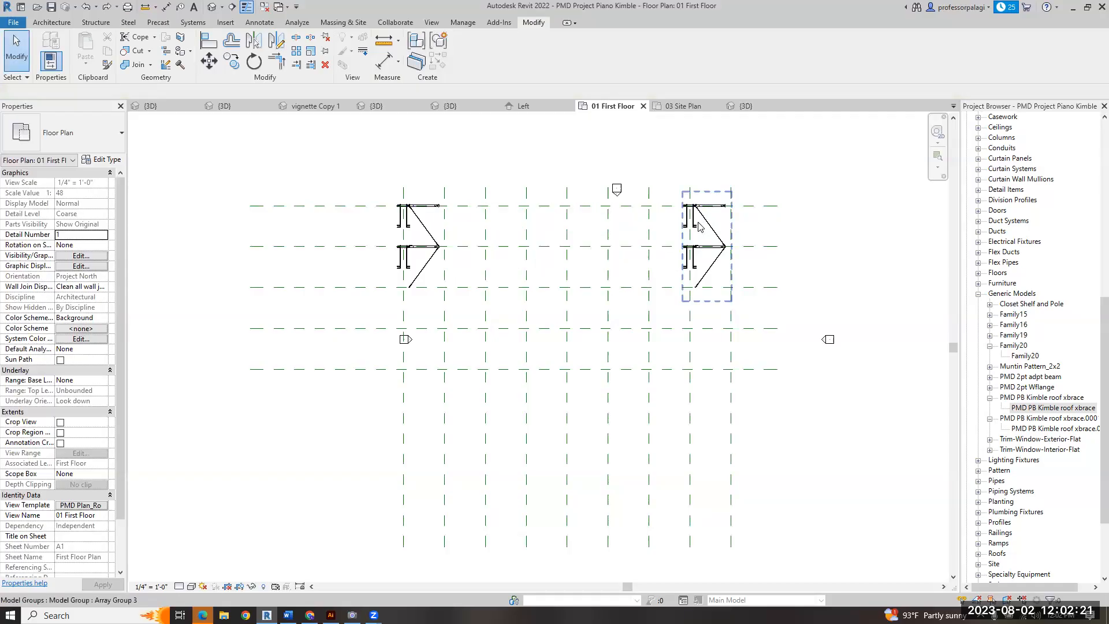
# - Set the roof xbrace array's count to 8
pyautogui.click(699, 226)
pyautogui.click(563, 168)
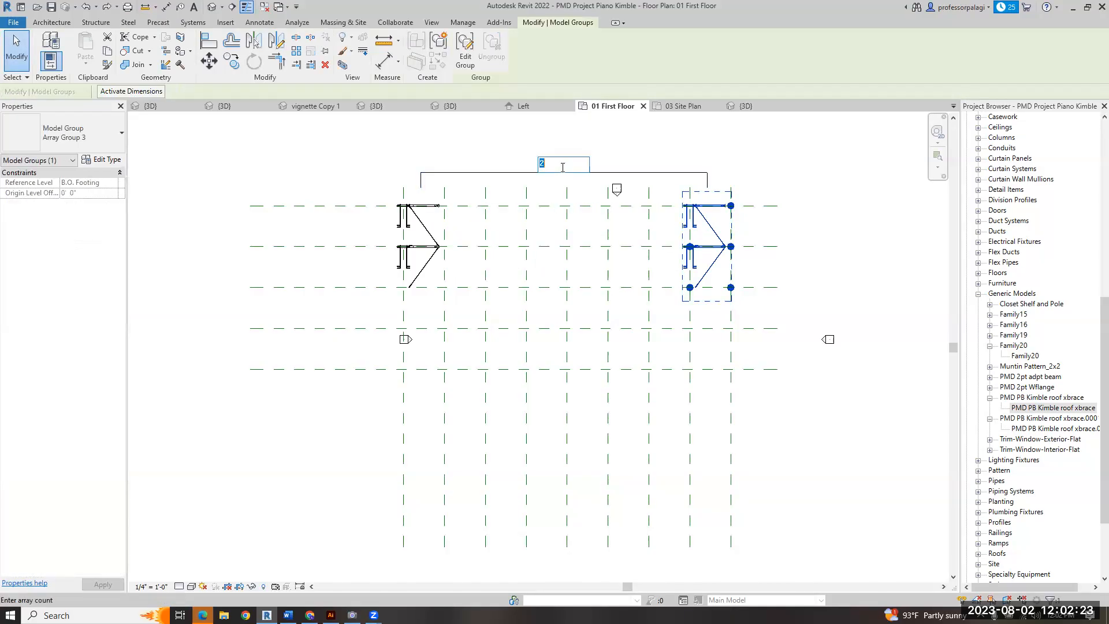
pyautogui.write('8')
pyautogui.press('Return')
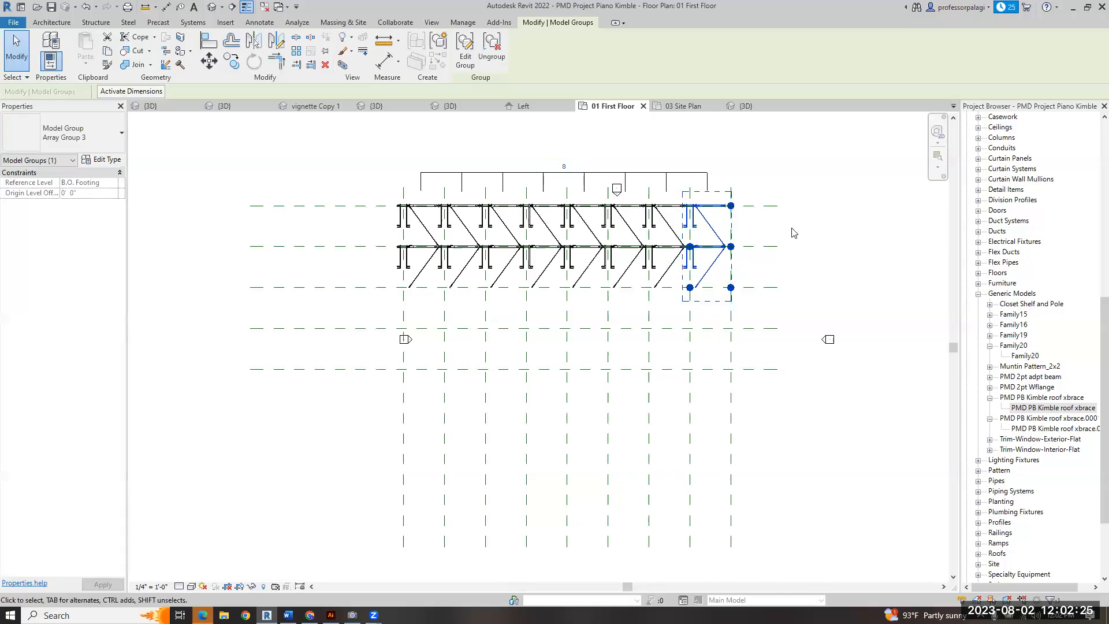
pyautogui.click(812, 249)
pyautogui.scroll(3, 632, 211)
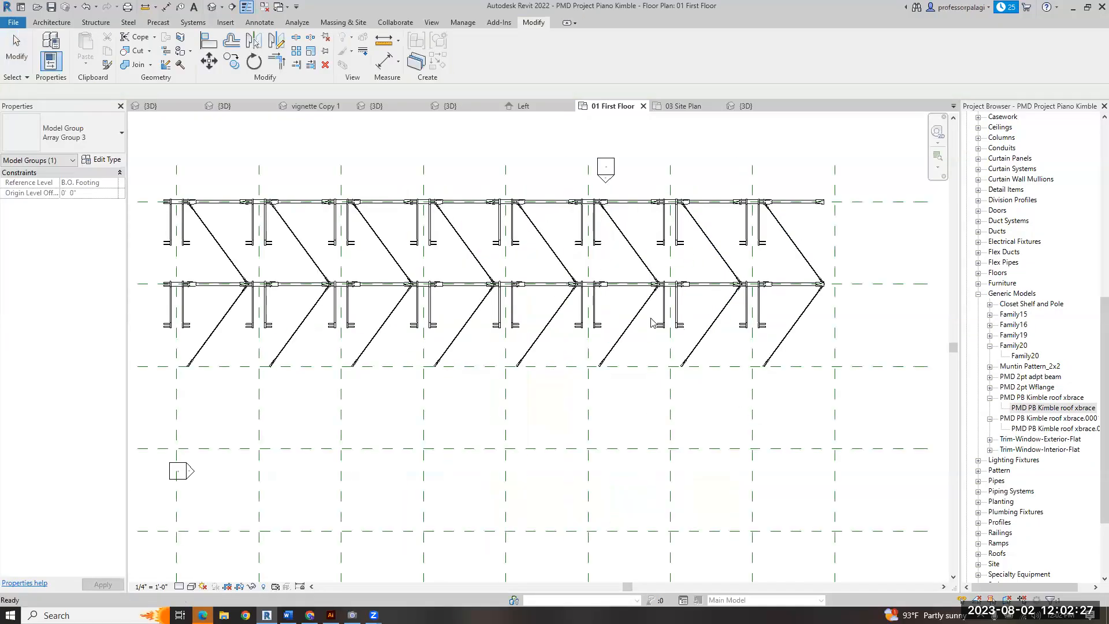
# - Review the roof xbrace array in the 3D view and open the North elevation
pyautogui.hotkey('ctrl', 'Tab')
pyautogui.scroll(2, 495, 366)
pyautogui.scroll(2, 386, 325)
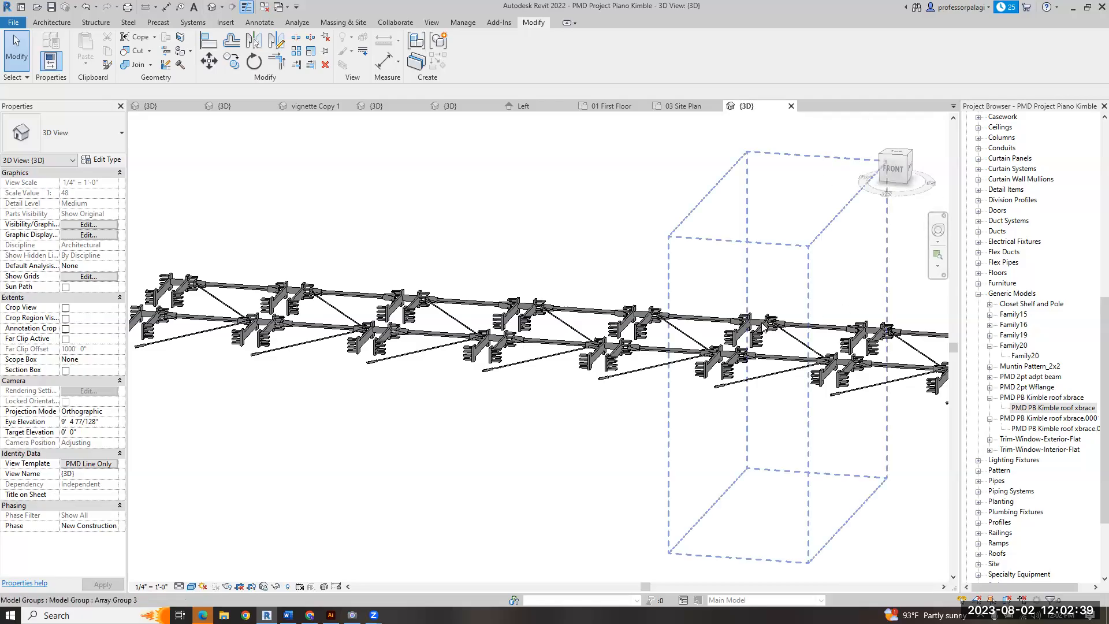
pyautogui.scroll(-3, 516, 403)
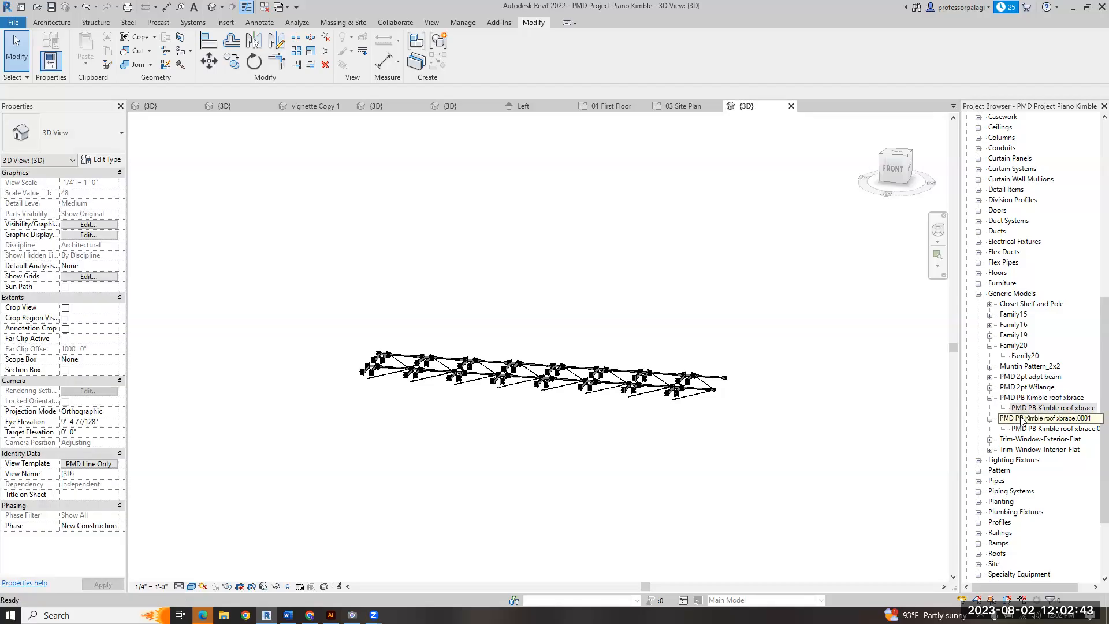
pyautogui.scroll(1, 1029, 192)
pyautogui.scroll(4, 1030, 191)
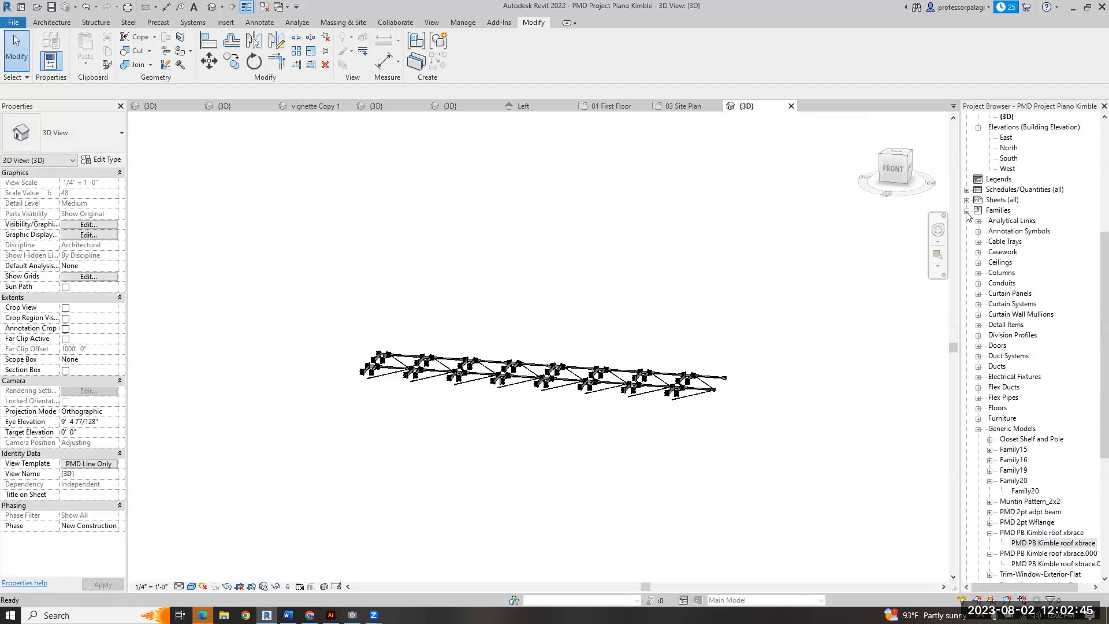
pyautogui.click(967, 211)
pyautogui.doubleClick(1007, 377)
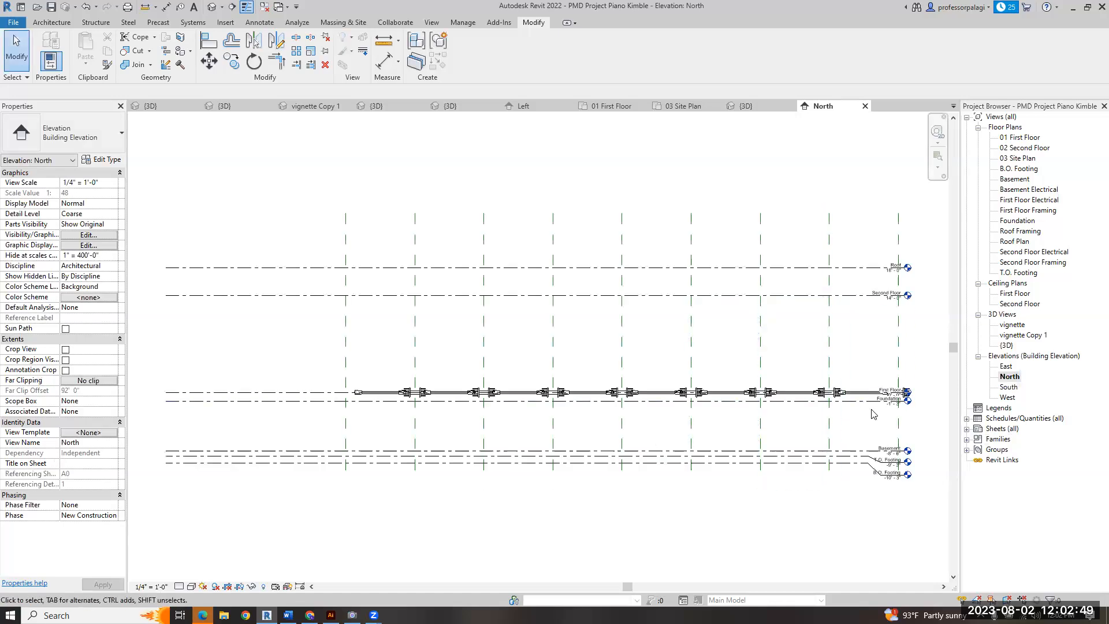
# - Move all instances of the roof xbrace array groups up from the First Floor level to the Second Floor level
pyautogui.scroll(5, 842, 394)
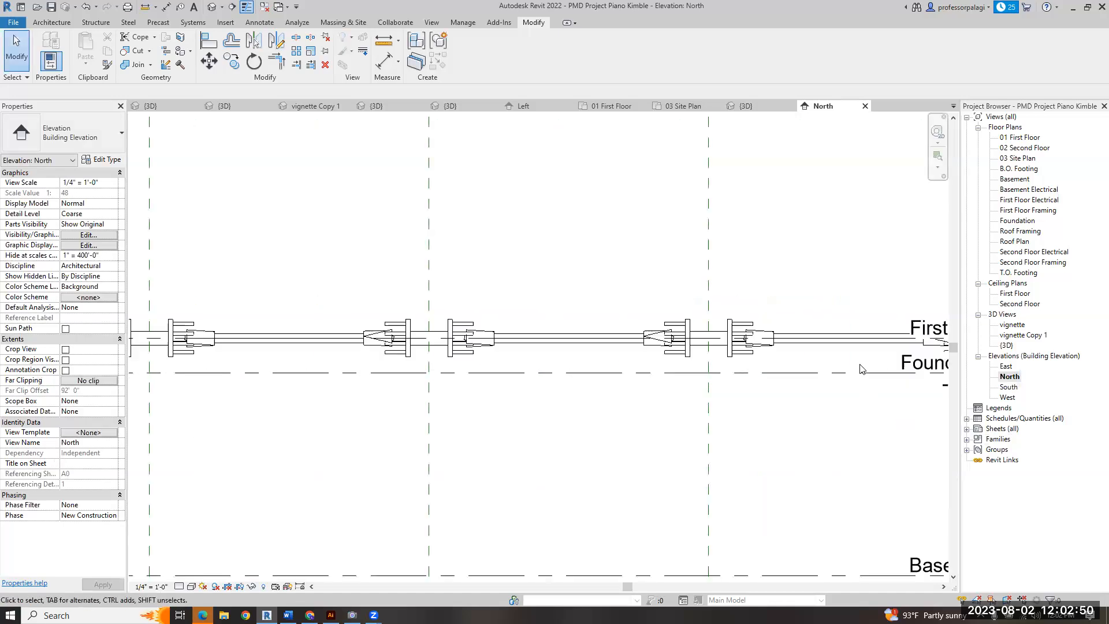
pyautogui.click(828, 340)
pyautogui.click(784, 323)
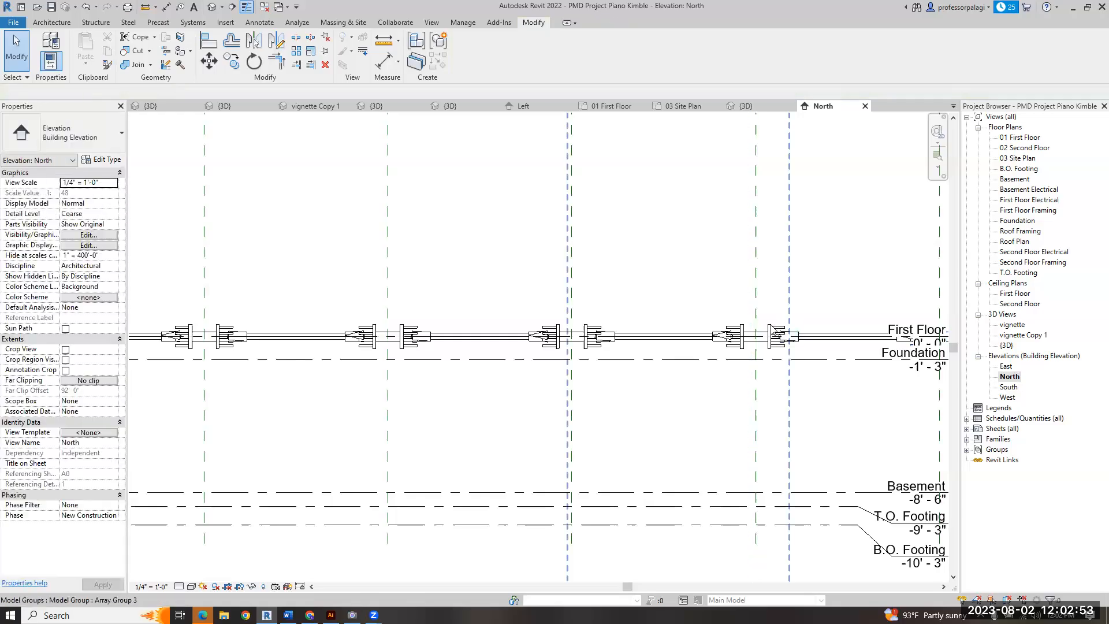
pyautogui.click(776, 334)
pyautogui.press('s')
pyautogui.press('a')
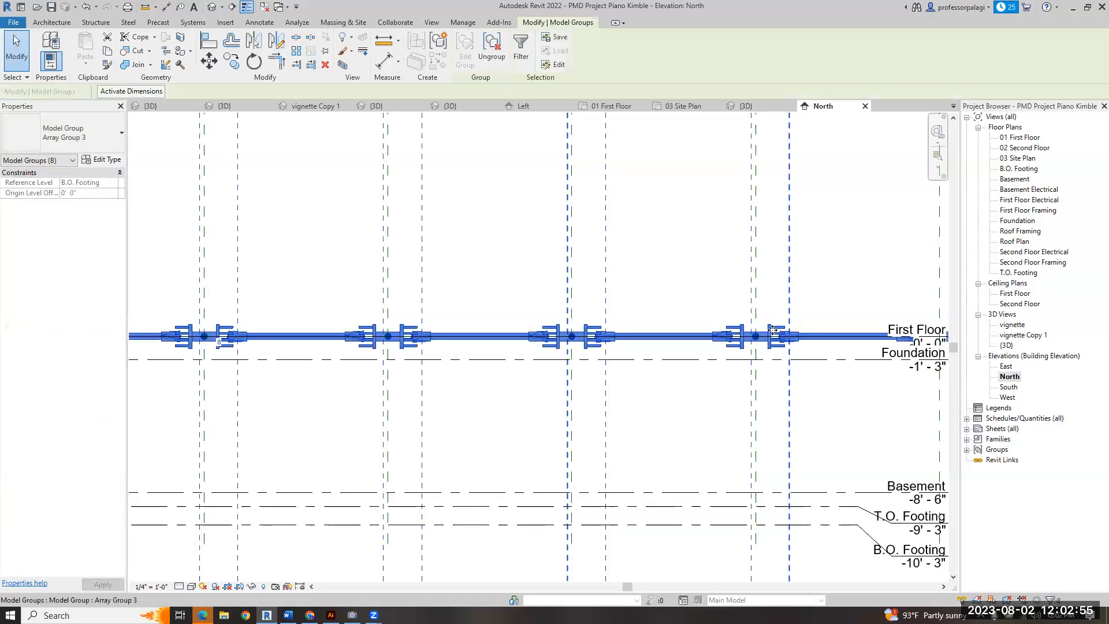
pyautogui.scroll(-1, 707, 340)
pyautogui.scroll(-3, 706, 360)
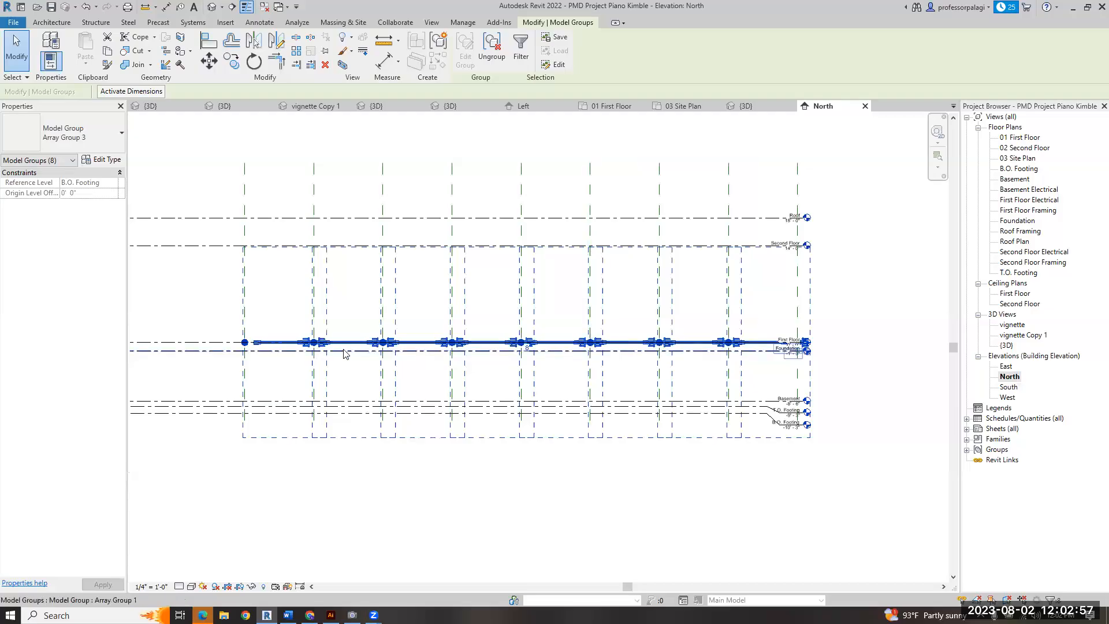
pyautogui.press('m')
pyautogui.press('v')
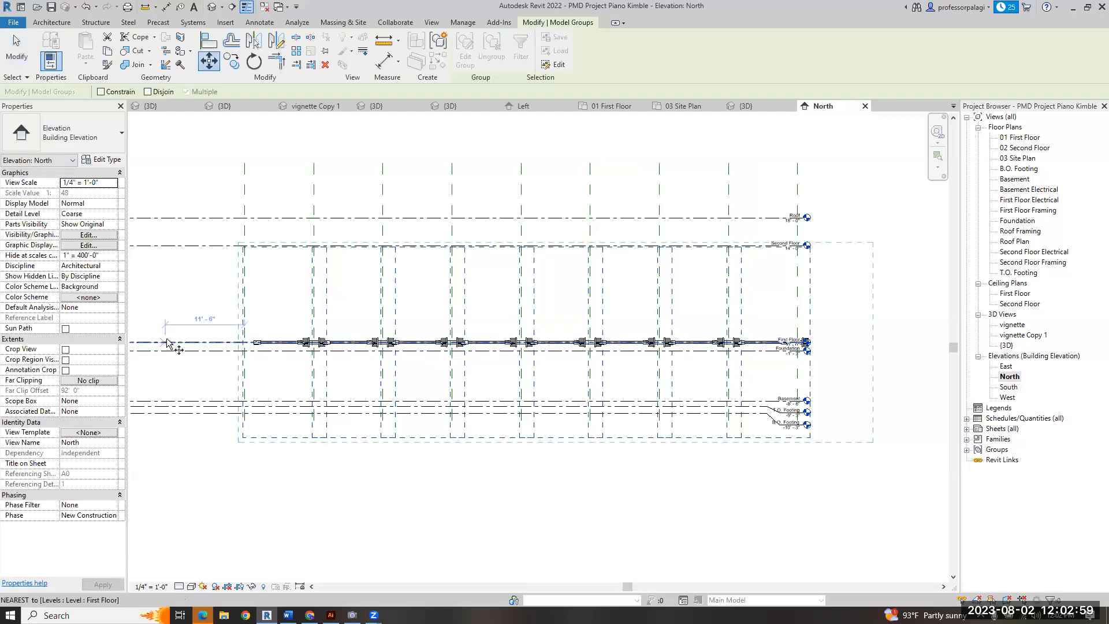
pyautogui.click(168, 342)
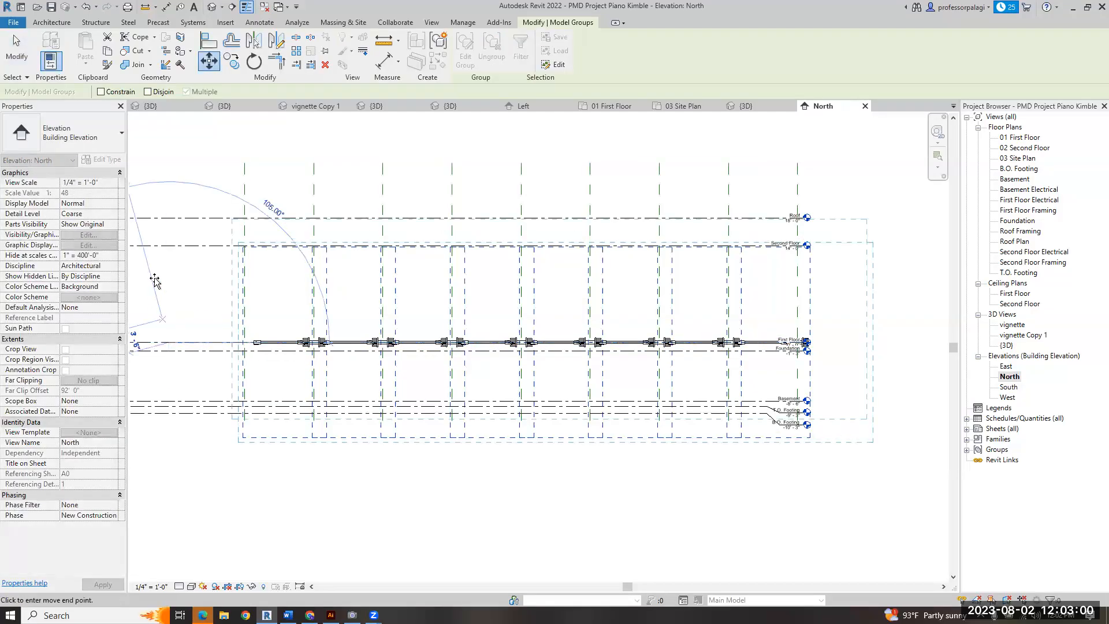
pyautogui.click(166, 245)
pyautogui.press('Escape')
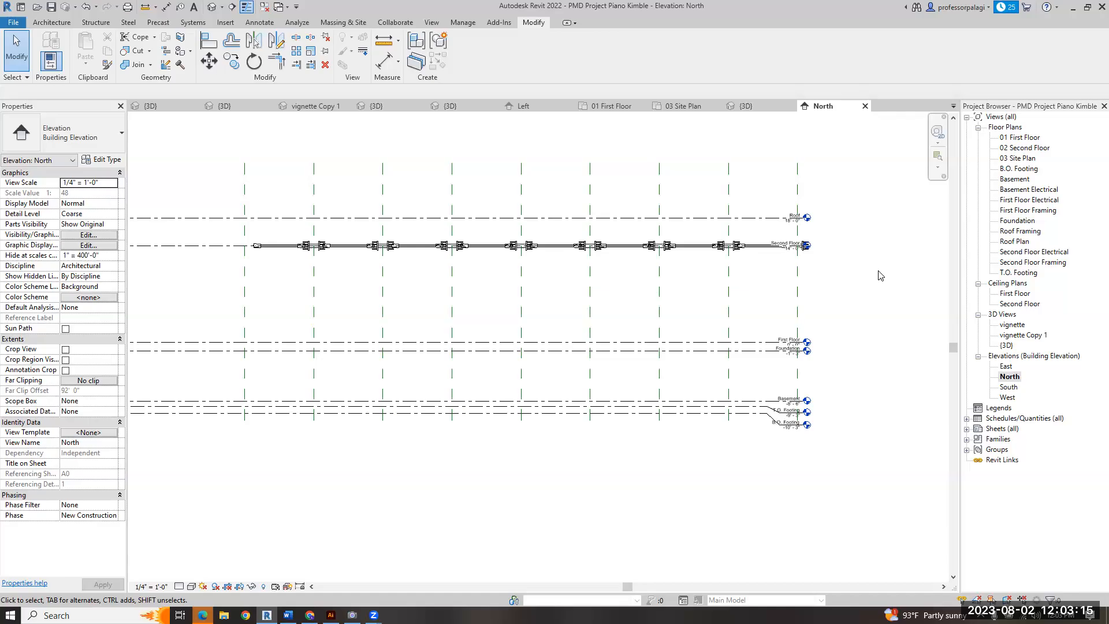
# - Check the raised roof xbraces in the 3D view and open the 03 Site Plan floor plan
pyautogui.scroll(3, 812, 255)
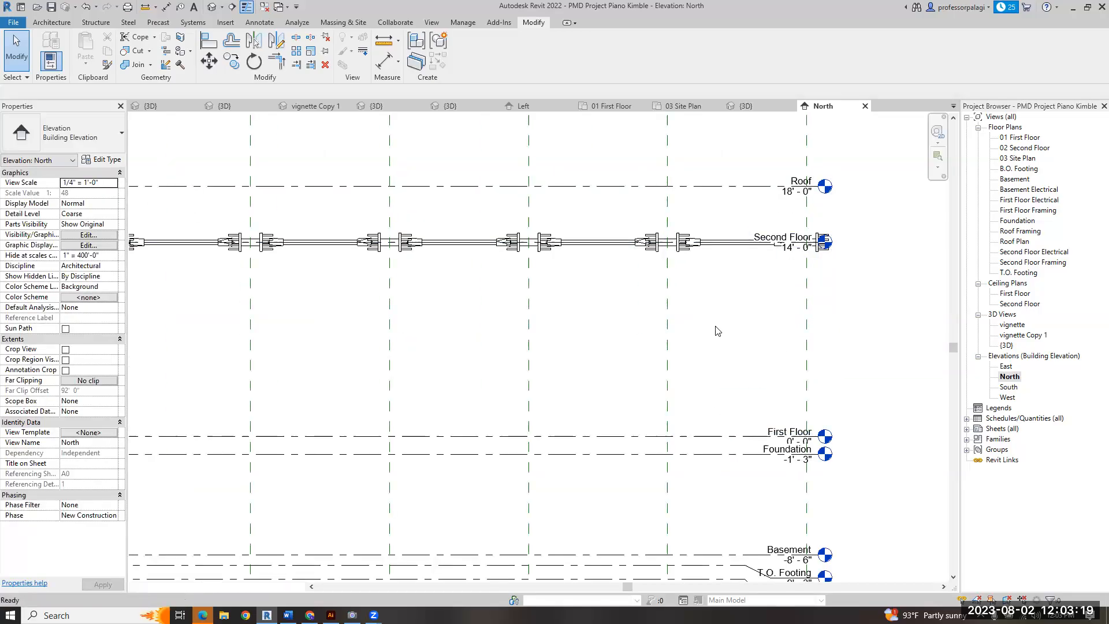
pyautogui.click(745, 106)
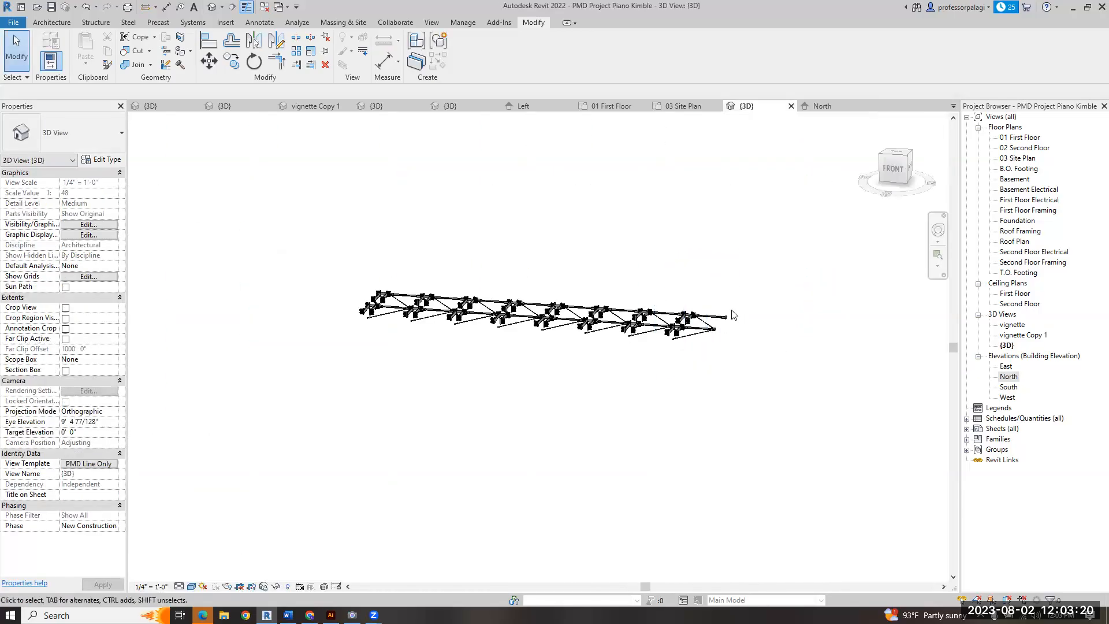
pyautogui.doubleClick(1019, 159)
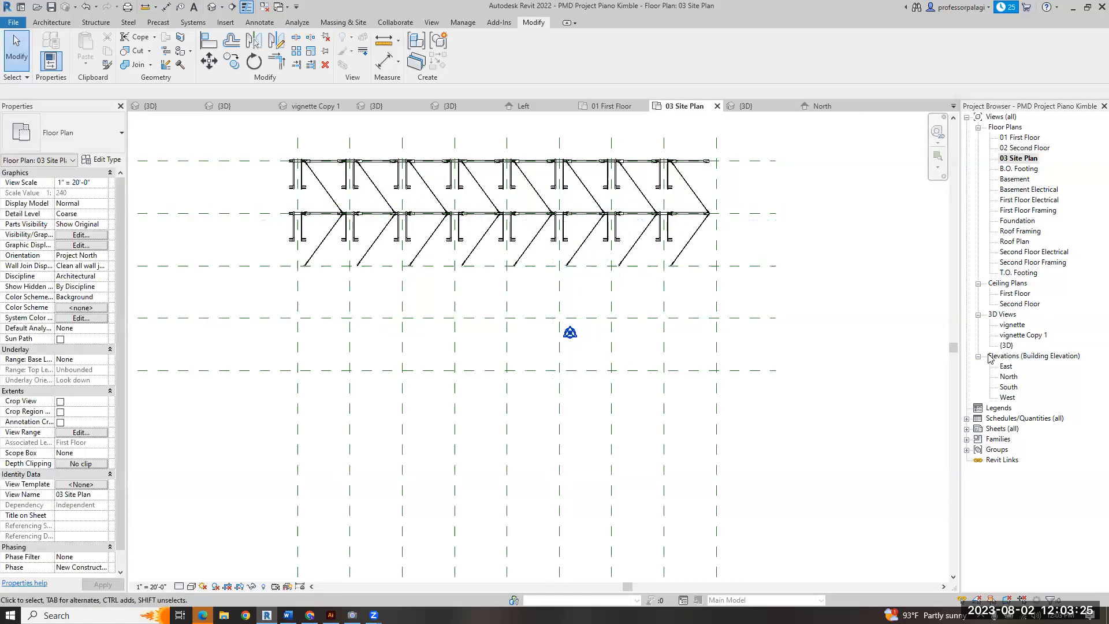
# - Look through the project's Generic Models, Structural Connections and Structural Framing families for the glulam beam
pyautogui.click(966, 439)
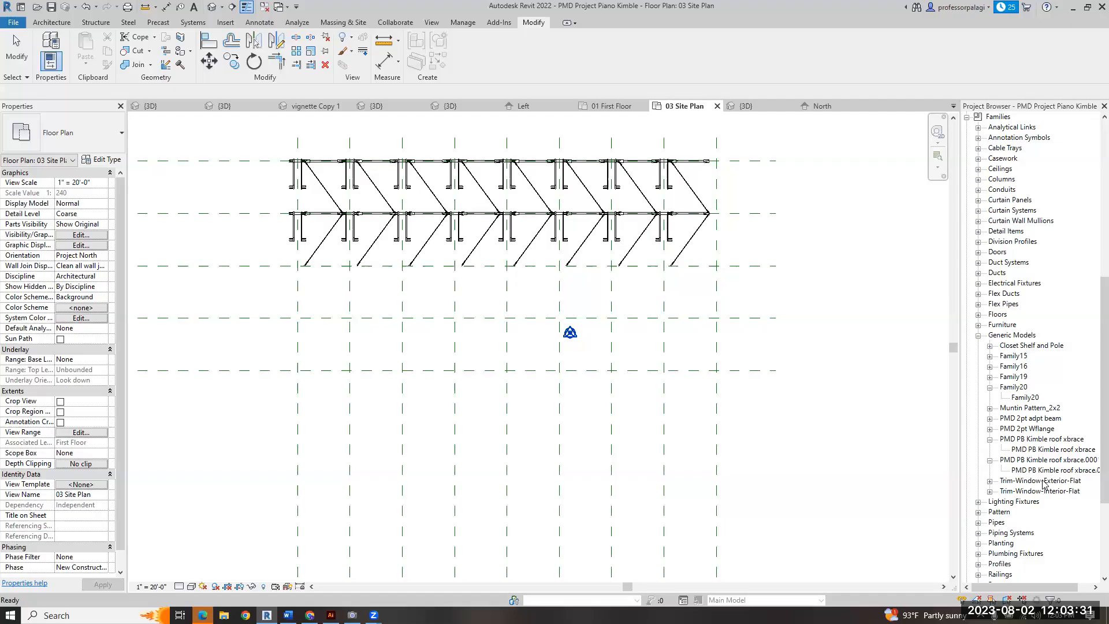
pyautogui.scroll(-1, 1045, 479)
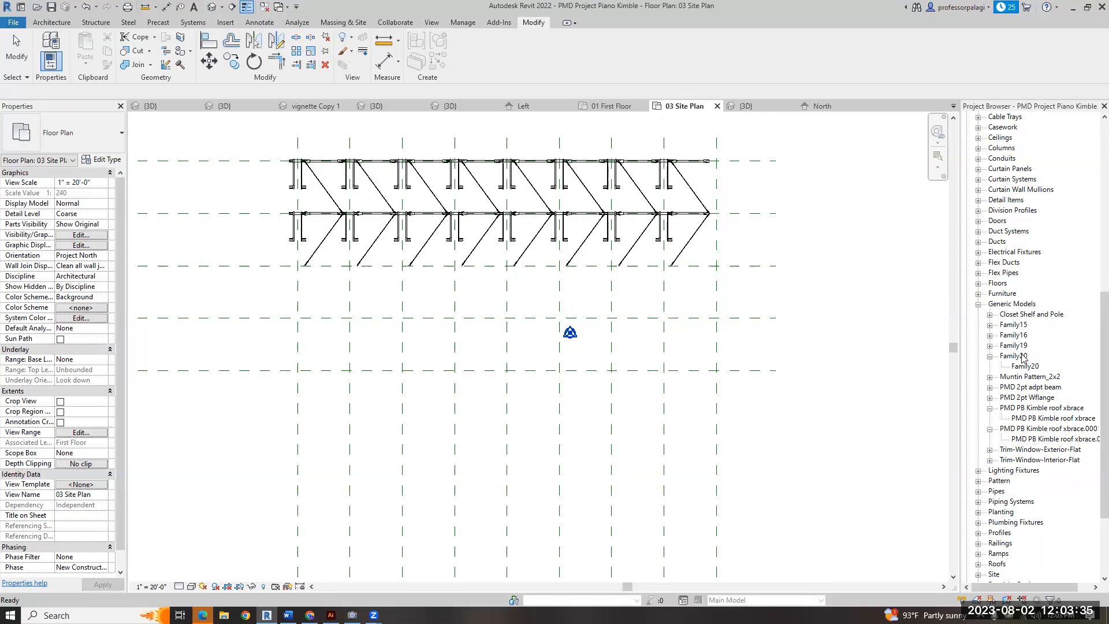
pyautogui.scroll(-4, 1037, 358)
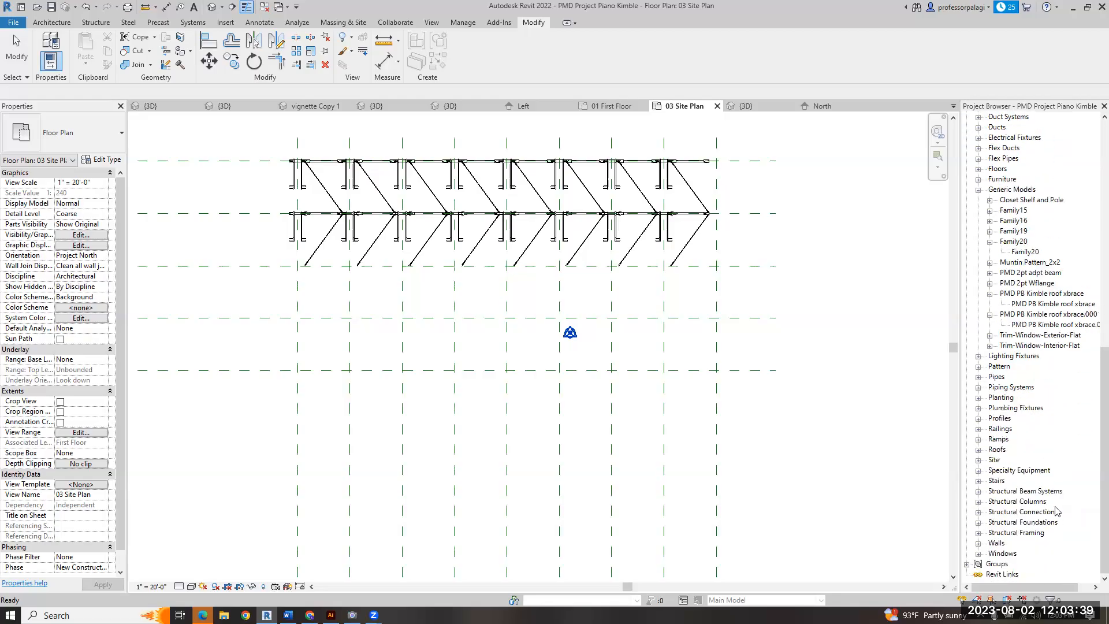
pyautogui.click(979, 512)
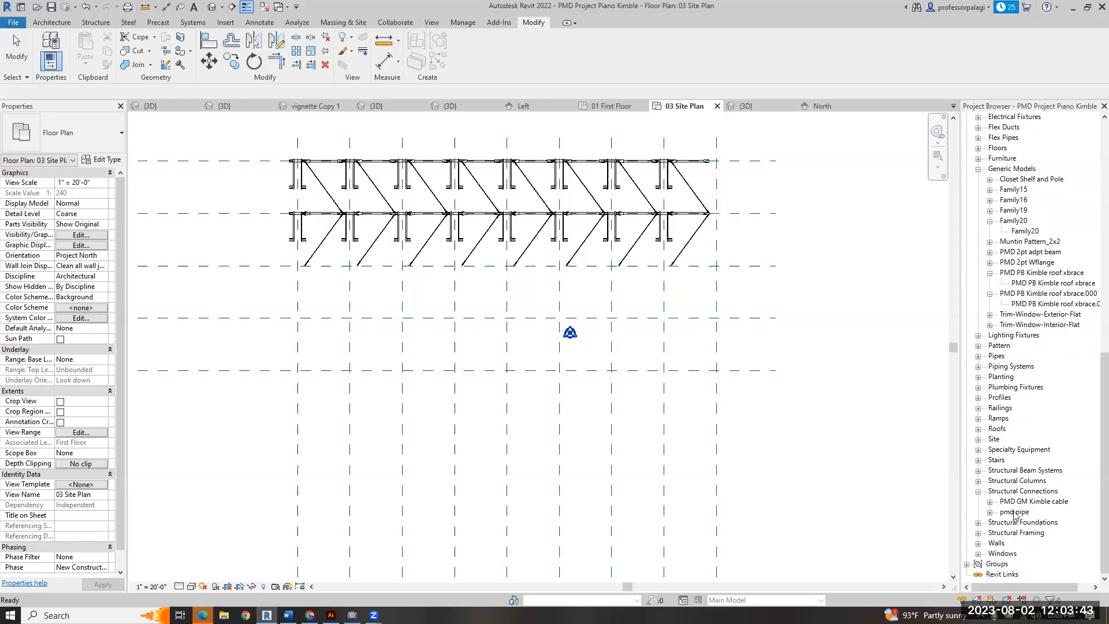
pyautogui.click(978, 534)
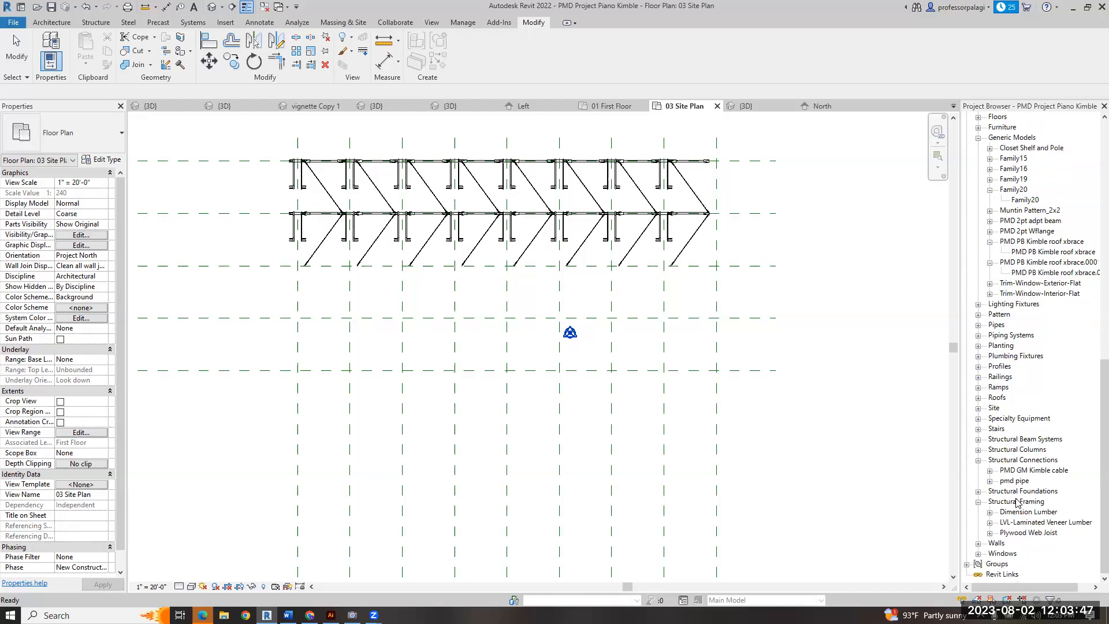
pyautogui.scroll(2, 1033, 404)
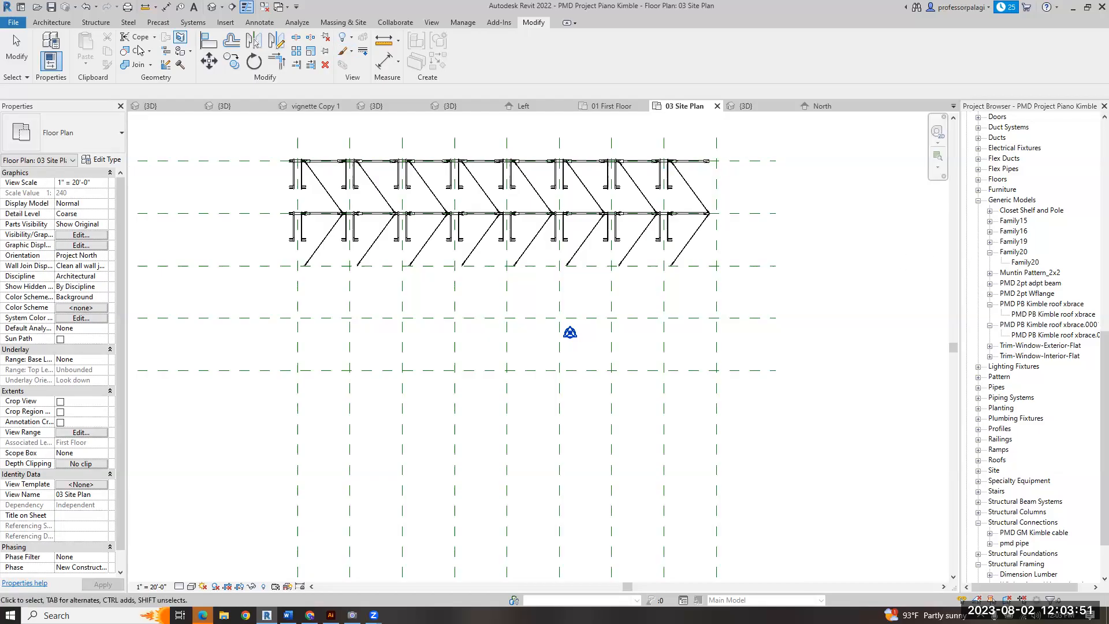
# - Load the family PMD GL Kimble 2x glam from the Piano Kimble folder into the project
pyautogui.press('l')
pyautogui.press('f')
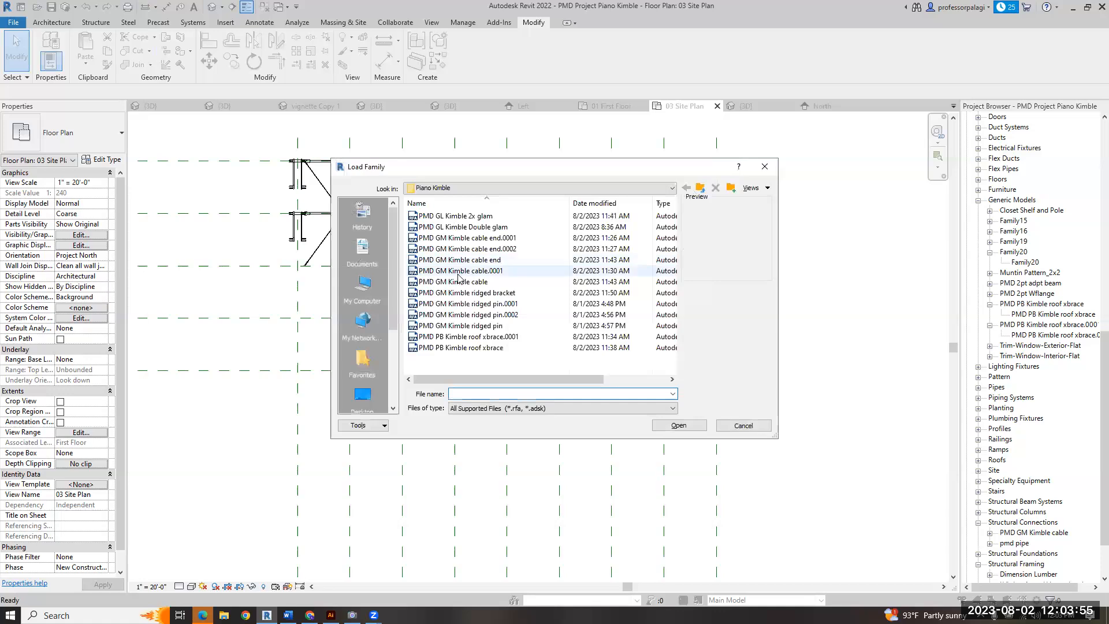
pyautogui.click(475, 216)
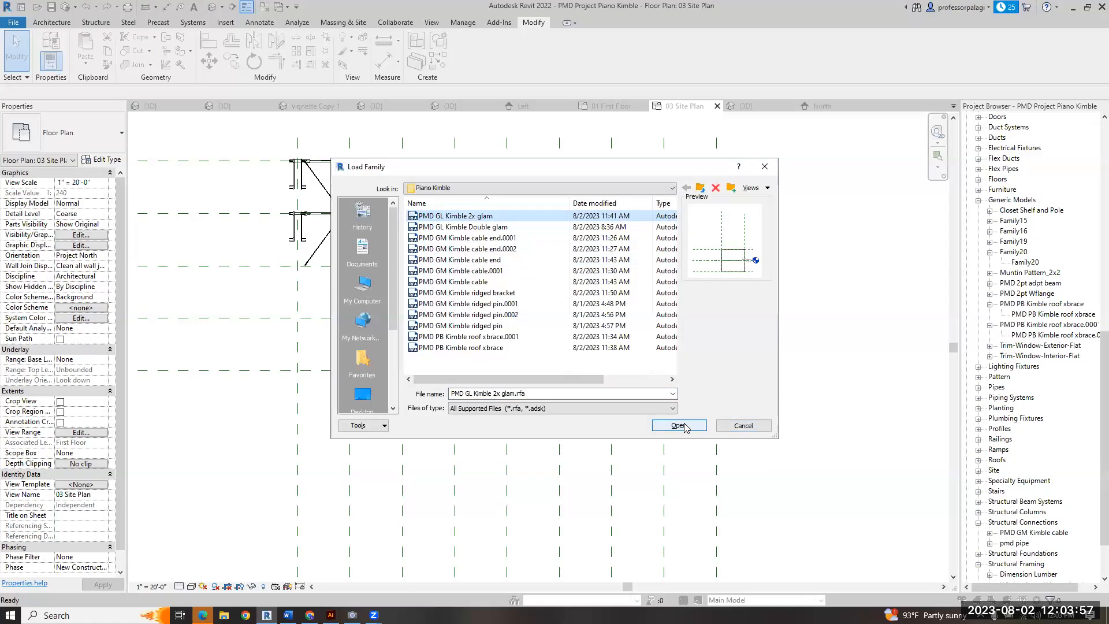
pyautogui.click(679, 426)
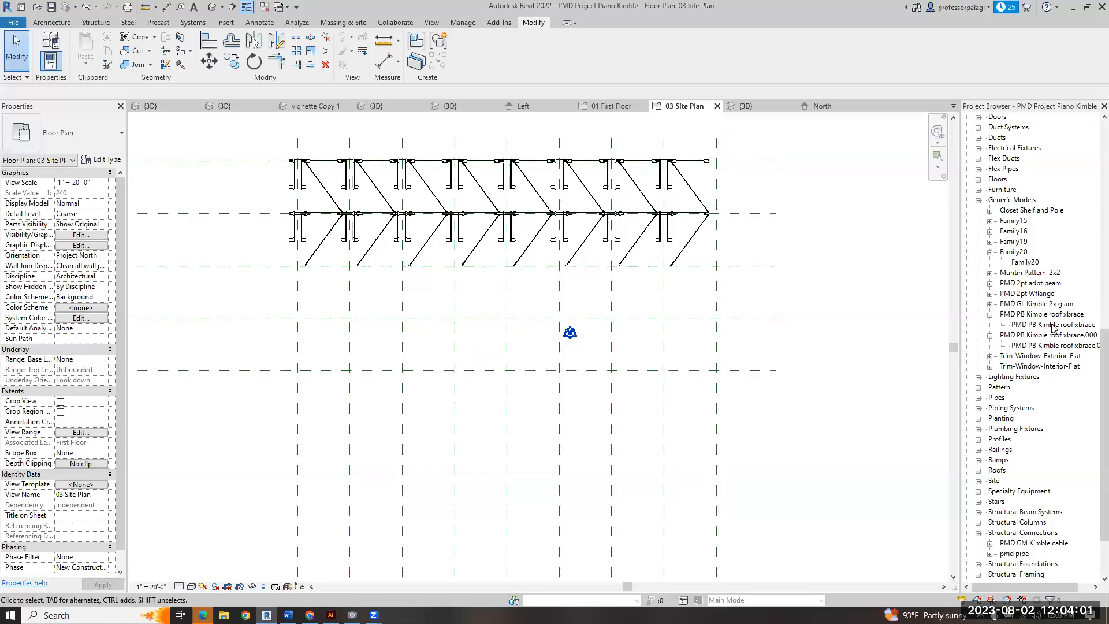
# - Try placing two PMD GL Kimble 2x glam beams, about 67'-6" long, along the ninth and eighth vertical reference planes on the B.O. Footing level
pyautogui.click(1040, 304)
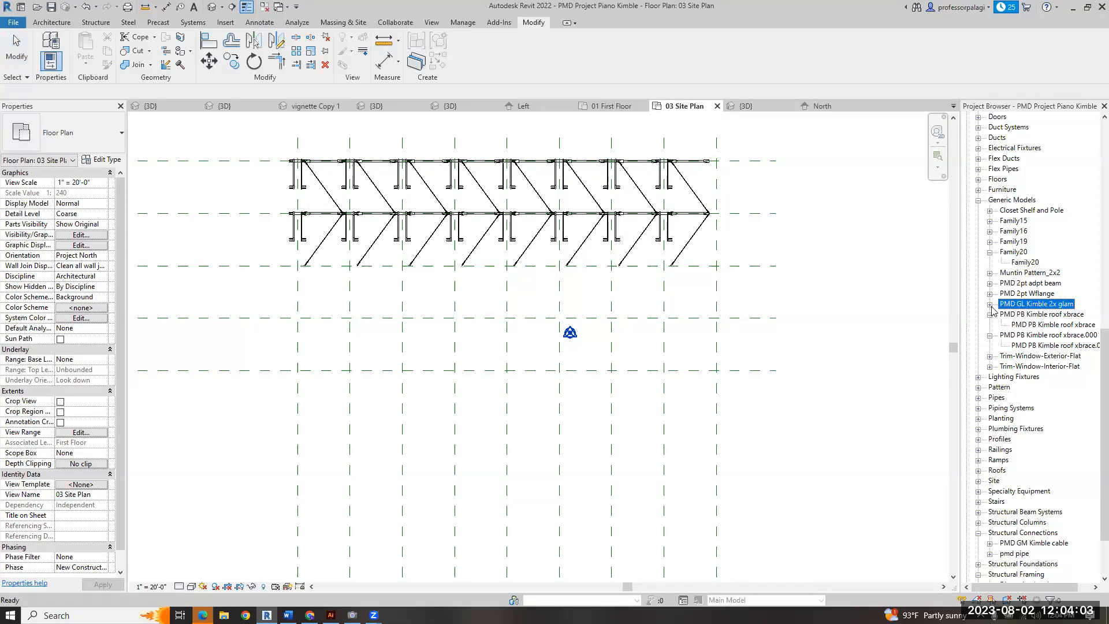
pyautogui.click(989, 304)
pyautogui.moveTo(1035, 317); pyautogui.dragTo(726, 143)
pyautogui.click(726, 143)
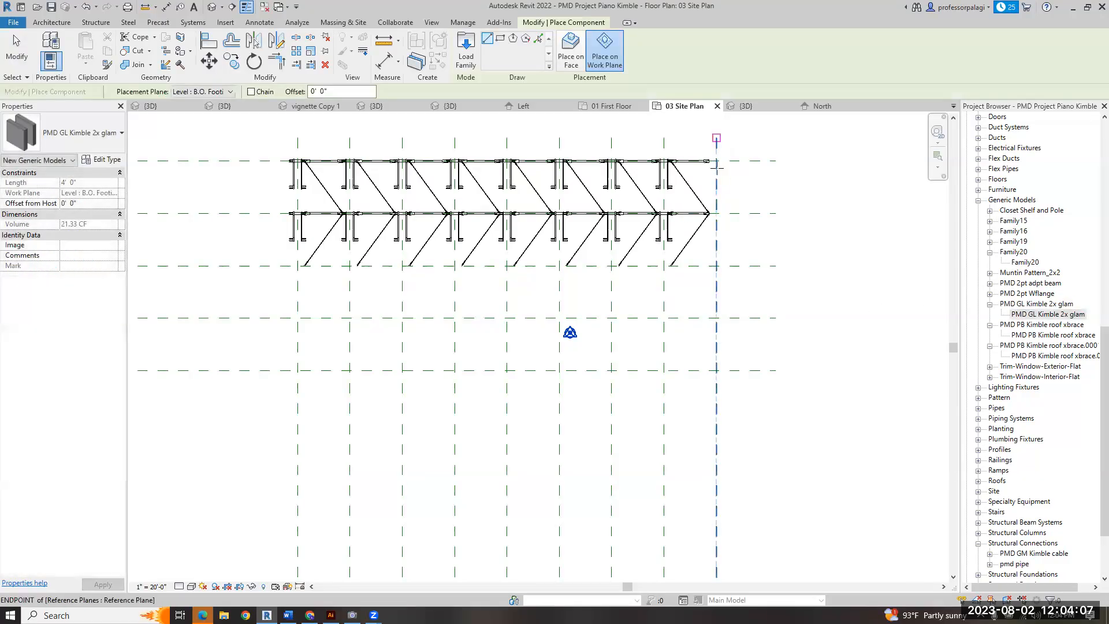
pyautogui.click(663, 139)
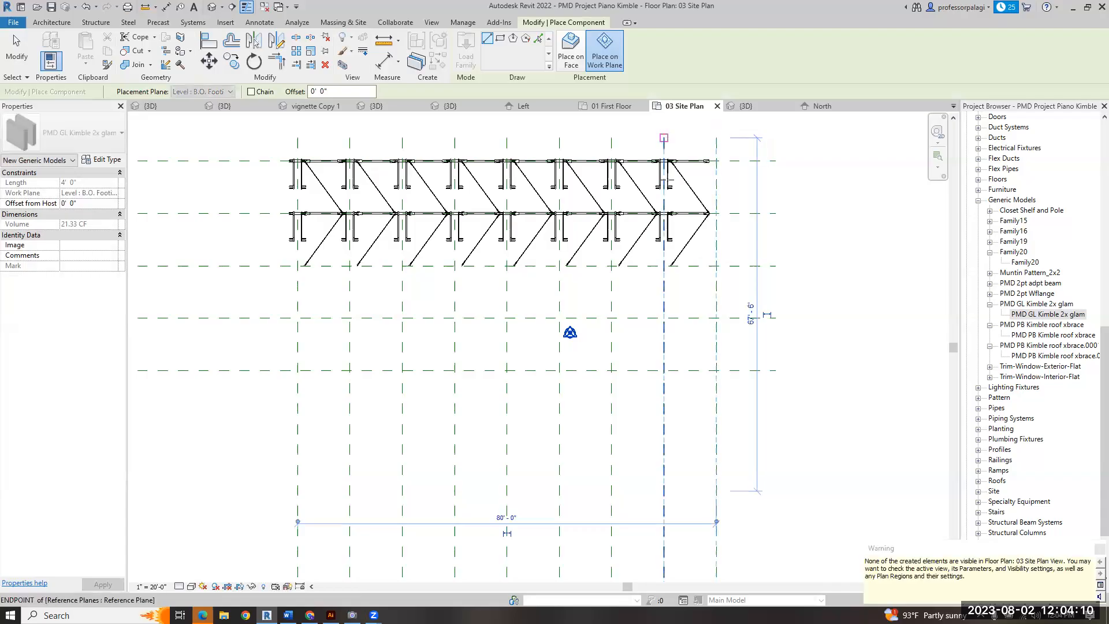
pyautogui.click(661, 487)
pyautogui.press('Escape')
pyautogui.press('Escape')
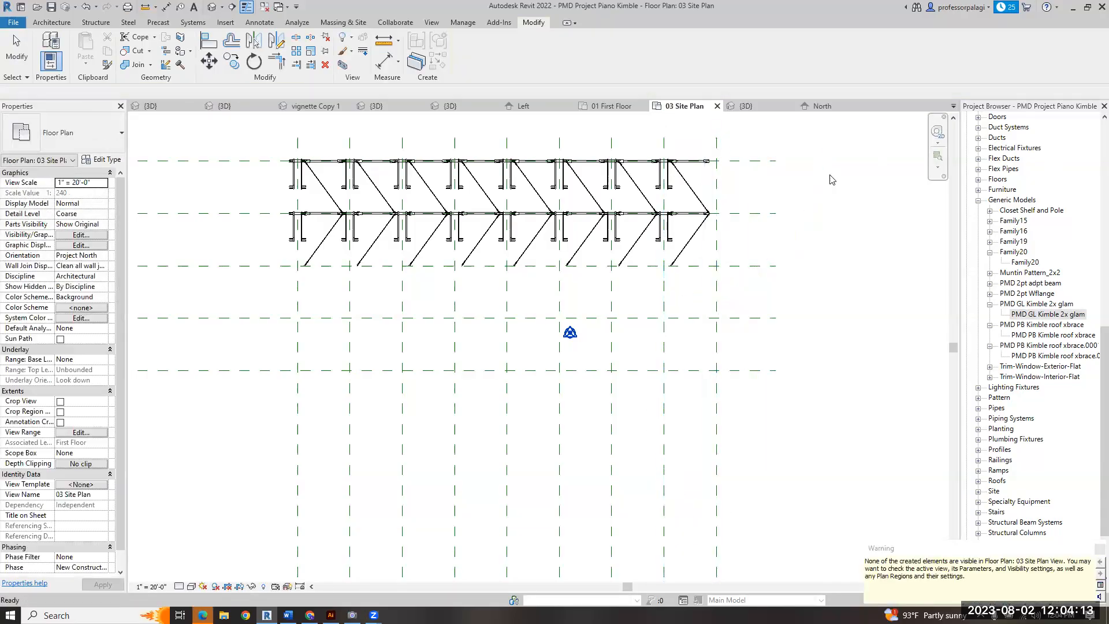
# - Check the position of the two placed glulam beams relative to the roof xbraces in the 3D view
pyautogui.hotkey('ctrl', 'Tab')
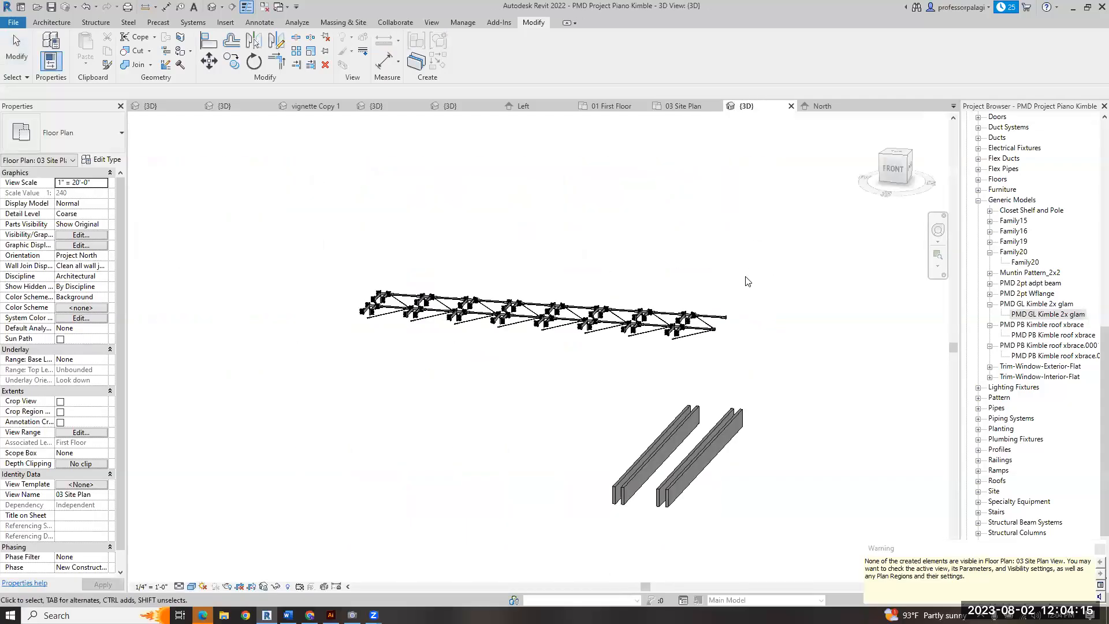
pyautogui.scroll(6, 1051, 167)
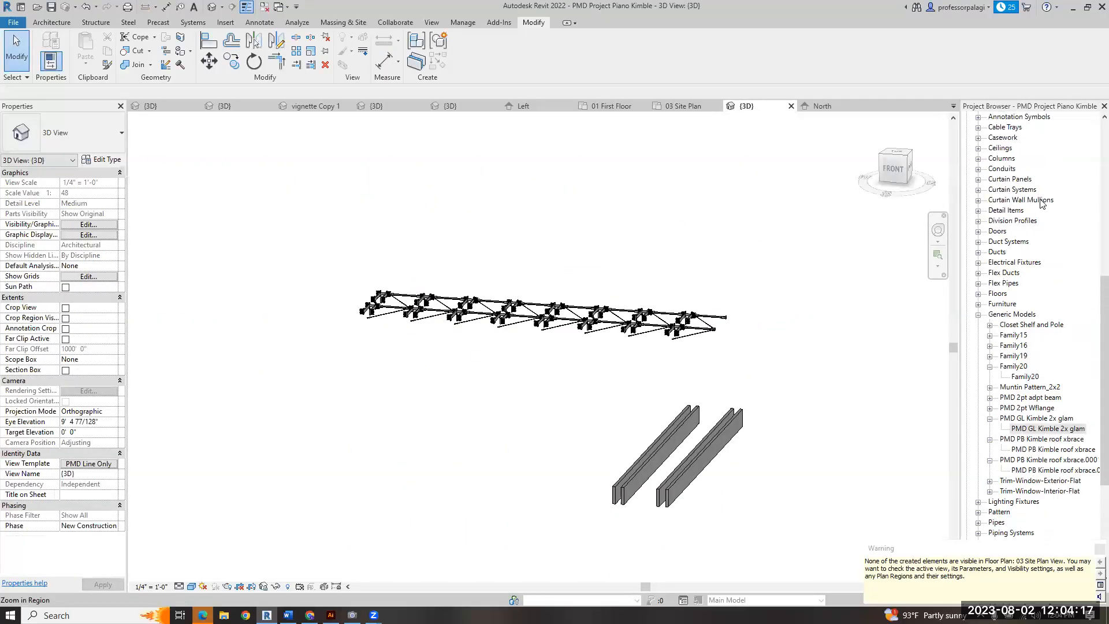
pyautogui.scroll(9, 1050, 231)
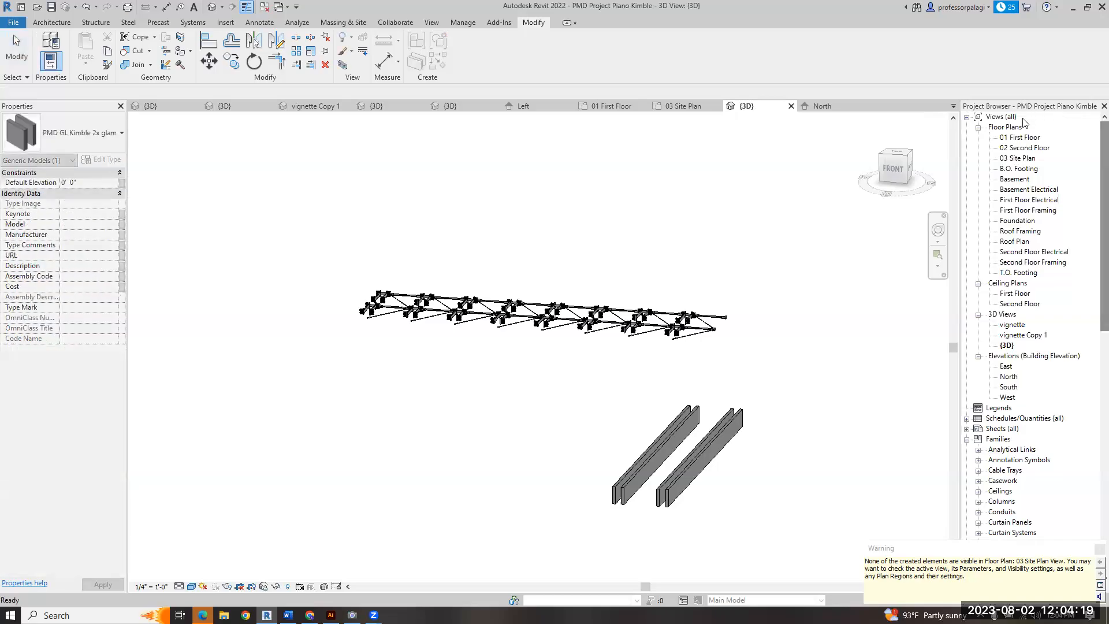
# - Open the 02 Second Floor plan and undo the placement of the two glulam beams
pyautogui.doubleClick(1020, 137)
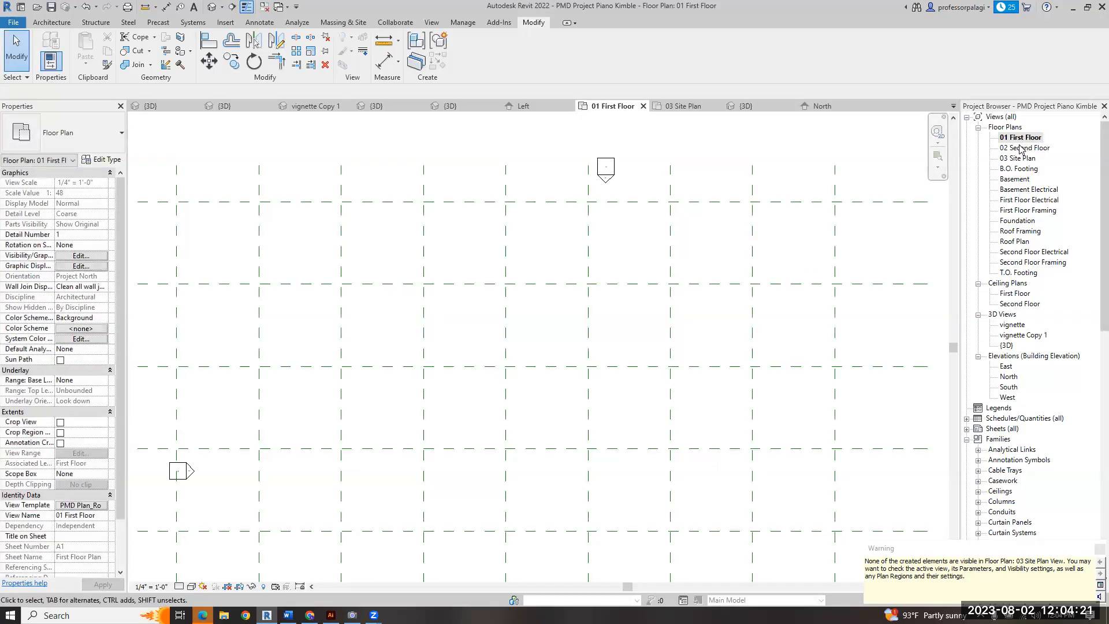
pyautogui.doubleClick(1020, 148)
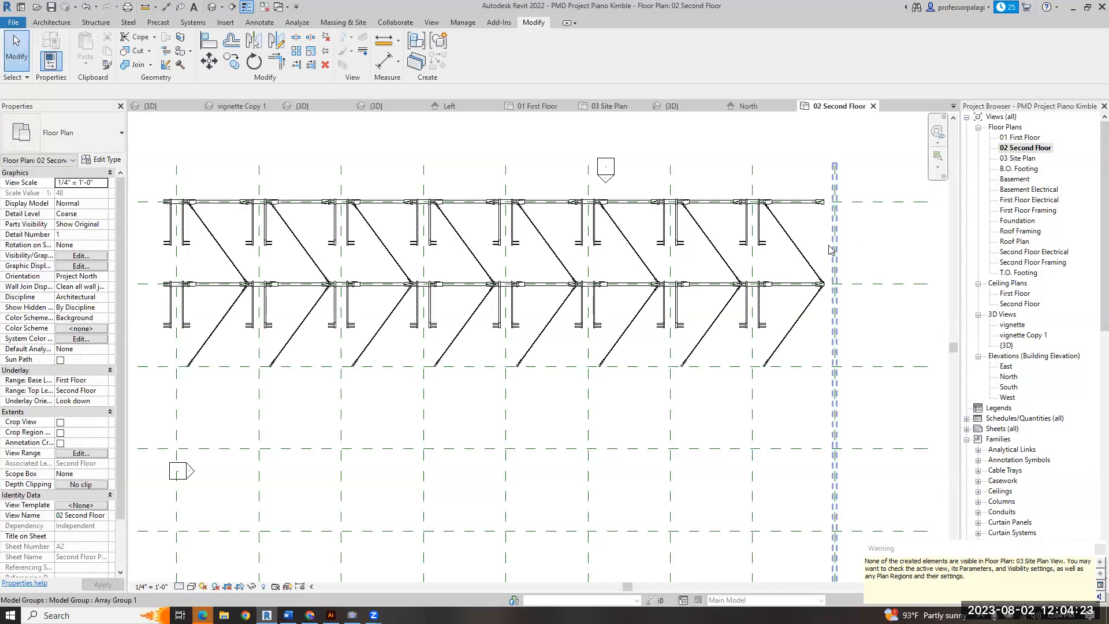
pyautogui.scroll(-3, 830, 250)
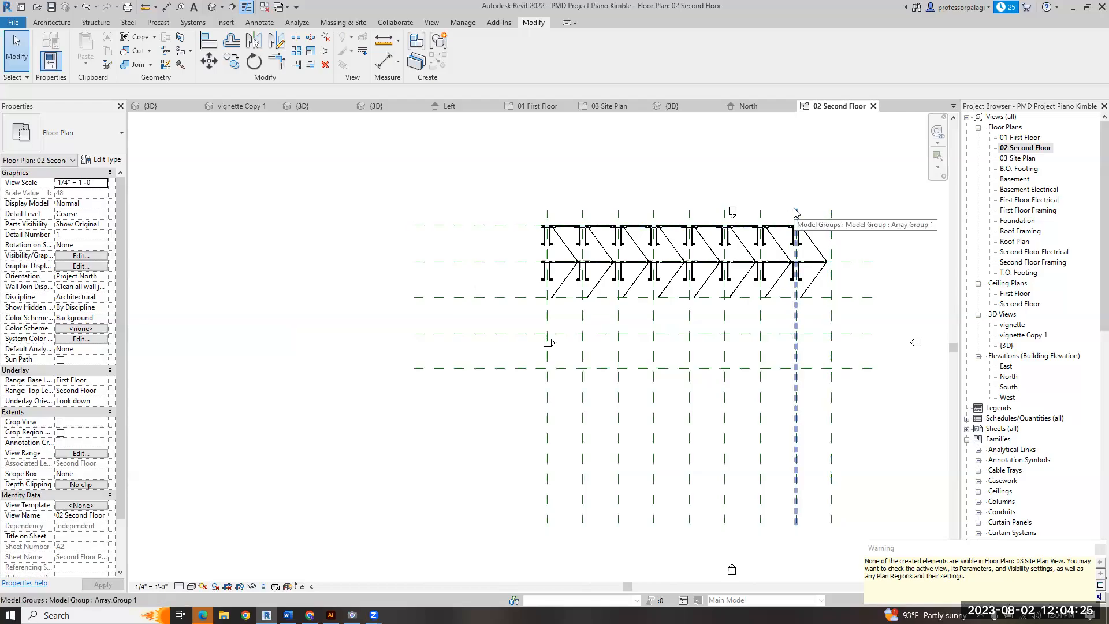
pyautogui.hotkey('ctrl', 'z')
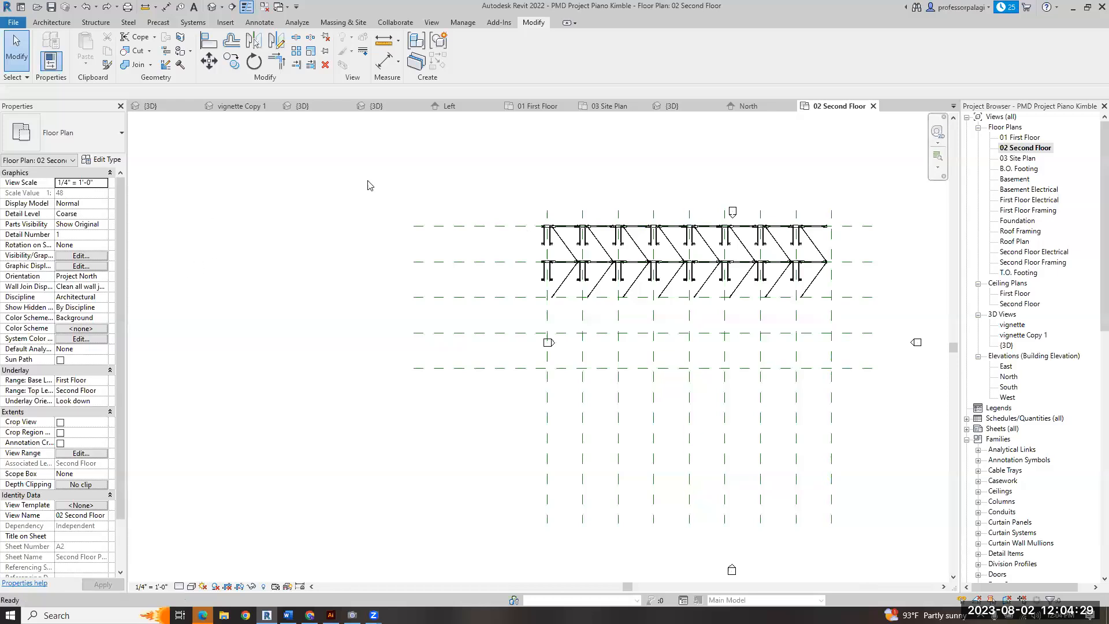
# - Place a PMD GL Kimble 2x glam beam about 67'-6" long along the ninth vertical reference plane on the Second Floor level
pyautogui.scroll(-11, 1025, 286)
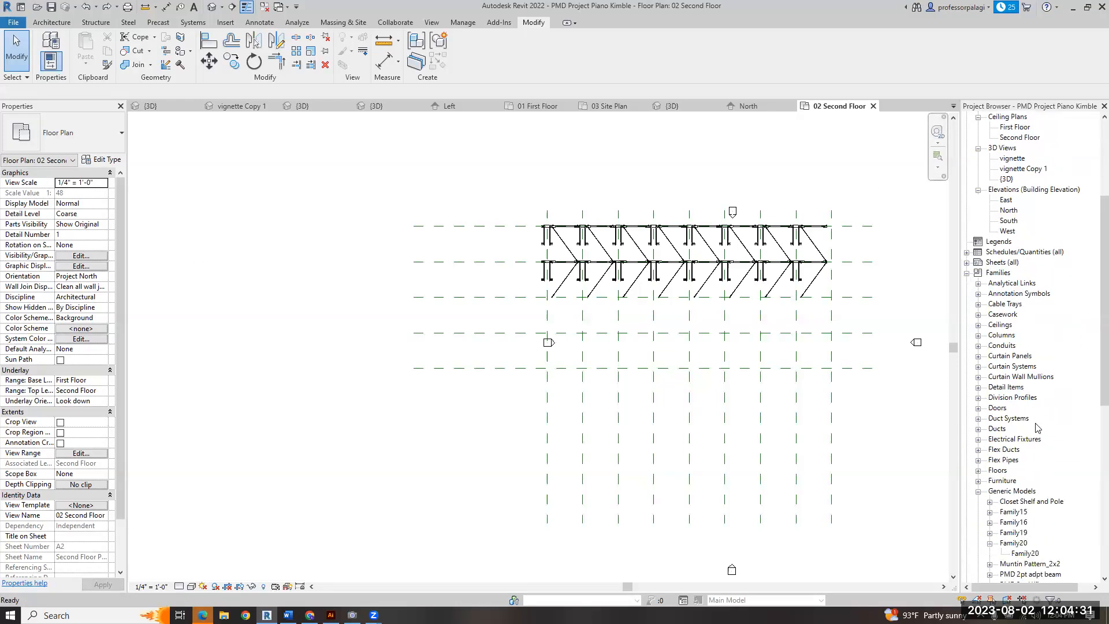
pyautogui.moveTo(1032, 420); pyautogui.dragTo(858, 342)
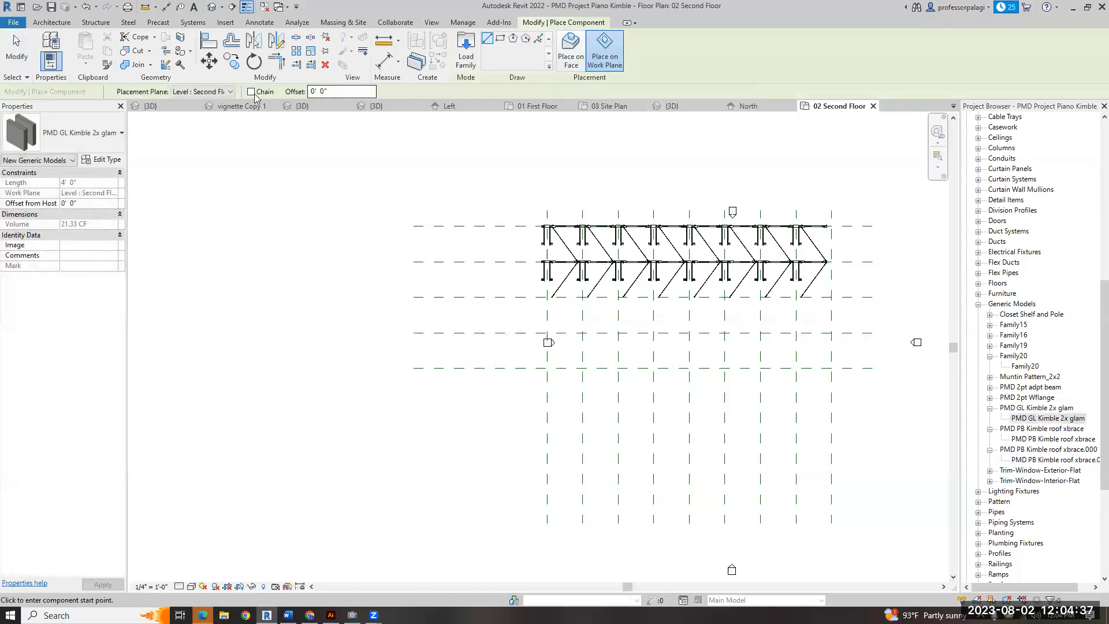
pyautogui.click(229, 93)
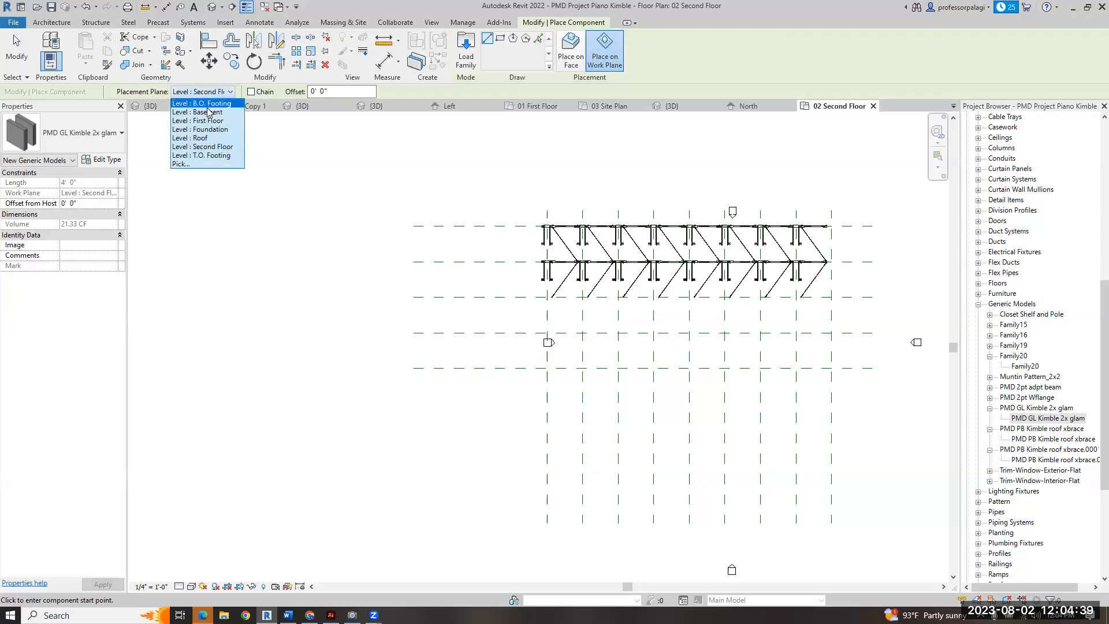
pyautogui.click(202, 146)
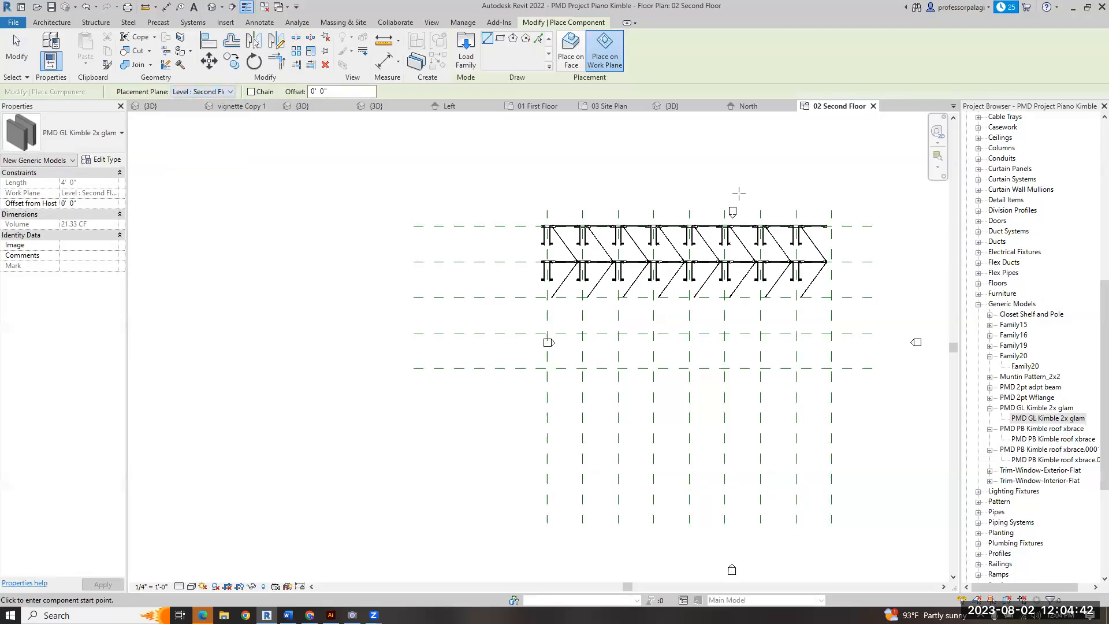
pyautogui.click(831, 210)
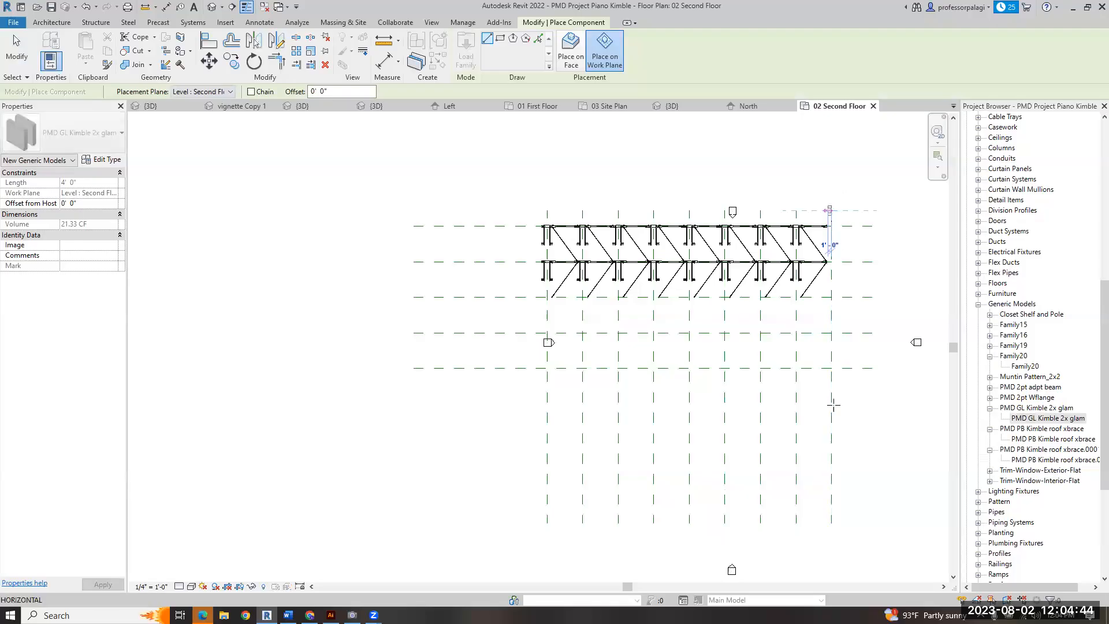
pyautogui.click(836, 450)
# - Place two more PMD GL Kimble 2x glam beams along the eighth and seventh vertical reference planes
pyautogui.click(796, 211)
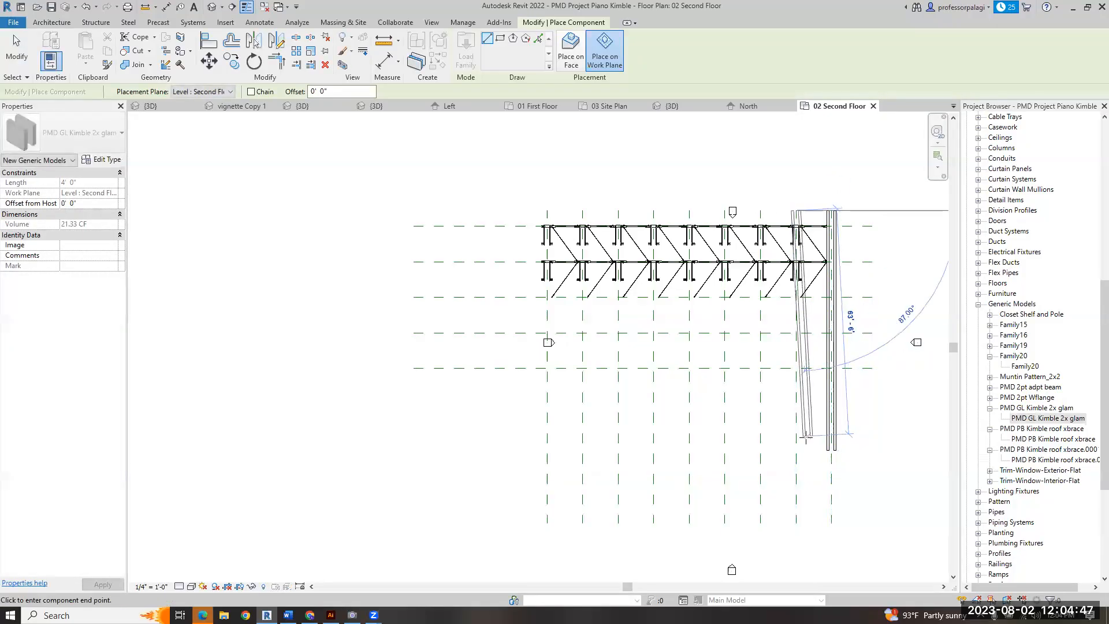
pyautogui.click(797, 450)
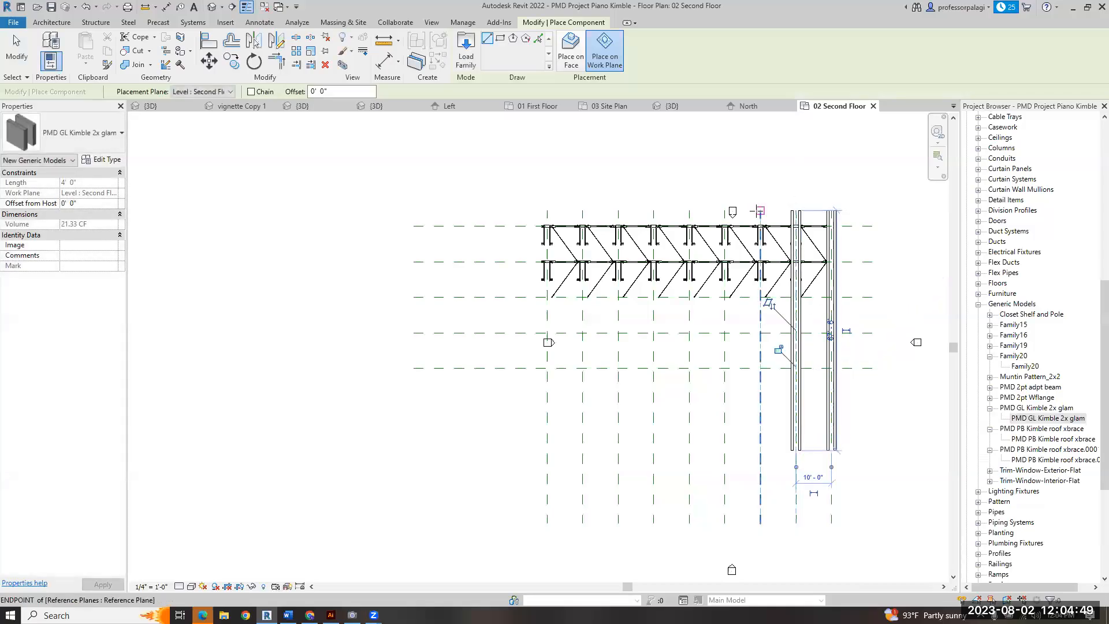
pyautogui.click(760, 211)
pyautogui.click(759, 450)
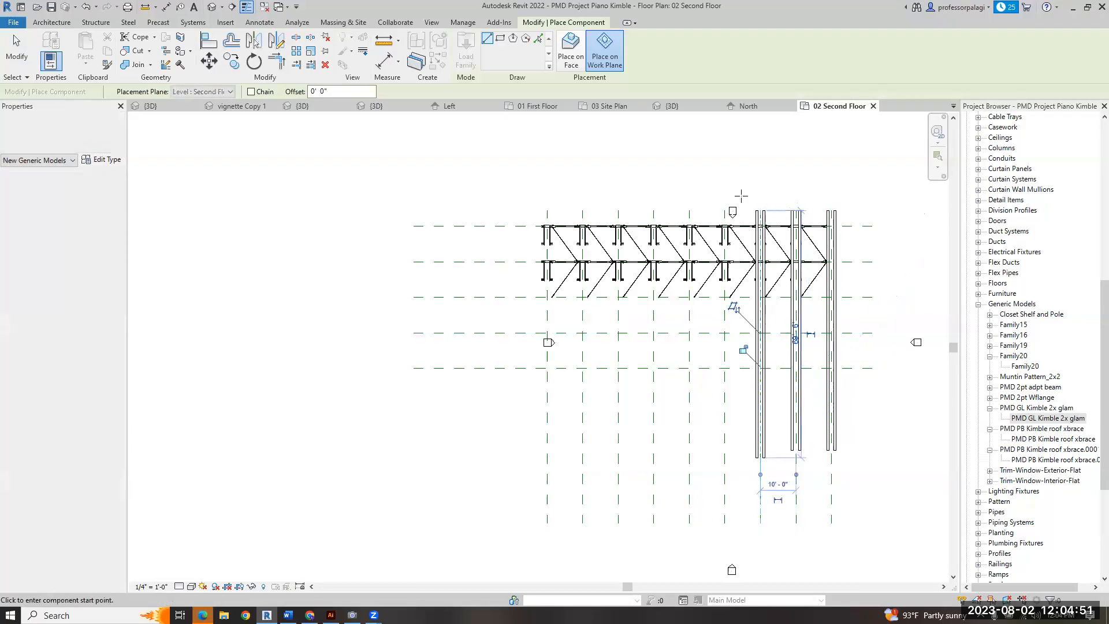
pyautogui.press('Escape')
pyautogui.press('Escape')
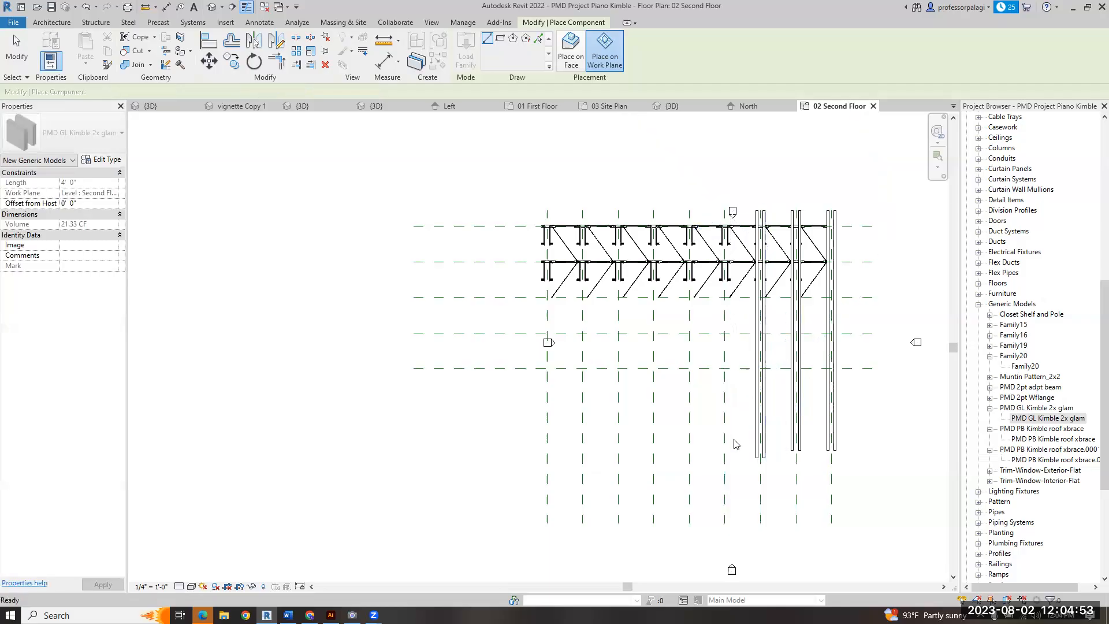
# - Delete the glulam beams on the seventh and eighth vertical reference planes, keeping only the one on the ninth
pyautogui.click(750, 425)
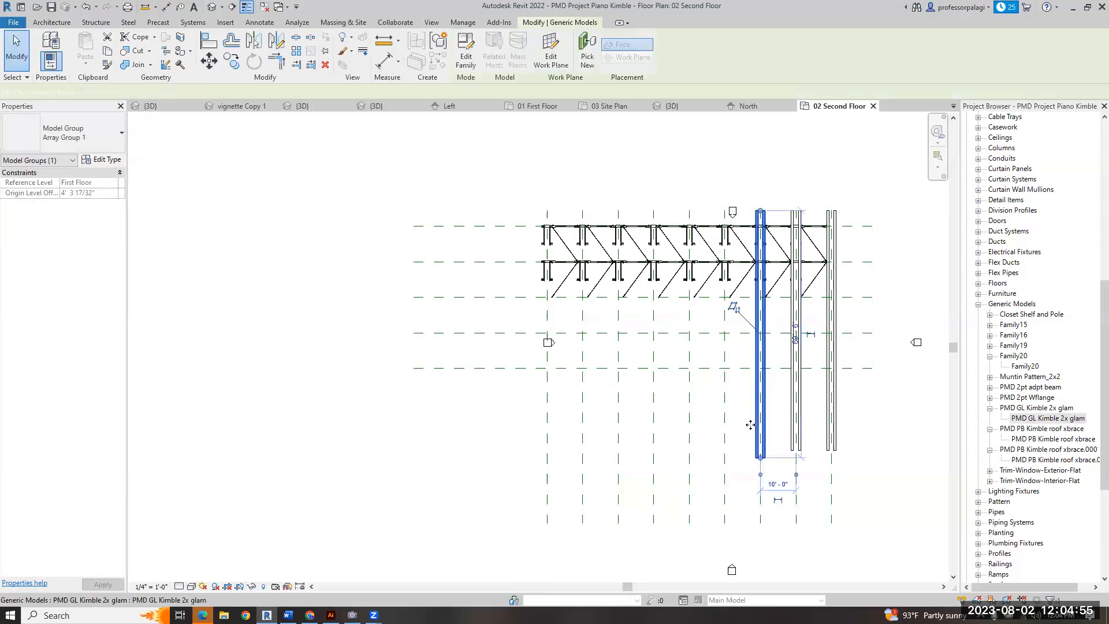
pyautogui.press('Delete')
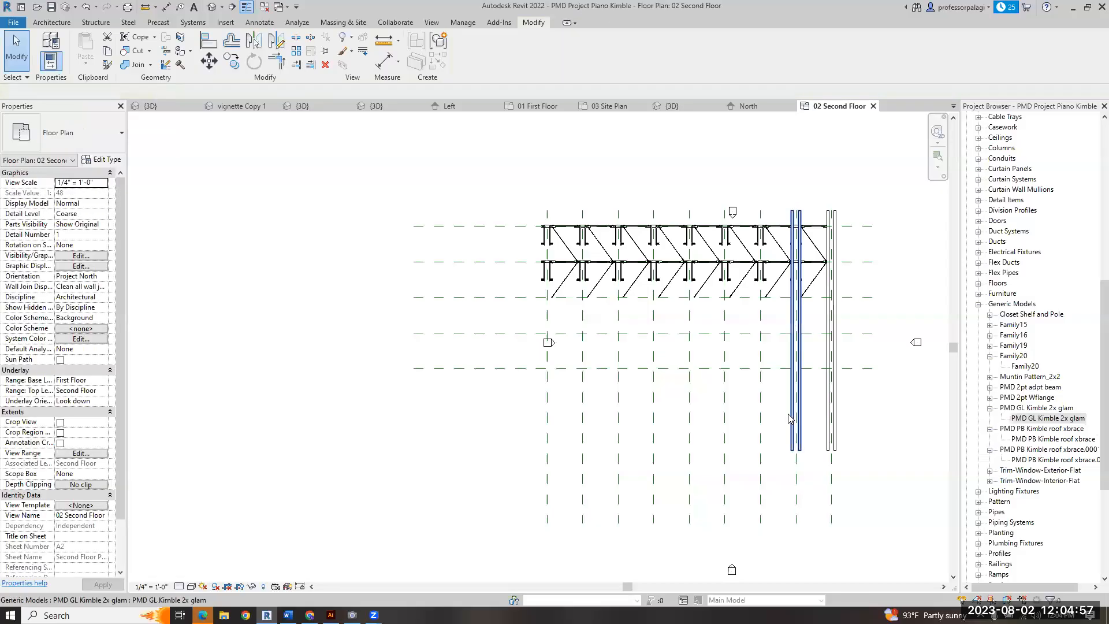
pyautogui.click(832, 407)
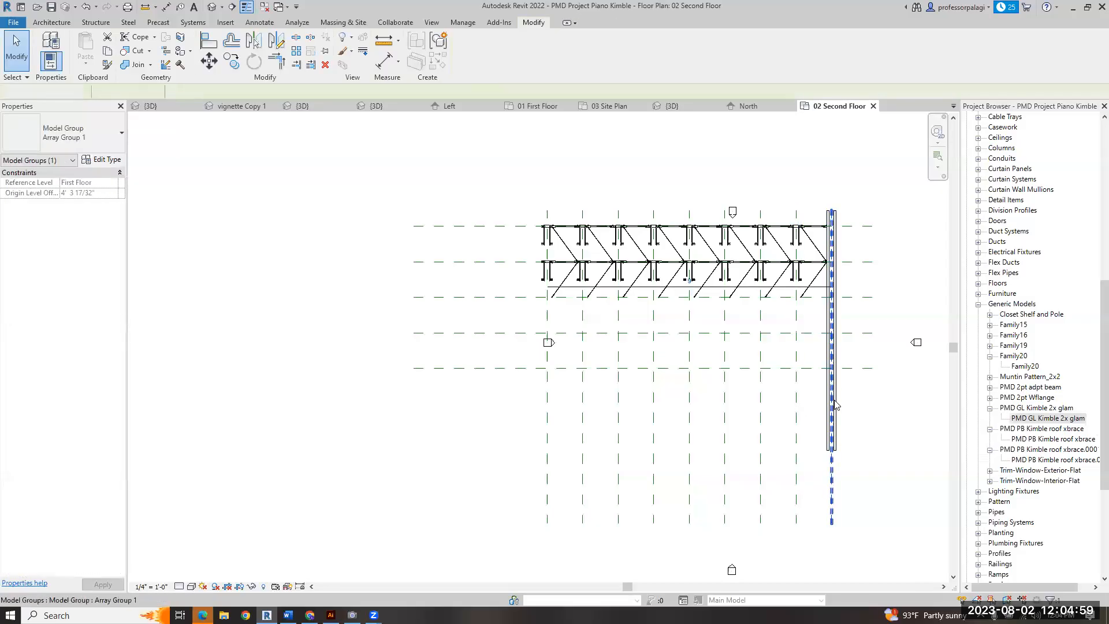
# - Array the glulam beam linearly from the ninth to the first vertical reference plane, using Move To Last and a count of 8
pyautogui.scroll(3, 833, 399)
pyautogui.click(813, 383)
pyautogui.click(817, 381)
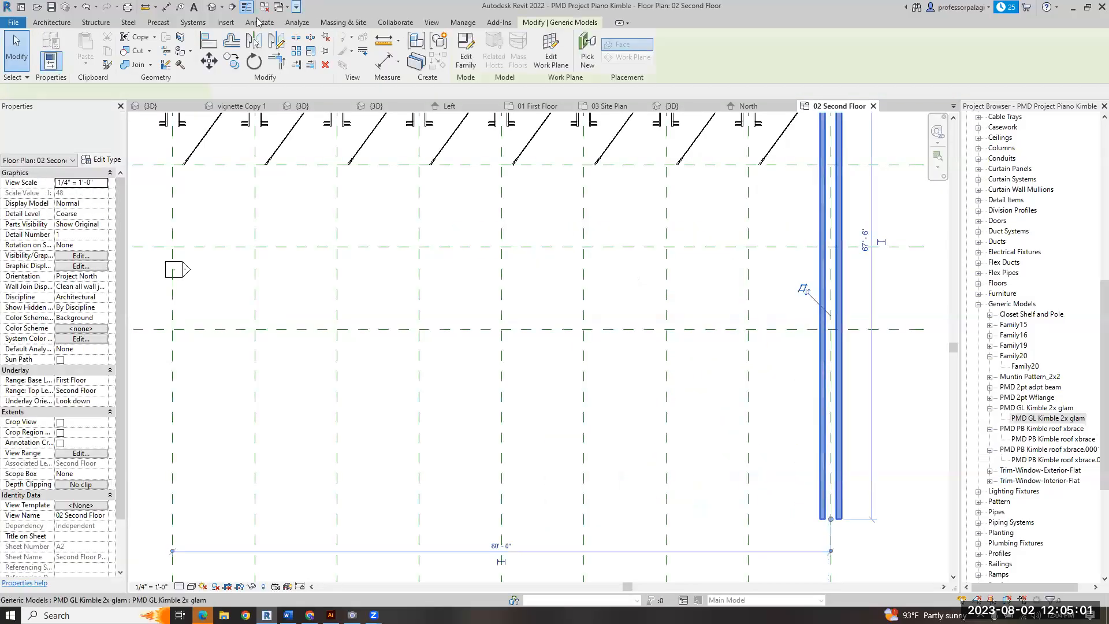
pyautogui.click(804, 292)
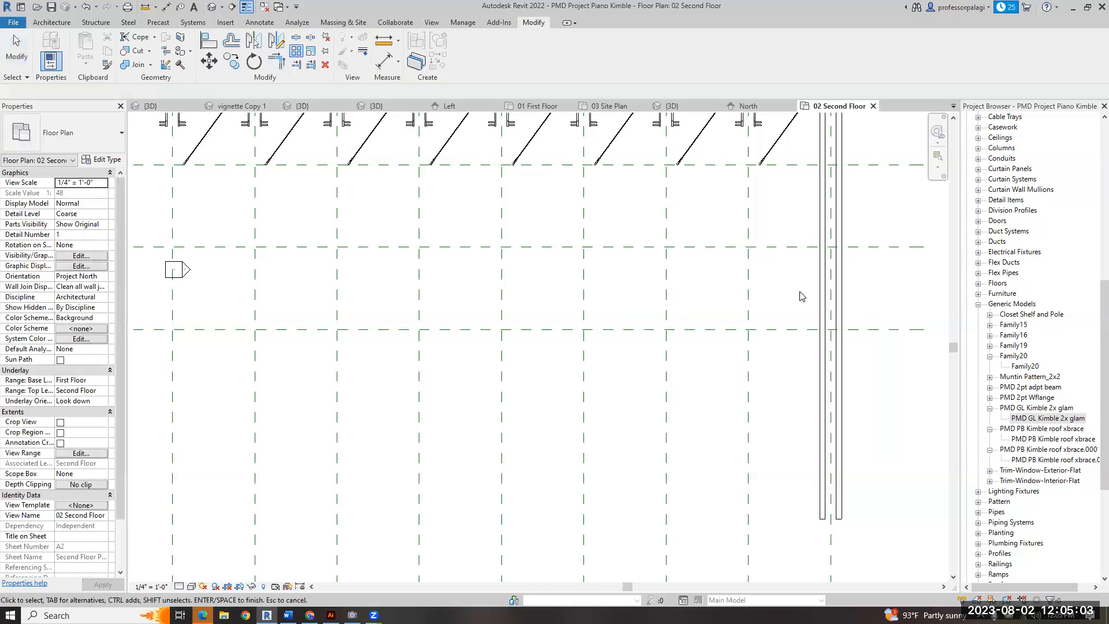
pyautogui.click(821, 305)
pyautogui.click(298, 53)
pyautogui.scroll(-4, 673, 408)
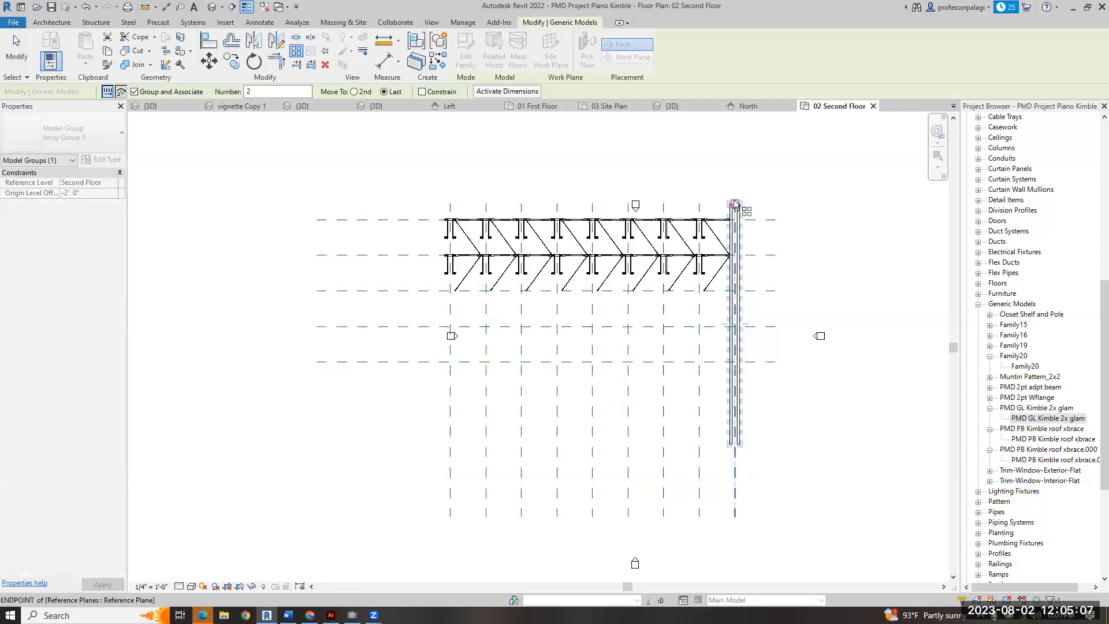
pyautogui.scroll(4, 724, 228)
pyautogui.scroll(-4, 693, 399)
pyautogui.click(745, 528)
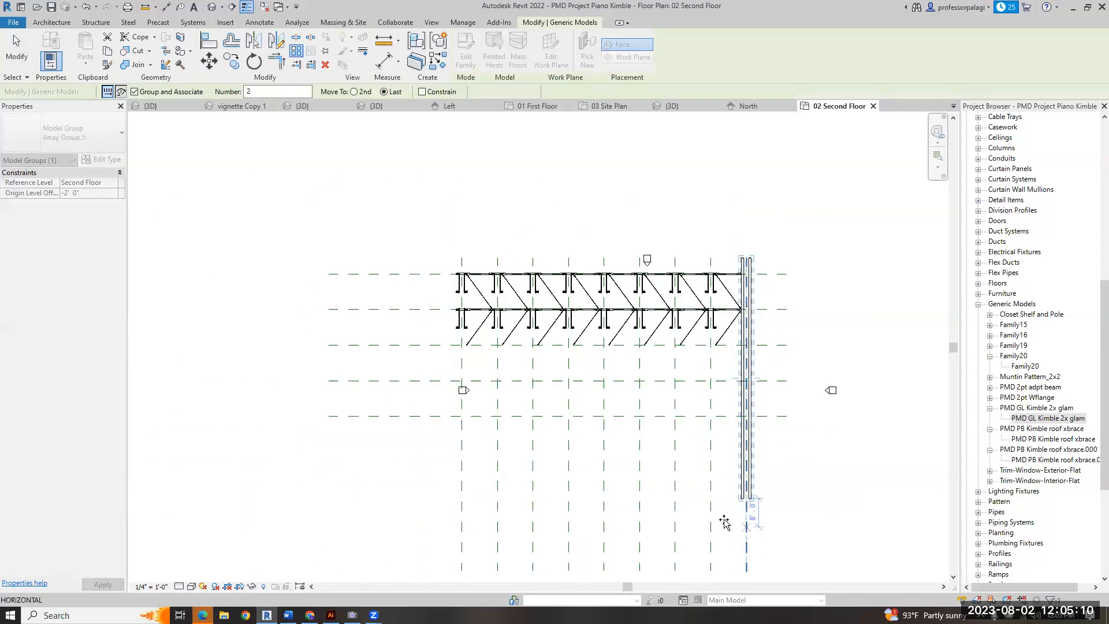
pyautogui.click(465, 527)
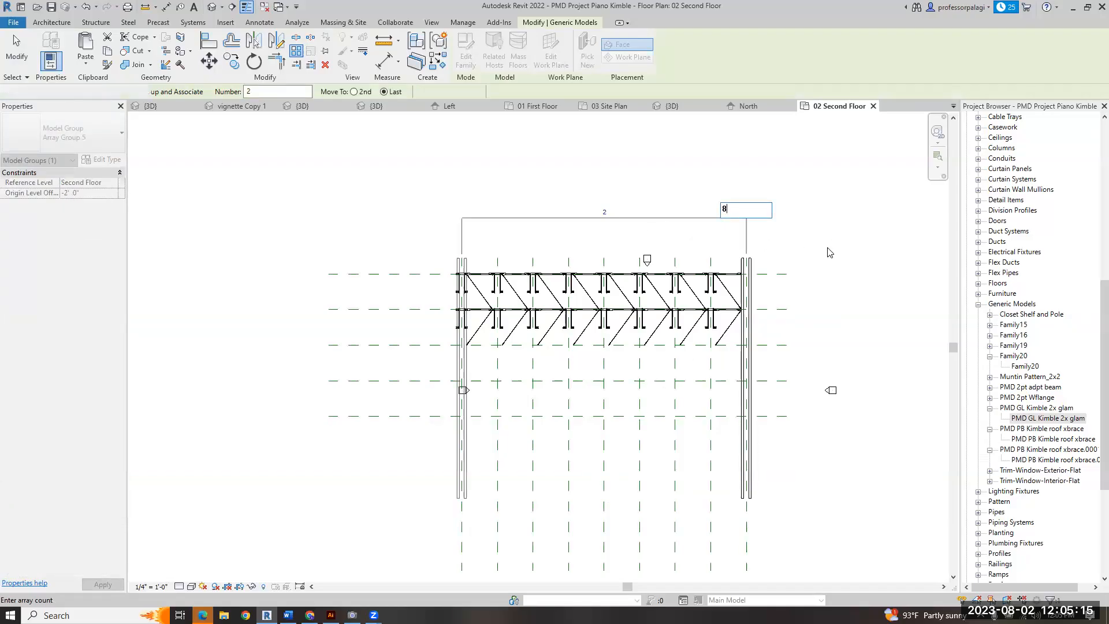
pyautogui.press('Return')
# - Set the glulam beam array's count to 9
pyautogui.click(604, 213)
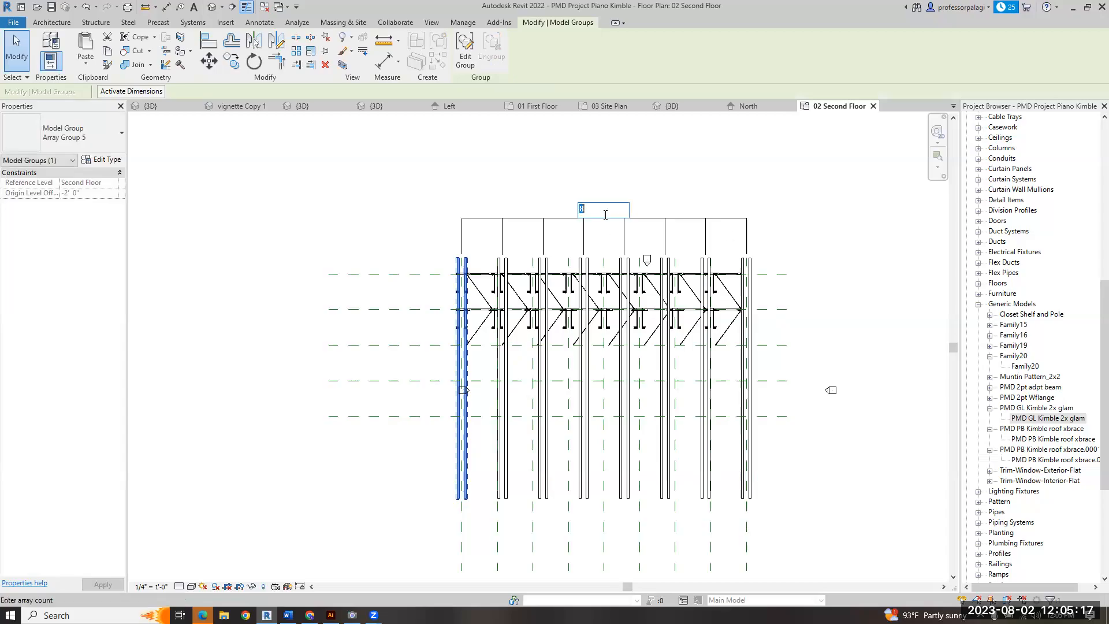
pyautogui.write('9')
pyautogui.press('Return')
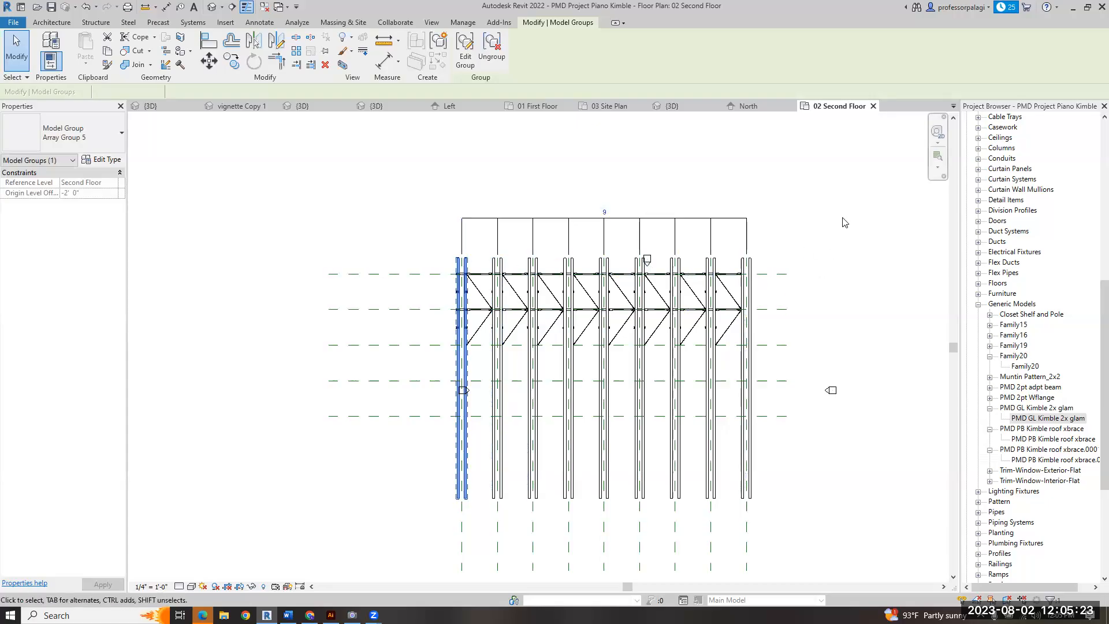
pyautogui.click(856, 222)
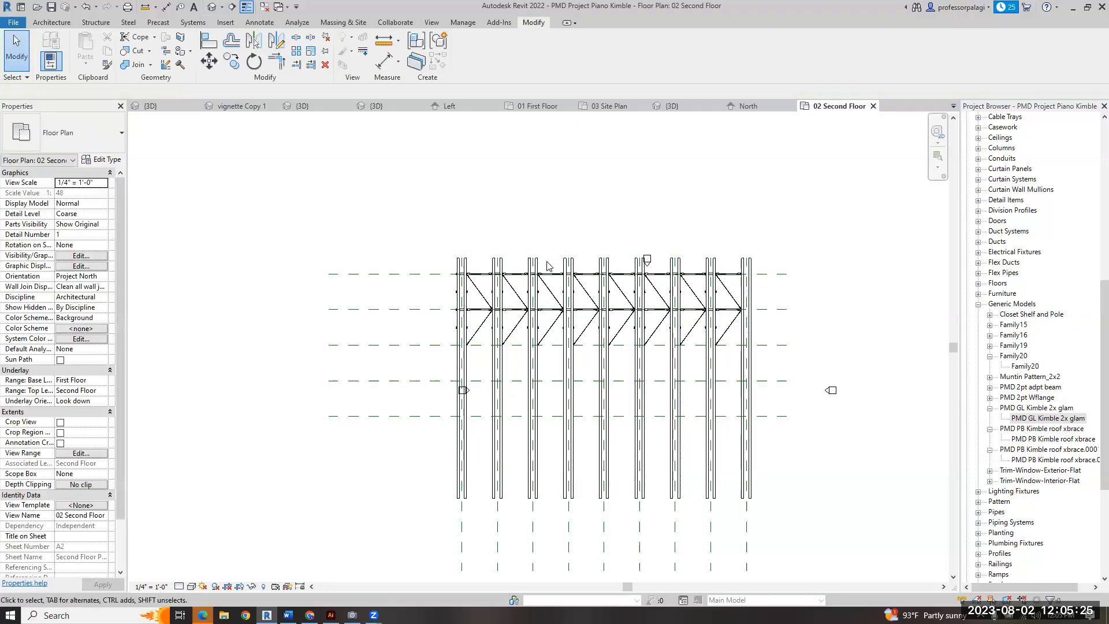
# - Check the position of the arrayed glulam beams relative to the roof xbraces in the 3D view
pyautogui.hotkey('ctrl', 'Tab')
pyautogui.scroll(3, 494, 310)
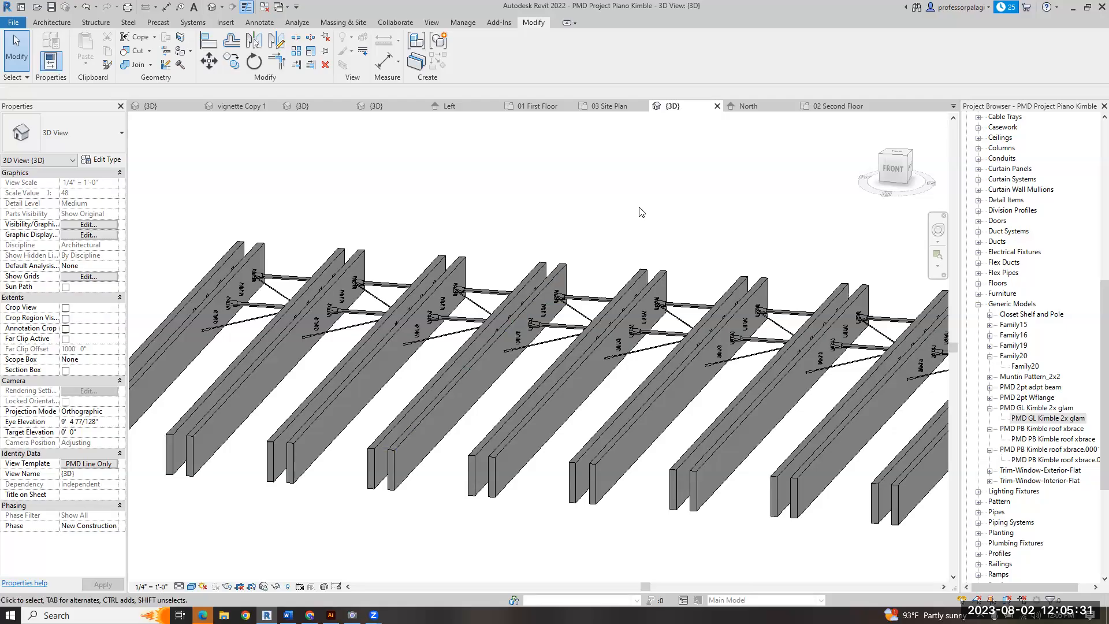
pyautogui.click(747, 293)
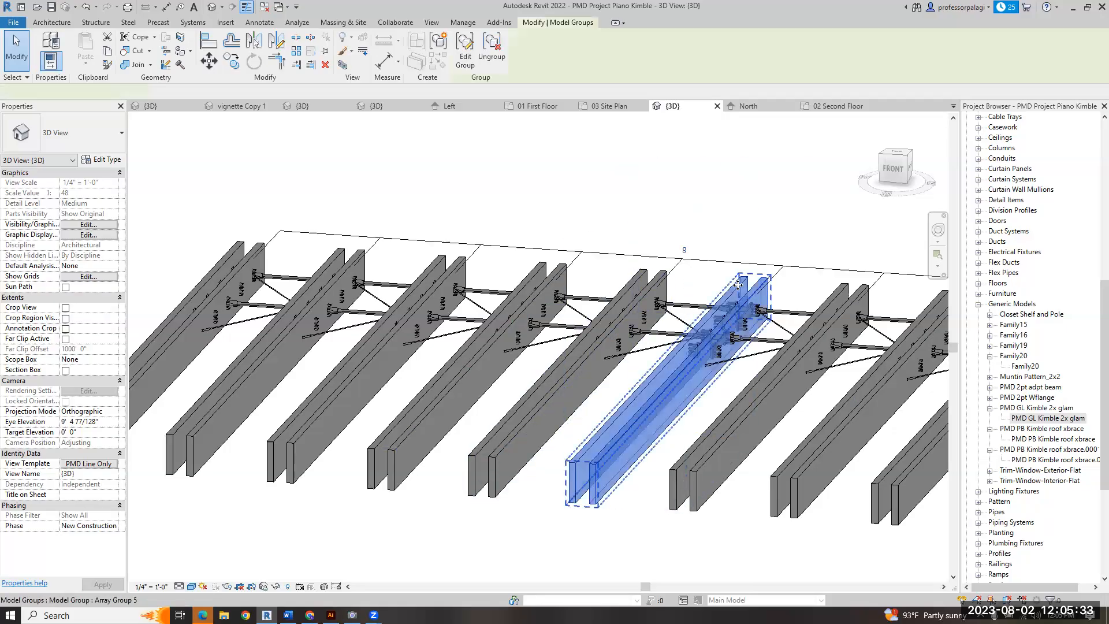
pyautogui.click(639, 139)
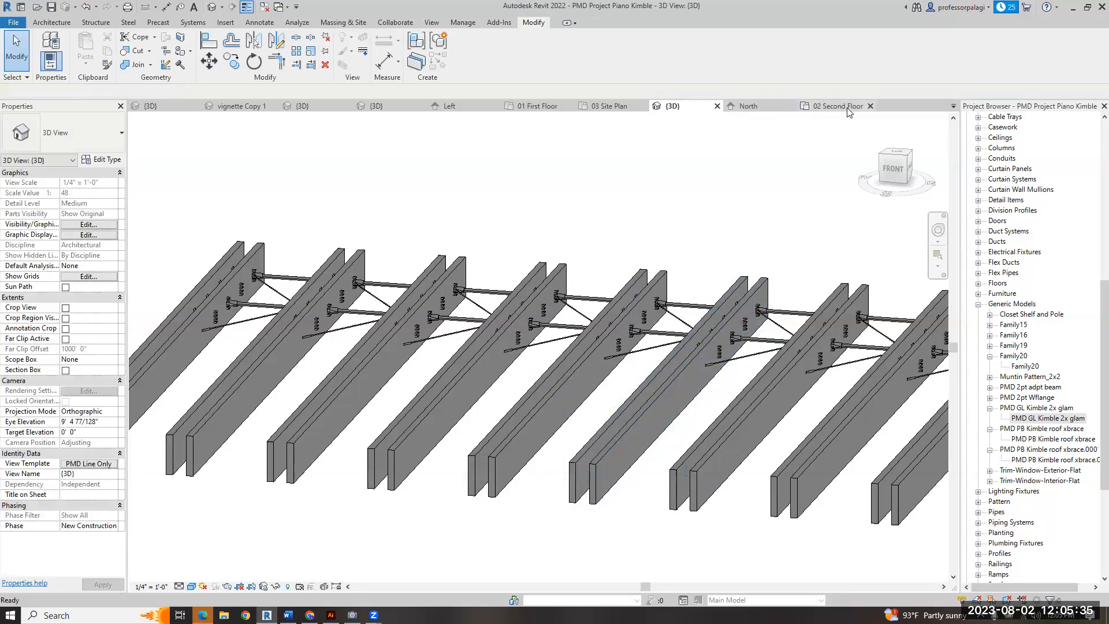
# - Open the roof xbrace family from the 03 Site Plan and load PMD GL Kimble 2x glam from the Piano Kimble folder into it
pyautogui.click(848, 108)
pyautogui.click(611, 107)
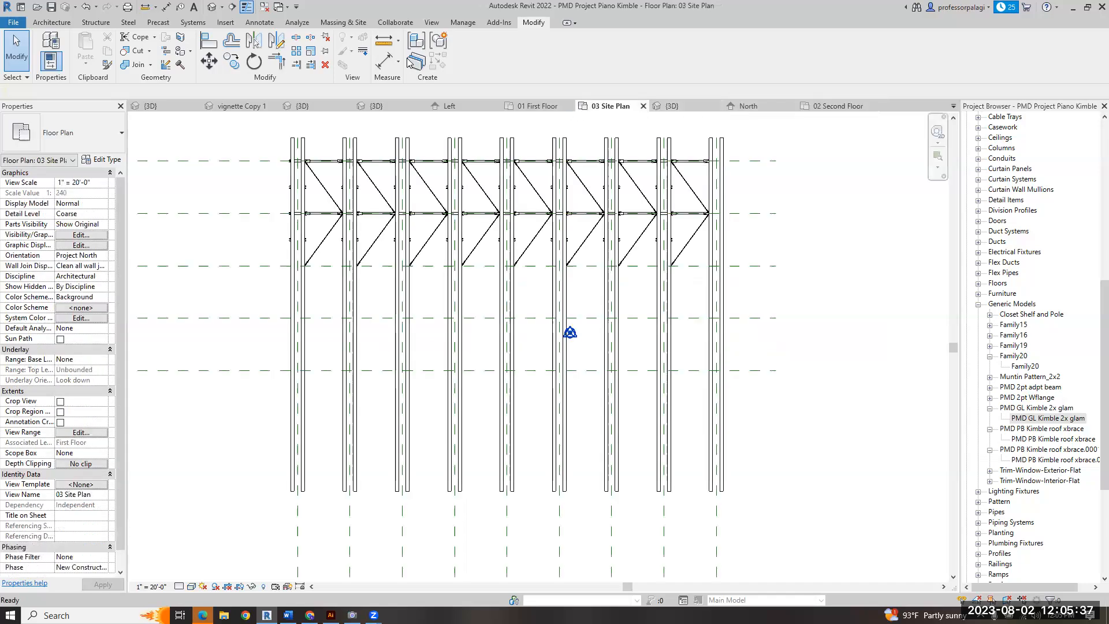
pyautogui.doubleClick(533, 195)
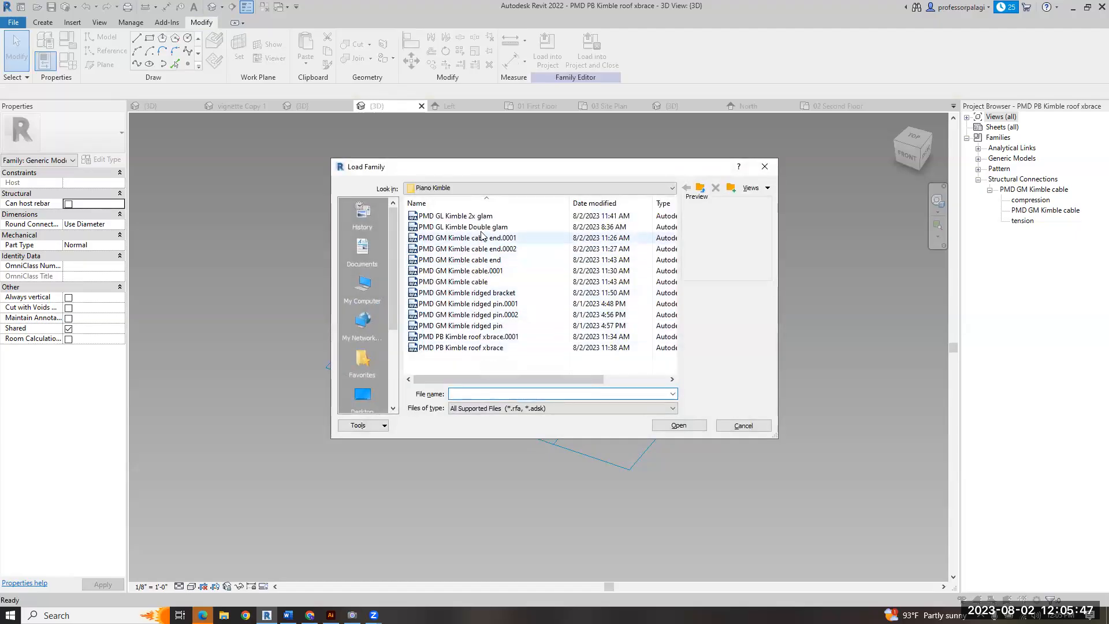
pyautogui.click(481, 217)
pyautogui.click(679, 425)
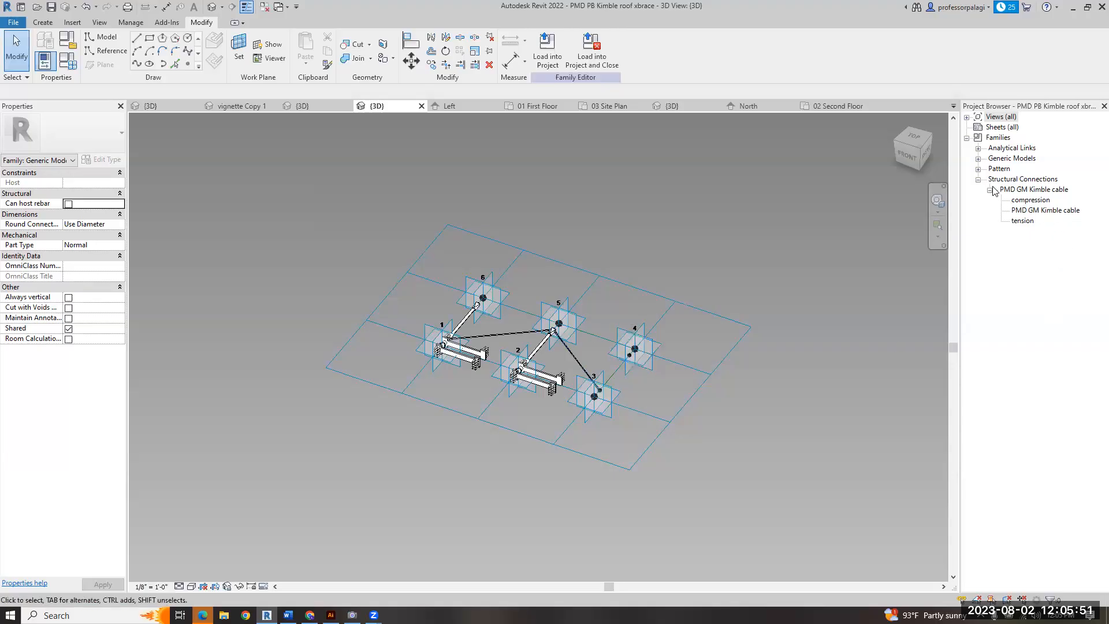
# - Choose PMD GL Kimble 2x glam as the component and temporarily hide the ridged bracket at adaptive point 1
pyautogui.click(978, 158)
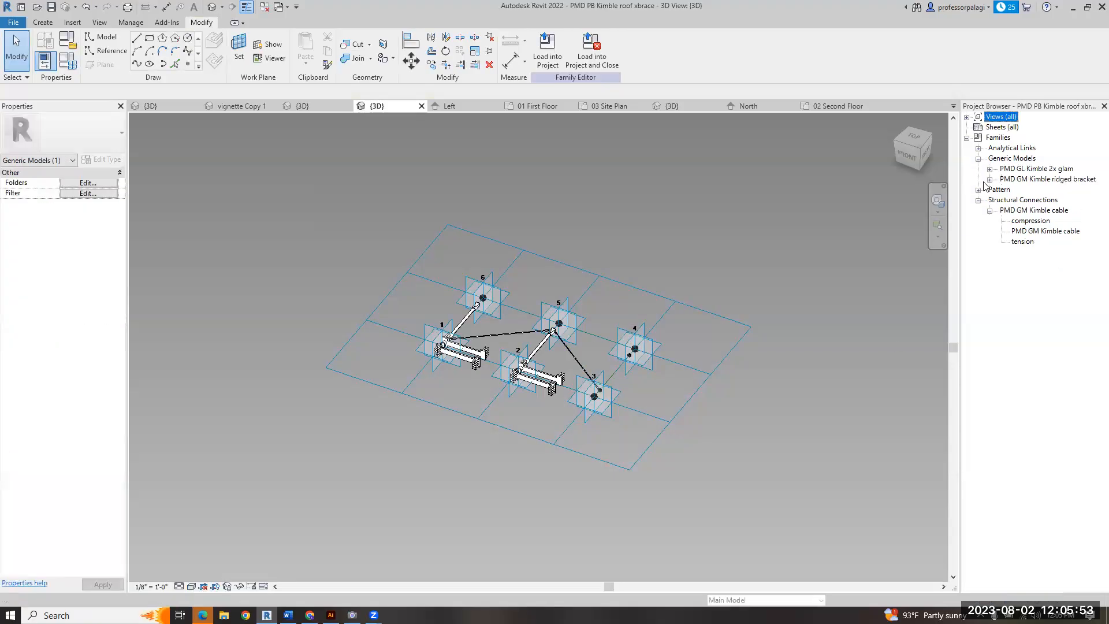
pyautogui.click(990, 170)
pyautogui.moveTo(1018, 180); pyautogui.dragTo(381, 285)
pyautogui.scroll(8, 441, 347)
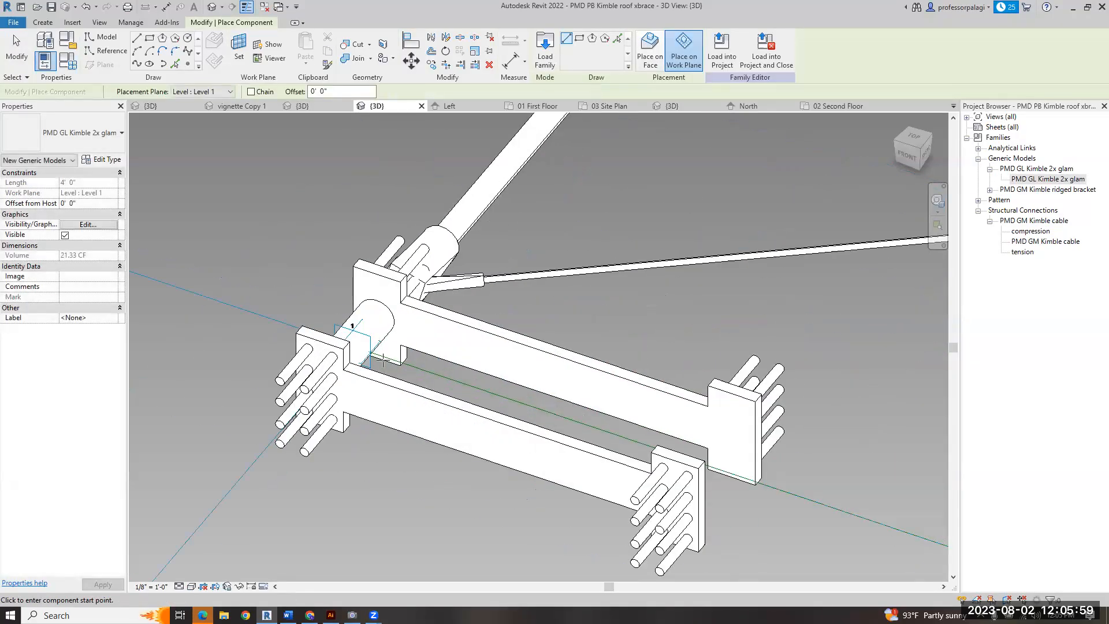
pyautogui.scroll(-8, 383, 359)
pyautogui.press('Escape')
pyautogui.click(420, 370)
pyautogui.press('h')
pyautogui.press('h')
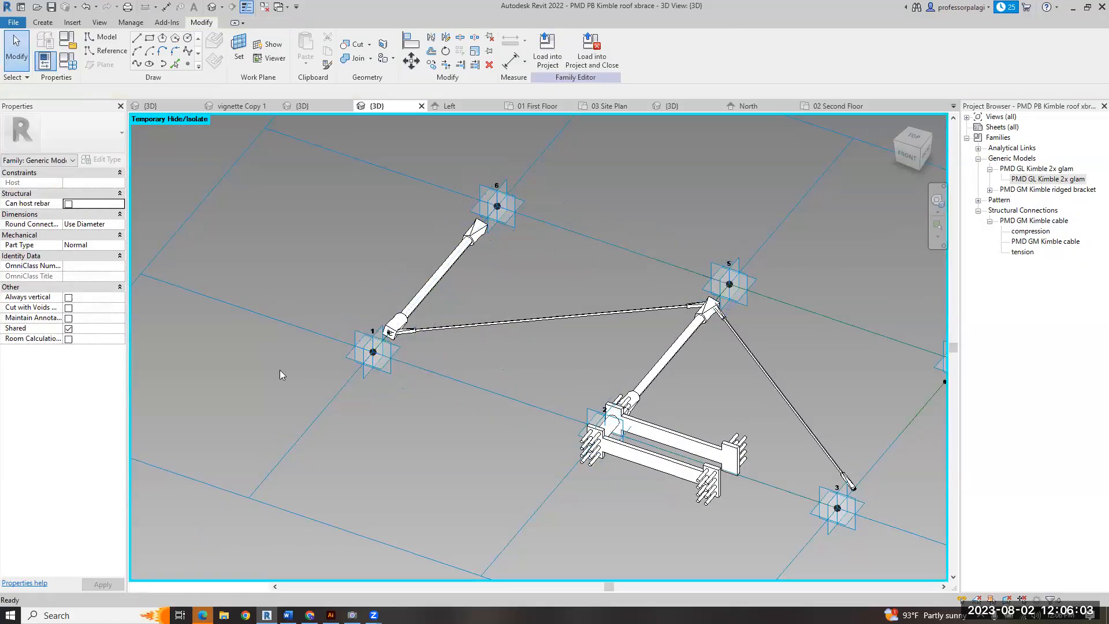
# - Place a PMD GL Kimble 2x glam beam from adaptive point 1 to adaptive point 3 and restore the hidden bracket
pyautogui.press('c')
pyautogui.press('m')
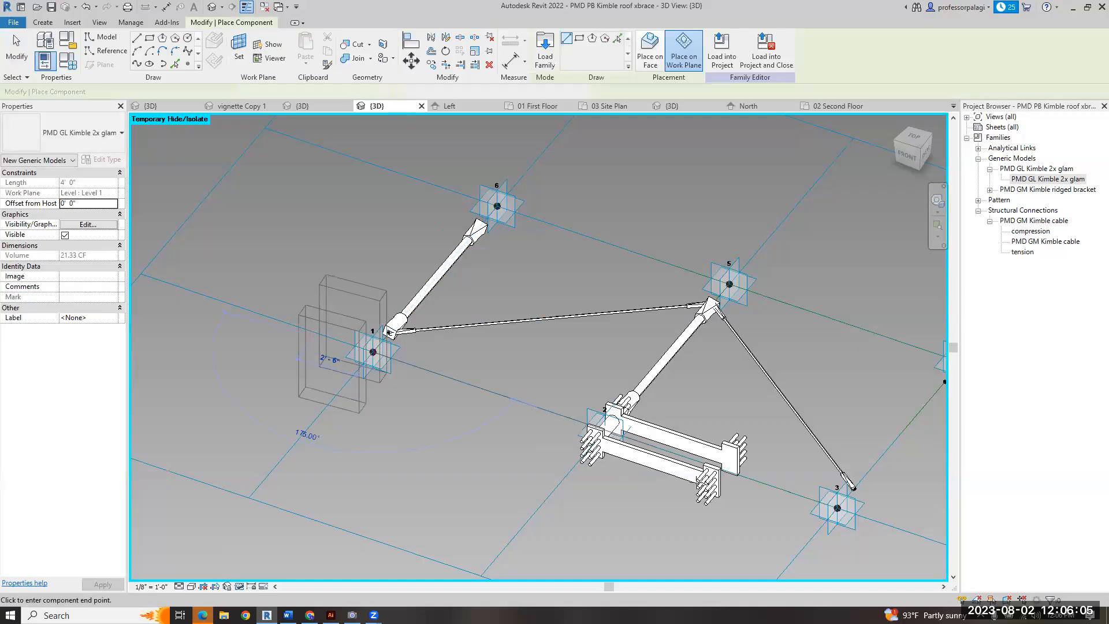
pyautogui.scroll(-3, 664, 392)
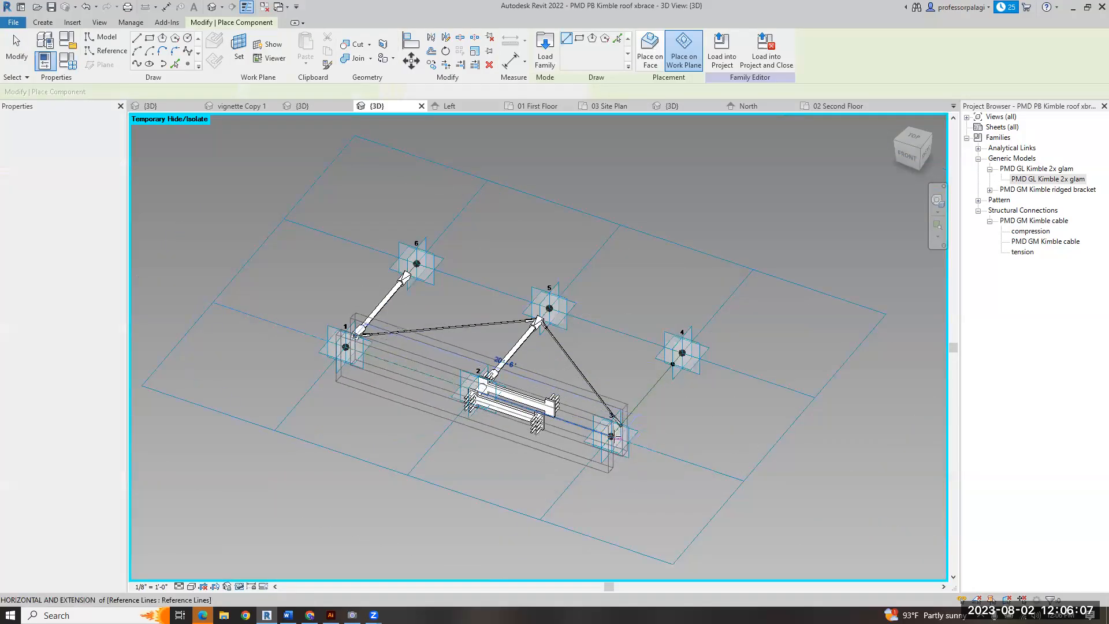
pyautogui.click(611, 436)
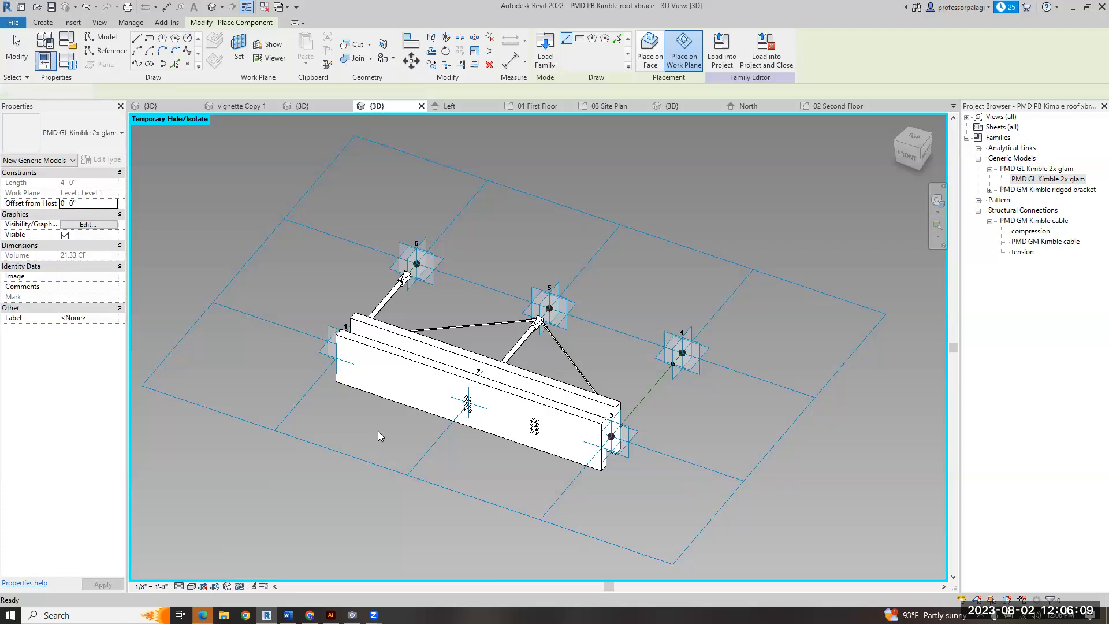
pyautogui.press('Escape')
pyautogui.press('Escape')
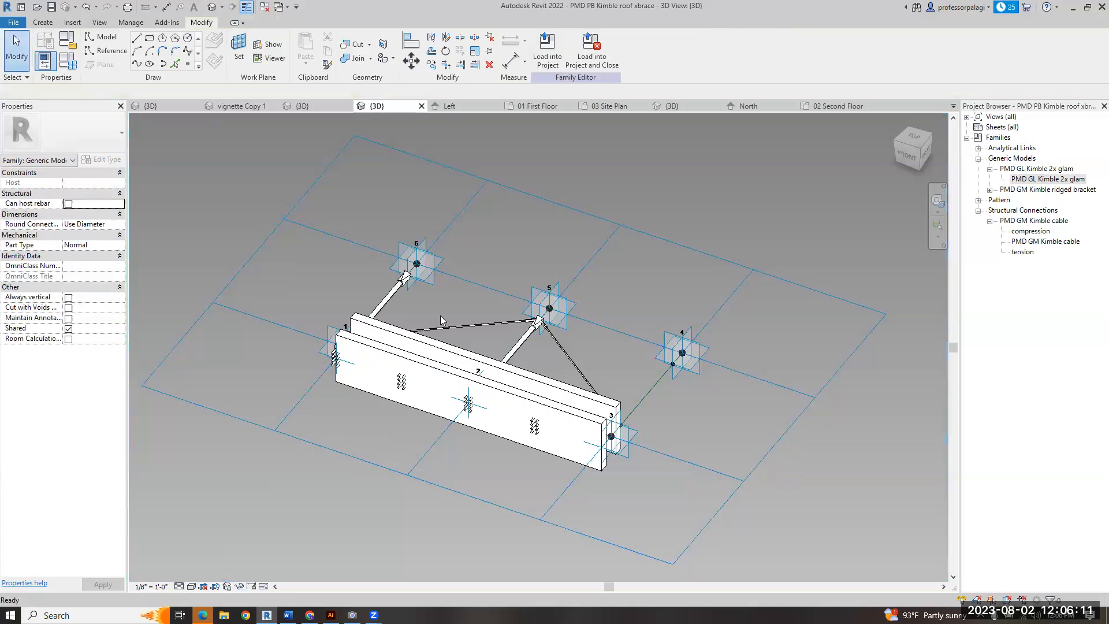
# - Load the roof xbrace family into PMD Project Piano Kimble.rvt, overwriting the existing version
pyautogui.click(546, 49)
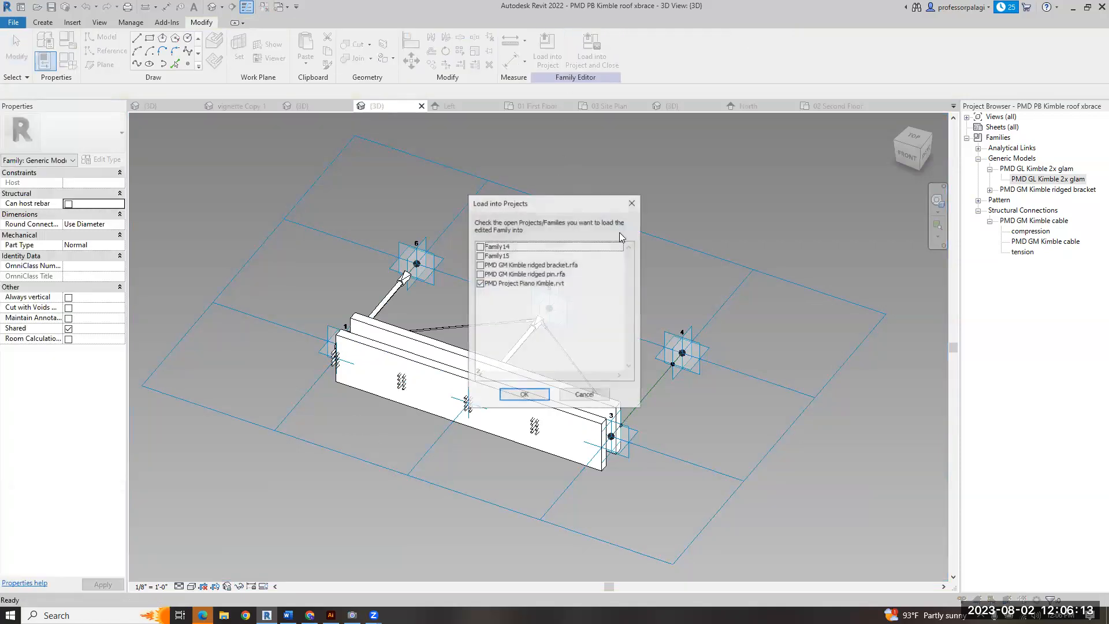
pyautogui.click(524, 395)
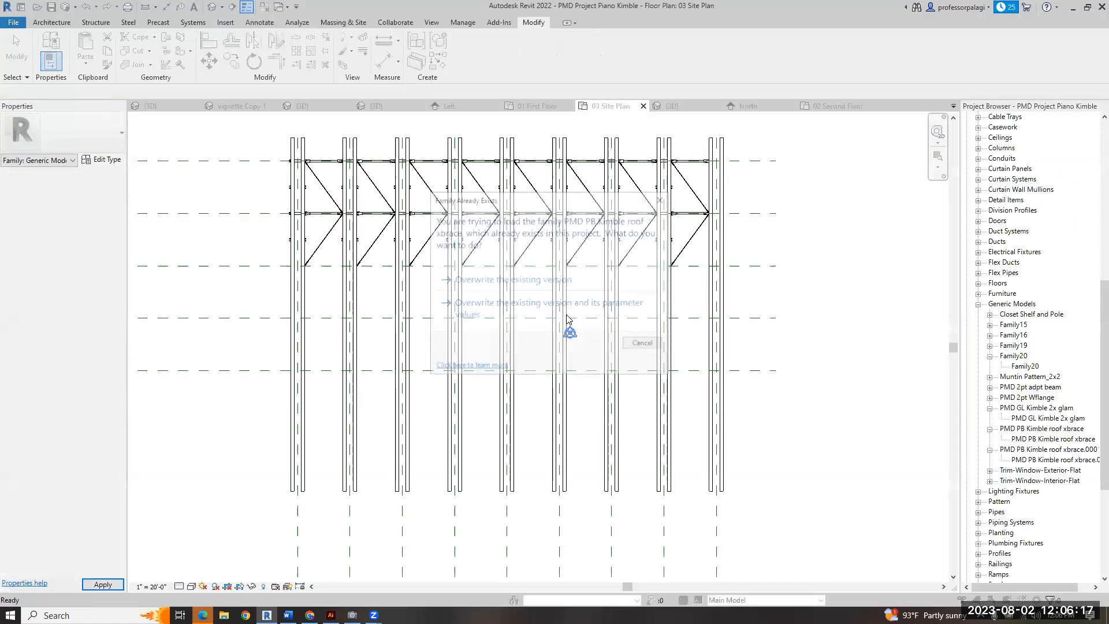
pyautogui.click(531, 280)
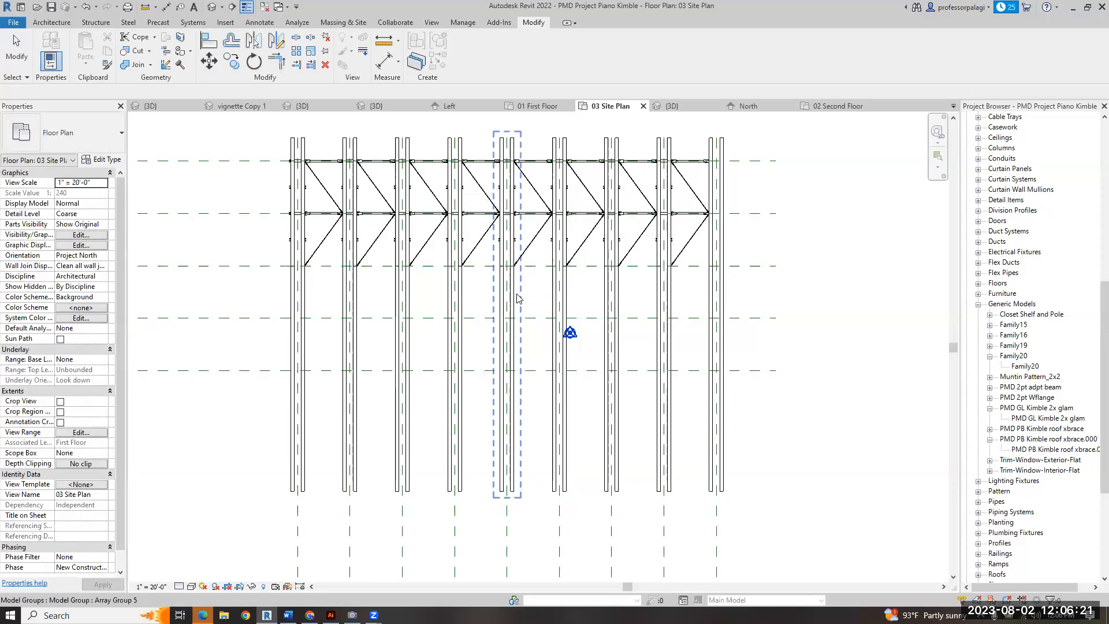
# - Select all instances of the arrayed glulam beam group and temporarily hide them in the project's 3D view
pyautogui.click(518, 298)
pyautogui.press('a')
pyautogui.press('h')
pyautogui.press('h')
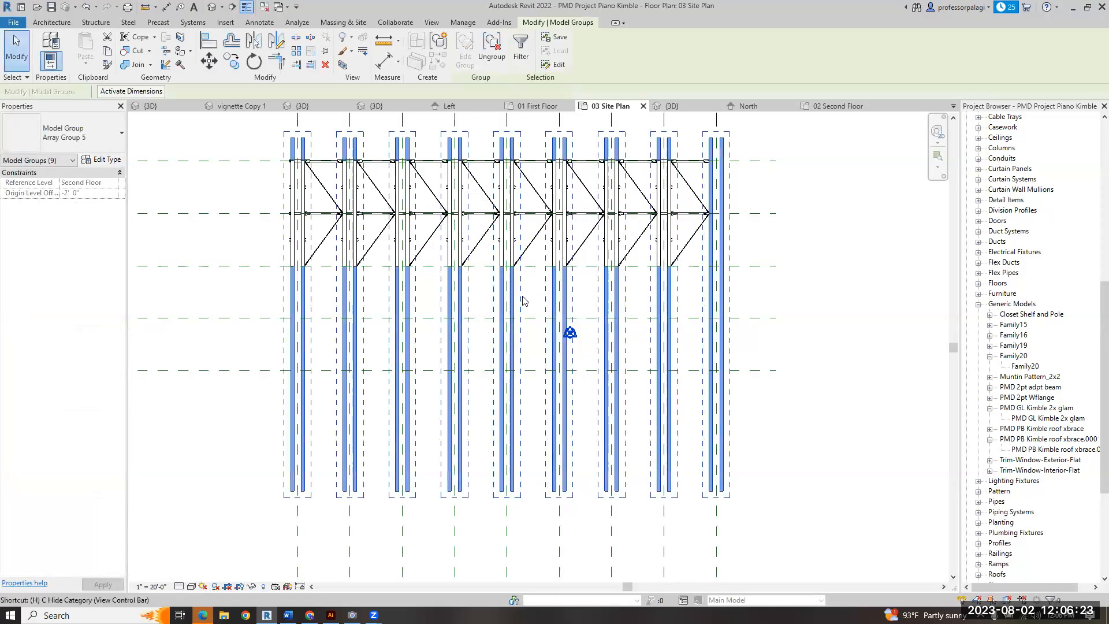
pyautogui.hotkey('ctrl', 'Tab')
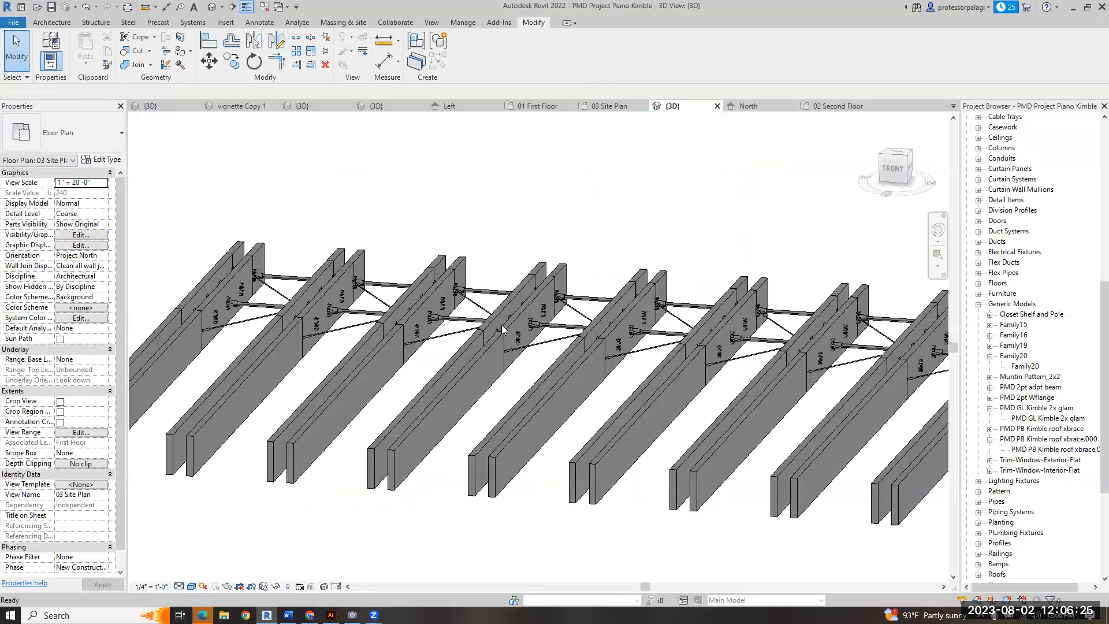
pyautogui.click(456, 387)
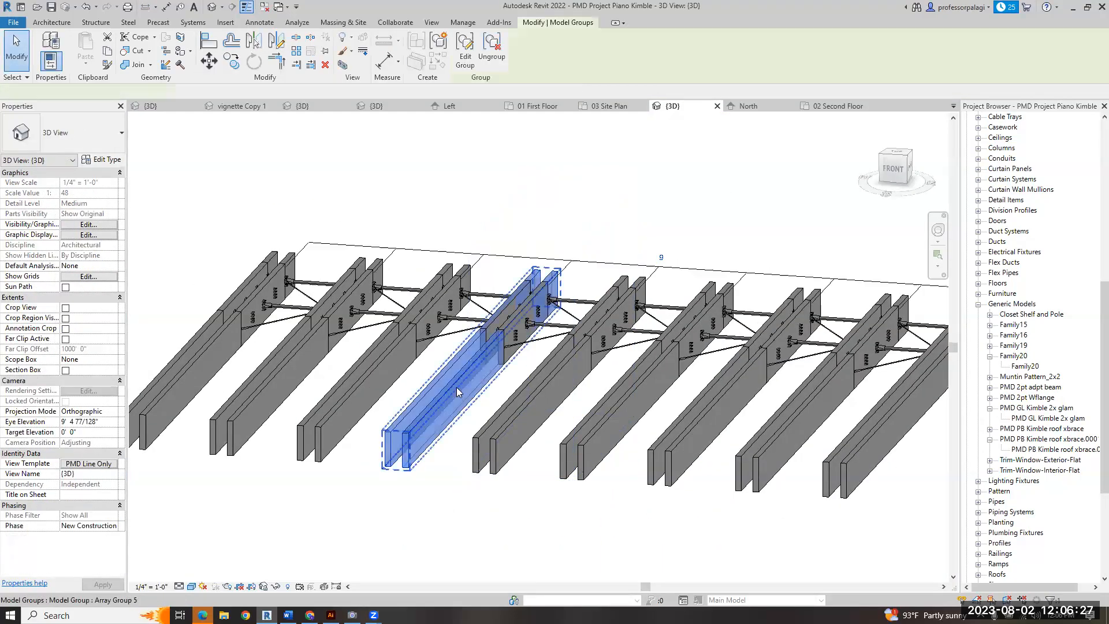
pyautogui.press('s')
pyautogui.press('a')
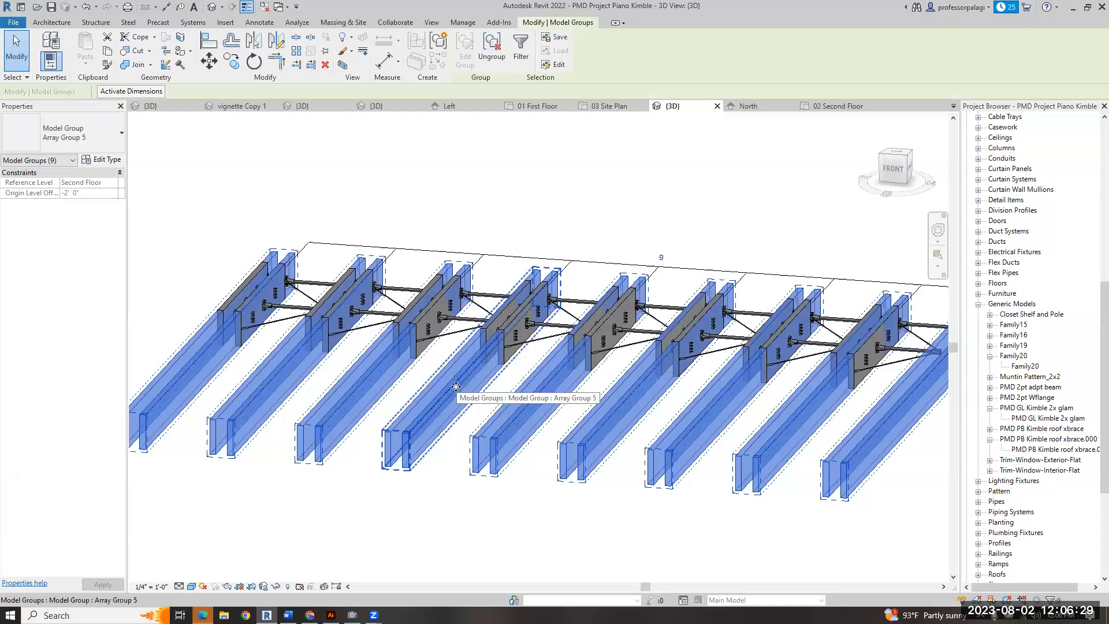
pyautogui.press('h')
pyautogui.press('h')
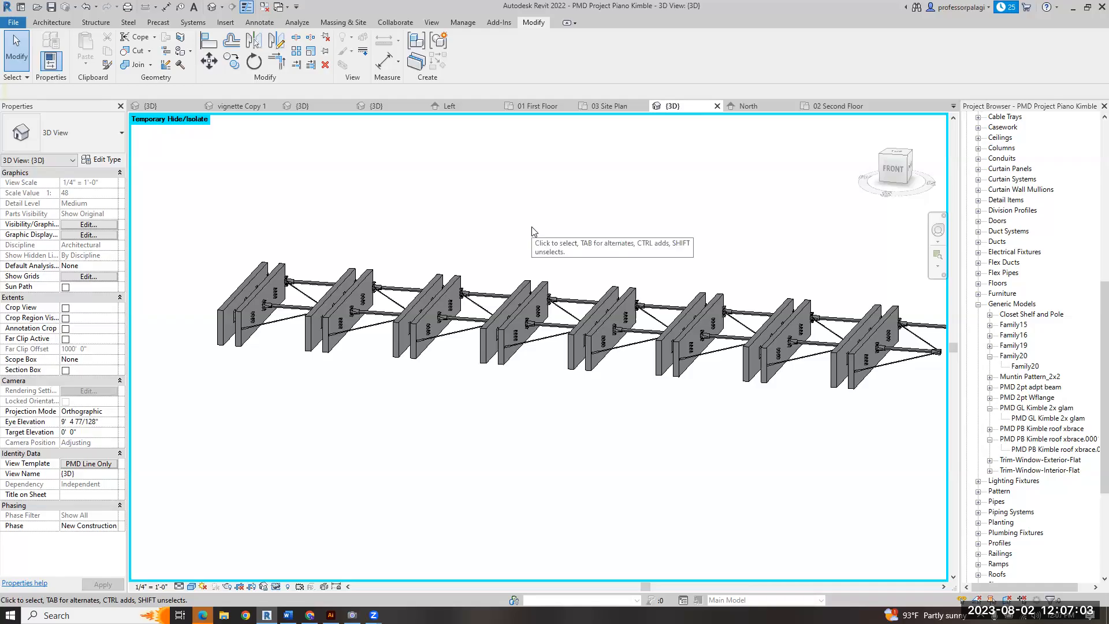
# - Open the roof xbrace family from the 02 Second Floor plan and delete its PMD GL Kimble 2x glam beam
pyautogui.click(829, 106)
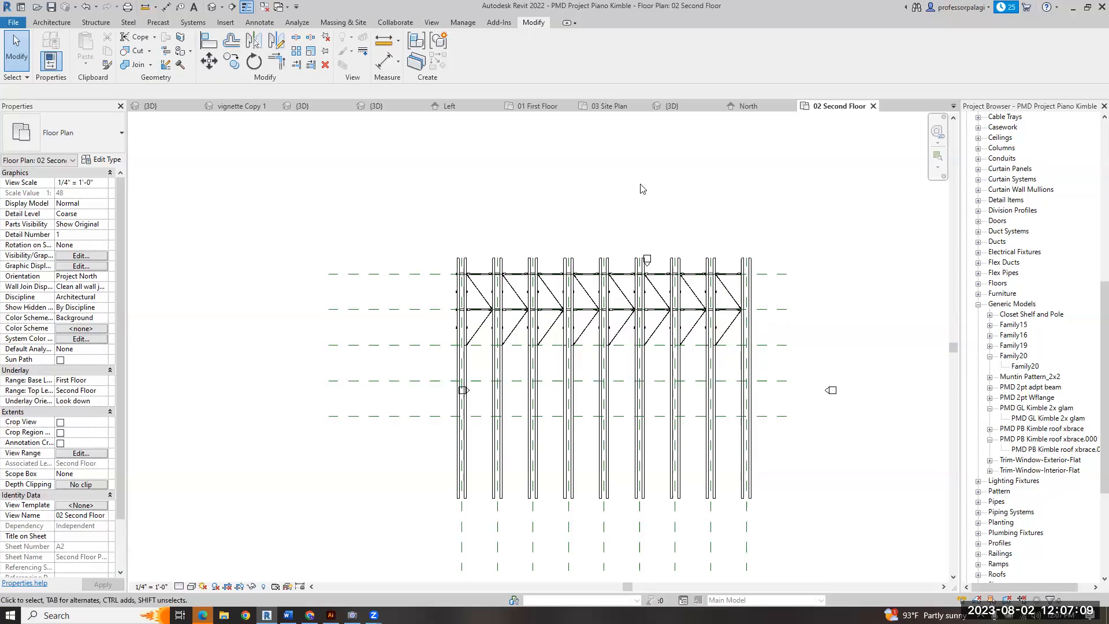
pyautogui.doubleClick(477, 295)
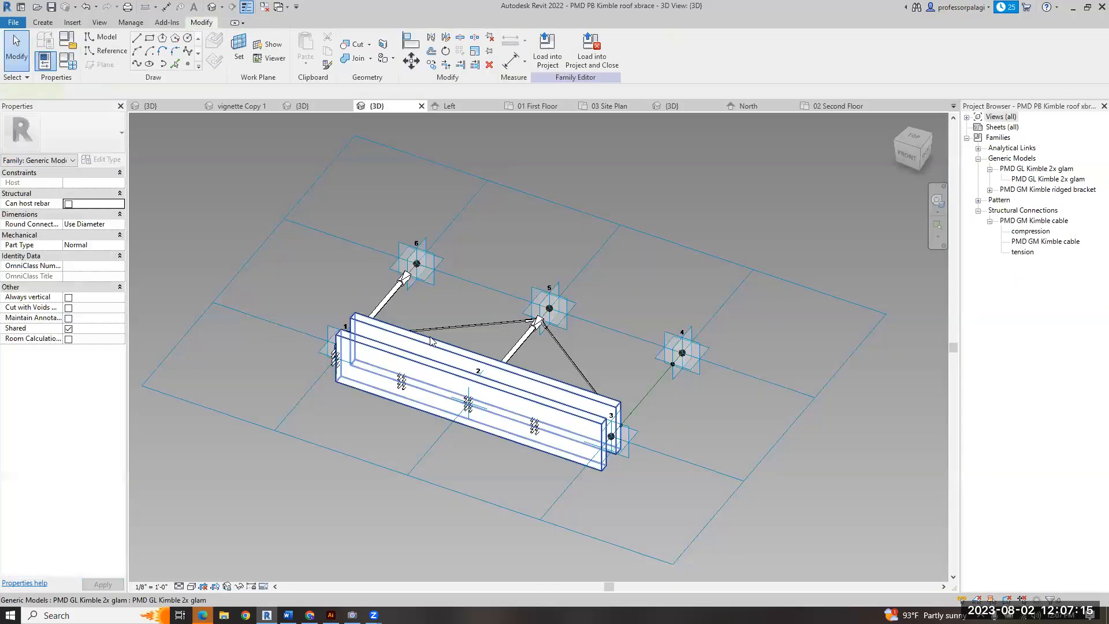
pyautogui.click(430, 341)
pyautogui.press('Delete')
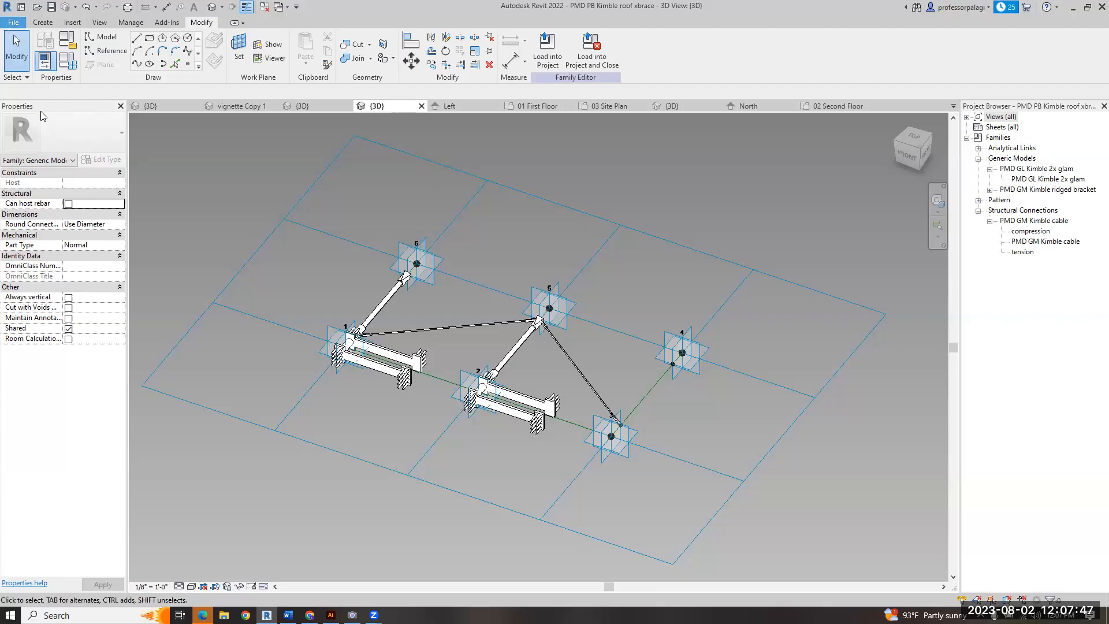
# - Create a new family from the Generic Model Pattern Based.rft template
pyautogui.click(13, 22)
pyautogui.moveTo(76, 64)
pyautogui.click(118, 110)
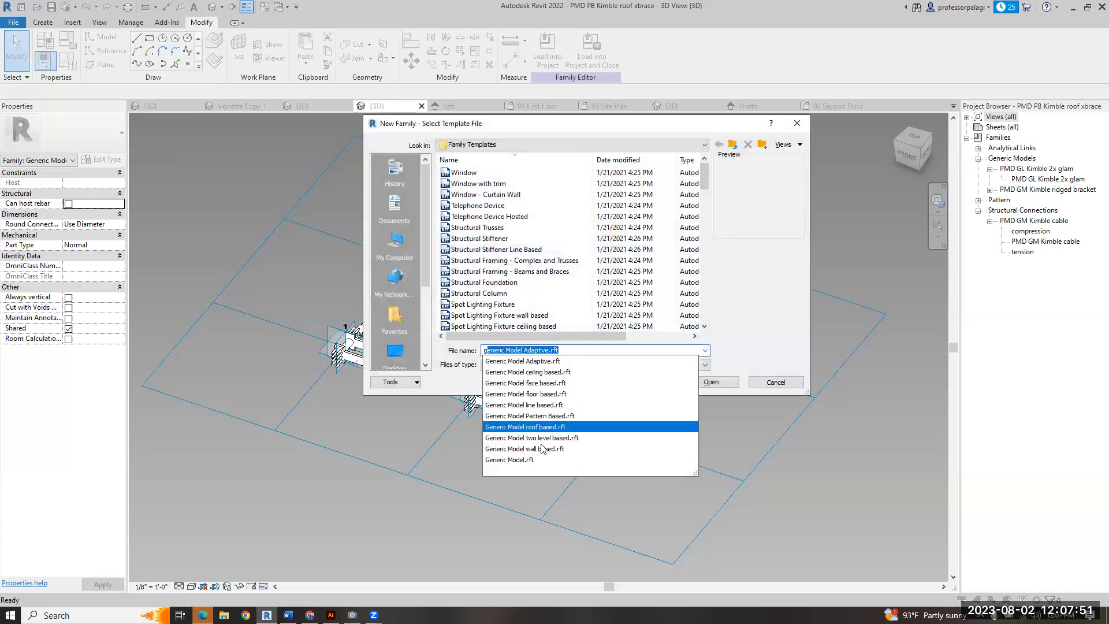
pyautogui.click(555, 418)
pyautogui.click(699, 379)
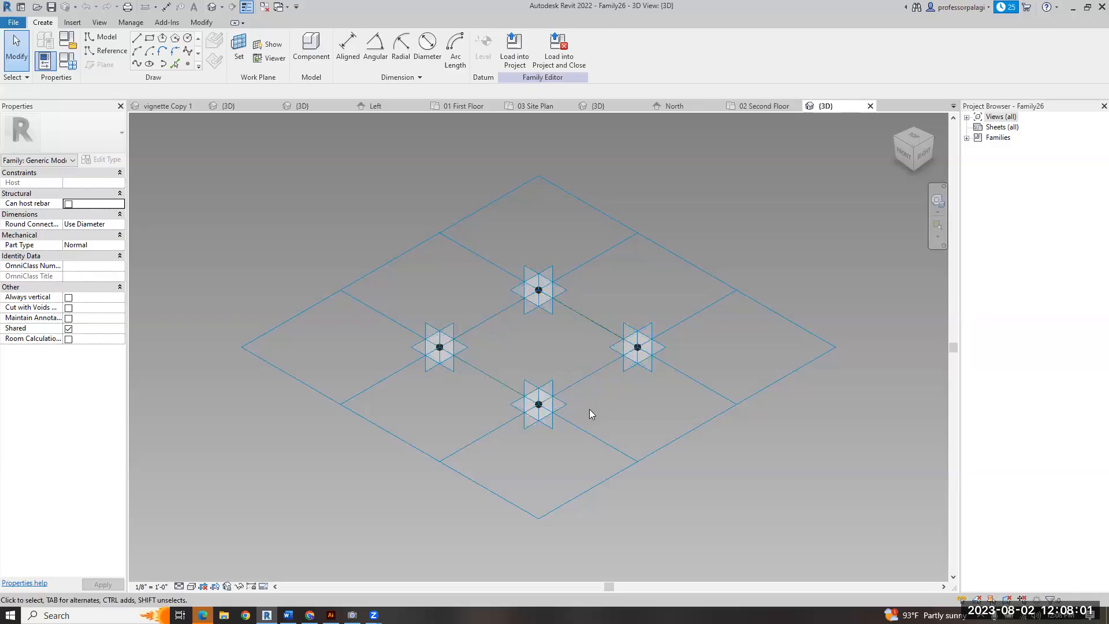
# - Place reference points at the midpoints of two opposite reference lines of the pattern square
pyautogui.scroll(3, 593, 409)
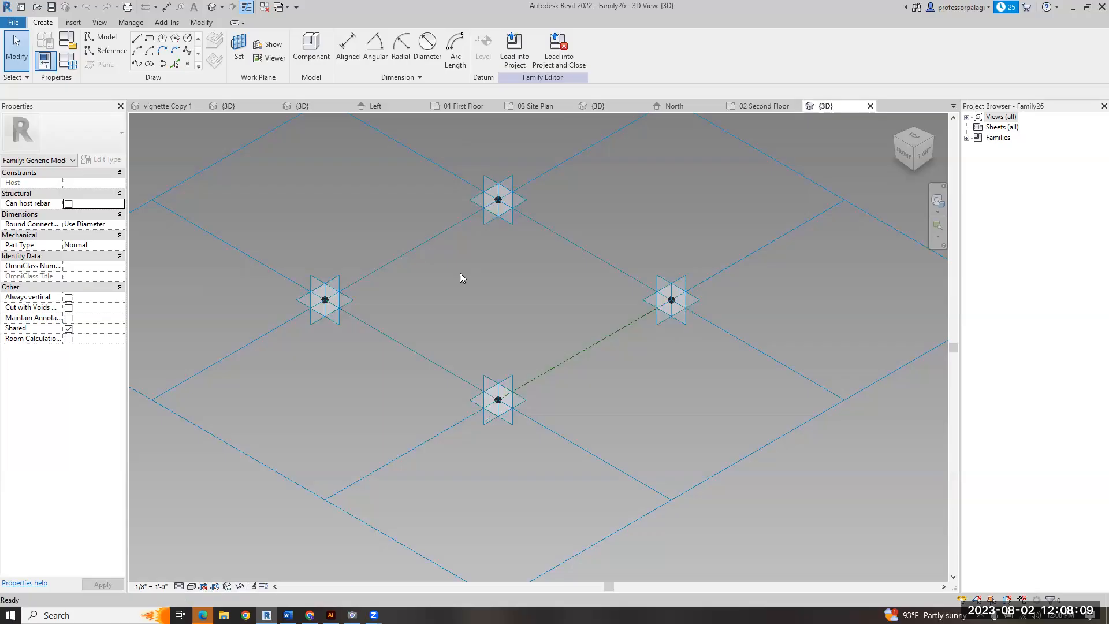
pyautogui.click(188, 64)
pyautogui.press('Escape')
pyautogui.press('Escape')
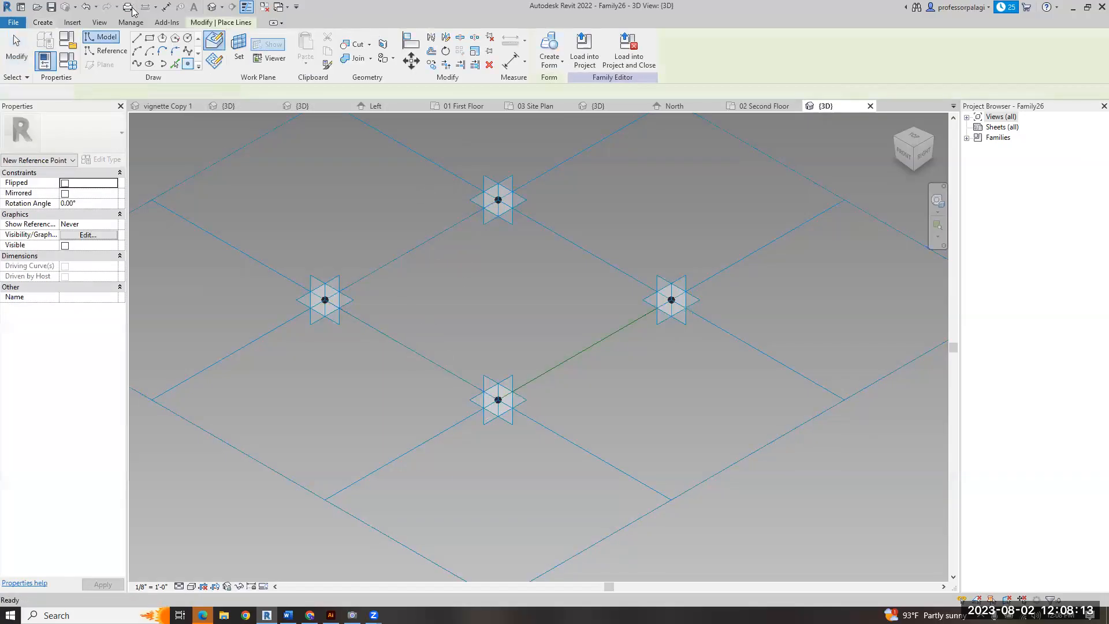
pyautogui.click(188, 63)
pyautogui.click(411, 349)
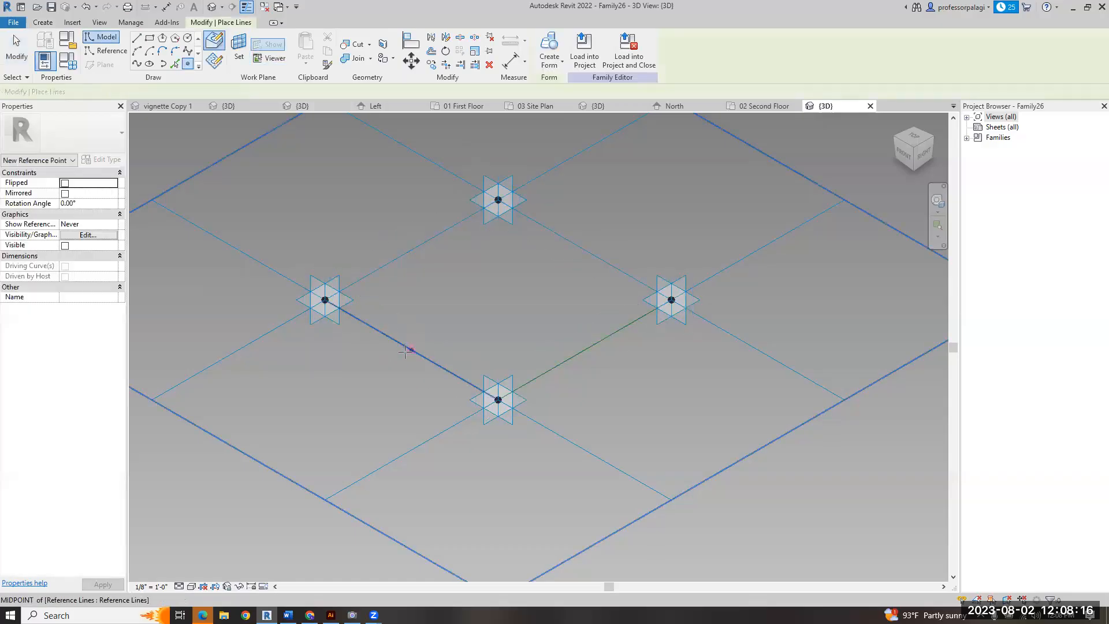
pyautogui.click(584, 249)
pyautogui.press('Escape')
pyautogui.press('Escape')
# - Draw a reference line across the pattern square between the two midpoint reference points
pyautogui.click(106, 51)
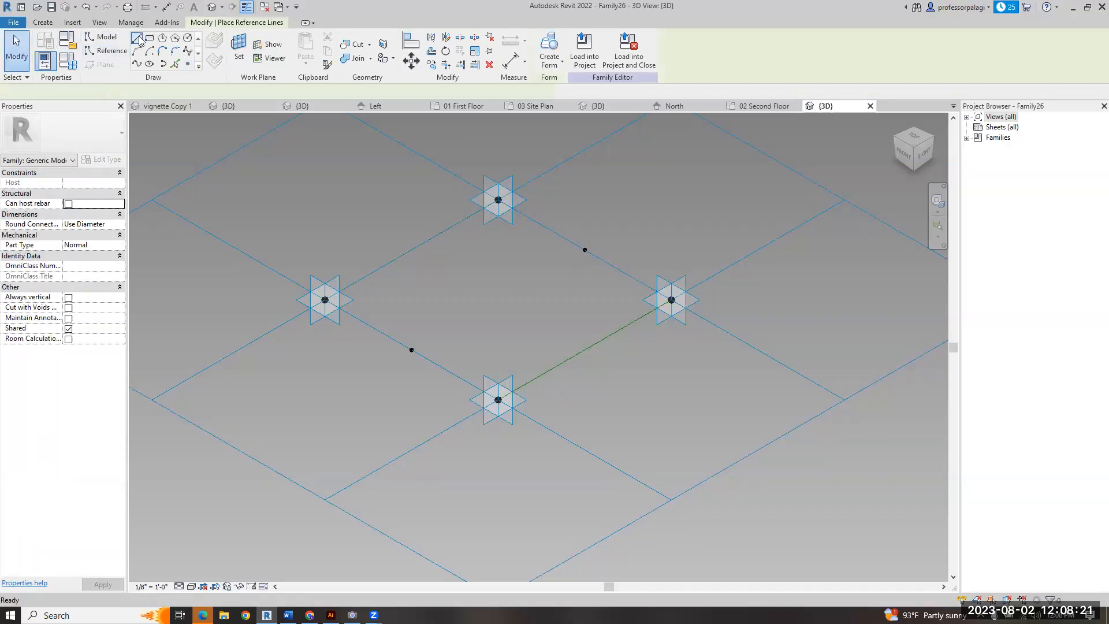
pyautogui.click(411, 349)
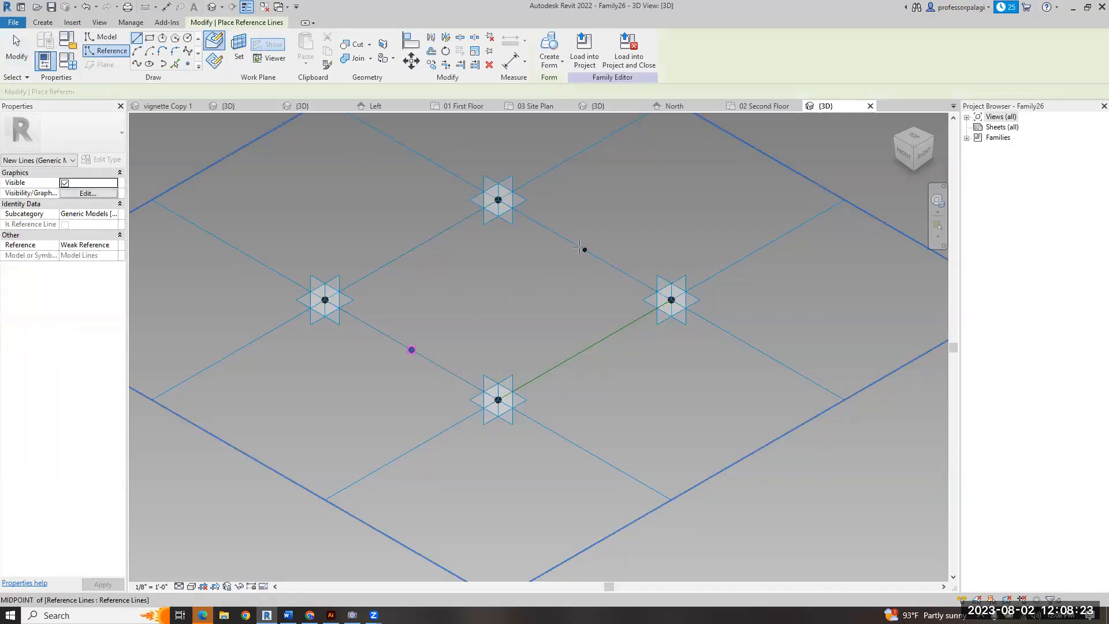
pyautogui.click(584, 249)
pyautogui.press('Escape')
pyautogui.press('Escape')
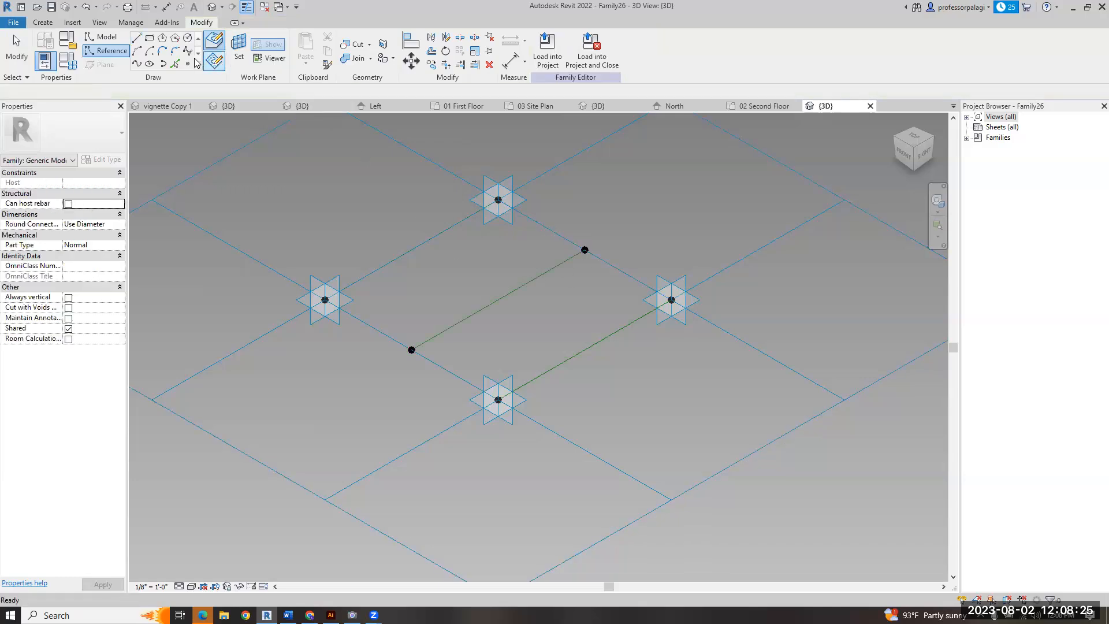
# - Place reference points at the midpoints of the new centre line and of the two edges parallel to it
pyautogui.click(187, 64)
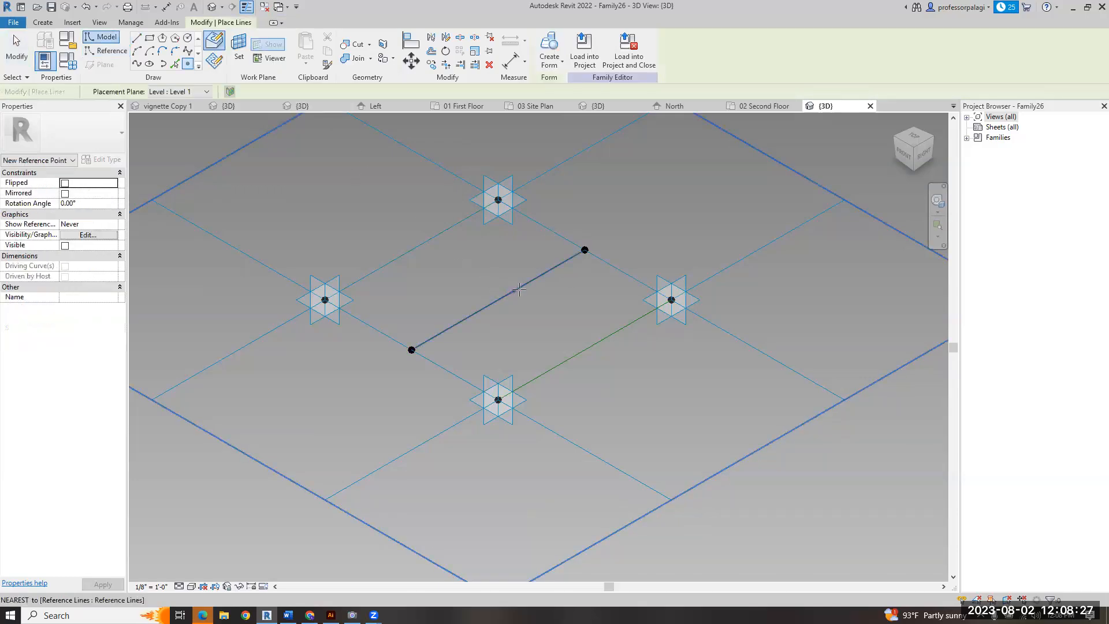
pyautogui.click(498, 299)
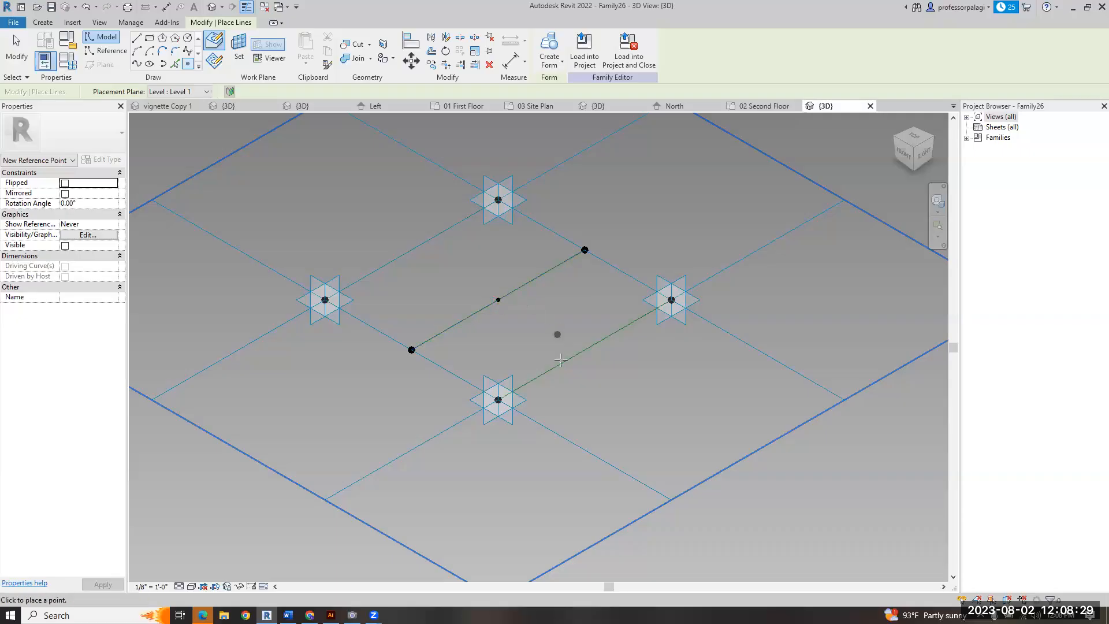
pyautogui.click(584, 350)
pyautogui.click(414, 249)
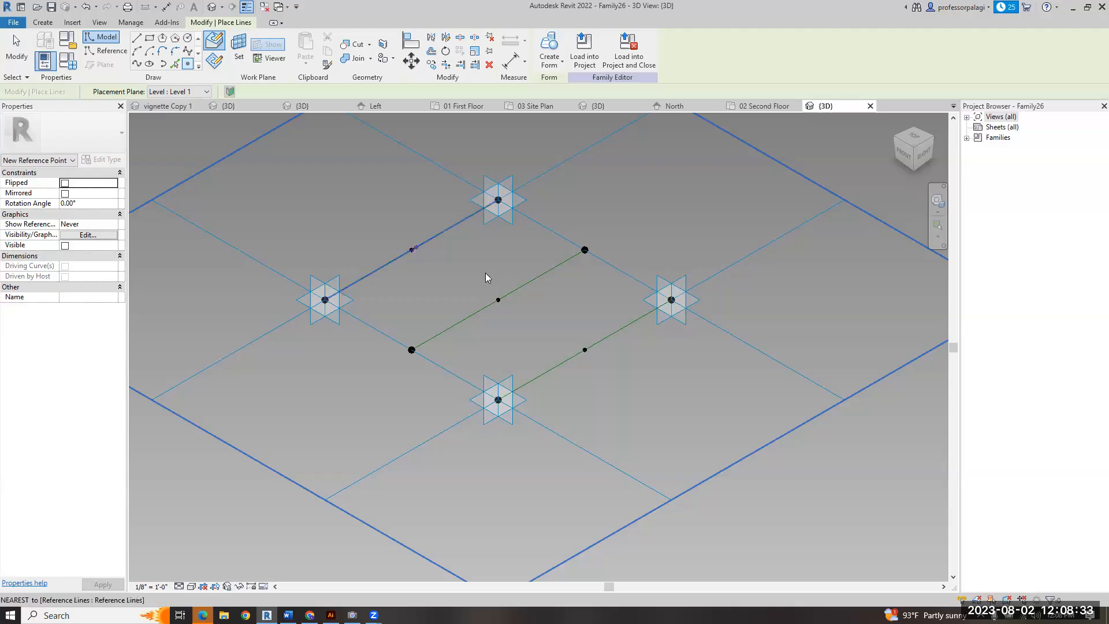
pyautogui.press('Escape')
pyautogui.press('Escape')
# - Set the work plane to the midpoint of the rear parallel edge and host a second reference point there
pyautogui.click(238, 50)
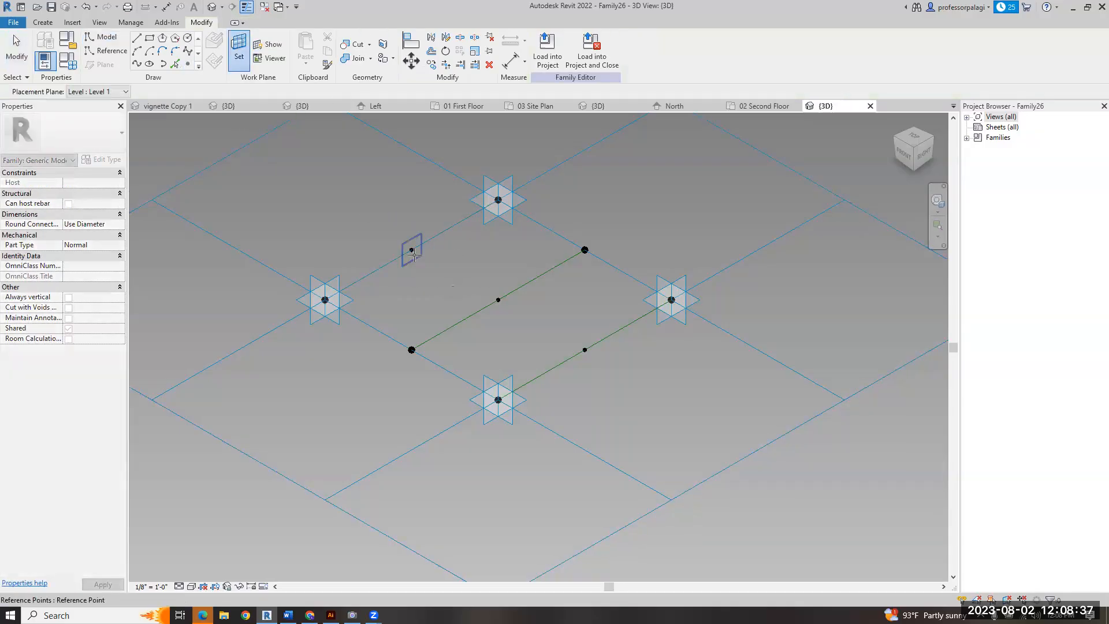
pyautogui.click(413, 253)
pyautogui.press('l')
pyautogui.press('i')
pyautogui.click(500, 320)
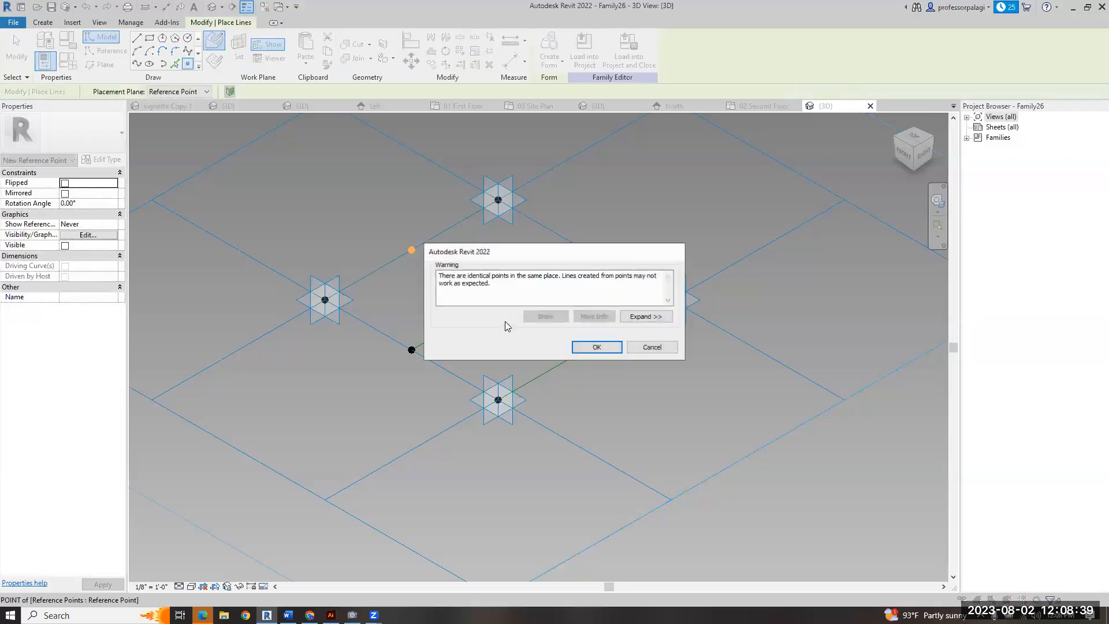
pyautogui.click(589, 346)
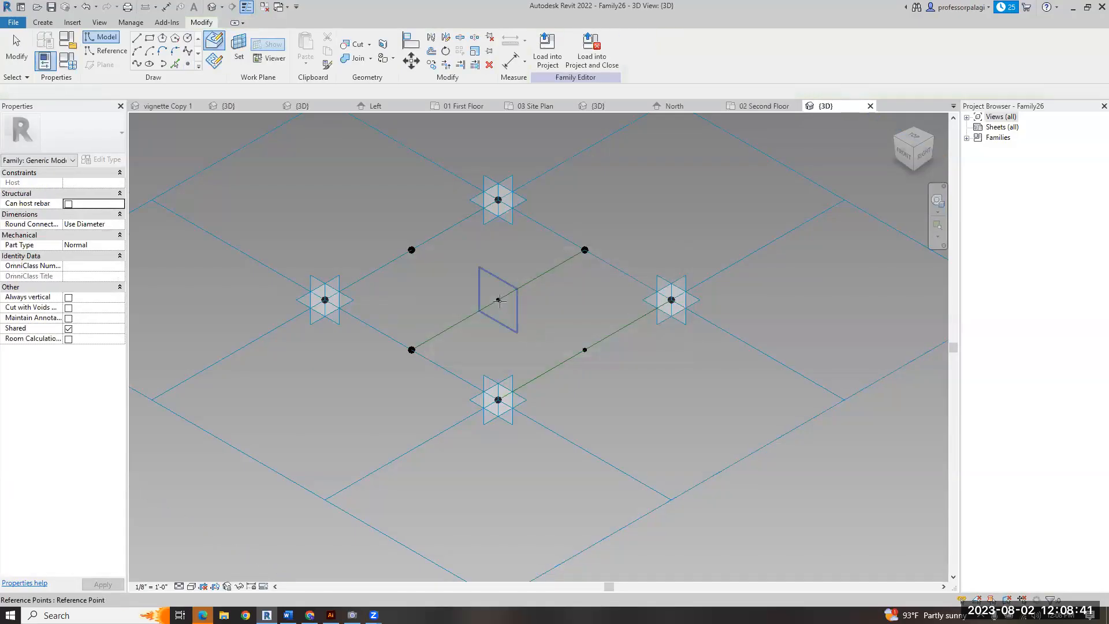
# - Set the work plane to the centre line's midpoint and host a second reference point there
pyautogui.press('Tab')
pyautogui.press('Tab')
pyautogui.press('Tab')
pyautogui.press('Tab')
pyautogui.click(500, 304)
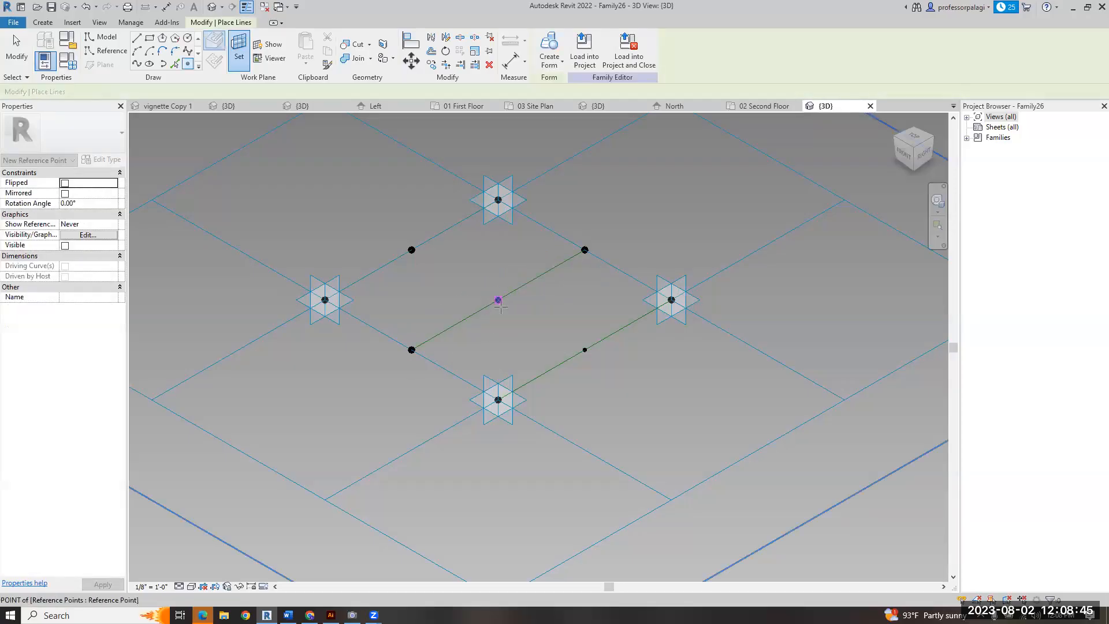
pyautogui.click(498, 302)
pyautogui.click(591, 348)
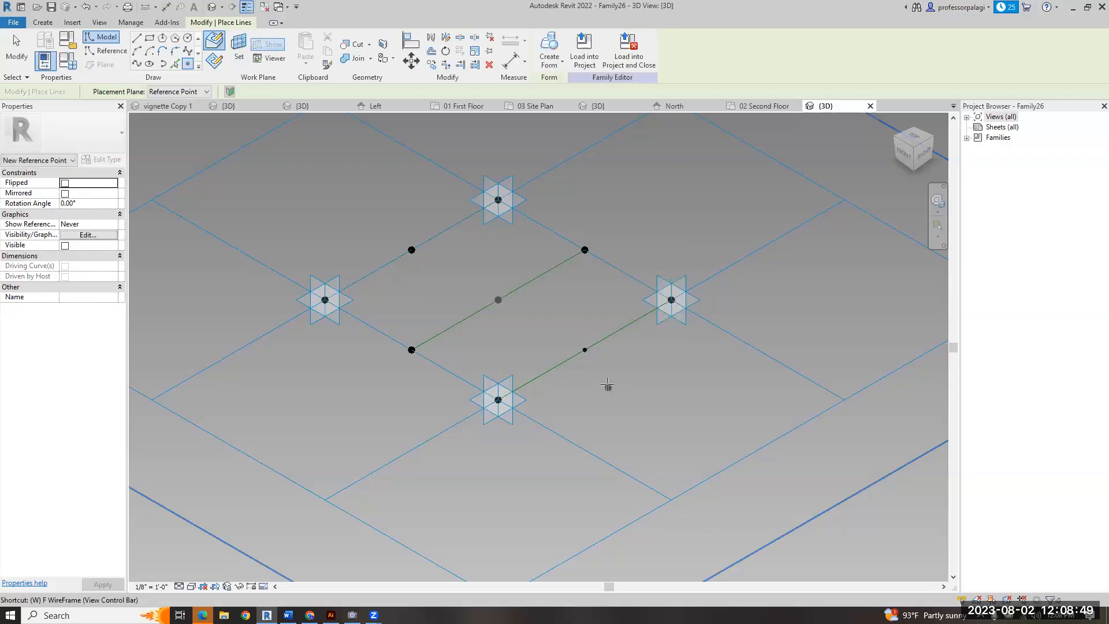
pyautogui.press('Escape')
pyautogui.press('Escape')
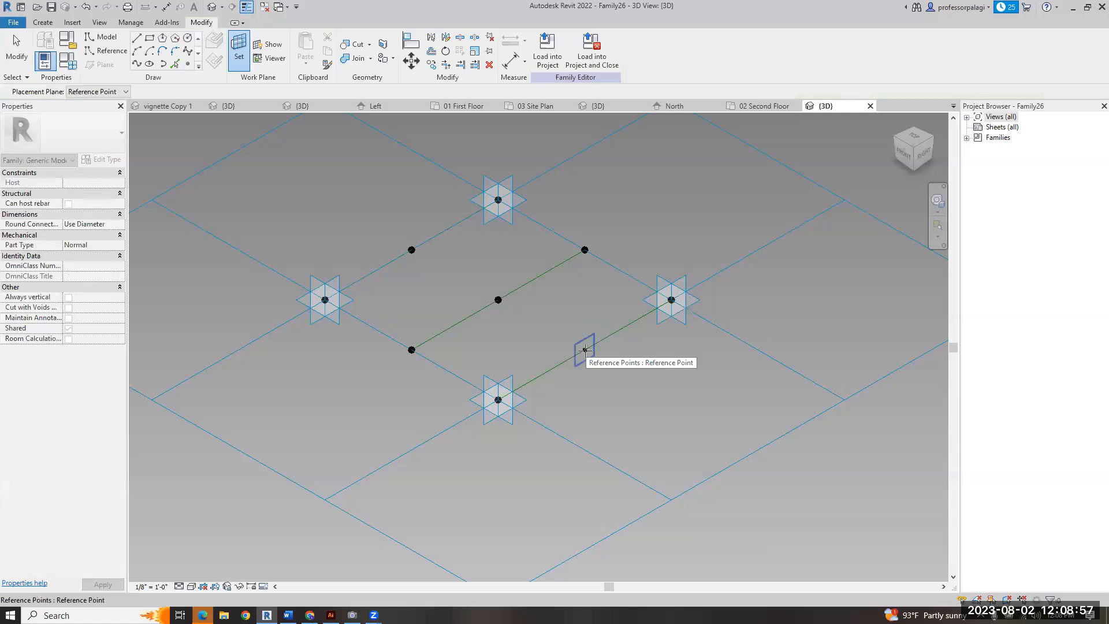
# - Set the work plane to the midpoint of the front parallel edge and host a second reference point there
pyautogui.click(584, 350)
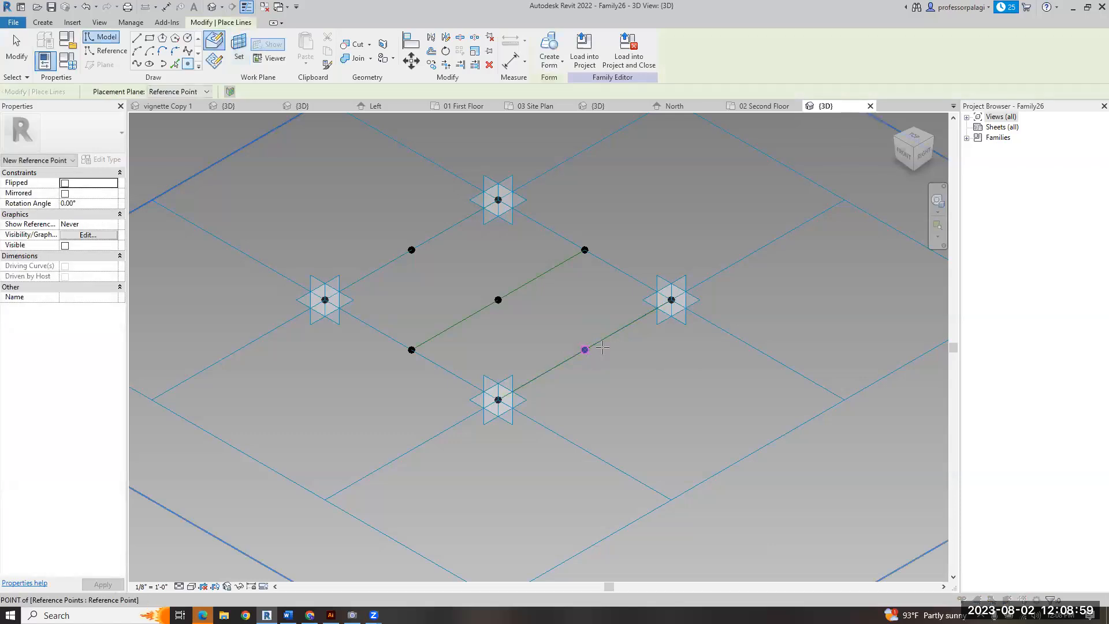
pyautogui.click(594, 348)
pyautogui.click(595, 346)
pyautogui.press('Escape')
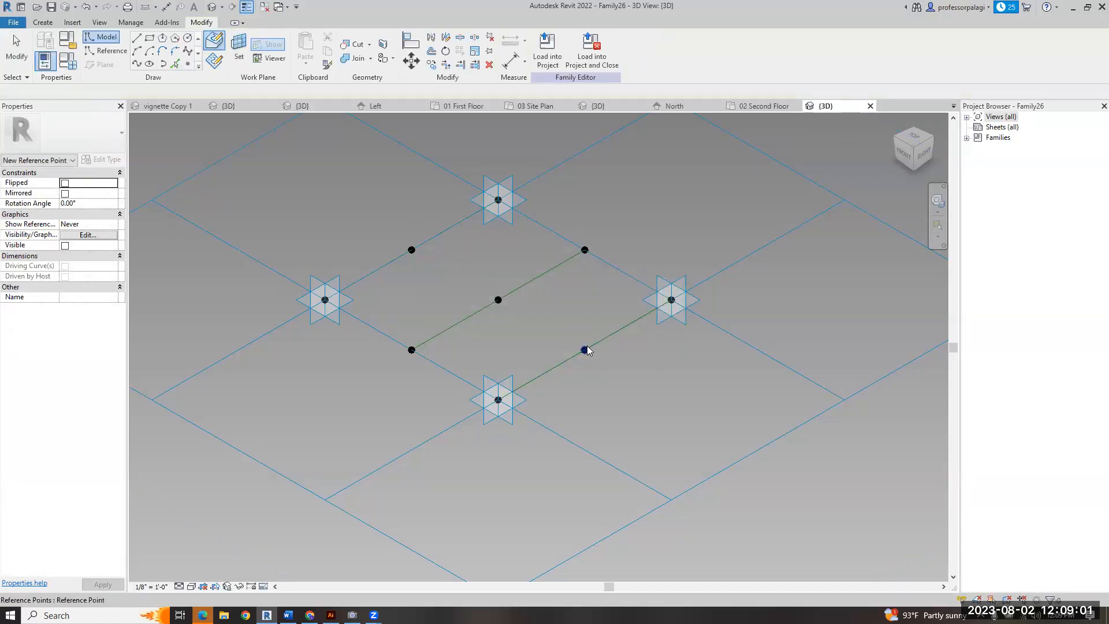
# - Set the offset of the three hosted midpoint reference points to 1' 0"
pyautogui.click(586, 350)
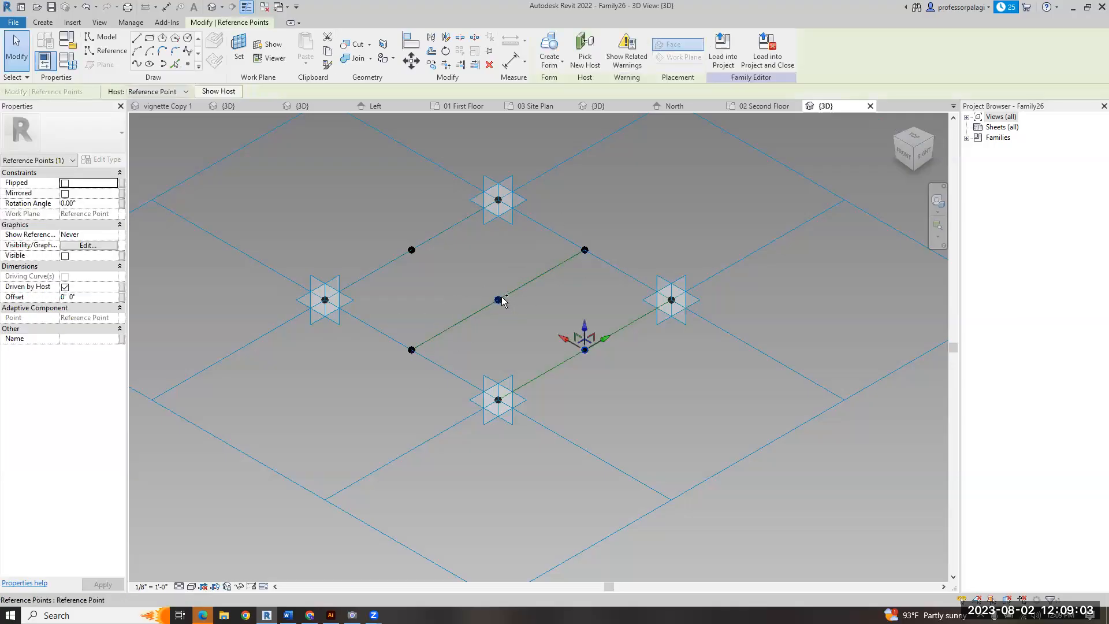
pyautogui.keyDown('ctrl'); pyautogui.click(411, 249); pyautogui.keyUp('ctrl')
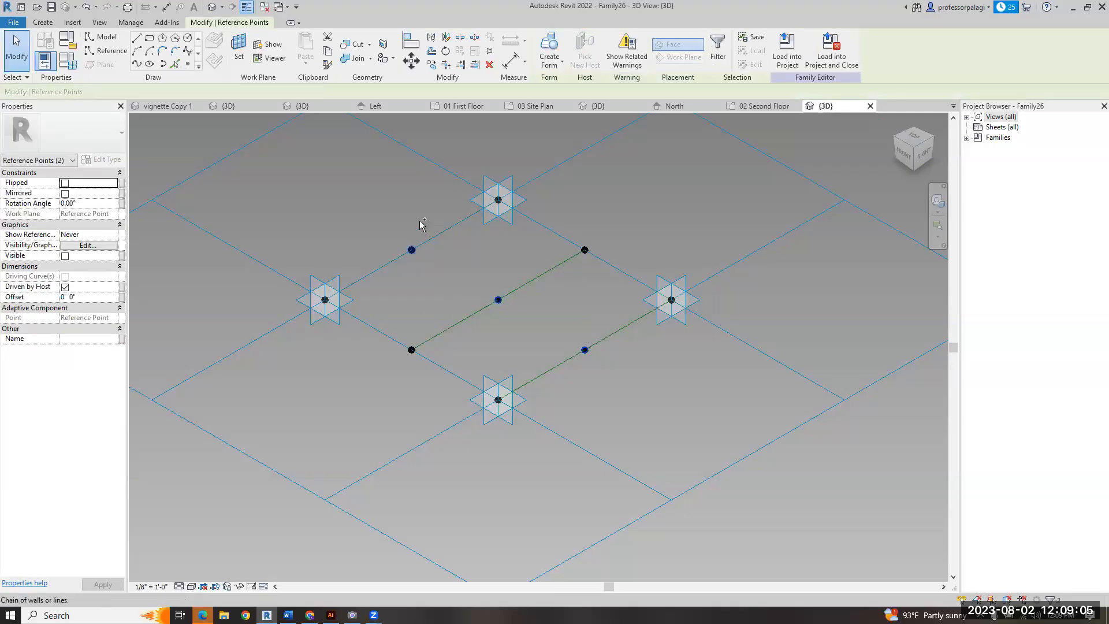
pyautogui.click(87, 296)
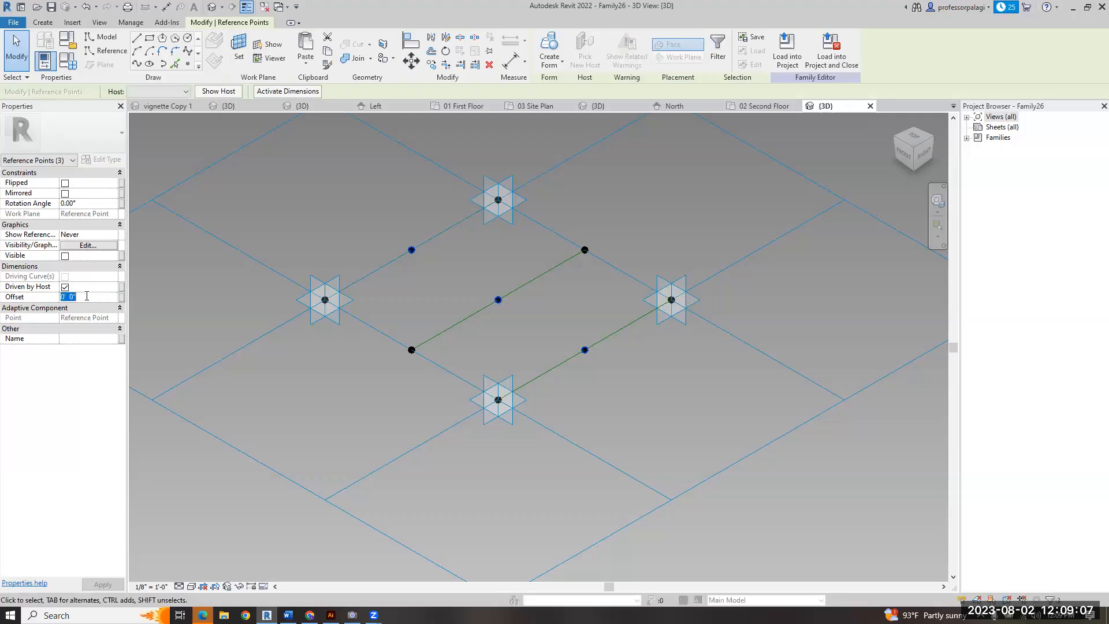
pyautogui.press('Return')
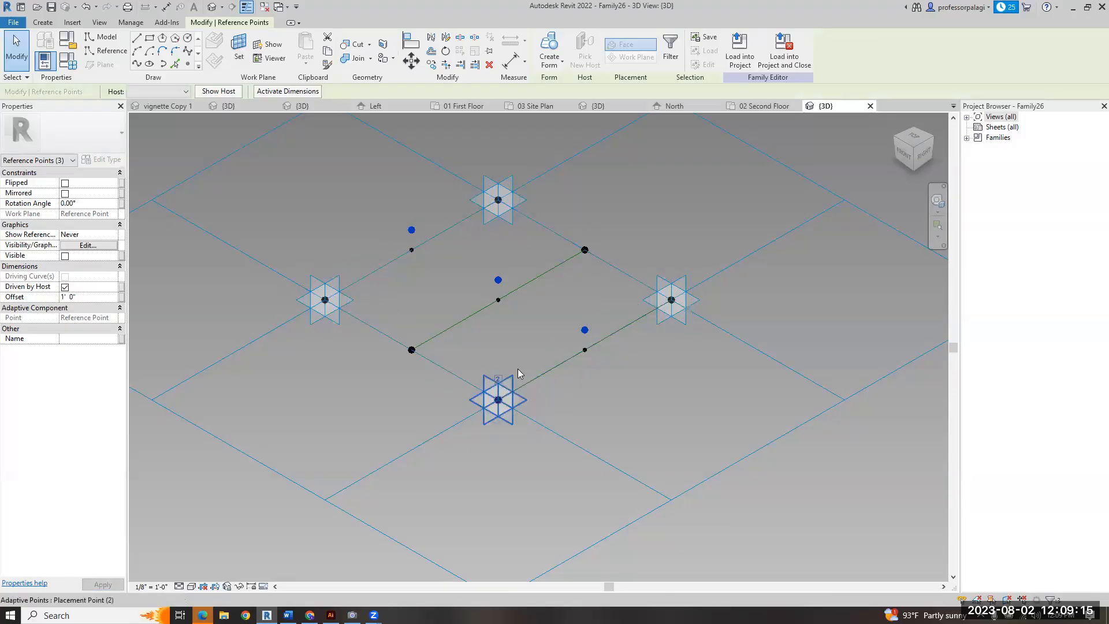
pyautogui.press('Escape')
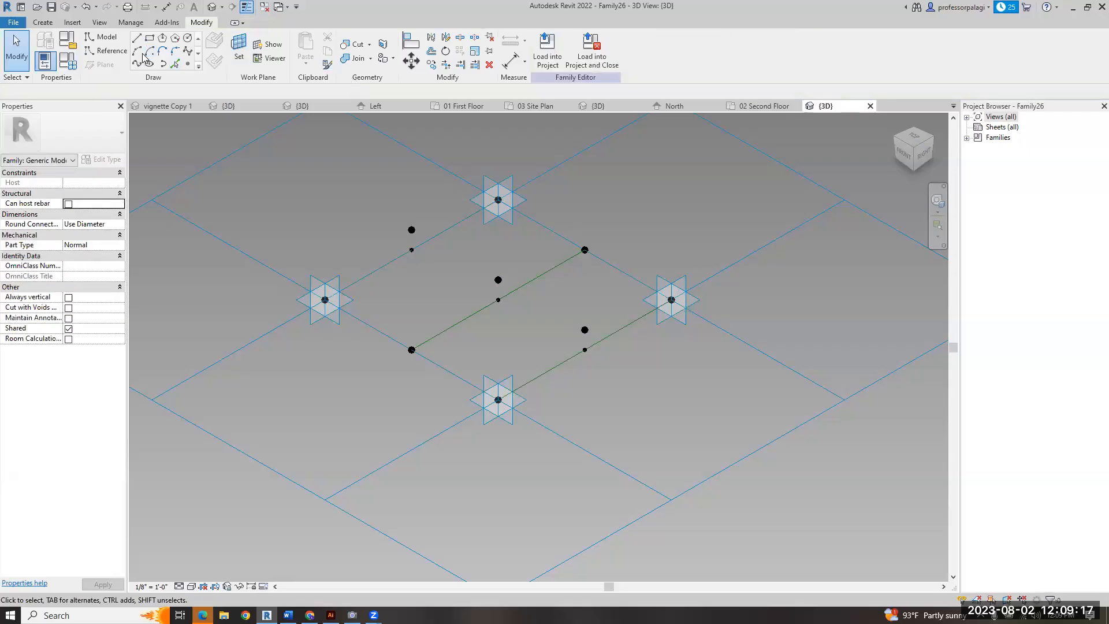
# - Draw a spline reference line over the front parallel edge, through its end points and raised midpoint
pyautogui.click(107, 51)
pyautogui.click(137, 64)
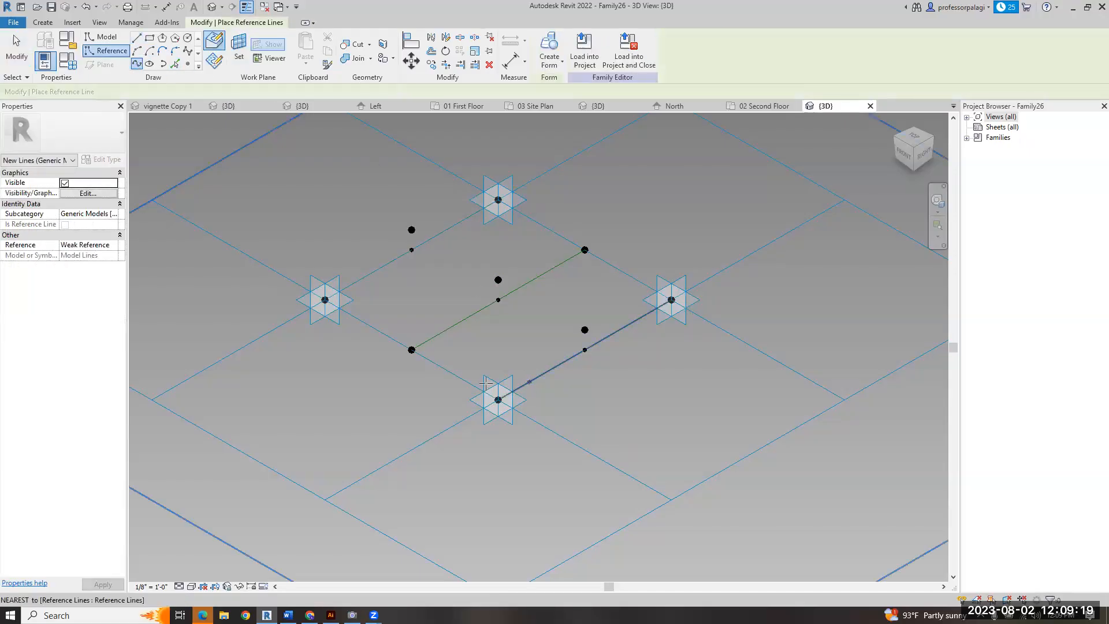
pyautogui.click(584, 329)
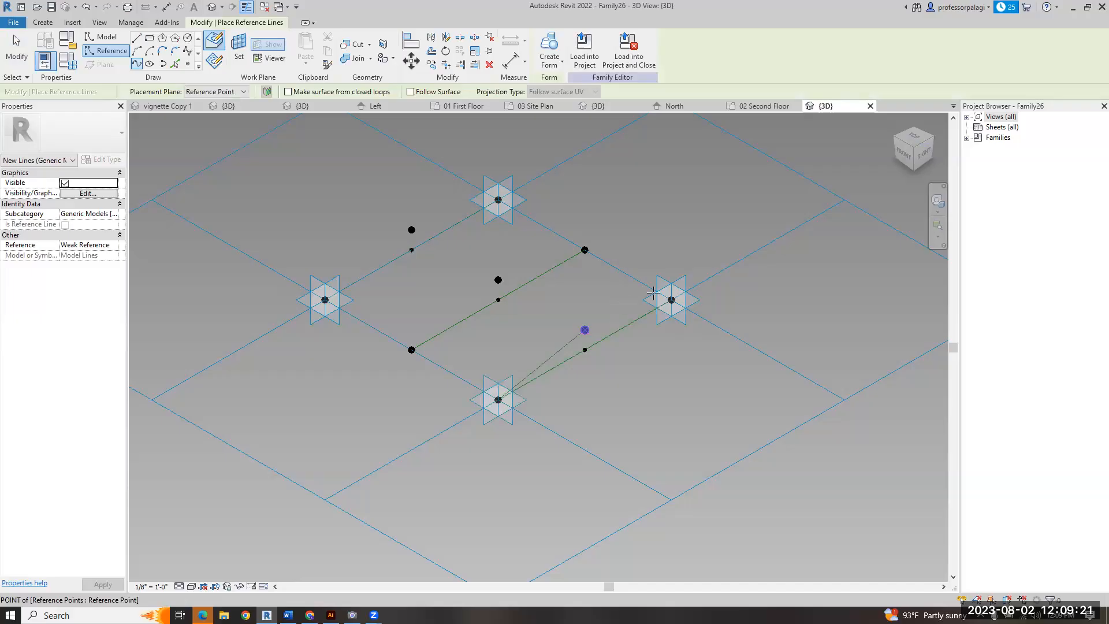
pyautogui.click(671, 300)
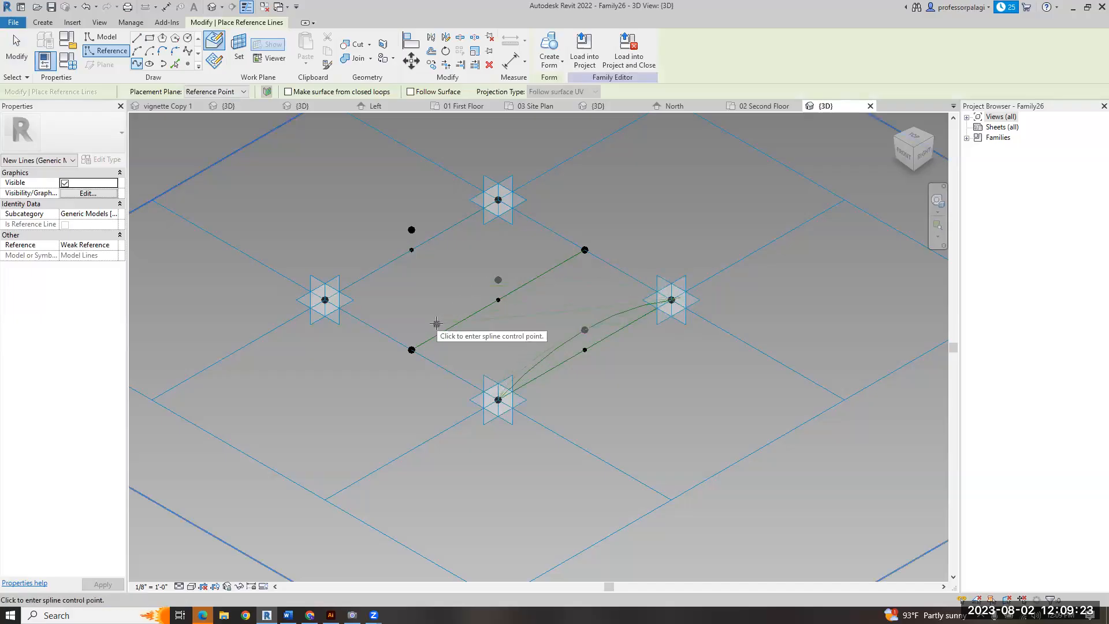
pyautogui.press('Escape')
# - Draw a spline reference line over the centre line, through its end points and raised midpoint
pyautogui.click(411, 349)
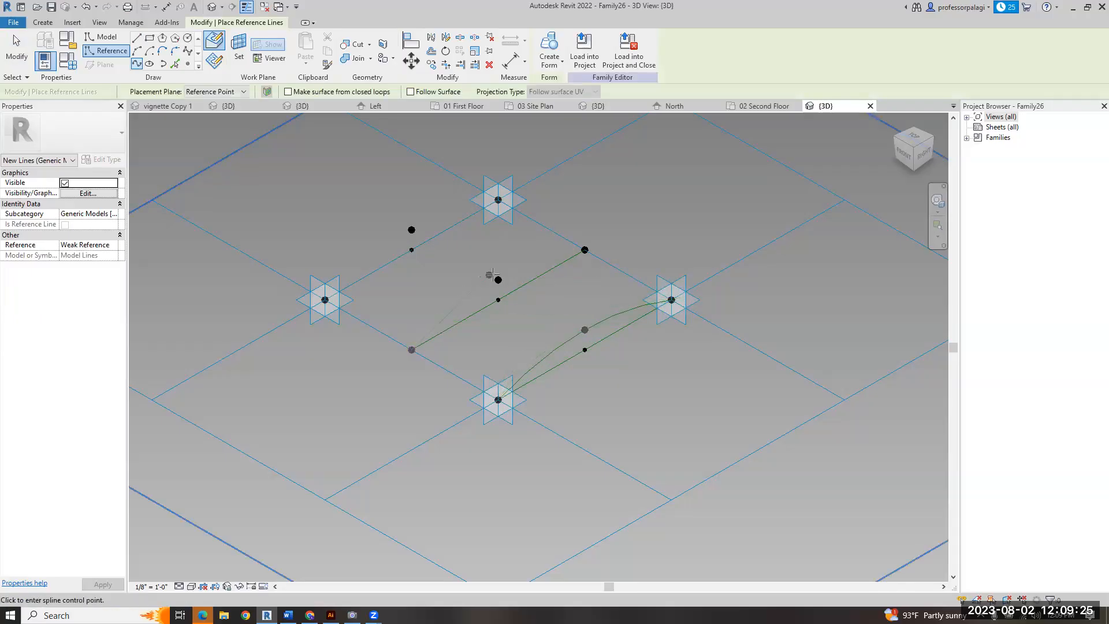
pyautogui.click(585, 249)
pyautogui.press('Escape')
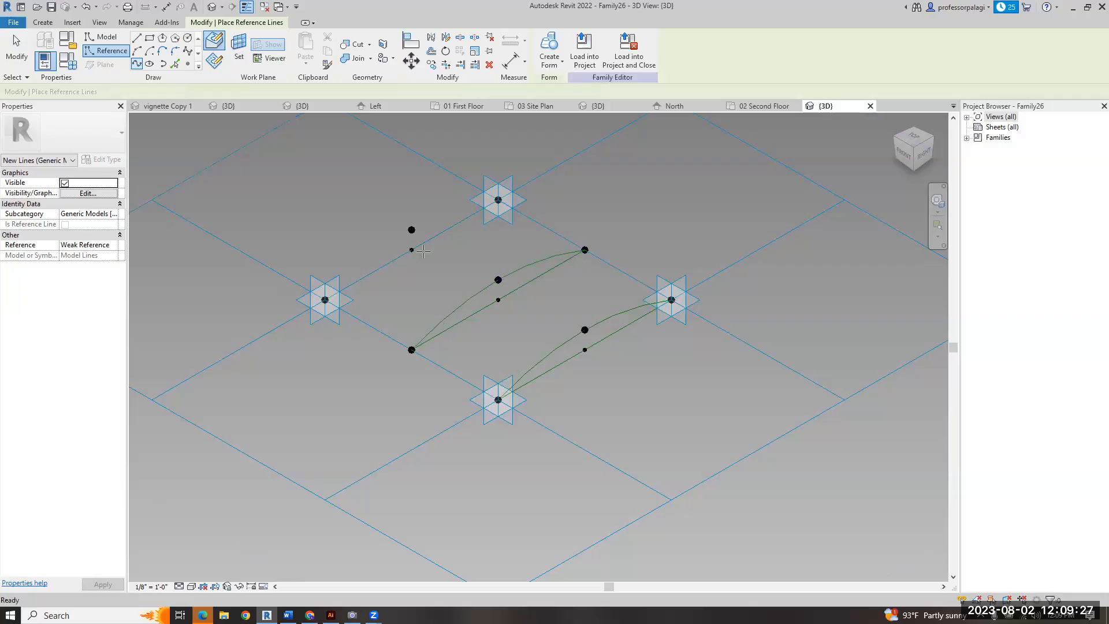
# - Draw a spline reference line over the rear parallel edge, through its end points and raised midpoint
pyautogui.click(411, 249)
pyautogui.click(411, 230)
pyautogui.click(498, 199)
pyautogui.press('Escape')
pyautogui.press('Escape')
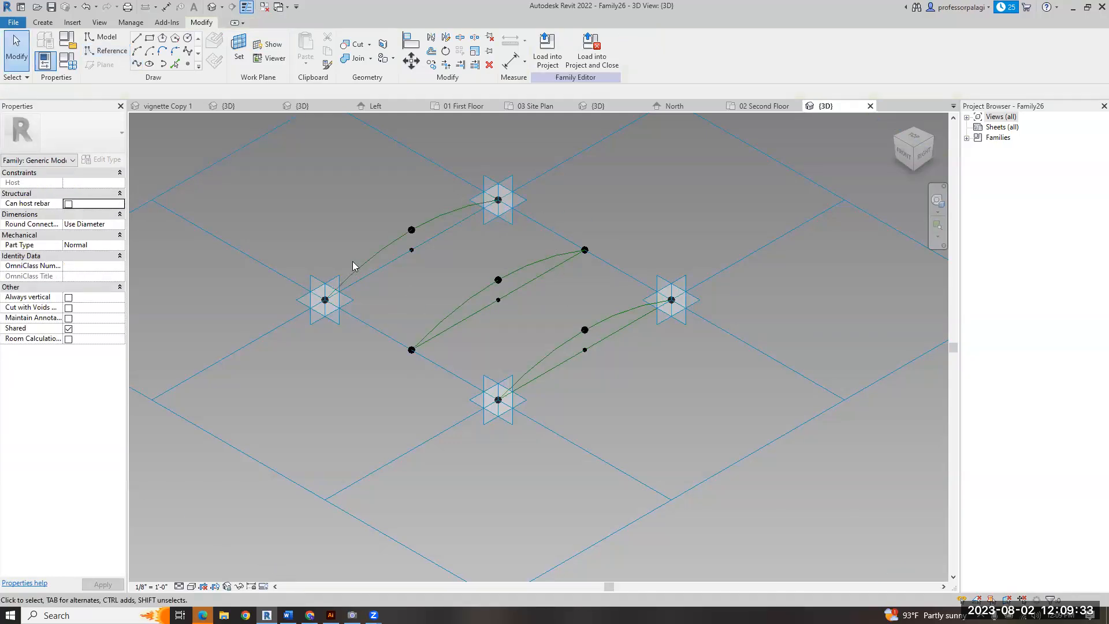
# - Set the work plane to the rear arc's raised midpoint and draw a circle of about 3" radius there
pyautogui.scroll(3, 353, 261)
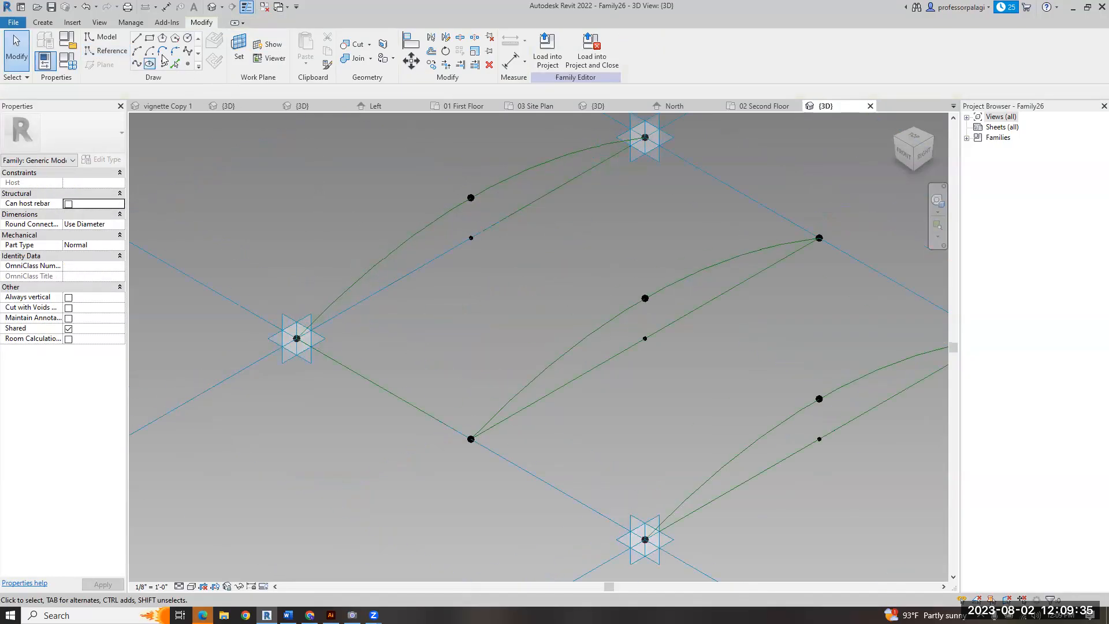
pyautogui.click(186, 39)
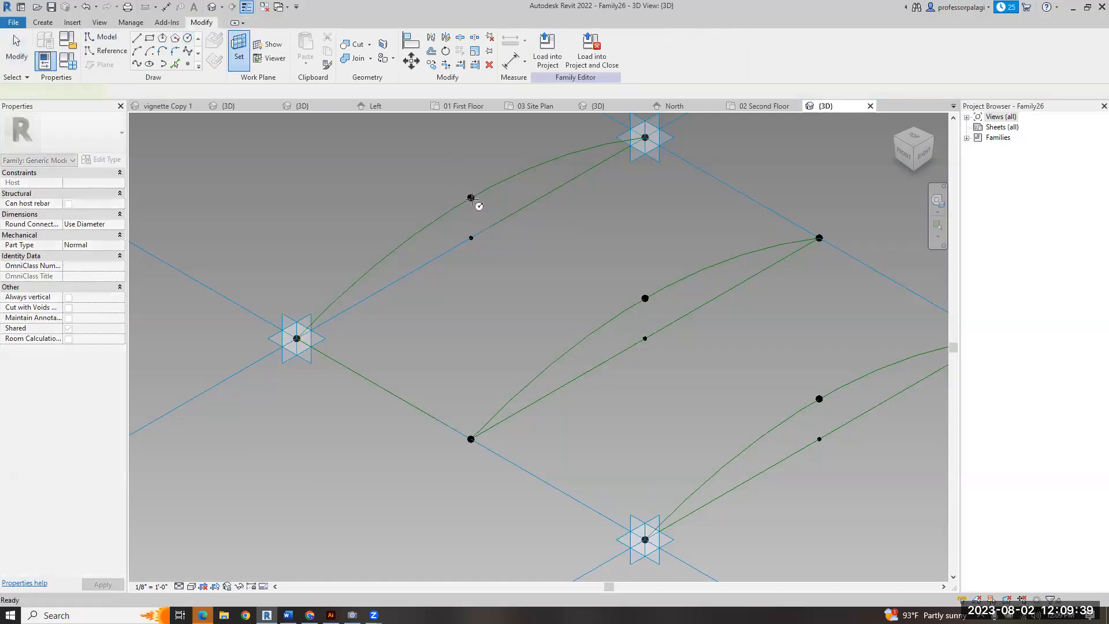
pyautogui.click(471, 197)
pyautogui.click(485, 209)
pyautogui.scroll(-3, 468, 239)
# - Set the work plane to the centre arc's raised midpoint and draw a circle of about 3" radius there
pyautogui.scroll(4, 589, 279)
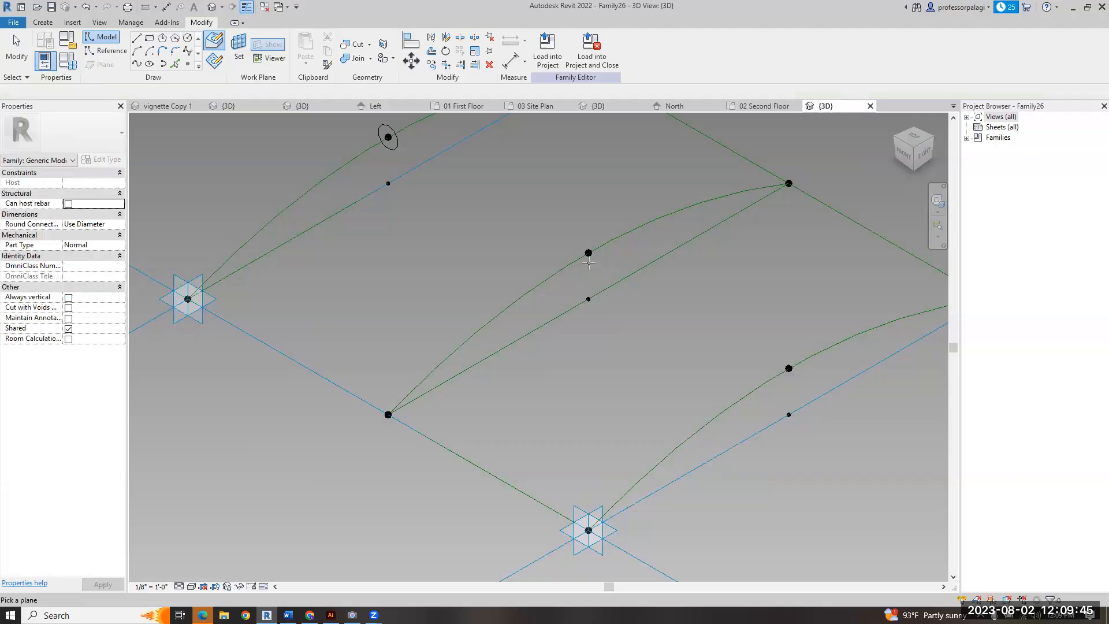
pyautogui.click(595, 257)
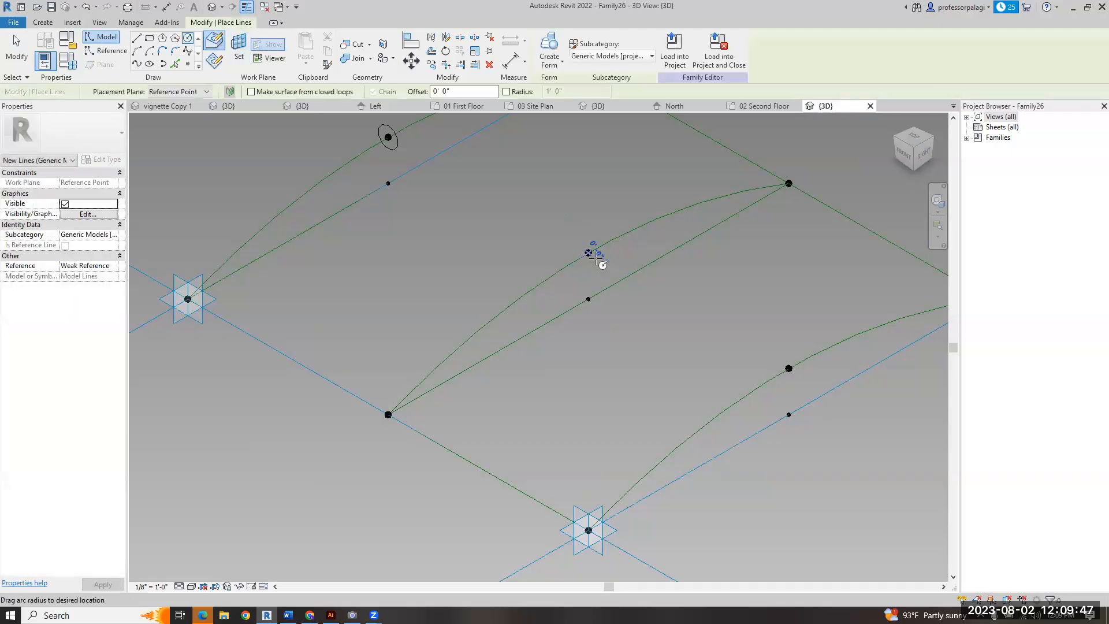
pyautogui.click(589, 253)
pyautogui.click(611, 273)
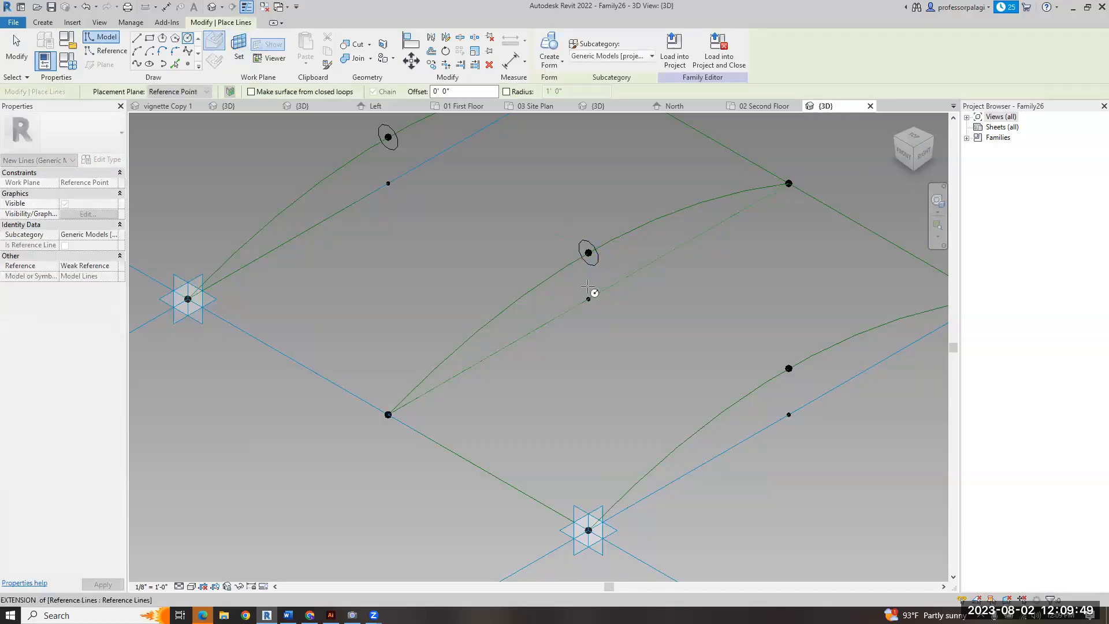
pyautogui.press('Escape')
pyautogui.press('Escape')
# - Convert the rear and centre profile circles from model lines into reference lines
pyautogui.click(401, 153)
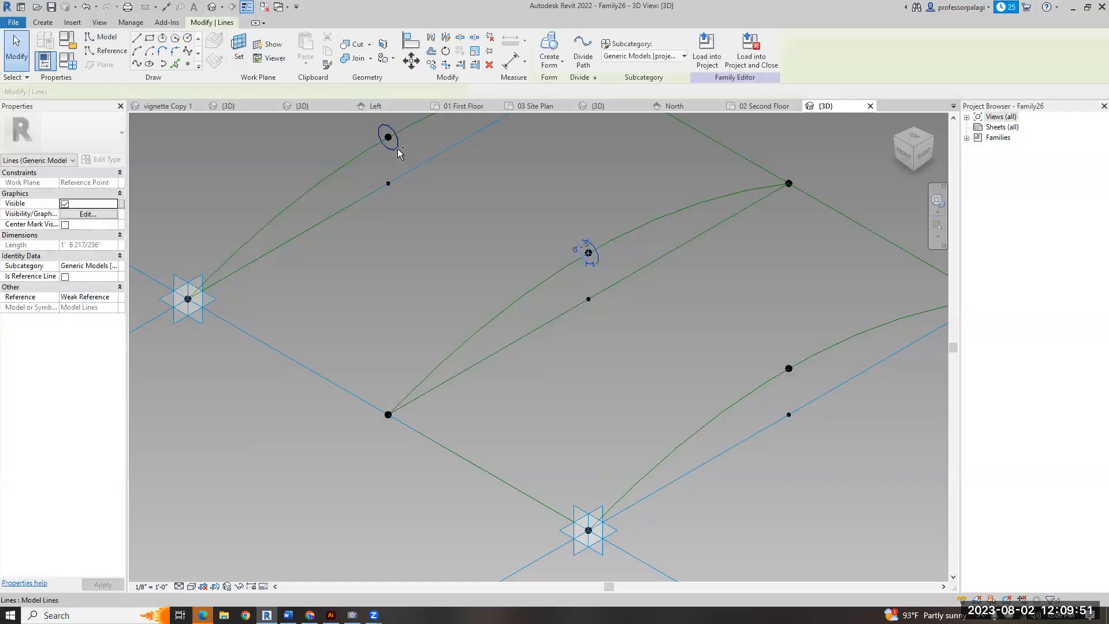
pyautogui.click(64, 276)
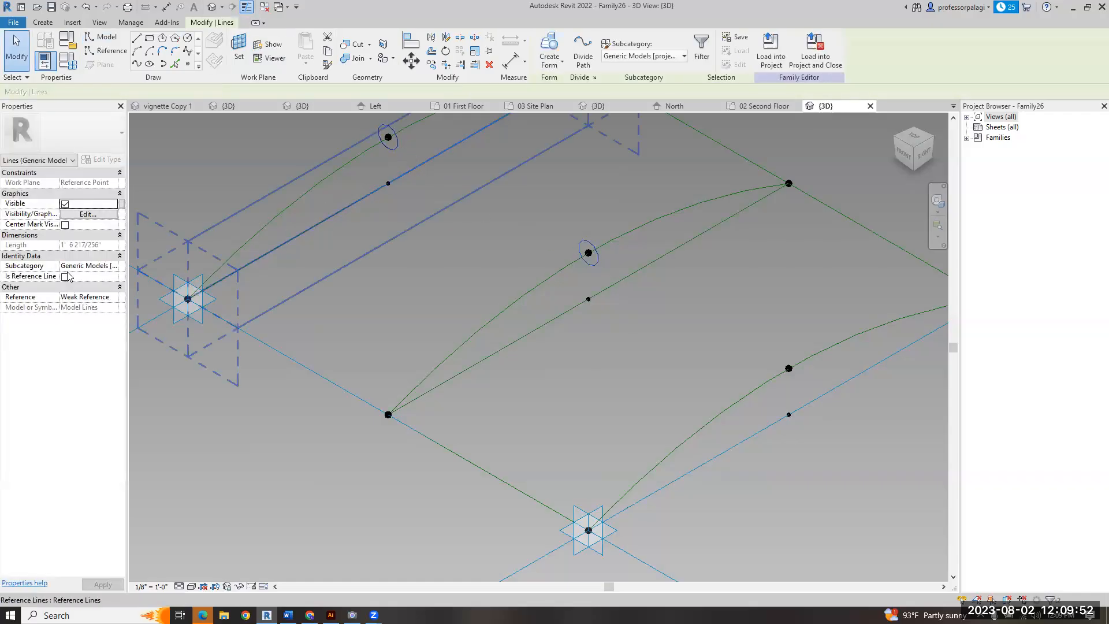
pyautogui.click(451, 282)
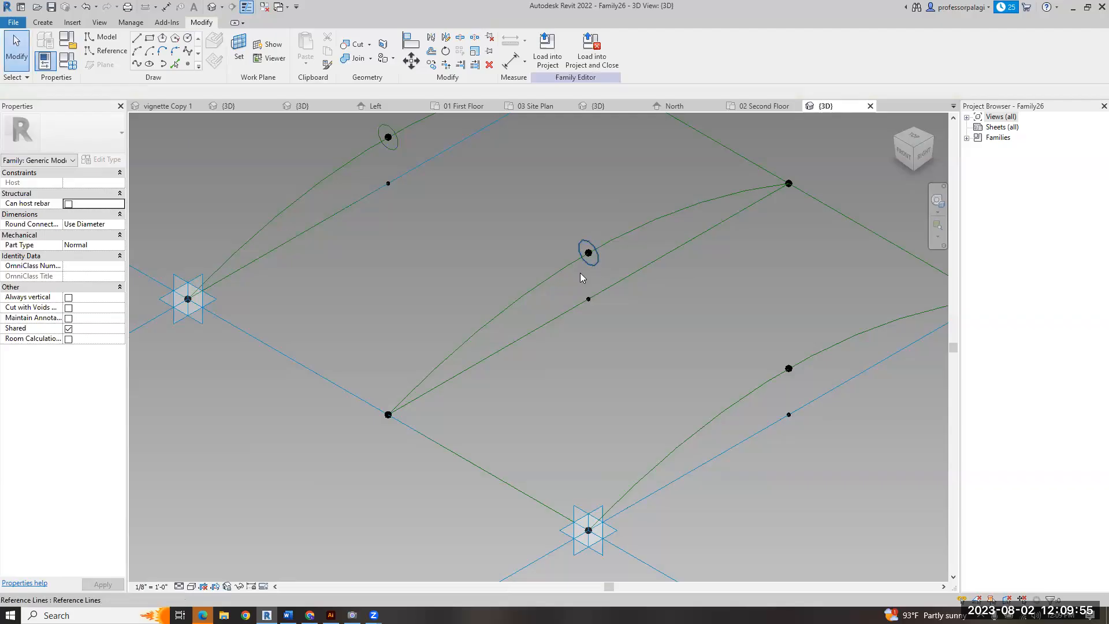
# - Create a solid tube form from the centre profile circle and its arched spline path
pyautogui.click(565, 270)
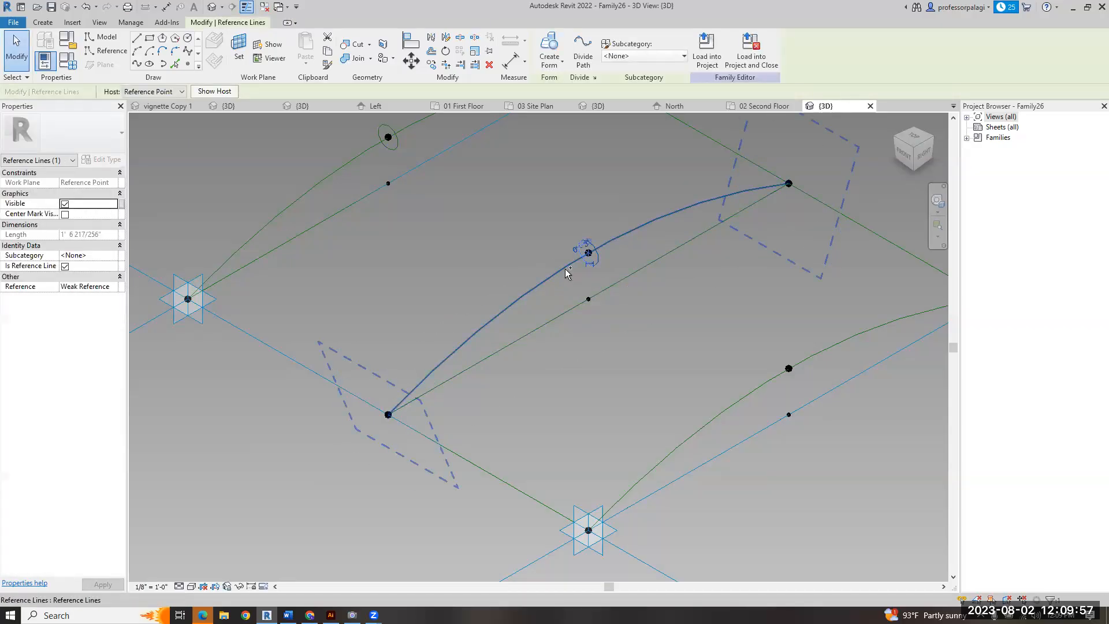
pyautogui.keyDown('ctrl'); pyautogui.click(566, 269); pyautogui.keyUp('ctrl')
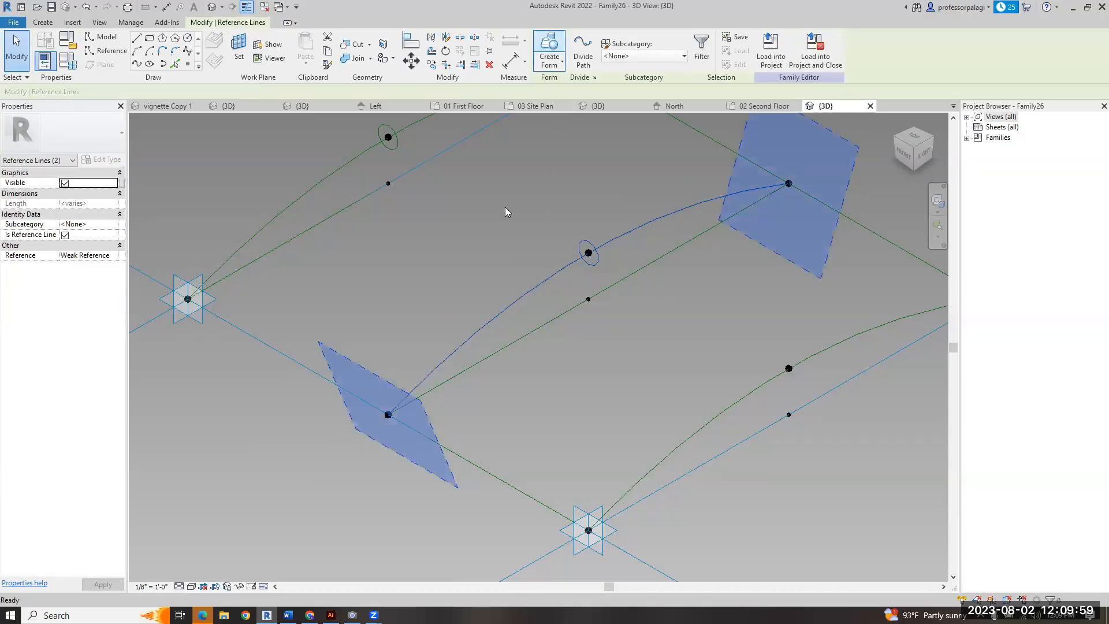
pyautogui.scroll(-2, 586, 363)
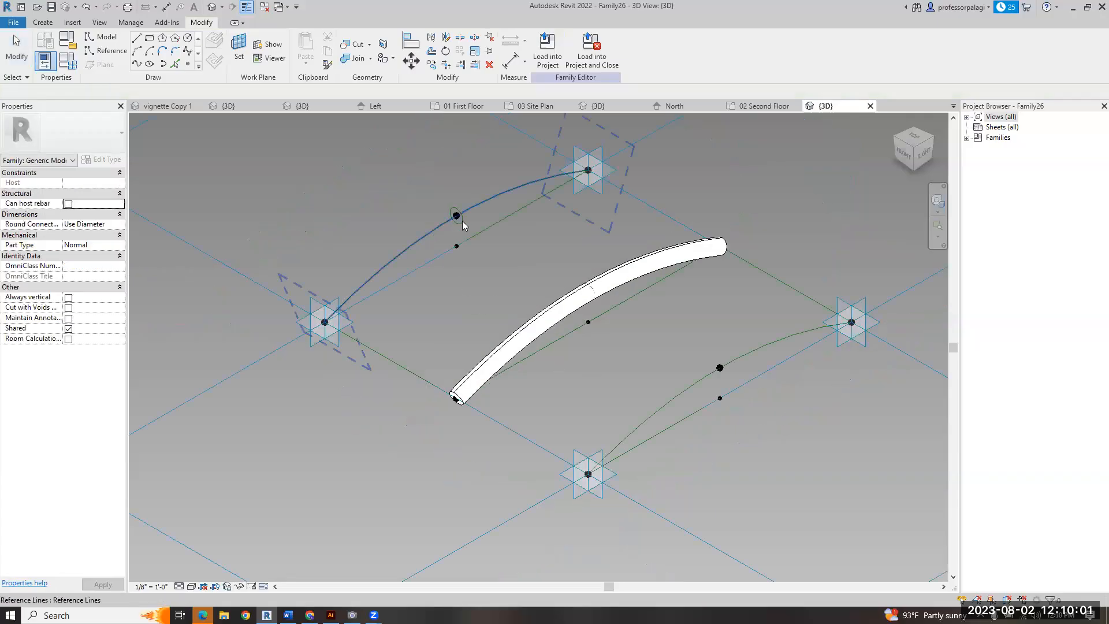
# - Create a solid tube form from the rear profile circle and its arched spline path
pyautogui.click(445, 231)
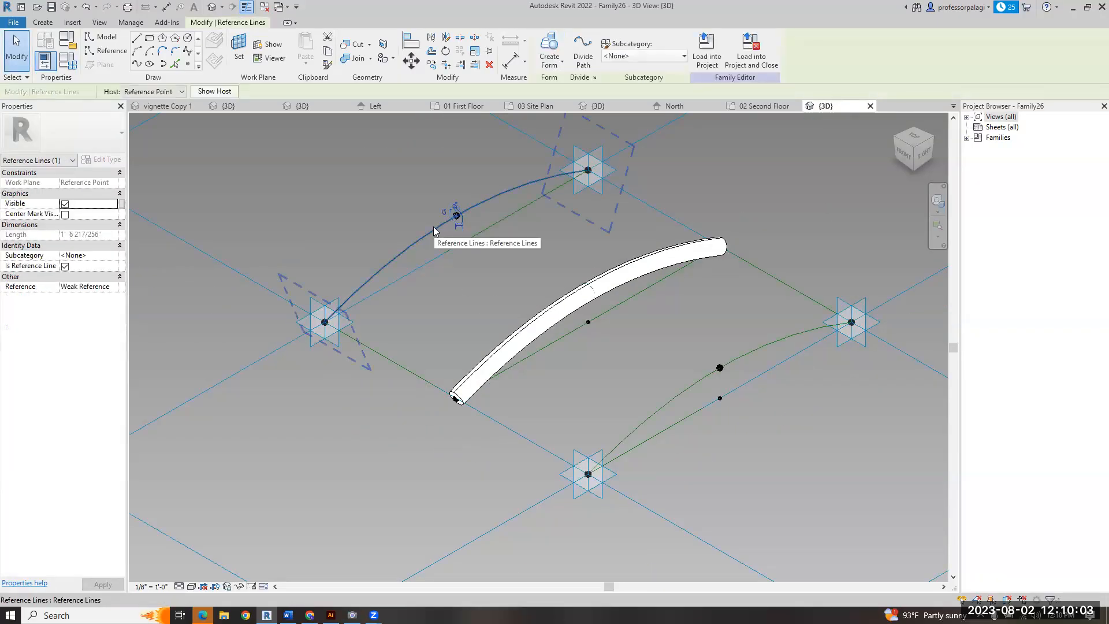
pyautogui.keyDown('ctrl'); pyautogui.click(532, 172); pyautogui.keyUp('ctrl')
pyautogui.click(550, 49)
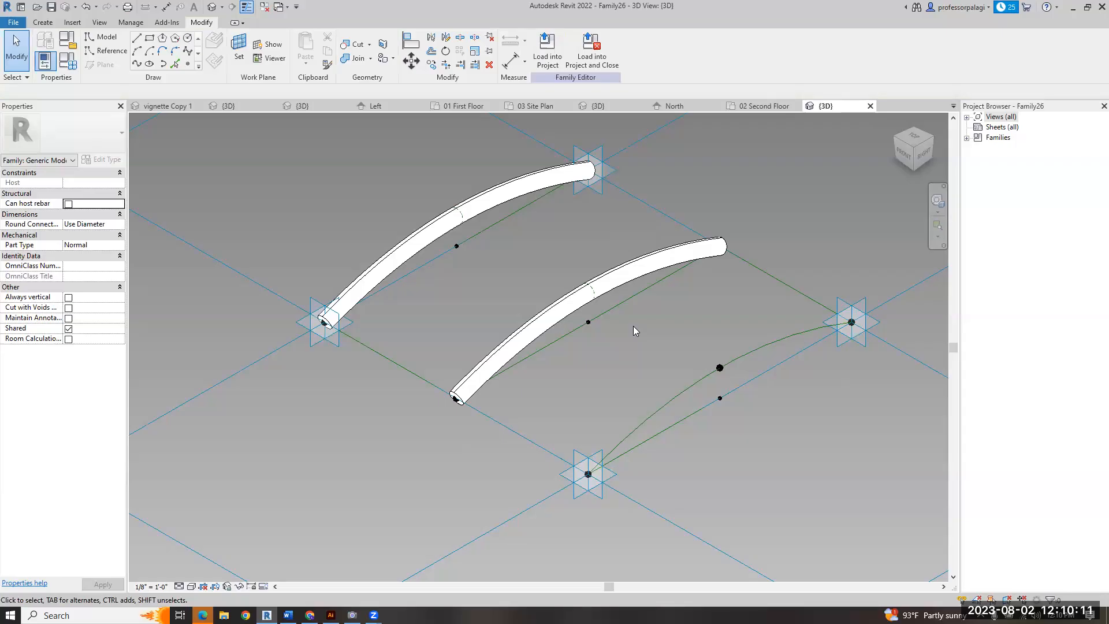
# - Temporarily hide the centre and rear tube forms in the 3D view
pyautogui.click(607, 291)
pyautogui.press('h')
pyautogui.press('h')
pyautogui.click(498, 213)
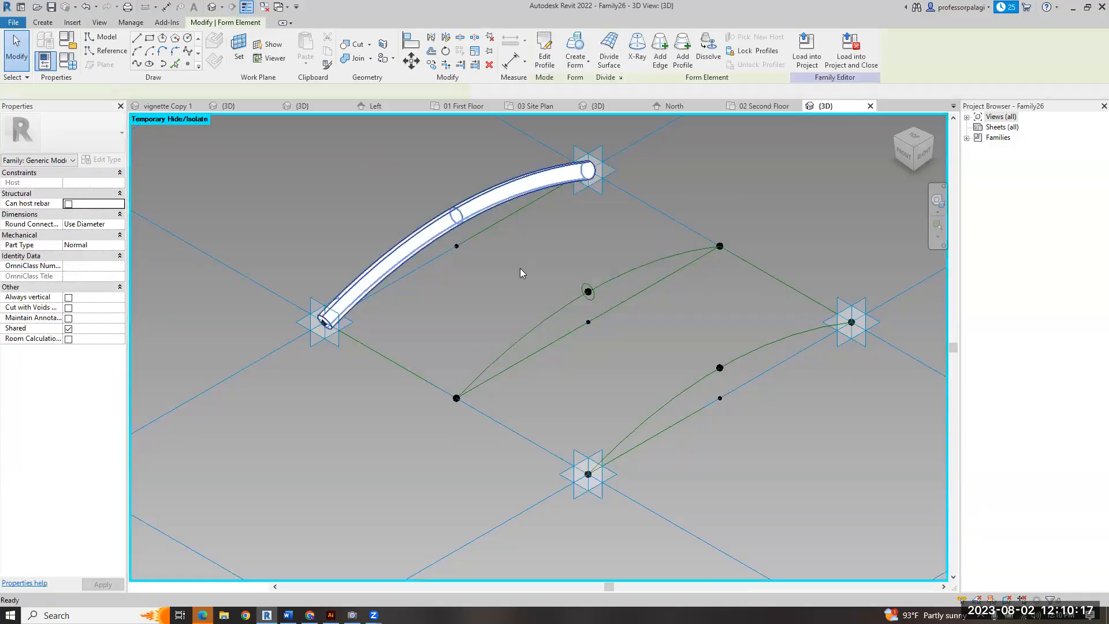
pyautogui.press('h')
pyautogui.press('h')
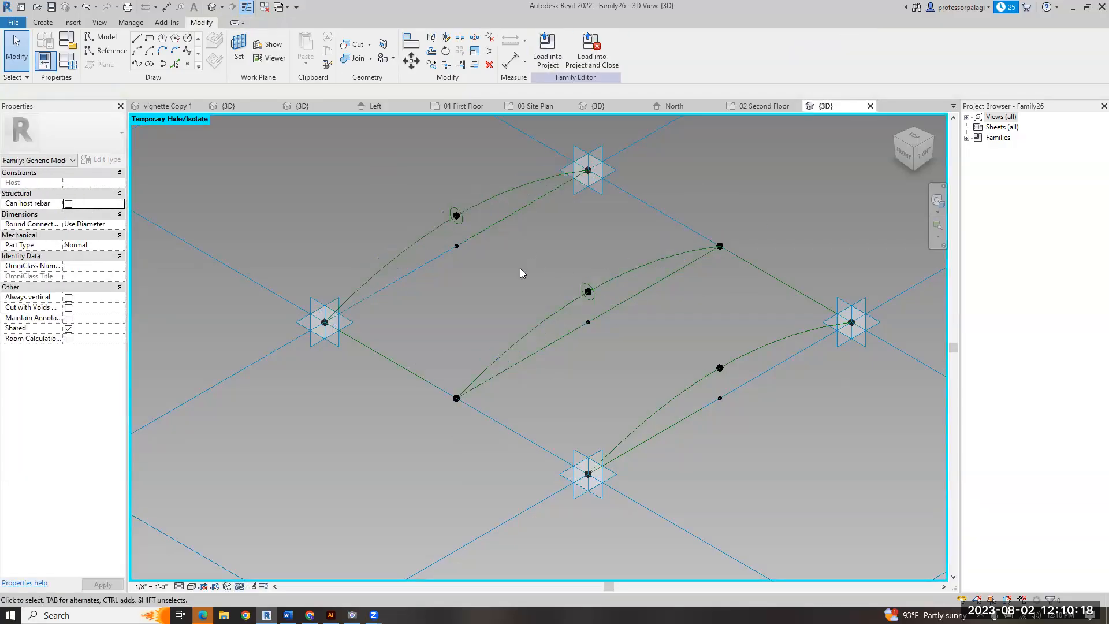
# - Create a lofted surface form through the rear, centre and front arched reference lines
pyautogui.click(434, 233)
pyautogui.keyDown('ctrl'); pyautogui.click(553, 311); pyautogui.keyUp('ctrl')
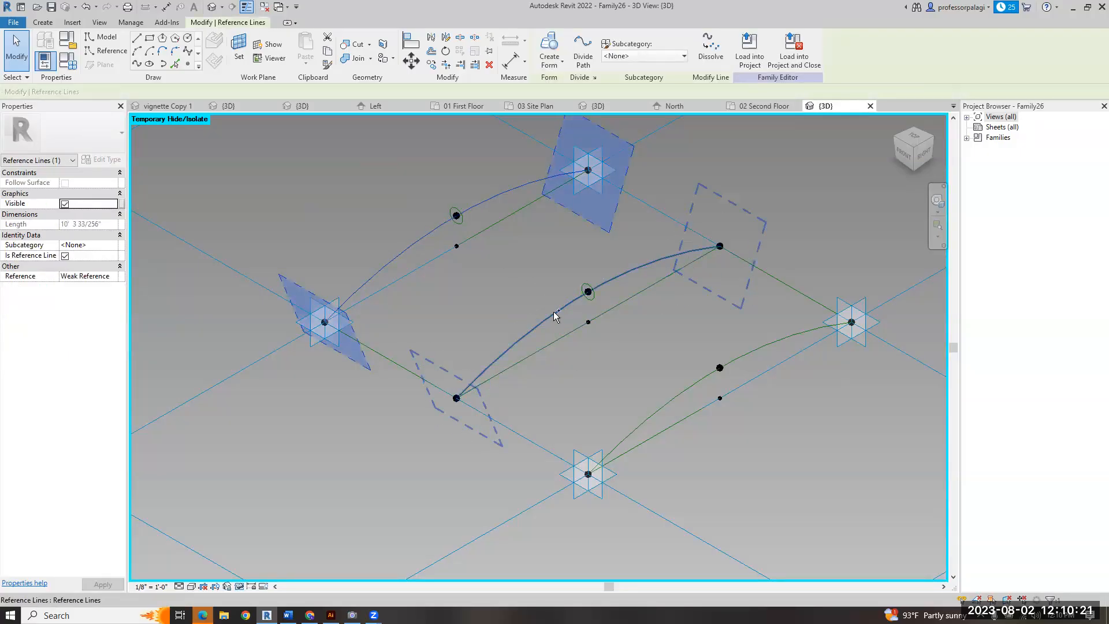
pyautogui.keyDown('ctrl'); pyautogui.click(666, 408); pyautogui.keyUp('ctrl')
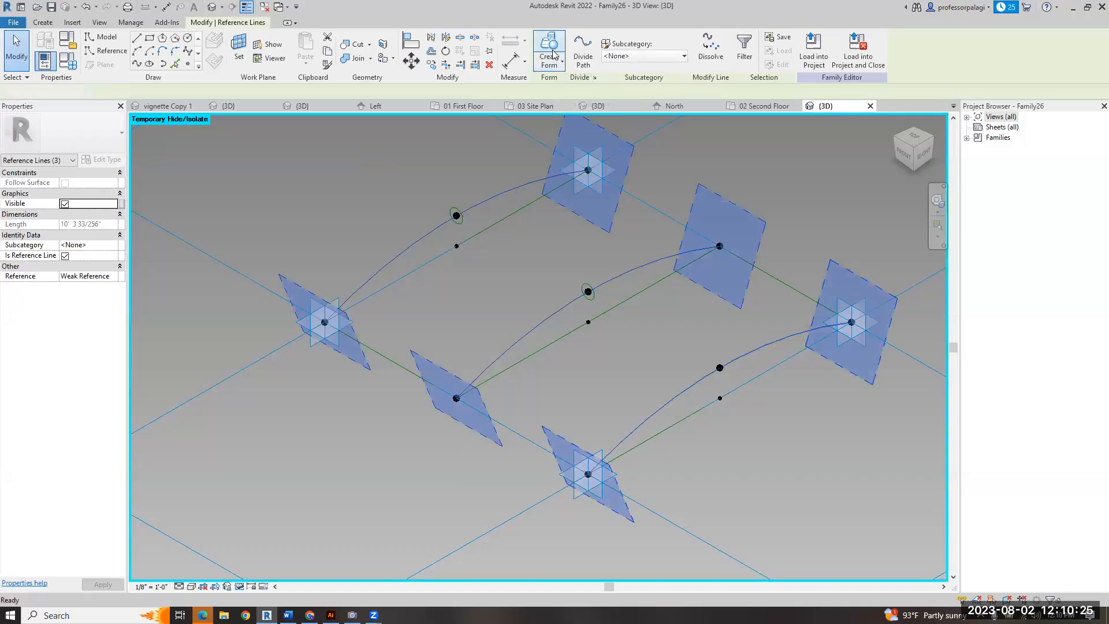
pyautogui.click(550, 52)
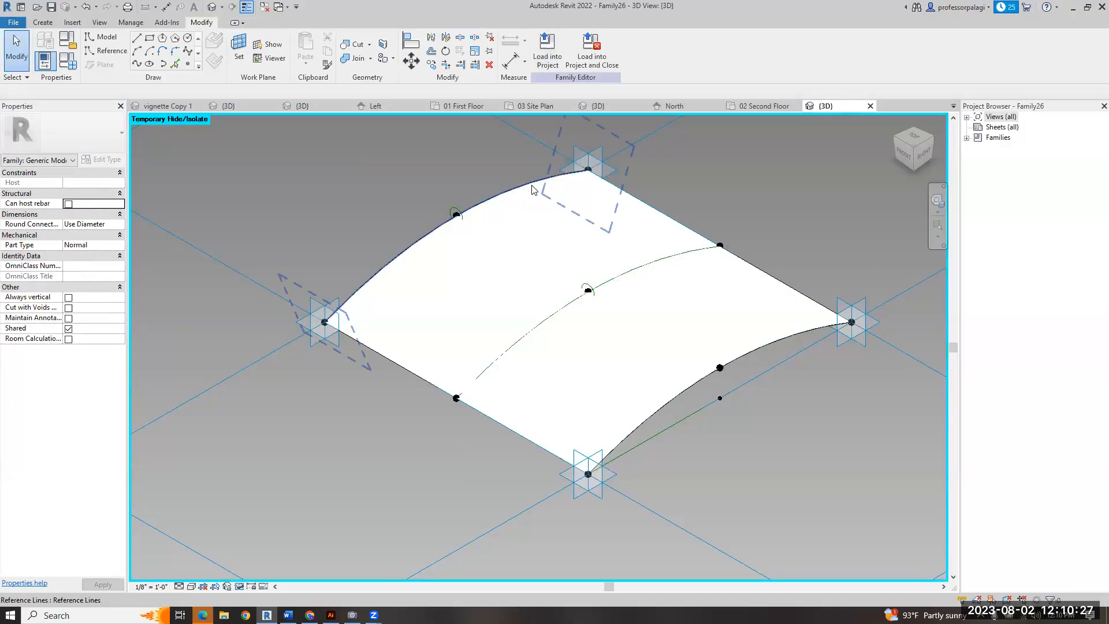
# - Assign the Glass material to the lofted surface and restore the temporarily hidden tube forms
pyautogui.click(655, 220)
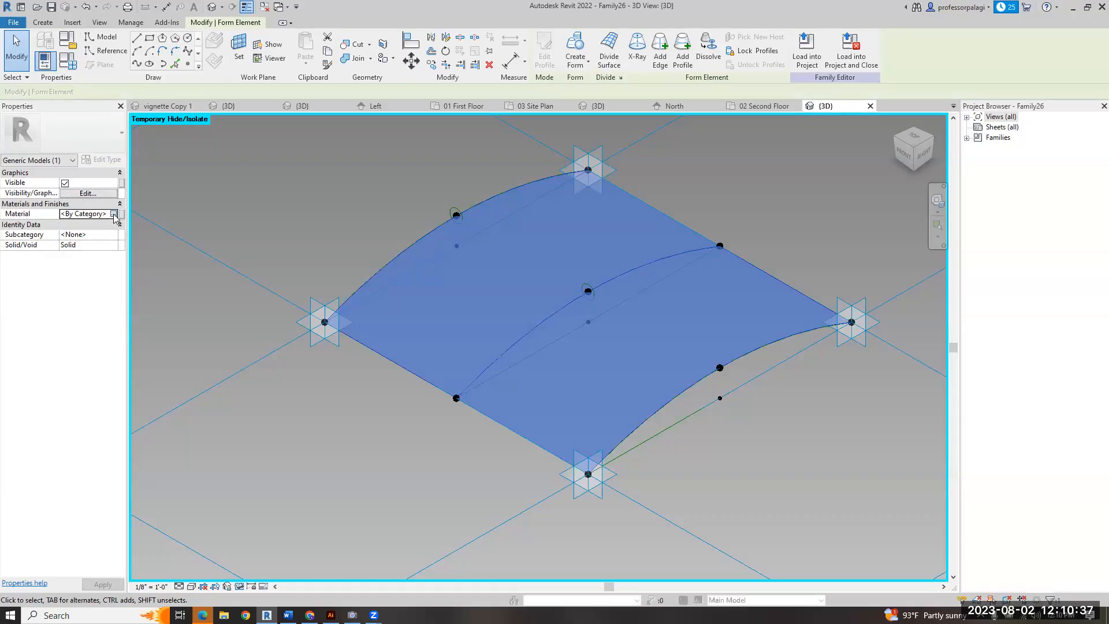
pyautogui.click(114, 214)
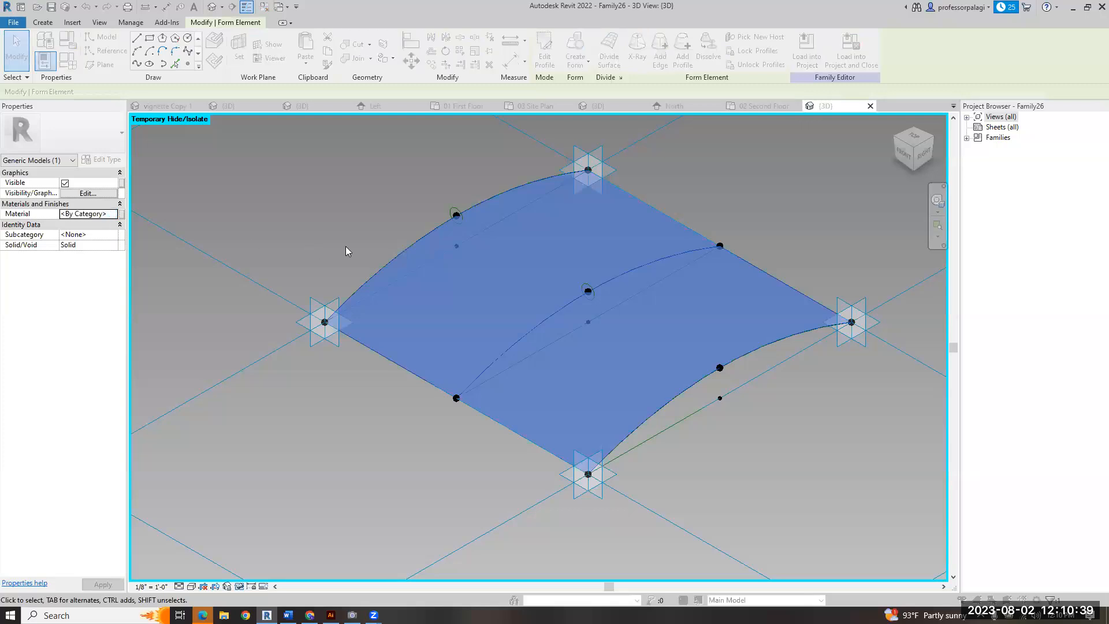
pyautogui.click(422, 322)
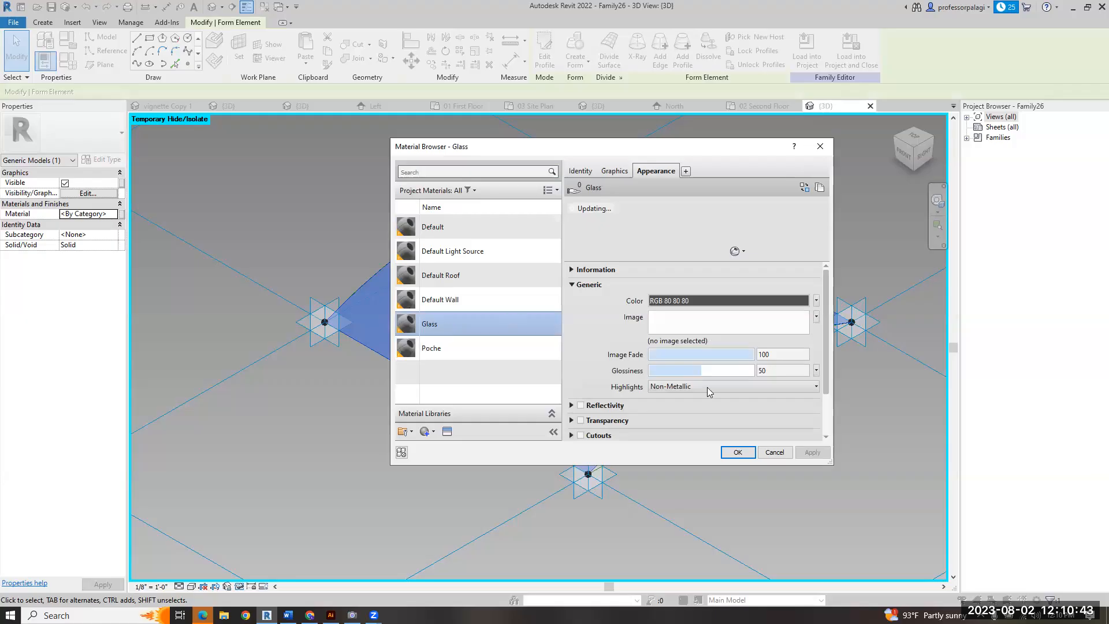
pyautogui.click(737, 452)
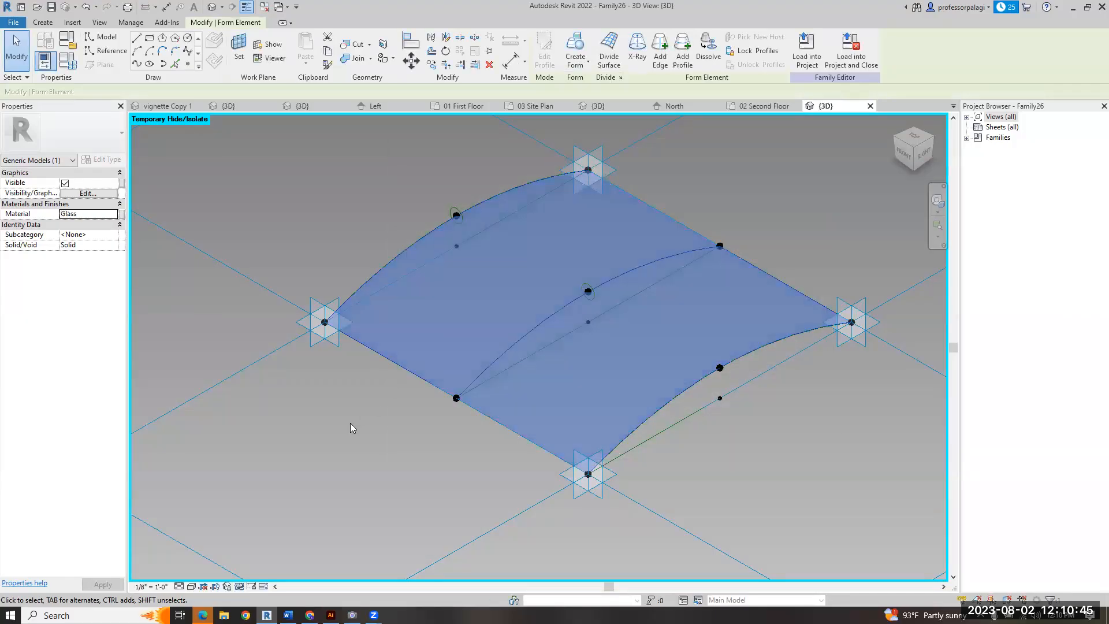
pyautogui.press('Escape')
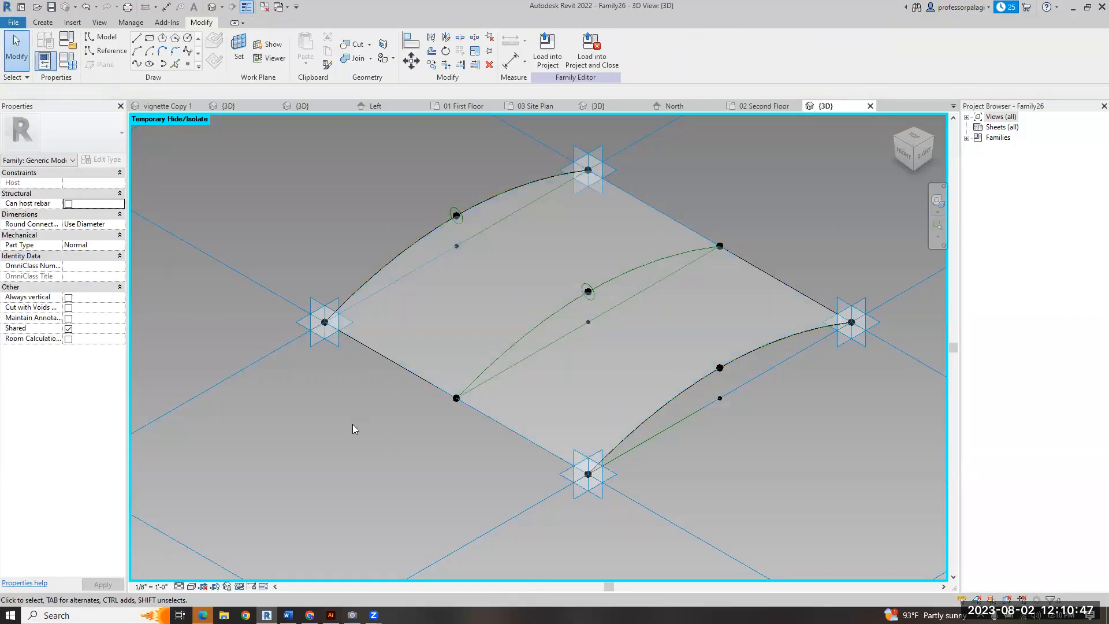
pyautogui.press('h')
pyautogui.press('r')
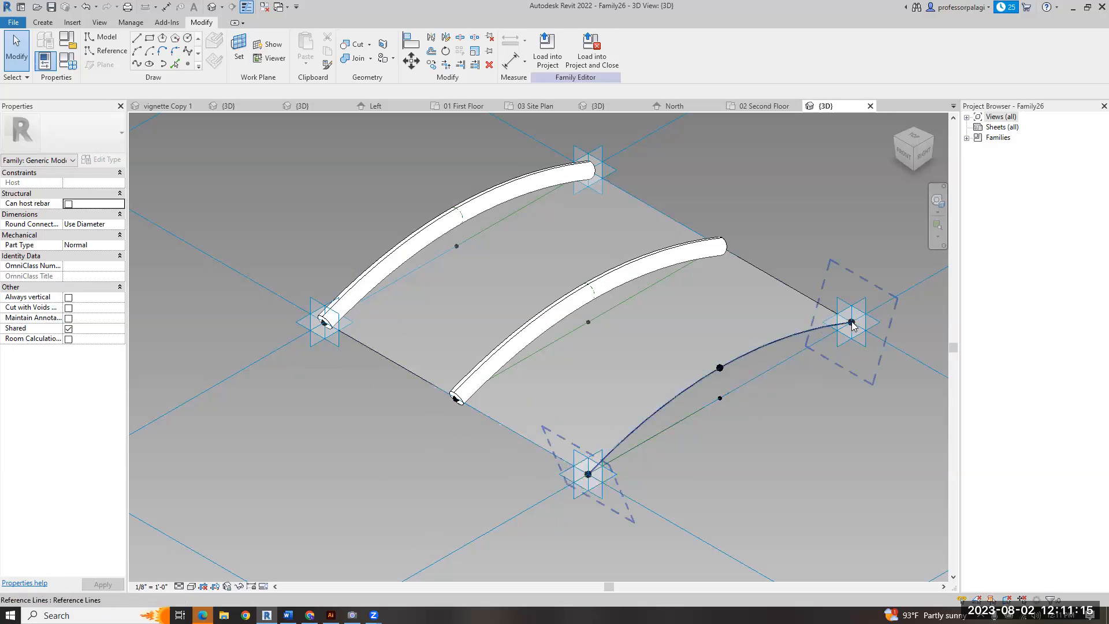
# - Review the 02 Second Floor plan and the hand sketch in the Camera app, and return to the family's 3D view
pyautogui.click(743, 109)
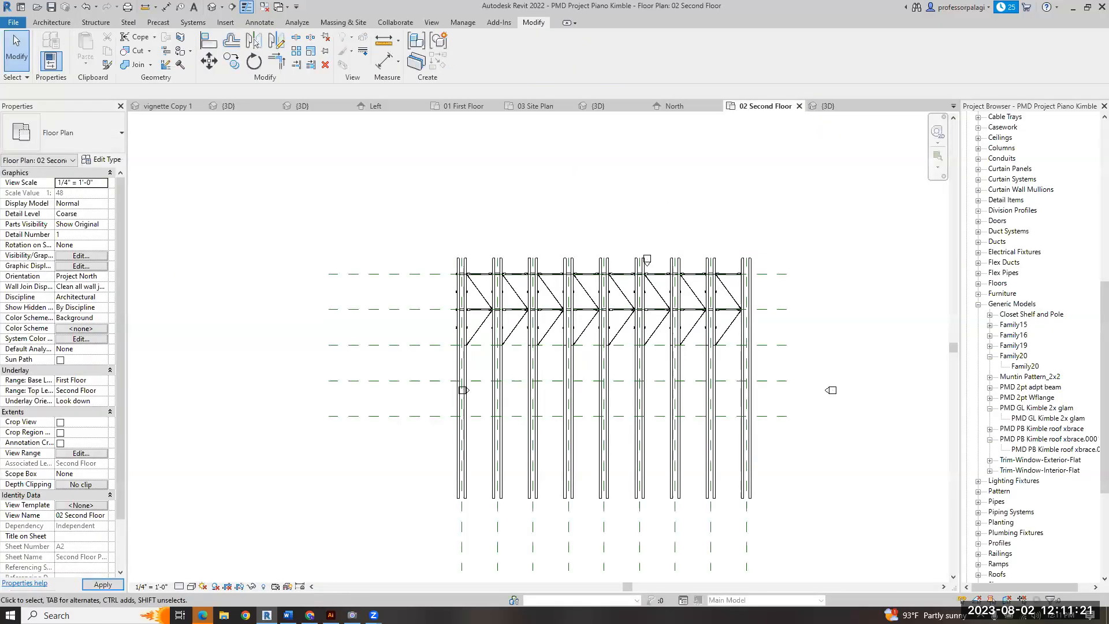
pyautogui.click(353, 615)
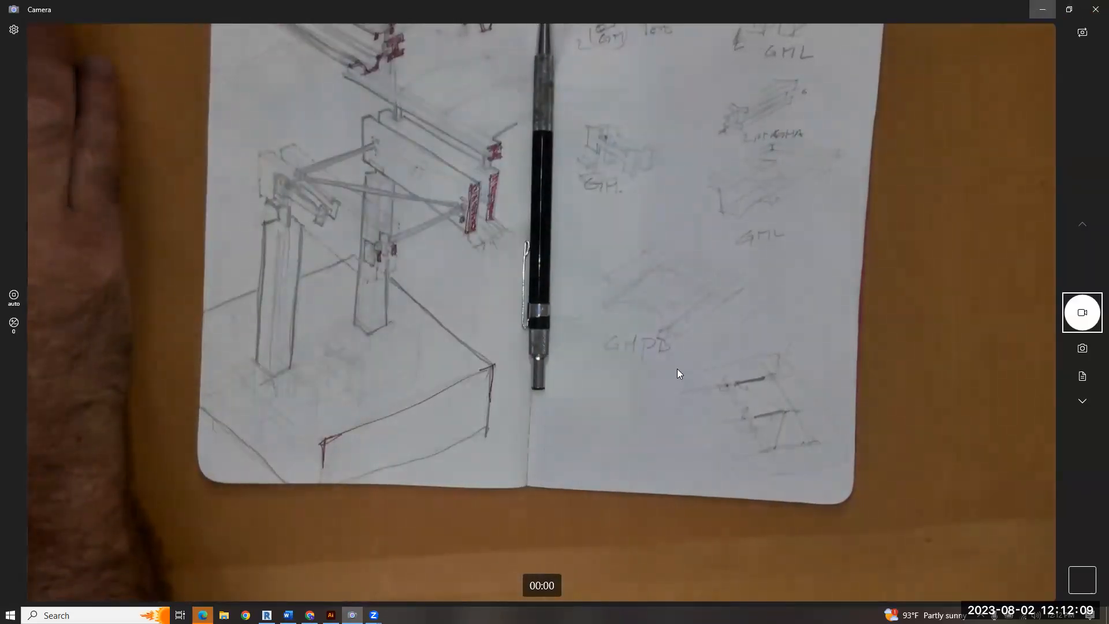
pyautogui.click(1042, 9)
pyautogui.click(830, 109)
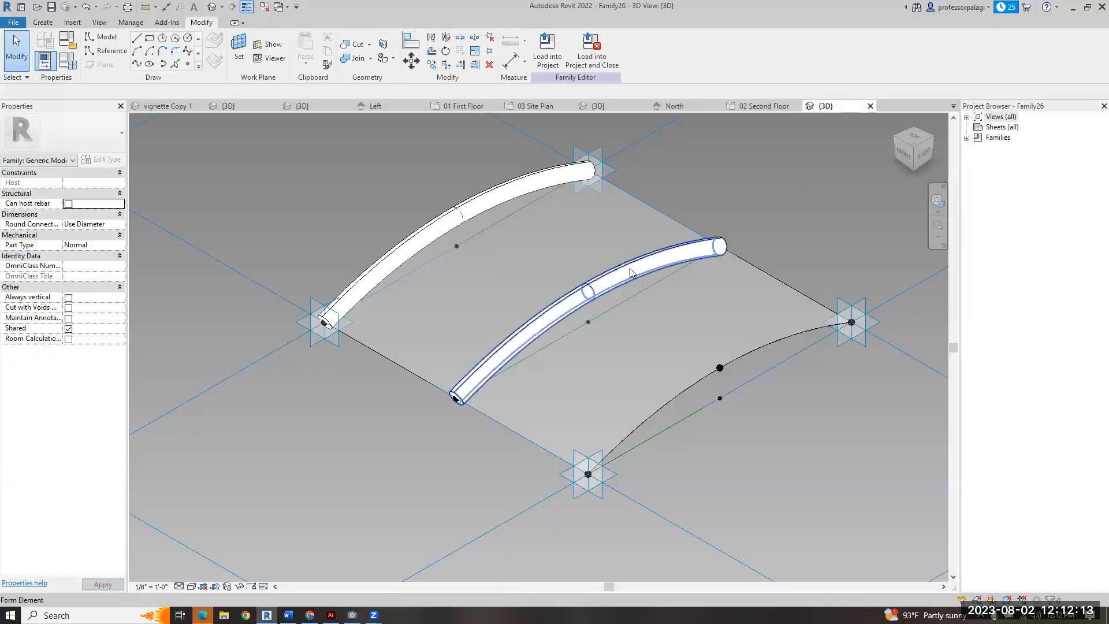
# - Delete the centre tube, its arched reference line and the rear tube, and try to delete the rear arched reference line
pyautogui.click(629, 271)
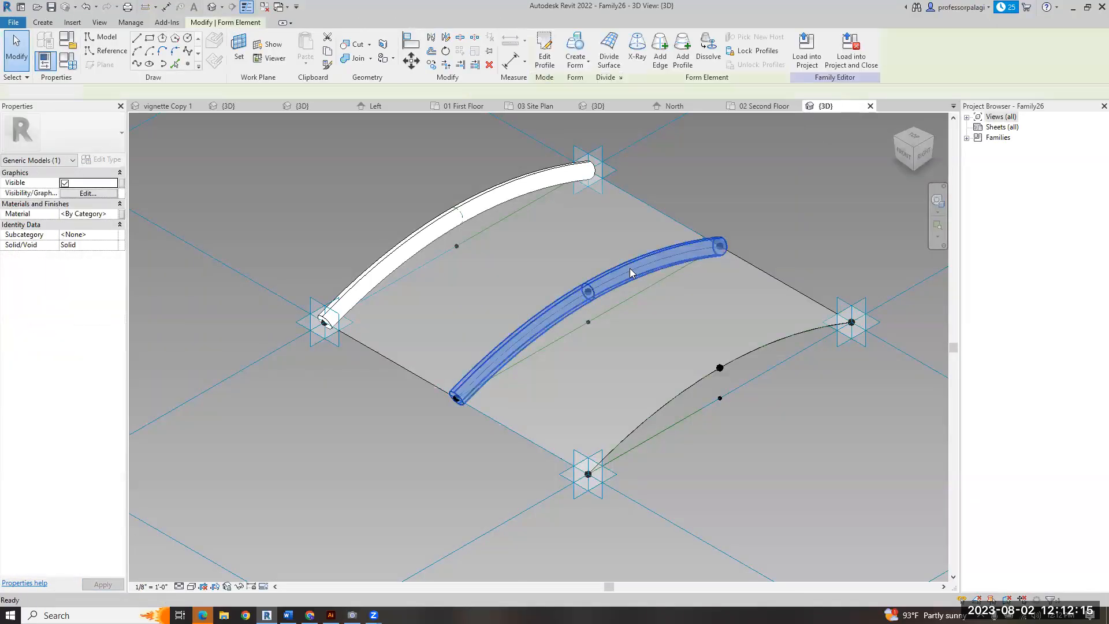
pyautogui.press('Delete')
pyautogui.click(629, 269)
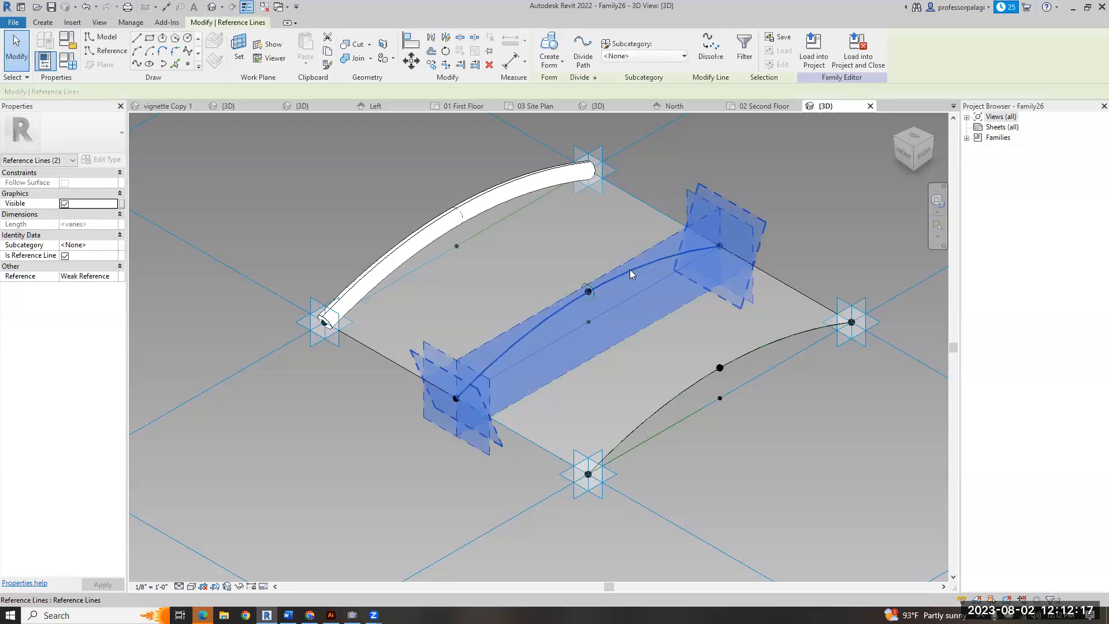
pyautogui.press('Delete')
pyautogui.click(489, 198)
pyautogui.press('Delete')
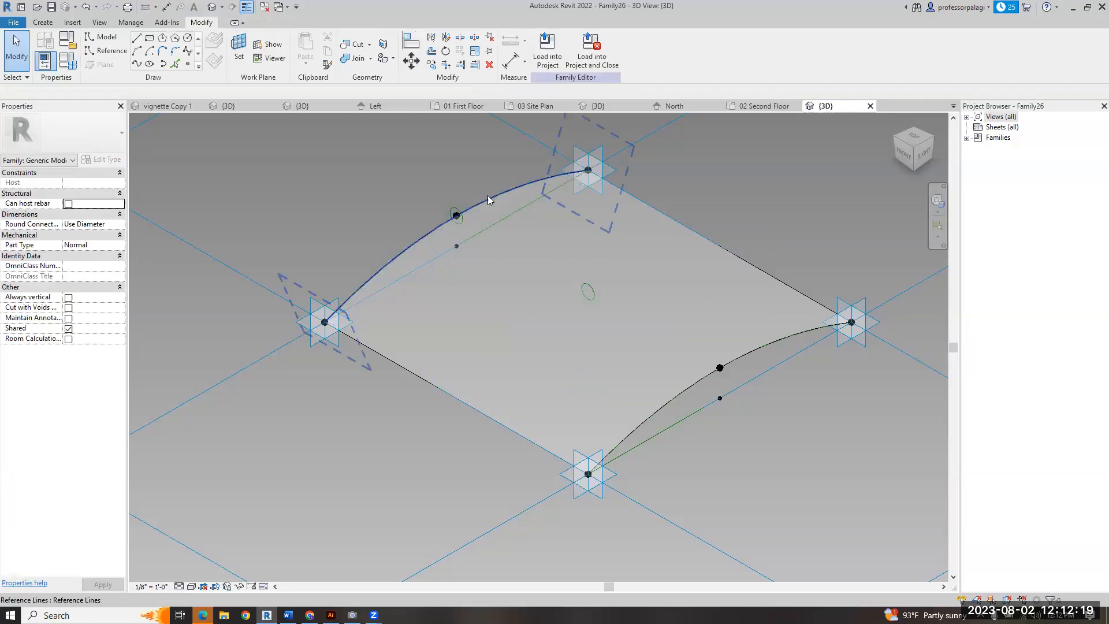
pyautogui.click(488, 198)
pyautogui.press('Delete')
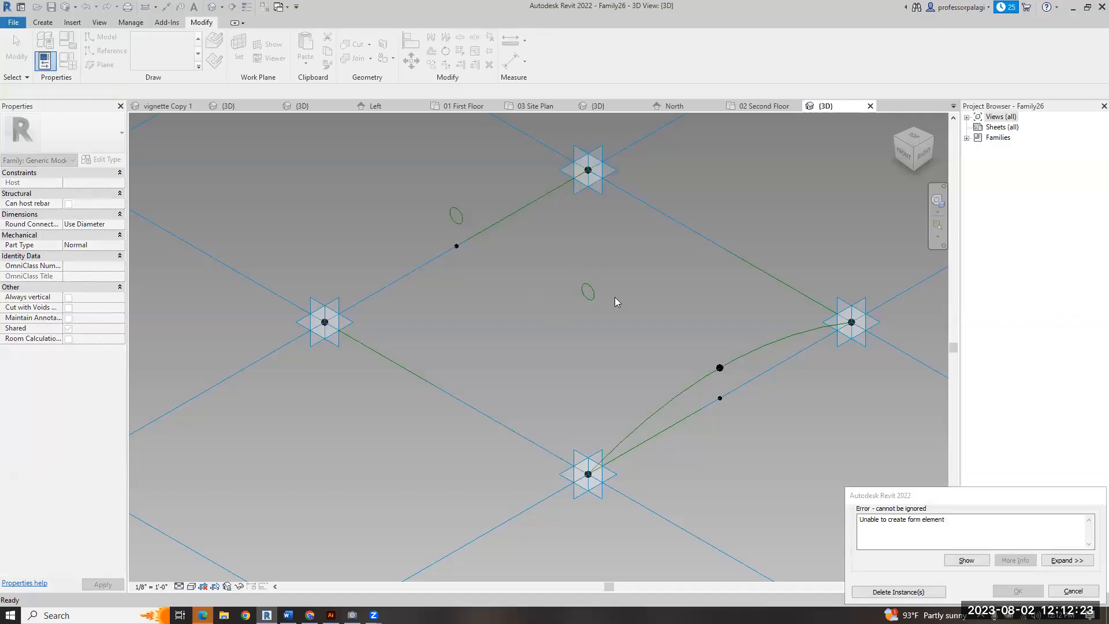
pyautogui.click(1072, 591)
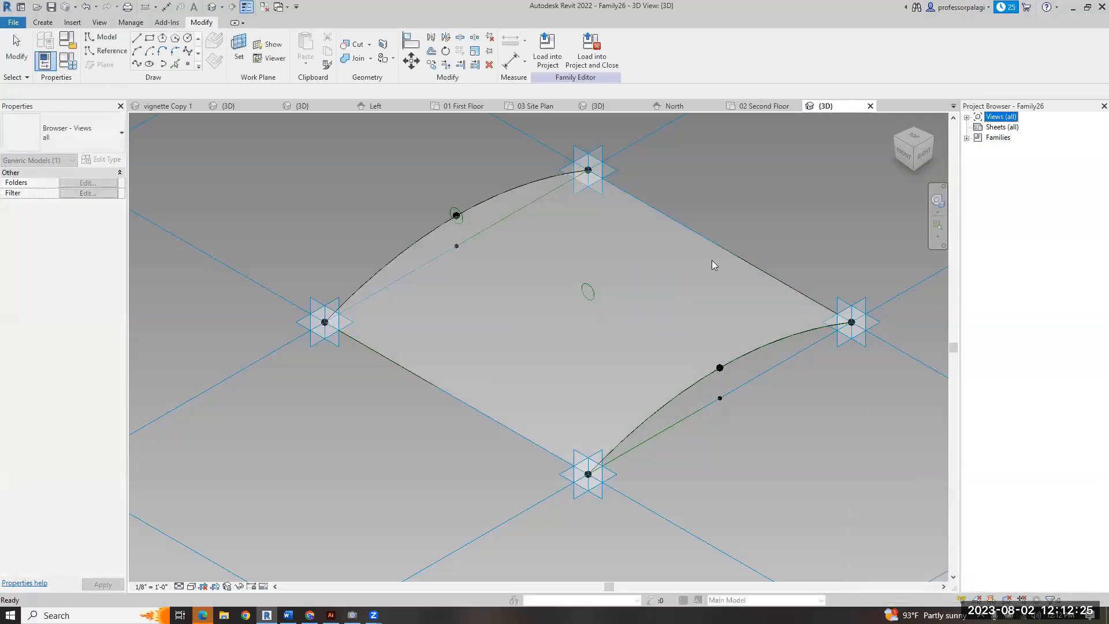
# - Close Family26 without saving and create a new family from the Generic Model Pattern Based template
pyautogui.click(869, 106)
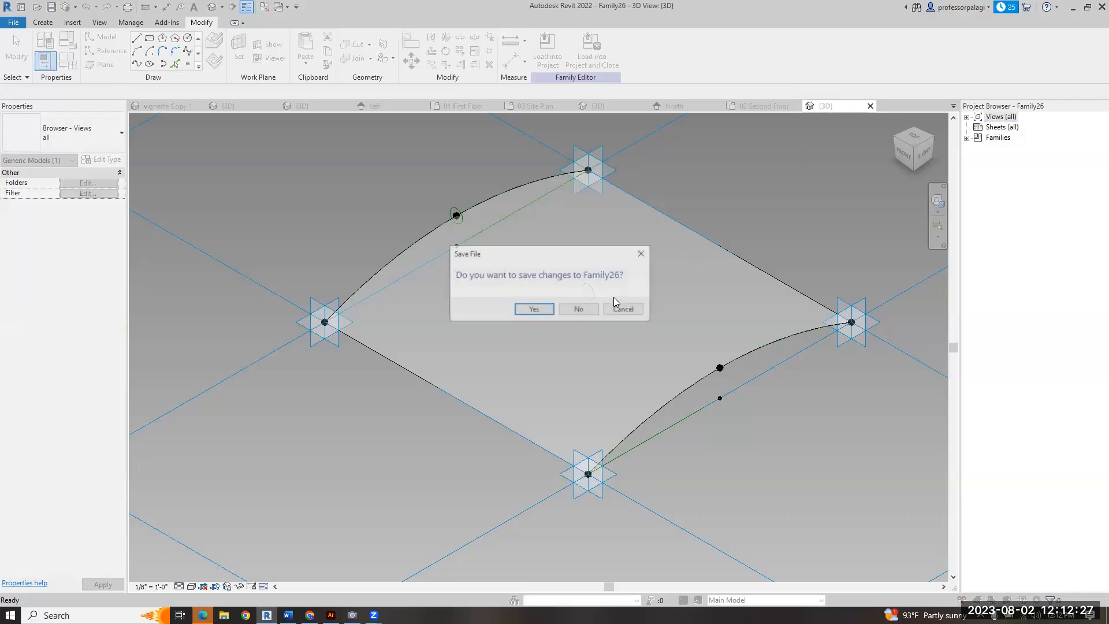
pyautogui.click(575, 307)
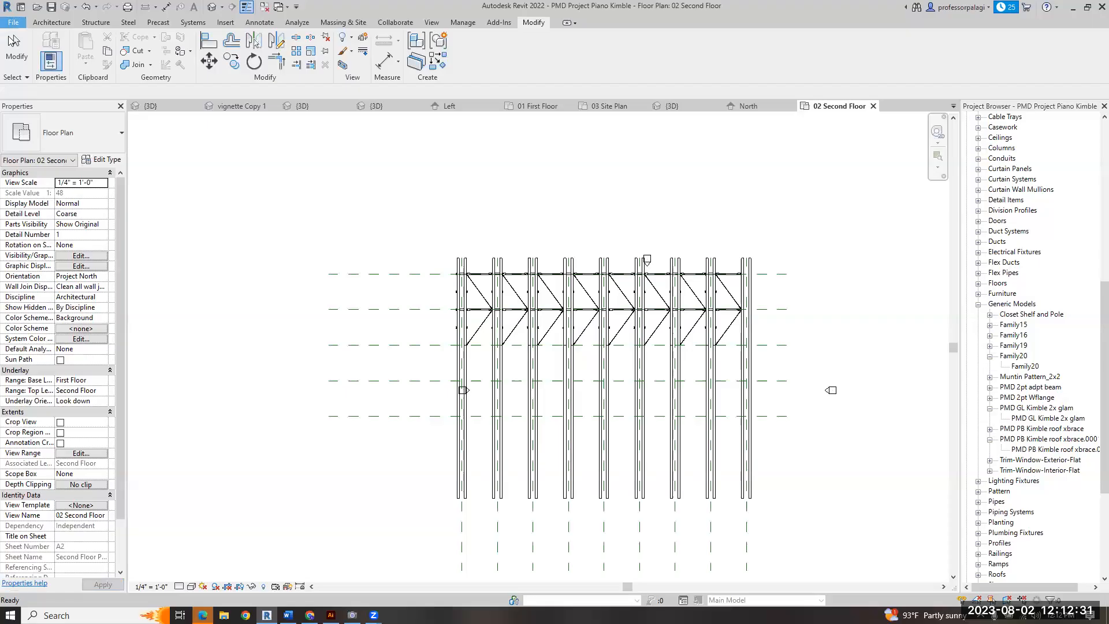
pyautogui.click(12, 22)
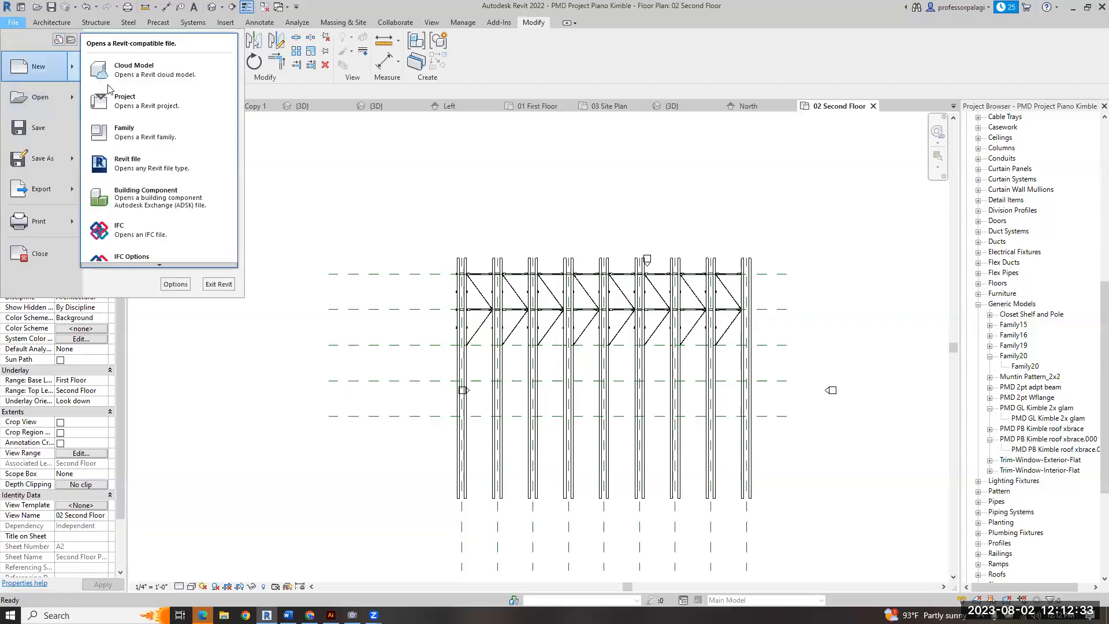
pyautogui.click(145, 107)
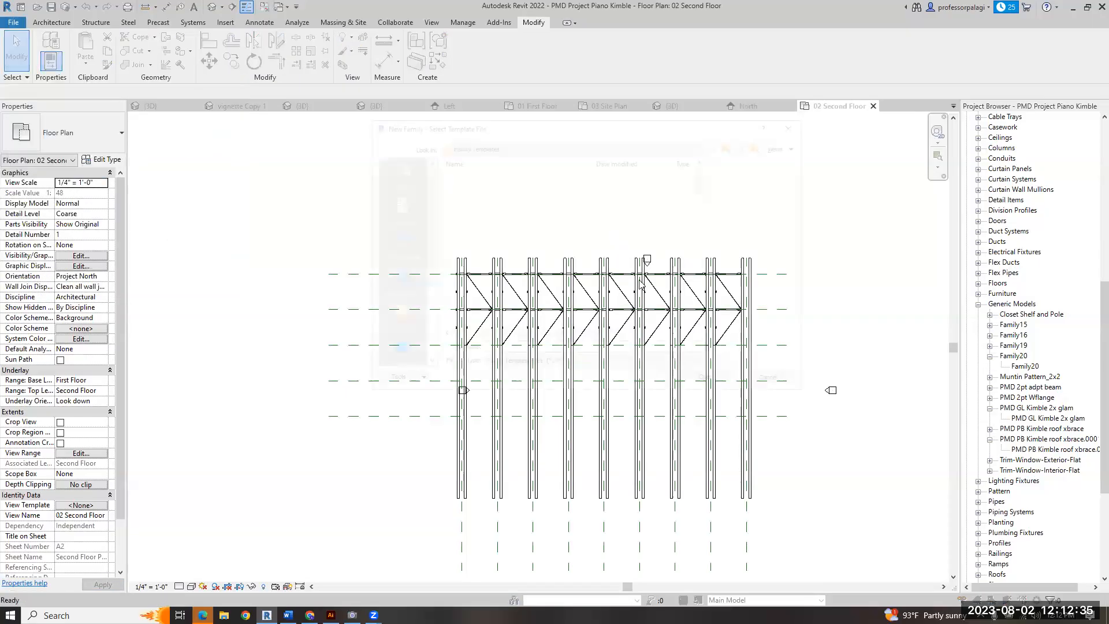
pyautogui.write('generic Model Adaptive.rft')
pyautogui.click(613, 448)
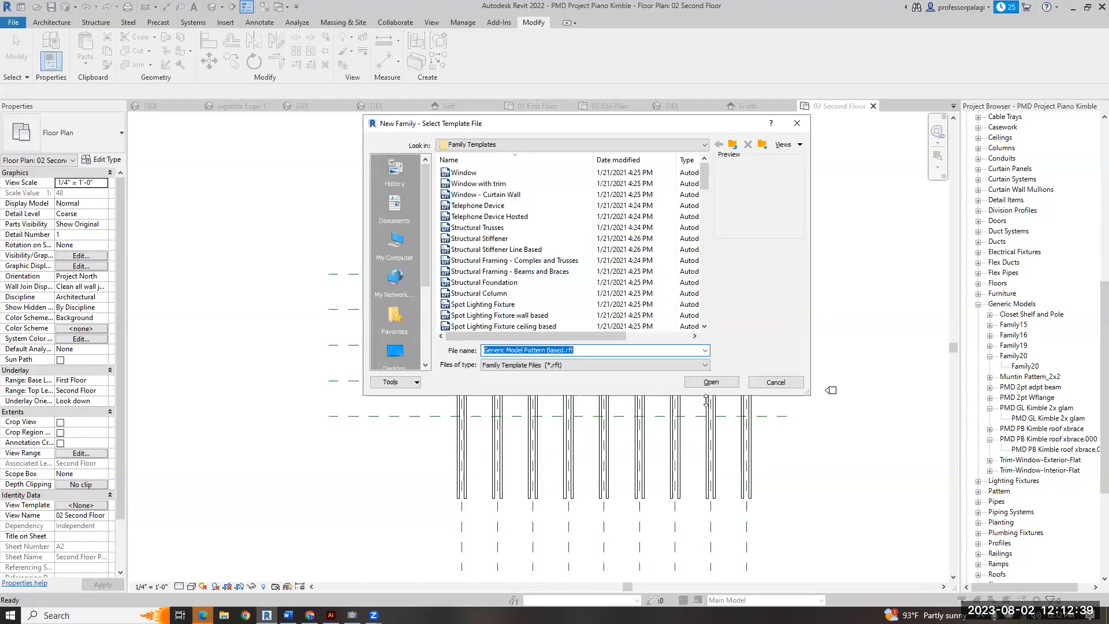
pyautogui.click(711, 382)
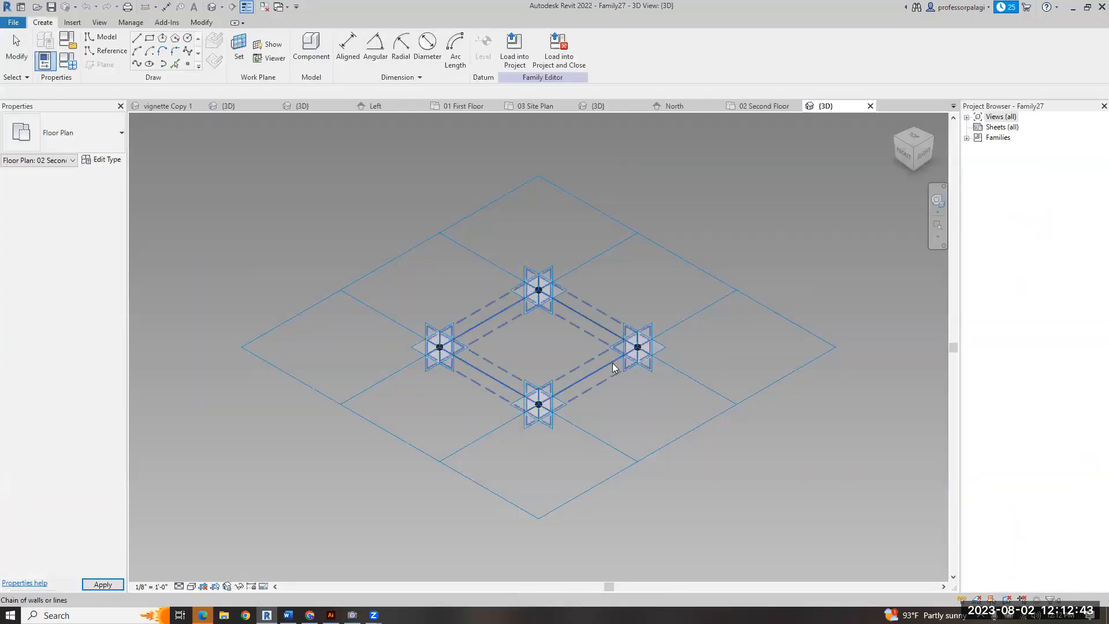
# - Place four reference points on two opposite edges of the pattern's reference square, one near each corner
pyautogui.scroll(3, 612, 363)
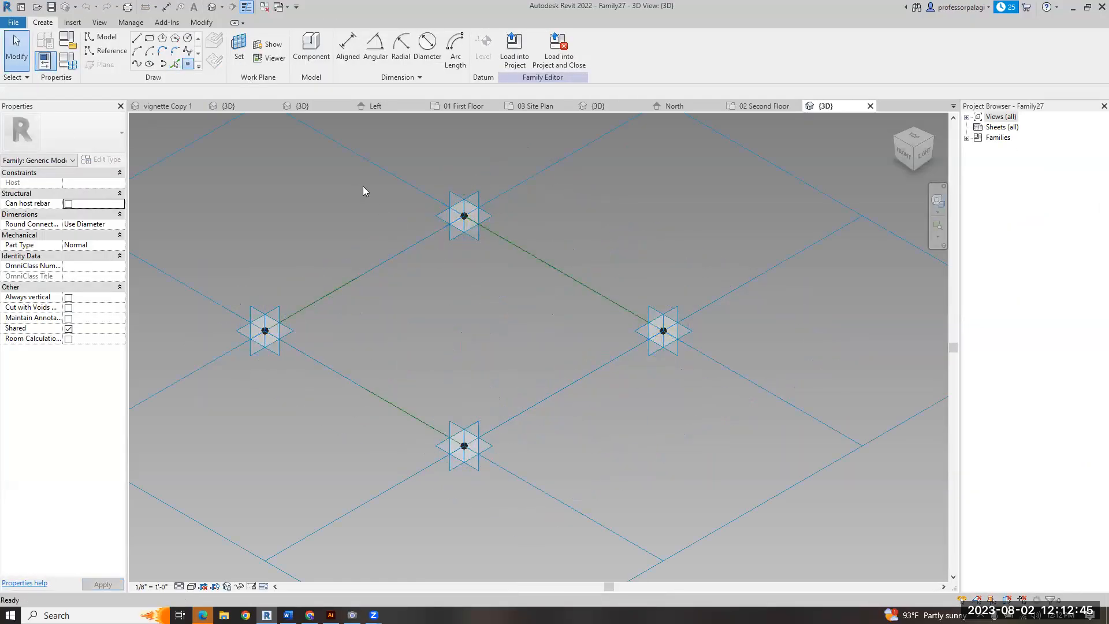
pyautogui.click(438, 230)
pyautogui.click(640, 343)
pyautogui.click(299, 311)
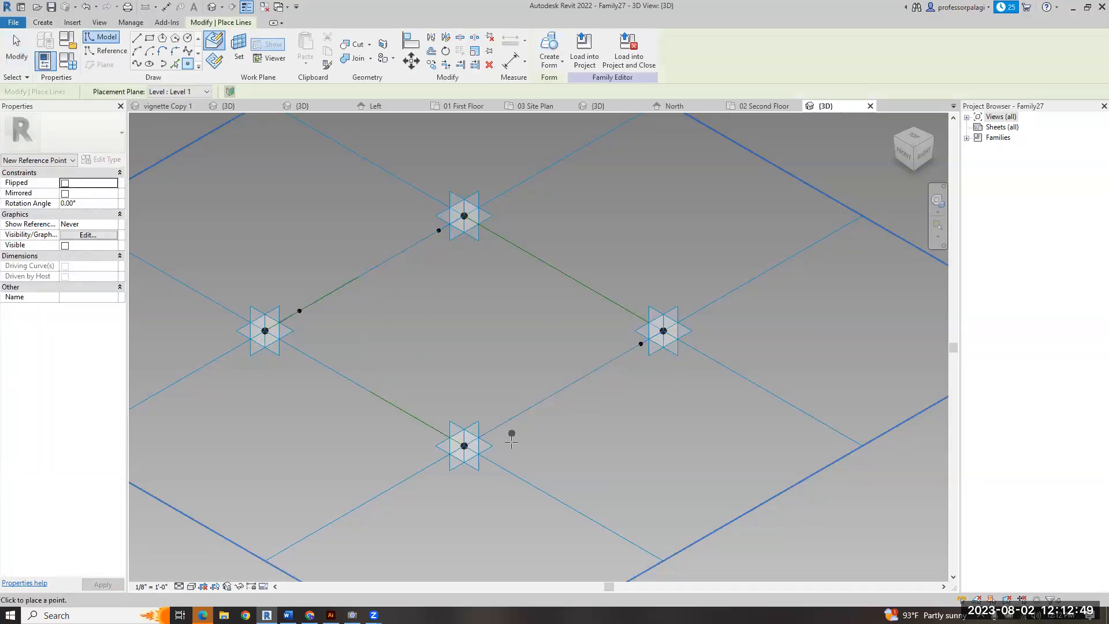
pyautogui.click(497, 427)
pyautogui.press('Escape')
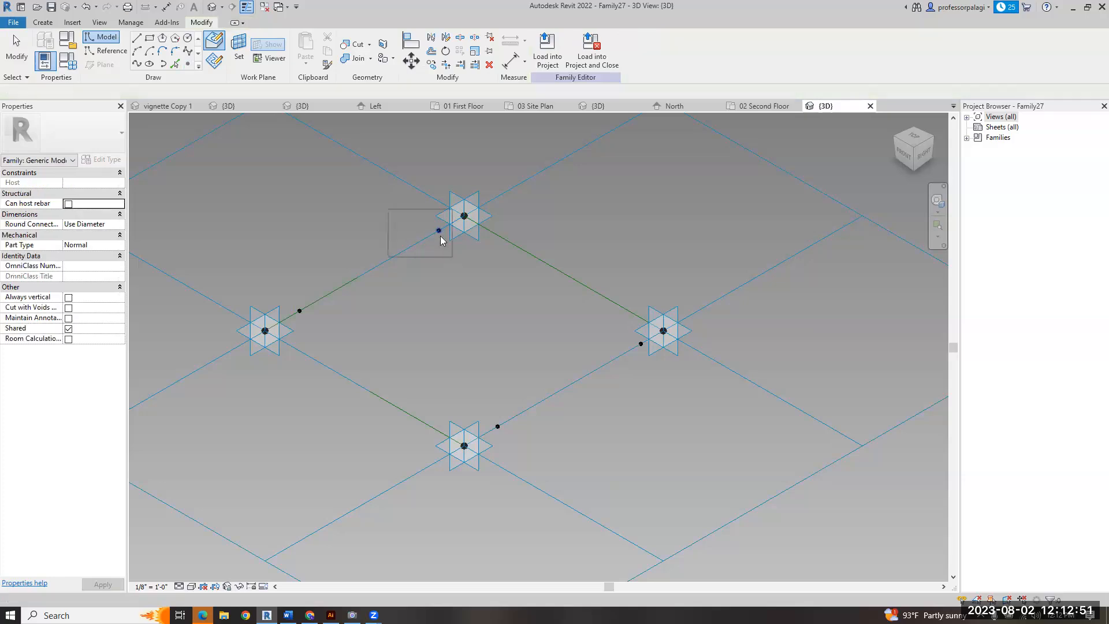
# - Set the measurement type of the four new reference points to Segment Length
pyautogui.click(439, 231)
pyautogui.moveTo(678, 370); pyautogui.dragTo(583, 314)
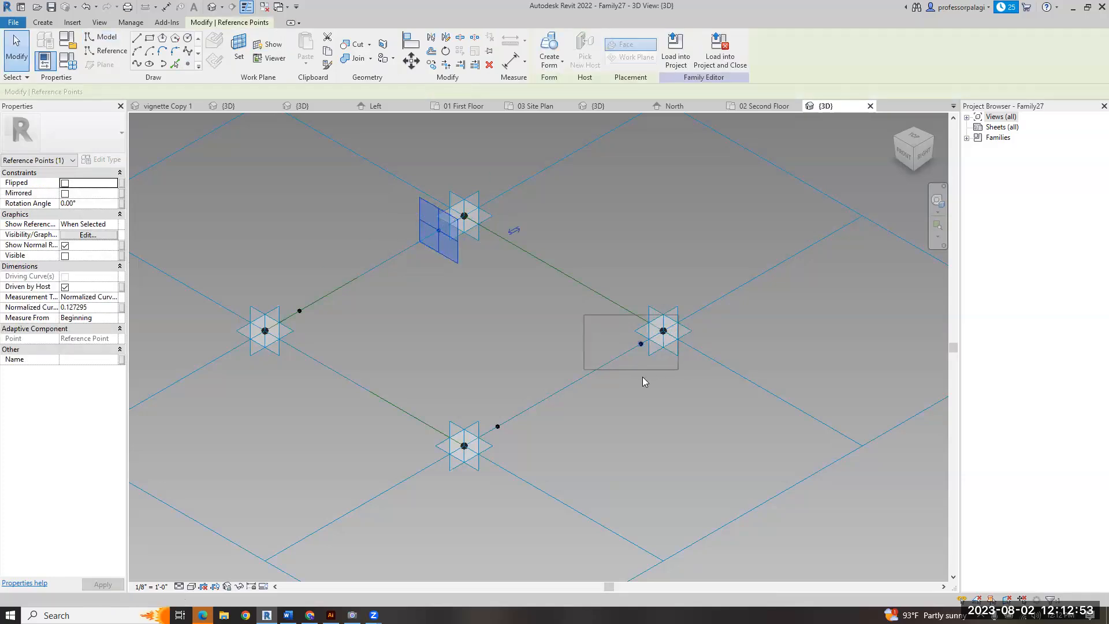
pyautogui.click(564, 345)
pyautogui.moveTo(472, 375); pyautogui.dragTo(541, 457)
pyautogui.moveTo(260, 250); pyautogui.dragTo(308, 333)
pyautogui.click(301, 311)
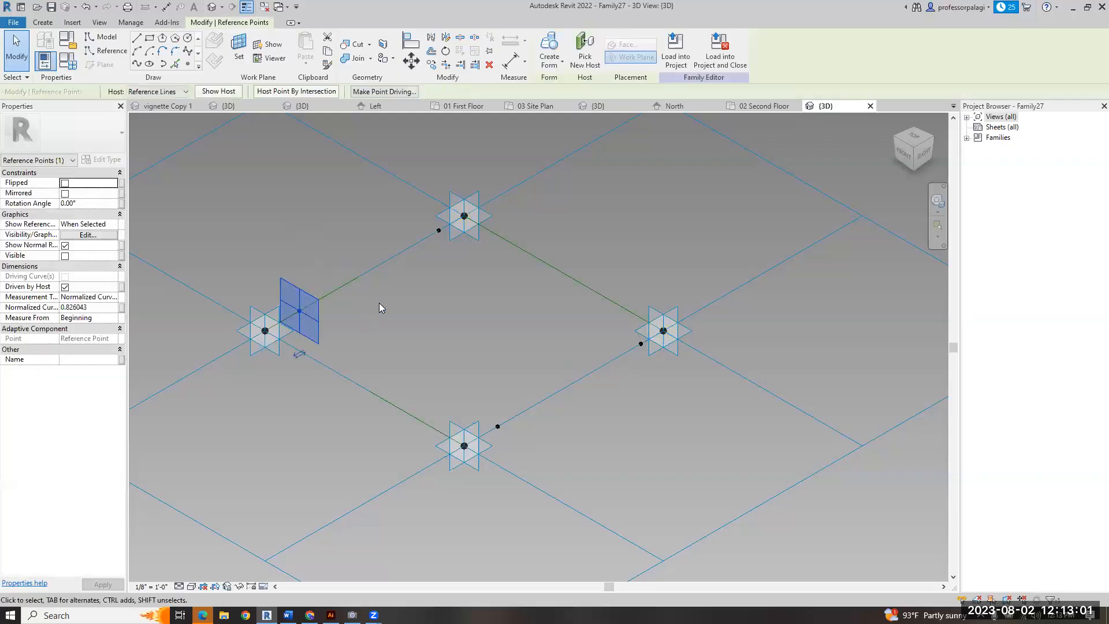
pyautogui.press('Escape')
pyautogui.moveTo(259, 160); pyautogui.dragTo(460, 315)
pyautogui.moveTo(452, 321); pyautogui.dragTo(648, 430)
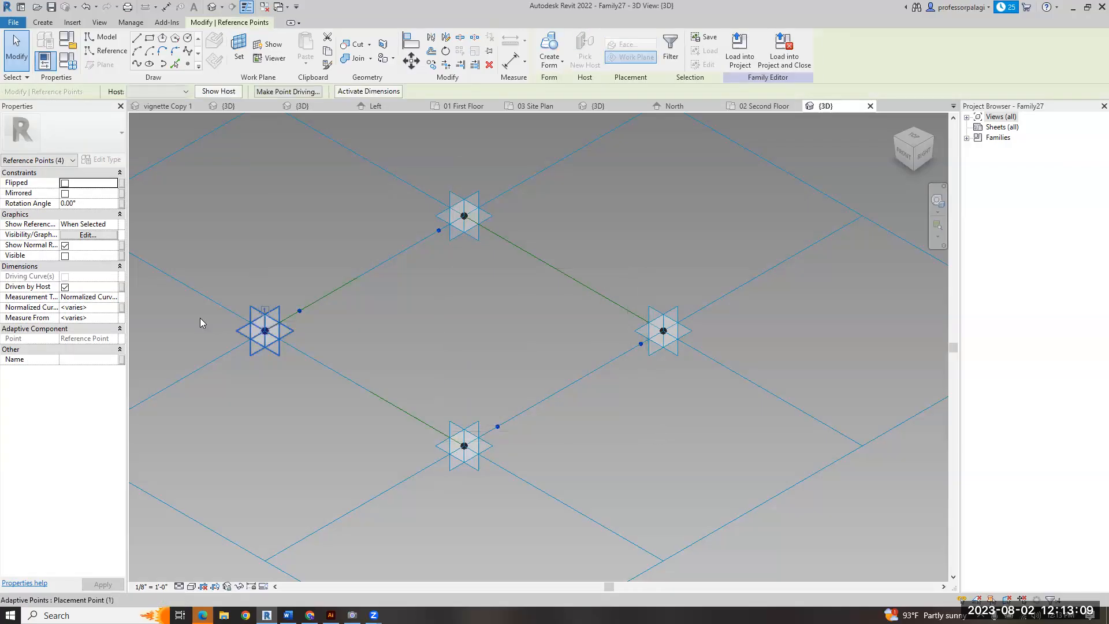
pyautogui.click(117, 295)
pyautogui.click(113, 296)
pyautogui.click(95, 323)
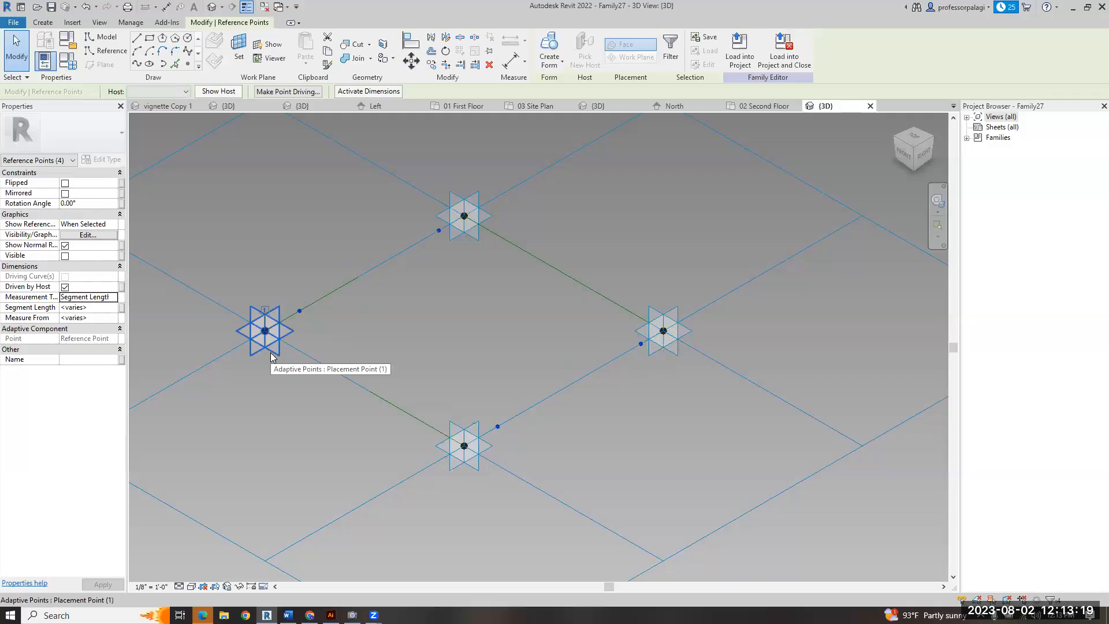
pyautogui.press('Return')
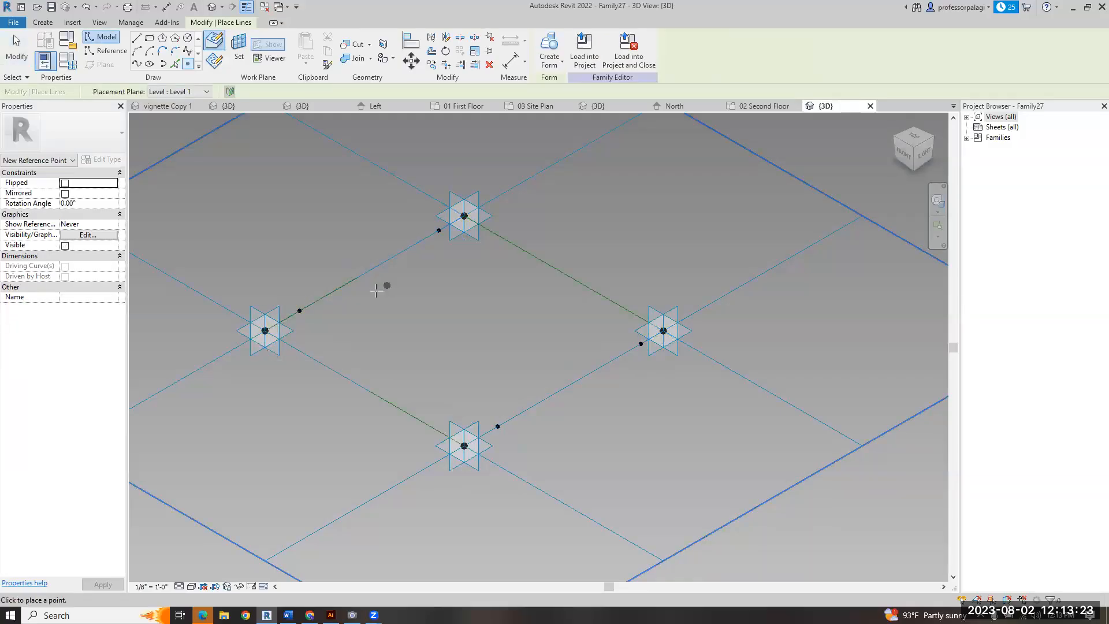
pyautogui.press('Escape')
pyautogui.press('Escape')
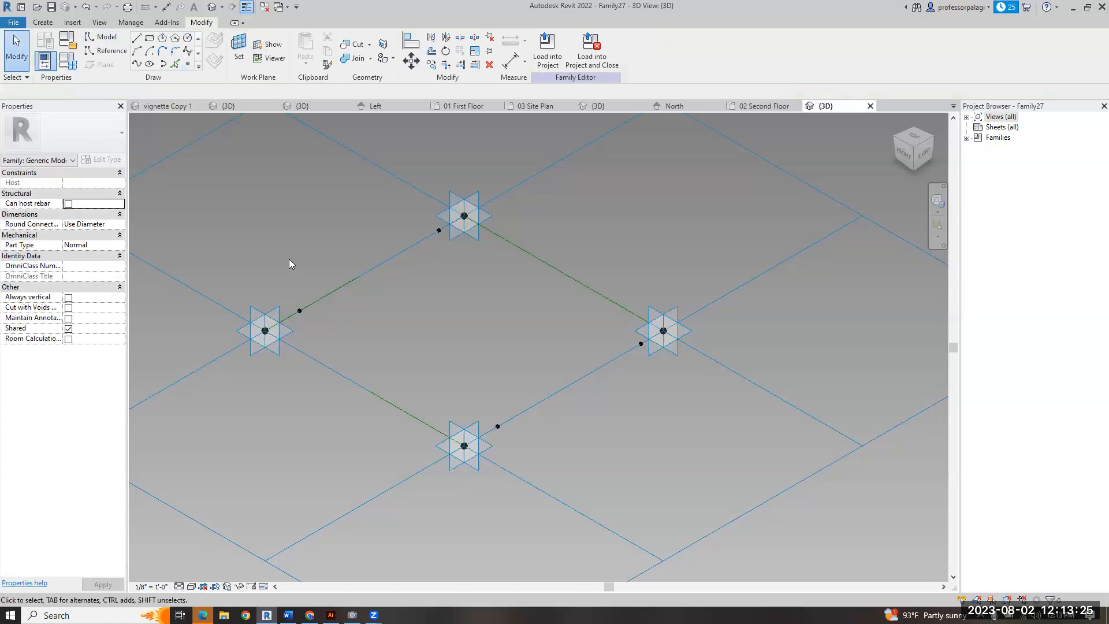
# - Set the segment length of all four hosted reference points to 1' 0"
pyautogui.click(312, 328)
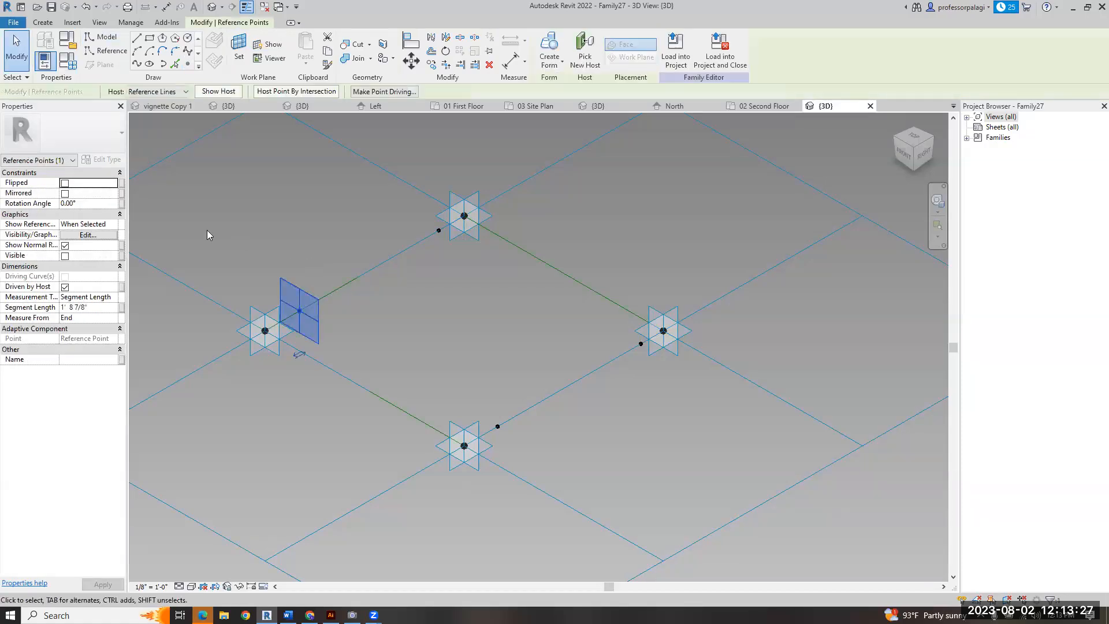
pyautogui.moveTo(256, 188); pyautogui.dragTo(453, 324)
pyautogui.moveTo(435, 279); pyautogui.dragTo(649, 431)
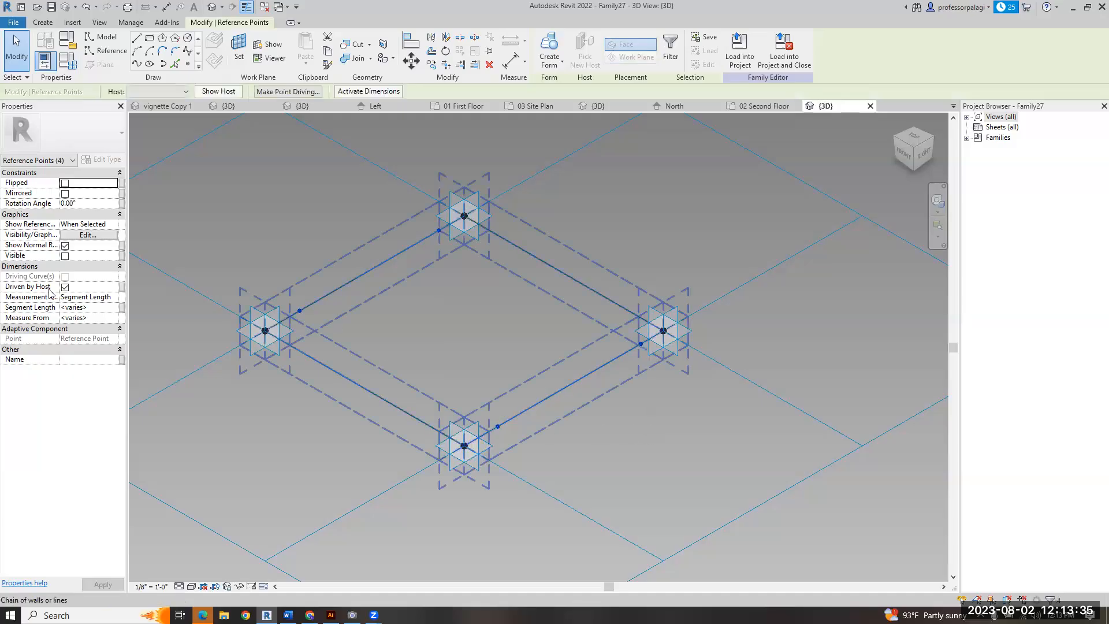
pyautogui.click(107, 308)
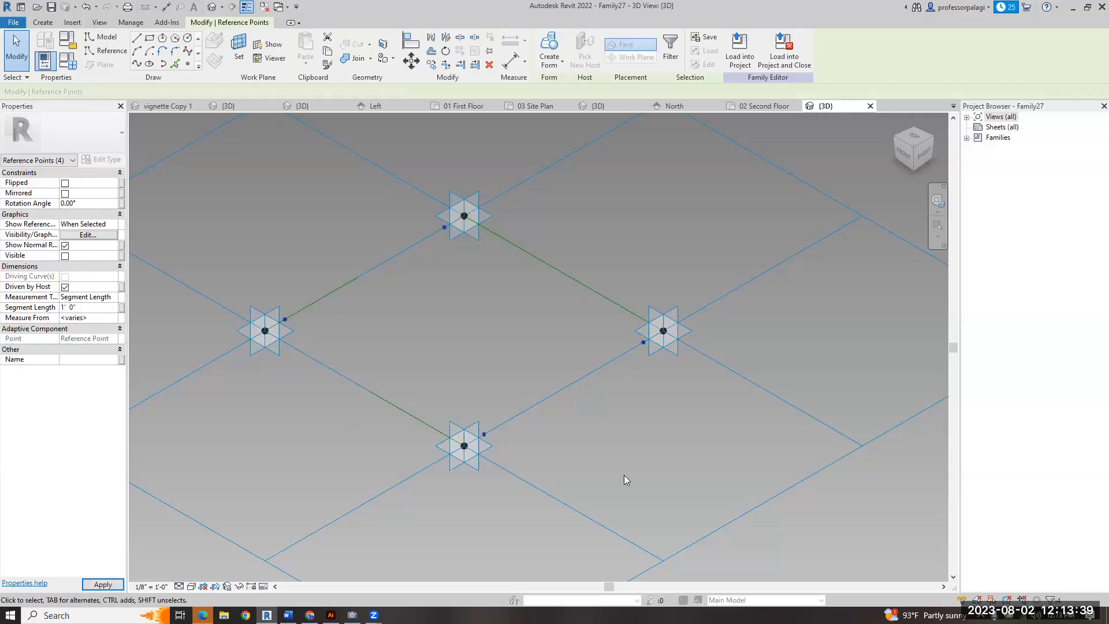
pyautogui.click(640, 452)
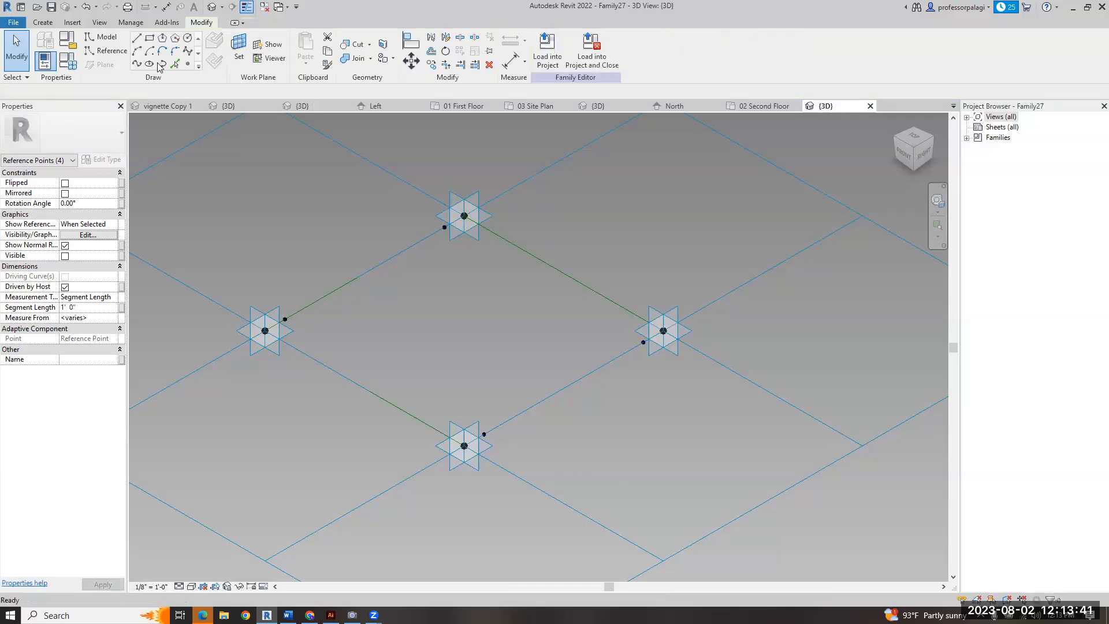
# - Draw two parallel reference lines with 3D snapping, each connecting a pair of opposite offset points across the square
pyautogui.click(136, 38)
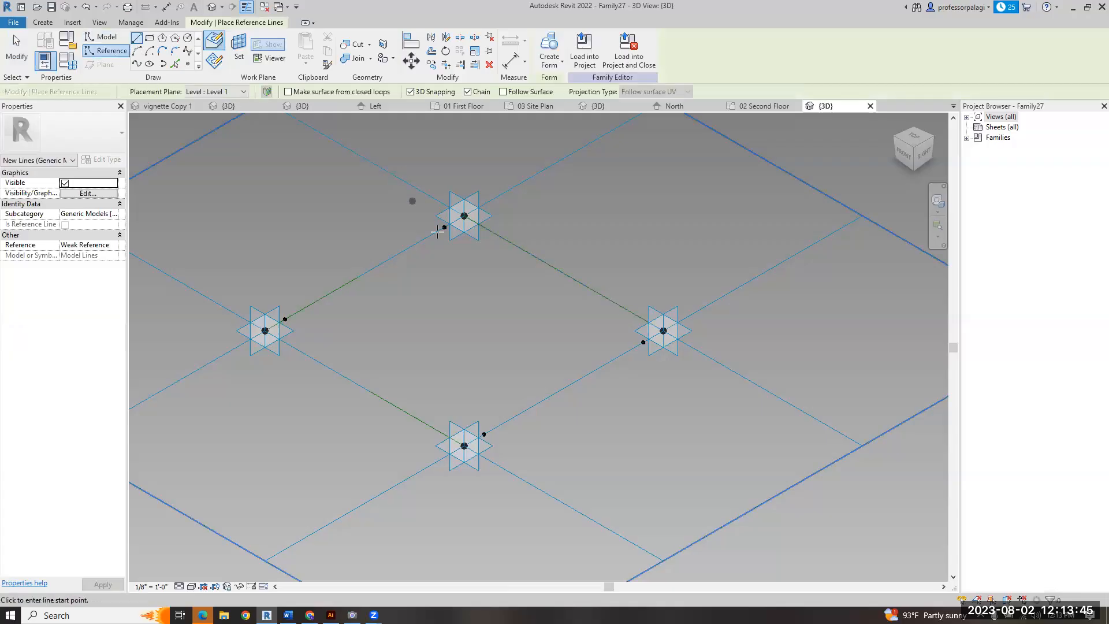
pyautogui.click(643, 342)
pyautogui.press('Escape')
pyautogui.click(285, 319)
pyautogui.click(484, 434)
pyautogui.press('Escape')
pyautogui.press('Escape')
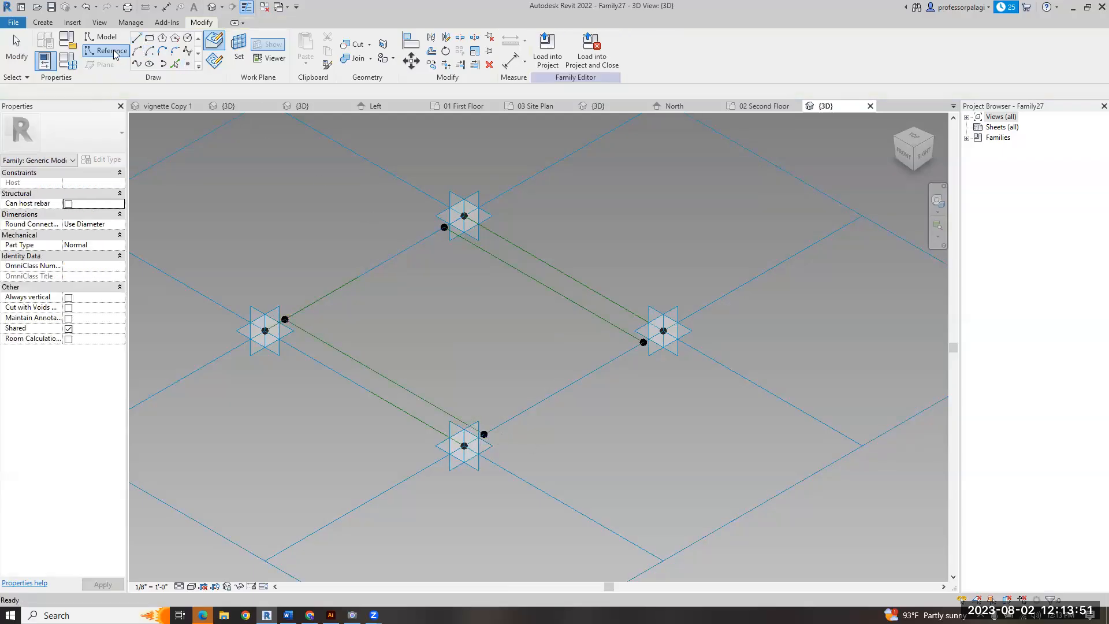
# - Try to draw a reference line with 3D snapping across the square between the two inner reference lines
pyautogui.click(112, 51)
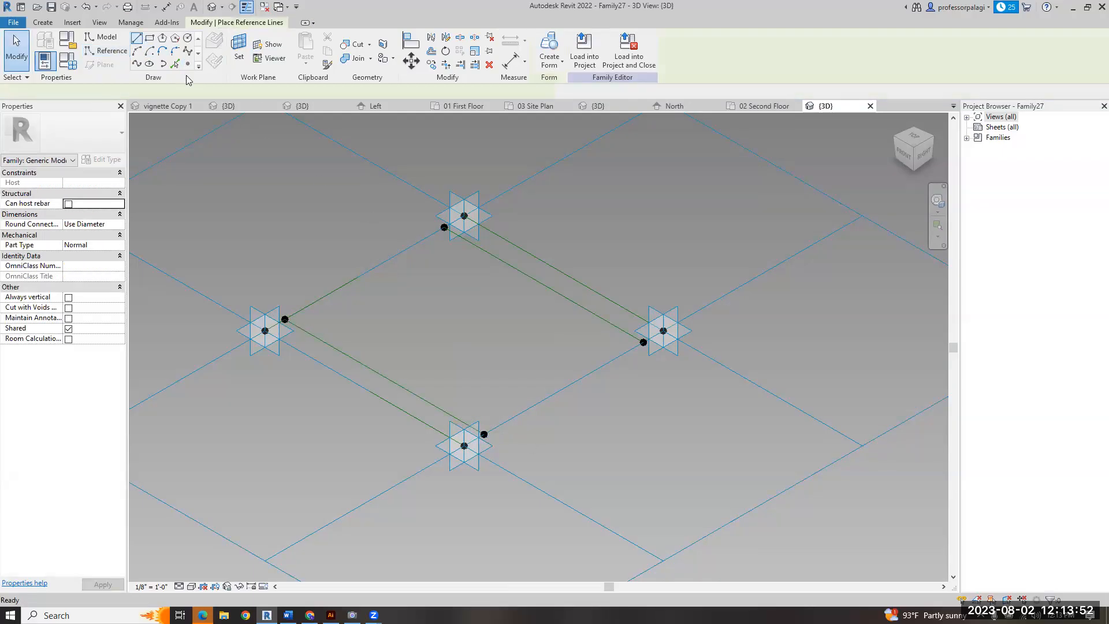
pyautogui.click(384, 377)
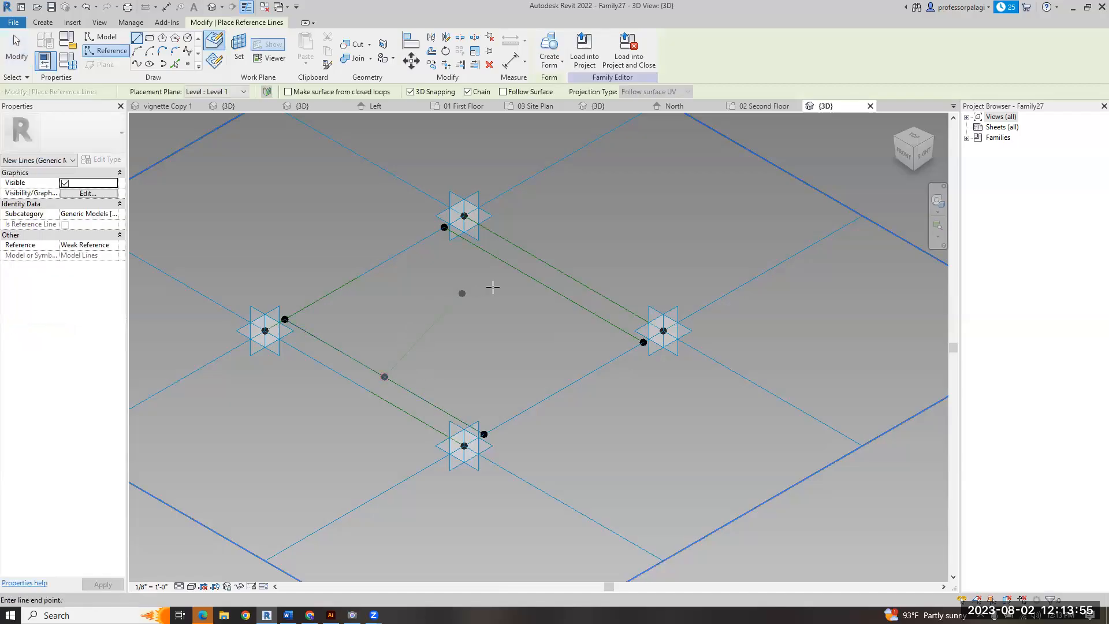
pyautogui.click(551, 288)
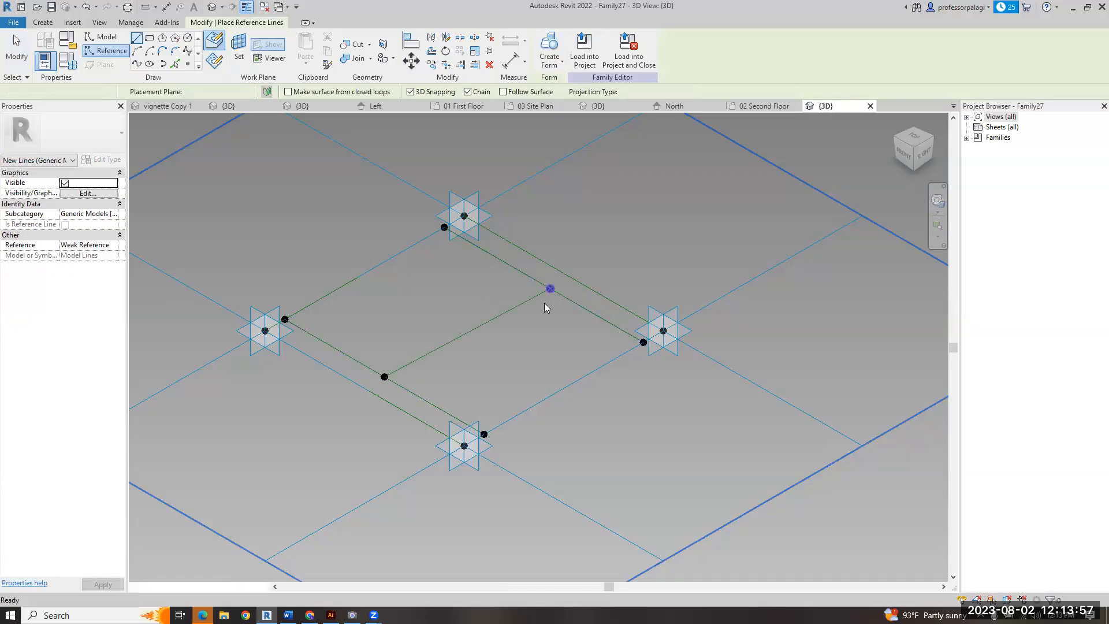
pyautogui.press('Escape')
pyautogui.press('Escape')
# - Draw a reference line between the midpoints of the two inner lines with 3D snapping off, and delete it
pyautogui.click(104, 51)
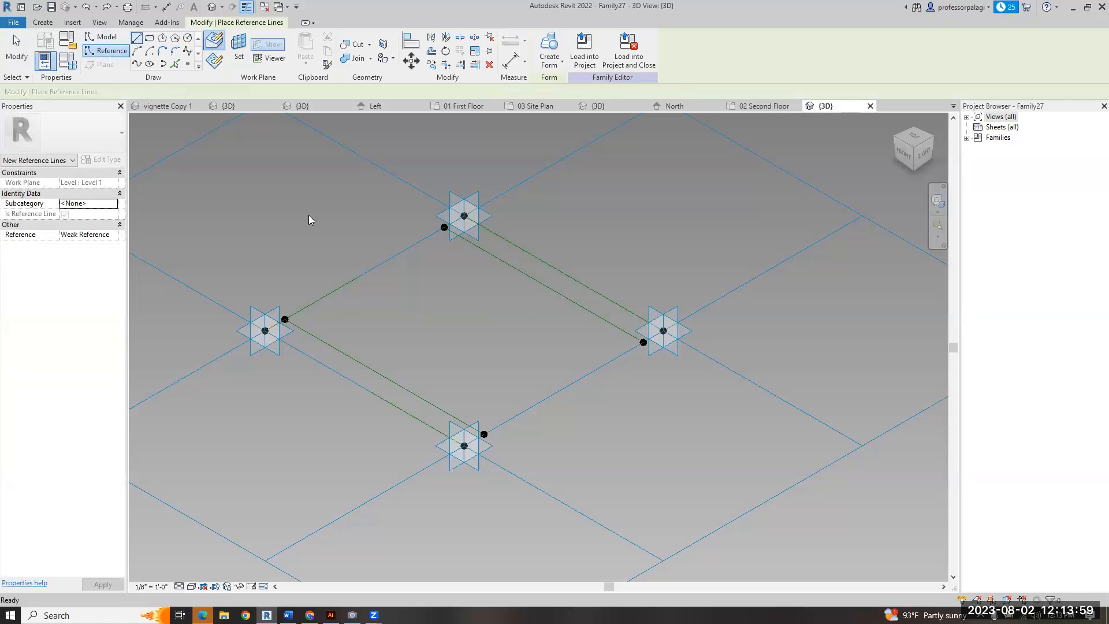
pyautogui.click(387, 375)
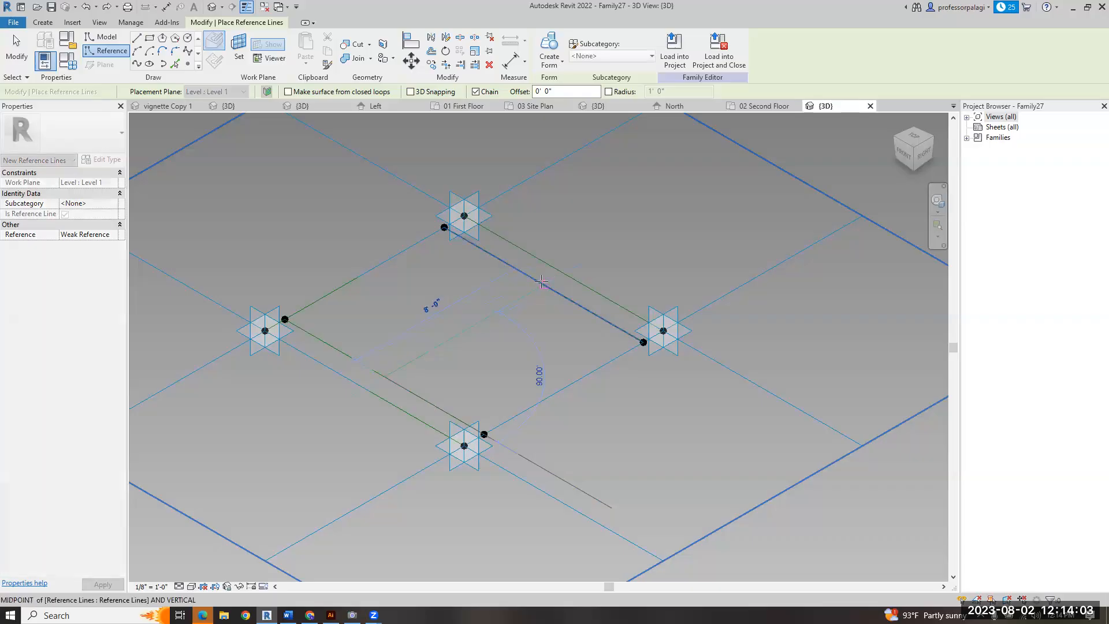
pyautogui.click(542, 286)
pyautogui.press('Escape')
pyautogui.press('Escape')
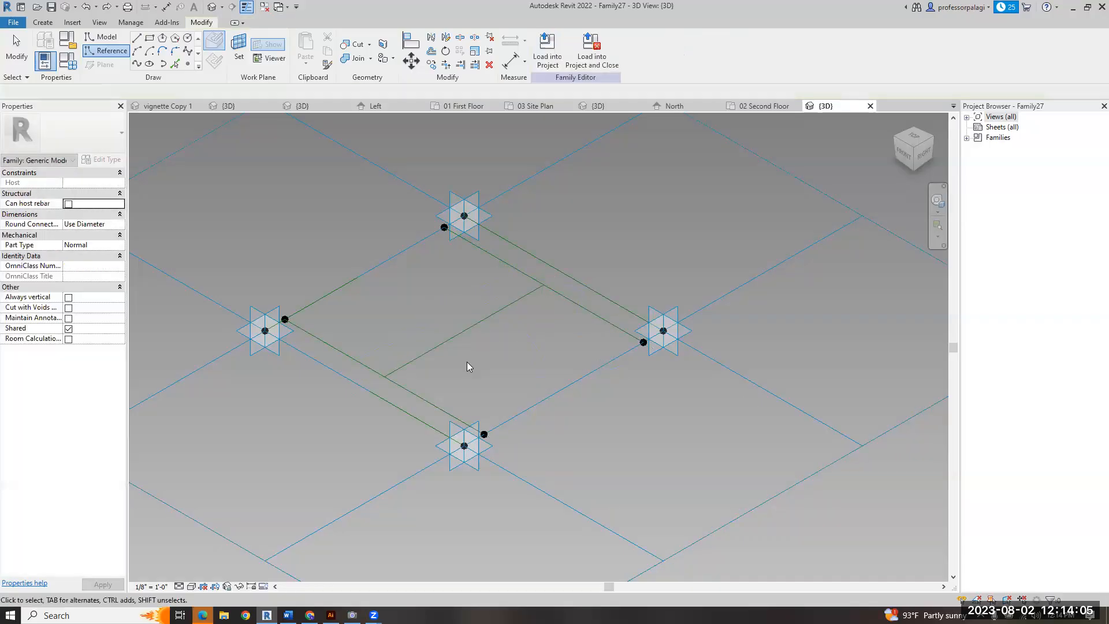
pyautogui.moveTo(487, 363); pyautogui.dragTo(453, 321)
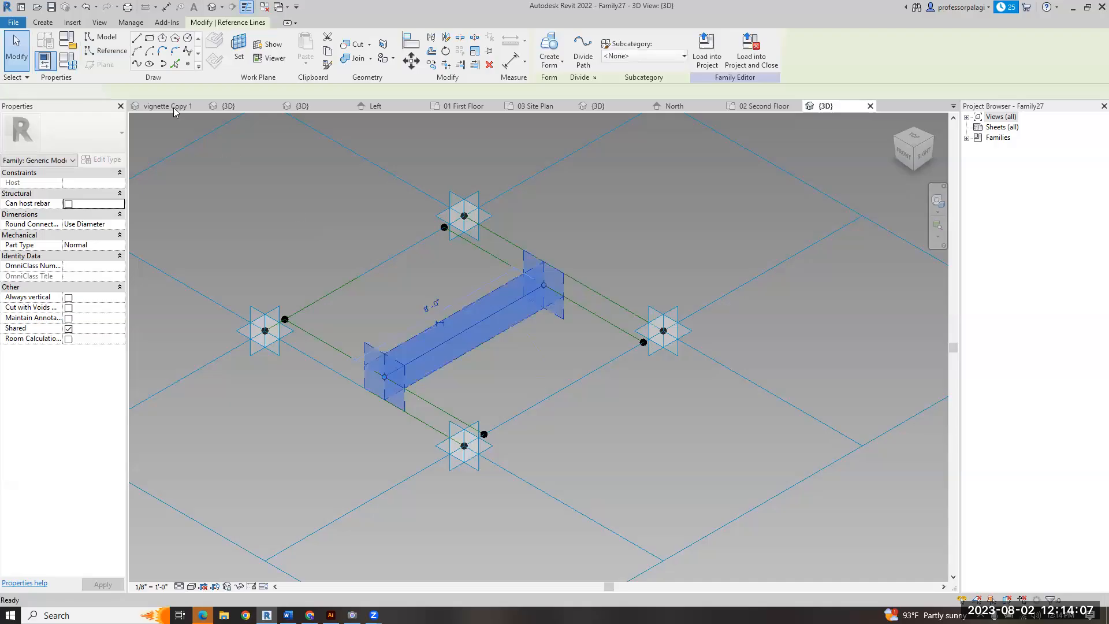
pyautogui.press('Delete')
# - Place reference points at the midpoints of the two parallel inner reference lines
pyautogui.click(189, 64)
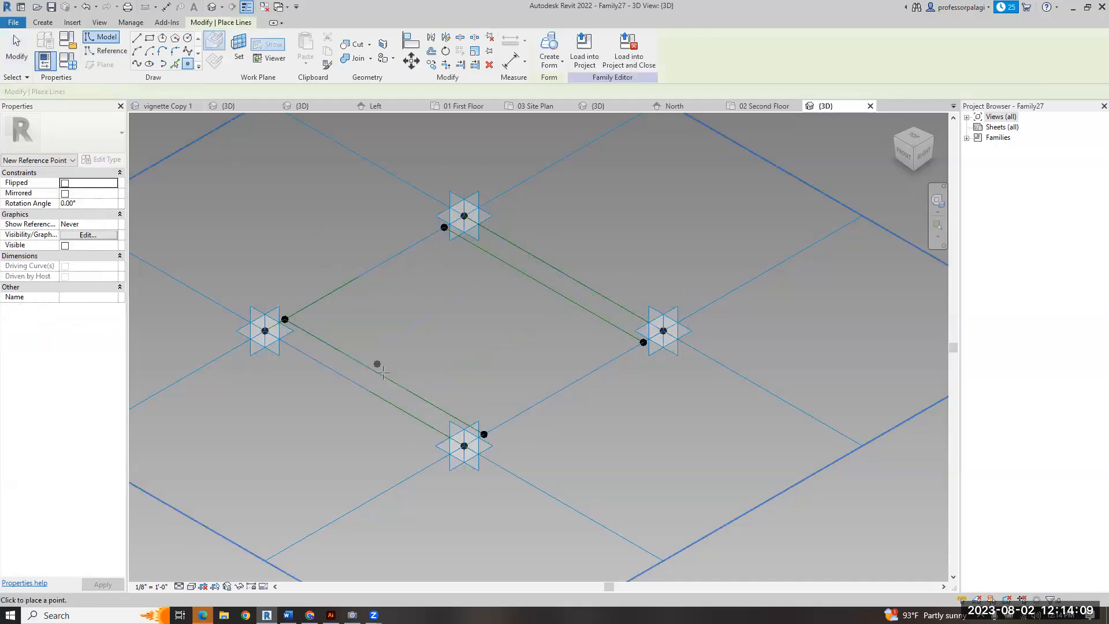
pyautogui.click(385, 377)
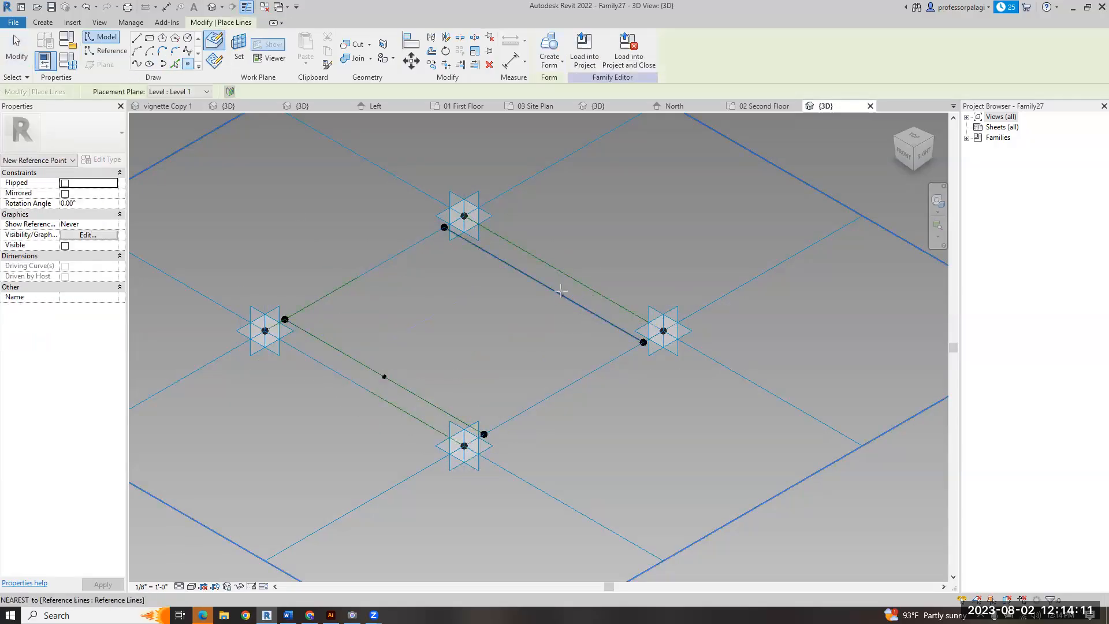
pyautogui.click(543, 284)
pyautogui.press('Escape')
pyautogui.press('Escape')
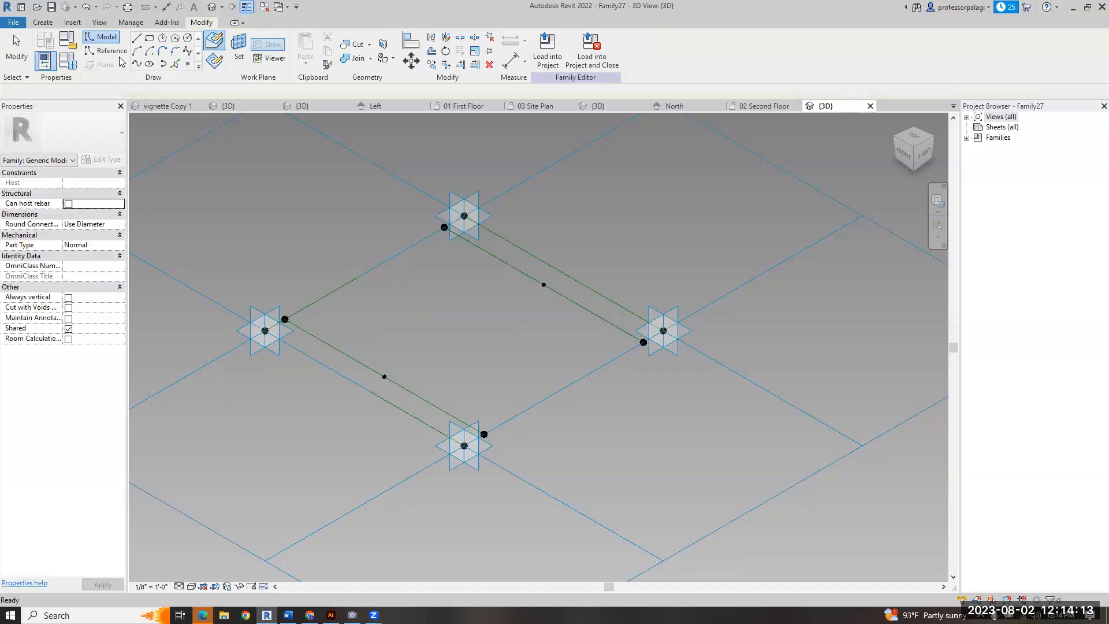
# - Draw a reference line with 3D snapping across the square between the two midpoint reference points
pyautogui.click(136, 42)
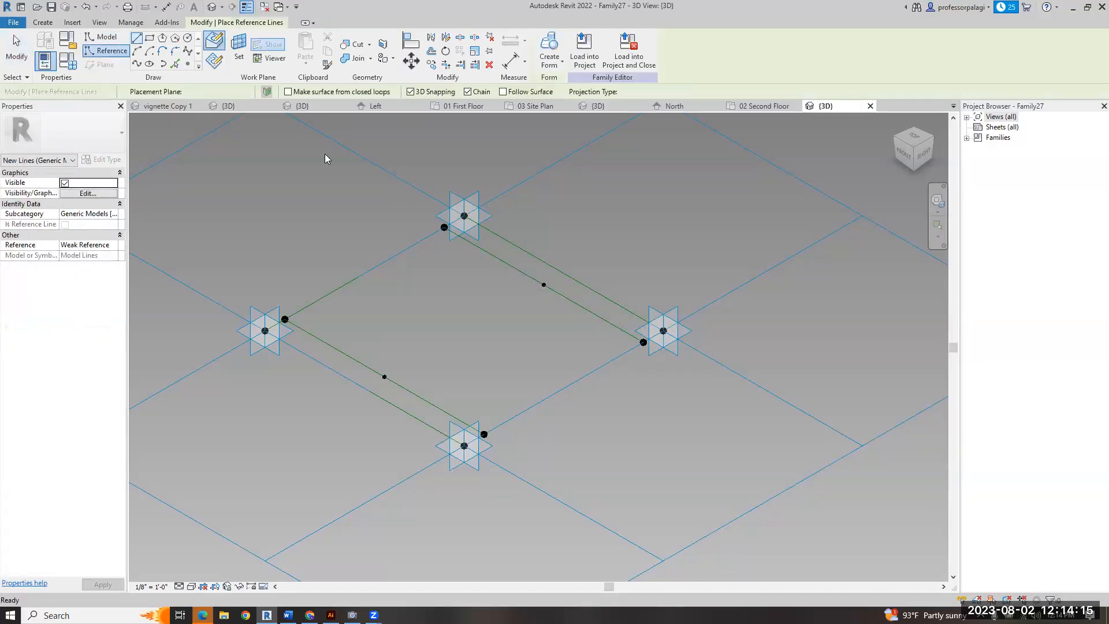
pyautogui.click(545, 284)
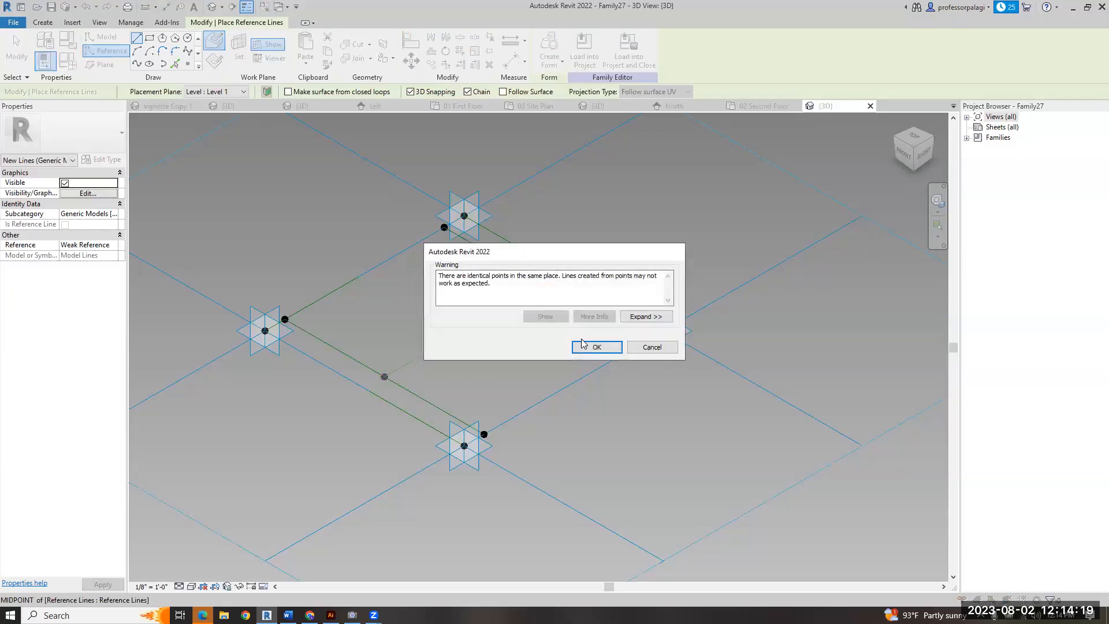
pyautogui.click(595, 347)
pyautogui.press('Escape')
pyautogui.press('Escape')
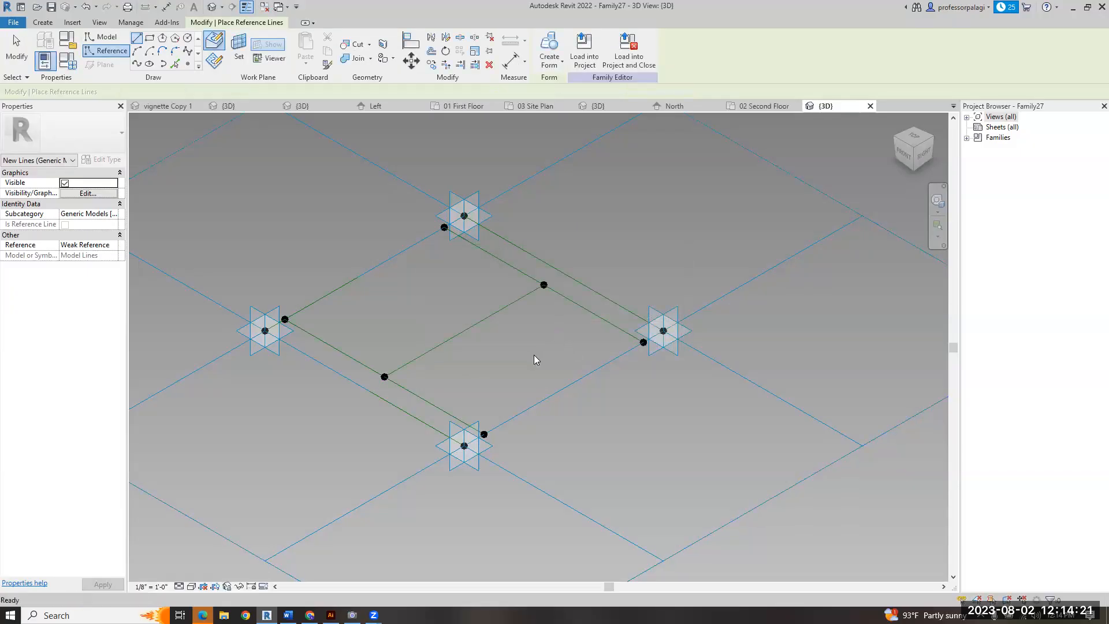
# - Place reference points at the midpoints of the central cross line and of the two outer lines parallel to it
pyautogui.click(189, 65)
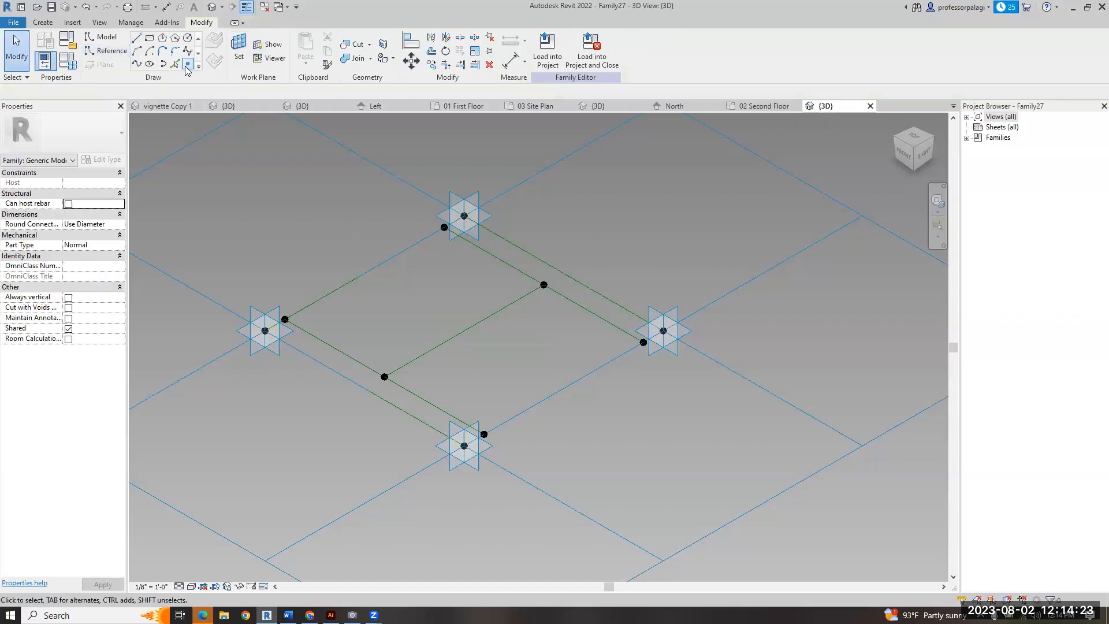
pyautogui.click(365, 274)
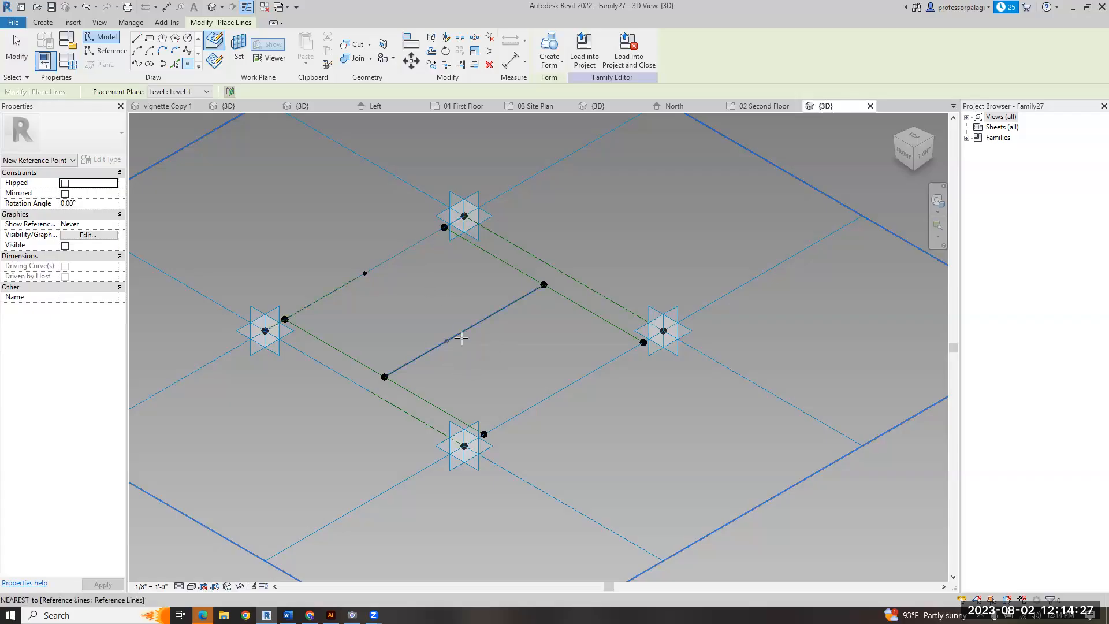
pyautogui.click(528, 362)
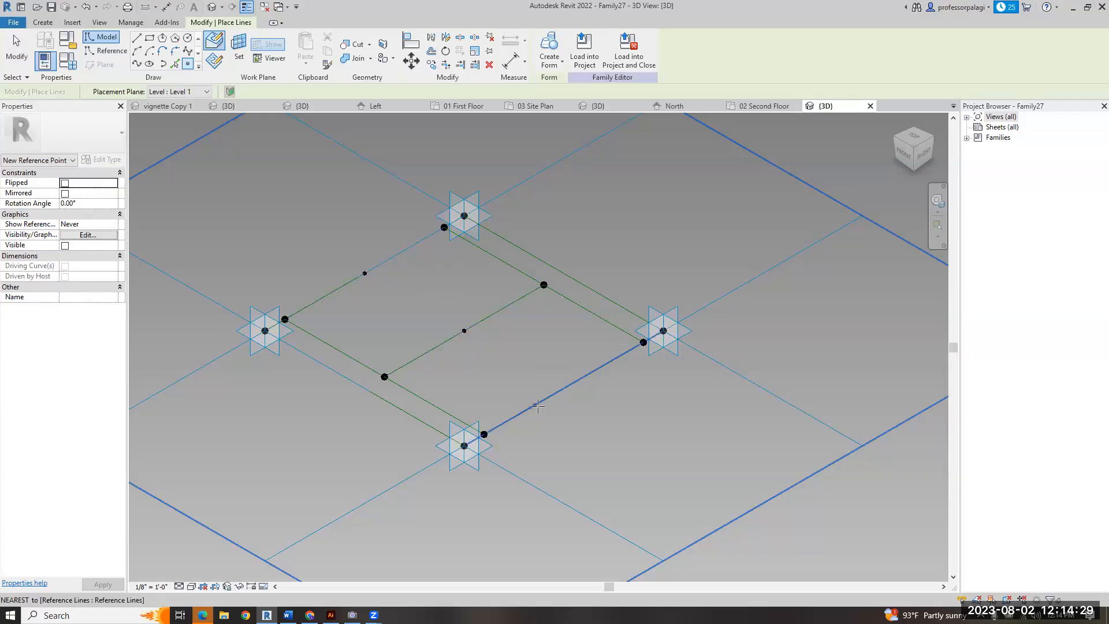
pyautogui.click(561, 388)
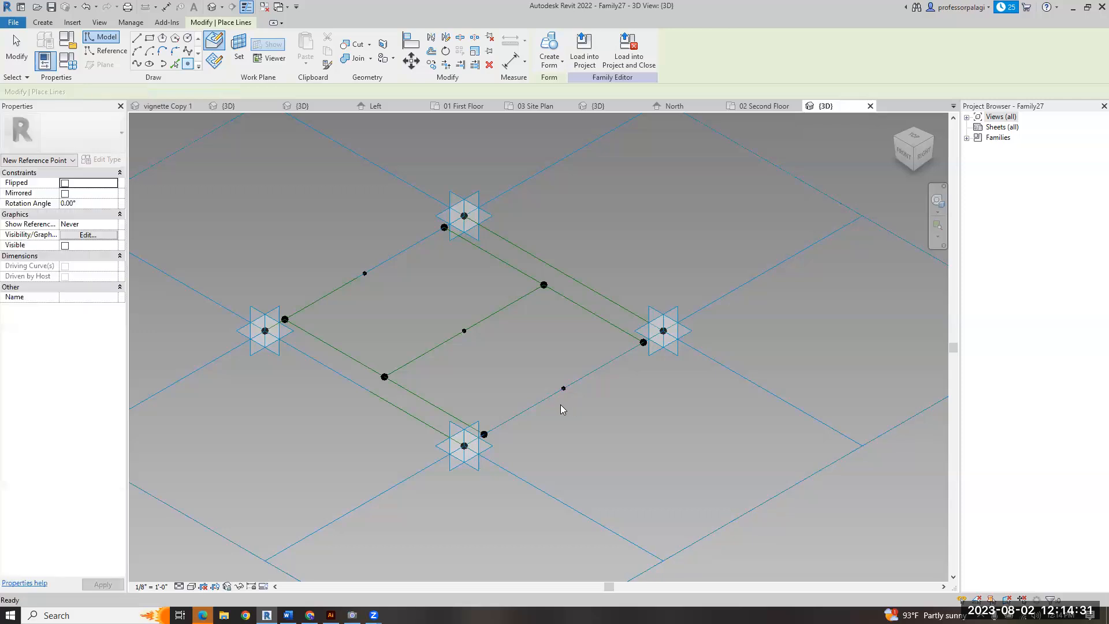
pyautogui.press('Escape')
pyautogui.press('Escape')
# - Set the work plane to the first outer line's midpoint and place a reference point hosted on it there
pyautogui.press('l')
pyautogui.press('i')
pyautogui.press('s')
pyautogui.press('w')
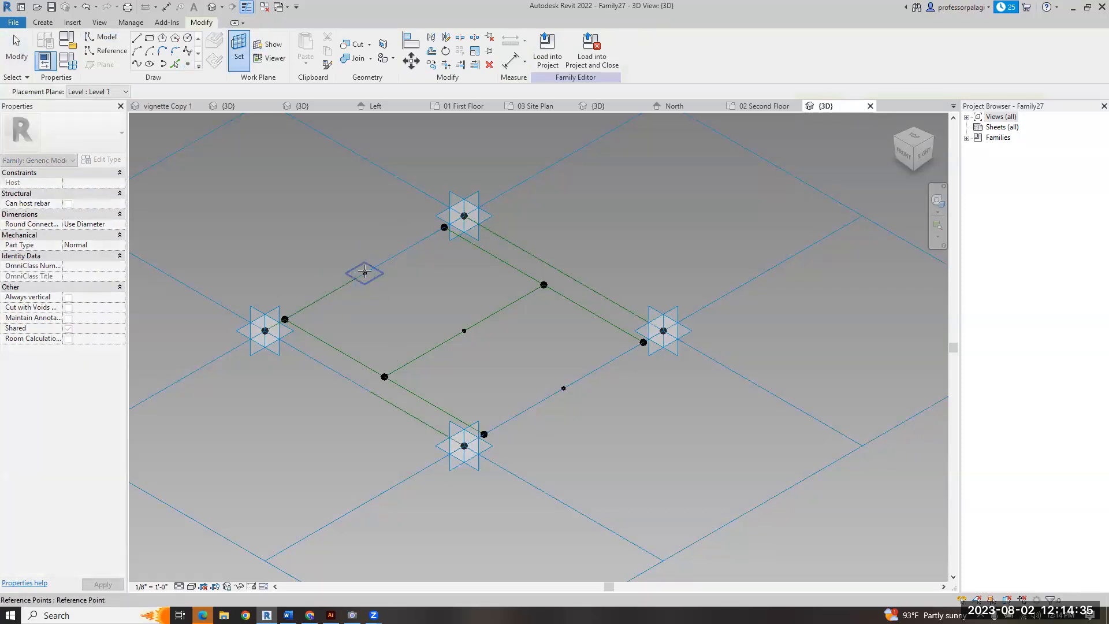
pyautogui.click(364, 272)
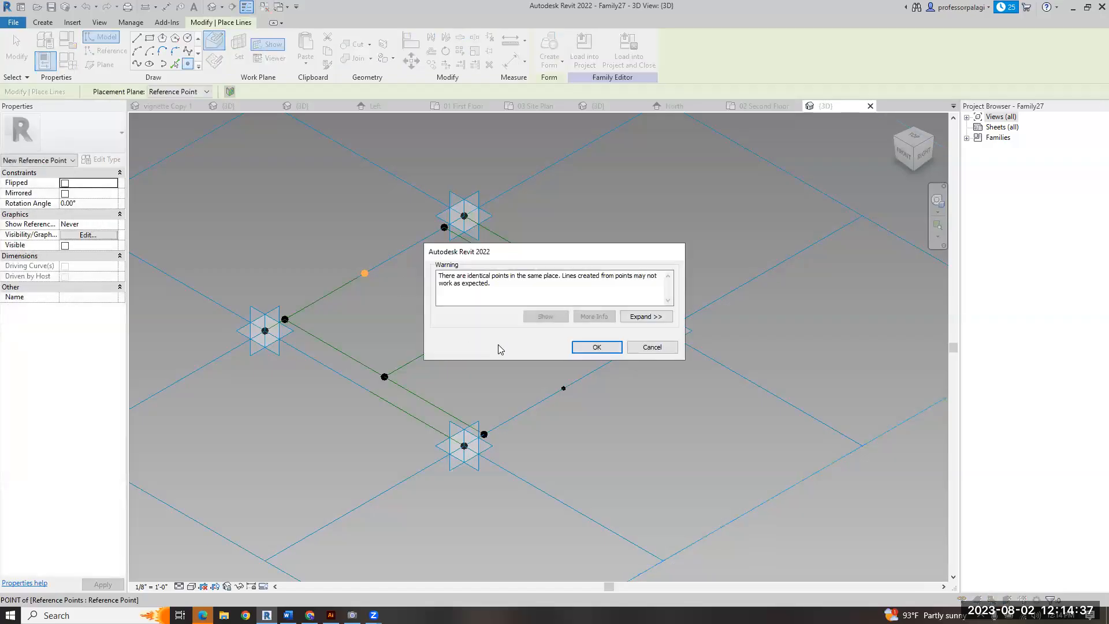
pyautogui.press('Return')
pyautogui.press('Escape')
pyautogui.press('Escape')
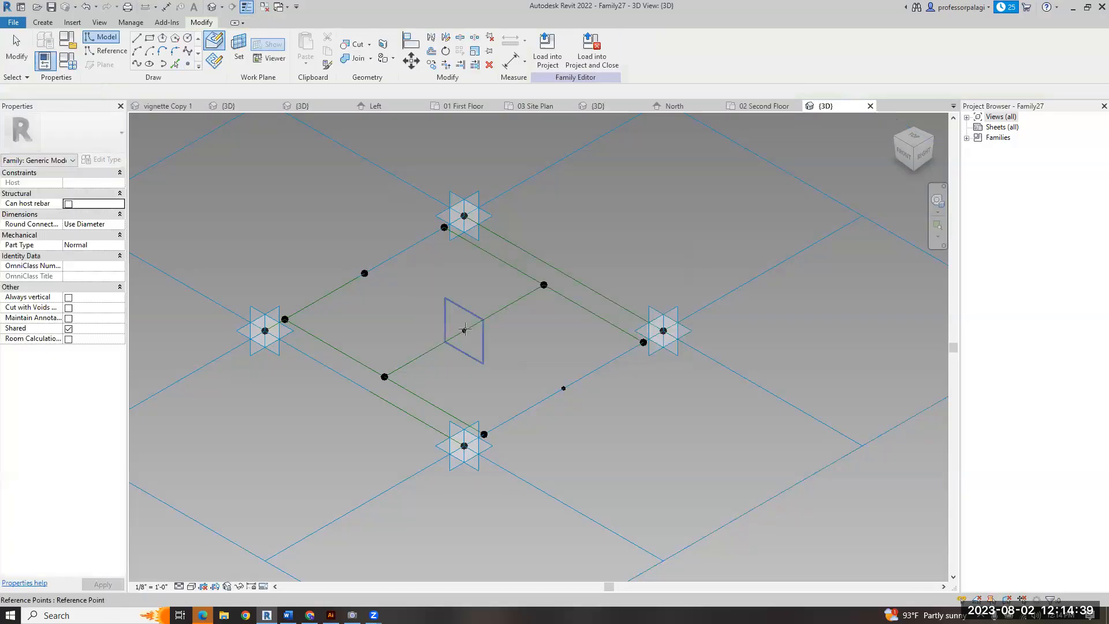
# - Place hosted reference points over the central line's midpoint and the other outer line's midpoint, each on that point's own work plane
pyautogui.press('s')
pyautogui.press('w')
pyautogui.click(464, 330)
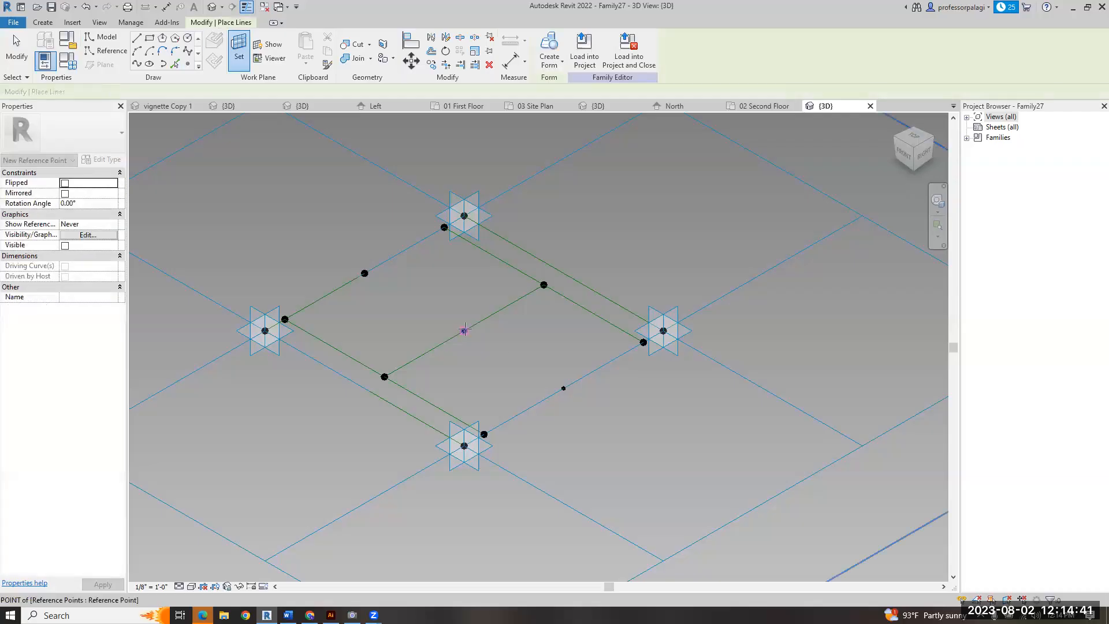
pyautogui.click(598, 347)
pyautogui.press('Escape')
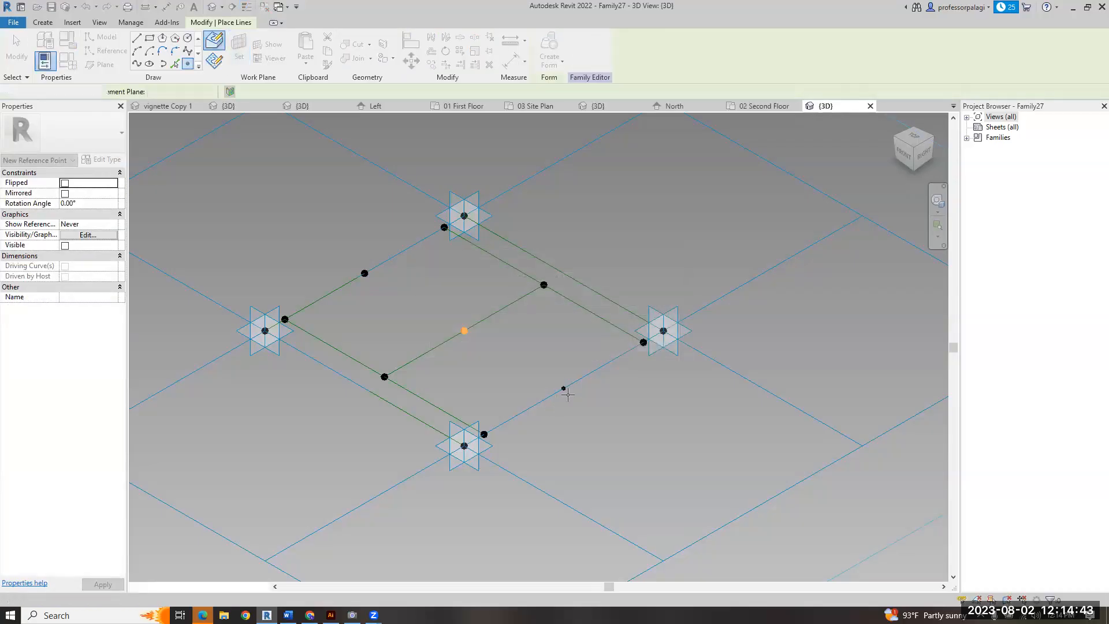
pyautogui.press('Escape')
pyautogui.press('s')
pyautogui.press('w')
pyautogui.click(564, 388)
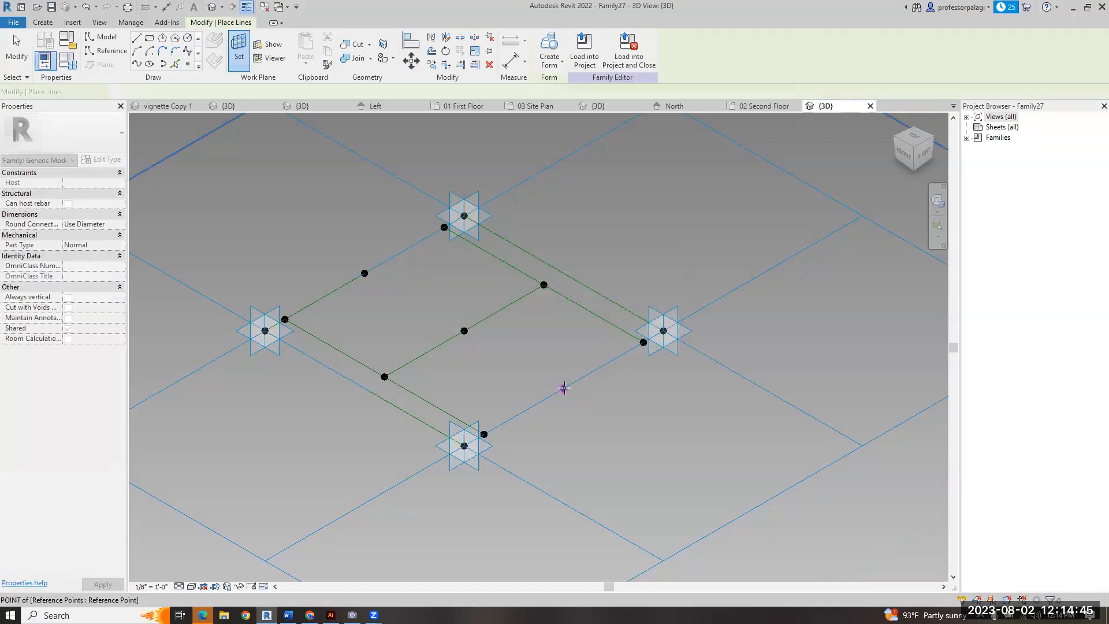
pyautogui.click(598, 347)
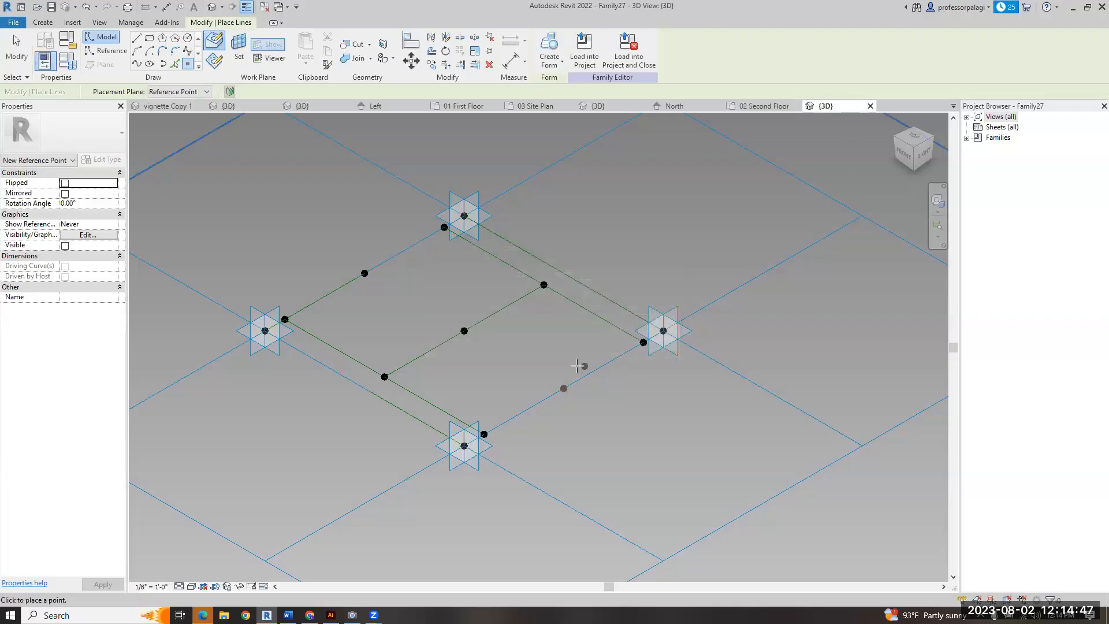
pyautogui.press('Escape')
pyautogui.press('Escape')
# - Set the offset of the three hosted midpoint reference points to 0' 8"
pyautogui.click(465, 329)
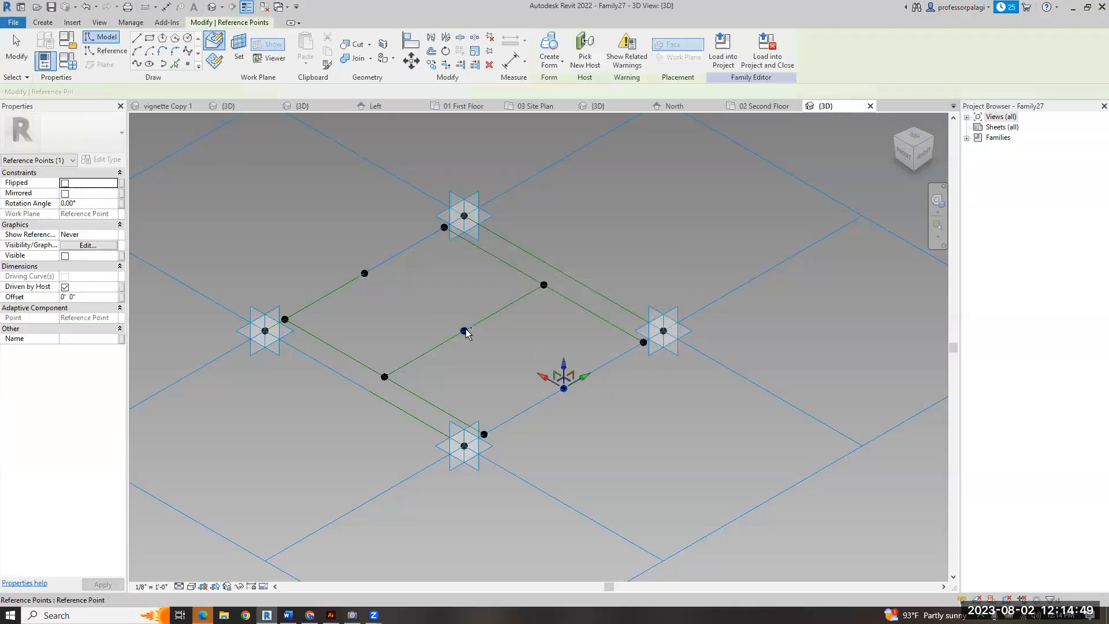
pyautogui.keyDown('ctrl'); pyautogui.click(364, 273); pyautogui.keyUp('ctrl')
pyautogui.keyDown('ctrl'); pyautogui.click(364, 273); pyautogui.keyUp('ctrl')
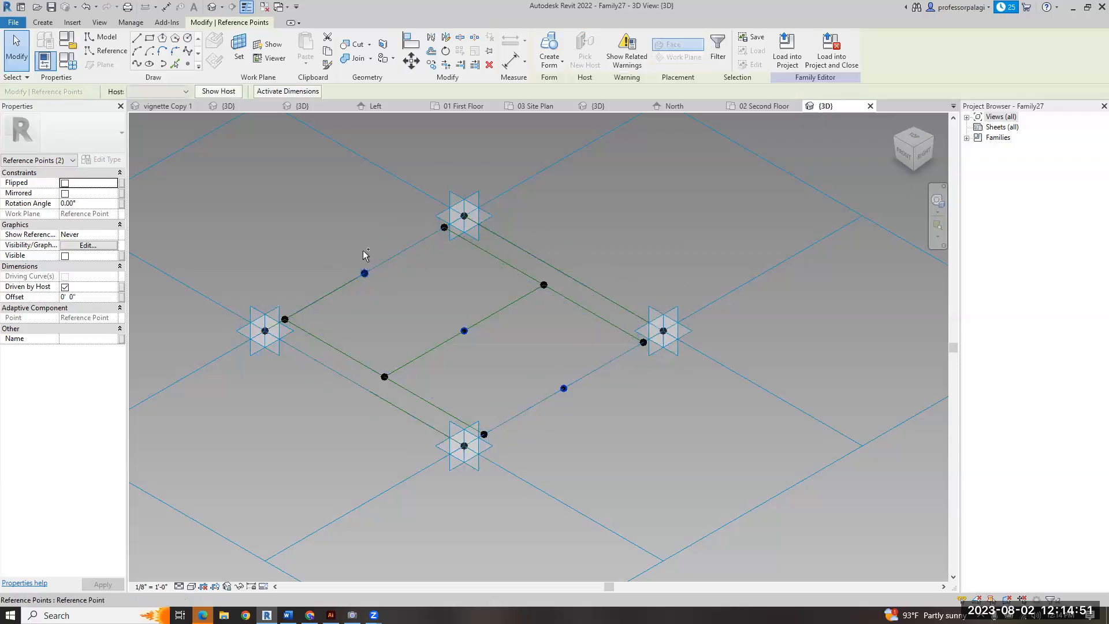
pyautogui.click(93, 297)
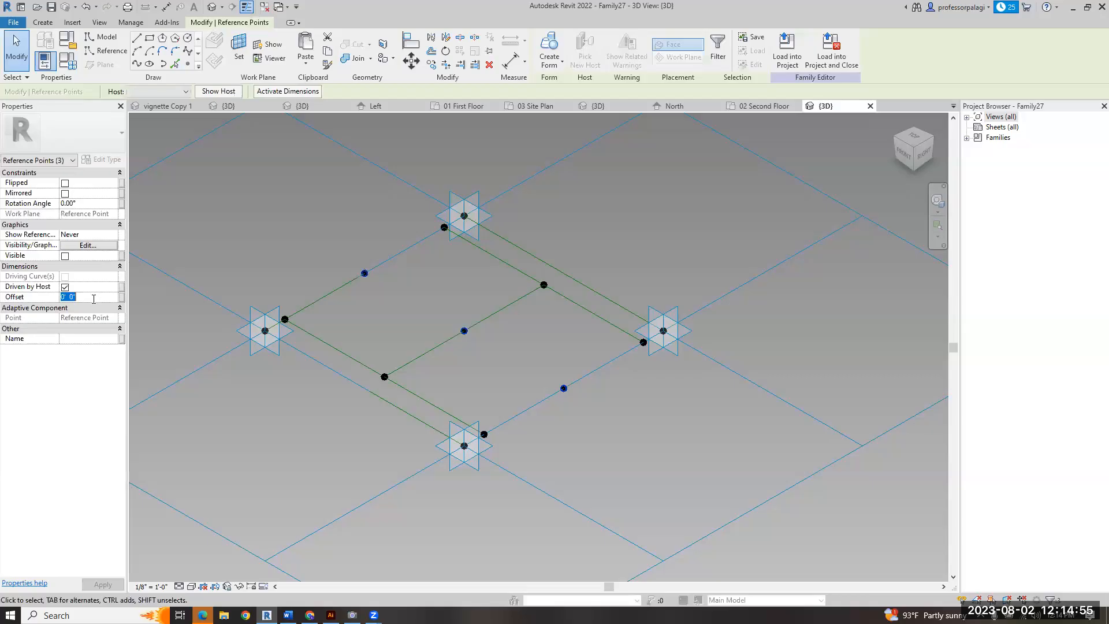
pyautogui.click(254, 196)
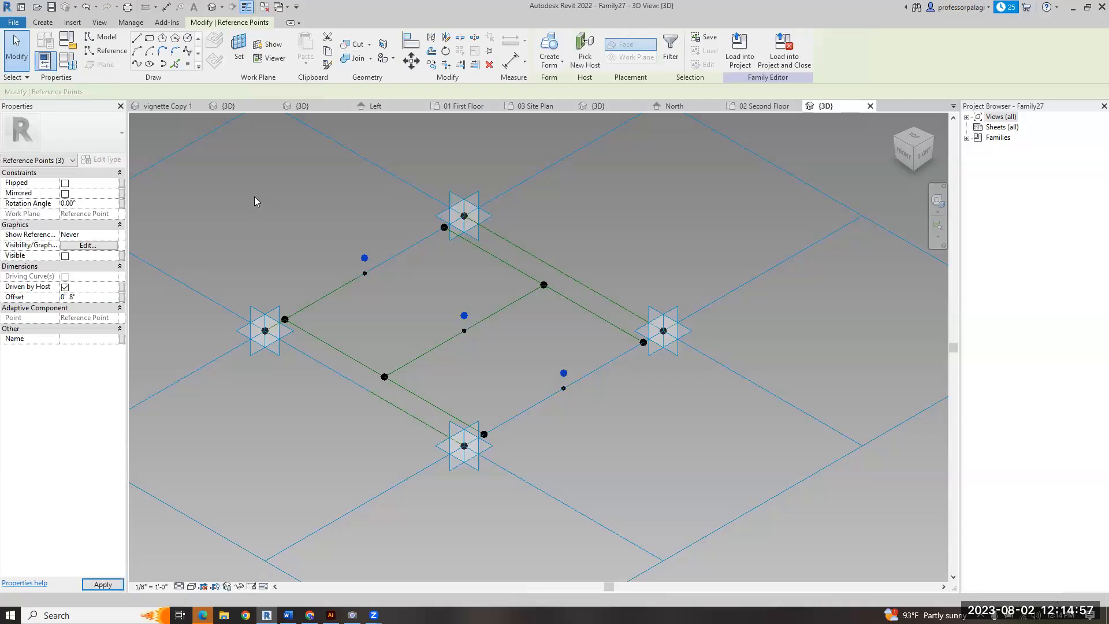
# - Draw three arched spline reference lines, each running from one inner line to the other through the raised midpoint
pyautogui.click(136, 63)
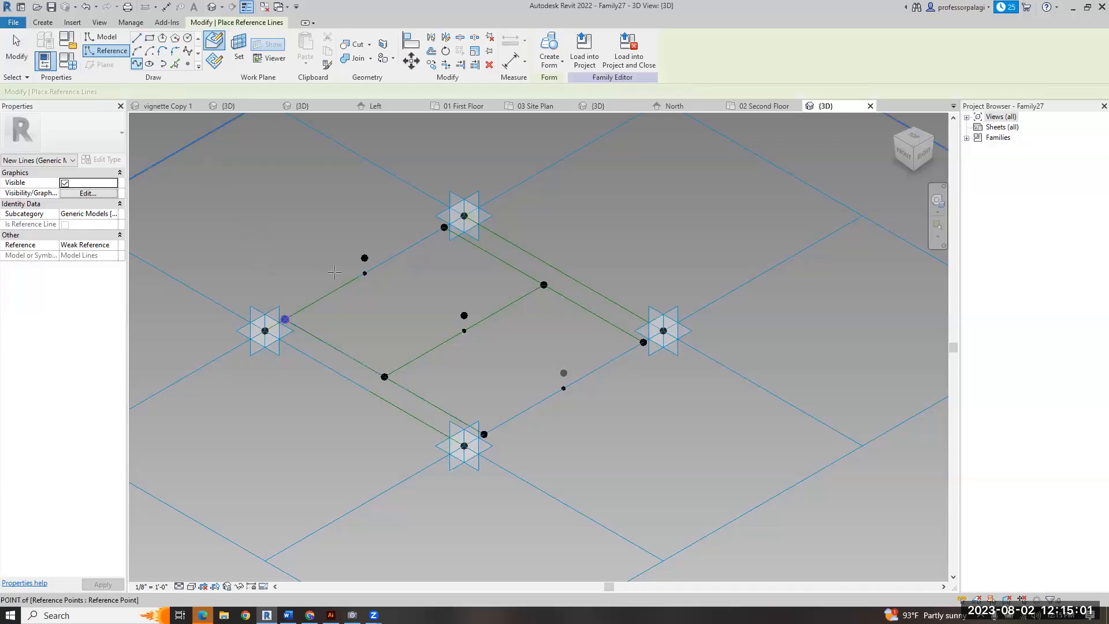
pyautogui.click(364, 257)
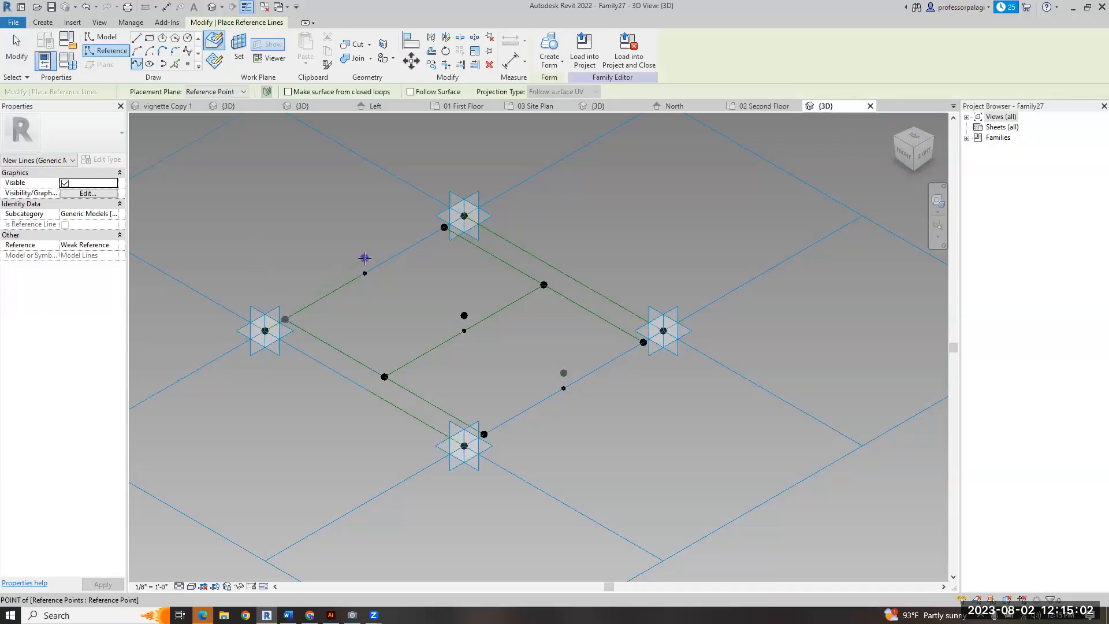
pyautogui.click(443, 227)
pyautogui.click(384, 376)
pyautogui.click(464, 316)
pyautogui.click(543, 284)
pyautogui.press('Escape')
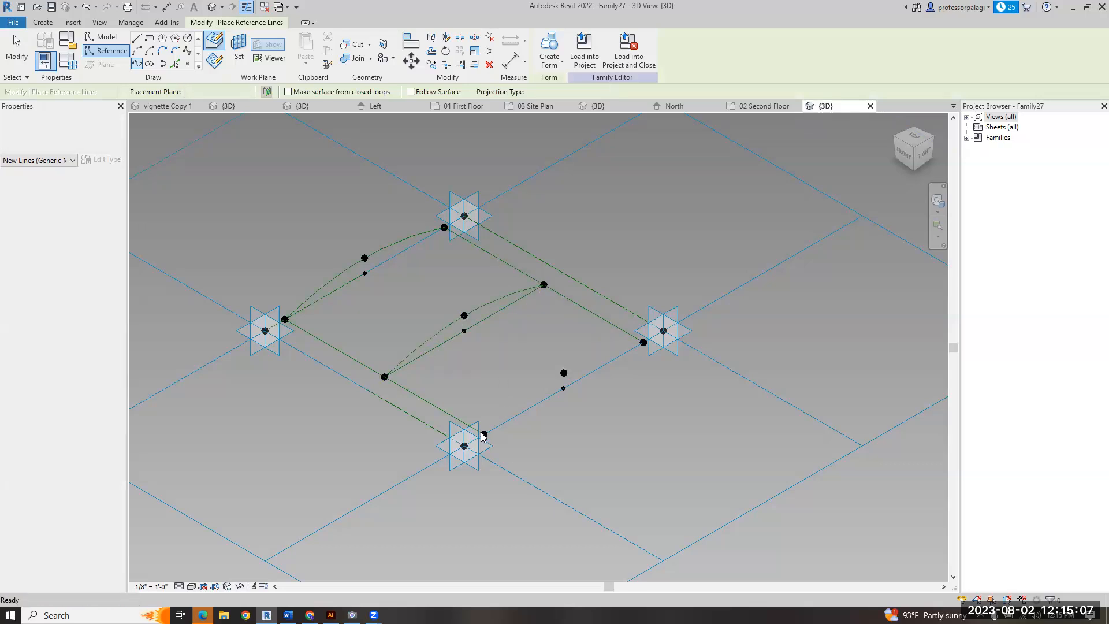
pyautogui.click(484, 434)
pyautogui.click(564, 373)
pyautogui.click(635, 338)
pyautogui.press('Escape')
pyautogui.press('Escape')
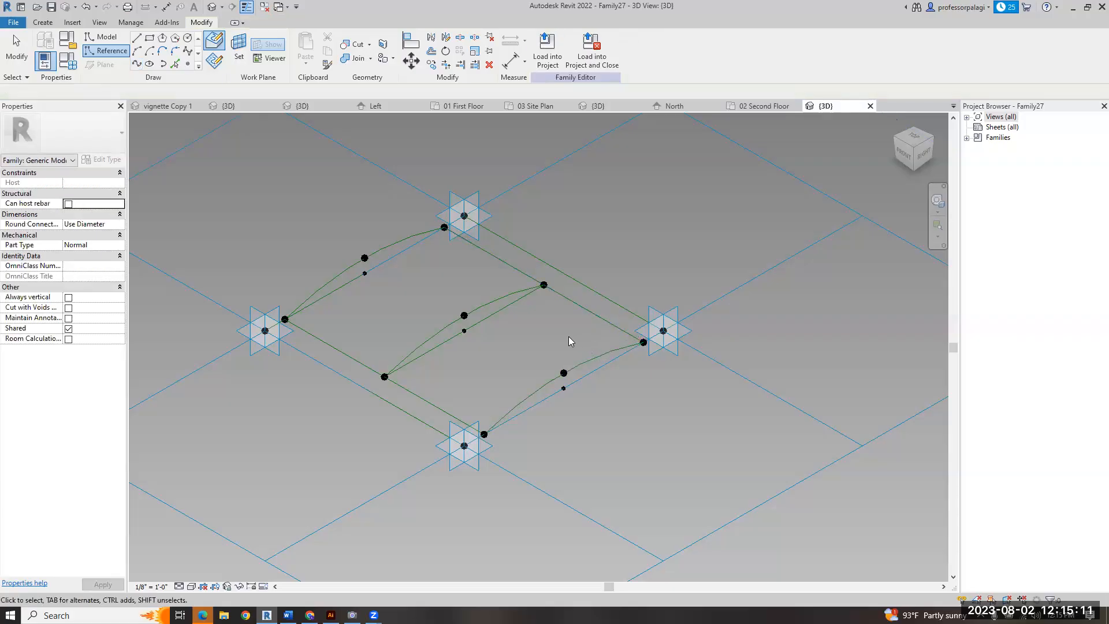
# - Draw small model-line circles centred on the raised points of the first outer arch and the middle arch
pyautogui.scroll(3, 444, 323)
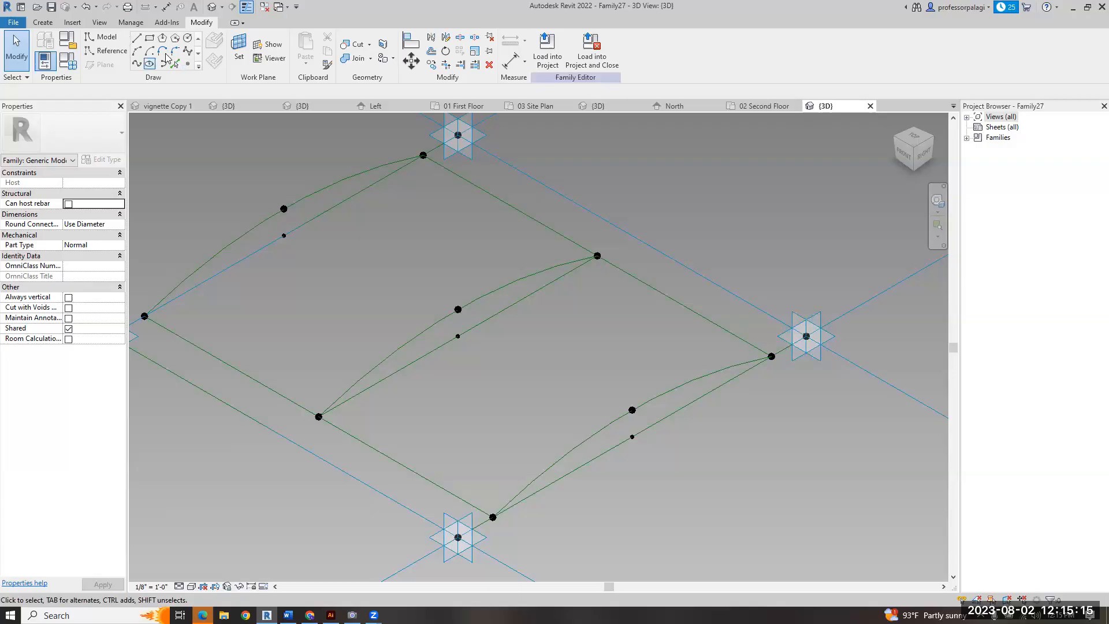
pyautogui.click(282, 211)
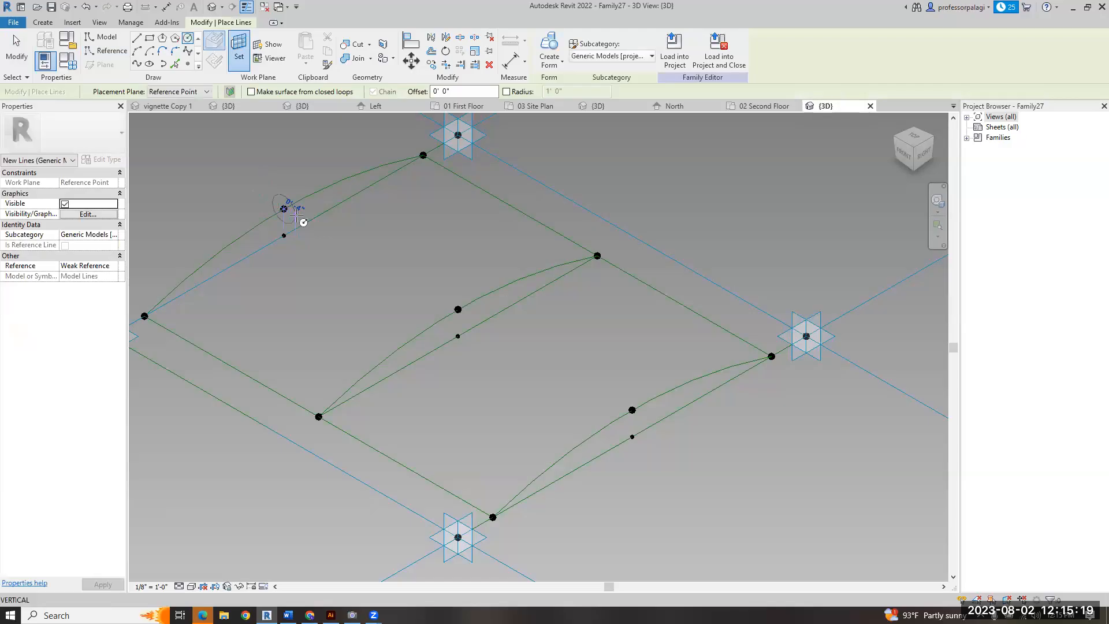
pyautogui.click(291, 213)
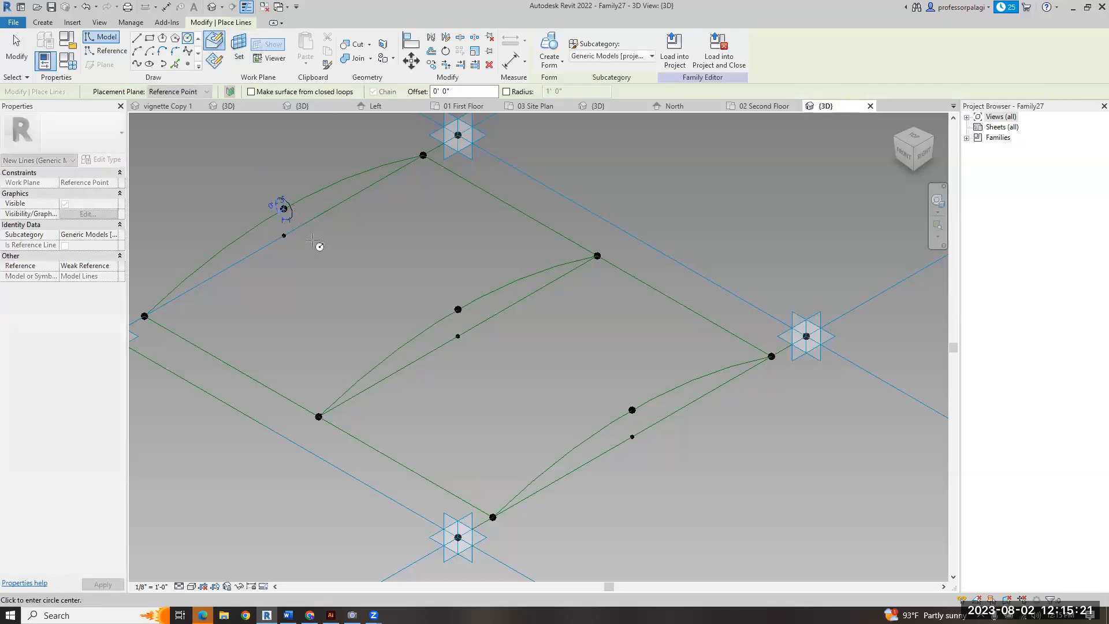
pyautogui.click(472, 317)
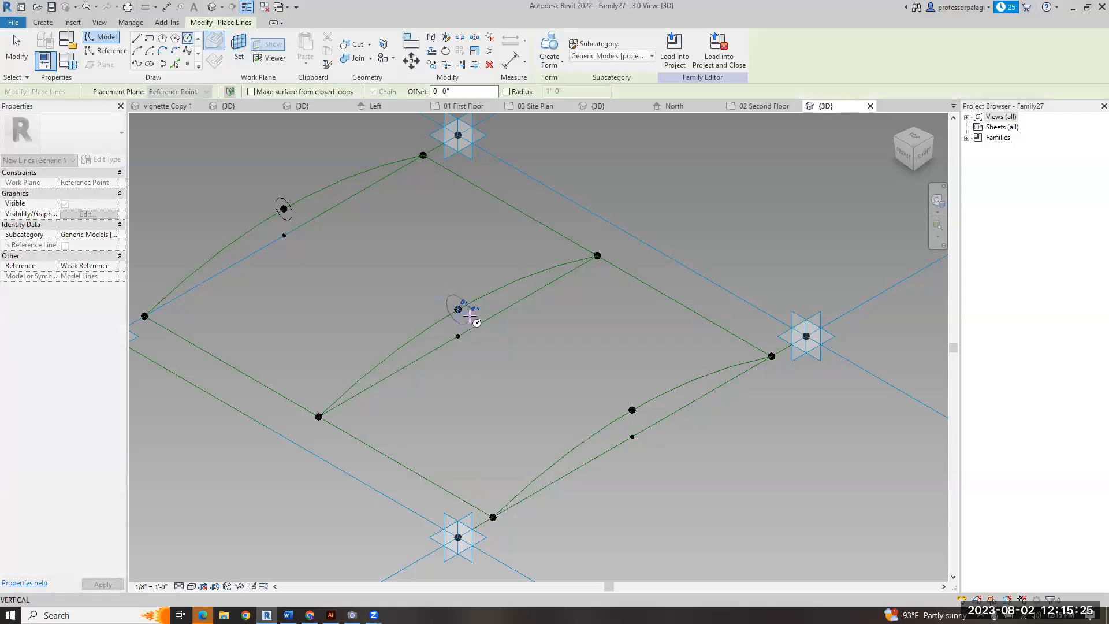
pyautogui.click(474, 318)
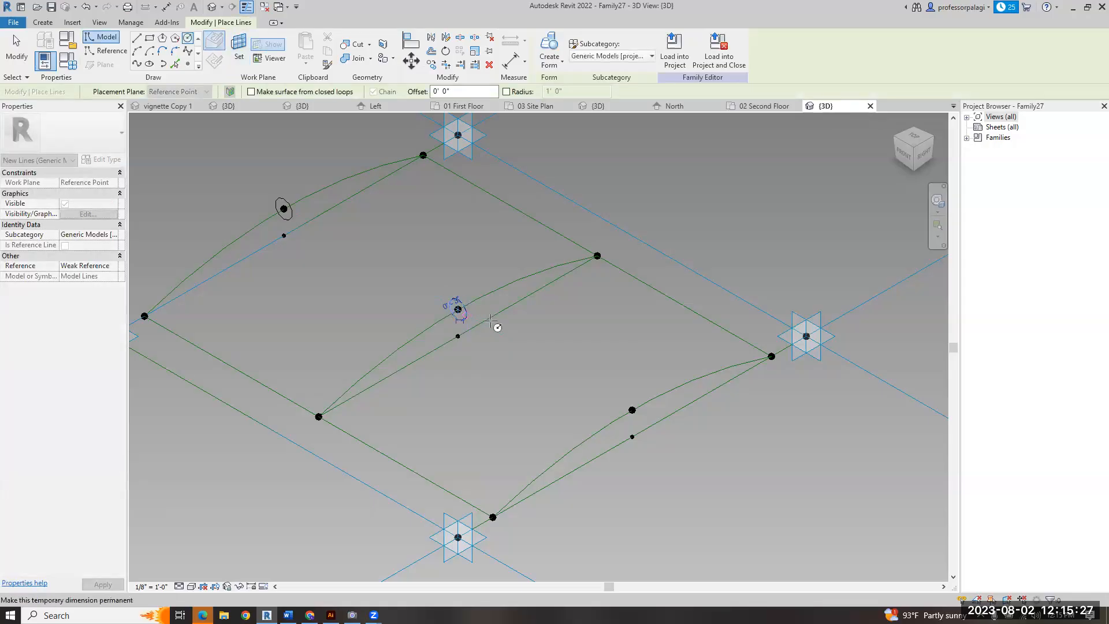
pyautogui.press('Escape')
pyautogui.press('Escape')
# - Create solid tube forms from the circles and spline paths of the first outer arch and the middle arch
pyautogui.click(291, 215)
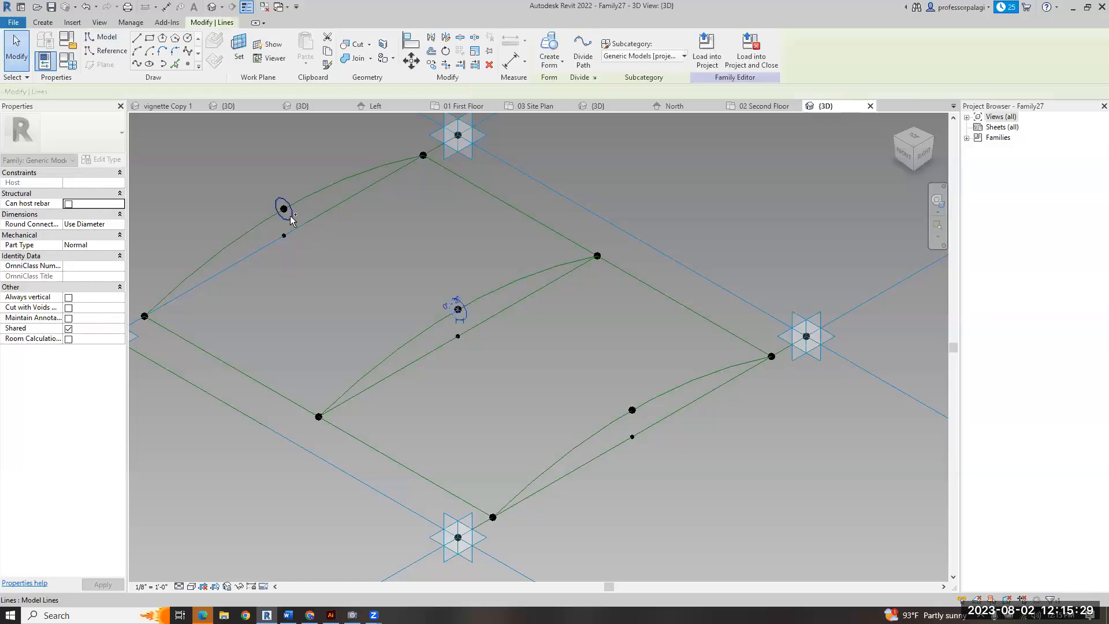
pyautogui.press('Escape')
pyautogui.press('Tab')
pyautogui.click(279, 219)
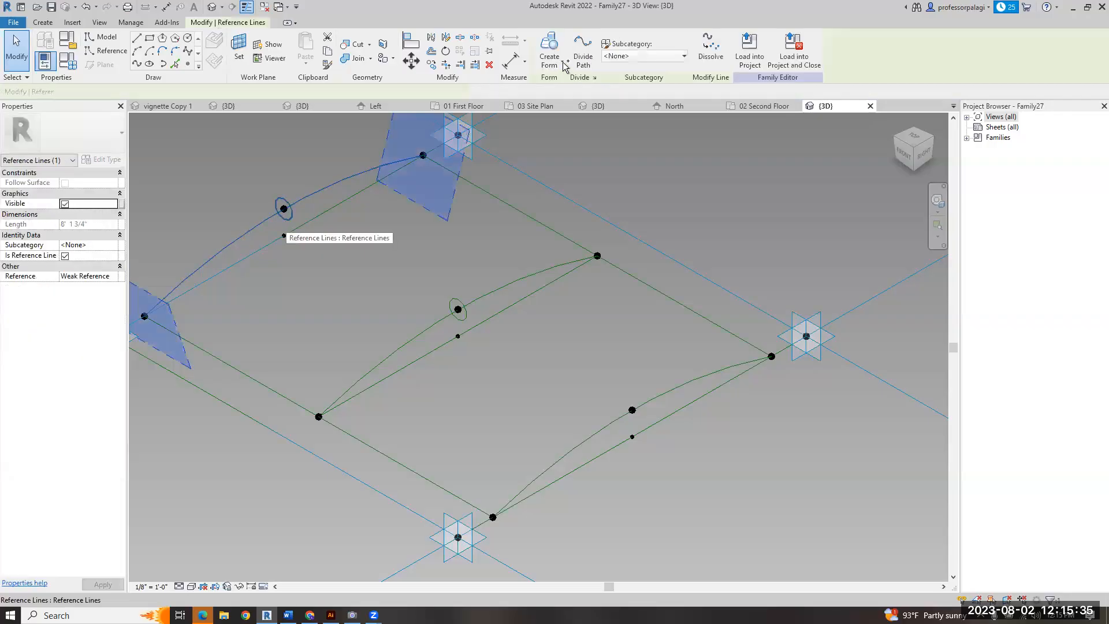
pyautogui.press('Tab')
pyautogui.click(460, 317)
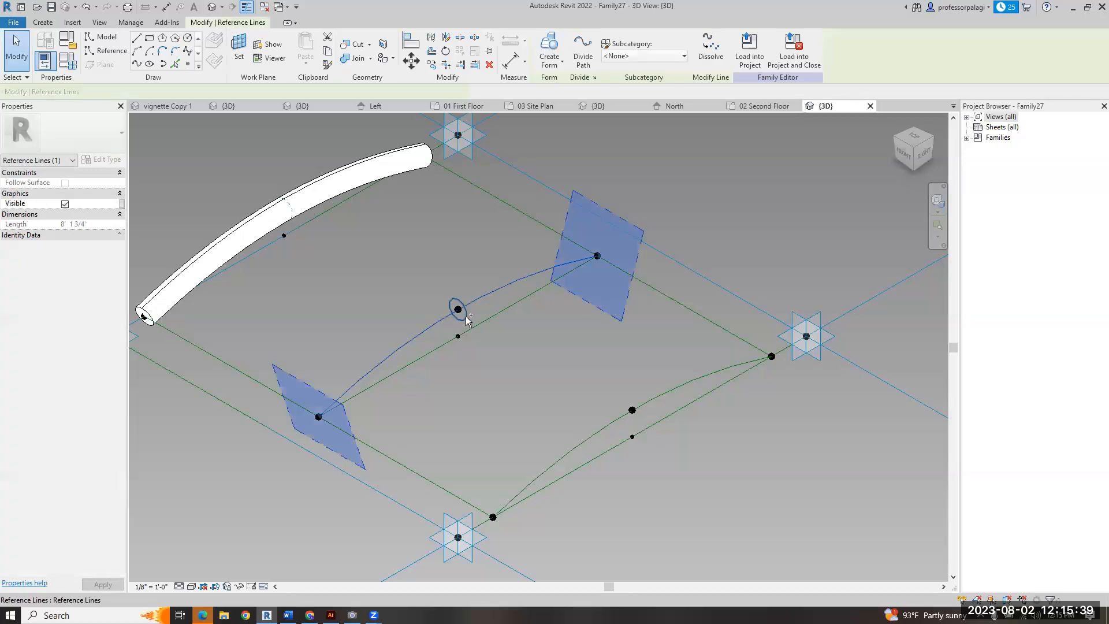
pyautogui.click(548, 45)
pyautogui.press('Escape')
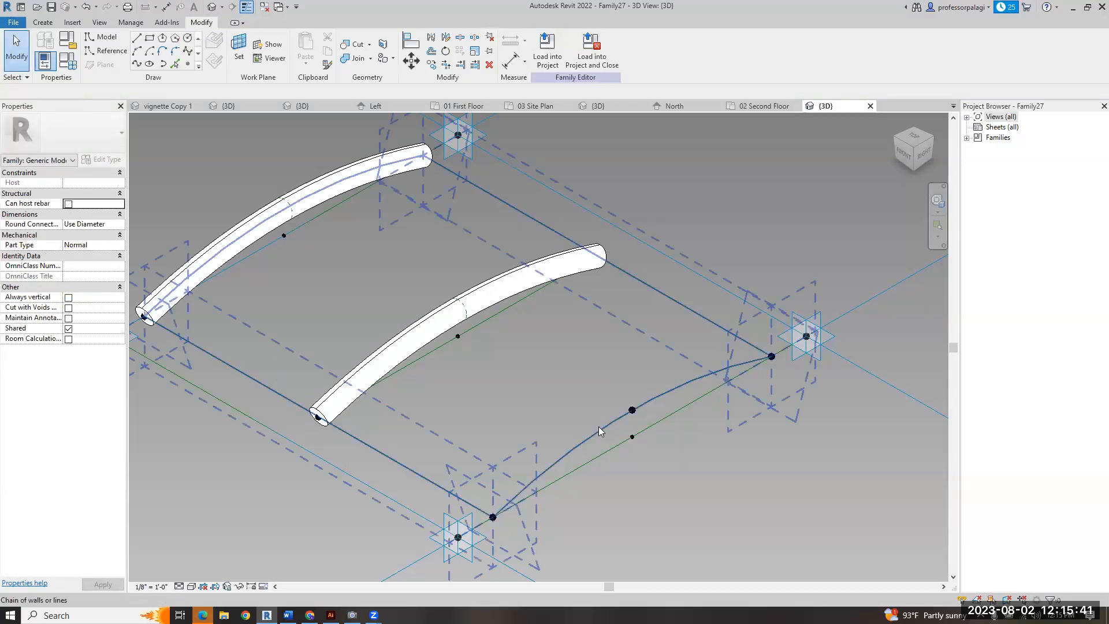
pyautogui.press('Tab')
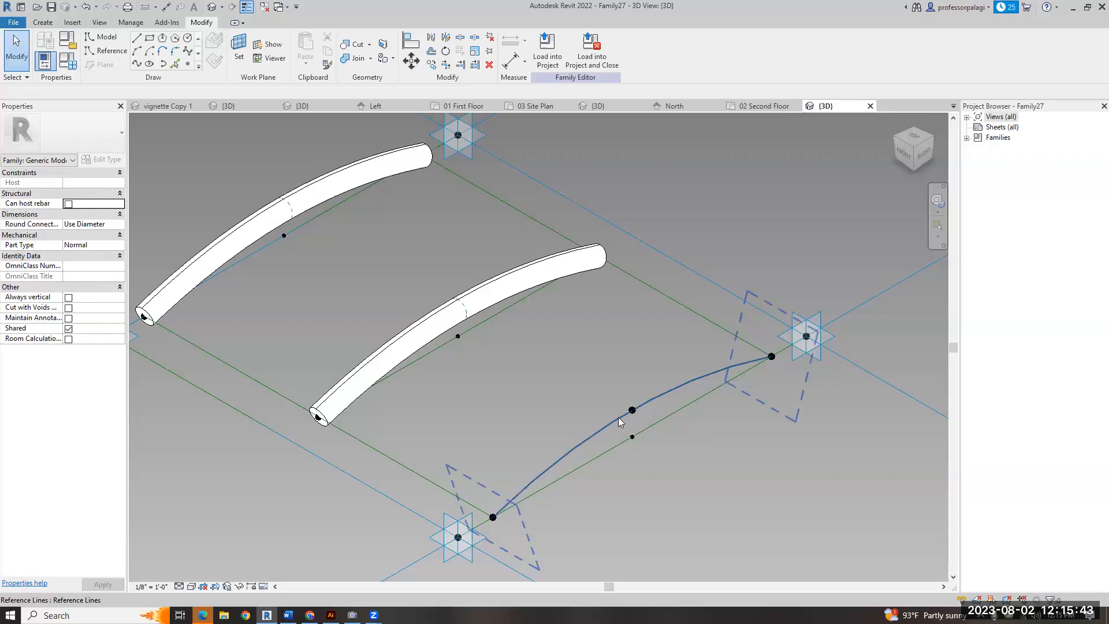
pyautogui.click(599, 426)
pyautogui.press('Escape')
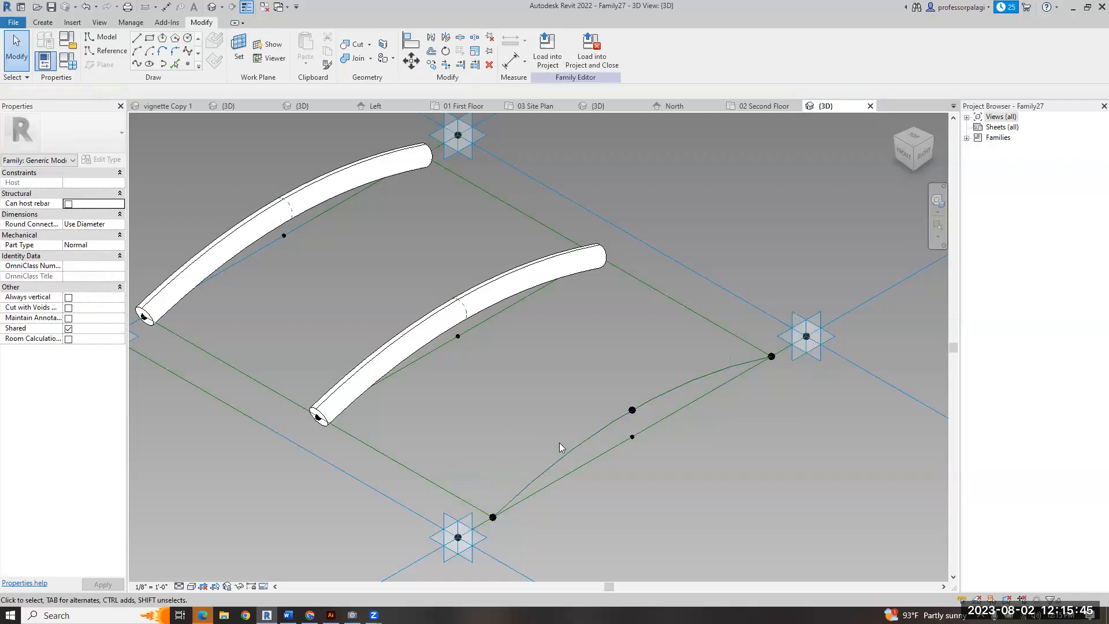
# - Temporarily hide the middle tube and the first outer arch tube to expose their spline paths
pyautogui.click(407, 334)
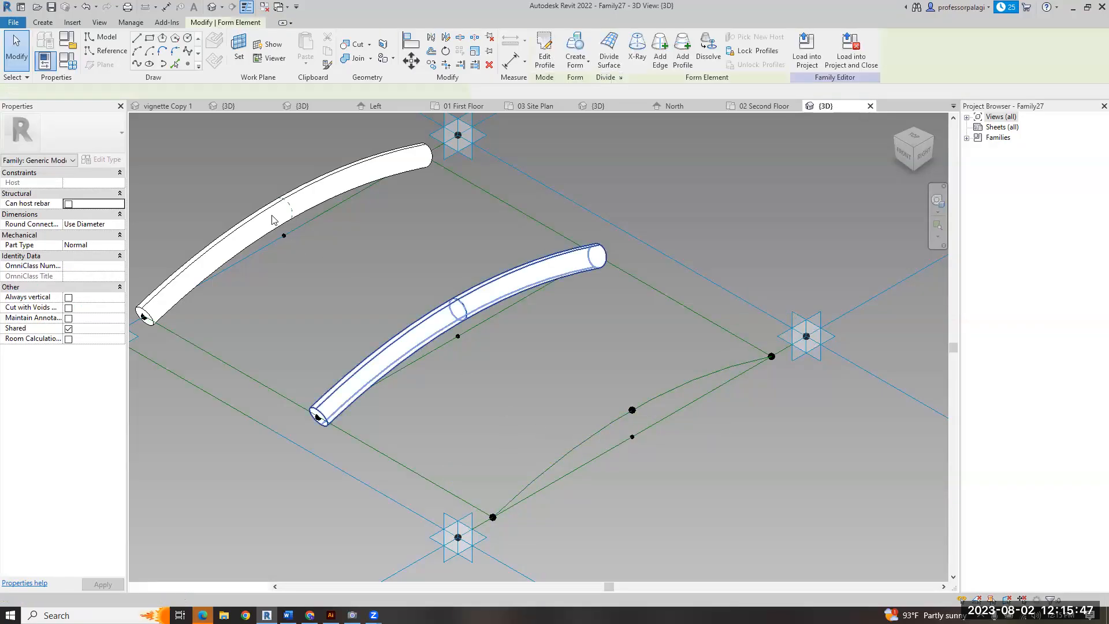
pyautogui.press('h')
pyautogui.press('h')
pyautogui.click(292, 254)
pyautogui.press('h')
pyautogui.press('h')
# - Create a single curved surface form through the three arched spline reference lines
pyautogui.press('Tab')
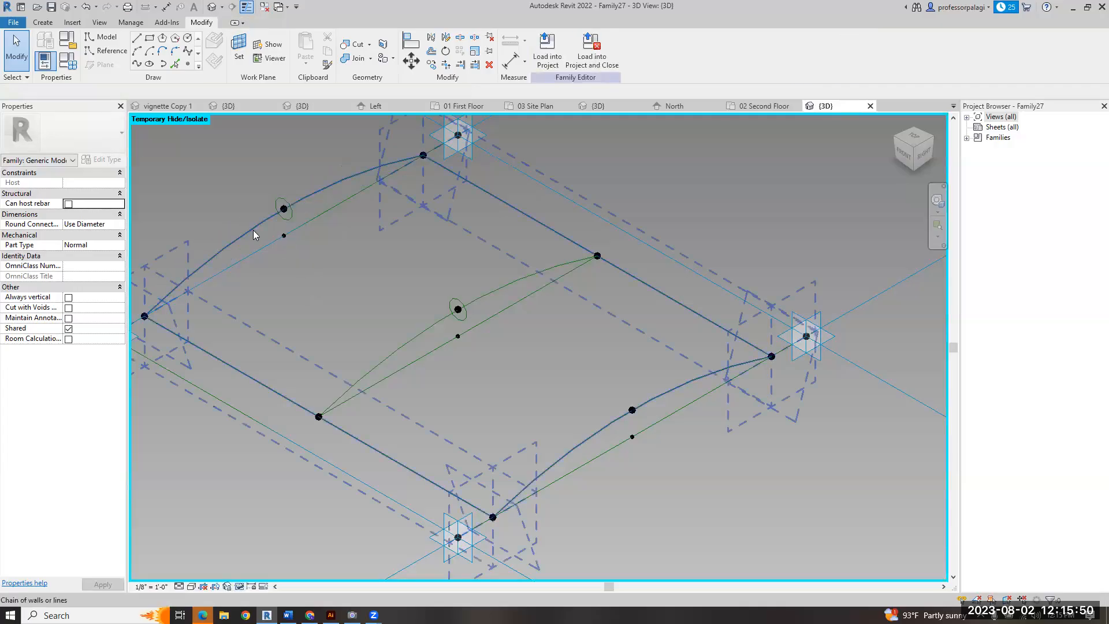
pyautogui.click(412, 340)
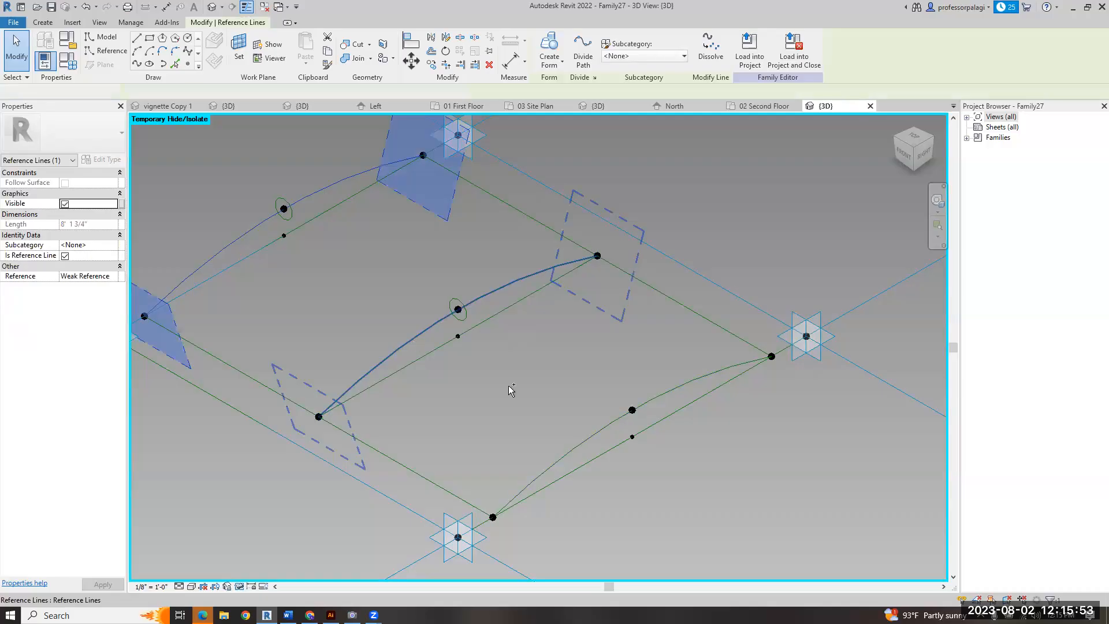
pyautogui.keyDown('ctrl'); pyautogui.click(566, 443); pyautogui.keyUp('ctrl')
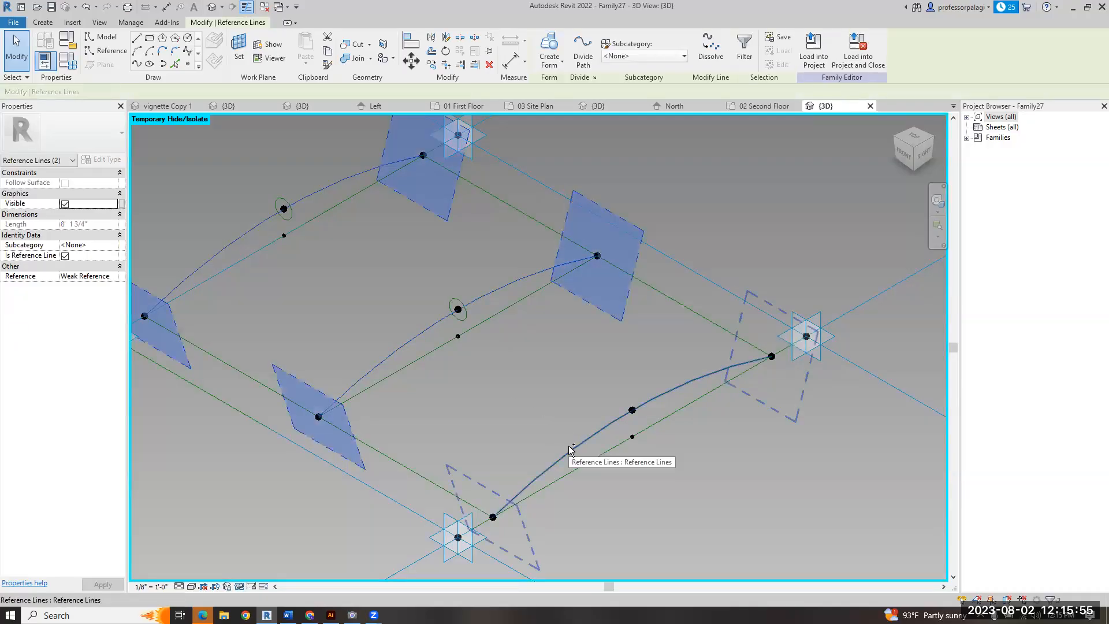
pyautogui.keyDown('ctrl'); pyautogui.click(569, 449); pyautogui.keyUp('ctrl')
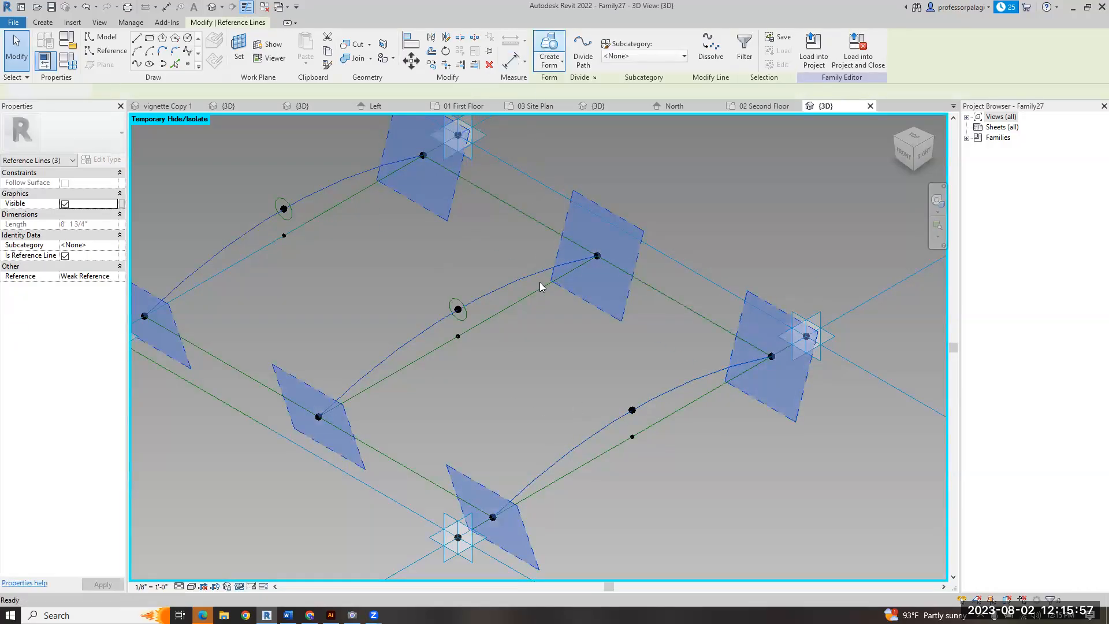
pyautogui.click(549, 52)
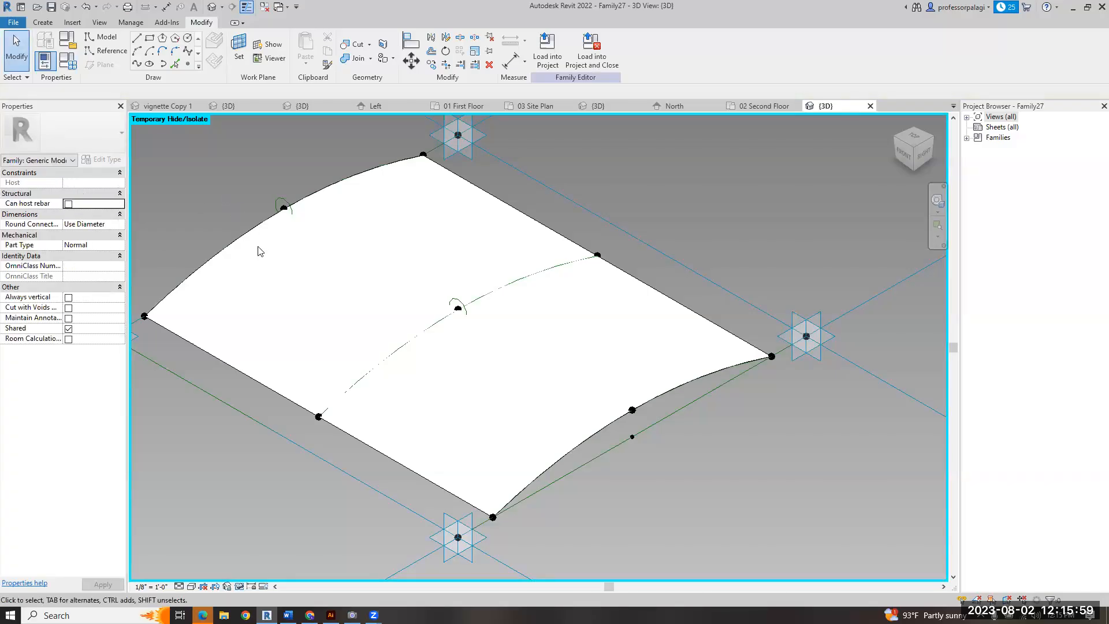
pyautogui.press('Tab')
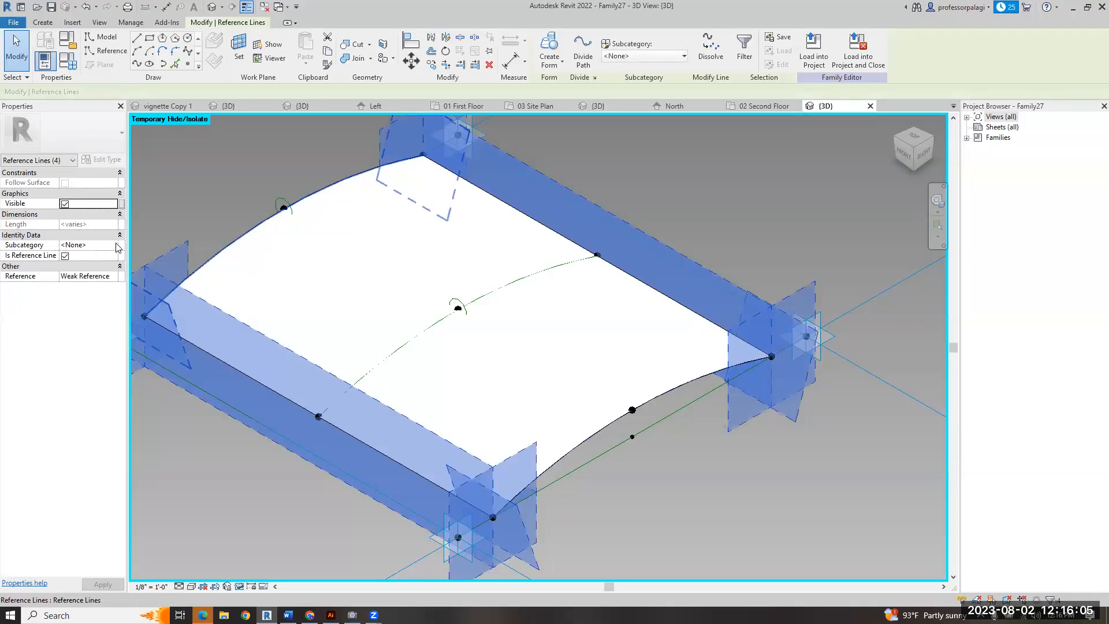
pyautogui.press('Escape')
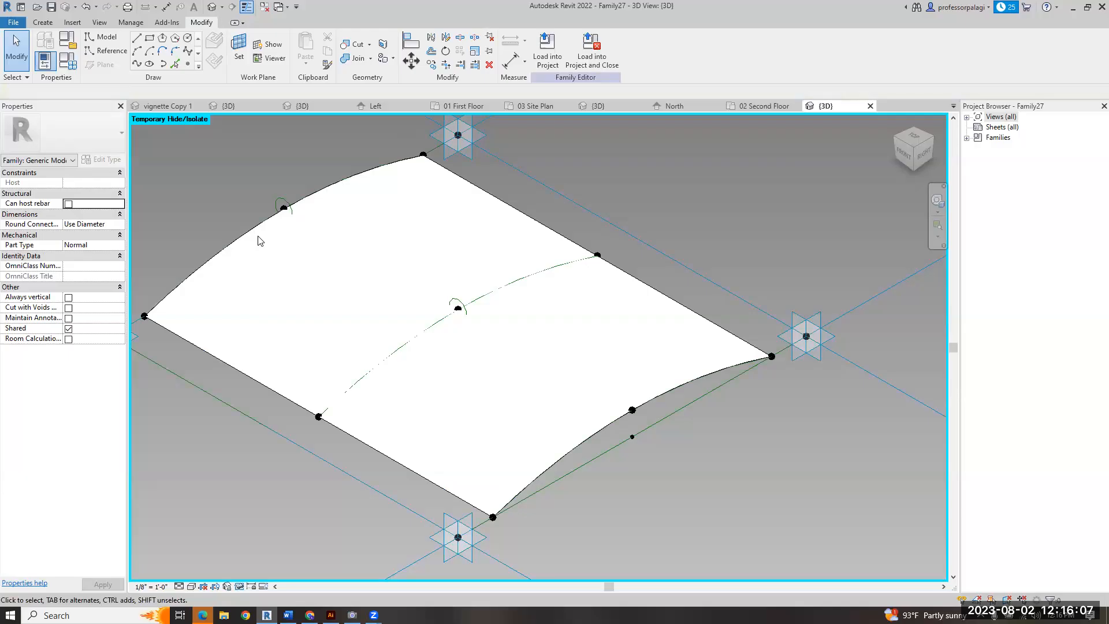
pyautogui.press('Tab')
pyautogui.click(585, 439)
pyautogui.press('Escape')
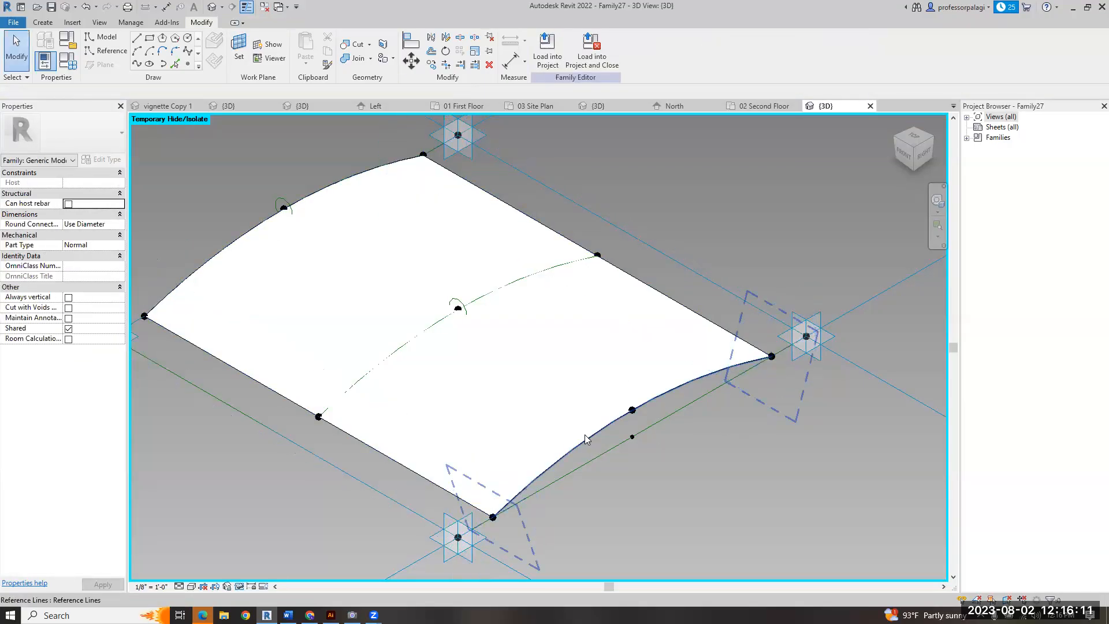
# - Assign the Glass material to the curved surface form and bring the temporarily hidden tubes back into view
pyautogui.click(584, 434)
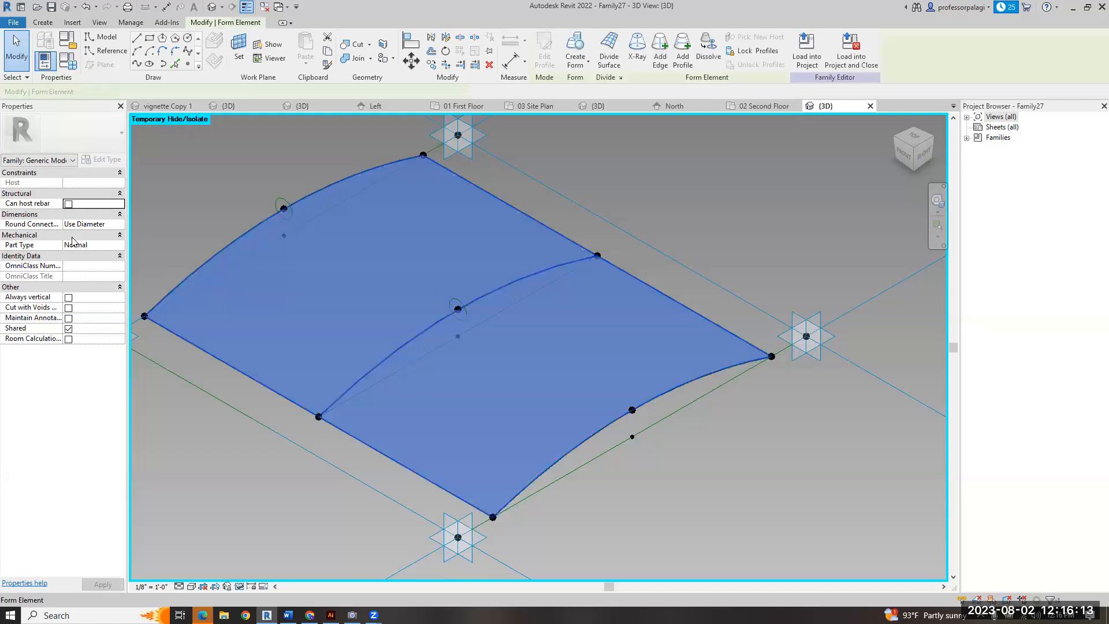
pyautogui.click(113, 214)
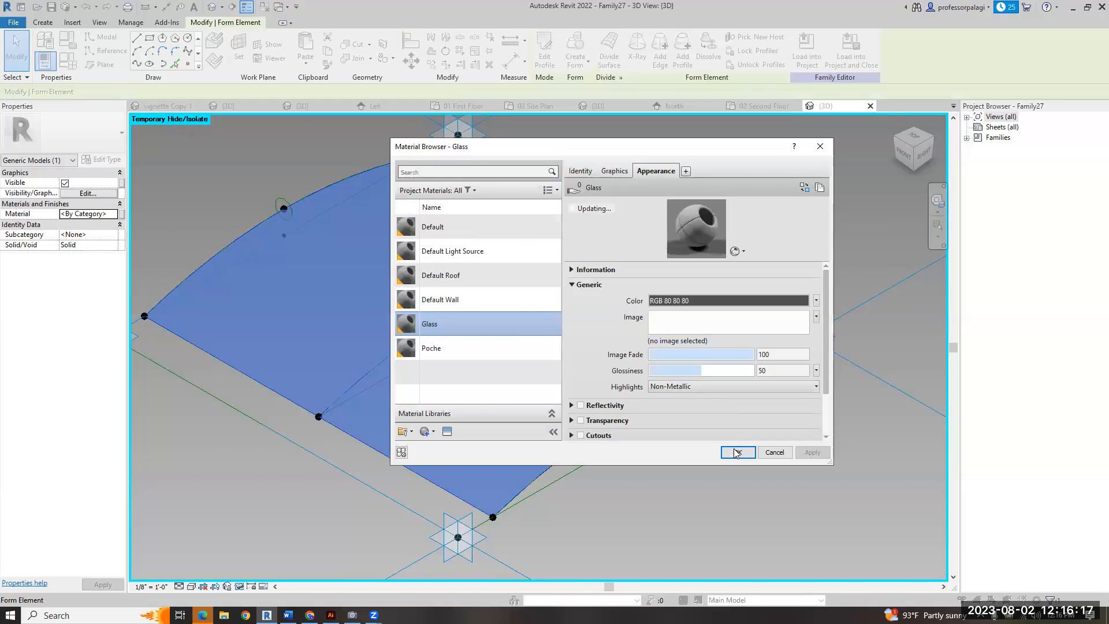
pyautogui.click(737, 452)
pyautogui.click(712, 482)
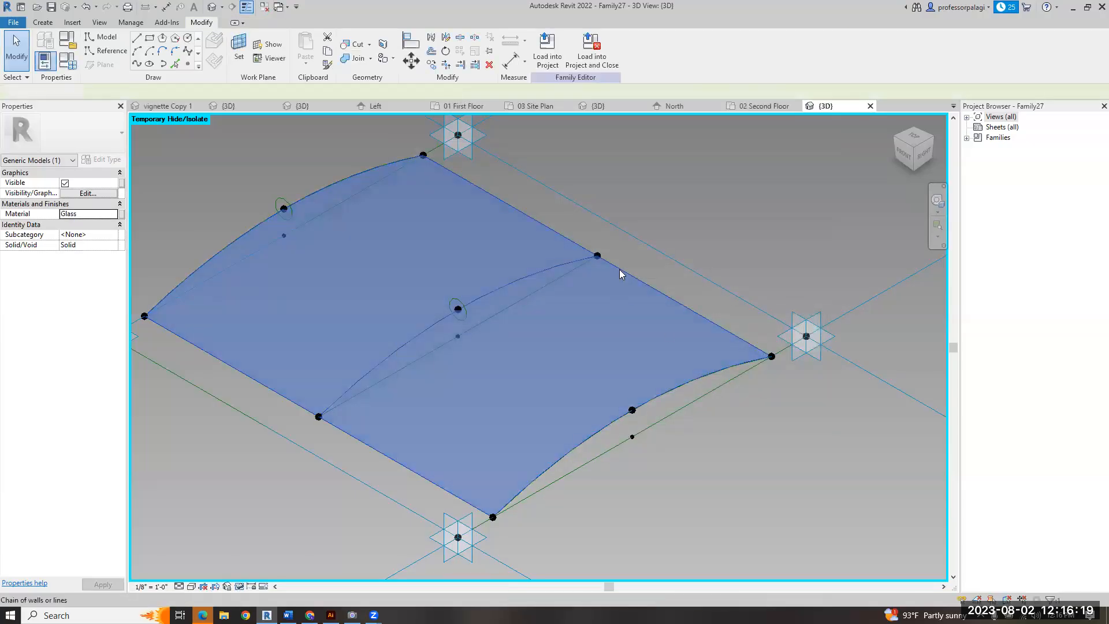
pyautogui.press('h')
pyautogui.press('r')
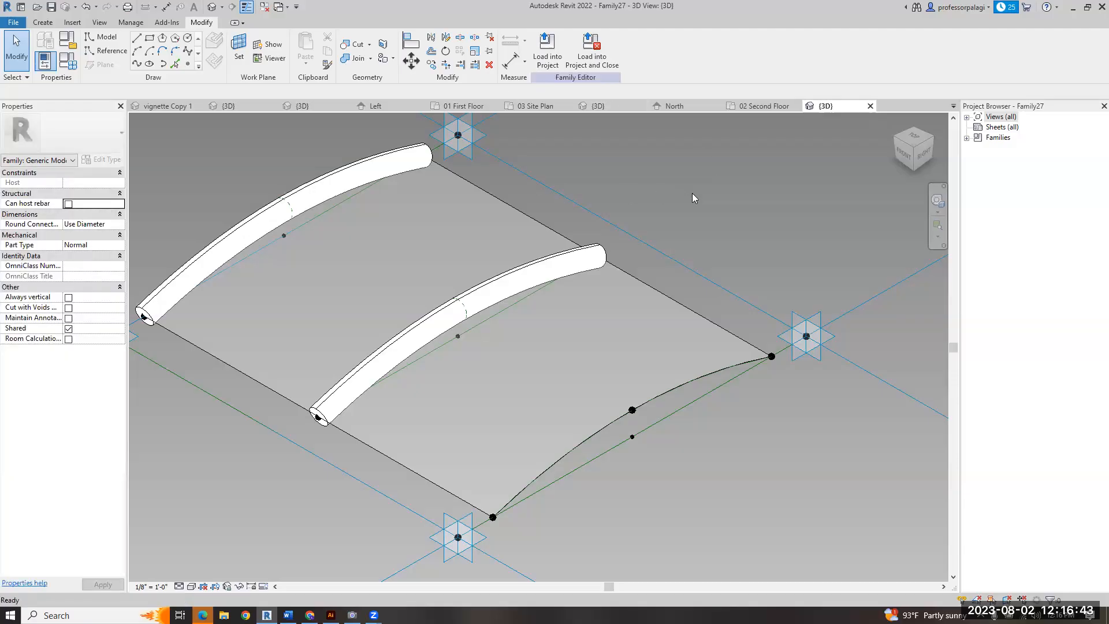
# - Load the PMD 2pt Wflange family from the Basic Components folder of PMD Revit Components
pyautogui.press('l')
pyautogui.press('f')
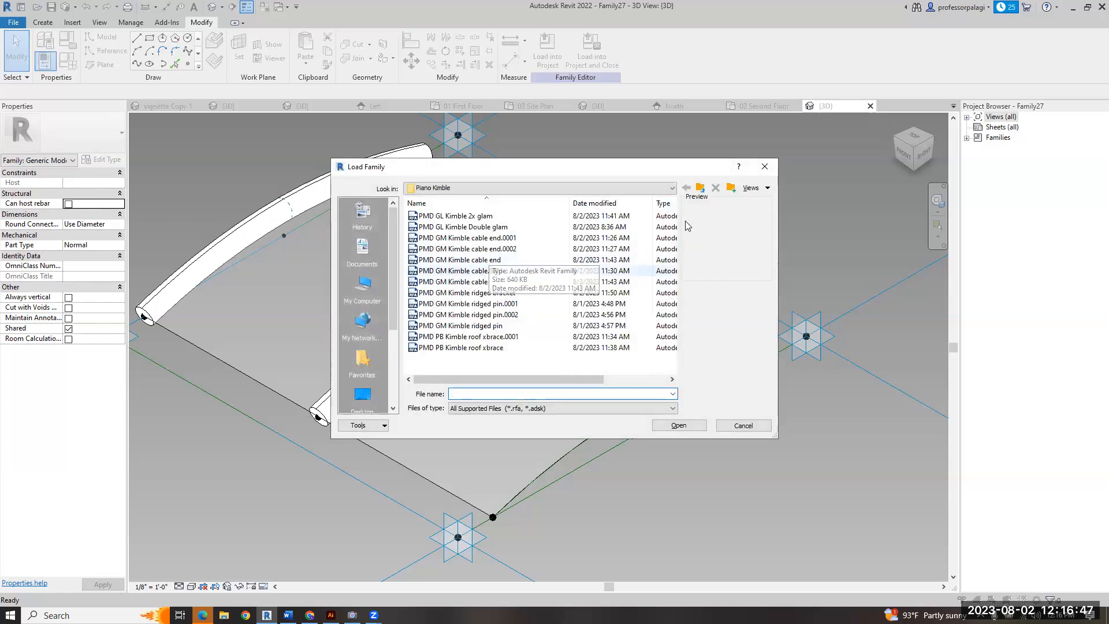
pyautogui.click(700, 189)
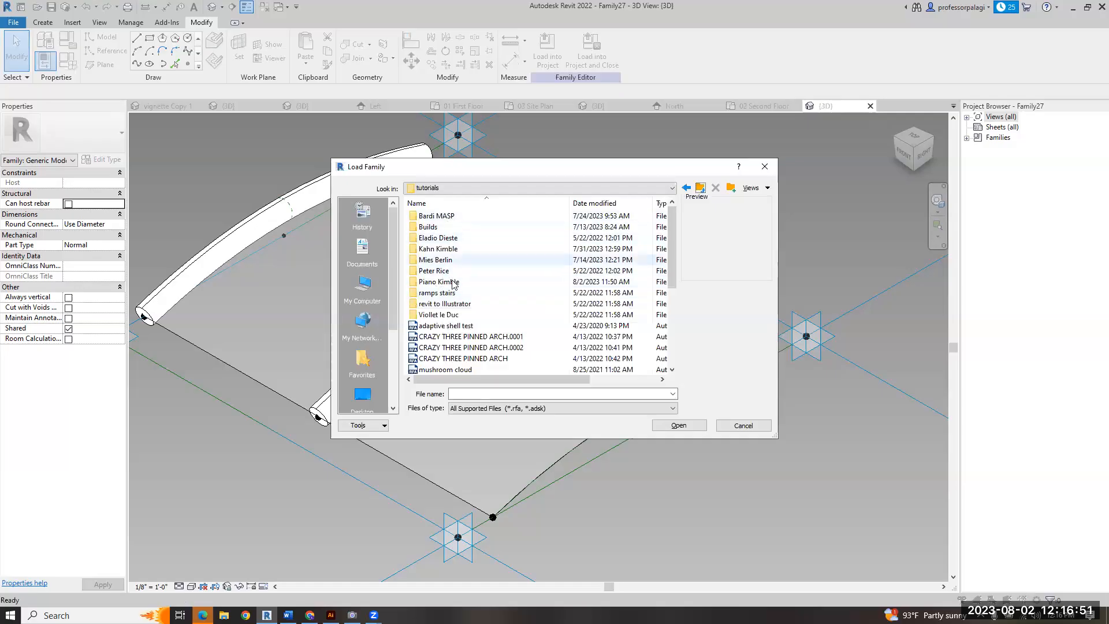
pyautogui.click(701, 188)
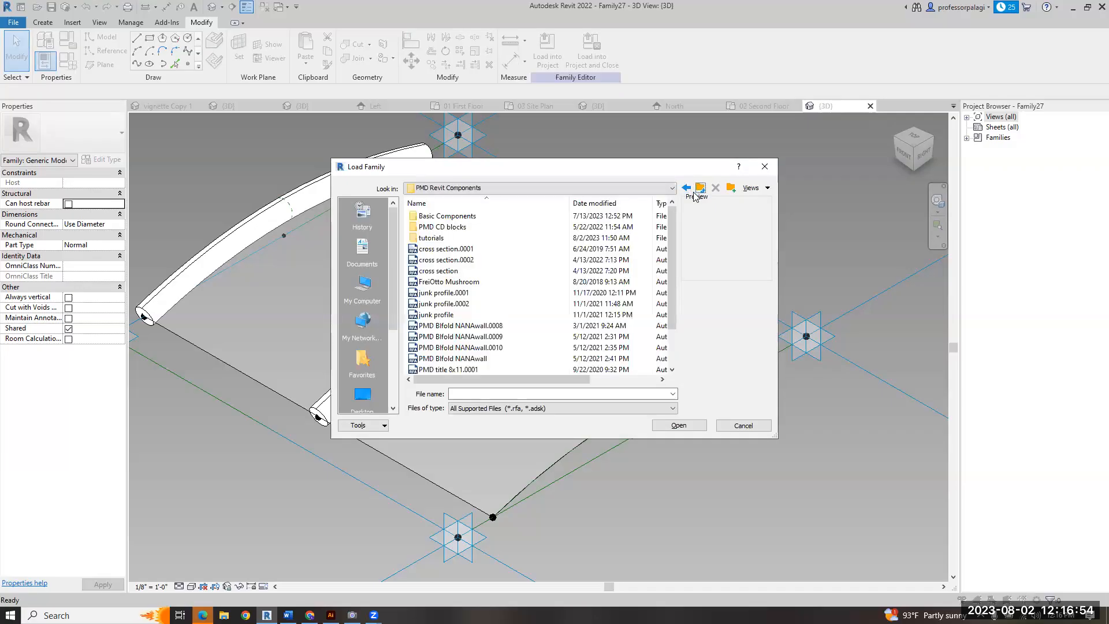
pyautogui.doubleClick(456, 216)
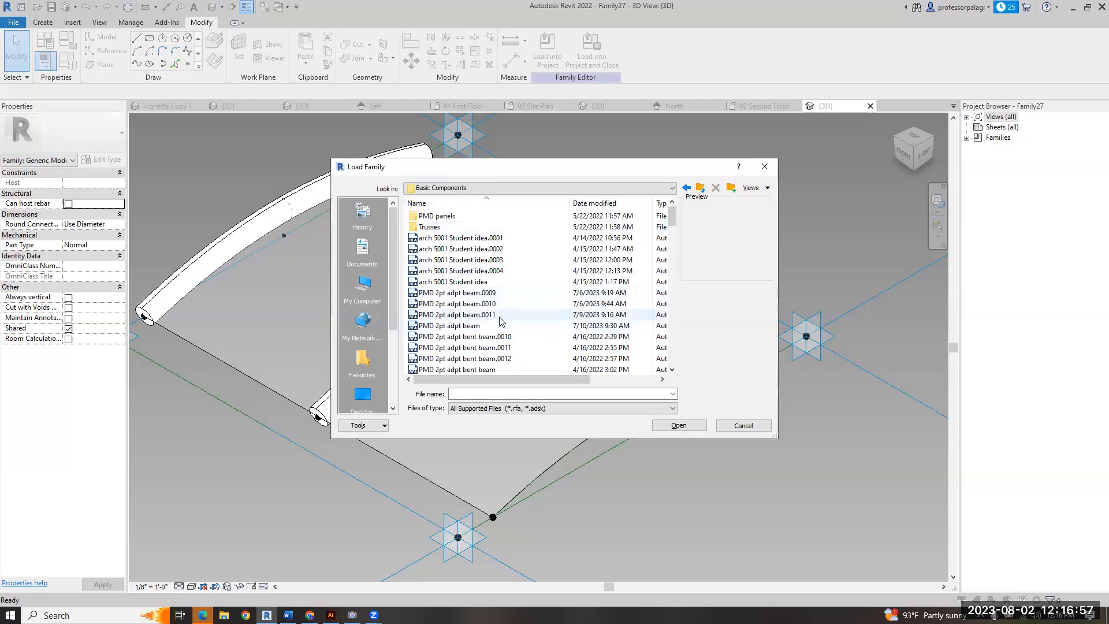
pyautogui.scroll(-4, 500, 321)
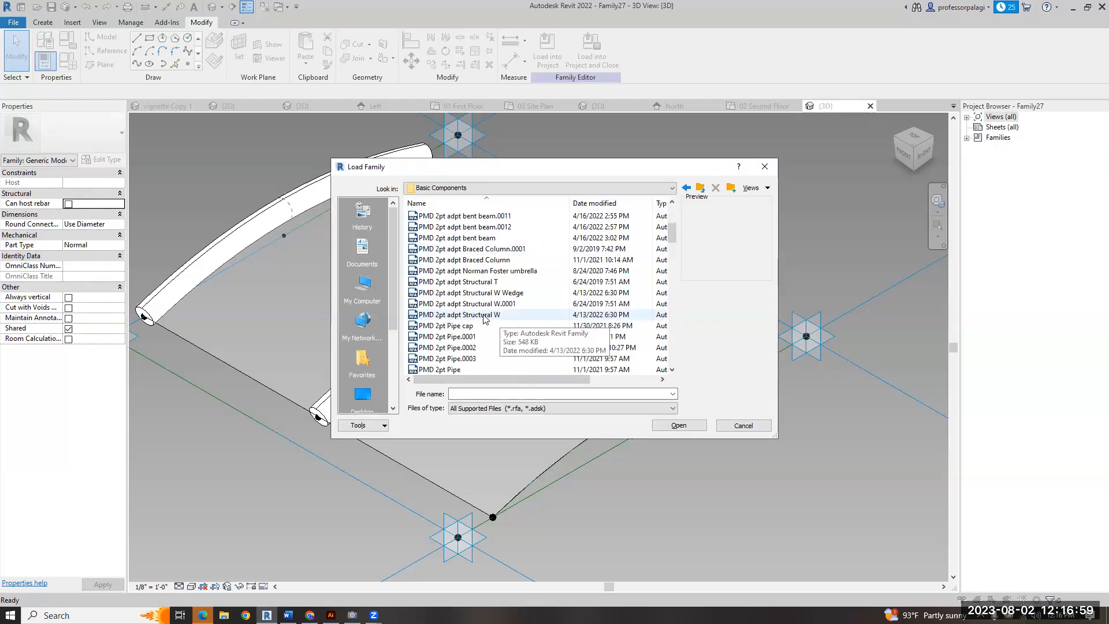
pyautogui.click(483, 316)
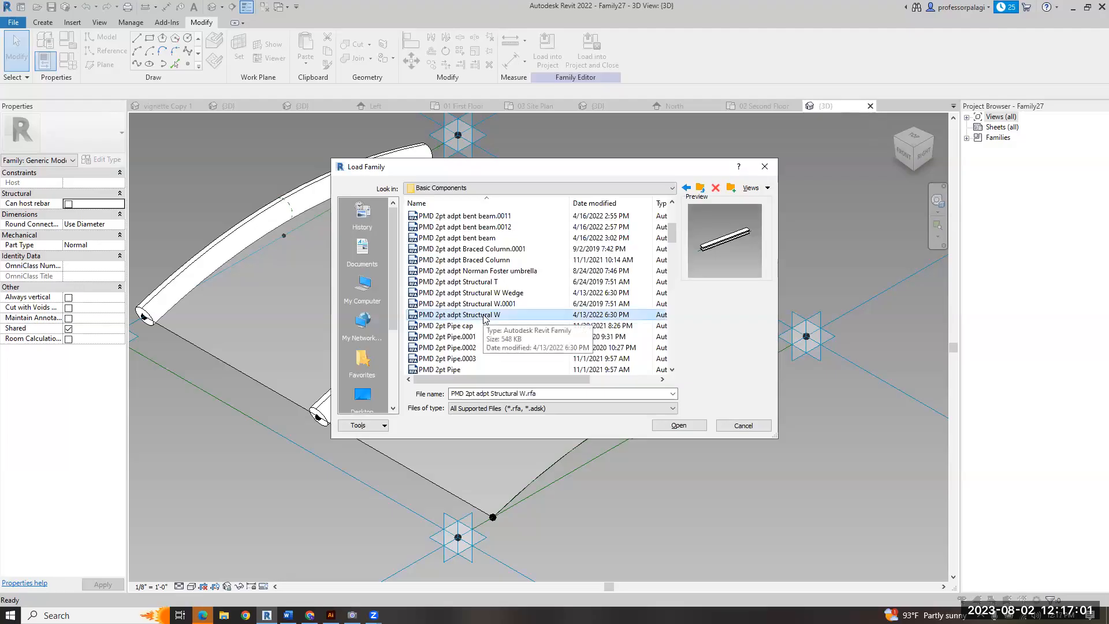
pyautogui.click(483, 295)
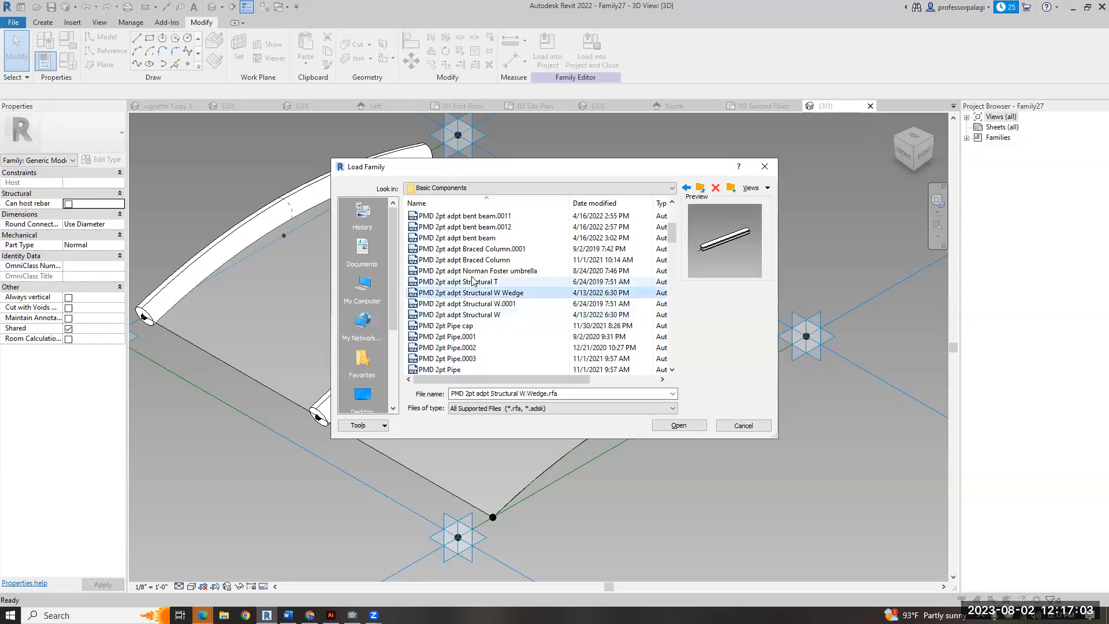
pyautogui.scroll(-6, 530, 306)
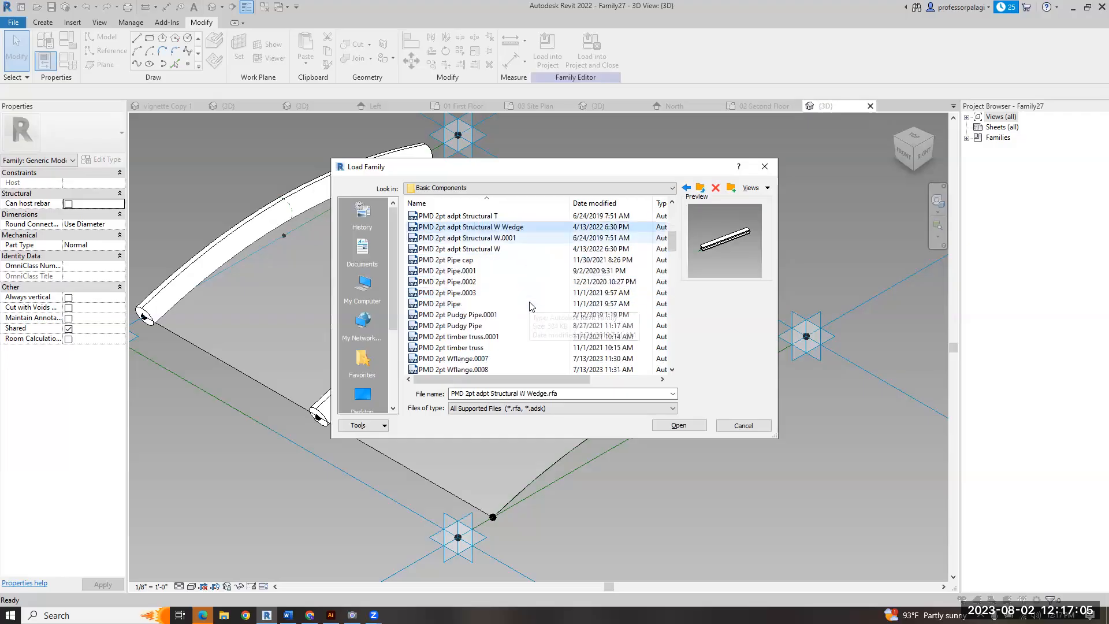
pyautogui.click(441, 293)
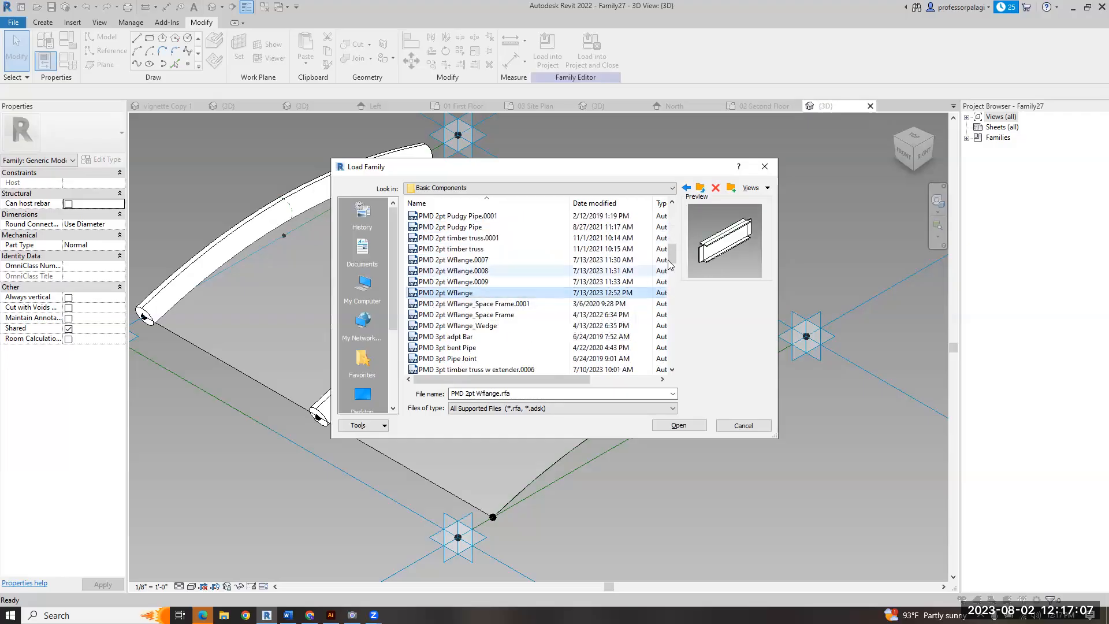
pyautogui.click(679, 426)
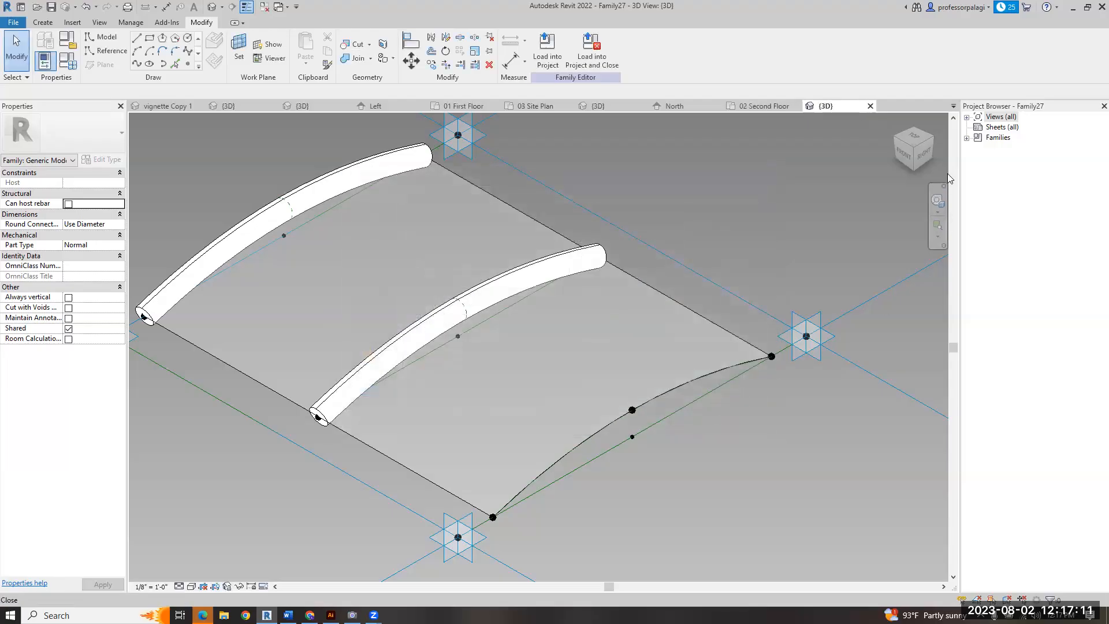
# - Expand the loaded generic model families down to the PMD 2pt Wflange type
pyautogui.click(966, 137)
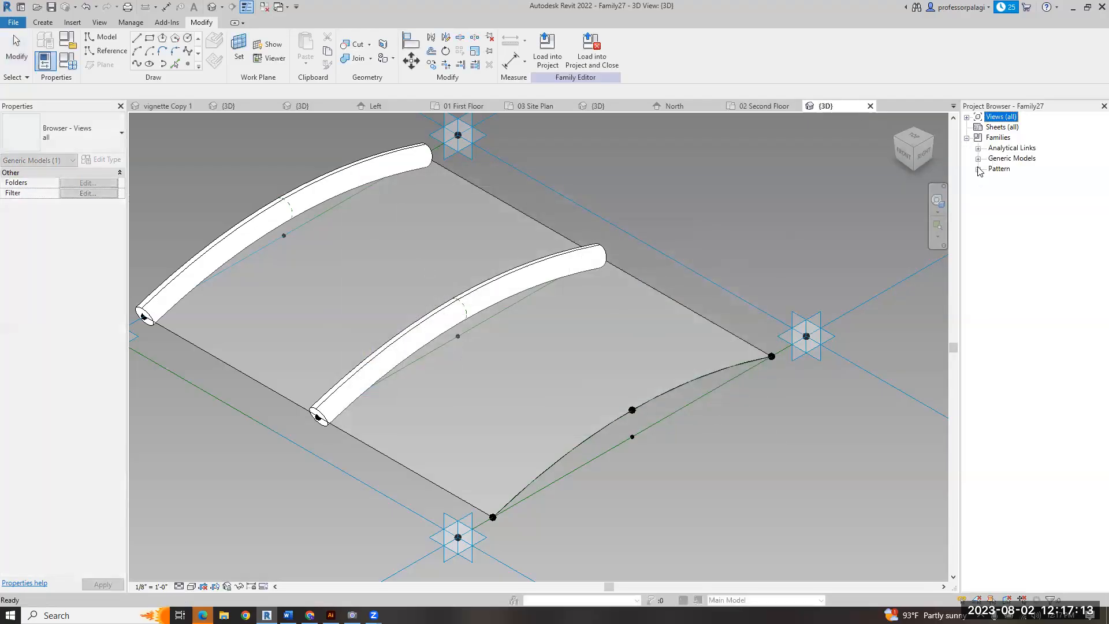
pyautogui.click(977, 158)
pyautogui.click(989, 168)
pyautogui.moveTo(1035, 181); pyautogui.dragTo(455, 191)
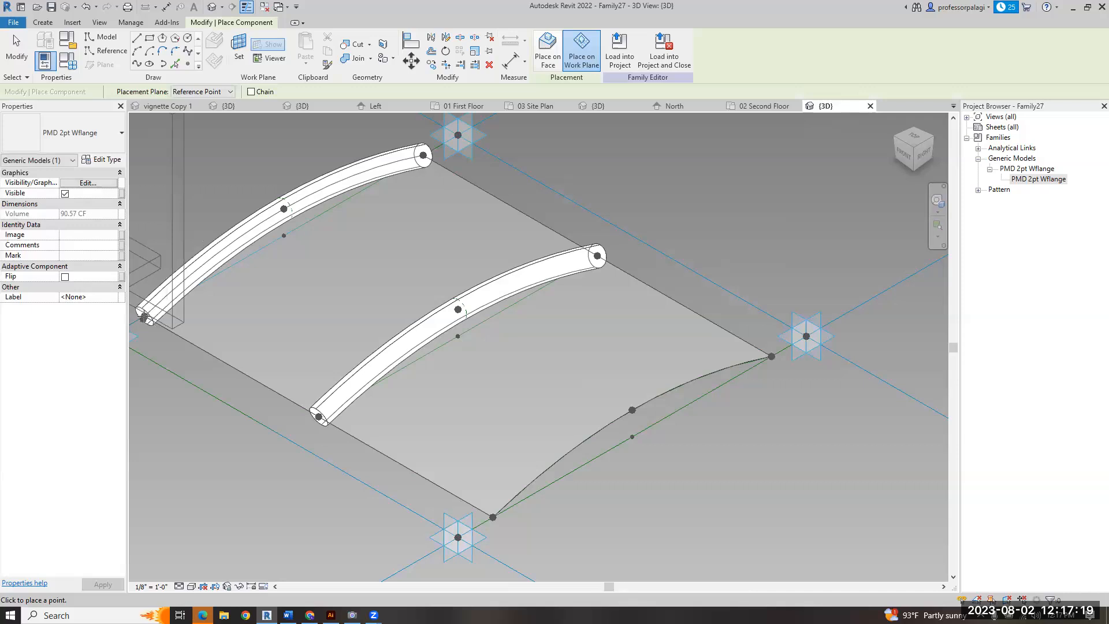
pyautogui.scroll(-5, 659, 354)
pyautogui.scroll(5, 396, 381)
pyautogui.scroll(5, 453, 317)
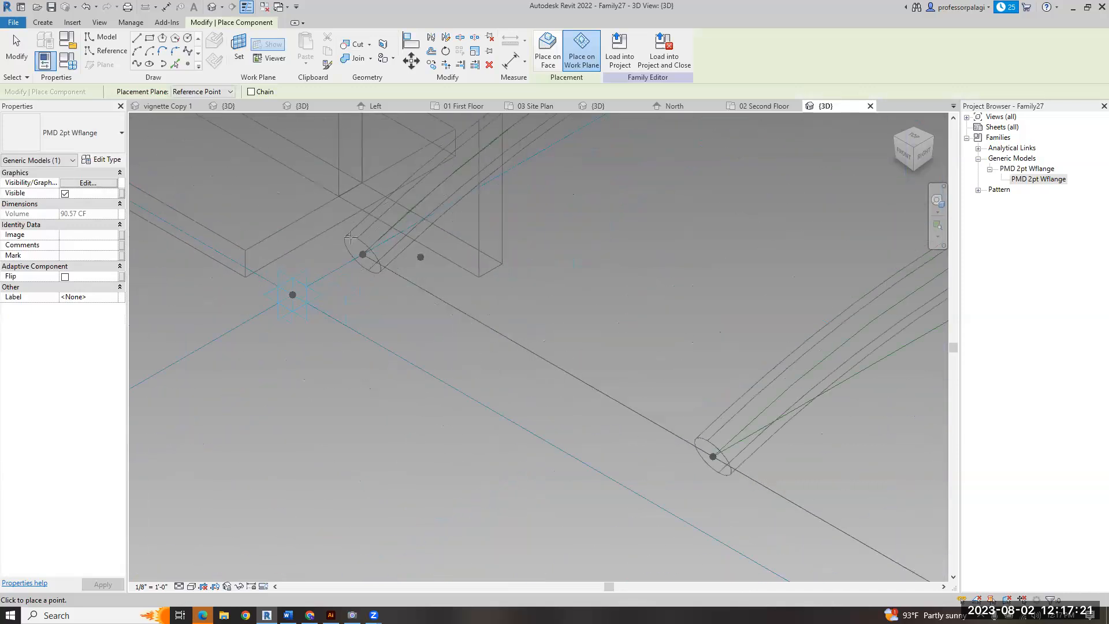
pyautogui.press('Escape')
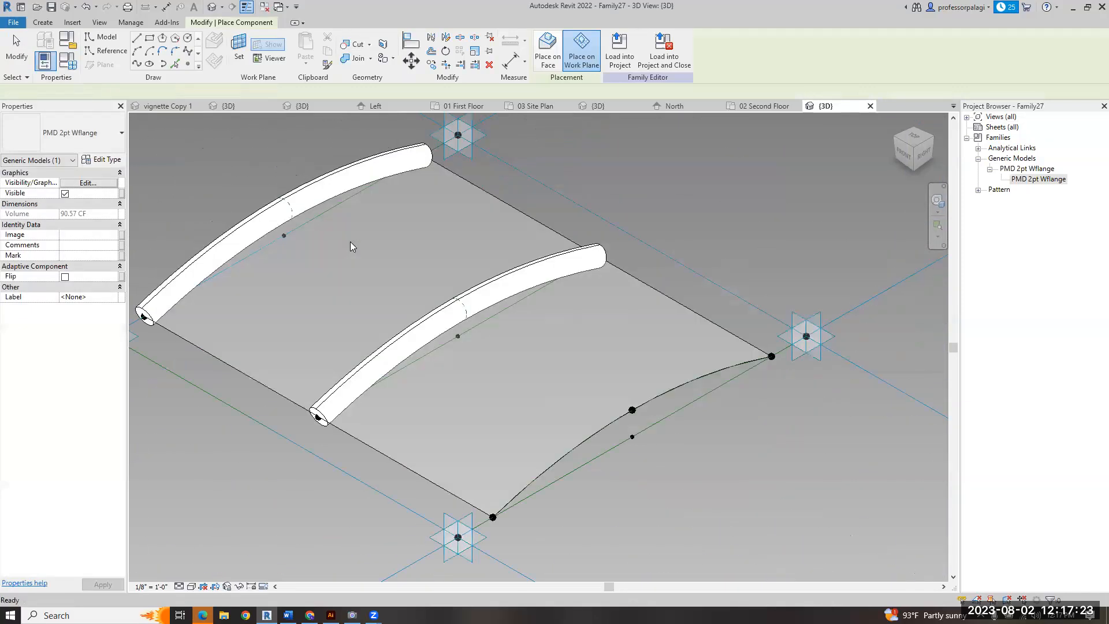
# - Temporarily hide the first outer arch tube so its end reference points are exposed
pyautogui.click(169, 288)
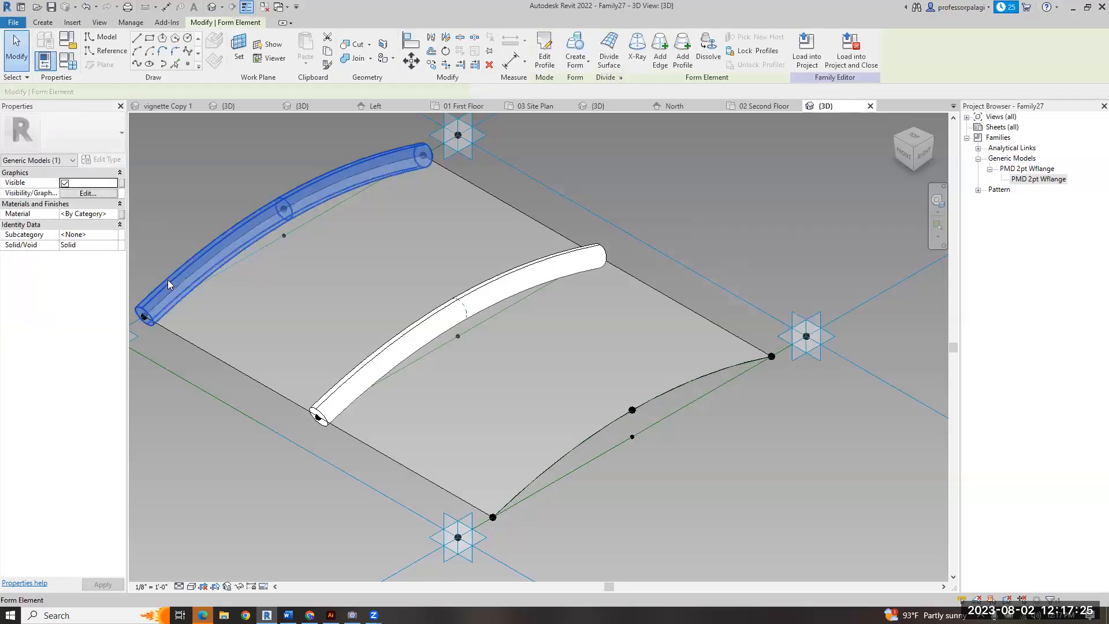
pyautogui.press('h')
pyautogui.press('h')
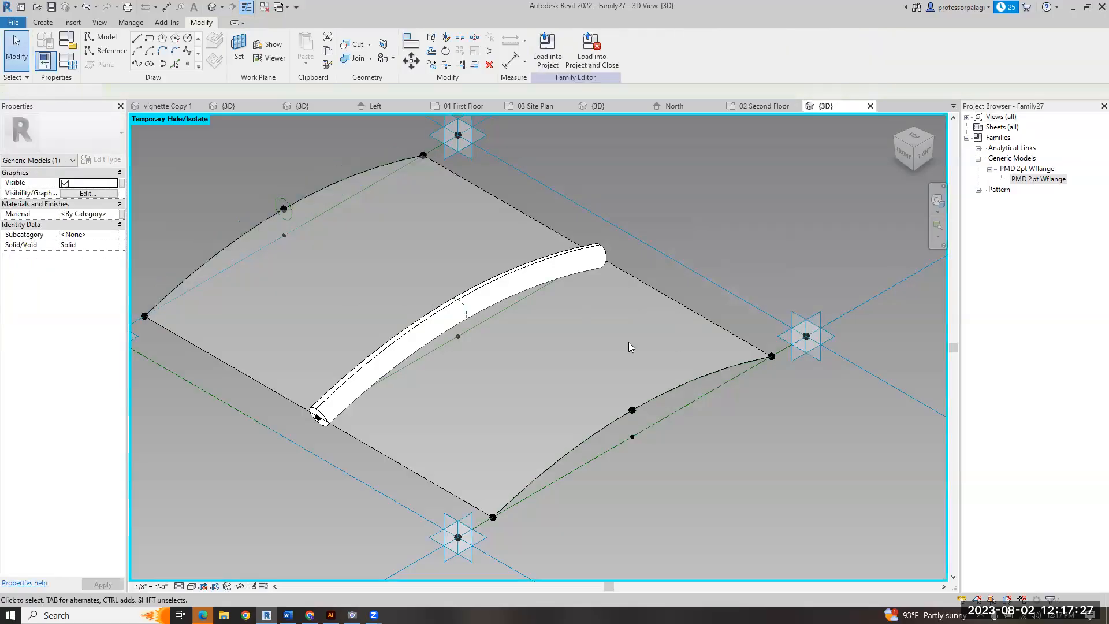
# - Place a PMD 2pt Wflange component on face along the near inner line, between the end points of the two outer arches
pyautogui.scroll(-3, 628, 341)
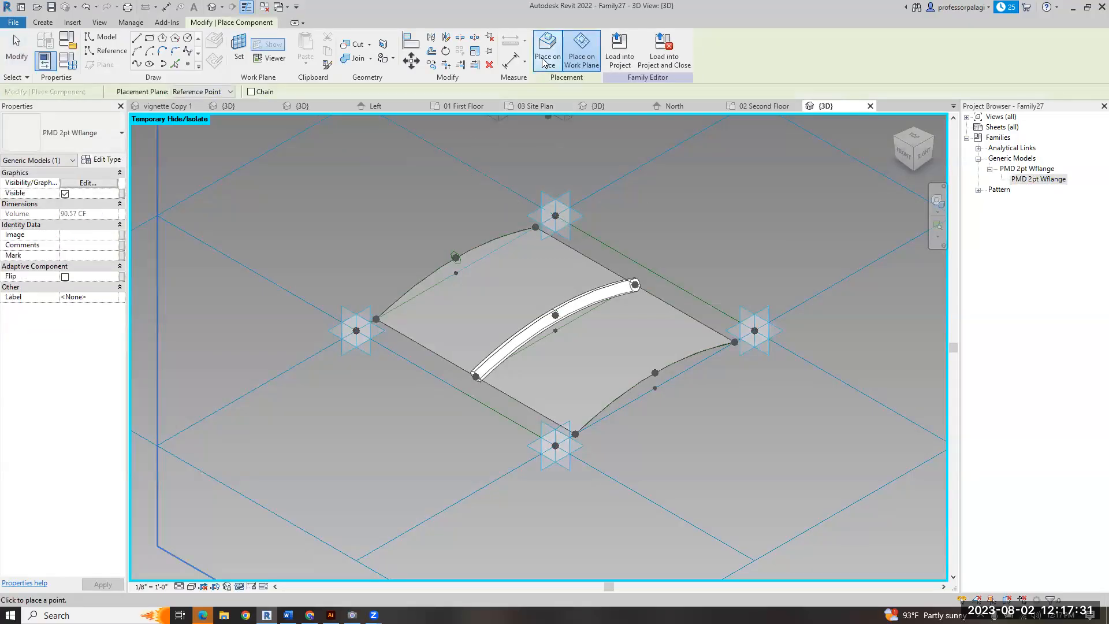
pyautogui.scroll(5, 364, 358)
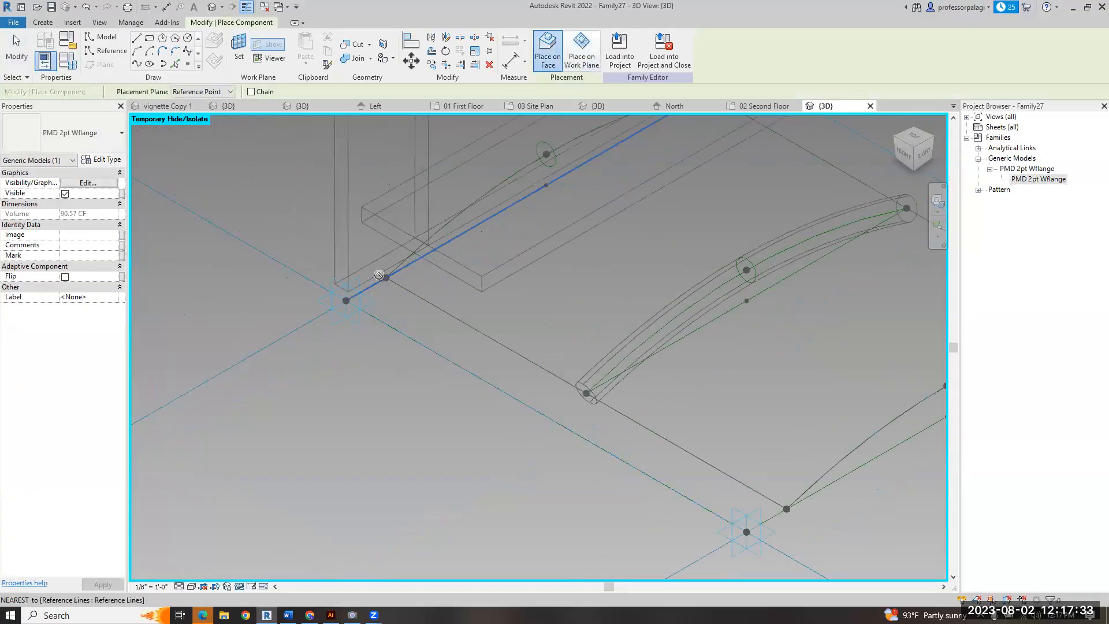
pyautogui.scroll(-4, 323, 280)
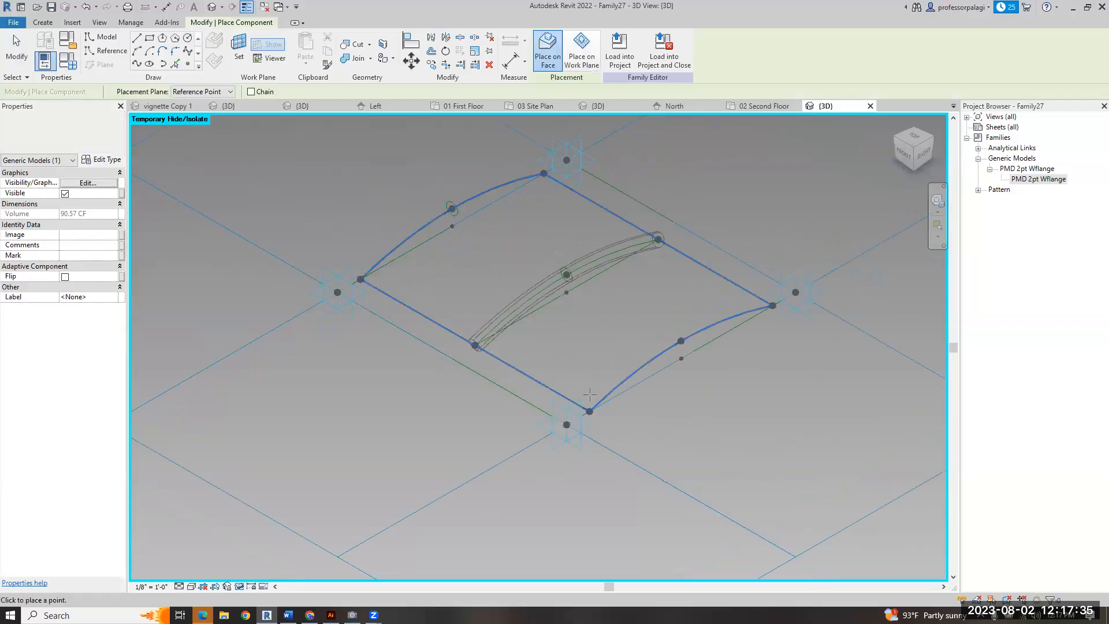
pyautogui.click(590, 411)
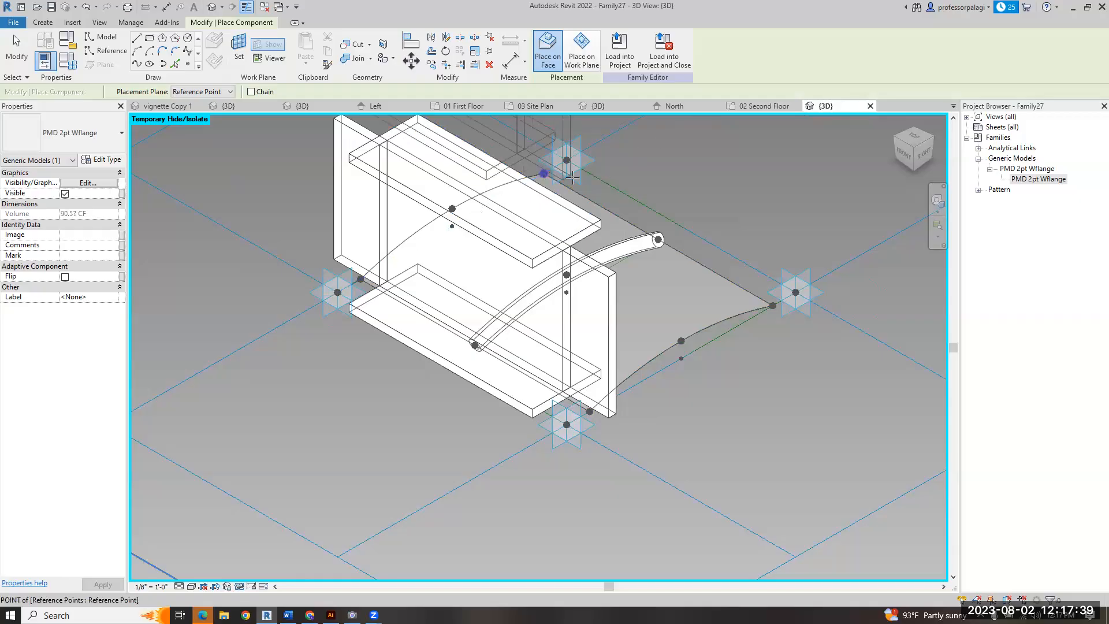
# - Place a second PMD 2pt Wflange component between the far end points of the two outer arches
pyautogui.click(552, 170)
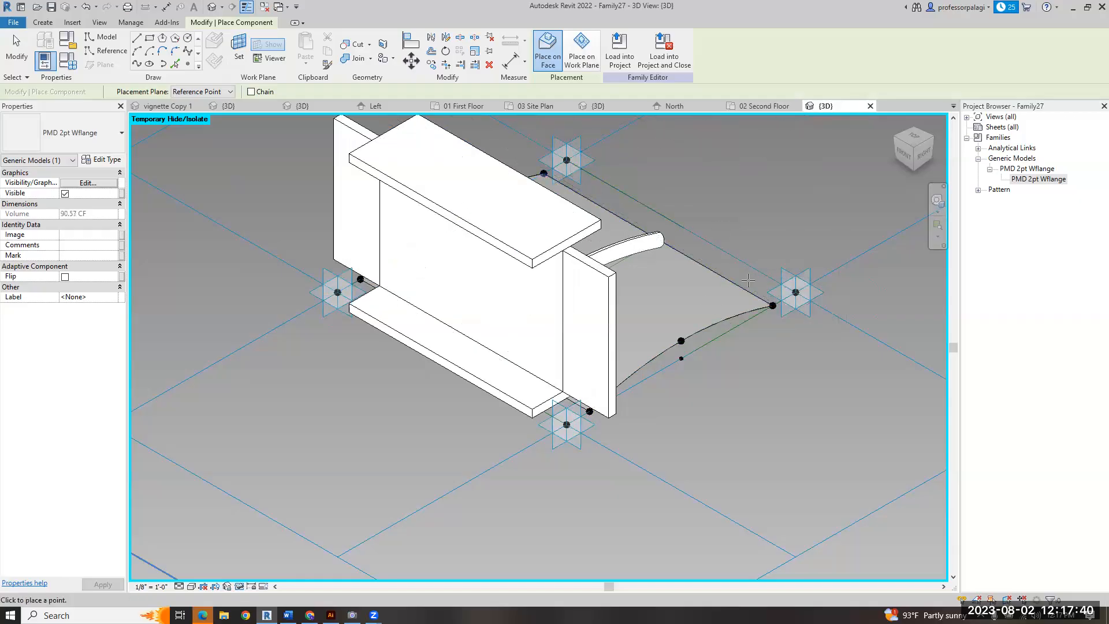
pyautogui.click(773, 306)
pyautogui.press('Escape')
pyautogui.press('Escape')
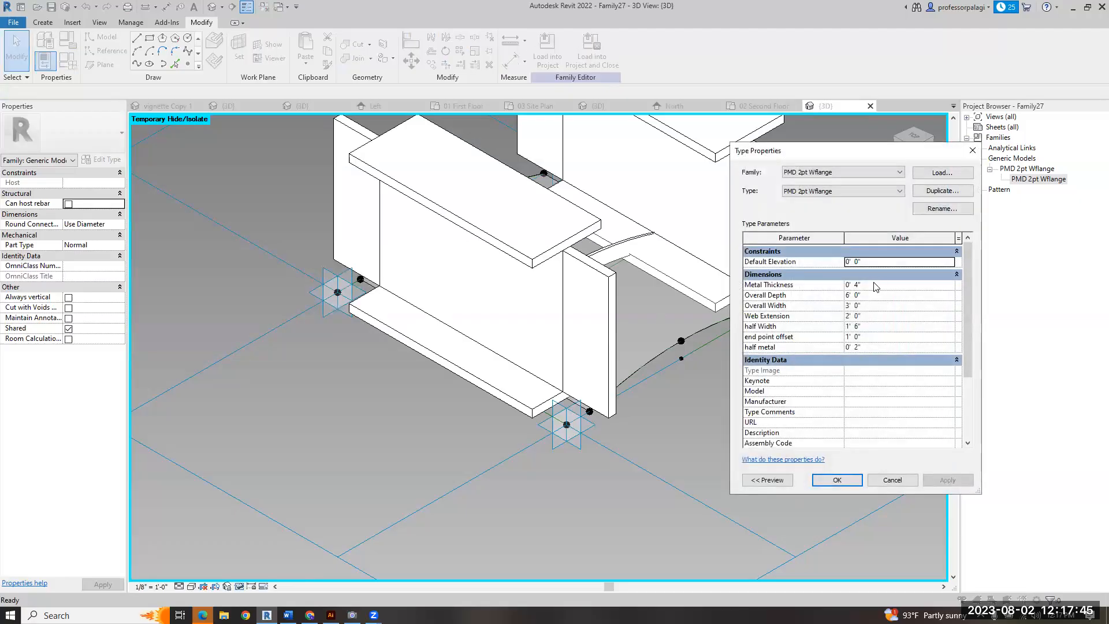
# - Set the PMD 2pt Wflange type to 1/2" metal thickness, 6" overall depth, 4" overall width, and zero web extension and end point offset
pyautogui.click(874, 284)
pyautogui.write('.')
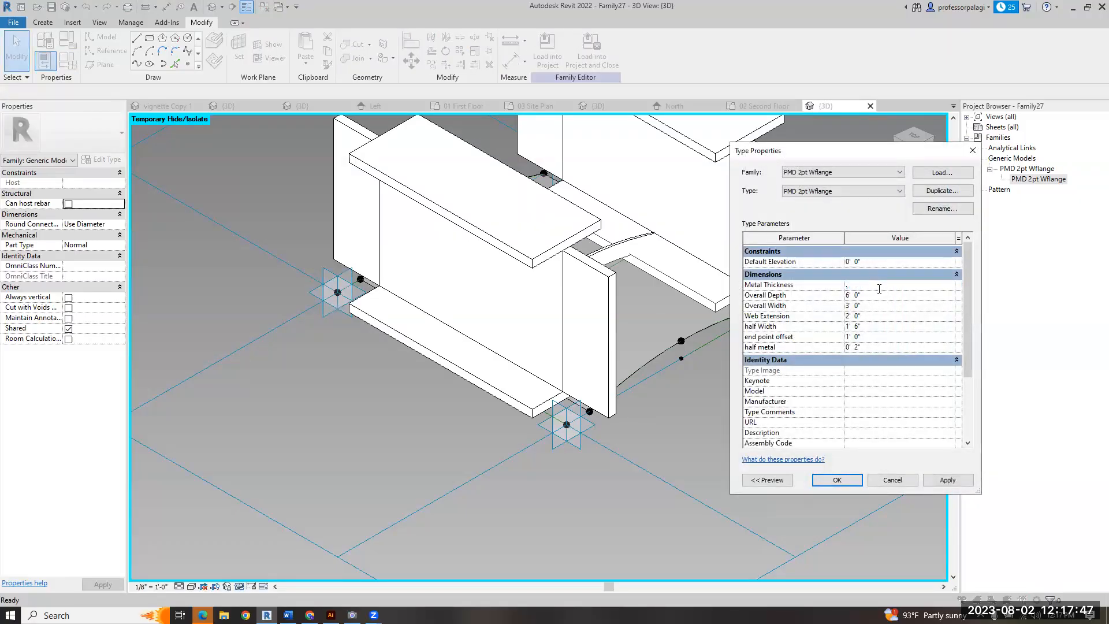
pyautogui.write('5"')
pyautogui.click(888, 295)
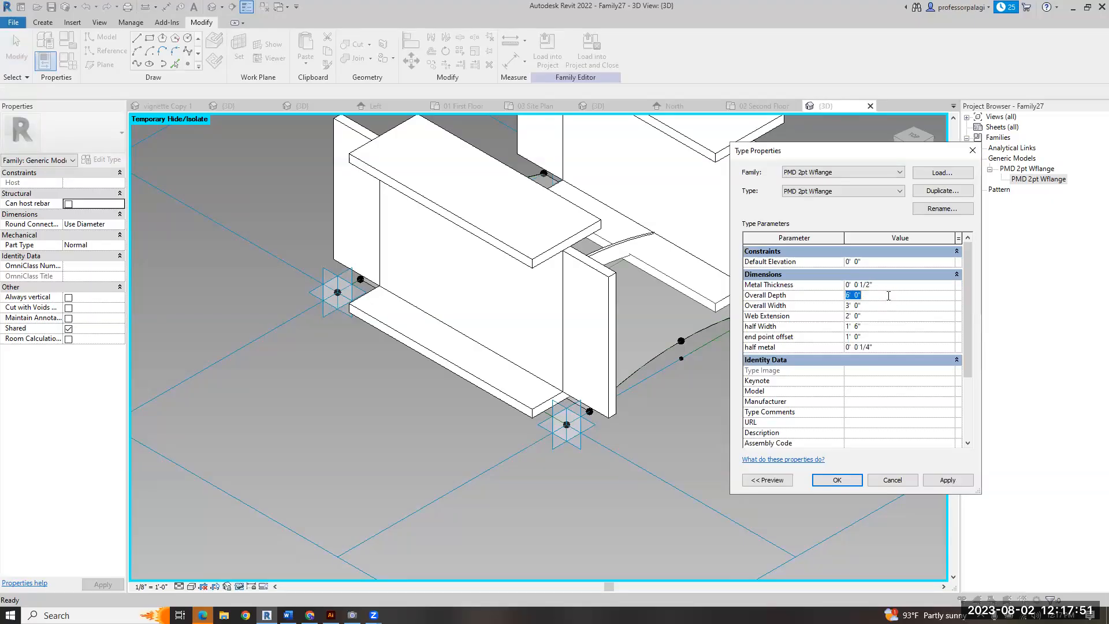
pyautogui.write('6')
pyautogui.click(896, 307)
pyautogui.write('4')
pyautogui.click(892, 318)
pyautogui.write('0')
pyautogui.click(889, 336)
pyautogui.write('0')
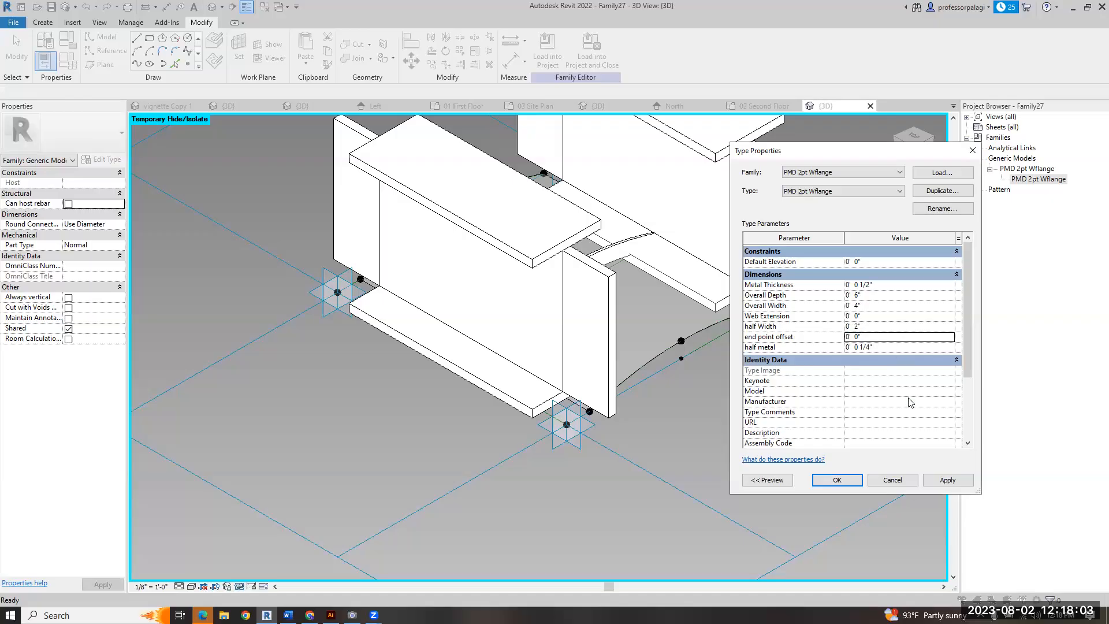
pyautogui.click(837, 480)
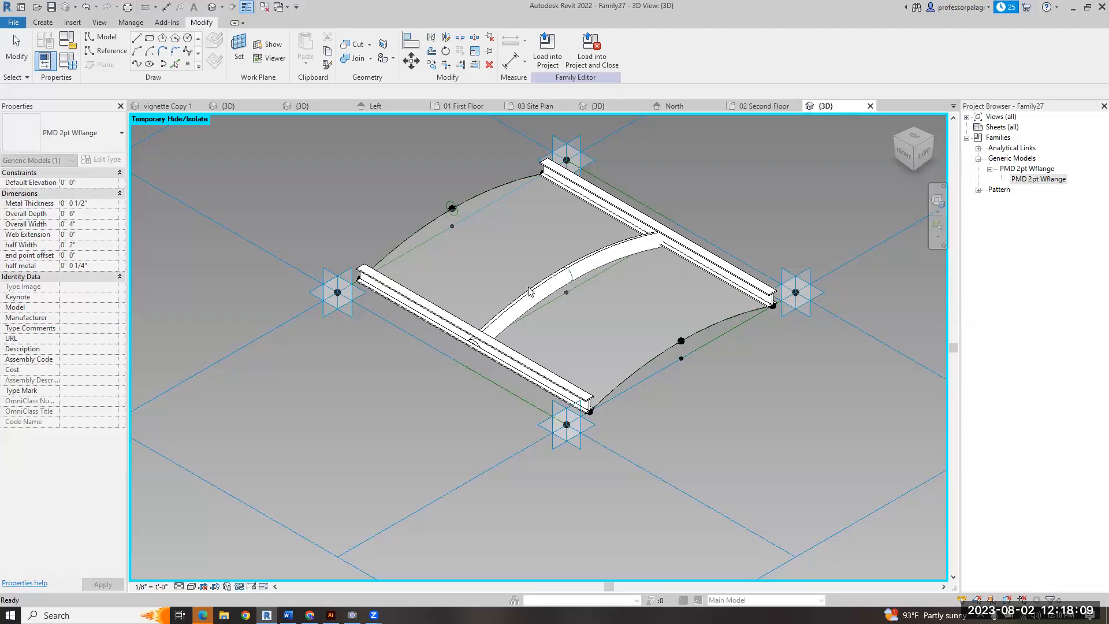
# - Reset the temporary hide so the first outer arch tube is shown again
pyautogui.click(319, 199)
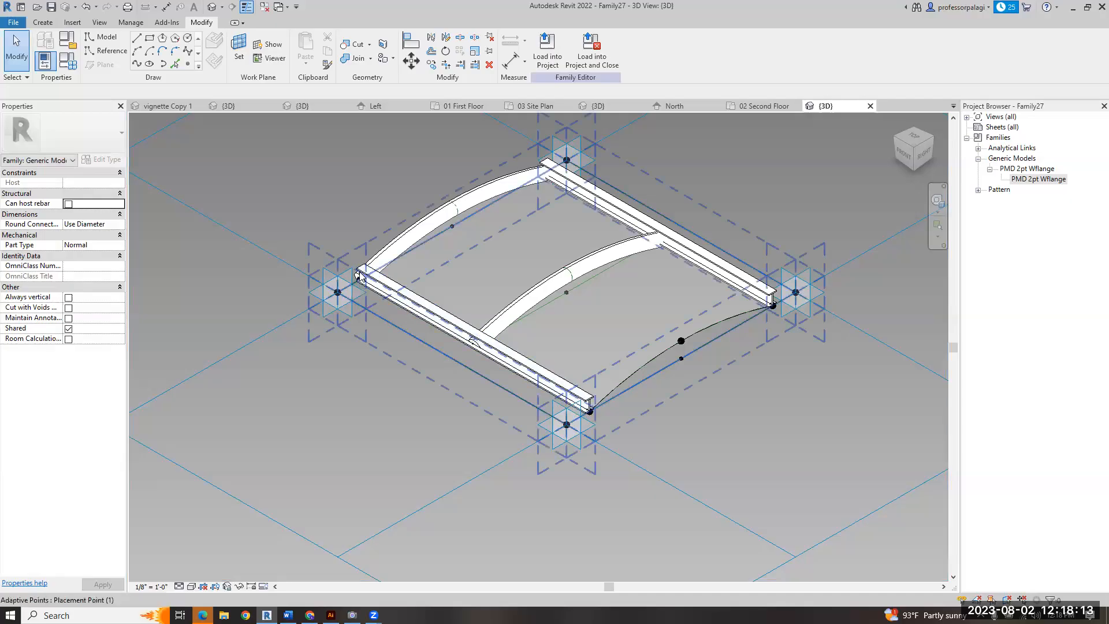
pyautogui.click(403, 304)
pyautogui.click(828, 375)
# - Set the PMD 2pt Wflange type's Overall Depth to -6" so both edge beams hang below their placement points
pyautogui.doubleClick(1024, 179)
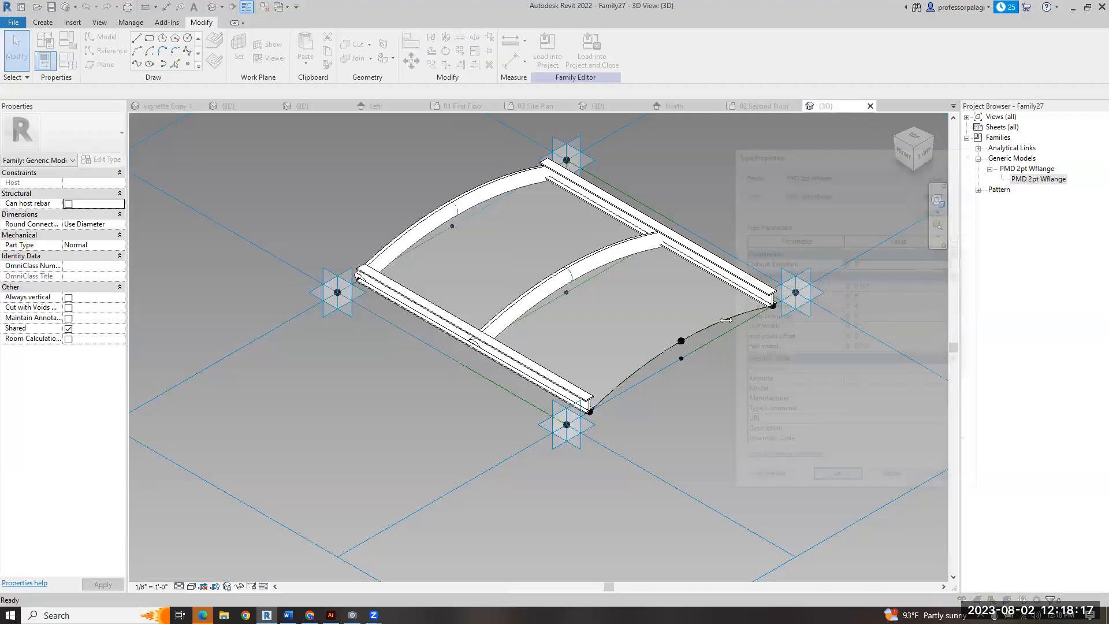
pyautogui.click(856, 296)
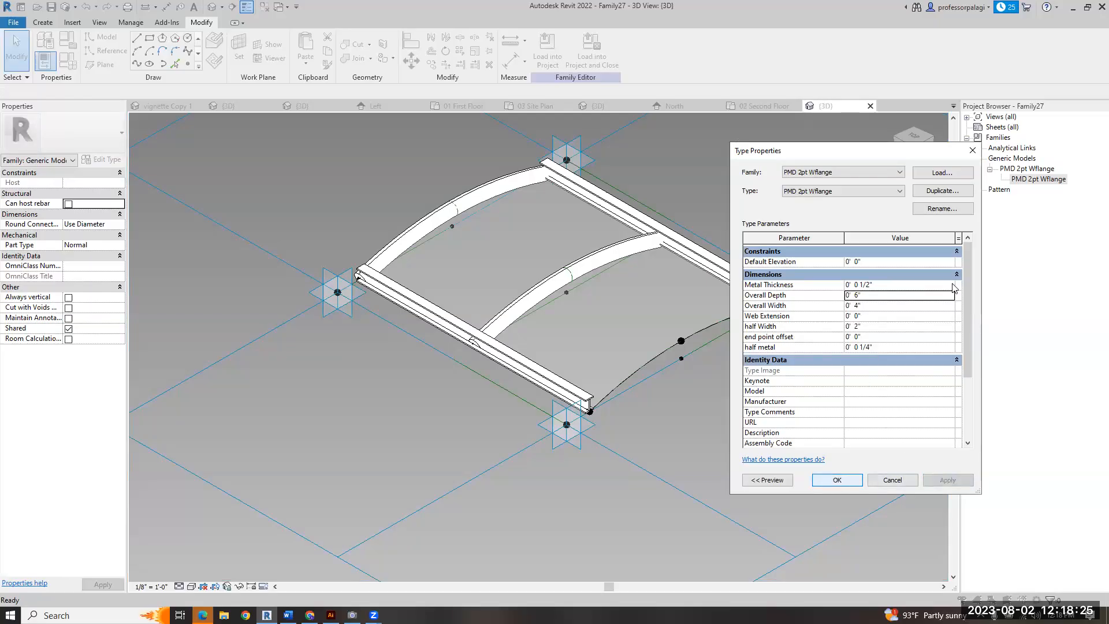
pyautogui.click(853, 294)
pyautogui.write('1')
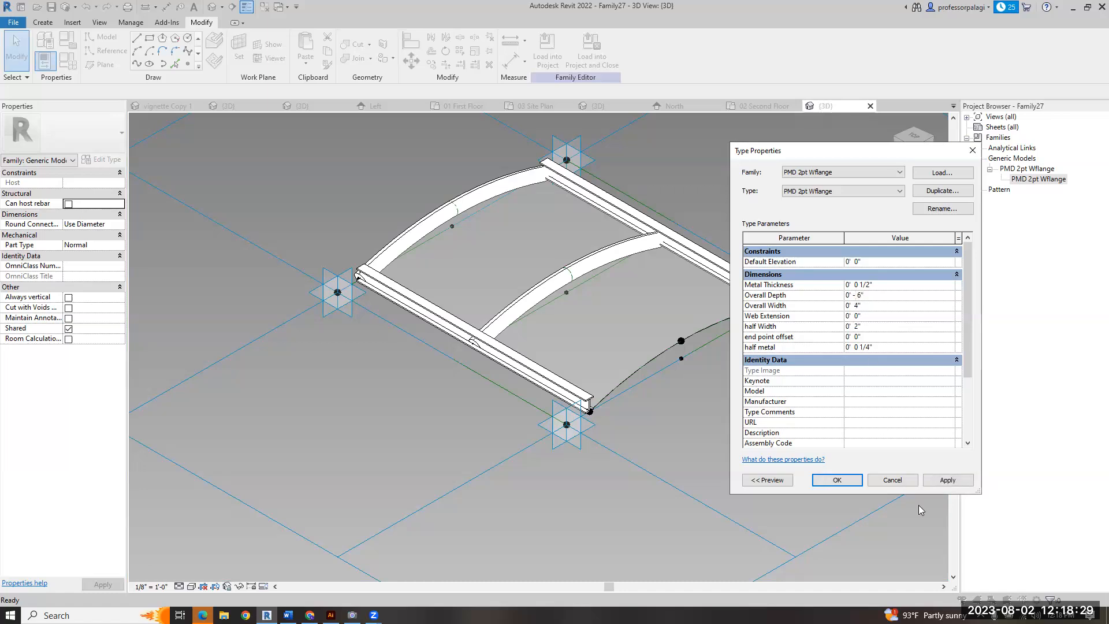
pyautogui.click(846, 294)
pyautogui.write('-')
pyautogui.click(949, 478)
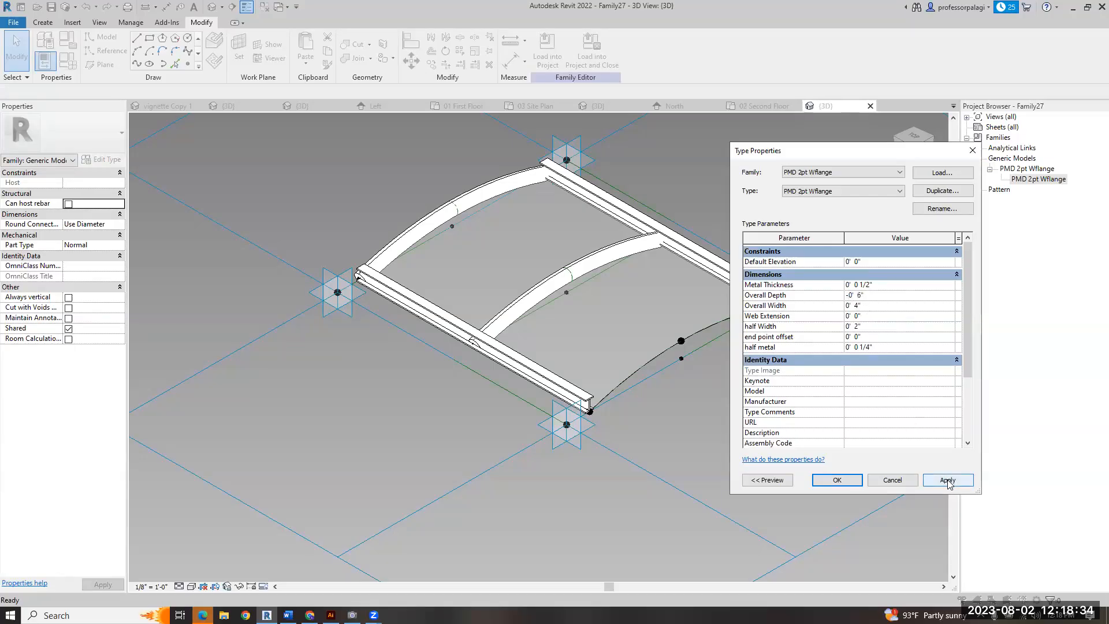
pyautogui.click(824, 479)
pyautogui.scroll(2, 656, 437)
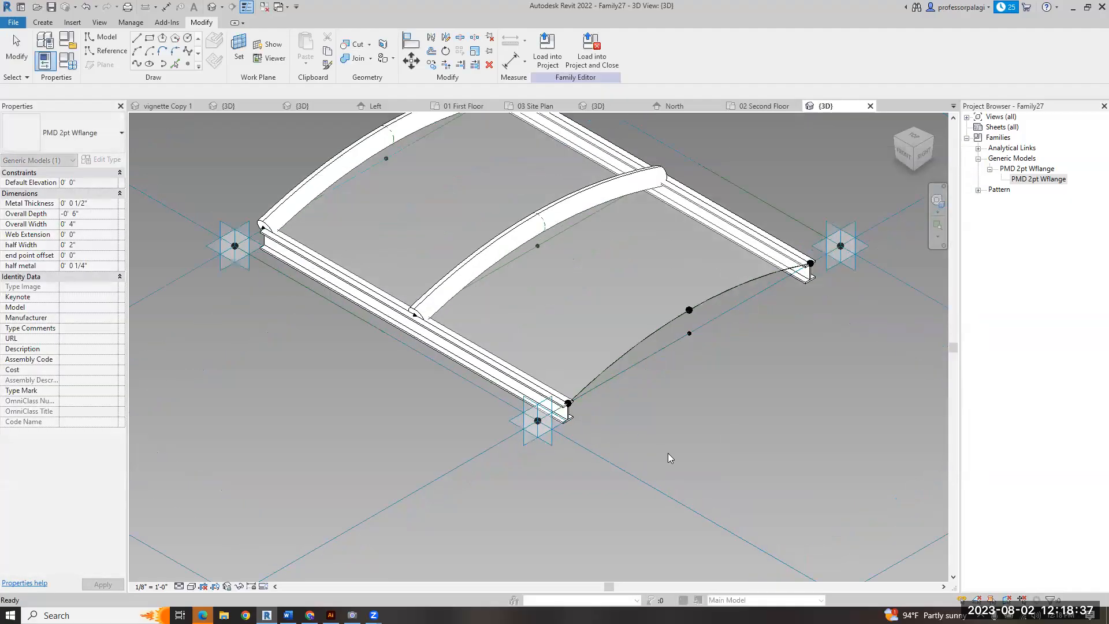
pyautogui.click(637, 433)
pyautogui.scroll(-4, 636, 433)
pyautogui.scroll(1, 600, 420)
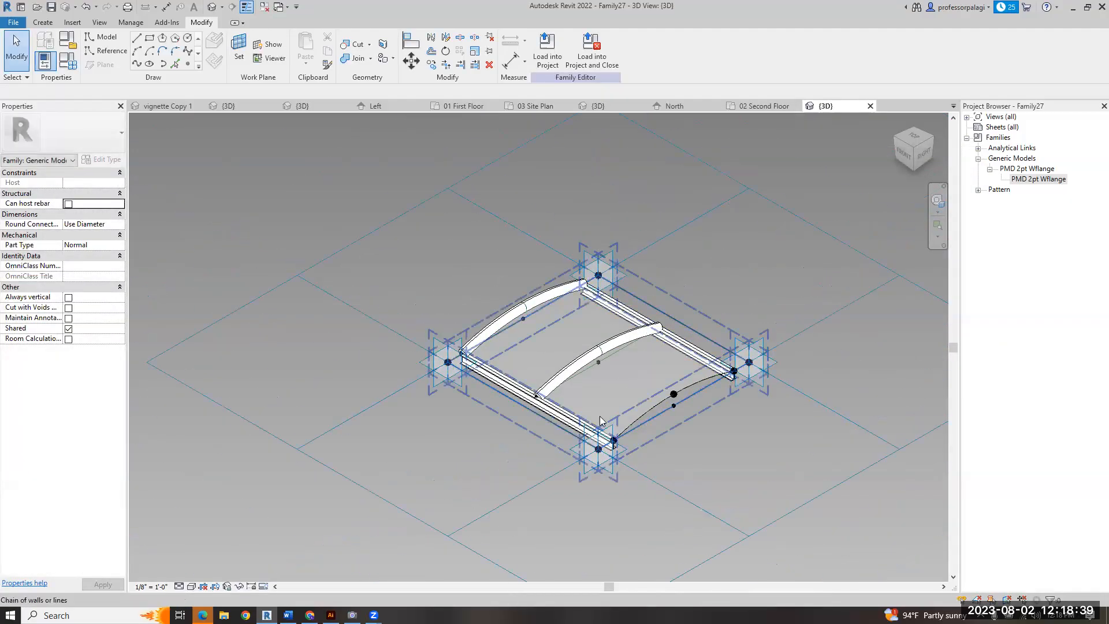
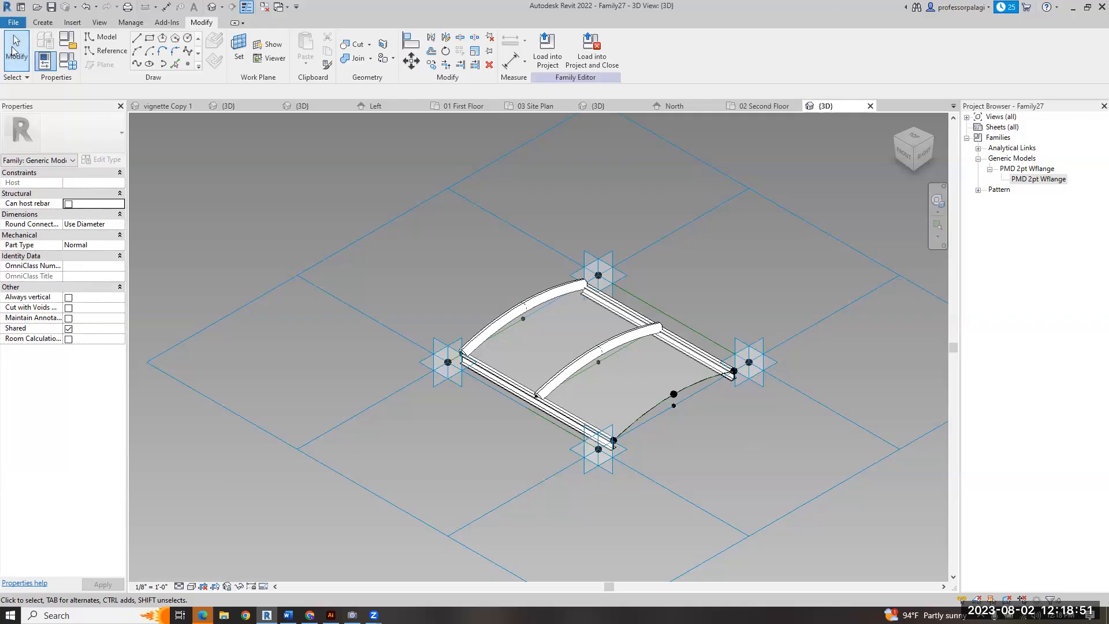
# - Save the family as PMD PB Kimble roof glazzing in the Piano Kimble folder
pyautogui.hotkey('alt', 'f')
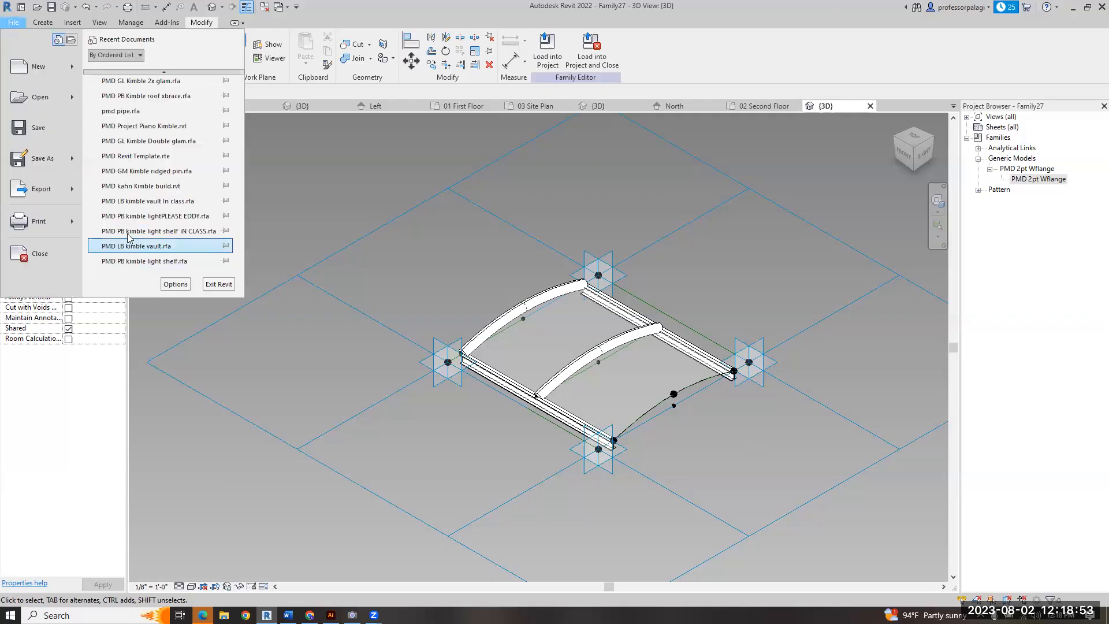
pyautogui.moveTo(43, 158)
pyautogui.click(129, 163)
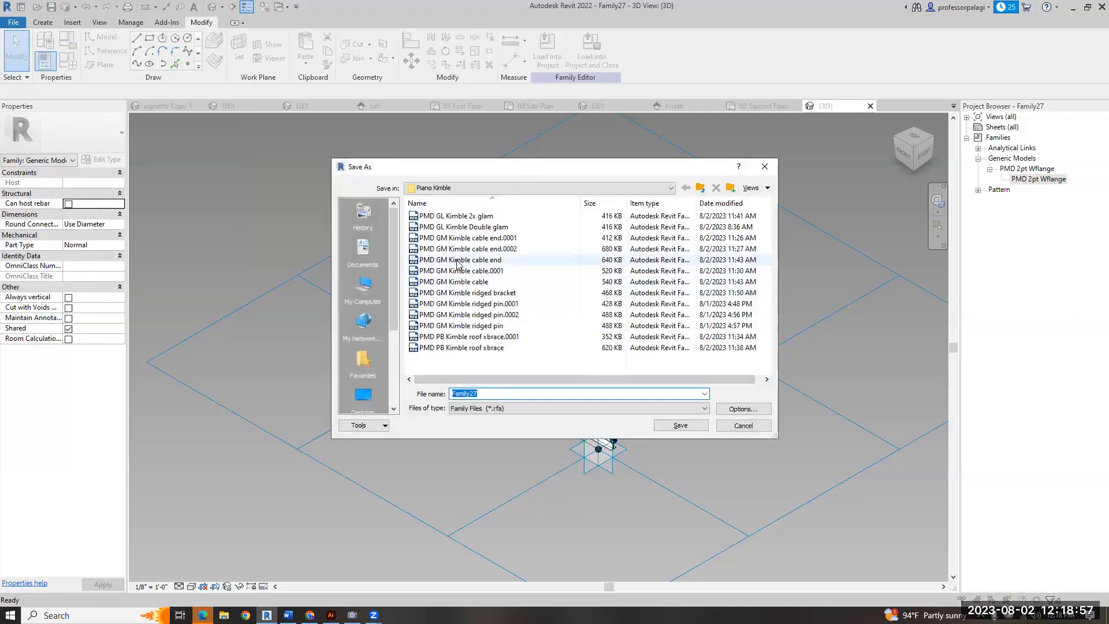
pyautogui.click(450, 336)
pyautogui.click(498, 393)
pyautogui.click(508, 393)
pyautogui.moveTo(506, 393); pyautogui.dragTo(578, 392)
pyautogui.write('glaszing')
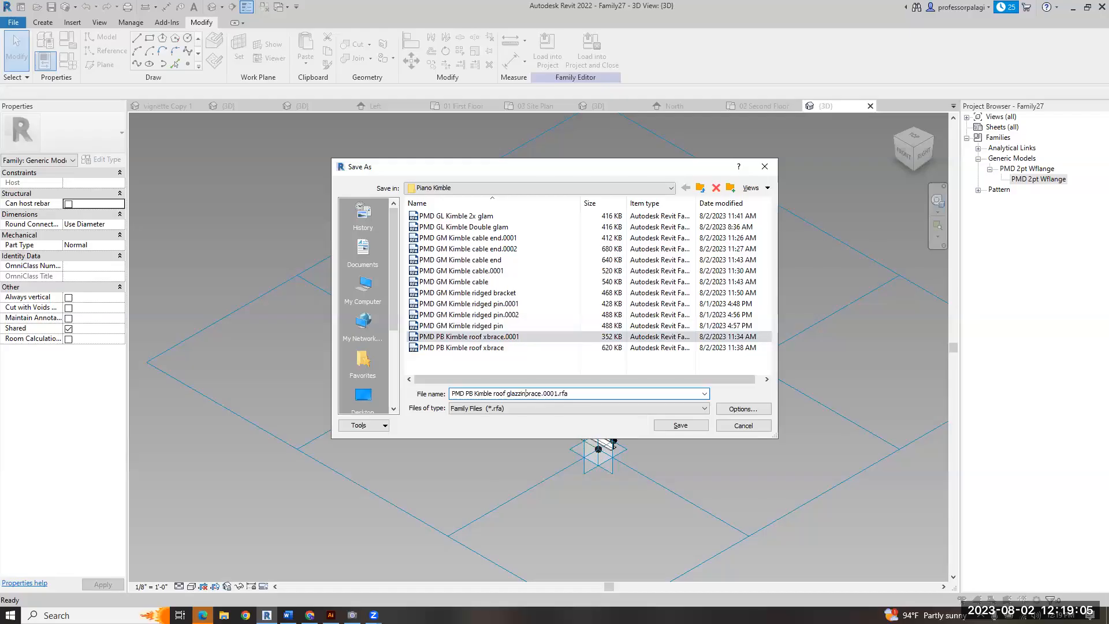
pyautogui.press('Delete')
pyautogui.press('Delete')
pyautogui.press('Delete')
pyautogui.press('Delete')
pyautogui.press('Delete')
pyautogui.press('Delete')
pyautogui.press('Delete')
pyautogui.press('Delete')
pyautogui.press('Return')
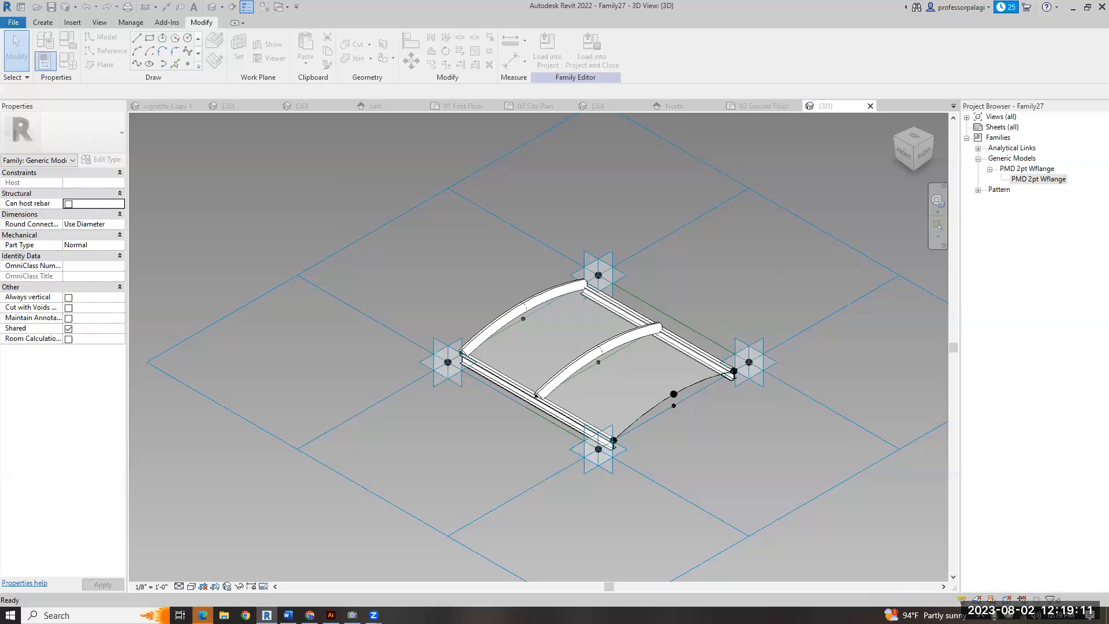
# - Create a solid form from the chain of four reference lines around the pattern cell
pyautogui.press('Tab')
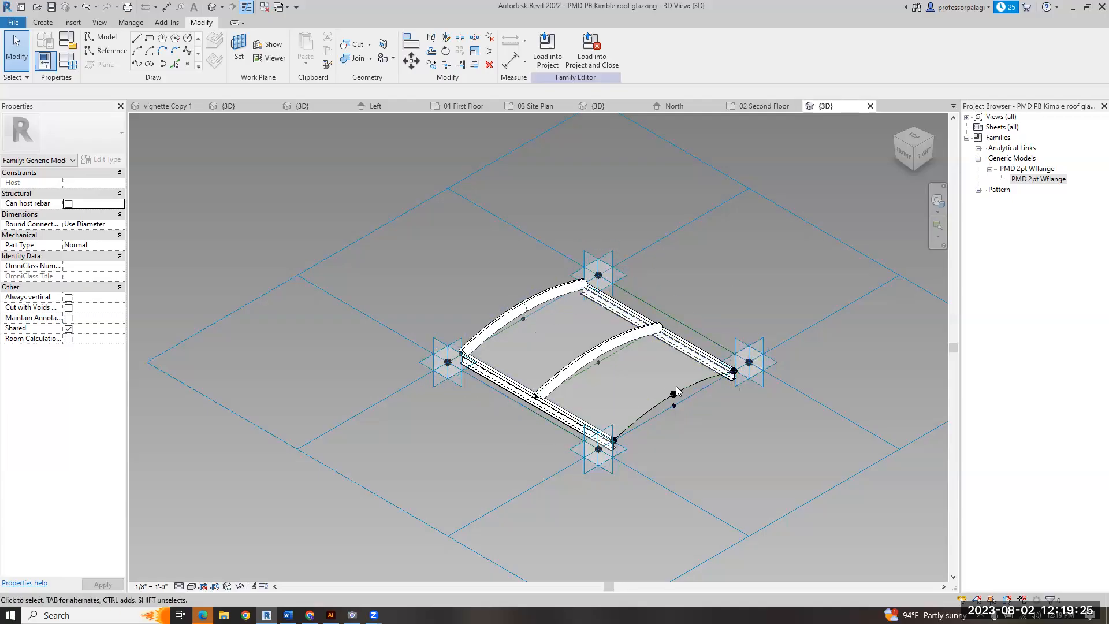
pyautogui.scroll(3, 714, 420)
pyautogui.keyDown('shift'); pyautogui.moveTo(715, 420); pyautogui.dragTo(695, 450, button='middle'); pyautogui.keyUp('shift')
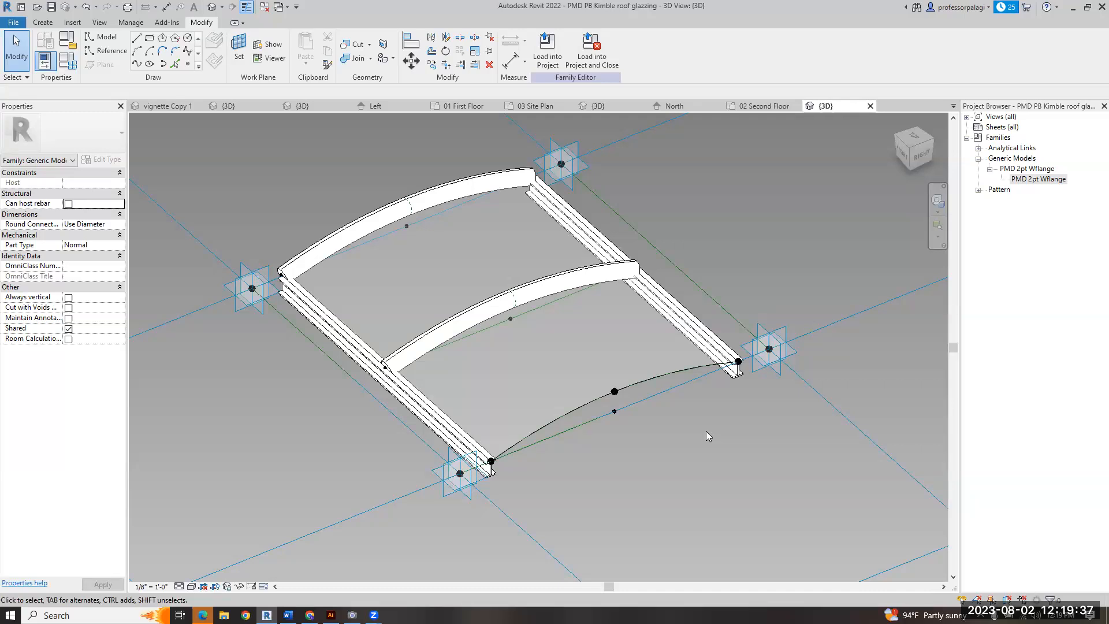
pyautogui.press('Tab')
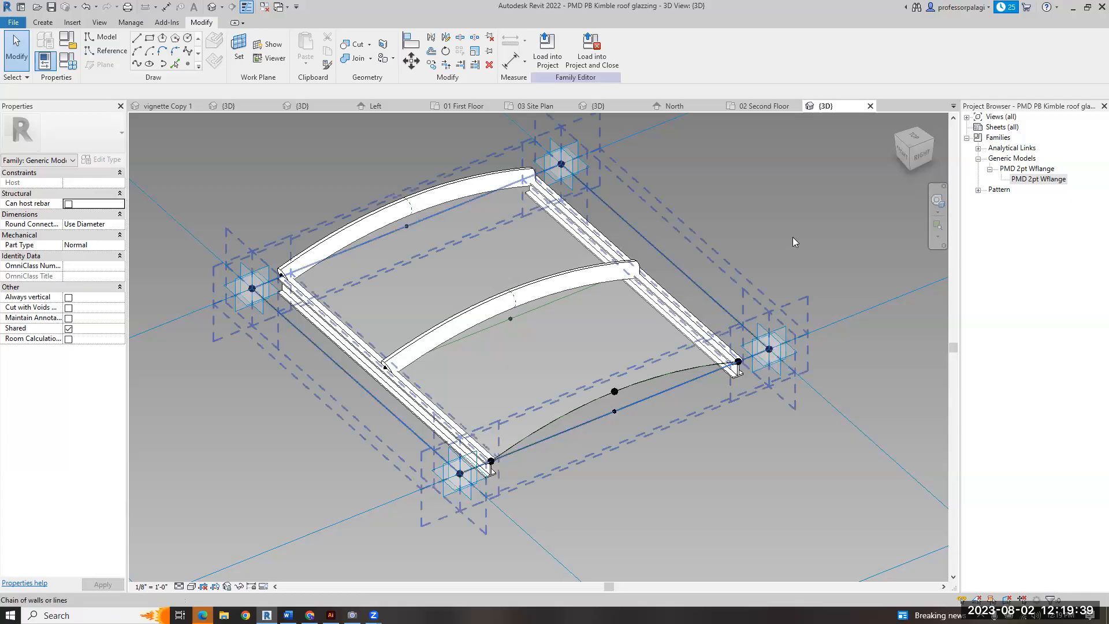
pyautogui.click(714, 298)
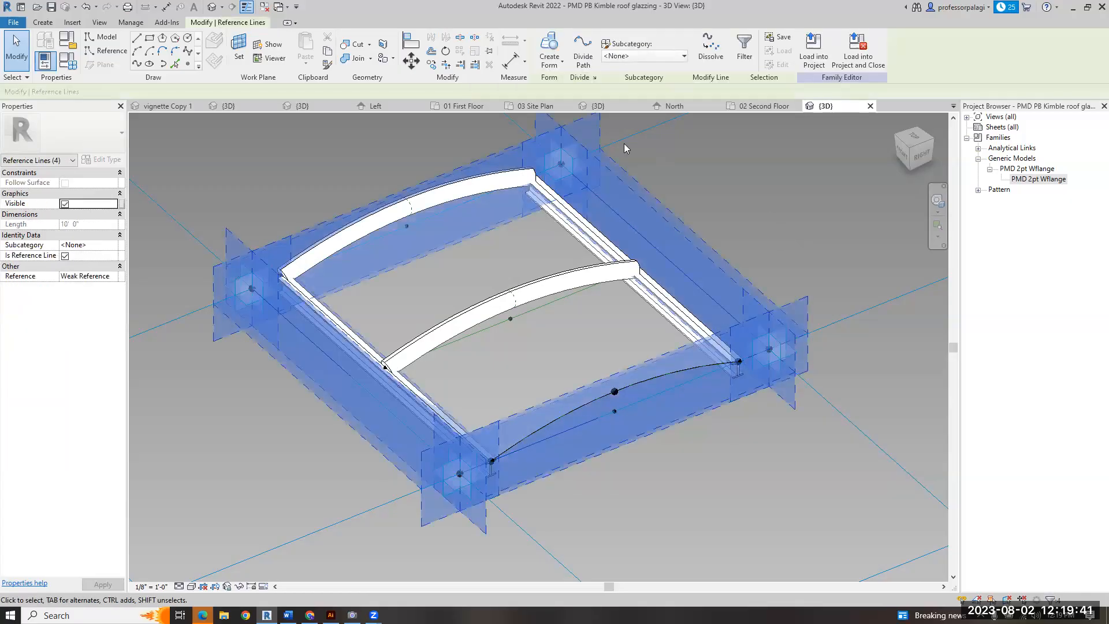
pyautogui.click(549, 49)
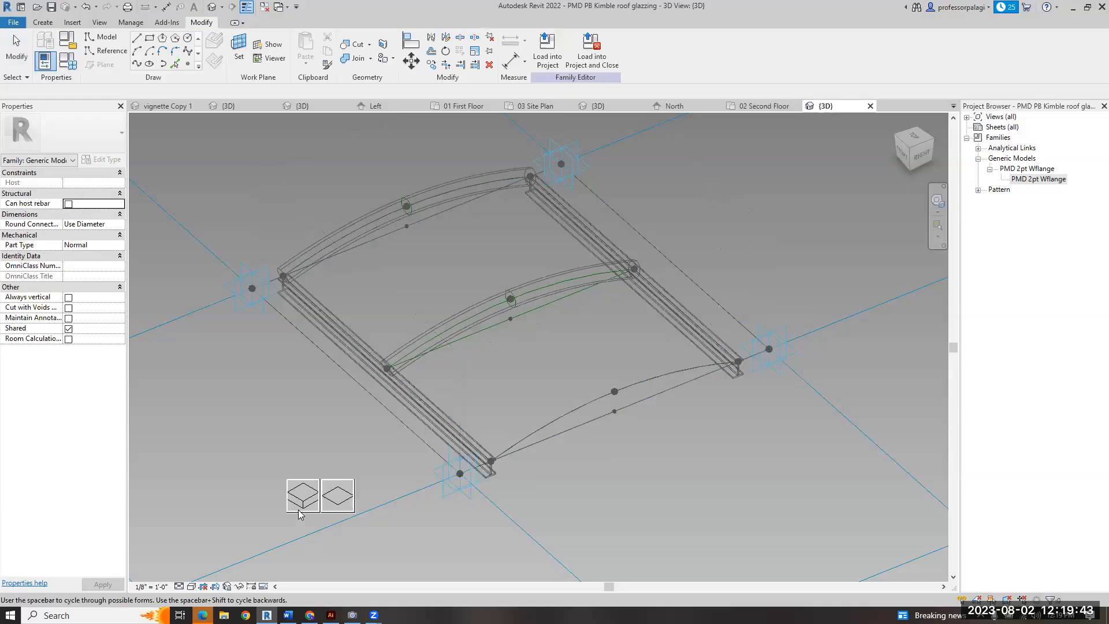
pyautogui.click(299, 510)
# - Set the solid form's Positive Offset to 2' 0"
pyautogui.click(516, 189)
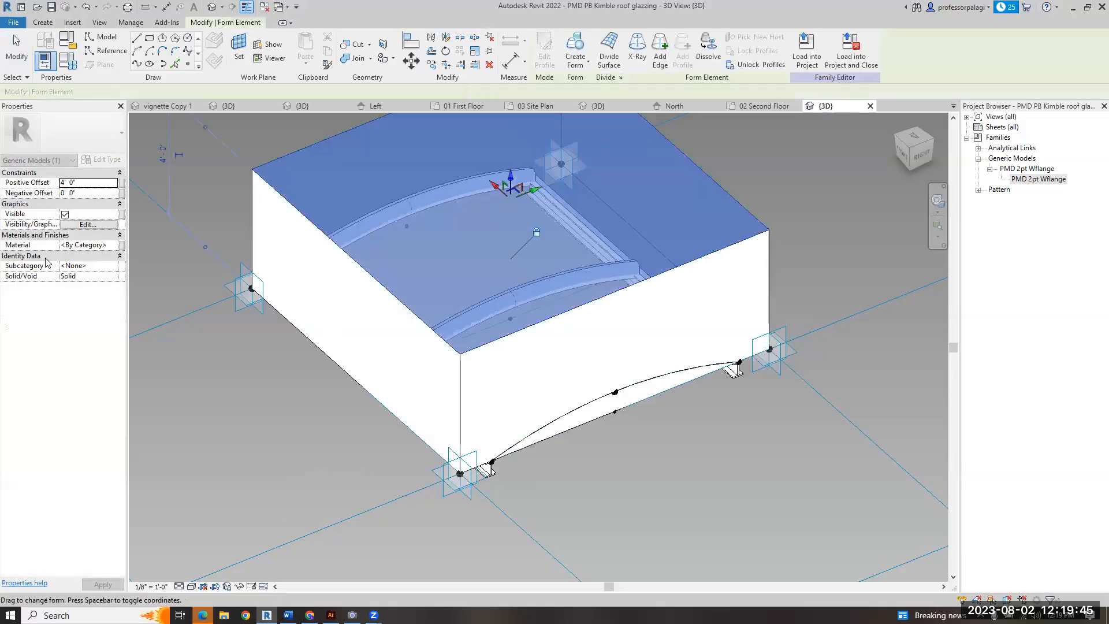
pyautogui.click(90, 183)
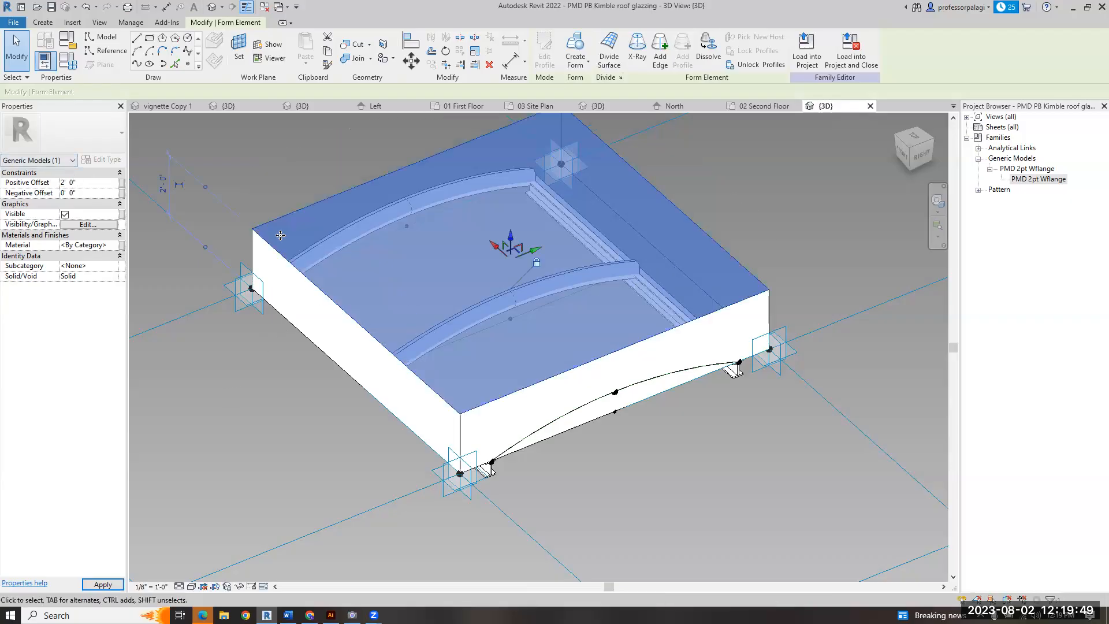
pyautogui.click(246, 185)
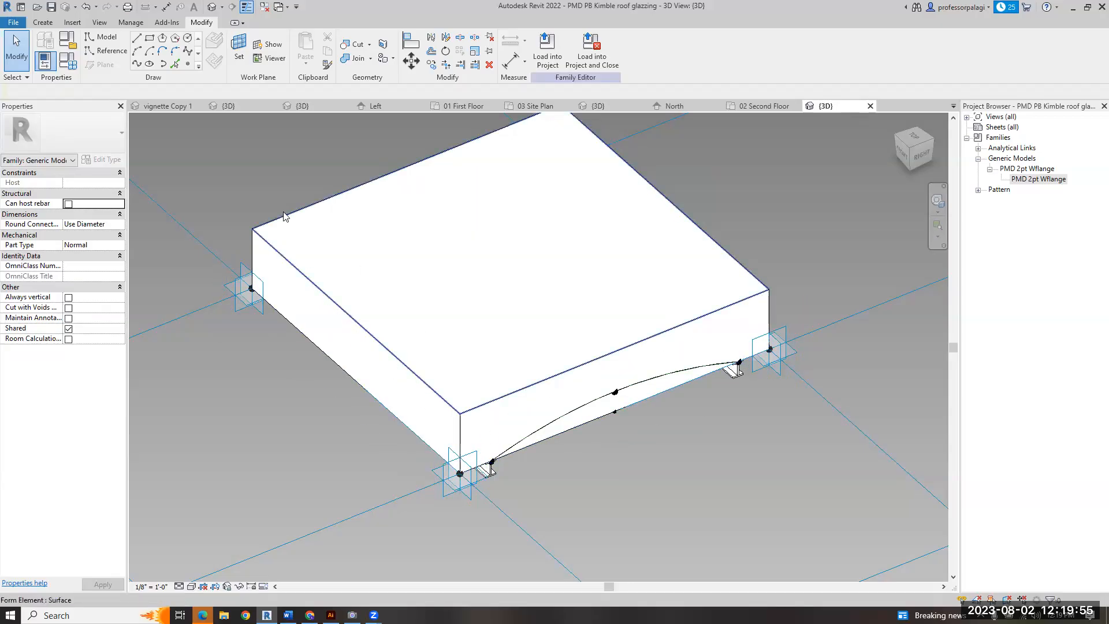
# - Place two reference points near the corners on each of the solid's two opposite top edges above the outer arches
pyautogui.click(188, 63)
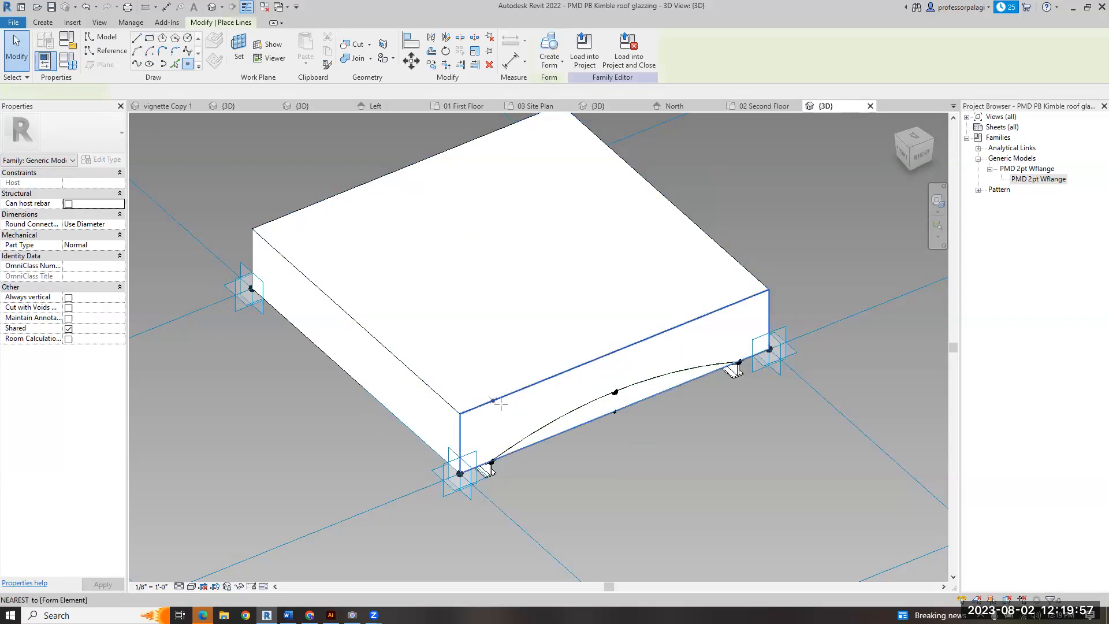
pyautogui.click(495, 399)
pyautogui.click(723, 308)
pyautogui.click(570, 220)
pyautogui.click(521, 120)
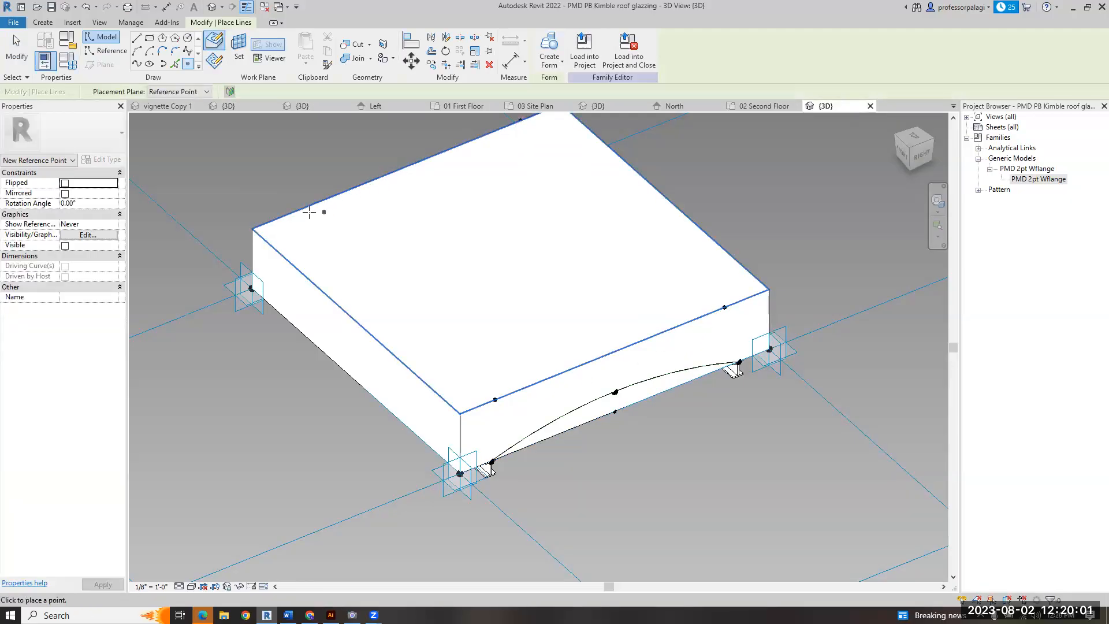
pyautogui.click(290, 212)
pyautogui.press('Escape')
pyautogui.press('Escape')
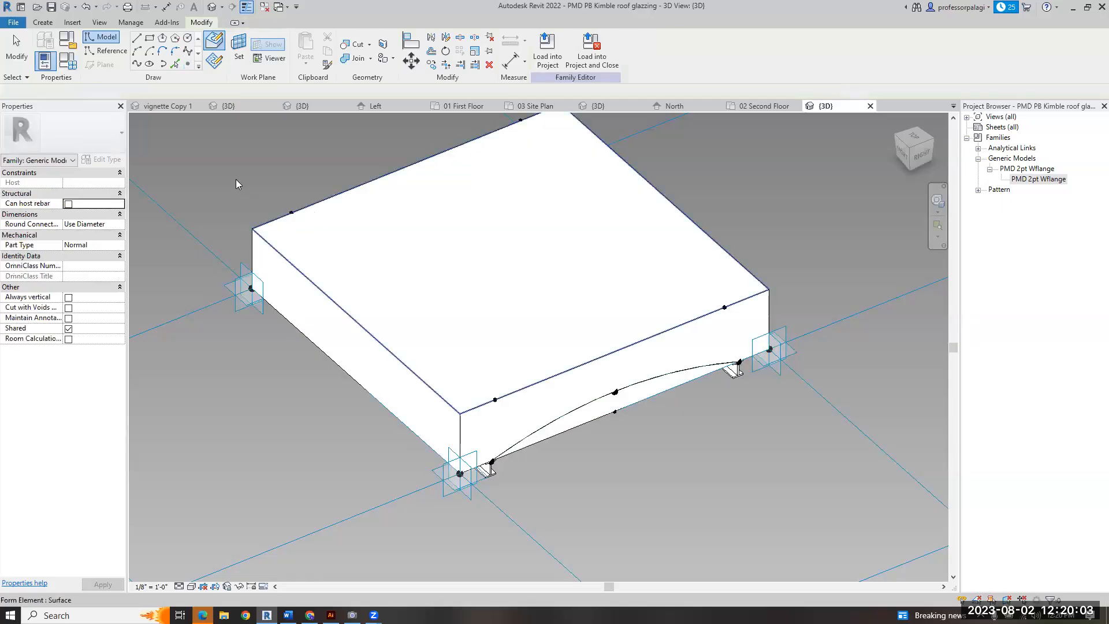
# - Flip the measure-from setting to End for one reference point on each of the solid's two opposite top edges
pyautogui.scroll(-1, 308, 213)
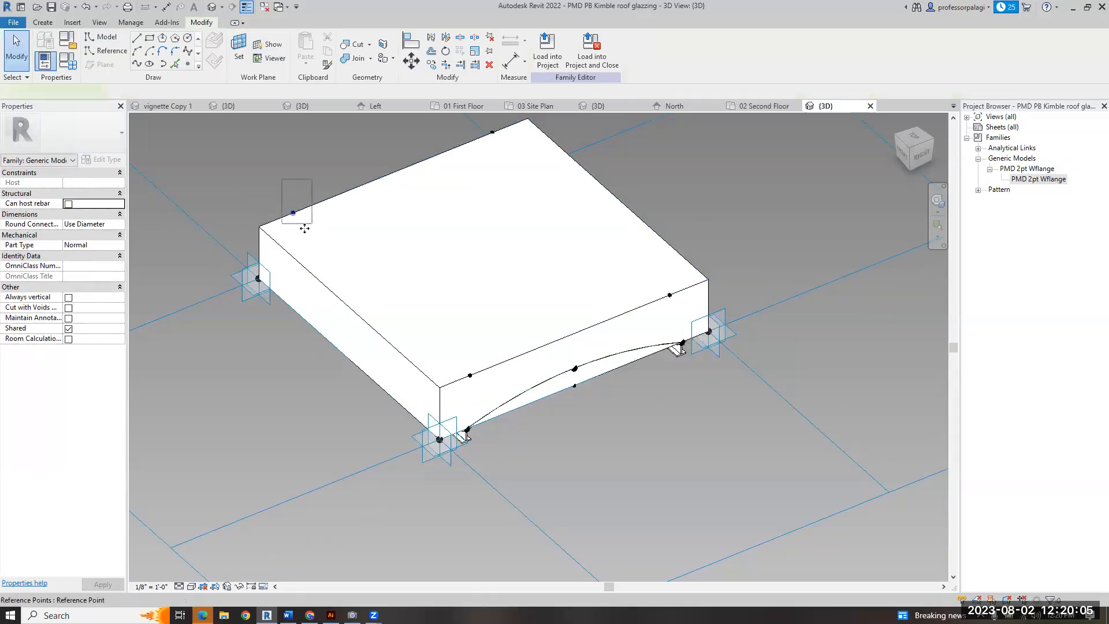
pyautogui.click(304, 227)
pyautogui.scroll(-2, 258, 288)
pyautogui.keyDown('shift'); pyautogui.moveTo(384, 412); pyautogui.dragTo(581, 343, button='middle'); pyautogui.keyUp('shift')
pyautogui.scroll(-3, 581, 343)
pyautogui.scroll(4, 311, 254)
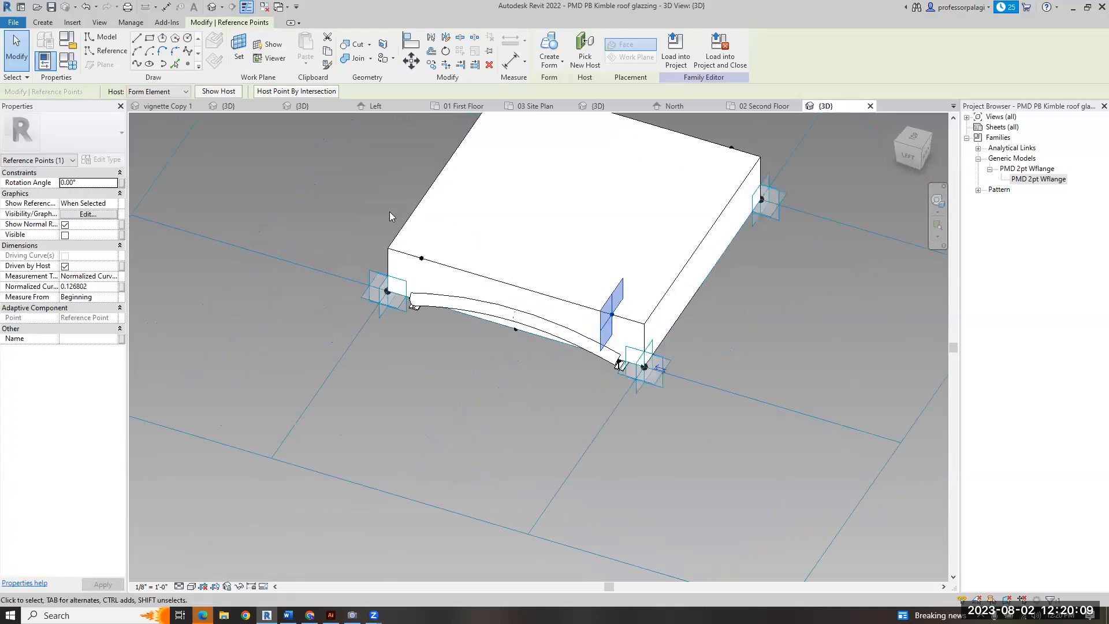
pyautogui.click(422, 258)
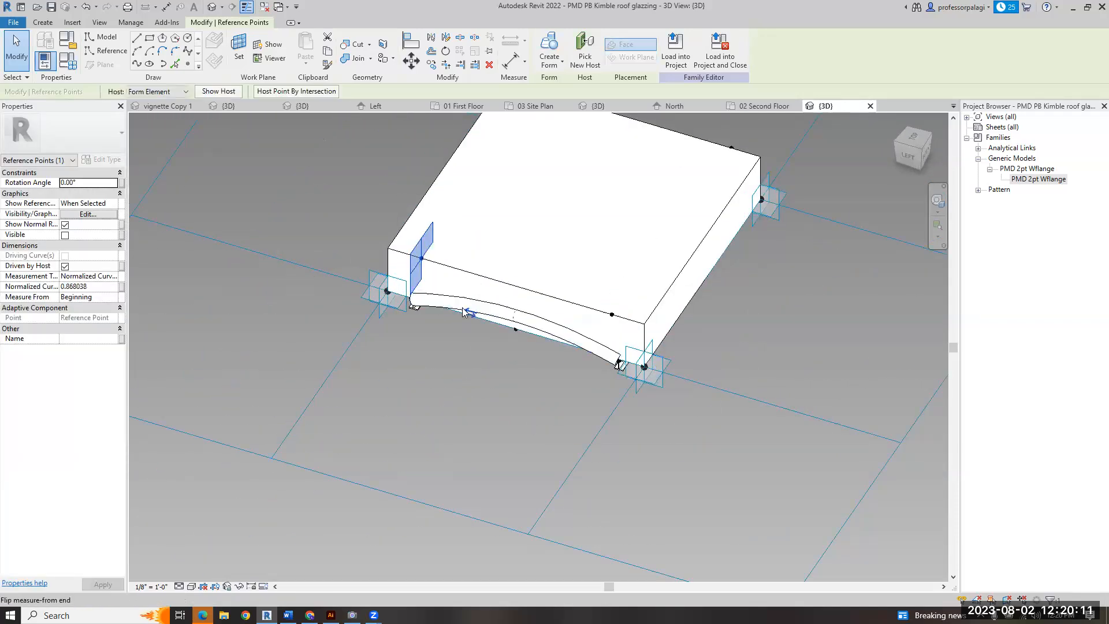
pyautogui.scroll(-2, 384, 349)
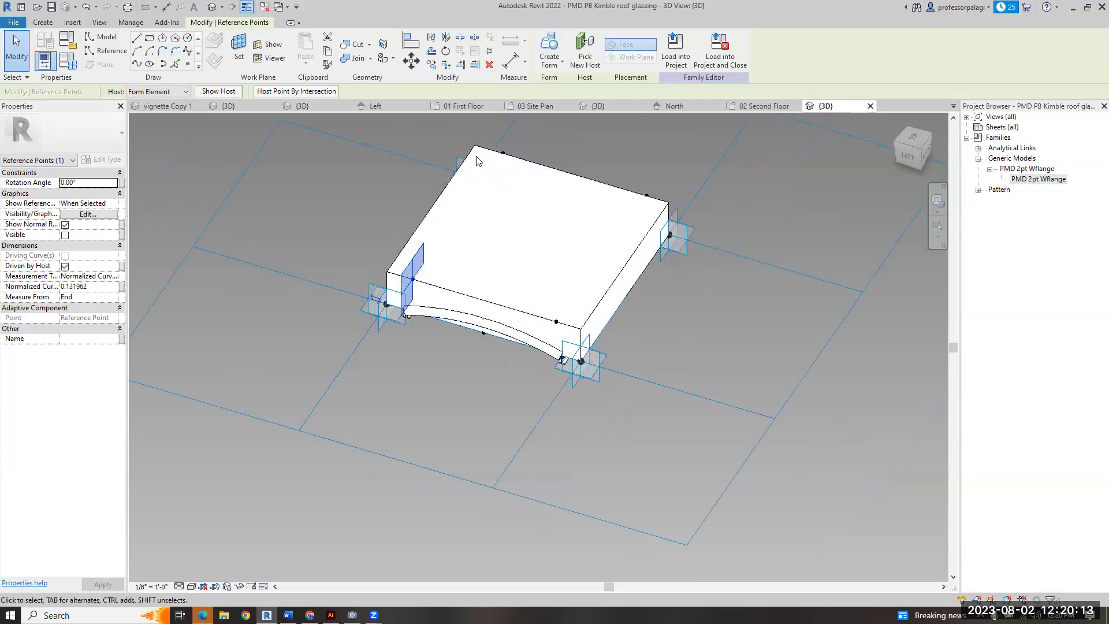
pyautogui.click(501, 153)
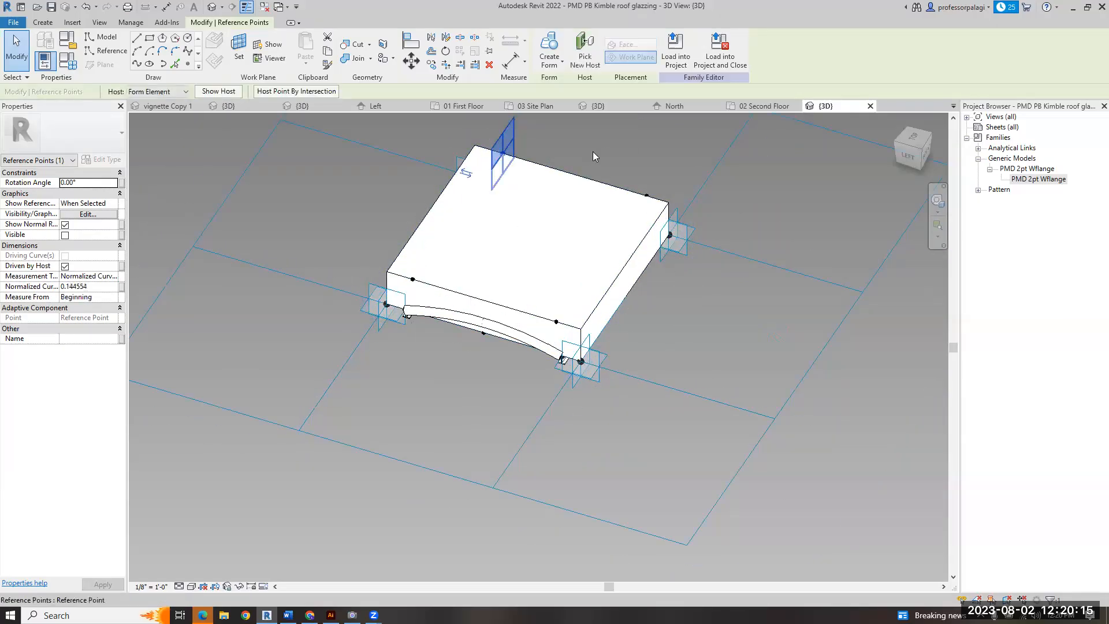
pyautogui.click(646, 197)
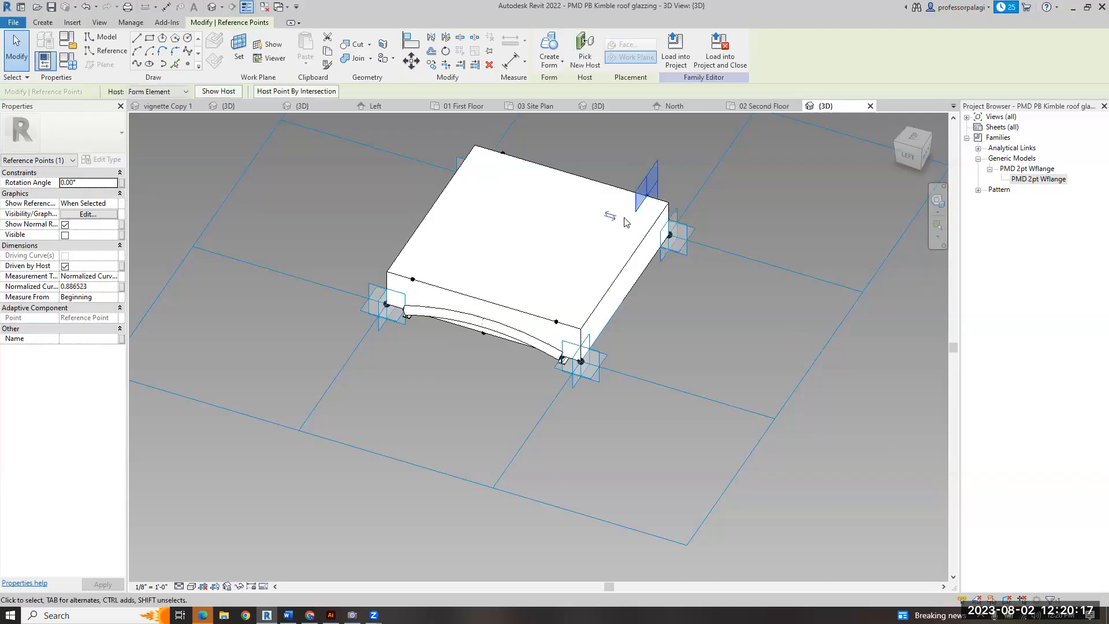
# - Select three of the top-edge reference points and set their Measurement Type to Segment Length with a length of 1' 0"
pyautogui.keyDown('shift'); pyautogui.moveTo(616, 220); pyautogui.dragTo(480, 180, button='middle'); pyautogui.keyUp('shift')
pyautogui.keyDown('shift'); pyautogui.moveTo(588, 292); pyautogui.dragTo(590, 271, button='middle'); pyautogui.keyUp('shift')
pyautogui.moveTo(632, 163); pyautogui.dragTo(670, 213)
pyautogui.moveTo(758, 229); pyautogui.dragTo(768, 228)
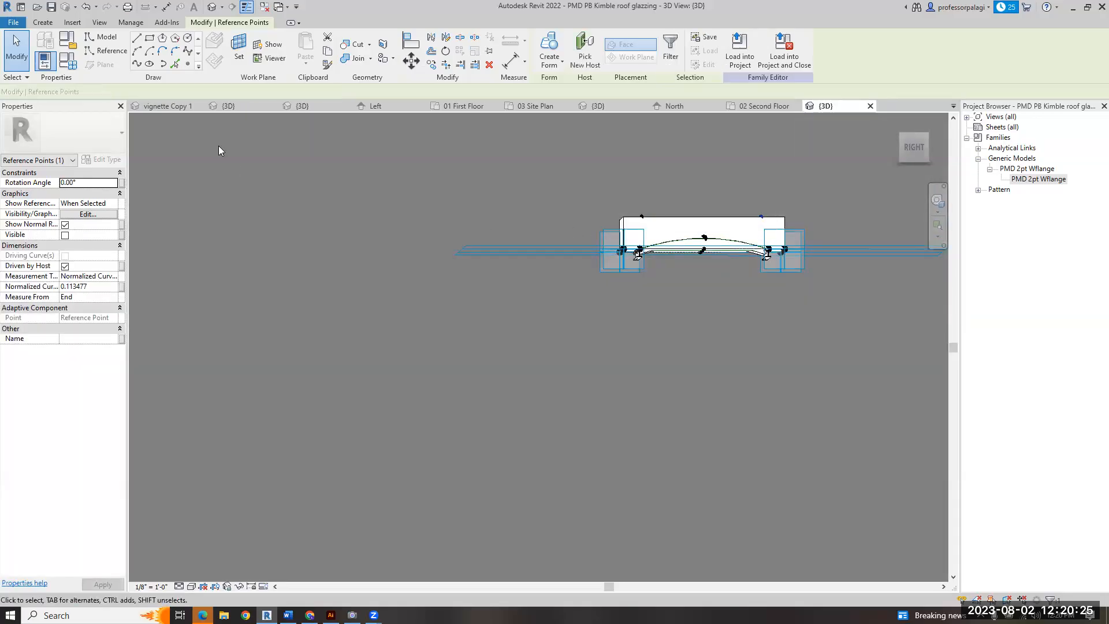
pyautogui.click(112, 276)
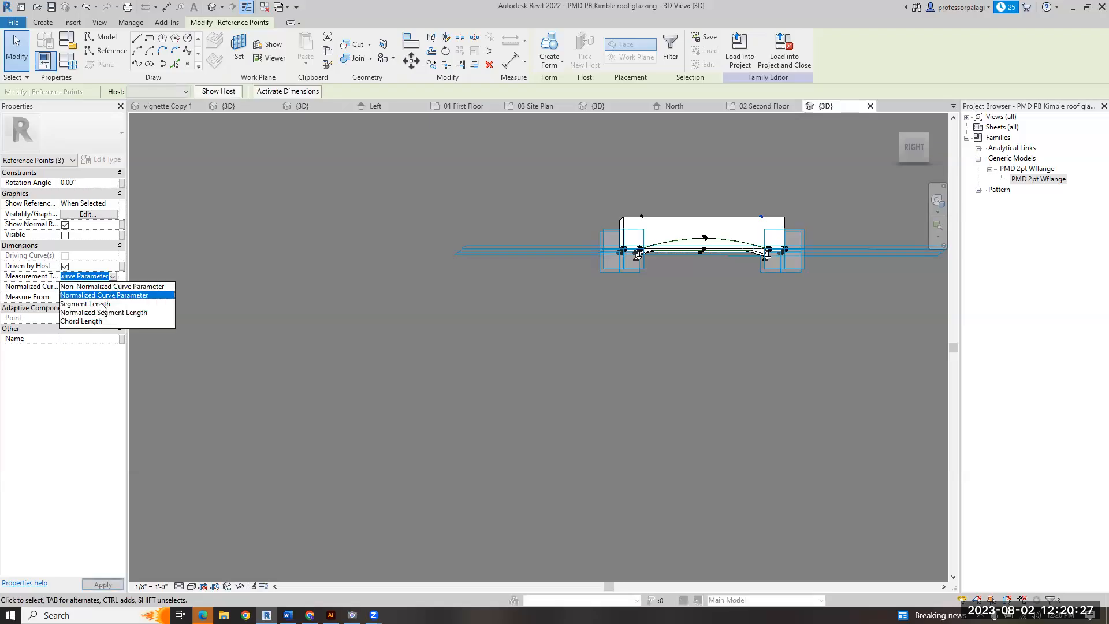
pyautogui.click(89, 303)
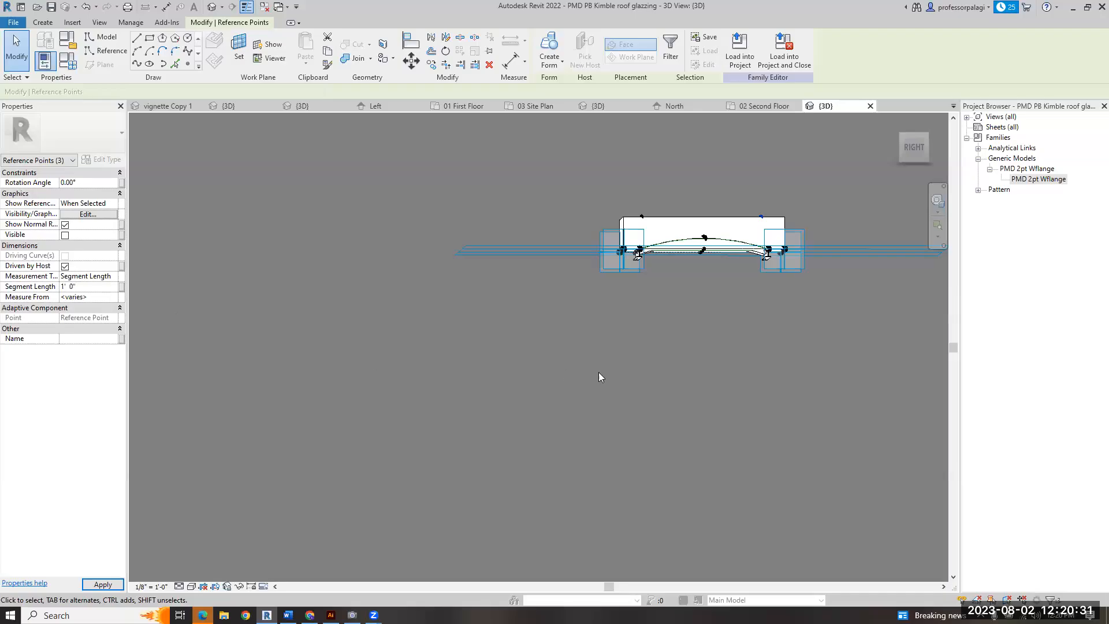
# - Place two parallel PMD 2pt Wflange beams across the solid's top, each spanning between facing reference points on the opposite edges
pyautogui.keyDown('shift'); pyautogui.moveTo(620, 352); pyautogui.dragTo(709, 417, button='middle'); pyautogui.keyUp('shift')
pyautogui.scroll(-4, 709, 417)
pyautogui.scroll(5, 835, 240)
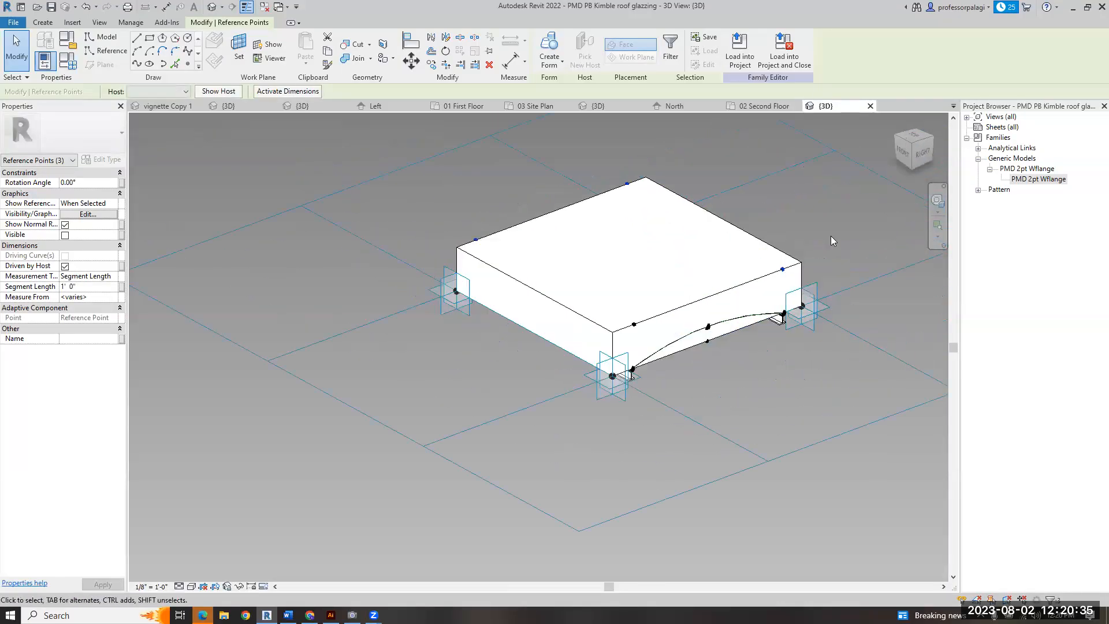
pyautogui.moveTo(1020, 180); pyautogui.dragTo(359, 245)
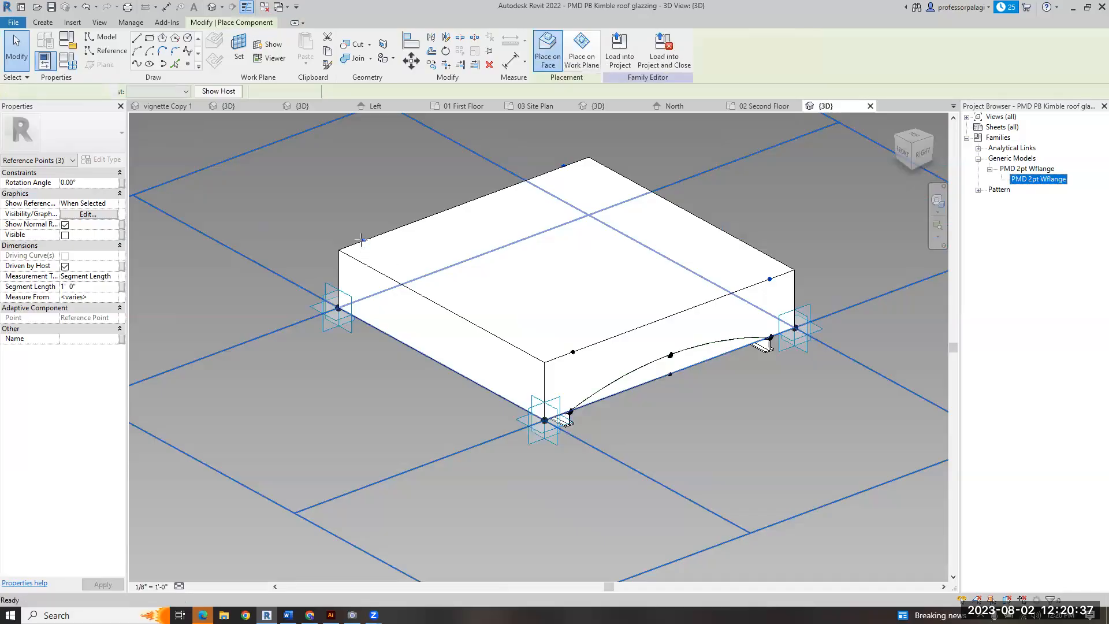
pyautogui.click(363, 241)
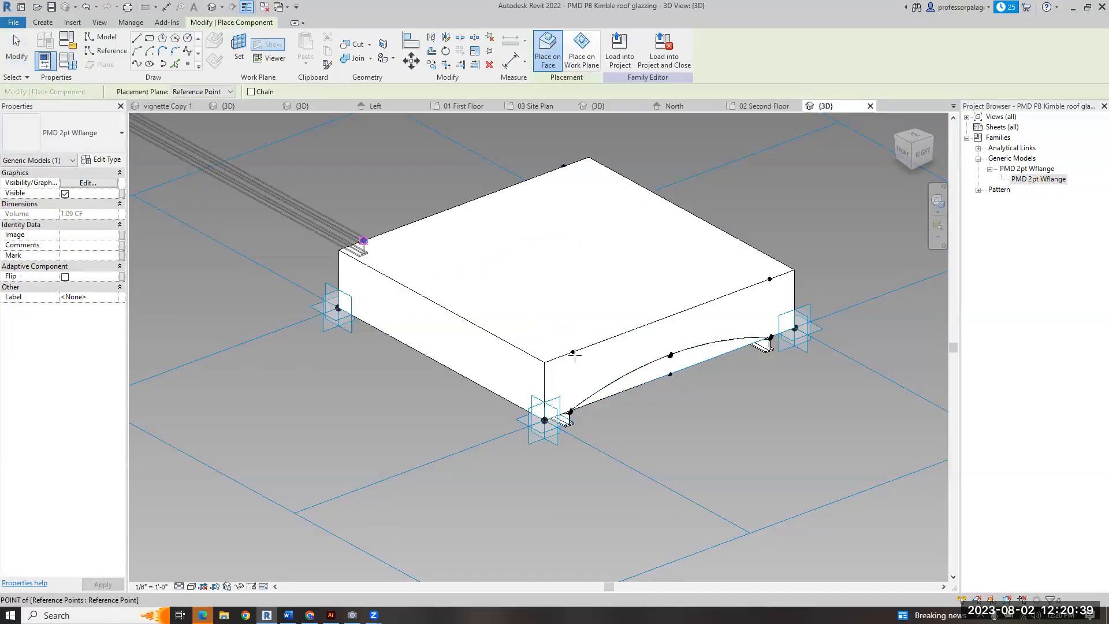
pyautogui.click(573, 352)
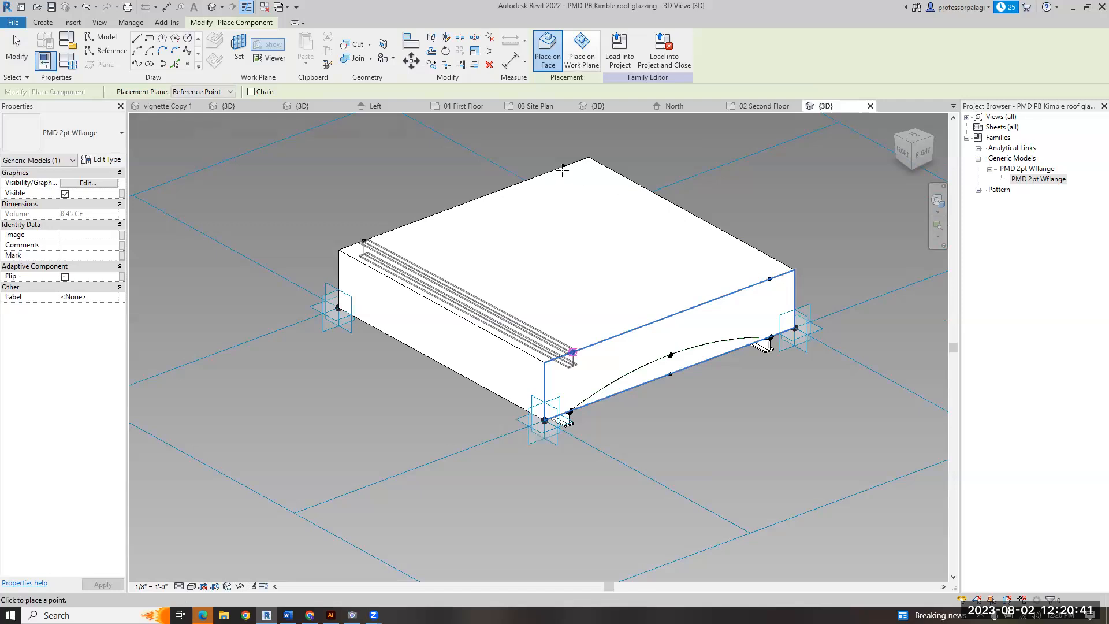
pyautogui.click(574, 184)
pyautogui.click(769, 279)
pyautogui.press('Escape')
pyautogui.press('Escape')
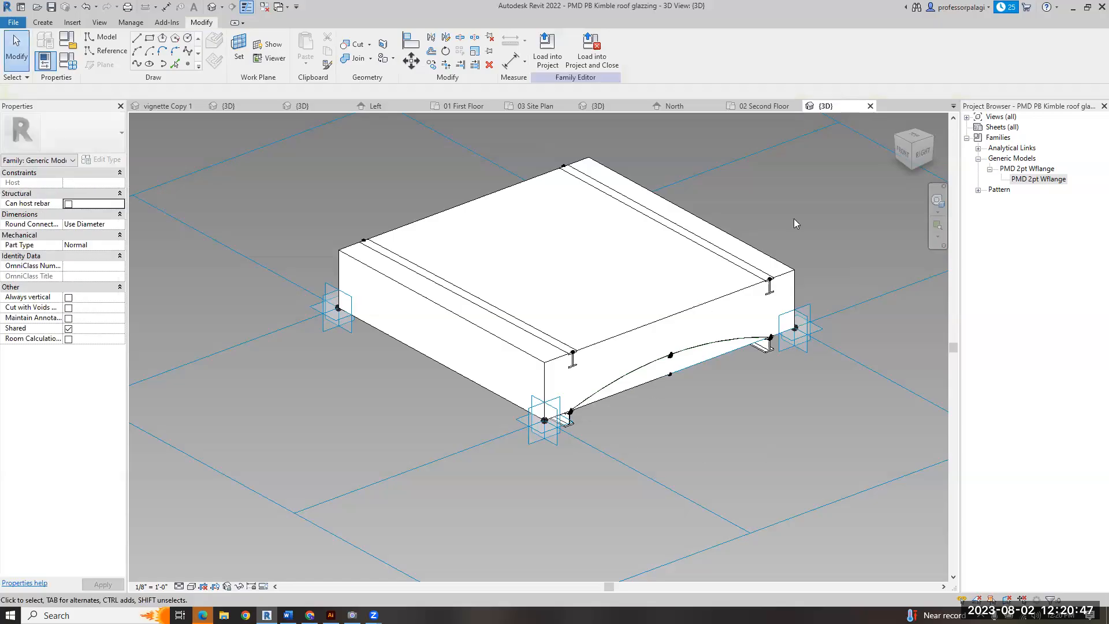
# - Place a PMD 2pt Wflange beam along the solid's far top edge between its two reference points
pyautogui.click(1034, 180)
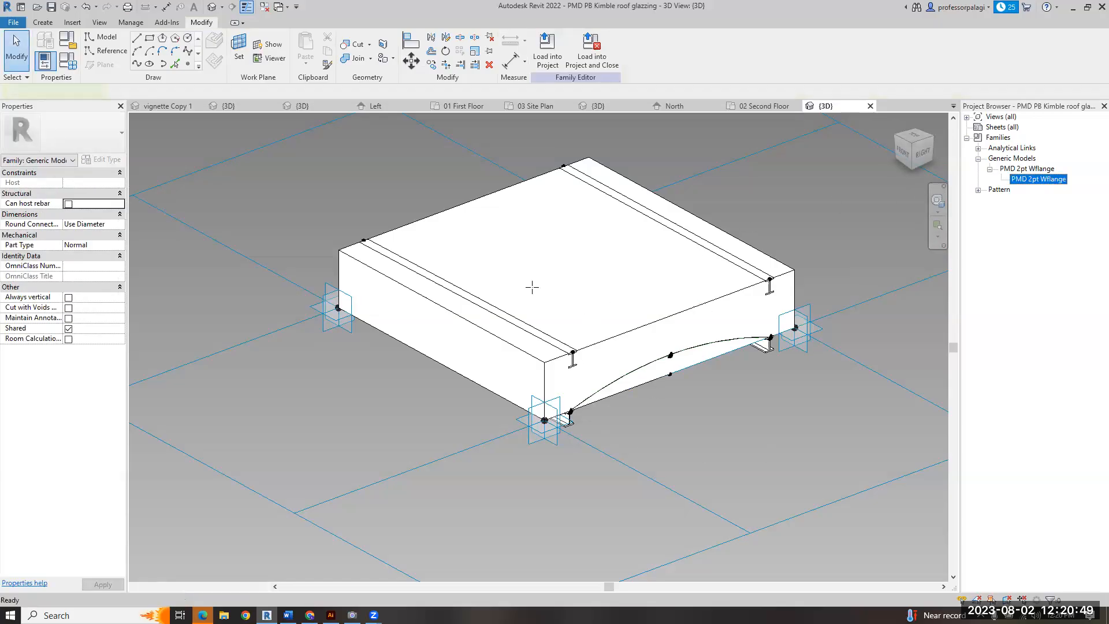
pyautogui.click(364, 240)
pyautogui.click(565, 166)
pyautogui.press('Escape')
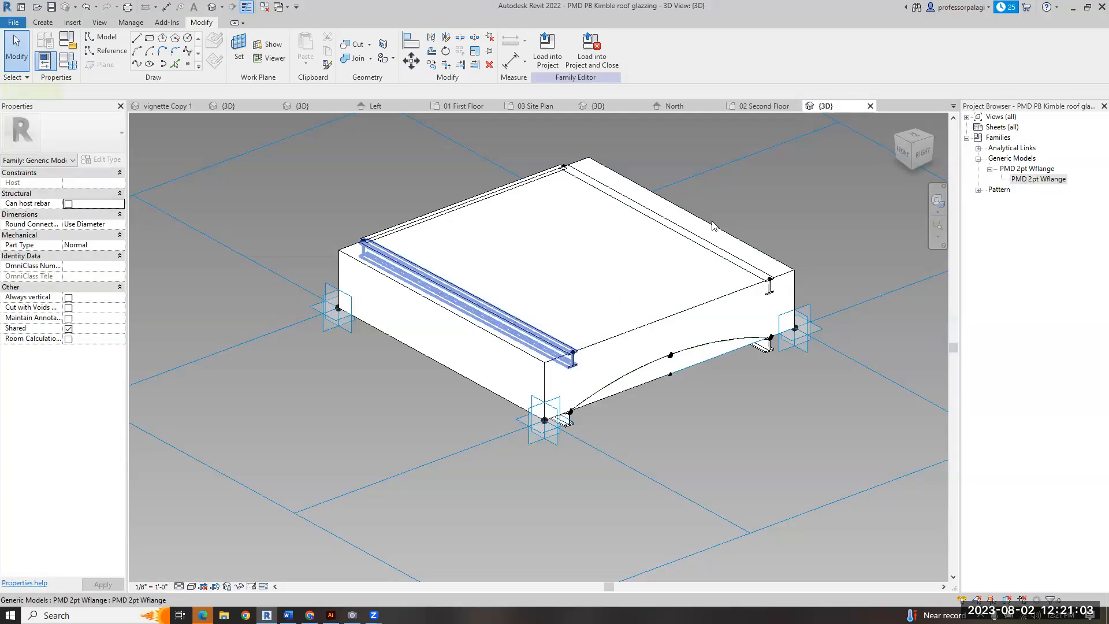
# - Temporarily hide the two parallel upper beams and draw reference lines between the facing reference points at their ends
pyautogui.keyDown('ctrl'); pyautogui.click(666, 226); pyautogui.keyUp('ctrl')
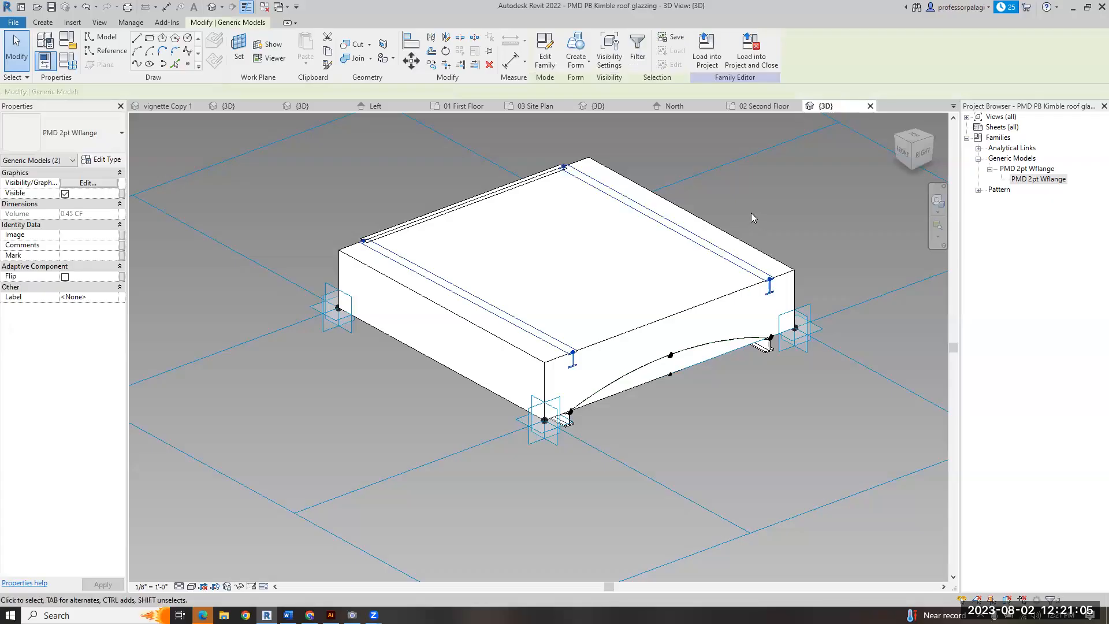
pyautogui.press('h')
pyautogui.press('h')
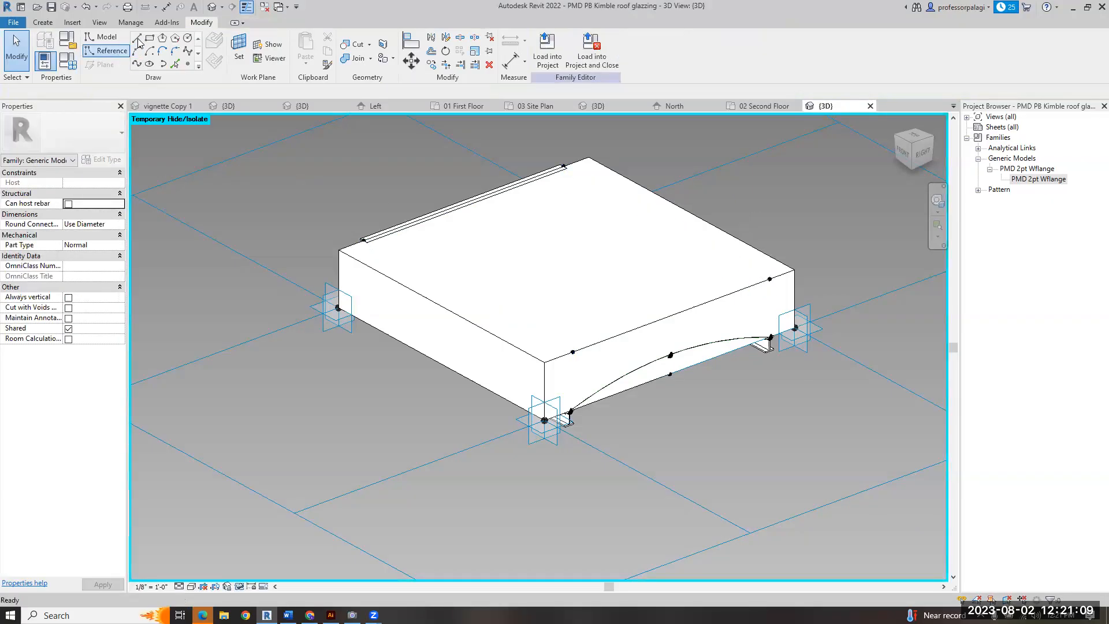
pyautogui.click(114, 52)
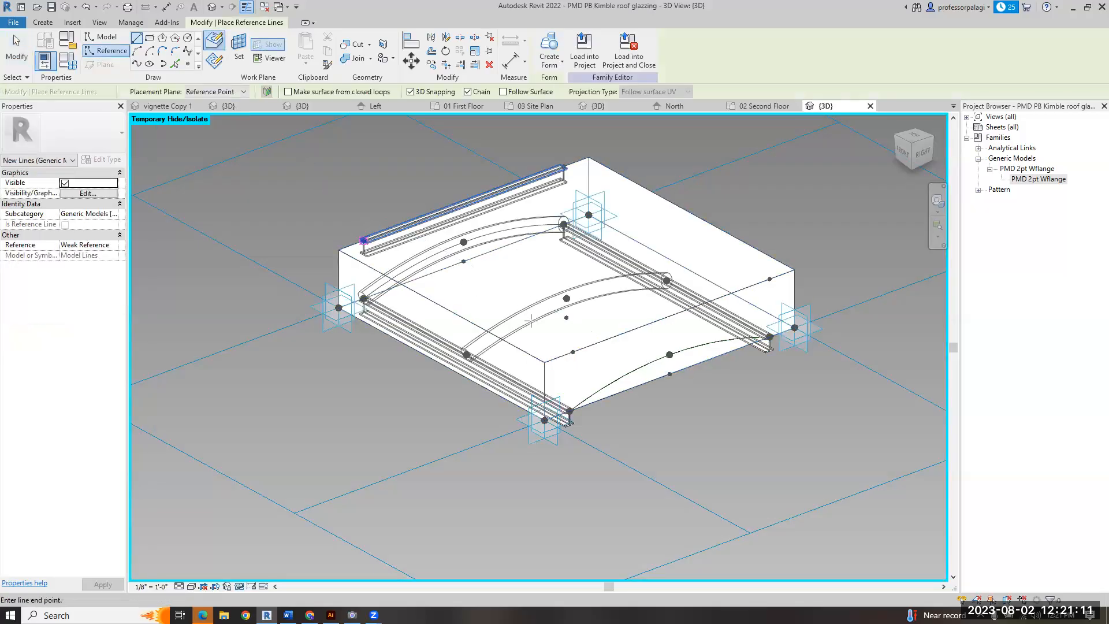
pyautogui.click(564, 167)
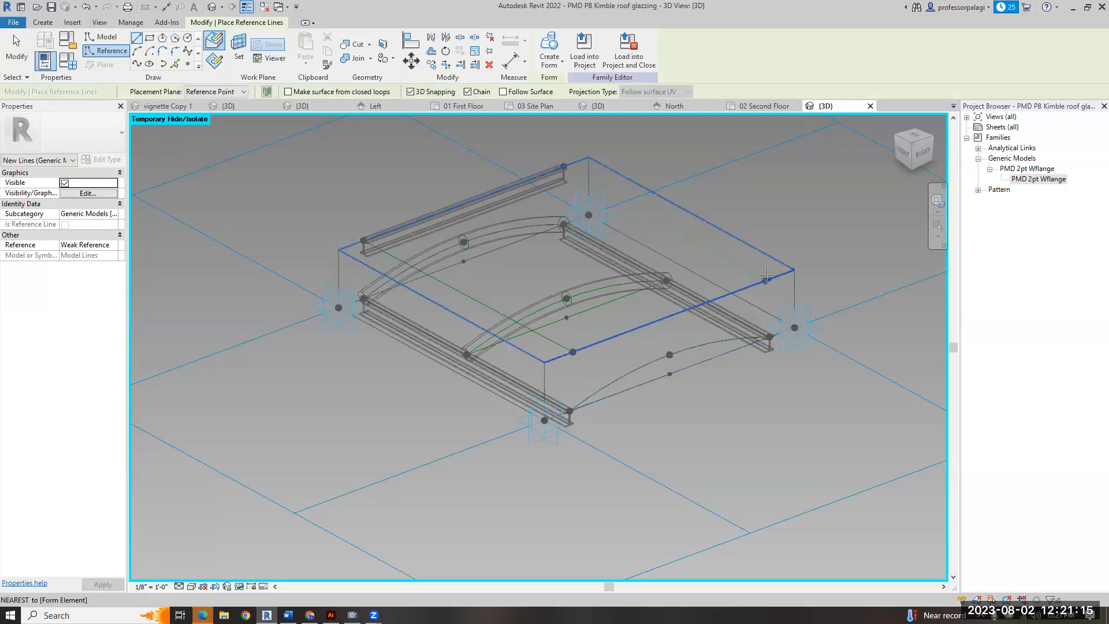
pyautogui.press('Escape')
pyautogui.press('Escape')
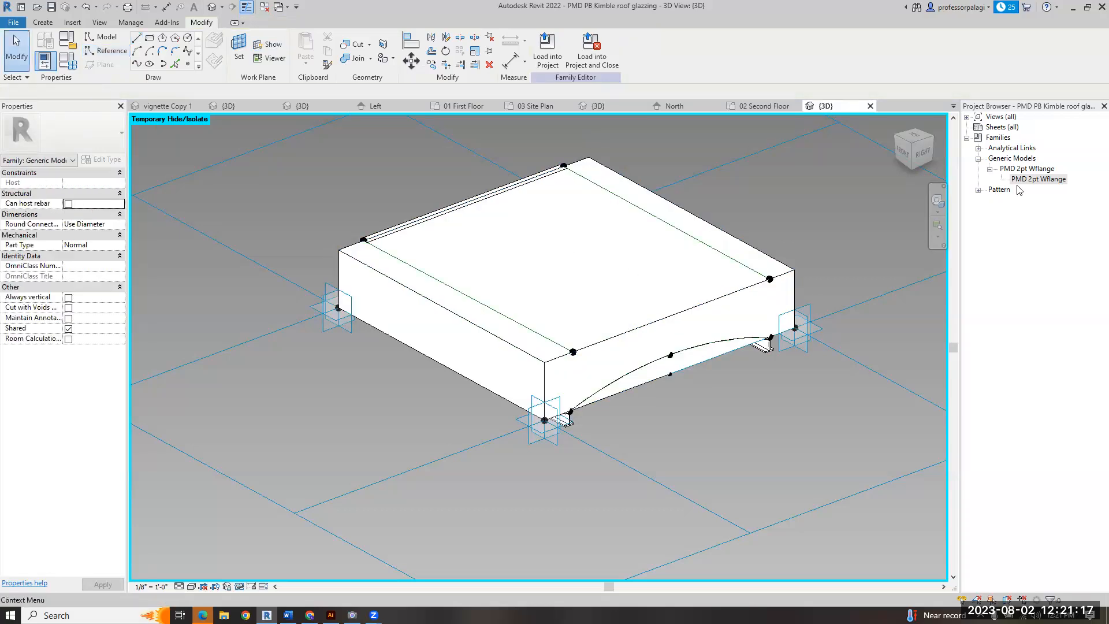
# - Place a PMD 2pt Wflange beam between the midpoints of the two new reference lines, and reset the temporary hide
pyautogui.moveTo(1028, 180); pyautogui.dragTo(485, 297)
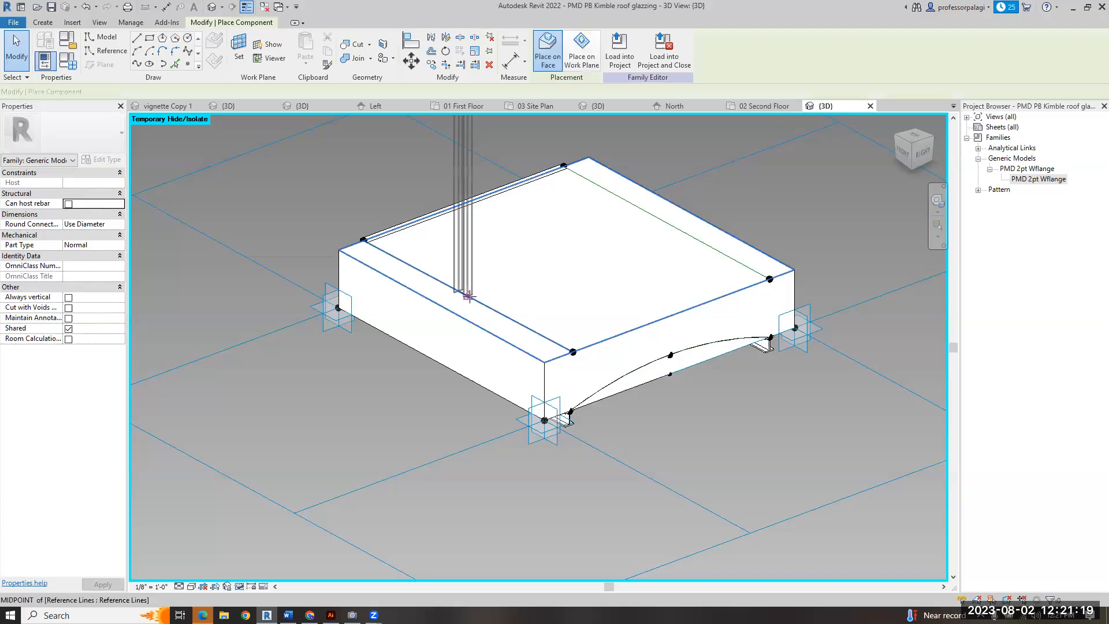
pyautogui.click(468, 296)
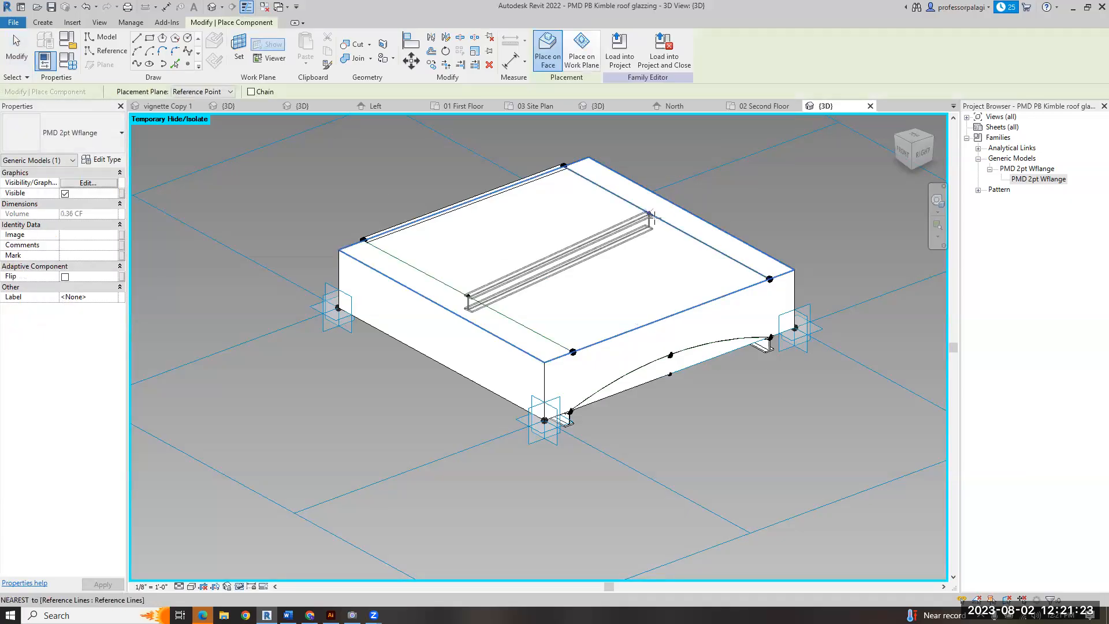
pyautogui.click(666, 223)
pyautogui.press('Escape')
pyautogui.press('Escape')
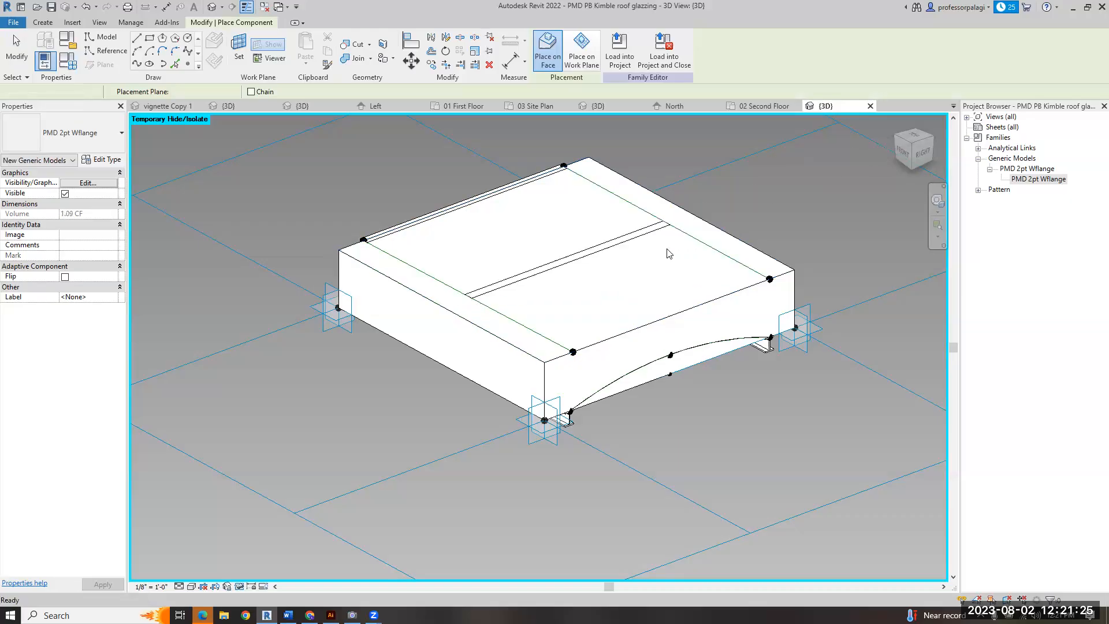
pyautogui.press('h')
pyautogui.press('r')
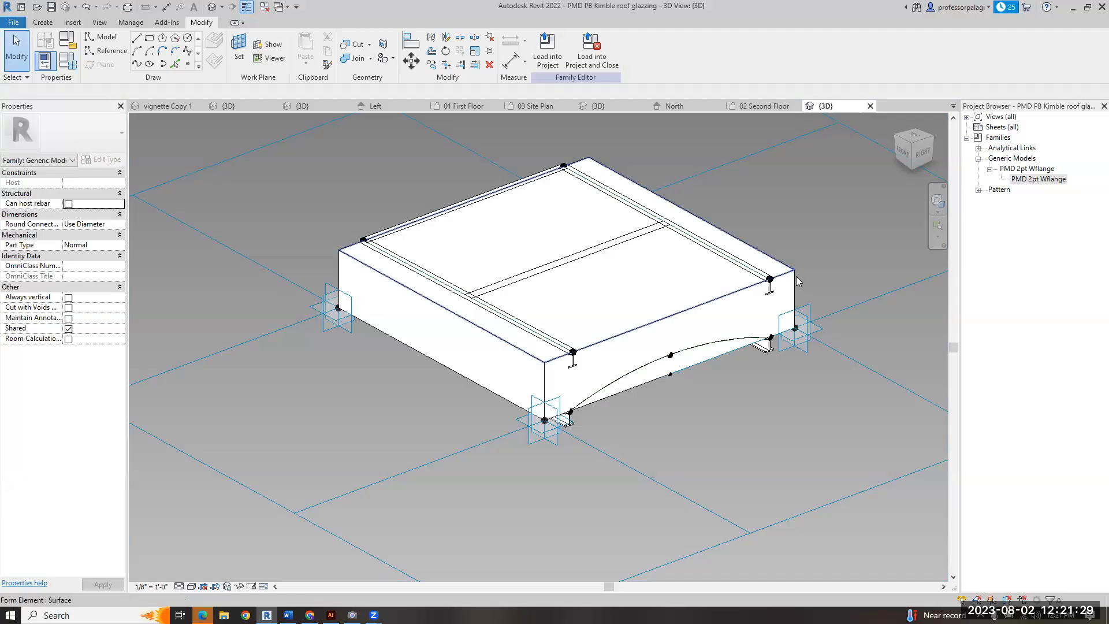
# - Turn off the Visible property of the solid form and check its properties again
pyautogui.click(831, 270)
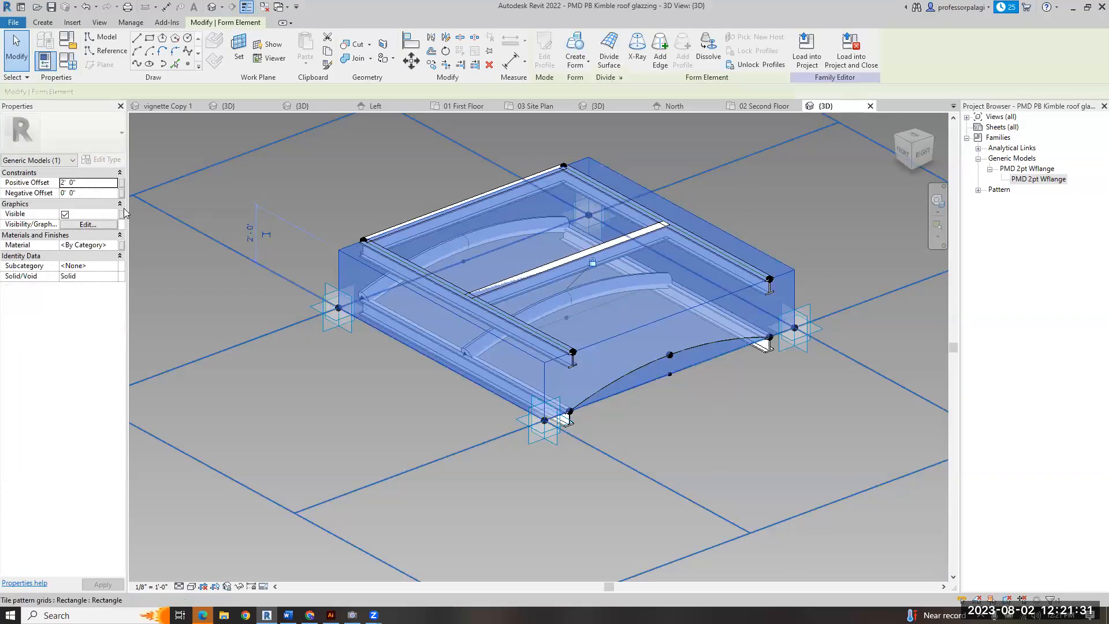
pyautogui.click(65, 214)
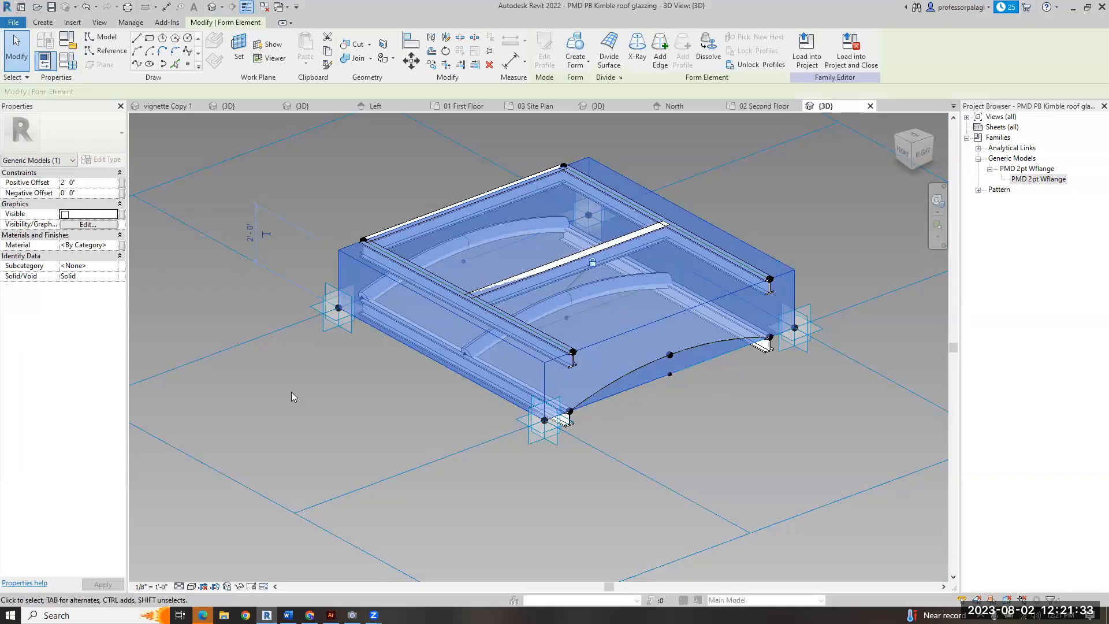
pyautogui.click(307, 378)
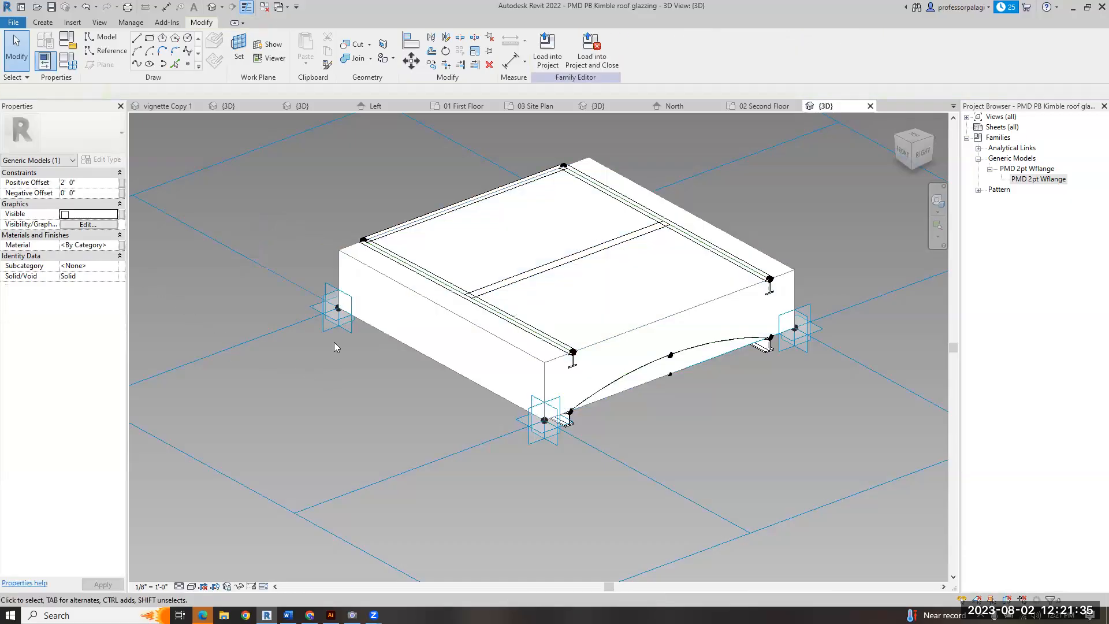
pyautogui.click(335, 280)
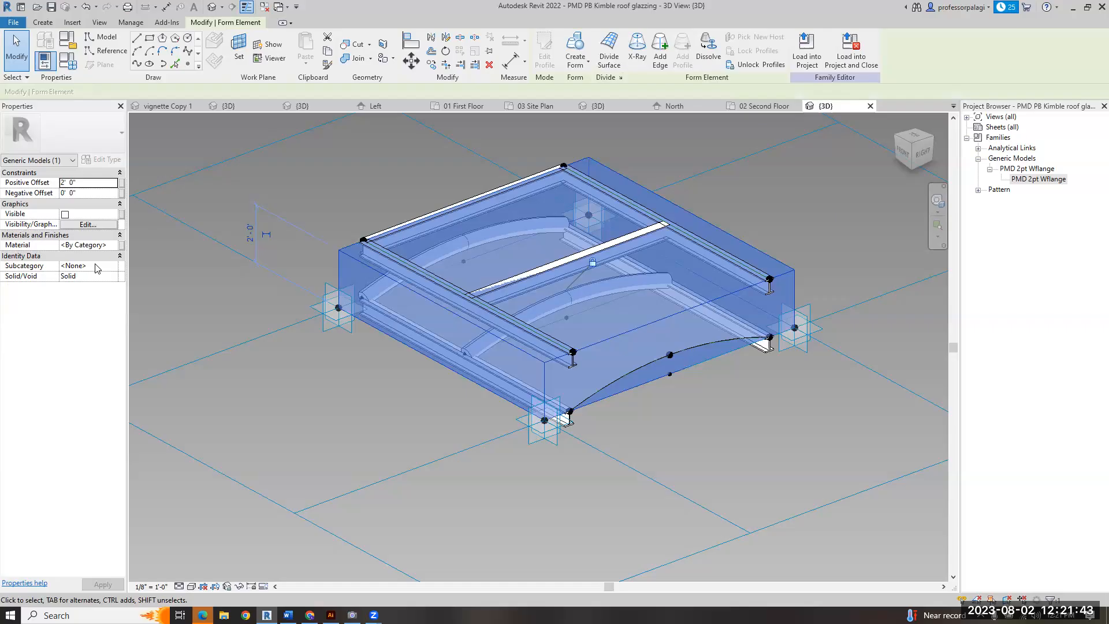
pyautogui.click(310, 407)
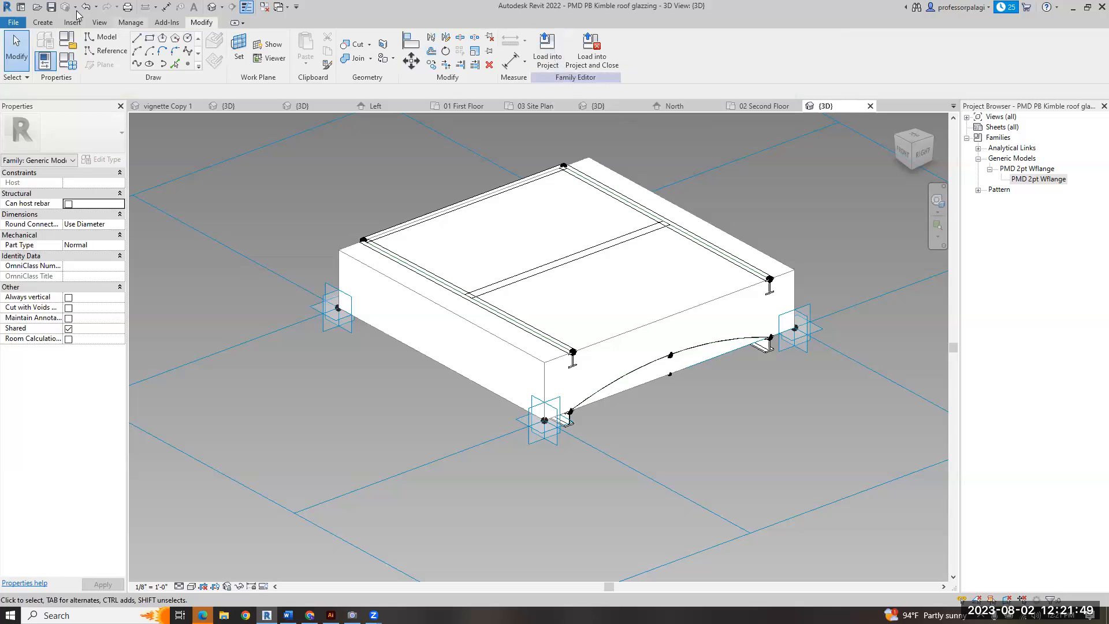
# - Save the roof glazing family and load it into PMD Project Piano Kimble.rvt without placing an instance
pyautogui.click(50, 6)
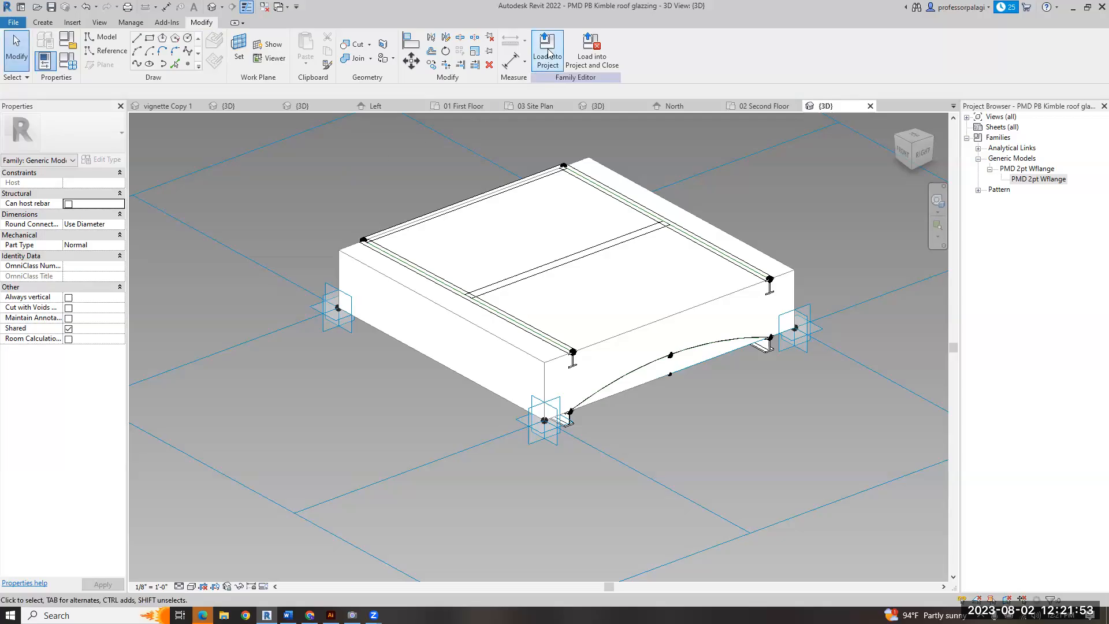
pyautogui.click(537, 63)
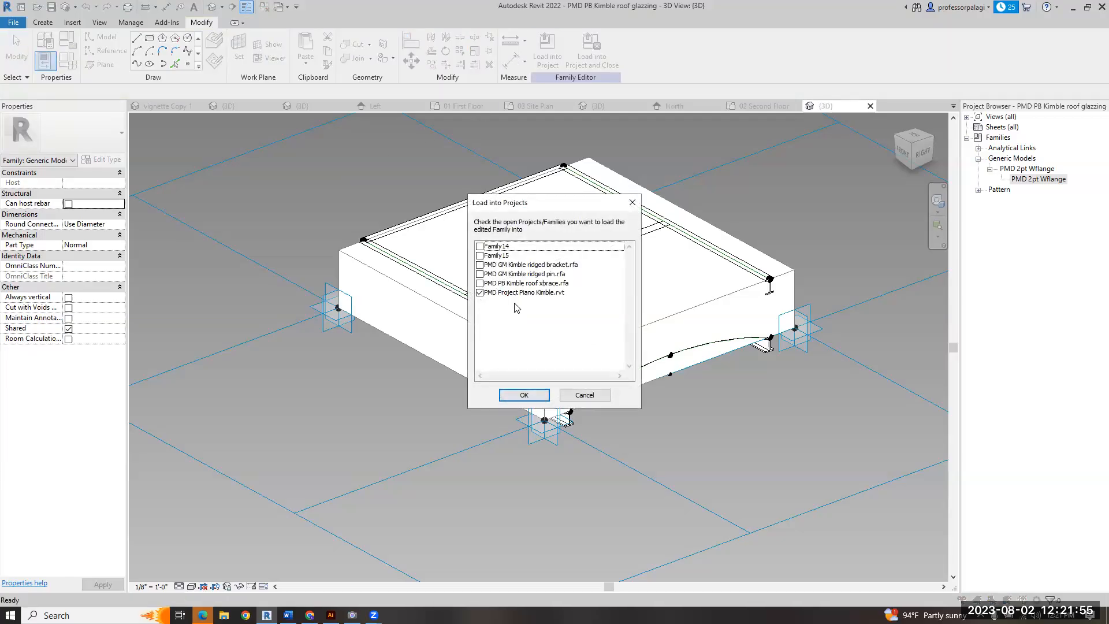
pyautogui.click(536, 398)
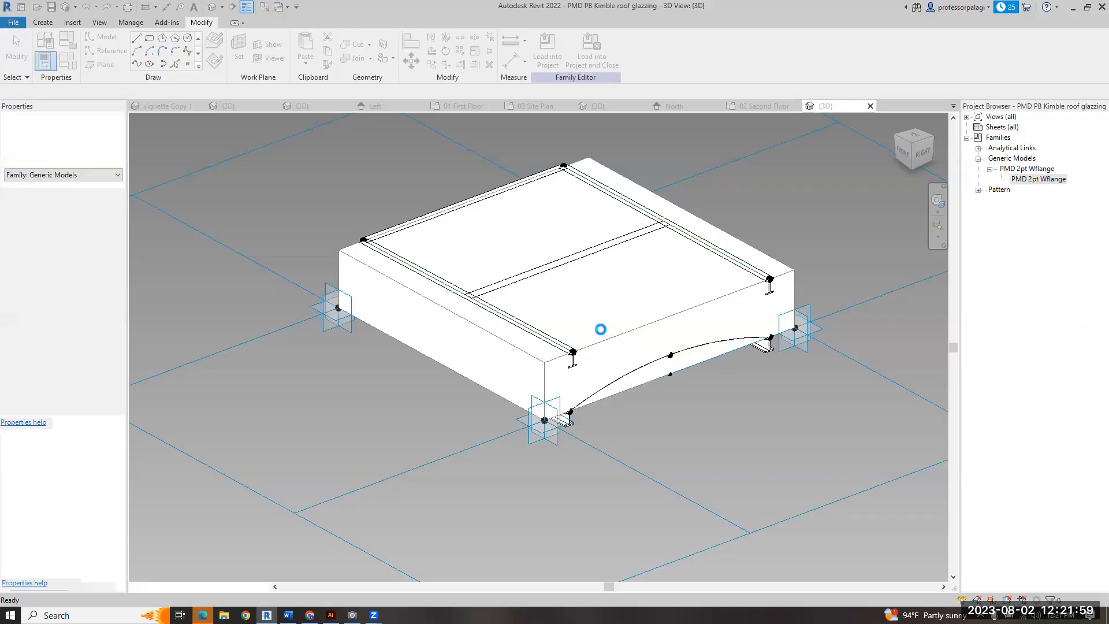
pyautogui.press('Escape')
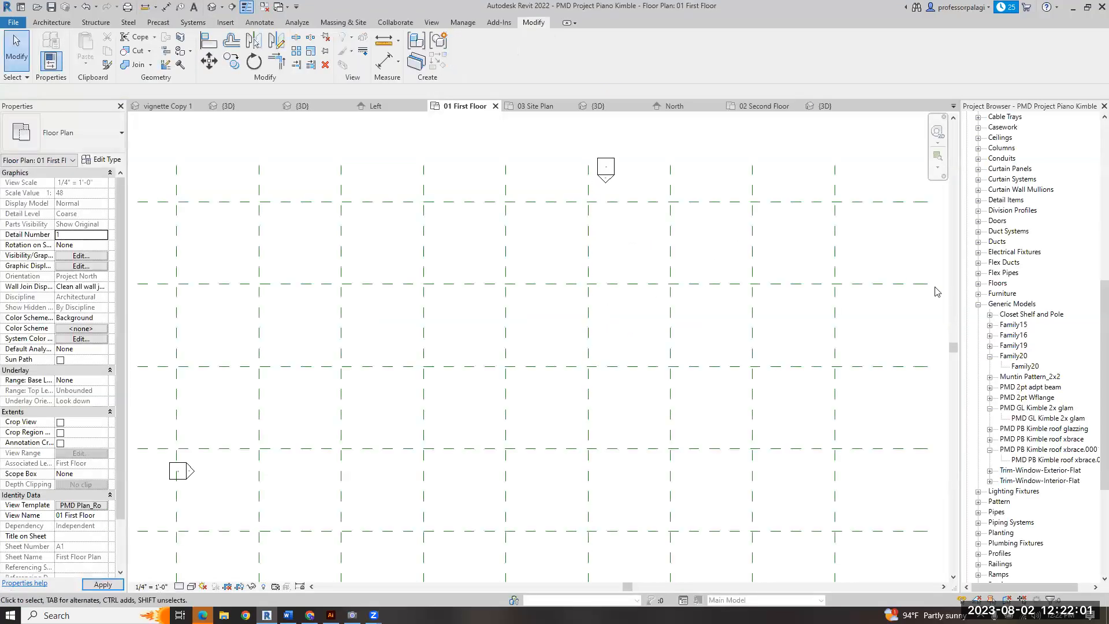
pyautogui.scroll(10, 1022, 260)
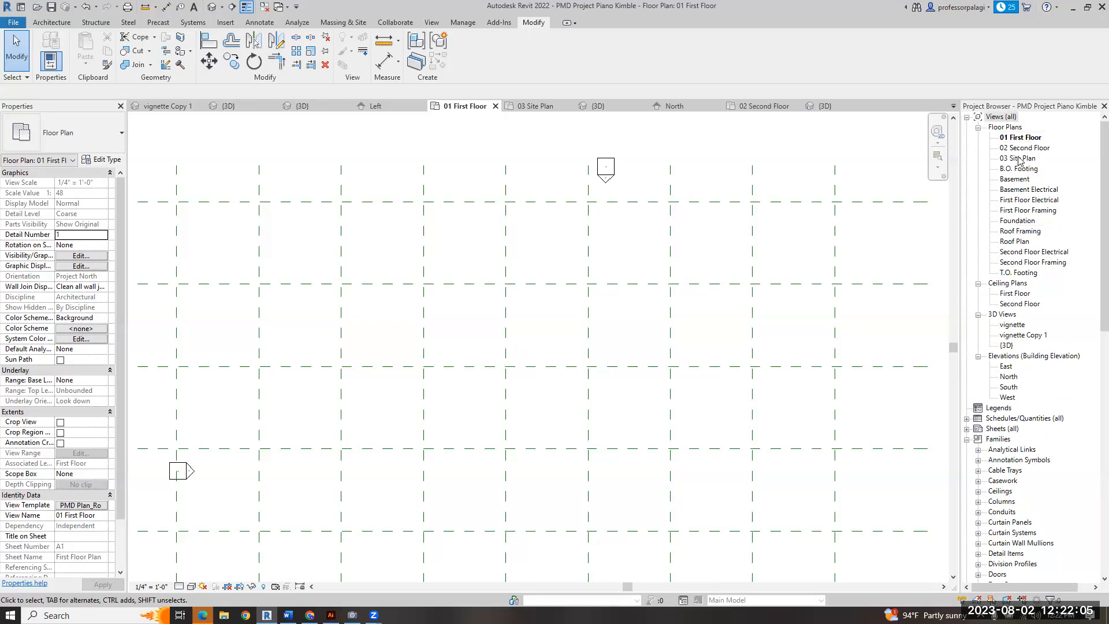
# - Place an instance of the PMD PB Kimble roof glazzing family on the 03 Site Plan grid intersections in the easternmost bay
pyautogui.doubleClick(1019, 158)
pyautogui.moveTo(1103, 278); pyautogui.dragTo(1093, 454)
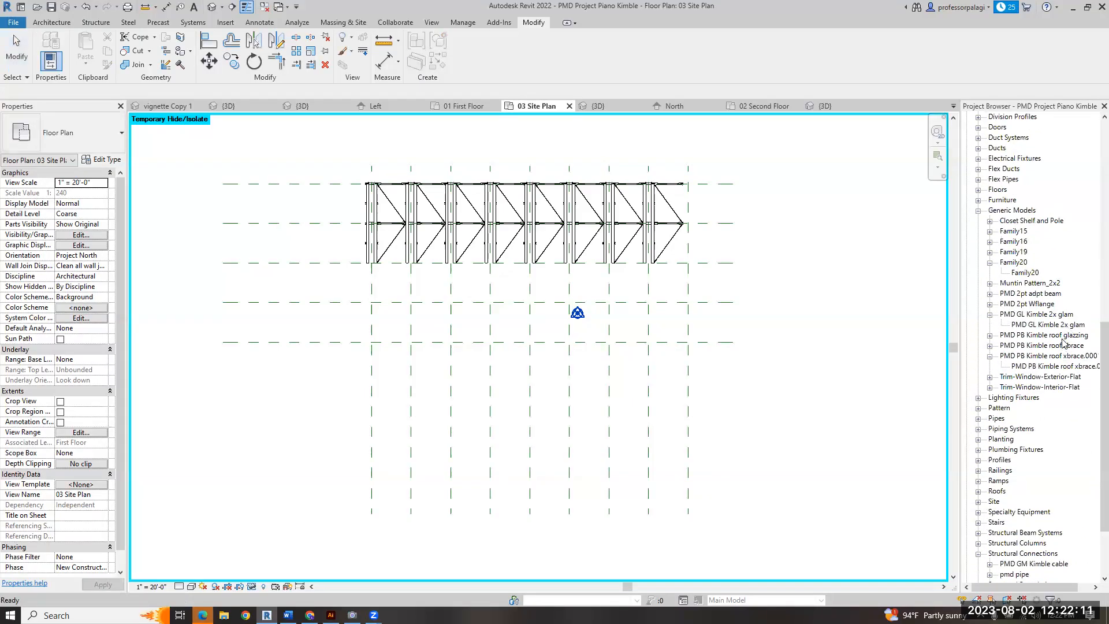
pyautogui.click(1034, 336)
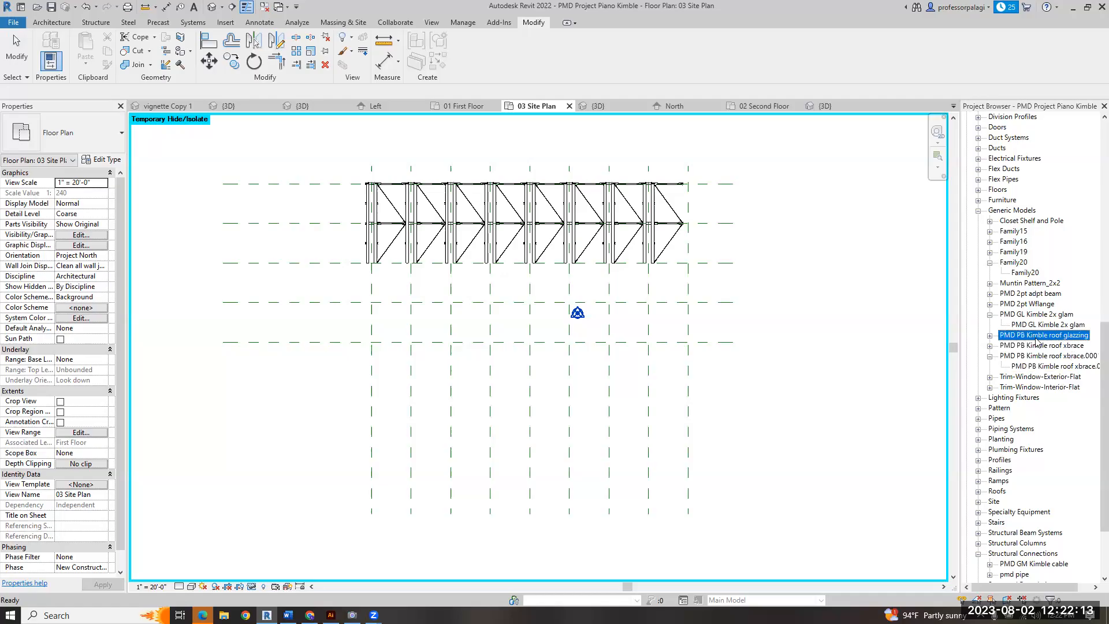
pyautogui.click(989, 337)
pyautogui.click(1035, 347)
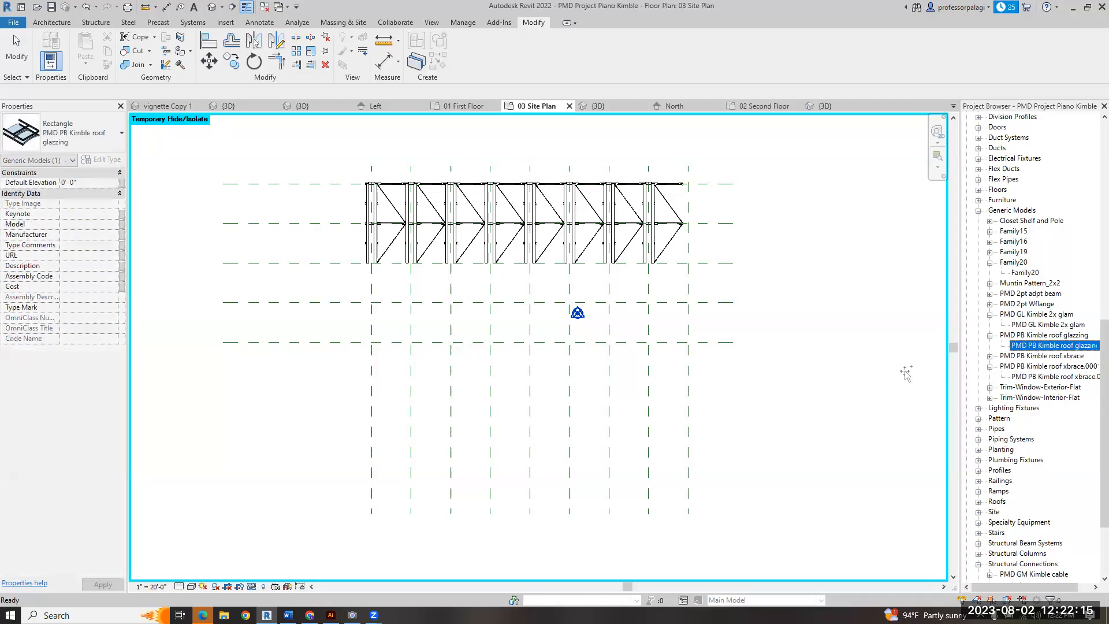
pyautogui.moveTo(651, 301); pyautogui.dragTo(650, 302)
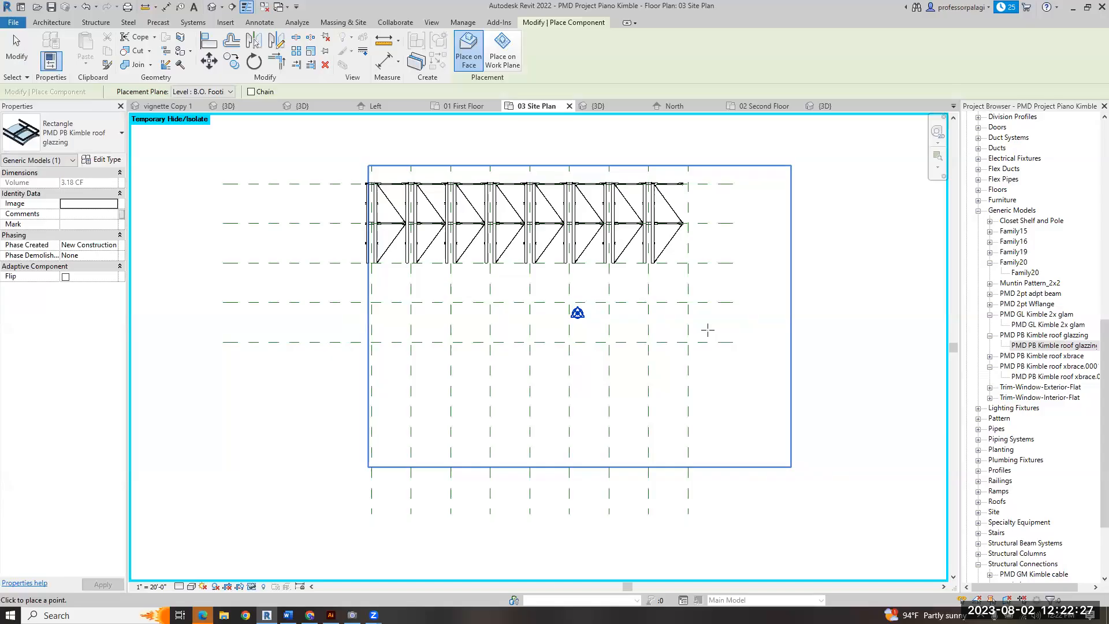
pyautogui.press('Escape')
pyautogui.hotkey('ctrl', 'Tab')
pyautogui.scroll(-3, 440, 369)
pyautogui.scroll(4, 517, 439)
pyautogui.moveTo(443, 289); pyautogui.dragTo(612, 452)
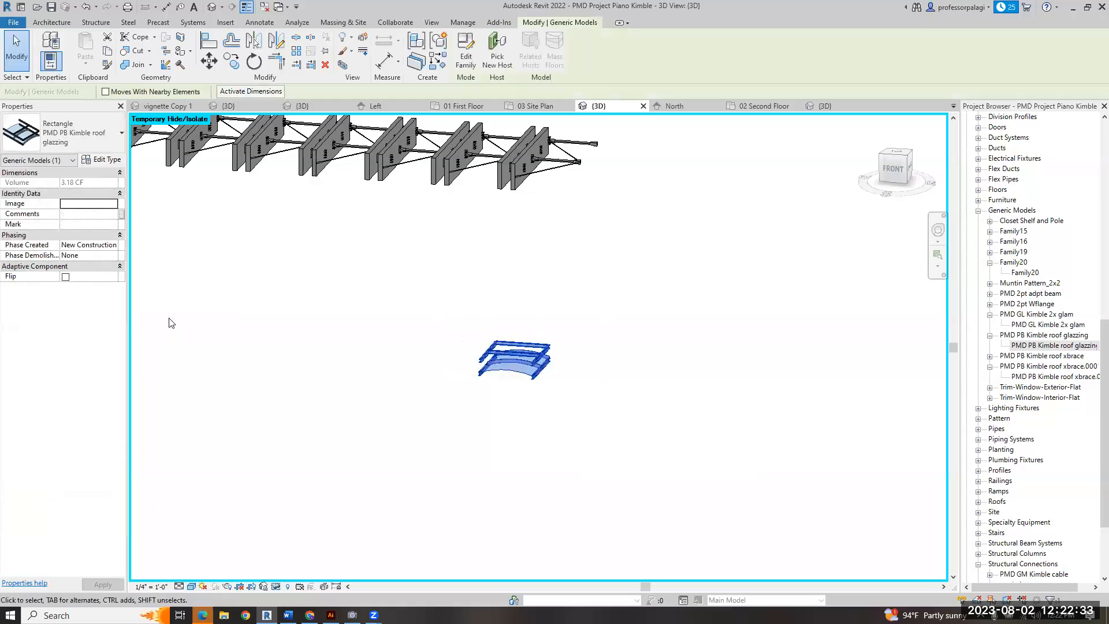
pyautogui.click(497, 55)
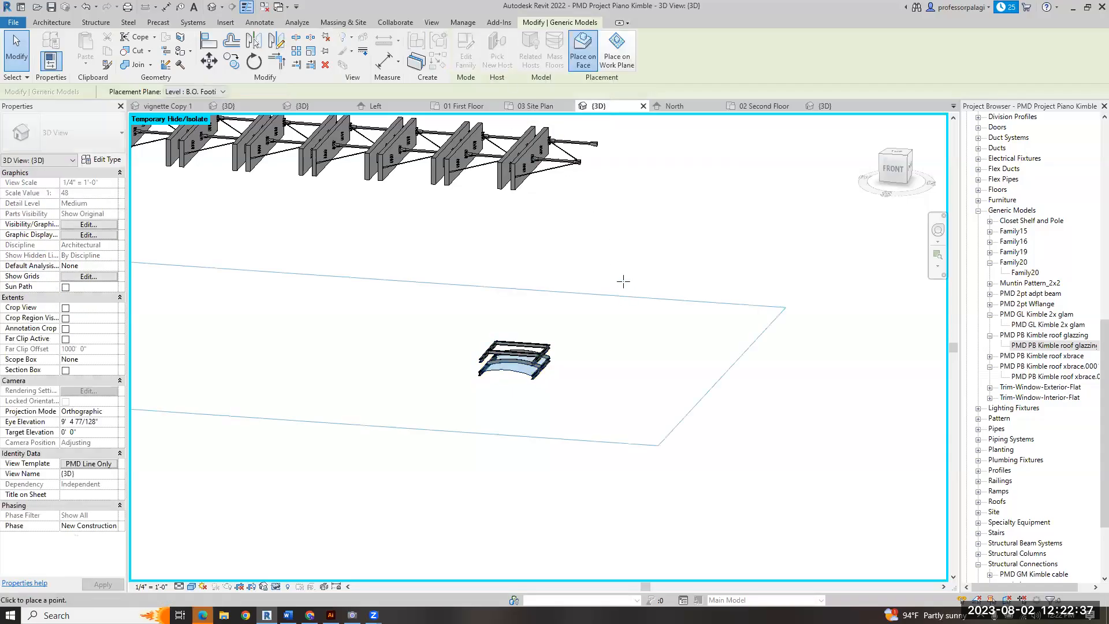
pyautogui.press('Escape')
pyautogui.press('Escape')
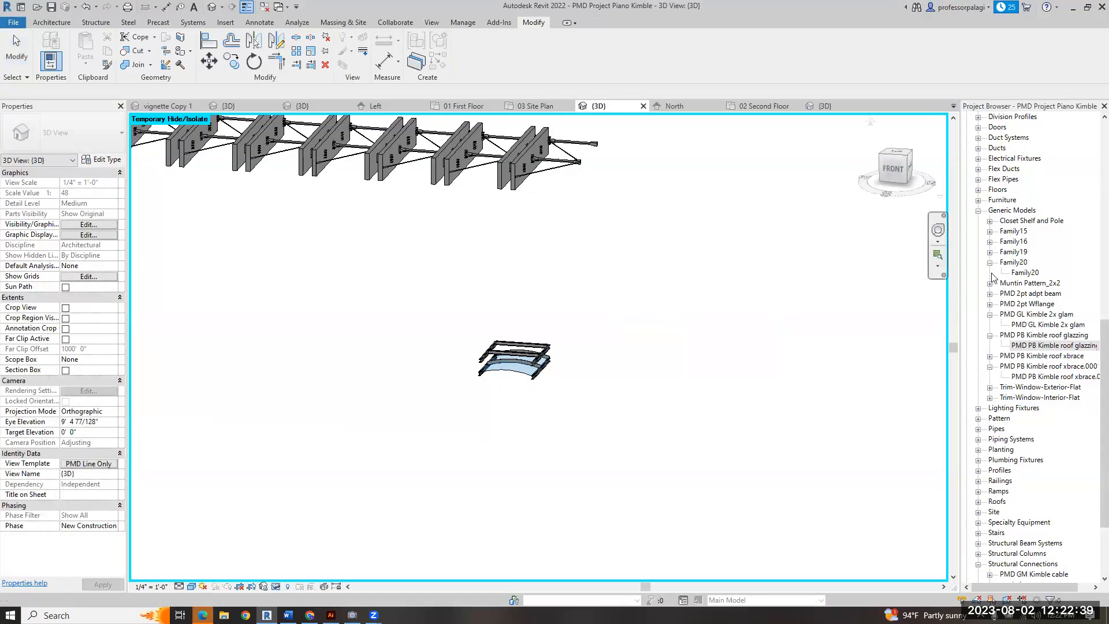
# - In the North elevation, copy the roof glazing instance straight up from the B.O. Footing level to the Roof level
pyautogui.scroll(13, 1026, 201)
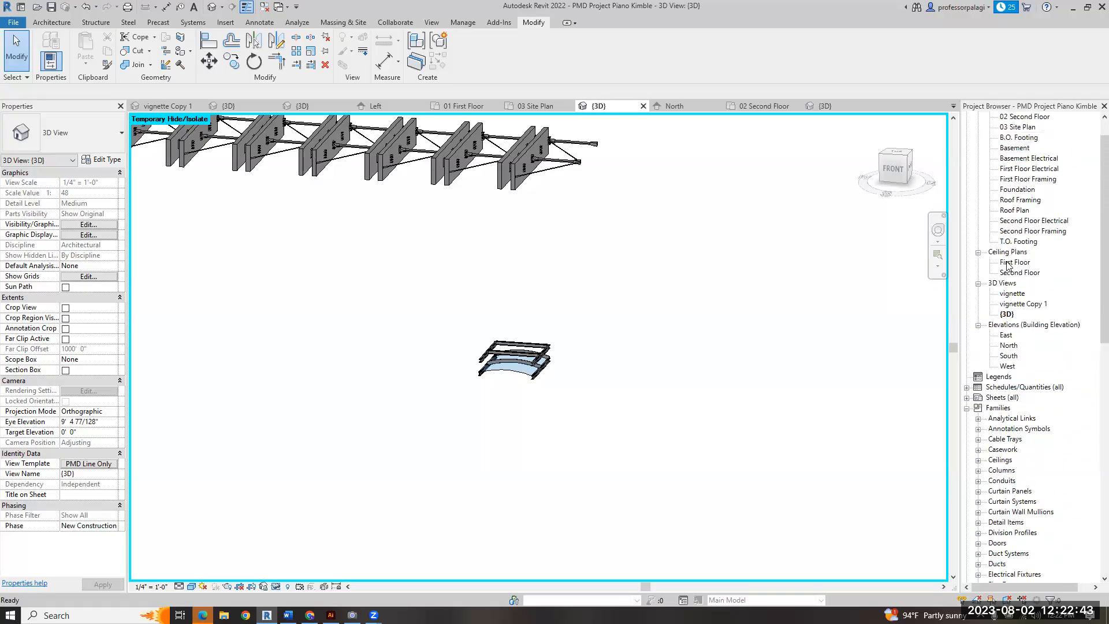
pyautogui.doubleClick(1008, 345)
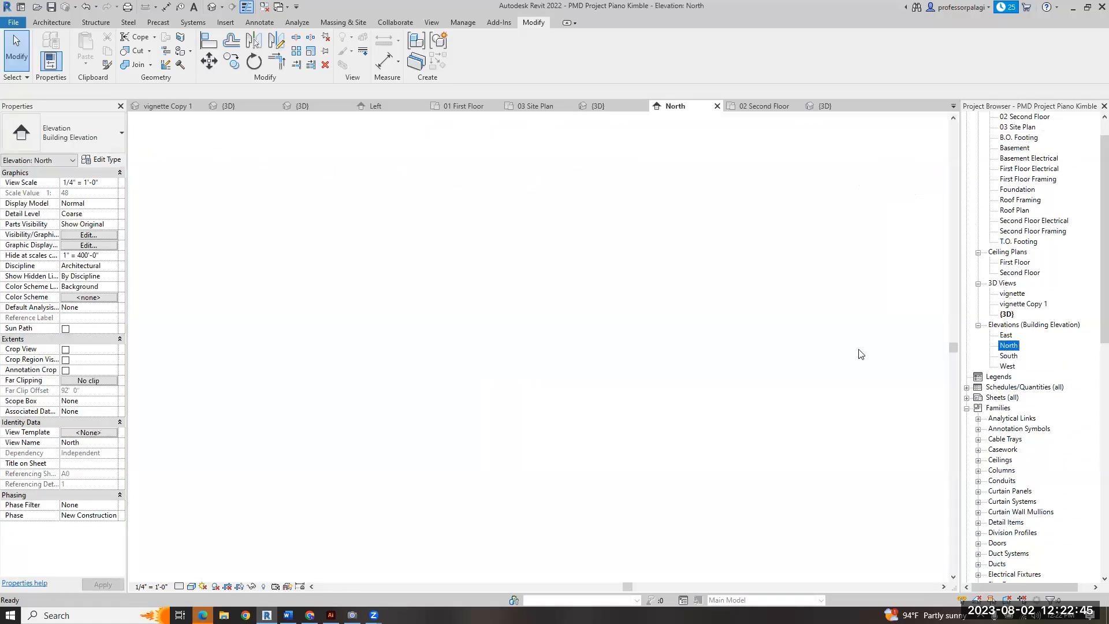
pyautogui.scroll(-2, 317, 406)
pyautogui.scroll(2, 317, 406)
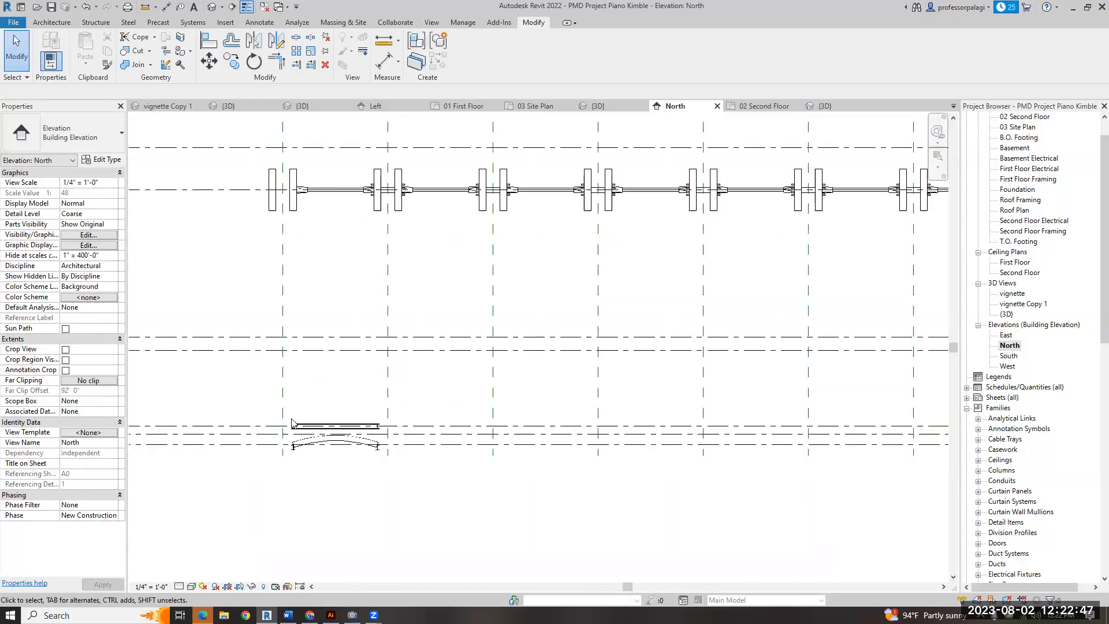
pyautogui.moveTo(224, 392); pyautogui.dragTo(422, 484)
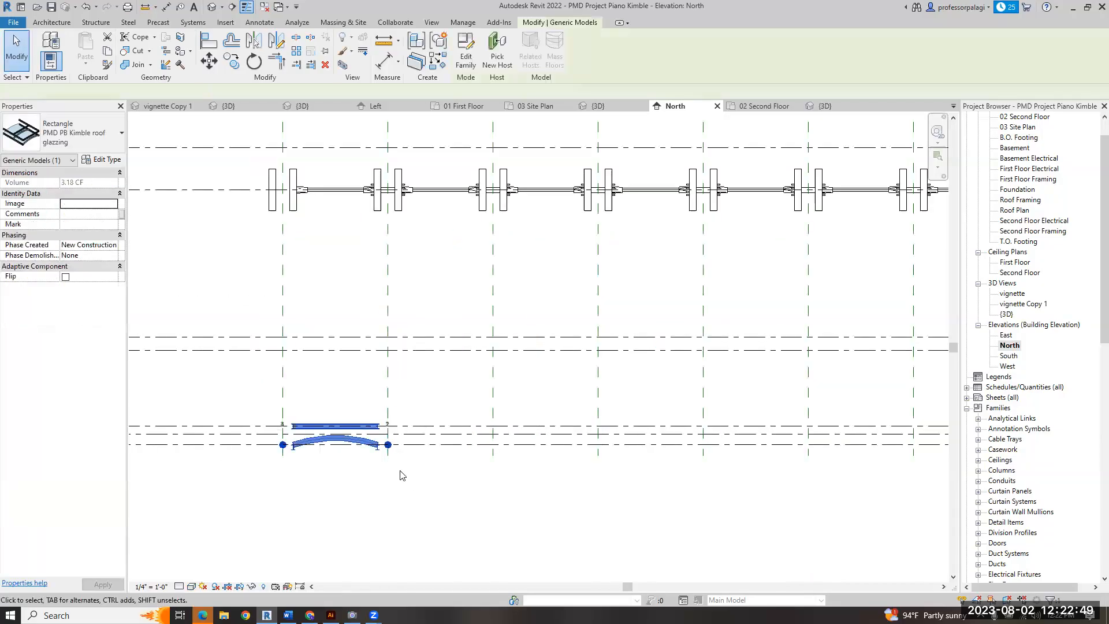
pyautogui.press('m')
pyautogui.press('v')
pyautogui.press('c')
pyautogui.press('o')
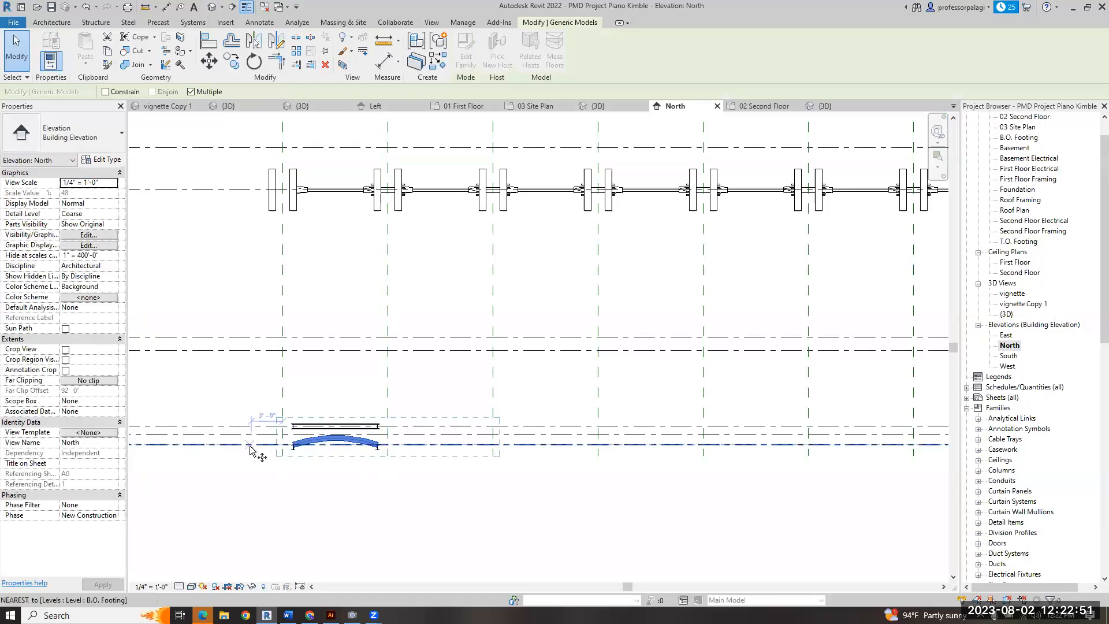
pyautogui.click(252, 444)
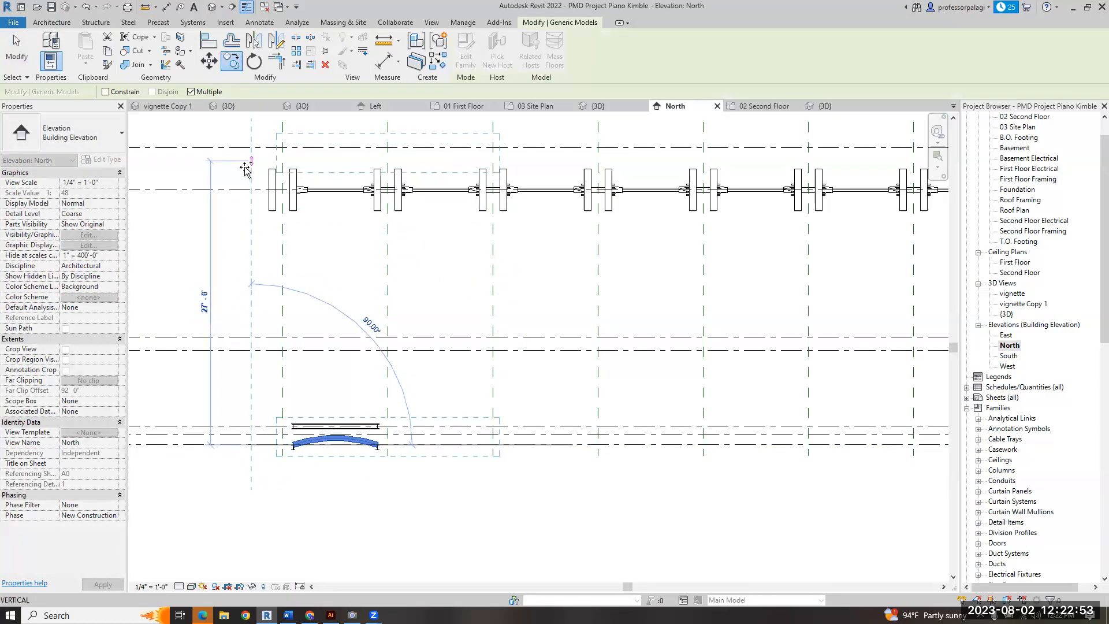
pyautogui.click(248, 150)
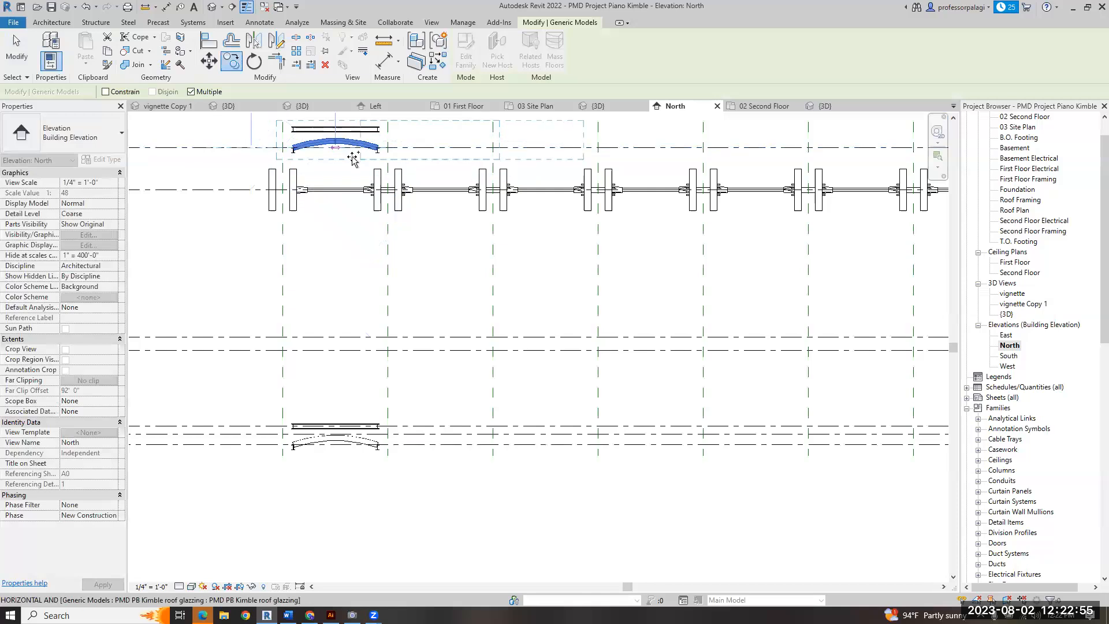
pyautogui.press('Escape')
pyautogui.press('Escape')
# - Set the Roof level's elevation to 17' 0" in the North elevation
pyautogui.scroll(4, 387, 289)
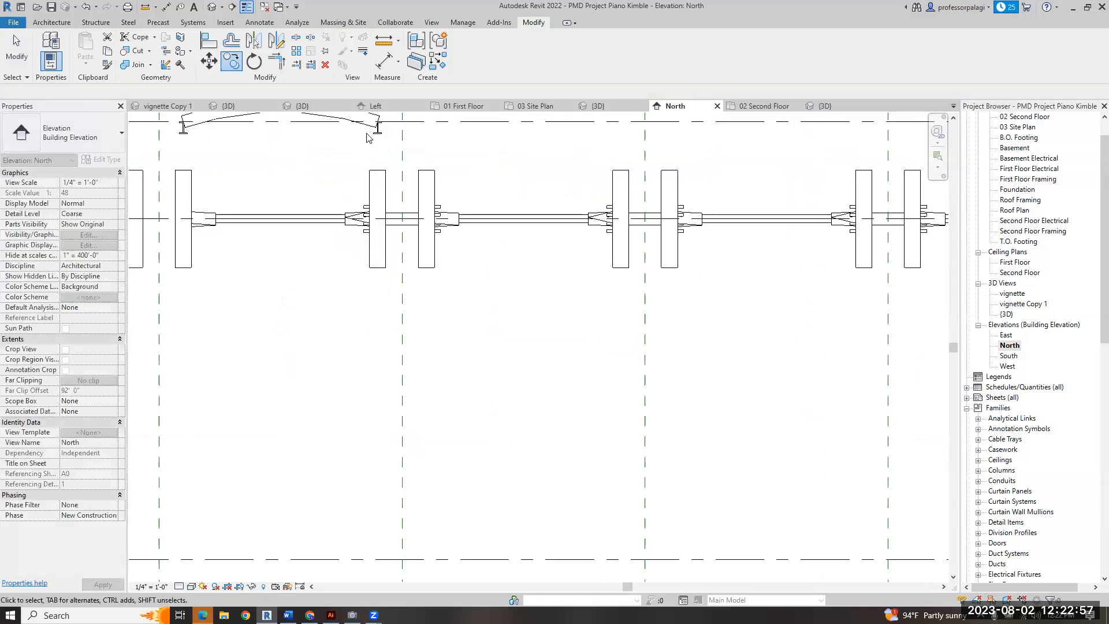
pyautogui.scroll(4, 394, 173)
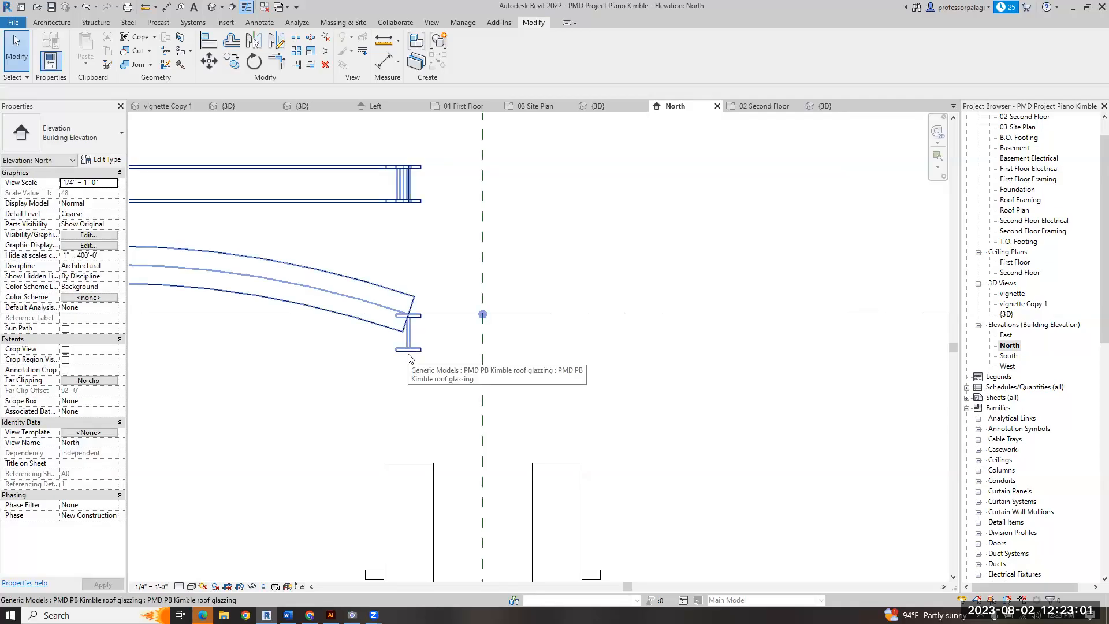
pyautogui.scroll(-2, 452, 334)
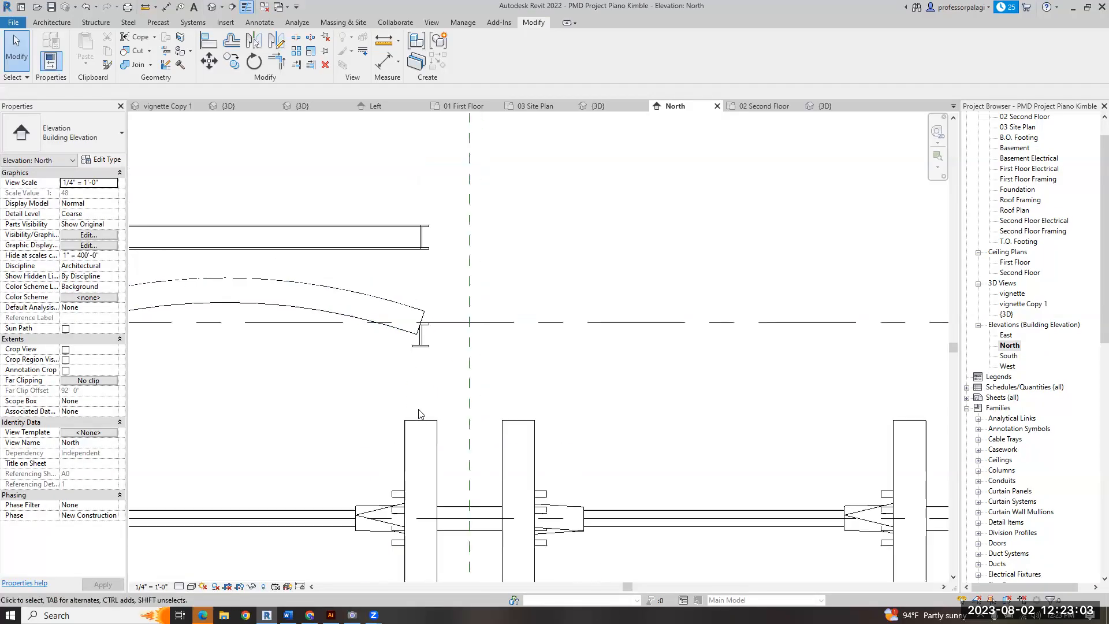
pyautogui.scroll(-5, 414, 347)
pyautogui.scroll(5, 901, 386)
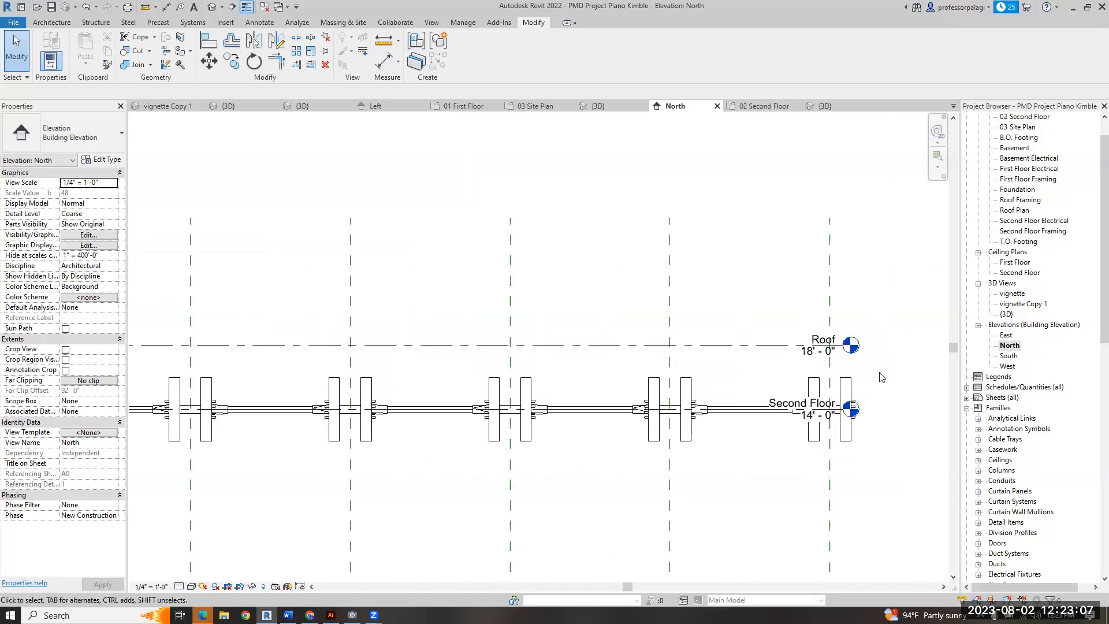
pyautogui.scroll(-4, 706, 405)
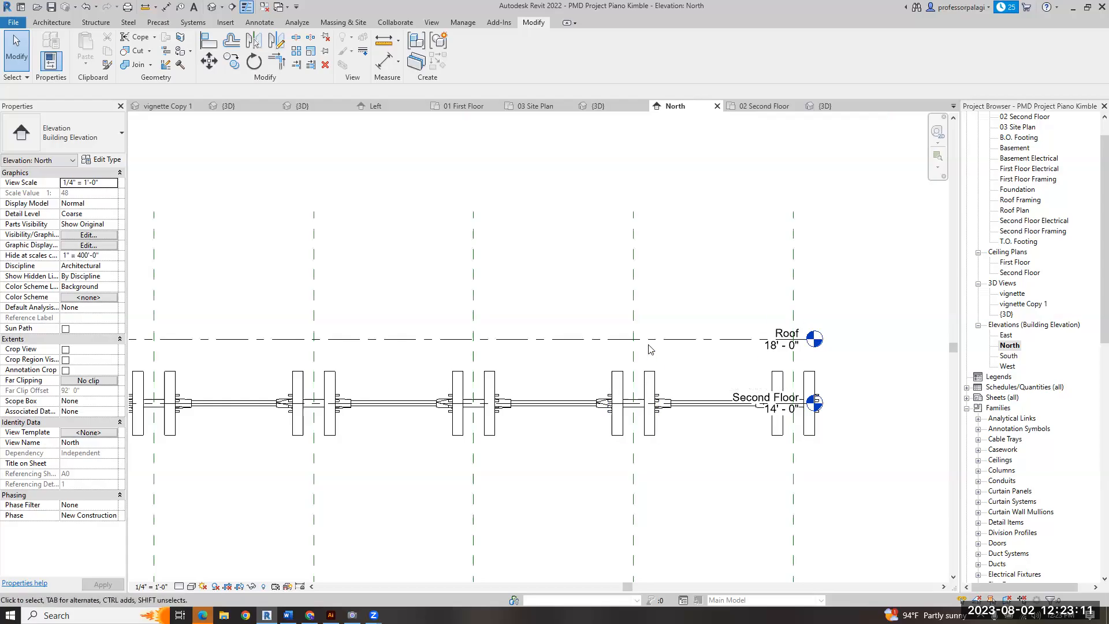
pyautogui.scroll(4, 793, 350)
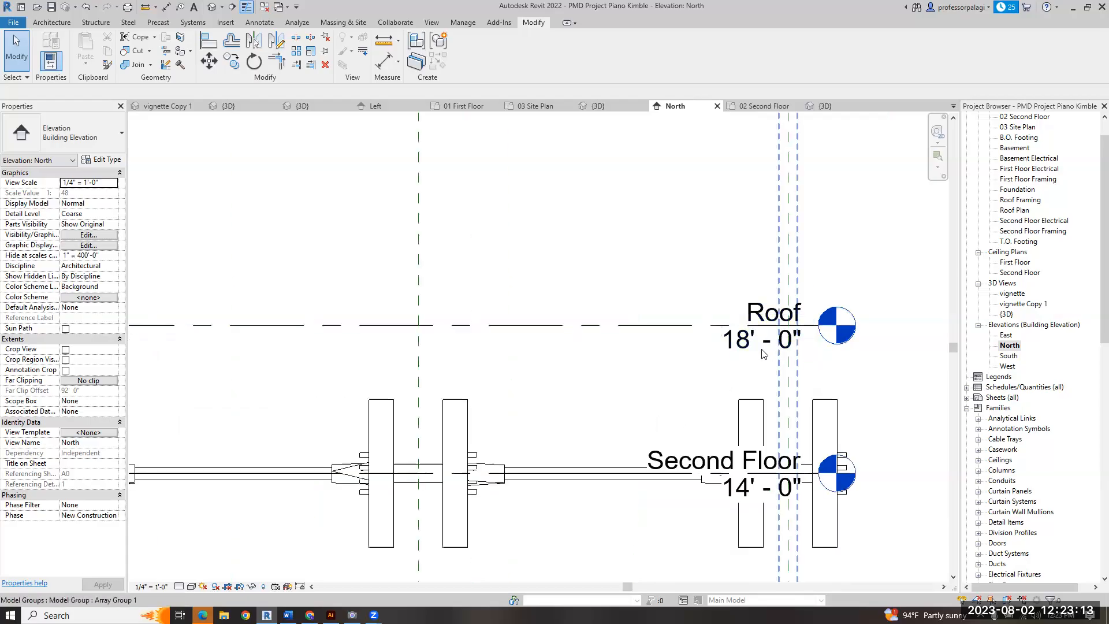
pyautogui.click(724, 349)
pyautogui.click(725, 349)
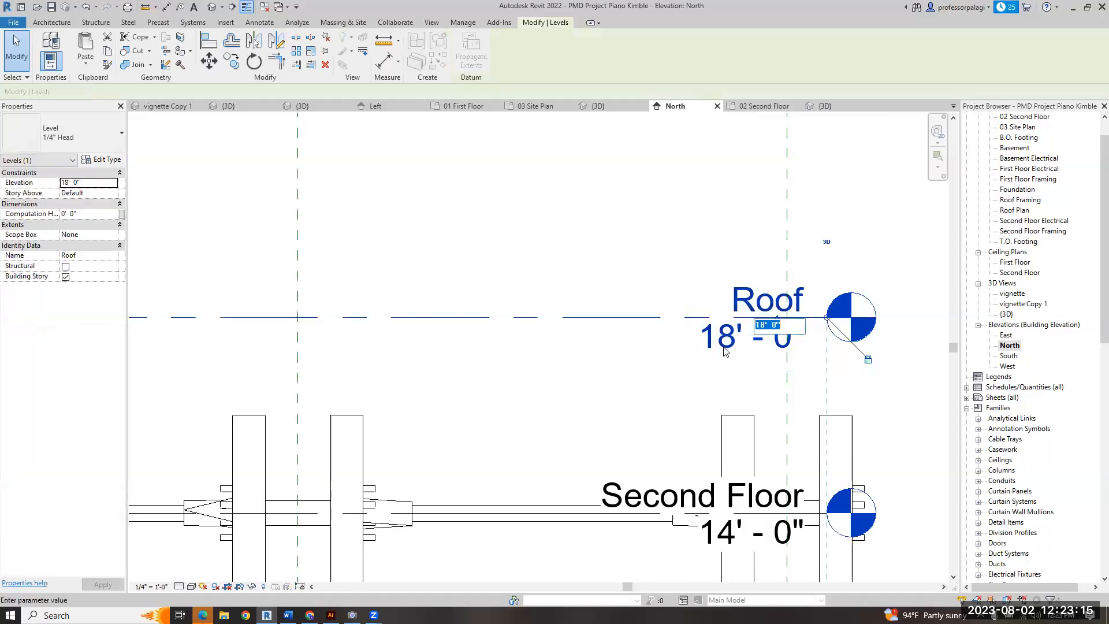
pyautogui.write('1')
pyautogui.press('Return')
pyautogui.click(627, 264)
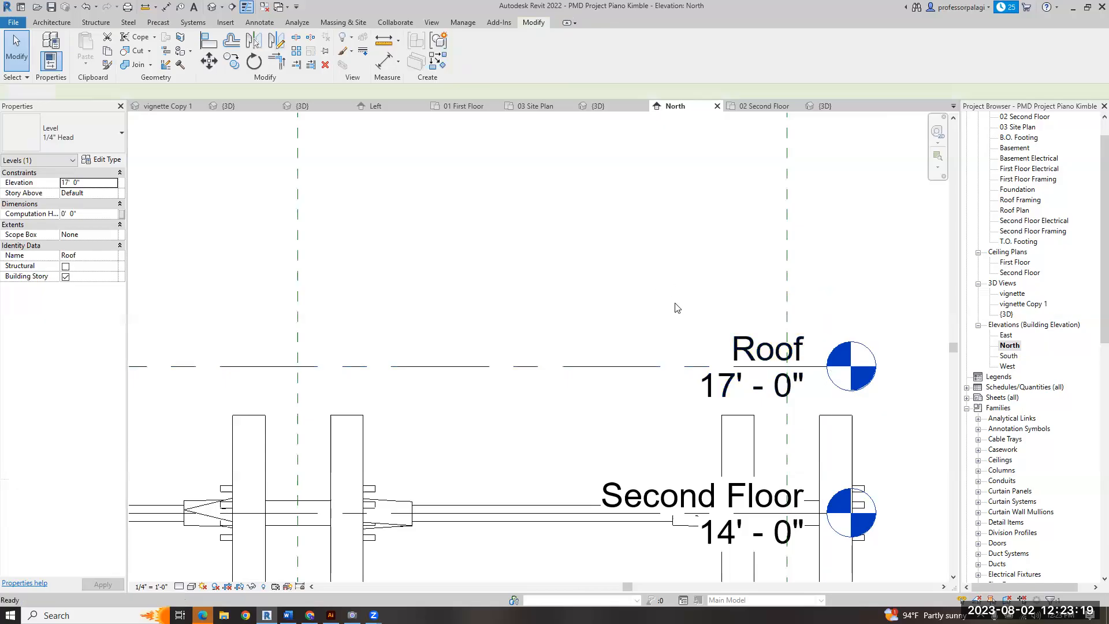
# - Examine the copied glazing's position relative to the roof beams in elevation and 3D, and return to the 03 Site Plan view
pyautogui.scroll(-5, 619, 346)
pyautogui.scroll(3, 250, 352)
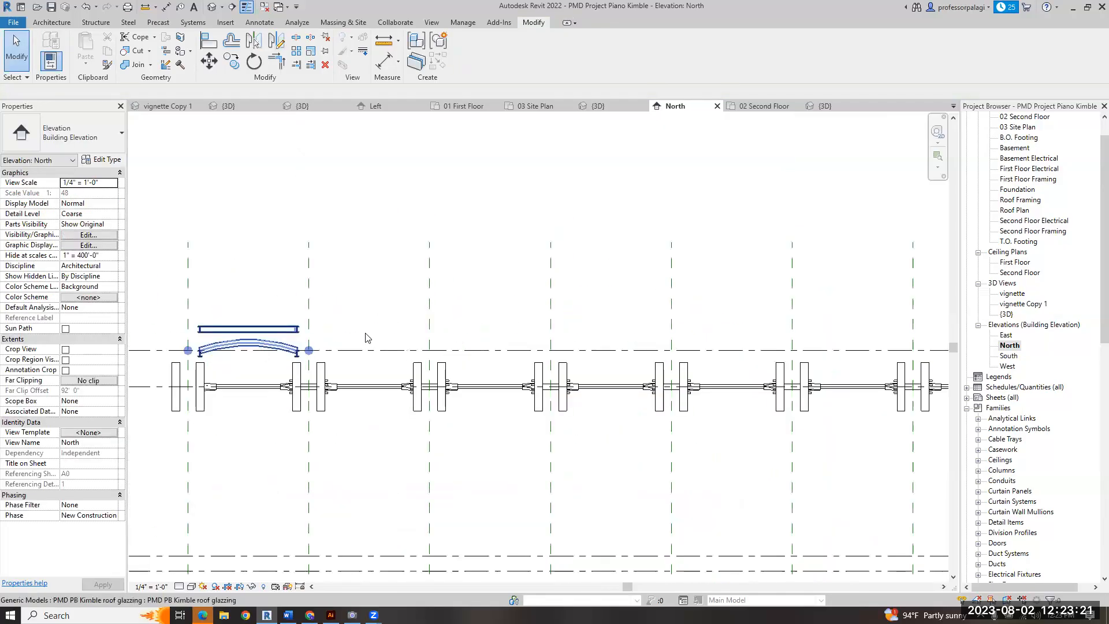
pyautogui.hotkey('ctrl', 'Tab')
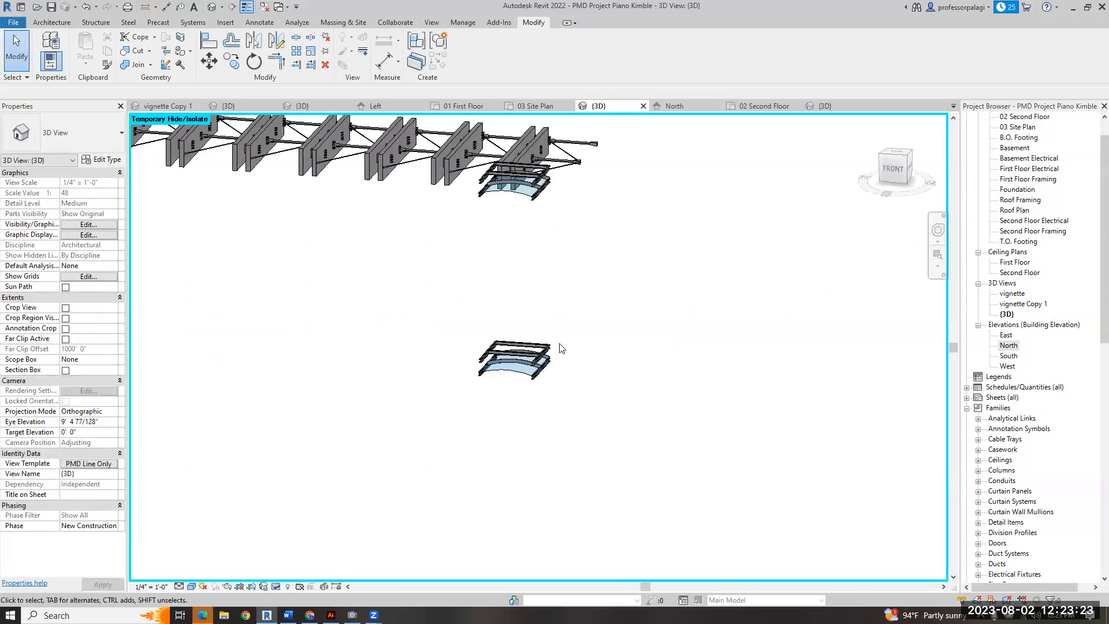
pyautogui.keyDown('shift'); pyautogui.moveTo(536, 314); pyautogui.dragTo(454, 485, button='middle'); pyautogui.keyUp('shift')
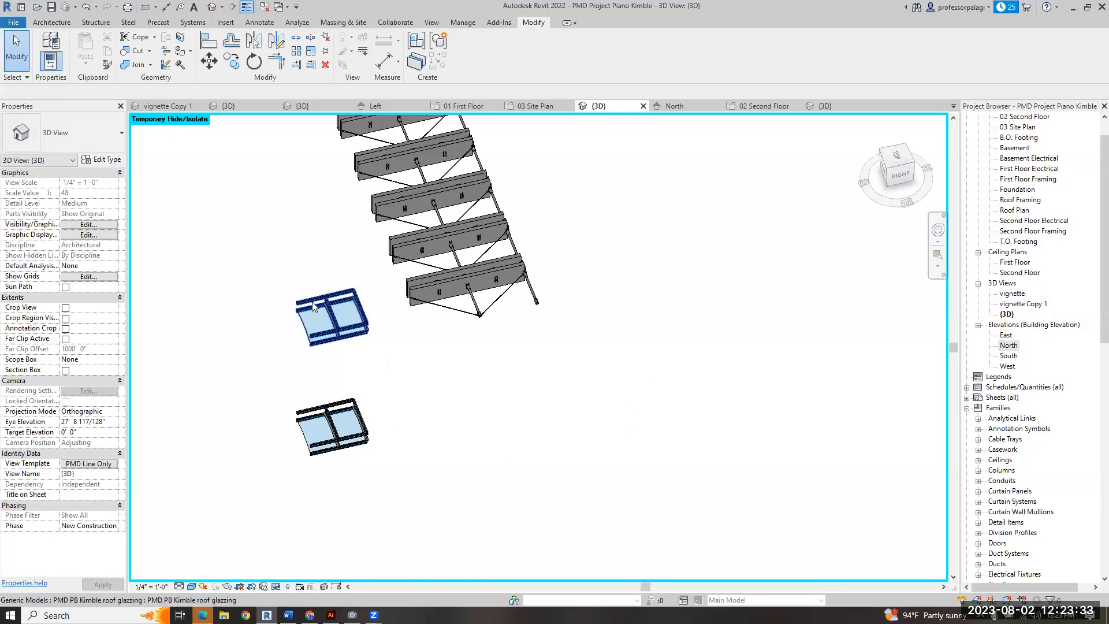
pyautogui.doubleClick(1019, 128)
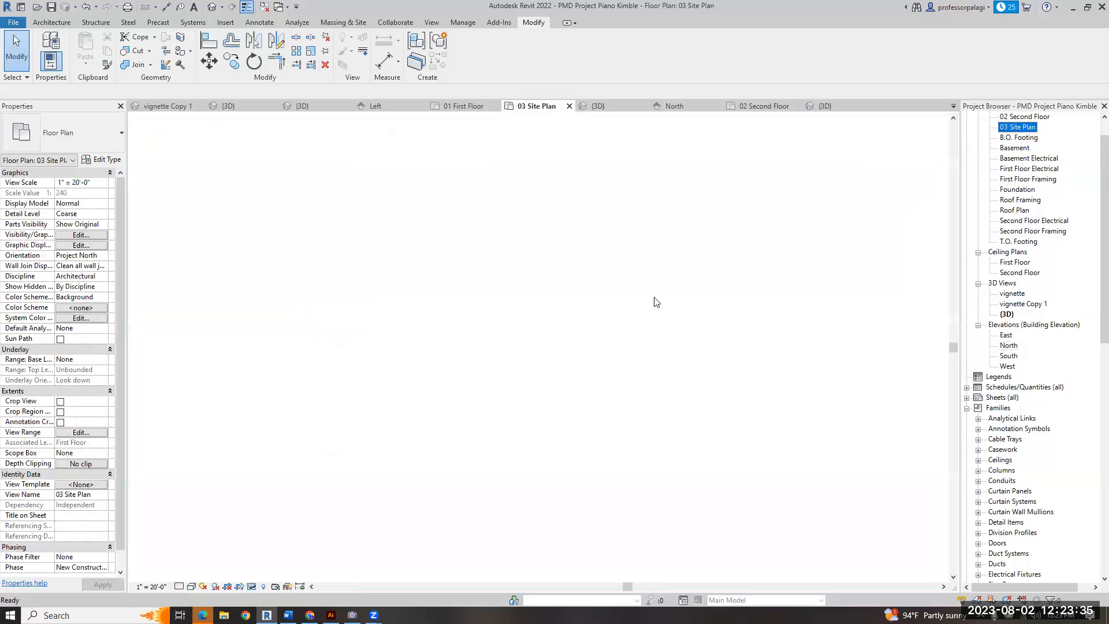
# - Copy the PMD PB Kimble roof glazzing panel straight up from its upper reference plane to the topmost horizontal reference plane
pyautogui.moveTo(628, 285); pyautogui.dragTo(710, 377)
pyautogui.press('c')
pyautogui.press('o')
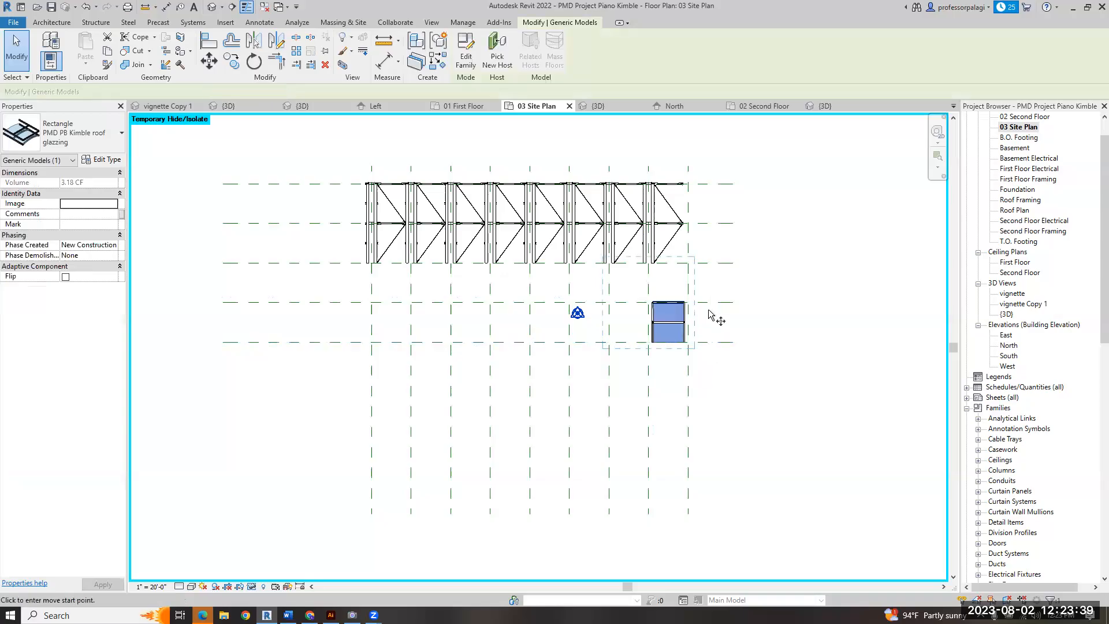
pyautogui.click(712, 302)
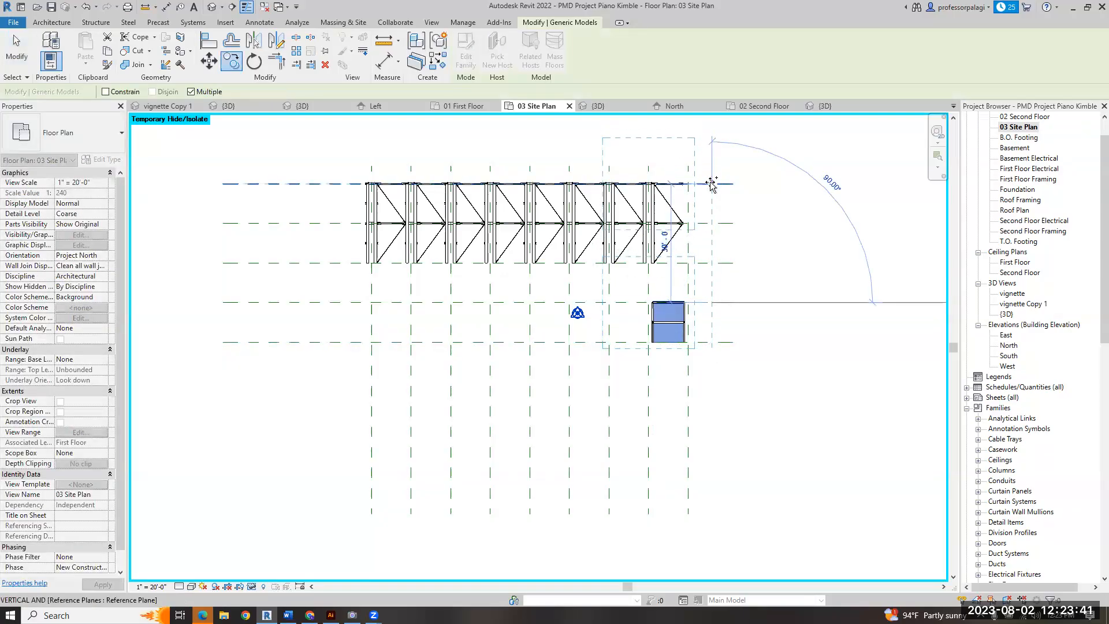
pyautogui.click(712, 183)
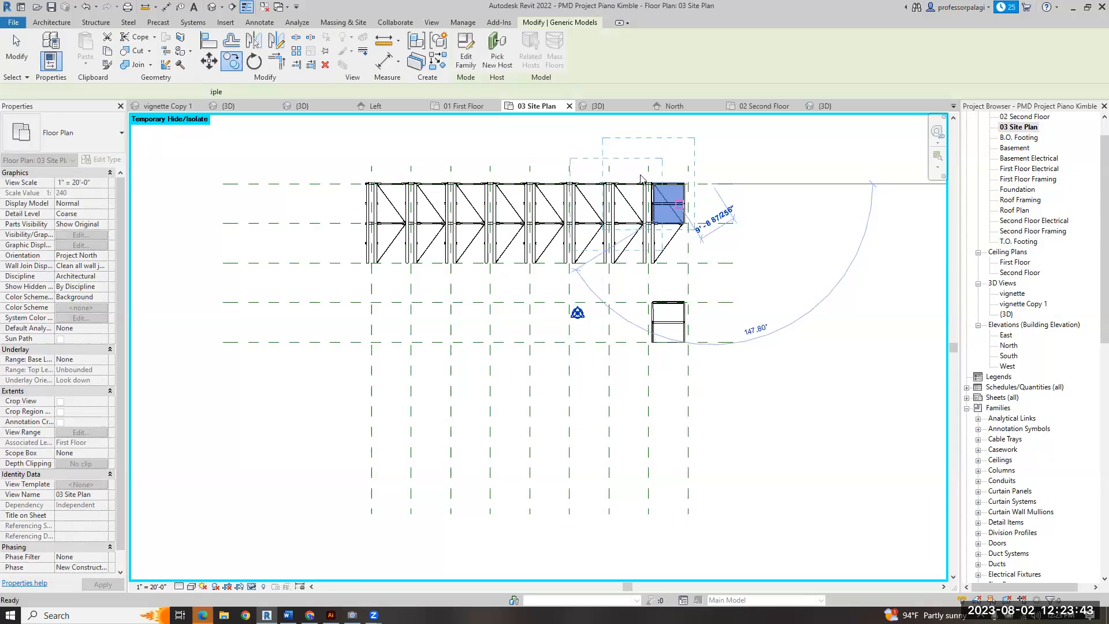
pyautogui.press('Escape')
pyautogui.press('Escape')
# - Examine in the 3D view how the copied roof glazing panel sits relative to the beams and cross bracing
pyautogui.hotkey('ctrl', 'Tab')
pyautogui.keyDown('shift'); pyautogui.moveTo(703, 321); pyautogui.dragTo(459, 221, button='middle'); pyautogui.keyUp('shift')
pyautogui.scroll(-3, 586, 326)
pyautogui.scroll(2, 446, 273)
pyautogui.keyDown('shift'); pyautogui.moveTo(448, 277); pyautogui.dragTo(370, 195, button='middle'); pyautogui.keyUp('shift')
pyautogui.scroll(3, 370, 191)
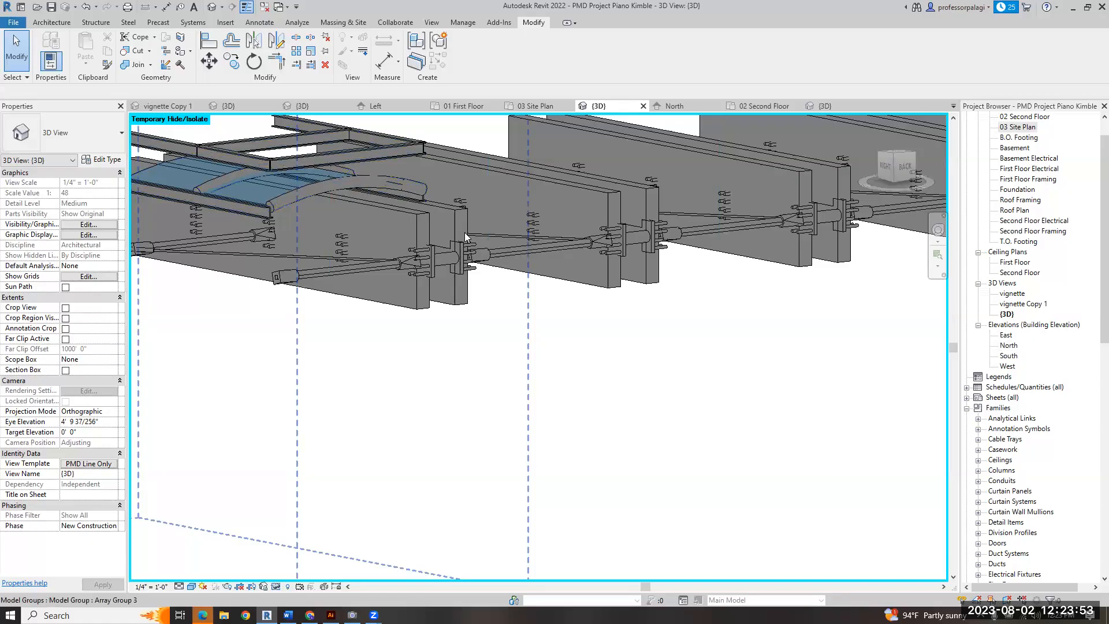
pyautogui.keyDown('shift'); pyautogui.moveTo(421, 248); pyautogui.dragTo(495, 261, button='middle'); pyautogui.keyUp('shift')
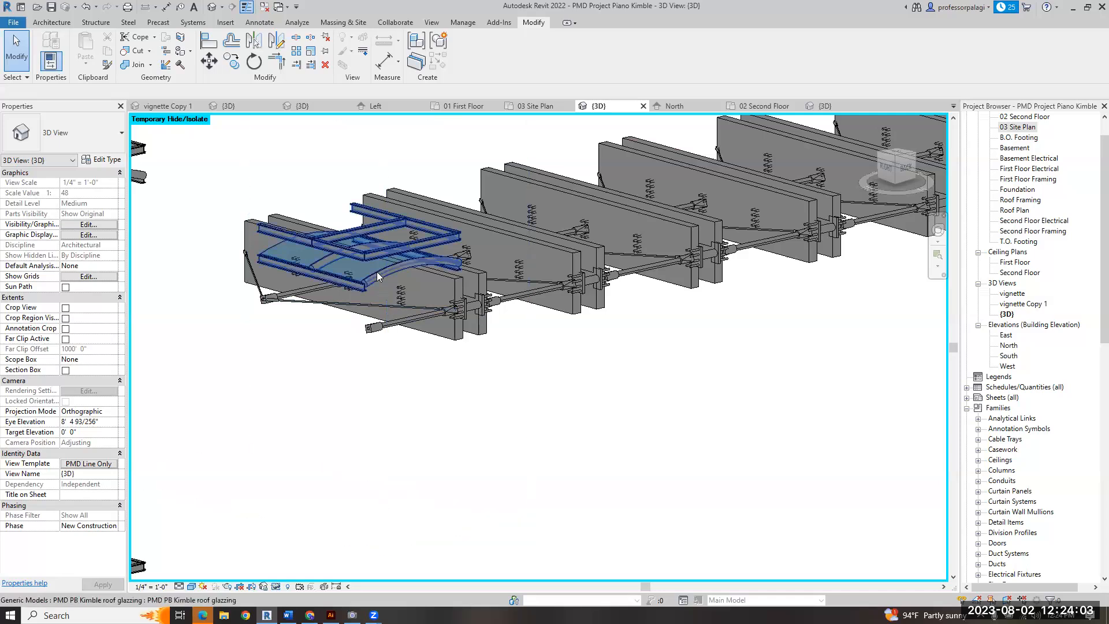
# - Delete the two detached roof glazing panels standing away from the beam row in the 3D view
pyautogui.scroll(-3, 377, 276)
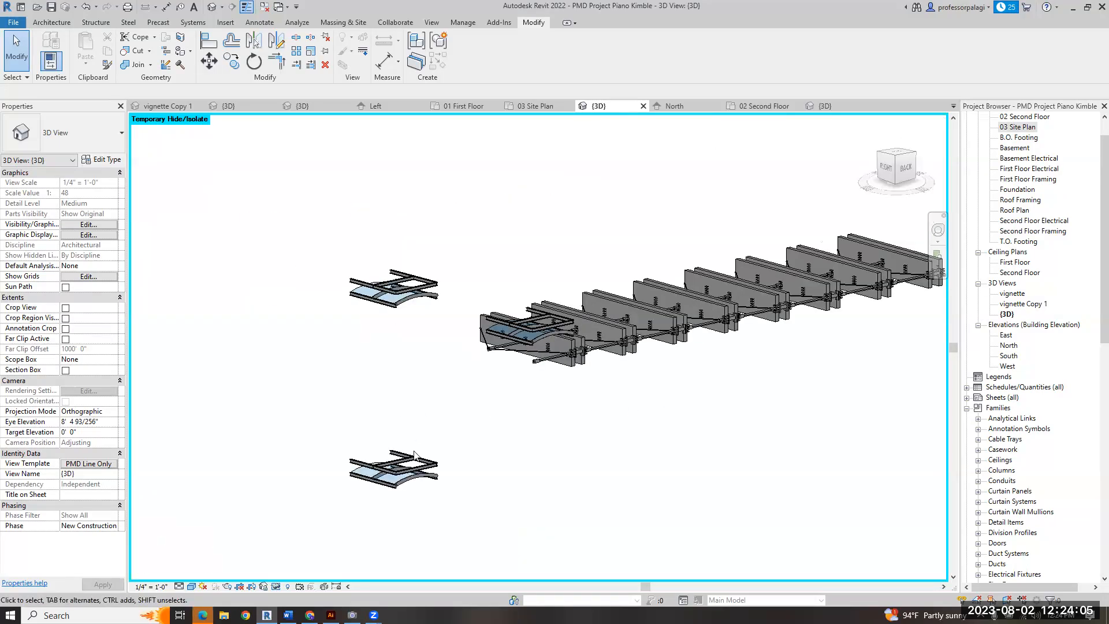
pyautogui.moveTo(452, 532); pyautogui.dragTo(307, 252)
pyautogui.press('Delete')
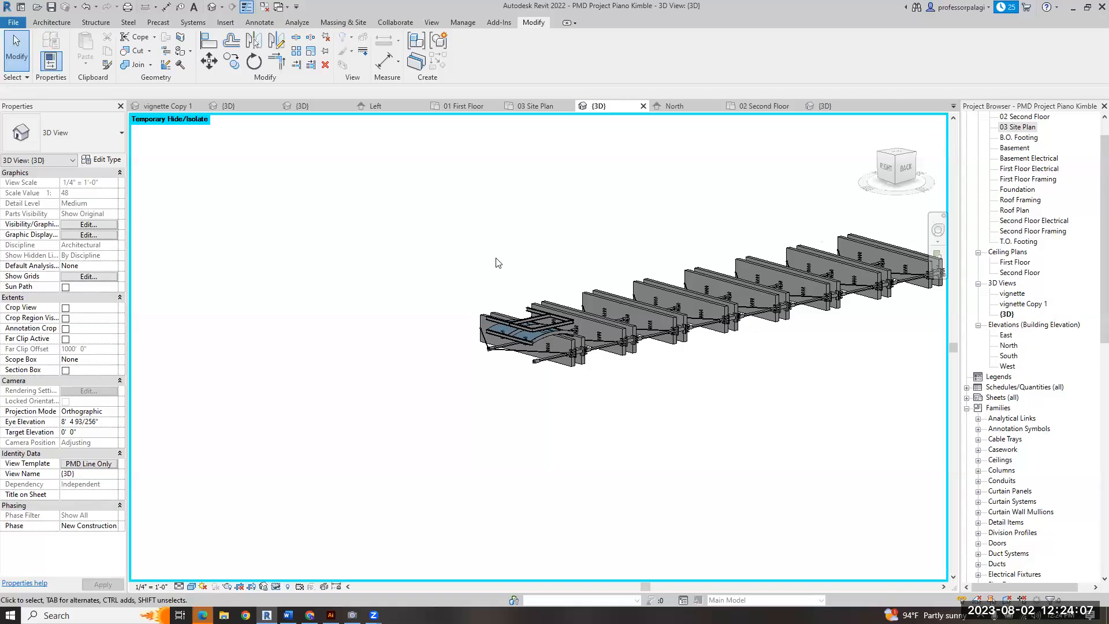
# - Load the PMD PB Kimble roof glazzing family only into PMD PB Kimble roof xbrace.rfa, and save the project when reminded
pyautogui.click(695, 106)
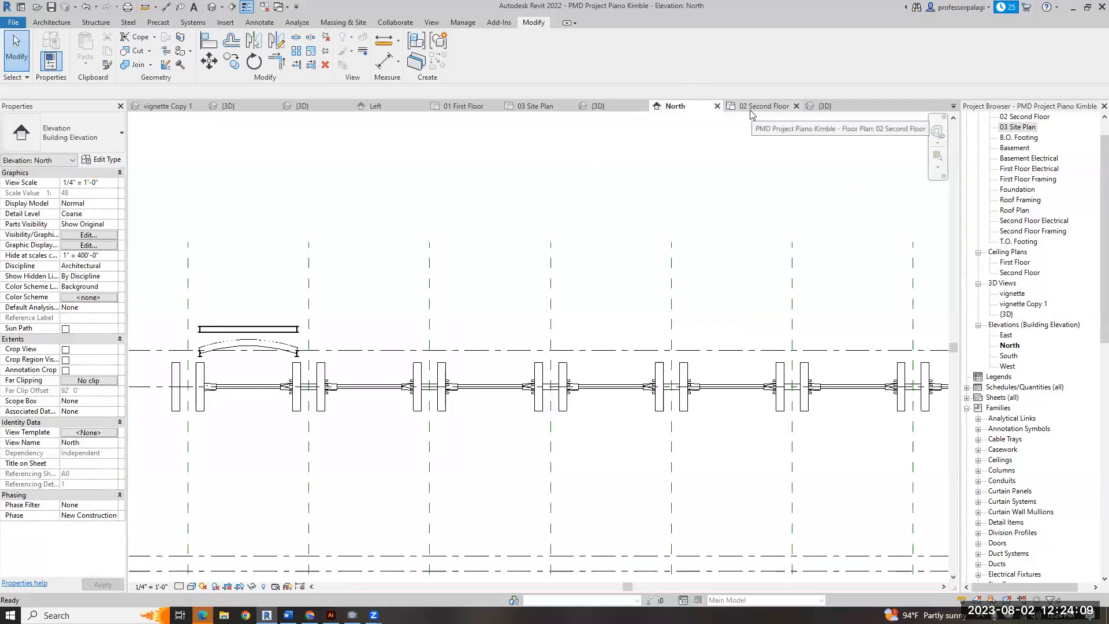
pyautogui.click(827, 106)
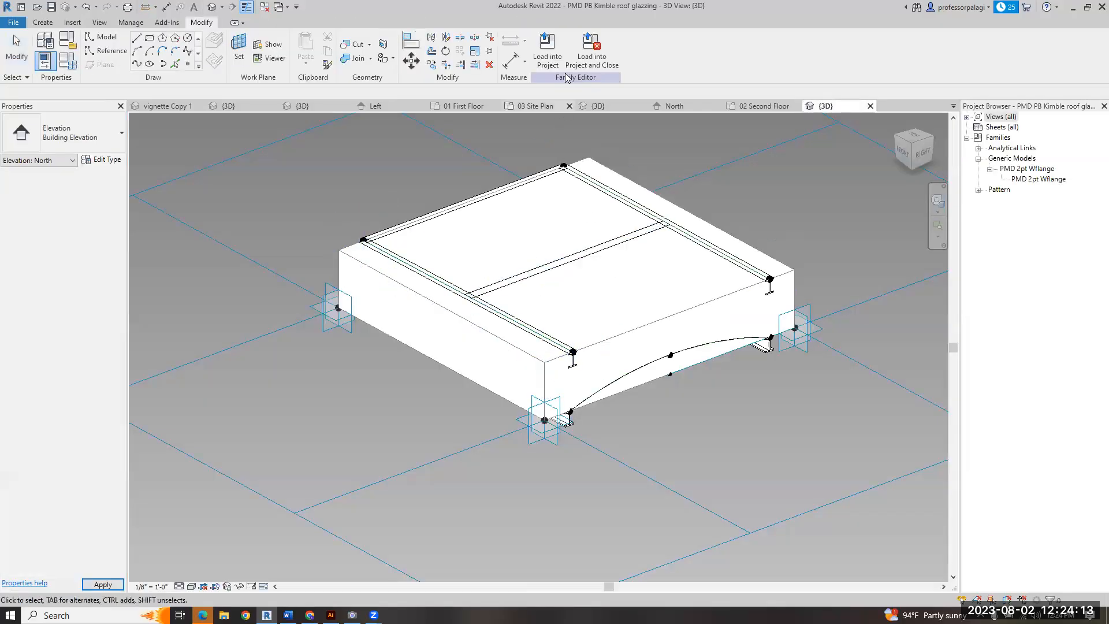
pyautogui.click(547, 49)
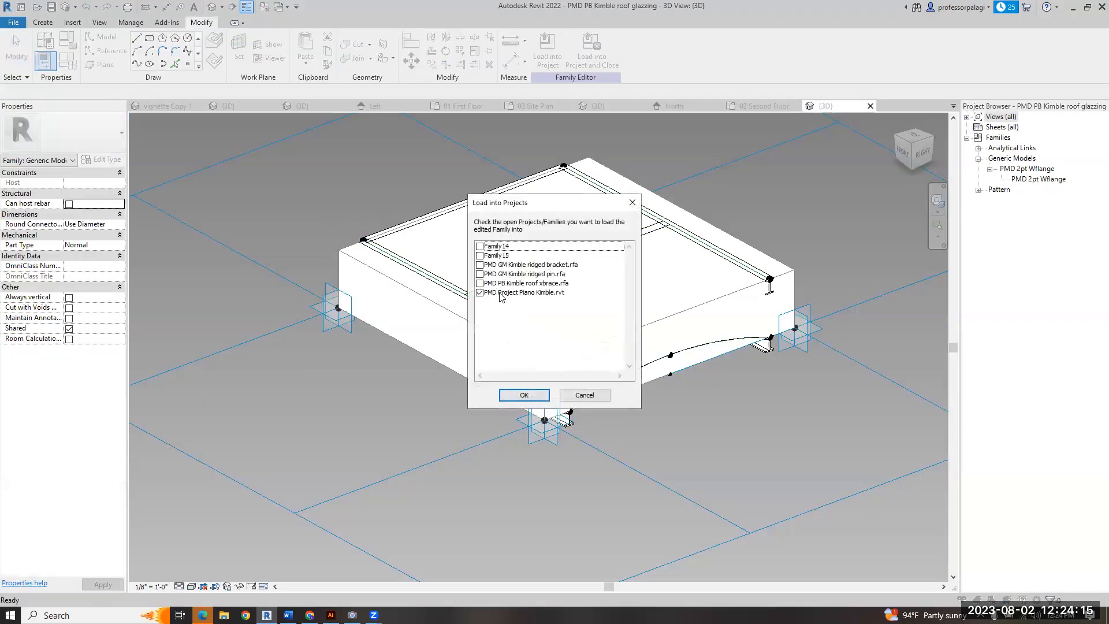
pyautogui.click(485, 283)
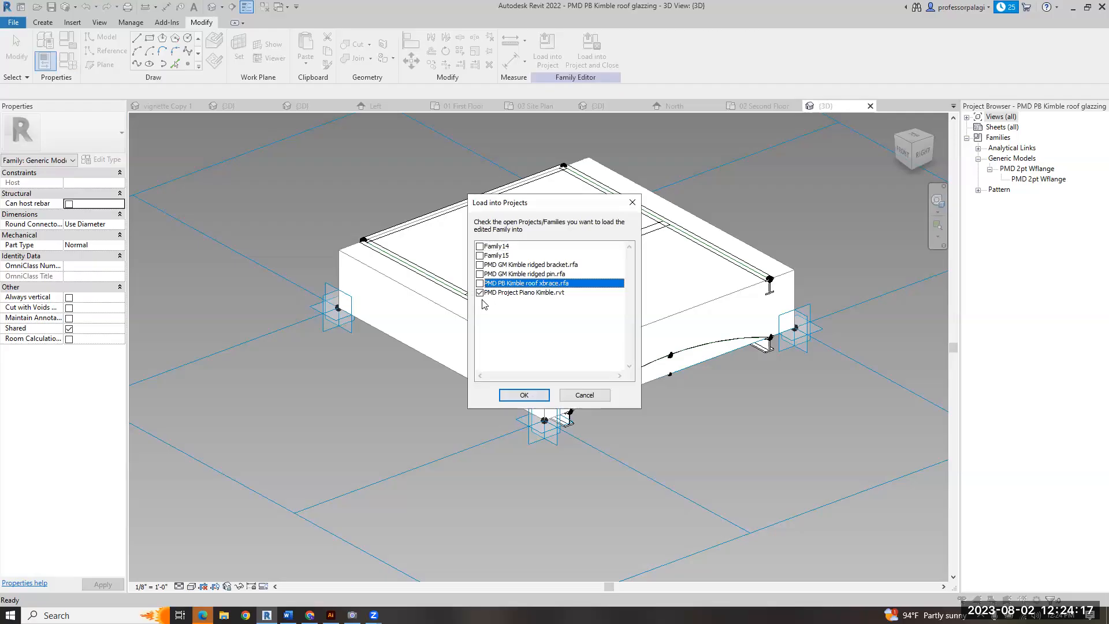
pyautogui.click(479, 293)
pyautogui.click(518, 394)
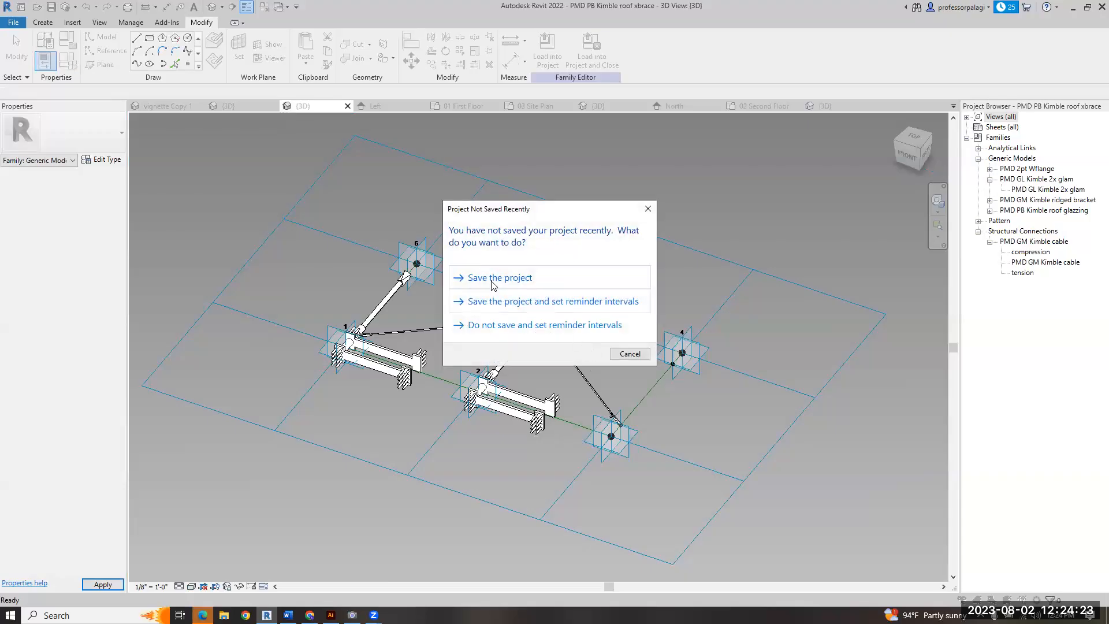
pyautogui.click(493, 283)
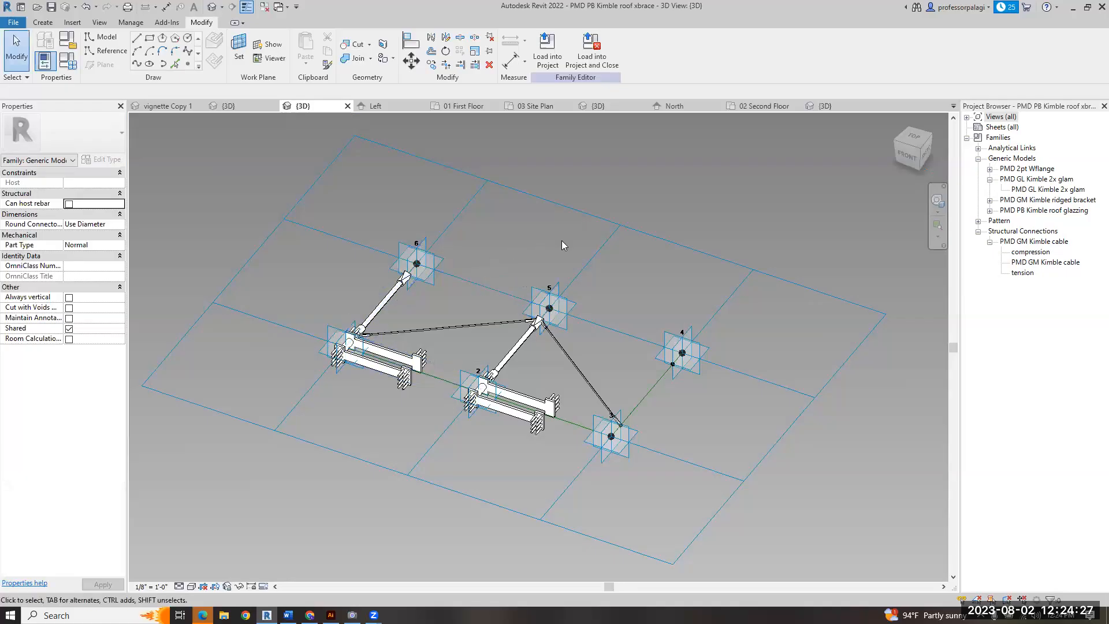
# - Create a solid extruded form from the reference-line chains around both bays of the roof xbrace family
pyautogui.press('Tab')
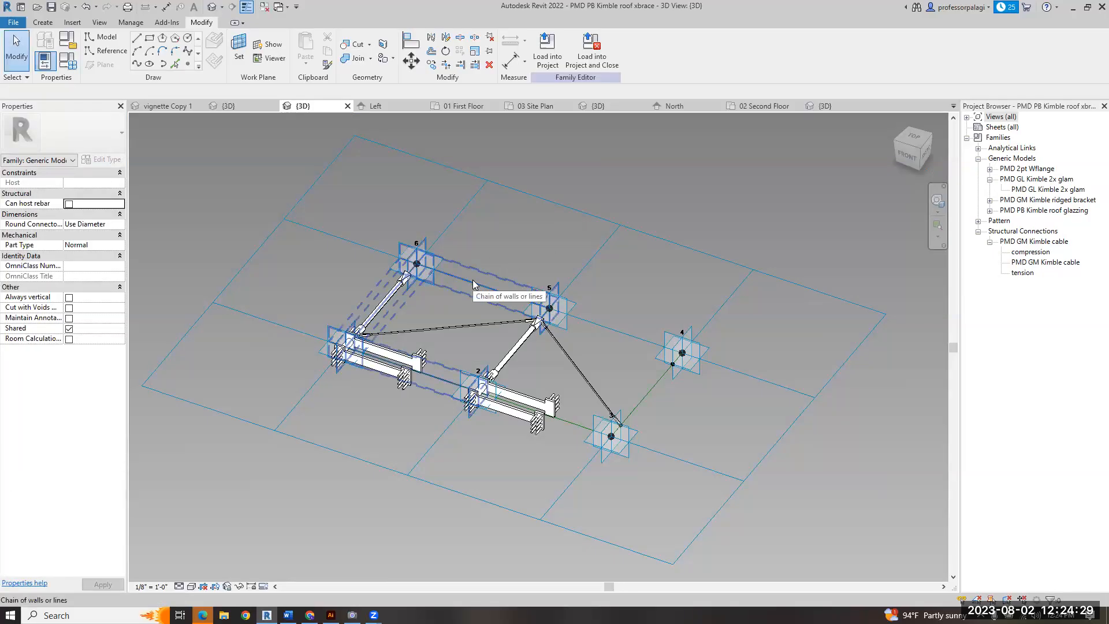
pyautogui.press('Tab')
pyautogui.click(582, 324)
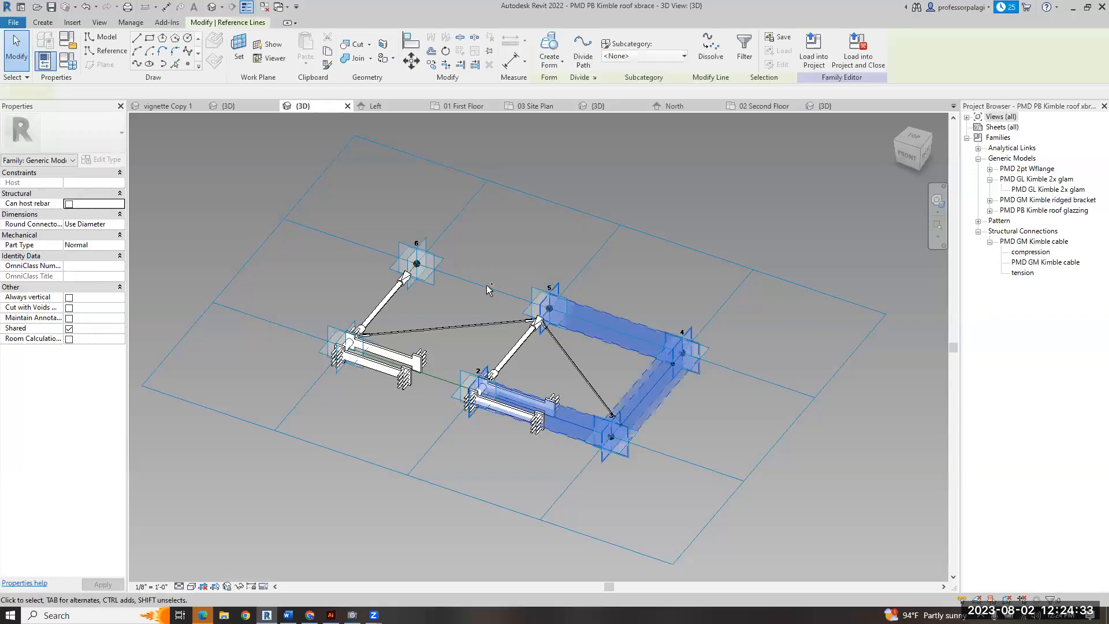
pyautogui.press('Tab')
pyautogui.keyDown('ctrl'); pyautogui.click(487, 286); pyautogui.keyUp('ctrl')
pyautogui.click(549, 46)
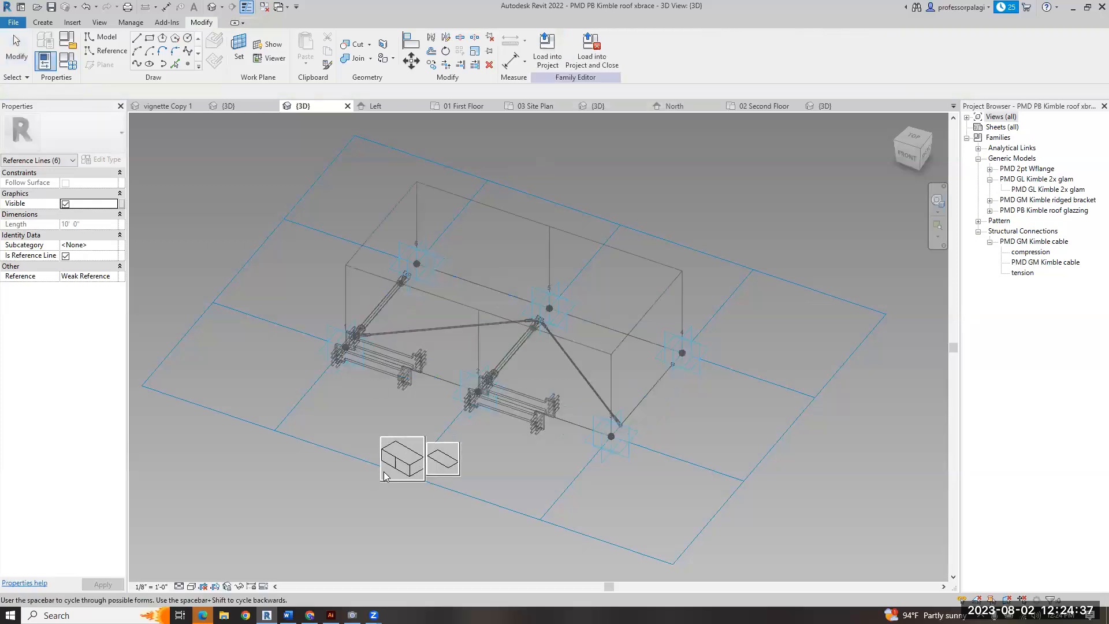
pyautogui.click(397, 458)
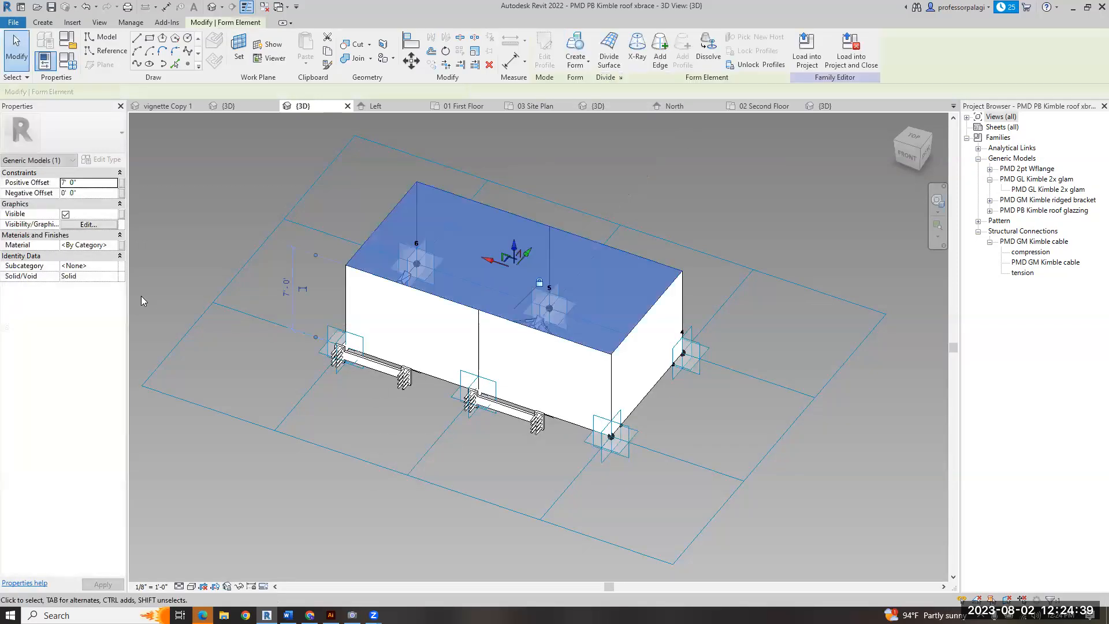
# - Set the solid form's Positive Offset to 3'
pyautogui.click(88, 182)
pyautogui.write("3'")
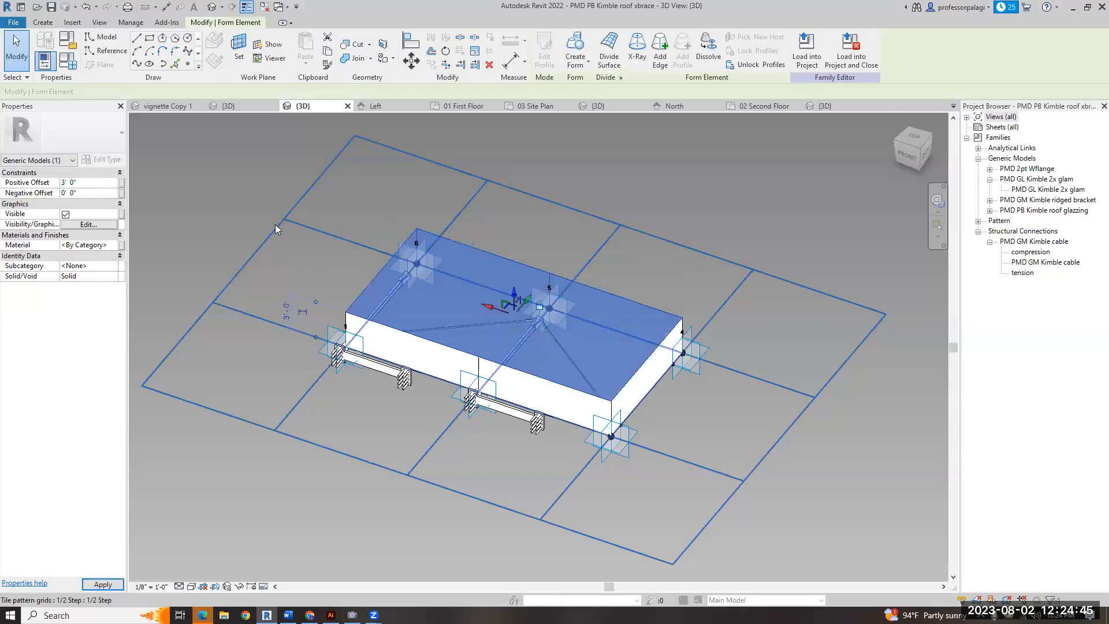
pyautogui.click(209, 180)
# - Try to place PMD PB Kimble roof glazzing on the form's face, from its front corner to the midpoint of the long edge
pyautogui.scroll(3, 418, 222)
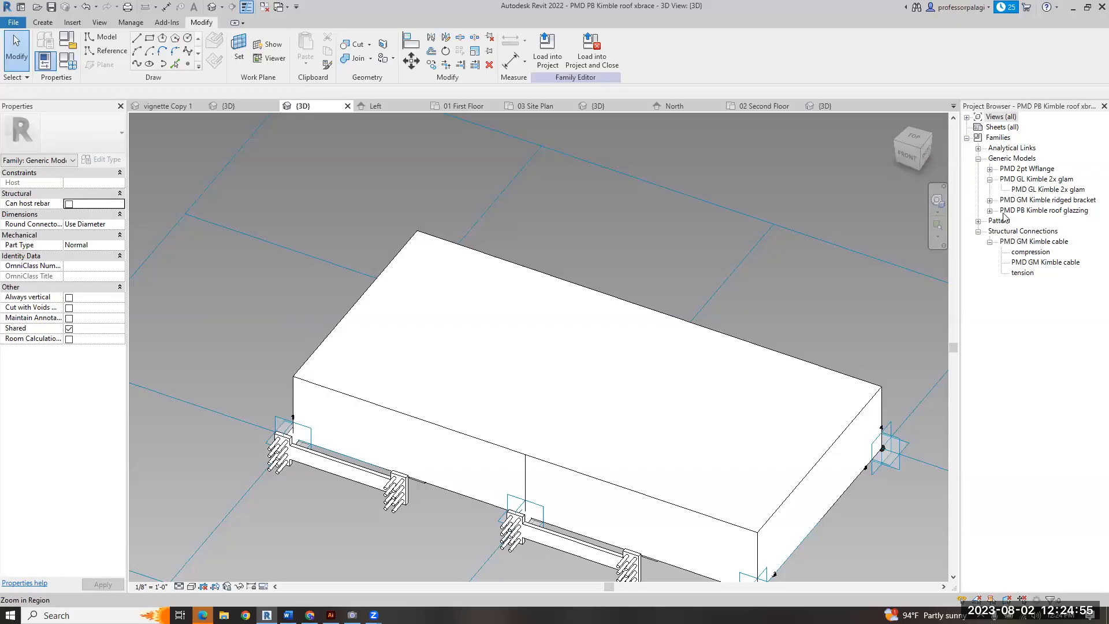
pyautogui.click(989, 211)
pyautogui.click(1055, 221)
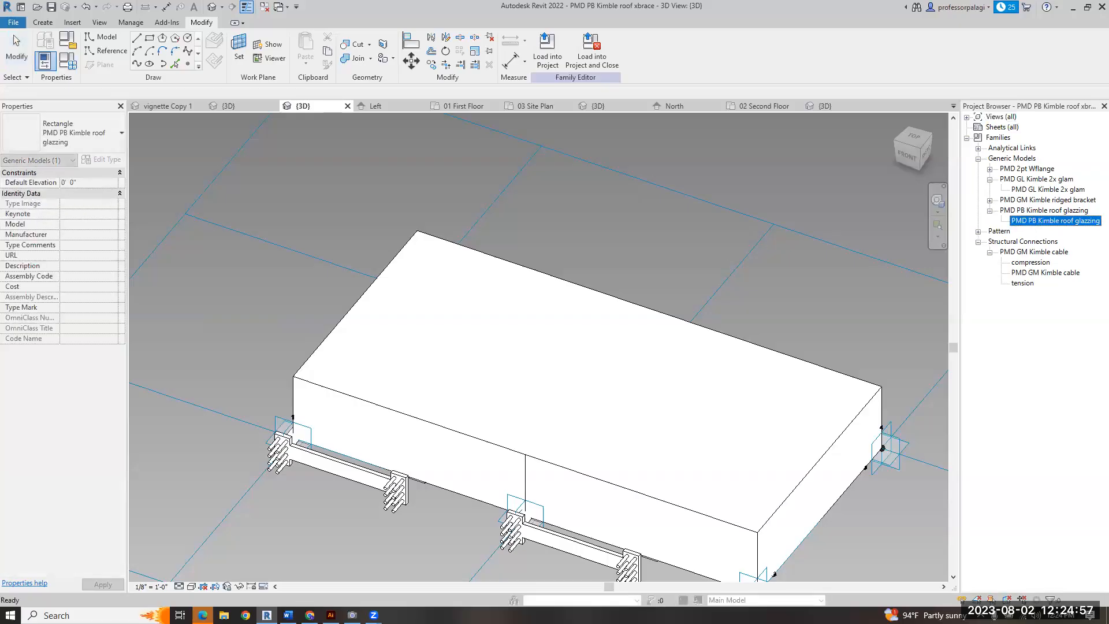
pyautogui.moveTo(307, 384); pyautogui.dragTo(295, 376)
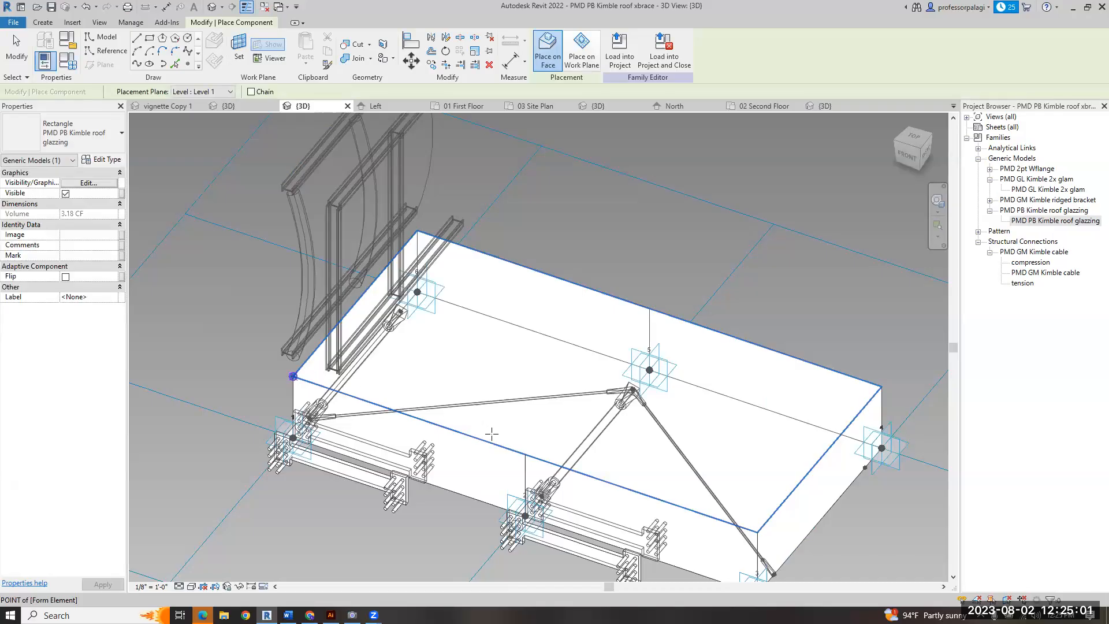
pyautogui.click(525, 455)
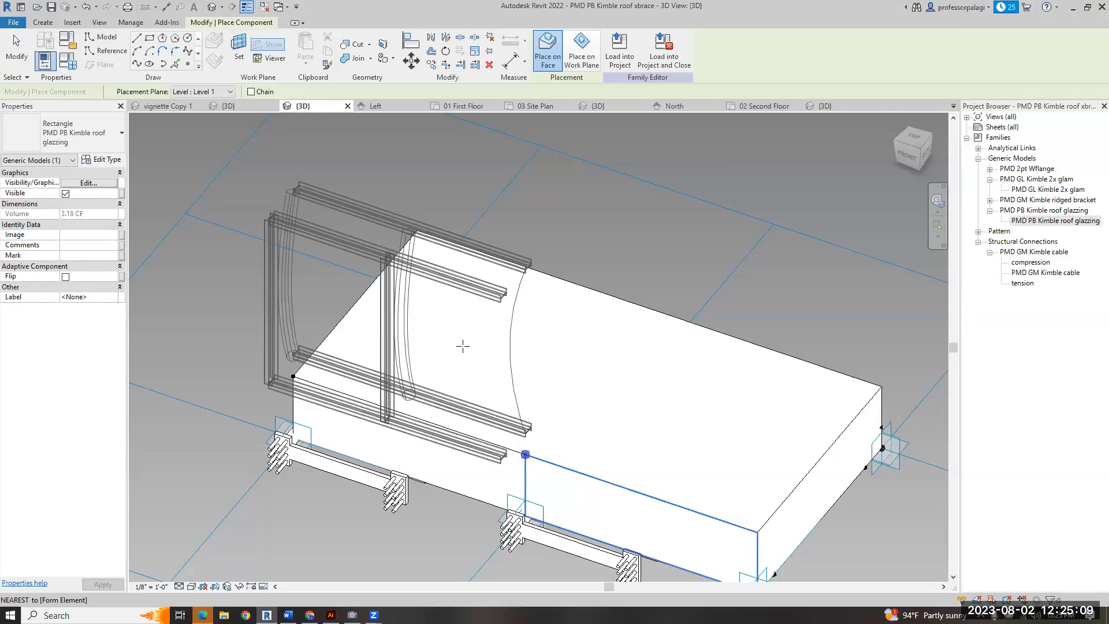
pyautogui.scroll(-1, 570, 340)
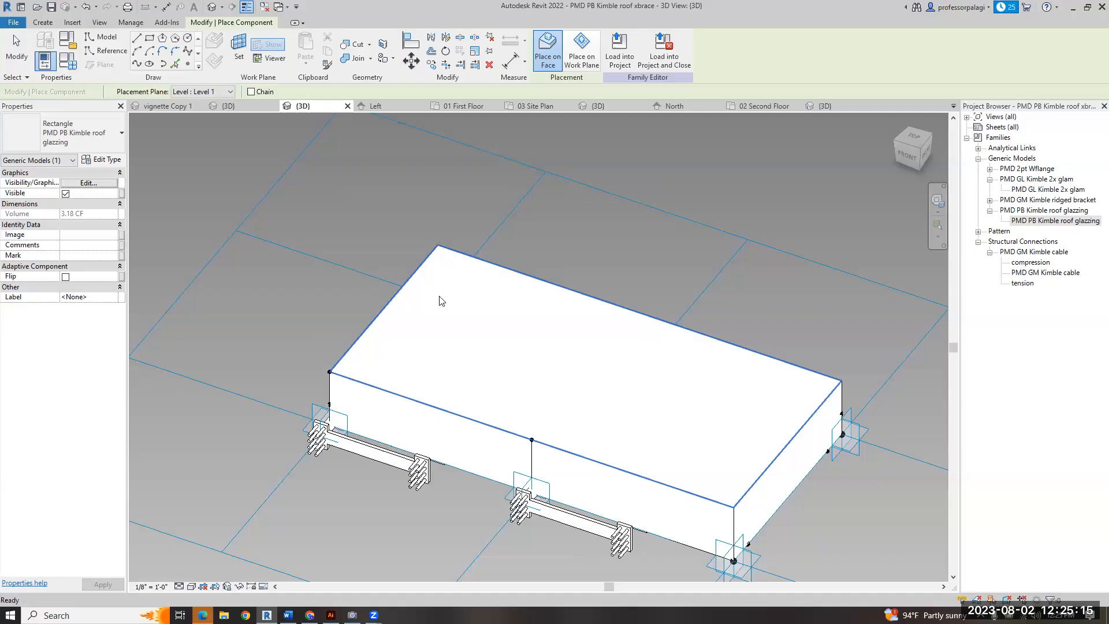
# - Undo the unfinished placement and delete the upright roof glazing component from the form
pyautogui.hotkey('ctrl', 'z')
pyautogui.press('Escape')
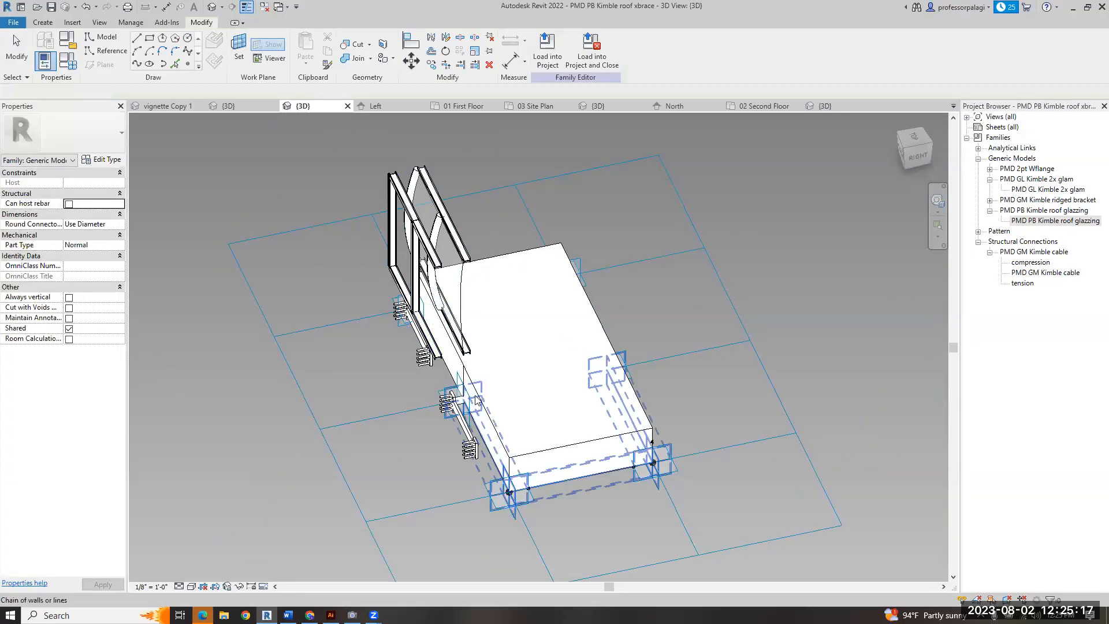
pyautogui.click(444, 209)
pyautogui.press('Delete')
# - Try again to place the roof glazing component on the form's face, using the top corner and the long edge's midpoint
pyautogui.click(531, 262)
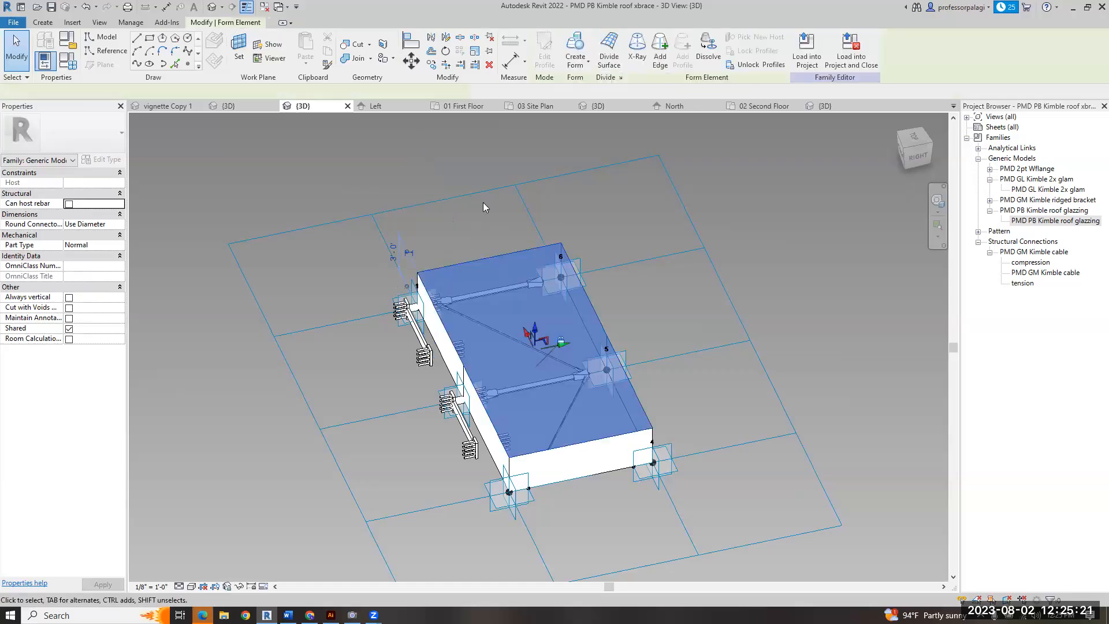
pyautogui.scroll(3, 482, 202)
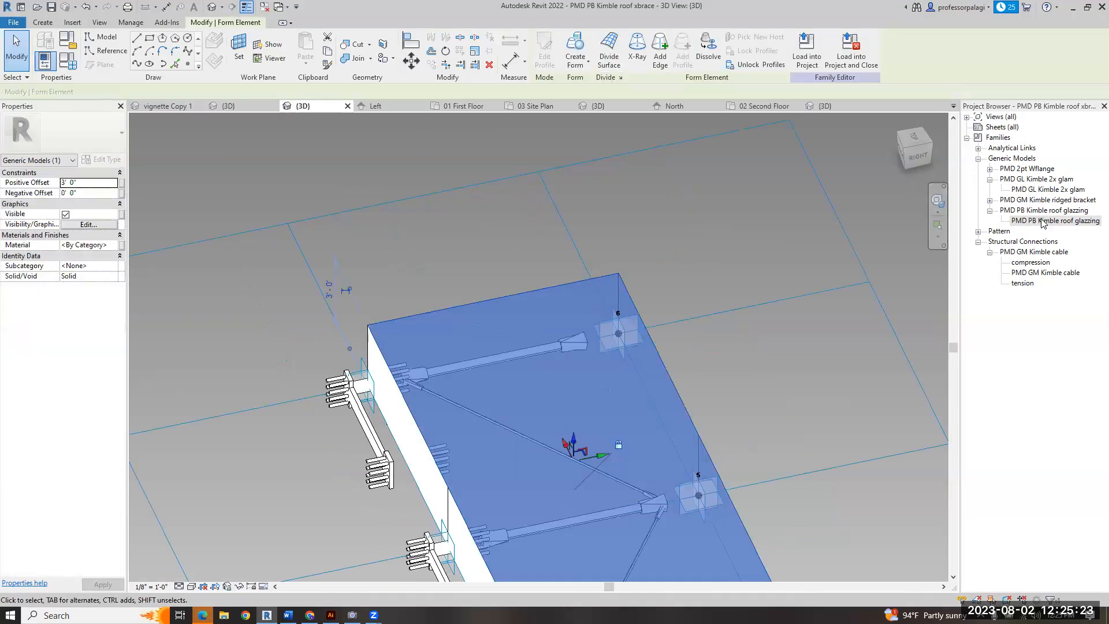
pyautogui.press('Escape')
pyautogui.moveTo(406, 344); pyautogui.dragTo(404, 343)
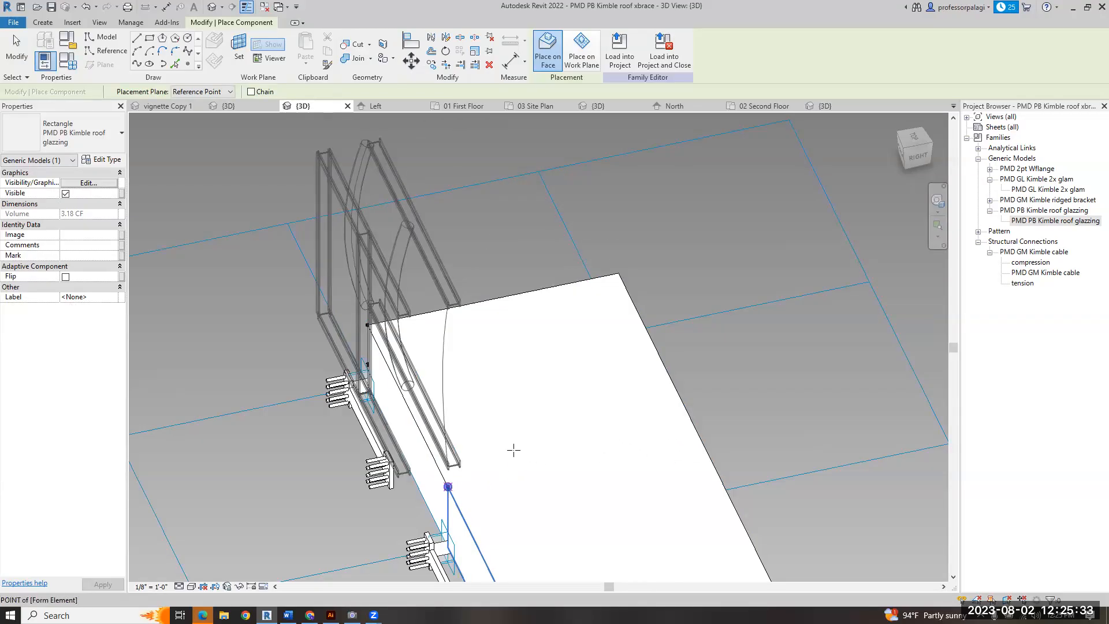
pyautogui.keyDown('shift'); pyautogui.moveTo(453, 400); pyautogui.dragTo(609, 425, button='middle'); pyautogui.keyUp('shift')
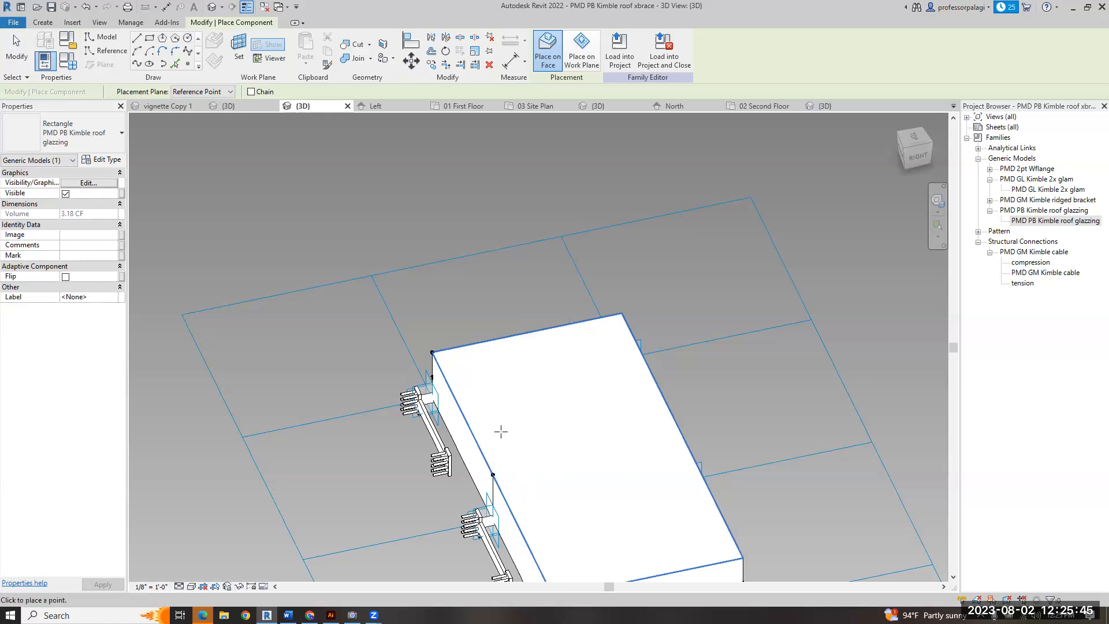
pyautogui.keyDown('shift'); pyautogui.moveTo(528, 224); pyautogui.dragTo(433, 246, button='middle'); pyautogui.keyUp('shift')
pyautogui.press('Escape')
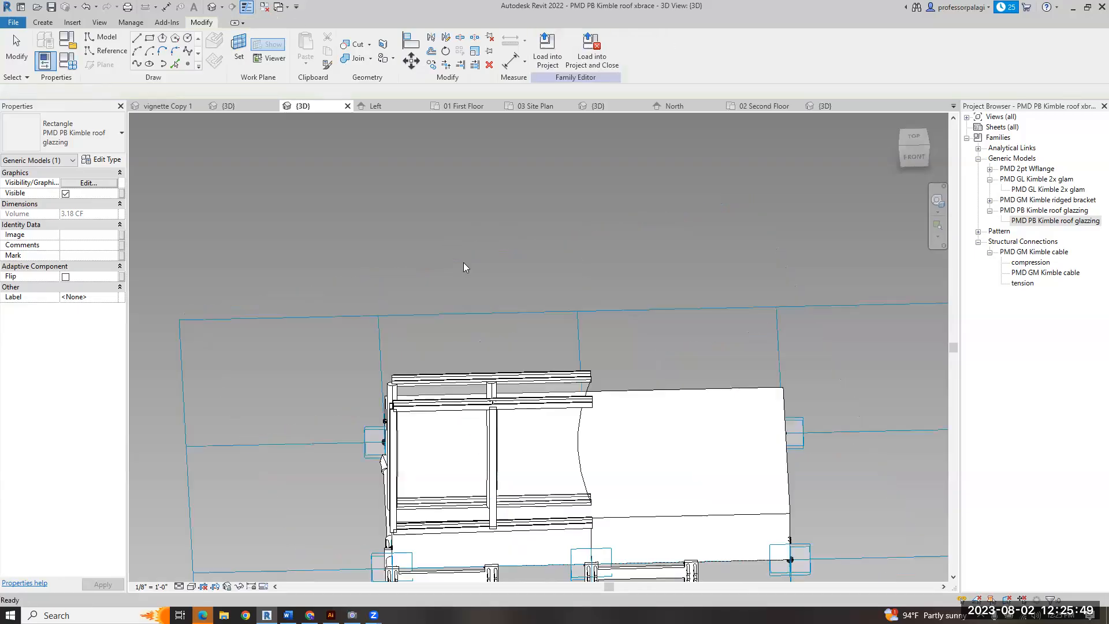
# - Delete the second upright roof glazing component beside the form
pyautogui.scroll(-2, 509, 368)
pyautogui.keyDown('shift'); pyautogui.moveTo(425, 369); pyautogui.dragTo(254, 329, button='middle'); pyautogui.keyUp('shift')
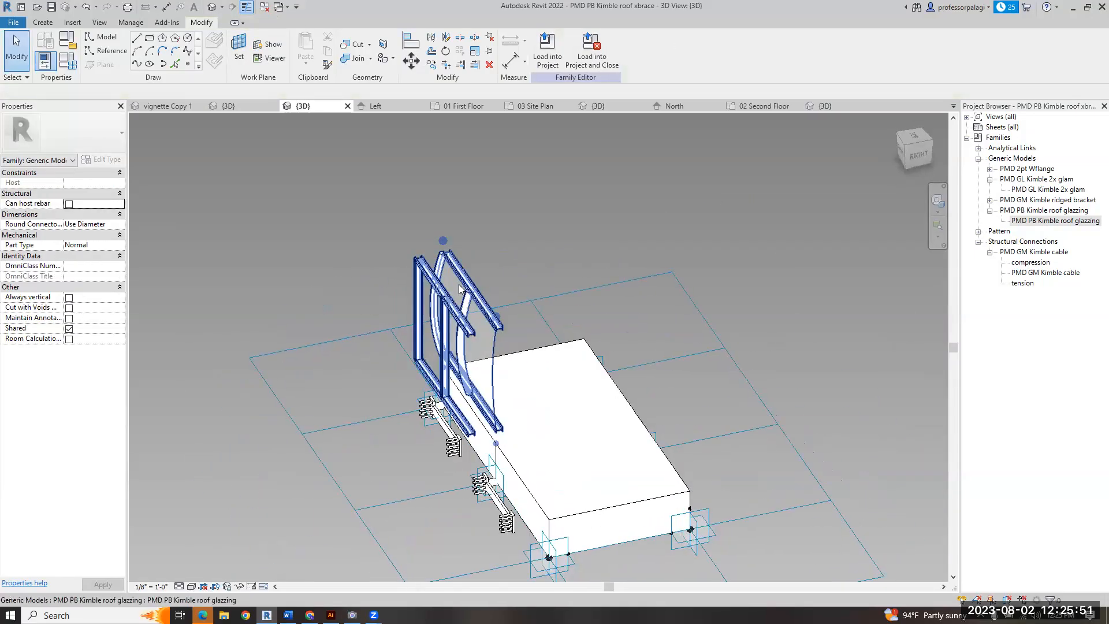
pyautogui.click(459, 288)
pyautogui.press('Delete')
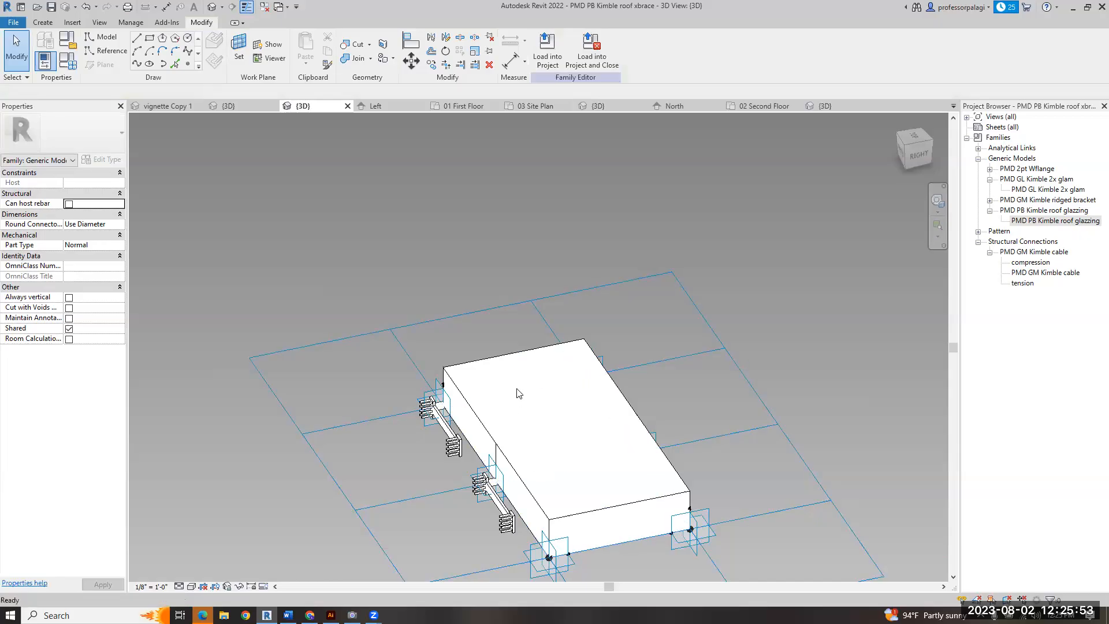
pyautogui.press('w')
pyautogui.press('p')
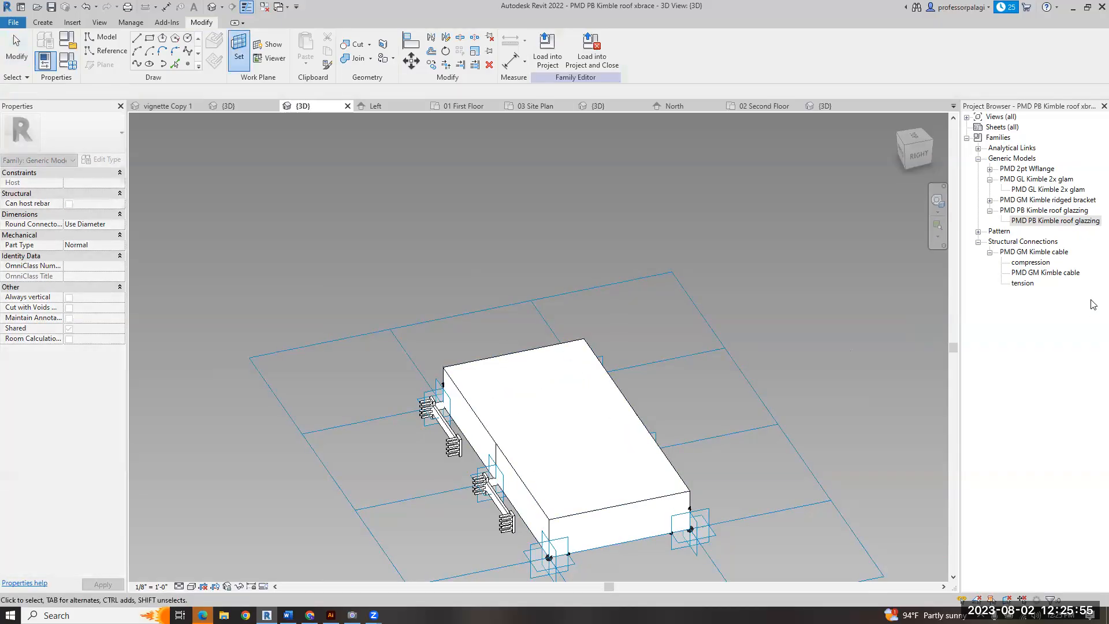
pyautogui.press('Escape')
# - Start placing PMD PB Kimble roof glazing on the work plane, picking the form's upper corner and the midpoints of both long edges
pyautogui.moveTo(1025, 220); pyautogui.dragTo(701, 265)
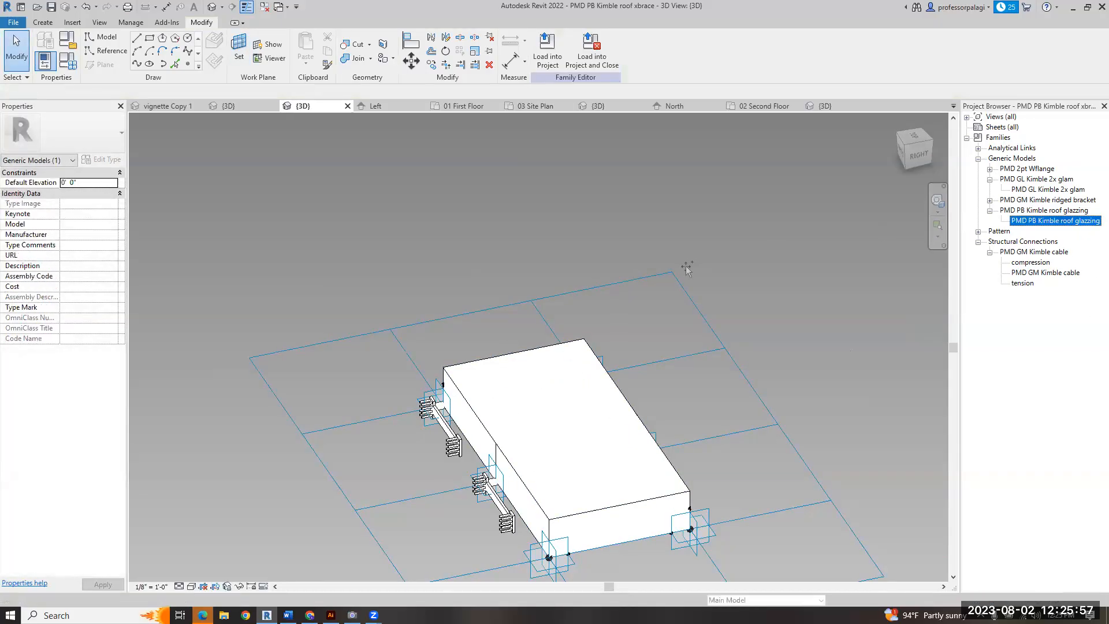
pyautogui.click(581, 50)
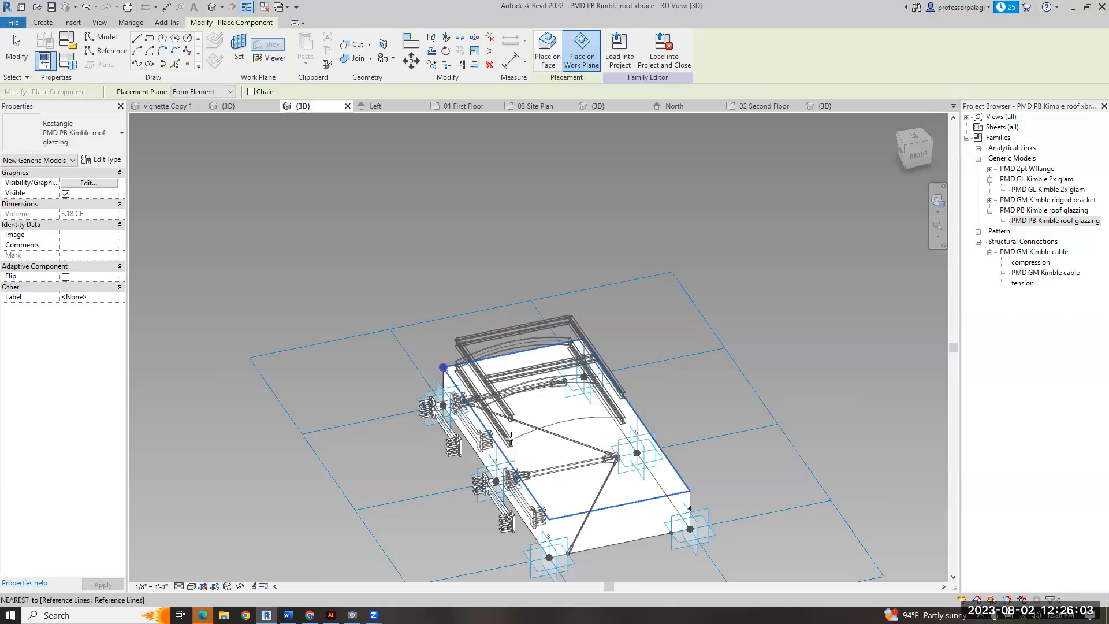
pyautogui.click(511, 439)
pyautogui.scroll(5, 511, 439)
pyautogui.click(488, 464)
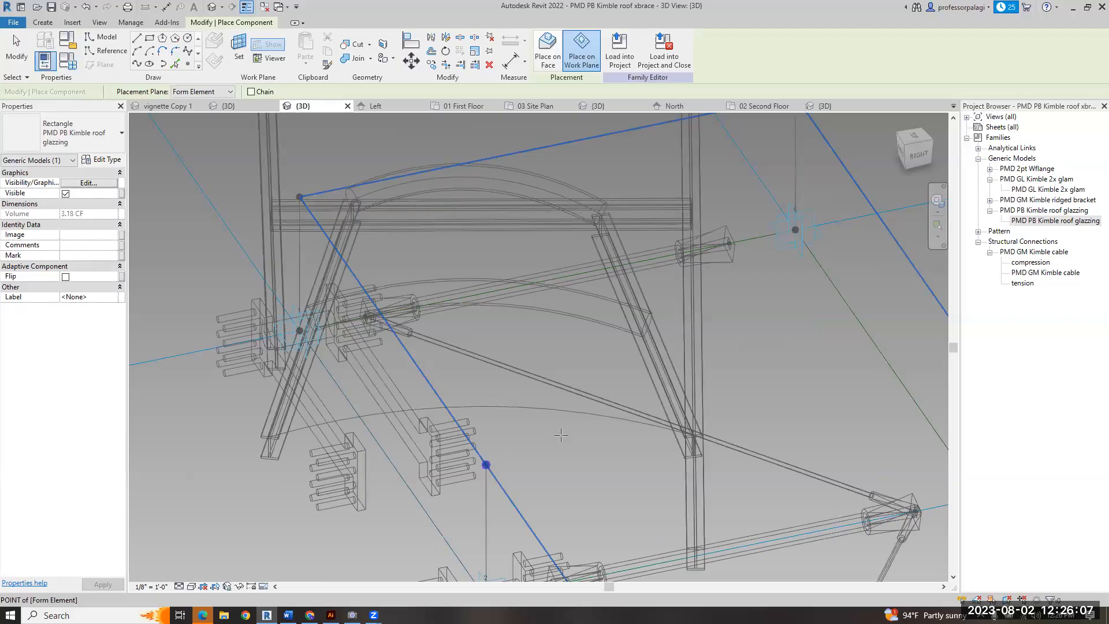
pyautogui.scroll(-5, 560, 435)
pyautogui.click(704, 422)
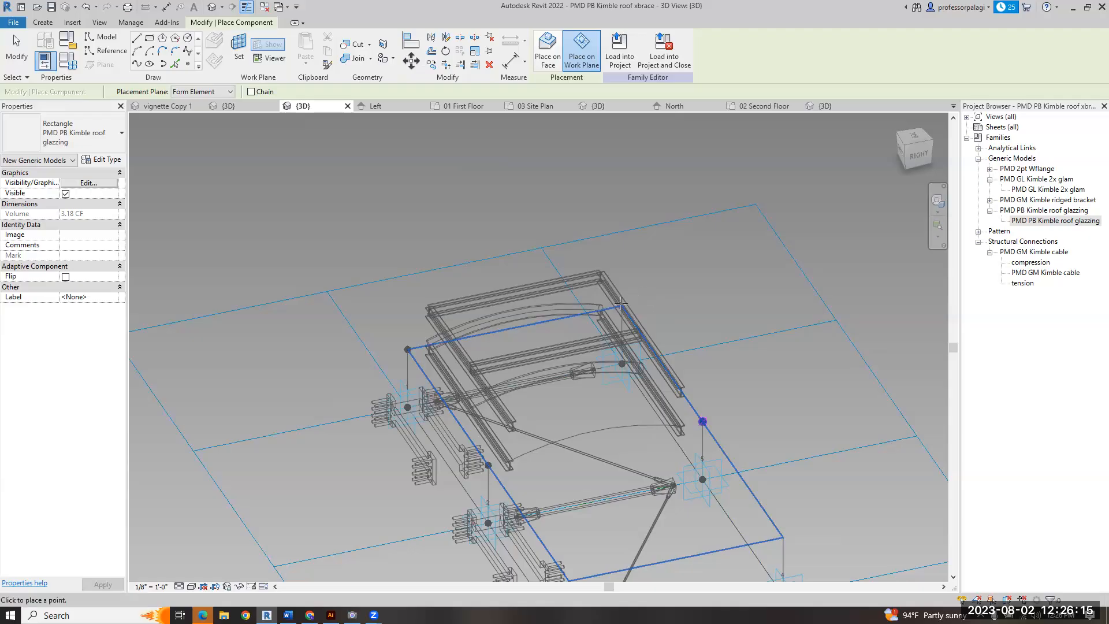
# - Complete the first roof glazing component by placing its last point on the form's opposite upper corner, and end the placement
pyautogui.keyDown('shift'); pyautogui.moveTo(620, 304); pyautogui.dragTo(655, 319, button='middle'); pyautogui.keyUp('shift')
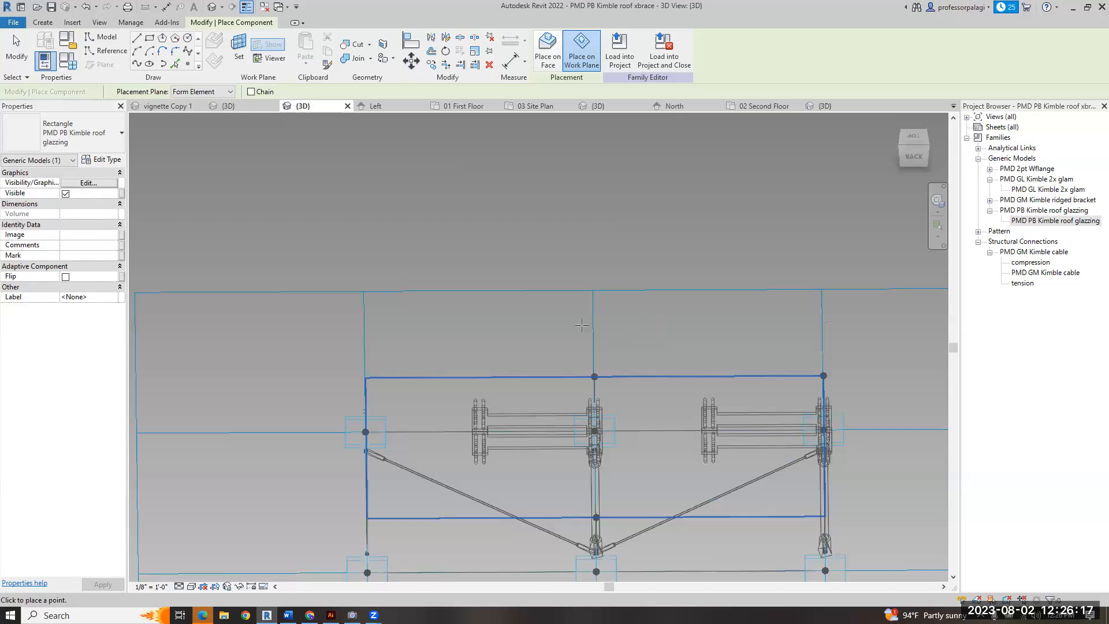
pyautogui.scroll(-5, 561, 329)
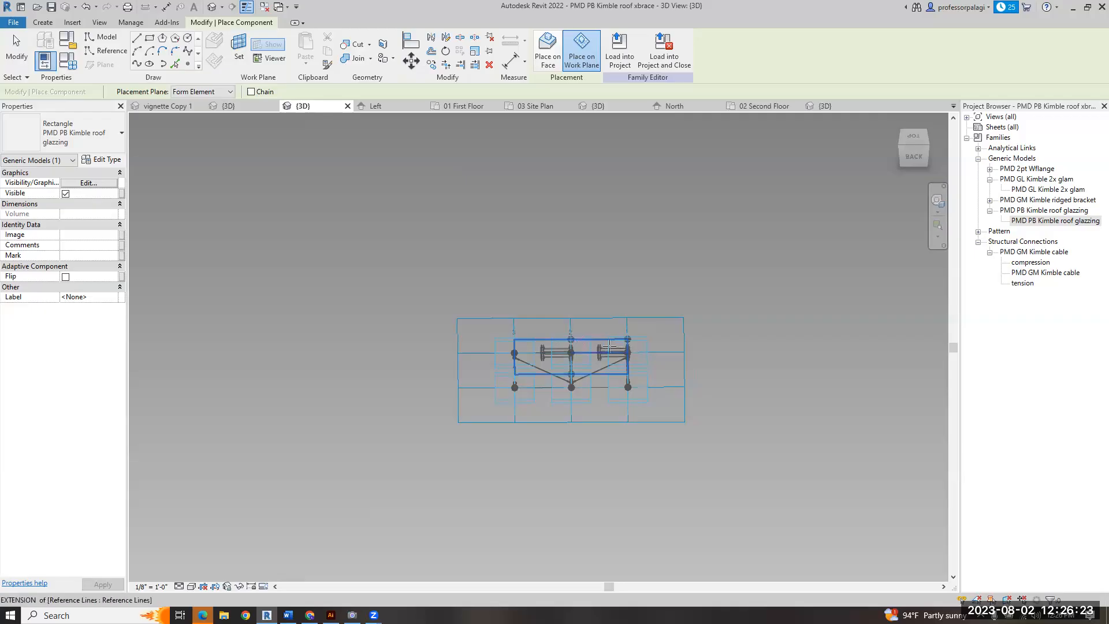
pyautogui.keyDown('shift'); pyautogui.moveTo(557, 351); pyautogui.dragTo(628, 345, button='middle'); pyautogui.keyUp('shift')
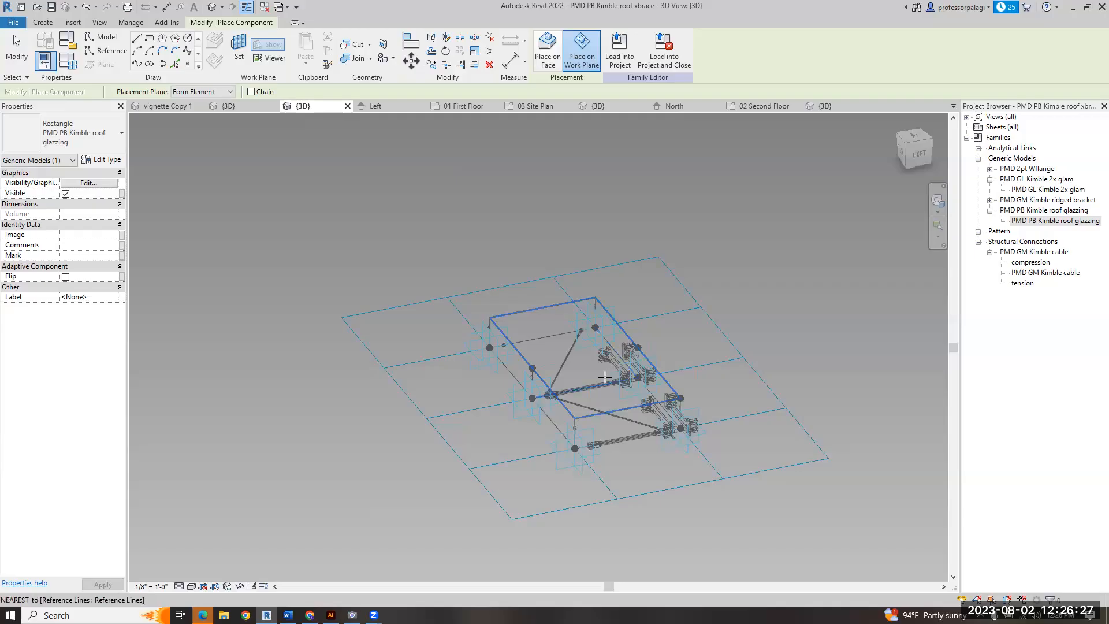
pyautogui.scroll(2, 573, 410)
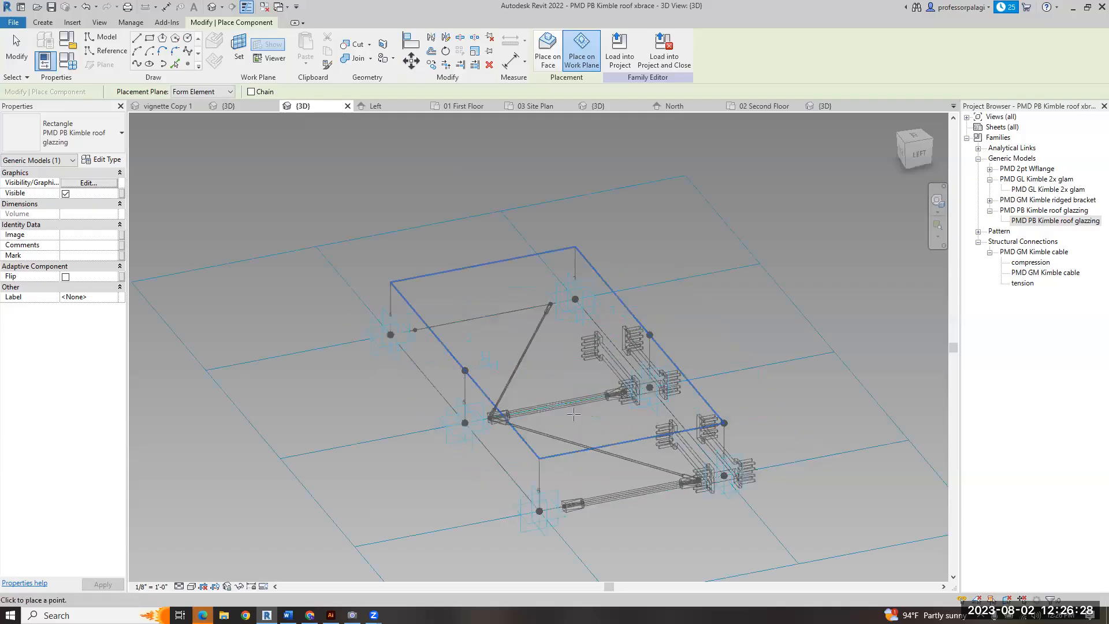
pyautogui.click(538, 457)
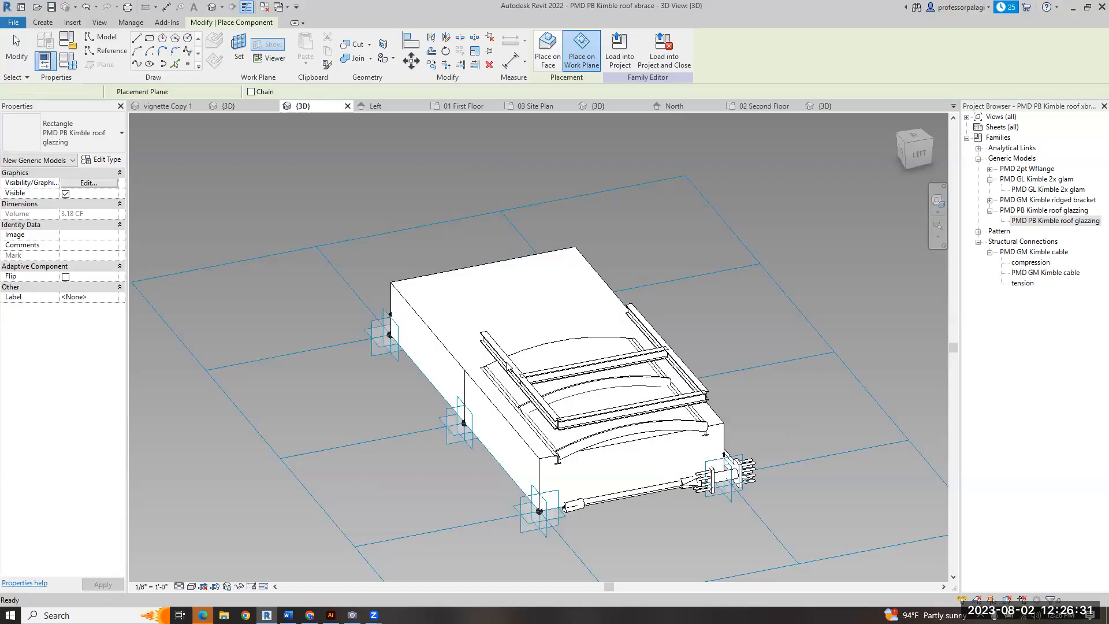
pyautogui.press('Escape')
pyautogui.press('Escape')
pyautogui.scroll(-2, 499, 365)
pyautogui.press('Escape')
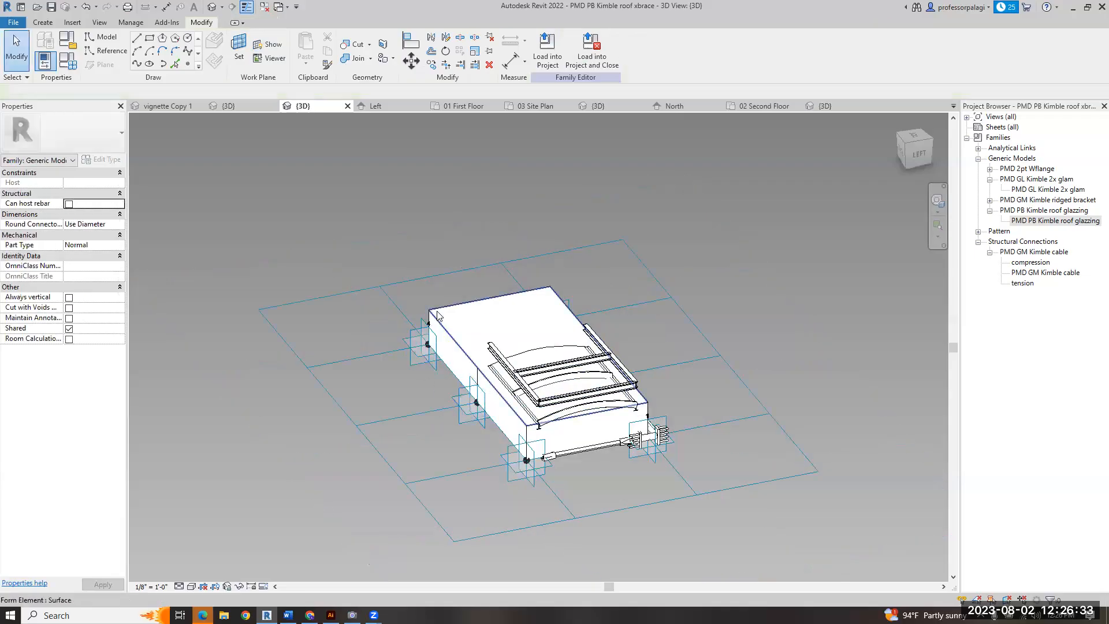
# - Temporarily hide the solid form to check the placed roof glazing from another angle, and undo the hiding
pyautogui.scroll(3, 559, 379)
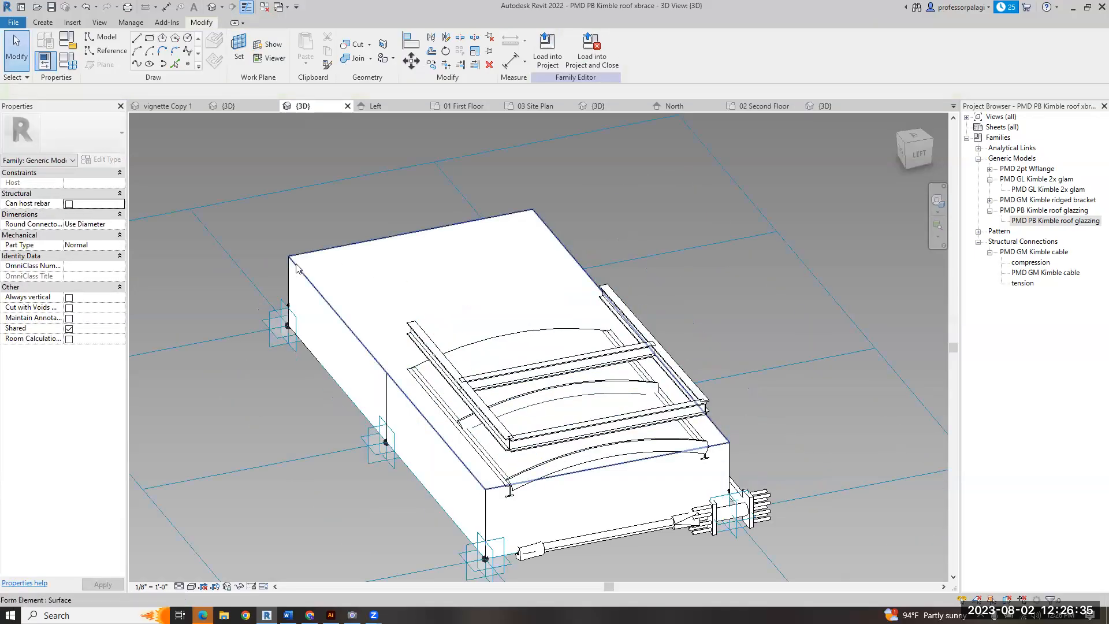
pyautogui.press('Tab')
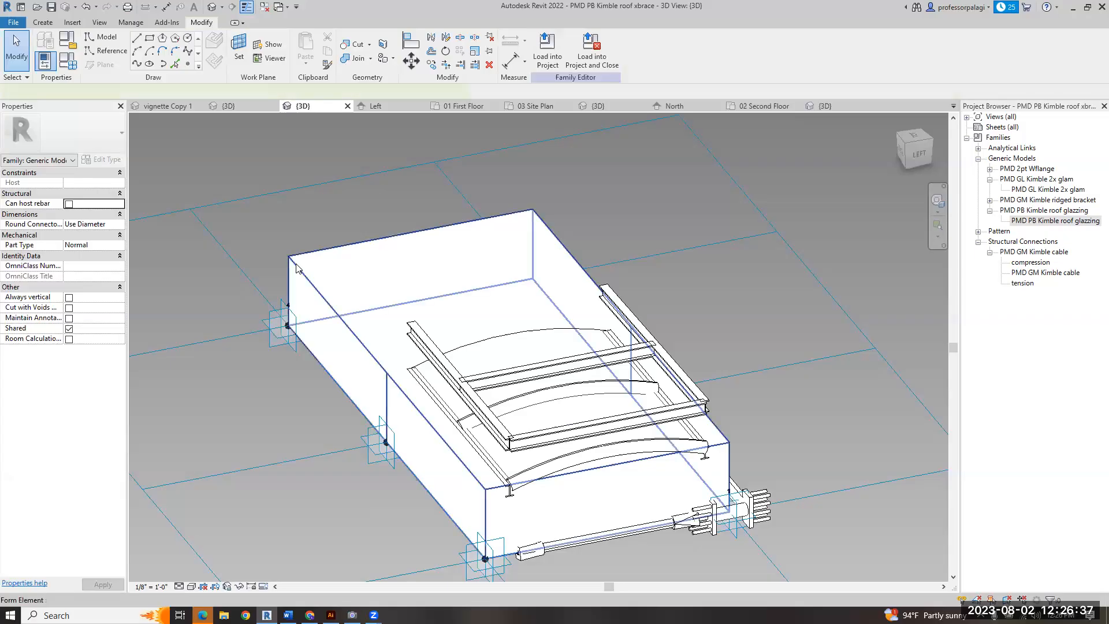
pyautogui.click(296, 267)
pyautogui.press('h')
pyautogui.press('h')
pyautogui.keyDown('shift'); pyautogui.moveTo(359, 342); pyautogui.dragTo(434, 307, button='middle'); pyautogui.keyUp('shift')
pyautogui.keyDown('shift'); pyautogui.moveTo(355, 306); pyautogui.dragTo(372, 341, button='middle'); pyautogui.keyUp('shift')
pyautogui.click(371, 341)
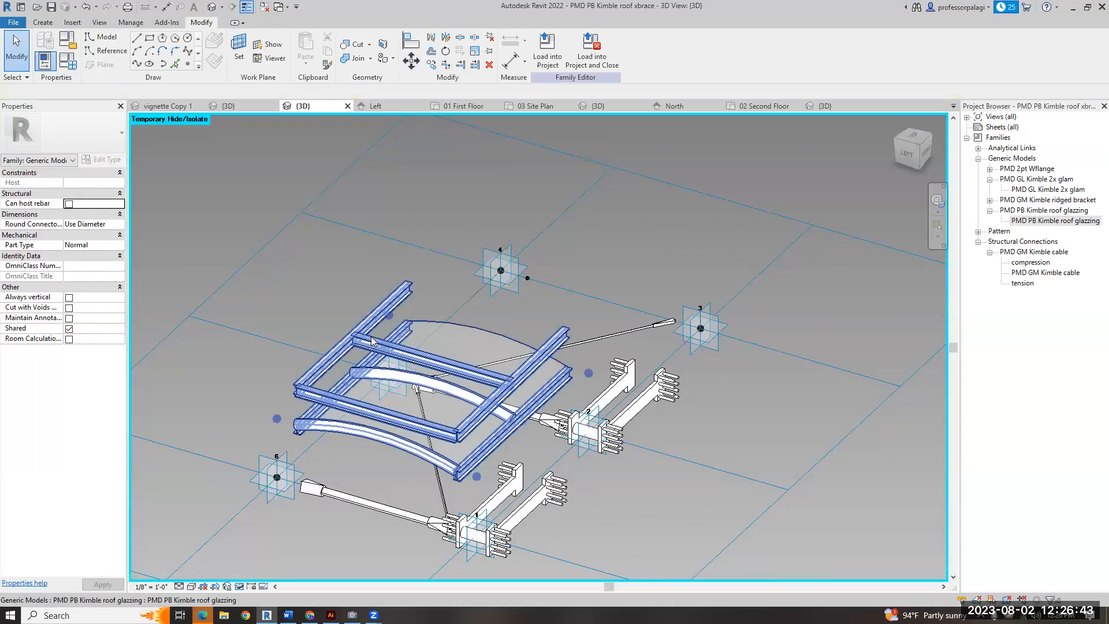
pyautogui.hotkey('ctrl', 'z')
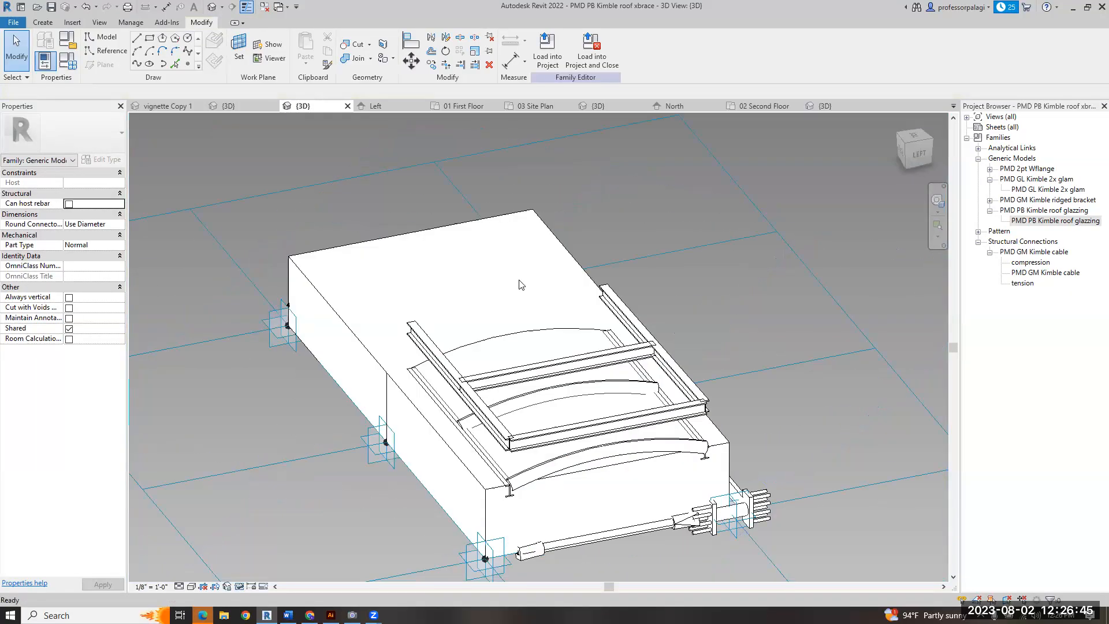
# - Place a second roof glazing component over the form's other half, using the long edges' midpoints and the remaining upper corners
pyautogui.scroll(-1, 519, 343)
pyautogui.keyDown('shift'); pyautogui.moveTo(324, 341); pyautogui.dragTo(532, 440, button='middle'); pyautogui.keyUp('shift')
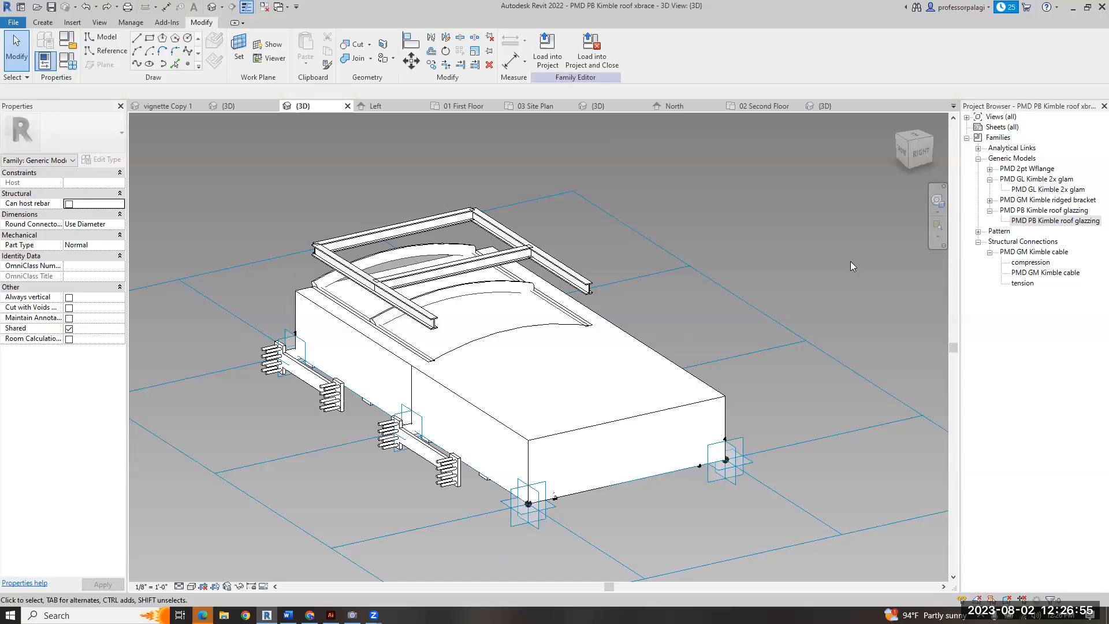
pyautogui.moveTo(1050, 225); pyautogui.dragTo(455, 375)
pyautogui.click(411, 365)
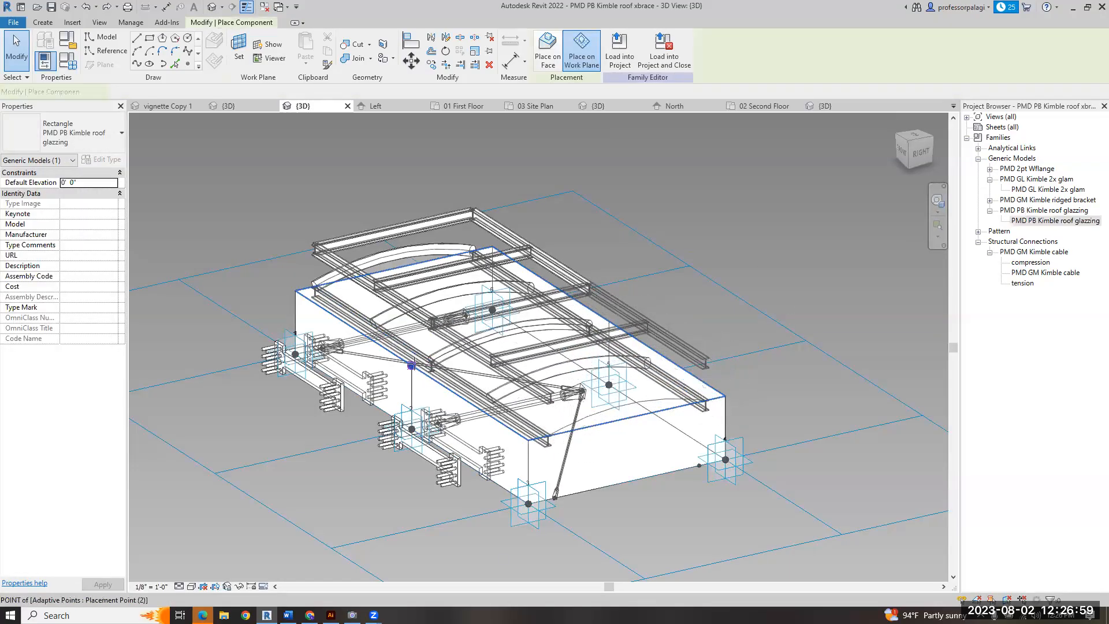
pyautogui.click(527, 438)
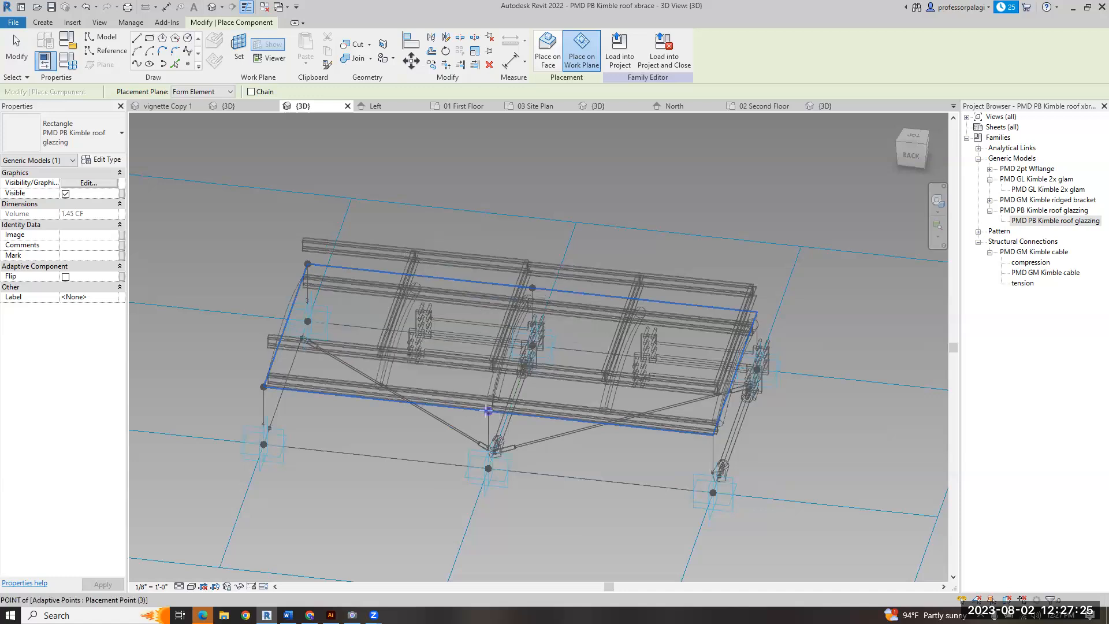
pyautogui.click(557, 358)
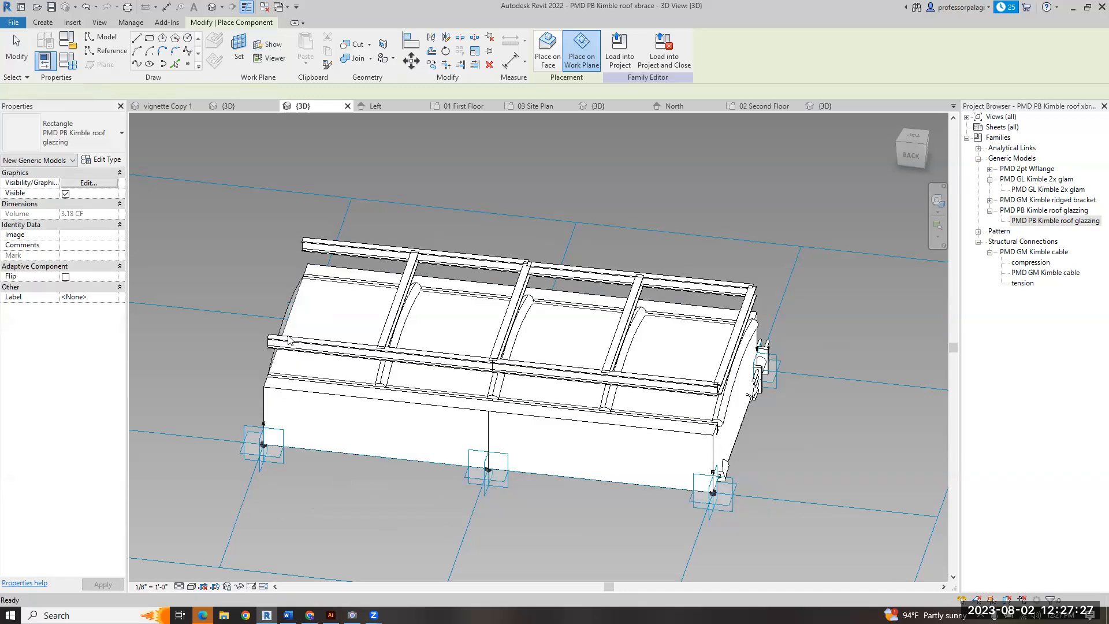
pyautogui.press('Escape')
pyautogui.press('Escape')
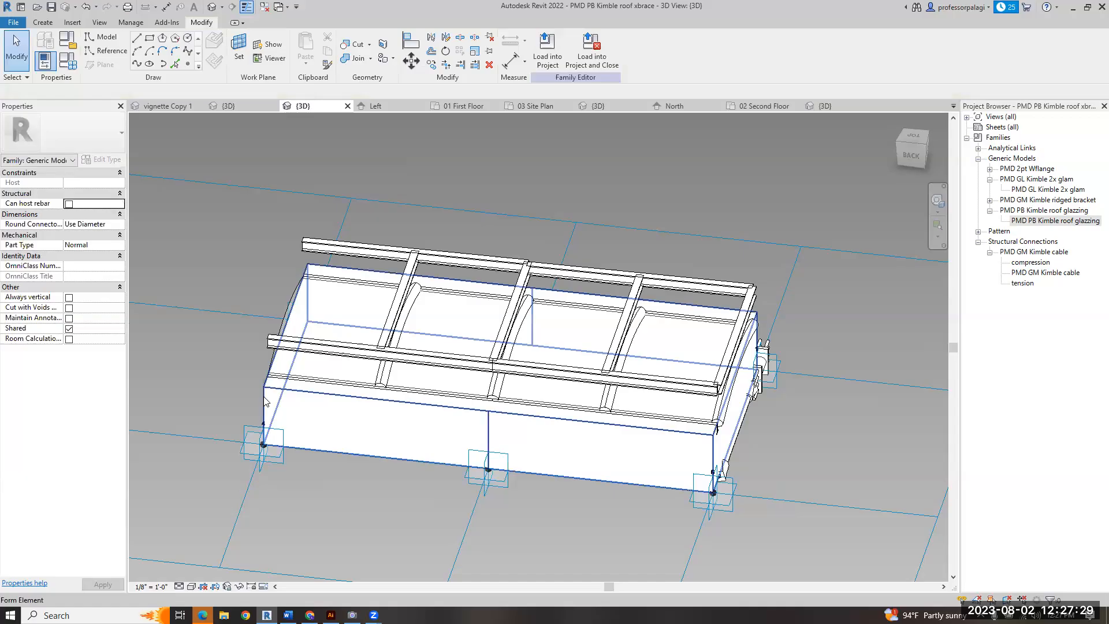
# - Turn off the solid form's Visible property and temporarily hide it to check the two roof glazing components above the bracing
pyautogui.click(265, 401)
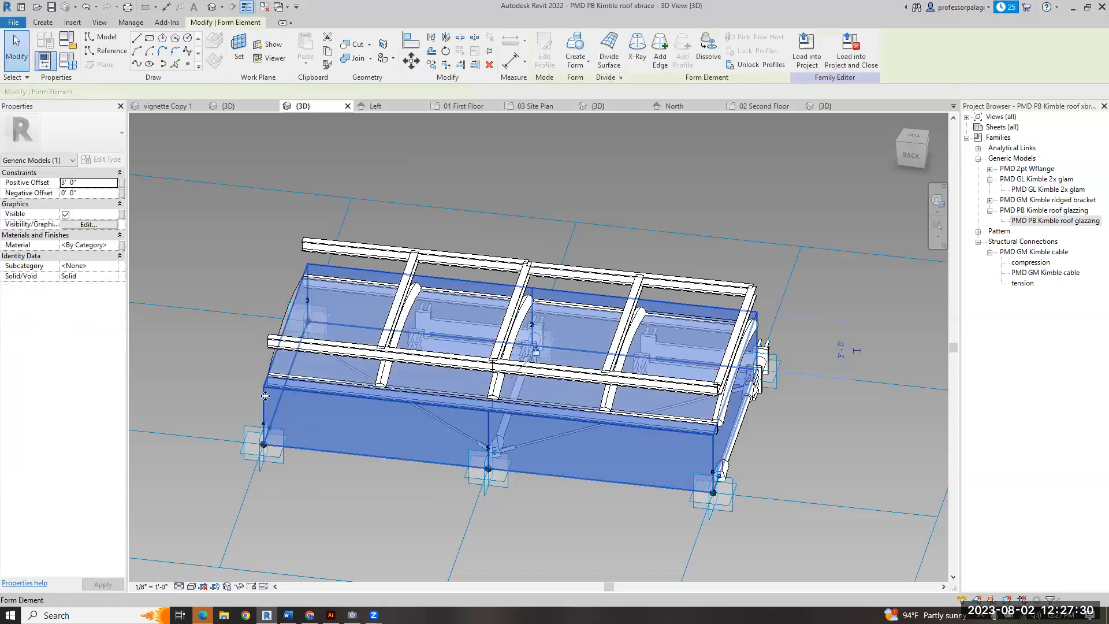
pyautogui.click(66, 214)
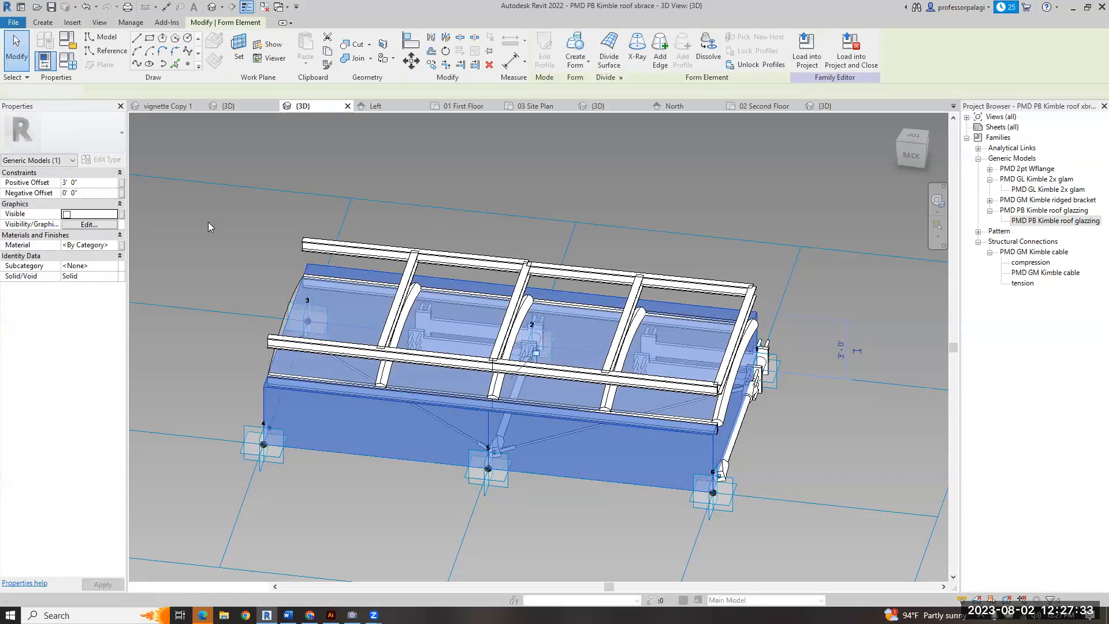
pyautogui.press('h')
pyautogui.press('h')
pyautogui.keyDown('shift'); pyautogui.moveTo(401, 512); pyautogui.dragTo(500, 327, button='middle'); pyautogui.keyUp('shift')
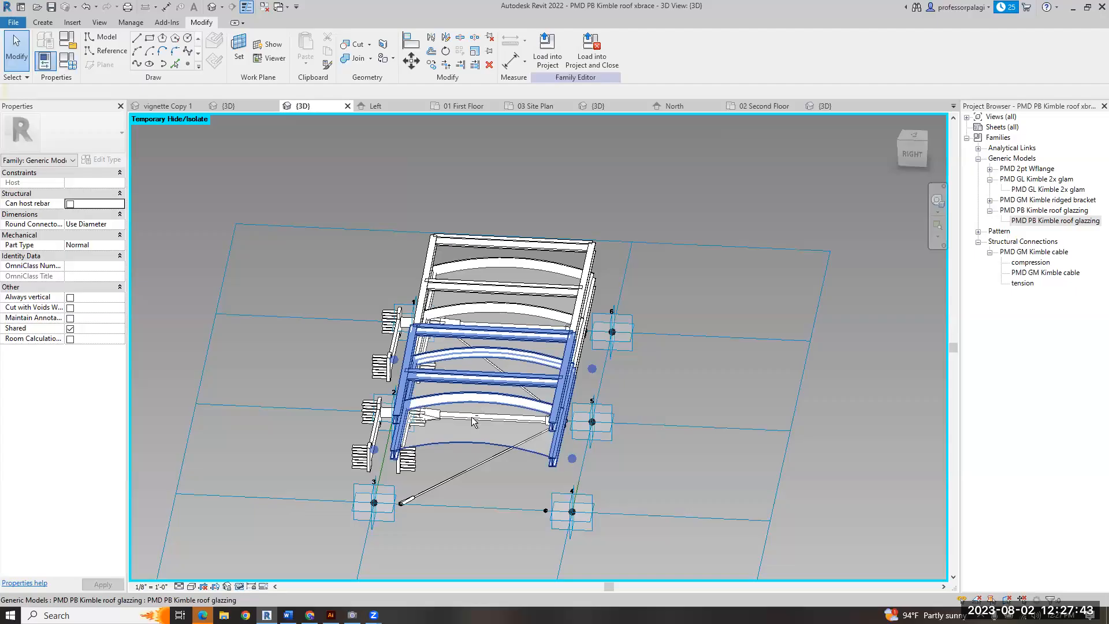
pyautogui.keyDown('shift'); pyautogui.moveTo(485, 375); pyautogui.dragTo(406, 320, button='middle'); pyautogui.keyUp('shift')
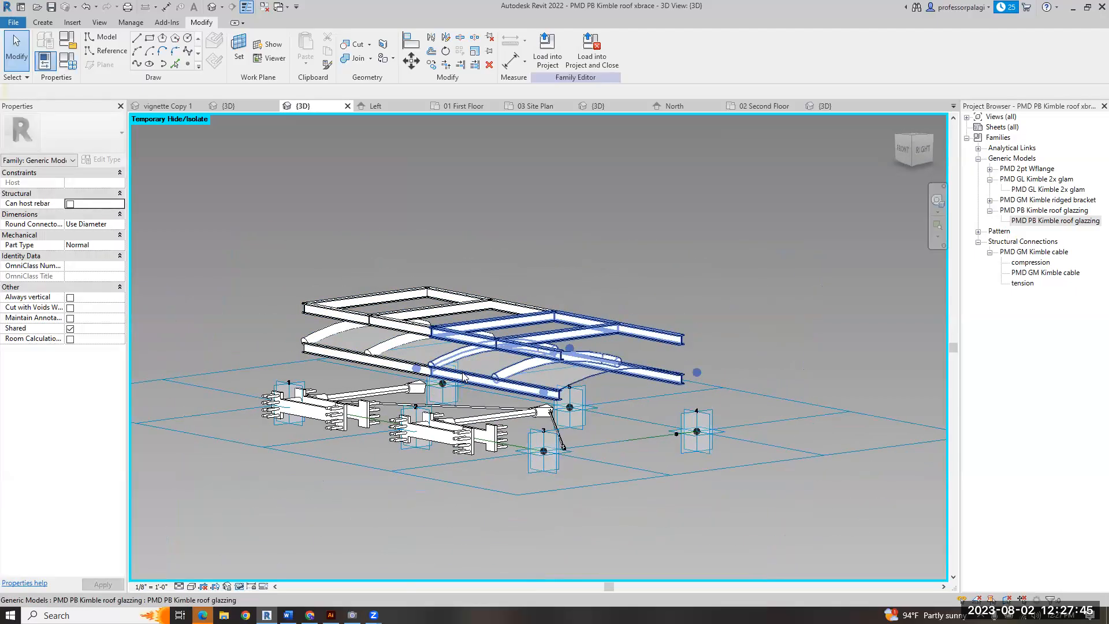
pyautogui.scroll(5, 471, 364)
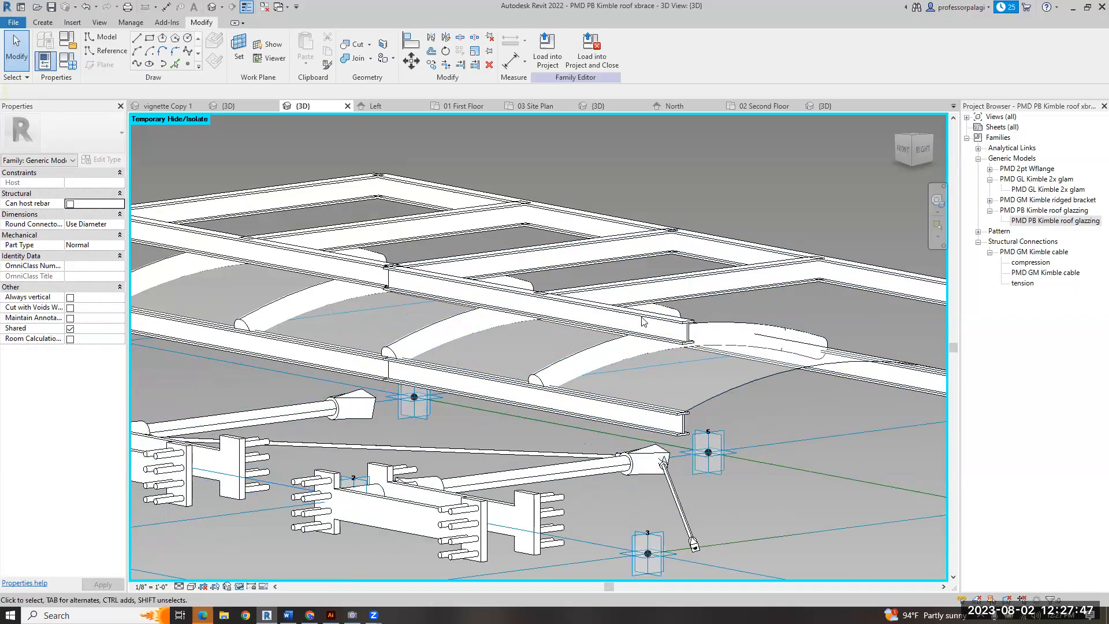
pyautogui.scroll(-4, 471, 362)
pyautogui.keyDown('shift'); pyautogui.moveTo(470, 362); pyautogui.dragTo(753, 328, button='middle'); pyautogui.keyUp('shift')
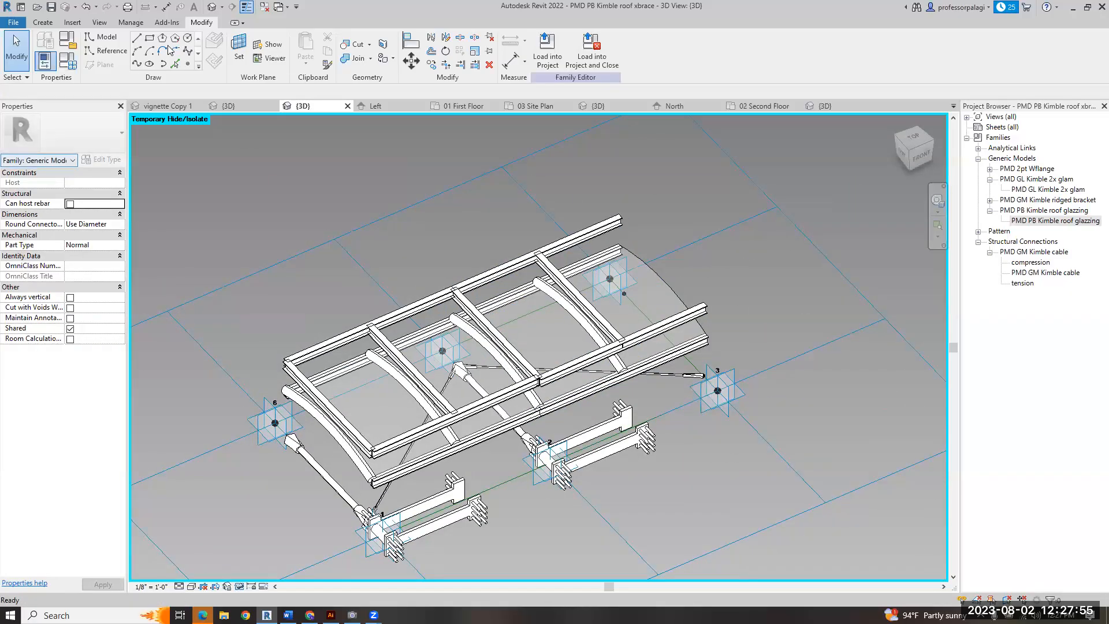
pyautogui.click(187, 39)
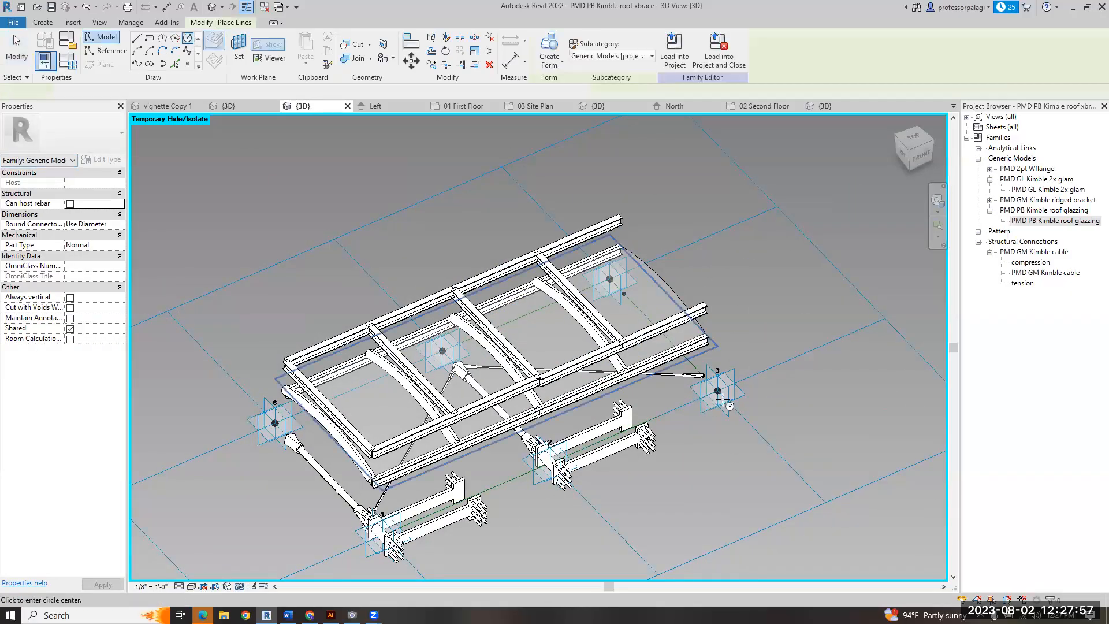
pyautogui.scroll(4, 762, 398)
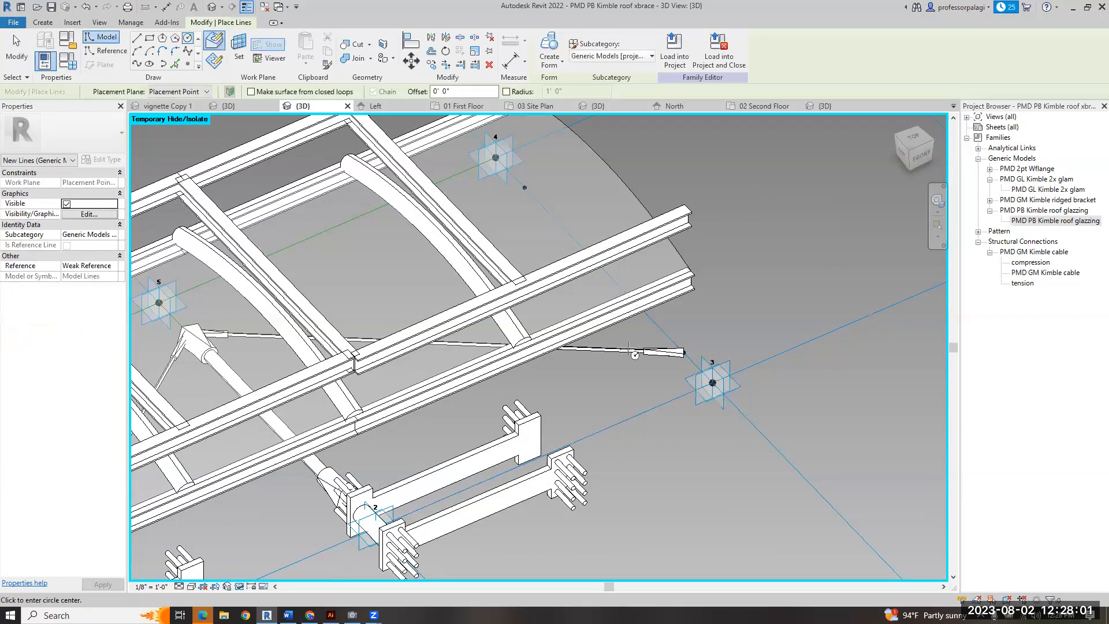
pyautogui.scroll(-3, 474, 444)
pyautogui.scroll(5, 424, 476)
pyautogui.scroll(2, 424, 475)
pyautogui.press('Escape')
pyautogui.press('Escape')
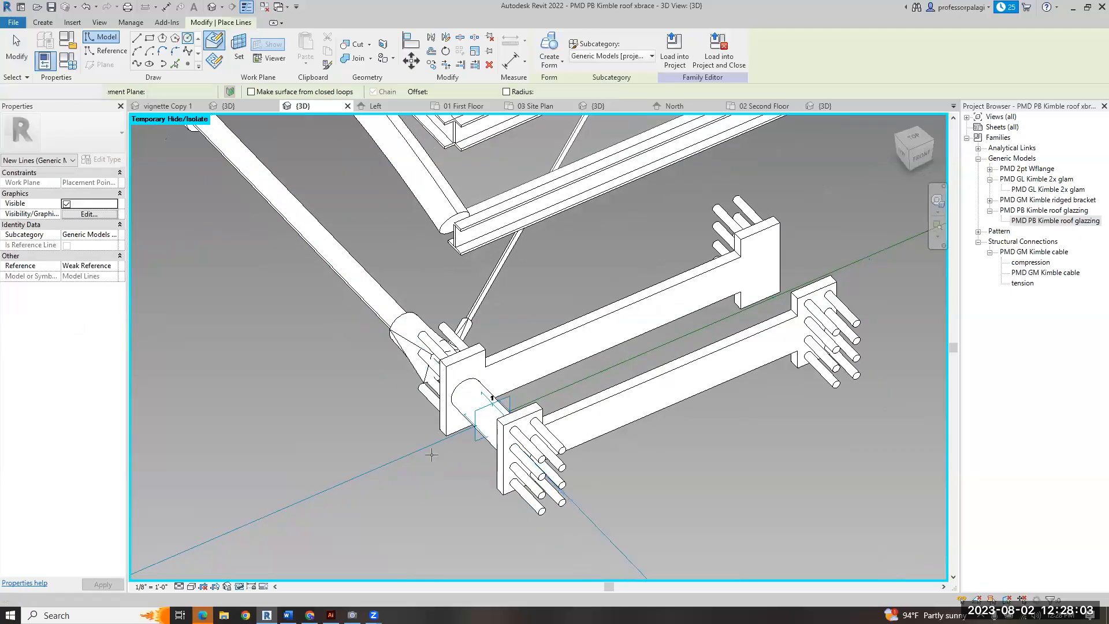
# - Draw a model-line circle about 12.6" in circumference, centred on adaptive placement point 1 in its horizontal plane
pyautogui.scroll(-2, 463, 457)
pyautogui.keyDown('shift'); pyautogui.moveTo(463, 457); pyautogui.dragTo(627, 488, button='middle'); pyautogui.keyUp('shift')
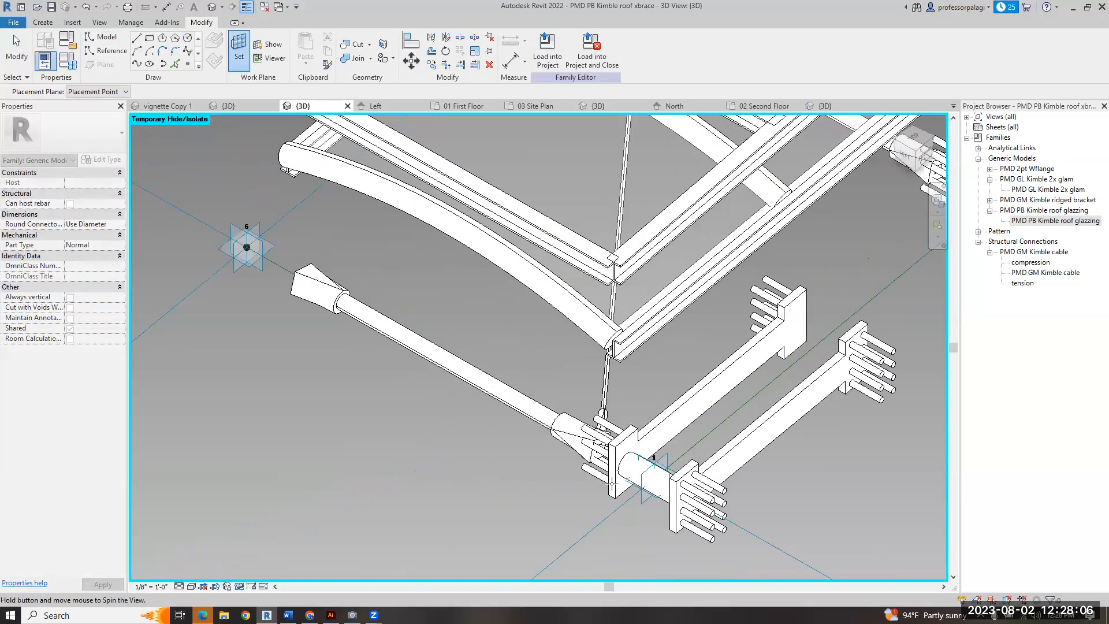
pyautogui.press('l')
pyautogui.press('i')
pyautogui.click(653, 478)
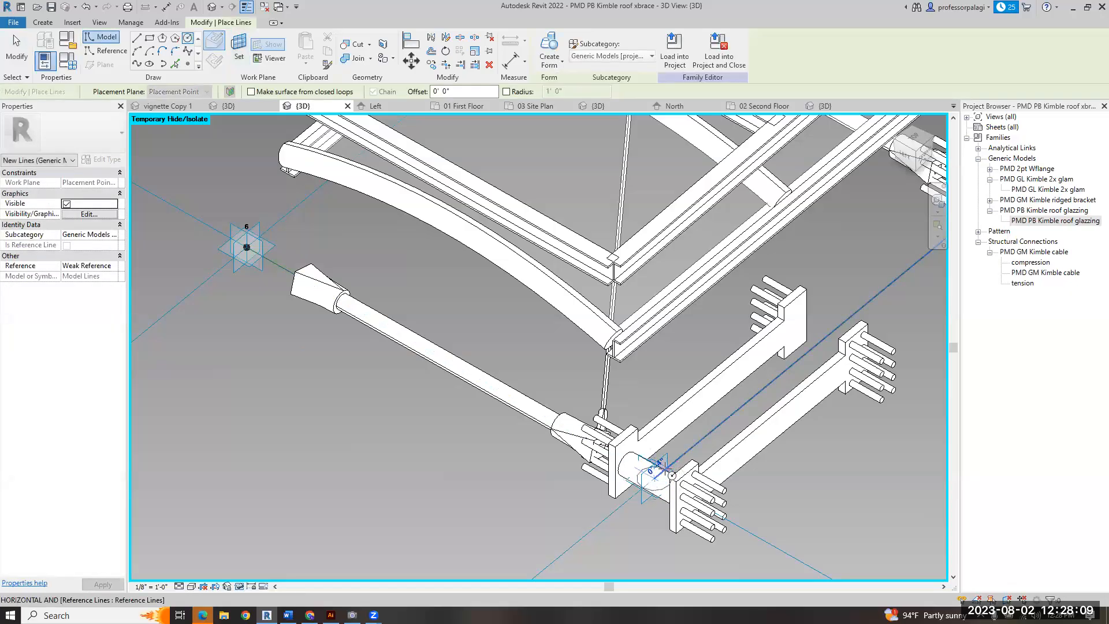
pyautogui.scroll(1, 655, 476)
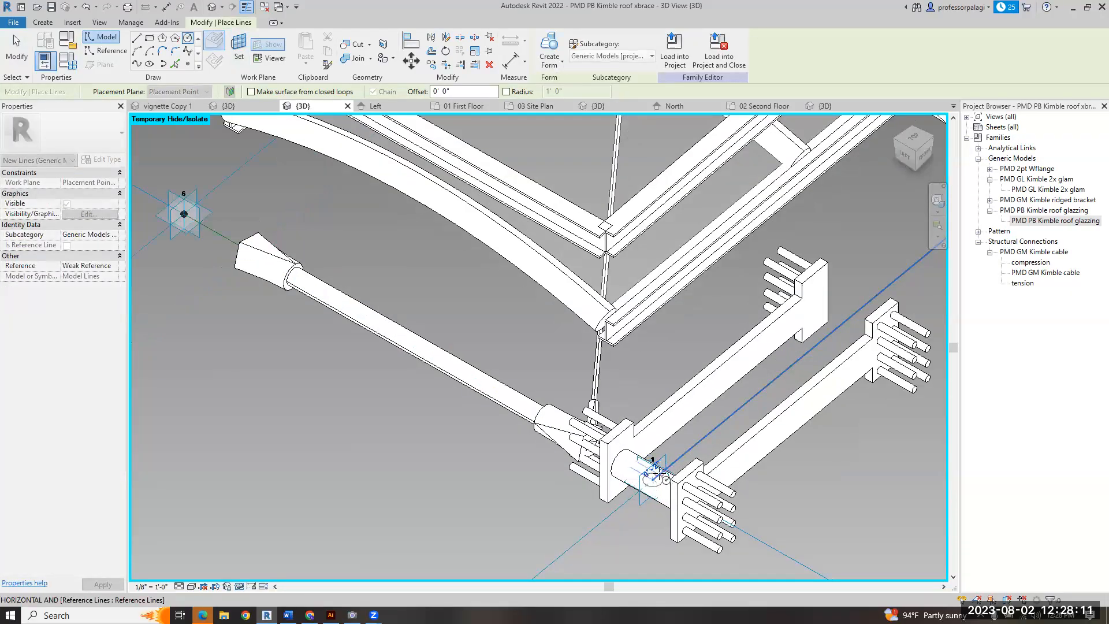
pyautogui.press('Escape')
pyautogui.press('Escape')
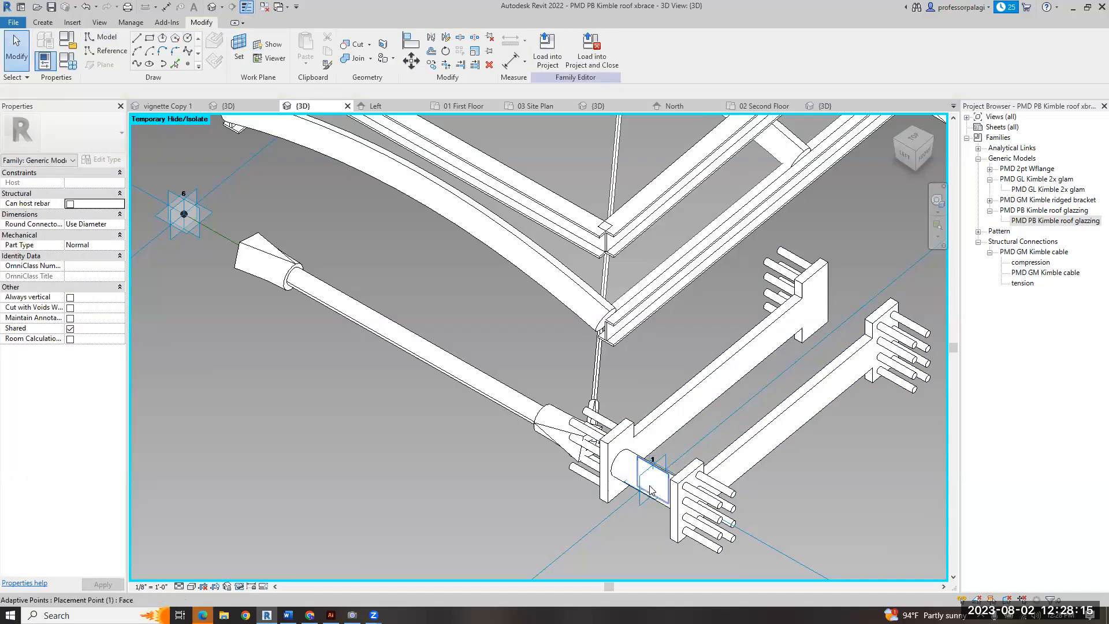
# - Delete the bracket component at placement point 1 and turn the circle around that point into a reference line
pyautogui.click(617, 477)
pyautogui.press('Delete')
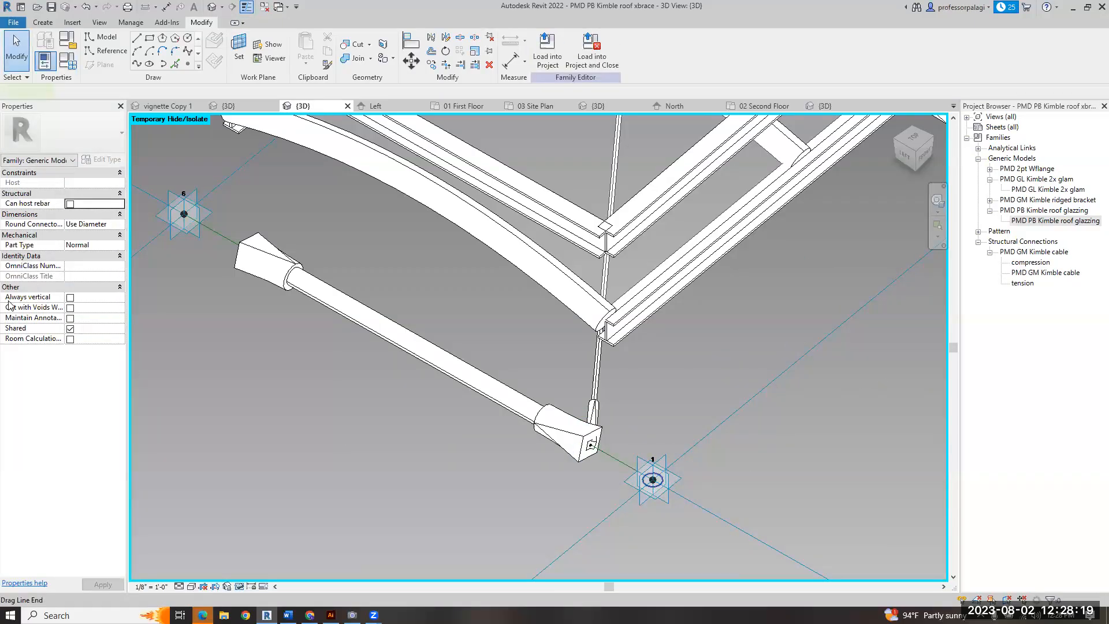
pyautogui.click(654, 488)
pyautogui.click(67, 277)
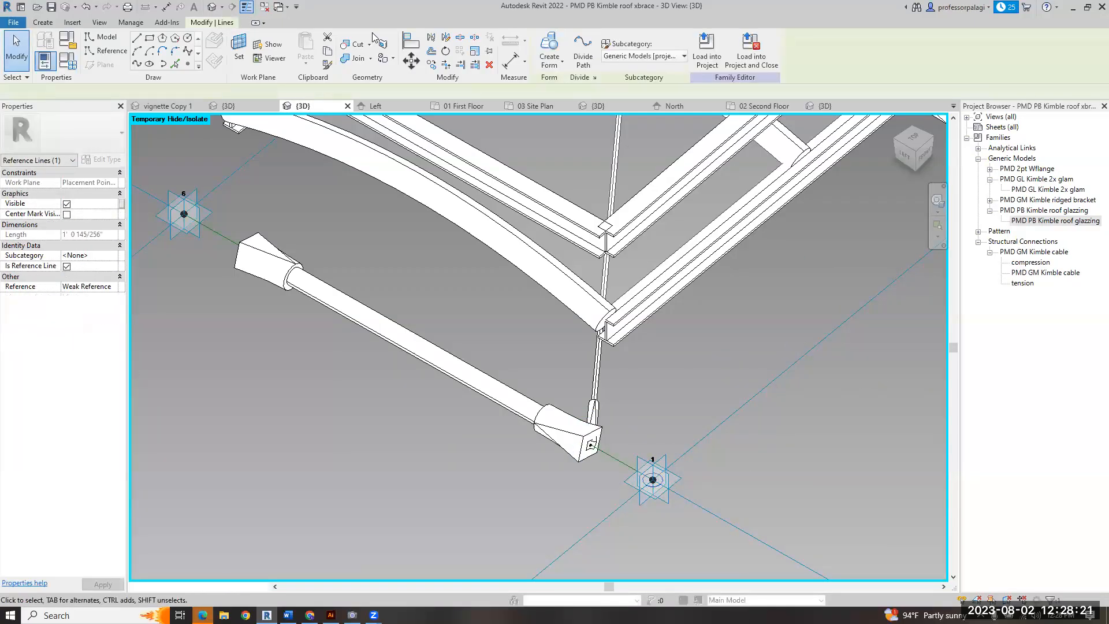
# - Create a solid cylinder form from the reference circle around adaptive placement point 1
pyautogui.click(557, 51)
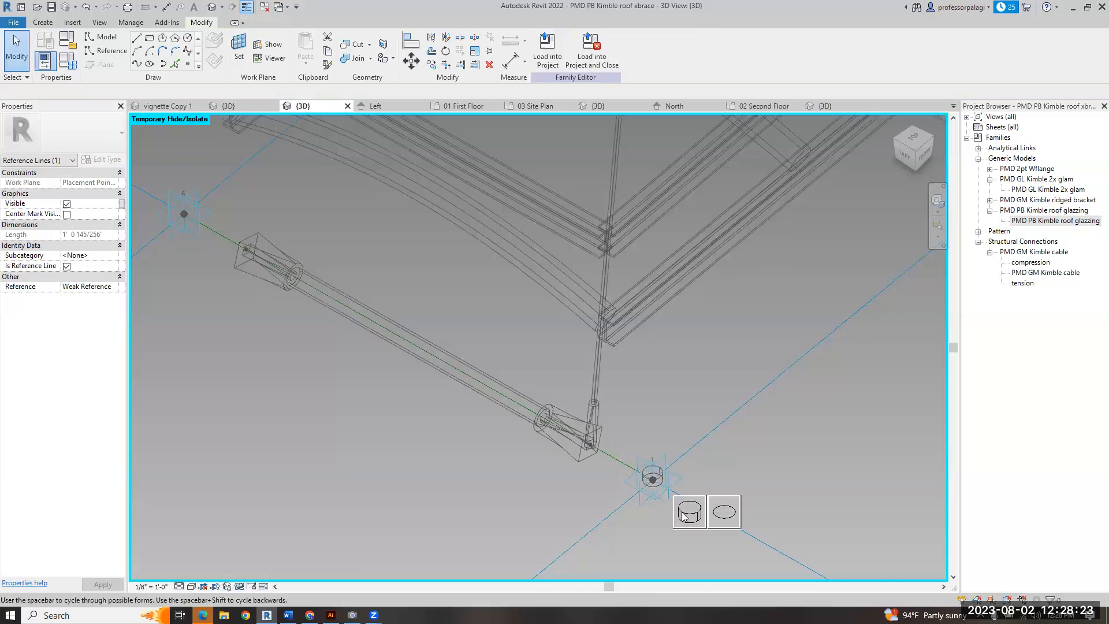
pyautogui.click(684, 510)
pyautogui.scroll(-3, 624, 417)
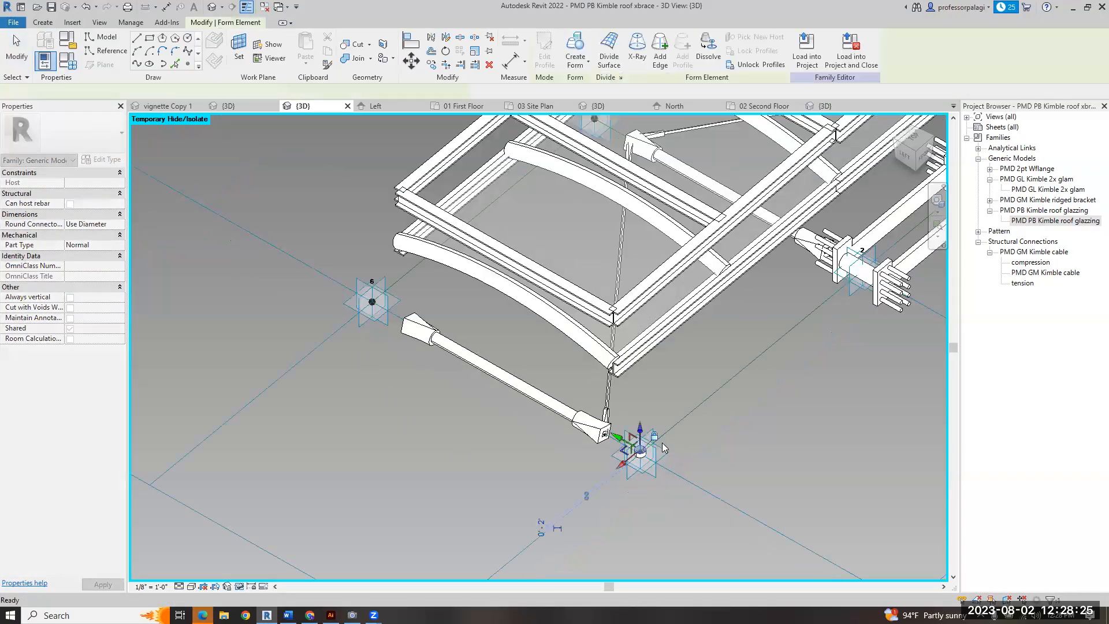
pyautogui.keyDown('shift'); pyautogui.moveTo(644, 354); pyautogui.dragTo(643, 322, button='middle'); pyautogui.keyUp('shift')
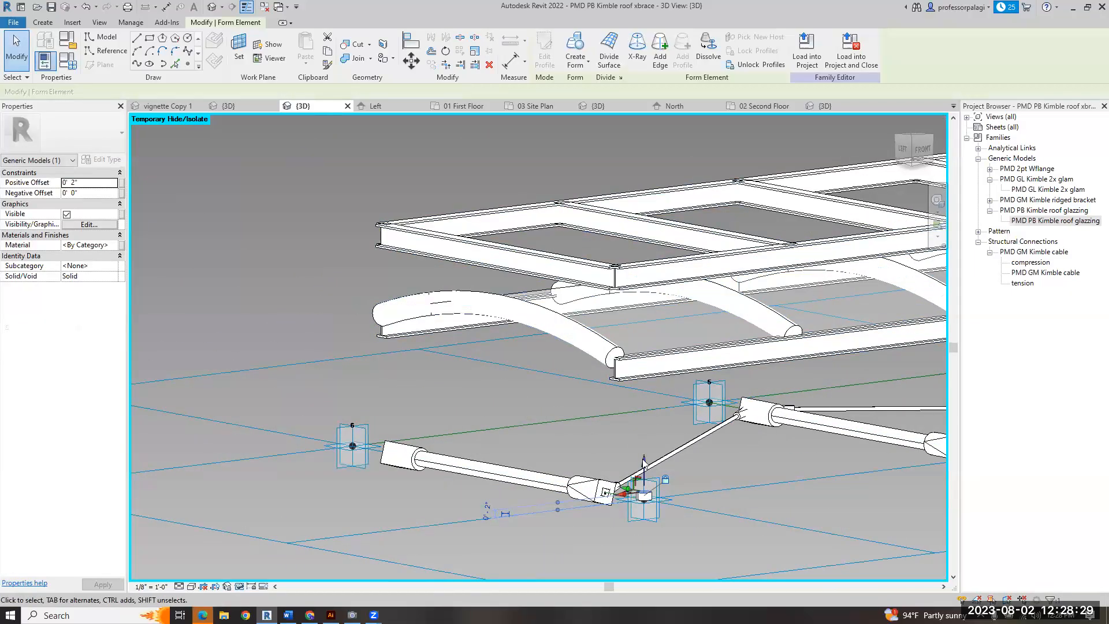
# - Align the top face of the cylinder at placement point 1 with the underside of the upper roof beam
pyautogui.press('a')
pyautogui.press('l')
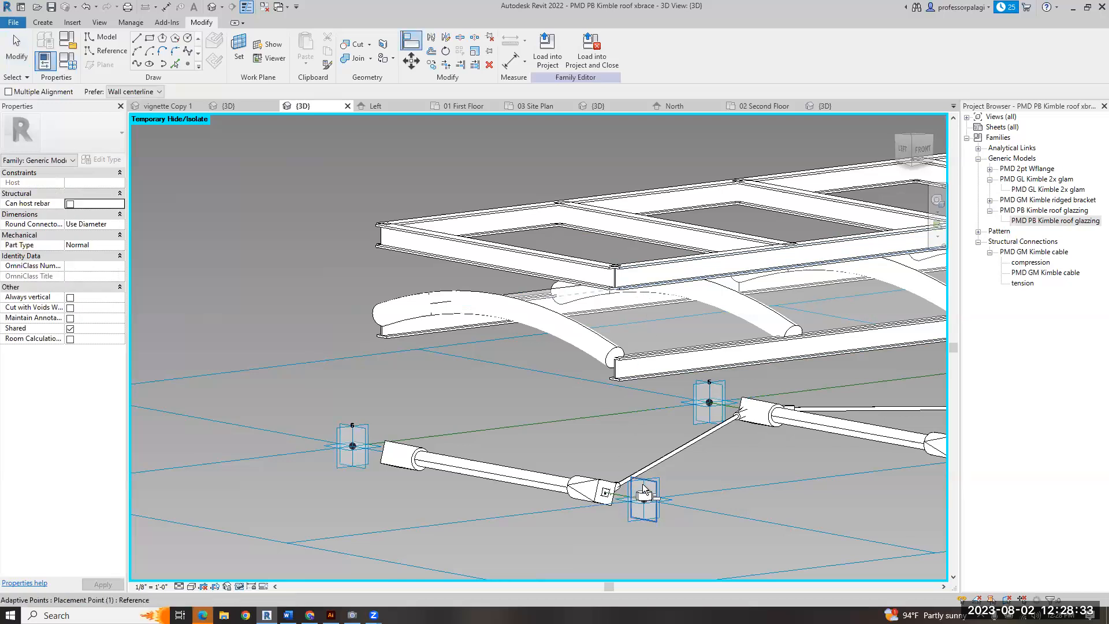
pyautogui.scroll(3, 643, 495)
pyautogui.scroll(-2, 609, 403)
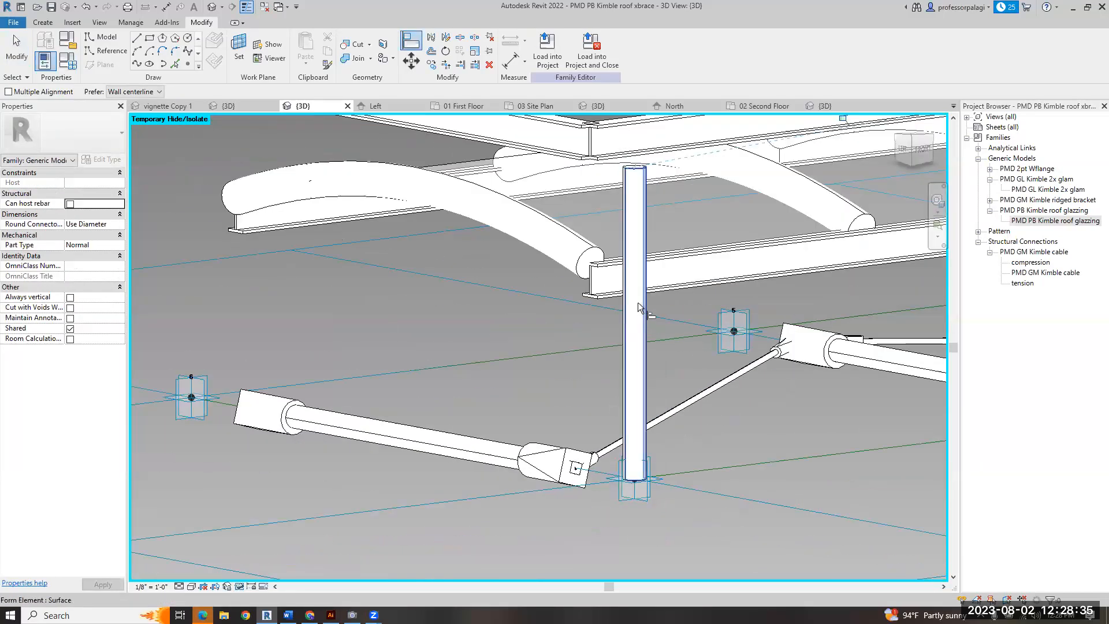
pyautogui.press('Escape')
pyautogui.press('Escape')
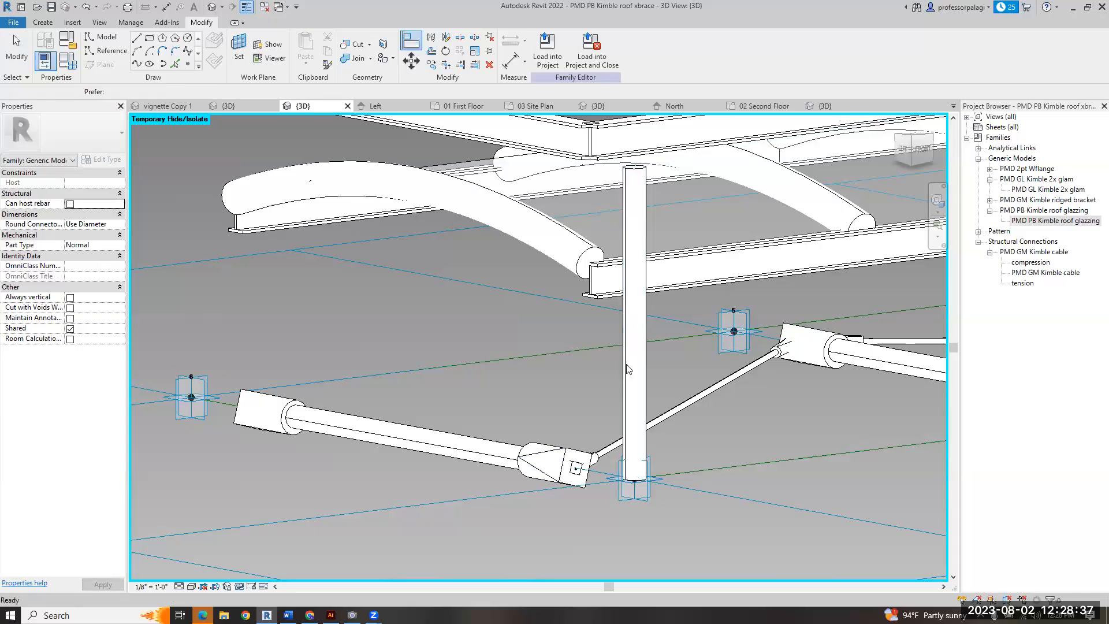
# - Set the Negative Offset of the tall cylinder at placement point 1 to -2' 0"
pyautogui.click(627, 419)
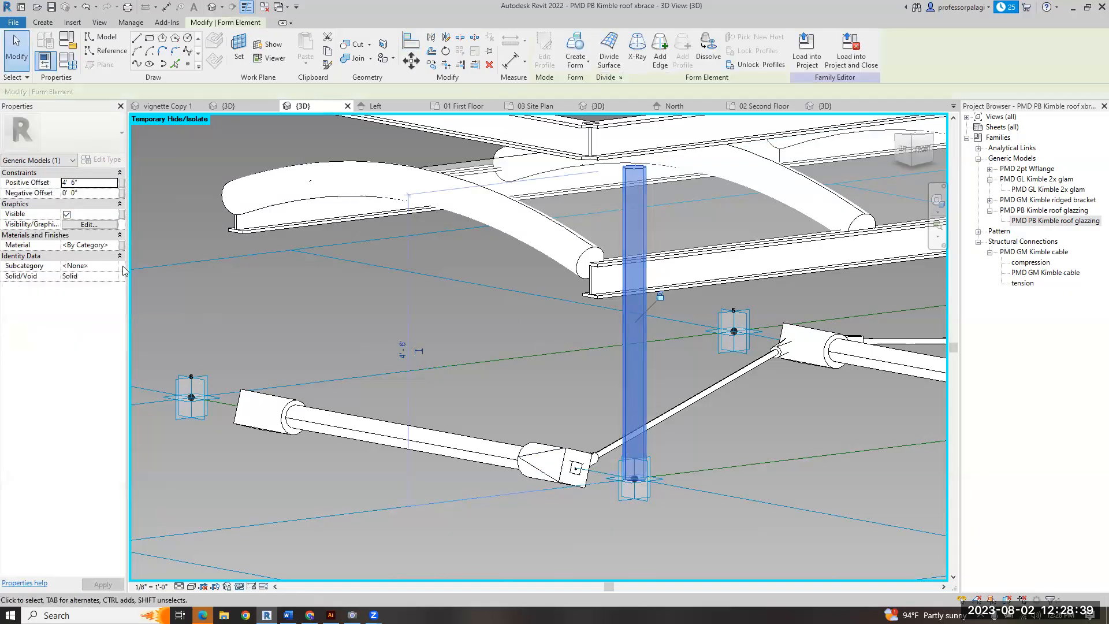
pyautogui.click(86, 194)
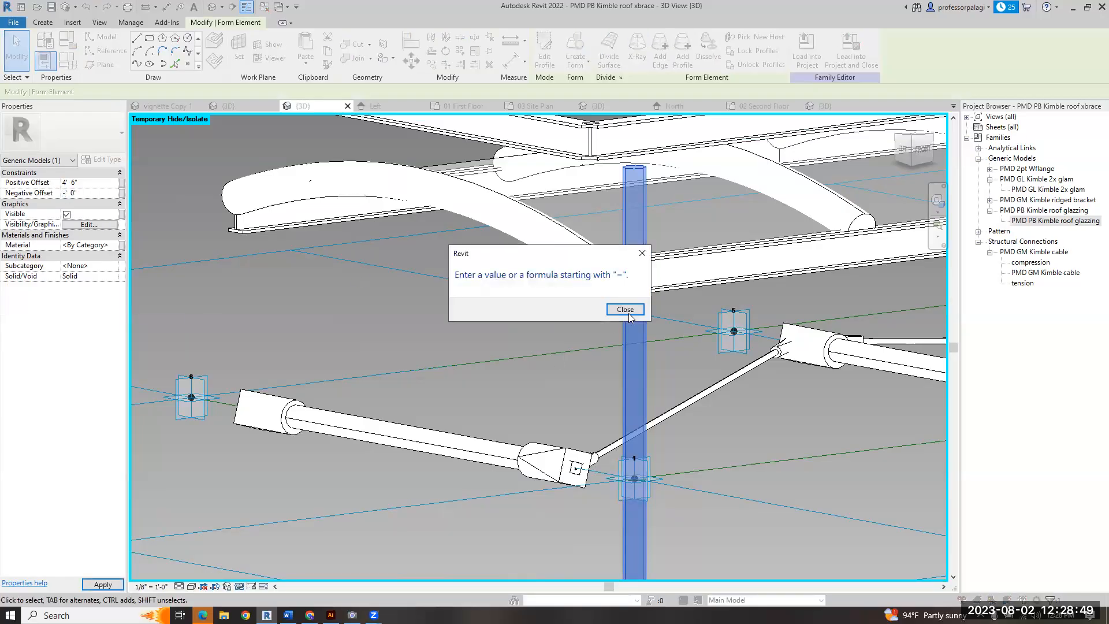
pyautogui.click(626, 310)
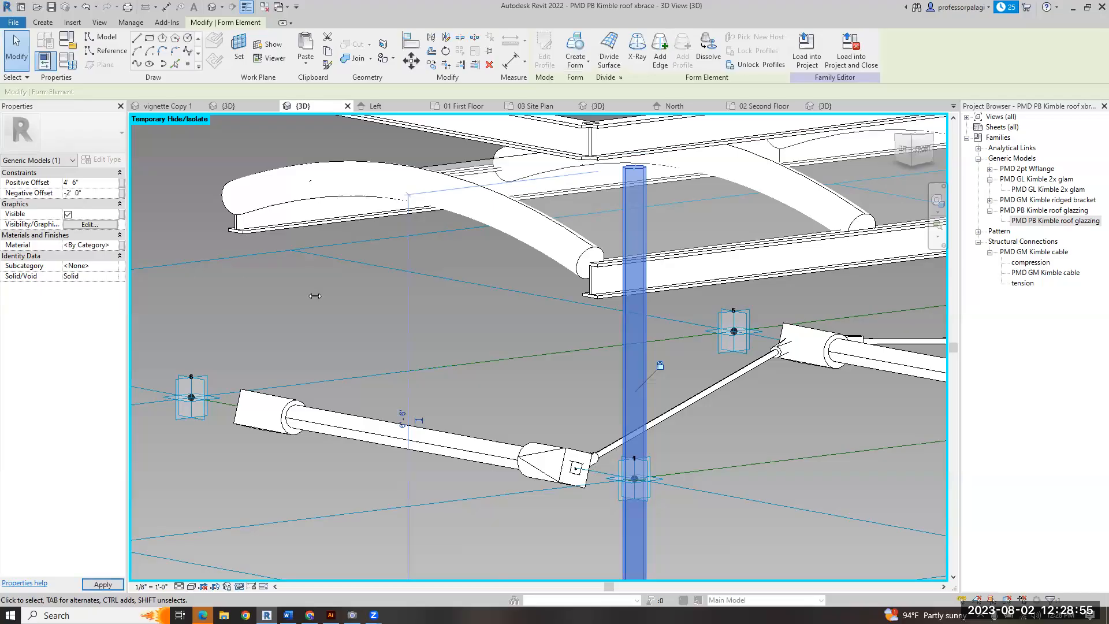
pyautogui.click(430, 340)
pyautogui.keyDown('shift'); pyautogui.moveTo(440, 355); pyautogui.dragTo(555, 422, button='middle'); pyautogui.keyUp('shift')
pyautogui.scroll(3, 554, 422)
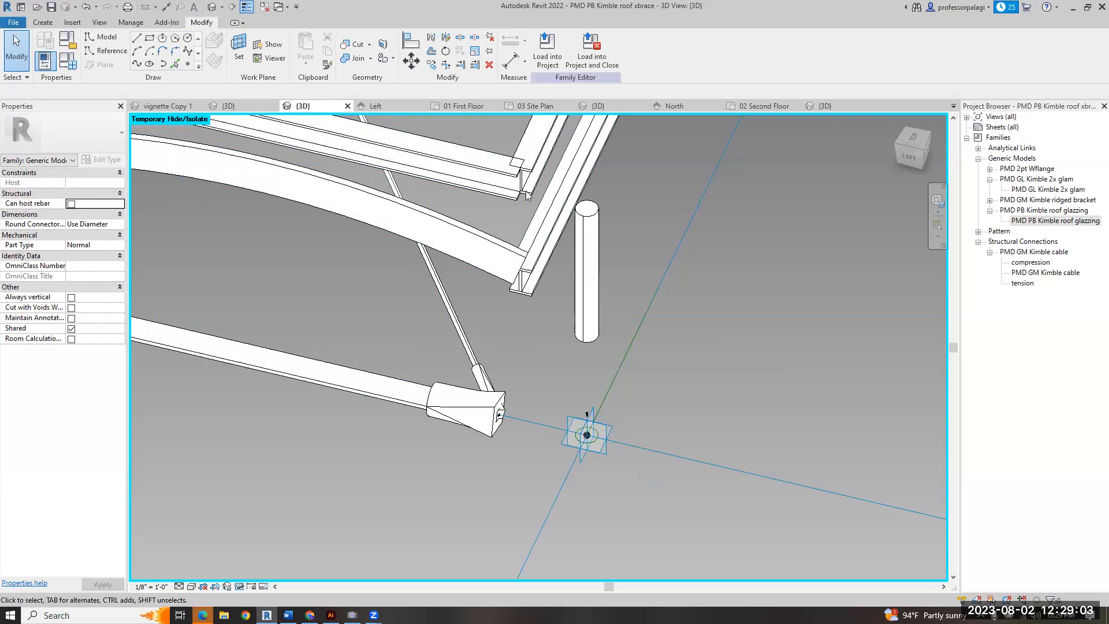
# - Delete the whole cylinder form above placement point 1, keeping the reference circle
pyautogui.press('Tab')
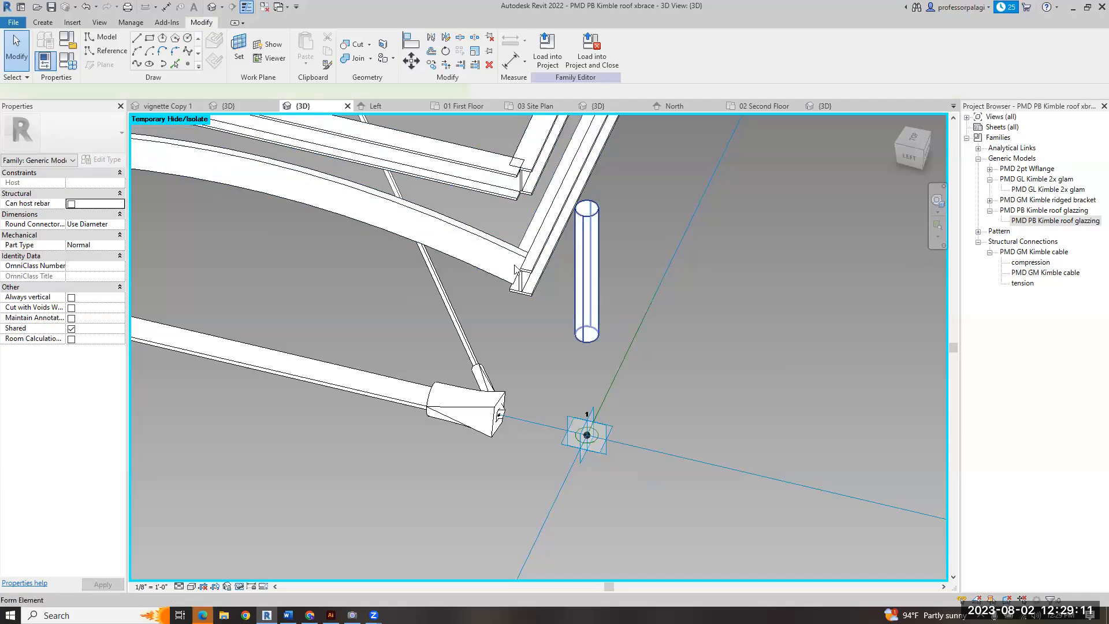
pyautogui.click(578, 309)
pyautogui.press('Delete')
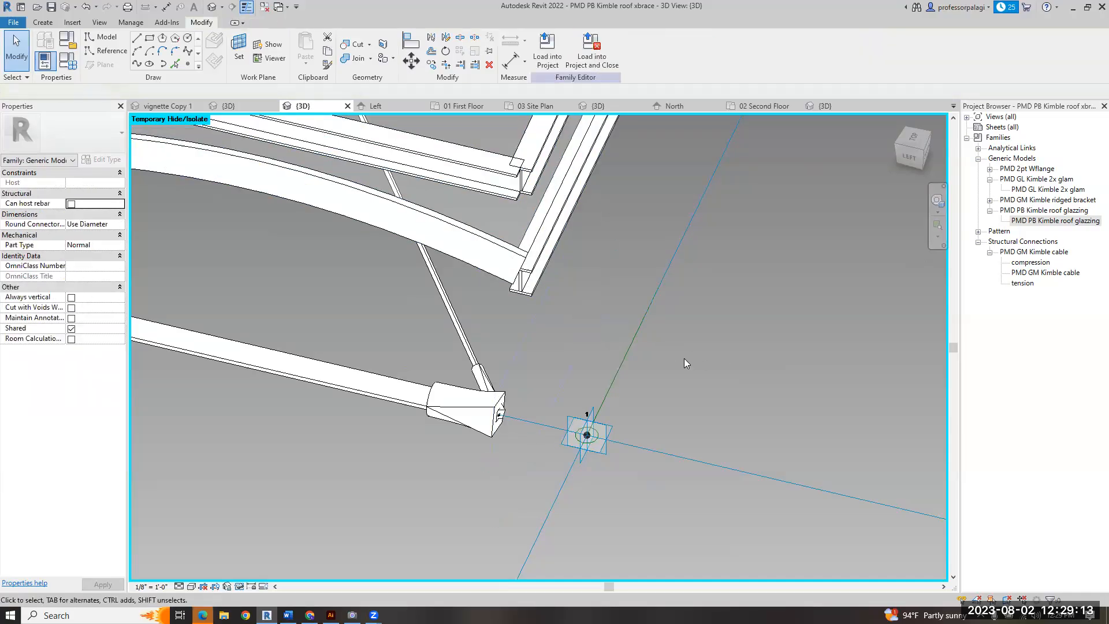
# - Reset the temporary hide so the host form and brackets show again in the roof xbrace family
pyautogui.press('h')
pyautogui.press('r')
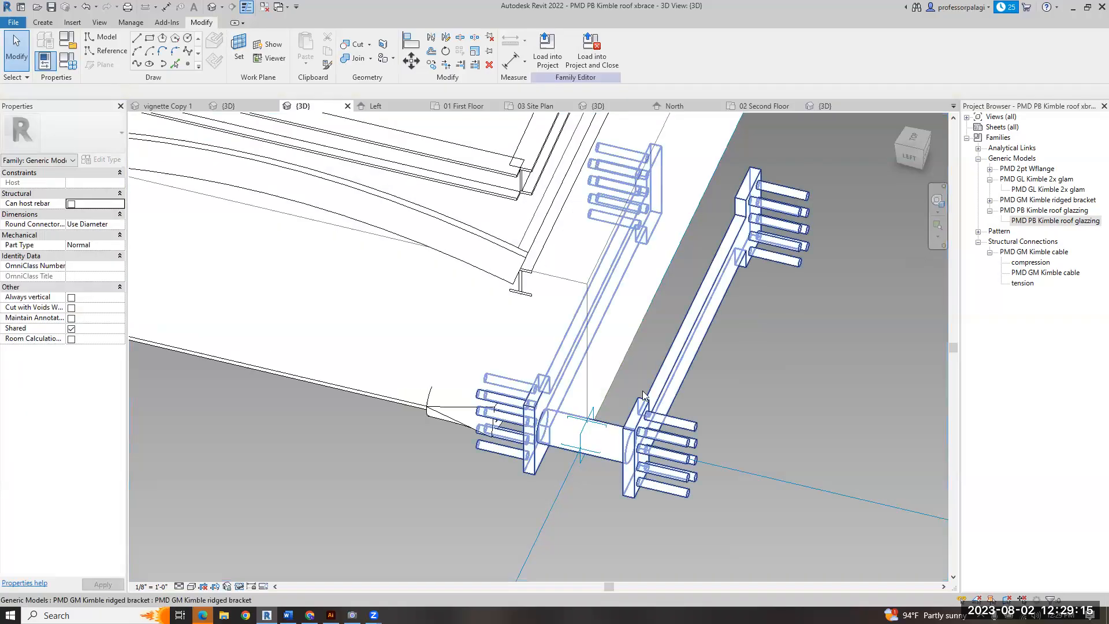
pyautogui.scroll(-4, 571, 371)
pyautogui.keyDown('shift'); pyautogui.moveTo(575, 368); pyautogui.dragTo(521, 321, button='middle'); pyautogui.keyUp('shift')
pyautogui.keyDown('shift'); pyautogui.moveTo(515, 366); pyautogui.dragTo(388, 359, button='middle'); pyautogui.keyUp('shift')
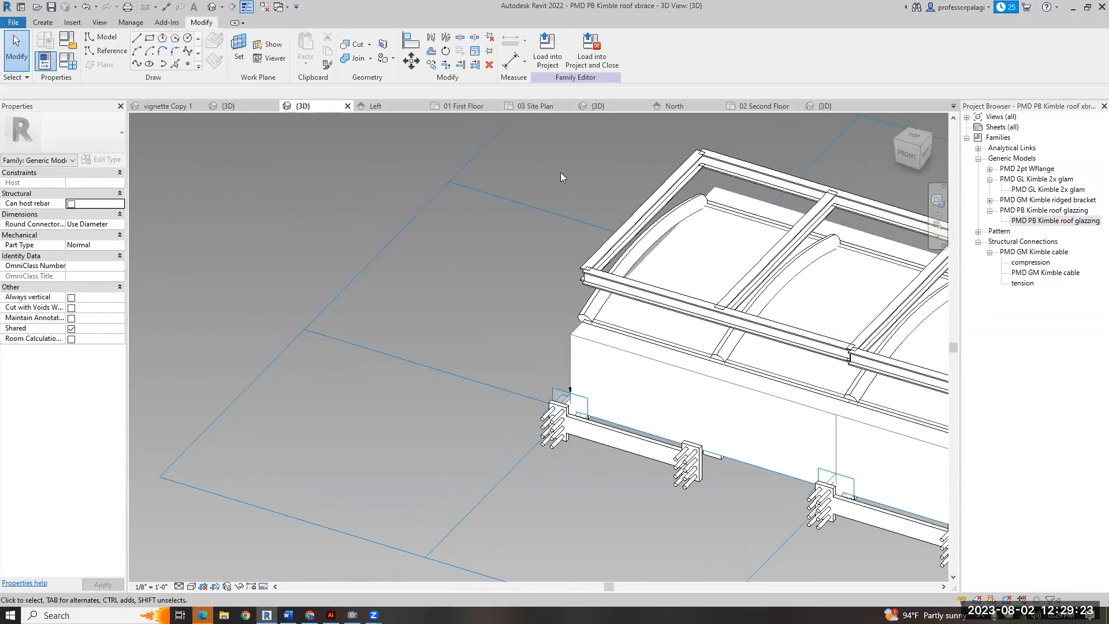
# - Switch to the roof glazzing family's 3D view and temporarily hide its box-shaped host form
pyautogui.click(763, 106)
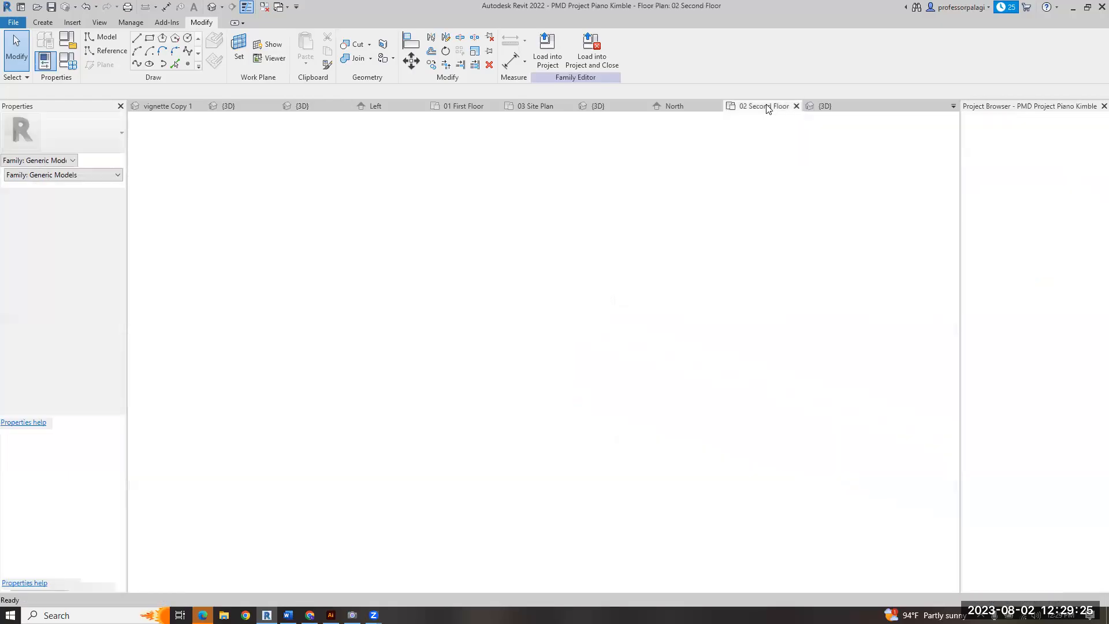
pyautogui.click(648, 209)
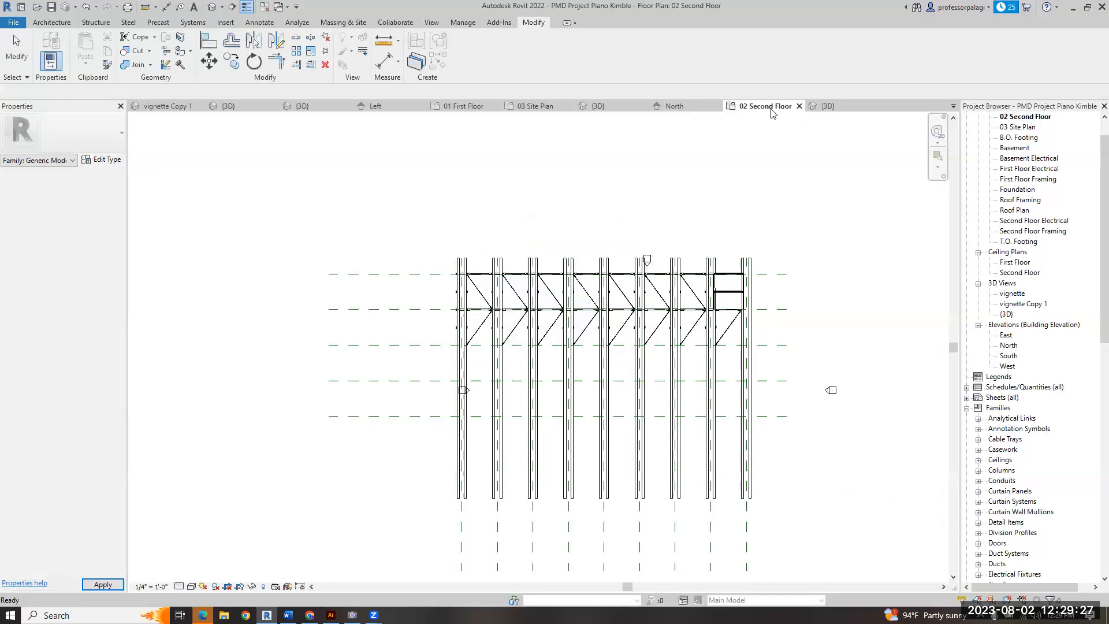
pyautogui.click(827, 106)
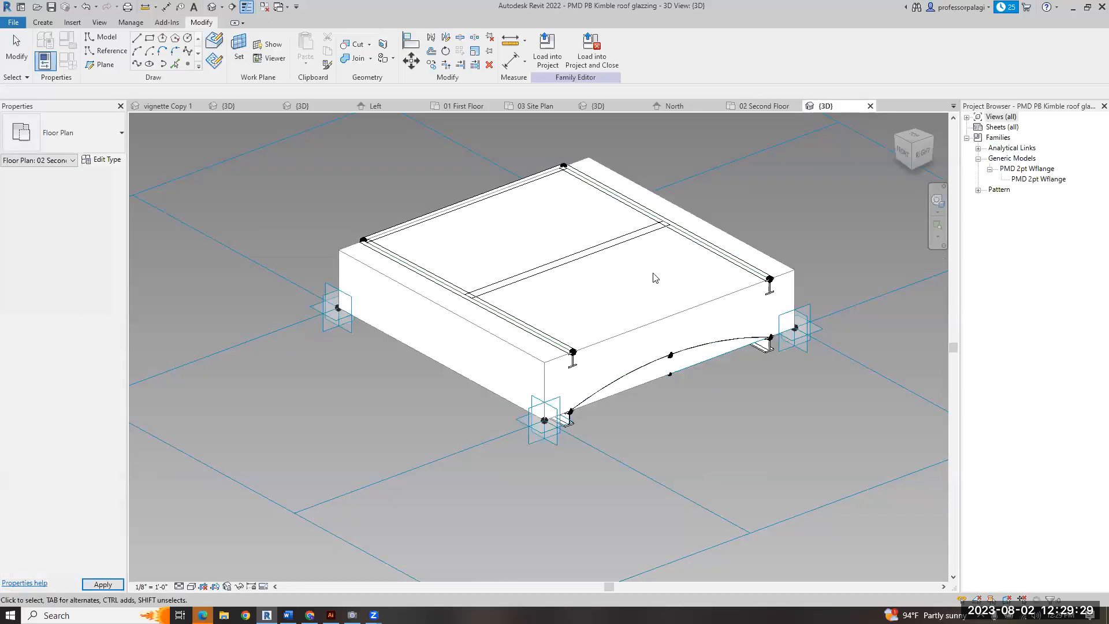
pyautogui.scroll(4, 520, 381)
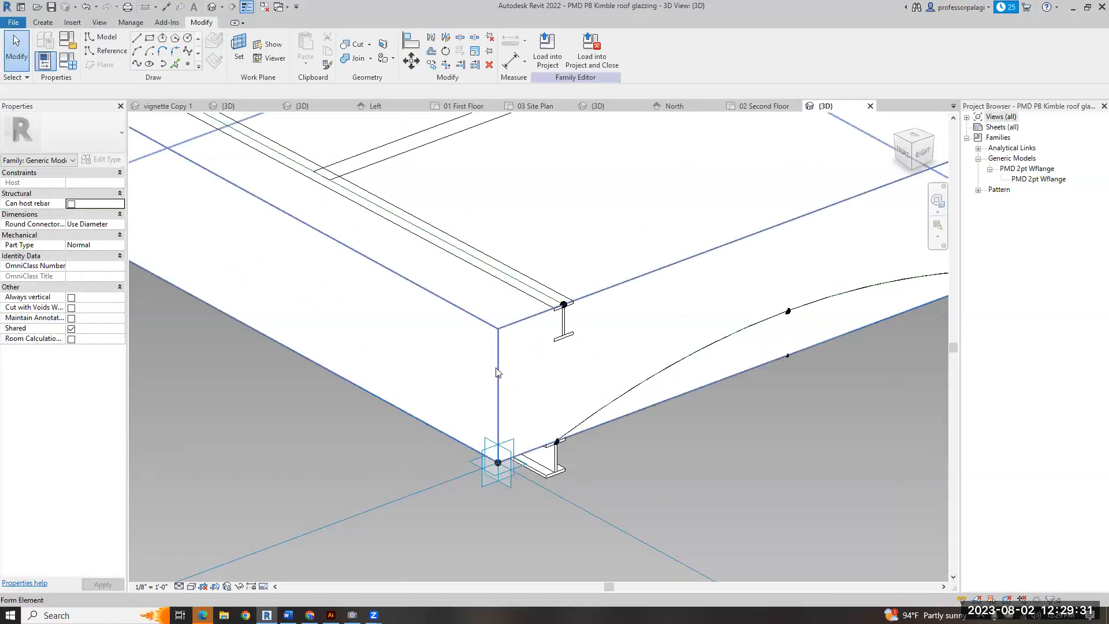
pyautogui.click(497, 371)
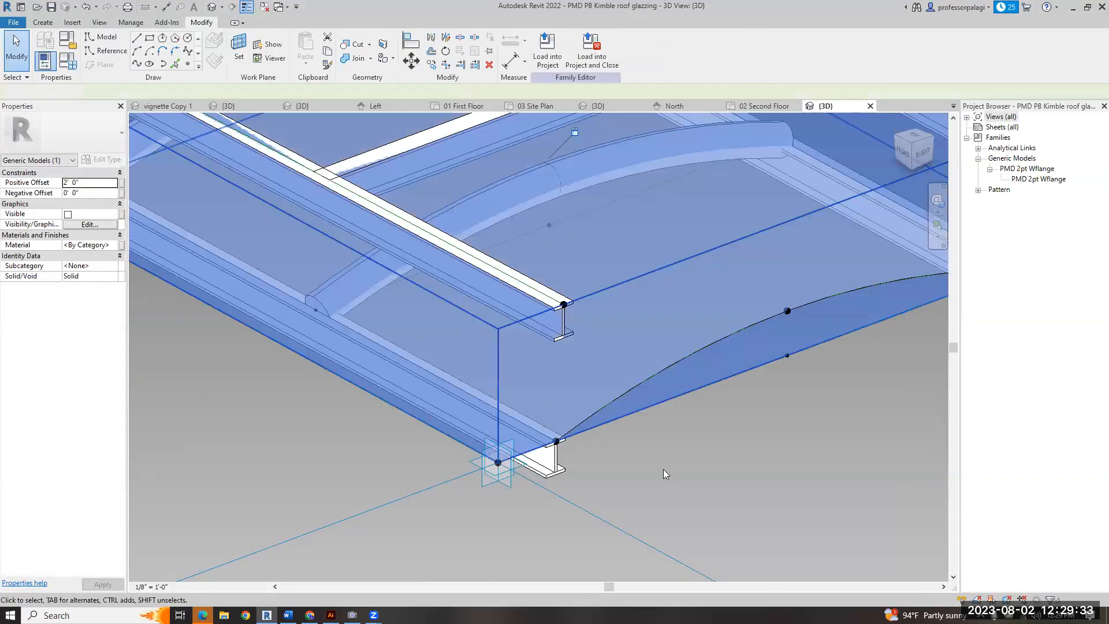
pyautogui.press('h')
pyautogui.press('h')
pyautogui.scroll(-3, 555, 441)
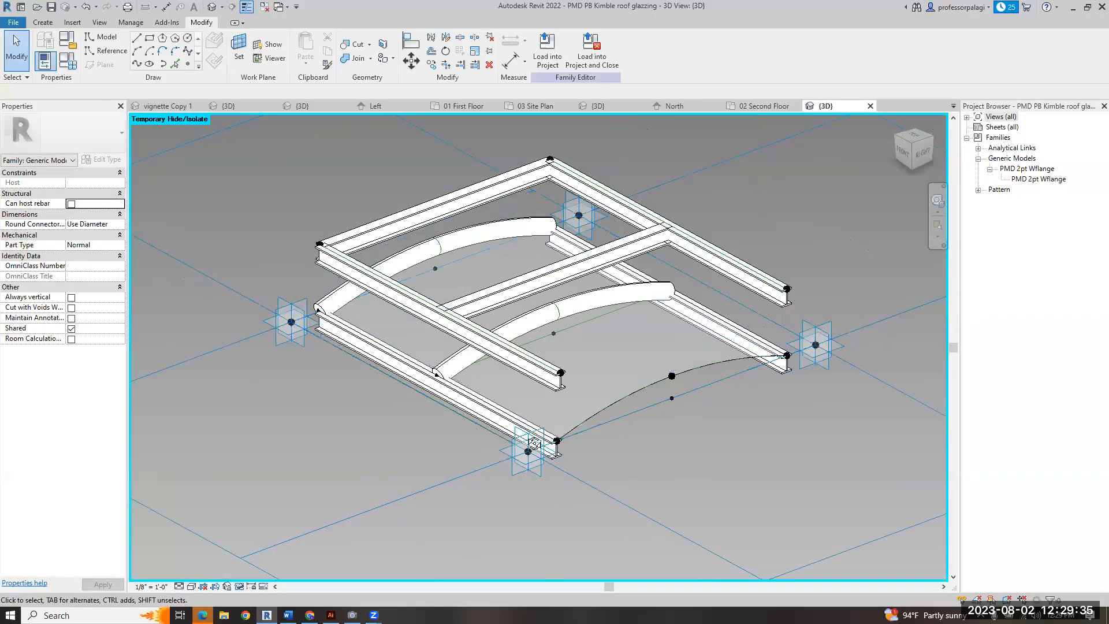
# - Draw a model-line circle of 2" radius on the lower beam's top flange, centred on the point at the middle arch's end
pyautogui.keyDown('shift'); pyautogui.moveTo(456, 425); pyautogui.dragTo(510, 413, button='middle'); pyautogui.keyUp('shift')
pyautogui.scroll(2, 510, 413)
pyautogui.scroll(2, 510, 412)
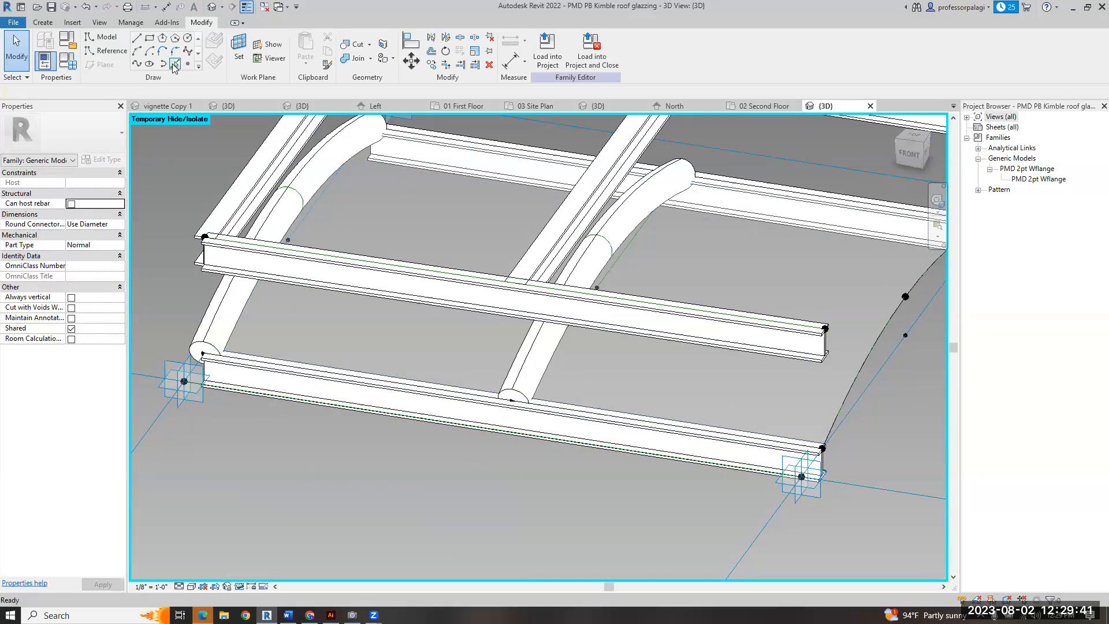
pyautogui.press('l')
pyautogui.press('i')
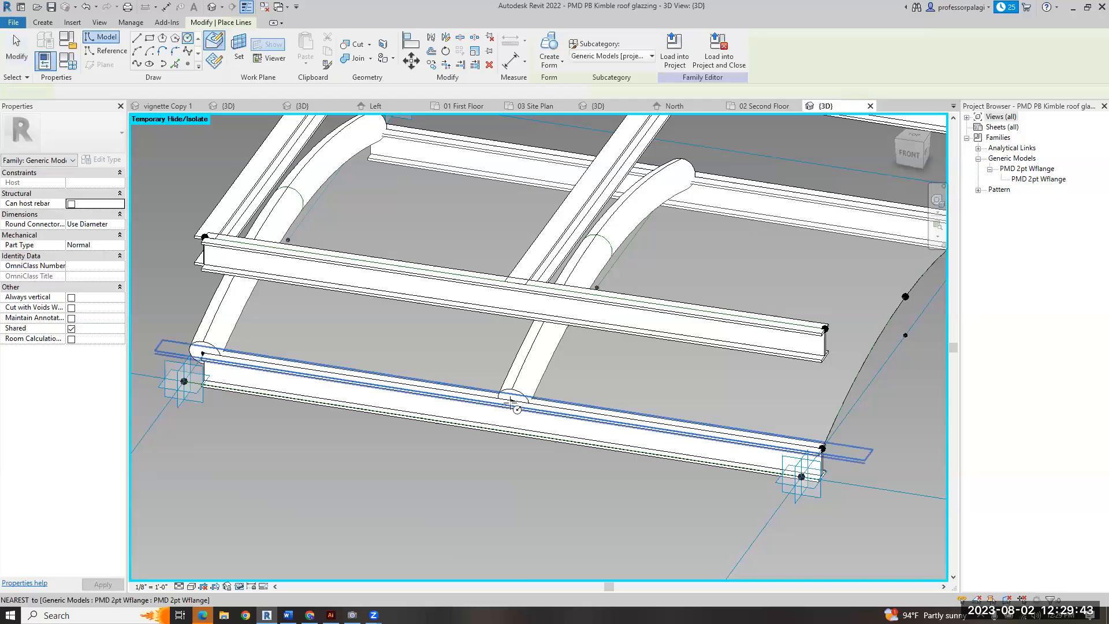
pyautogui.scroll(3, 520, 407)
pyautogui.press('Escape')
pyautogui.press('Escape')
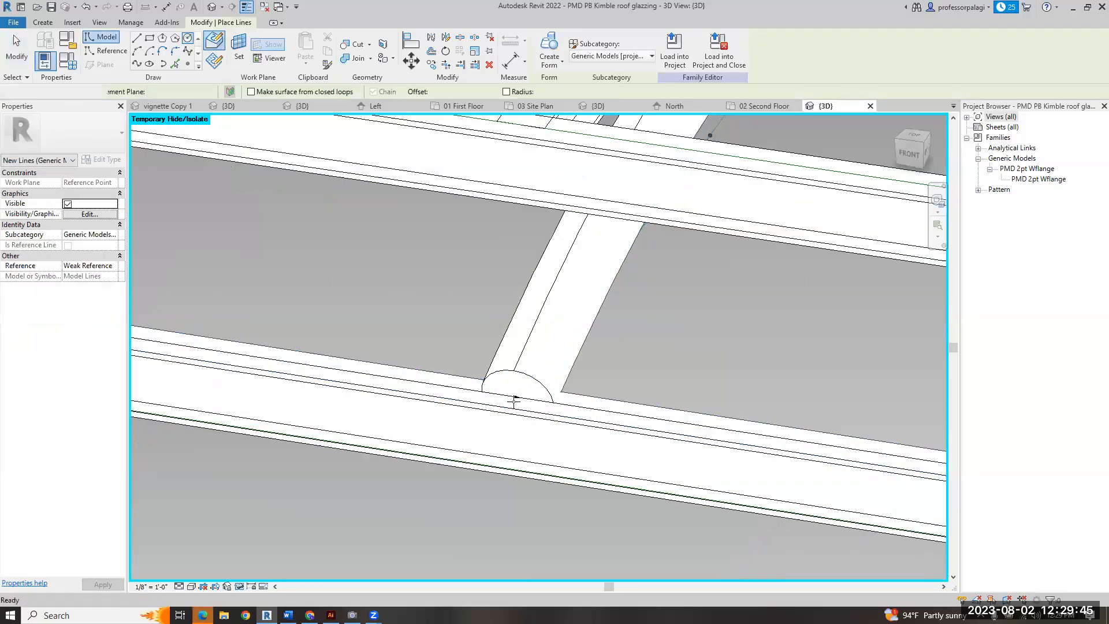
pyautogui.click(515, 397)
pyautogui.press('Tab')
pyautogui.click(514, 401)
pyautogui.click(517, 398)
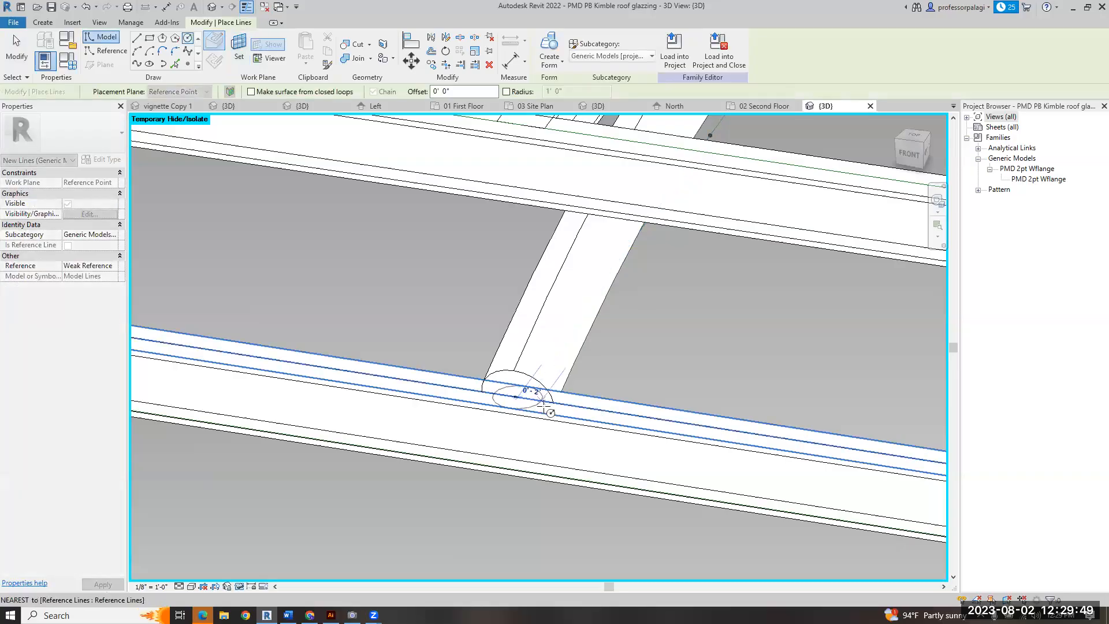
pyautogui.click(543, 407)
pyautogui.press('Escape')
pyautogui.press('Escape')
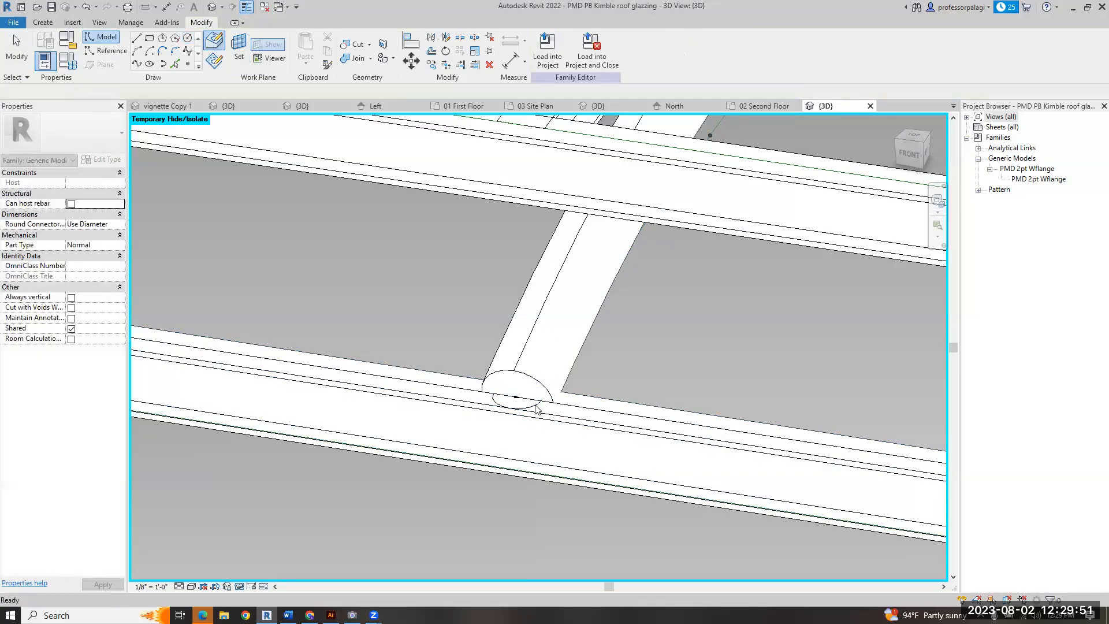
# - Turn the 2" circle into a reference line and create a solid cylinder form from it
pyautogui.click(506, 418)
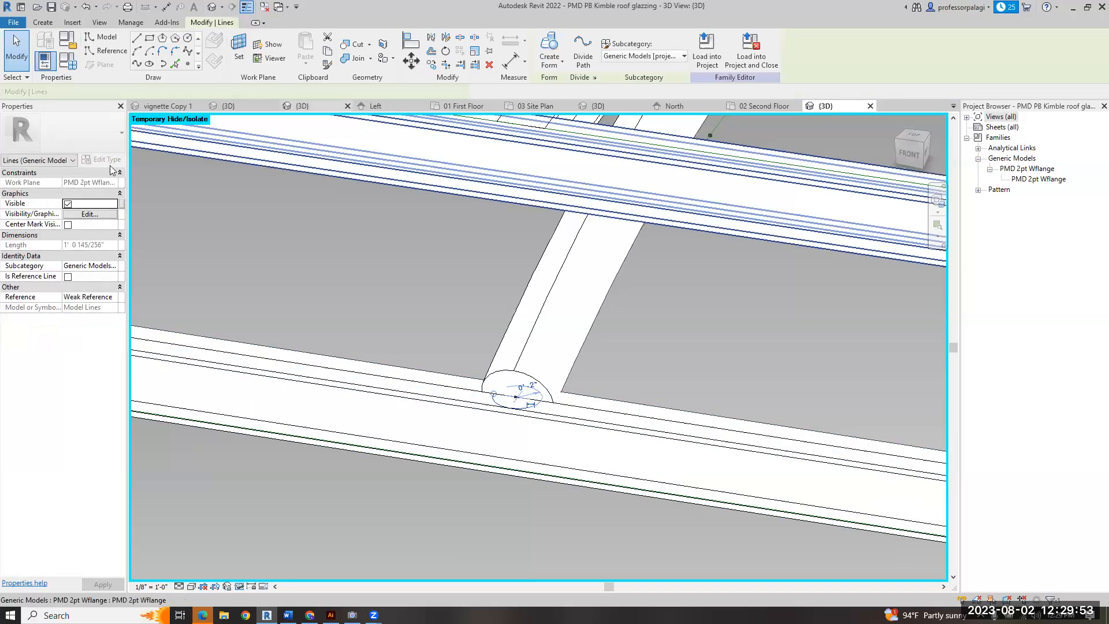
pyautogui.click(68, 277)
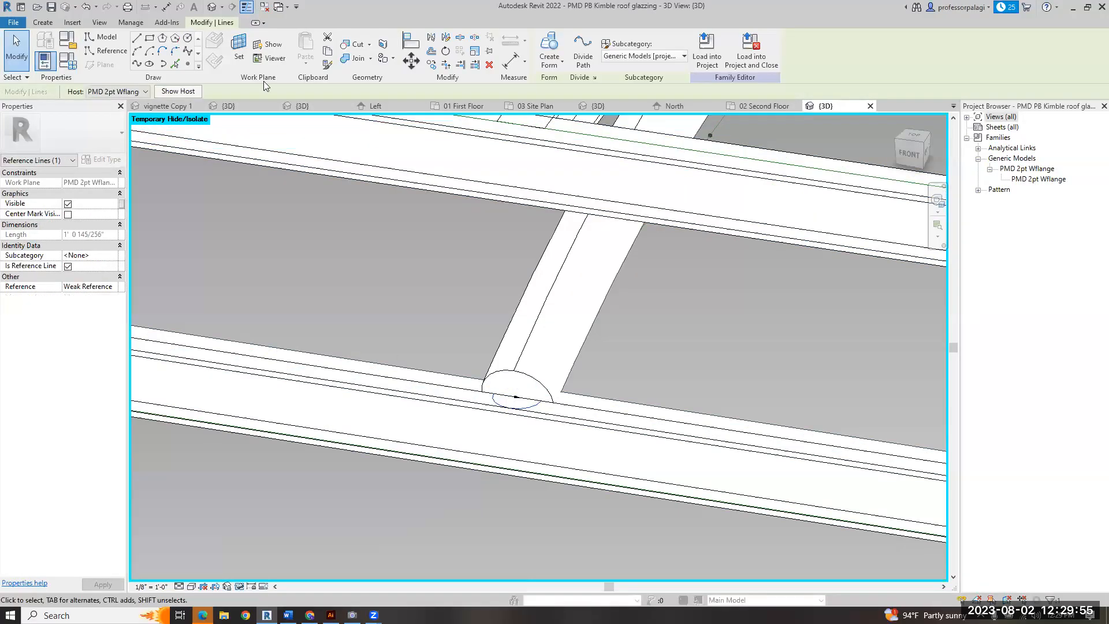
pyautogui.click(551, 49)
pyautogui.click(543, 432)
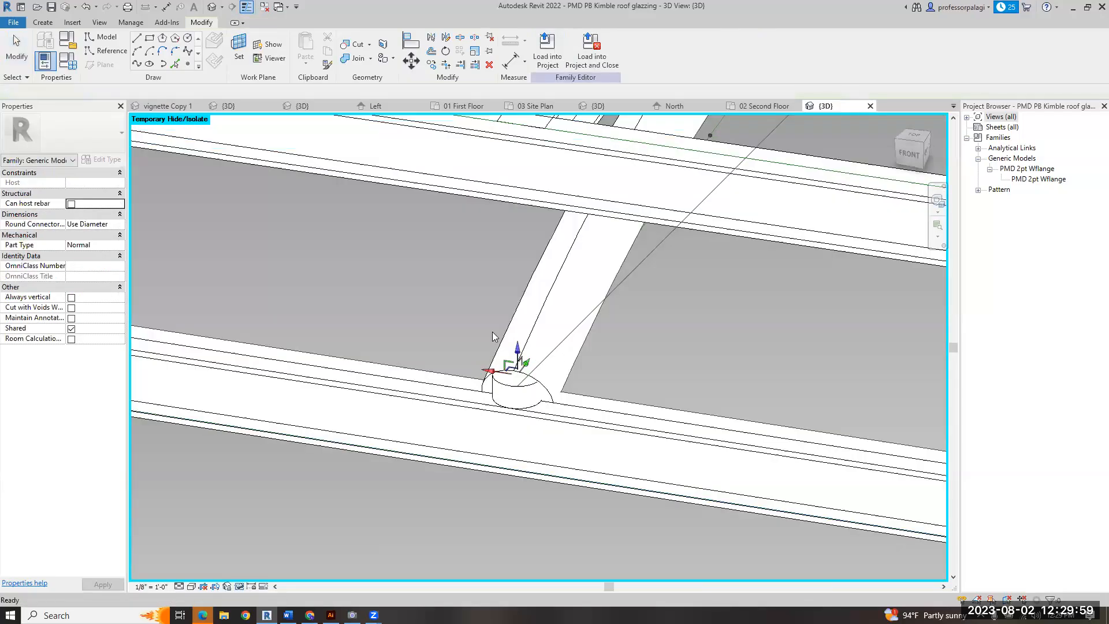
# - Align the top face of the cylinder with the underside of the upper beam above it
pyautogui.press('a')
pyautogui.press('l')
pyautogui.click(459, 196)
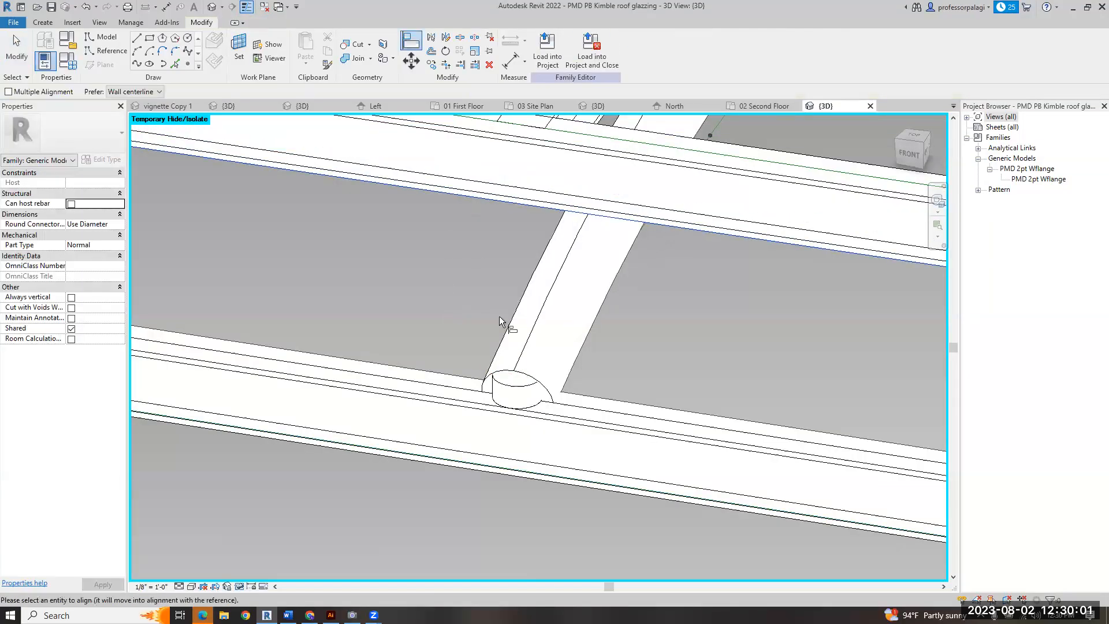
pyautogui.click(507, 379)
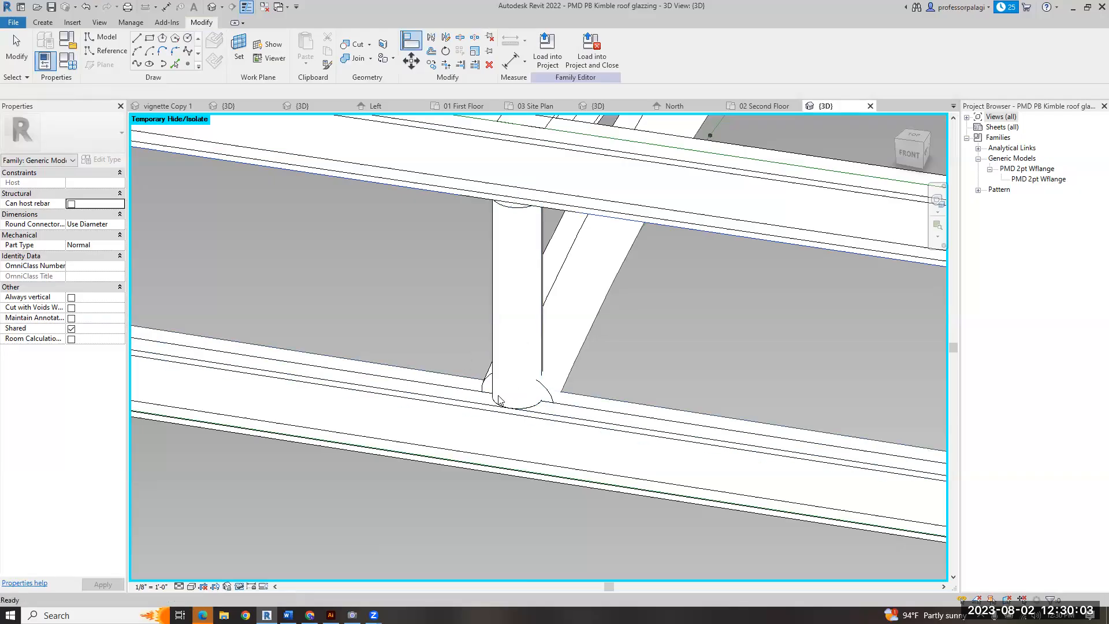
pyautogui.press('Escape')
# - Try a Negative Offset of -1' 0" on the cylinder between the two beams
pyautogui.click(489, 340)
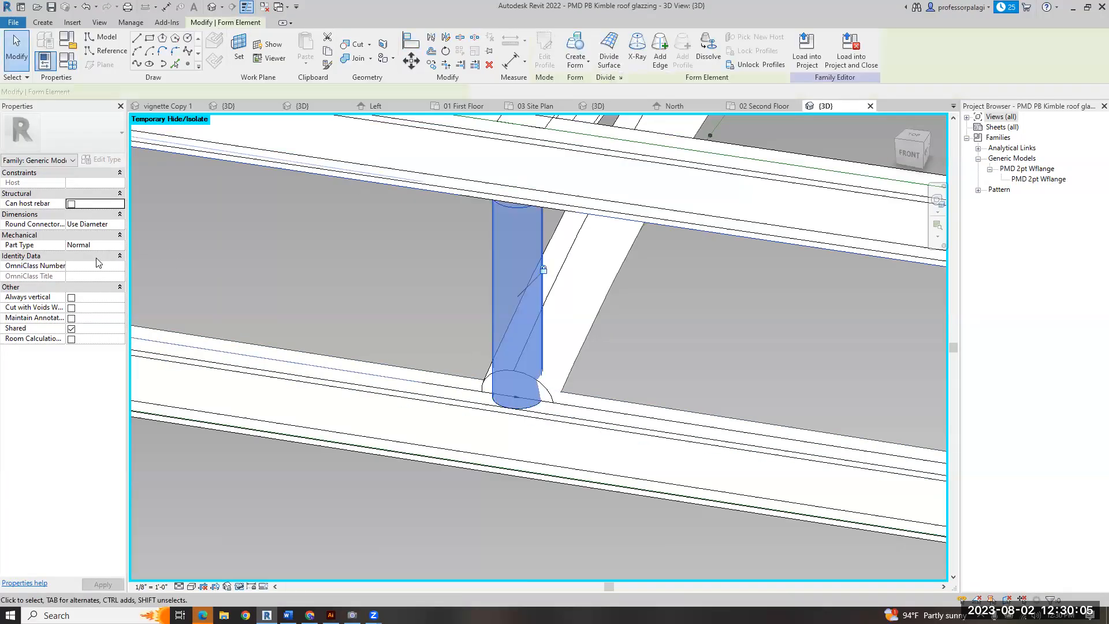
pyautogui.click(77, 193)
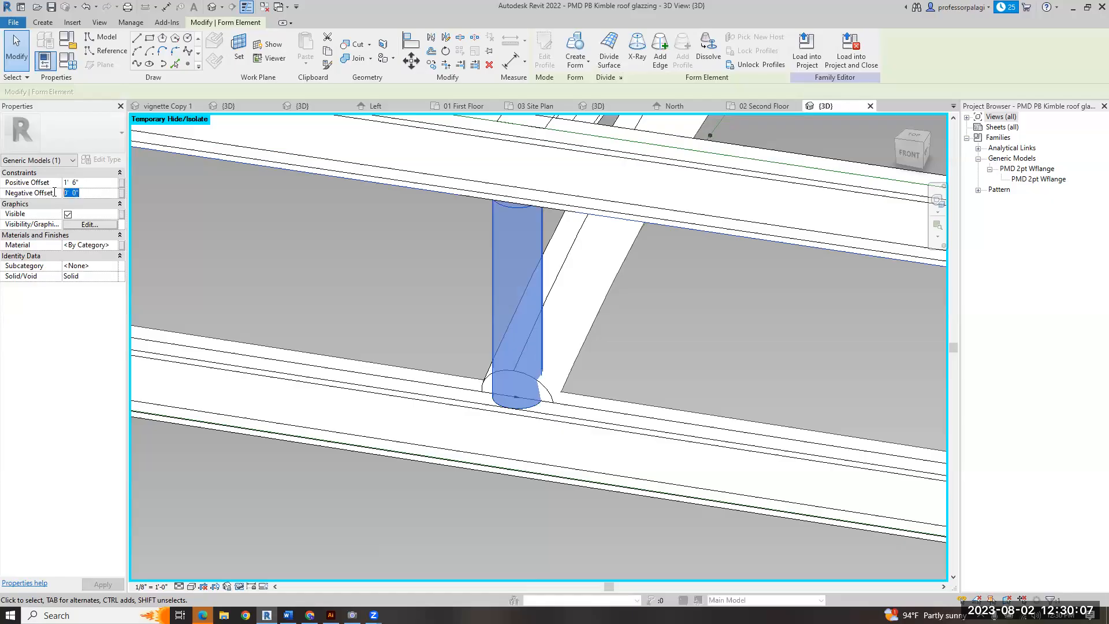
pyautogui.write("-1'")
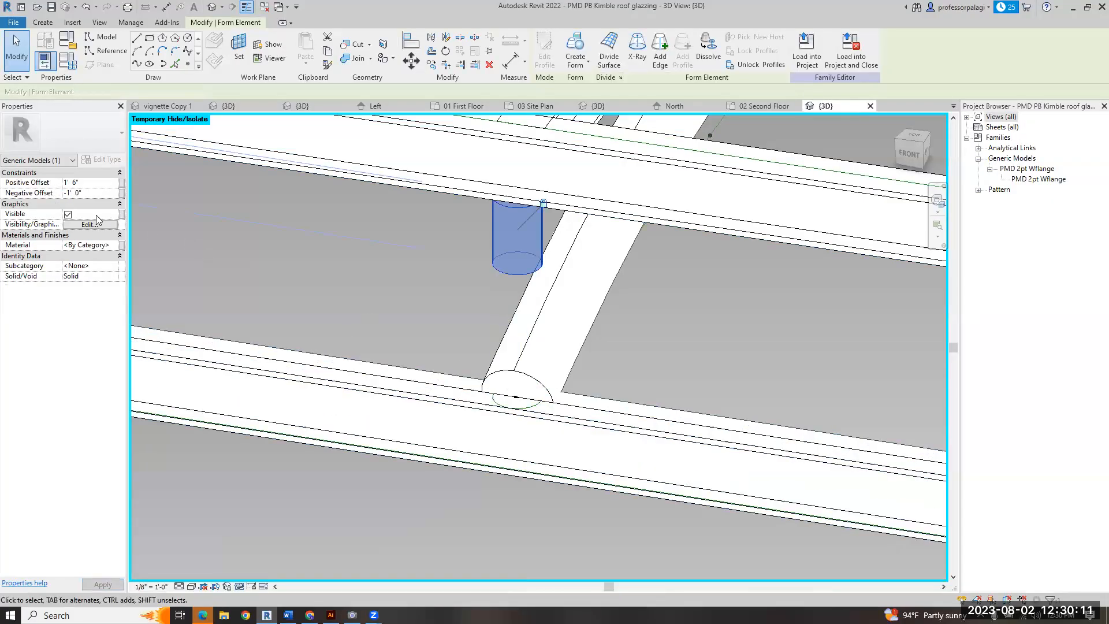
# - Set the cylinder's Negative Offset to 1' 0" to extend it below the lower beam
pyautogui.click(70, 193)
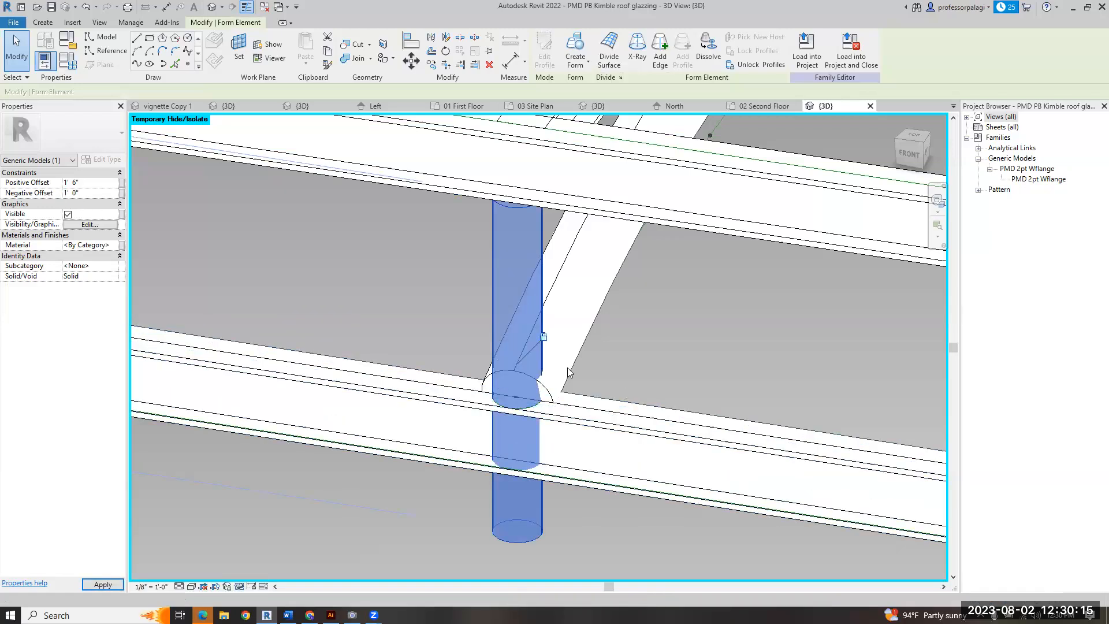
pyautogui.scroll(-3, 443, 484)
pyautogui.click(510, 445)
pyautogui.keyDown('shift'); pyautogui.moveTo(531, 482); pyautogui.dragTo(466, 459, button='middle'); pyautogui.keyUp('shift')
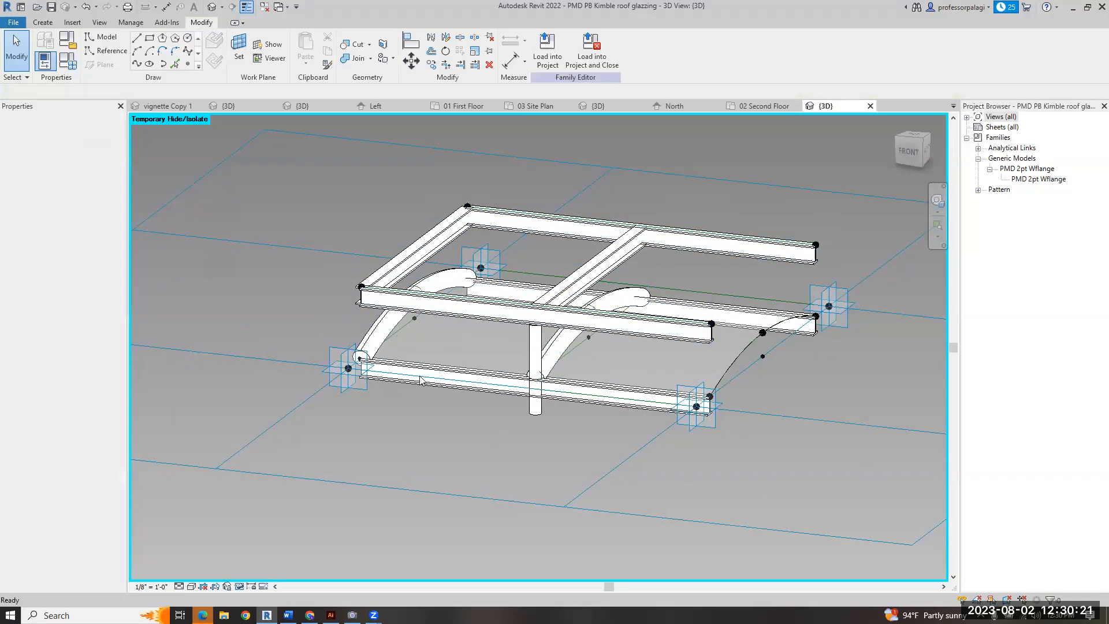
# - Load the roof glazing family into PMD PB Kimble roof xbrace, overwriting the existing version
pyautogui.click(547, 50)
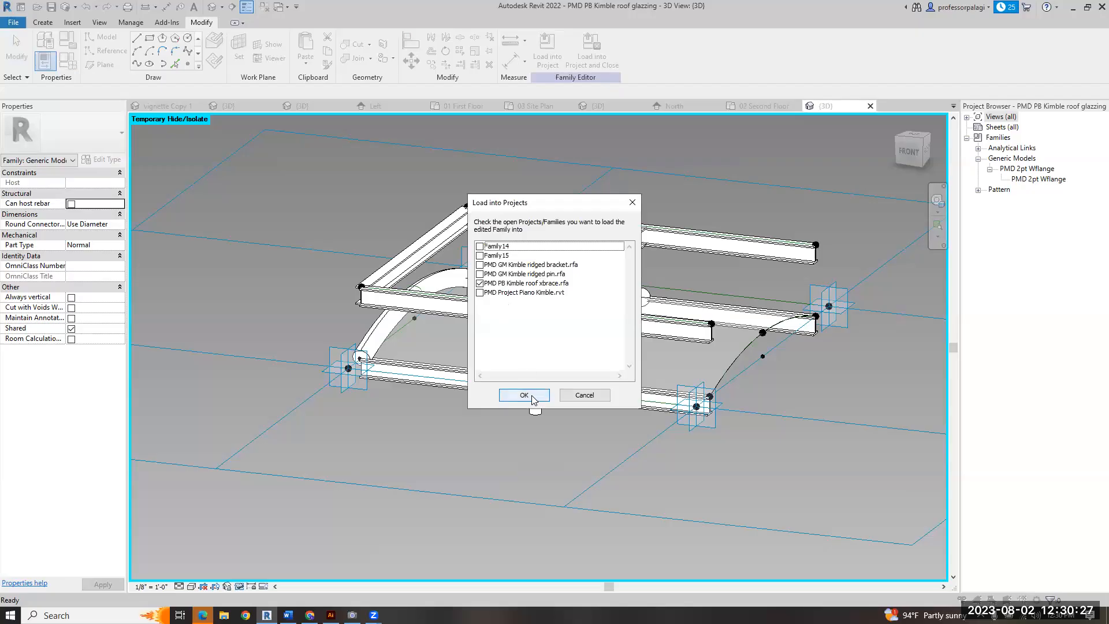
pyautogui.click(533, 397)
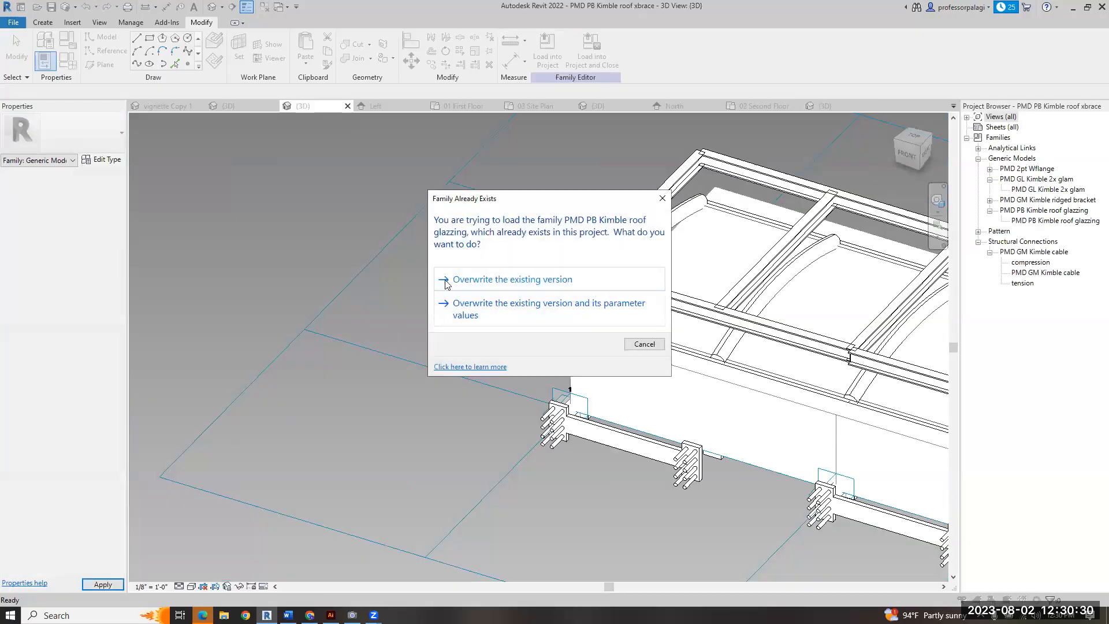
pyautogui.click(448, 280)
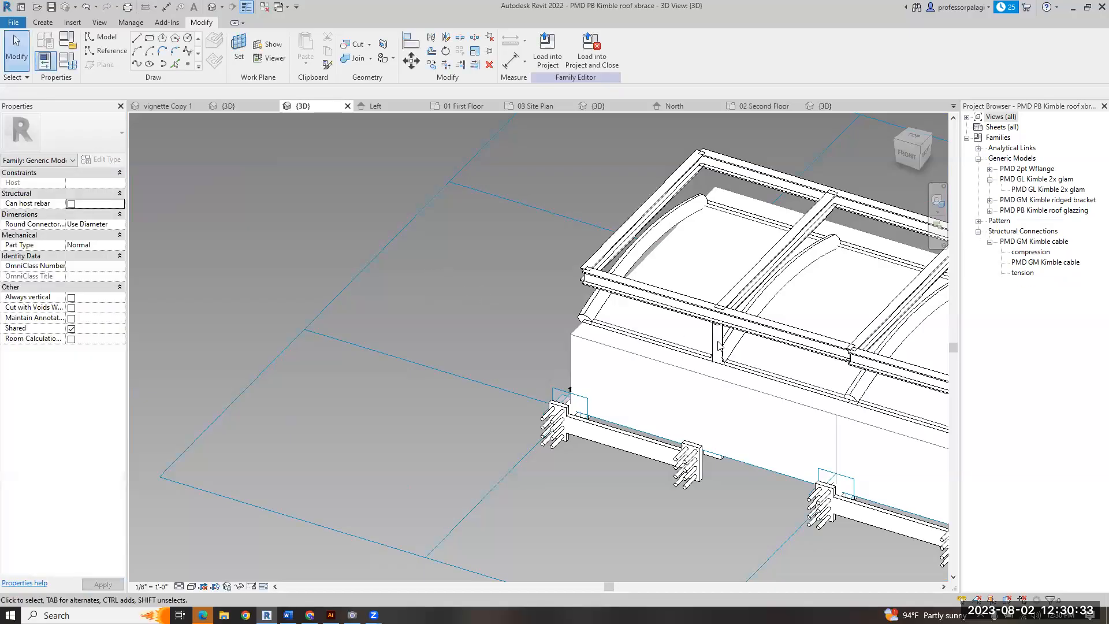
# - Temporarily hide the large box form covering the braces beneath the roof glazing
pyautogui.click(567, 361)
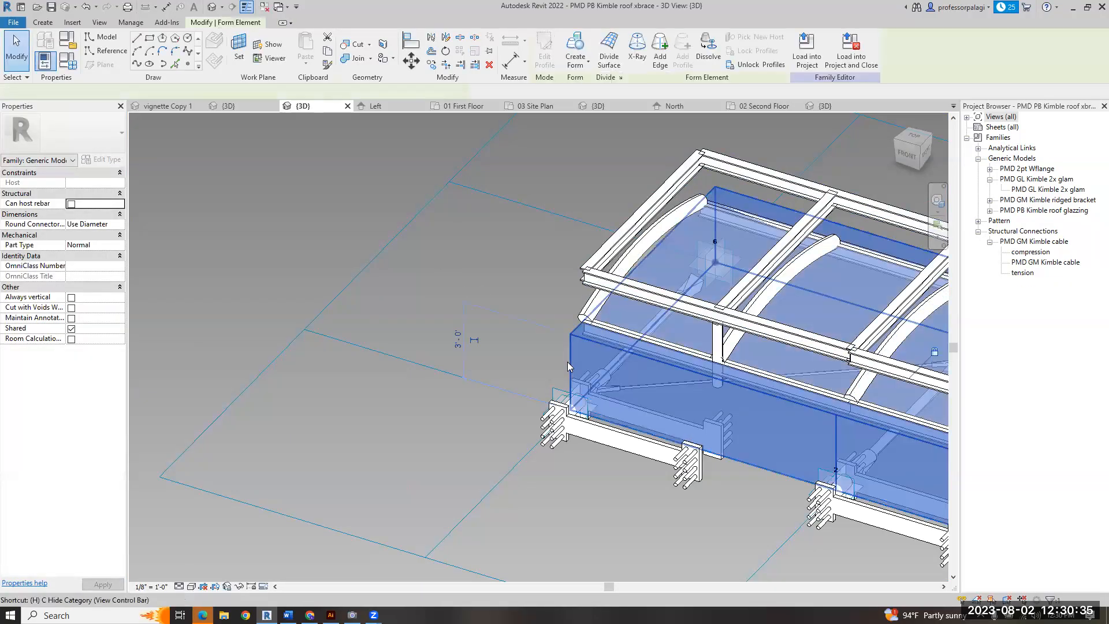
pyautogui.press('h')
pyautogui.press('h')
pyautogui.scroll(-2, 325, 304)
pyautogui.scroll(4, 617, 398)
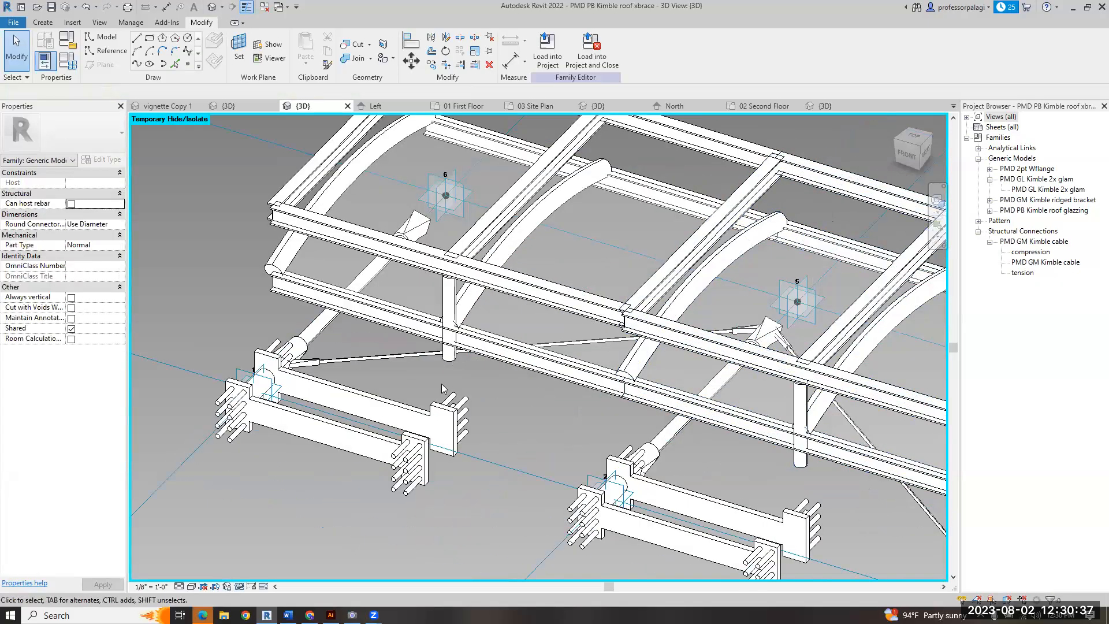
pyautogui.scroll(-2, 357, 350)
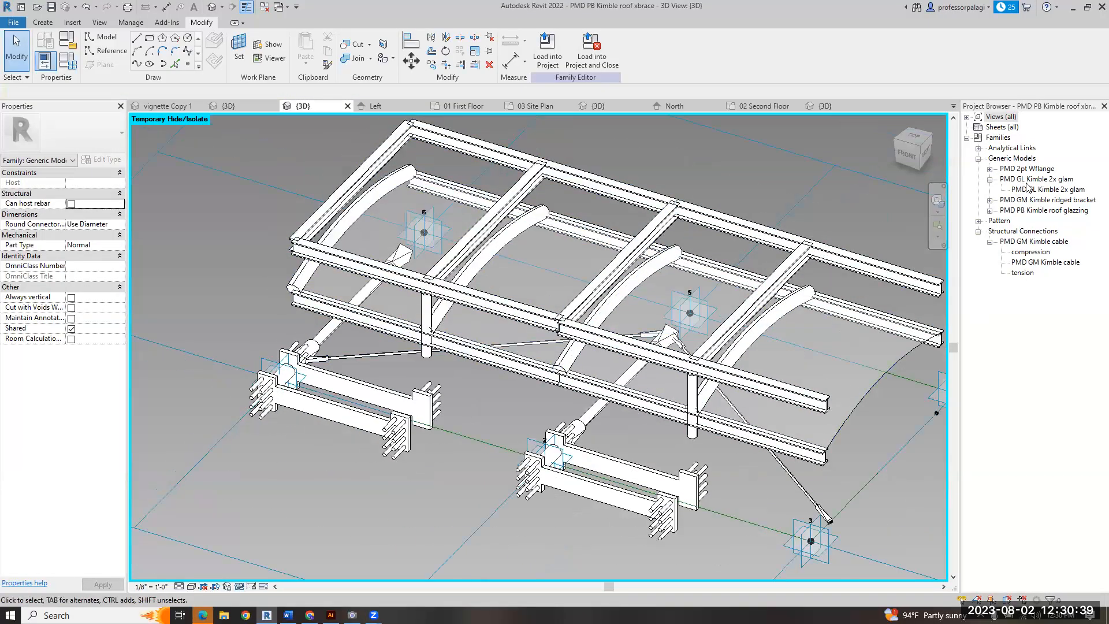
# - Place a trial PMD GL Kimble 2x glam beam about 34' long along the reference line through points 1 to 3
pyautogui.moveTo(1024, 191); pyautogui.dragTo(880, 207)
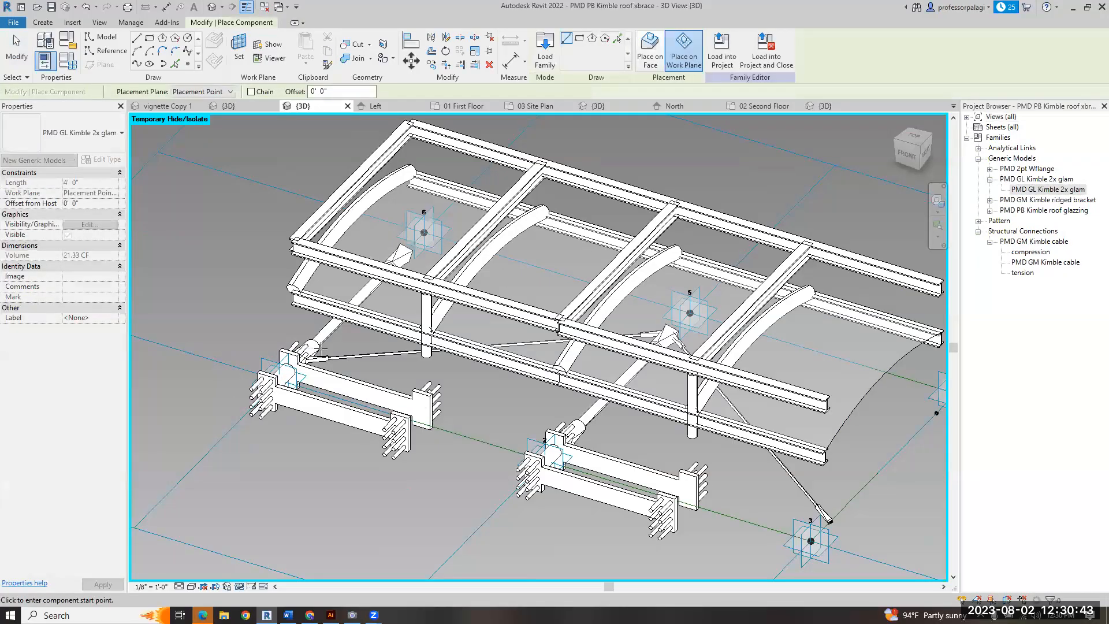
pyautogui.scroll(-3, 260, 341)
pyautogui.click(226, 336)
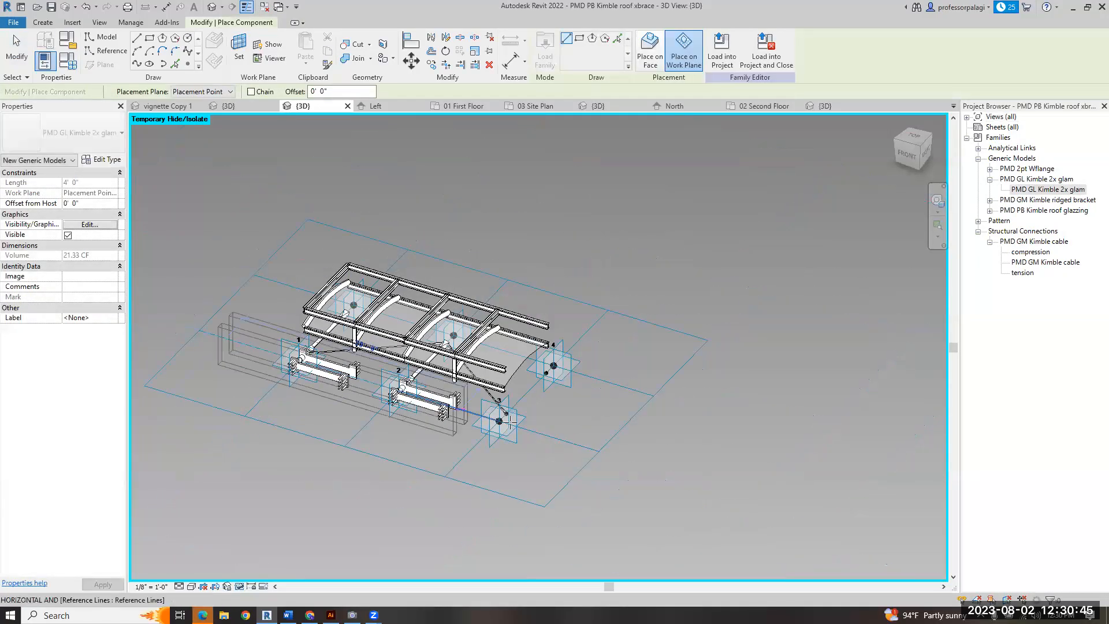
pyautogui.click(566, 440)
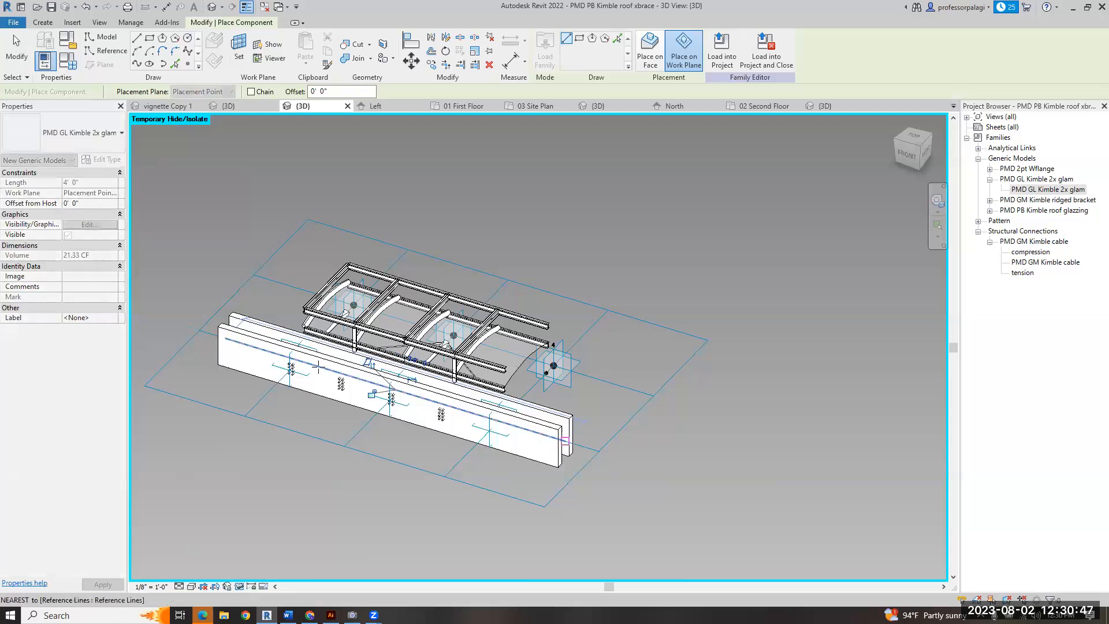
pyautogui.scroll(3, 321, 368)
pyautogui.keyDown('shift'); pyautogui.moveTo(477, 327); pyautogui.dragTo(664, 378, button='middle'); pyautogui.keyUp('shift')
pyautogui.scroll(-4, 334, 370)
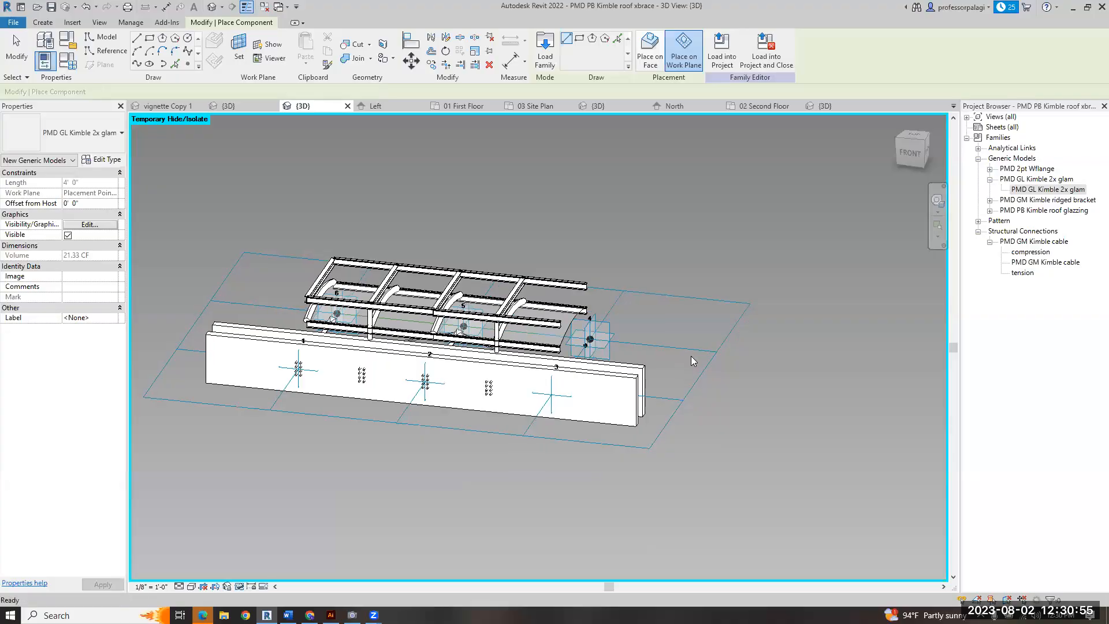
# - Delete the trial 2x glam beam from the front reference line
pyautogui.press('Escape')
pyautogui.click(690, 388)
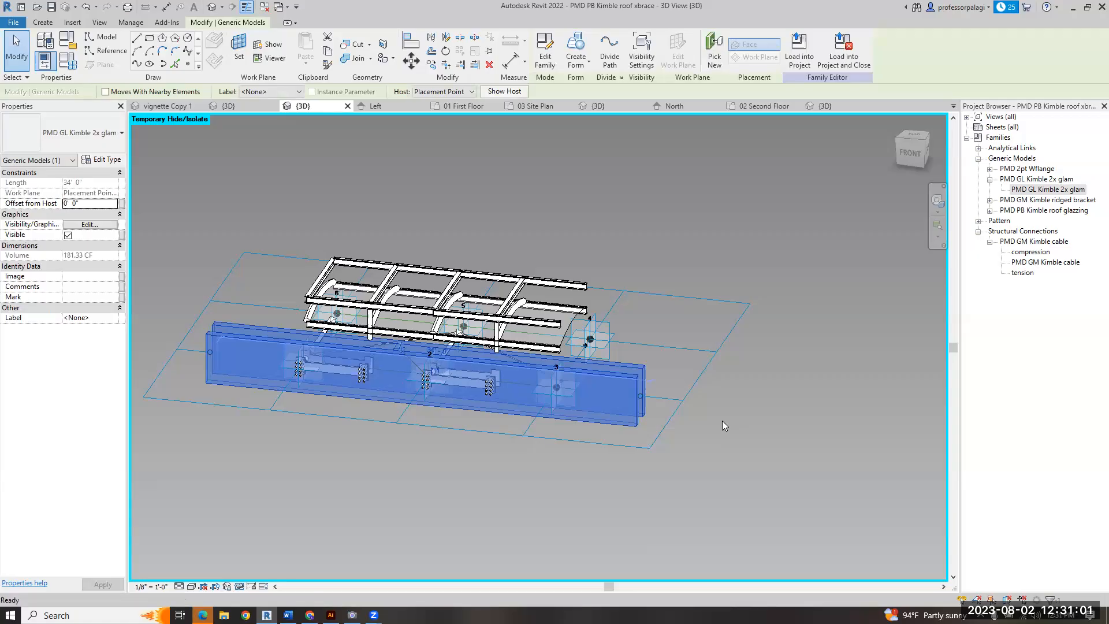
pyautogui.press('Delete')
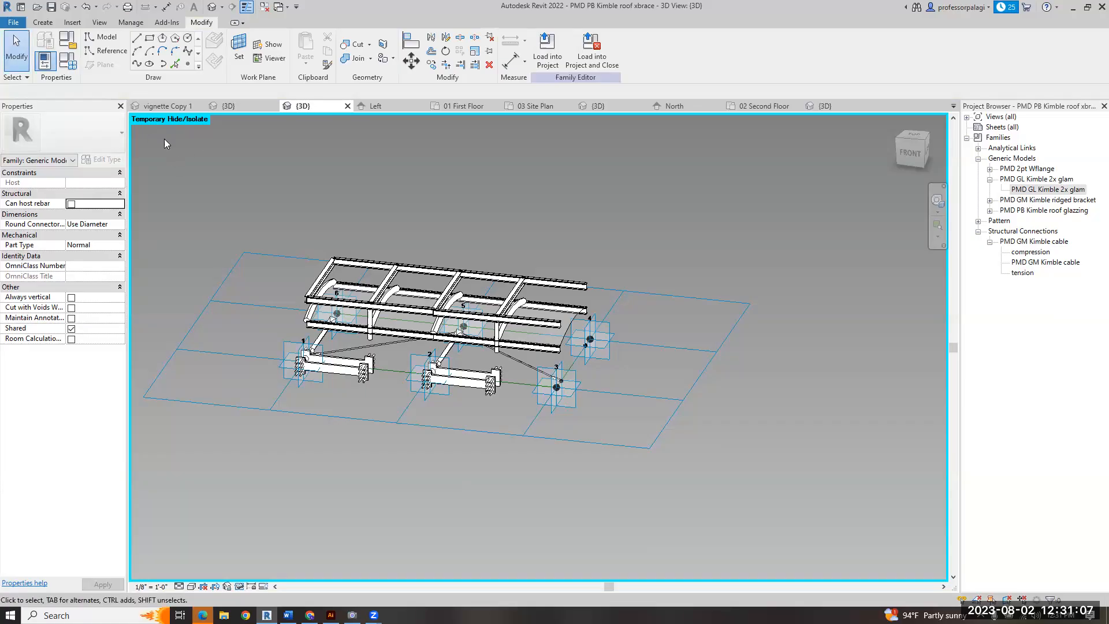
pyautogui.click(9, 23)
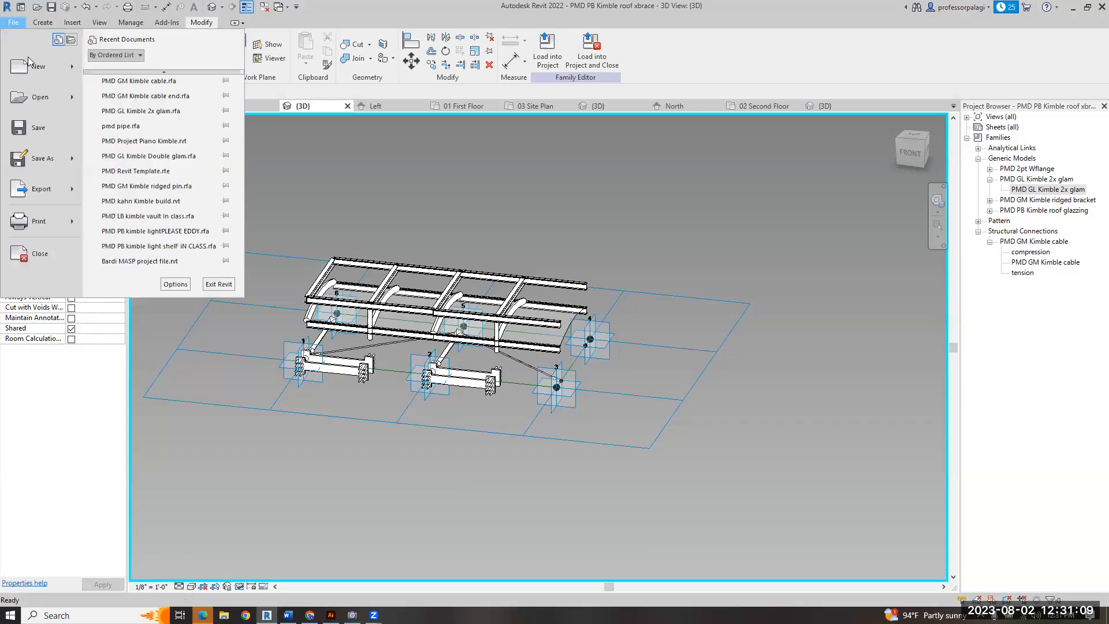
pyautogui.moveTo(74, 71)
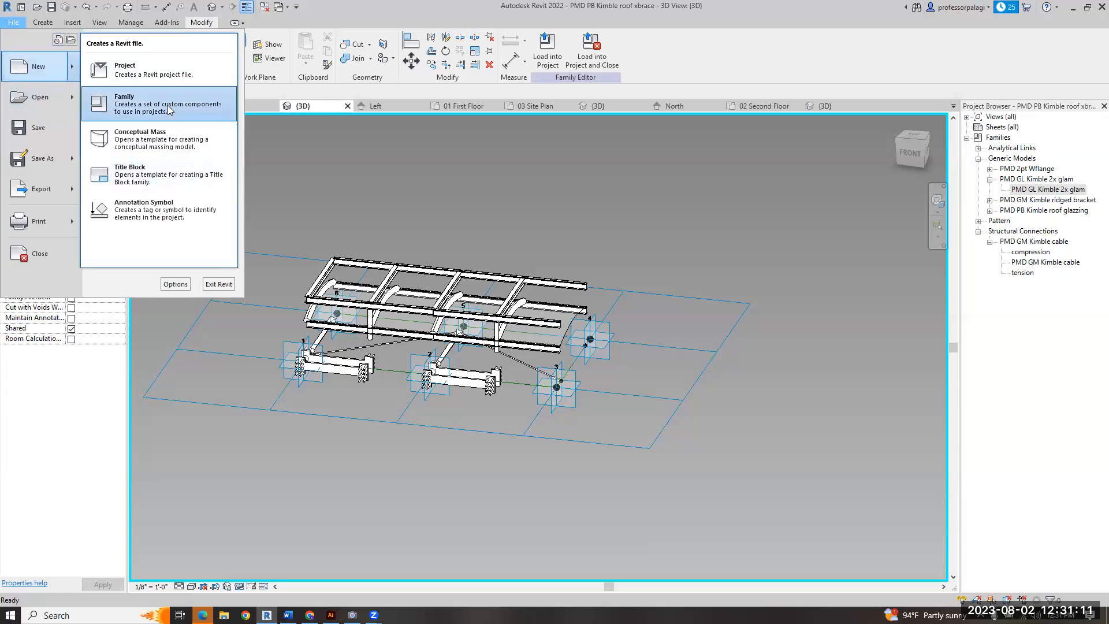
pyautogui.click(489, 232)
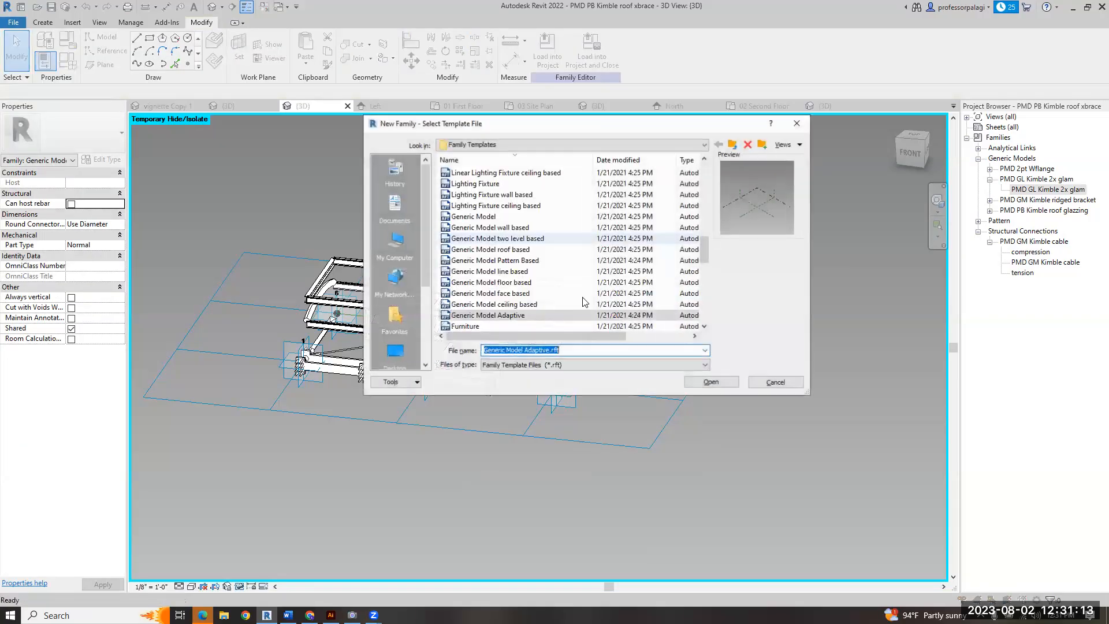
pyautogui.click(474, 217)
pyautogui.click(728, 383)
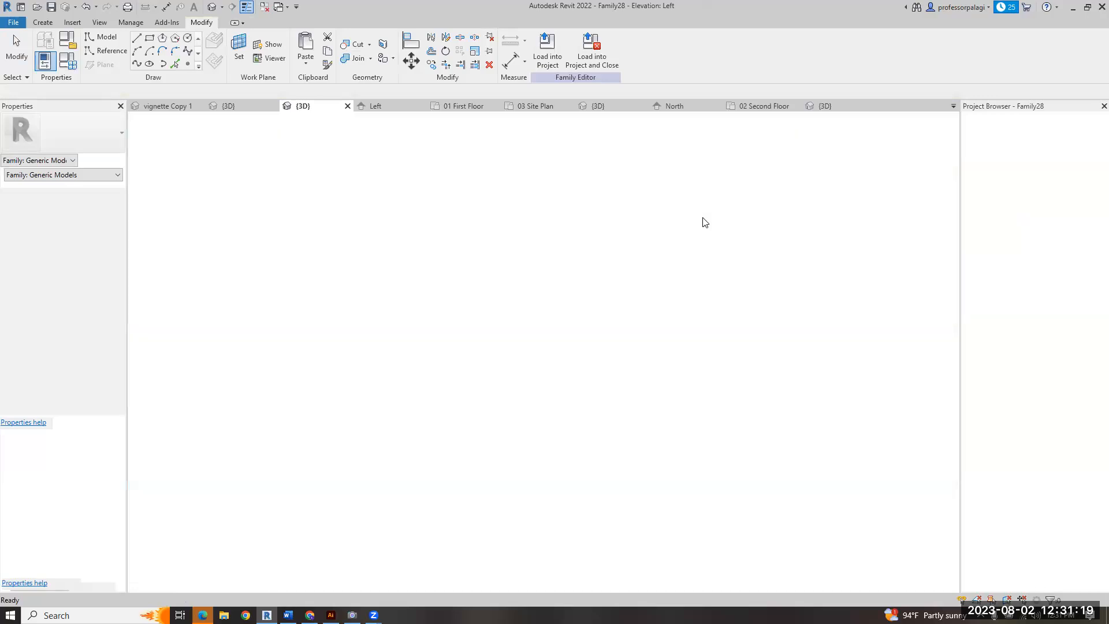
pyautogui.press('x')
pyautogui.press('x')
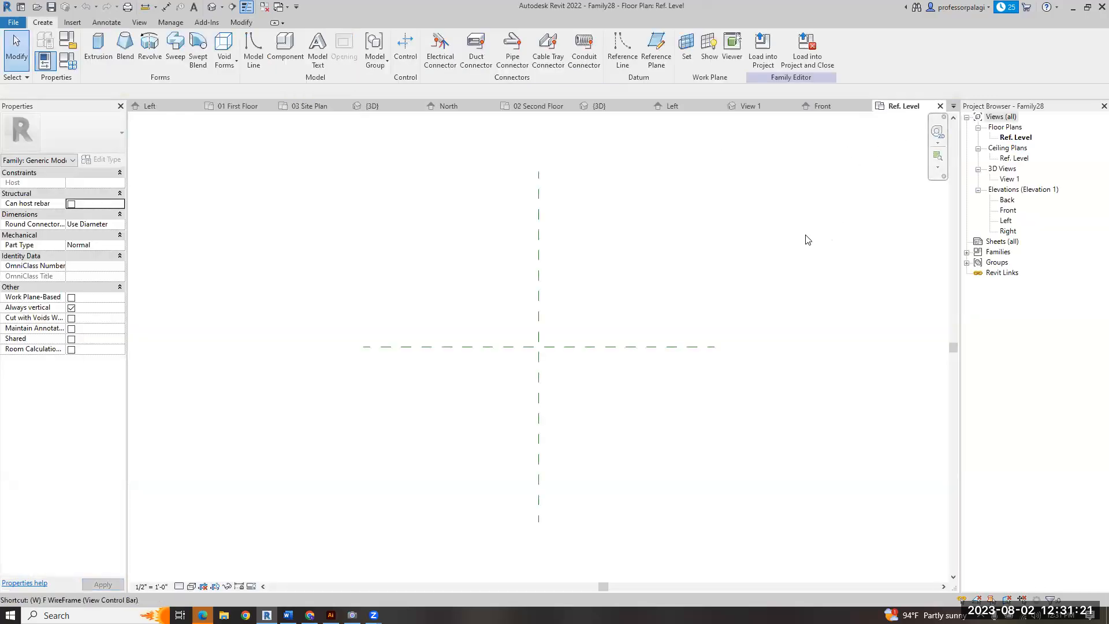
pyautogui.click(718, 107)
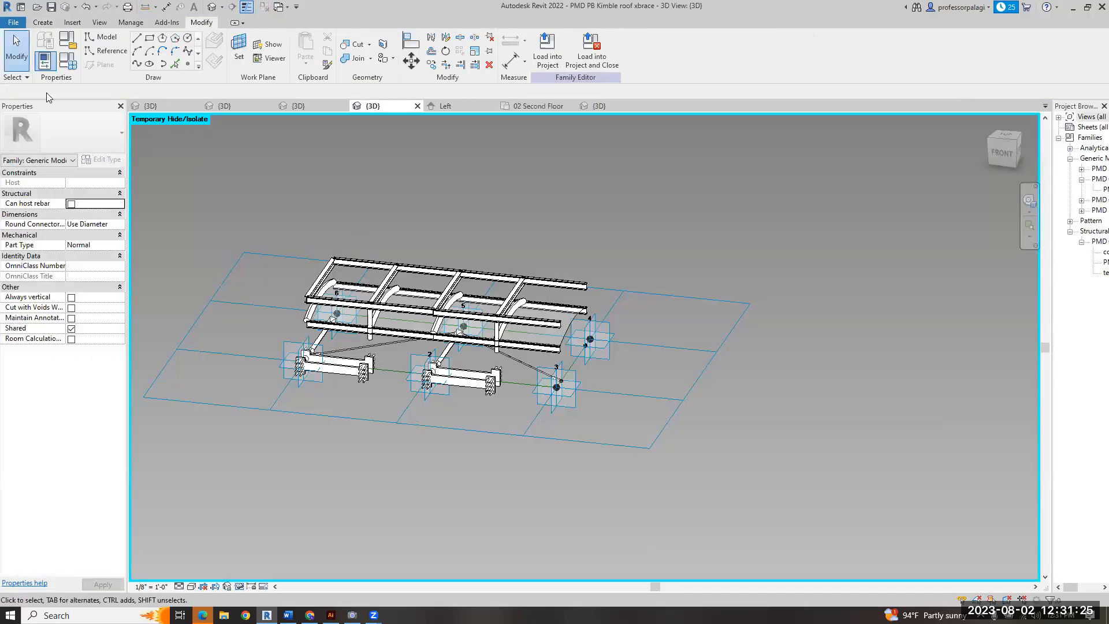
# - Create a new family from the Generic Model line based template
pyautogui.click(13, 21)
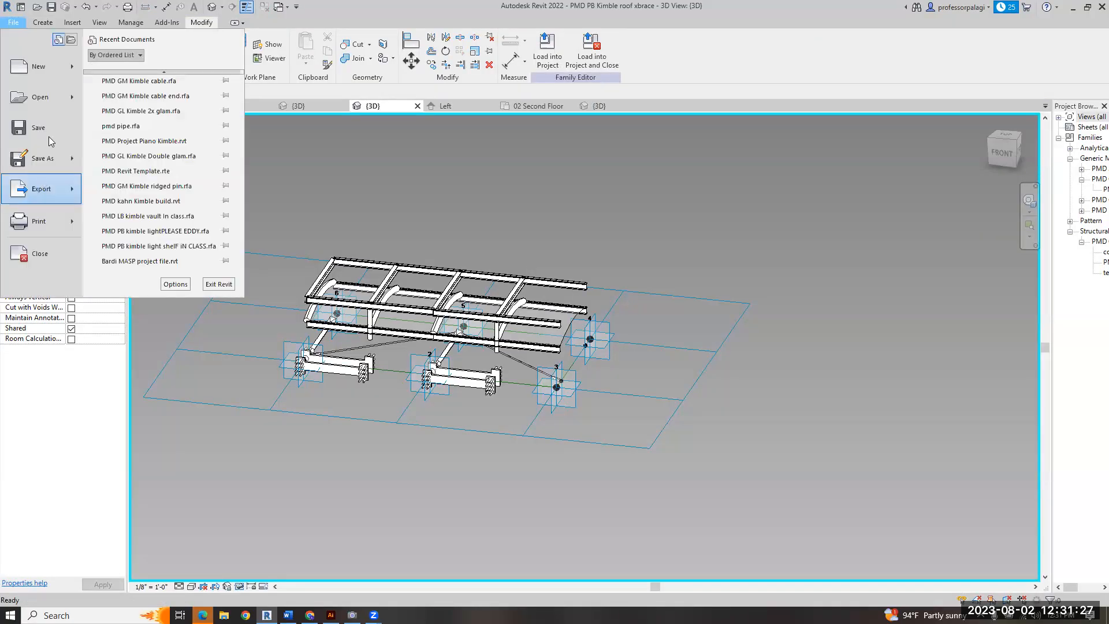
pyautogui.moveTo(73, 75)
pyautogui.click(148, 108)
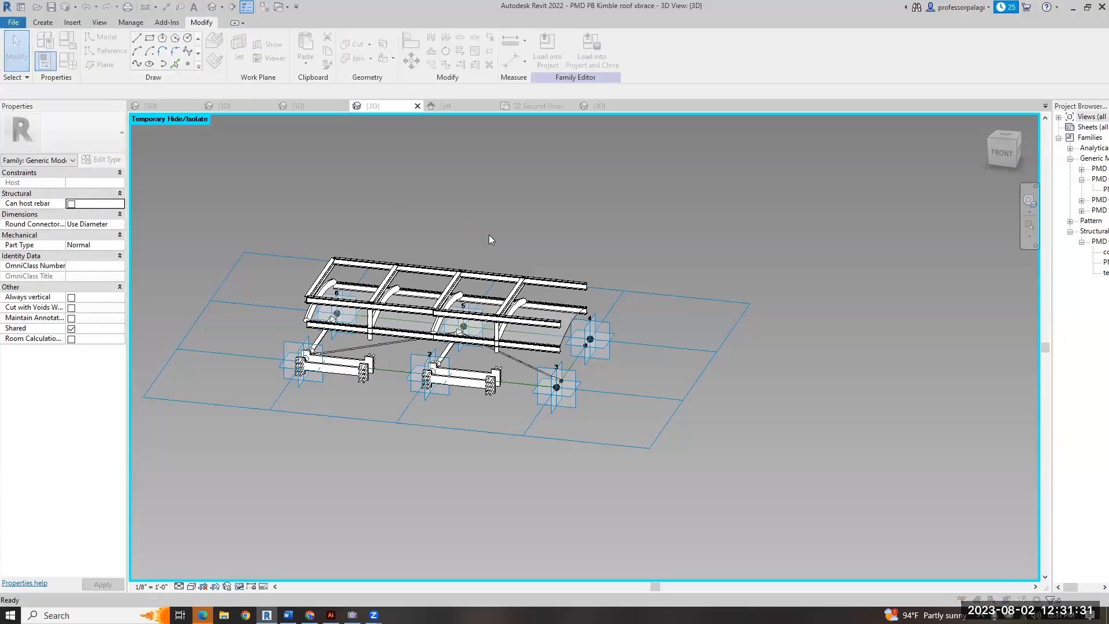
pyautogui.write('generic Model Adaptive.rft')
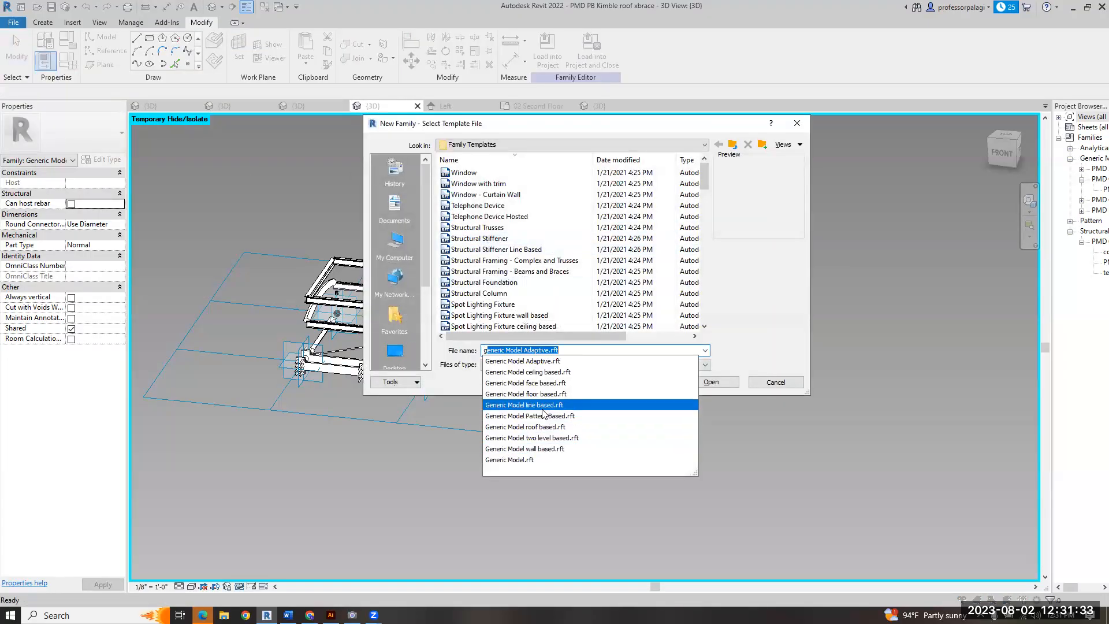
pyautogui.click(602, 383)
pyautogui.click(720, 382)
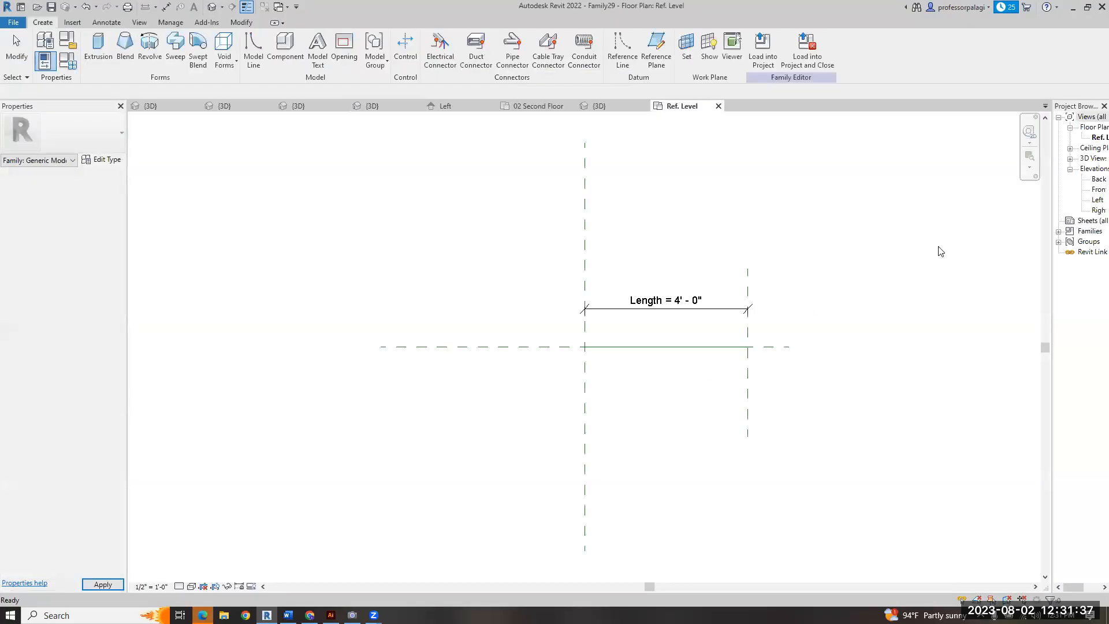
# - Open the Left elevation of the new line-based family at the crossing of its reference planes
pyautogui.doubleClick(1097, 199)
pyautogui.scroll(2, 577, 389)
pyautogui.scroll(-4, 569, 404)
pyautogui.scroll(4, 575, 414)
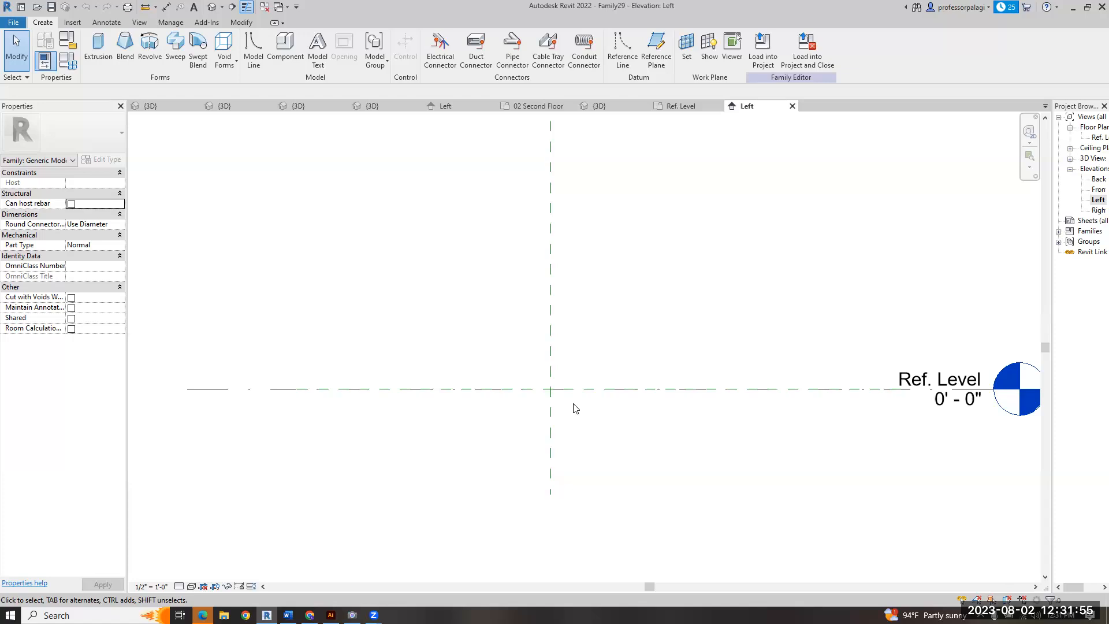
pyautogui.scroll(1, 574, 408)
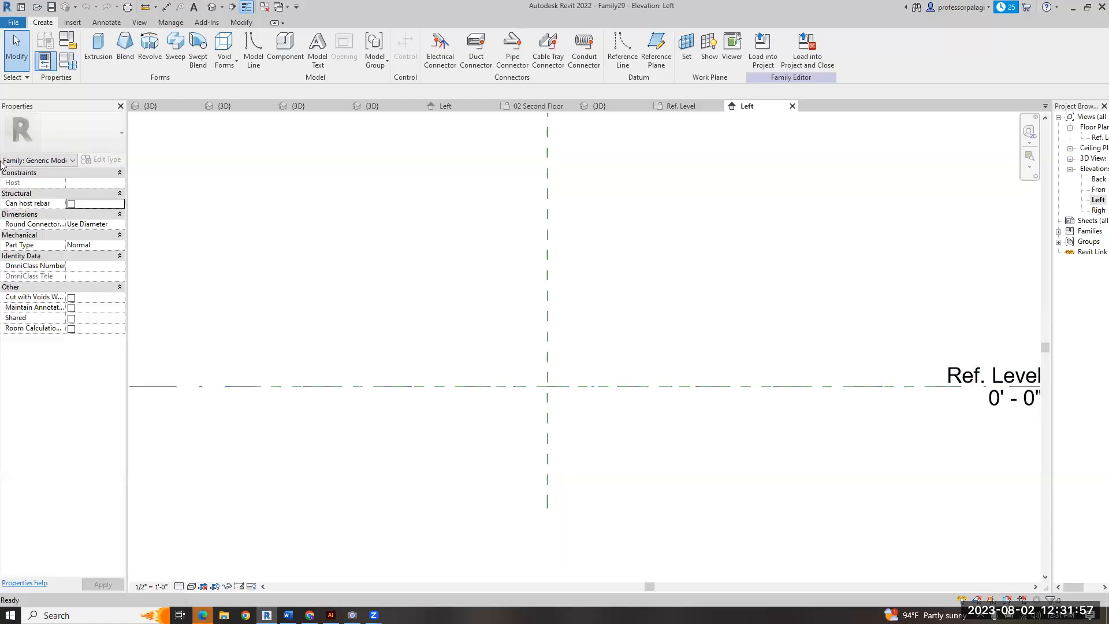
# - Examine in the roof glazing family how the lower beam and post sit relative to the placement points and reference lines
pyautogui.click(618, 110)
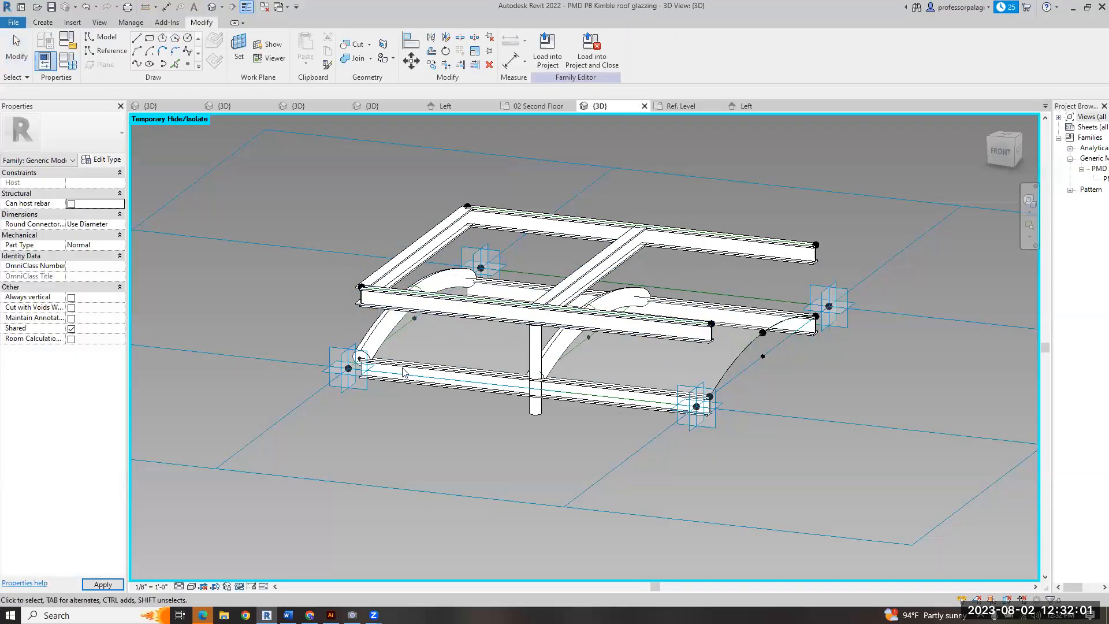
pyautogui.scroll(2, 349, 368)
pyautogui.keyDown('shift'); pyautogui.moveTo(491, 414); pyautogui.dragTo(869, 420, button='middle'); pyautogui.keyUp('shift')
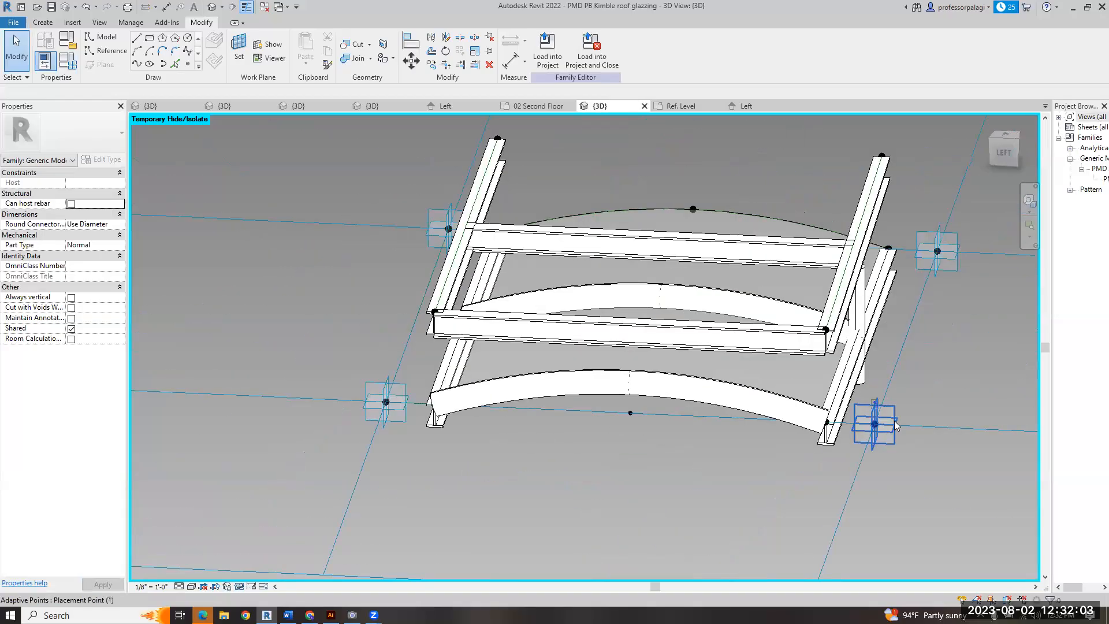
pyautogui.scroll(3, 866, 421)
pyautogui.scroll(-2, 865, 422)
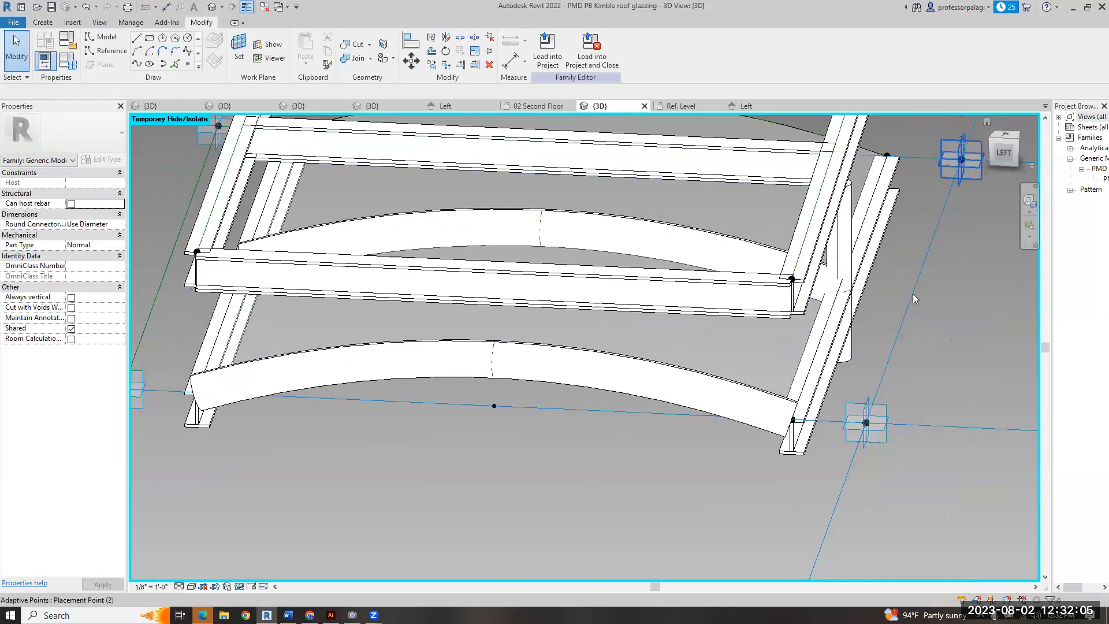
pyautogui.scroll(-3, 811, 312)
pyautogui.keyDown('shift'); pyautogui.moveTo(811, 324); pyautogui.dragTo(886, 329, button='middle'); pyautogui.keyUp('shift')
pyautogui.scroll(3, 812, 326)
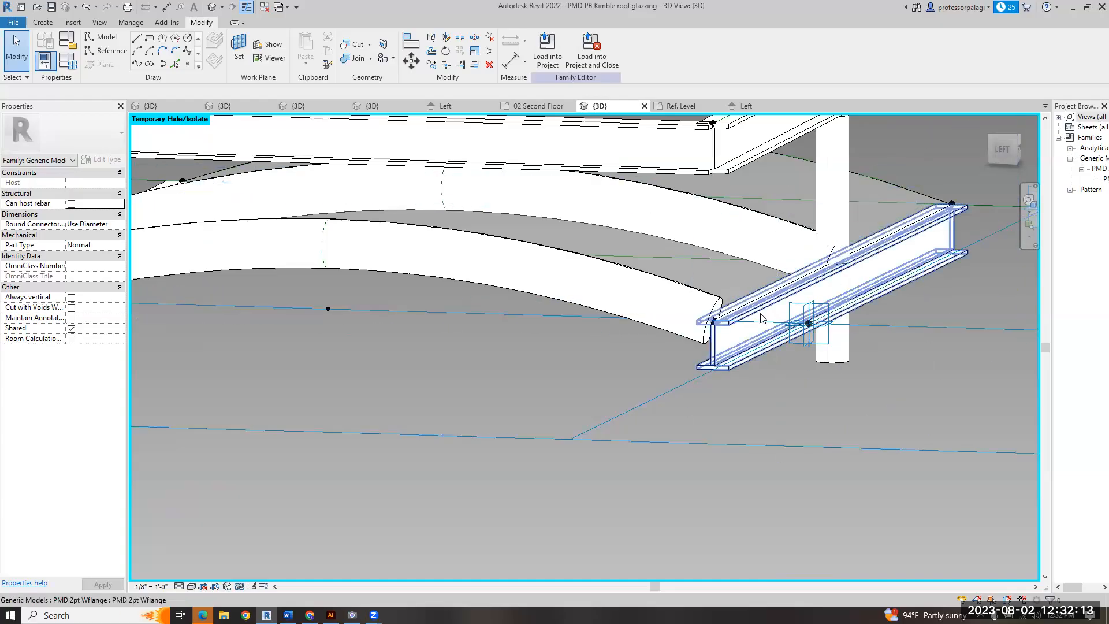
pyautogui.scroll(2, 829, 309)
pyautogui.keyDown('shift'); pyautogui.moveTo(828, 309); pyautogui.dragTo(824, 344, button='middle'); pyautogui.keyUp('shift')
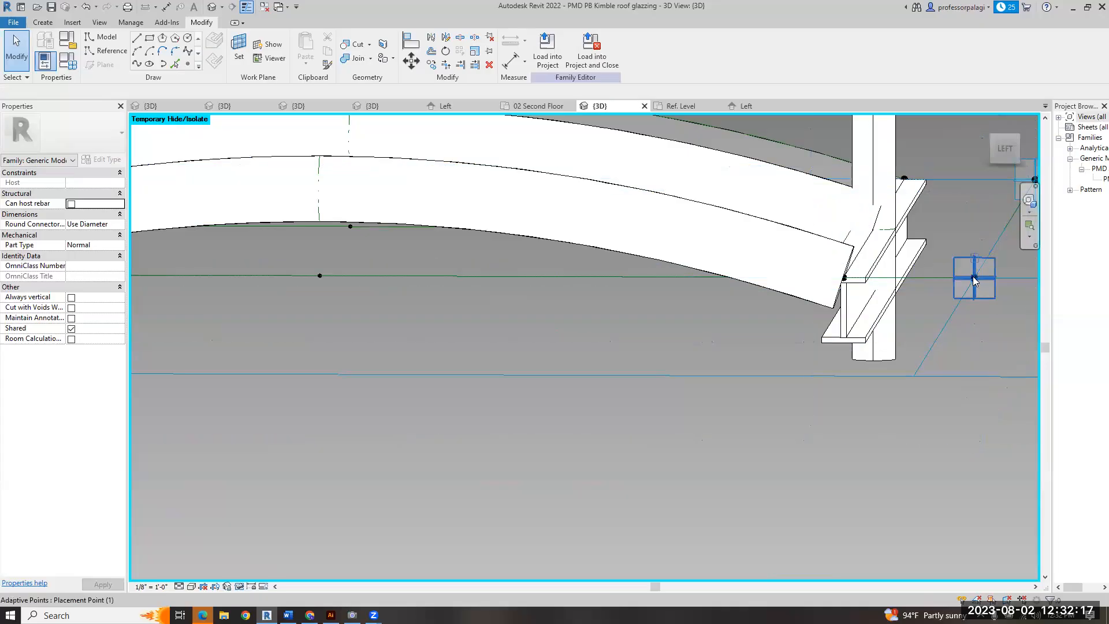
pyautogui.keyDown('shift'); pyautogui.moveTo(945, 317); pyautogui.dragTo(947, 287, button='middle'); pyautogui.keyUp('shift')
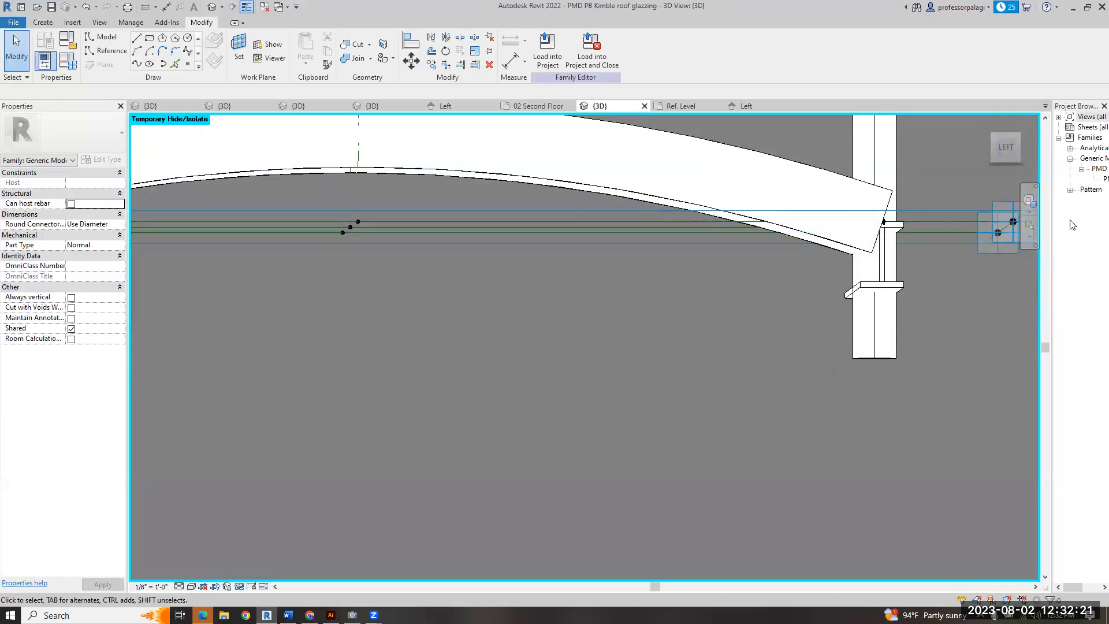
pyautogui.press('Tab')
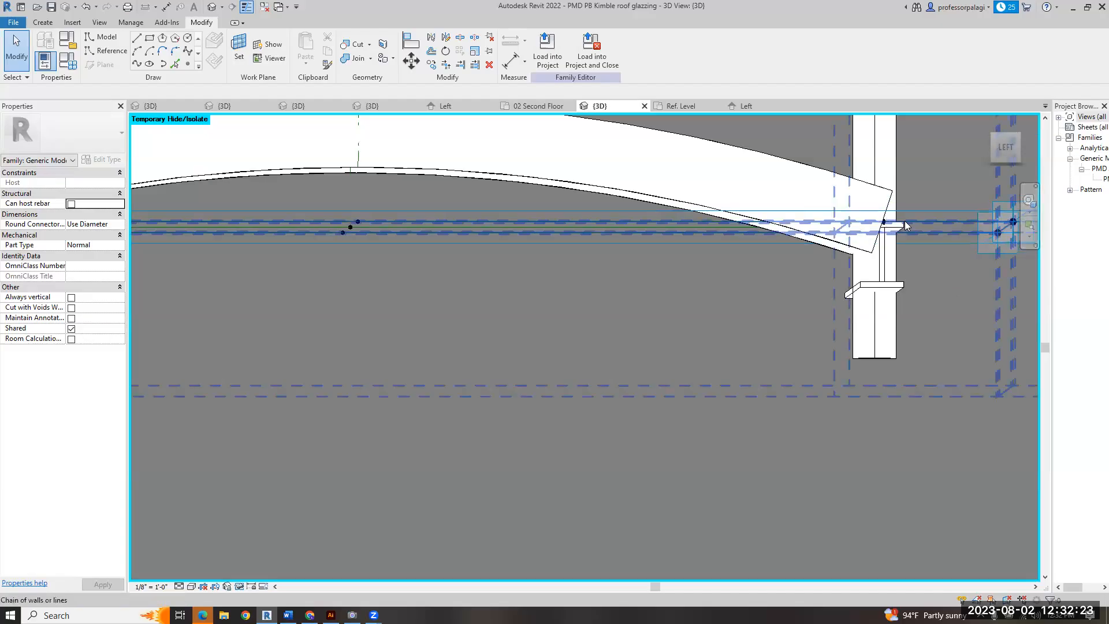
pyautogui.keyDown('shift'); pyautogui.moveTo(1025, 296); pyautogui.dragTo(599, 226, button='middle'); pyautogui.keyUp('shift')
# - Draw two vertical reference planes in the line-based family's Left elevation, one on each side of the center plane
pyautogui.click(746, 106)
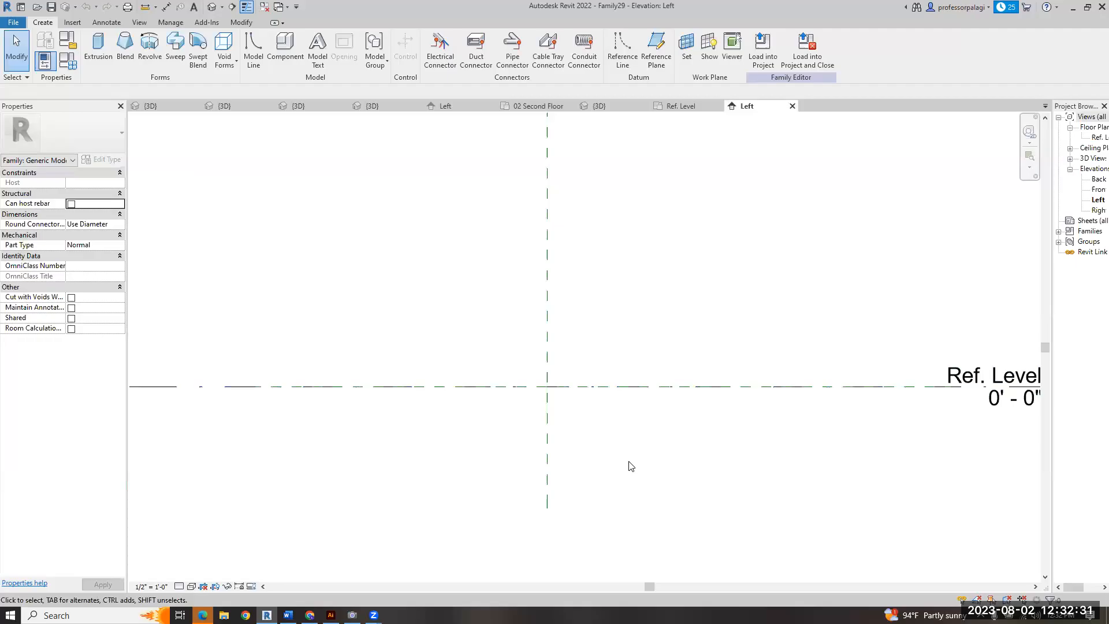
pyautogui.scroll(2, 660, 441)
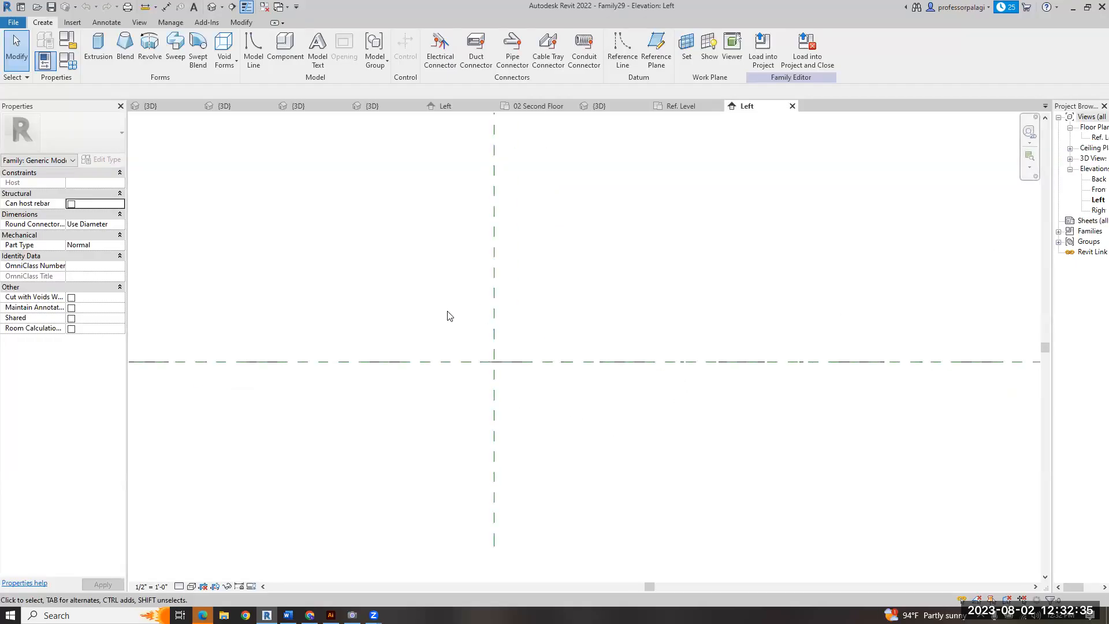
pyautogui.press('r')
pyautogui.press('p')
pyautogui.click(386, 271)
pyautogui.click(386, 523)
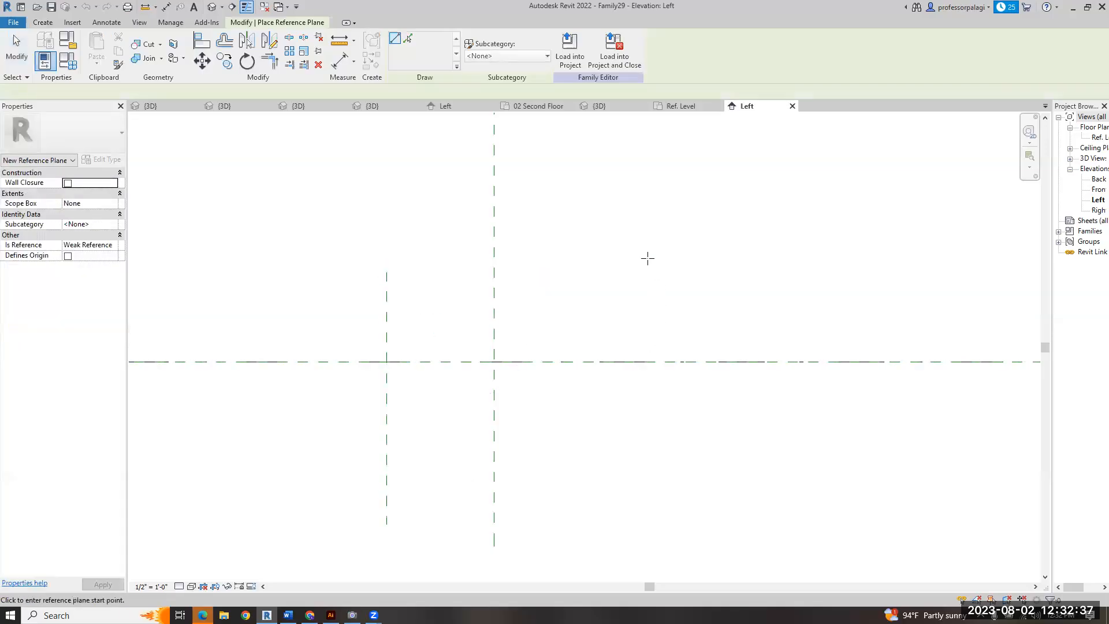
pyautogui.click(608, 271)
pyautogui.click(609, 517)
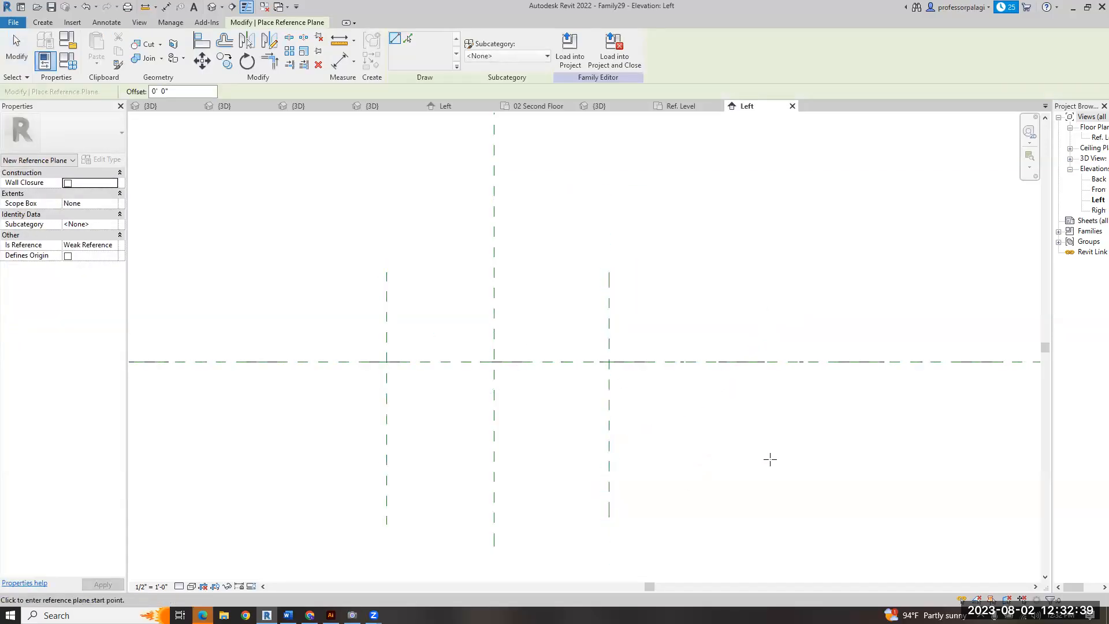
# - Finish a horizontal reference plane about 13" below the reference level, crossing the three vertical planes
pyautogui.click(288, 465)
pyautogui.press('Escape')
pyautogui.press('Escape')
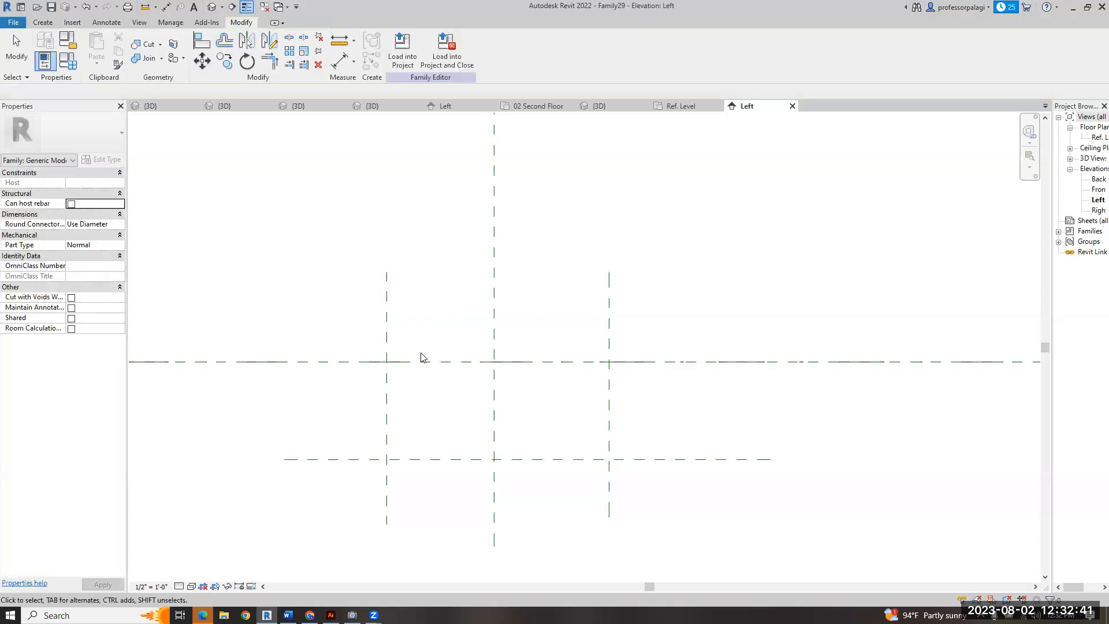
# - Draw two more vertical reference planes inside the outer pair, one about 11" on each side of the center plane
pyautogui.press('r')
pyautogui.press('p')
pyautogui.click(412, 302)
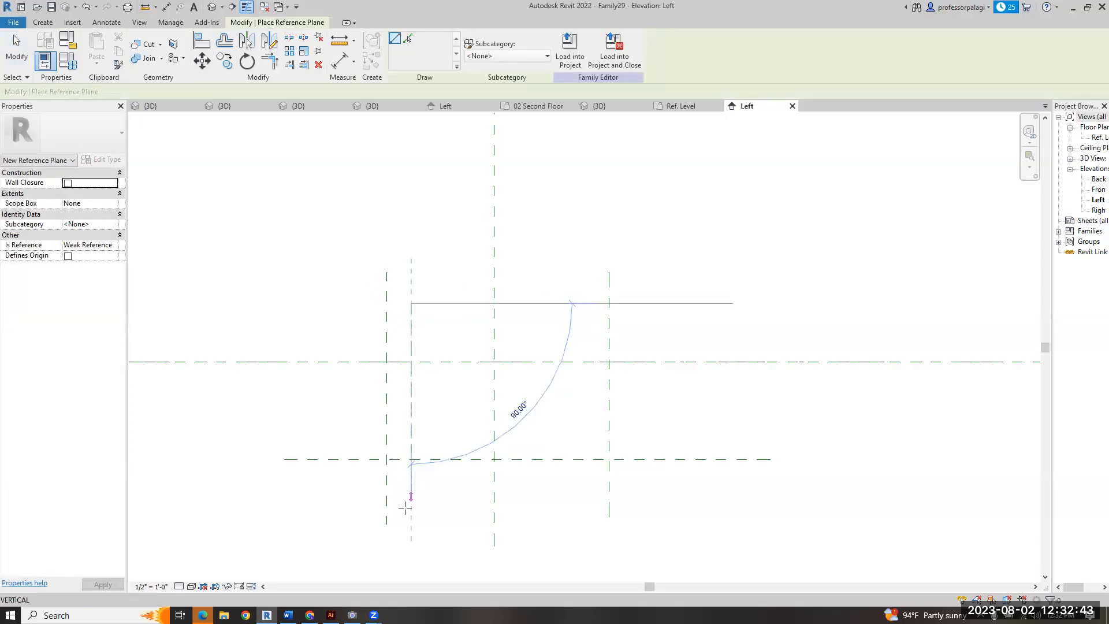
pyautogui.click(411, 508)
pyautogui.click(578, 294)
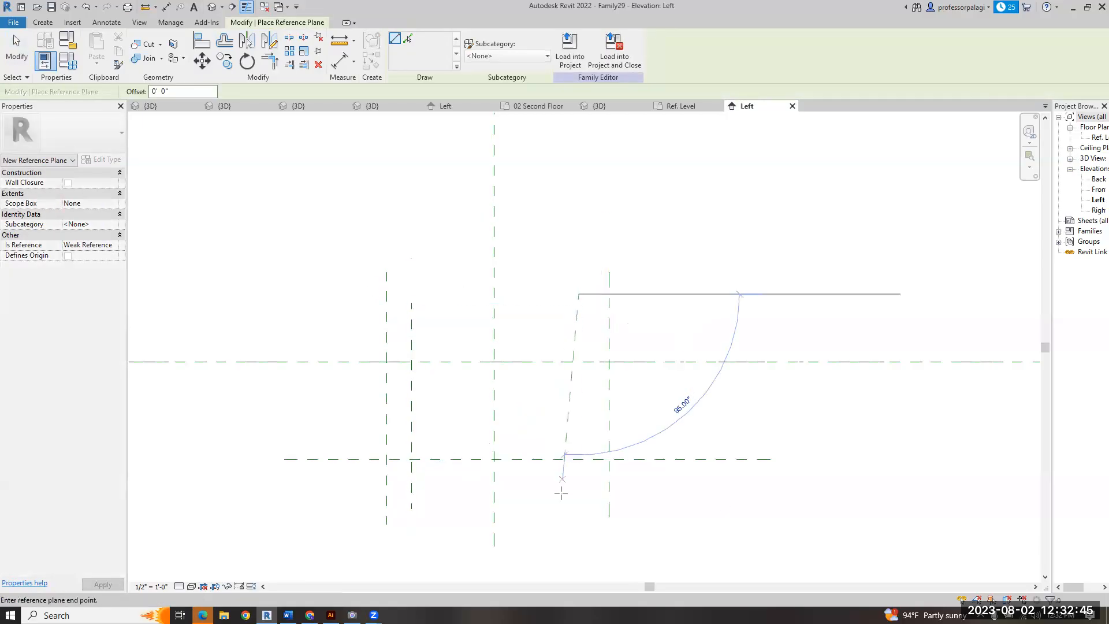
pyautogui.click(579, 524)
pyautogui.press('Escape')
pyautogui.press('Escape')
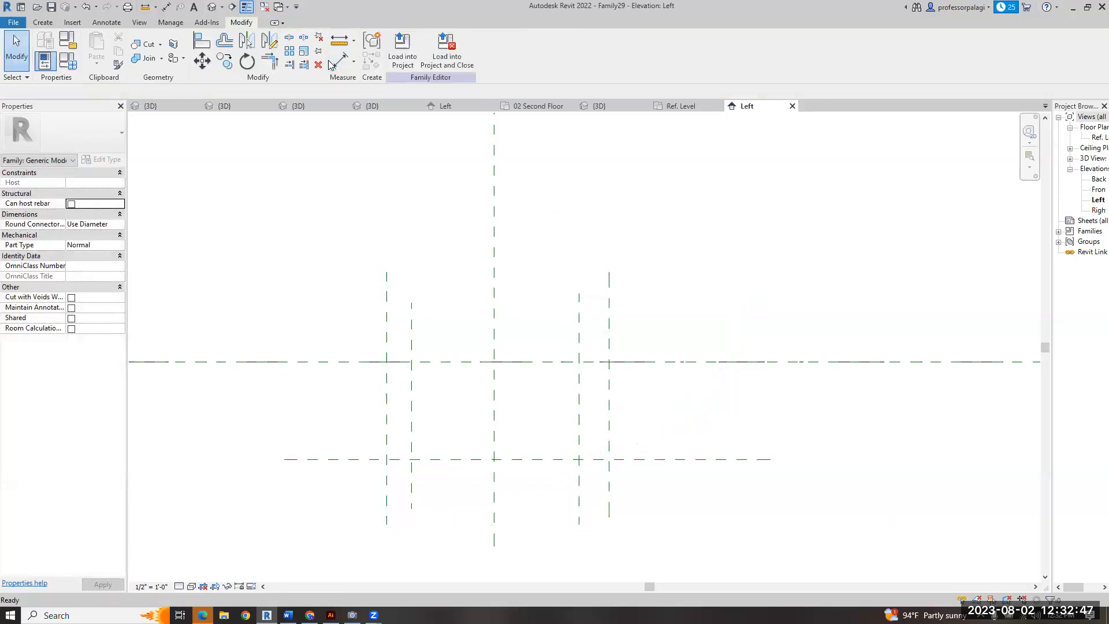
# - Dimension the inner vertical planes and the center plane as one string and constrain the spacing as equal (EQ)
pyautogui.click(340, 61)
pyautogui.click(412, 322)
pyautogui.click(493, 316)
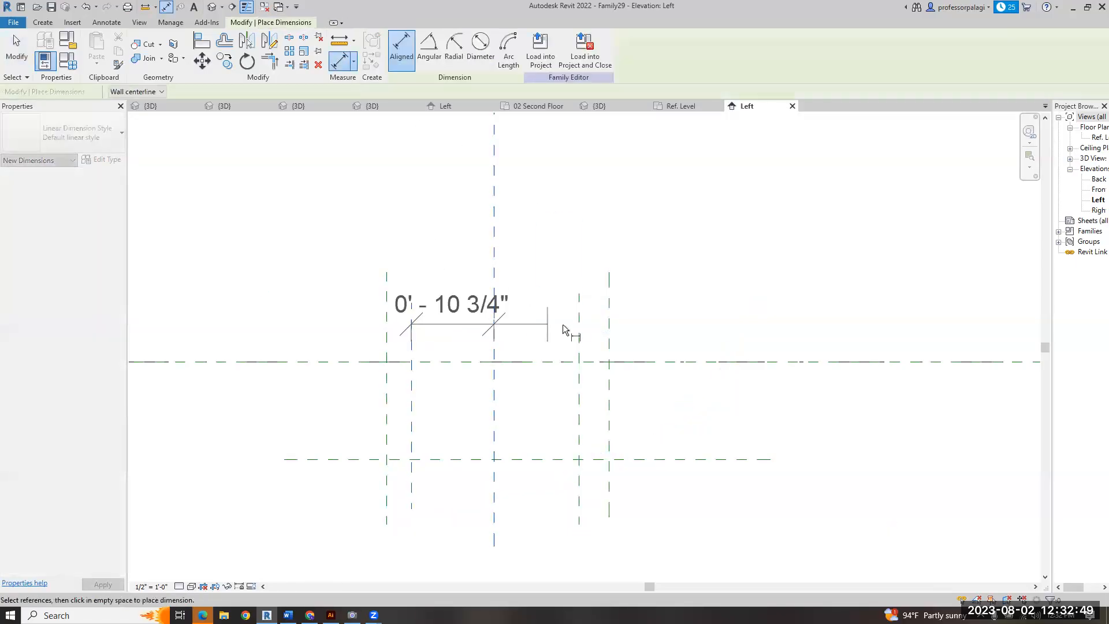
pyautogui.click(583, 320)
pyautogui.click(696, 224)
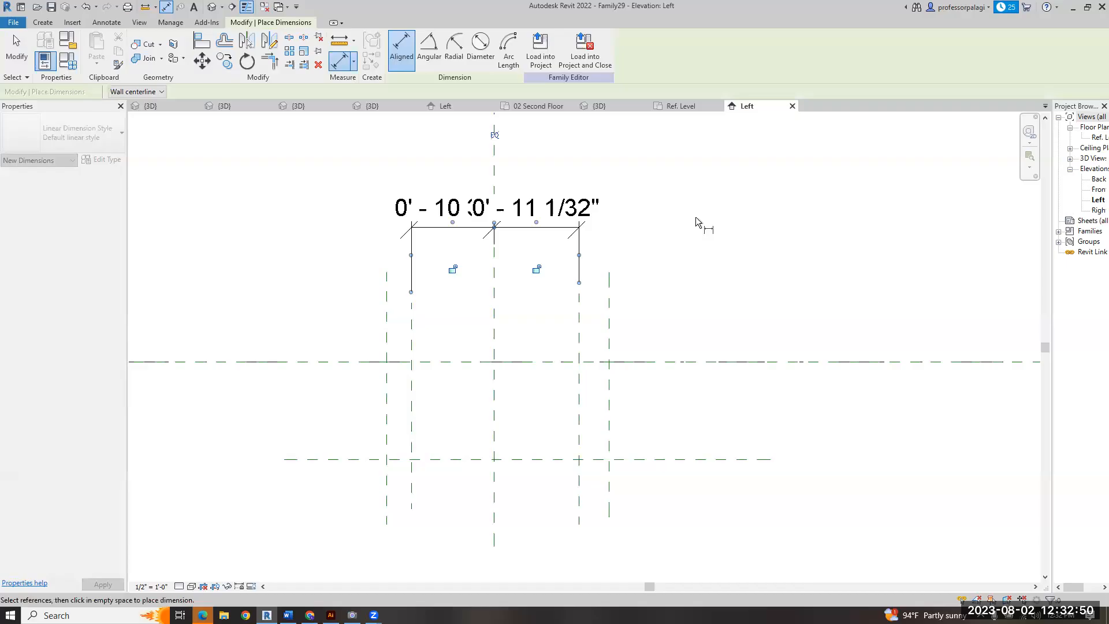
pyautogui.click(500, 137)
pyautogui.press('Escape')
# - Set the inner vertical planes' distance from the center plane to 8"
pyautogui.click(579, 320)
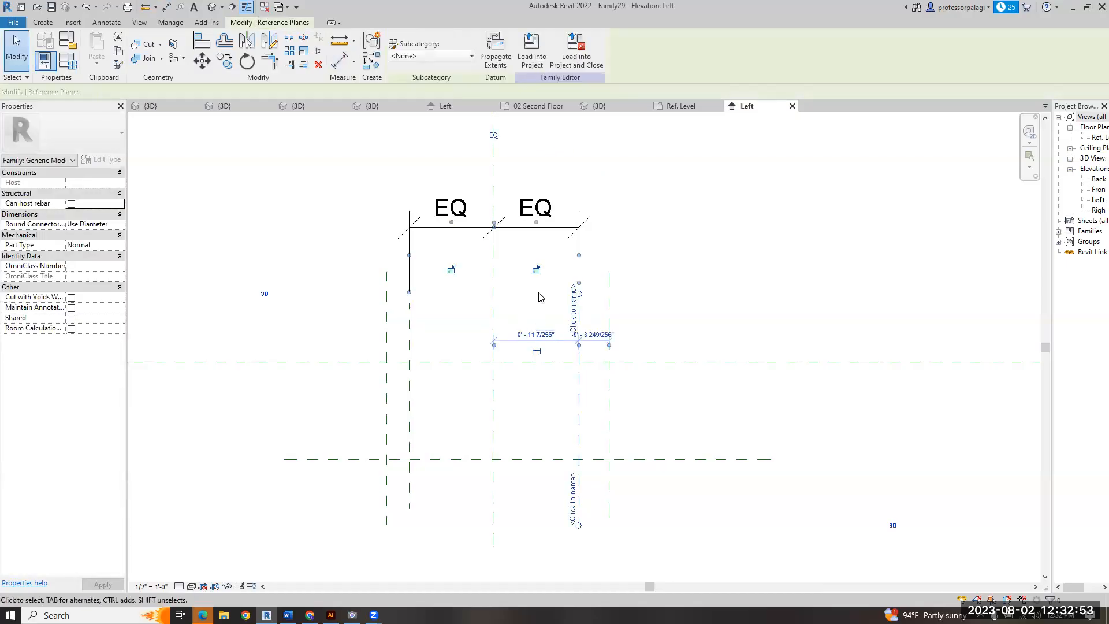
pyautogui.click(532, 330)
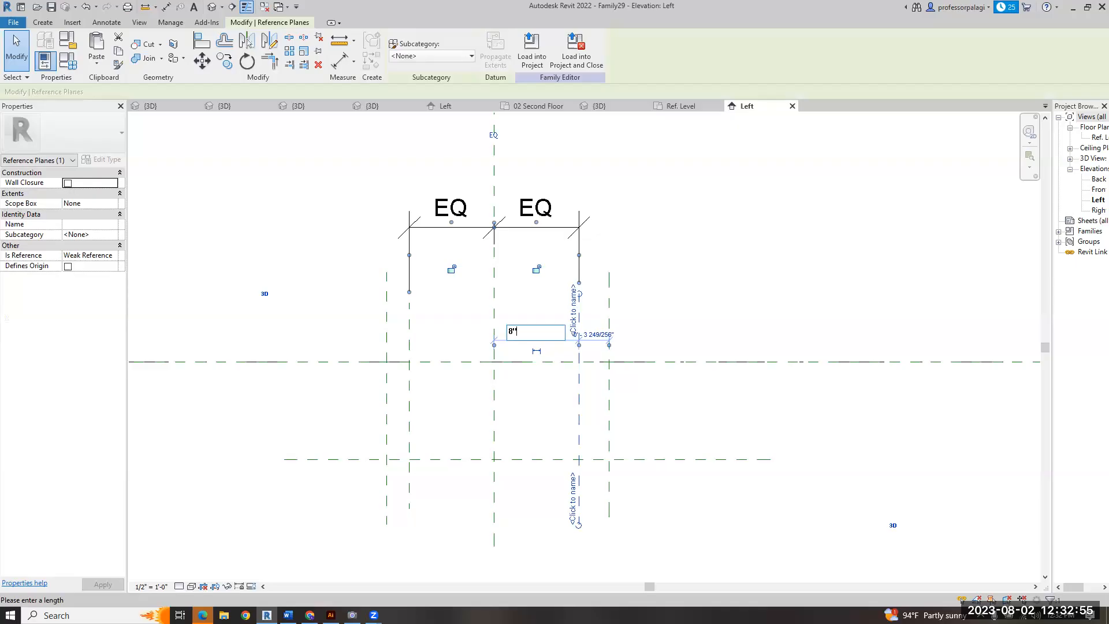
pyautogui.write('8"')
pyautogui.press('Return')
pyautogui.click(811, 291)
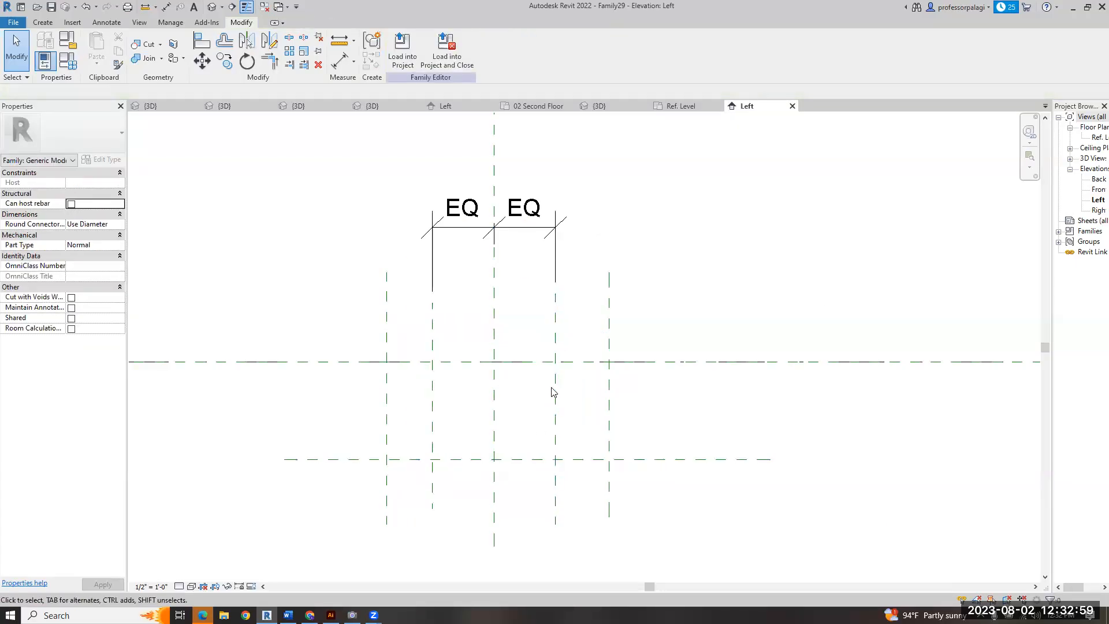
# - Place each outer vertical reference plane 4" outside its neighbouring inner plane
pyautogui.click(608, 327)
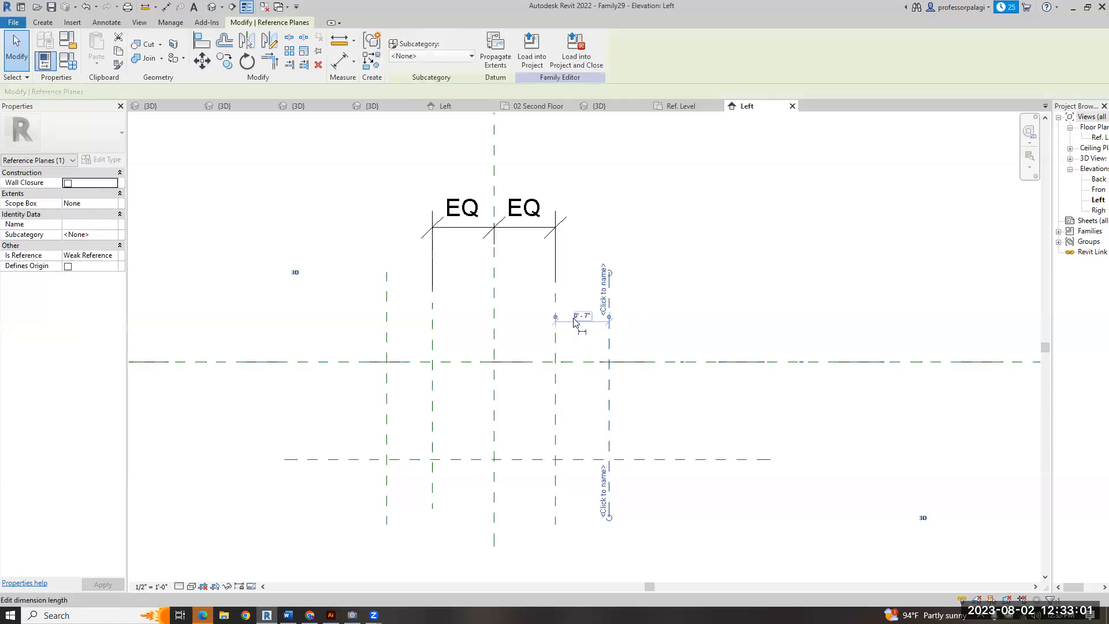
pyautogui.click(575, 320)
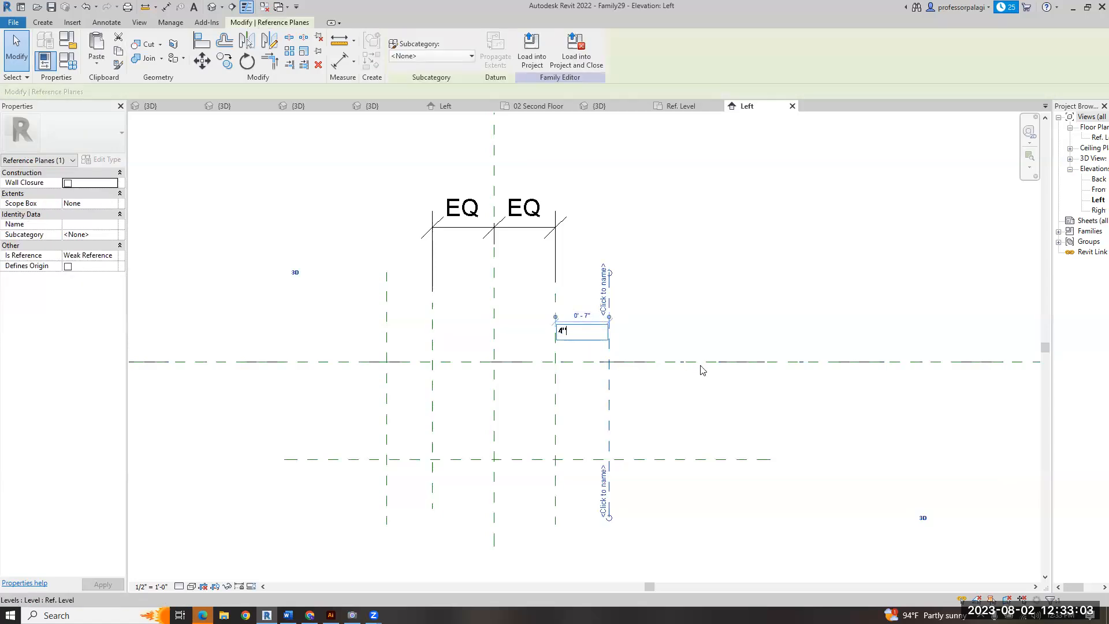
pyautogui.press('Return')
pyautogui.press('Escape')
pyautogui.moveTo(369, 327); pyautogui.dragTo(371, 325)
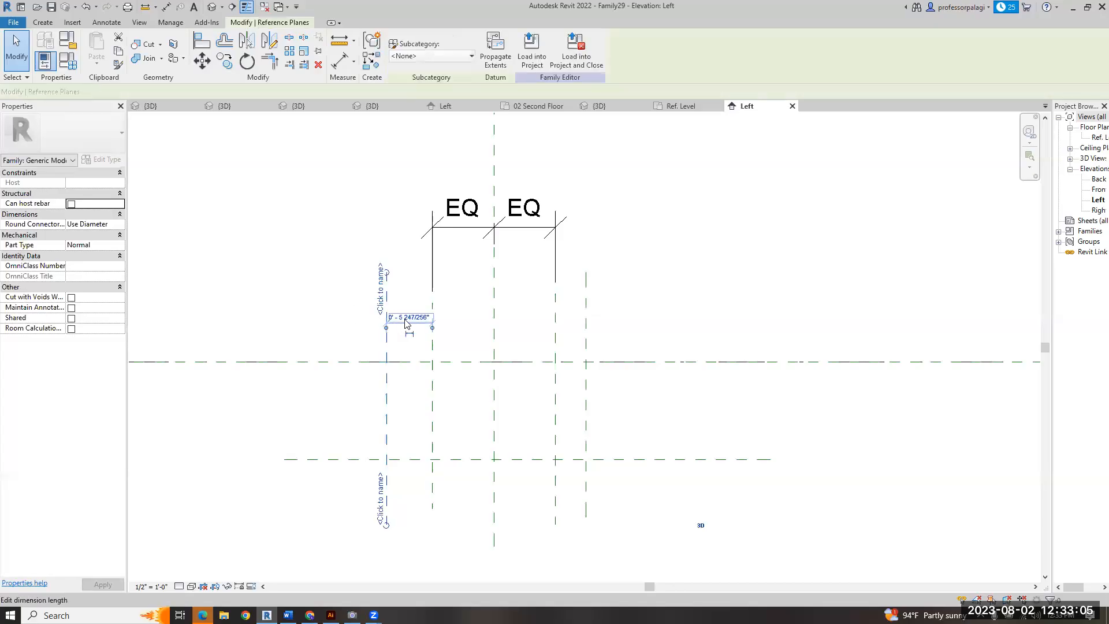
pyautogui.click(409, 315)
pyautogui.press('Return')
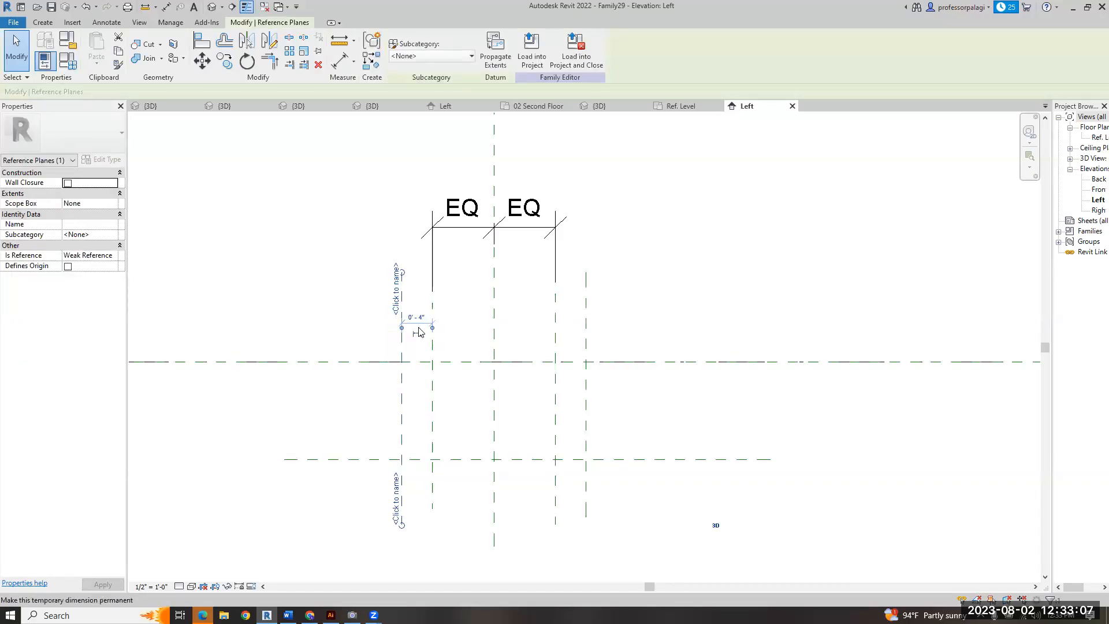
pyautogui.click(576, 421)
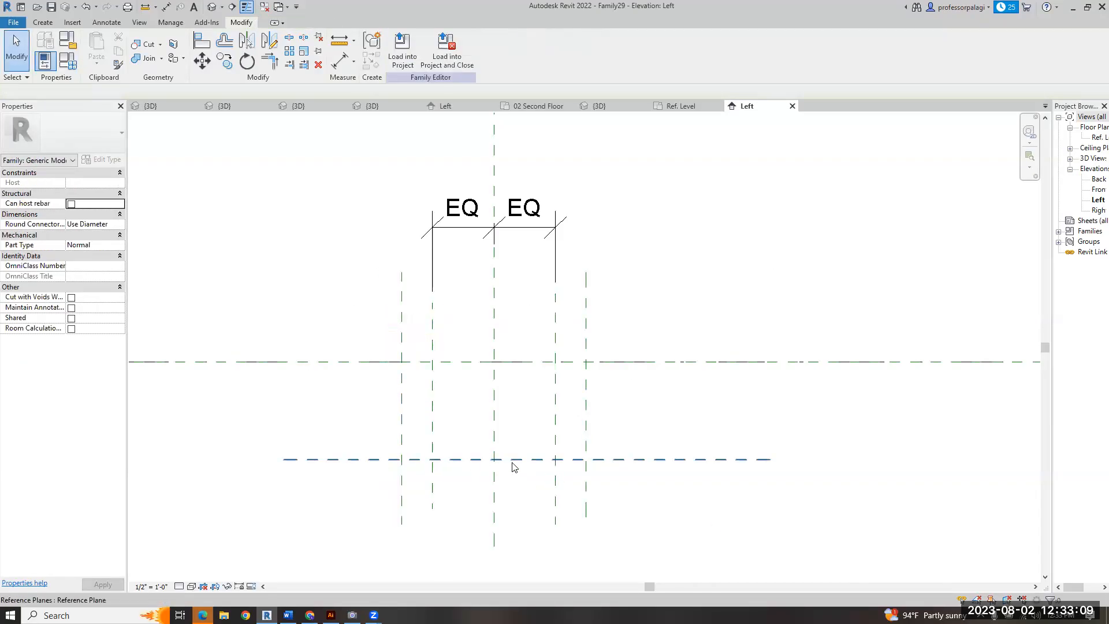
# - Set the lower horizontal reference plane 1' below the reference level
pyautogui.scroll(2, 510, 436)
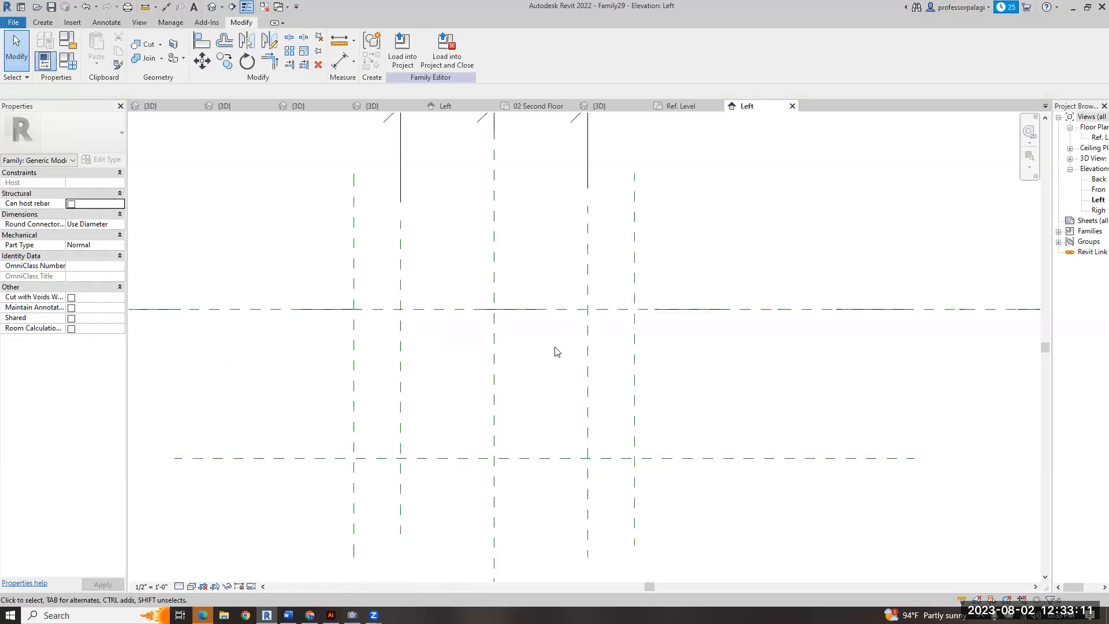
pyautogui.click(537, 458)
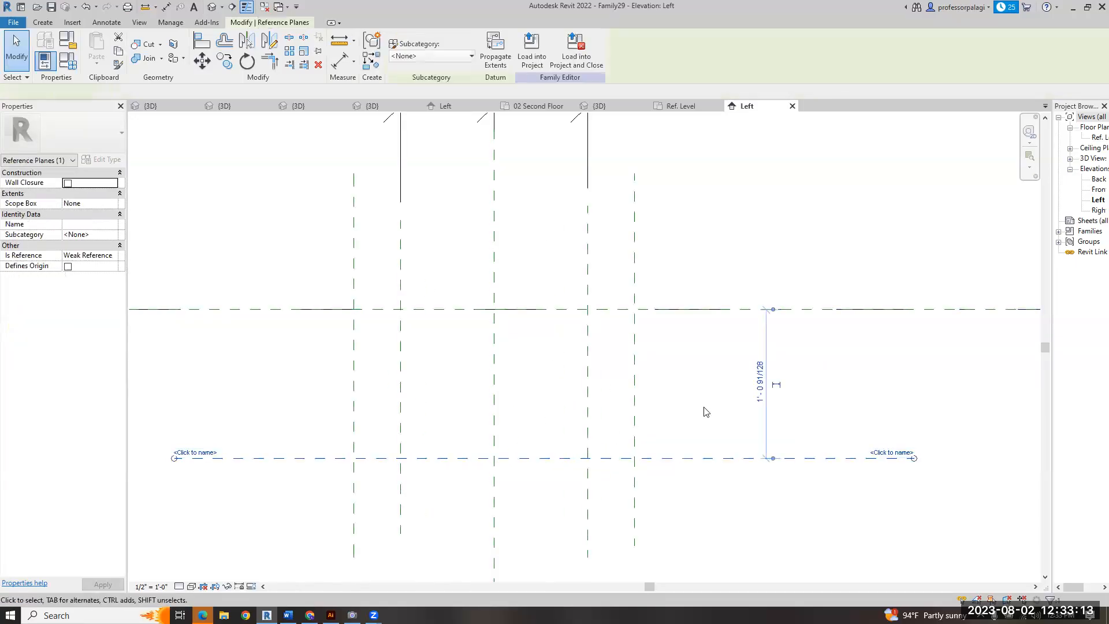
pyautogui.click(760, 381)
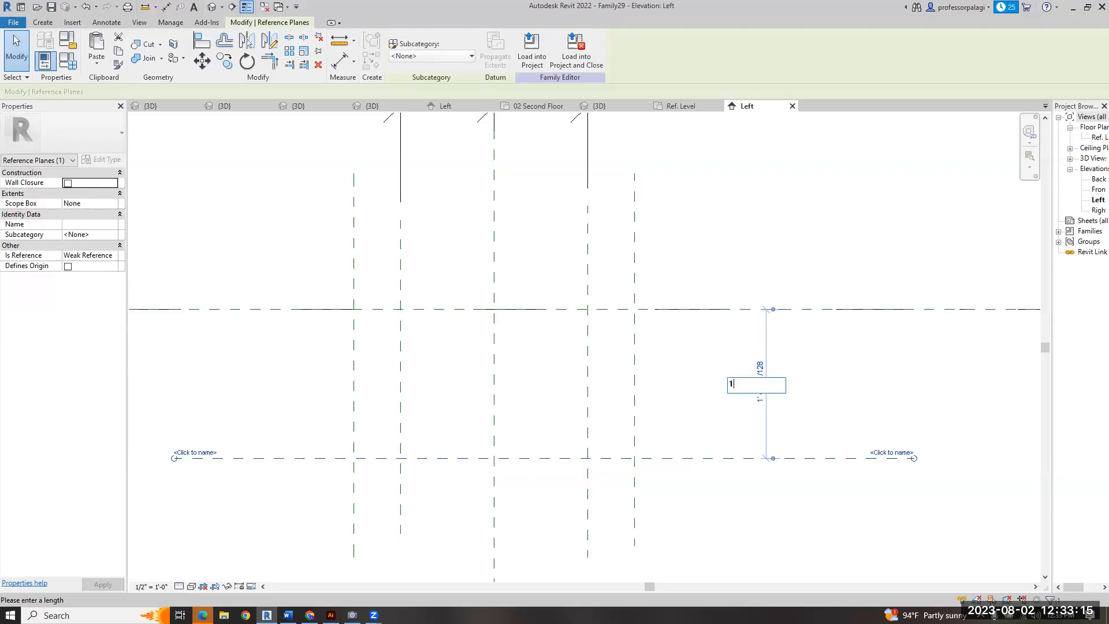
pyautogui.write('1')
pyautogui.press('Return')
pyautogui.press('Escape')
# - Draw two short vertical reference planes across the lower horizontal plane, about 4" on each side of the center plane
pyautogui.press('r')
pyautogui.press('p')
pyautogui.click(541, 399)
pyautogui.click(540, 510)
pyautogui.click(448, 398)
pyautogui.press('Escape')
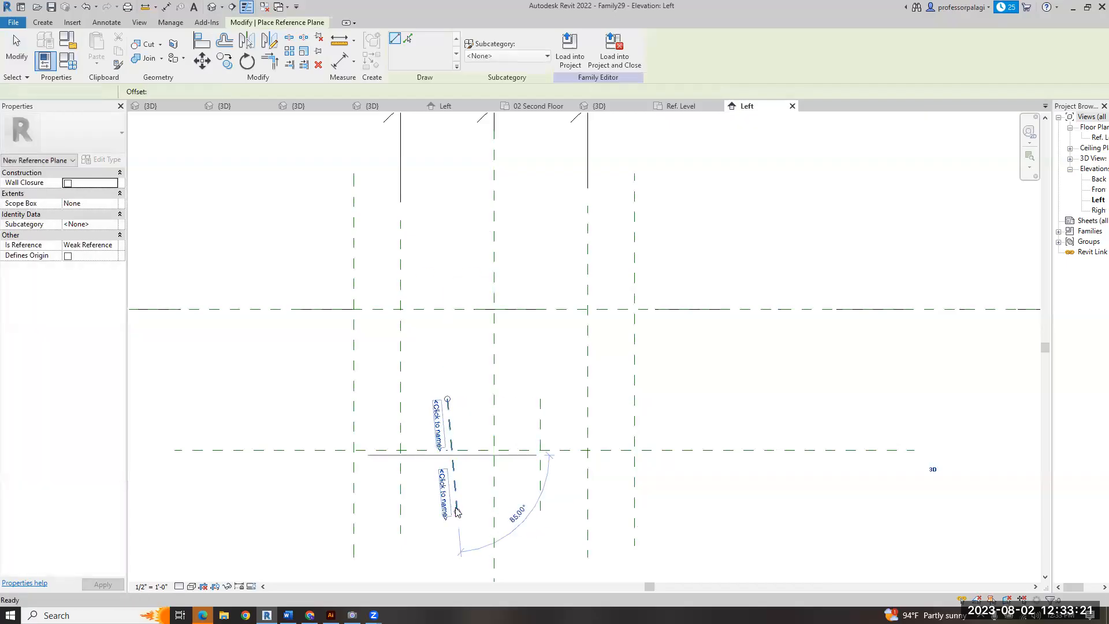
pyautogui.click(444, 412)
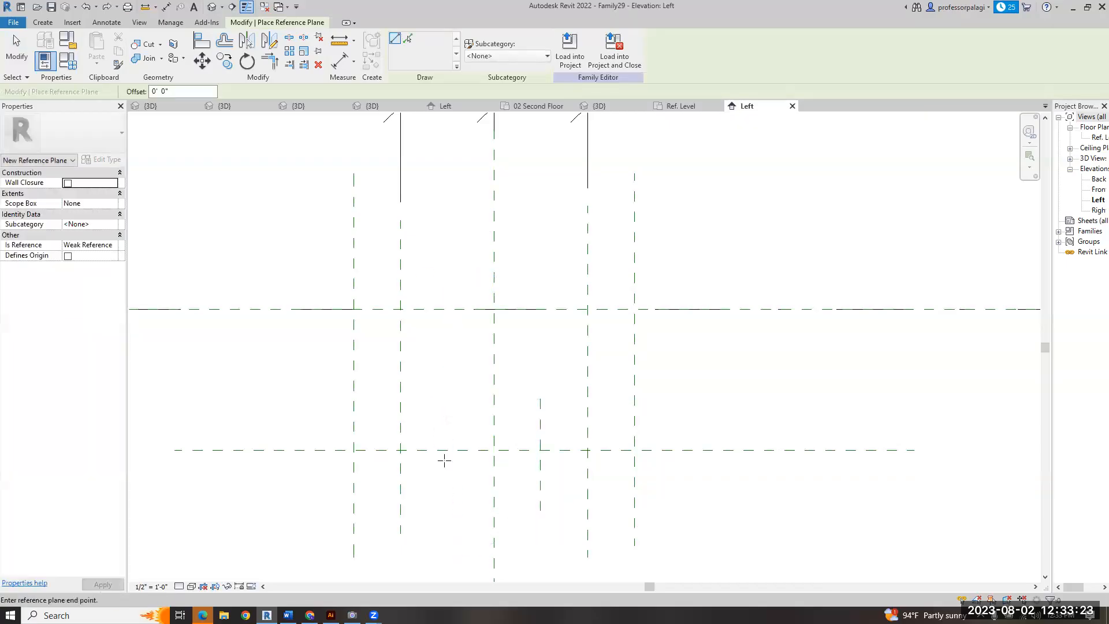
pyautogui.click(443, 510)
pyautogui.press('Escape')
pyautogui.press('Escape')
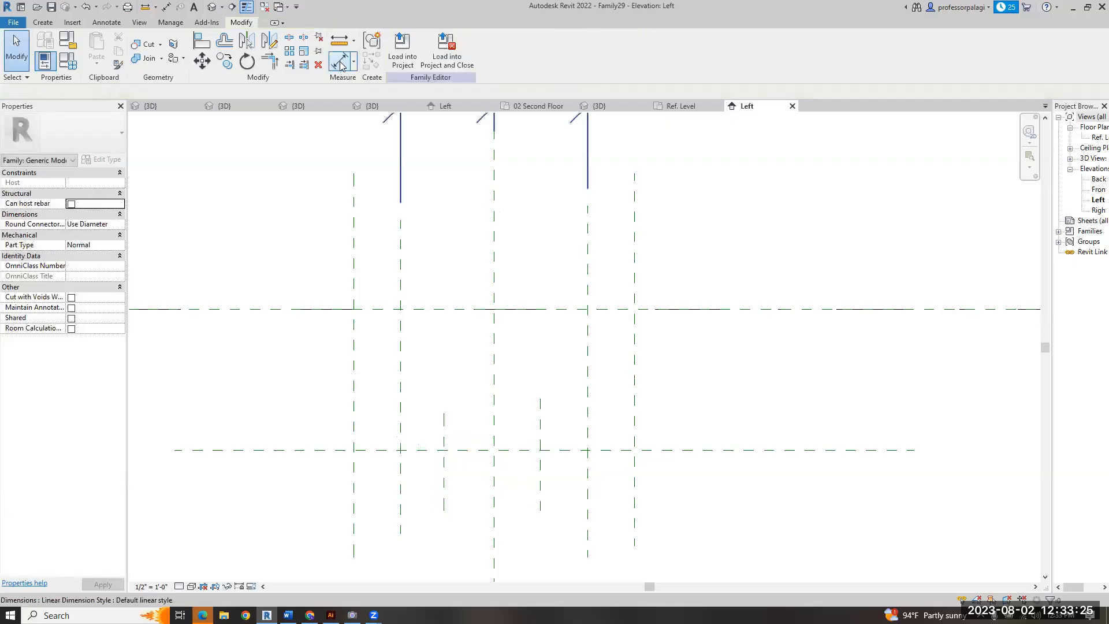
# - Dimension the two short vertical planes with the center plane and constrain the spacing as equal (EQ)
pyautogui.press('d')
pyautogui.press('i')
pyautogui.click(444, 469)
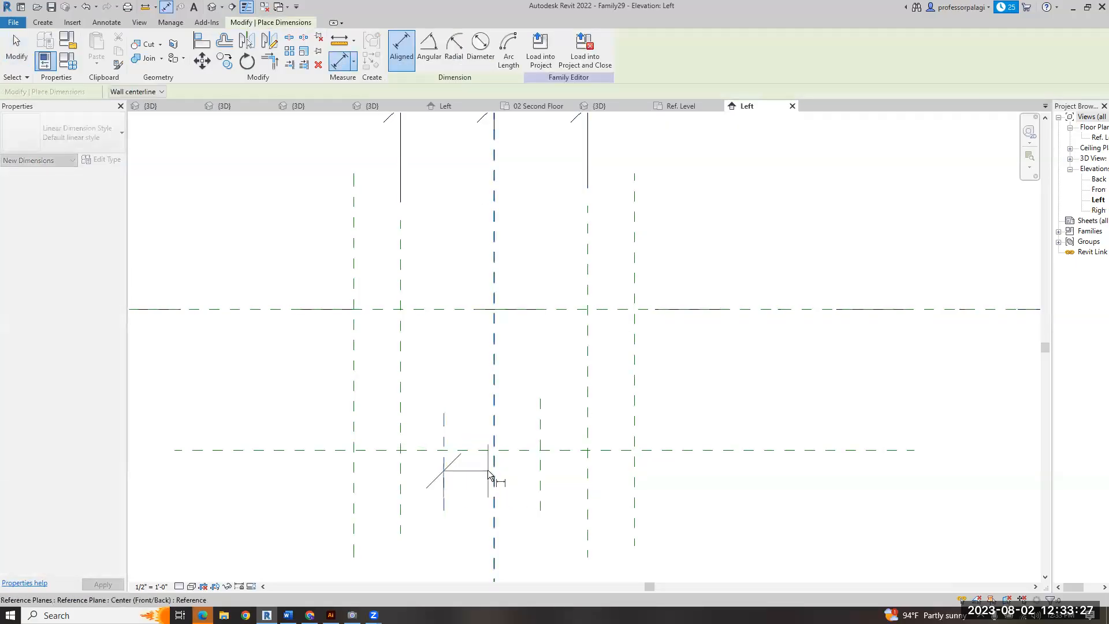
pyautogui.click(494, 470)
pyautogui.click(548, 483)
pyautogui.click(543, 504)
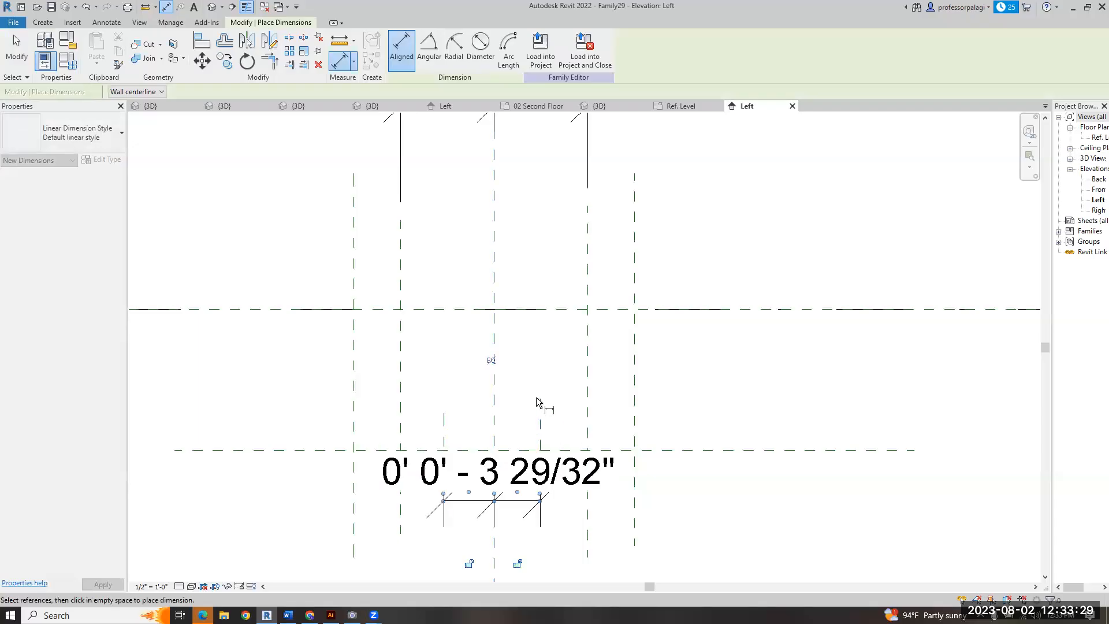
pyautogui.scroll(2, 506, 490)
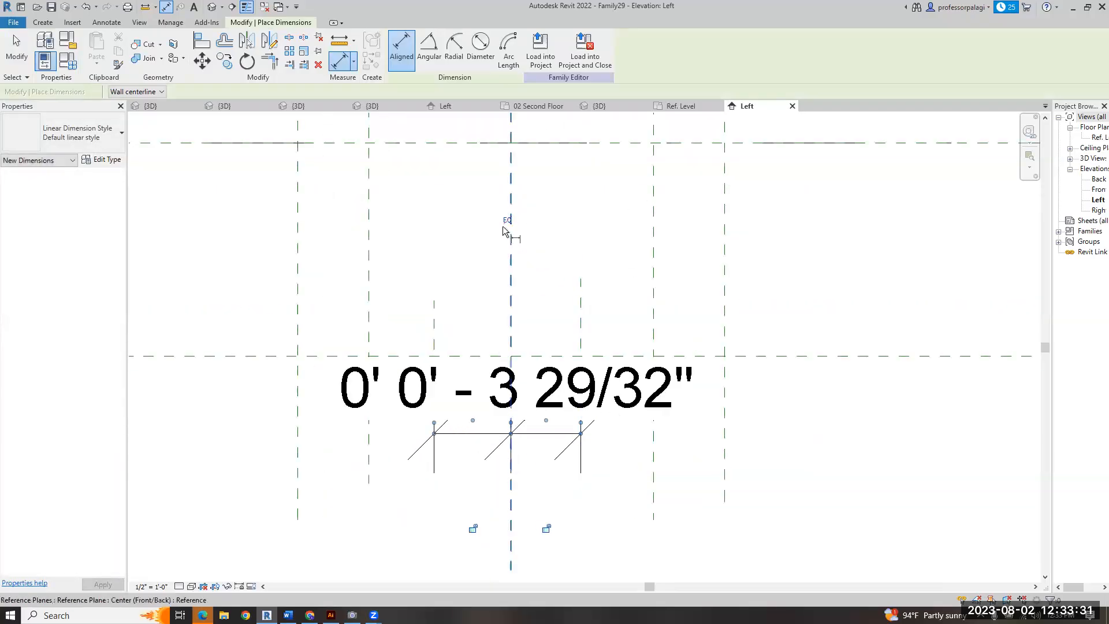
pyautogui.click(507, 221)
pyautogui.press('Escape')
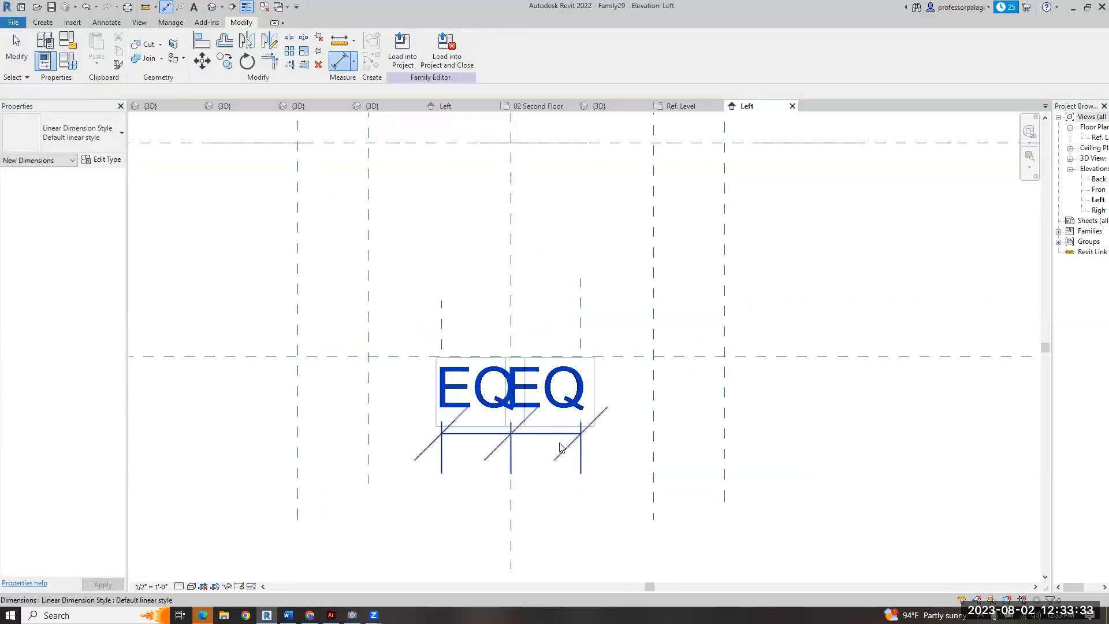
pyautogui.press('Escape')
# - Move the lower EQ dimension string further down, clear of the horizontal reference plane
pyautogui.click(547, 437)
pyautogui.moveTo(547, 437); pyautogui.dragTo(536, 533)
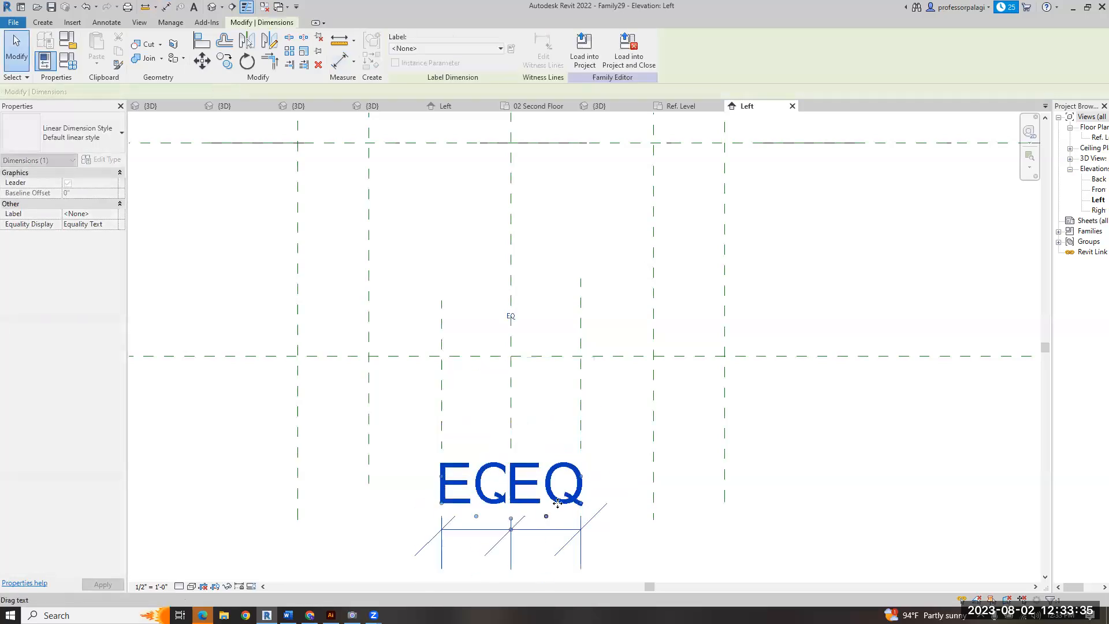
pyautogui.click(634, 448)
# - Start an extrusion and sketch a hat-shaped line chain through the plane intersections, with outer flanges, sloped sides and a flat bottom
pyautogui.scroll(-1, 601, 501)
pyautogui.moveTo(571, 220); pyautogui.dragTo(591, 302, button='middle')
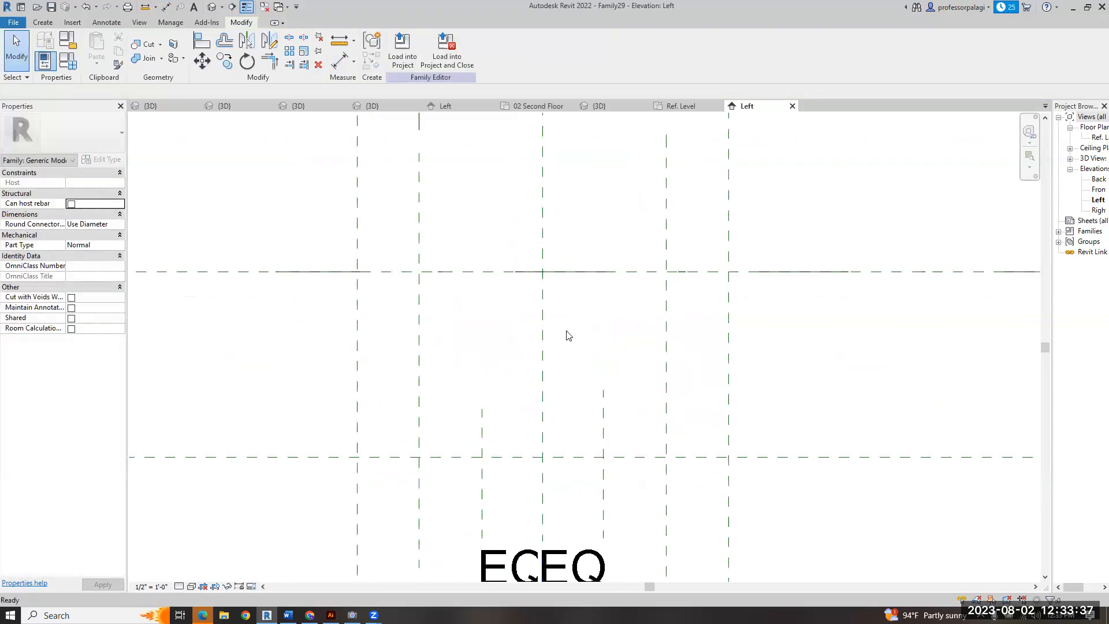
pyautogui.click(42, 22)
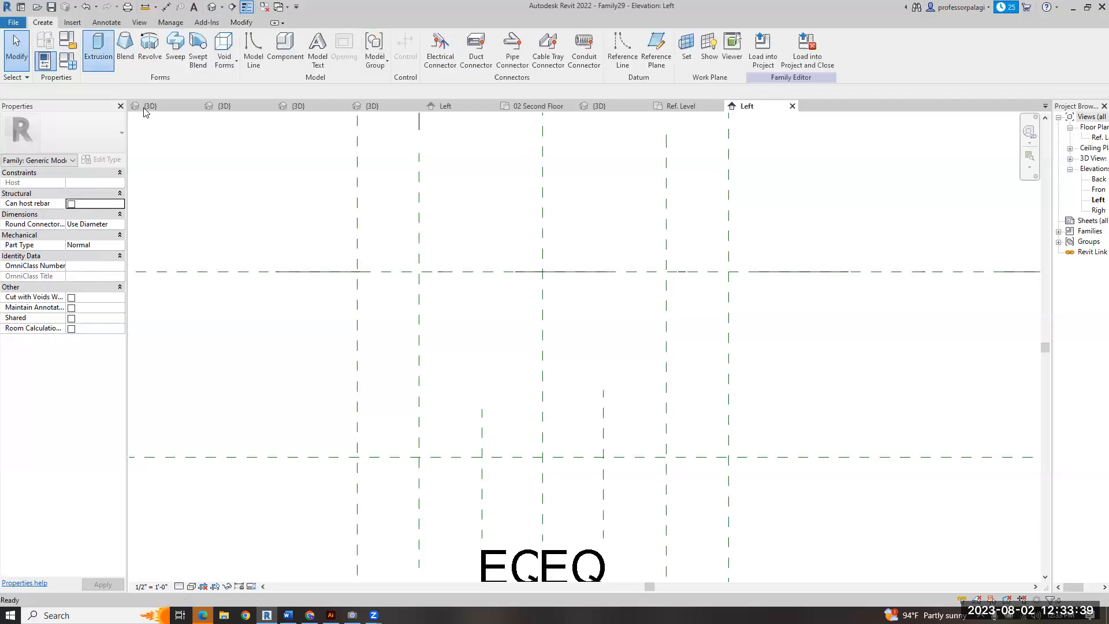
pyautogui.click(98, 51)
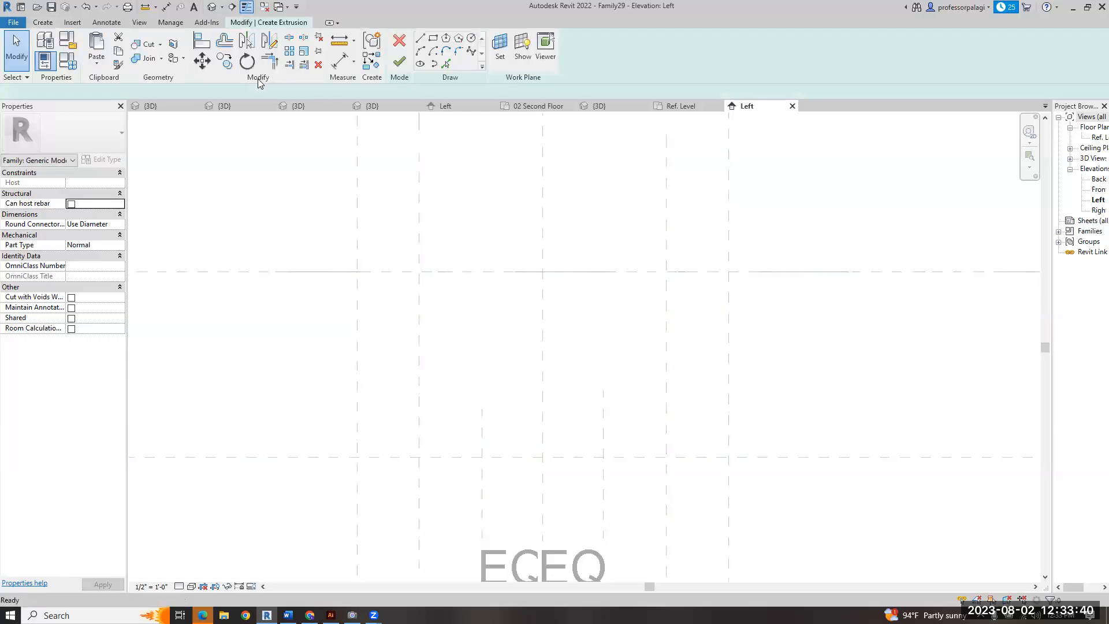
pyautogui.click(420, 41)
pyautogui.click(356, 271)
pyautogui.click(419, 271)
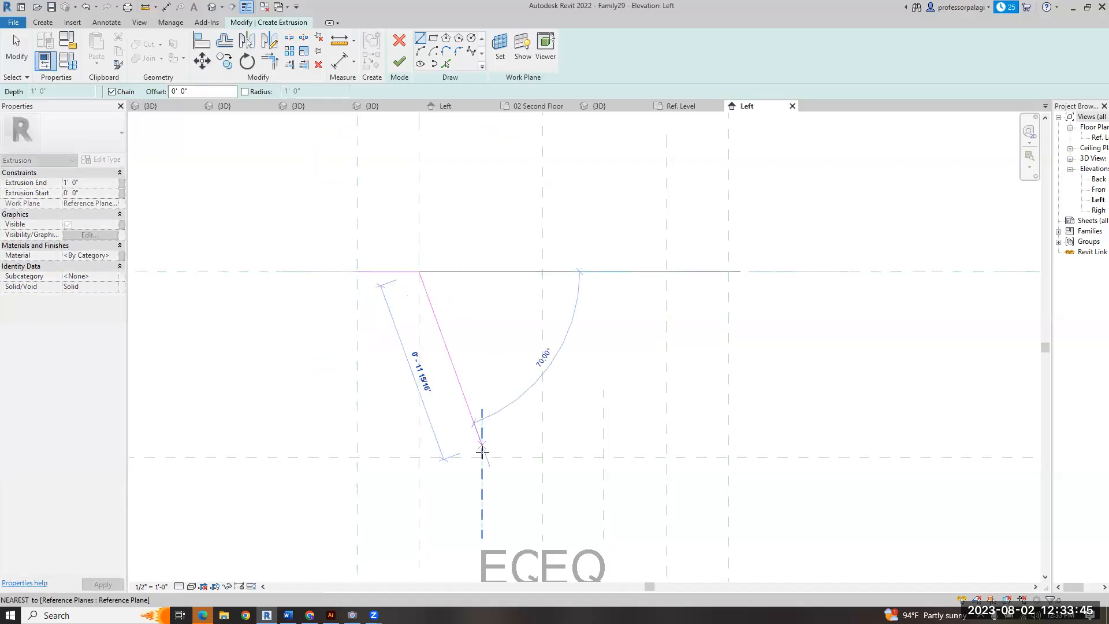
pyautogui.click(482, 457)
pyautogui.click(603, 457)
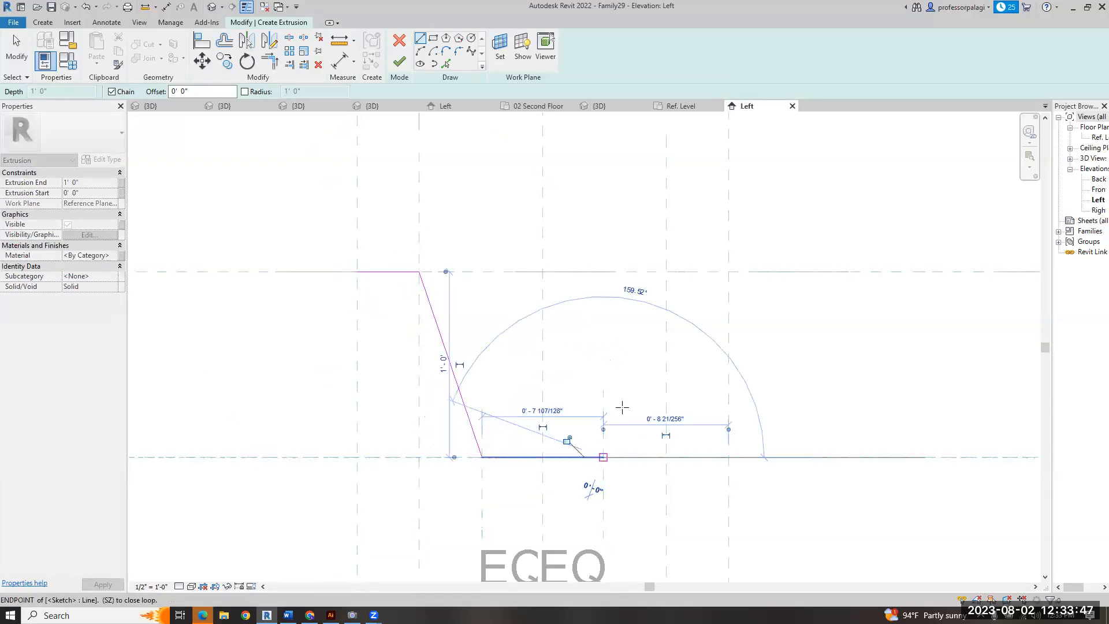
pyautogui.click(666, 272)
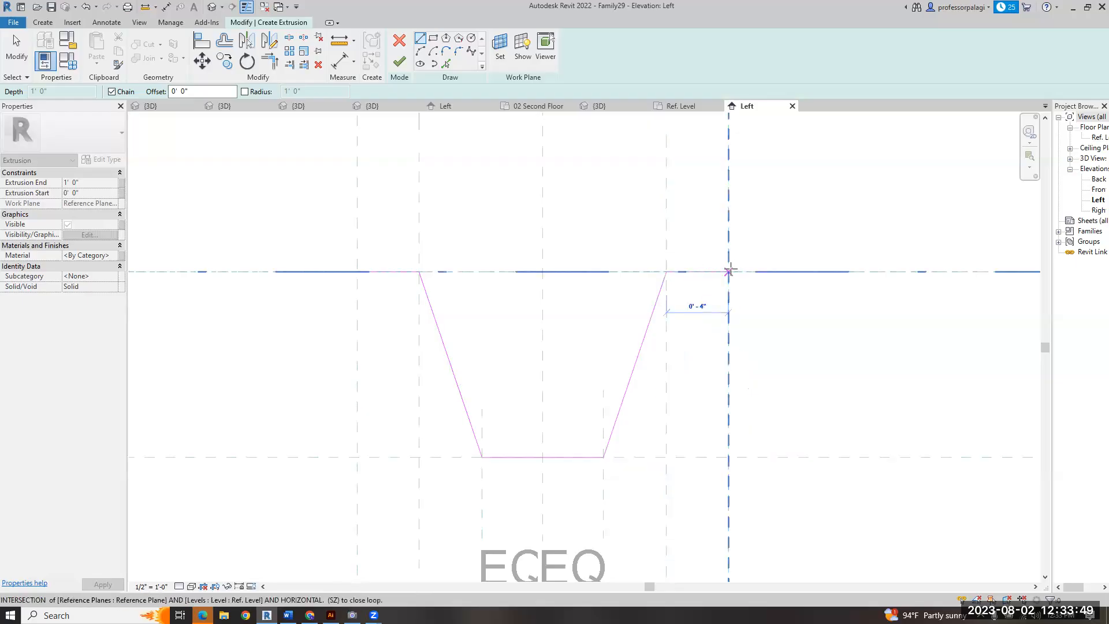
pyautogui.click(729, 271)
# - Try to finish the extrusion with the open profile, then return to the sketch and end line drawing
pyautogui.click(399, 61)
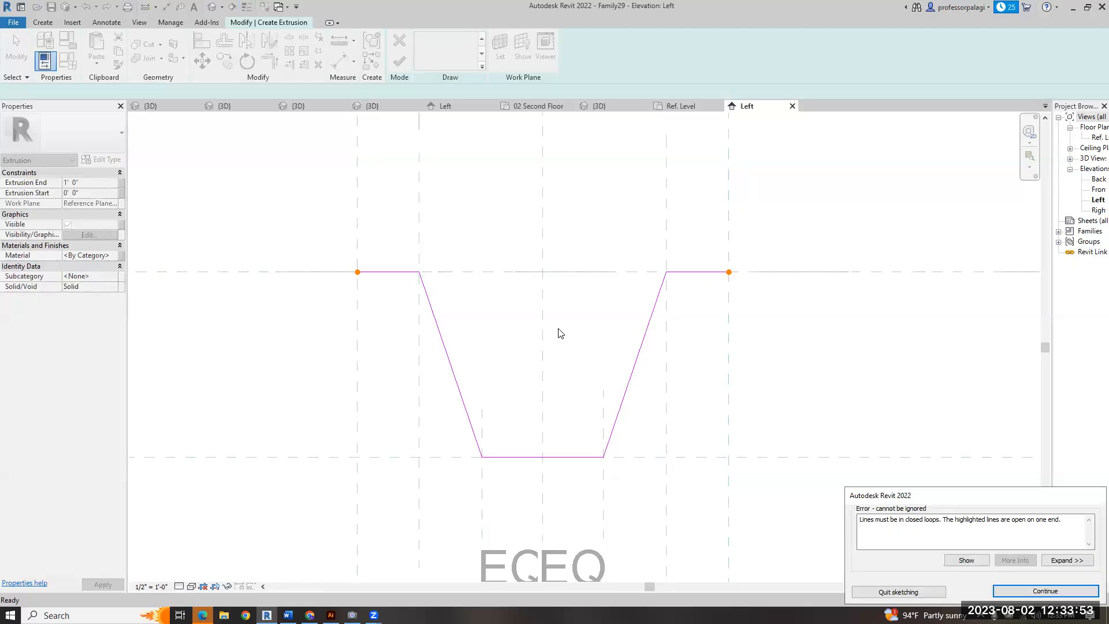
pyautogui.press('Return')
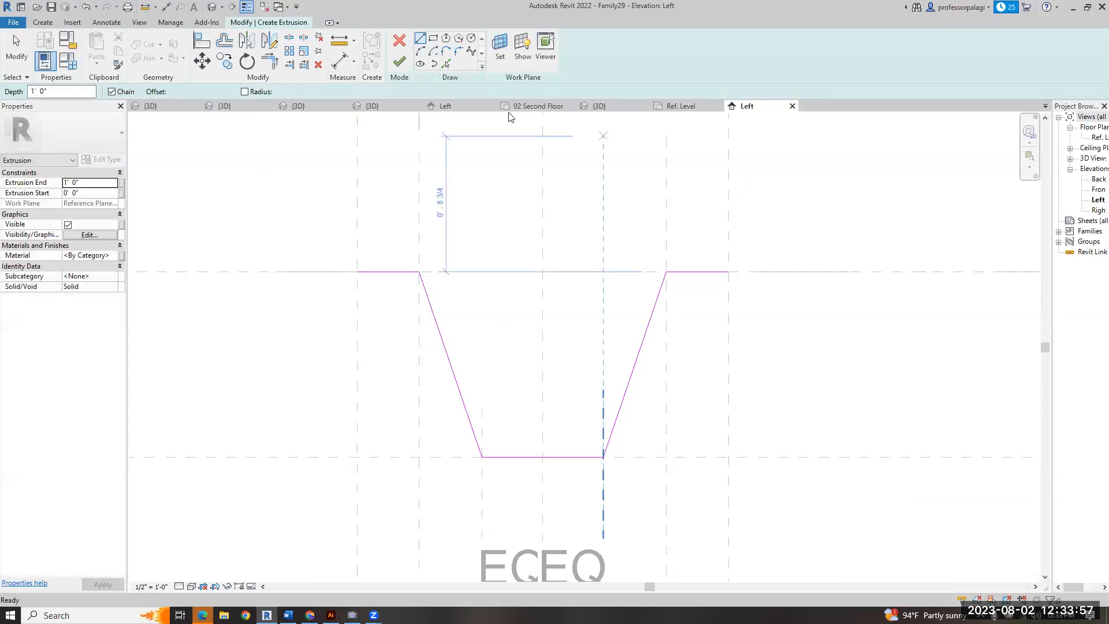
pyautogui.press('Escape')
pyautogui.press('Escape')
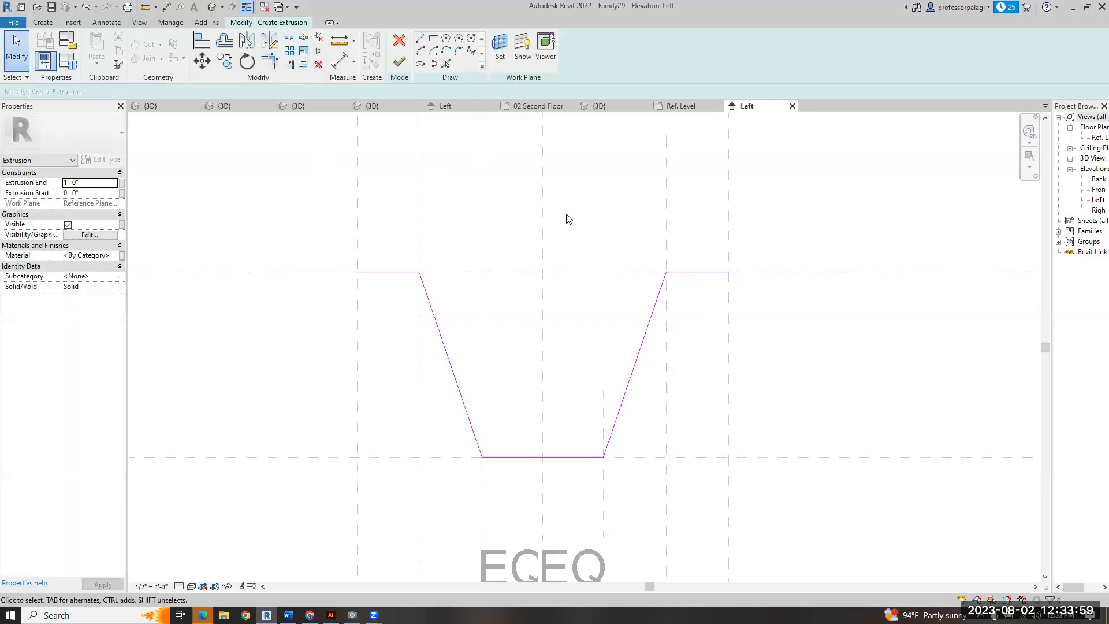
# - Offset a copy of every hat-profile line outward with the numerical offset to give the profile a wall thickness
pyautogui.press('o')
pyautogui.press('f')
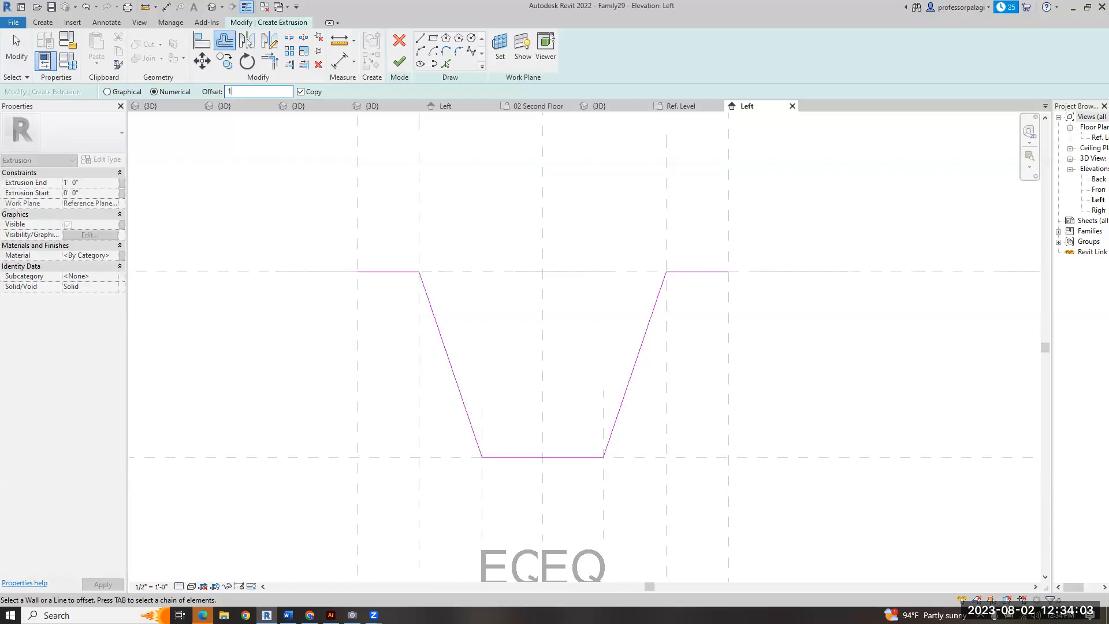
pyautogui.click(706, 273)
pyautogui.click(657, 307)
pyautogui.click(584, 466)
pyautogui.click(460, 416)
pyautogui.click(382, 273)
pyautogui.press('Escape')
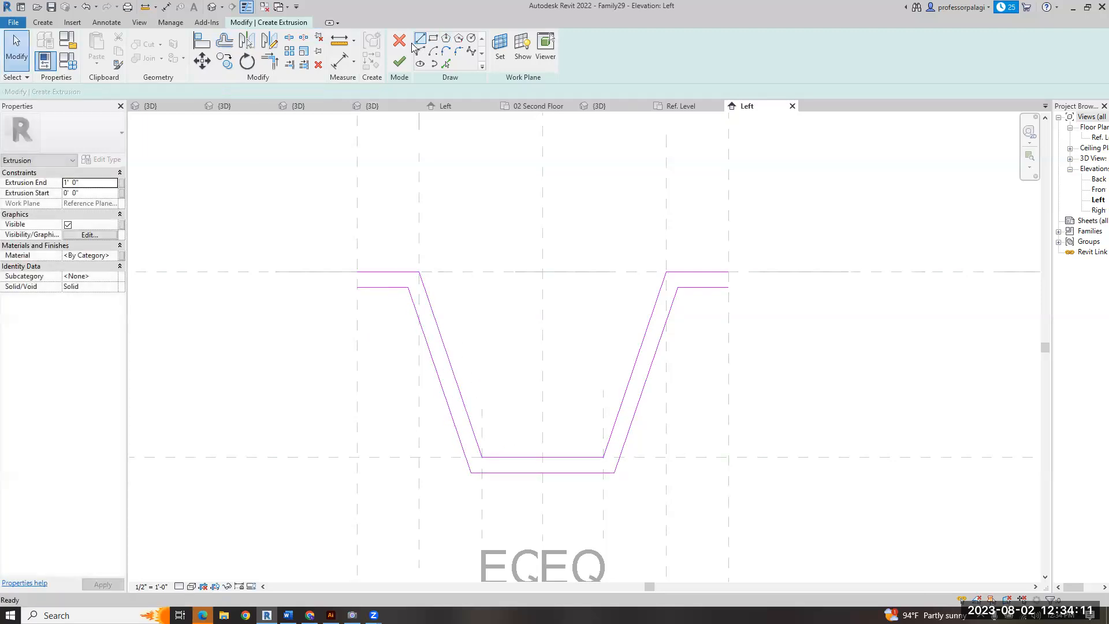
# - Close both flange ends of the offset profile with short vertical lines and finish the extrusion
pyautogui.click(357, 287)
pyautogui.click(357, 272)
pyautogui.click(728, 287)
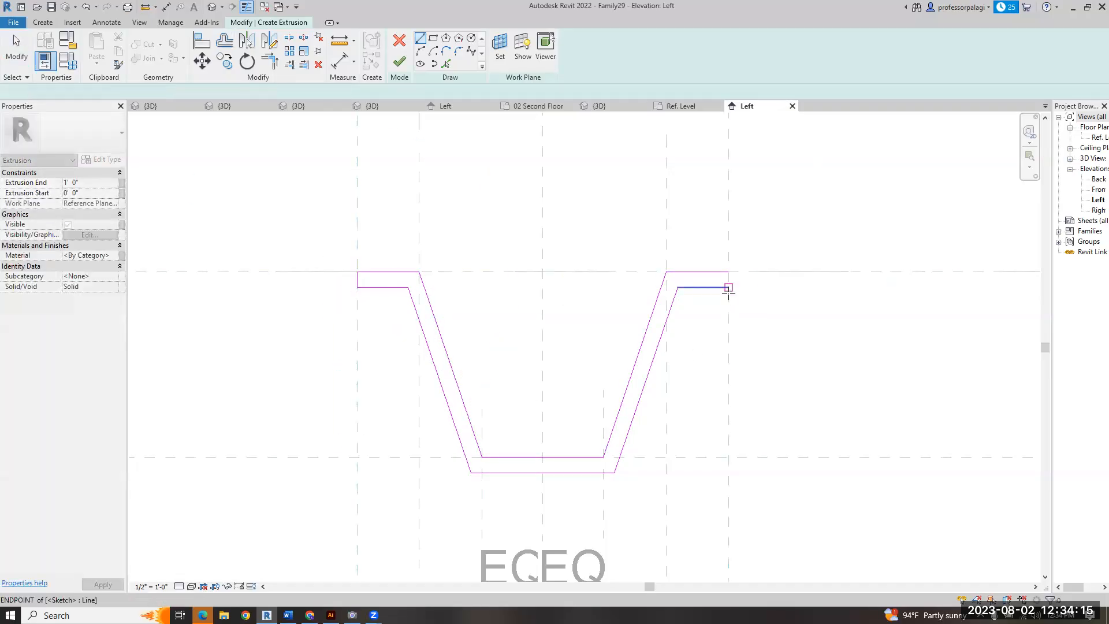
pyautogui.click(728, 272)
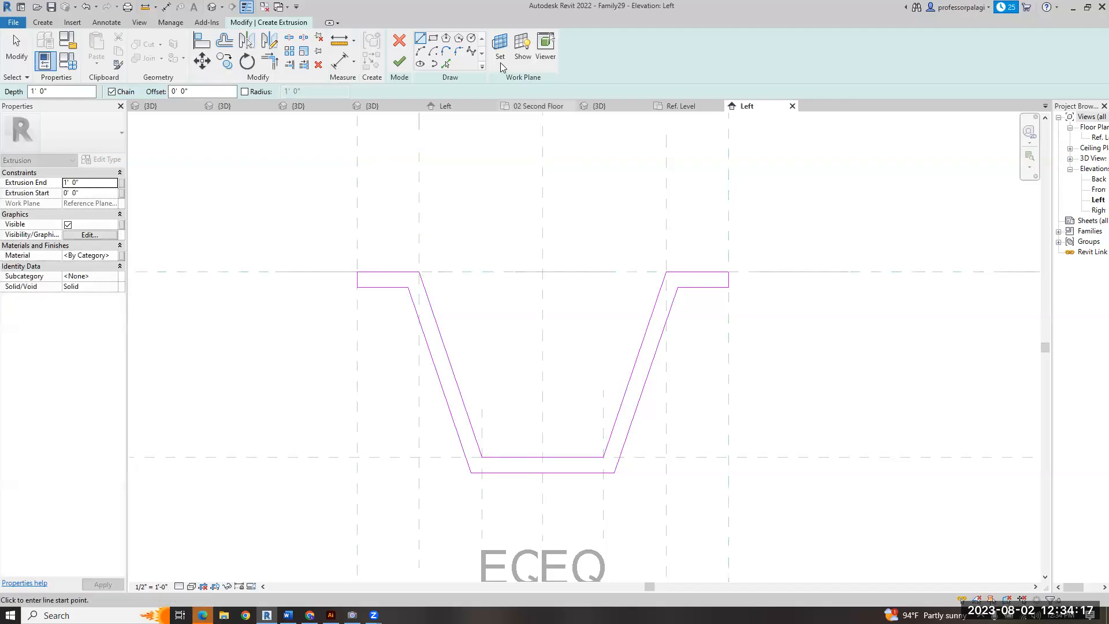
pyautogui.click(403, 63)
pyautogui.click(586, 246)
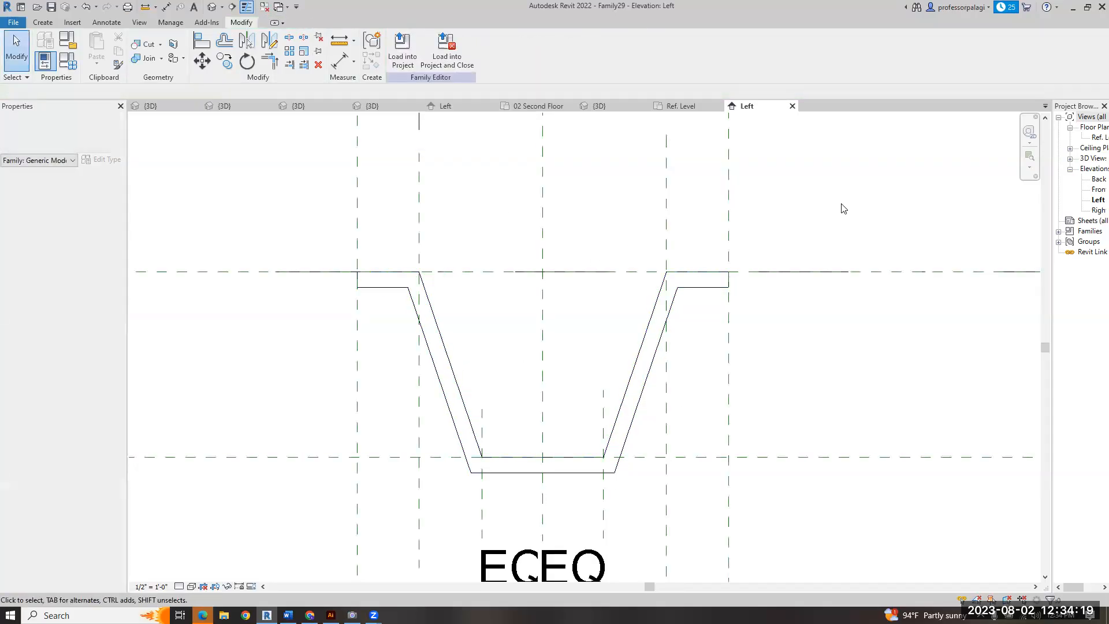
# - In the Front elevation, align the extrusion's end with the far vertical reference plane and lock it
pyautogui.doubleClick(1096, 189)
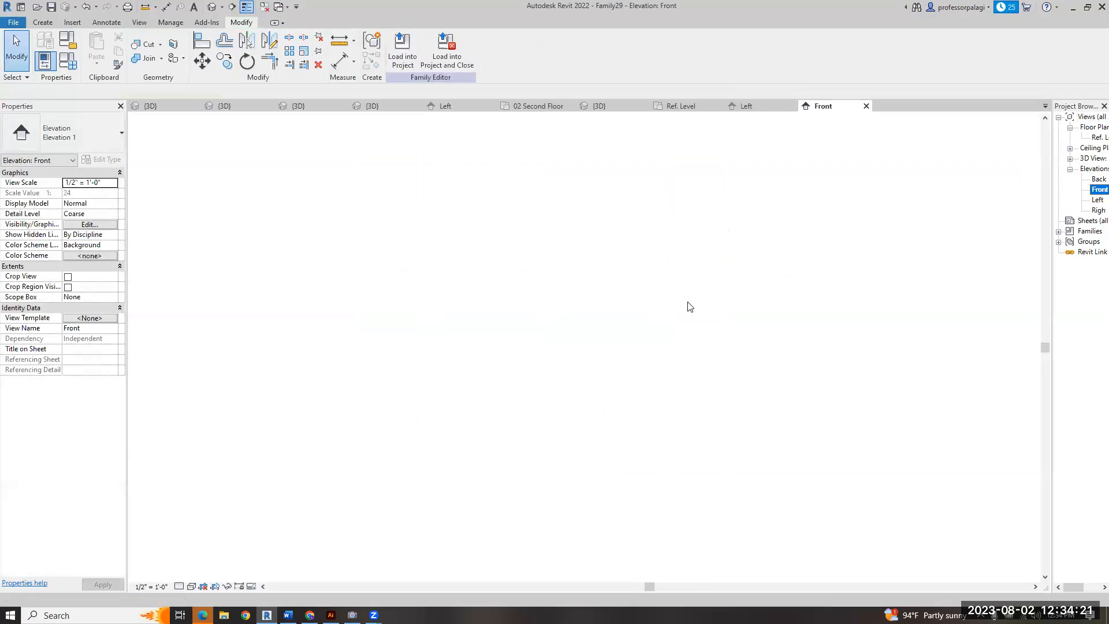
pyautogui.press('a')
pyautogui.press('l')
pyautogui.click(714, 413)
pyautogui.click(607, 494)
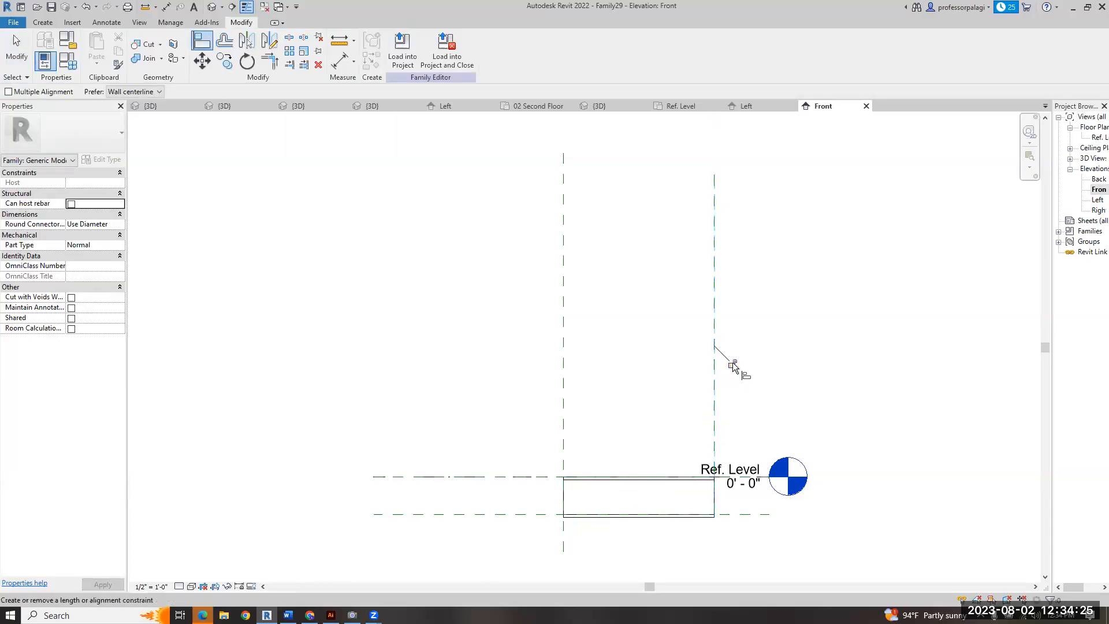
pyautogui.press('Escape')
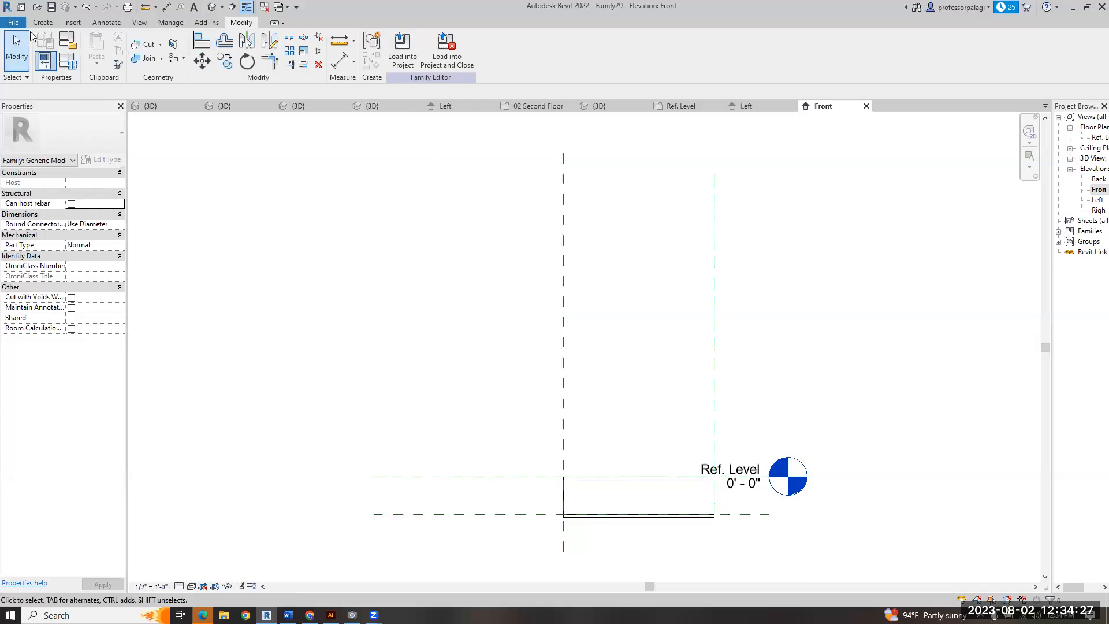
# - Save the family as PMD GL Kimble gutter in the Piano Kimble folder
pyautogui.click(13, 22)
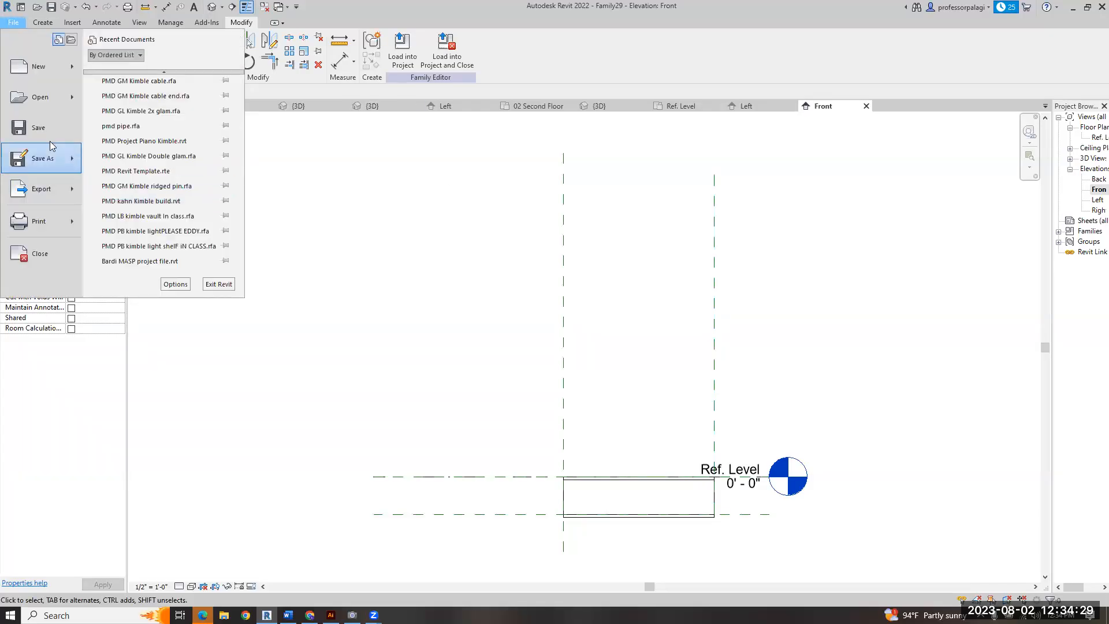
pyautogui.click(38, 158)
pyautogui.click(171, 151)
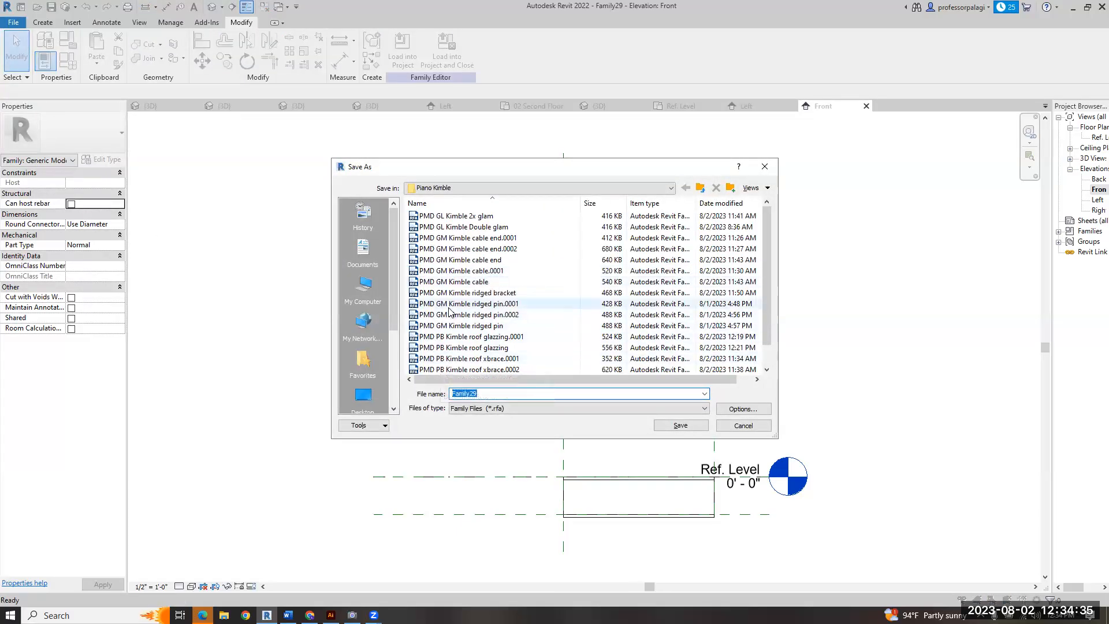
pyautogui.click(462, 226)
pyautogui.click(495, 393)
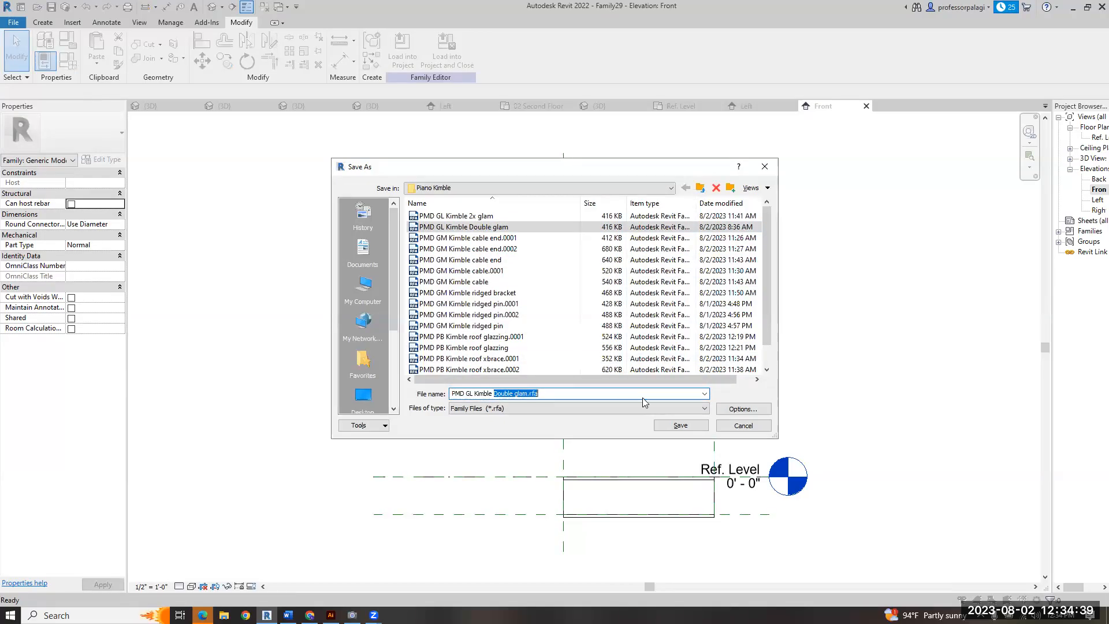
pyautogui.write('gutter')
pyautogui.press('Return')
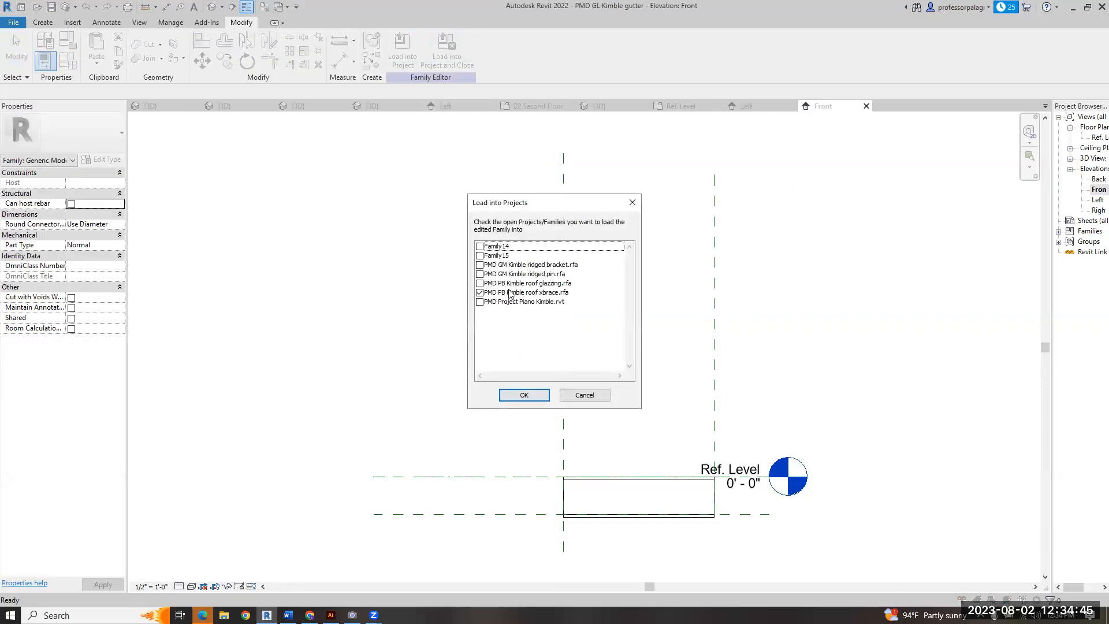
# - Load the gutter family into PMD PB Kimble roof xbrace without placing it, and also into PMD PB Kimble roof glazzing
pyautogui.click(515, 395)
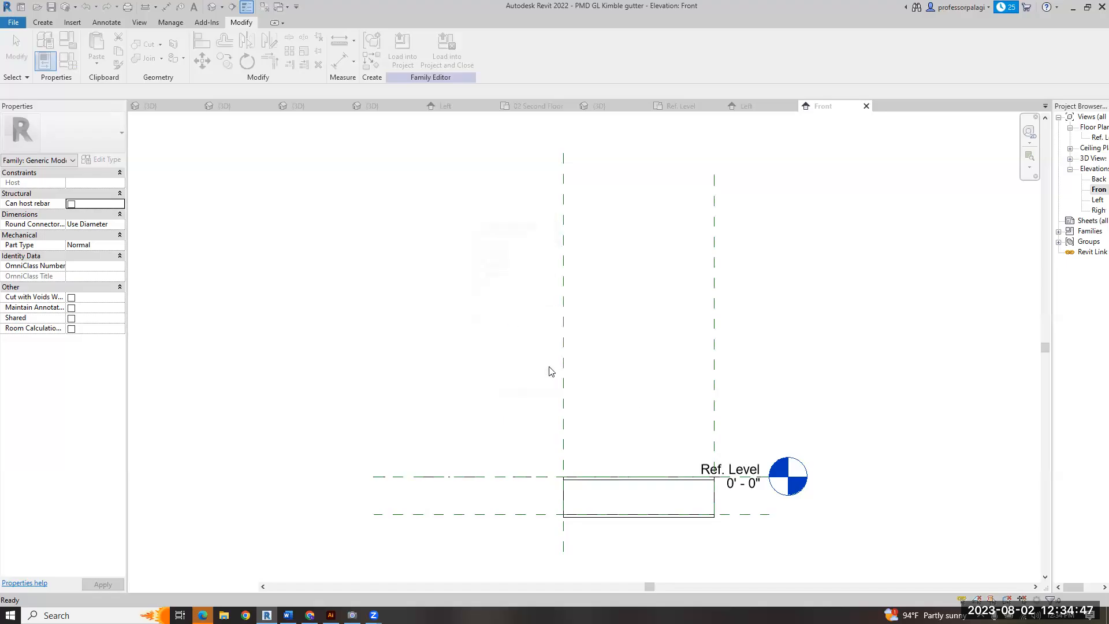
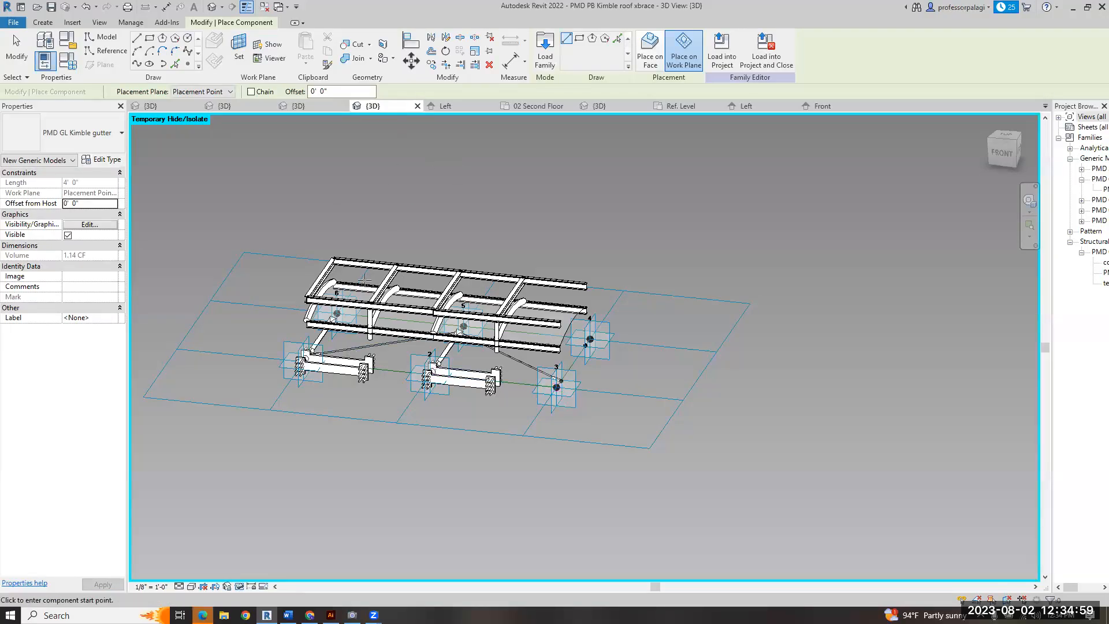
pyautogui.press('Escape')
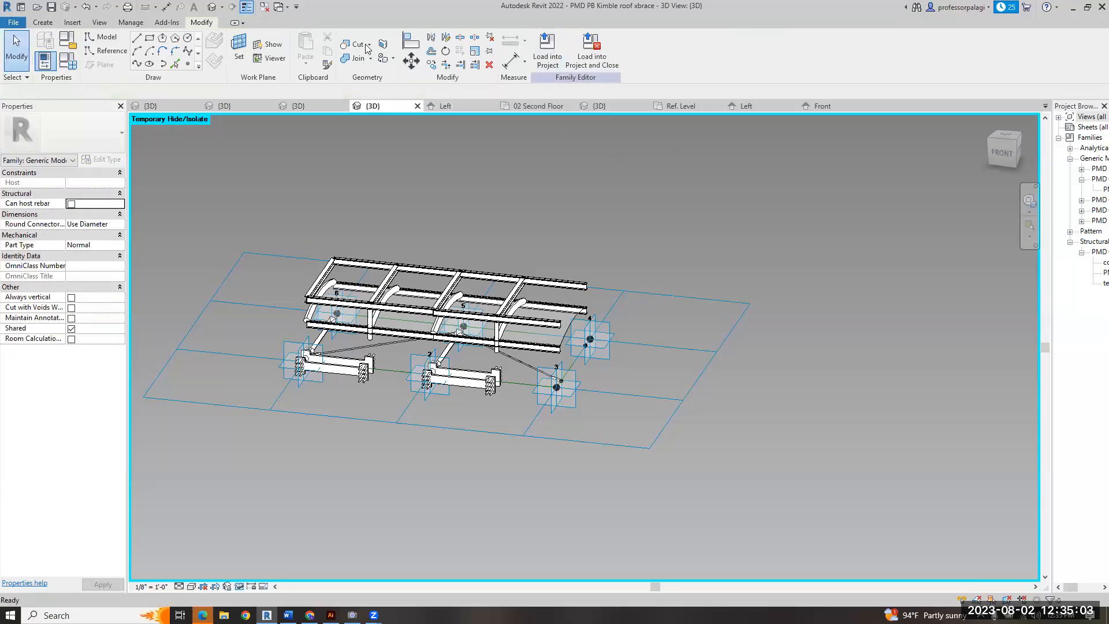
pyautogui.click(817, 107)
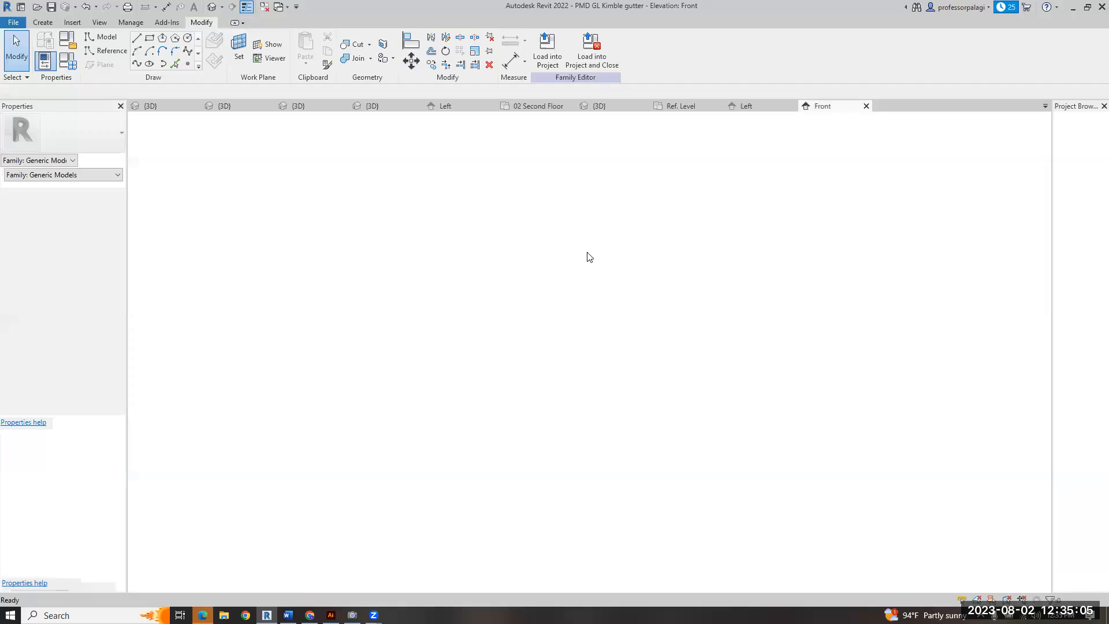
pyautogui.click(403, 49)
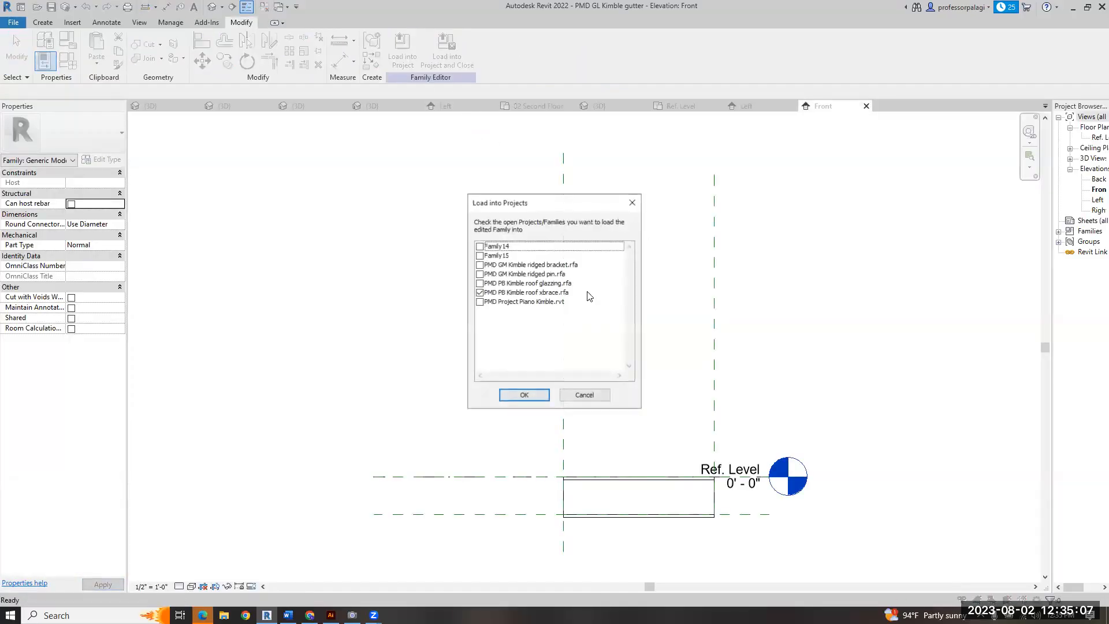
pyautogui.click(541, 283)
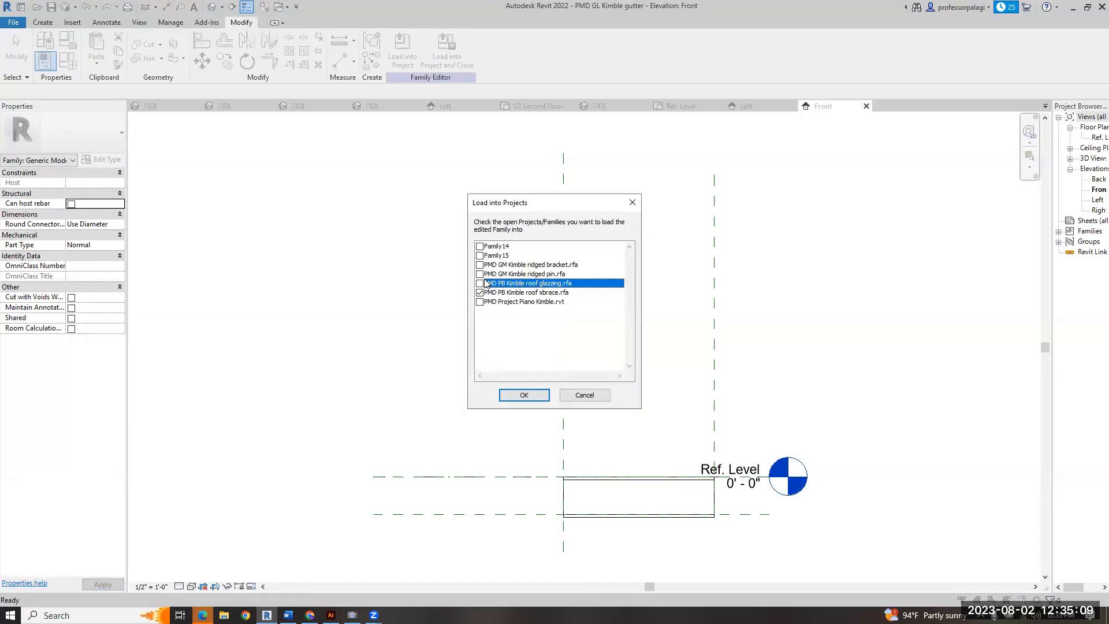
pyautogui.click(480, 283)
pyautogui.click(479, 292)
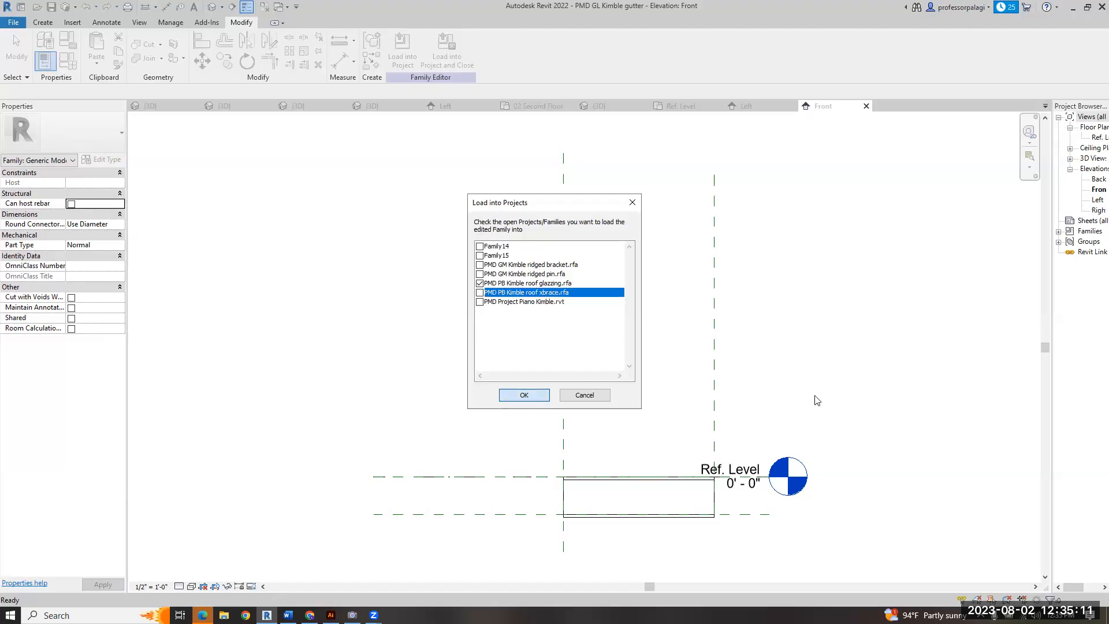
pyautogui.press('Return')
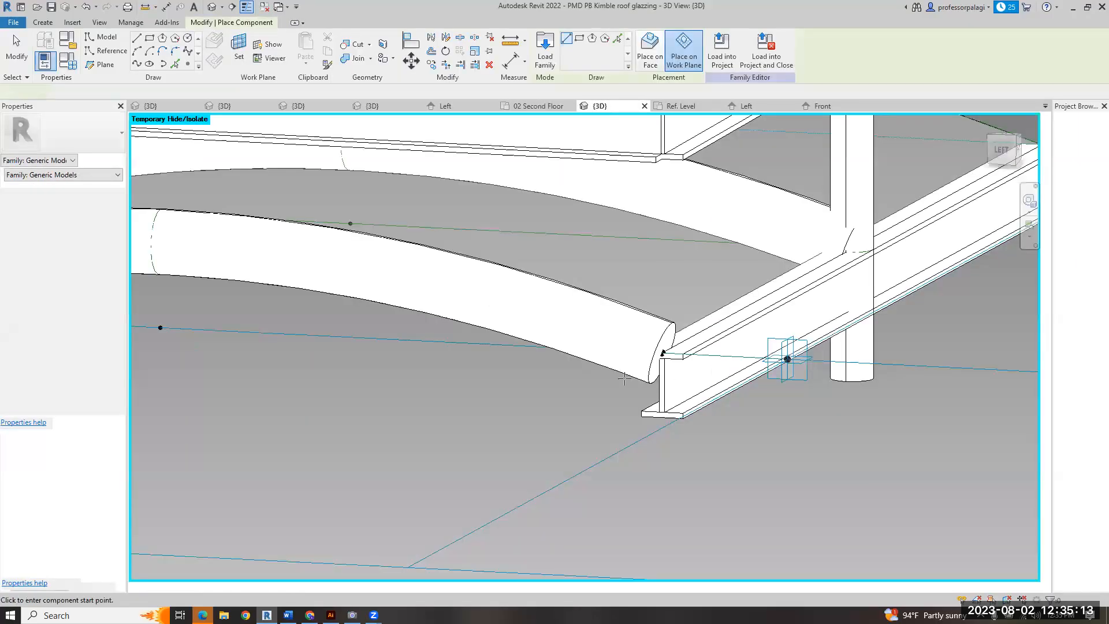
# - Place a PMD GL Kimble gutter between the two reference points along the outer lower beam of the roof glazing frame
pyautogui.scroll(-5, 571, 399)
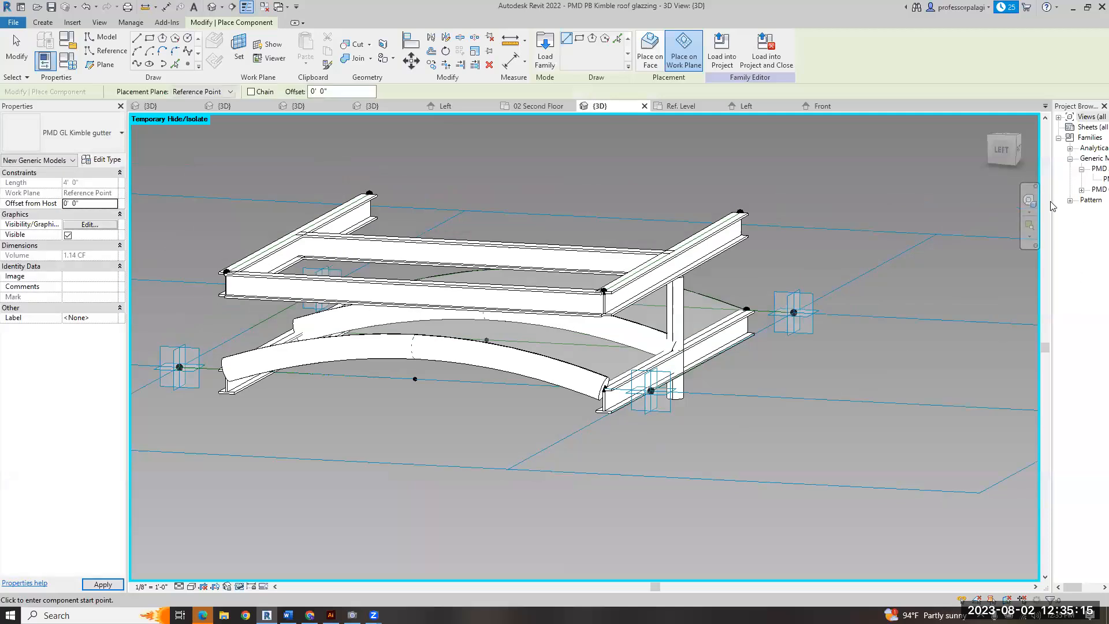
pyautogui.moveTo(1050, 181); pyautogui.dragTo(982, 176)
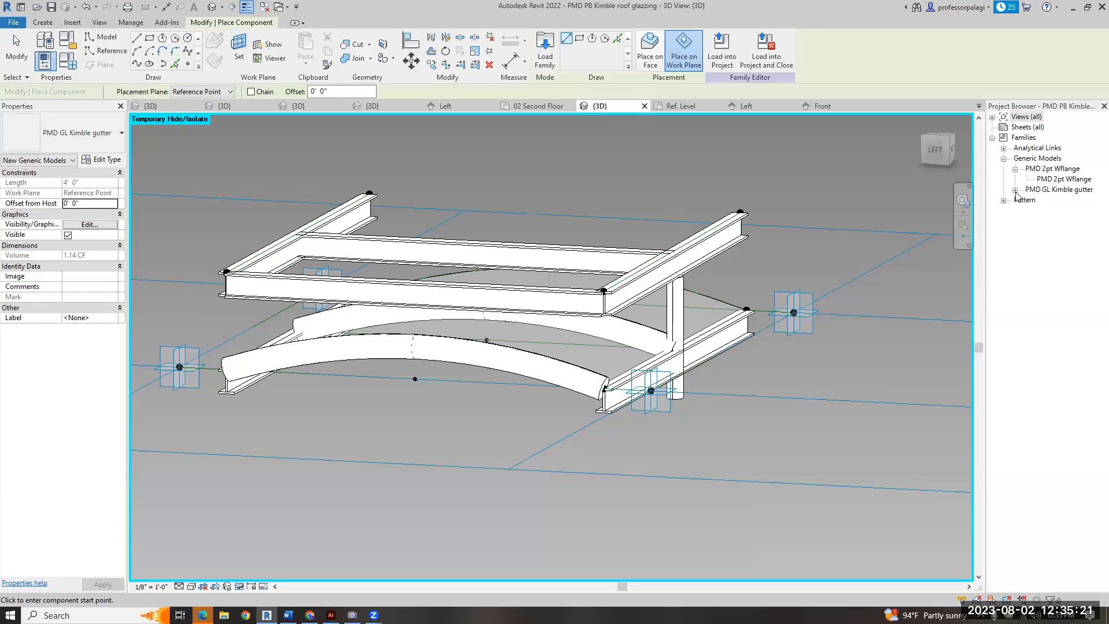
pyautogui.click(1014, 190)
pyautogui.click(1070, 200)
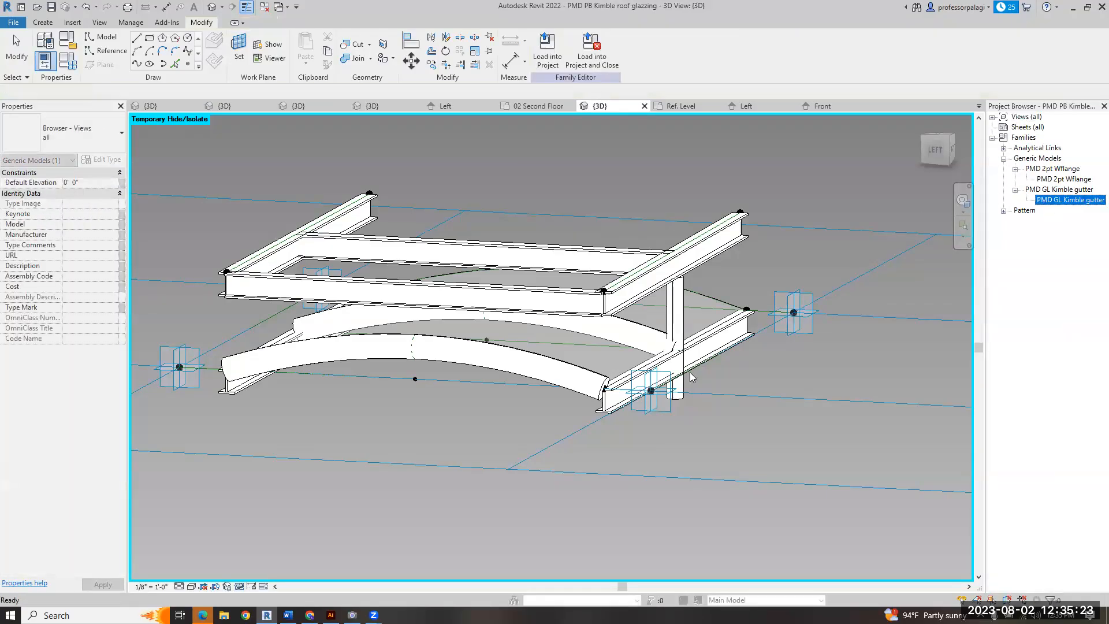
pyautogui.moveTo(692, 377); pyautogui.dragTo(688, 380)
pyautogui.click(651, 391)
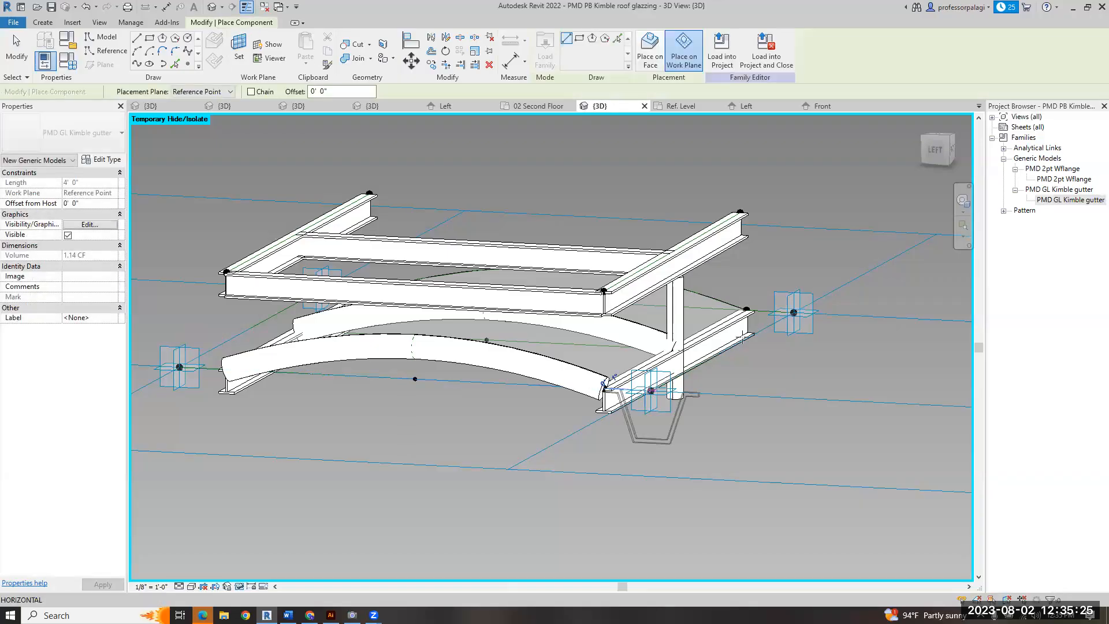
pyautogui.click(794, 312)
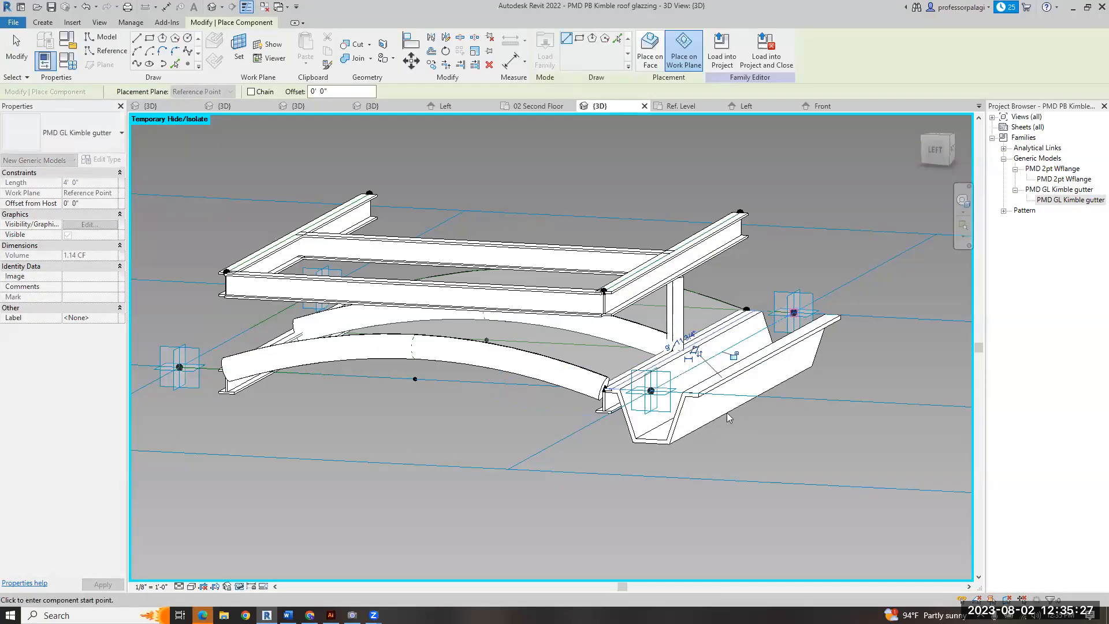
pyautogui.press('Escape')
pyautogui.scroll(3, 768, 436)
pyautogui.press('Escape')
pyautogui.scroll(-5, 699, 433)
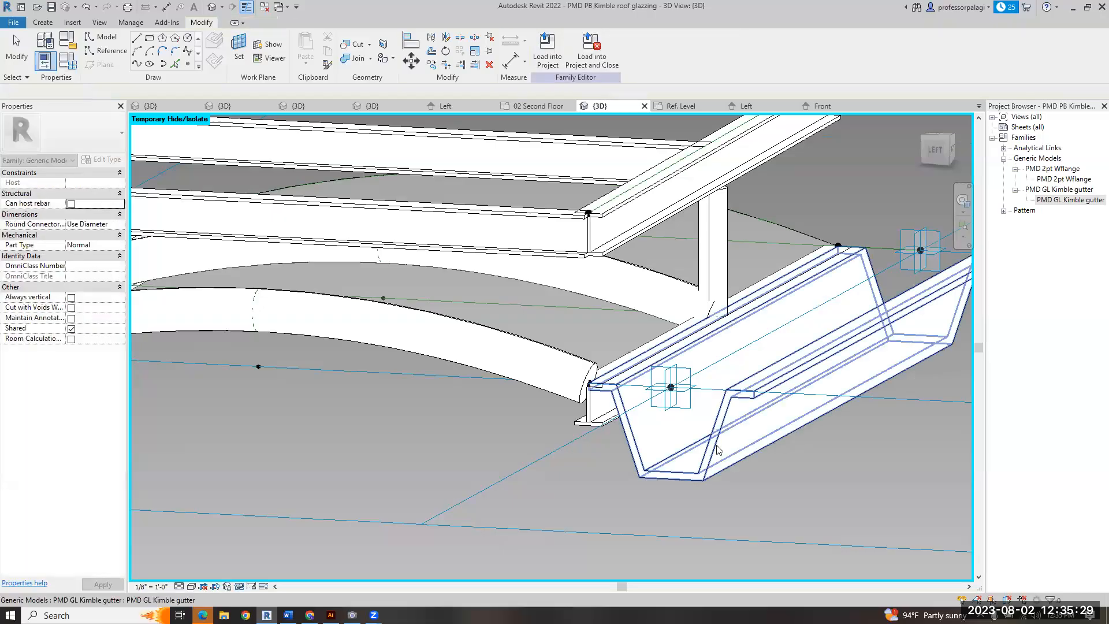
# - Inspect the placed gutter against the roof glazing frame and delete it
pyautogui.scroll(3, 671, 438)
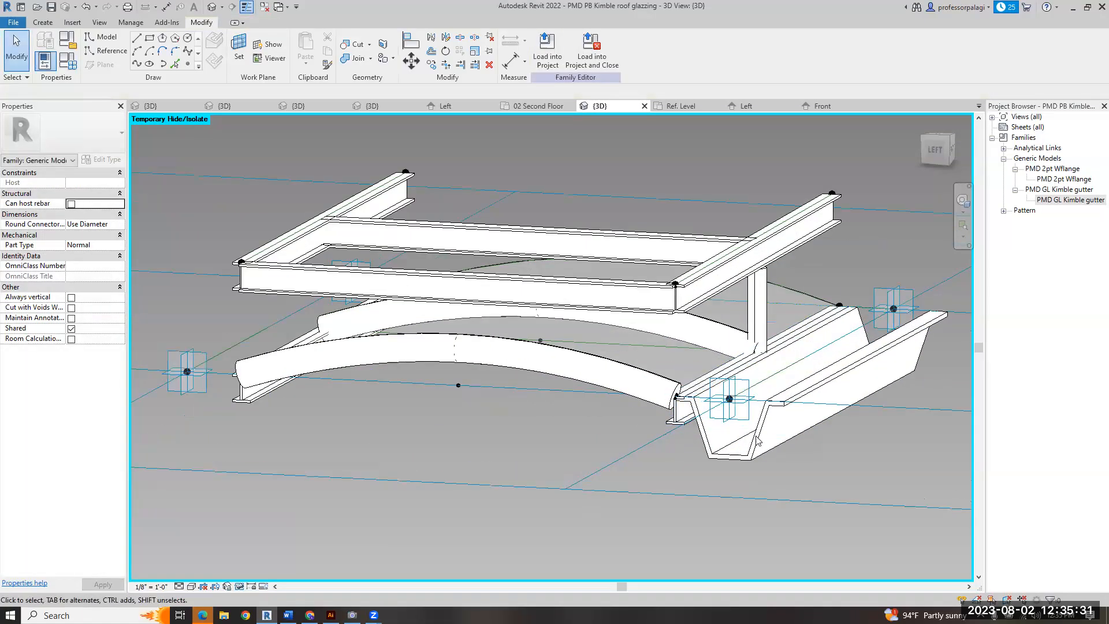
pyautogui.keyDown('shift'); pyautogui.moveTo(671, 437); pyautogui.dragTo(691, 449, button='middle'); pyautogui.keyUp('shift')
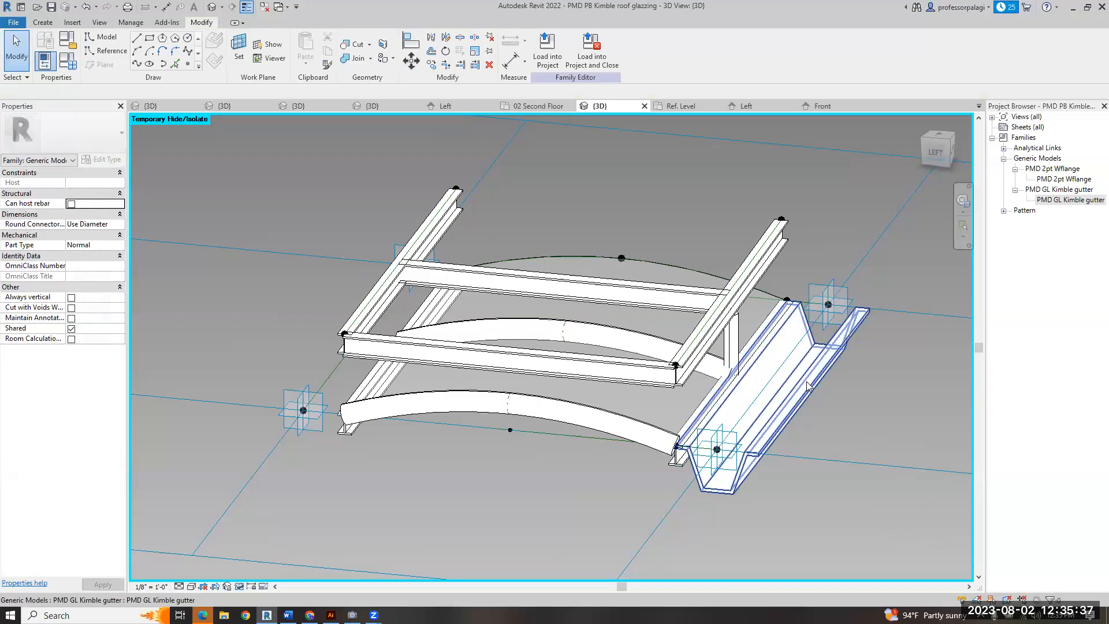
pyautogui.click(847, 412)
pyautogui.press('Delete')
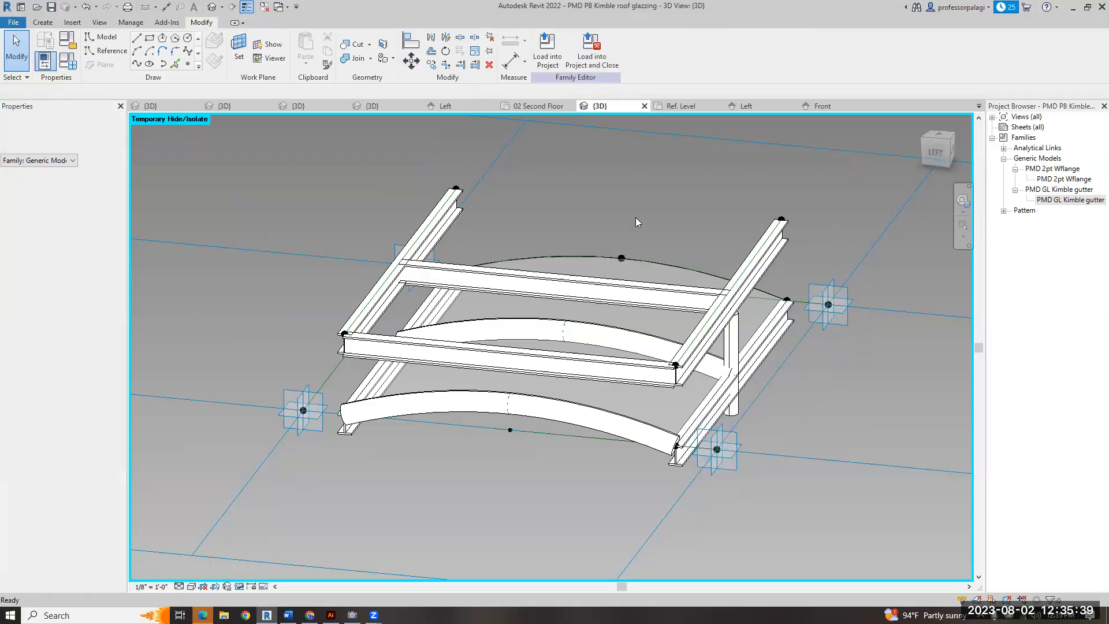
# - Load the gutter family into PMD Project Piano Kimble.rvt only, excluding the roof glazing family
pyautogui.click(767, 105)
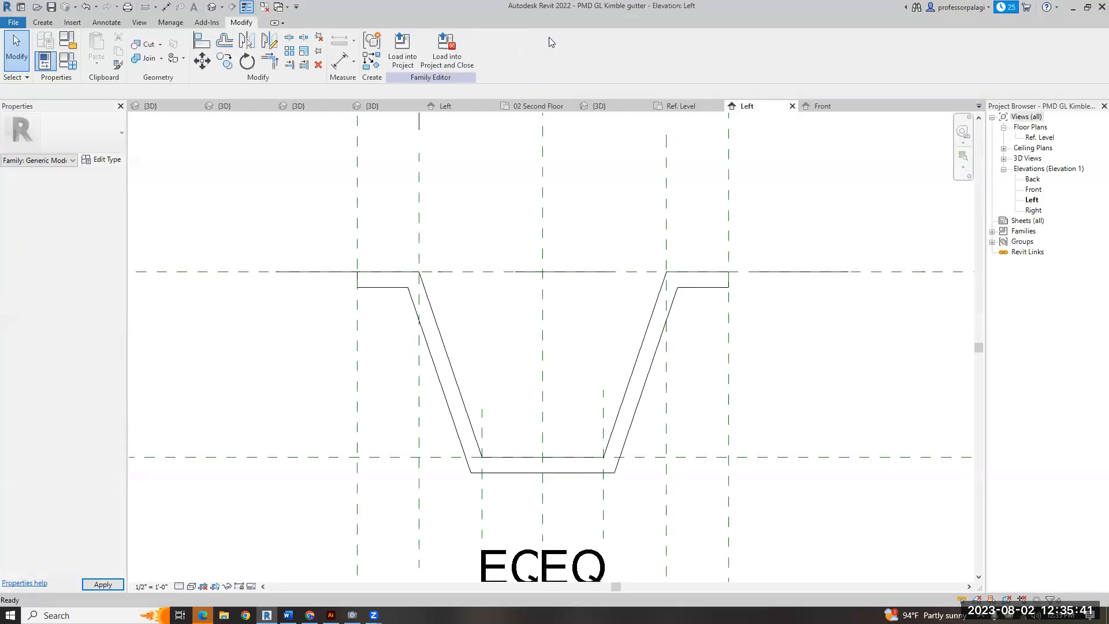
pyautogui.click(452, 56)
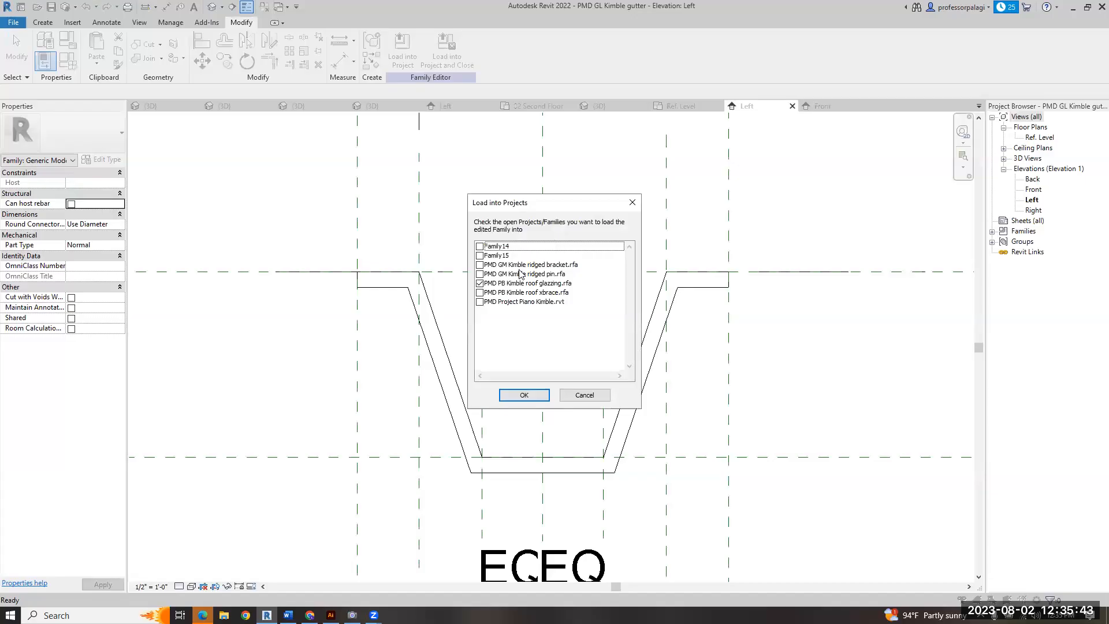
pyautogui.click(479, 302)
pyautogui.click(479, 283)
pyautogui.click(531, 394)
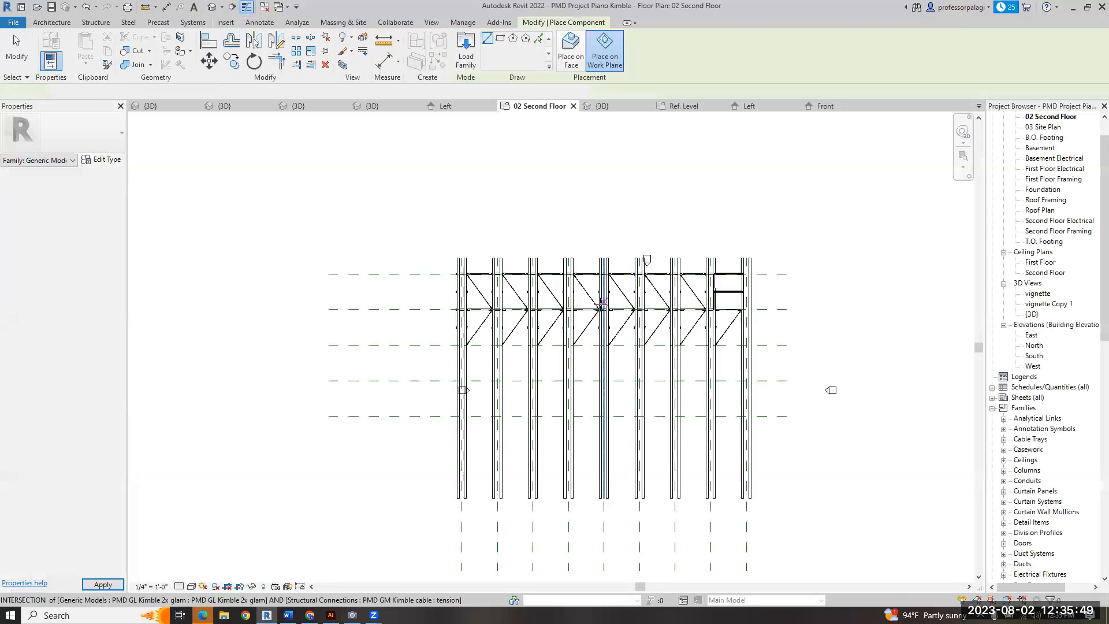
# - Place a gutter along the centre of the leftmost double beam in the 02 Second Floor plan, extending past the beam's lower end
pyautogui.scroll(5, 462, 254)
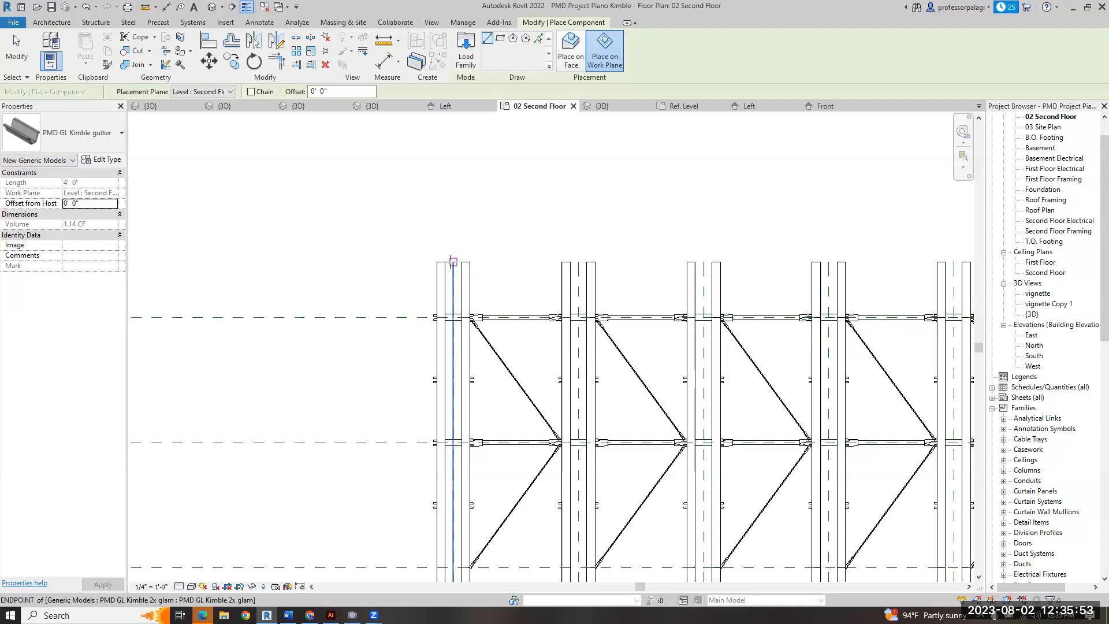
pyautogui.scroll(-4, 470, 153)
pyautogui.scroll(-3, 469, 153)
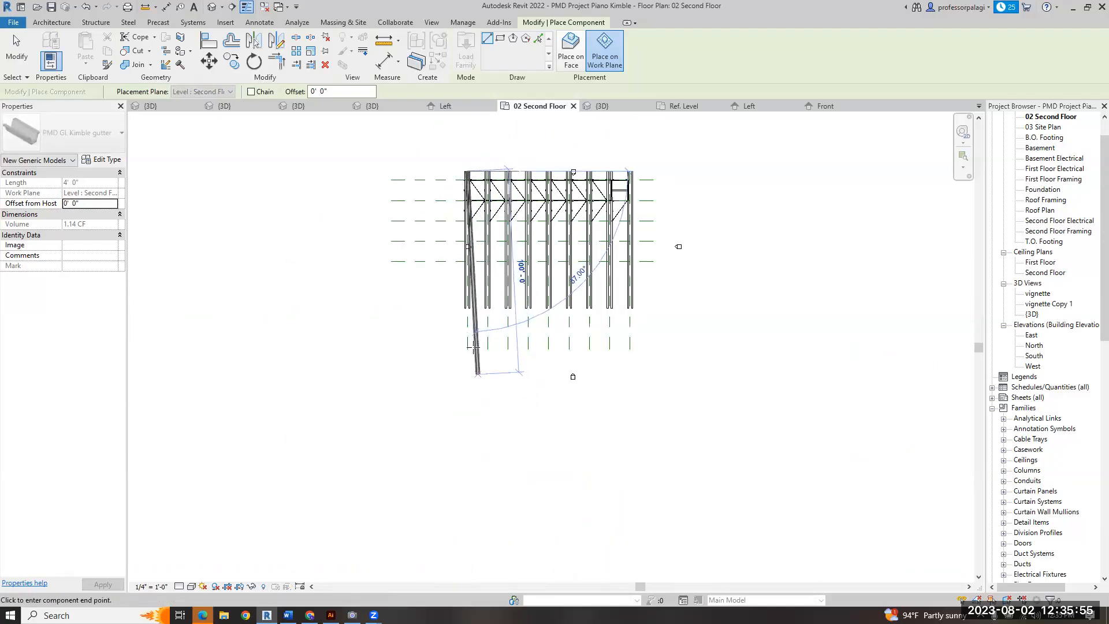
pyautogui.click(467, 333)
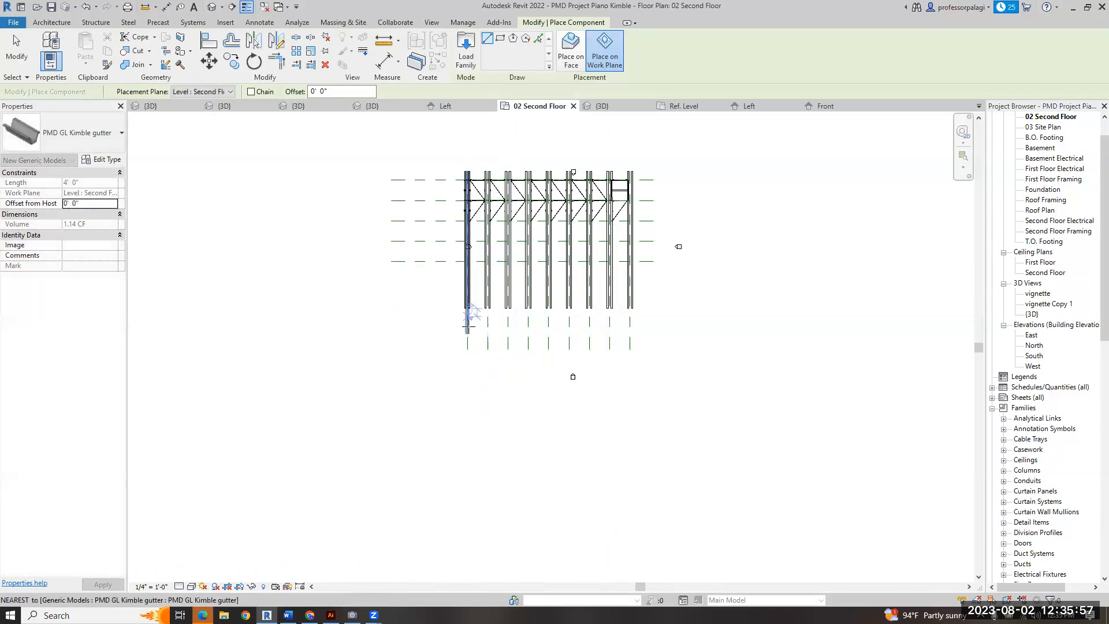
# - Extend the gutter's outer end farther past the double beam in the 3D view, to a length of about 91 feet
pyautogui.press('Escape')
pyautogui.press('Escape')
pyautogui.scroll(5, 464, 324)
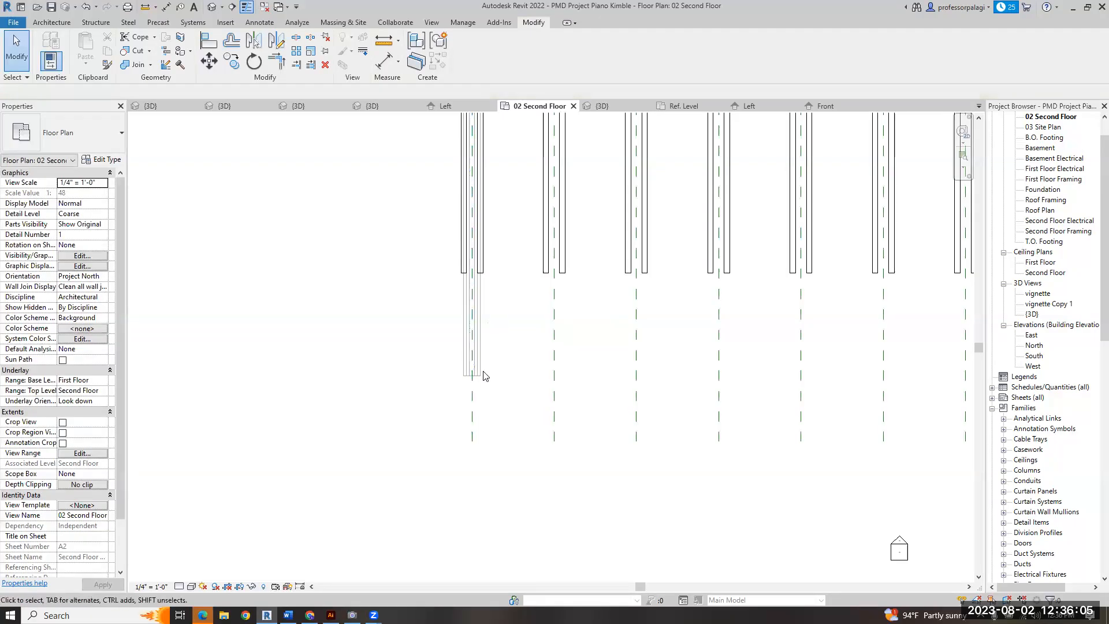
pyautogui.scroll(-3, 524, 394)
pyautogui.press('3')
pyautogui.press('d')
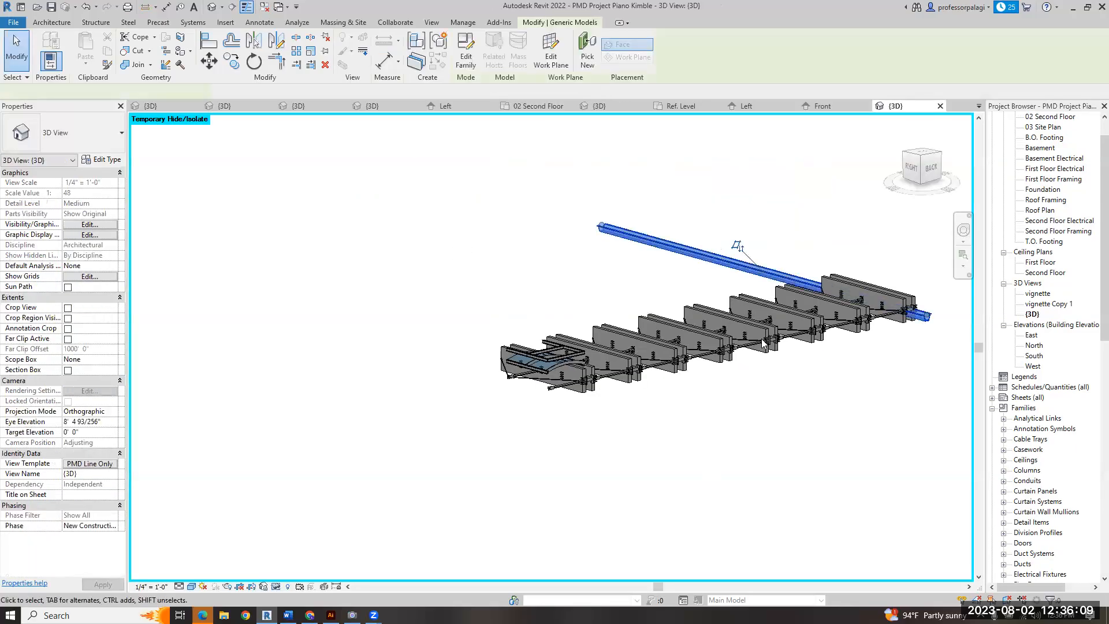
pyautogui.scroll(-2, 454, 251)
pyautogui.scroll(5, 763, 309)
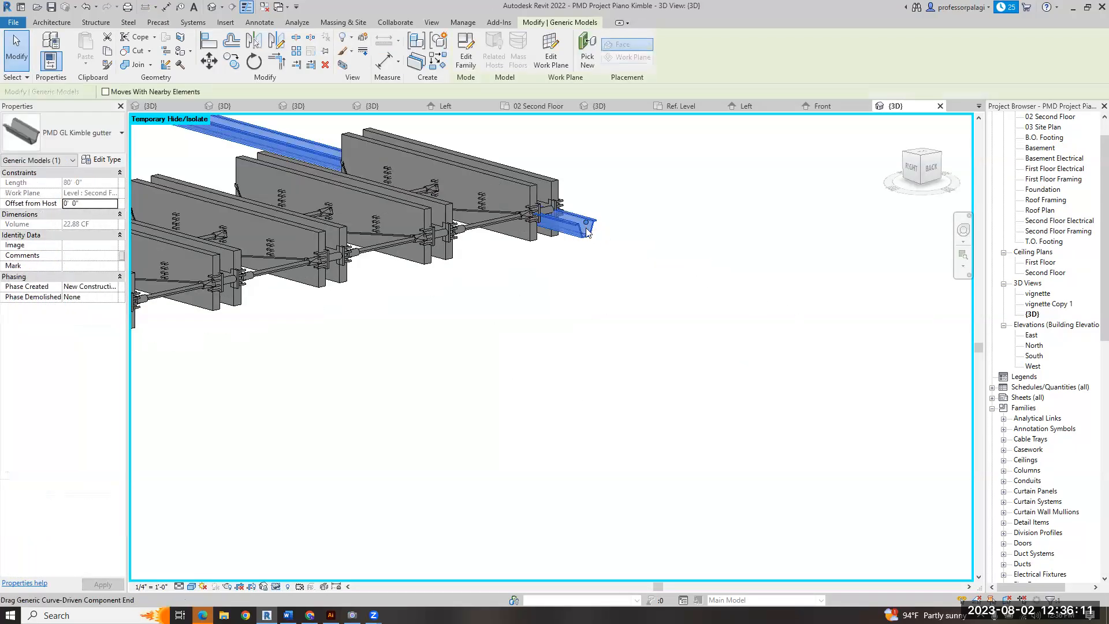
pyautogui.moveTo(586, 225); pyautogui.dragTo(698, 249)
pyautogui.click(780, 314)
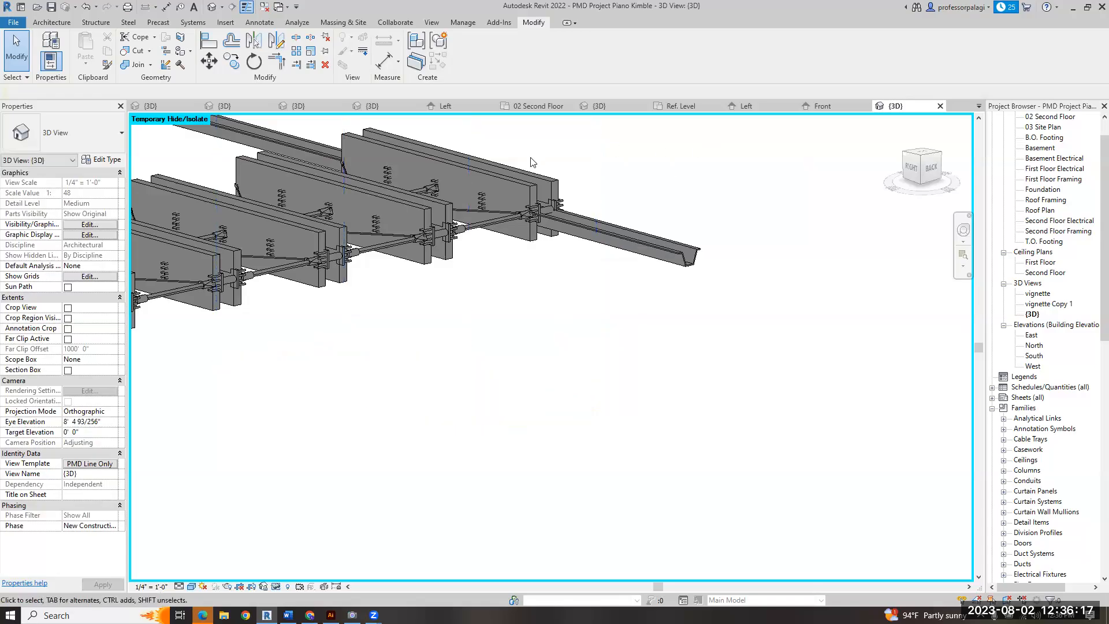
# - Load PMD PB Kimble roof xbrace into PMD Project Piano Kimble.rvt, overwriting the shared PMD PB Kimble roof glazzing sub-component family
pyautogui.click(628, 106)
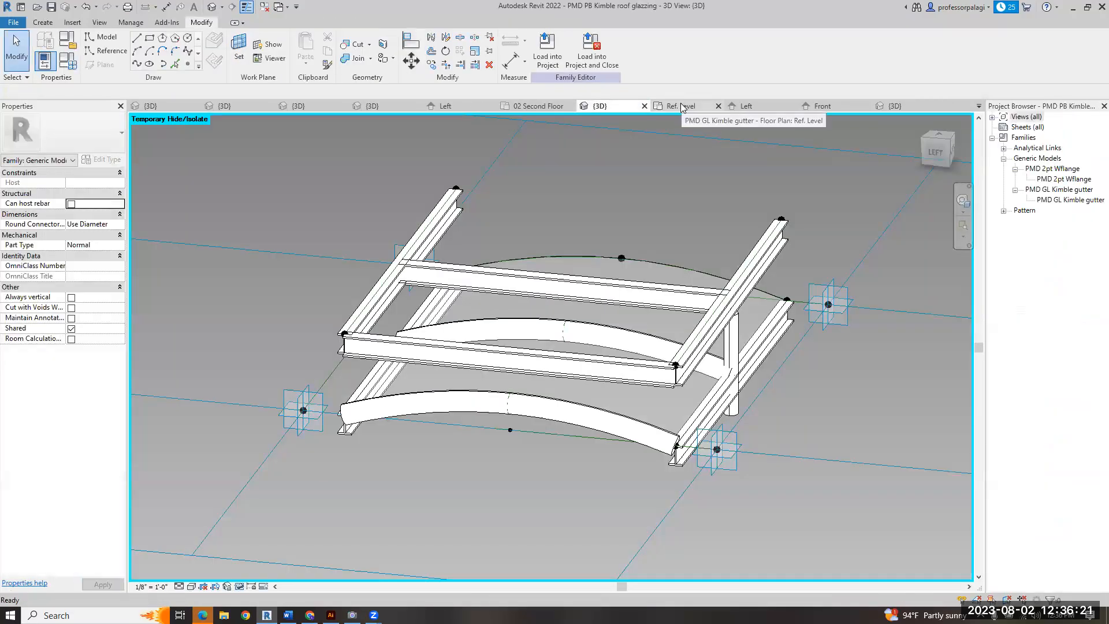
pyautogui.click(761, 107)
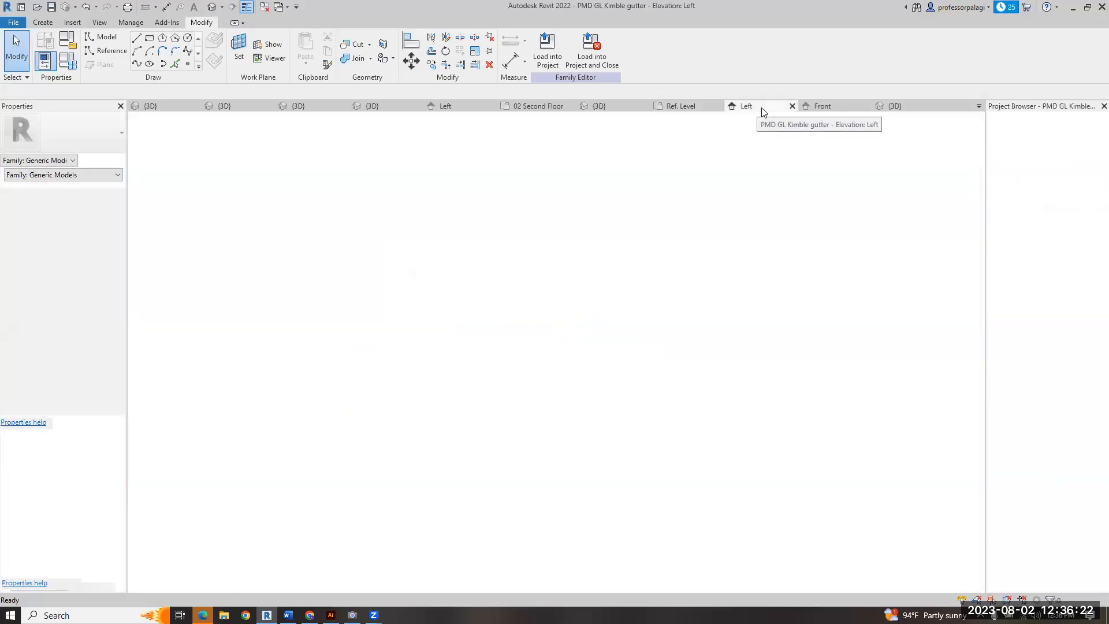
pyautogui.click(540, 107)
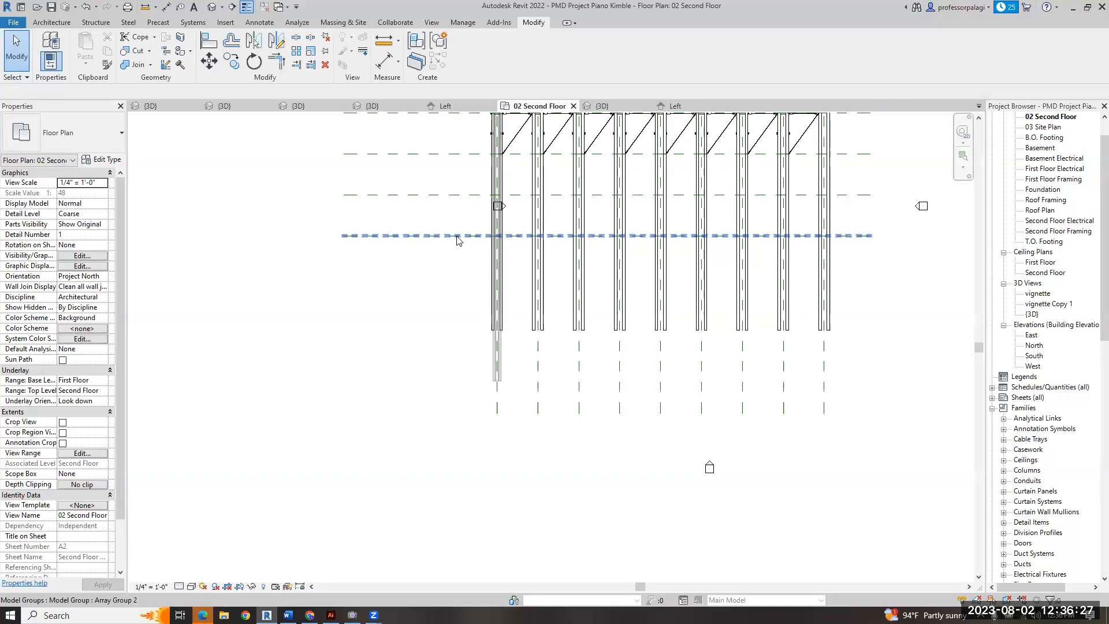
pyautogui.click(603, 106)
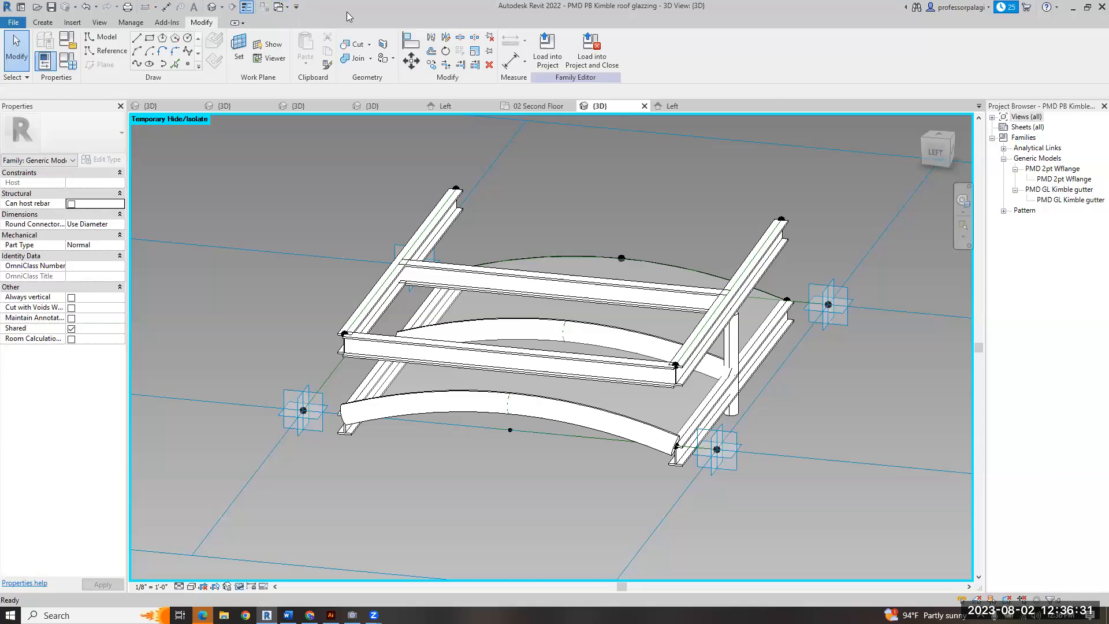
pyautogui.click(286, 8)
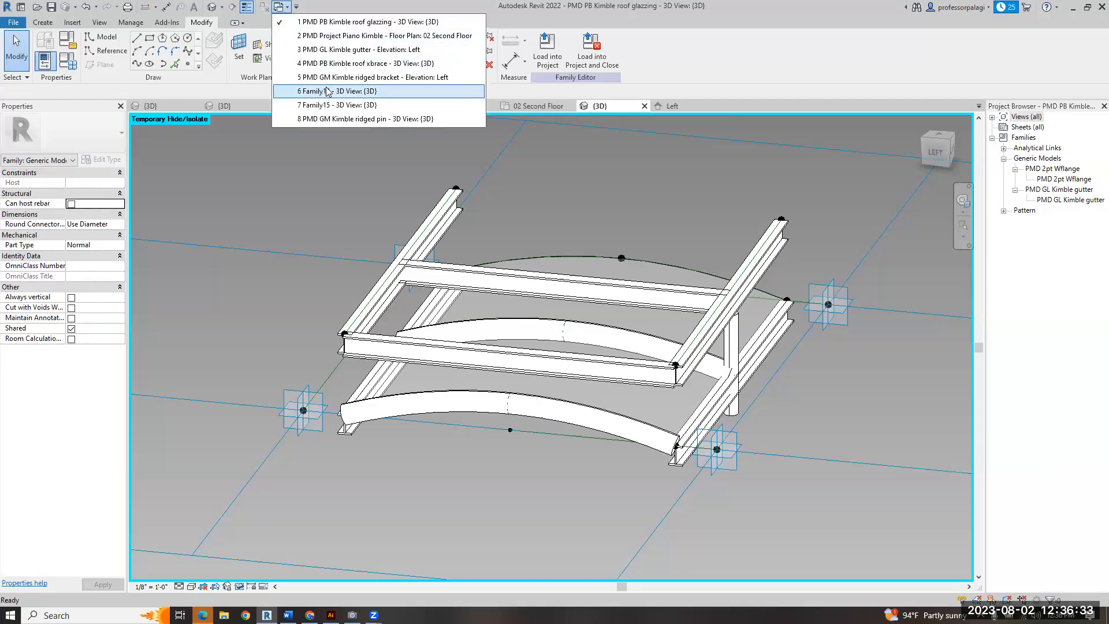
pyautogui.click(347, 64)
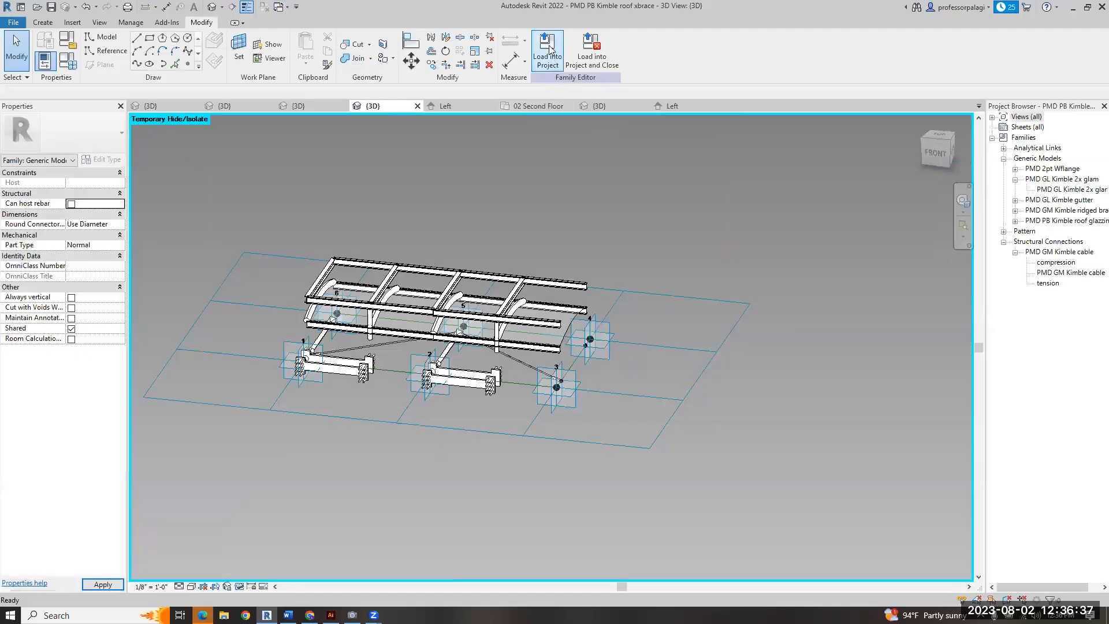
pyautogui.click(547, 47)
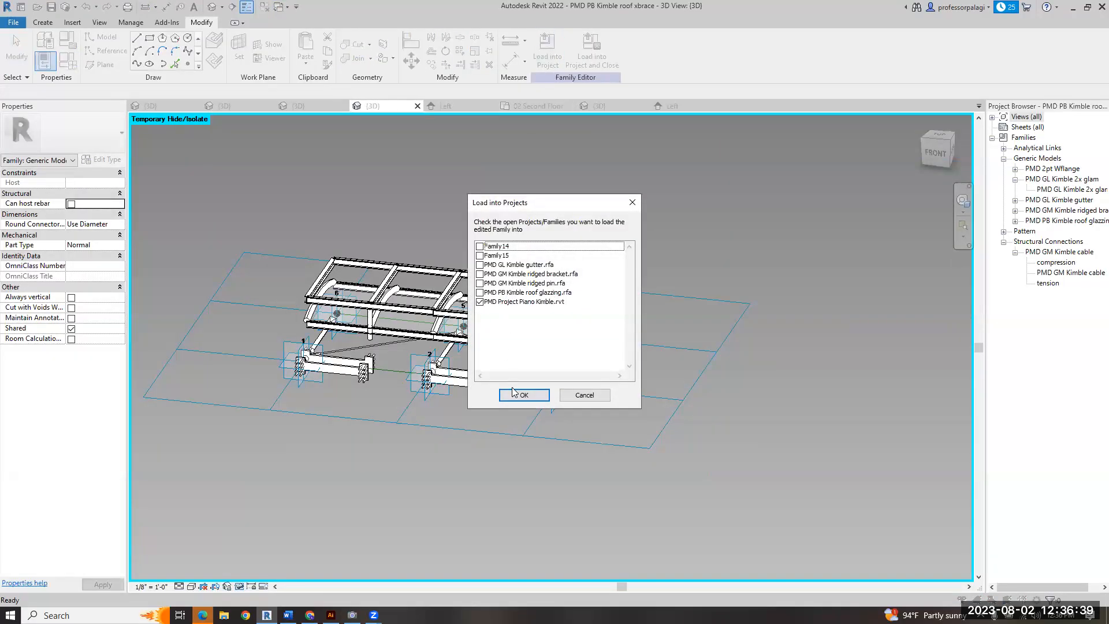
pyautogui.click(513, 392)
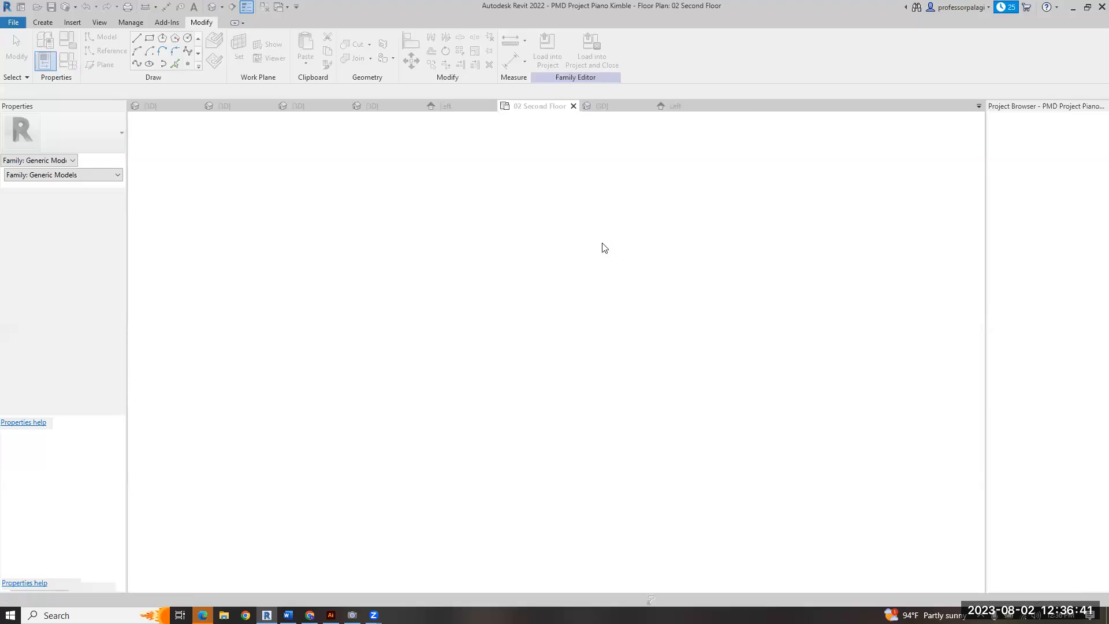
pyautogui.click(499, 281)
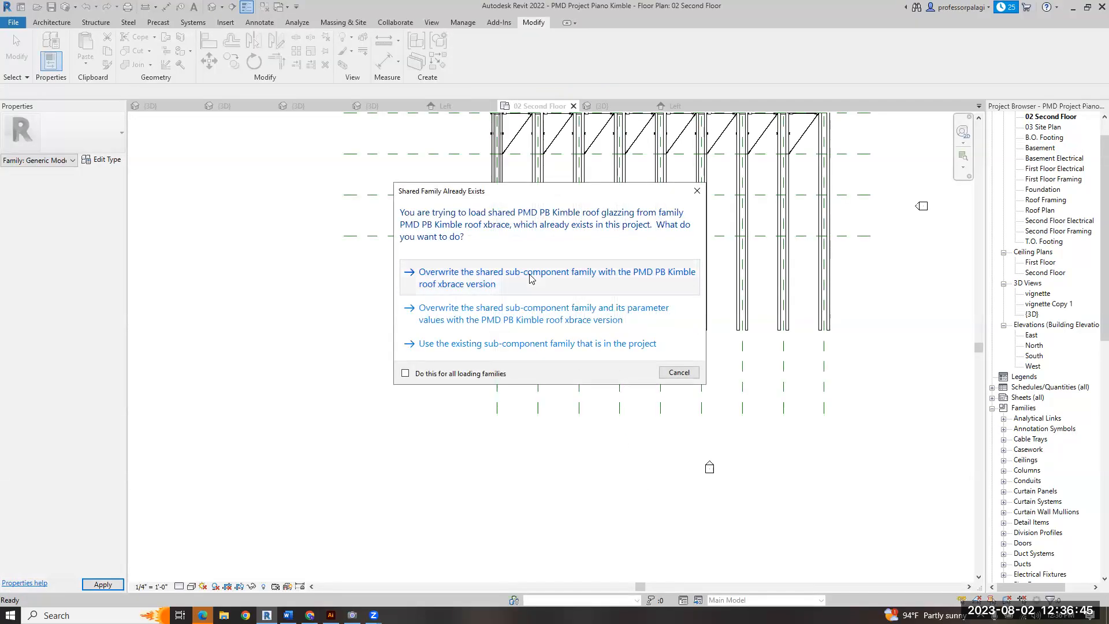
pyautogui.click(530, 279)
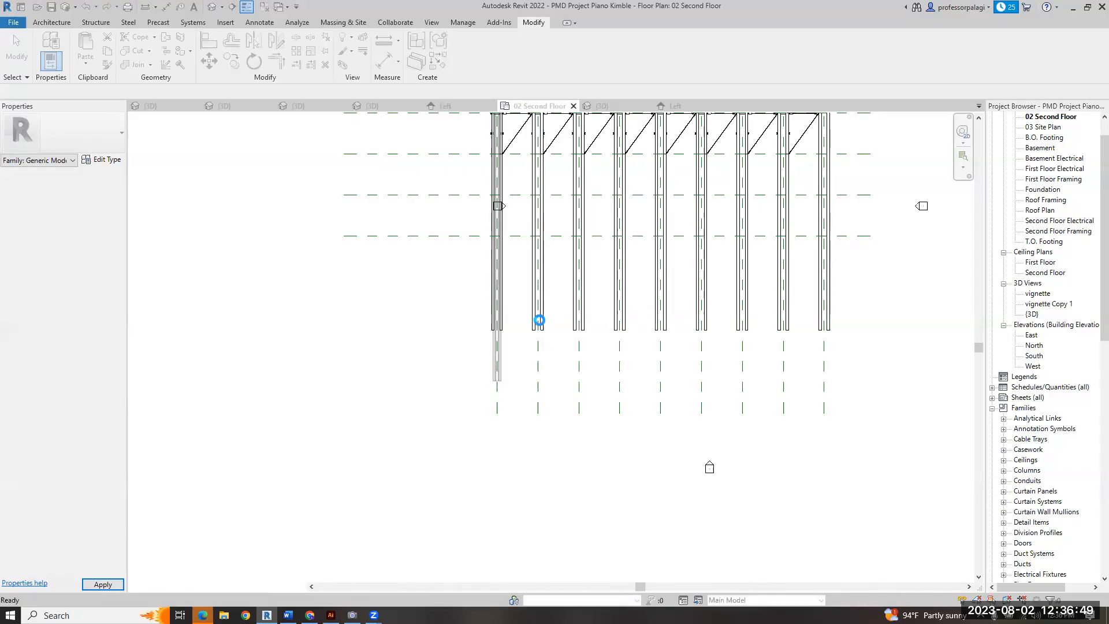
# - Raise the gutter above the ridged brackets in the 3D view by changing its offset from host
pyautogui.scroll(-3, 554, 340)
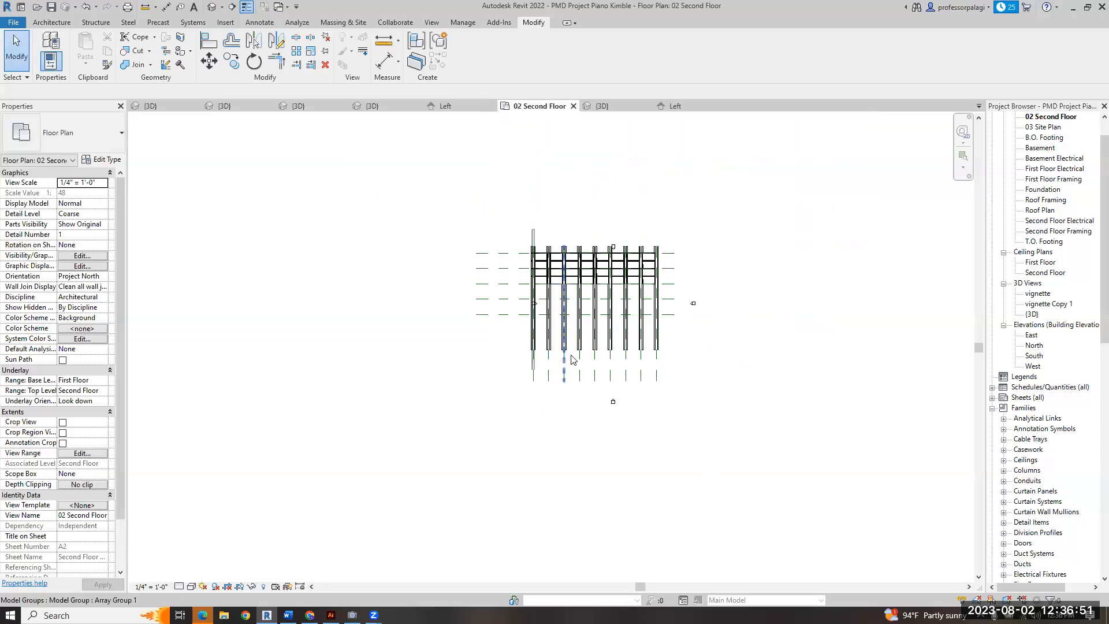
pyautogui.press('3')
pyautogui.press('d')
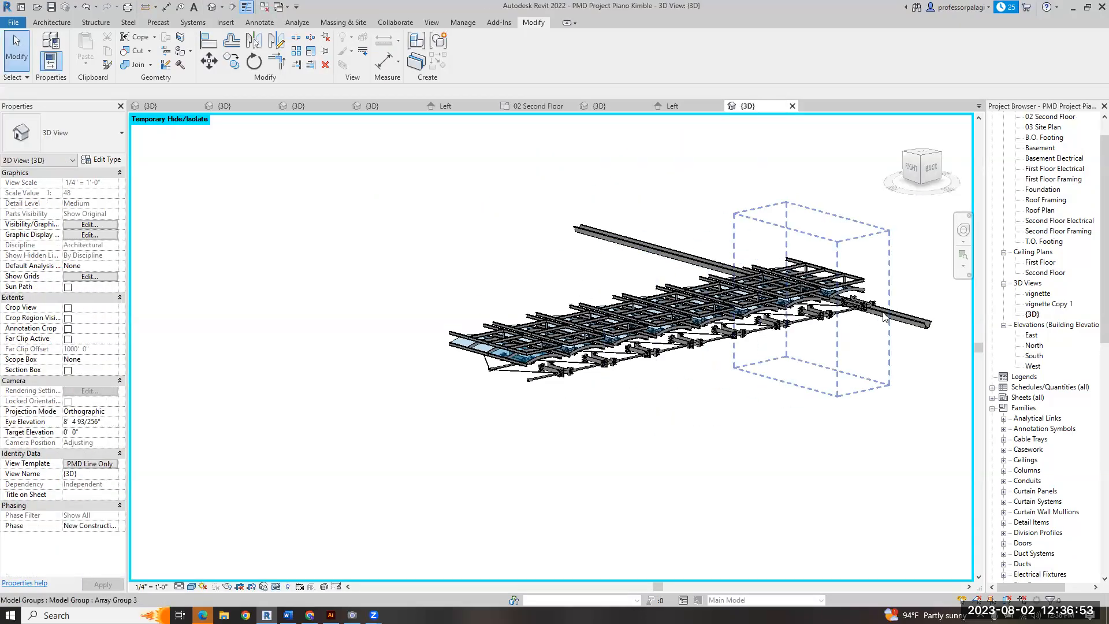
pyautogui.scroll(3, 876, 320)
pyautogui.scroll(1, 876, 319)
pyautogui.keyDown('shift'); pyautogui.moveTo(698, 371); pyautogui.dragTo(781, 414, button='middle'); pyautogui.keyUp('shift')
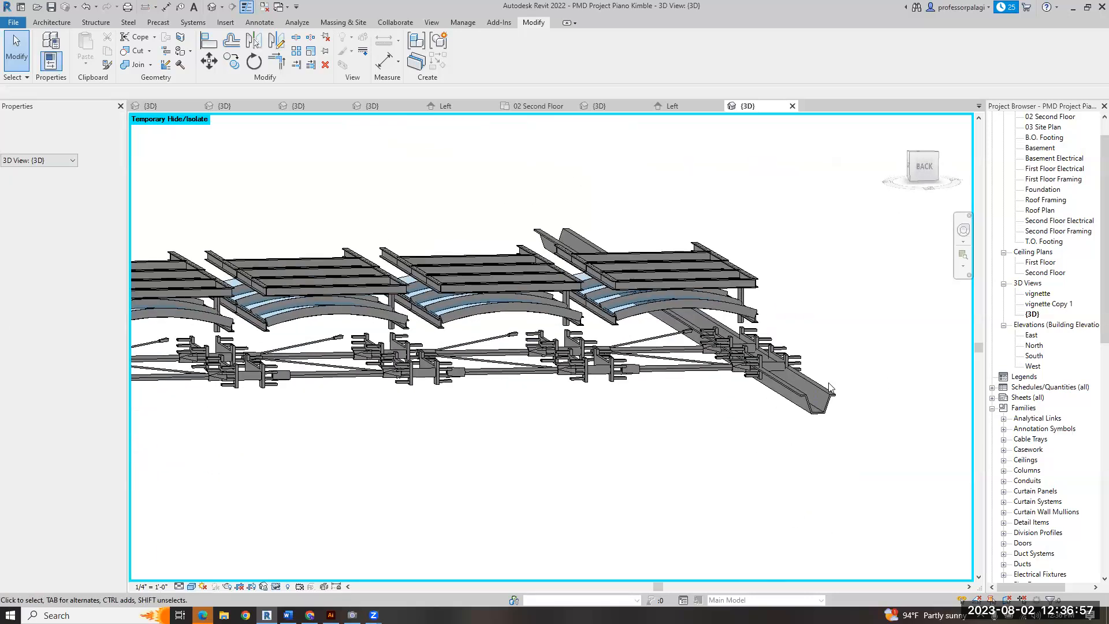
pyautogui.scroll(3, 781, 415)
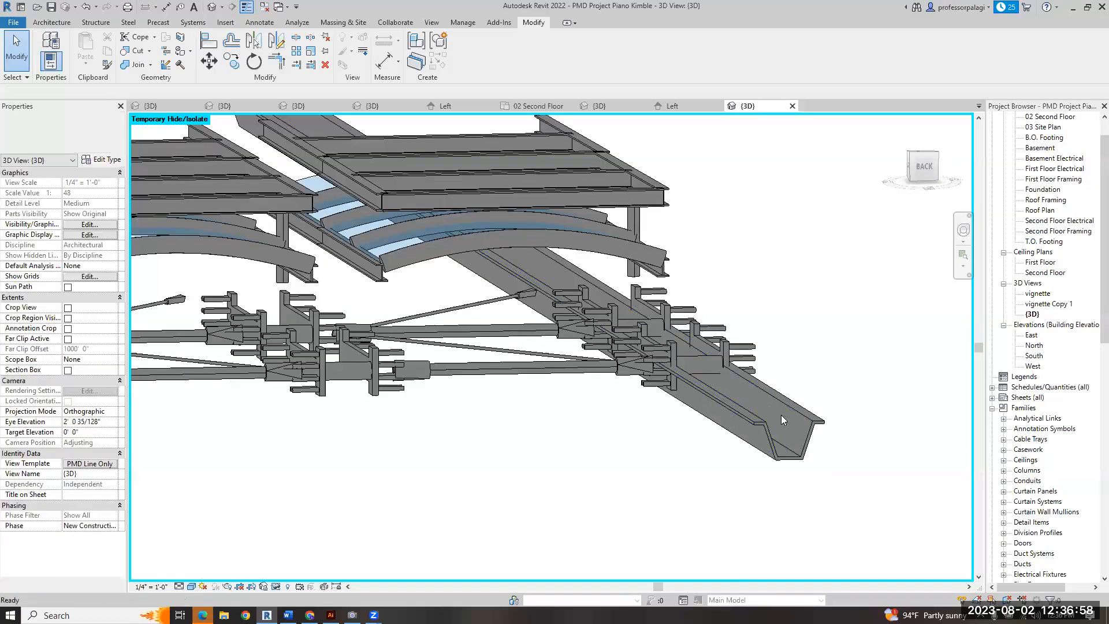
pyautogui.click(746, 418)
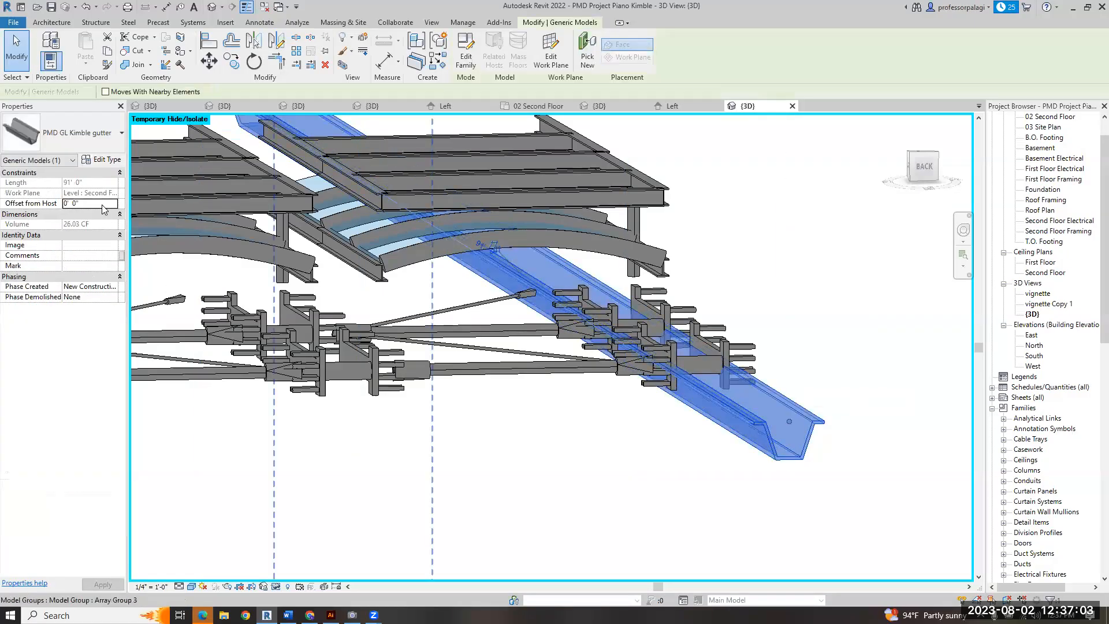
pyautogui.click(102, 204)
pyautogui.click(623, 471)
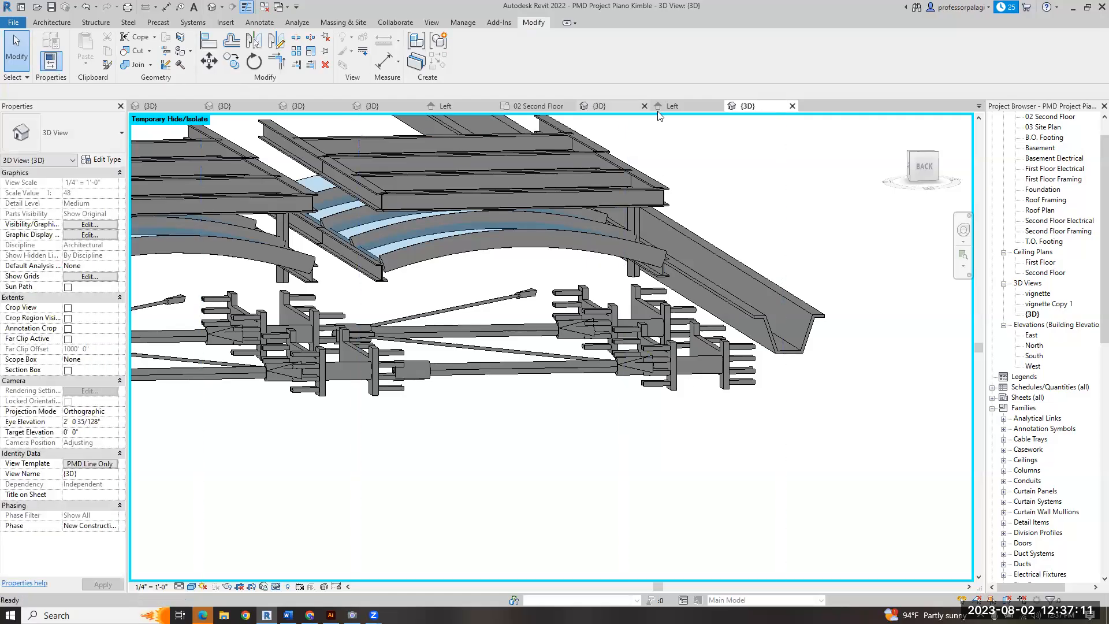
# - Place a PMD GL Kimble 2x glam beam along the leftmost vertical reference plane in the 01 First Floor plan
pyautogui.scroll(1, 1091, 136)
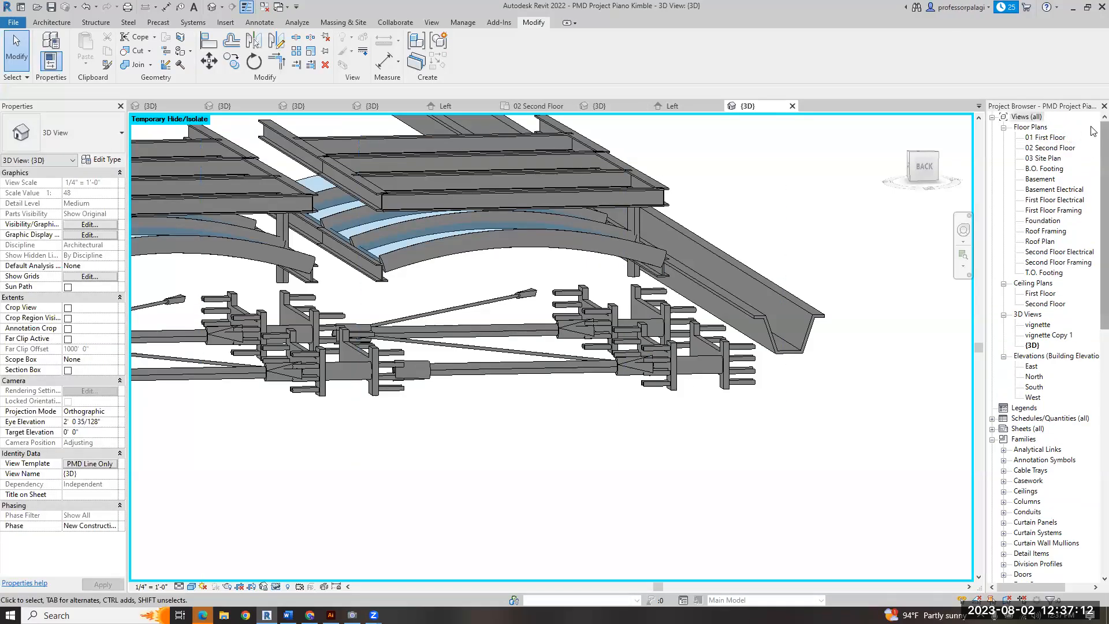
pyautogui.doubleClick(1040, 139)
pyautogui.scroll(-1, 485, 364)
pyautogui.scroll(2, 459, 222)
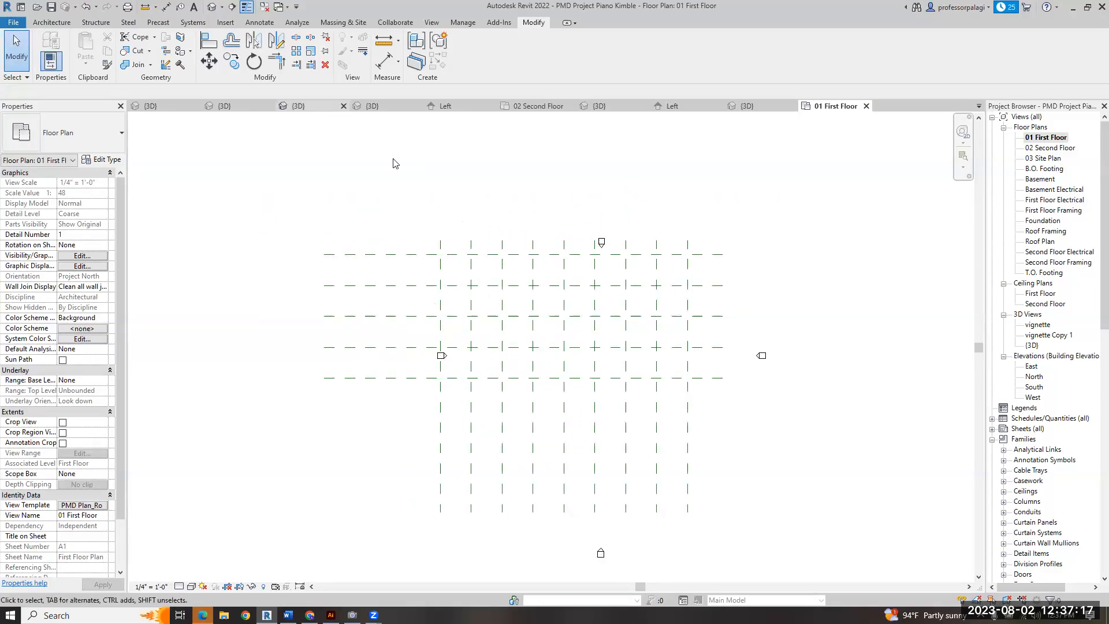
pyautogui.scroll(-10, 1046, 355)
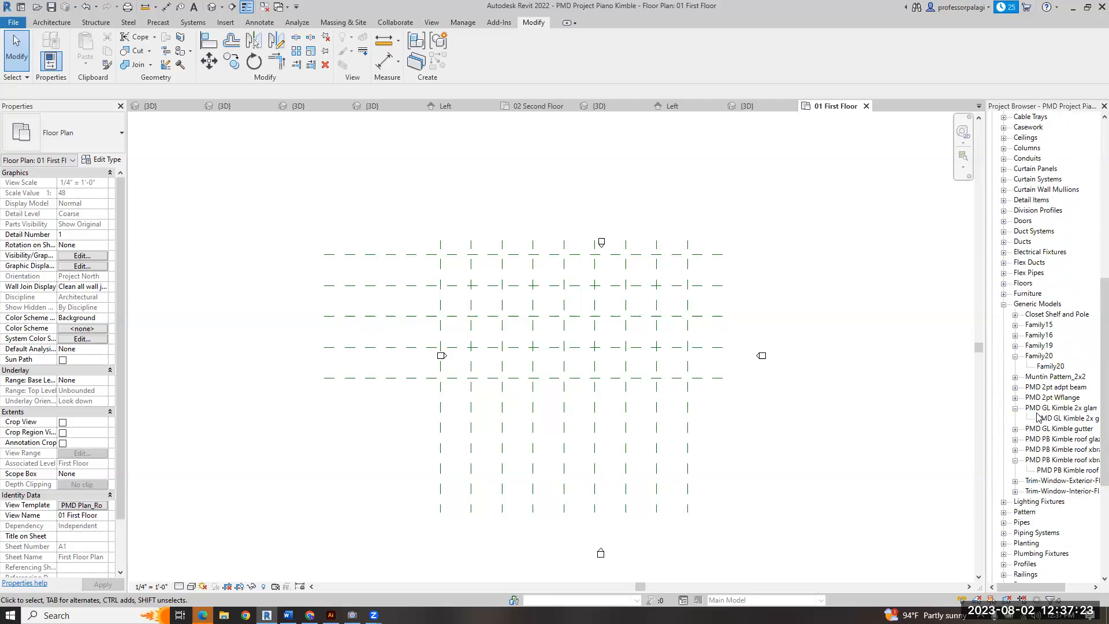
pyautogui.moveTo(1054, 417); pyautogui.dragTo(441, 240)
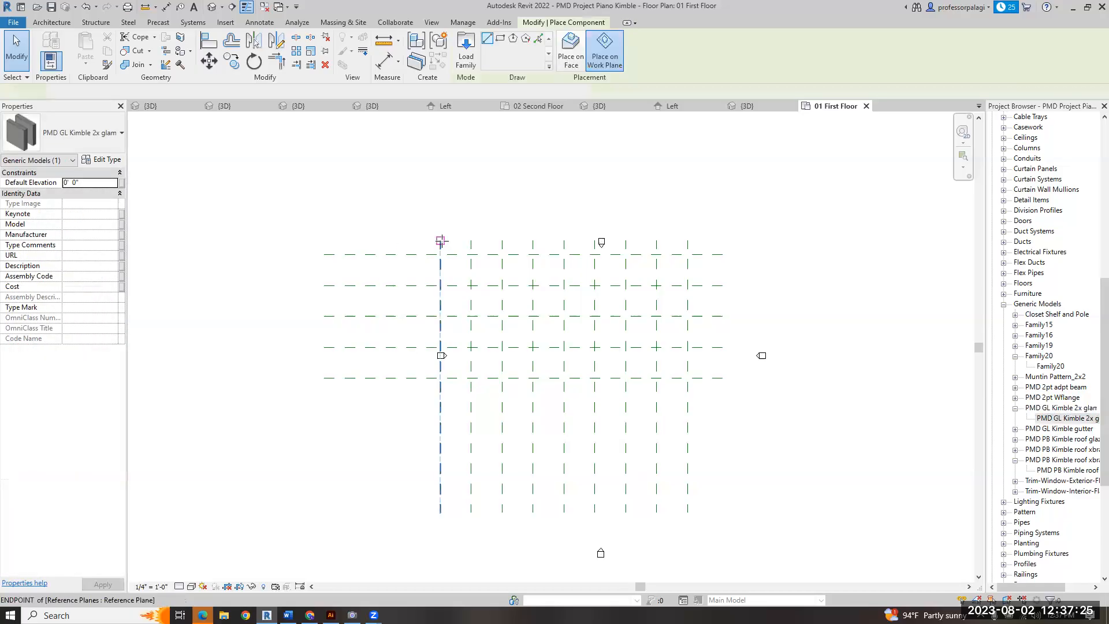
pyautogui.click(440, 488)
pyautogui.press('Escape')
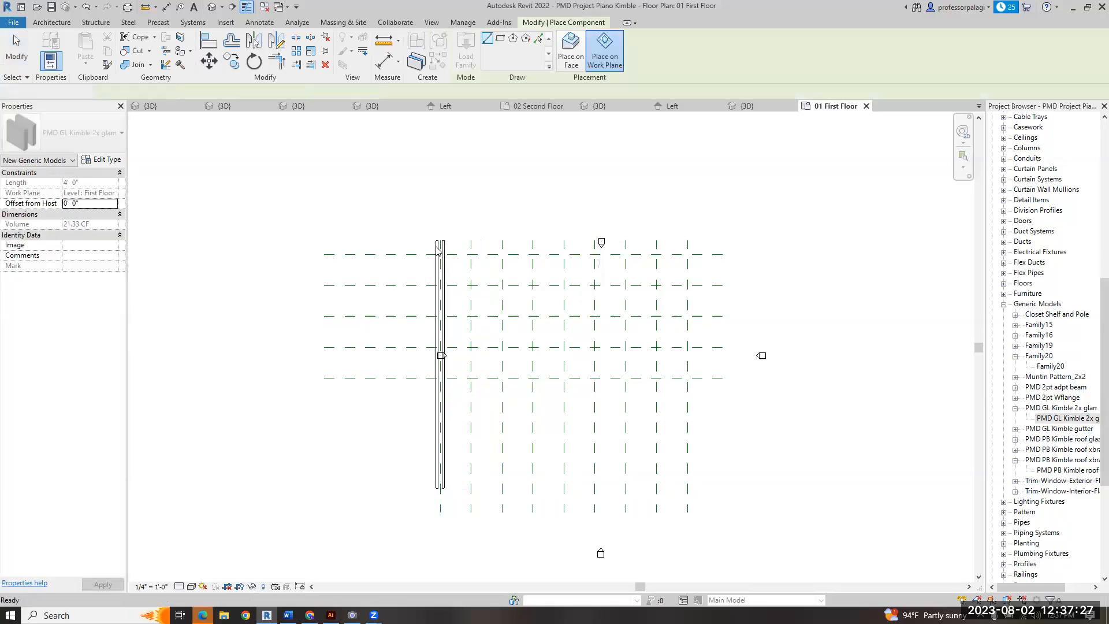
# - Extend the double beam's upper end past the reference plane, to a length of about 87' 6"
pyautogui.scroll(3, 433, 248)
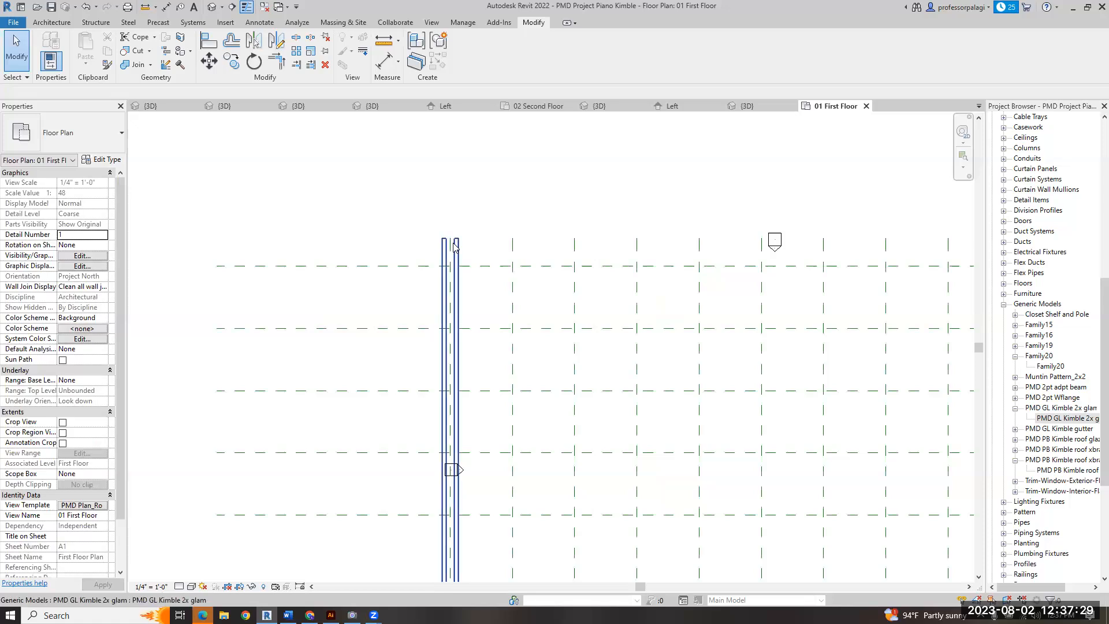
pyautogui.click(456, 248)
pyautogui.moveTo(450, 239); pyautogui.dragTo(450, 191)
pyautogui.click(478, 207)
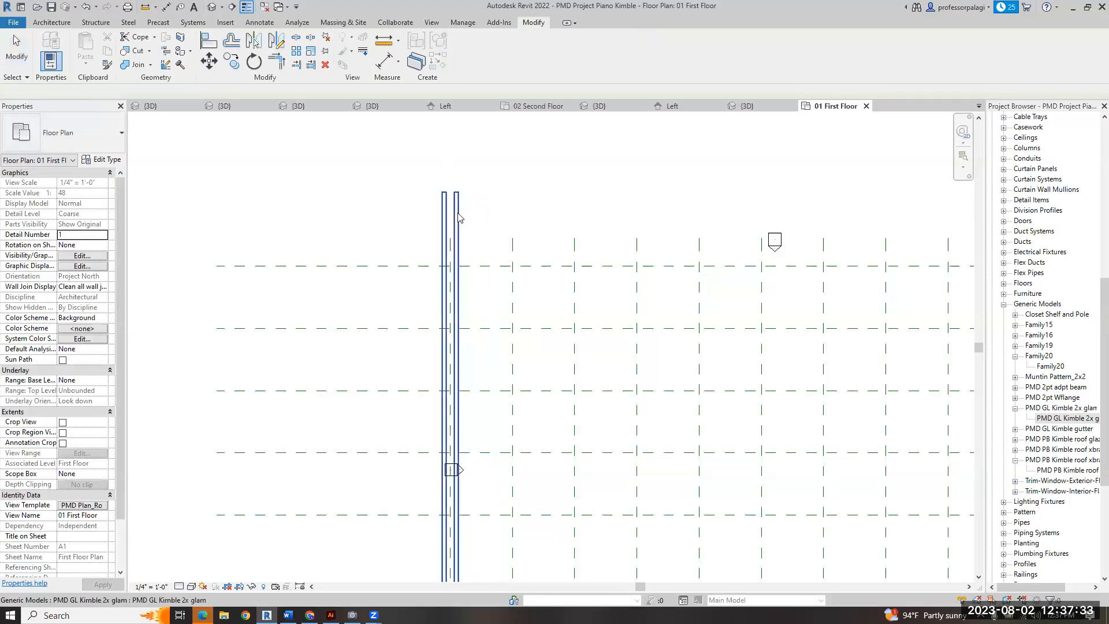
# - Array the double beam from the leftmost to the rightmost vertical reference plane with a count of 9
pyautogui.click(457, 218)
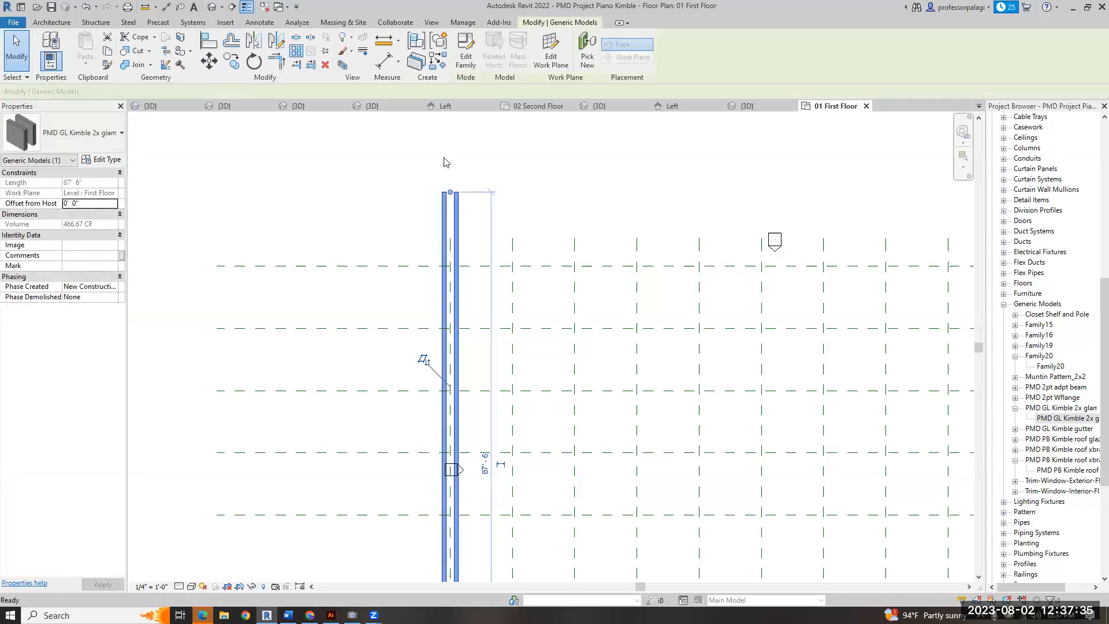
pyautogui.click(451, 238)
pyautogui.scroll(-2, 450, 237)
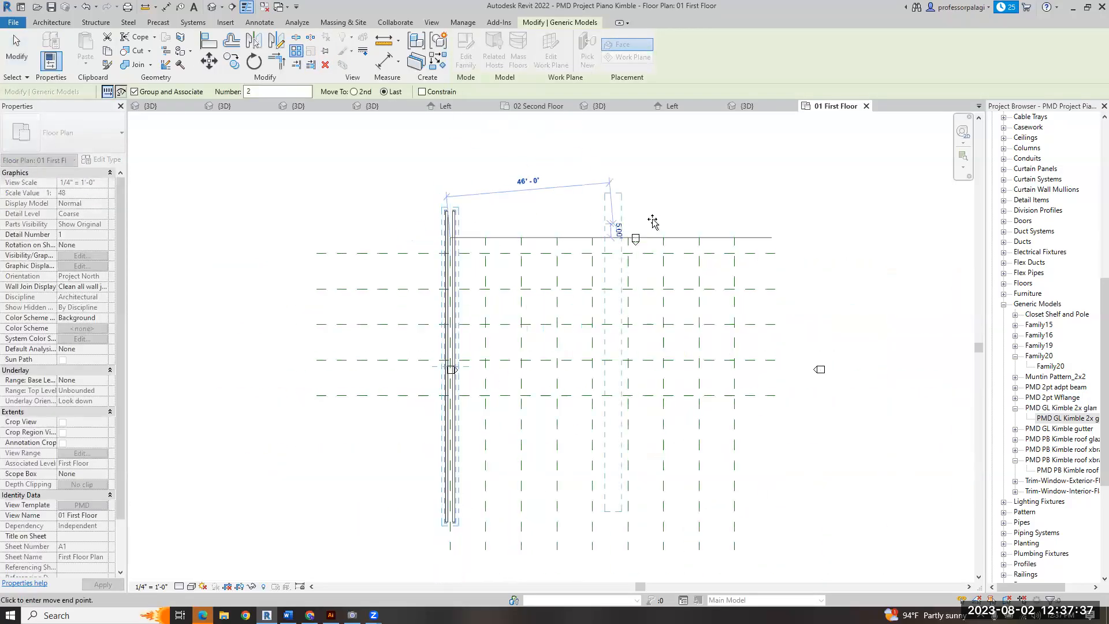
pyautogui.click(736, 235)
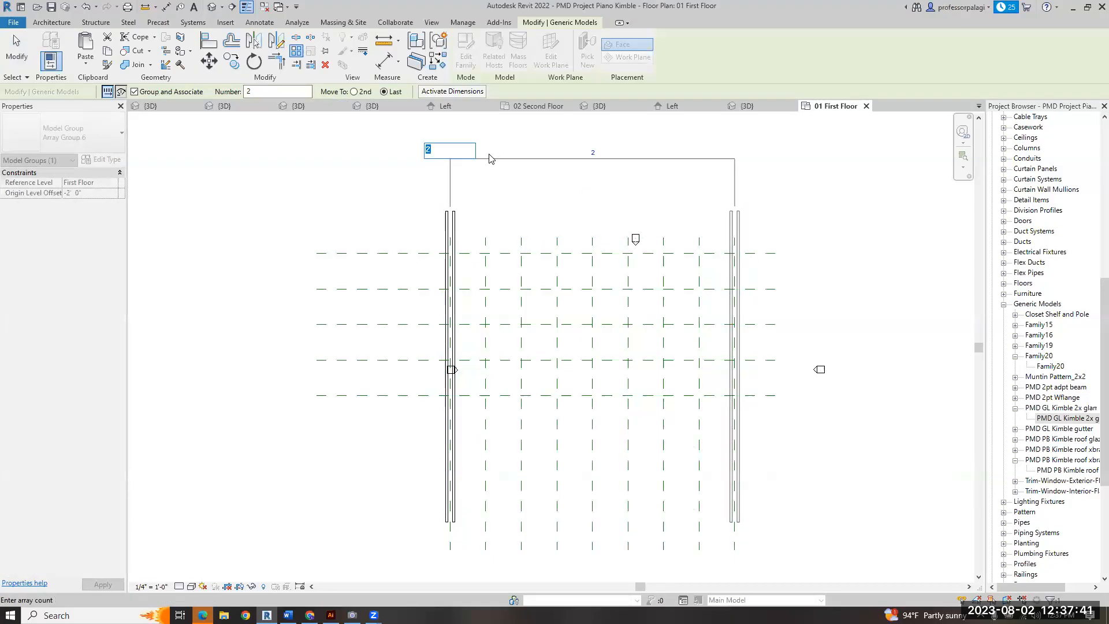
pyautogui.write('9')
pyautogui.press('Return')
pyautogui.press('Escape')
# - In the East elevation, move the nine arrayed double beams up from the First Floor level to the Second Floor level
pyautogui.click(754, 106)
pyautogui.scroll(-5, 626, 314)
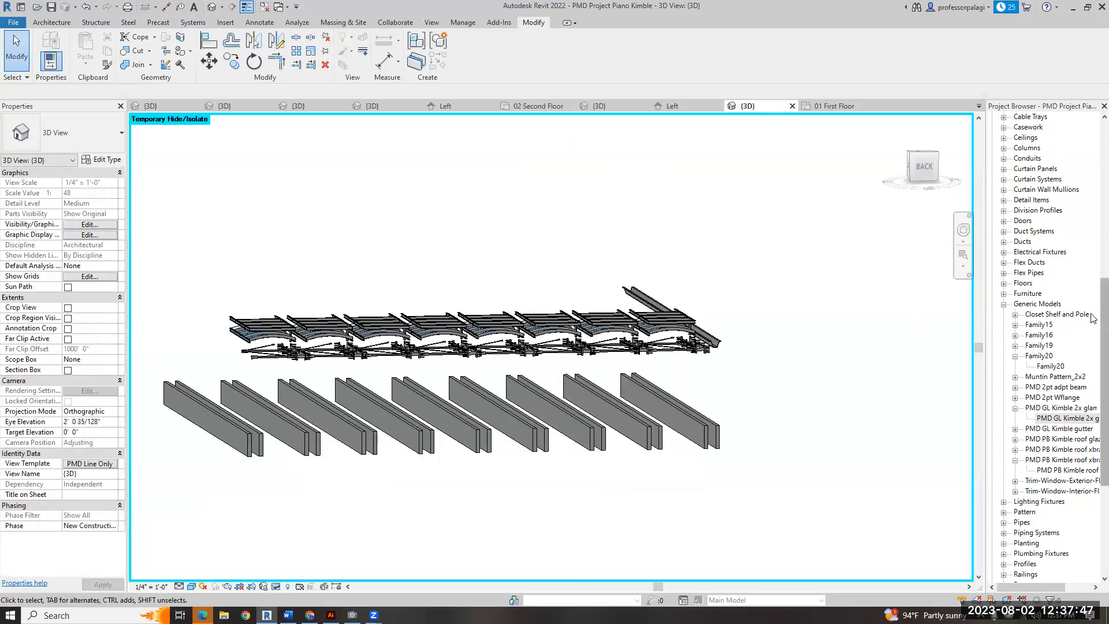
pyautogui.scroll(-6, 1086, 456)
pyautogui.scroll(15, 1093, 461)
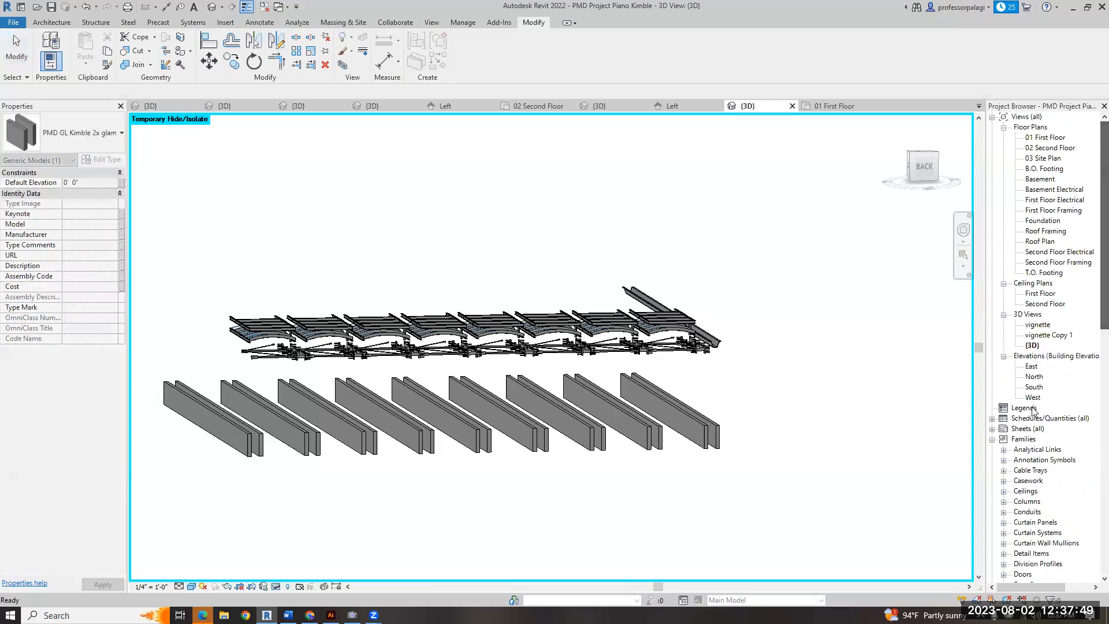
pyautogui.doubleClick(1031, 366)
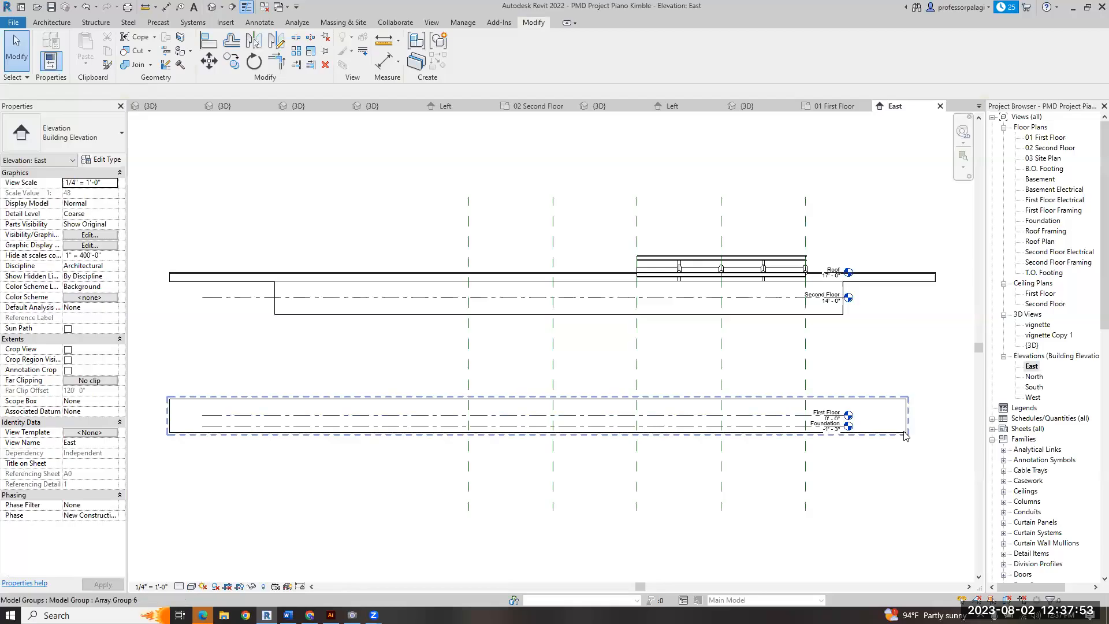
pyautogui.click(905, 431)
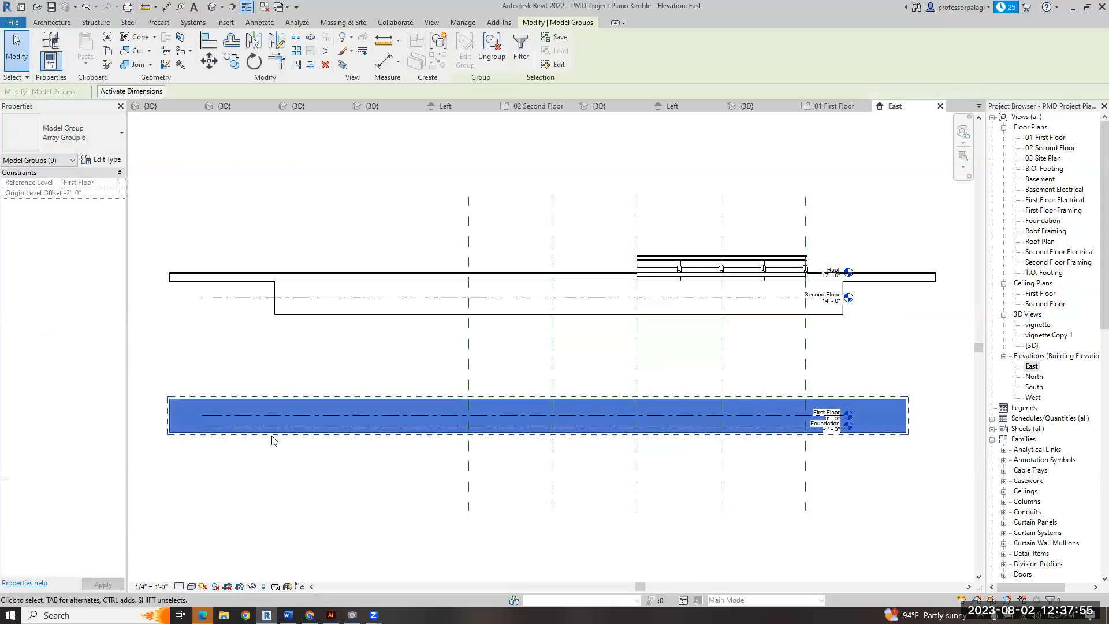
pyautogui.press('m')
pyautogui.press('v')
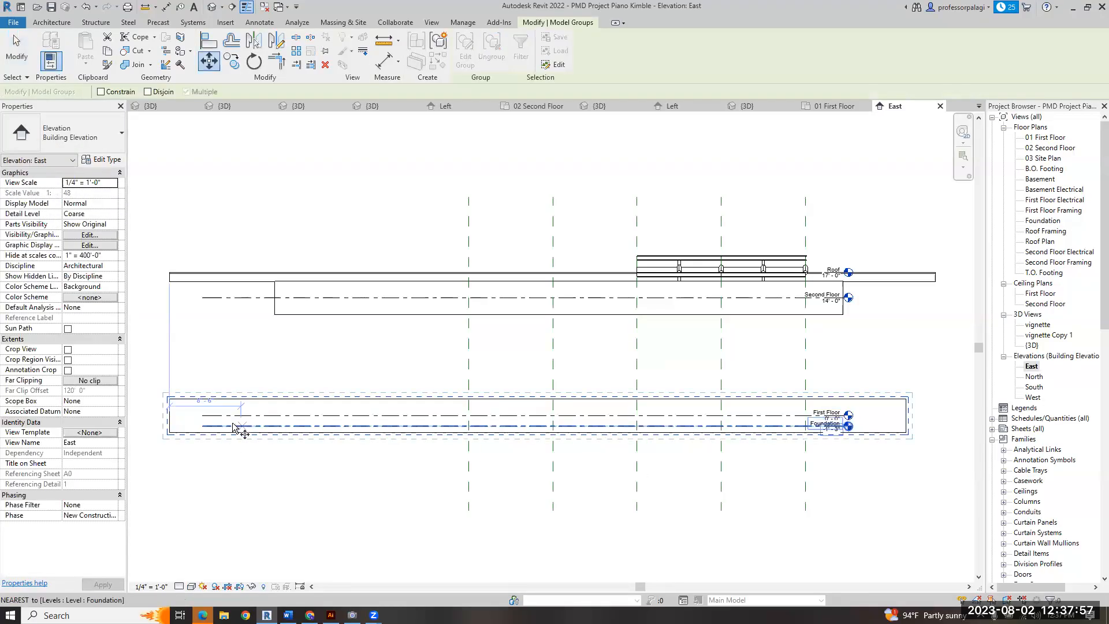
pyautogui.click(237, 416)
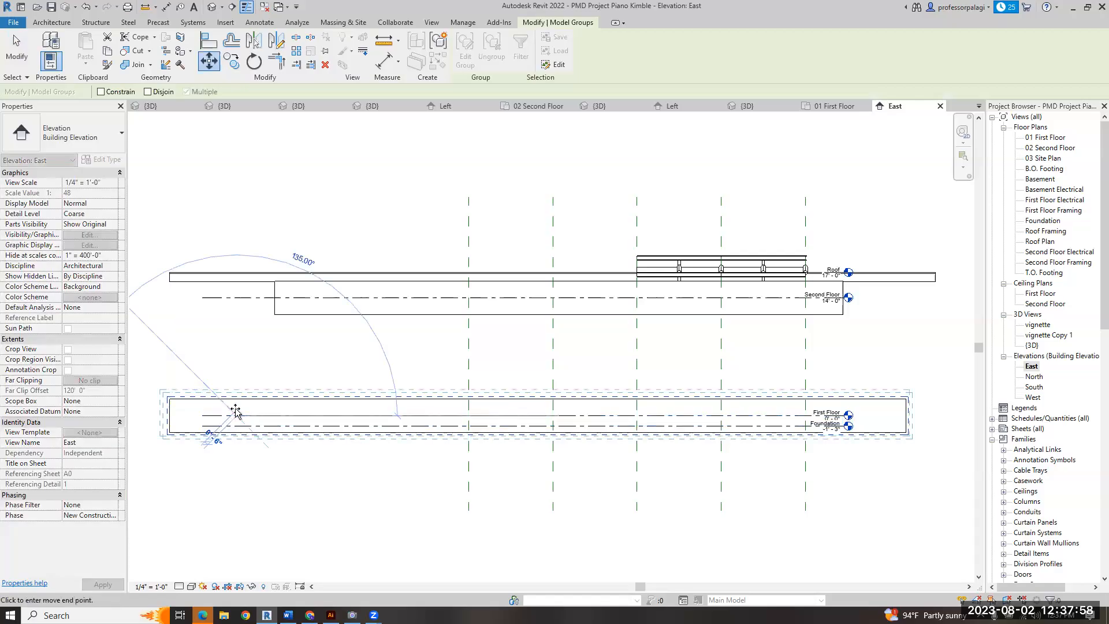
pyautogui.click(233, 297)
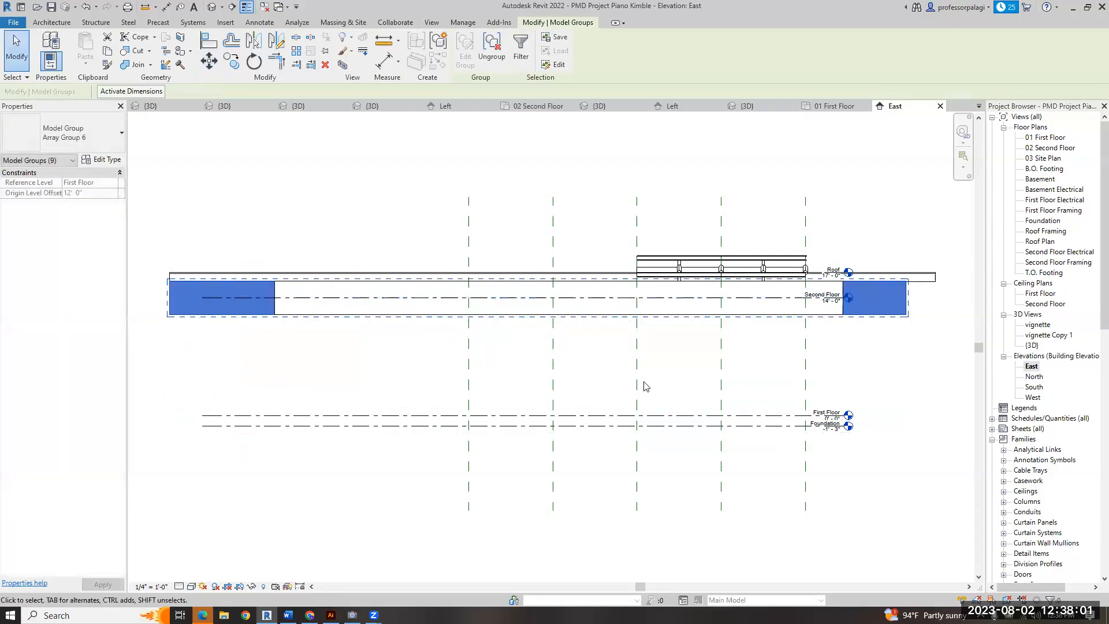
pyautogui.press('Escape')
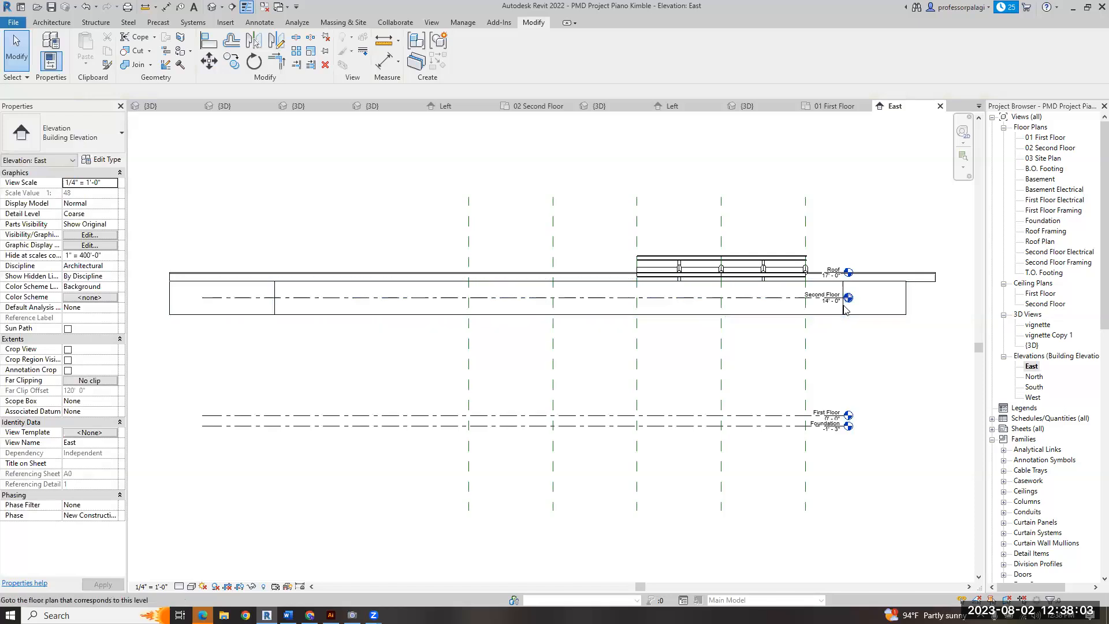
# - Examine from several angles in the 3D view how the raised double beams align with the roof glazing framing
pyautogui.hotkey('ctrl', 'Tab')
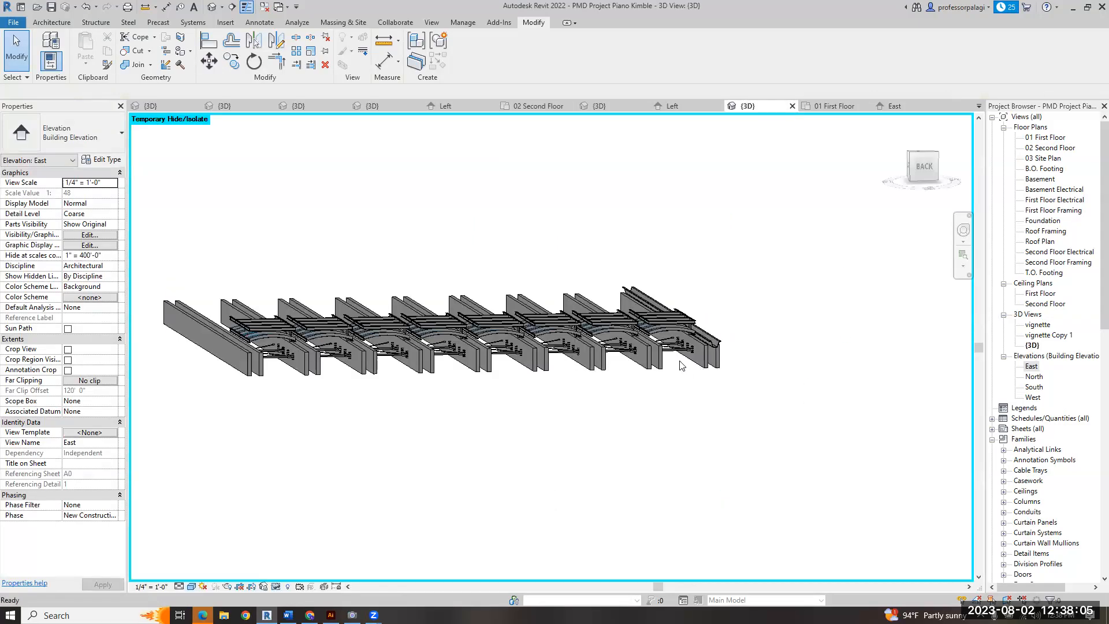
pyautogui.scroll(-2, 680, 362)
pyautogui.scroll(5, 685, 346)
pyautogui.keyDown('shift'); pyautogui.moveTo(699, 448); pyautogui.dragTo(611, 438, button='middle'); pyautogui.keyUp('shift')
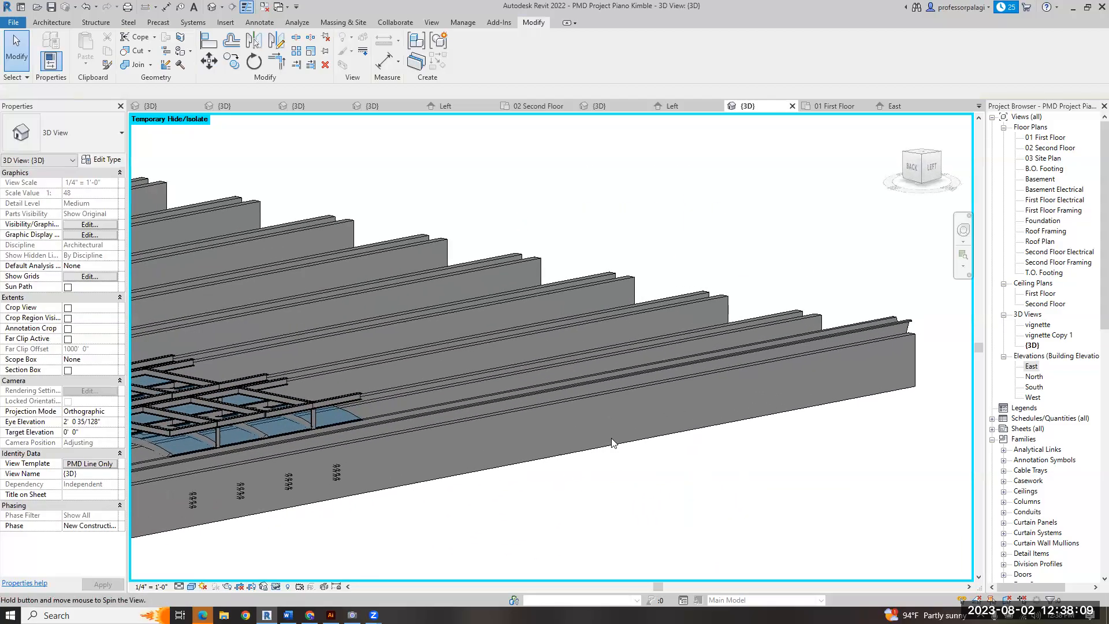
pyautogui.scroll(-3, 685, 406)
pyautogui.scroll(4, 388, 447)
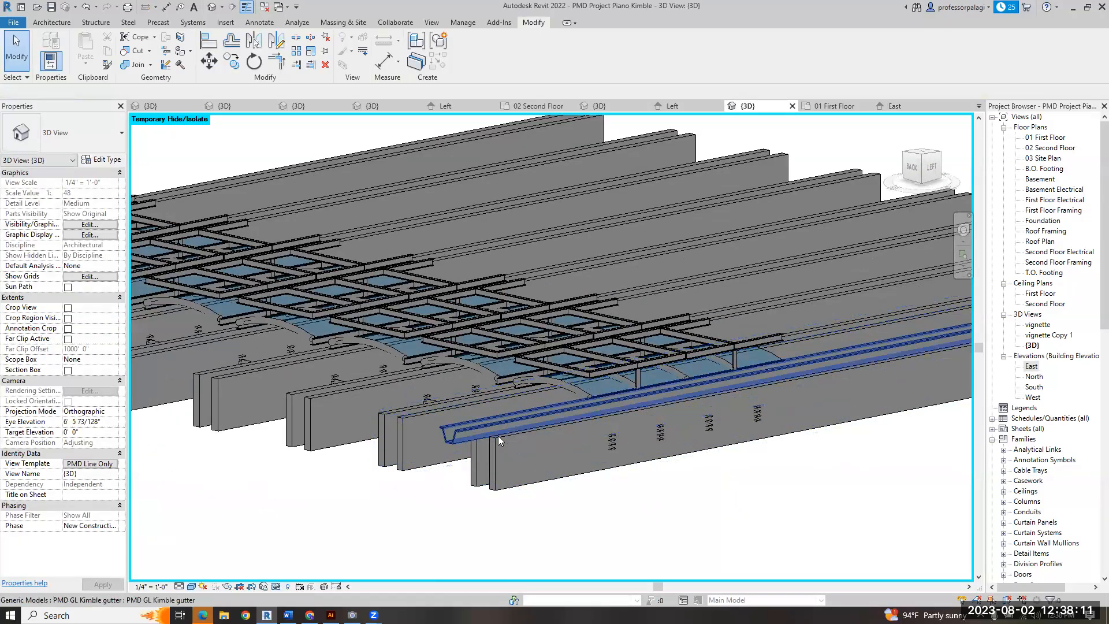
pyautogui.keyDown('shift'); pyautogui.moveTo(446, 444); pyautogui.dragTo(410, 494, button='middle'); pyautogui.keyUp('shift')
pyautogui.scroll(-2, 455, 465)
pyautogui.scroll(-2, 395, 460)
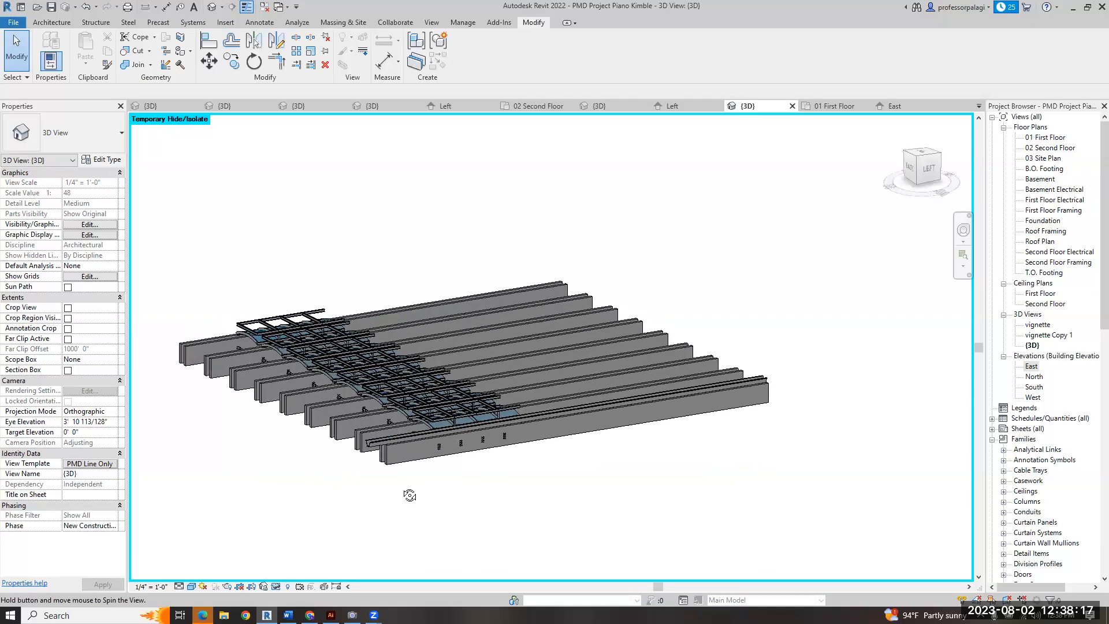
# - Inspect up close how the gutter and the end roof glazing group meet the double beams
pyautogui.scroll(6, 635, 329)
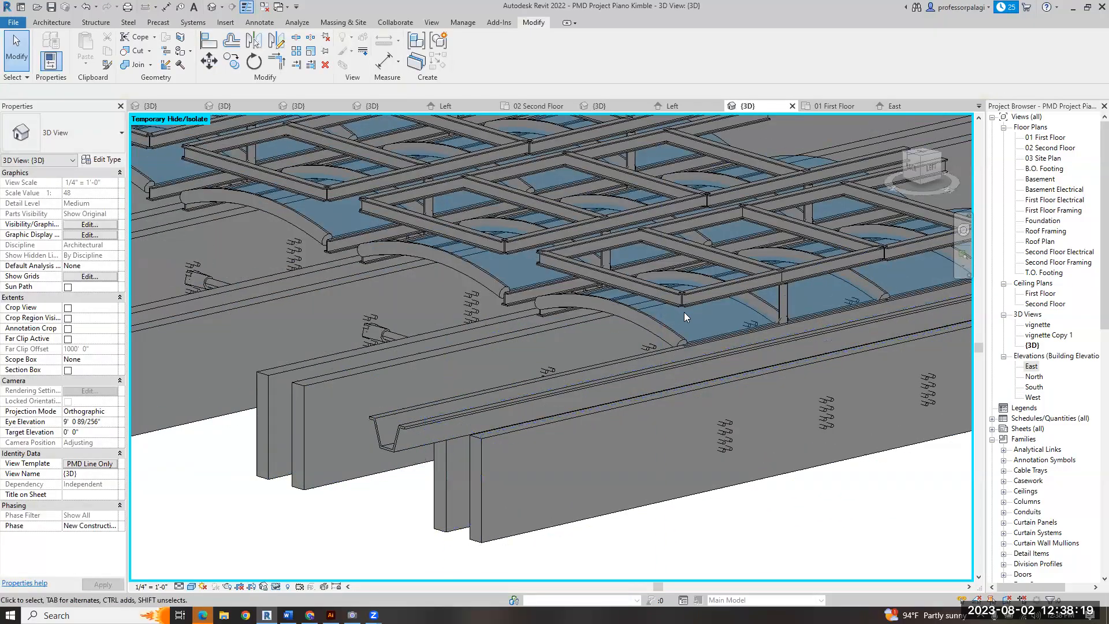
pyautogui.click(688, 348)
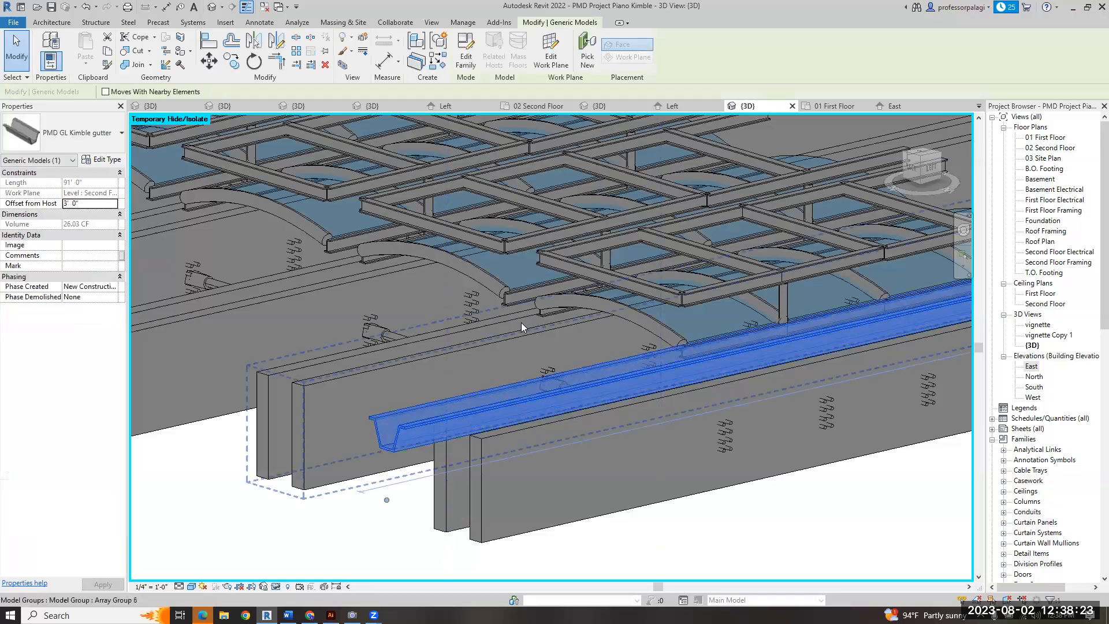
pyautogui.scroll(4, 554, 315)
pyautogui.click(559, 307)
pyautogui.scroll(3, 559, 307)
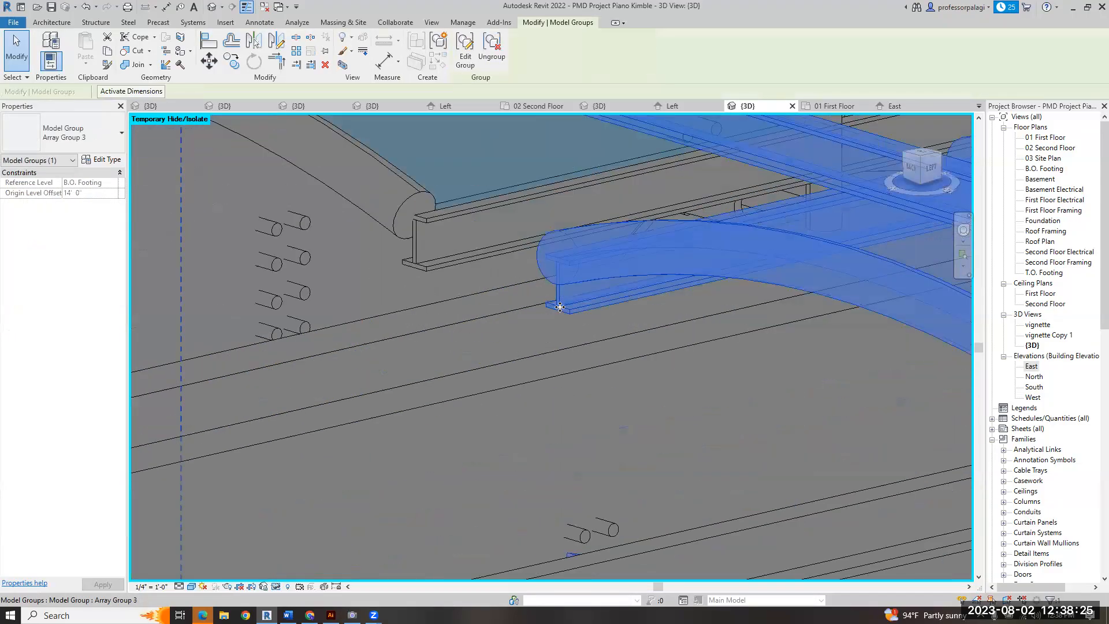
pyautogui.scroll(-3, 556, 312)
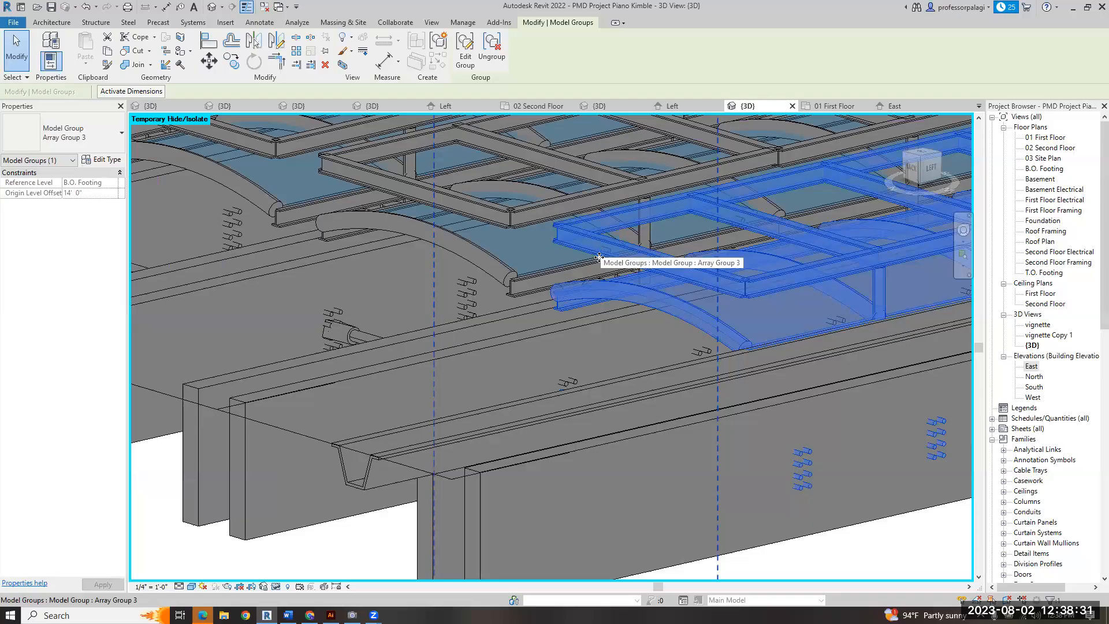
pyautogui.scroll(-4, 753, 275)
pyautogui.press('Escape')
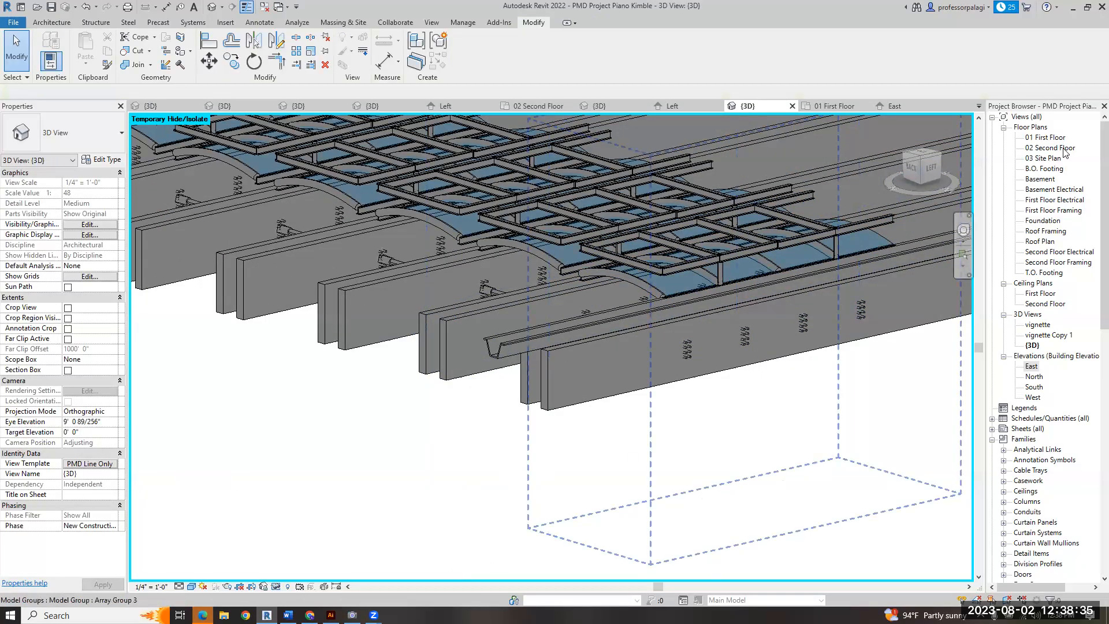
# - In the 03 Site Plan, copy the whole row of roof glazing groups upward from the third horizontal reference plane to the topmost one
pyautogui.click(1042, 157)
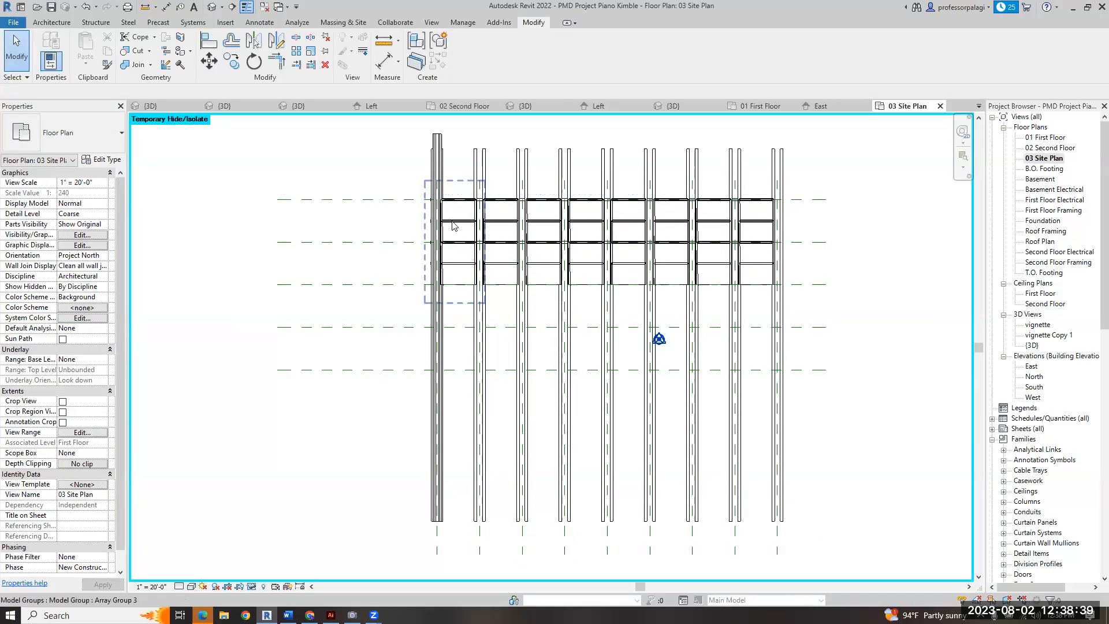
pyautogui.click(453, 225)
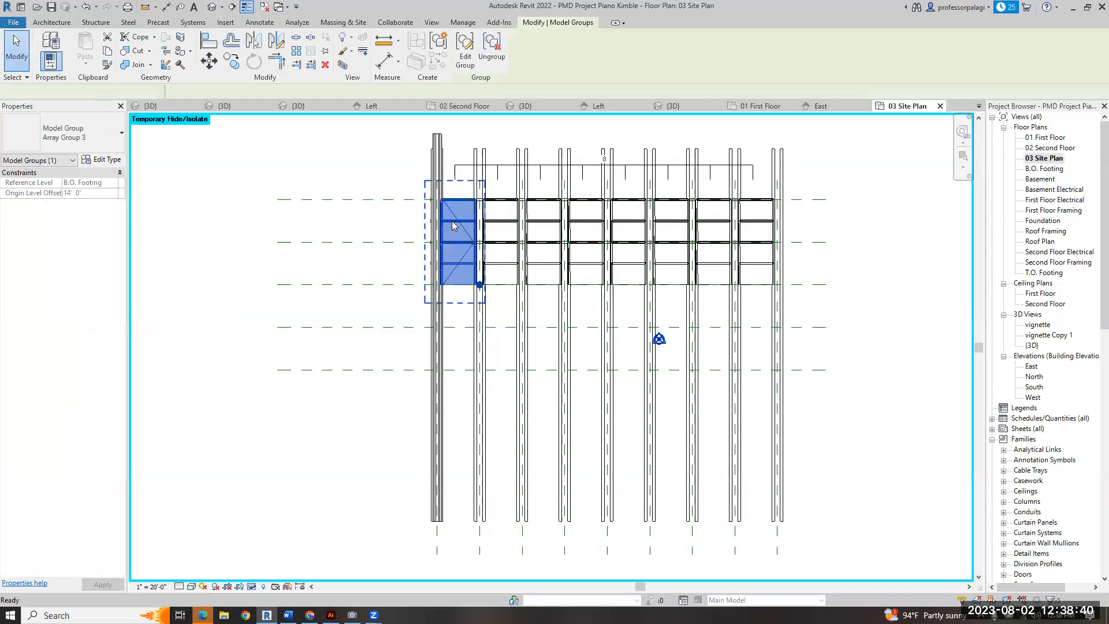
pyautogui.press('c')
pyautogui.press('o')
pyautogui.click(387, 284)
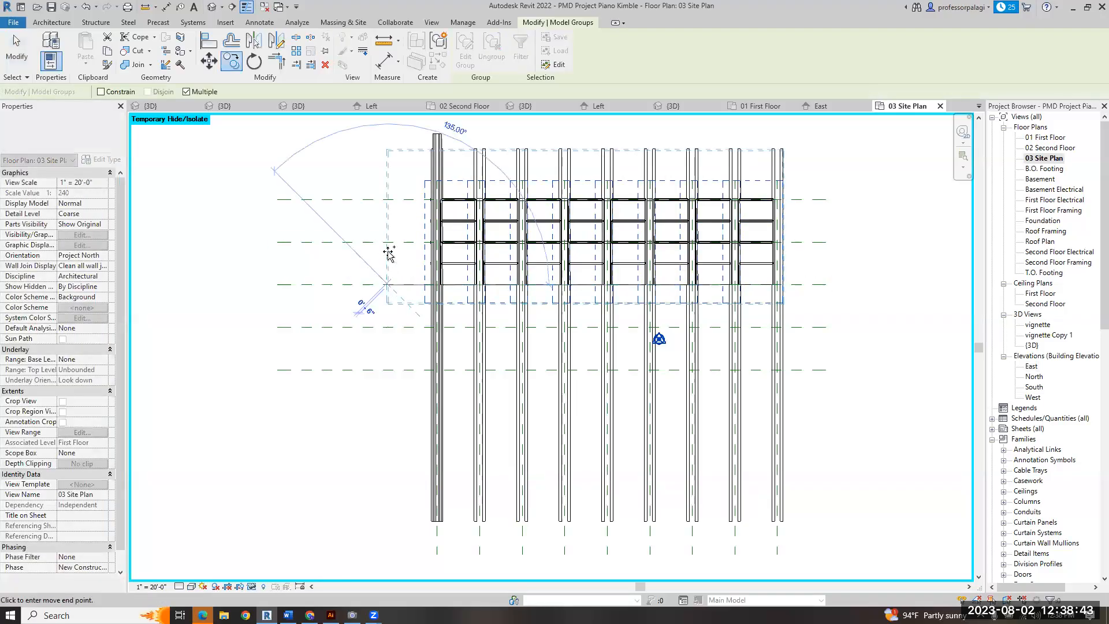
pyautogui.click(390, 203)
pyautogui.press('Escape')
pyautogui.scroll(-3, 473, 314)
pyautogui.press('Escape')
pyautogui.hotkey('ctrl', 'Tab')
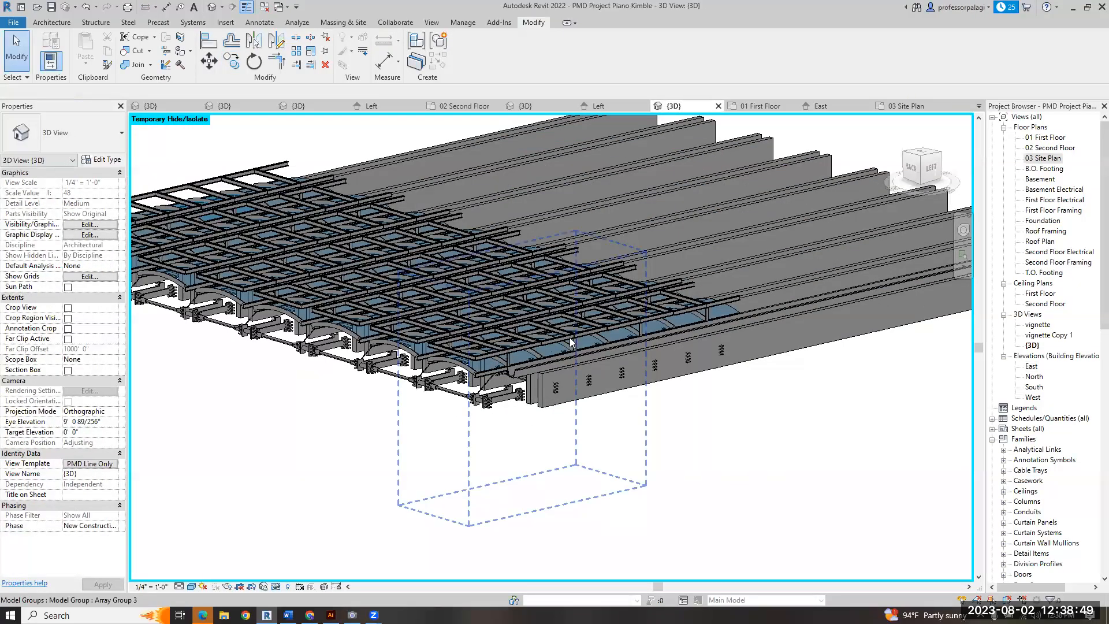
pyautogui.click(501, 353)
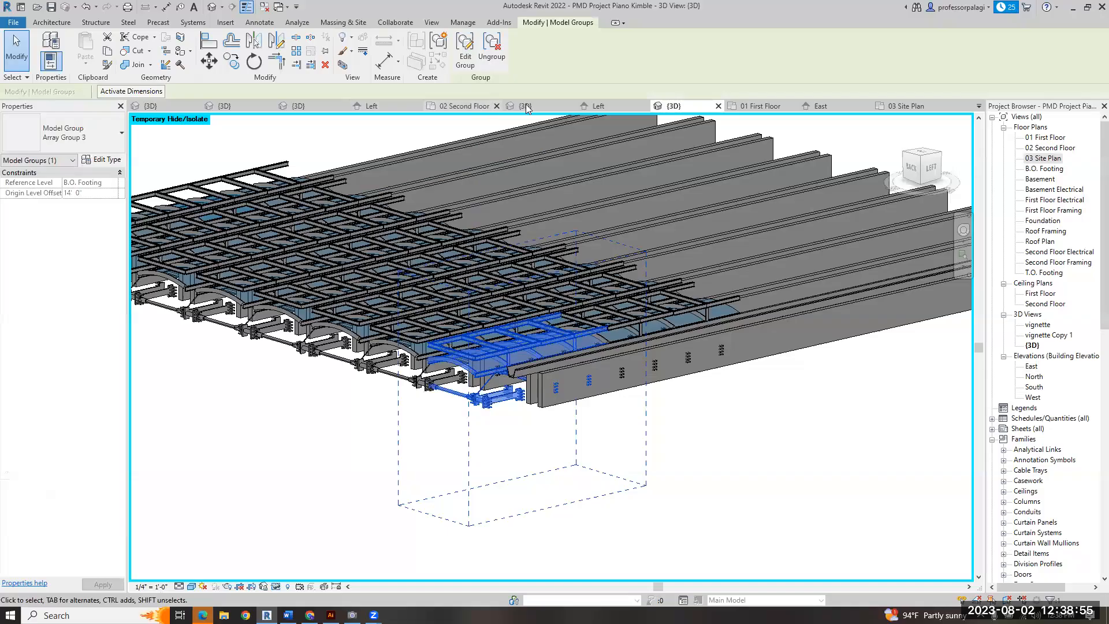
pyautogui.doubleClick(494, 357)
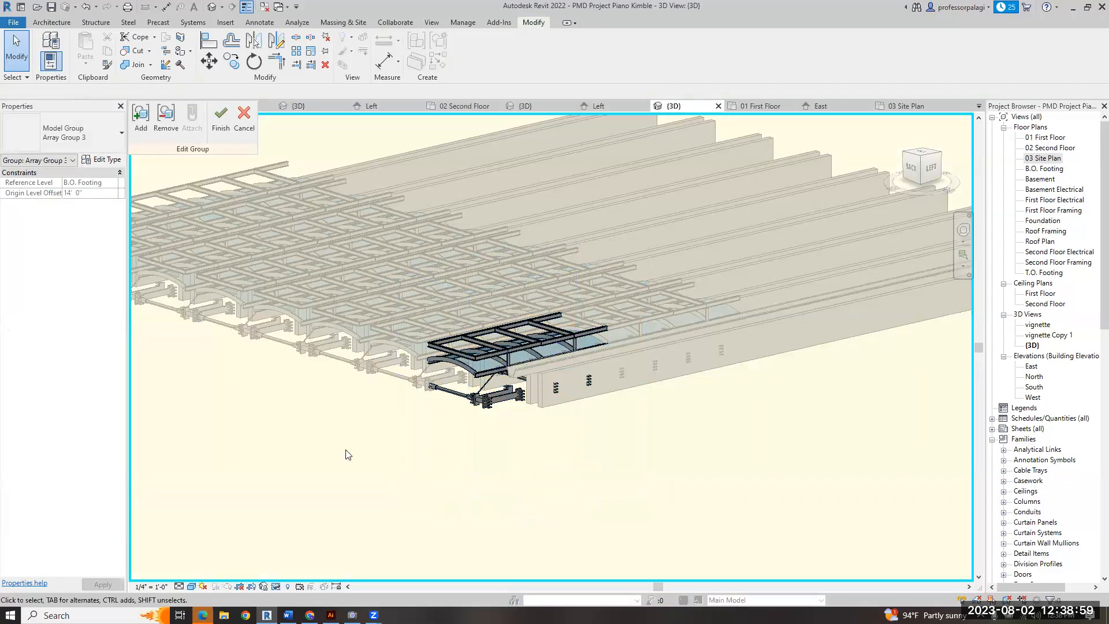
pyautogui.click(220, 114)
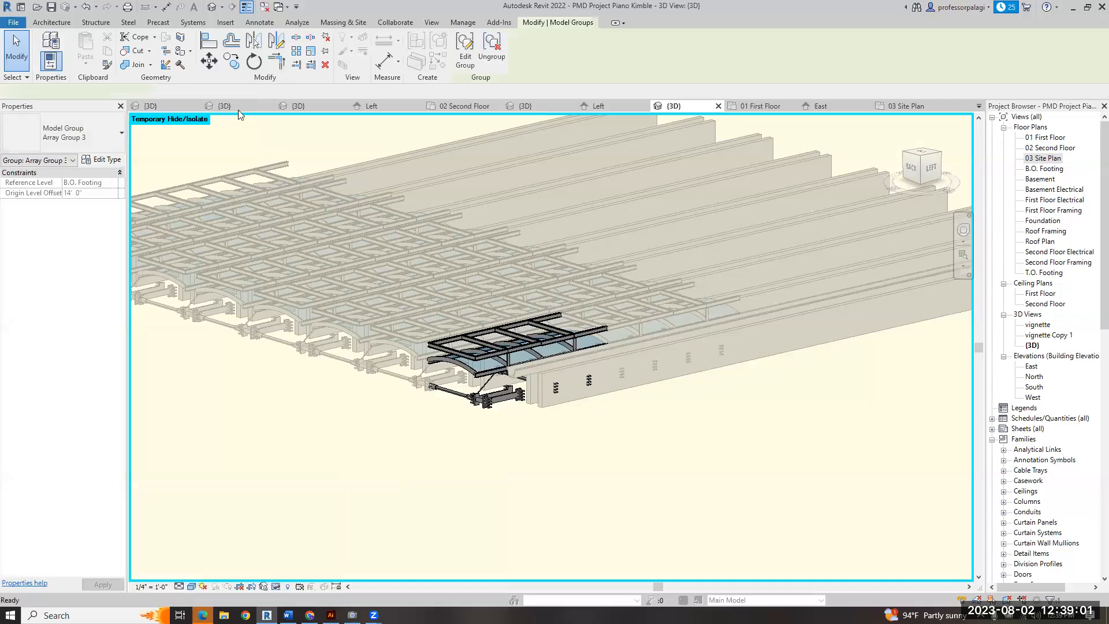
pyautogui.click(290, 135)
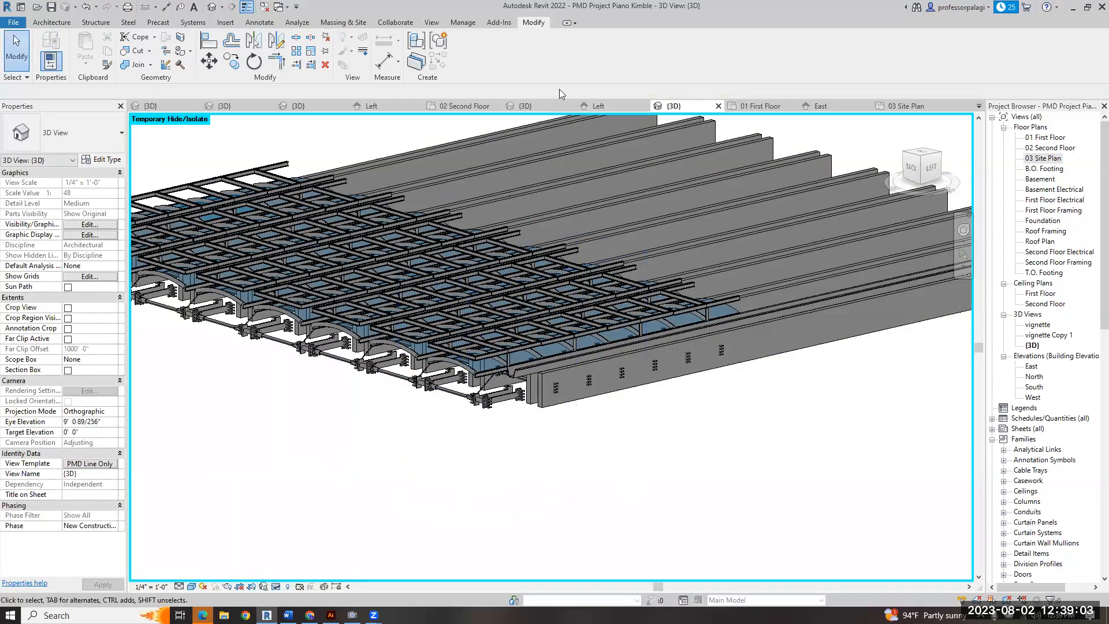
# - In the PMD PB Kimble roof xbrace family, associate the visibility of both roof glazzing components with a new type parameter named pv off
pyautogui.click(278, 7)
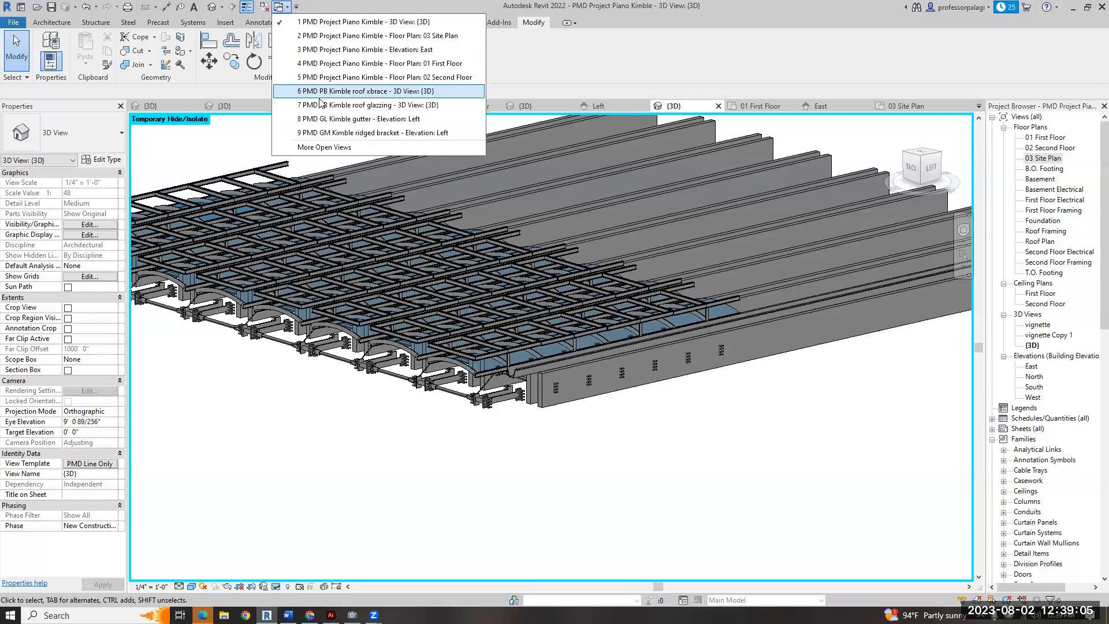
pyautogui.click(363, 92)
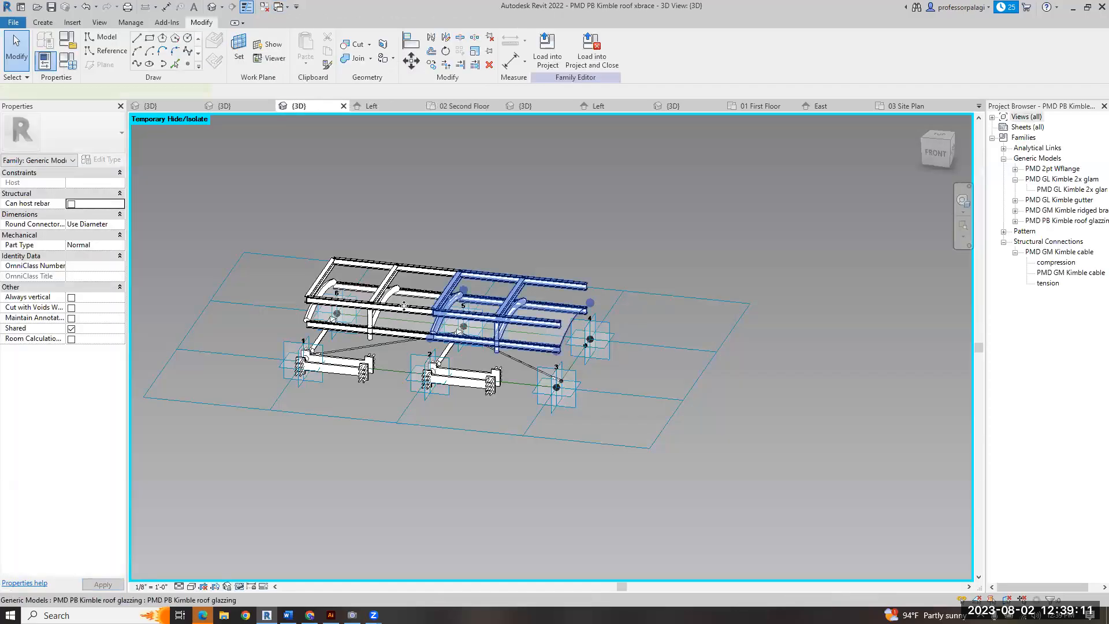
pyautogui.click(403, 306)
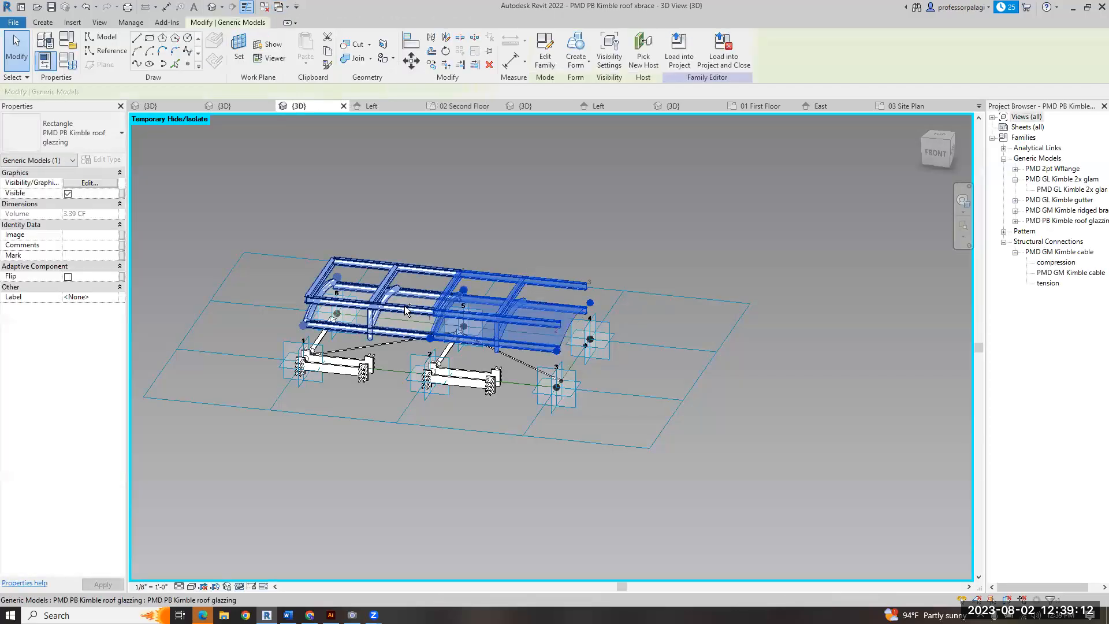
pyautogui.click(122, 194)
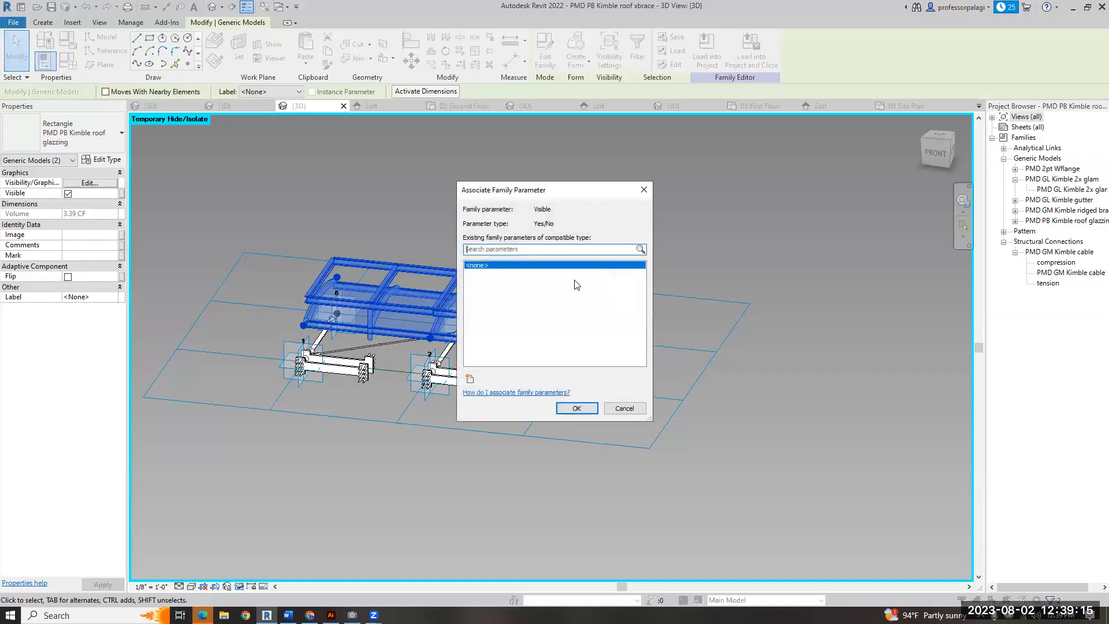
pyautogui.click(470, 378)
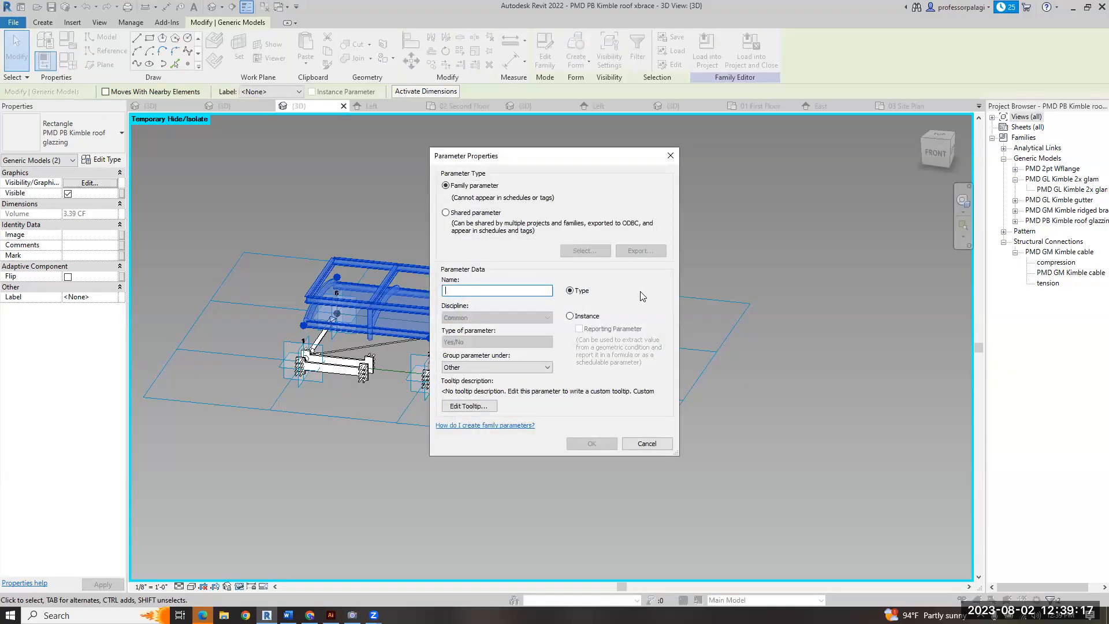
pyautogui.press('Return')
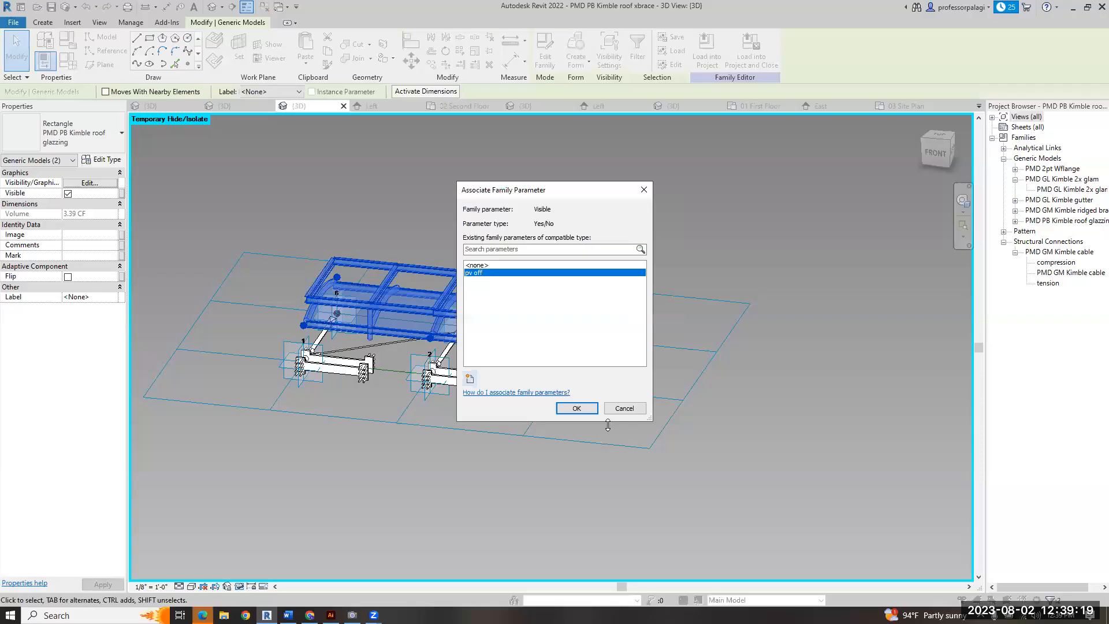
pyautogui.click(577, 409)
pyautogui.click(813, 373)
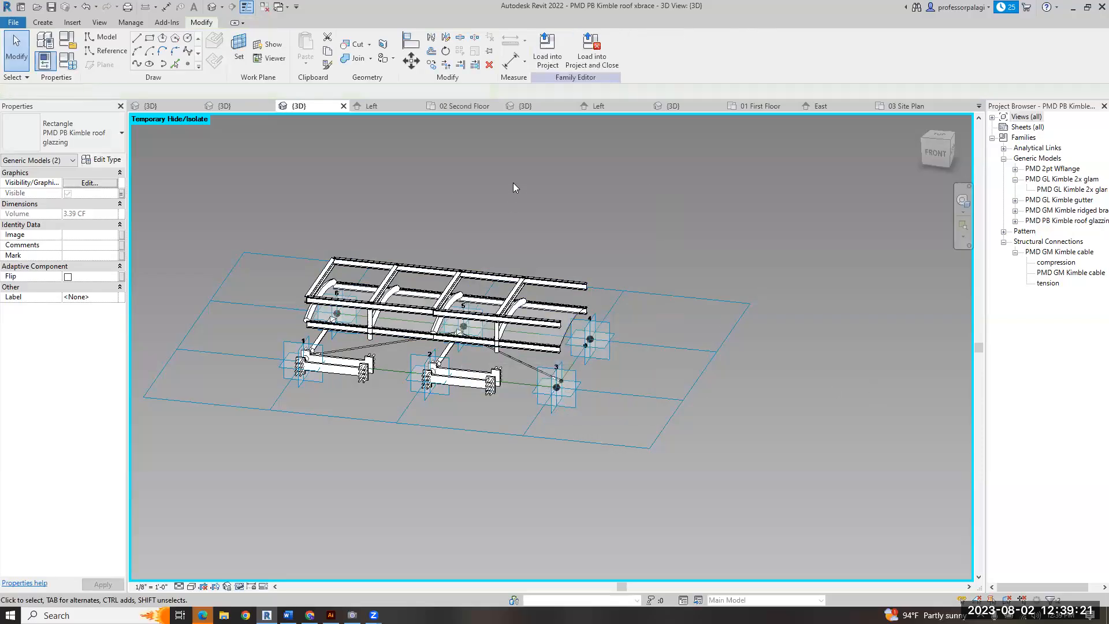
# - Load the roof xbrace family into PMD Project Piano Kimble.rvt, overwriting the existing version without its parameter values
pyautogui.click(541, 58)
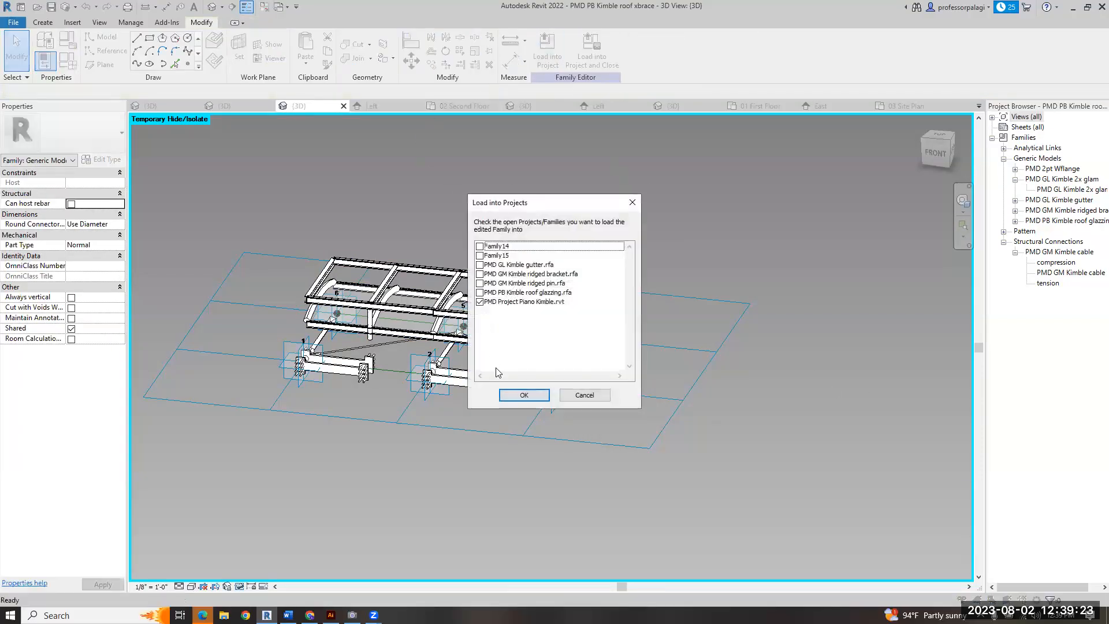
pyautogui.click(524, 395)
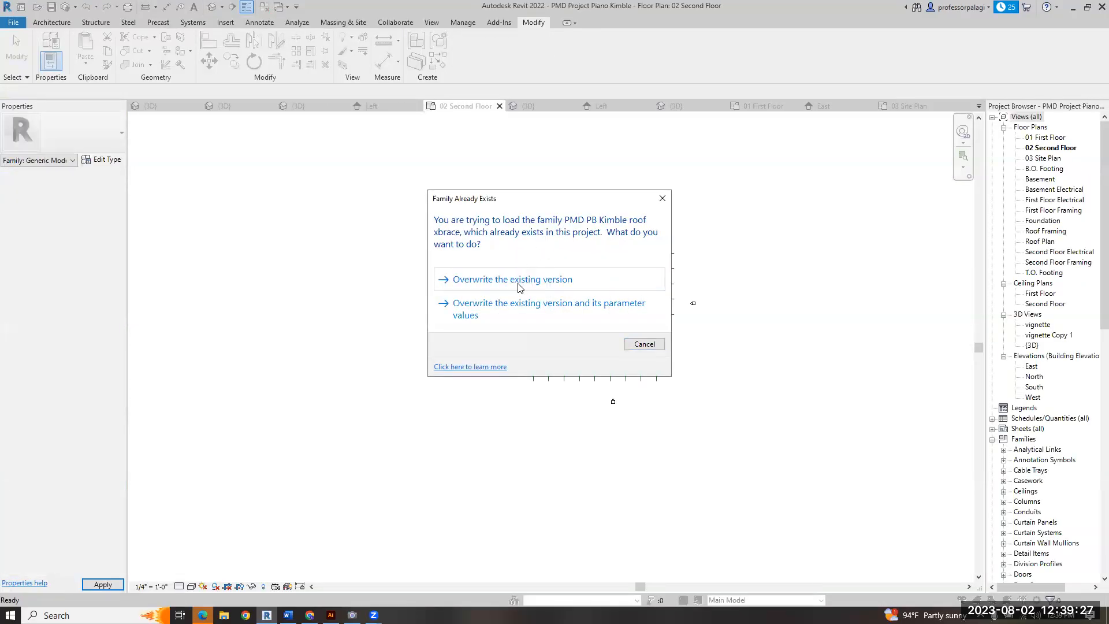
pyautogui.click(519, 281)
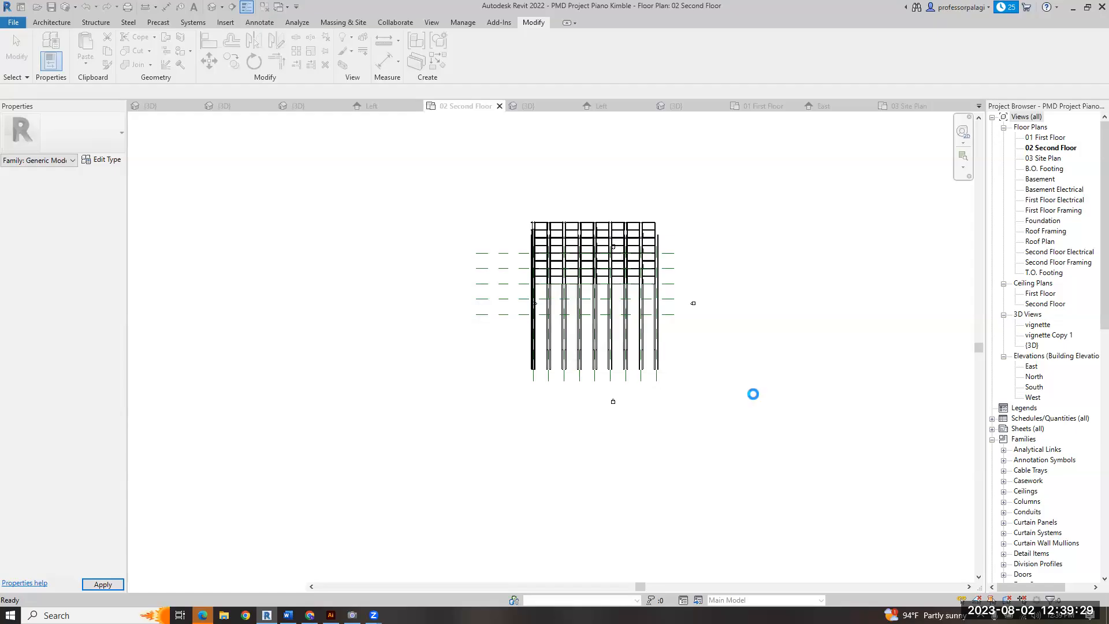
# - Delete the duplicate family PMD PB Kimble roof xbrace.0001 and its instances from the project
pyautogui.scroll(-2, 586, 343)
pyautogui.moveTo(548, 337); pyautogui.dragTo(547, 379, button='middle')
pyautogui.hotkey('ctrl', 'Tab')
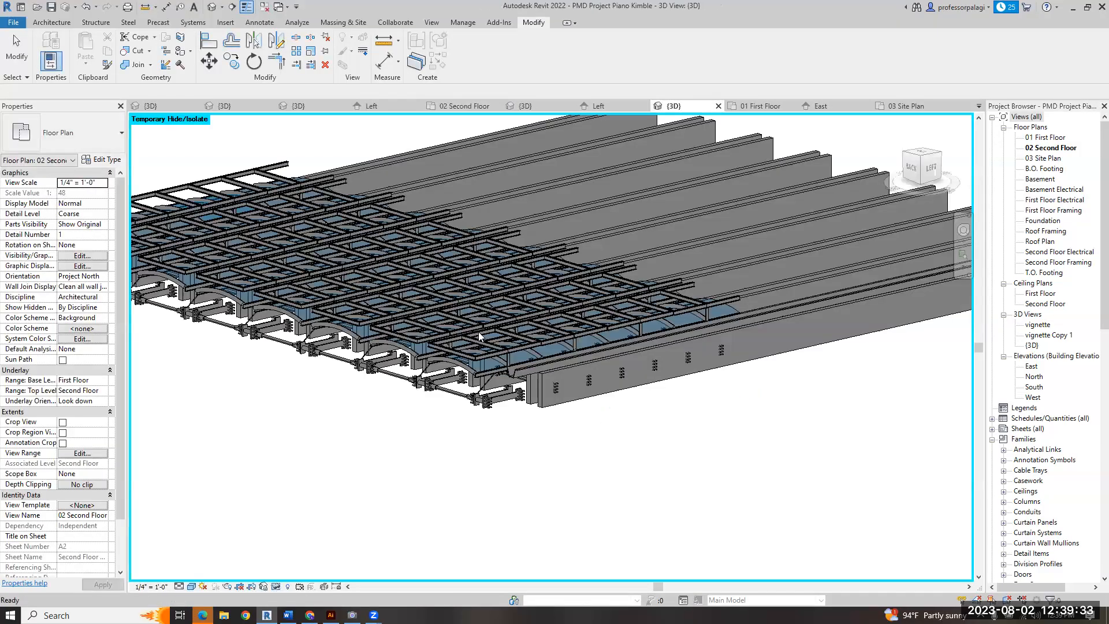
pyautogui.click(508, 351)
pyautogui.scroll(-13, 1085, 316)
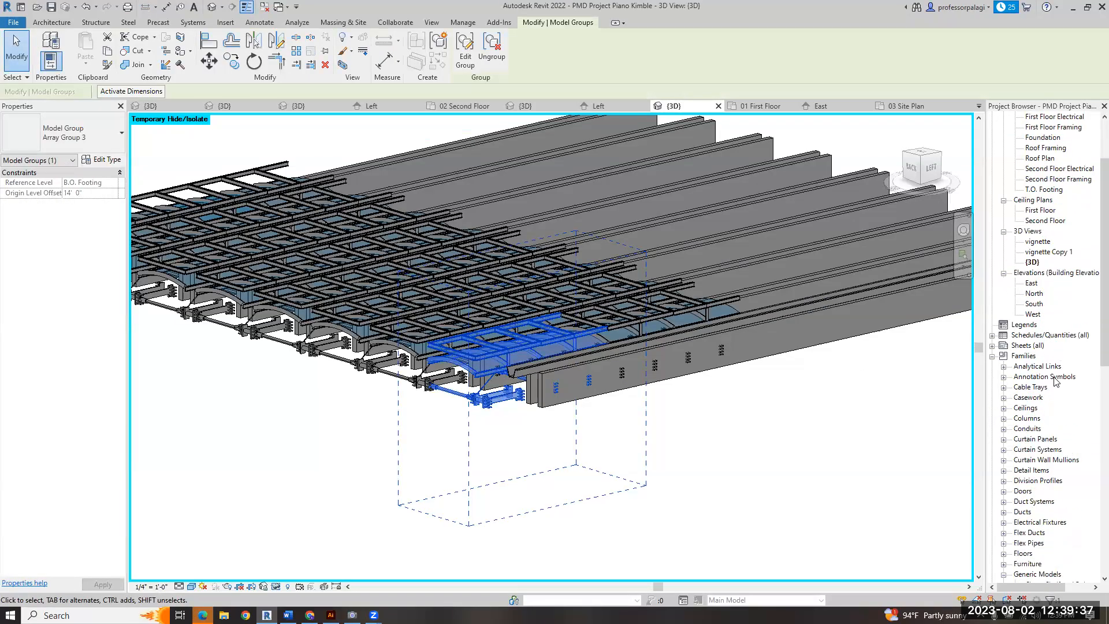
pyautogui.scroll(-2, 1042, 455)
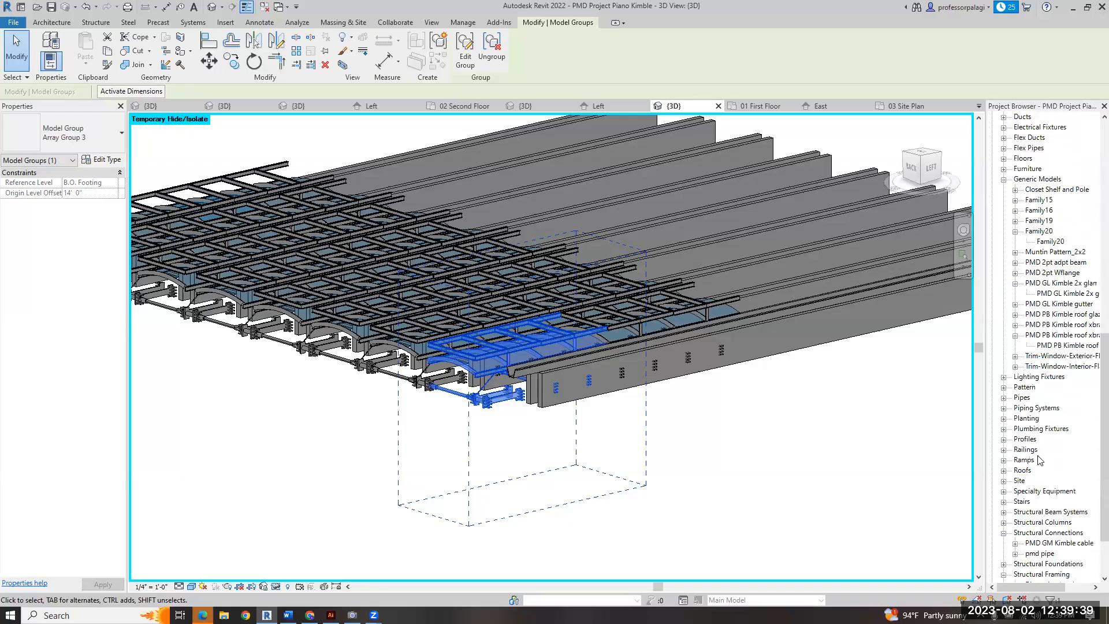
pyautogui.moveTo(983, 307); pyautogui.dragTo(963, 307)
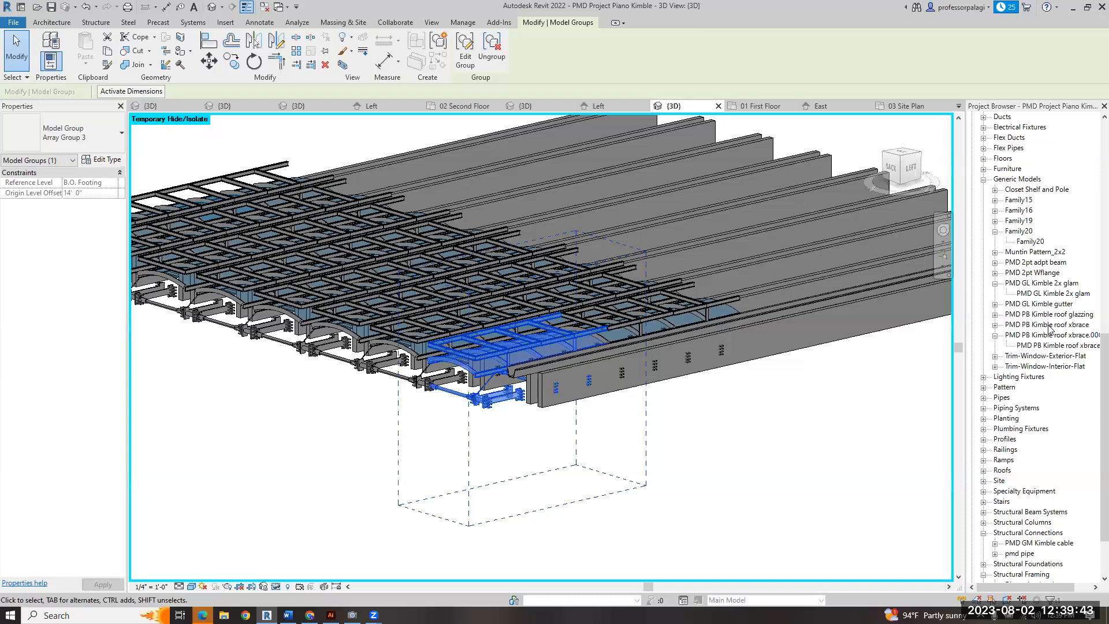
pyautogui.rightClick(1017, 338)
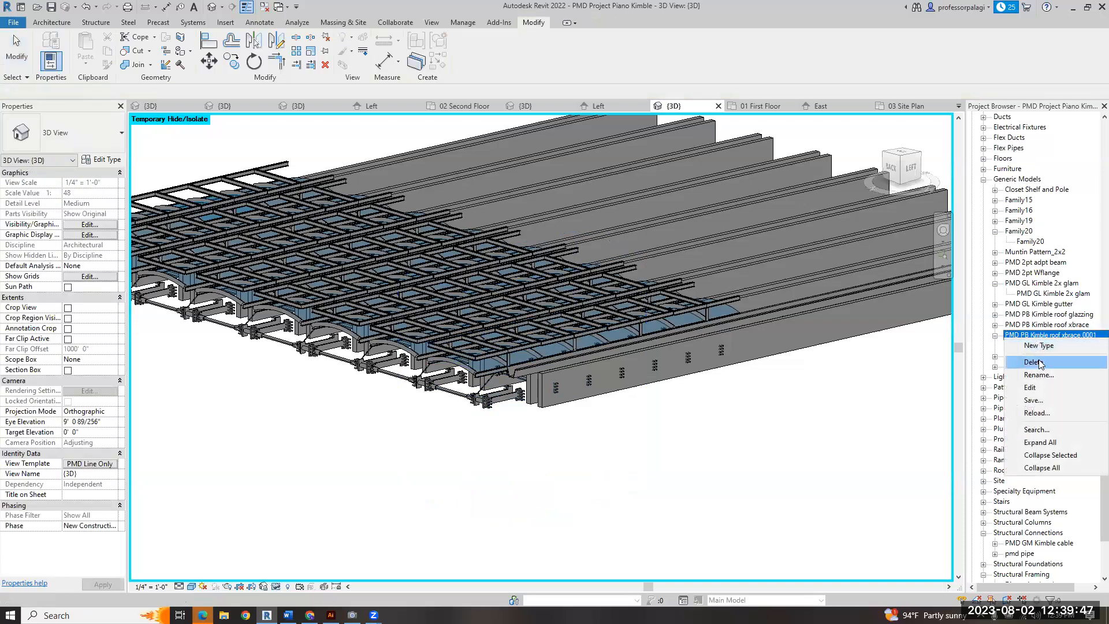
pyautogui.click(1033, 362)
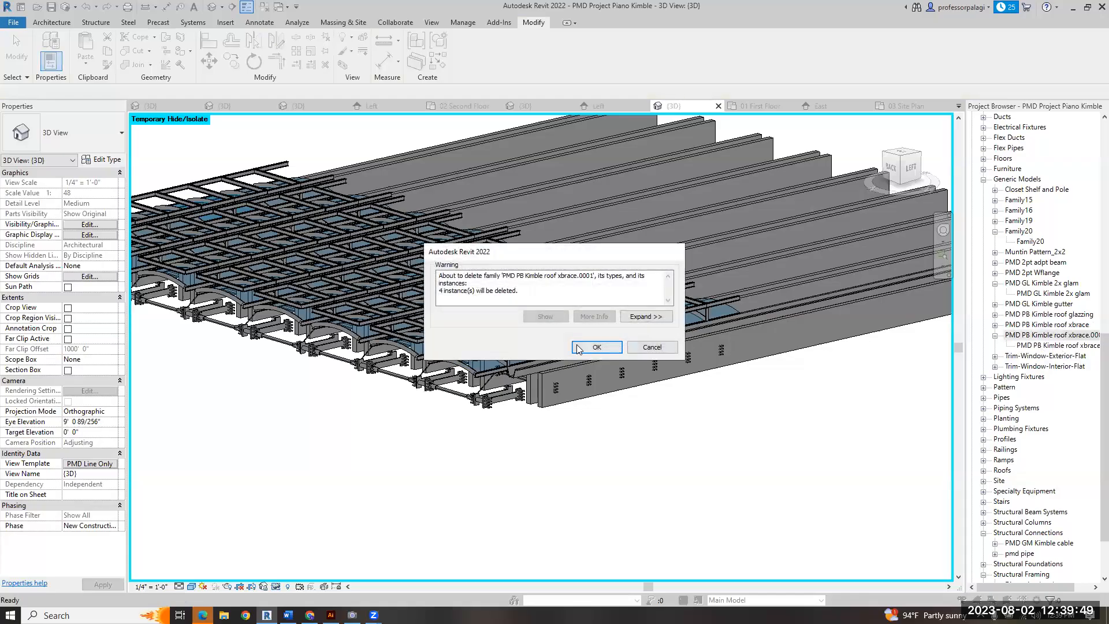
pyautogui.click(597, 347)
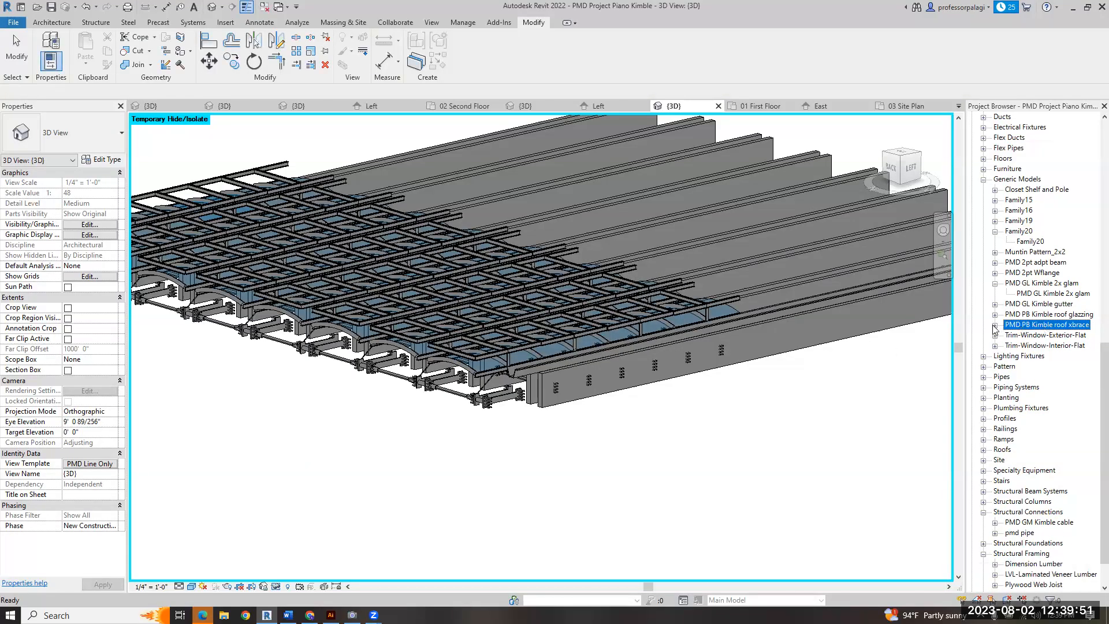
# - Duplicate the PMD PB Kimble roof xbrace type and rename the copy PMD PB Kimno pvce 2
pyautogui.click(994, 324)
pyautogui.click(1033, 336)
pyautogui.rightClick(1033, 336)
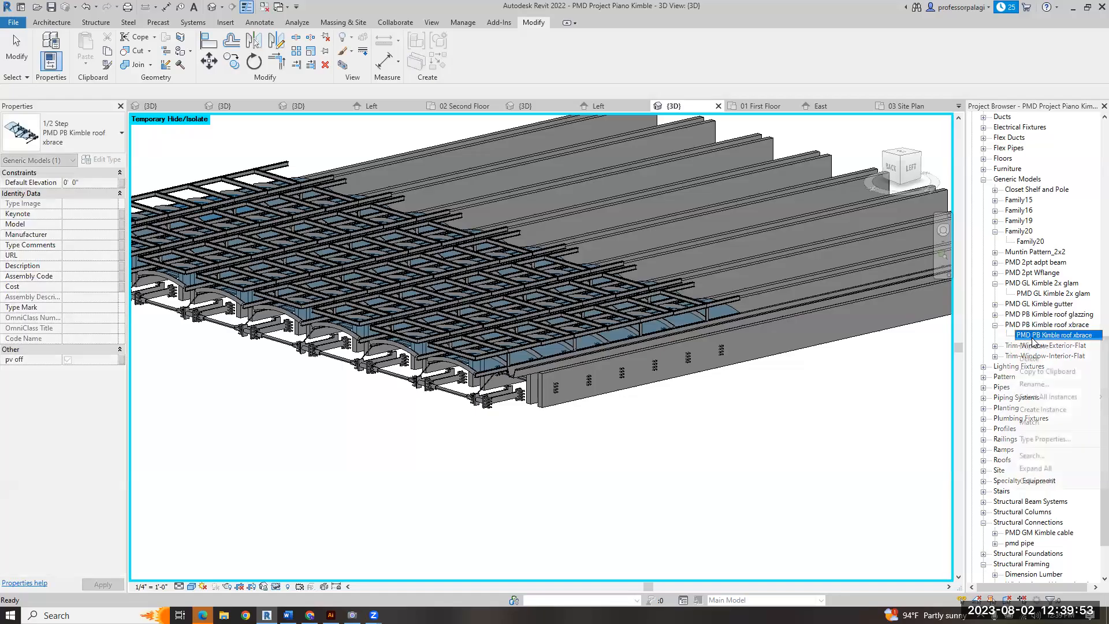
pyautogui.click(1039, 346)
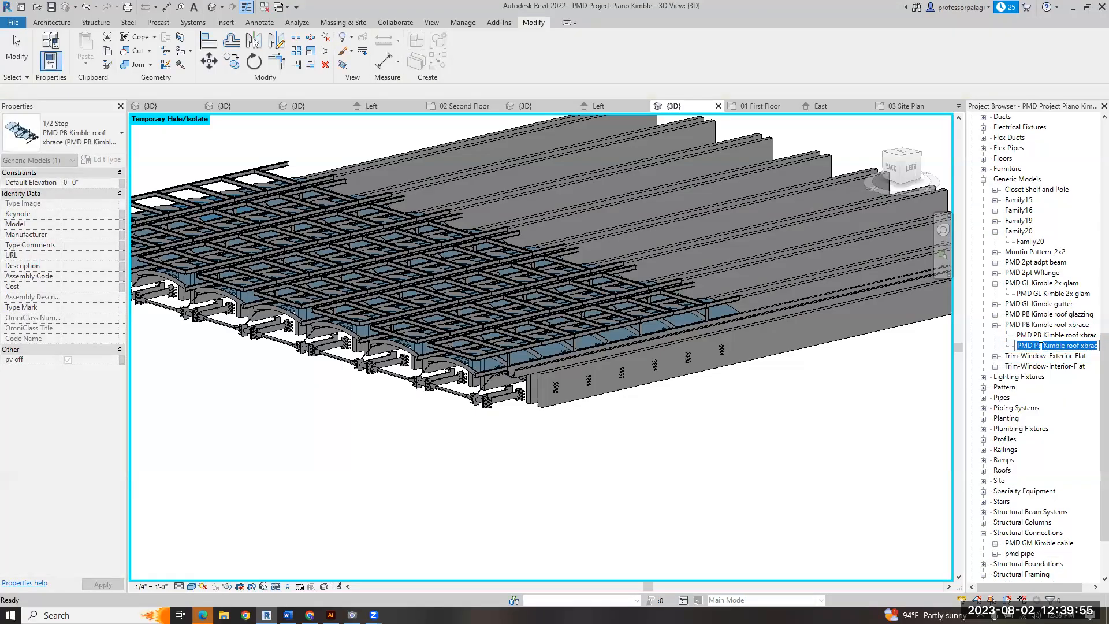
pyautogui.press('Return')
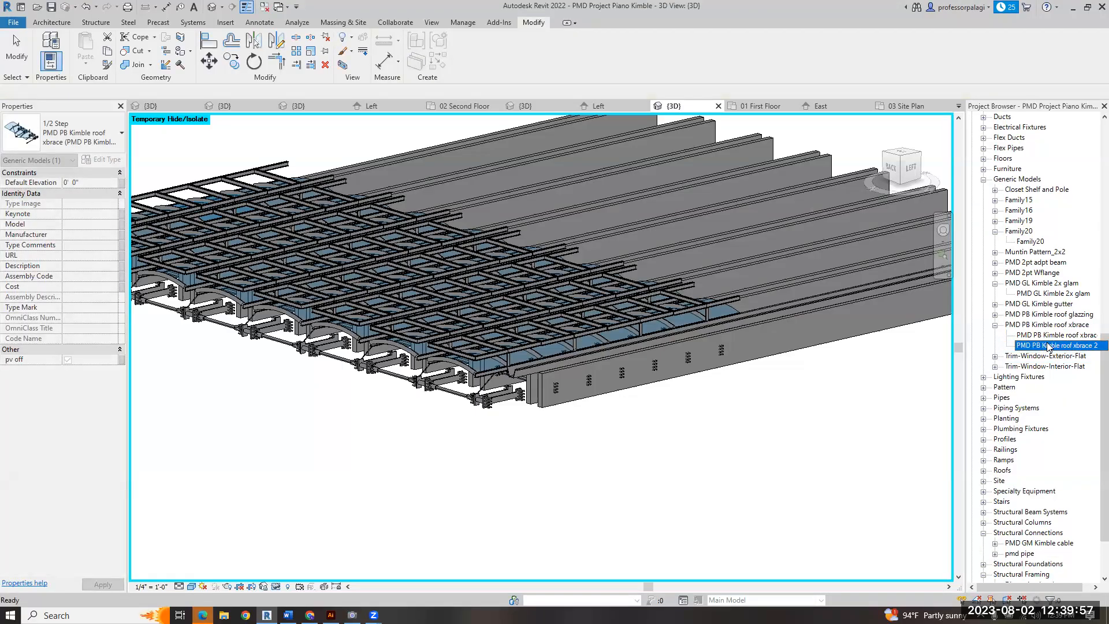
pyautogui.click(1056, 345)
pyautogui.moveTo(1056, 346); pyautogui.dragTo(1095, 344)
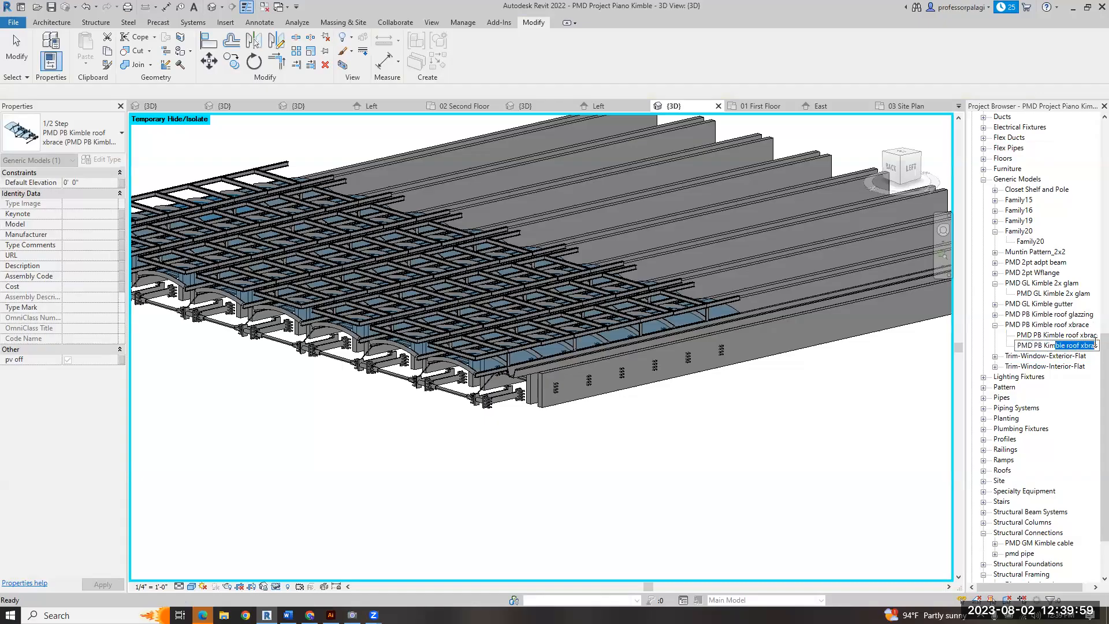
pyautogui.write('no p')
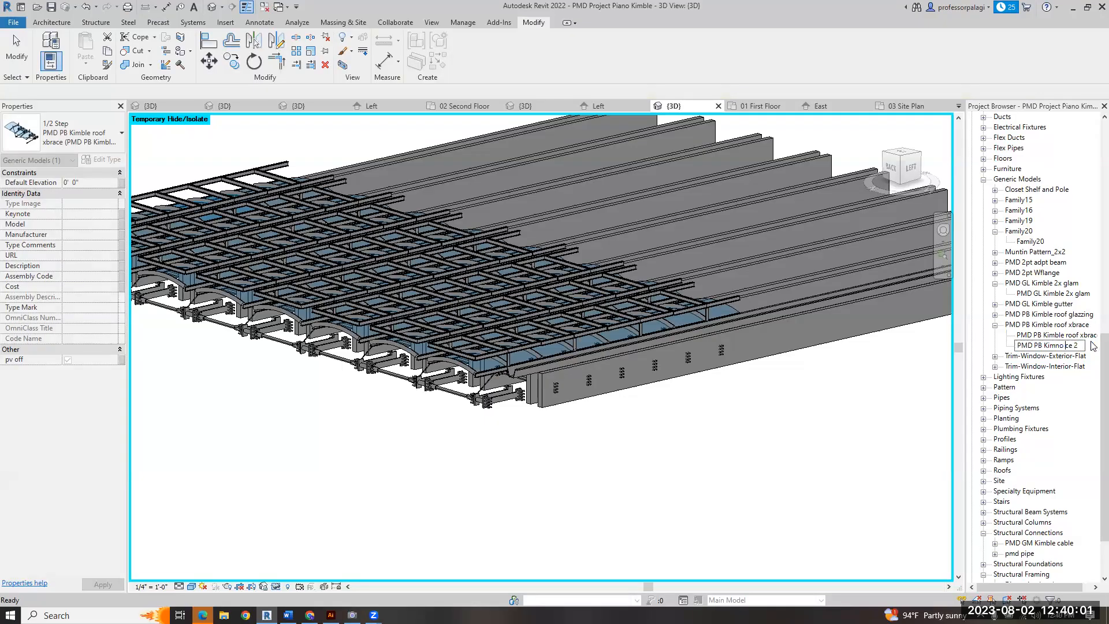
pyautogui.write('v')
pyautogui.press('Return')
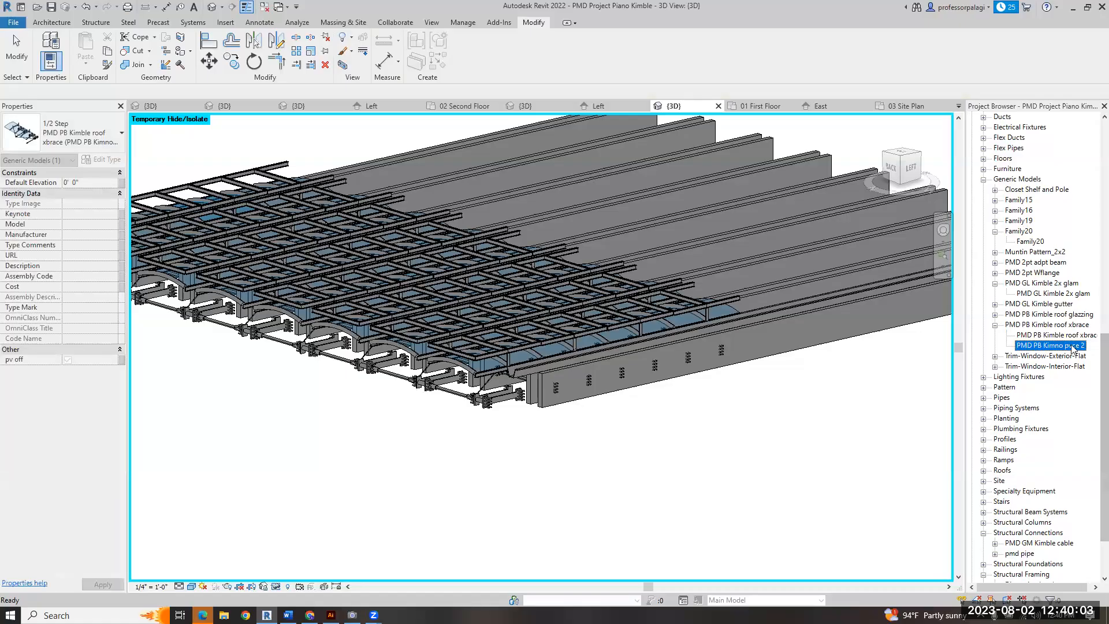
# - Turn off the pv off parameter in the type properties of PMD PB Kimno pvce 2
pyautogui.doubleClick(1040, 345)
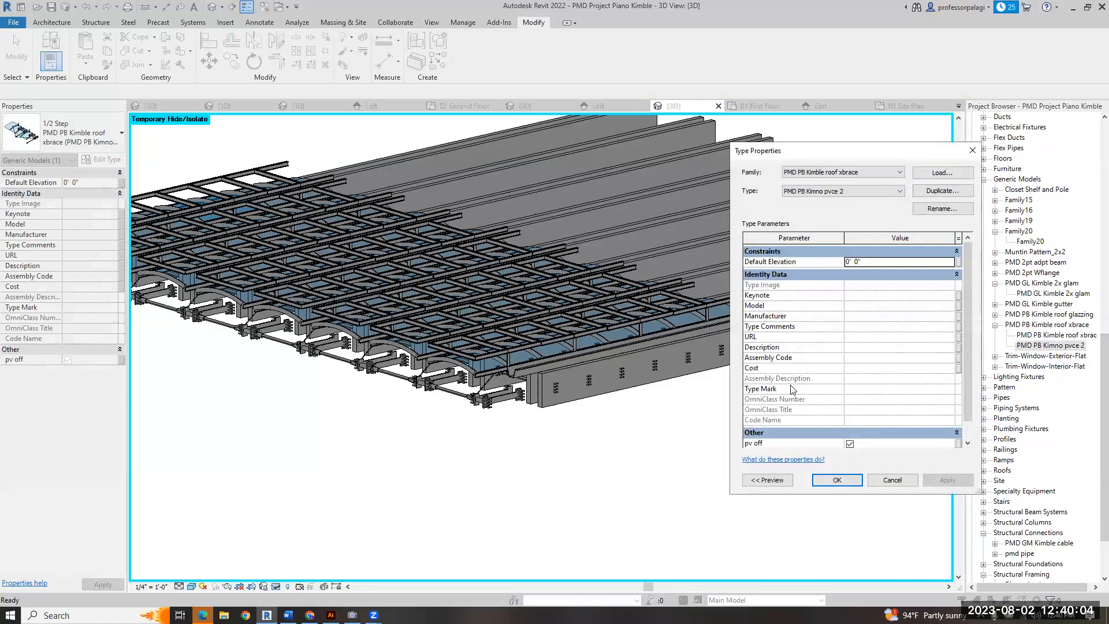
pyautogui.click(849, 444)
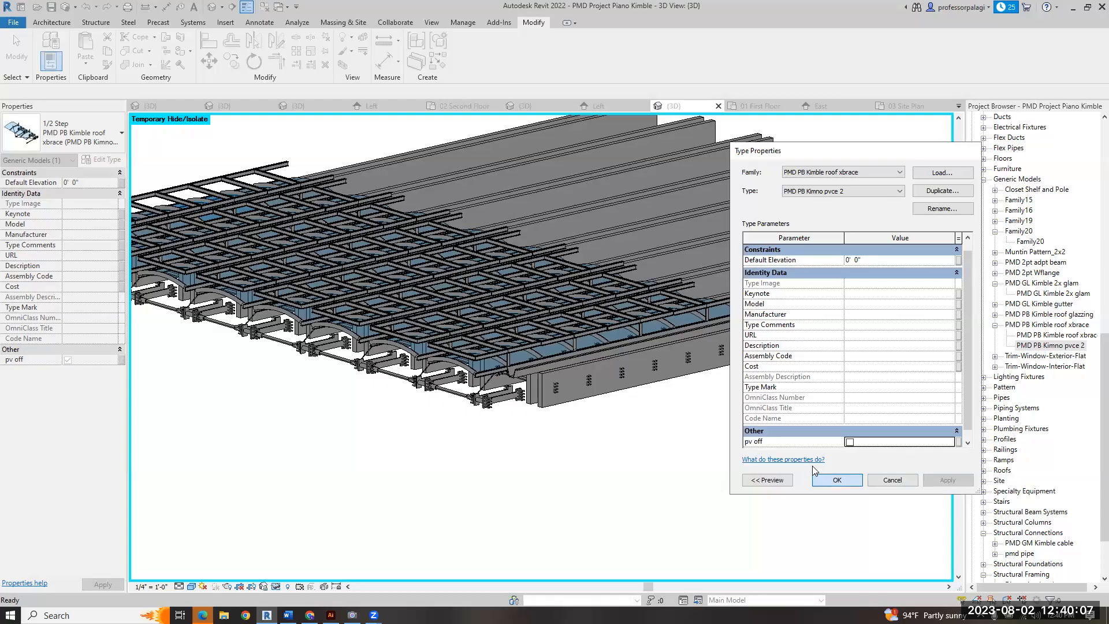
pyautogui.click(837, 480)
pyautogui.click(476, 369)
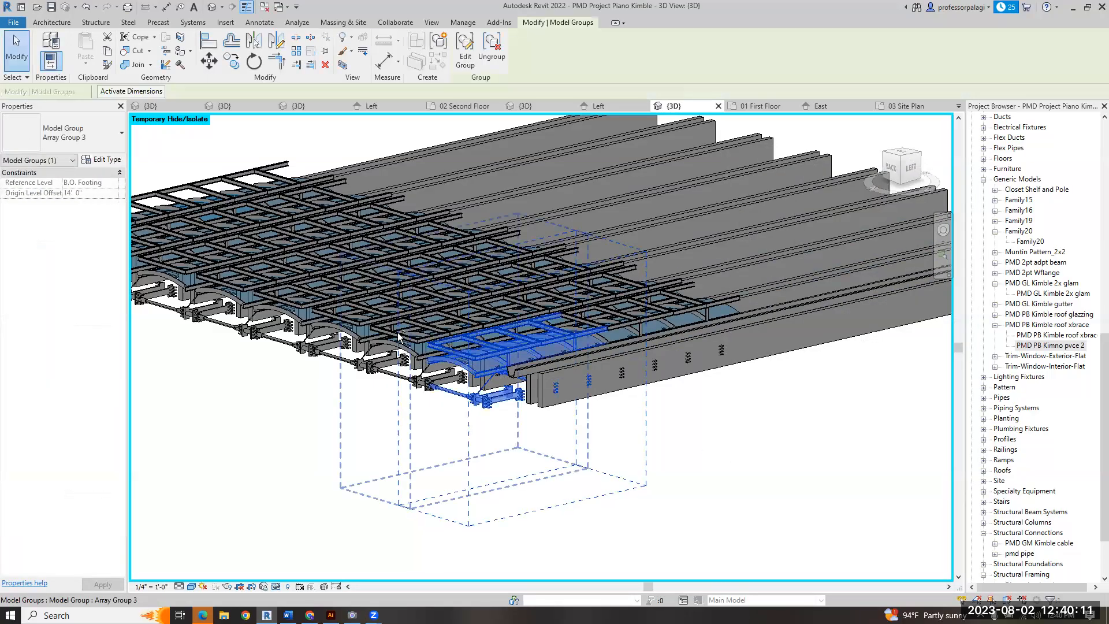
pyautogui.click(78, 134)
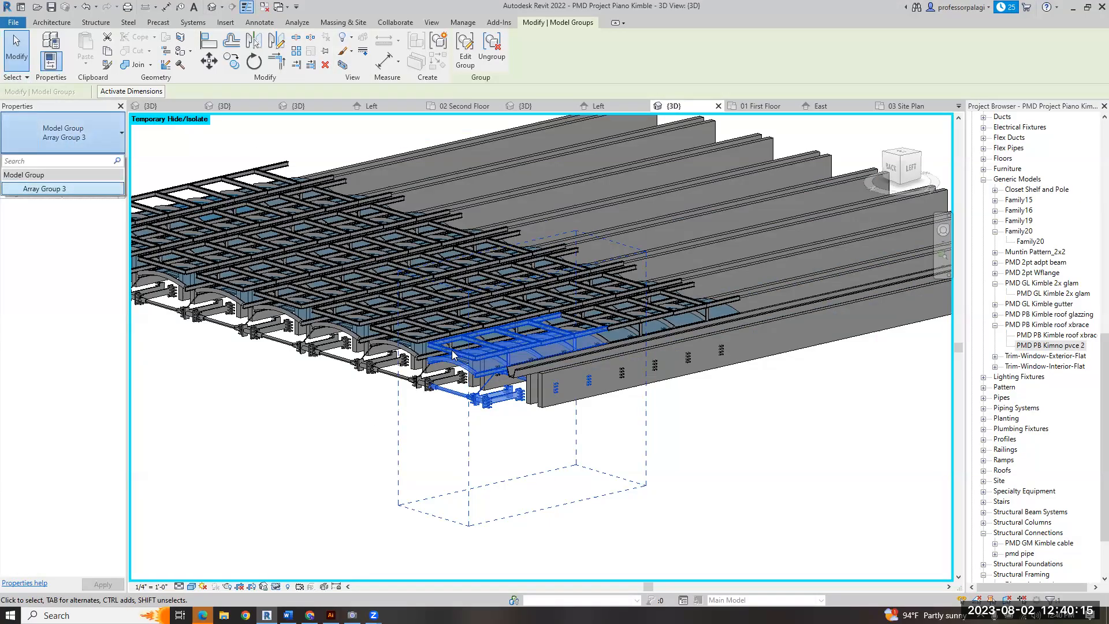
pyautogui.press('Escape')
pyautogui.press('Escape')
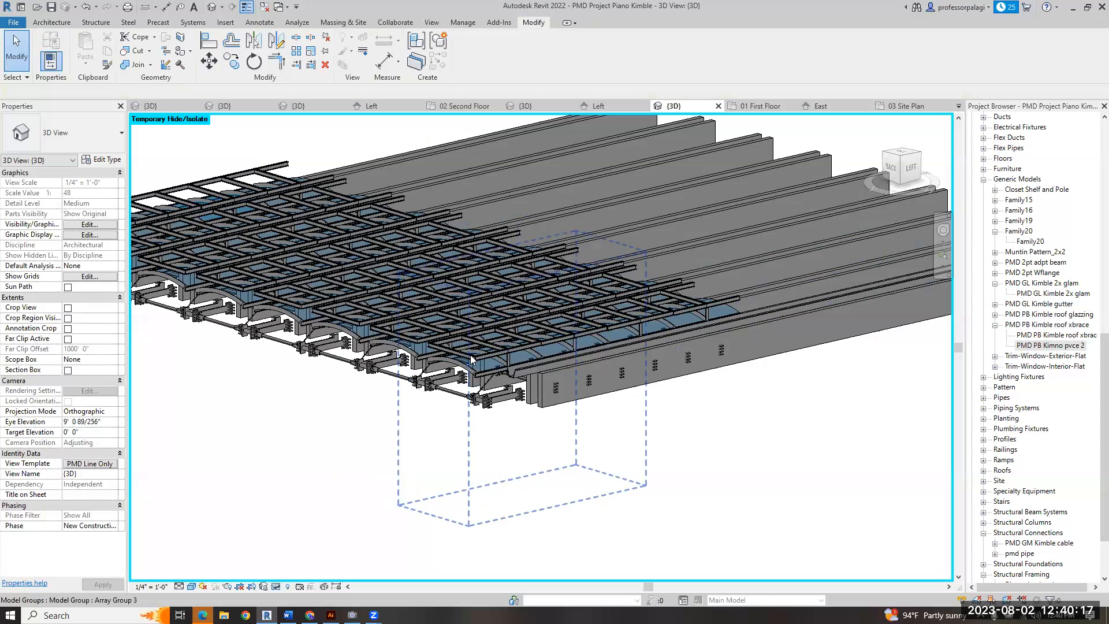
# - Select all instances of Array Group 3 and ungroup them, dismissing the identical-instances warnings
pyautogui.click(452, 352)
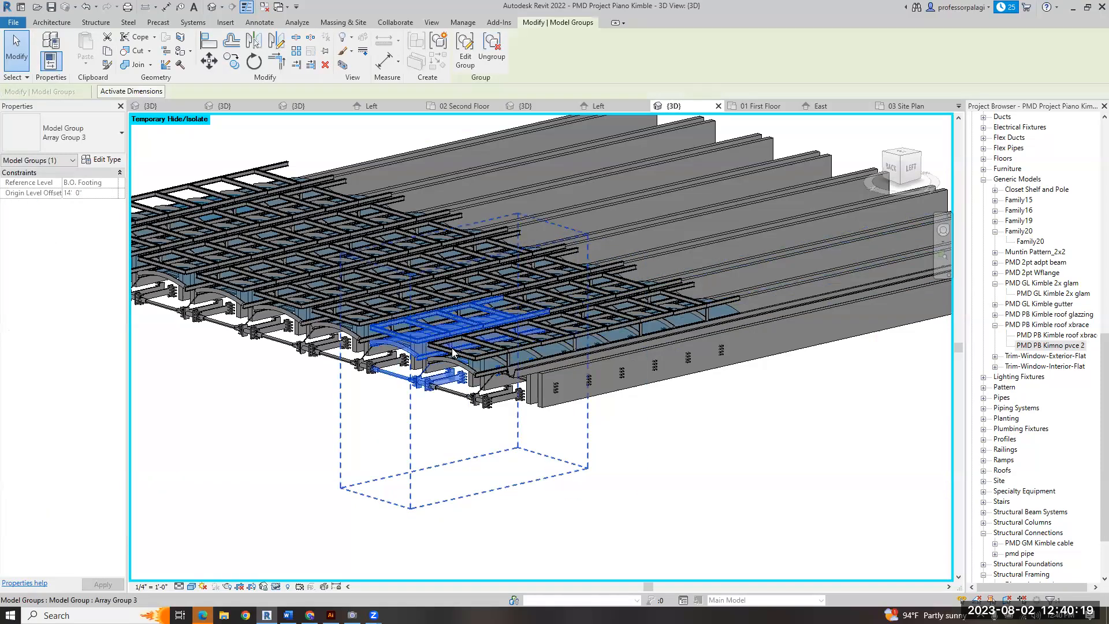
pyautogui.press('s')
pyautogui.press('a')
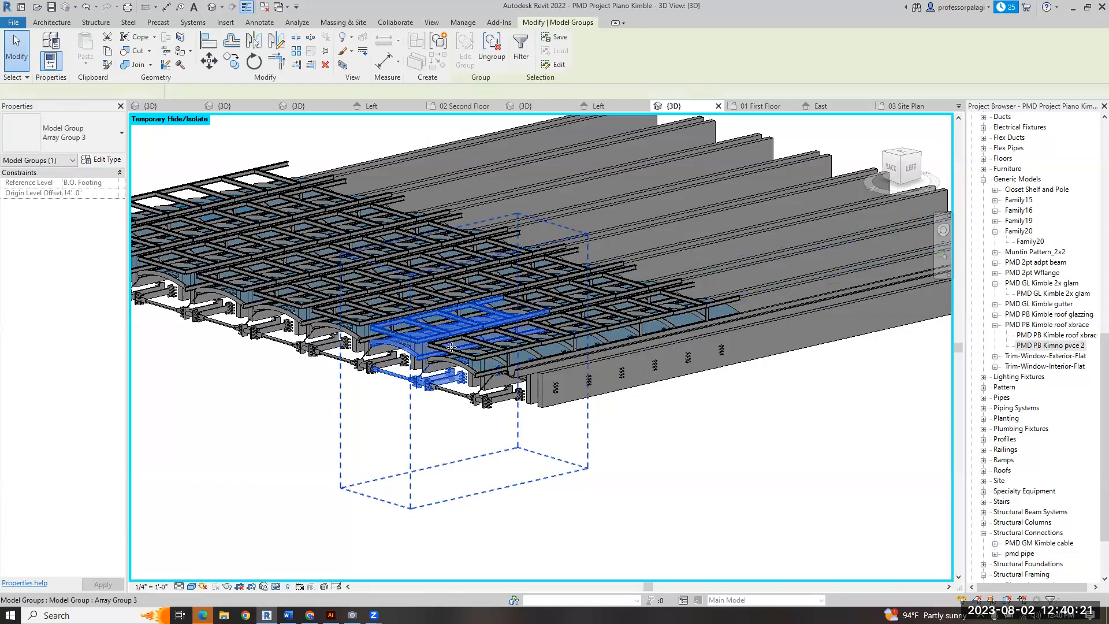
pyautogui.rightClick(240, 267)
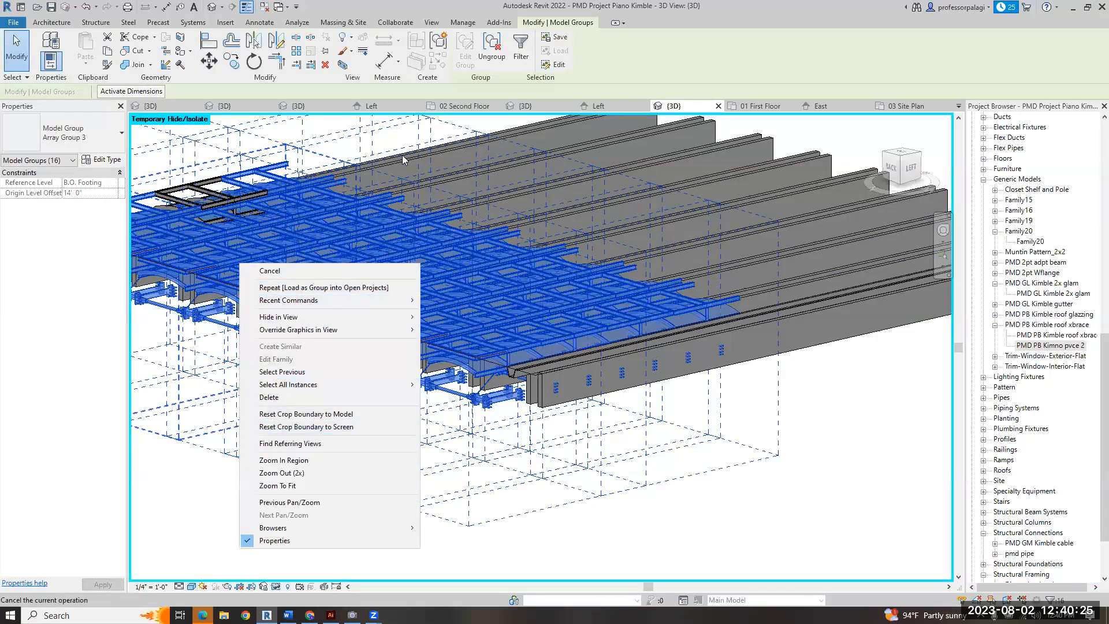
pyautogui.click(496, 51)
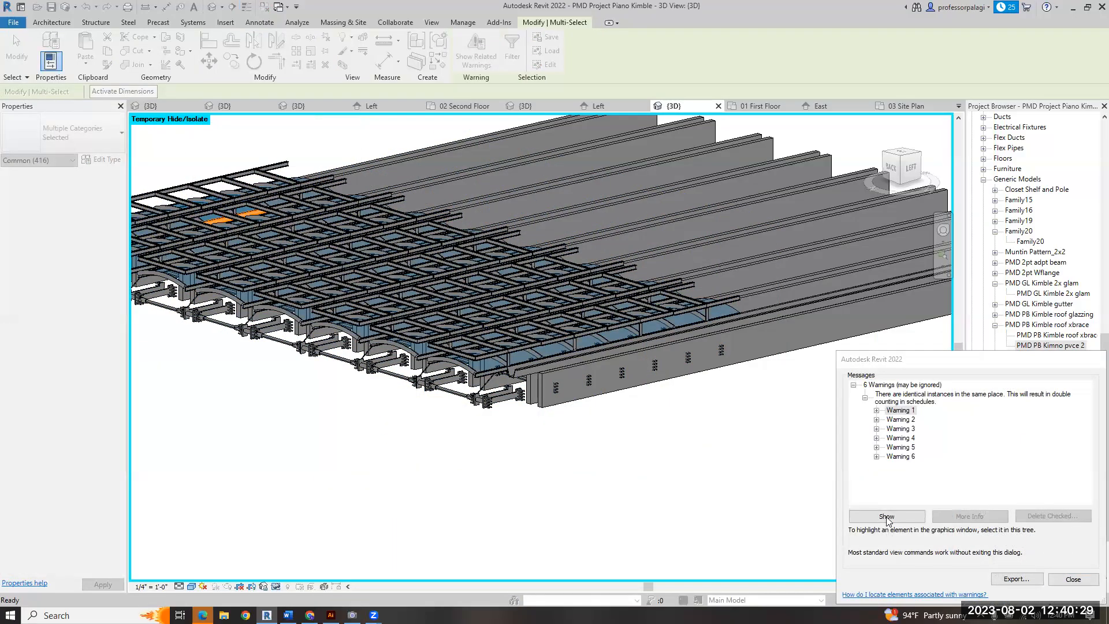
pyautogui.moveTo(973, 360); pyautogui.dragTo(924, 234)
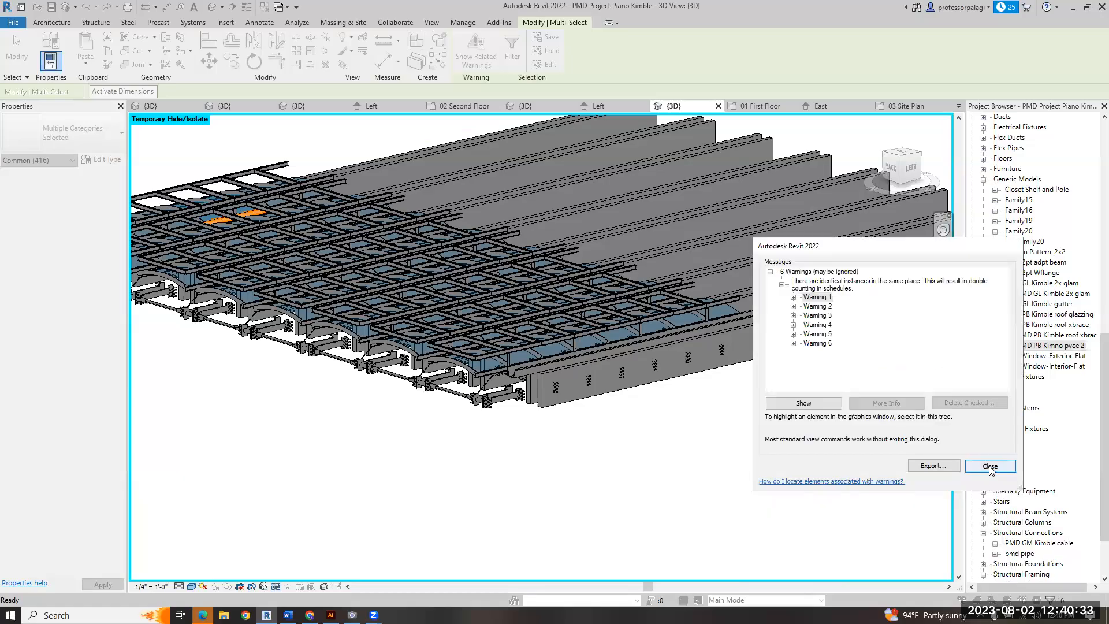
pyautogui.click(986, 463)
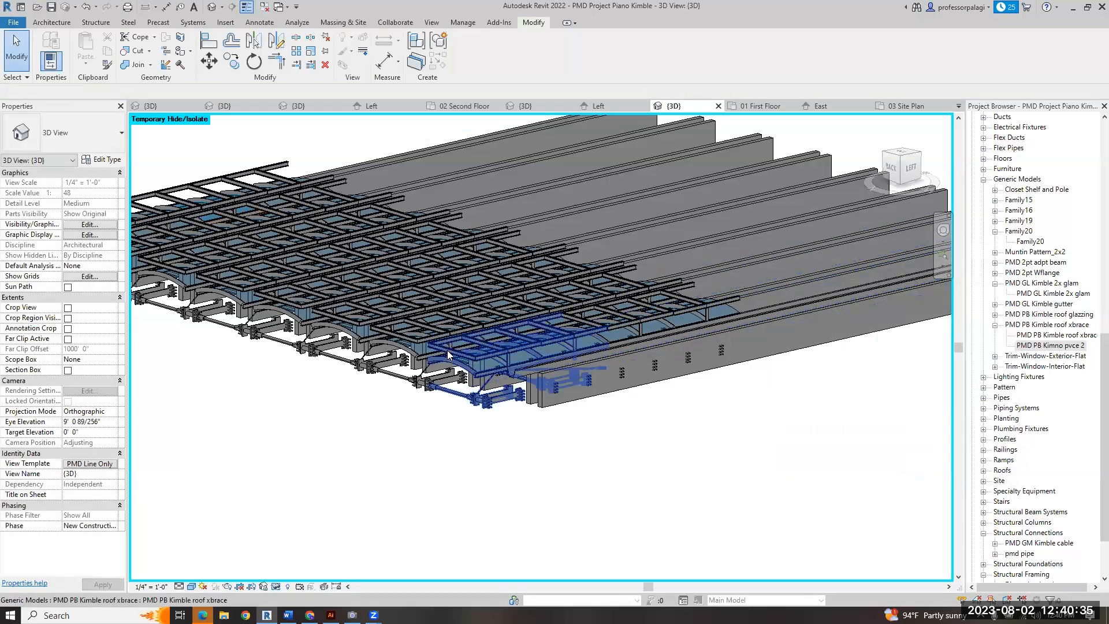
pyautogui.click(447, 350)
pyautogui.keyDown('ctrl'); pyautogui.click(405, 346); pyautogui.keyUp('ctrl')
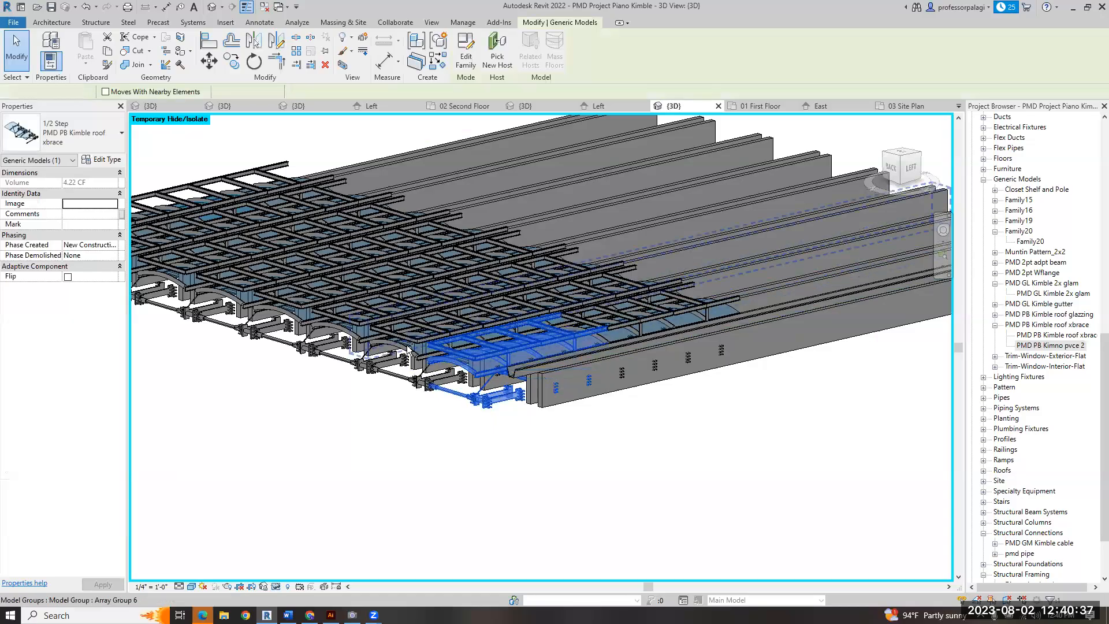
pyautogui.click(388, 434)
# - In the 03 Site Plan, change the eight roof xbrace components in the topmost row to the type PMD PB Kimno pvce 2
pyautogui.scroll(-3, 526, 380)
pyautogui.scroll(4, 1092, 207)
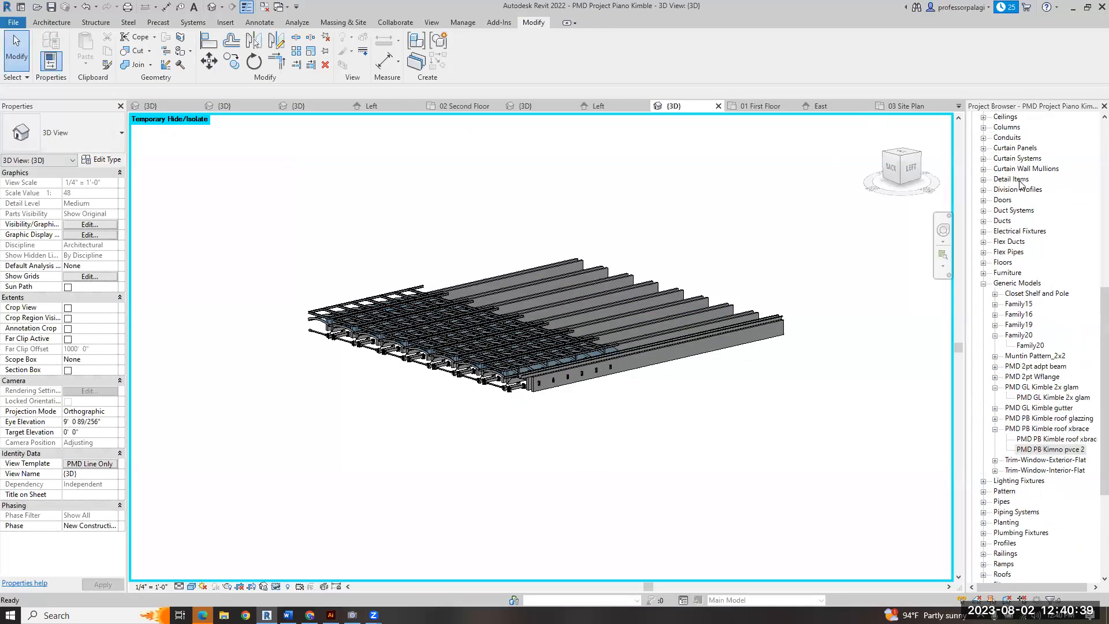
pyautogui.scroll(12, 1092, 207)
pyautogui.click(1025, 137)
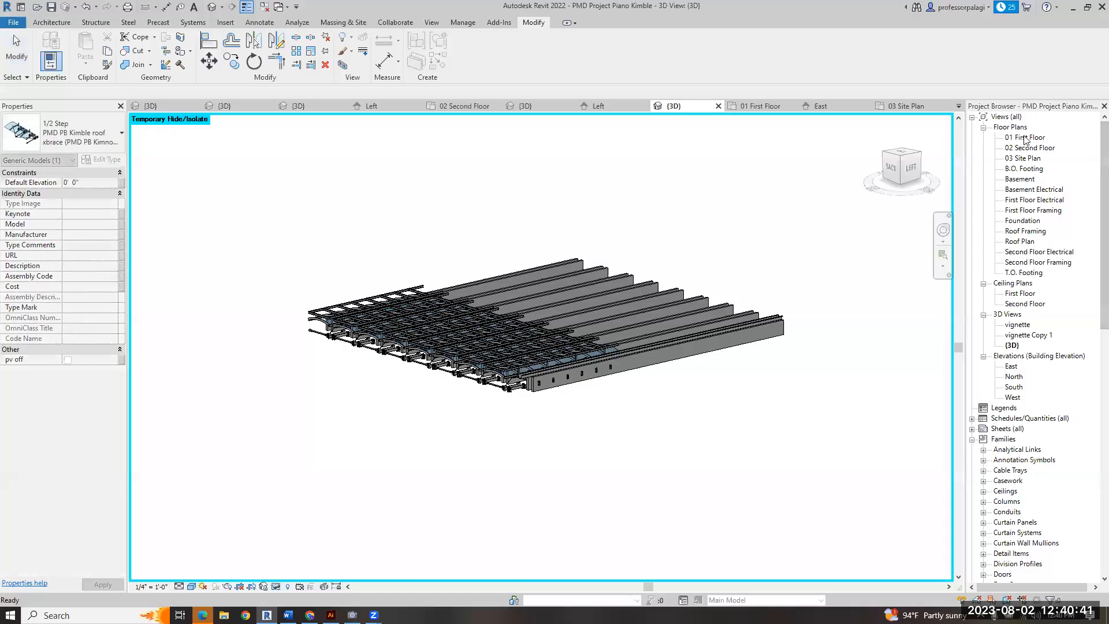
pyautogui.doubleClick(1027, 159)
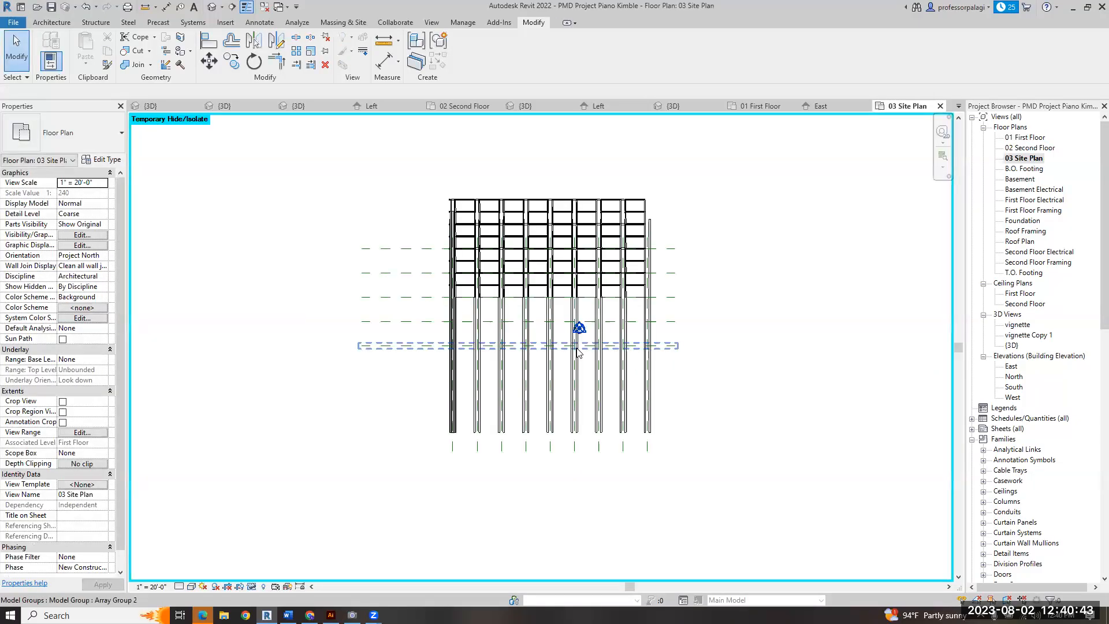
pyautogui.click(469, 203)
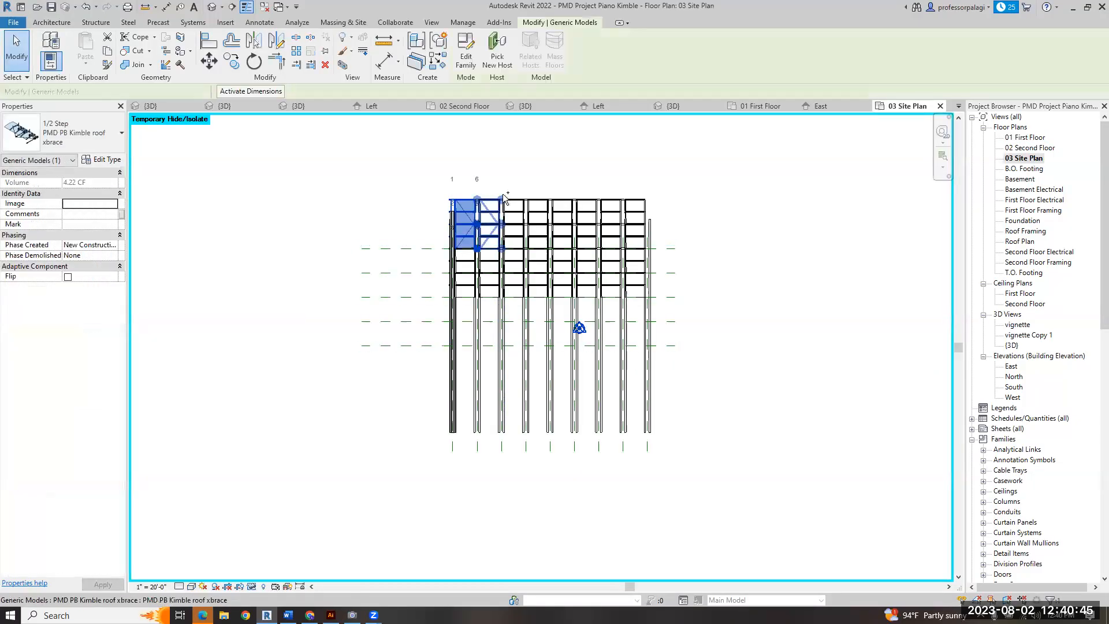
pyautogui.keyDown('ctrl'); pyautogui.click(502, 196); pyautogui.keyUp('ctrl')
pyautogui.keyDown('ctrl'); pyautogui.click(543, 199); pyautogui.keyUp('ctrl')
pyautogui.keyDown('ctrl'); pyautogui.click(564, 200); pyautogui.keyUp('ctrl')
pyautogui.keyDown('ctrl'); pyautogui.click(587, 199); pyautogui.keyUp('ctrl')
pyautogui.keyDown('ctrl'); pyautogui.click(614, 202); pyautogui.keyUp('ctrl')
pyautogui.keyDown('ctrl'); pyautogui.click(636, 199); pyautogui.keyUp('ctrl')
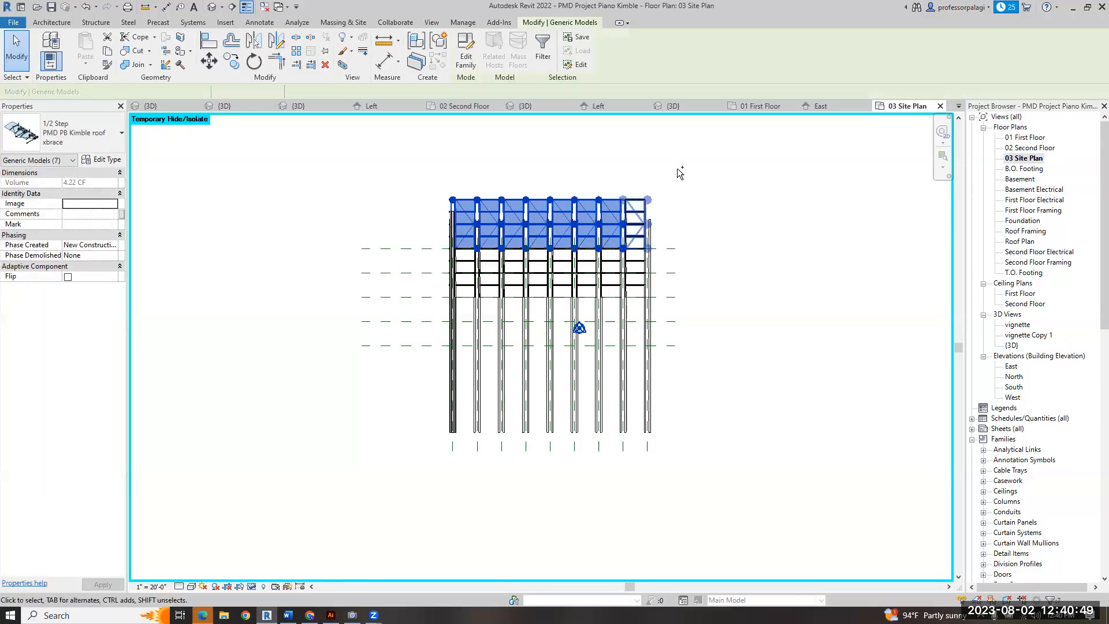
pyautogui.click(107, 133)
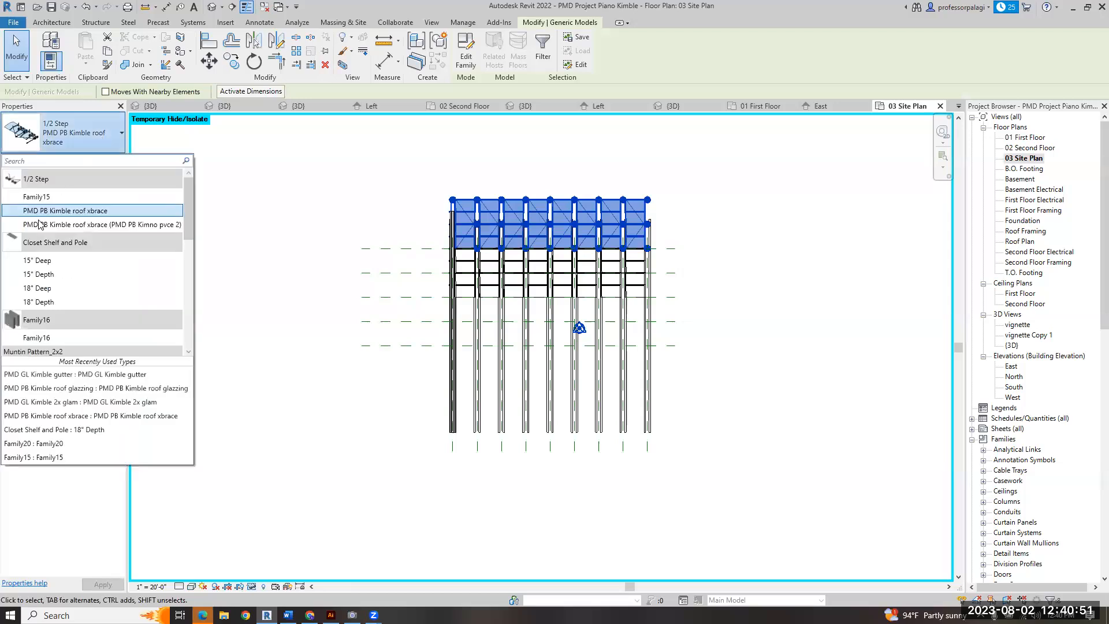
pyautogui.click(39, 225)
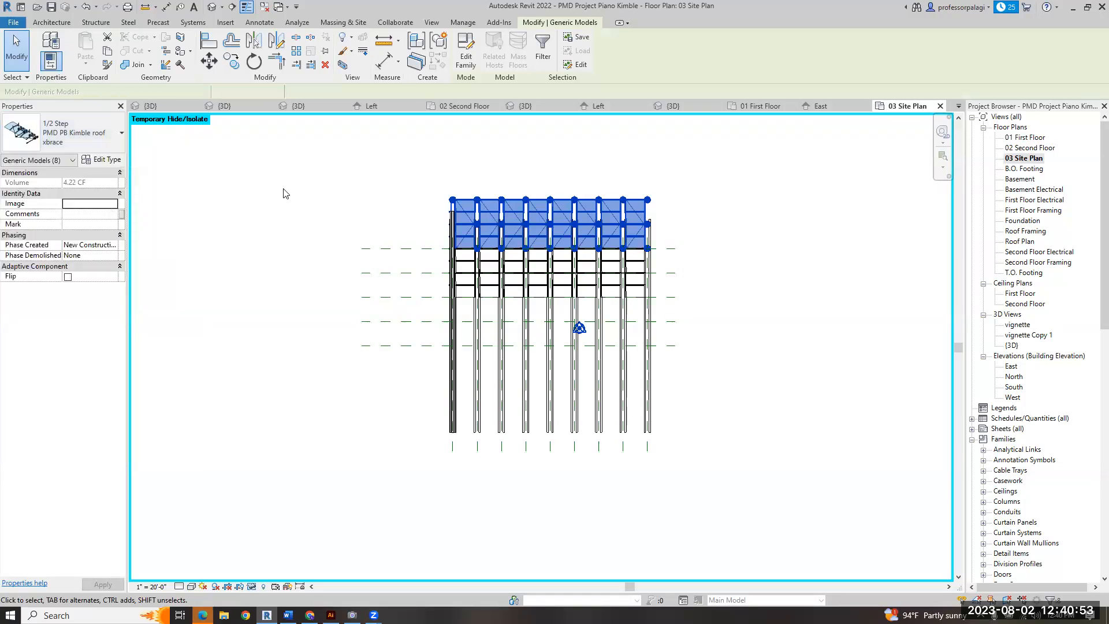
pyautogui.click(268, 192)
# - Inspect the end row of roof xbrace components in the 3D view to check its glazing visibility, both close up and overall
pyautogui.hotkey('ctrl', 'Tab')
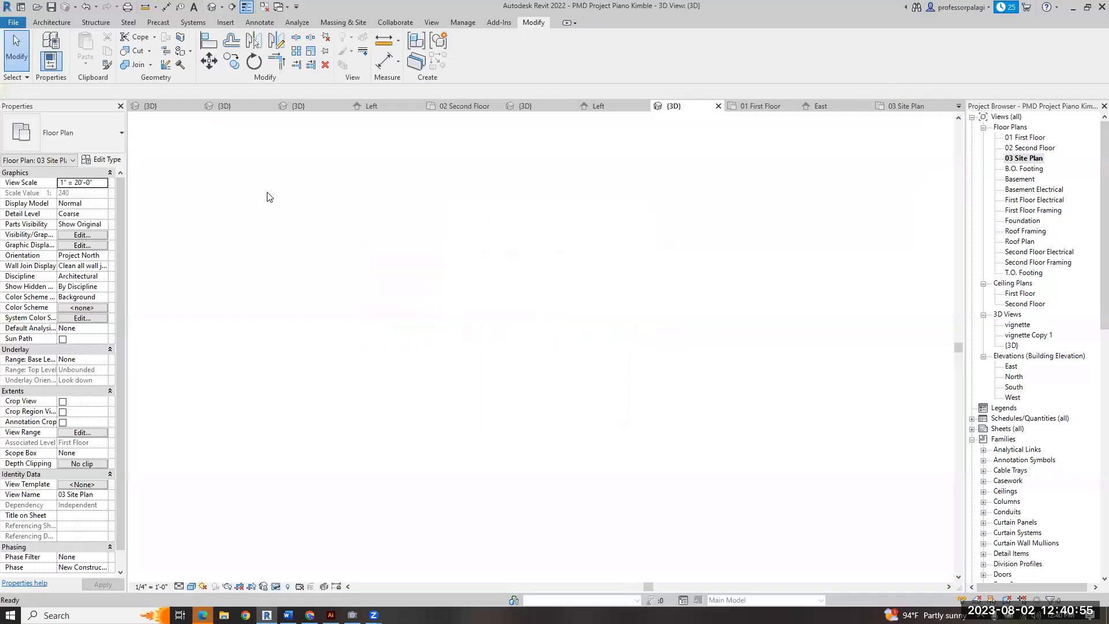
pyautogui.scroll(5, 347, 358)
pyautogui.keyDown('shift'); pyautogui.moveTo(408, 458); pyautogui.dragTo(456, 459, button='middle'); pyautogui.keyUp('shift')
pyautogui.scroll(3, 396, 335)
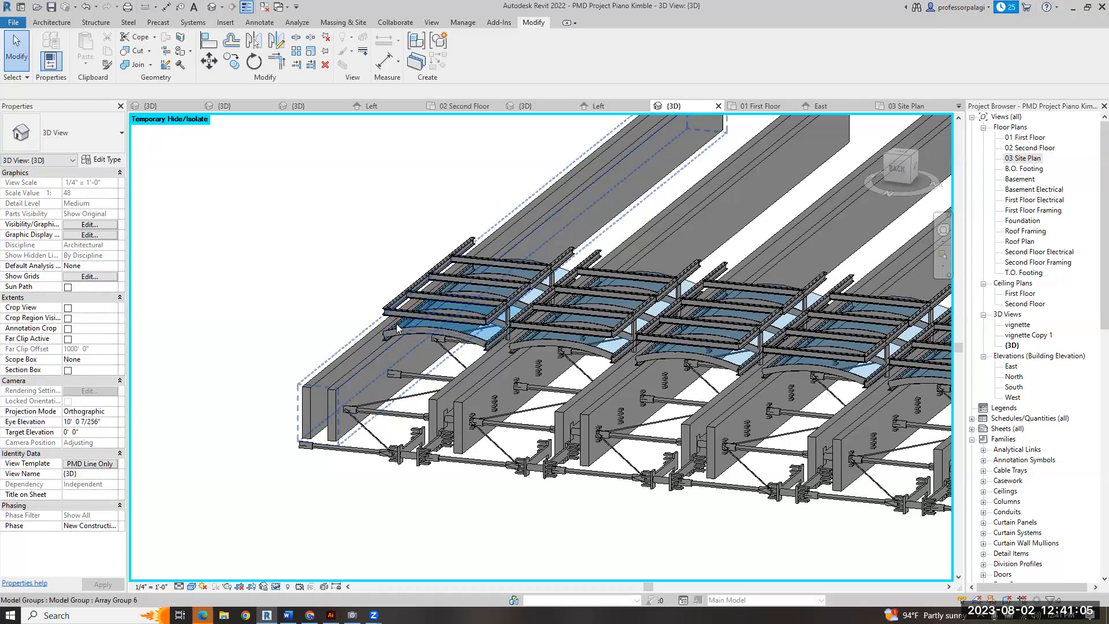
pyautogui.scroll(-3, 221, 229)
pyautogui.scroll(4, 221, 222)
pyautogui.scroll(-2, 217, 227)
pyautogui.scroll(-2, 218, 232)
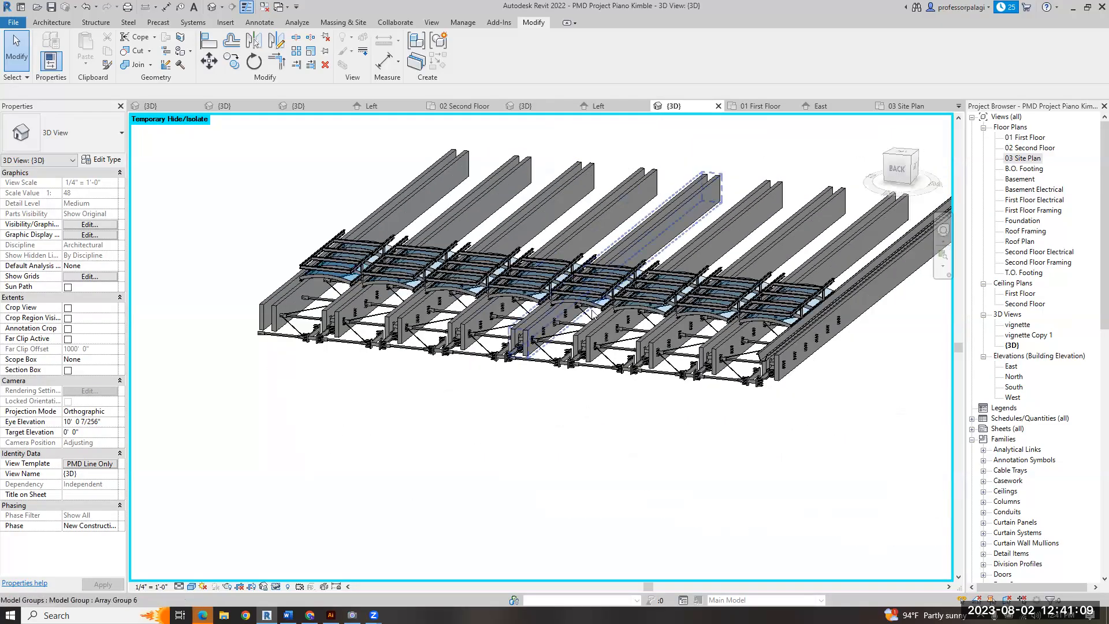
# - Examine the roof assembly close up in 3D, in the vignette view and in the 03 Site Plan relative to the camera
pyautogui.scroll(4, 508, 407)
pyautogui.scroll(2, 510, 394)
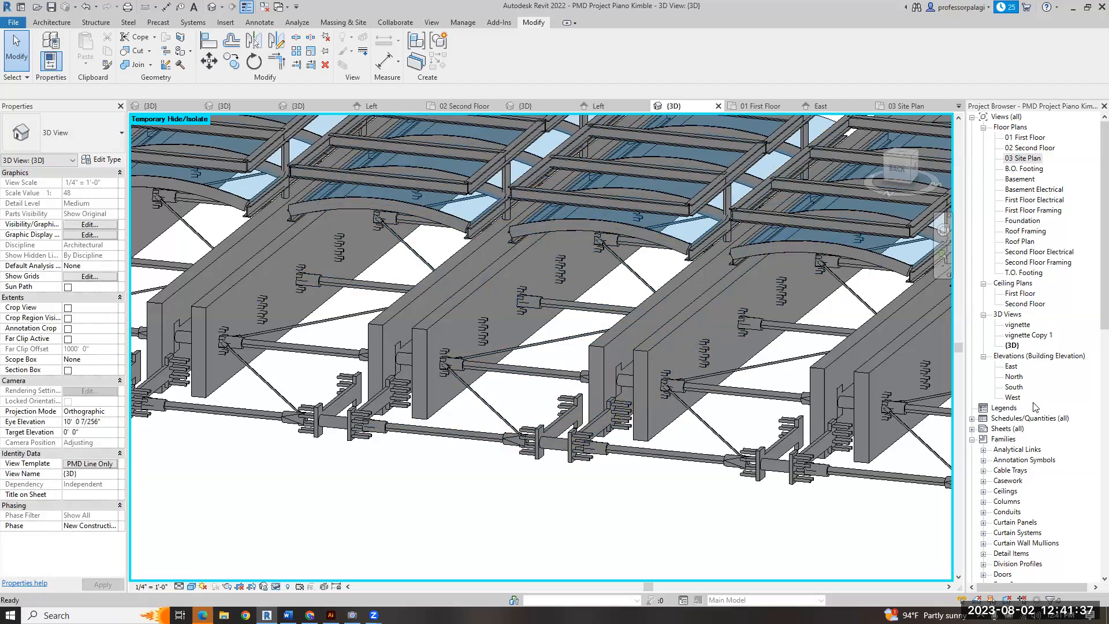
pyautogui.doubleClick(1019, 325)
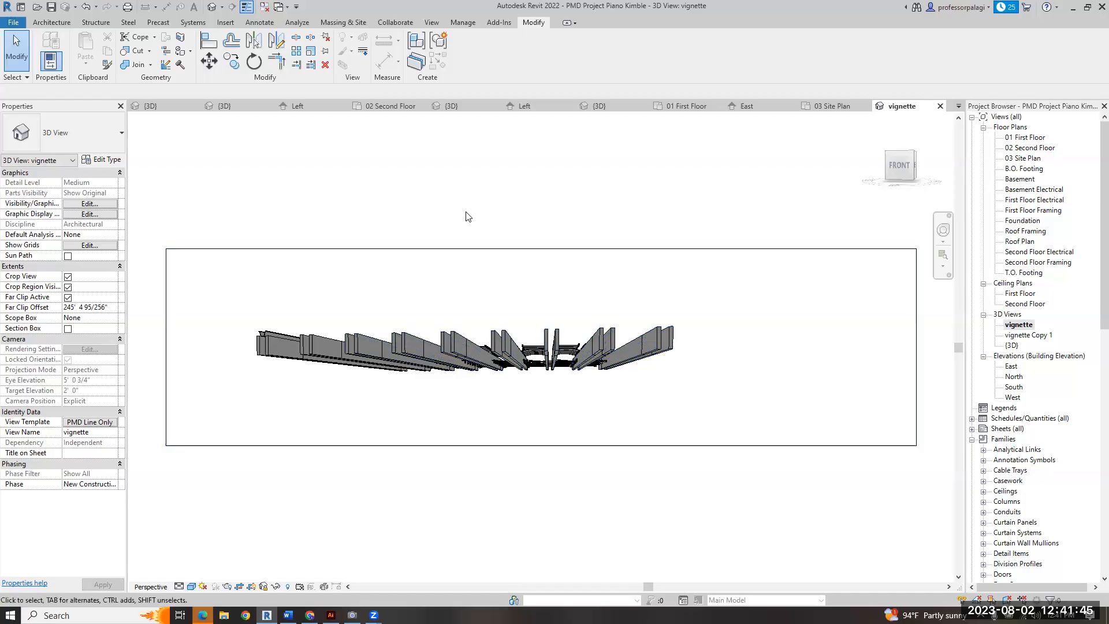
pyautogui.doubleClick(1006, 138)
pyautogui.scroll(-2, 520, 267)
pyautogui.doubleClick(1014, 160)
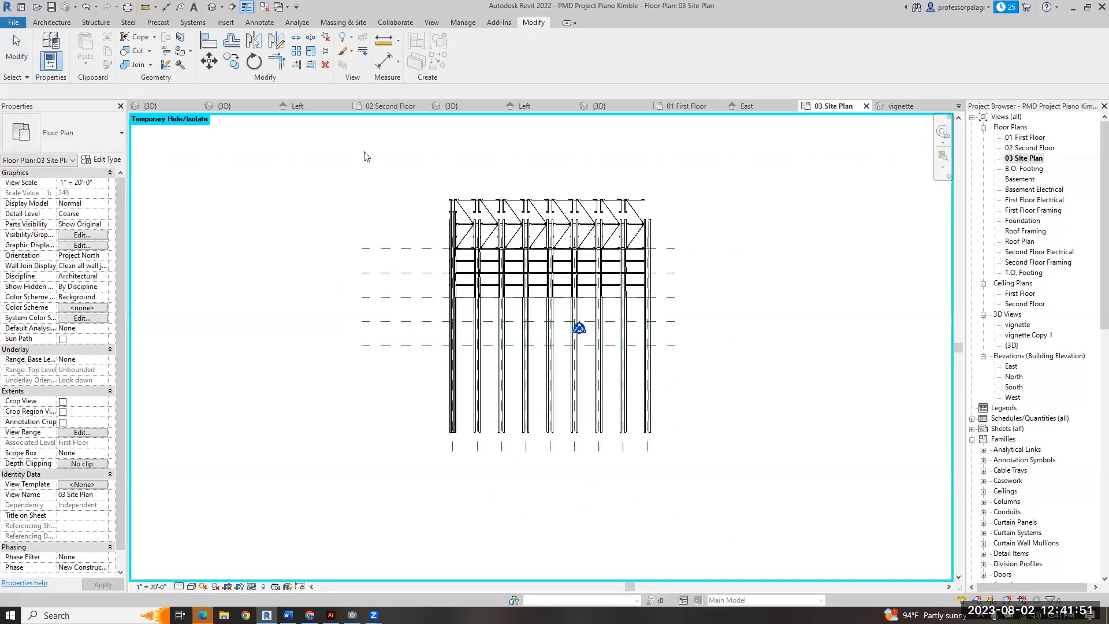
pyautogui.moveTo(399, 143); pyautogui.dragTo(688, 435)
pyautogui.moveTo(691, 481); pyautogui.dragTo(690, 482)
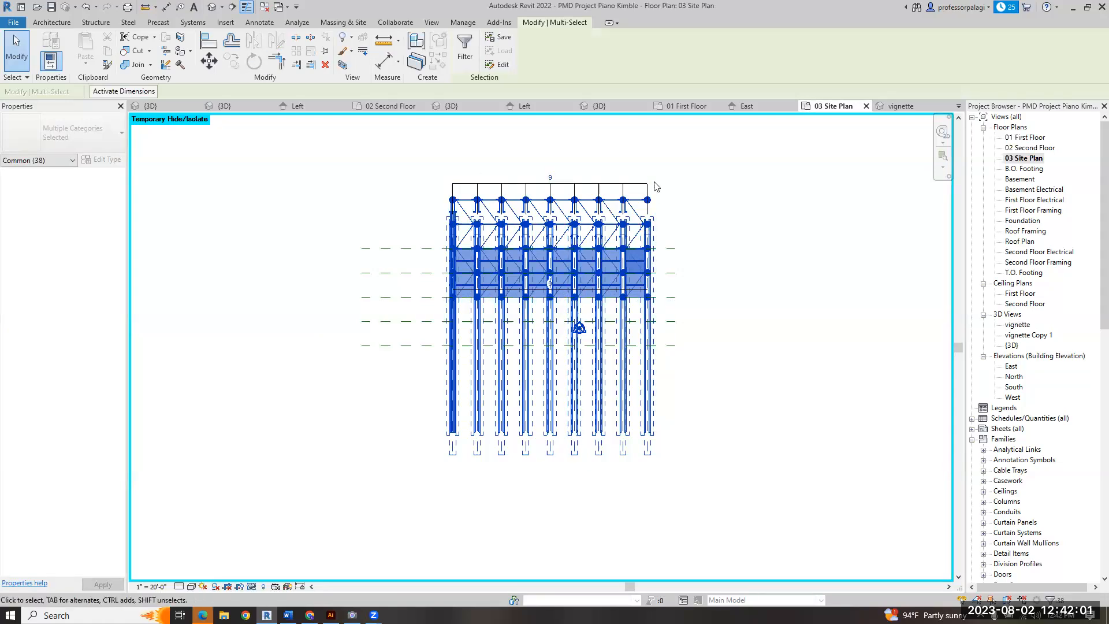
pyautogui.click(724, 248)
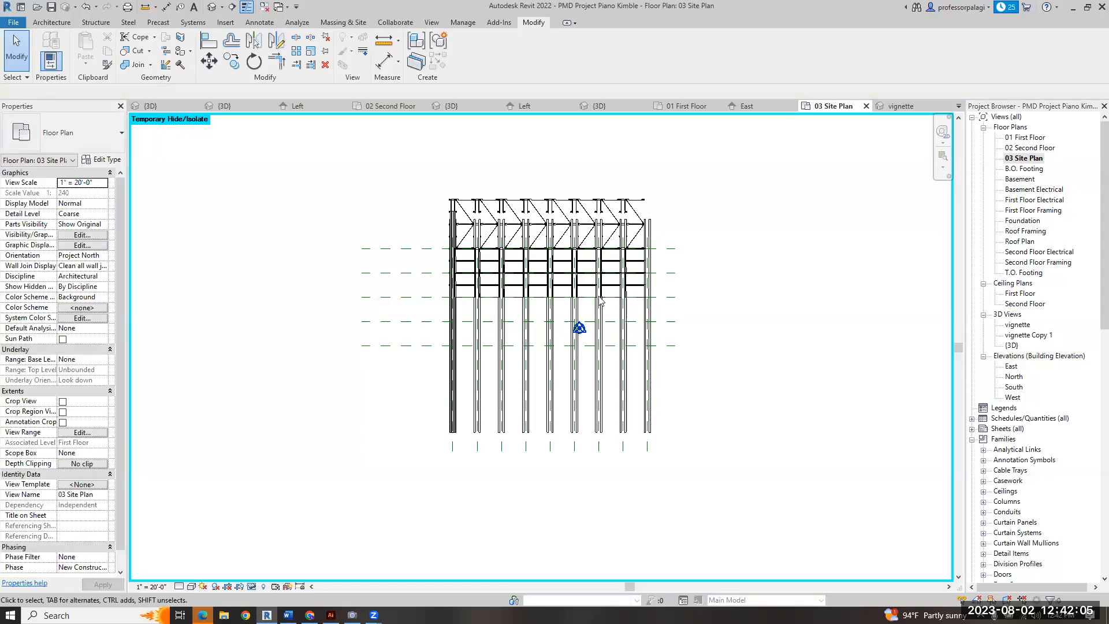
pyautogui.scroll(-2, 482, 424)
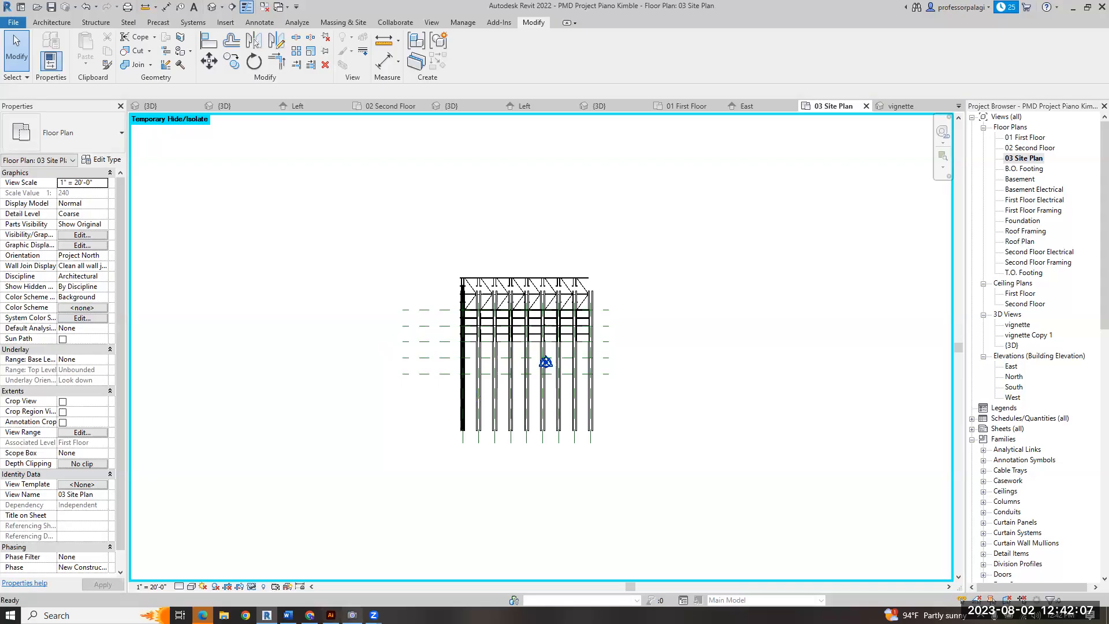
# - Compare the vignette artwork in Illustrator with the vignette 3D view in Revit
pyautogui.click(331, 615)
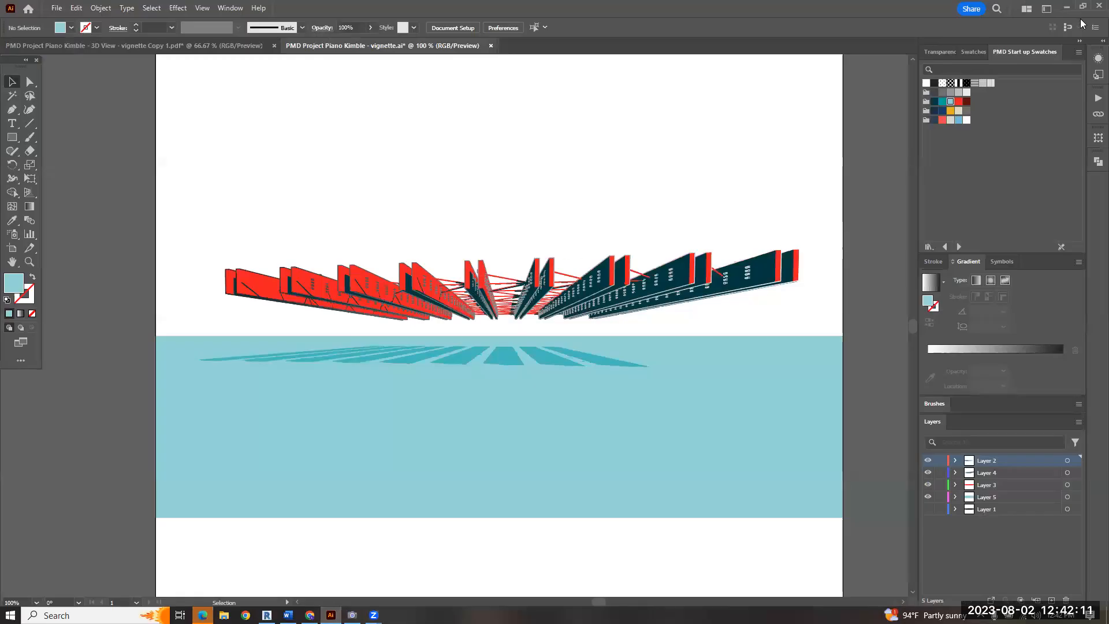
pyautogui.click(1066, 7)
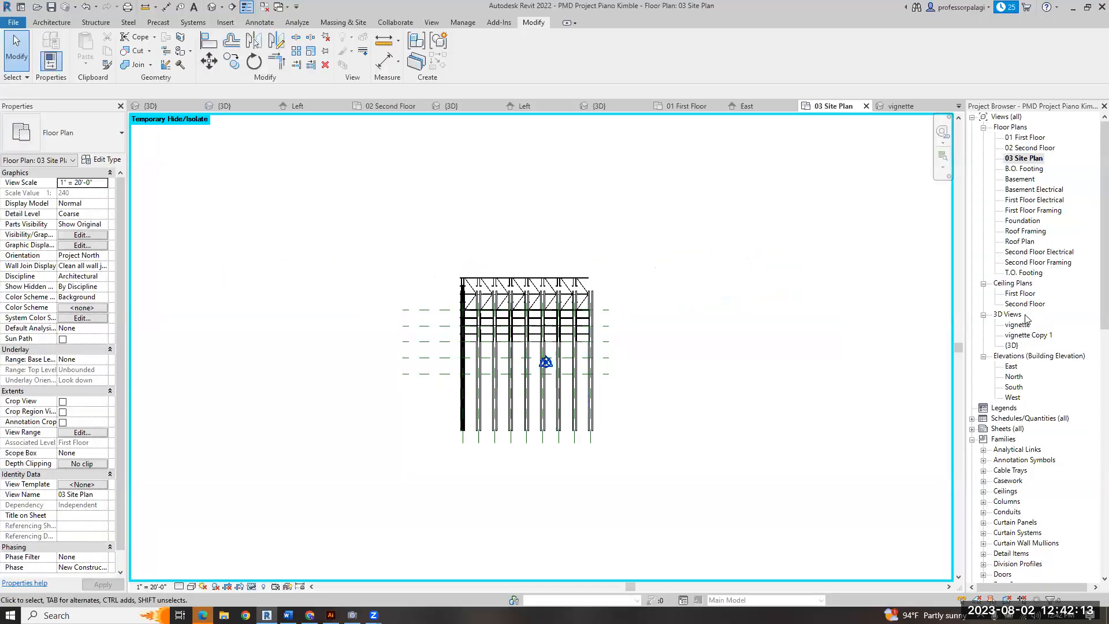
pyautogui.doubleClick(1016, 325)
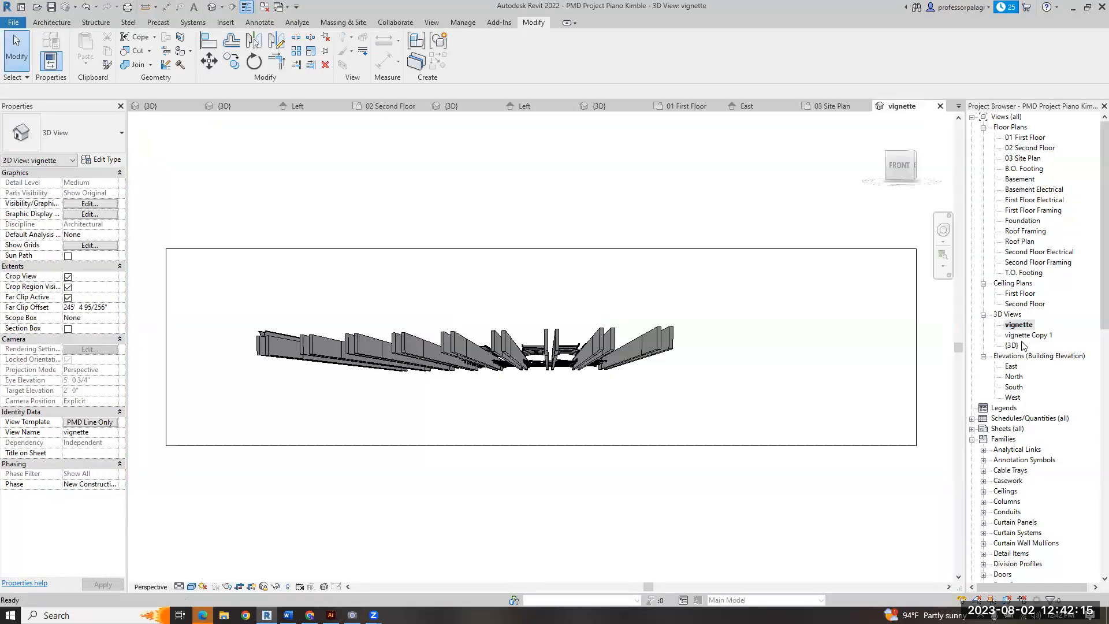
# - In the vignette Copy 1 view, override the projection lines of all model elements to white with weight 1
pyautogui.doubleClick(1023, 336)
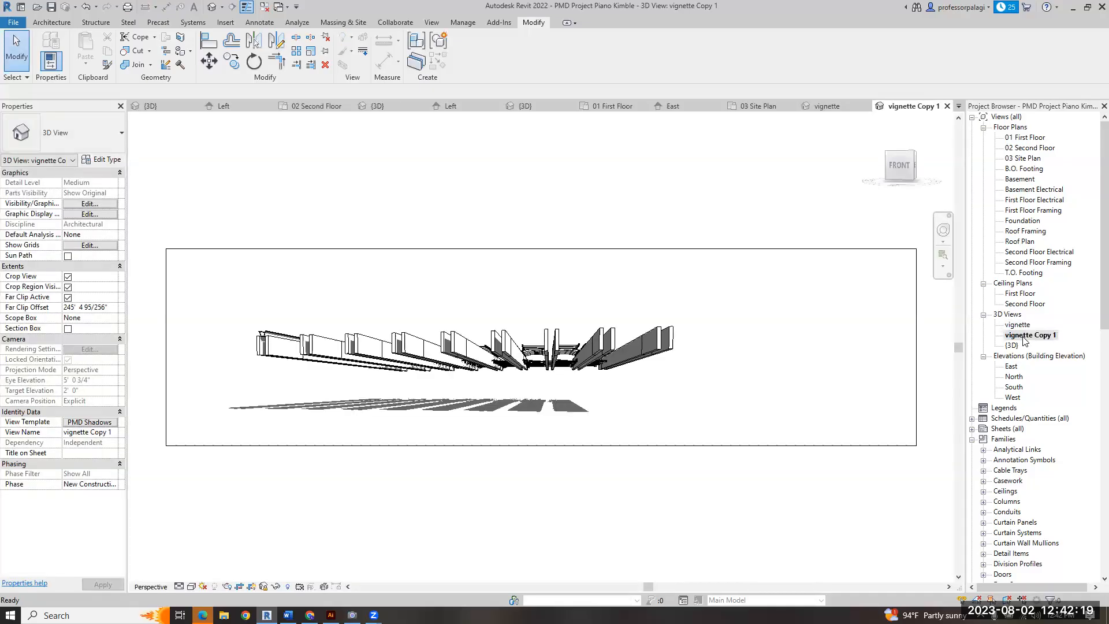
pyautogui.moveTo(764, 424); pyautogui.dragTo(176, 289)
pyautogui.click(347, 54)
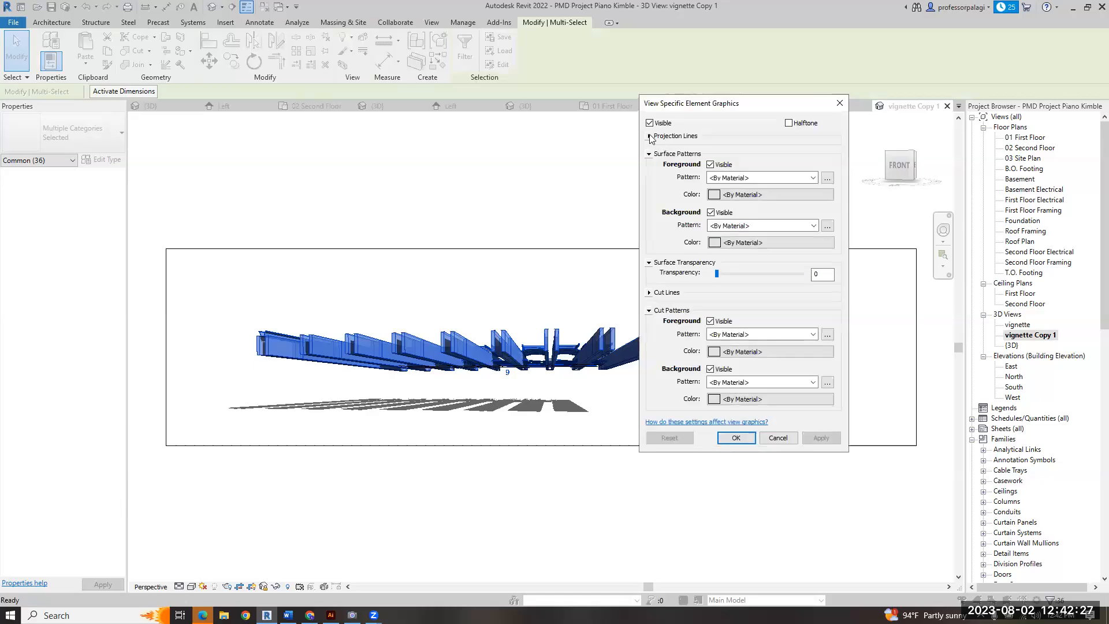
pyautogui.click(650, 136)
pyautogui.click(734, 166)
pyautogui.click(729, 284)
pyautogui.click(790, 403)
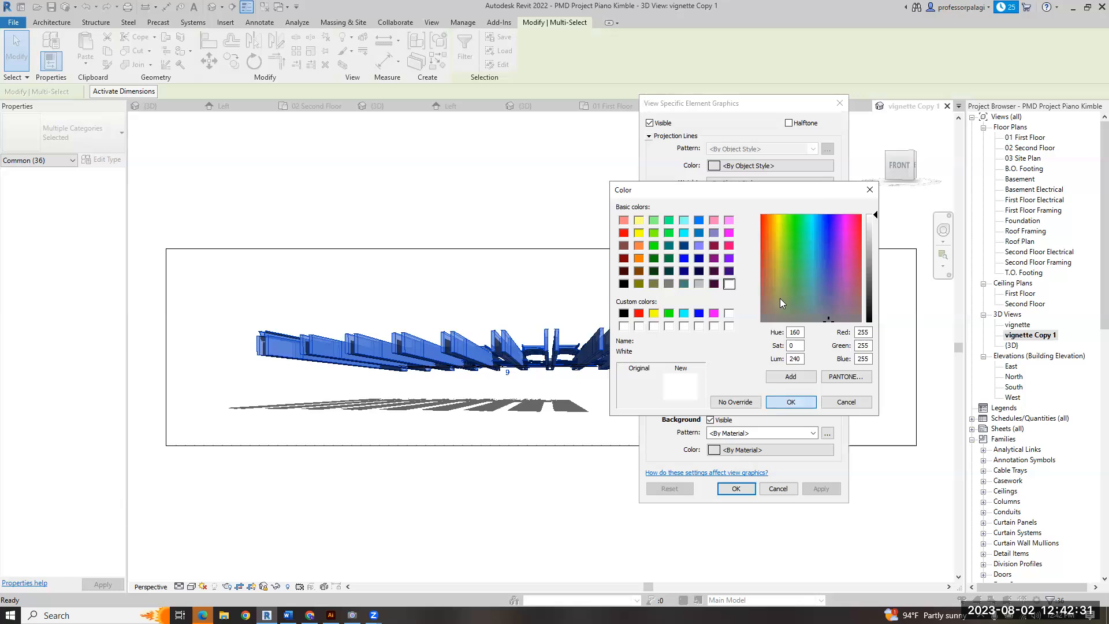
pyautogui.click(762, 182)
pyautogui.click(738, 201)
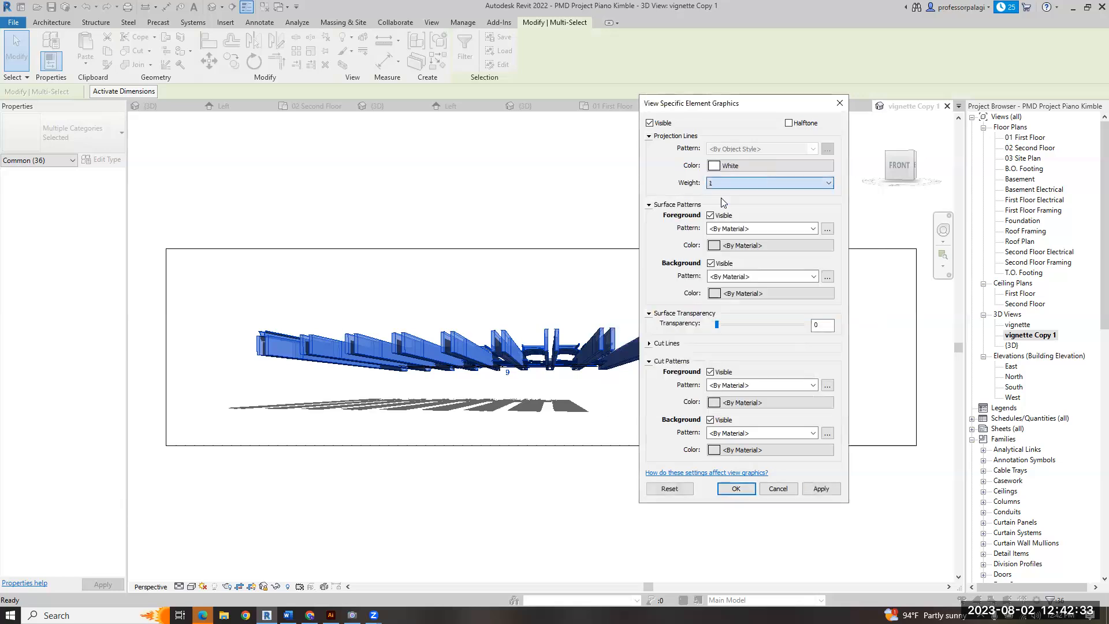
pyautogui.click(819, 489)
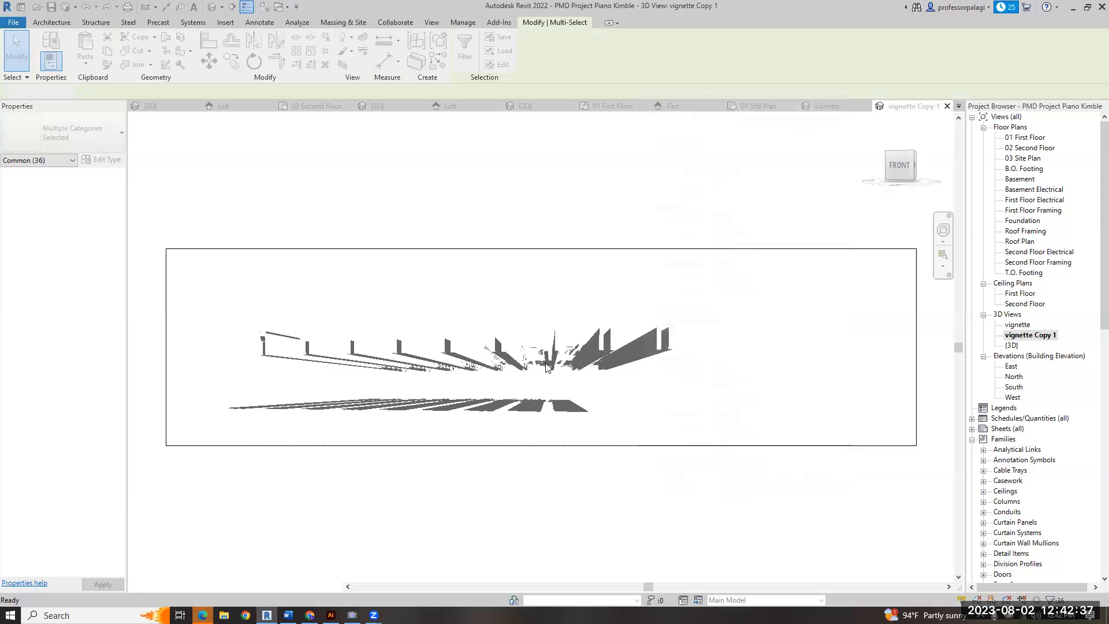
pyautogui.click(732, 488)
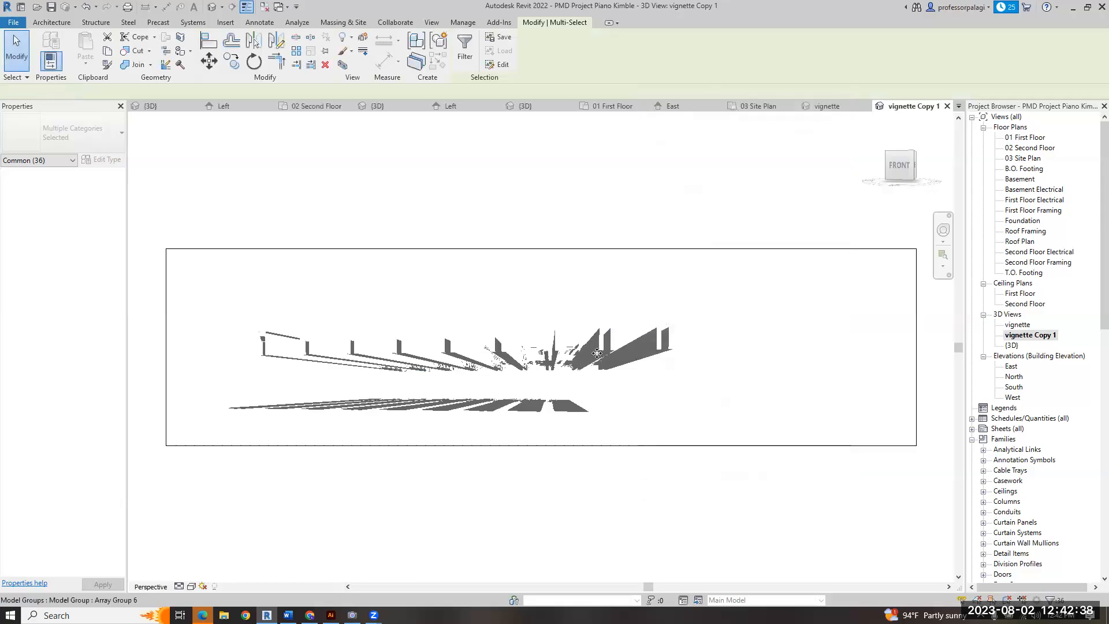
# - Examine the model overrides and silhouette options of the PMD Shadows view template and return to the vignette view
pyautogui.click(215, 177)
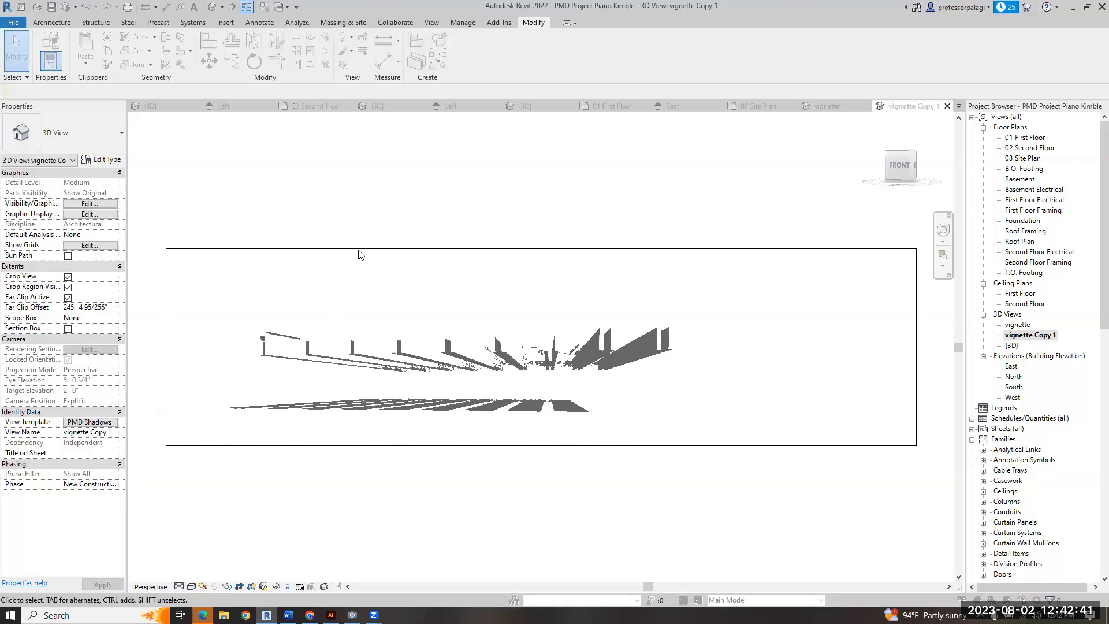
pyautogui.click(518, 86)
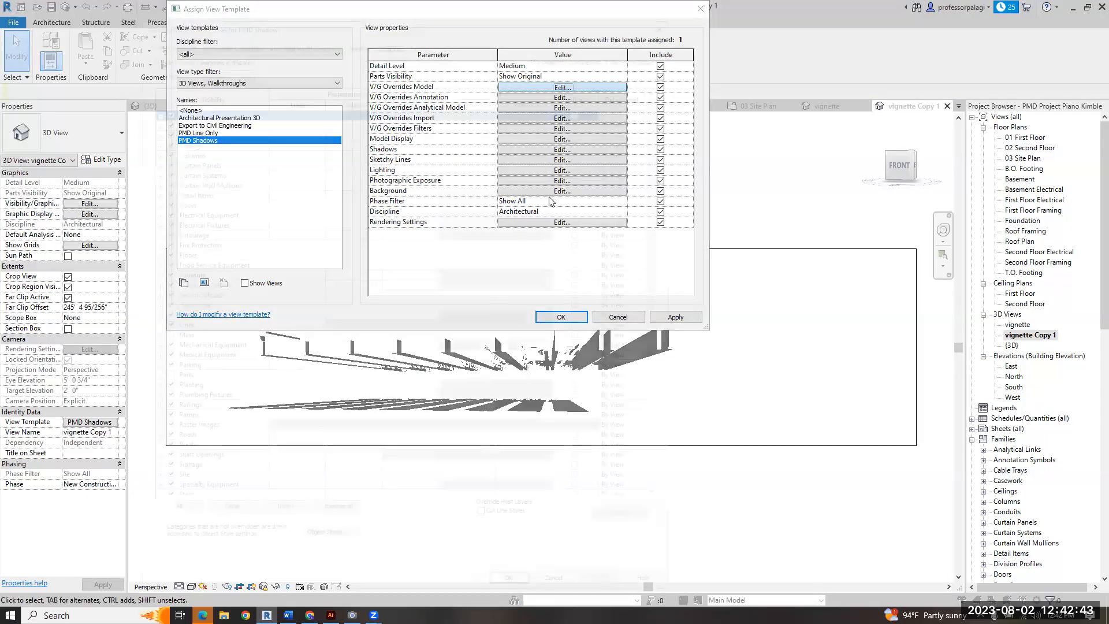
pyautogui.click(670, 17)
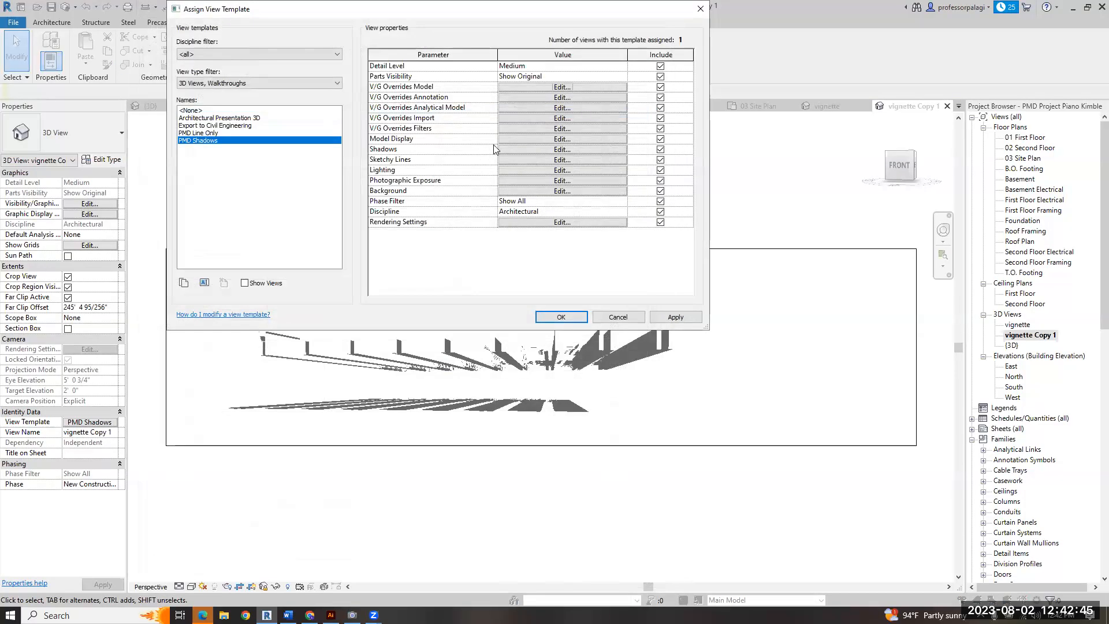
pyautogui.click(552, 150)
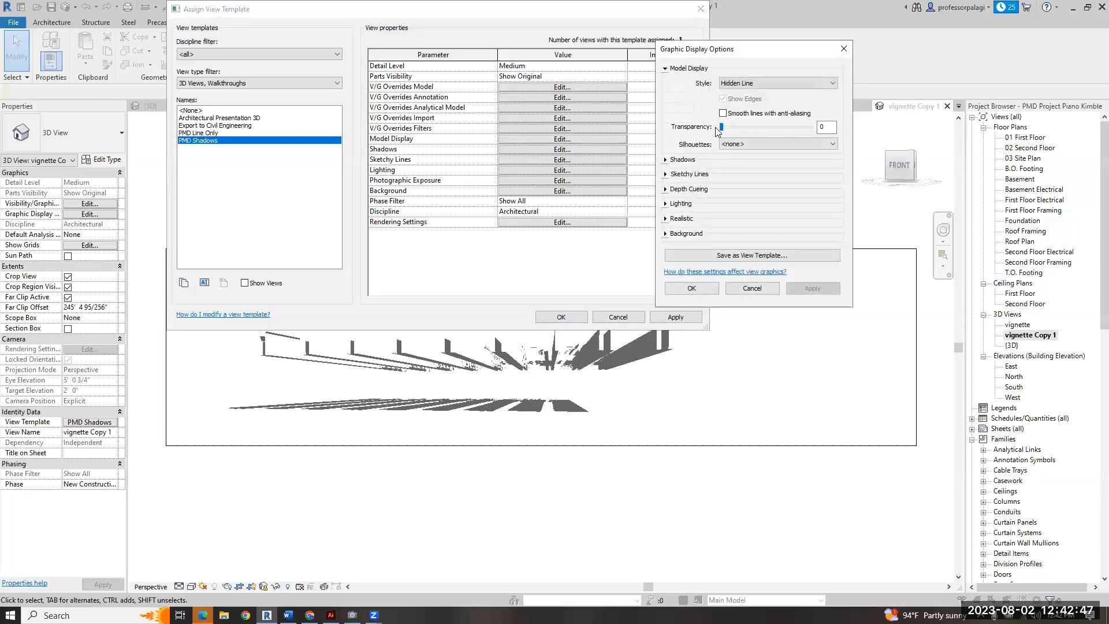
pyautogui.click(723, 144)
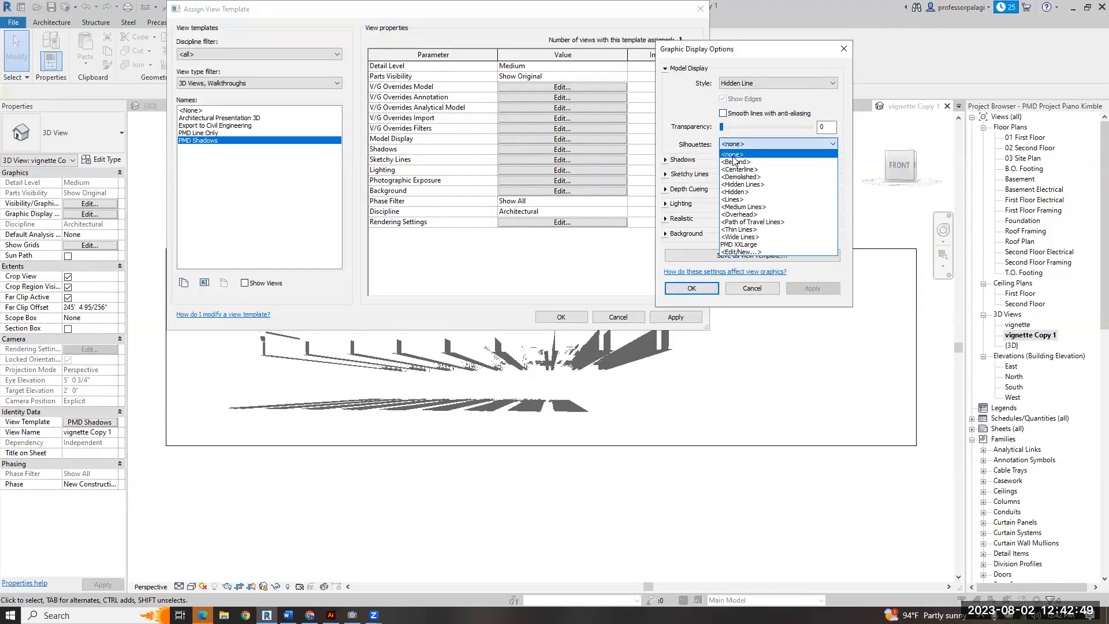
pyautogui.click(732, 156)
pyautogui.click(751, 285)
pyautogui.click(663, 319)
pyautogui.click(629, 317)
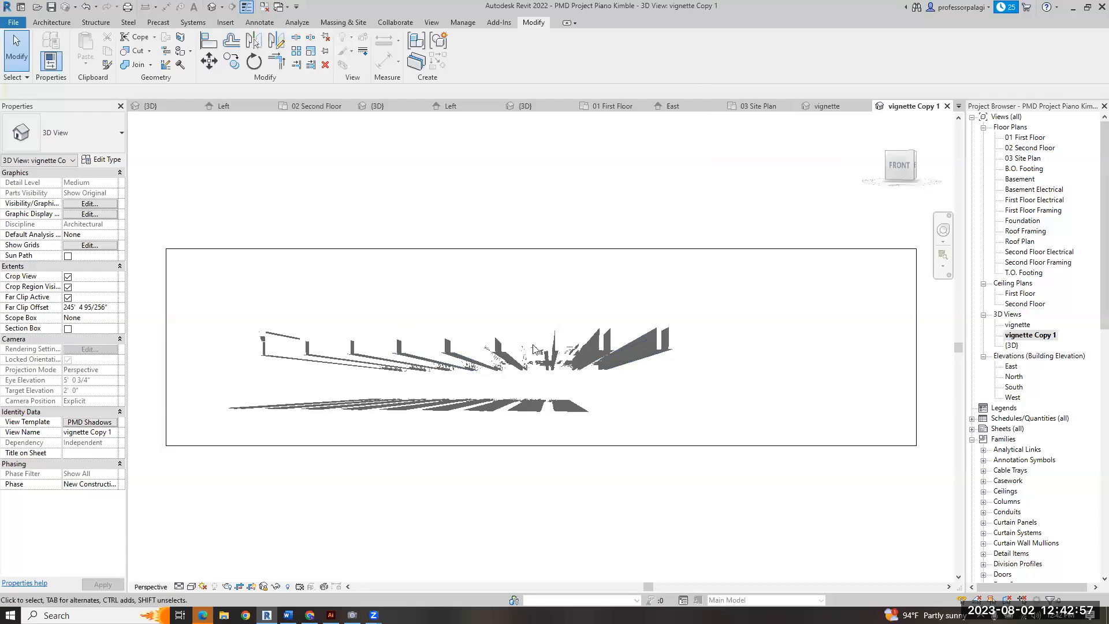
pyautogui.click(830, 106)
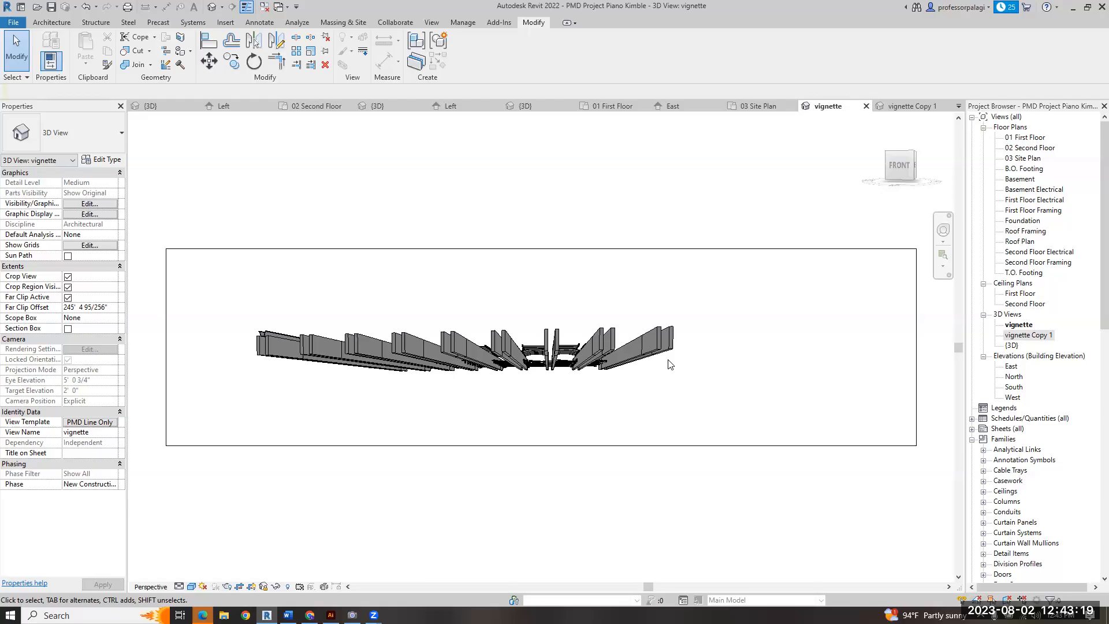
# - Switch to Chrome, log in to LSU Moodle with Office 365 authentication and open the 2023 Summer ARCH 4221 course
pyautogui.click(1074, 8)
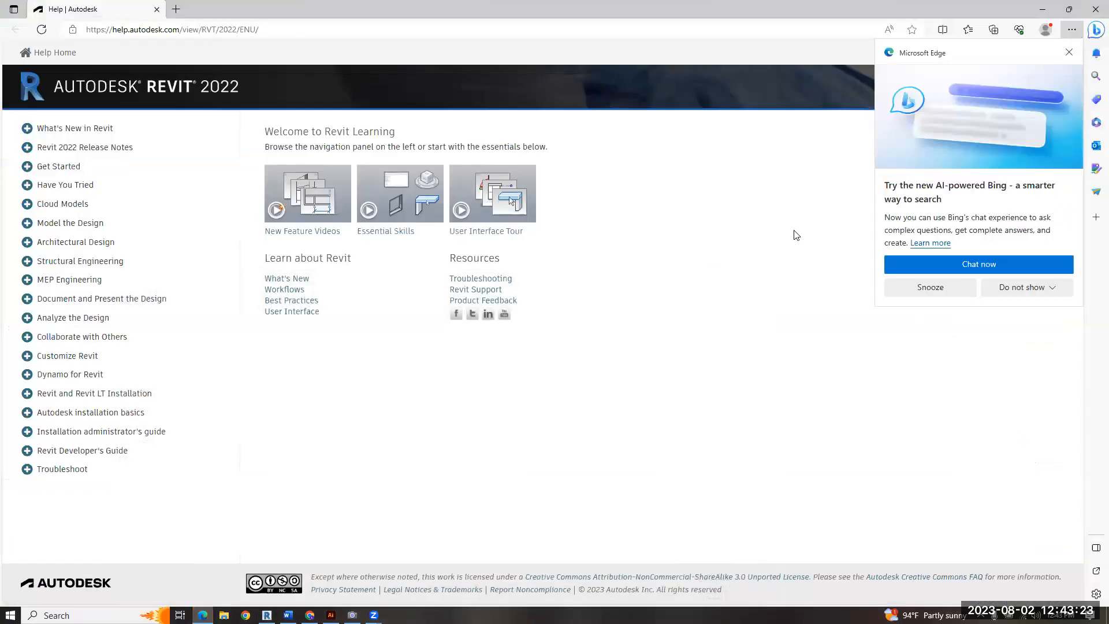
pyautogui.click(309, 615)
pyautogui.click(81, 10)
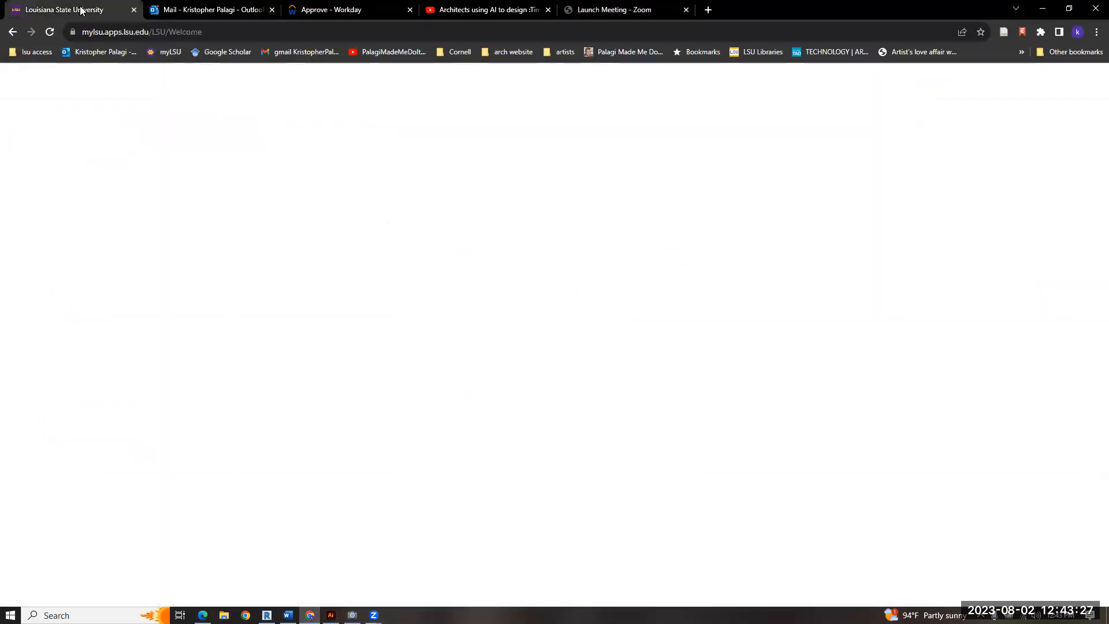
pyautogui.click(338, 208)
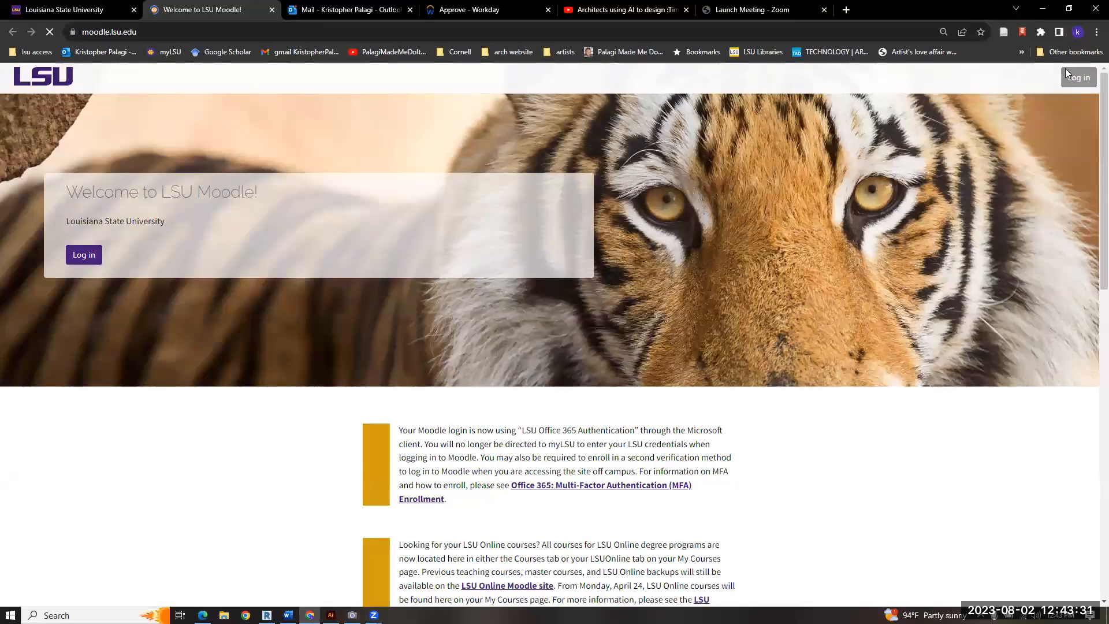
pyautogui.click(1066, 70)
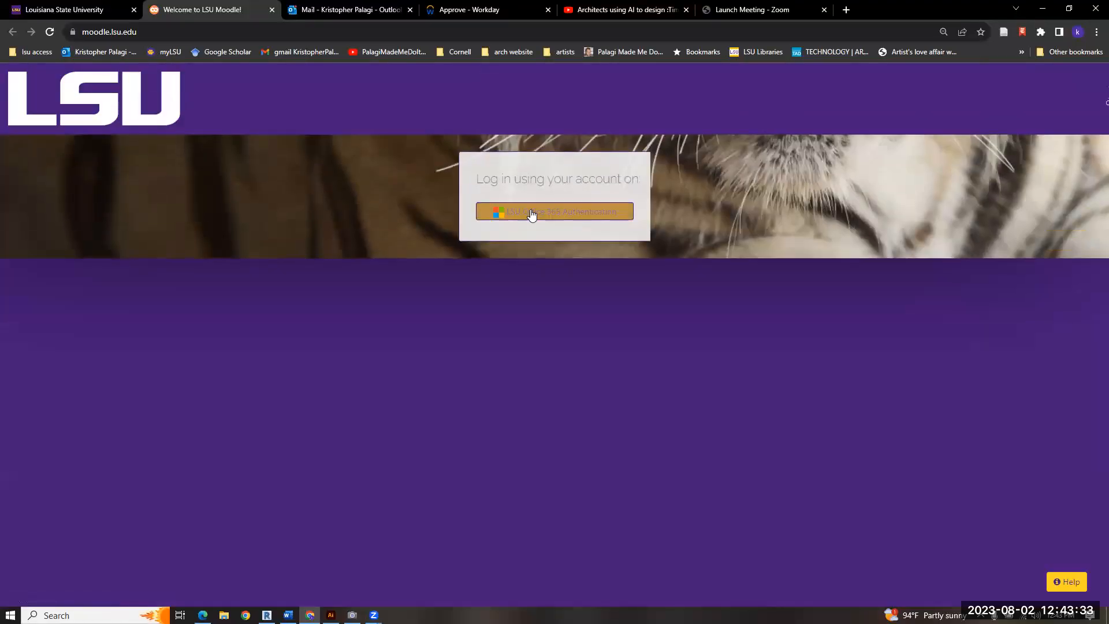
pyautogui.click(532, 215)
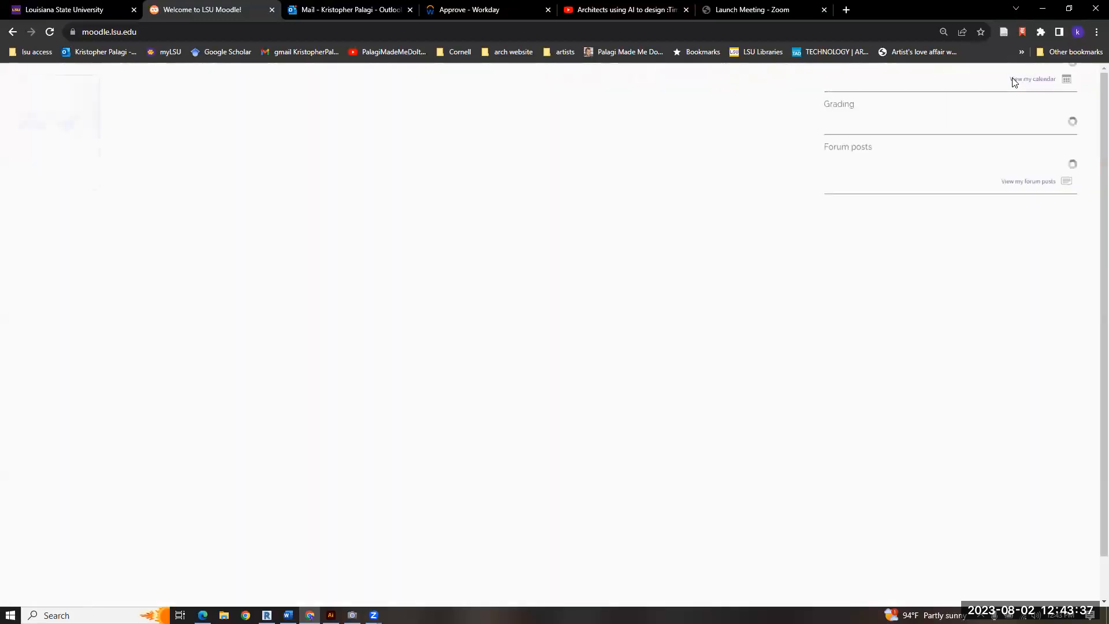
pyautogui.click(112, 290)
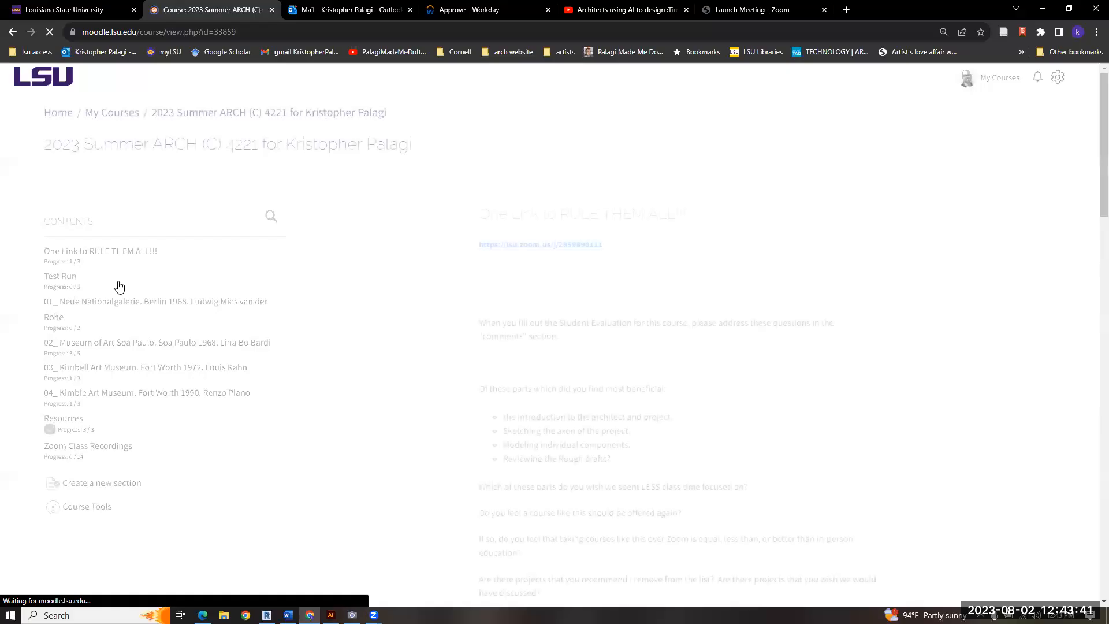
# - Review the Student Evaluation questions on the course page, highlighting the question about the most beneficial parts
pyautogui.scroll(-3, 631, 297)
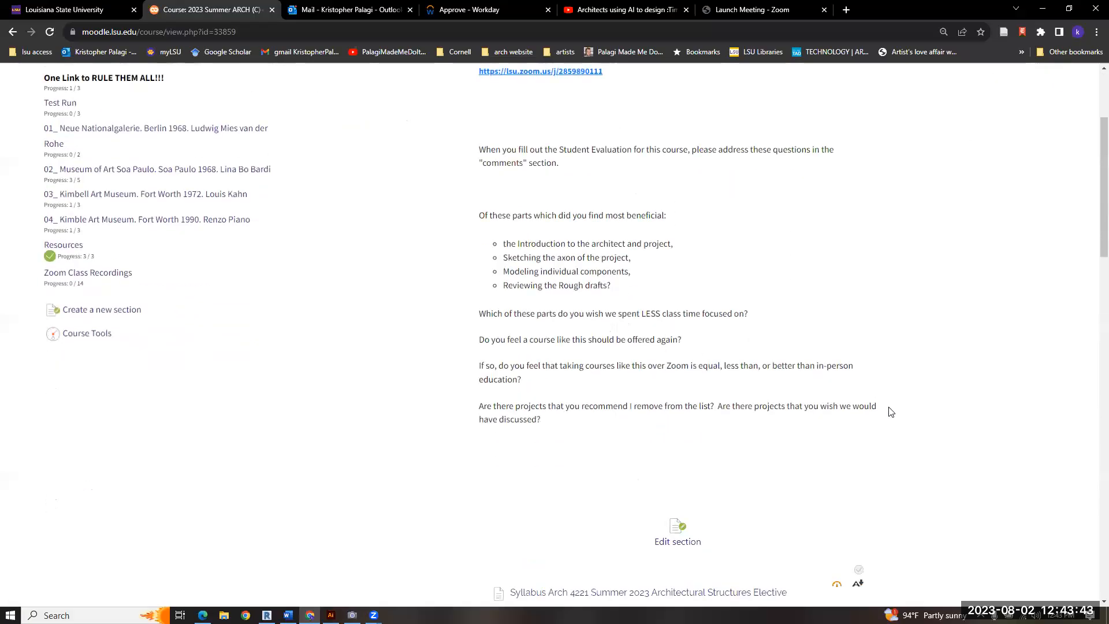
pyautogui.moveTo(537, 418); pyautogui.dragTo(451, 203)
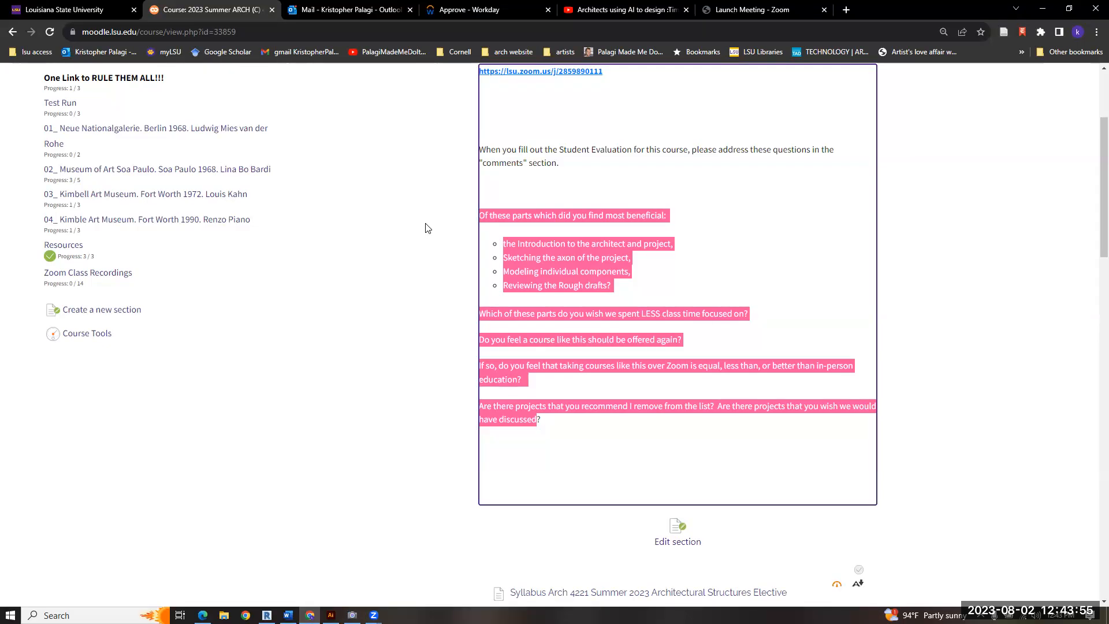
pyautogui.click(503, 230)
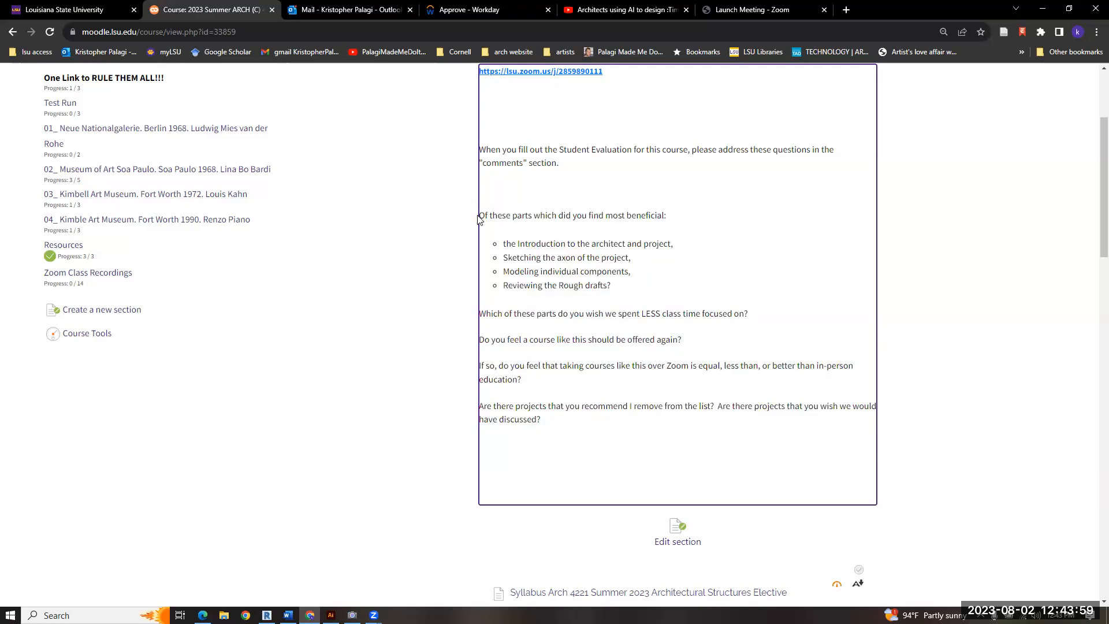
pyautogui.moveTo(480, 215); pyautogui.dragTo(660, 288)
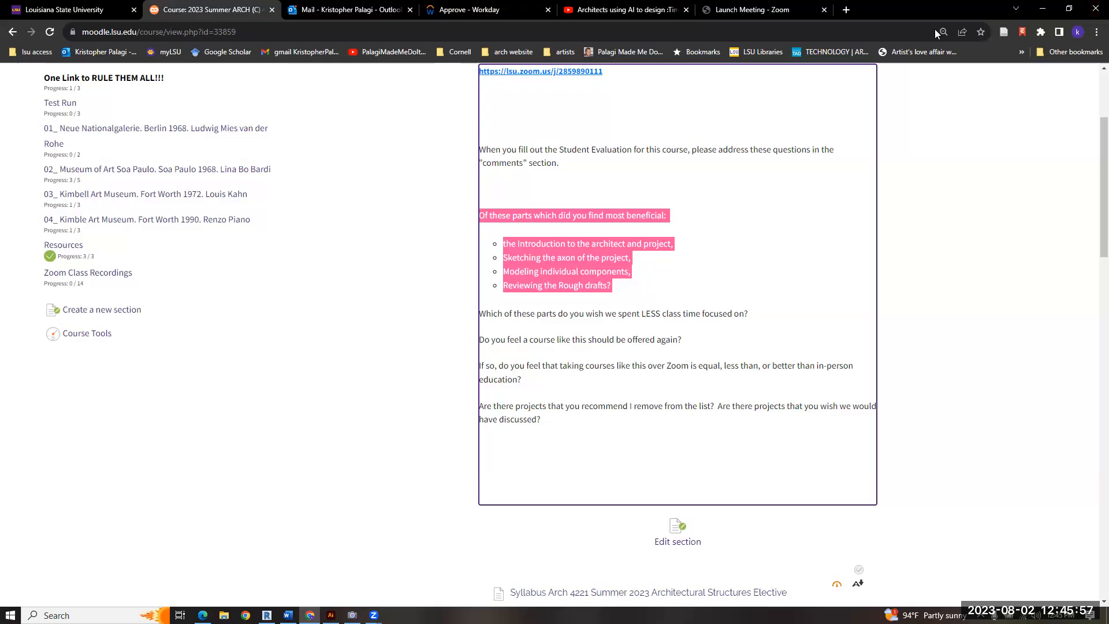
# - Return to the vignette view in Revit, closing the Autodesk help page, and tile the open views
pyautogui.click(790, 16)
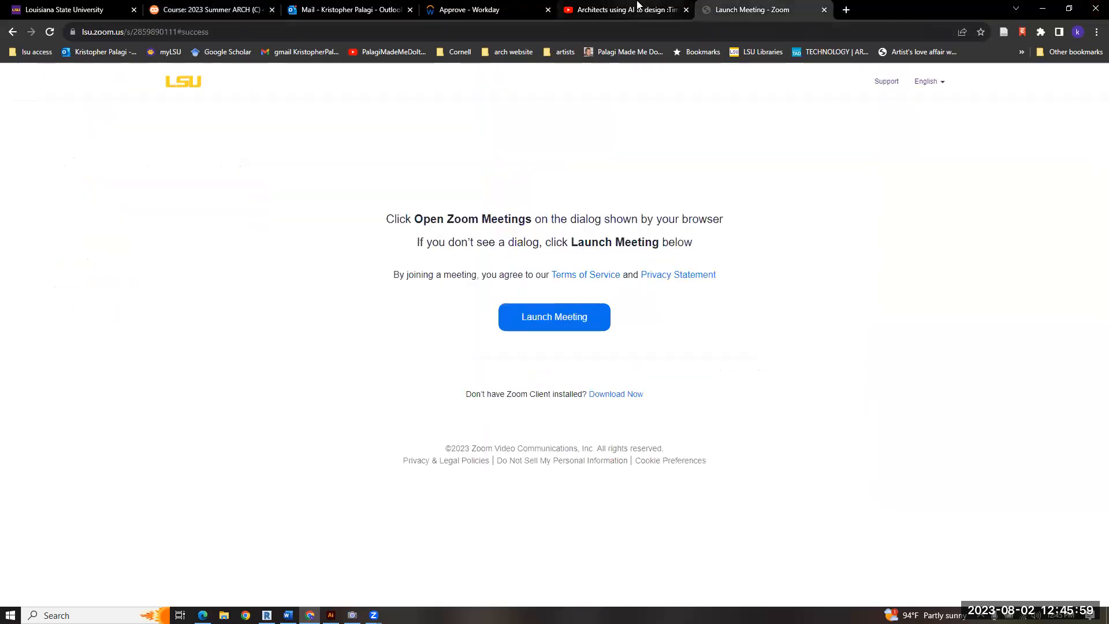
pyautogui.click(1042, 9)
pyautogui.click(1093, 8)
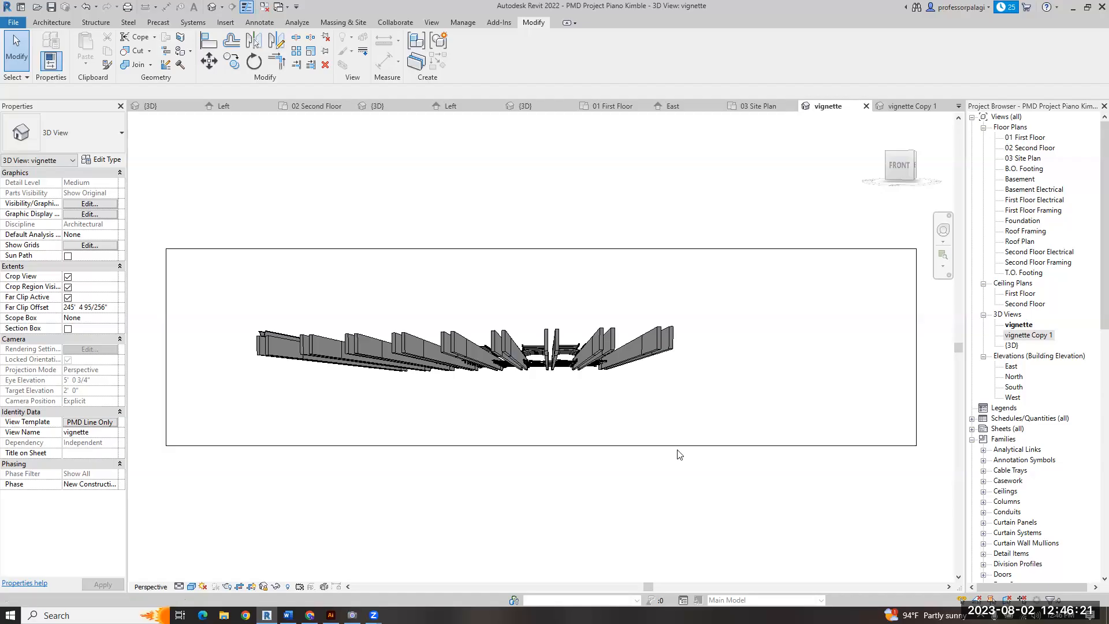
pyautogui.press('w')
pyautogui.press('t')
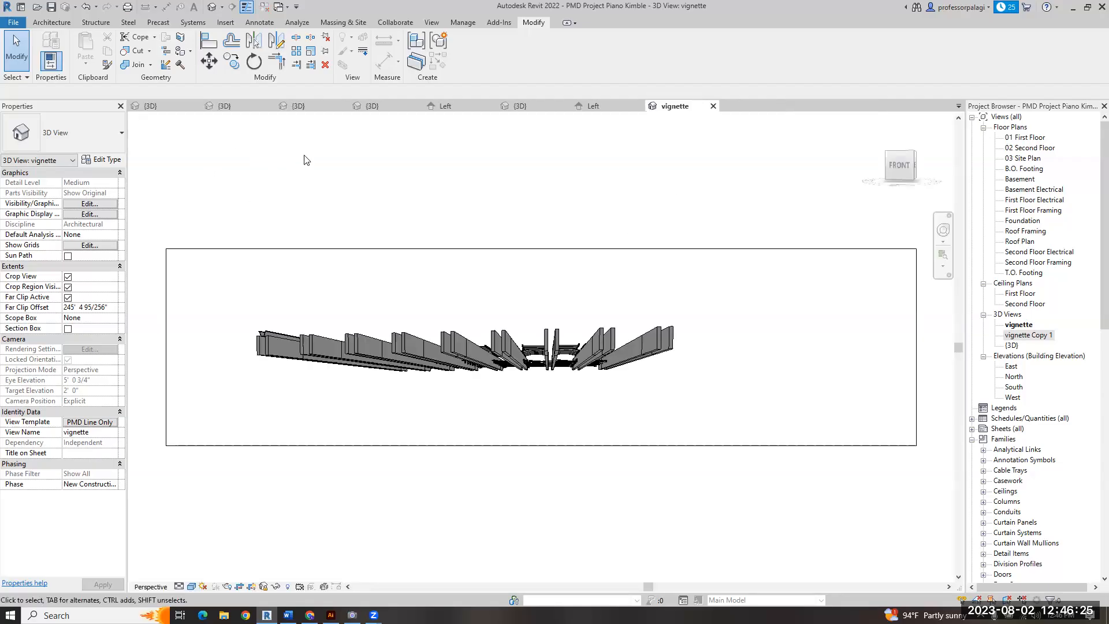
# - Close the Left elevation of the PMD GM Kimble ridged bracket family and bring up the PMD PB Kimble roof glazzing 3D view
pyautogui.click(440, 107)
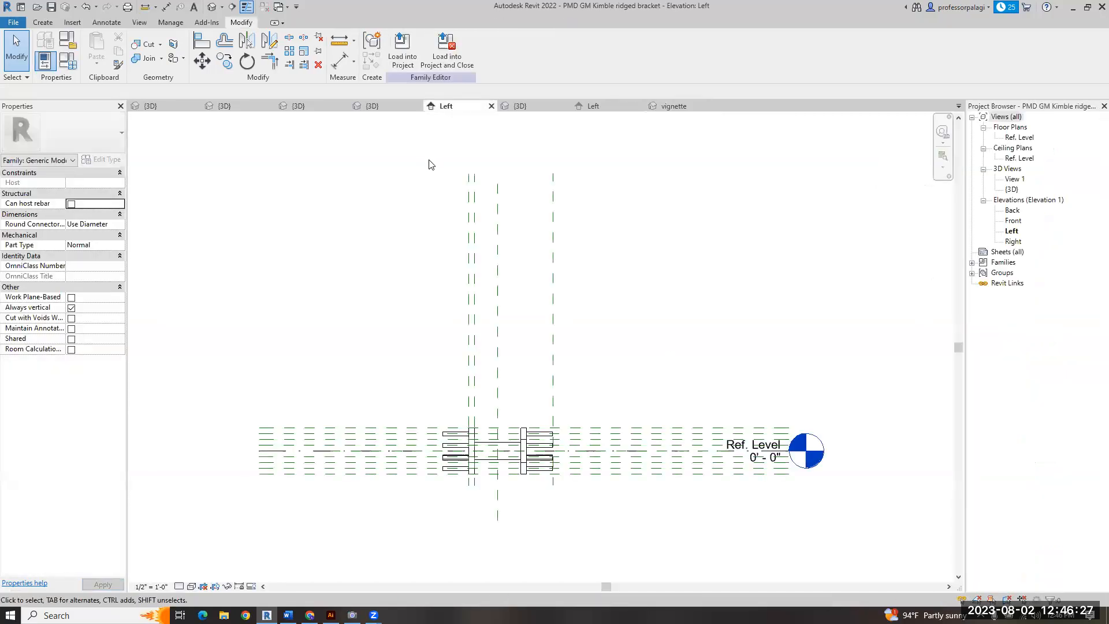
pyautogui.click(491, 106)
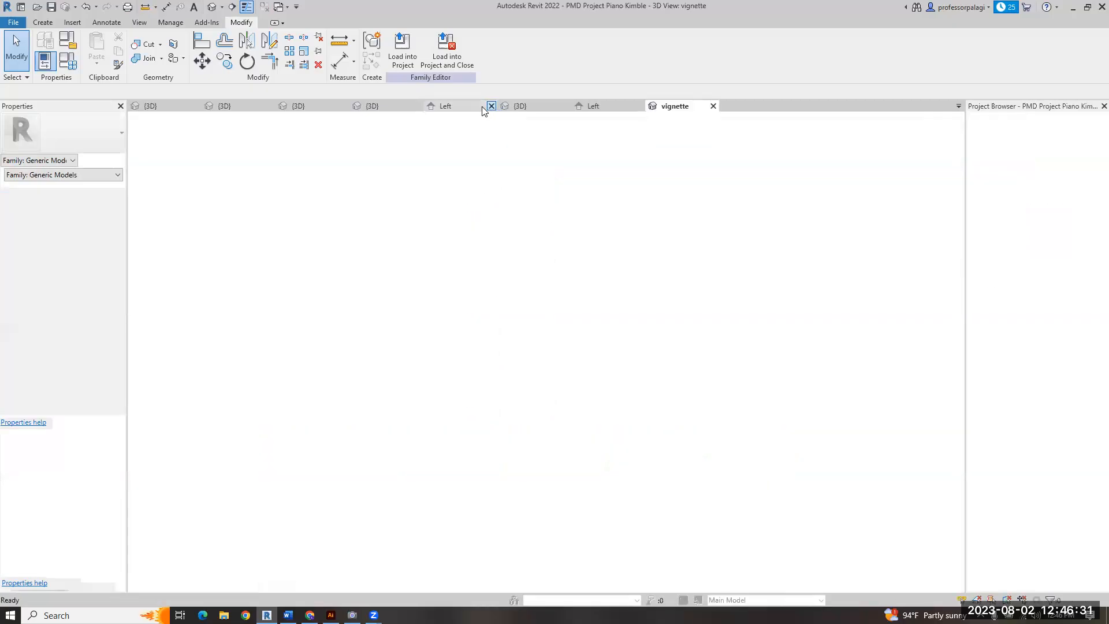
pyautogui.click(491, 106)
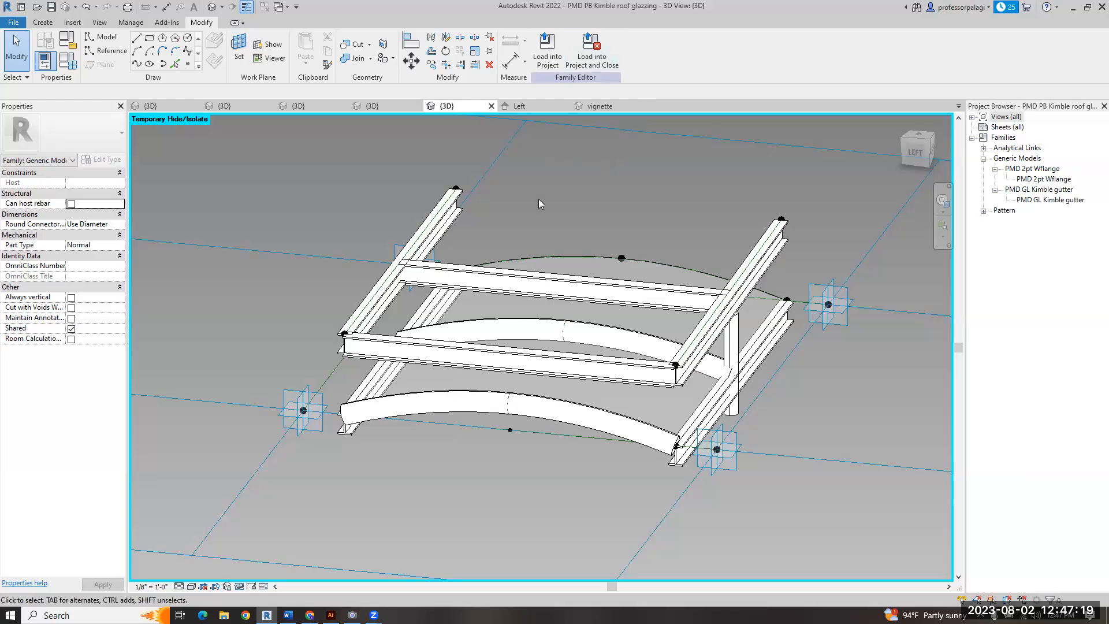
pyautogui.scroll(-3, 521, 240)
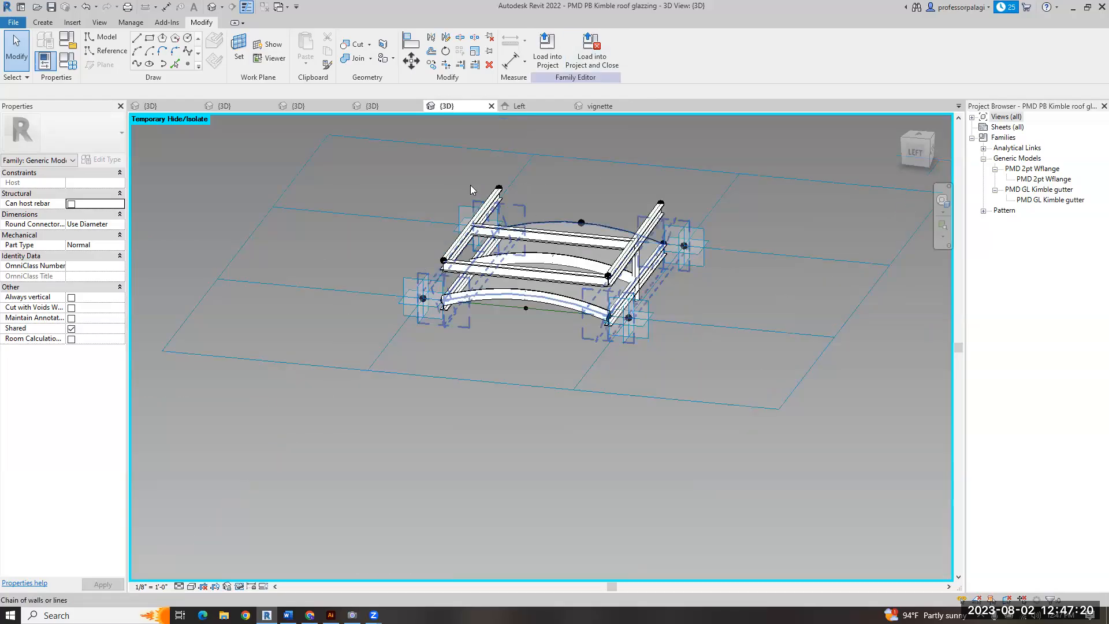
# - Close the Family14 3D view without saving its changes, dismissing the save reminder
pyautogui.click(175, 107)
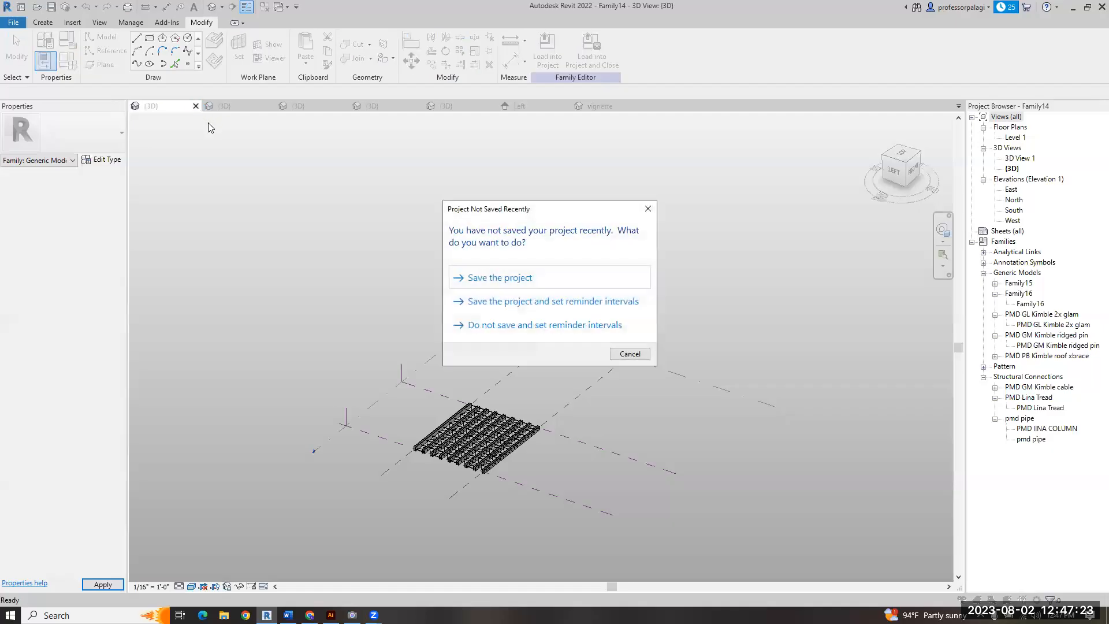
pyautogui.click(648, 208)
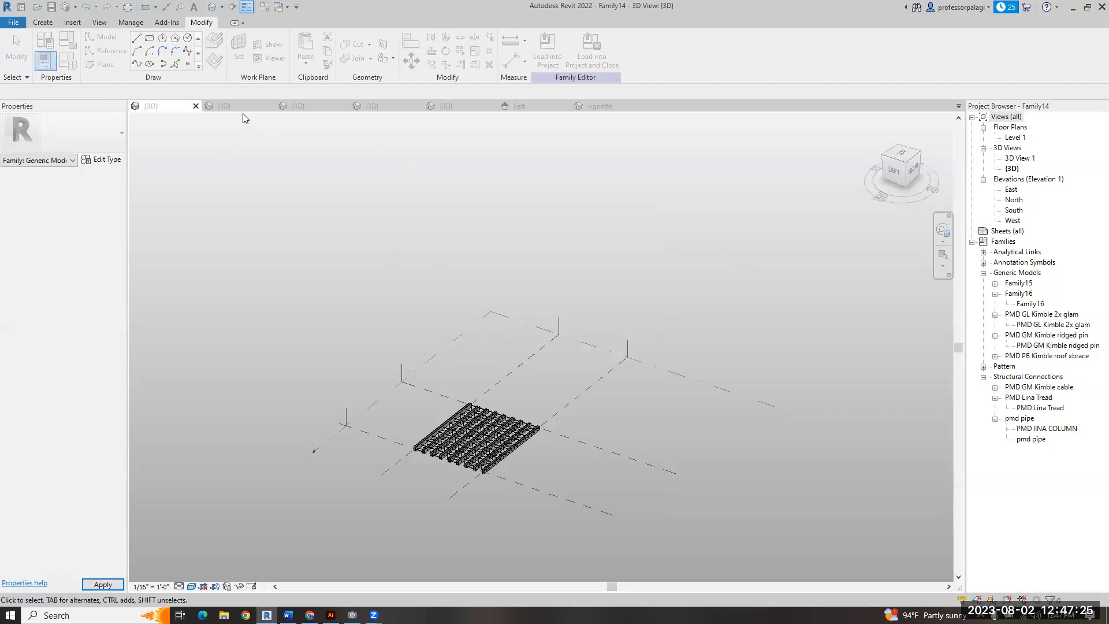
pyautogui.click(196, 106)
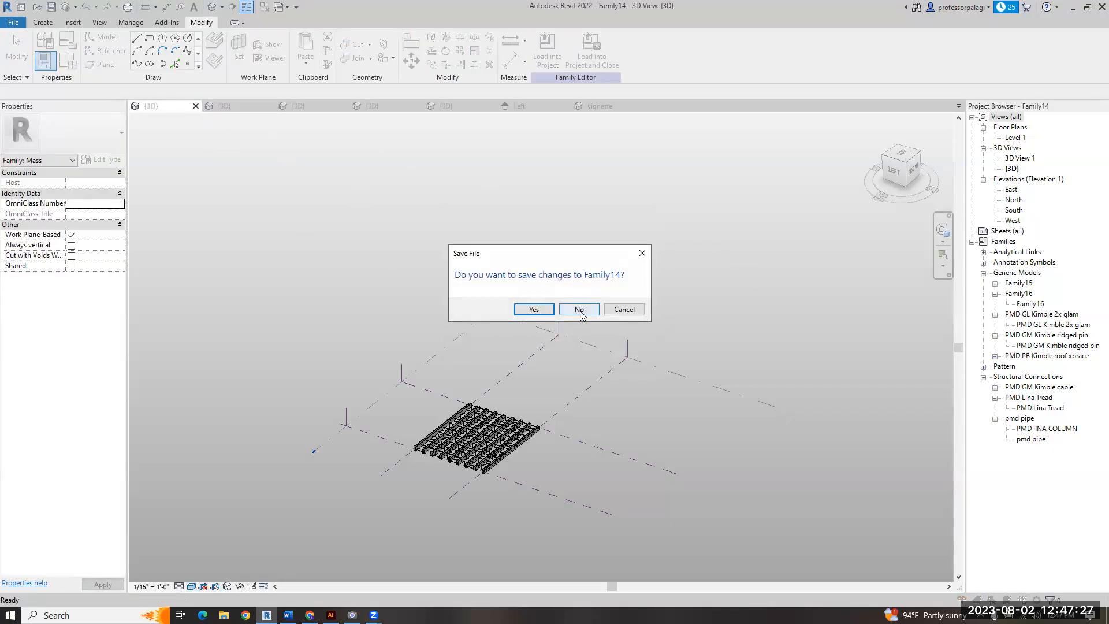
pyautogui.click(579, 310)
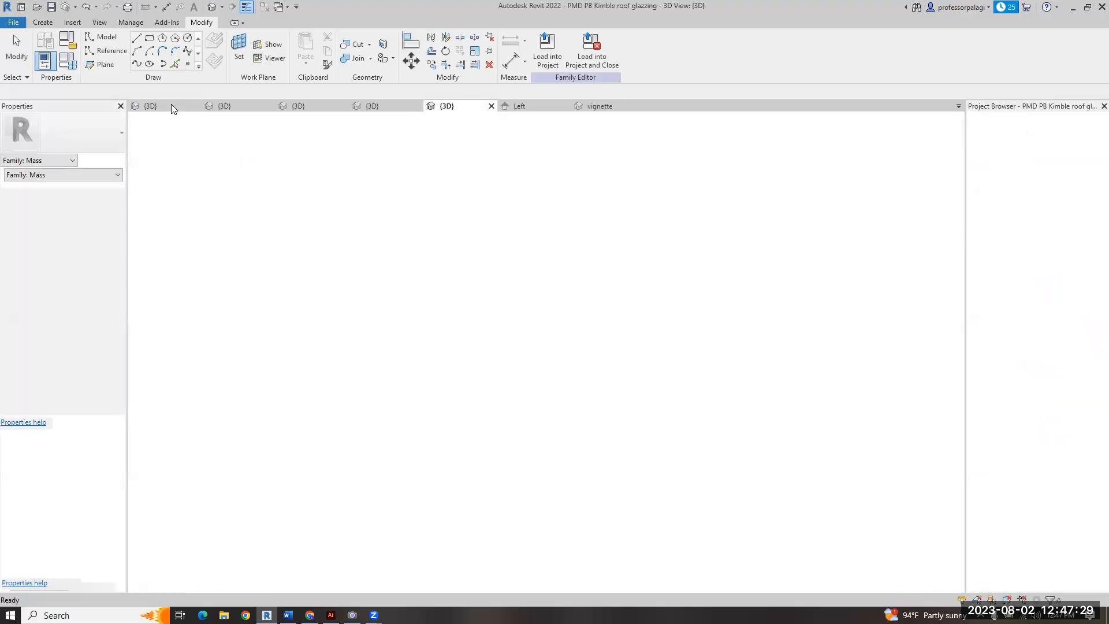
# - Review the 3D views of Family15, PMD GM Kimble ridged pin and PMD PB Kimble roof xbrace, dismissing the save reminders
pyautogui.click(171, 105)
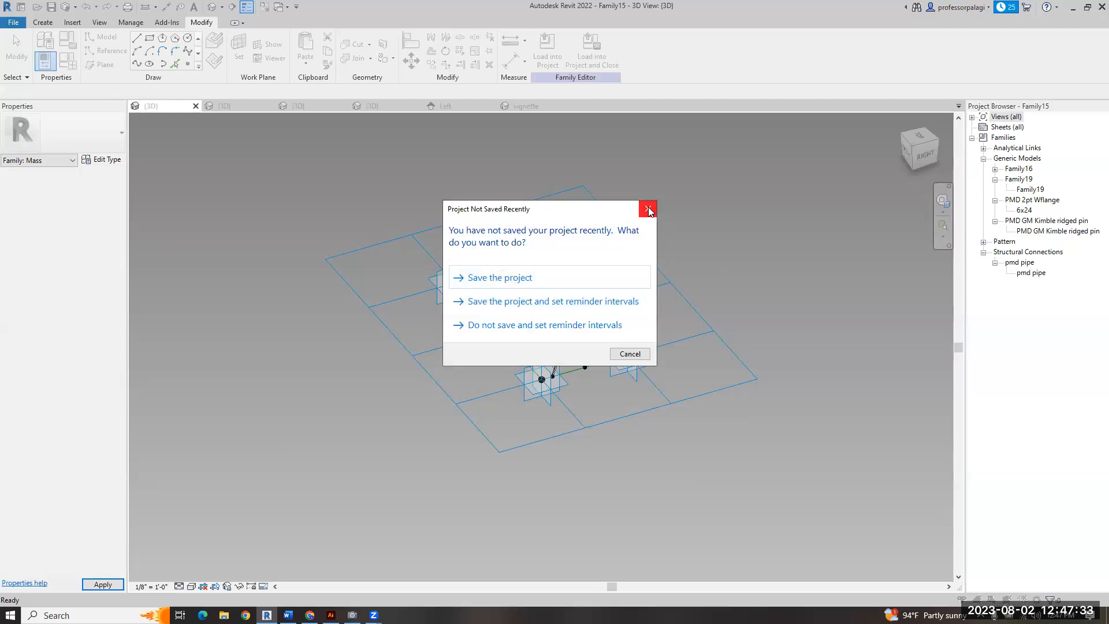
pyautogui.click(648, 210)
pyautogui.scroll(3, 569, 277)
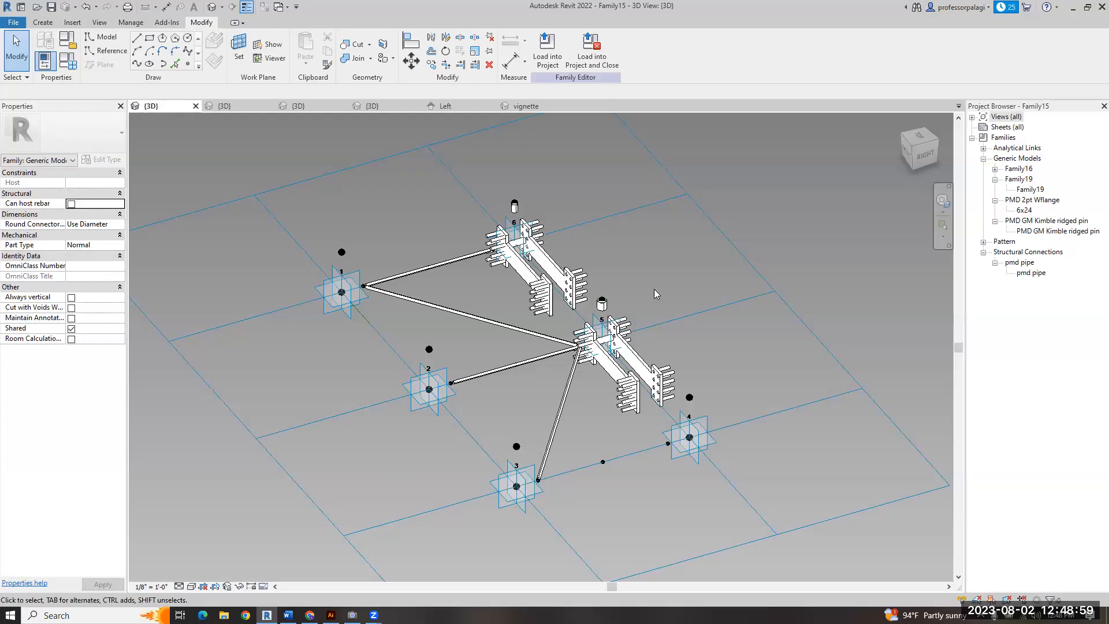
pyautogui.click(238, 104)
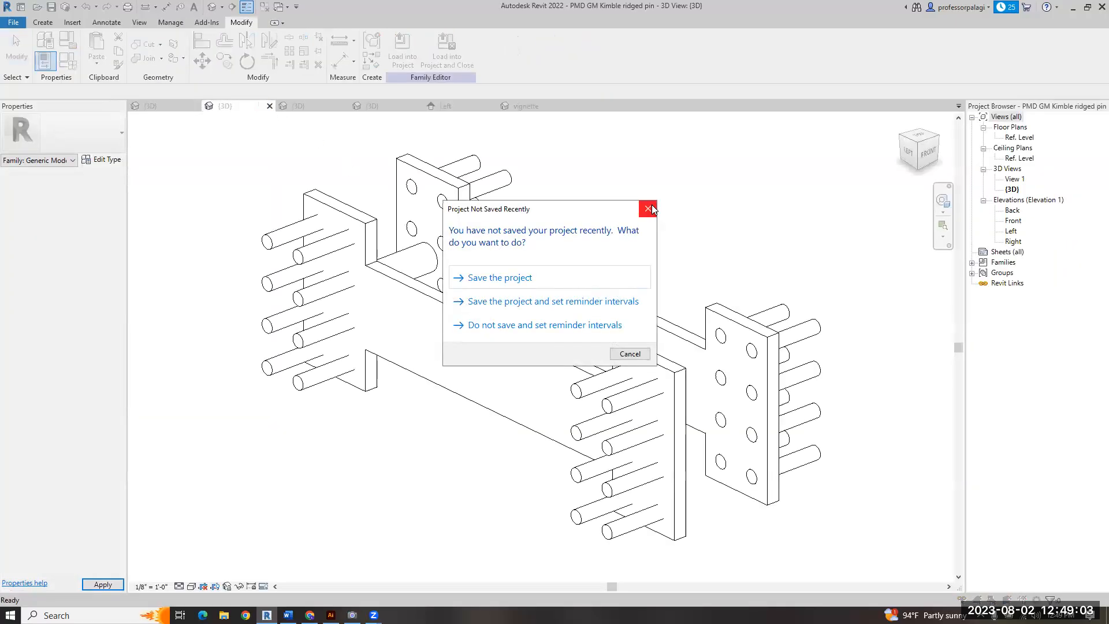
pyautogui.click(648, 208)
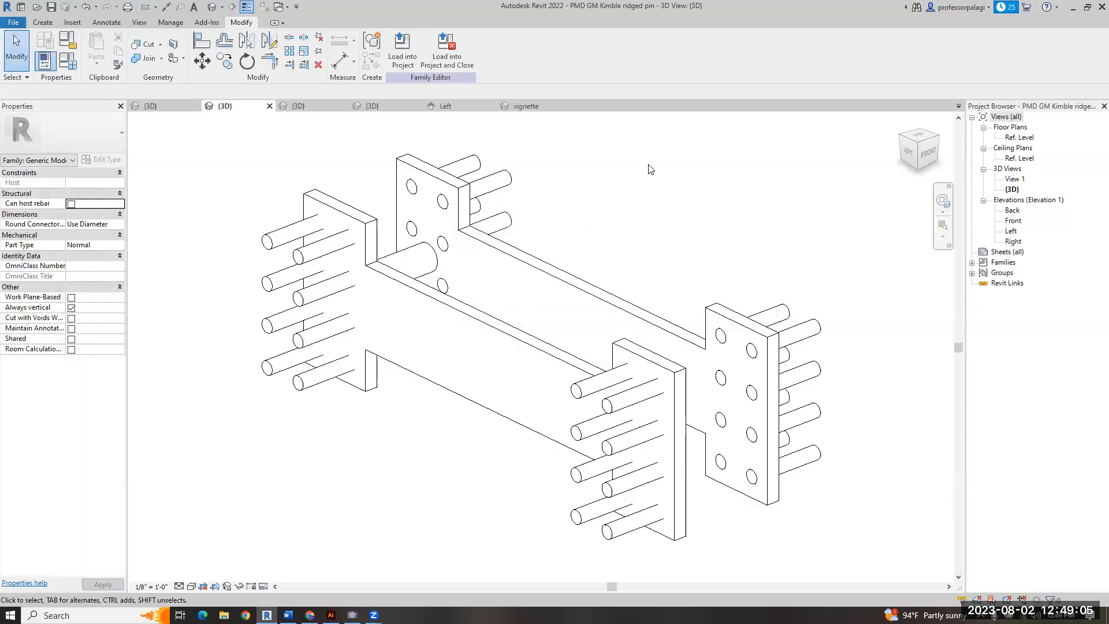
pyautogui.click(322, 110)
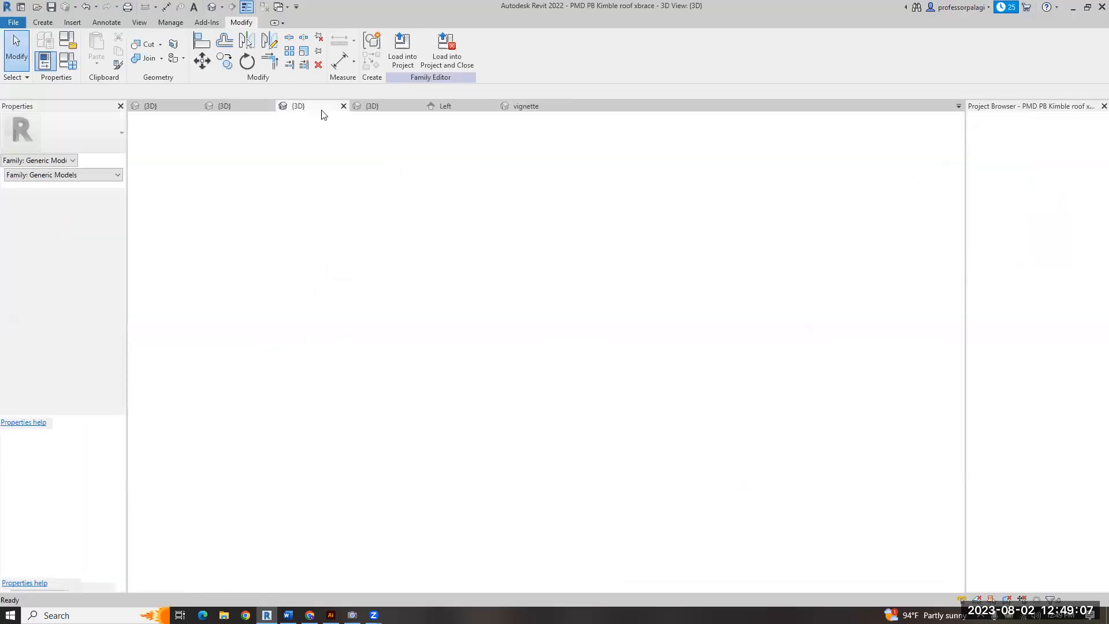